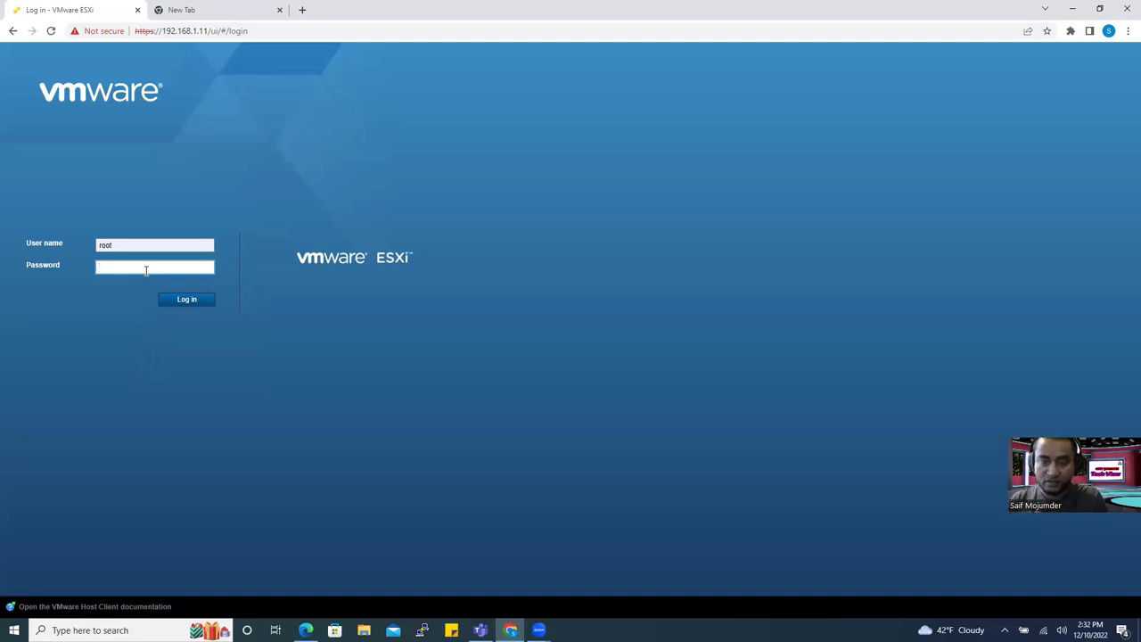
Sign in to host 192.168.1.11 and start entering the 192.168.1.12 address in a new tab.
type("****")
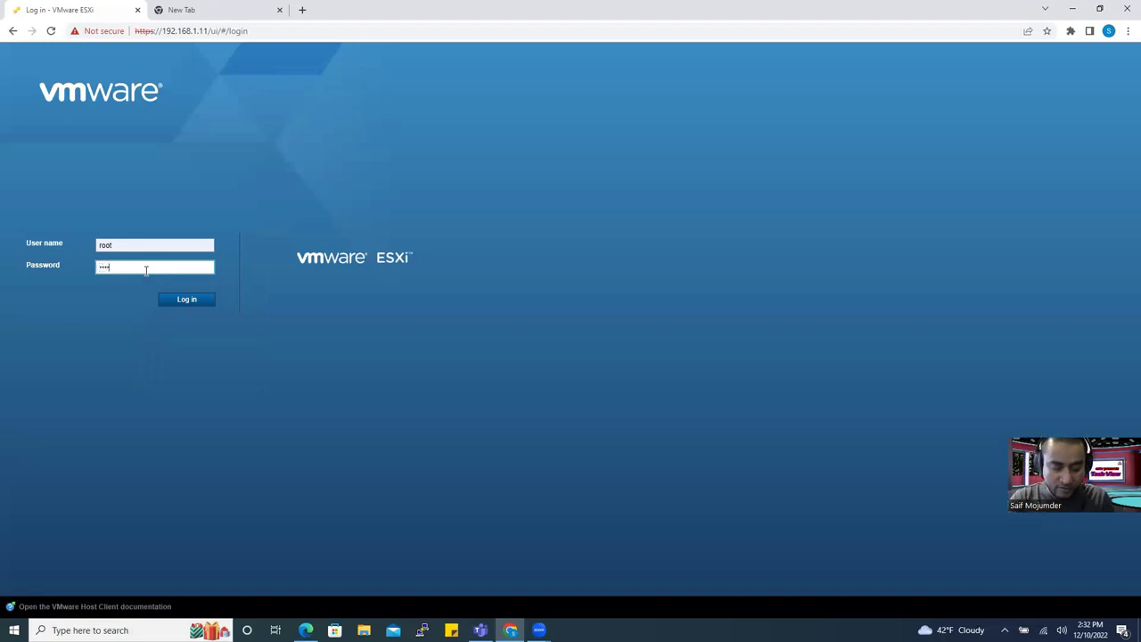
type("*****")
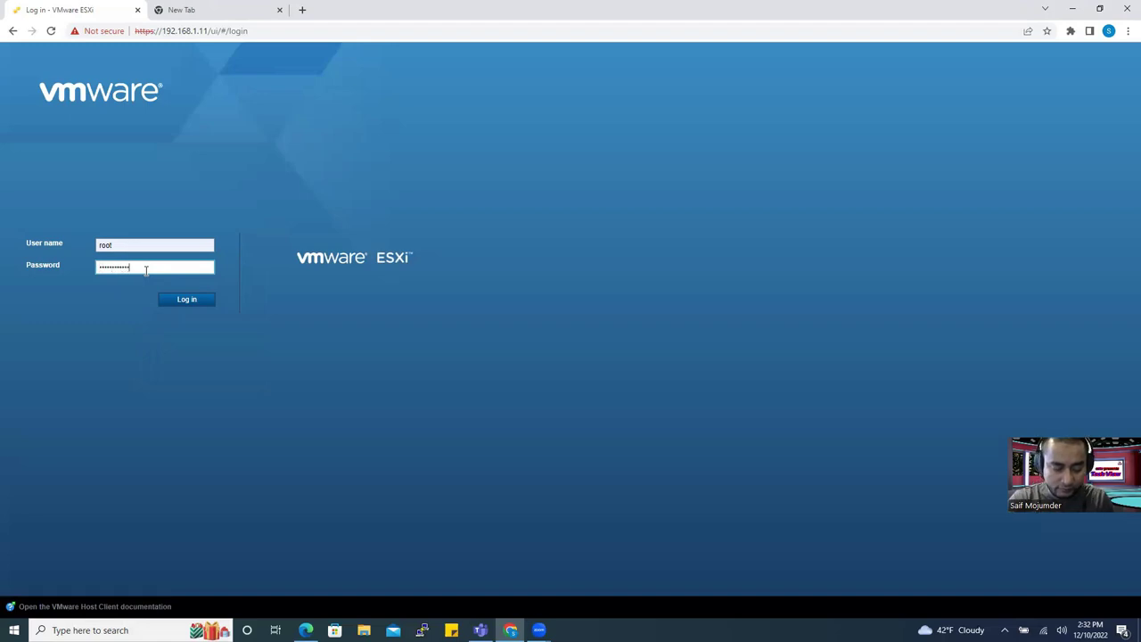
key("Return")
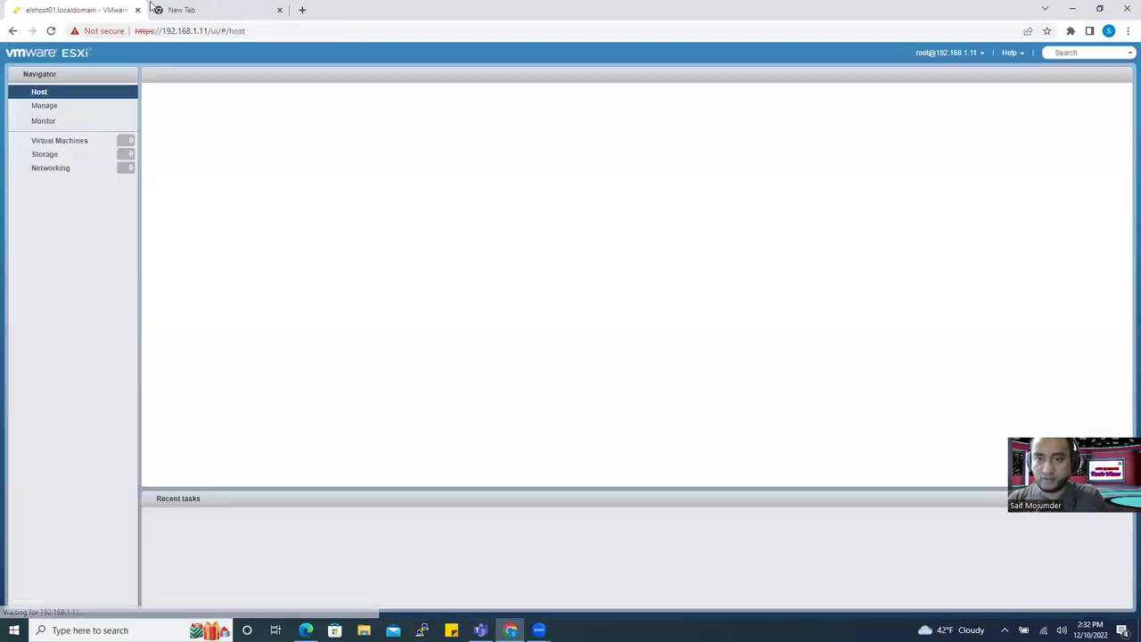
left_click(201, 11)
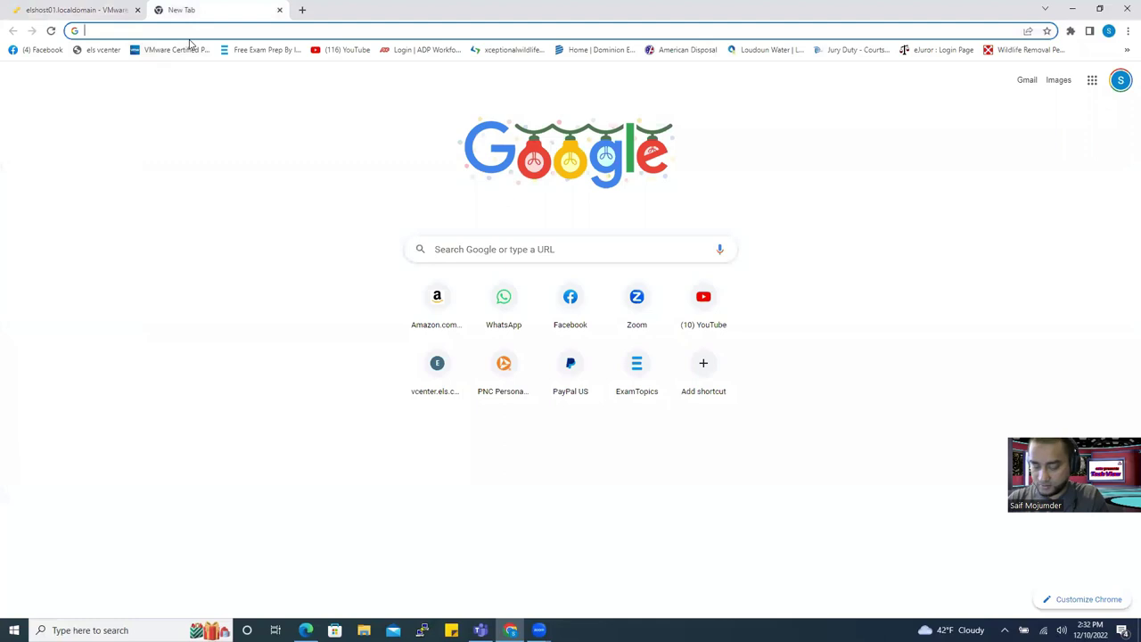
type("10")
key("BackSpace")
key("BackSpace")
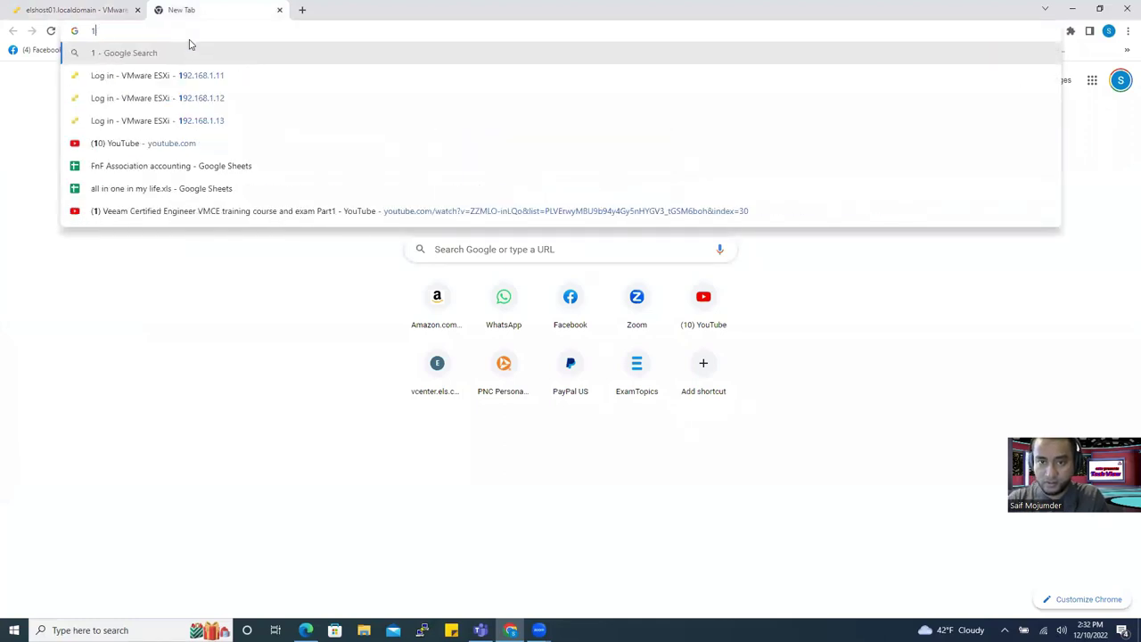
type("9231")
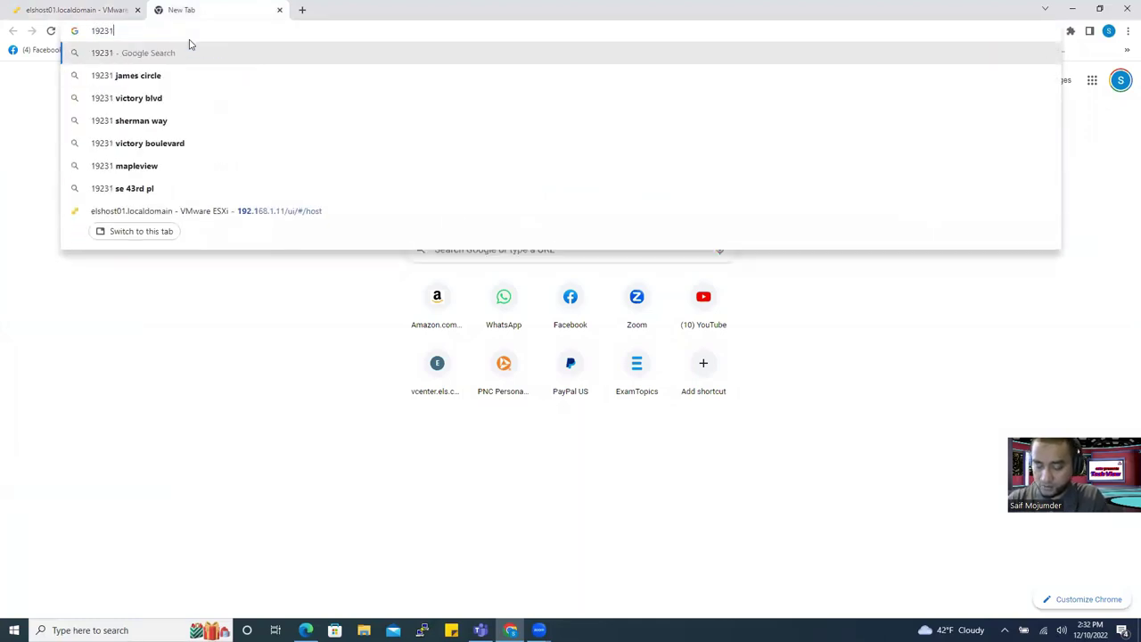
type("68.1.")
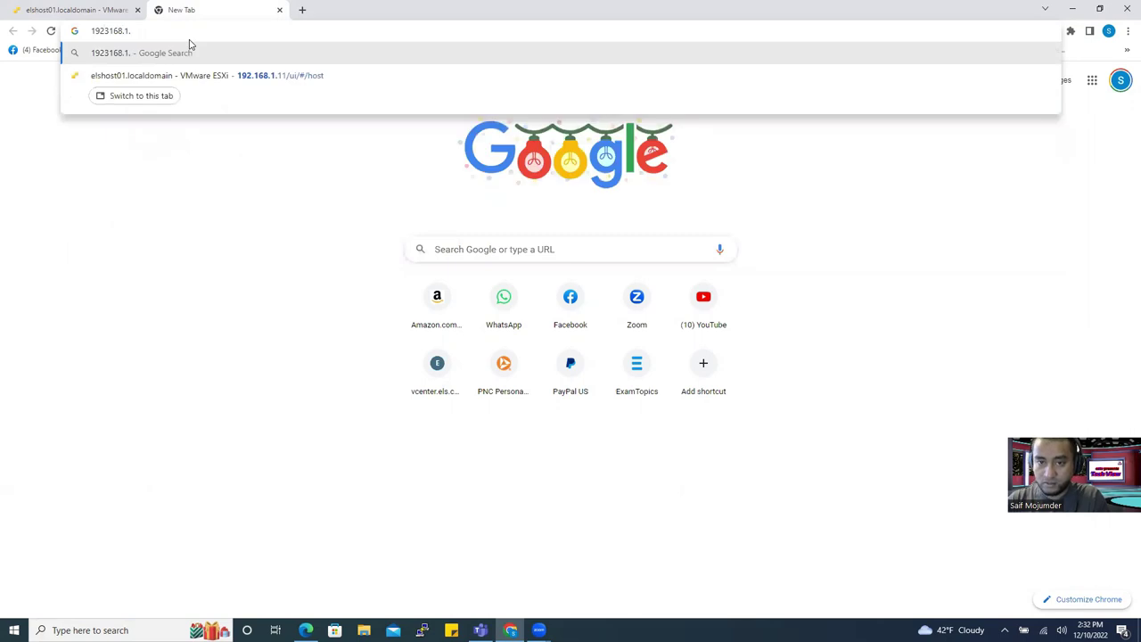
type("12")
key("Return")
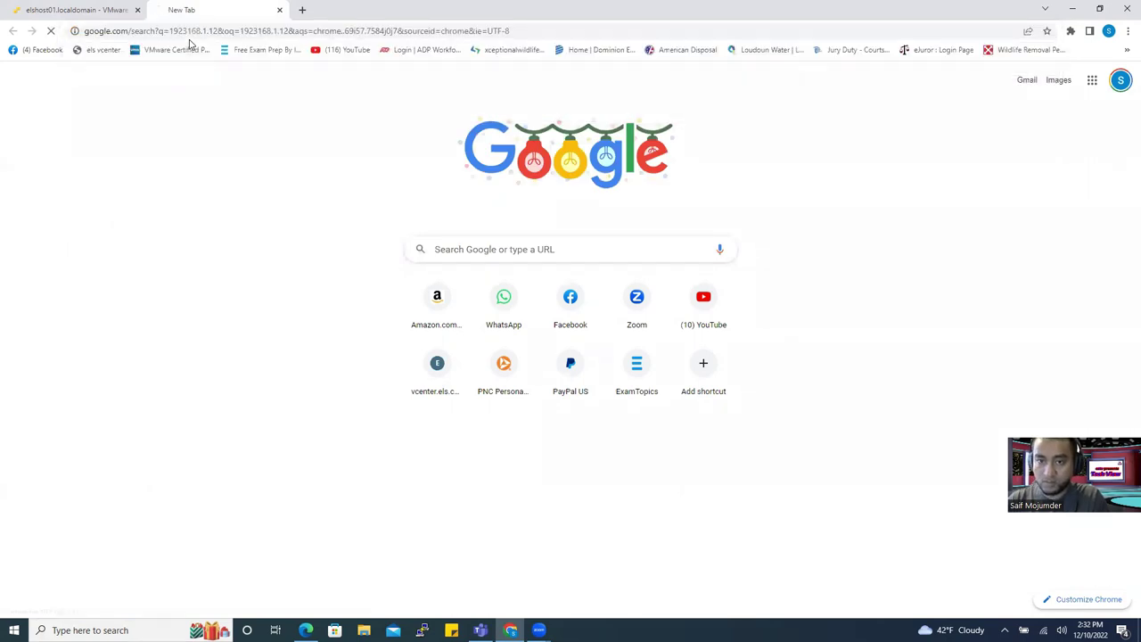
Fix the mistyped address and load the 192.168.1.12 login page.
left_click(248, 33)
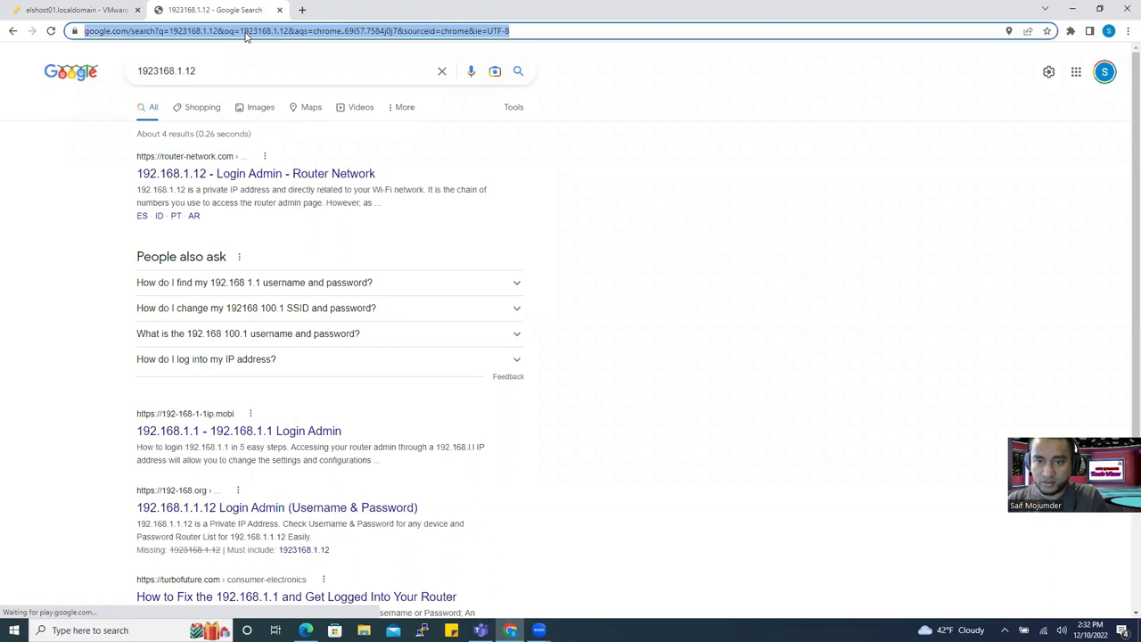
triple_click(229, 73)
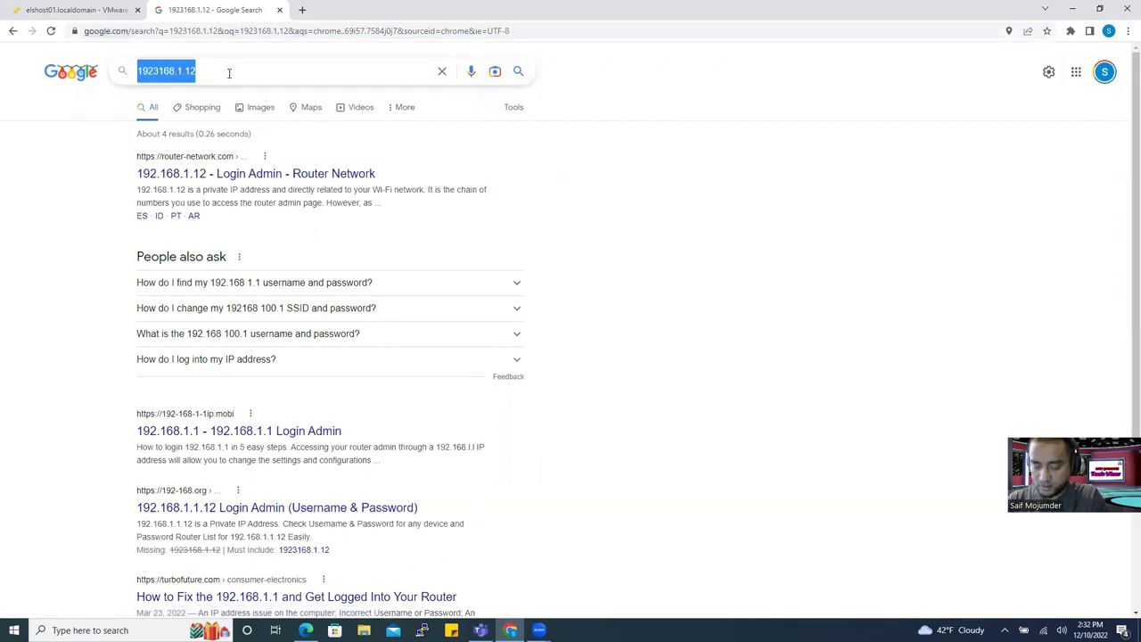
type("1")
left_click(156, 31)
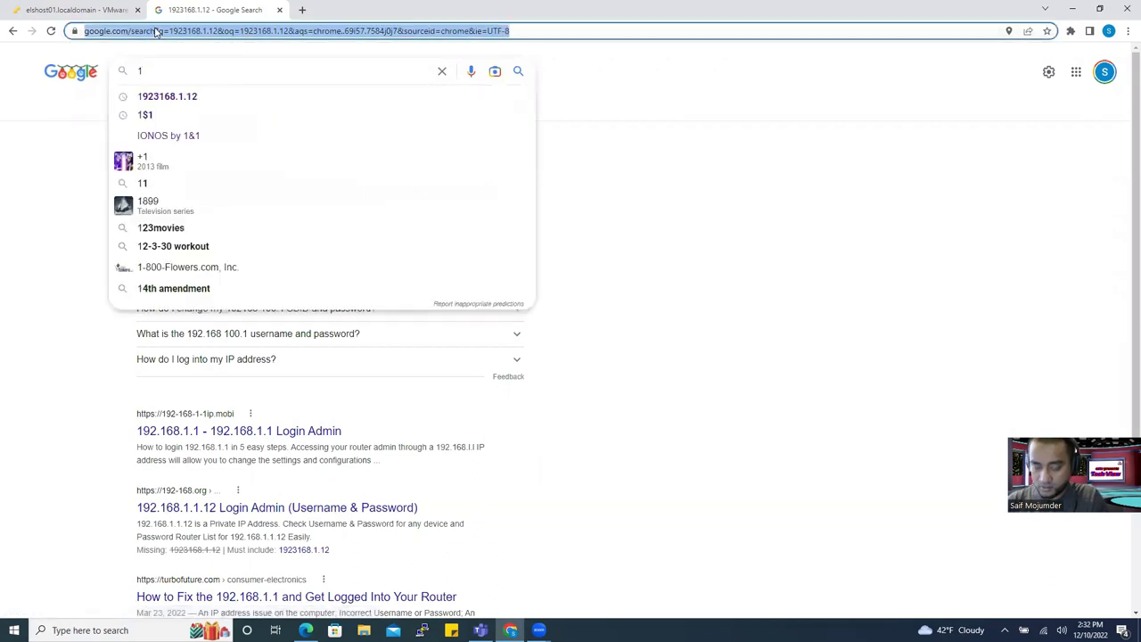
type("192.168.1.12")
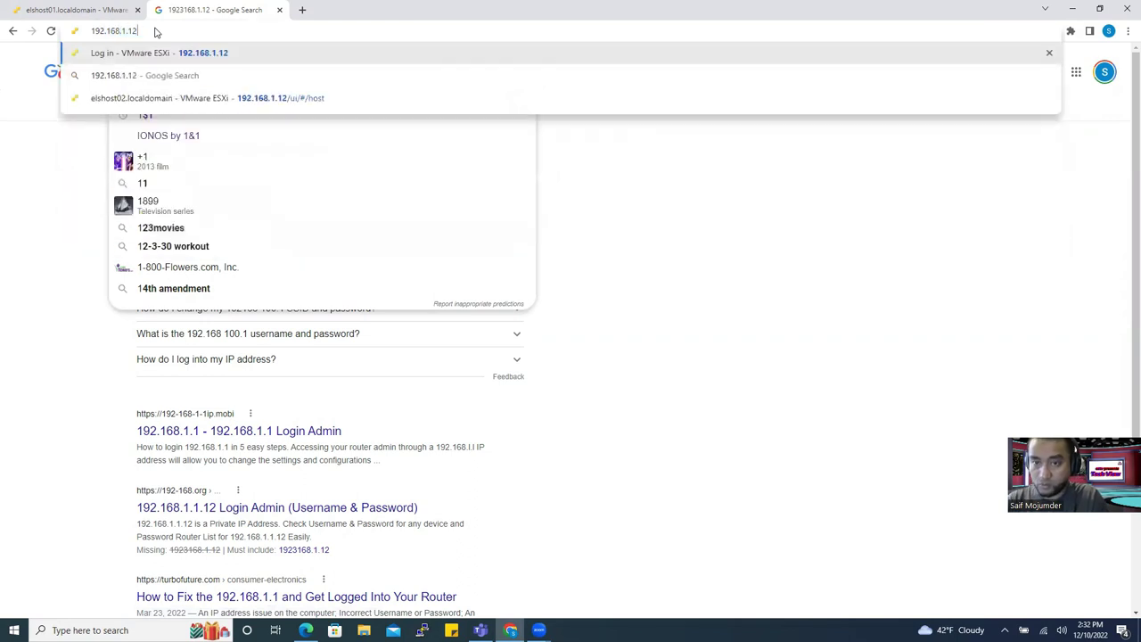
key("Return")
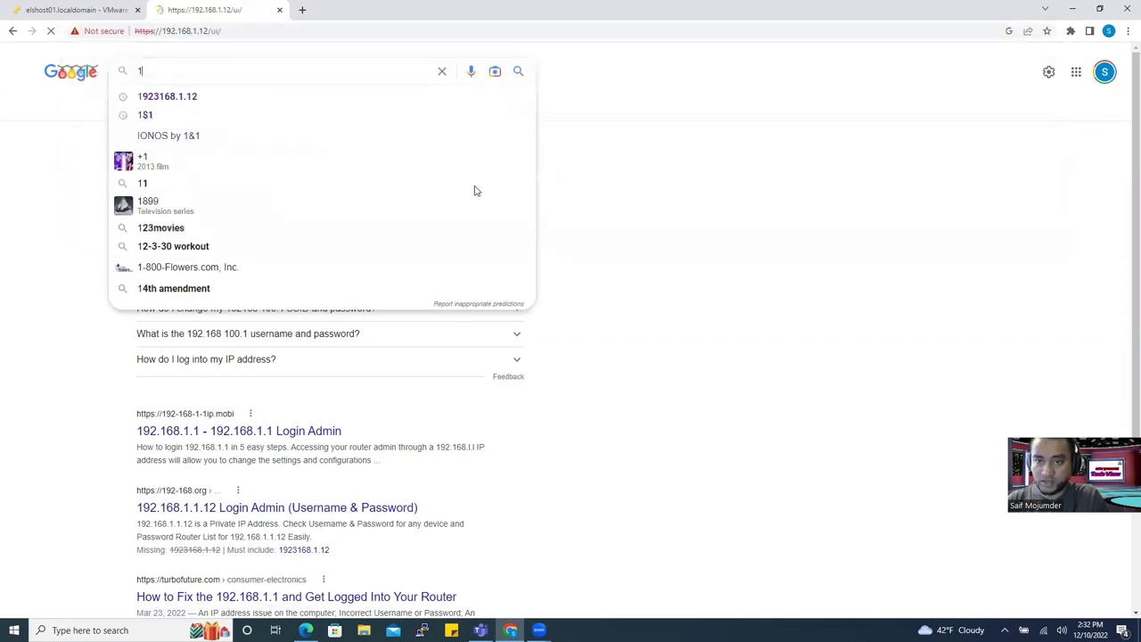
Open the 192.168.1.13 login page in a third tab.
left_click(302, 10)
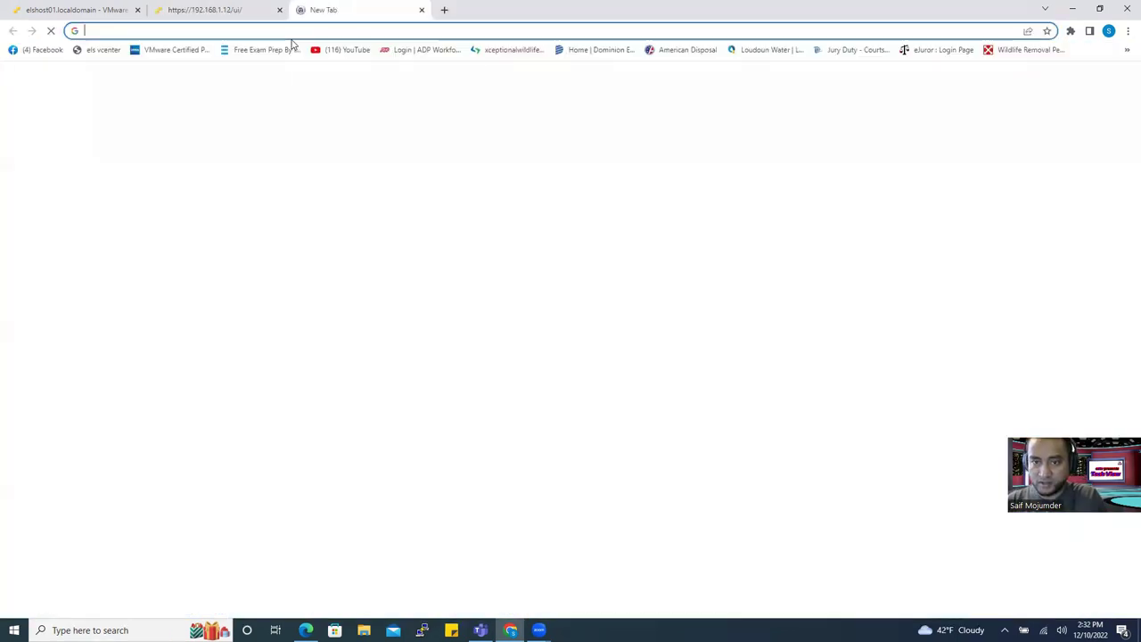
type("192.168.")
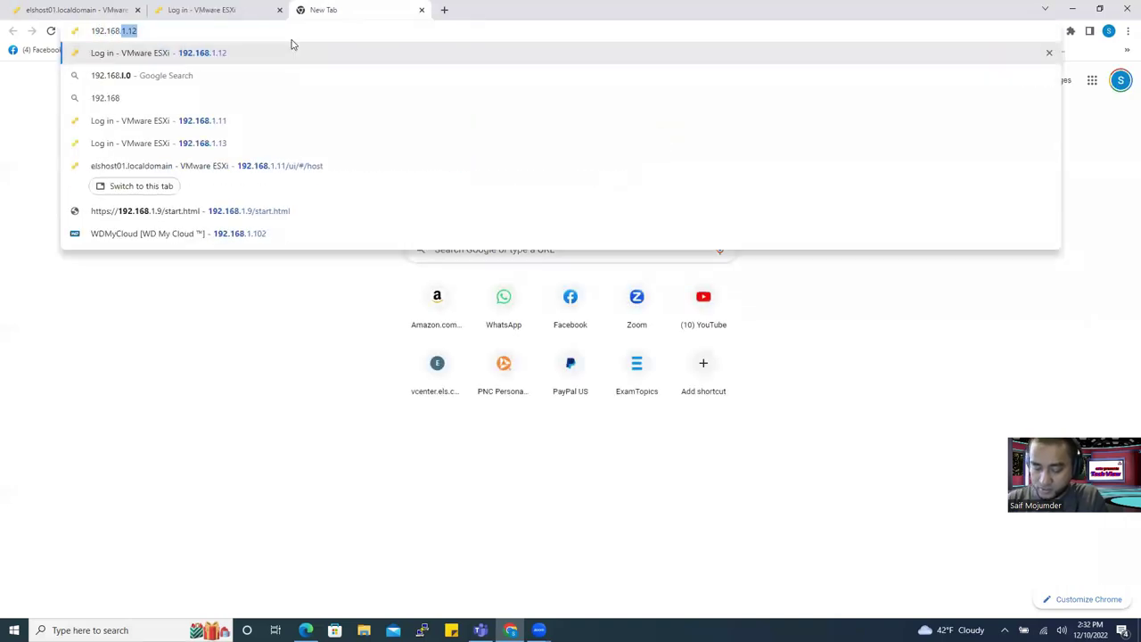
type("1.13")
key("Return")
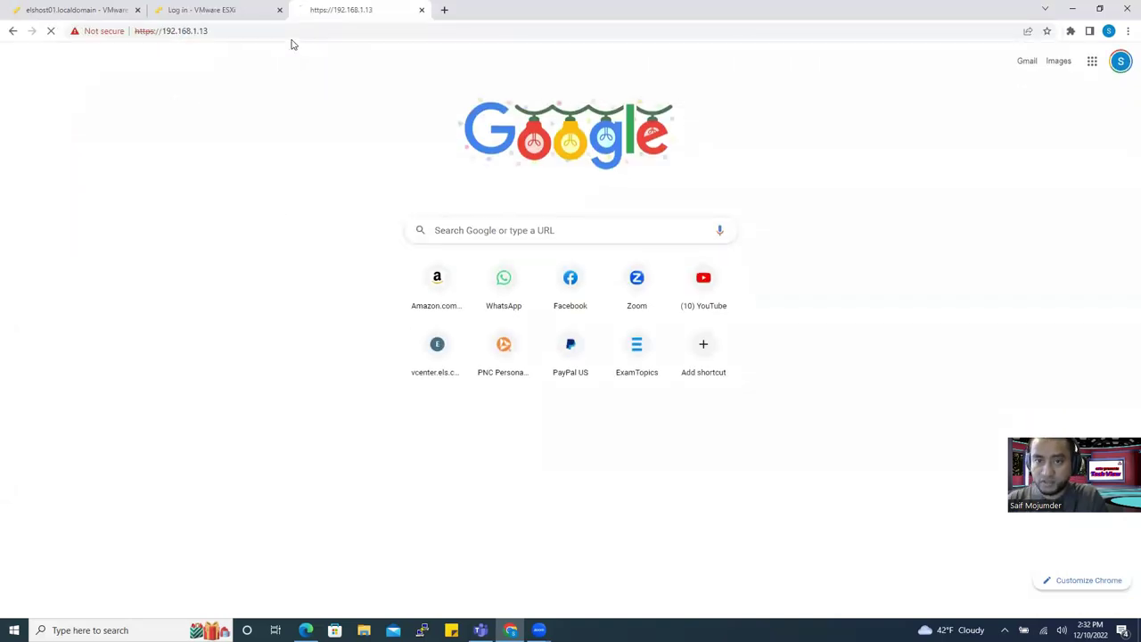
Log in to 192.168.1.12 as root, retyping the mistyped password.
left_click(208, 11)
left_click(130, 241)
left_click(153, 271)
left_click(130, 269)
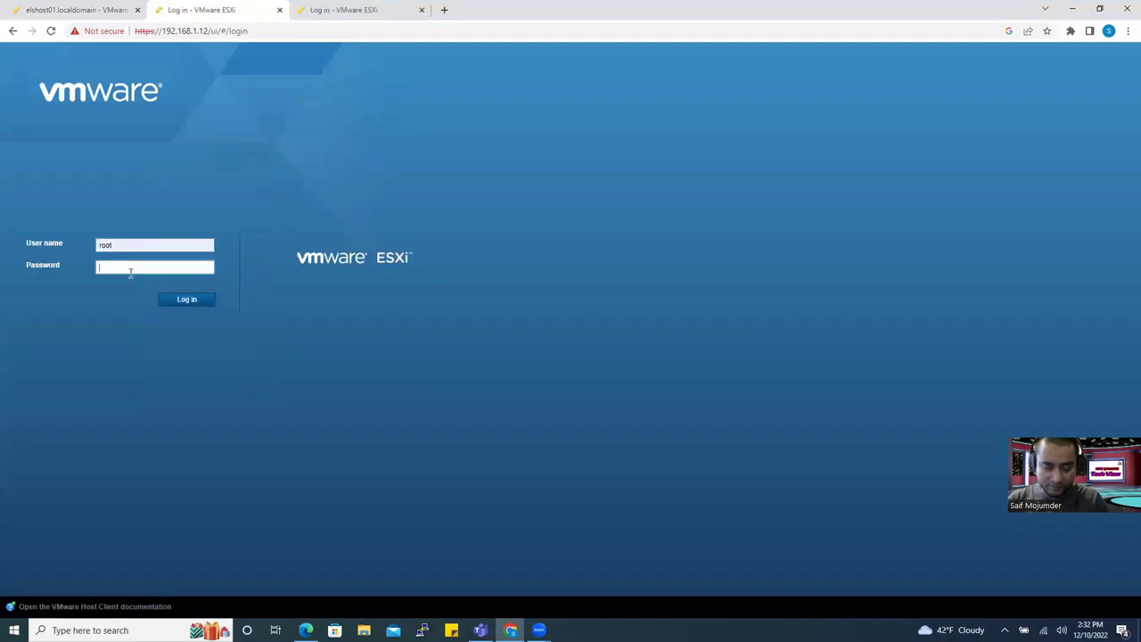
type("*********")
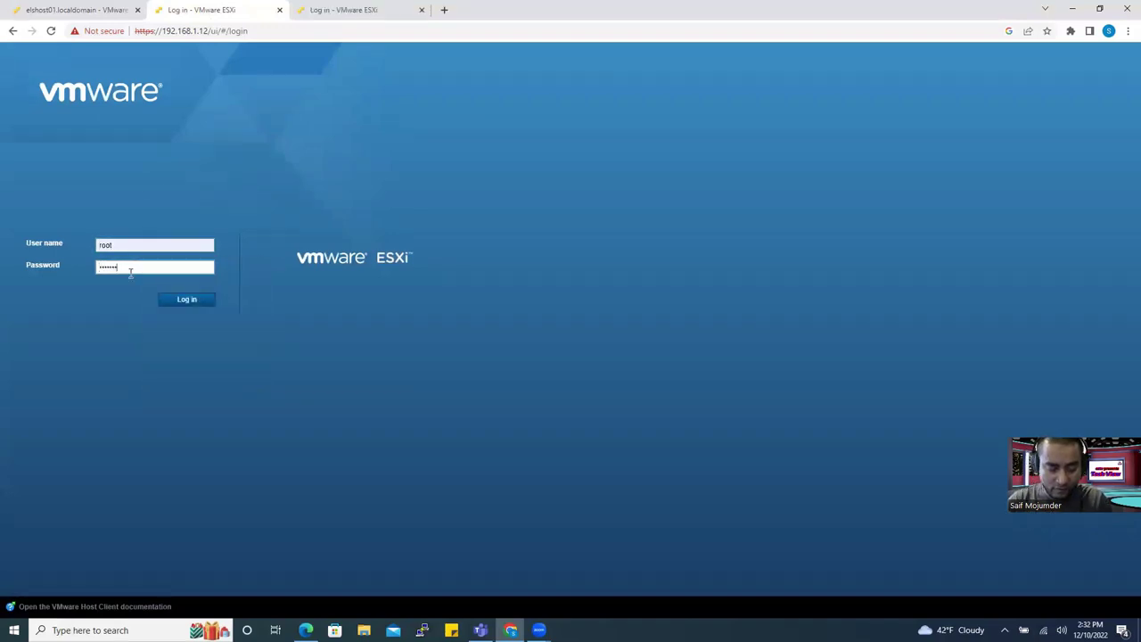
type("**")
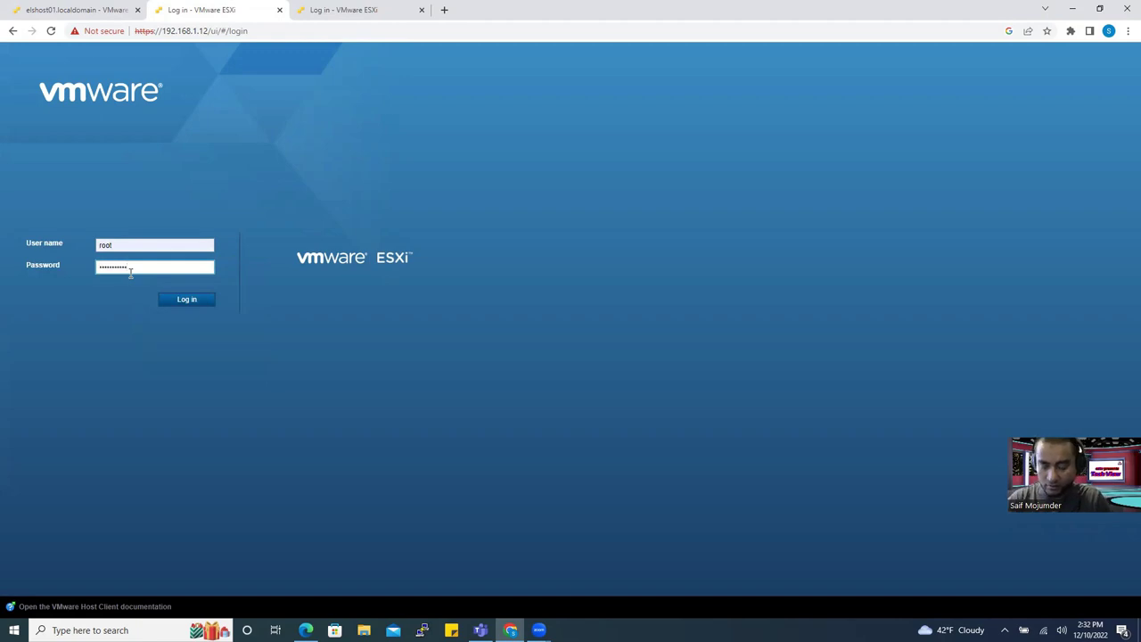
key("ctrl+a")
key("BackSpace")
type("***")
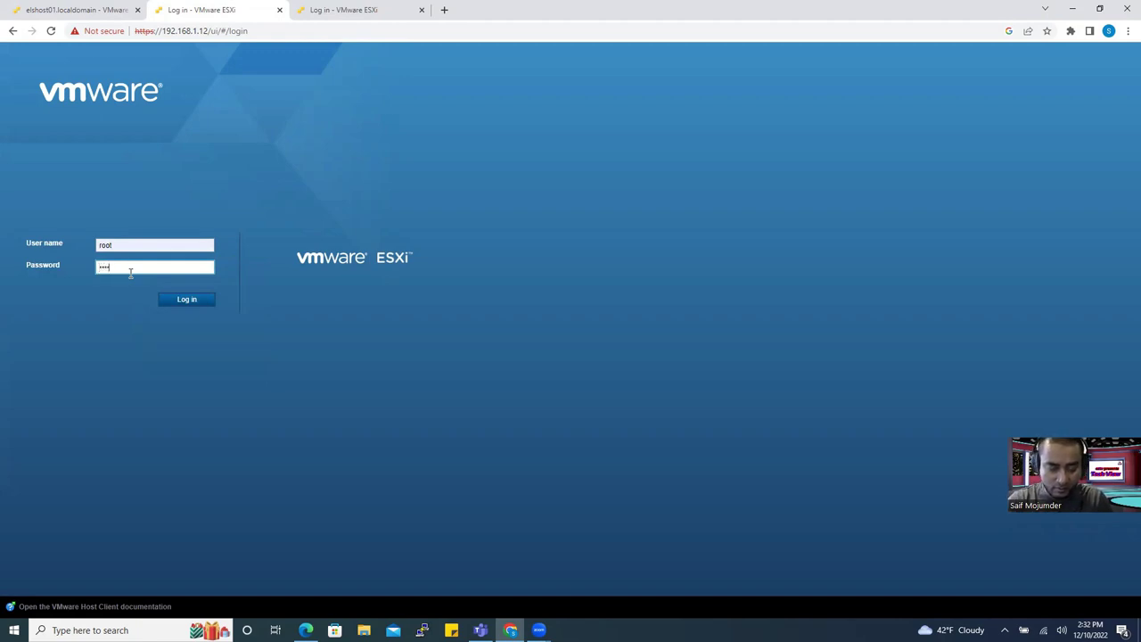
type("****")
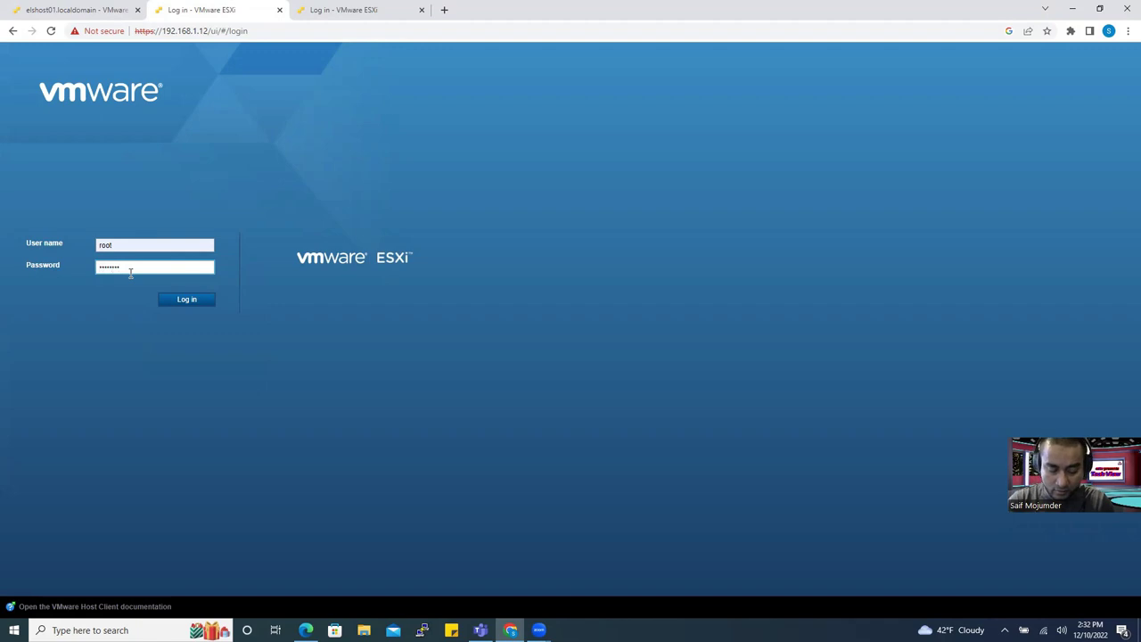
type("****")
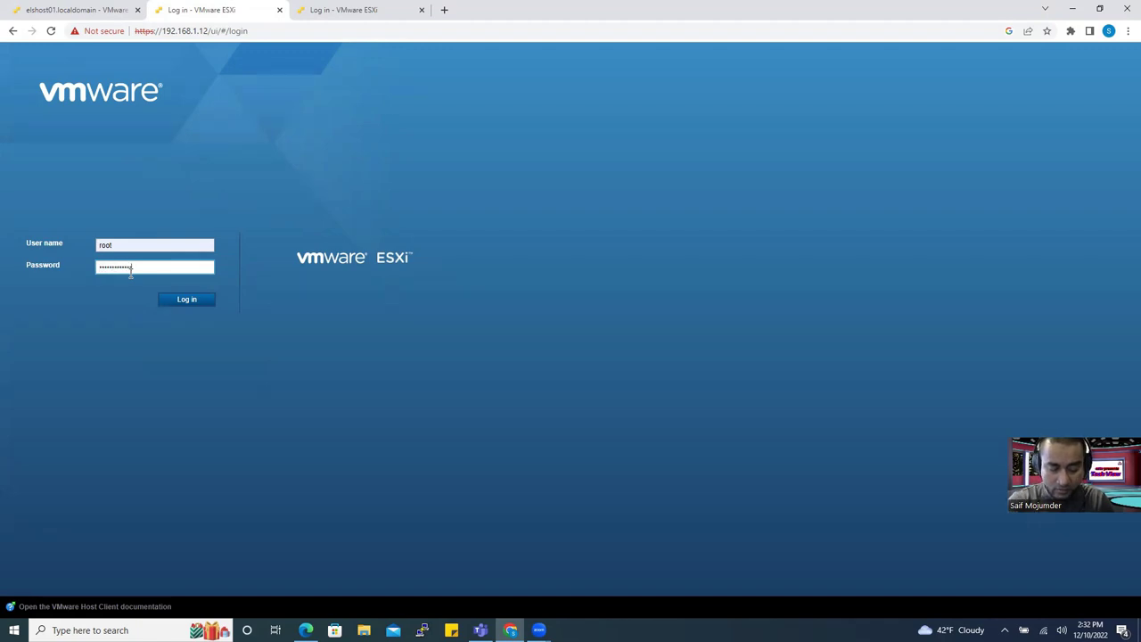
key("Return")
Log in to 192.168.1.13 as root, then check the second host's summary.
left_click(392, 9)
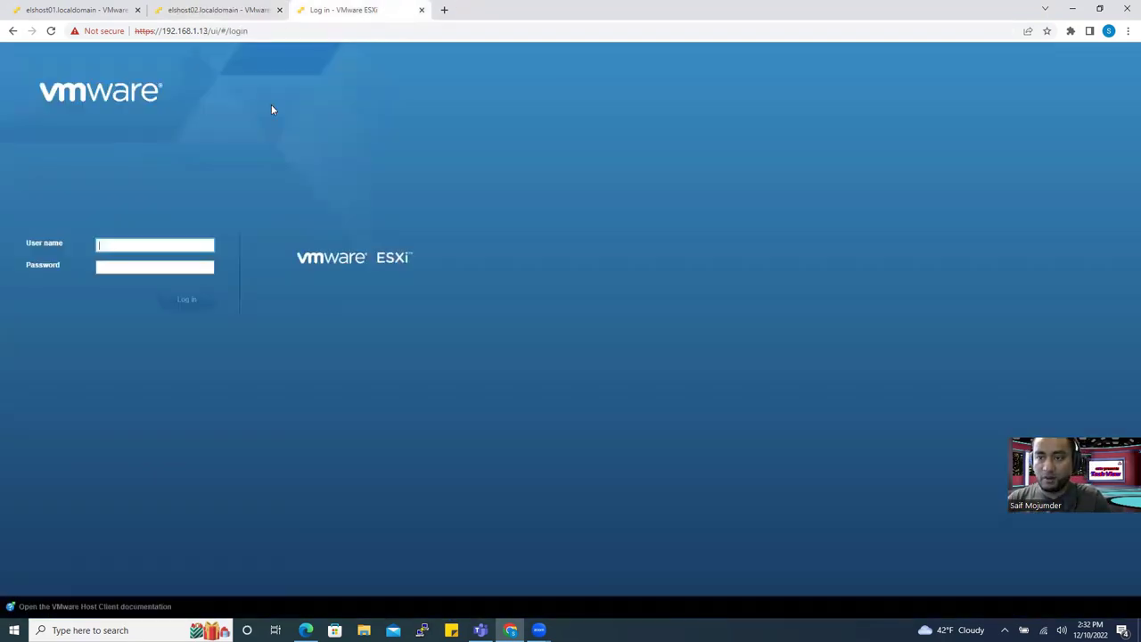
left_click(125, 244)
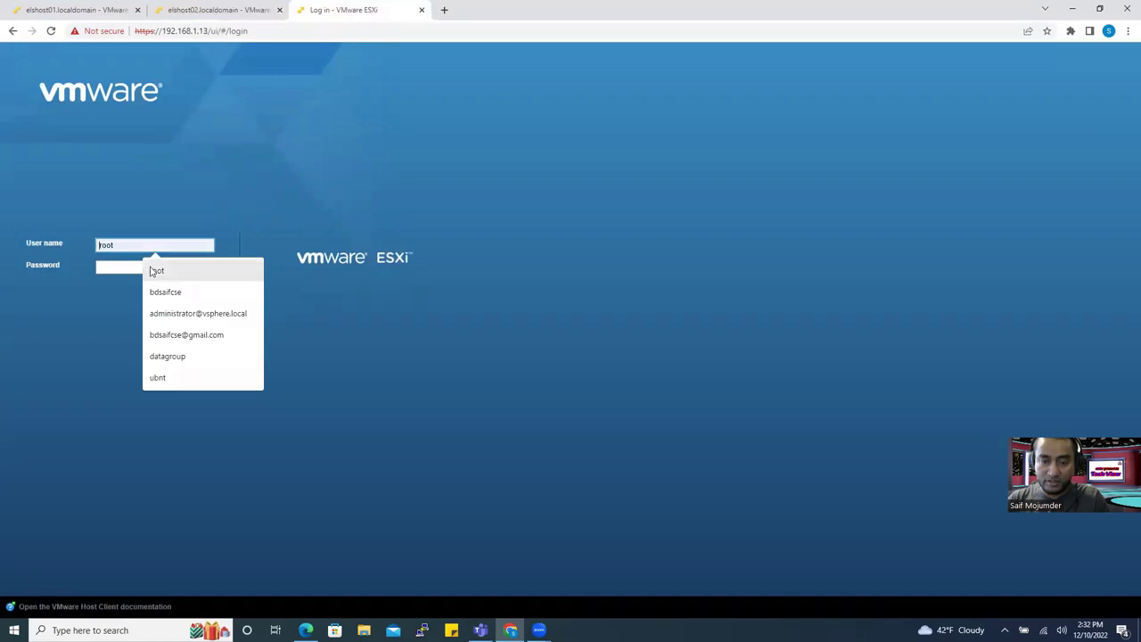
left_click(150, 268)
left_click(109, 270)
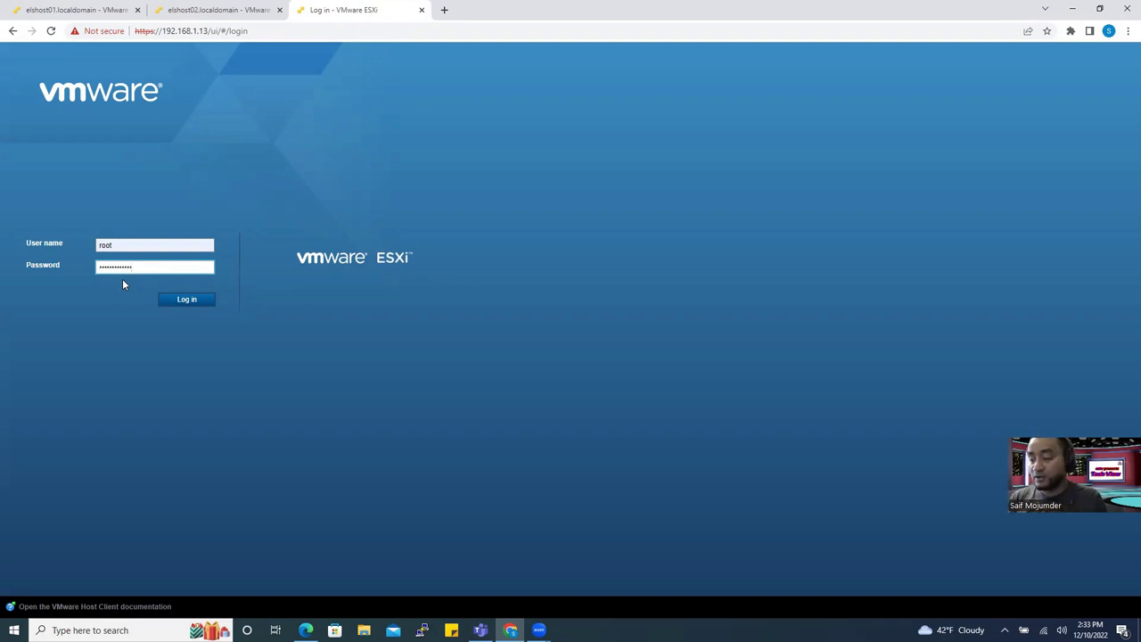
left_click(183, 300)
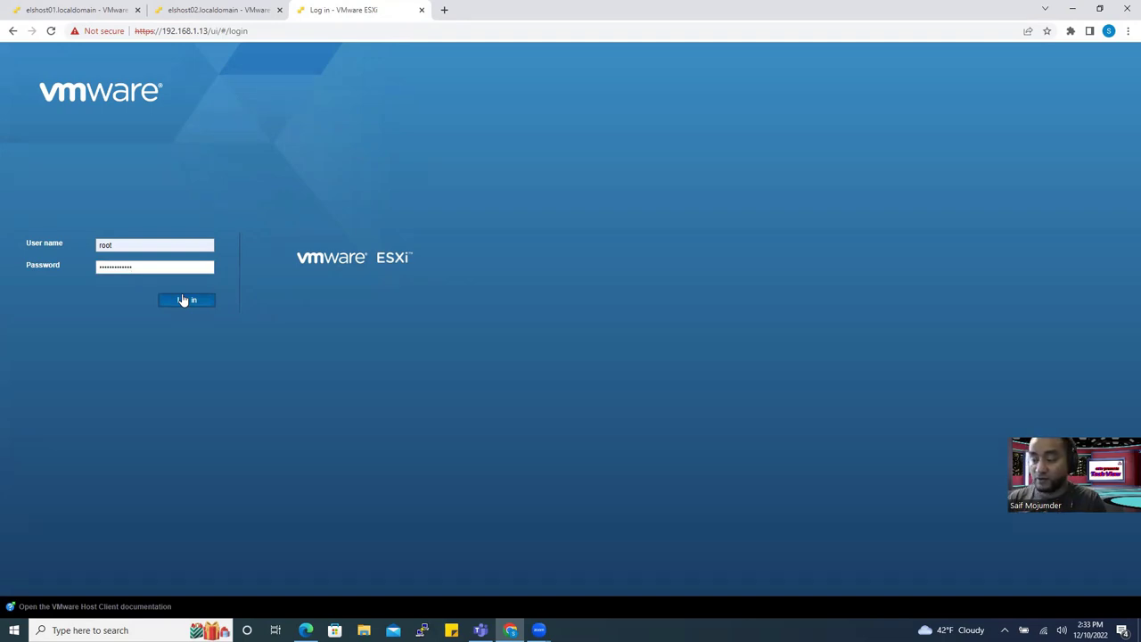
left_click(237, 11)
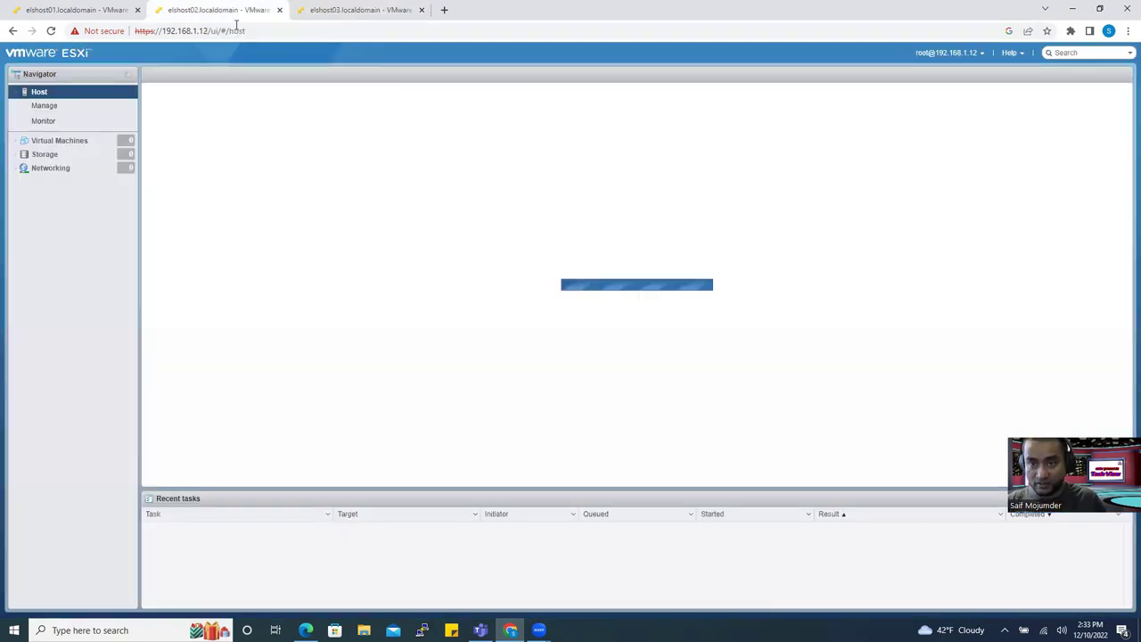
Show elshost01's Virtual Machines list with ELSVPWVAADDC01 and ELSVDWVAJUMP01.
left_click(381, 11)
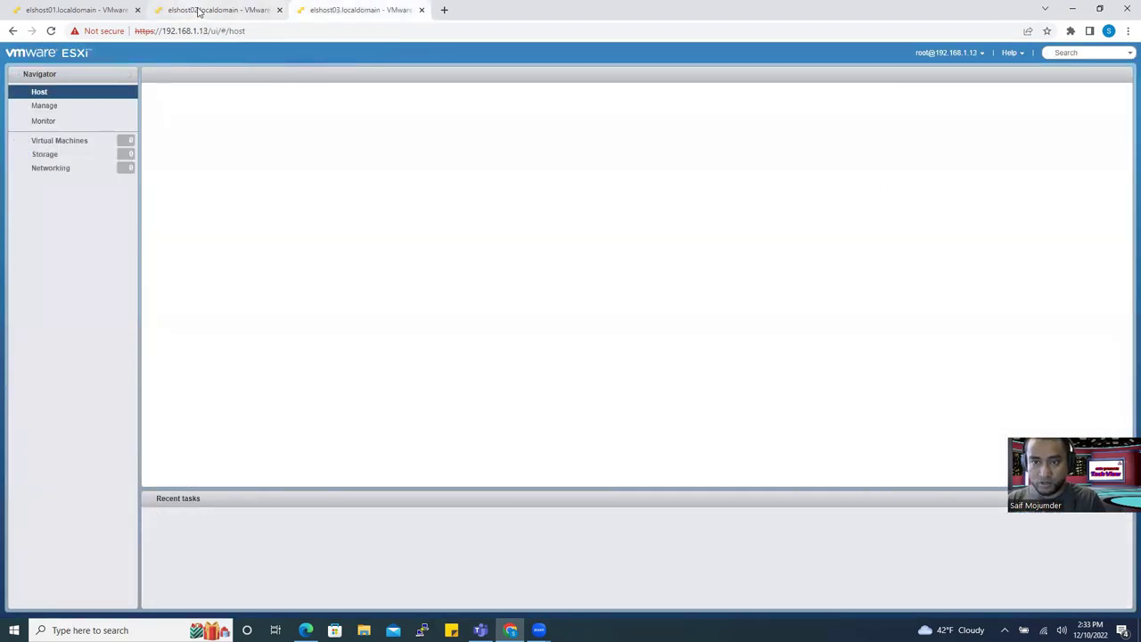
left_click(200, 11)
left_click(70, 5)
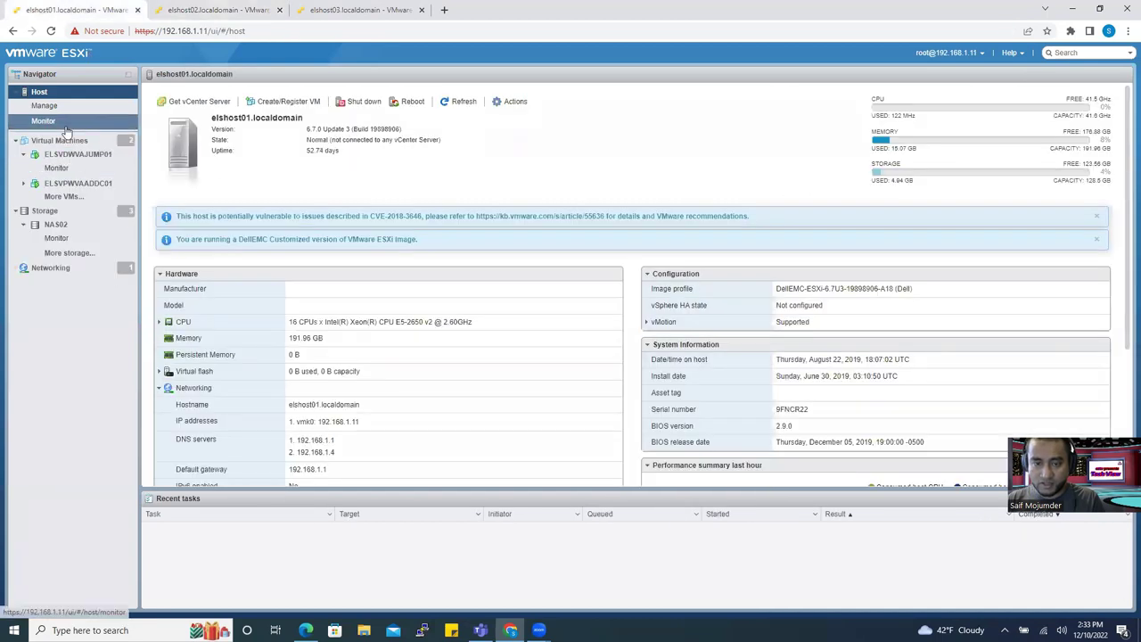
left_click(62, 140)
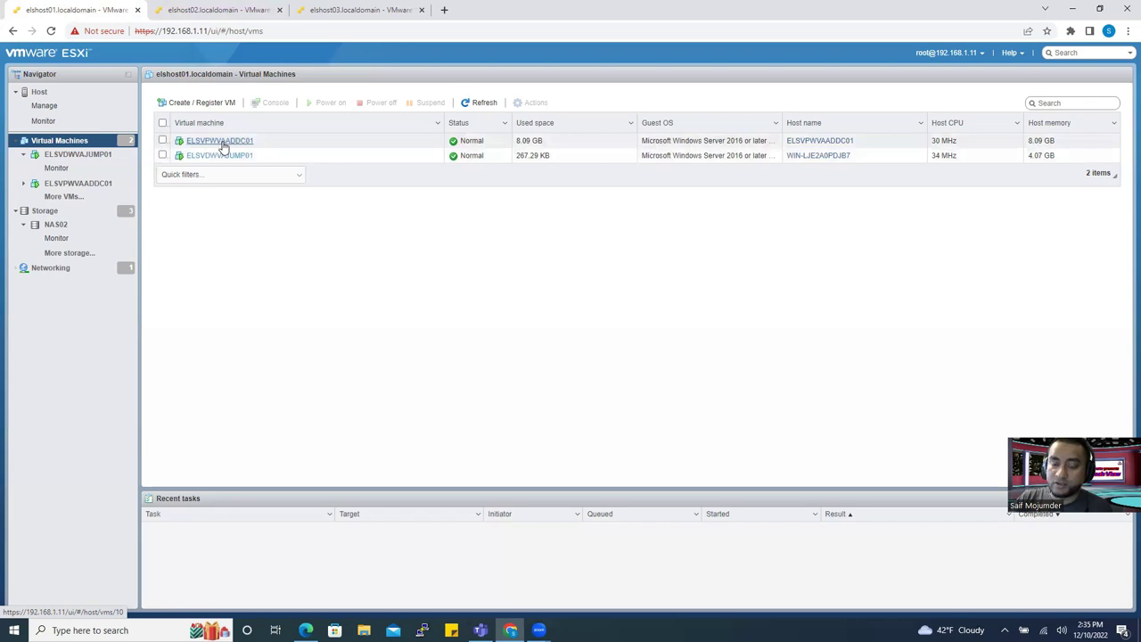
Open ELSVPWVAADDC01's summary (IP 192.168.1.2) and search Windows for 'remote'.
left_click(222, 143)
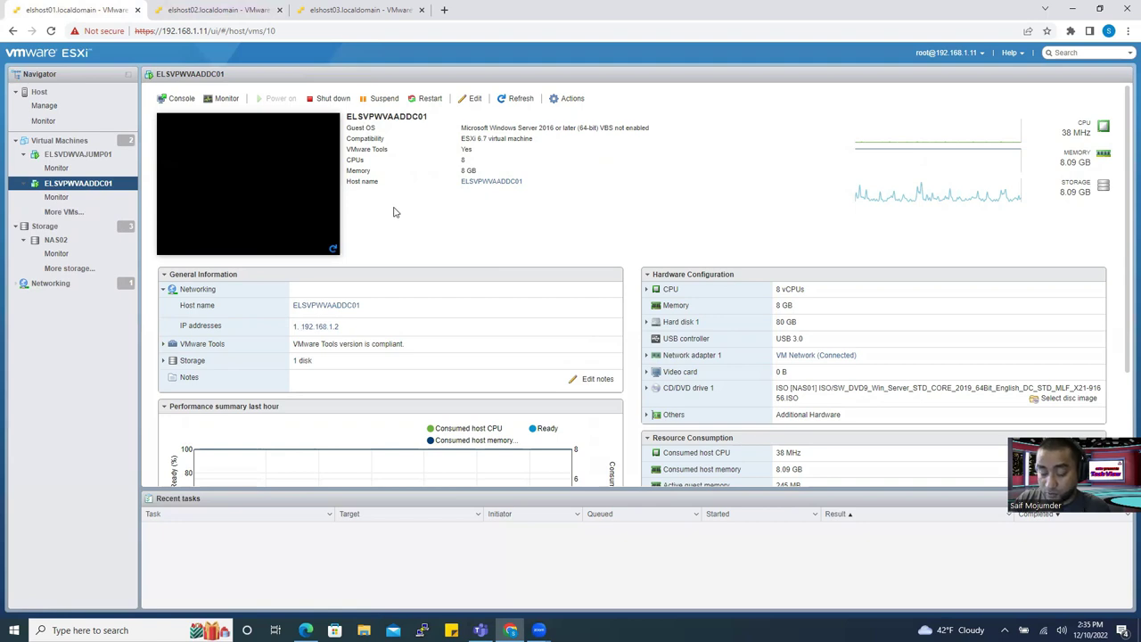
left_click(134, 630)
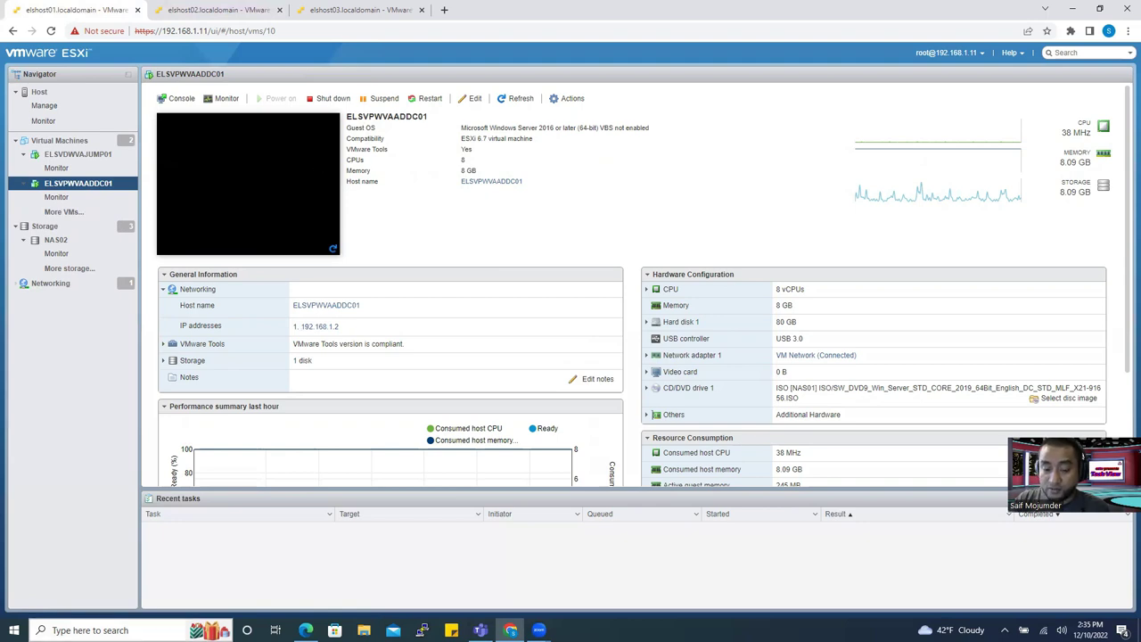
type("remote")
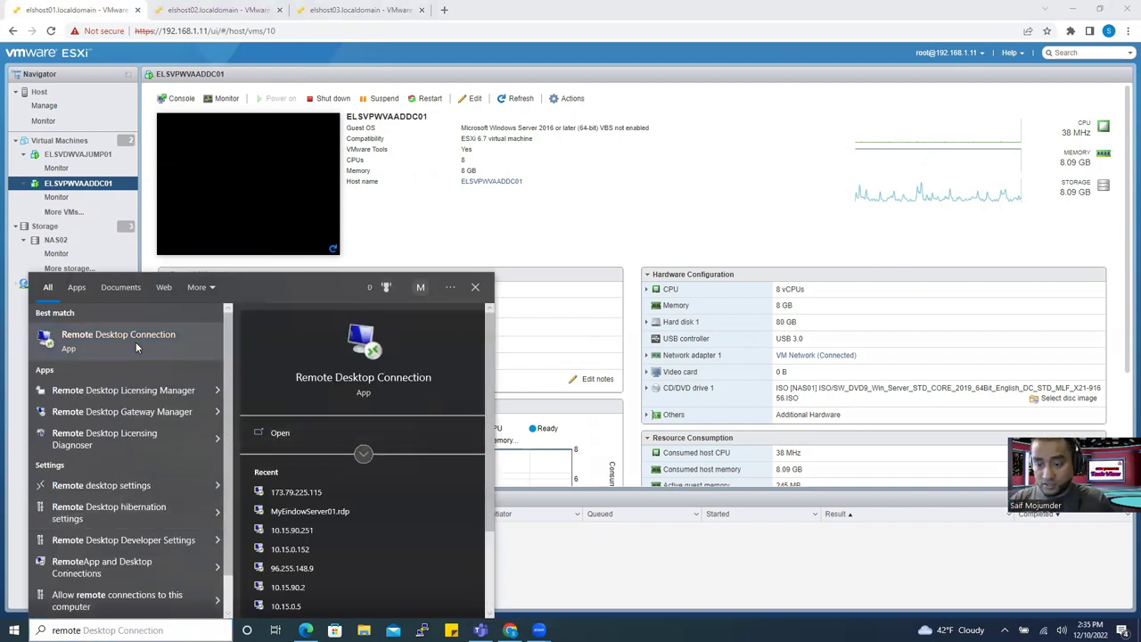
Launch Remote Desktop Connection from the Windows search best match.
key("Return")
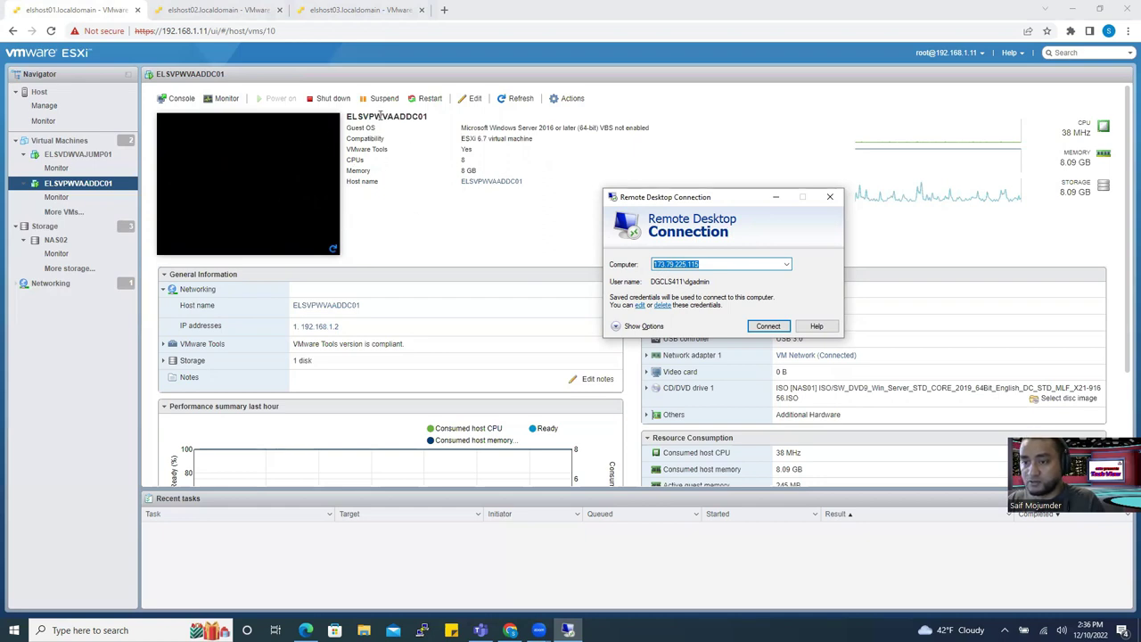
Try connecting by the VM name ELSVPWVAADDC01 and dismiss the computer-not-found error.
left_click(380, 116)
double_click(386, 118)
key("ctrl+c")
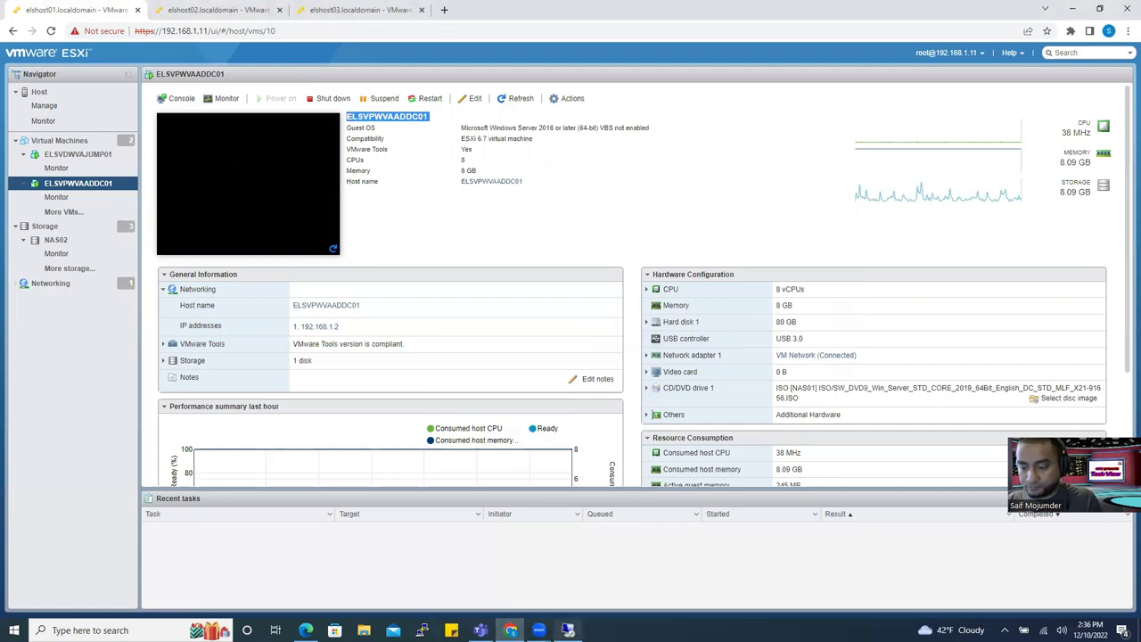
left_click(568, 630)
key("ctrl+v")
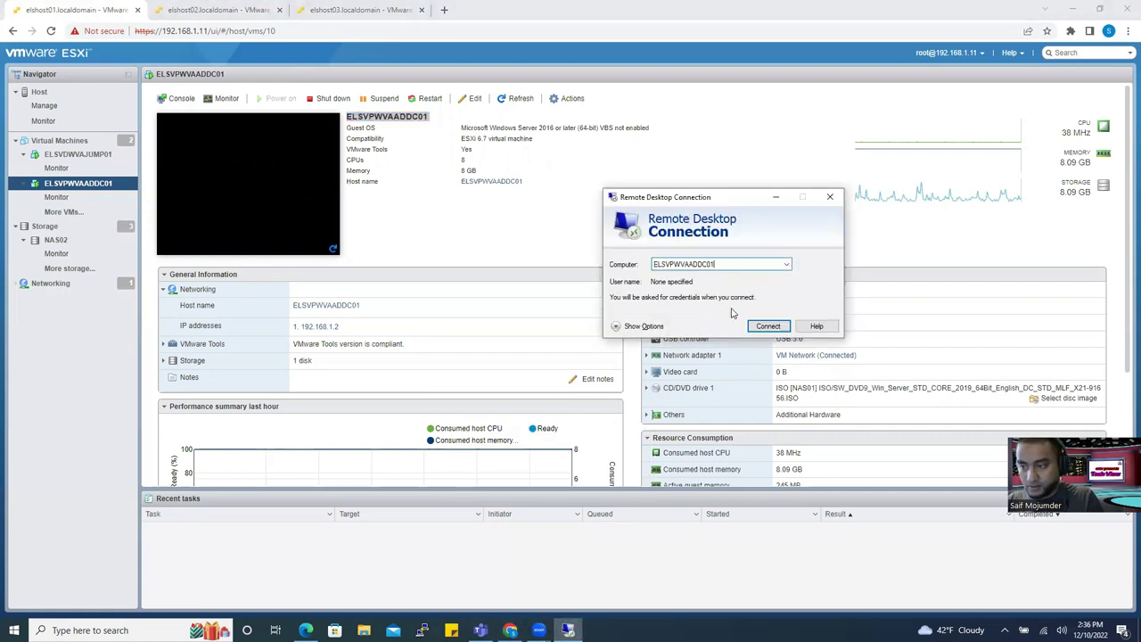
left_click(765, 328)
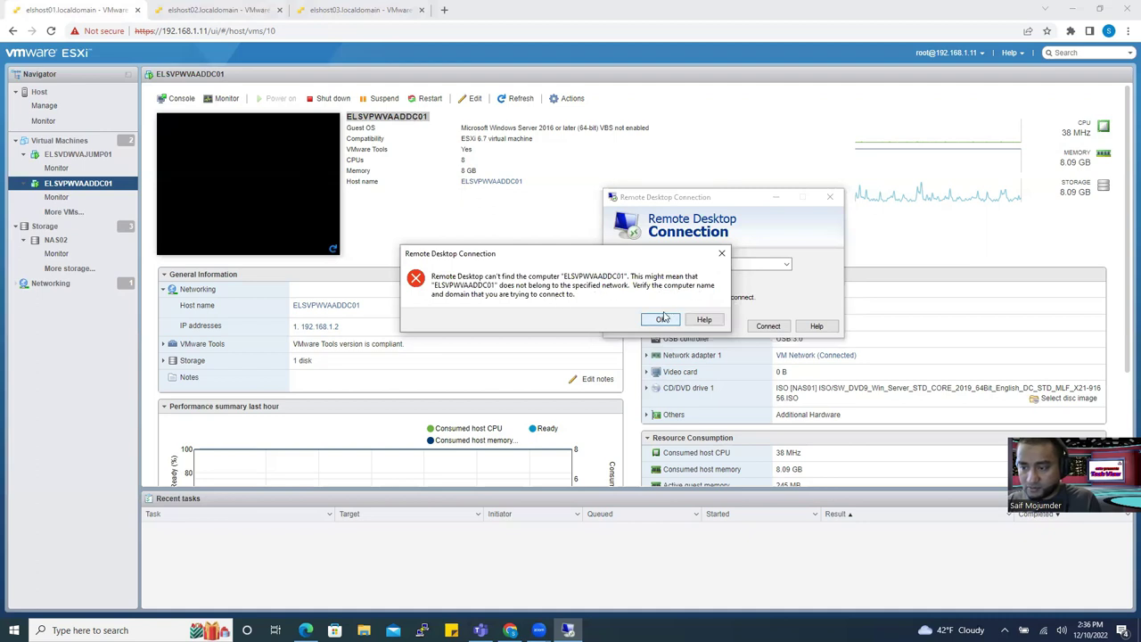
left_click(660, 319)
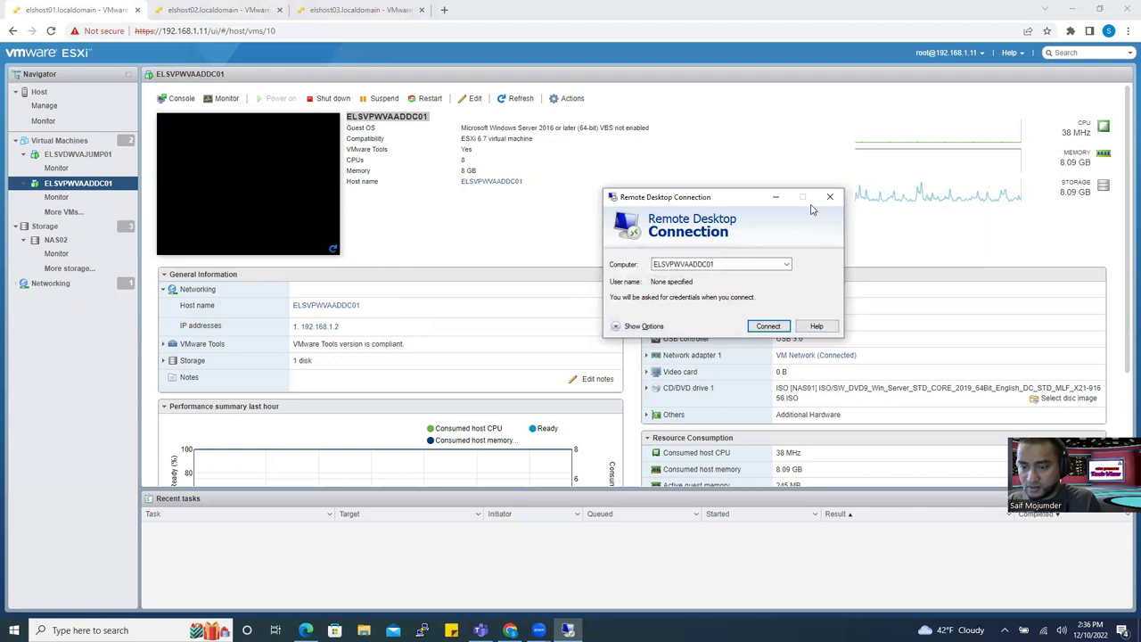
Connect to 192.168.1.2 and choose to sign in with a different account.
double_click(724, 265)
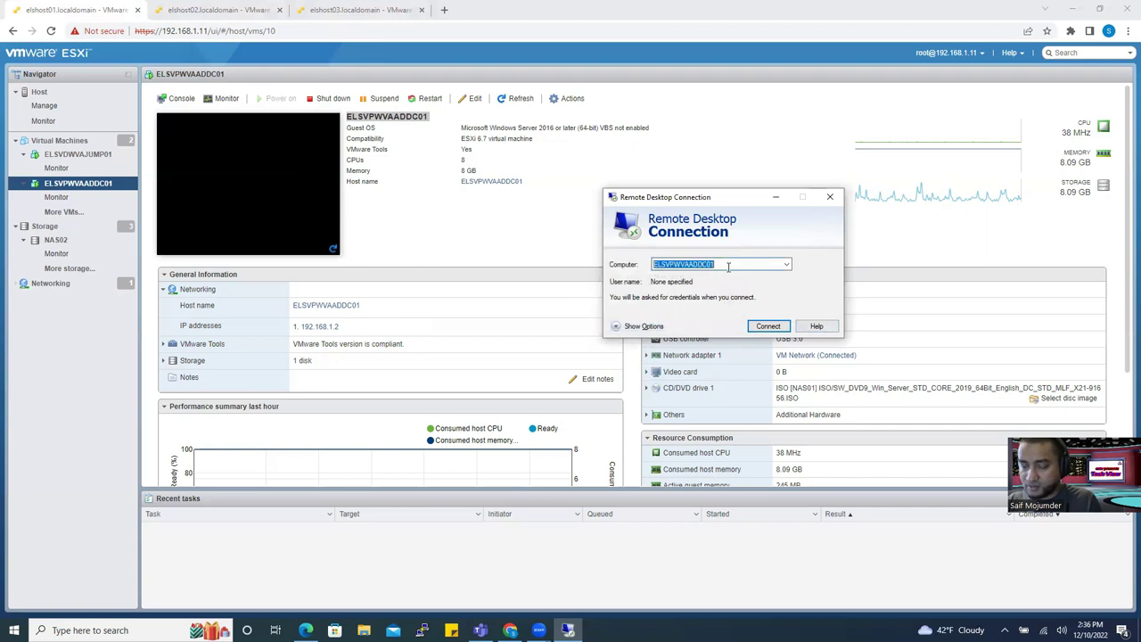
type("192.168.1.2")
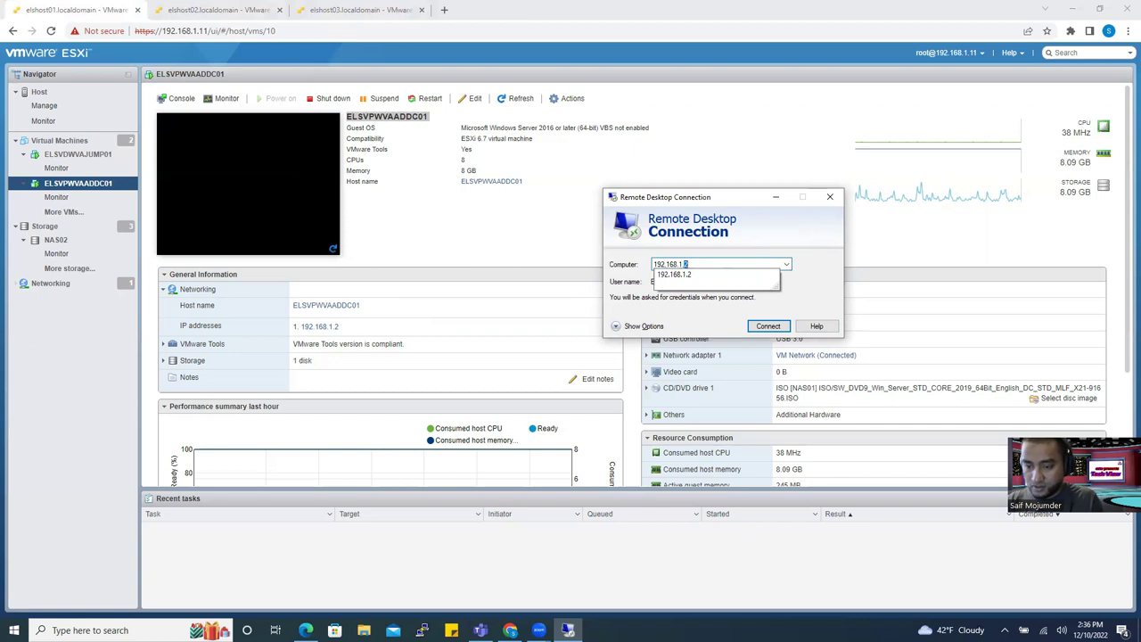
key("Return")
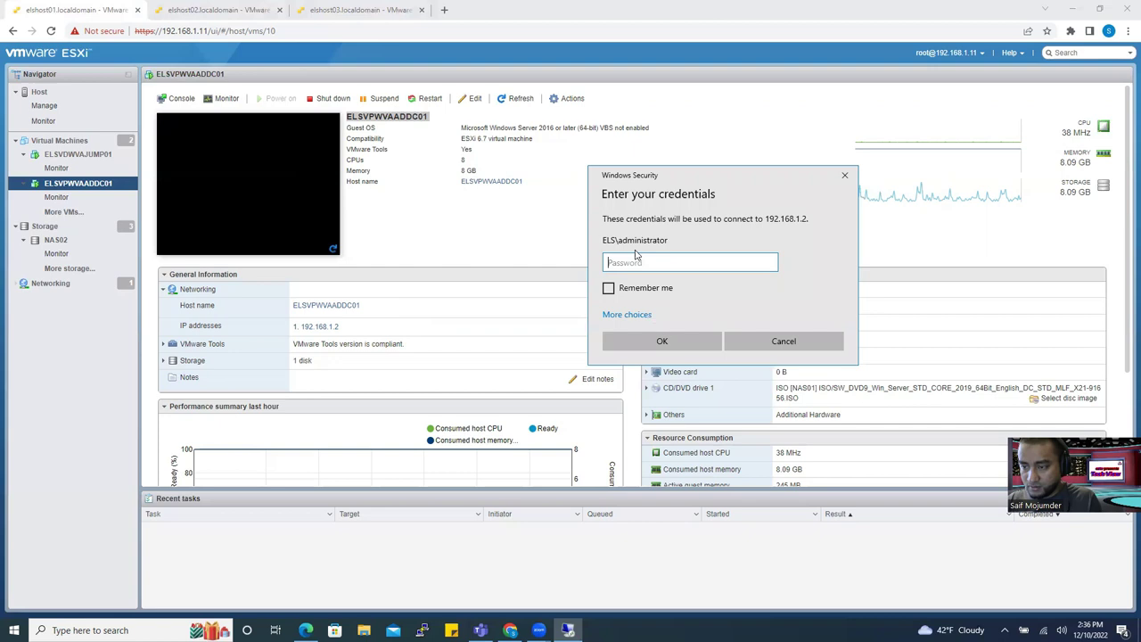
left_click(635, 316)
left_click(641, 326)
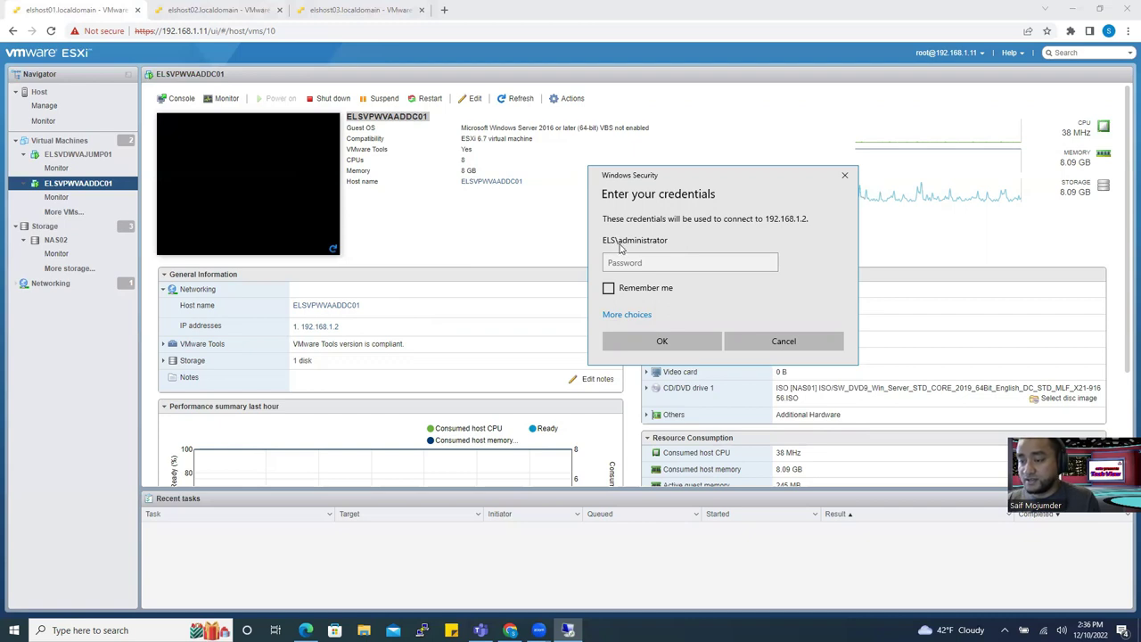
left_click(636, 315)
left_click(659, 378)
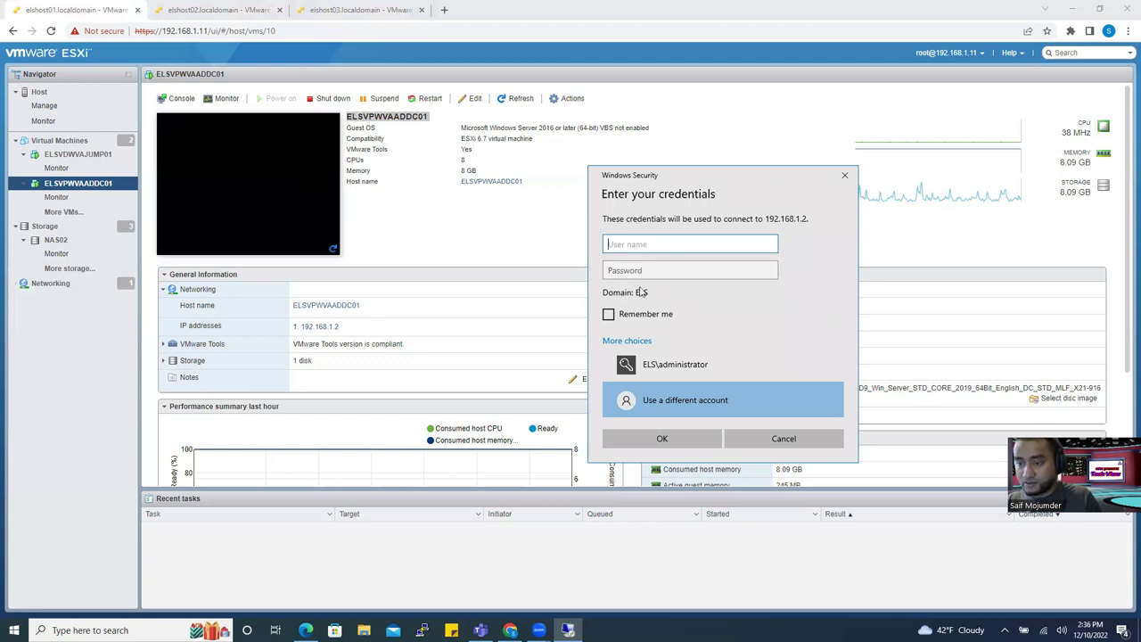
Sign in as ELSVPWVAADDC01\administrator and accept the certificate warning.
left_click(393, 117)
right_click(392, 116)
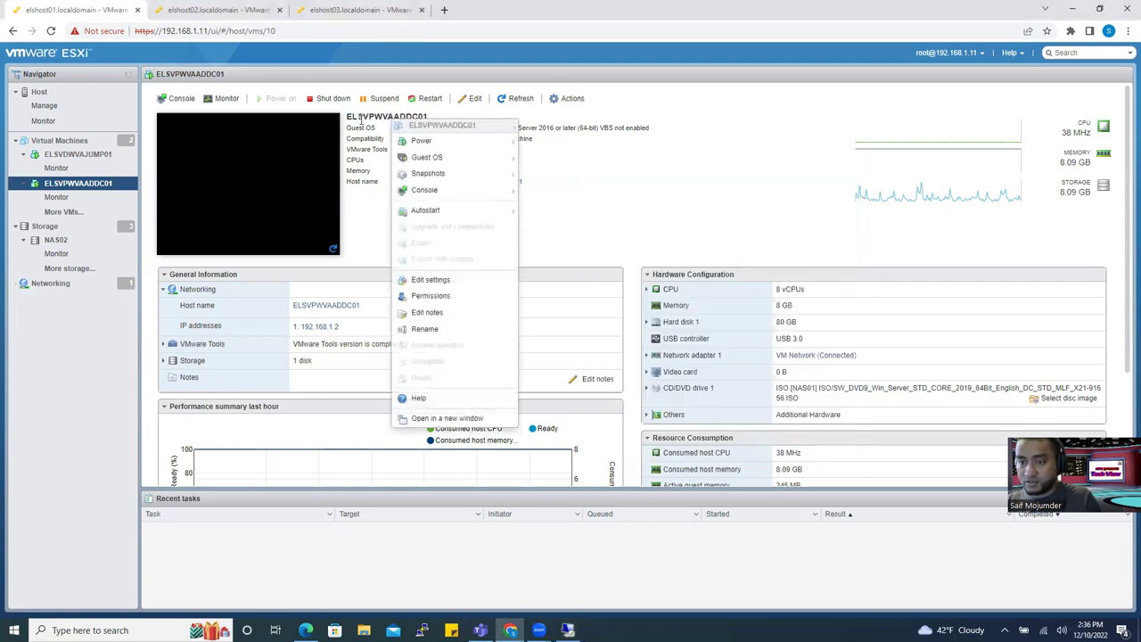
double_click(360, 119)
key("ctrl+c")
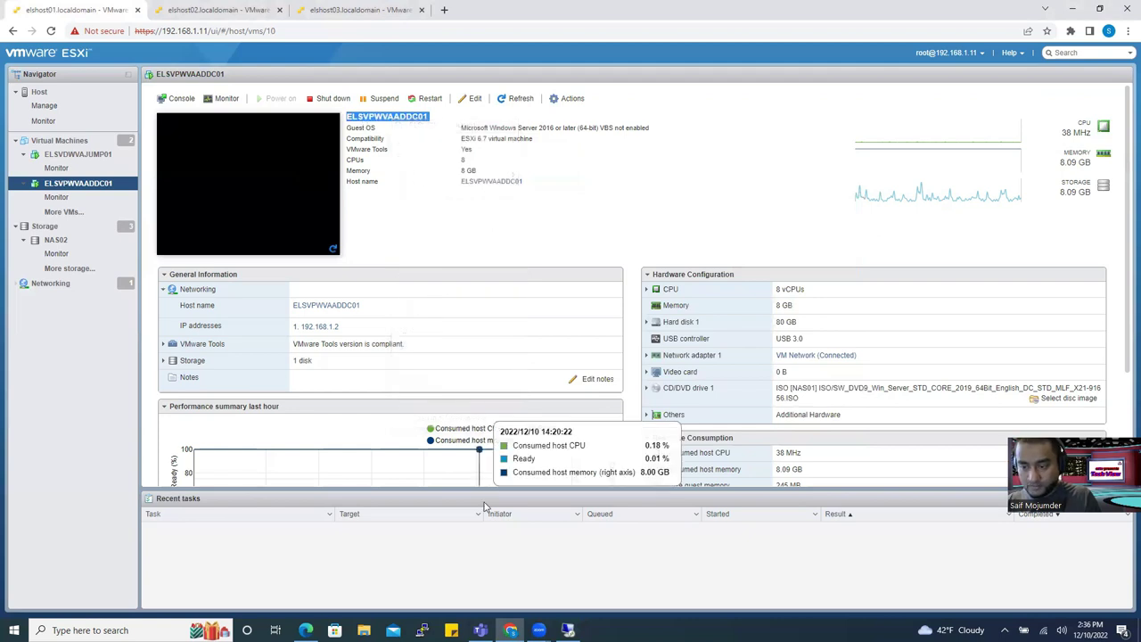
left_click(567, 631)
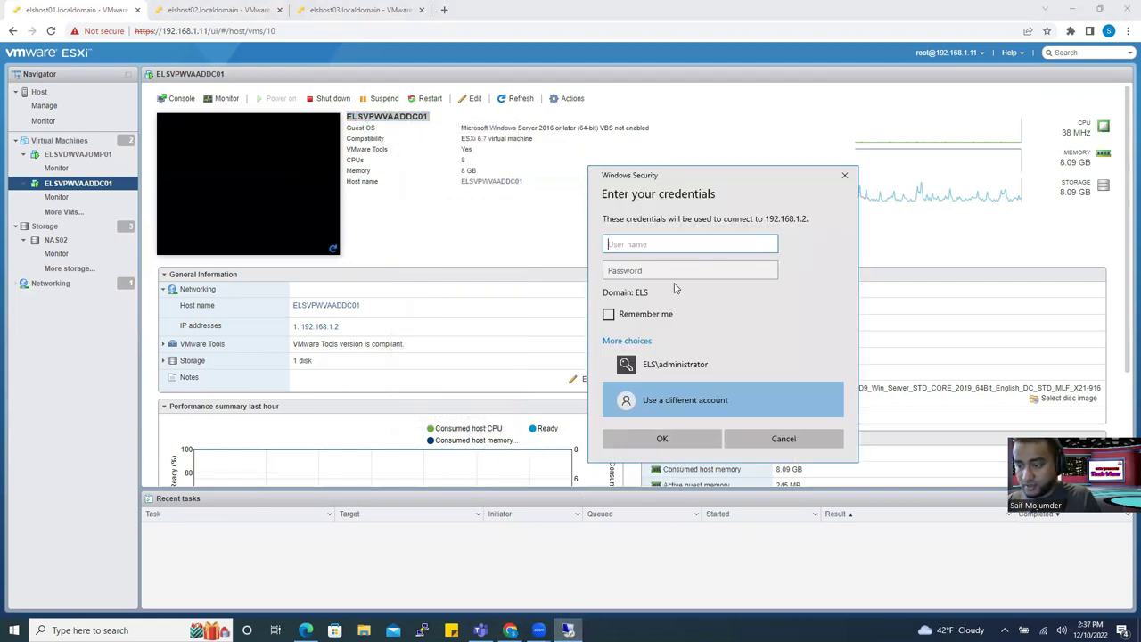
key("ctrl+v")
type("\\ad")
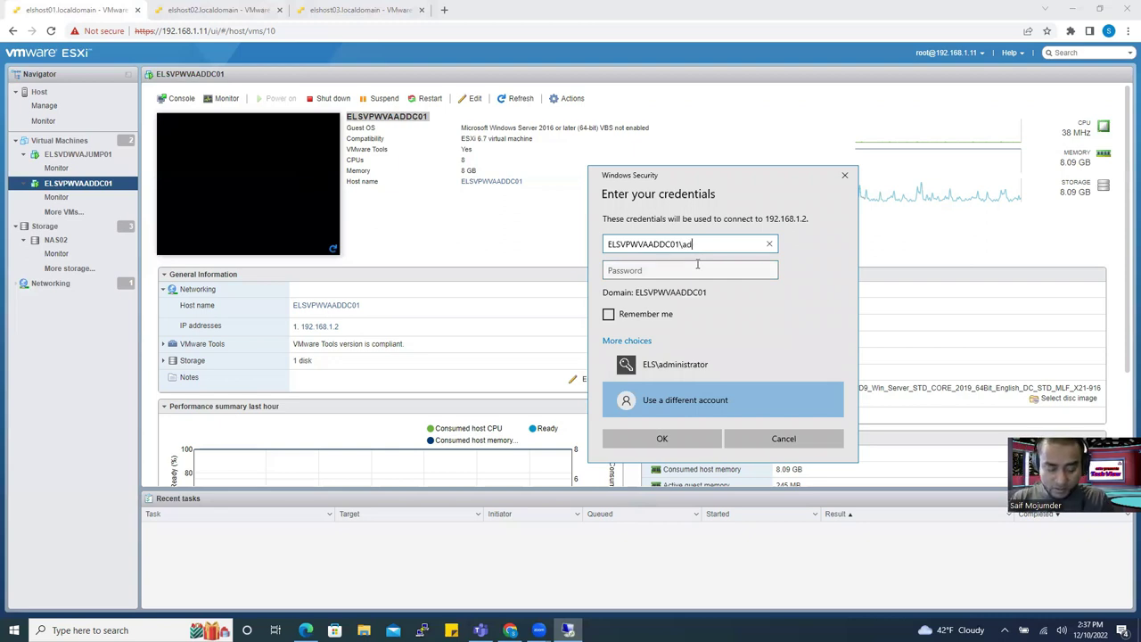
type("ministrator")
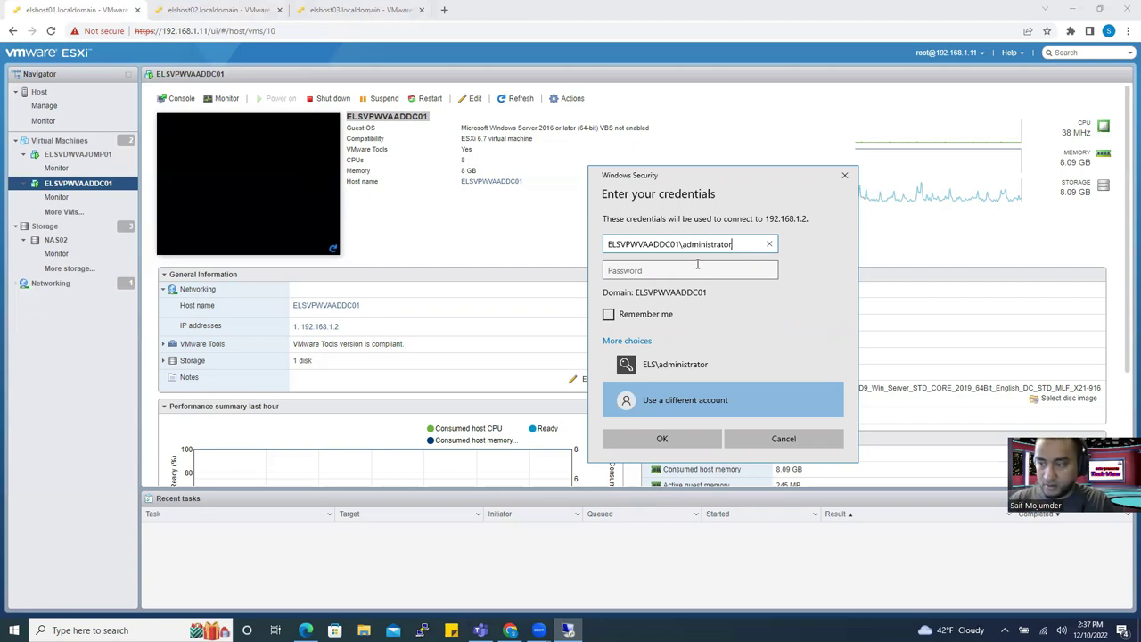
key("Tab")
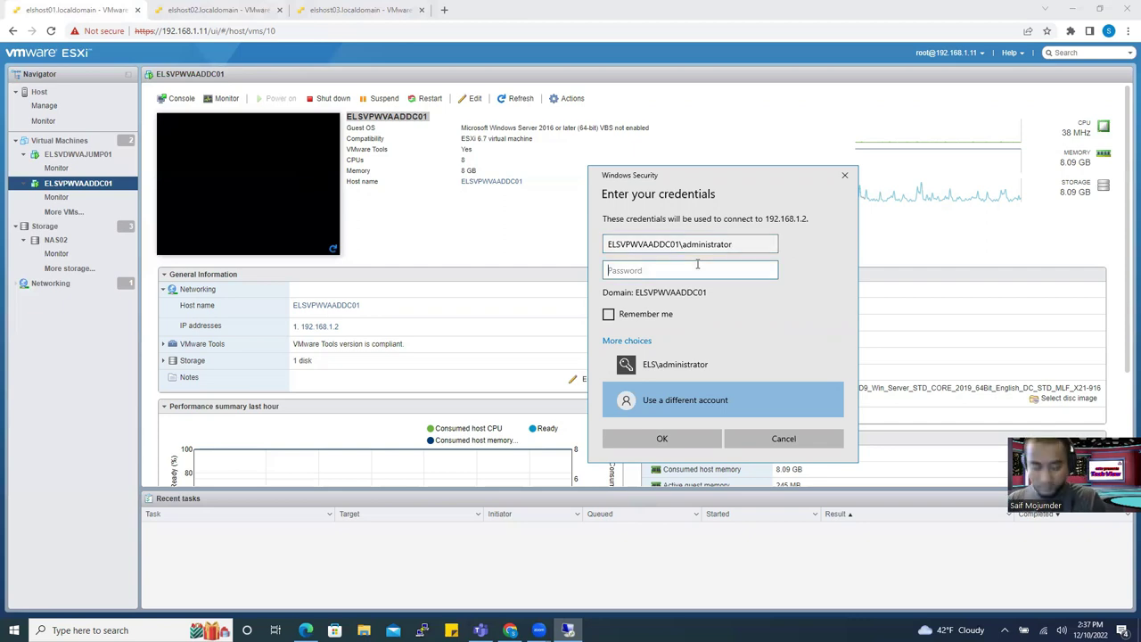
type("*****")
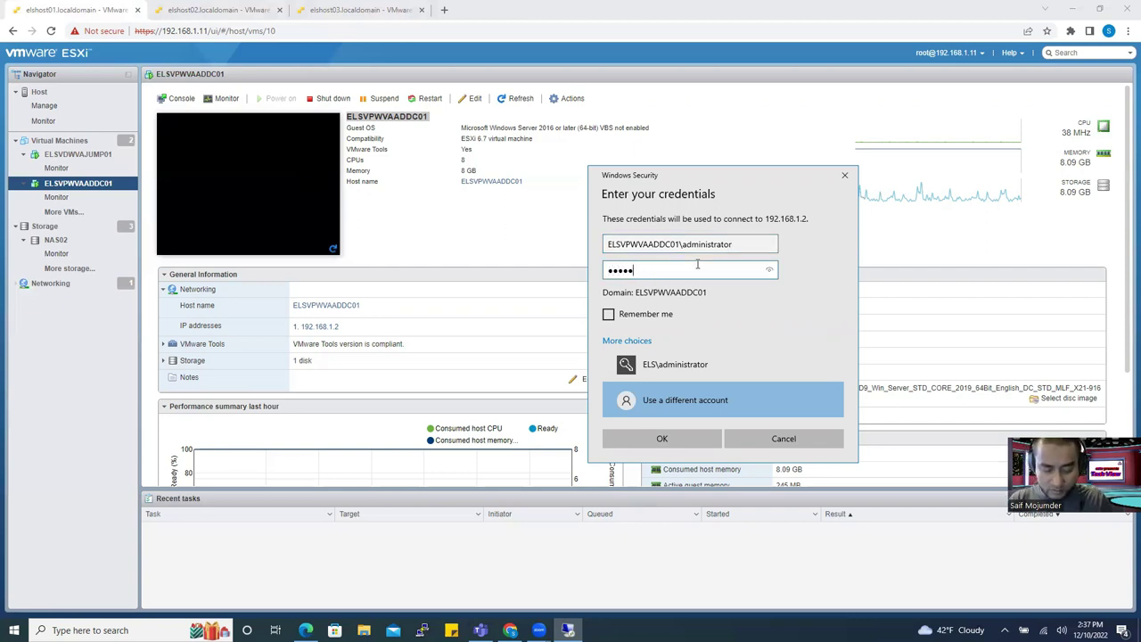
type("*********")
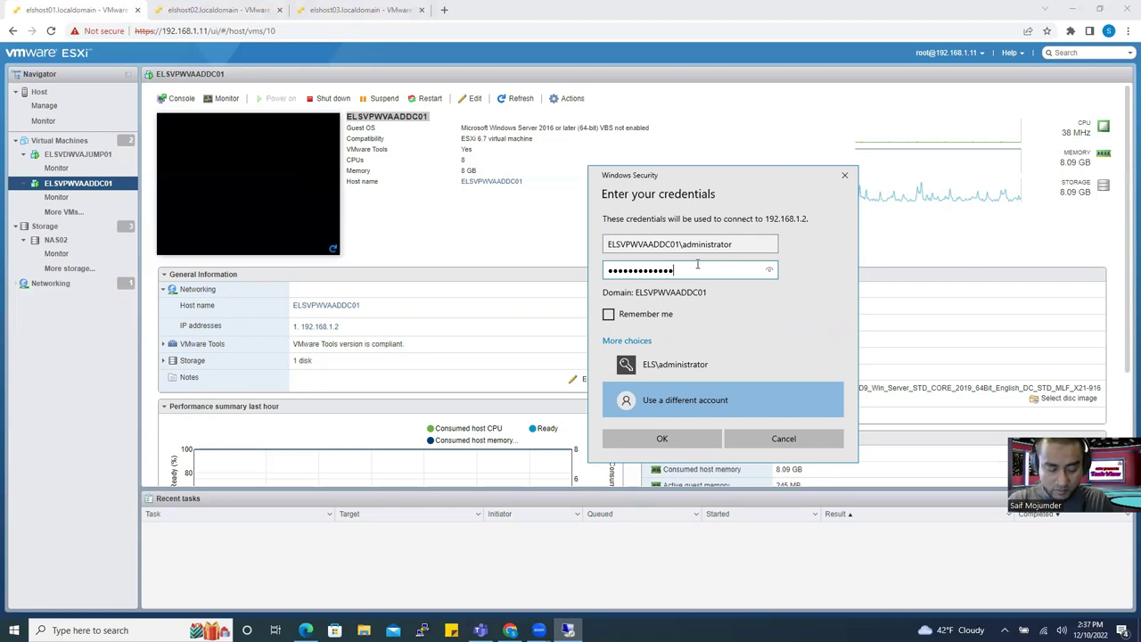
key("Return")
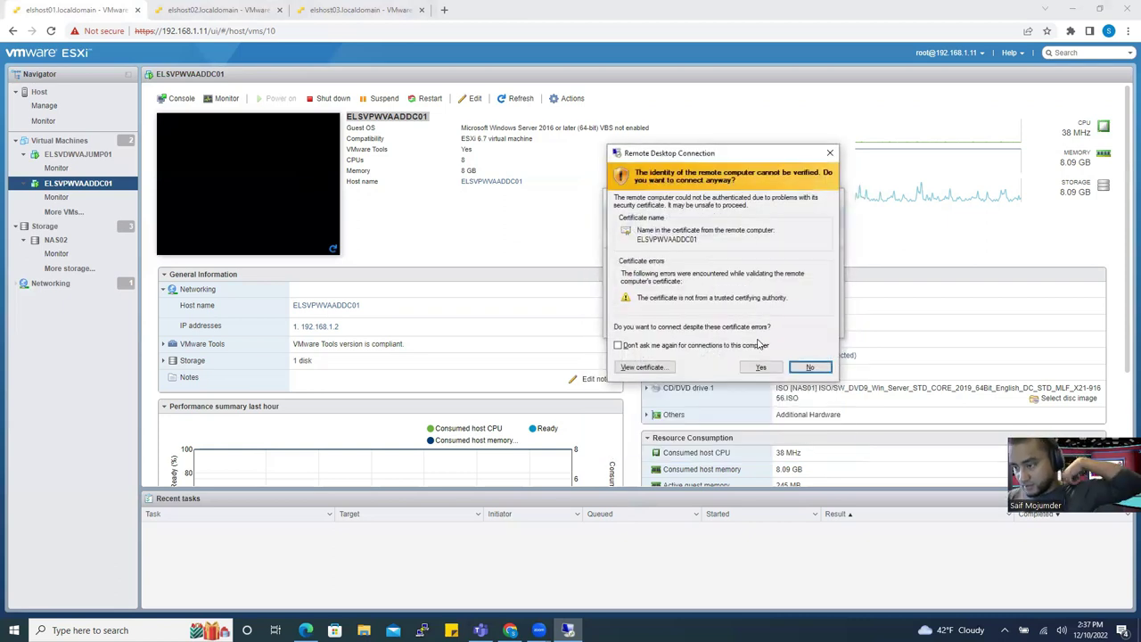
left_click(761, 366)
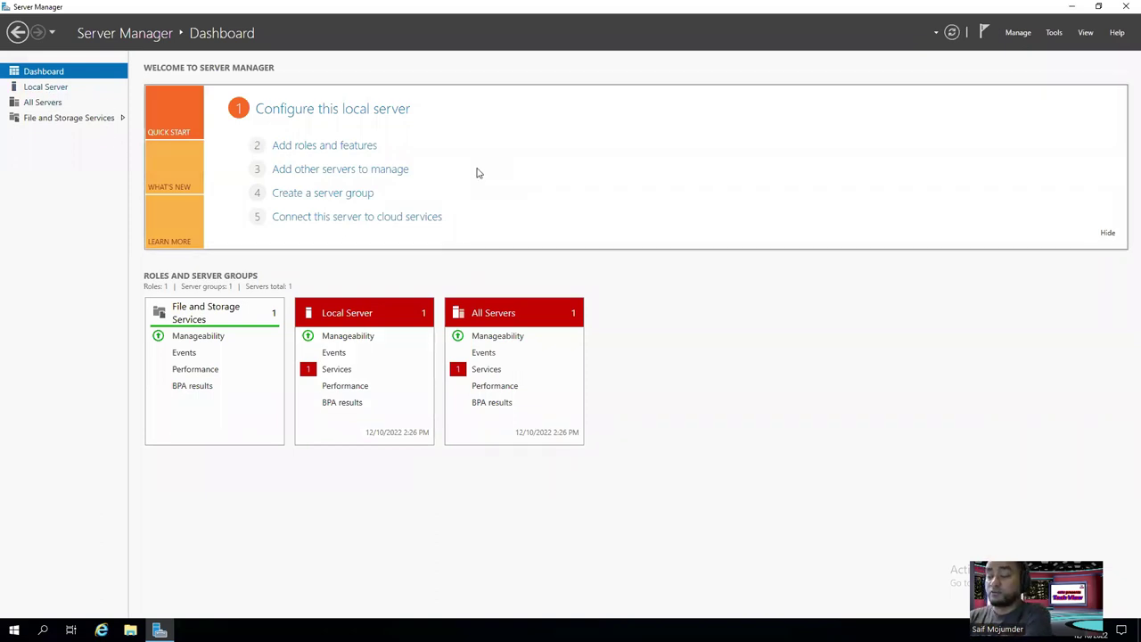
Select Local Server in Server Manager to view ELSVPWVAADDC01's properties.
left_click(35, 87)
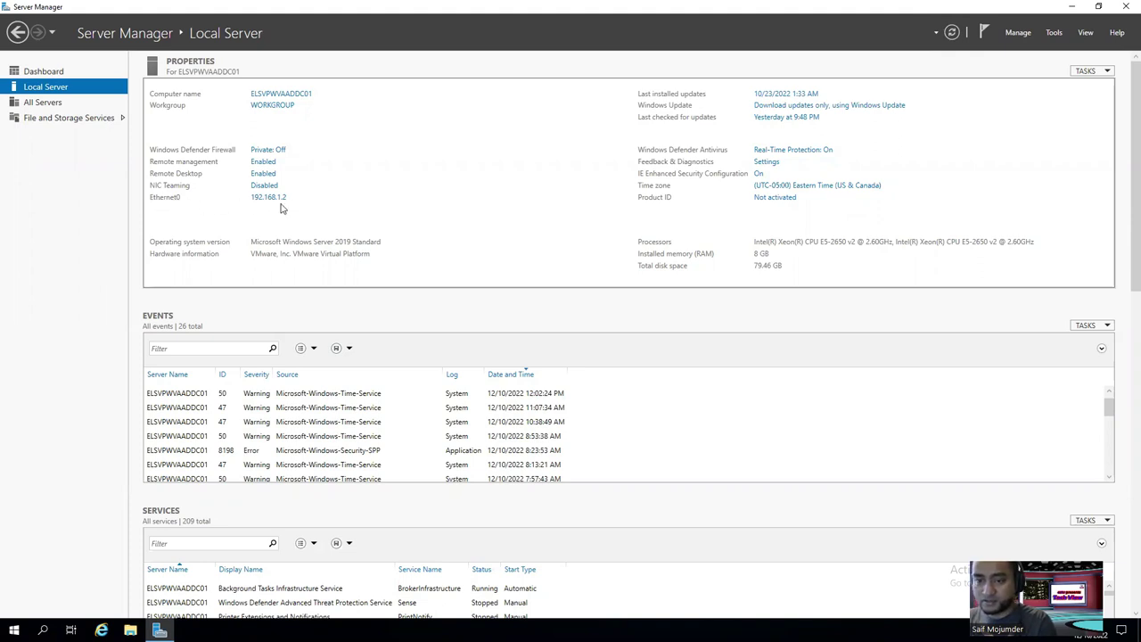
Minimise the remote session and browse to ELS IPAM.xlsx in \\192.168.1.103\ComData02.
left_click(714, 10)
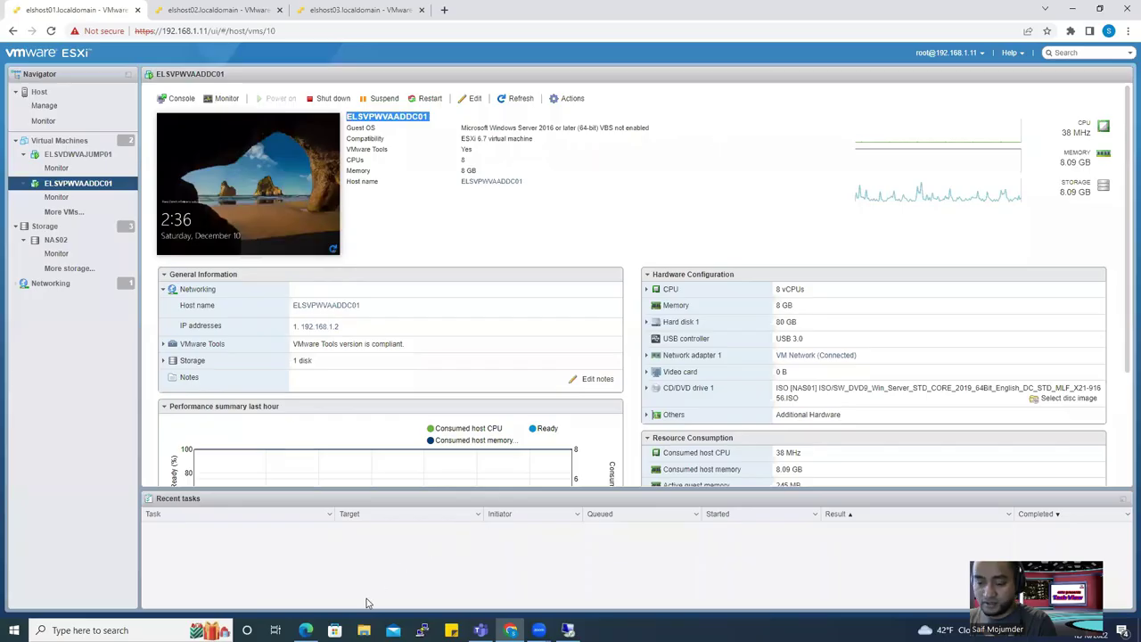
key("super+e")
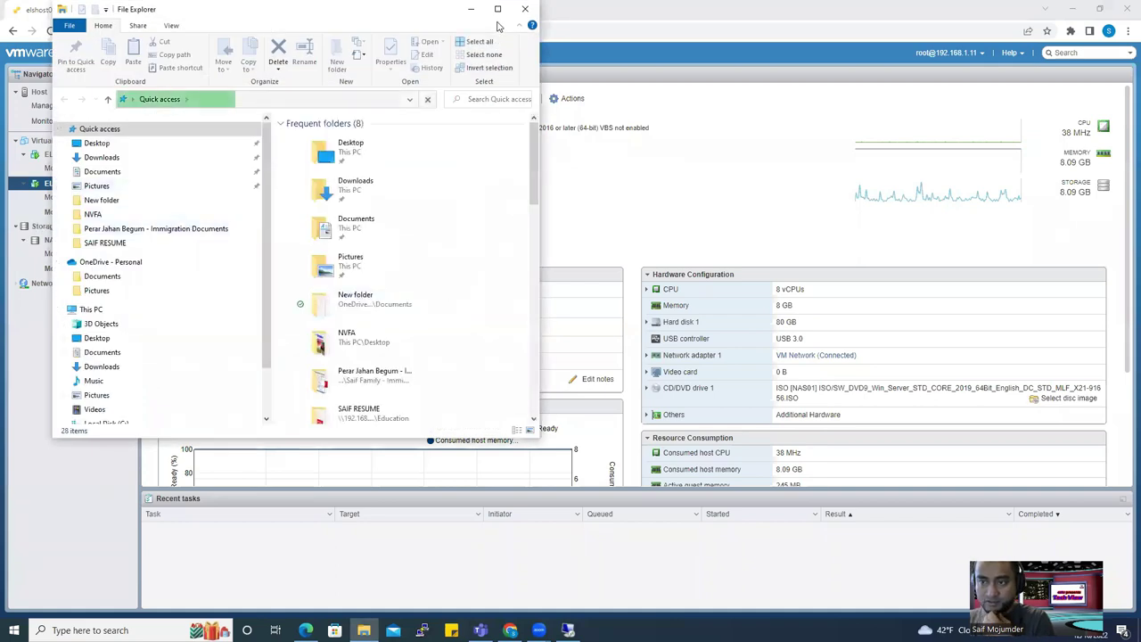
scroll(374, 267, "down", 10)
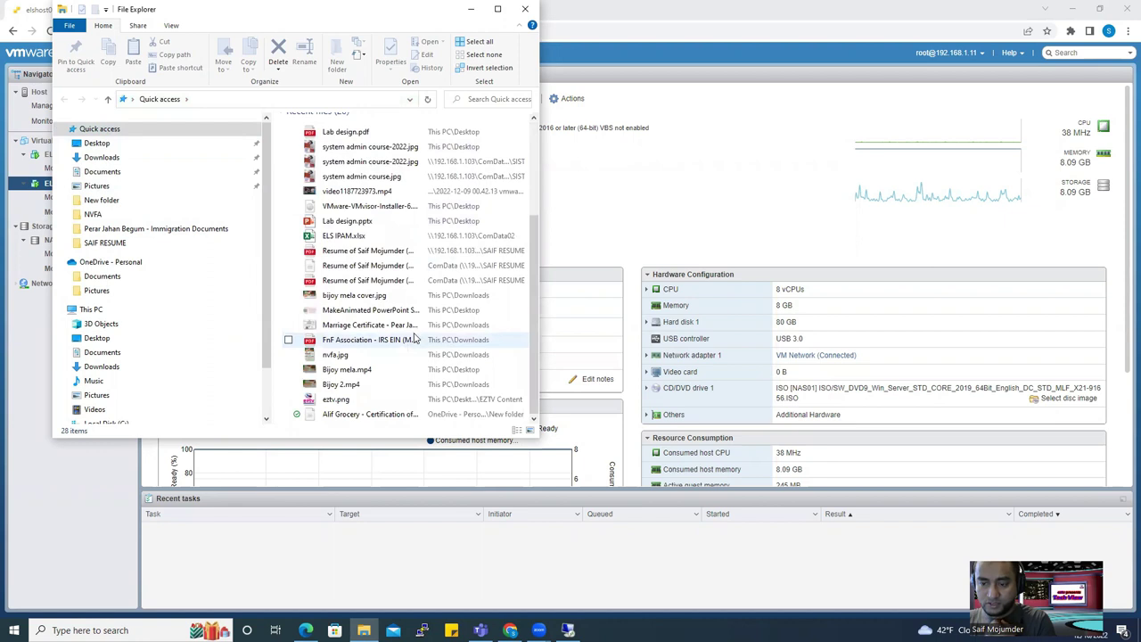
scroll(414, 337, "up", 10)
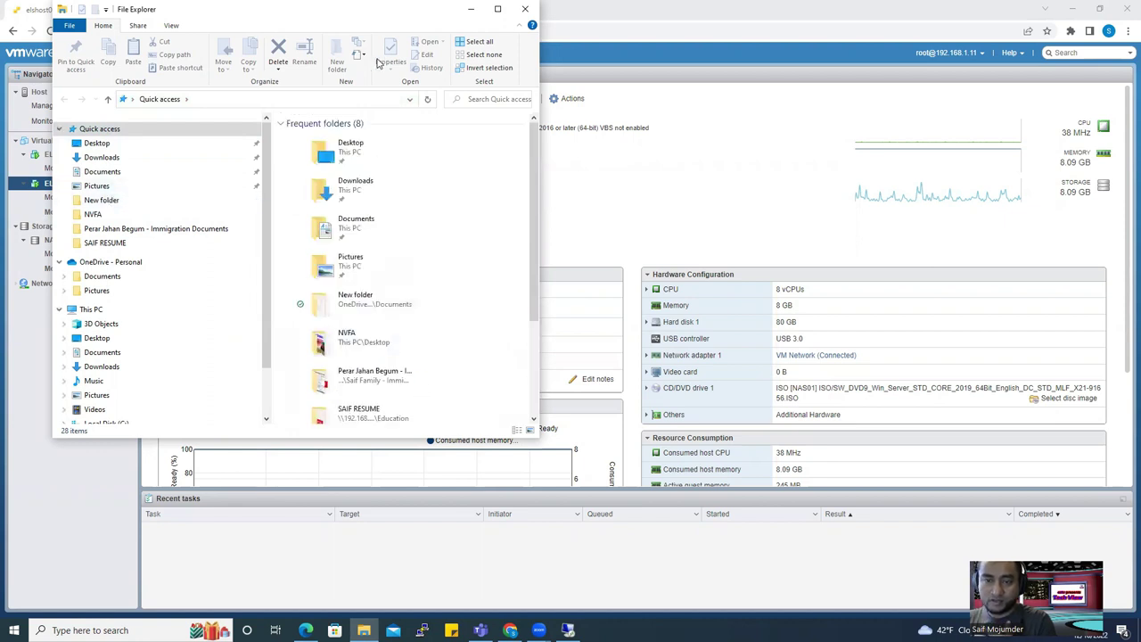
left_click(410, 102)
left_click(410, 101)
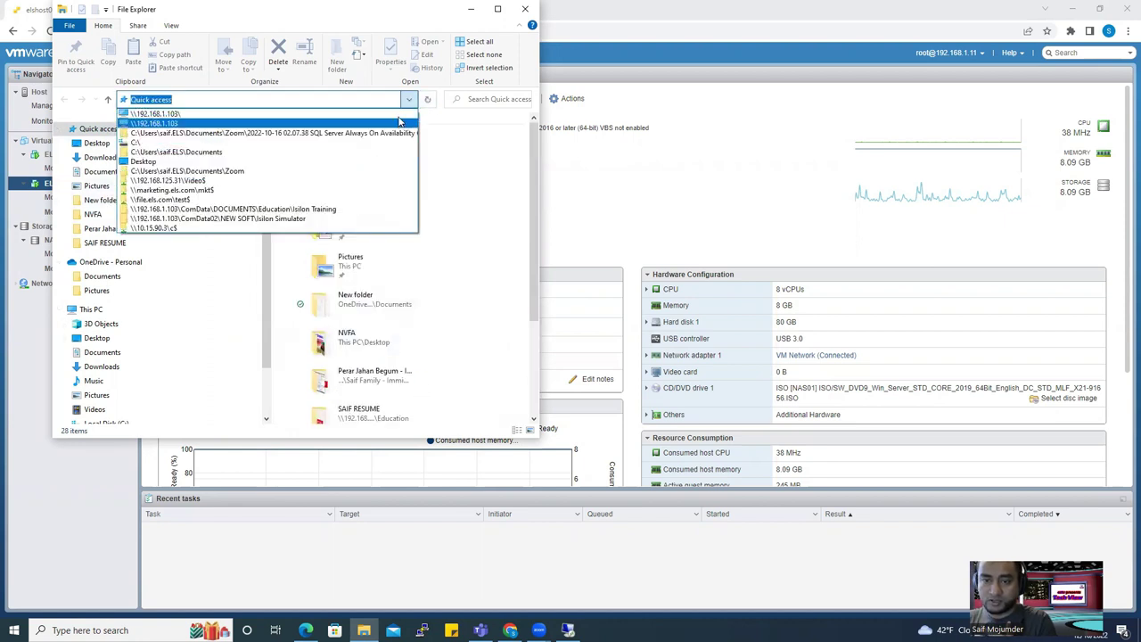
left_click(400, 122)
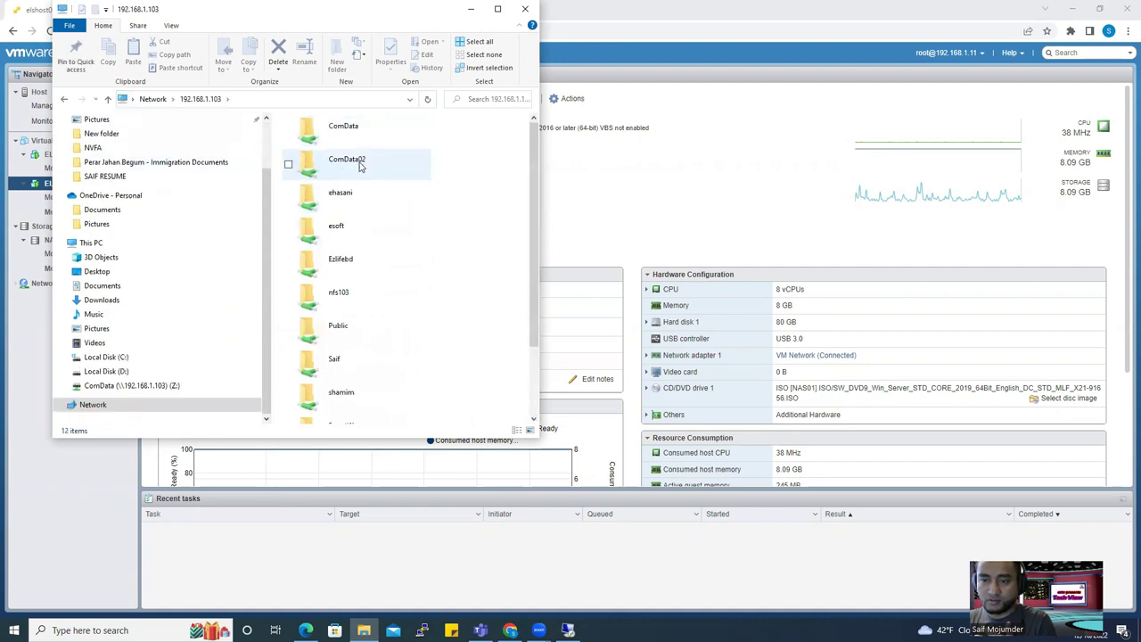
double_click(360, 166)
left_click(339, 173)
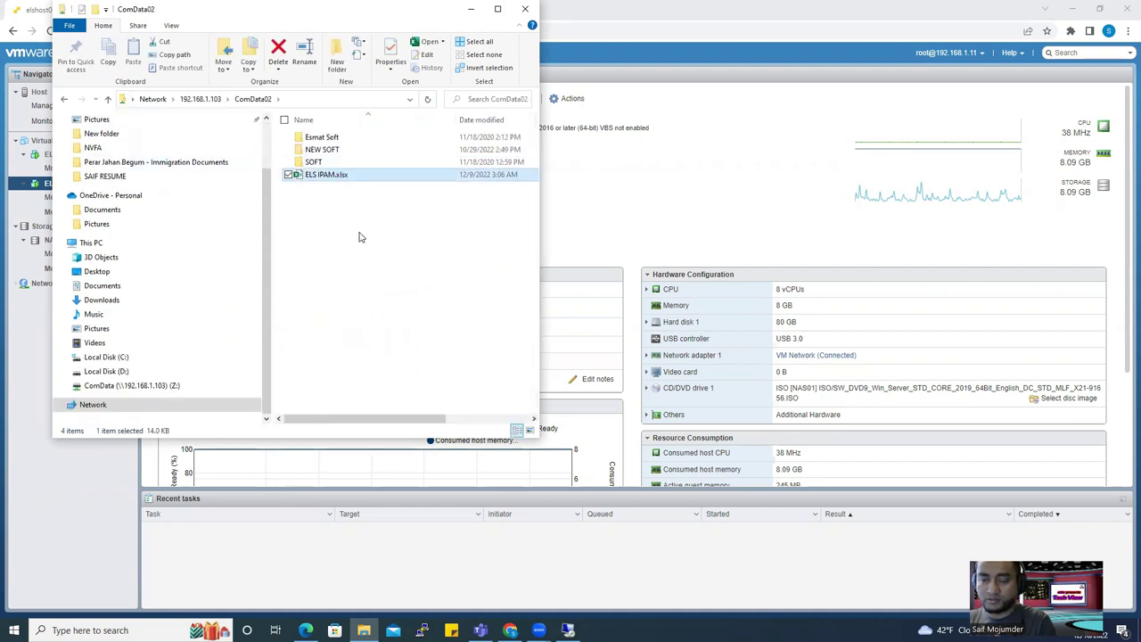
left_click(470, 9)
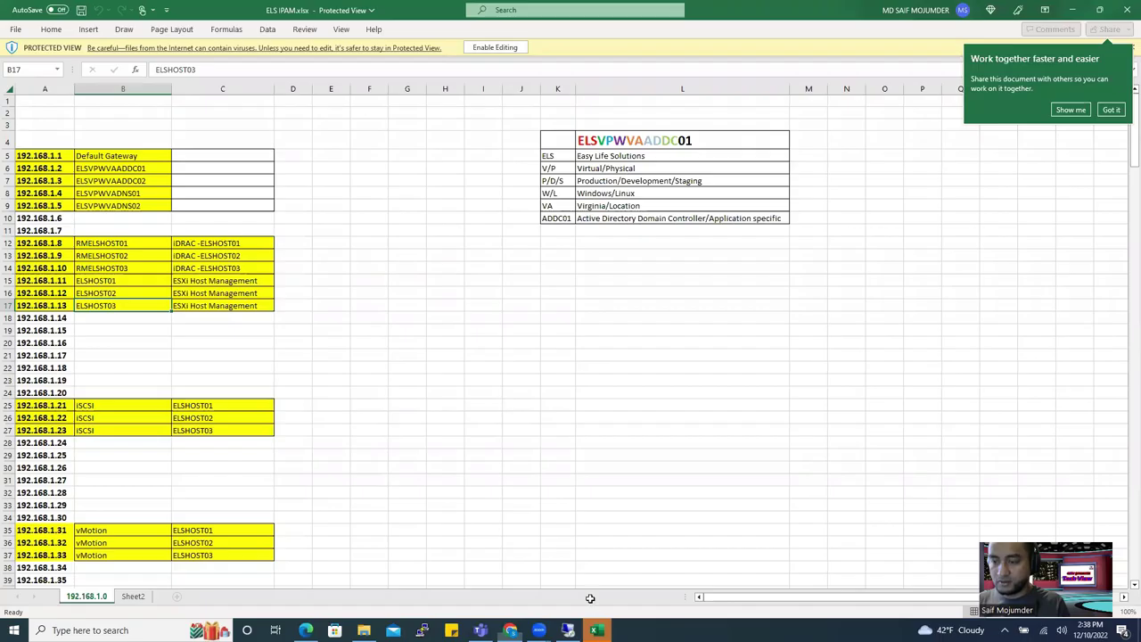
Enable editing in ELS IPAM, confirm ELSVPWVAADDC01 uses 192.168.1.2, and rejoin the remote session.
left_click(1111, 109)
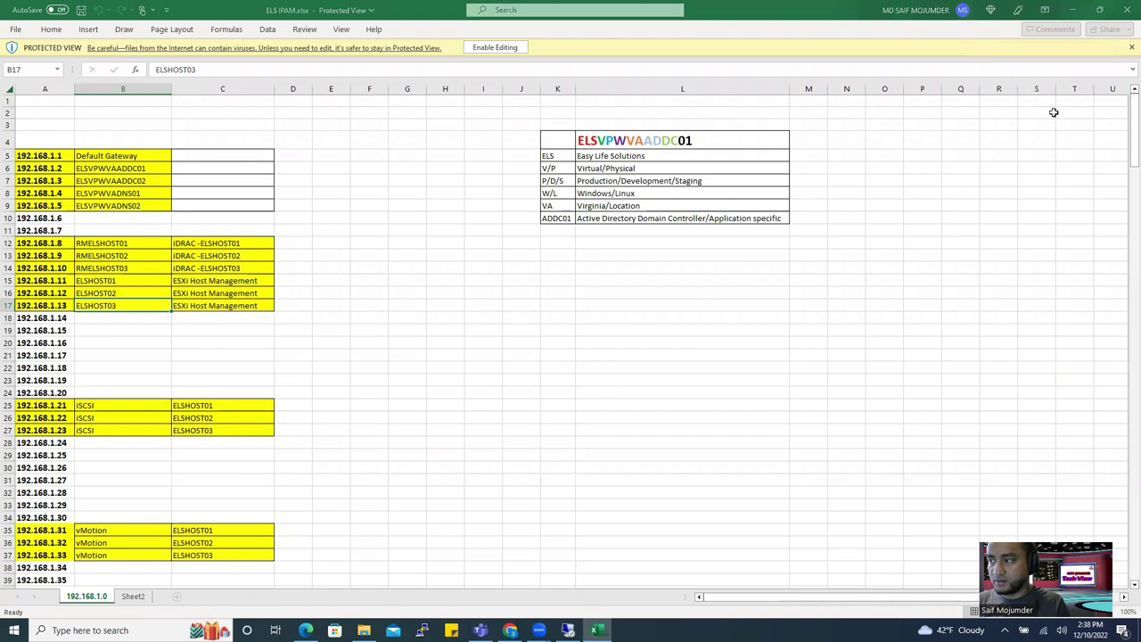
left_click(506, 52)
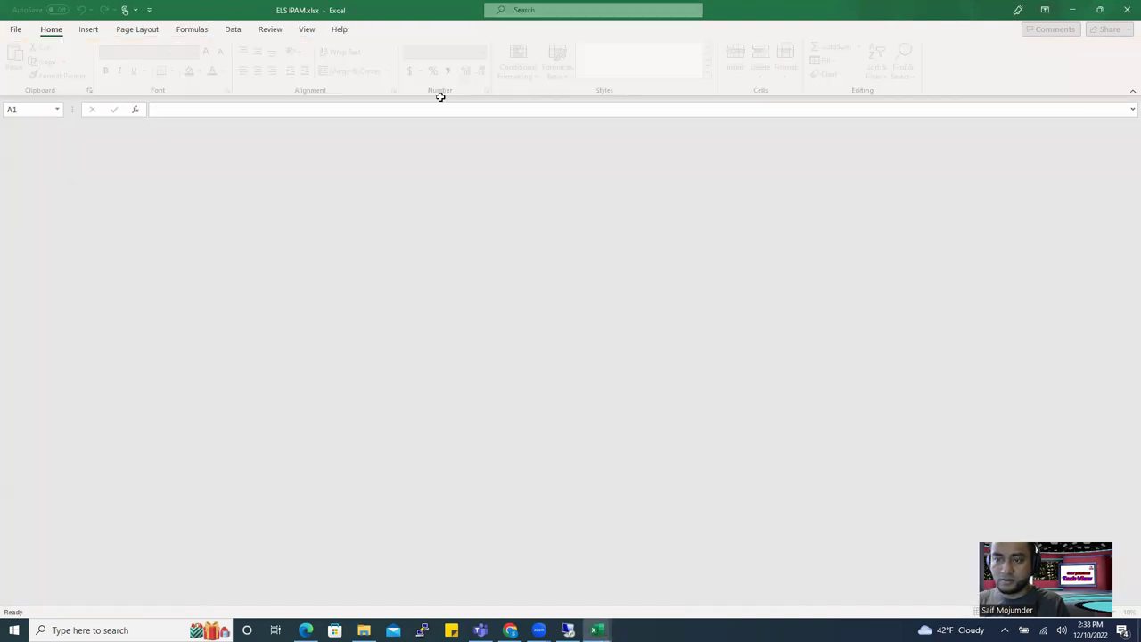
scroll(161, 443, "down", 3)
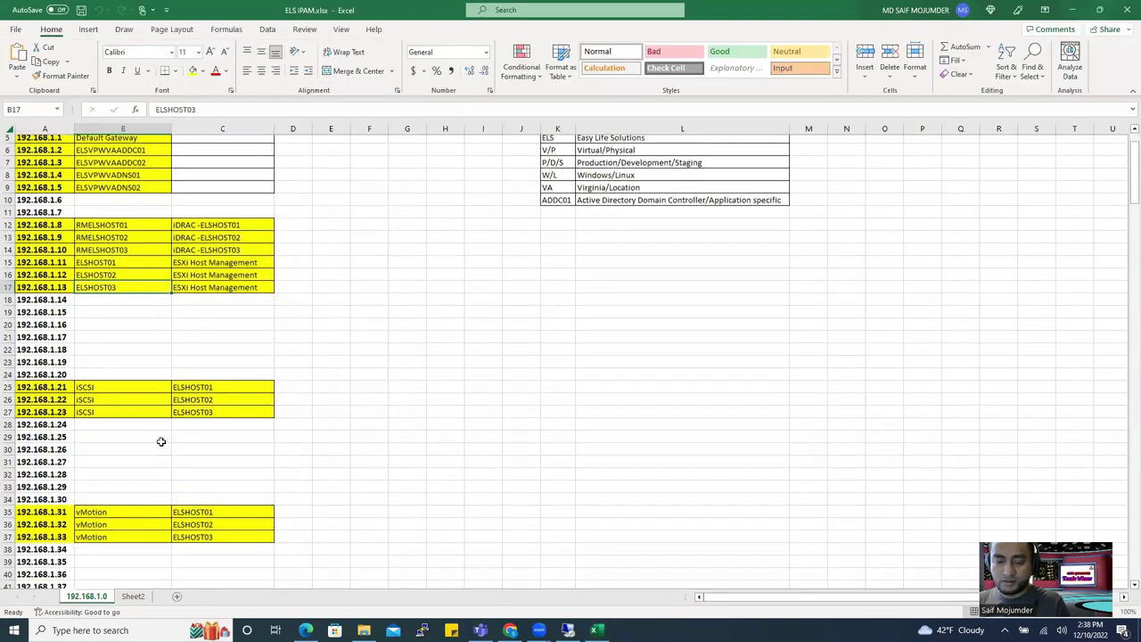
scroll(161, 441, "down", 5)
scroll(166, 434, "up", 3)
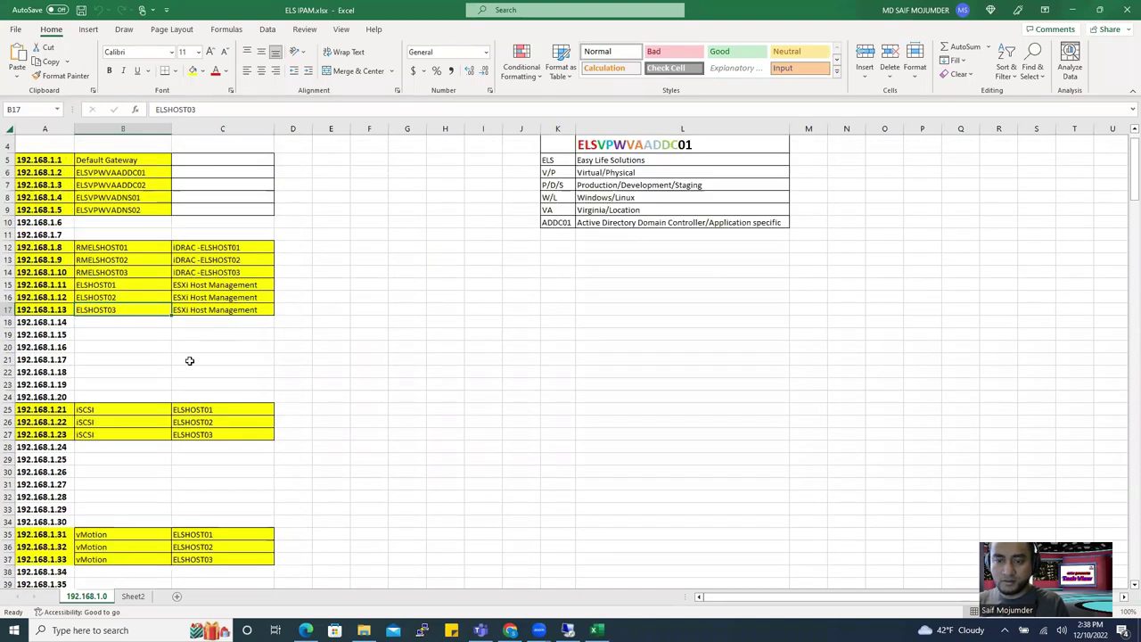
left_click(228, 247)
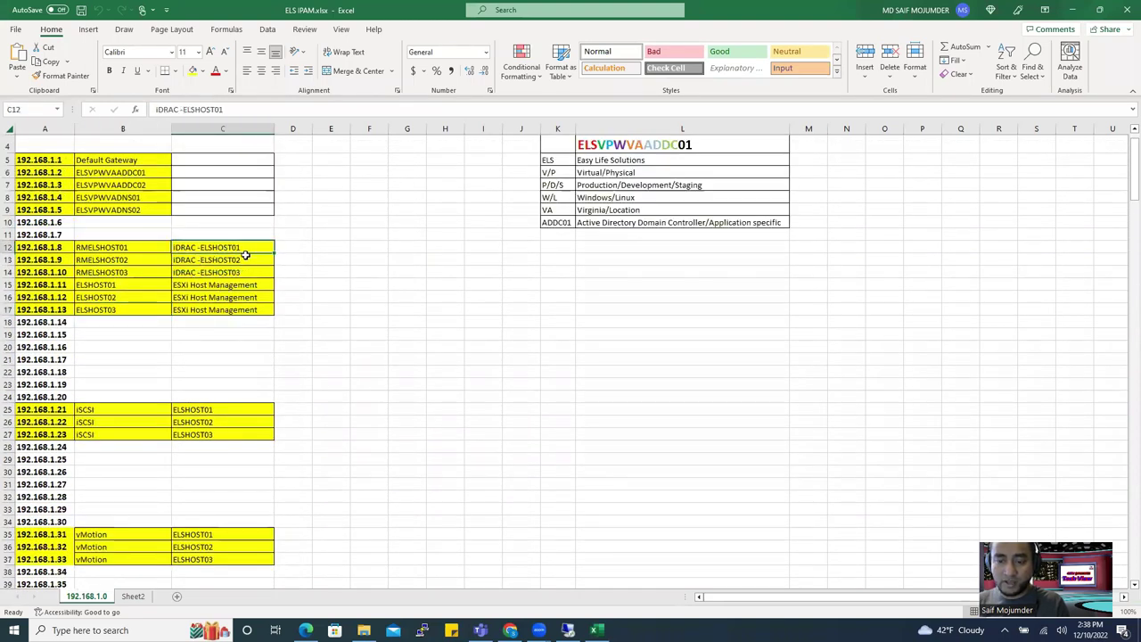
left_click(145, 172)
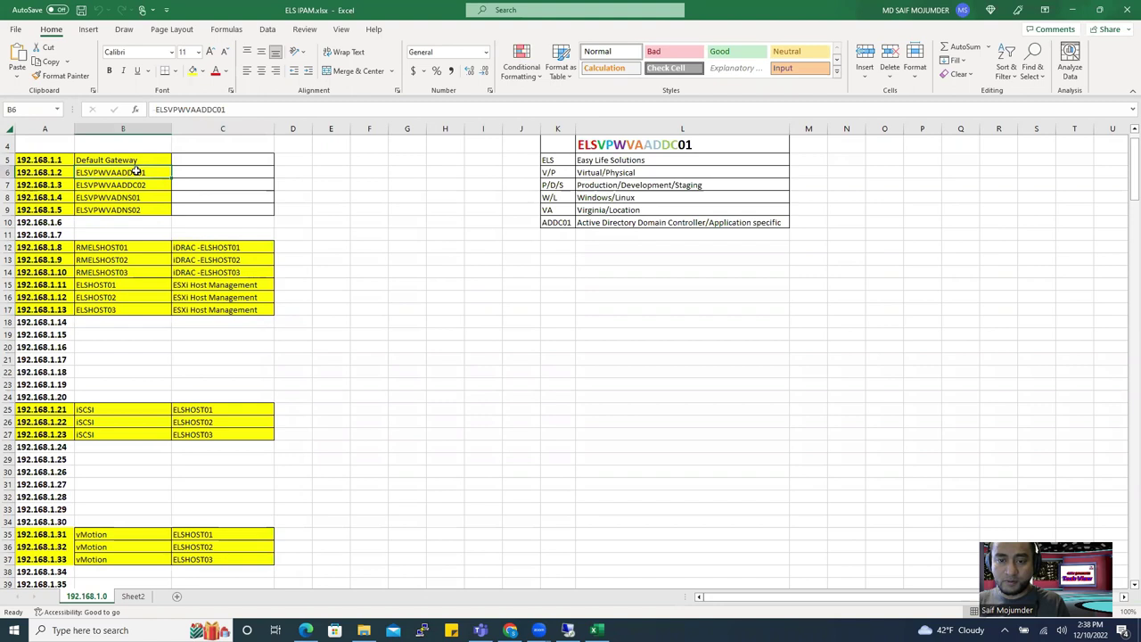
left_click(55, 175)
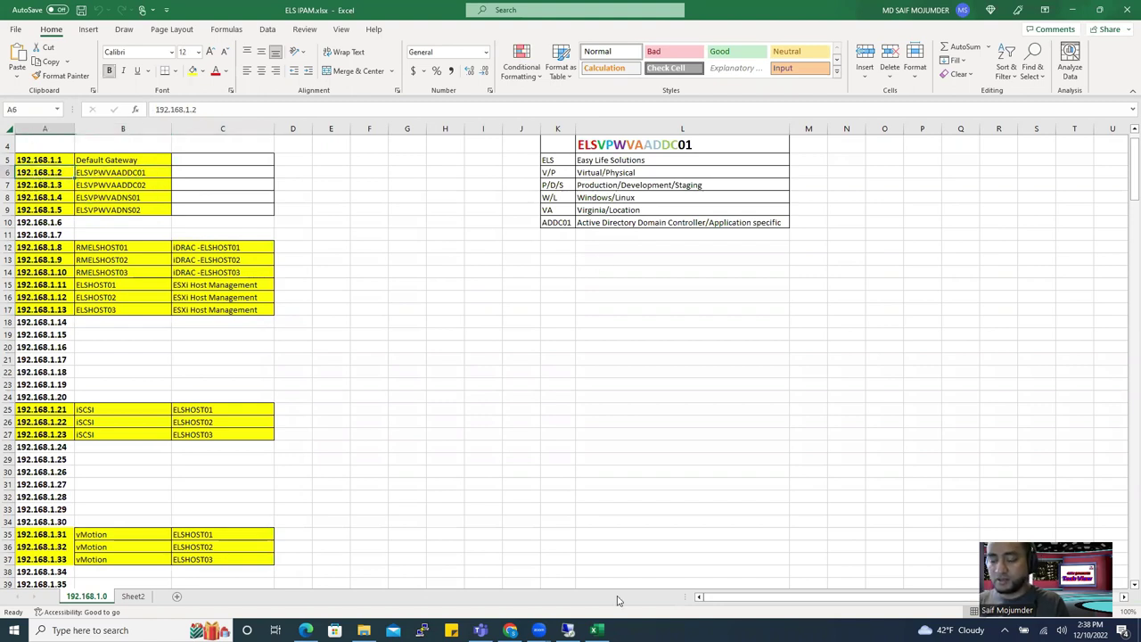
mouse_move(568, 630)
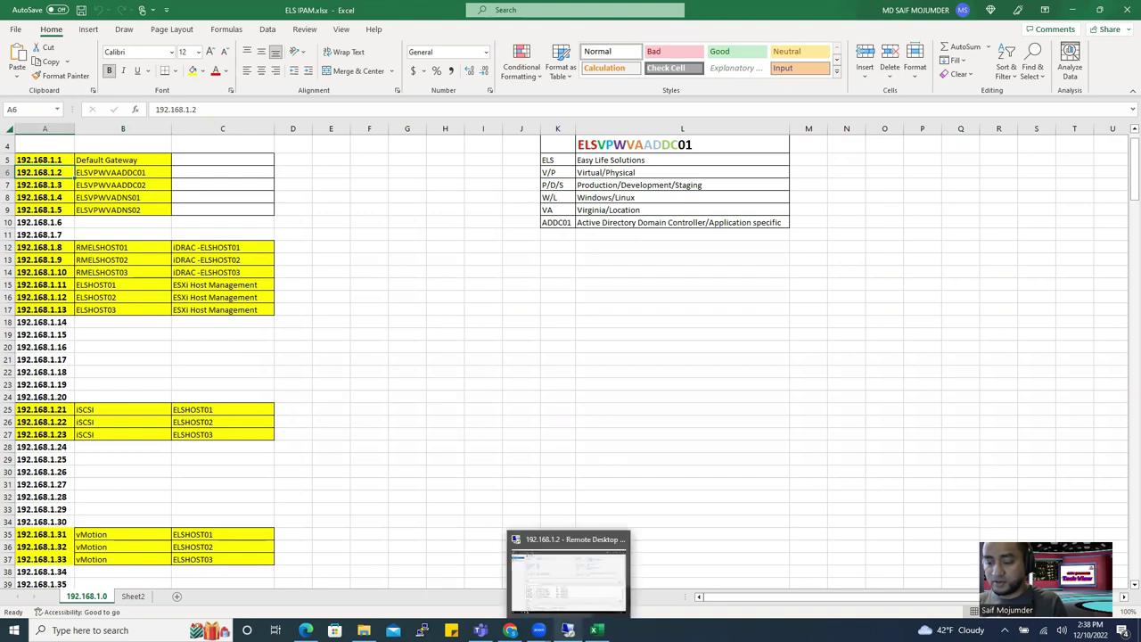
left_click(568, 579)
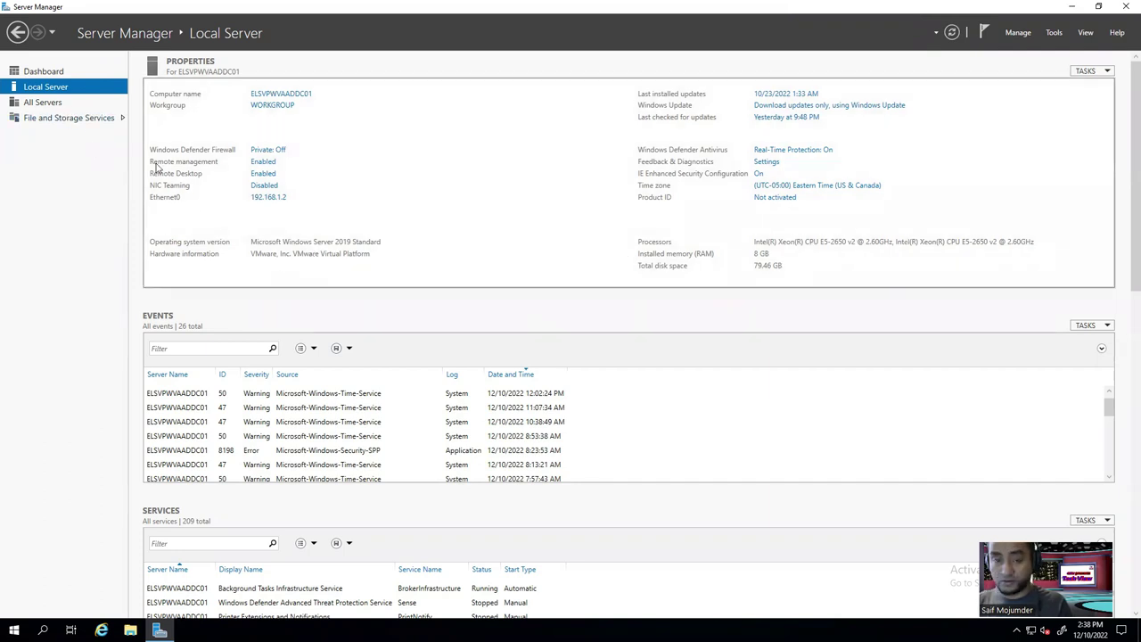
From the Dashboard, launch Add Roles and Features and pass the Before You Begin page.
left_click(59, 75)
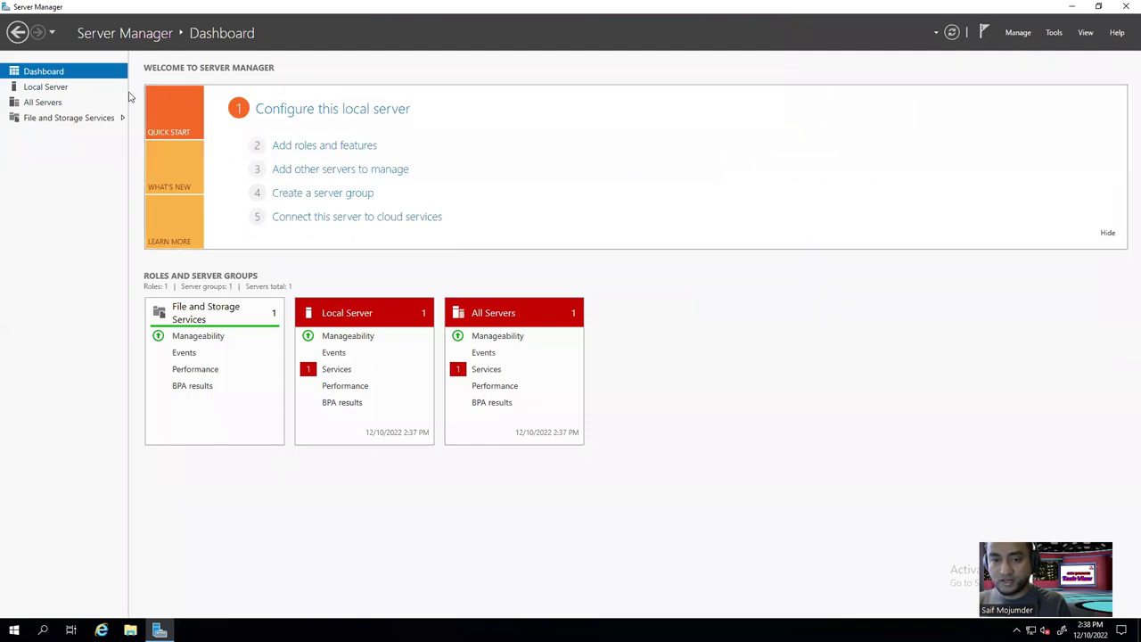
left_click(311, 149)
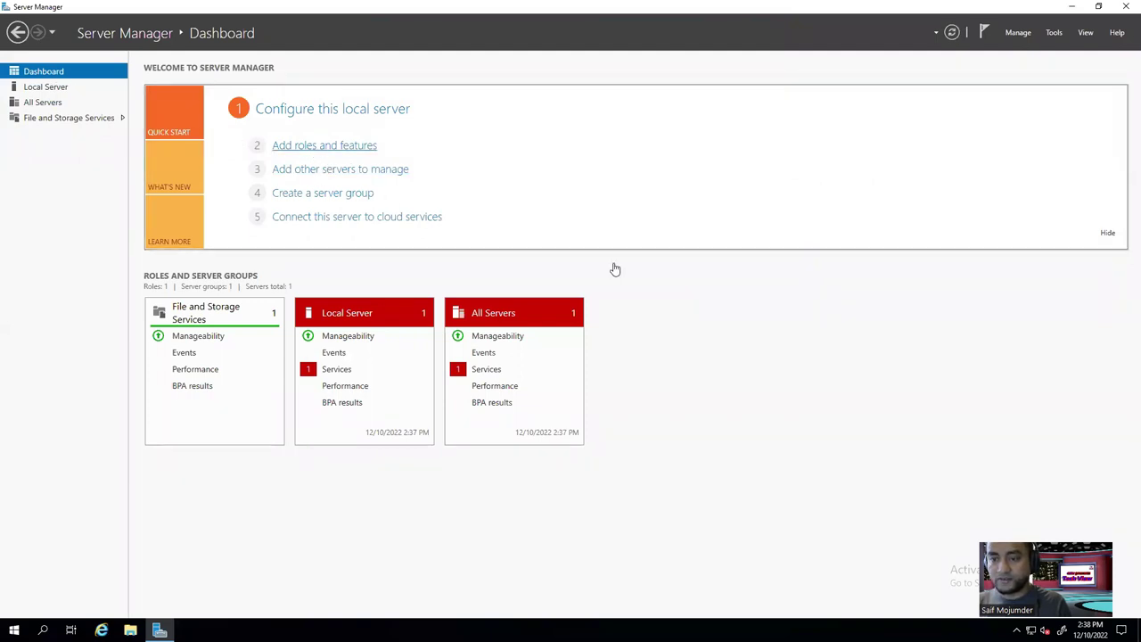
left_click(364, 349)
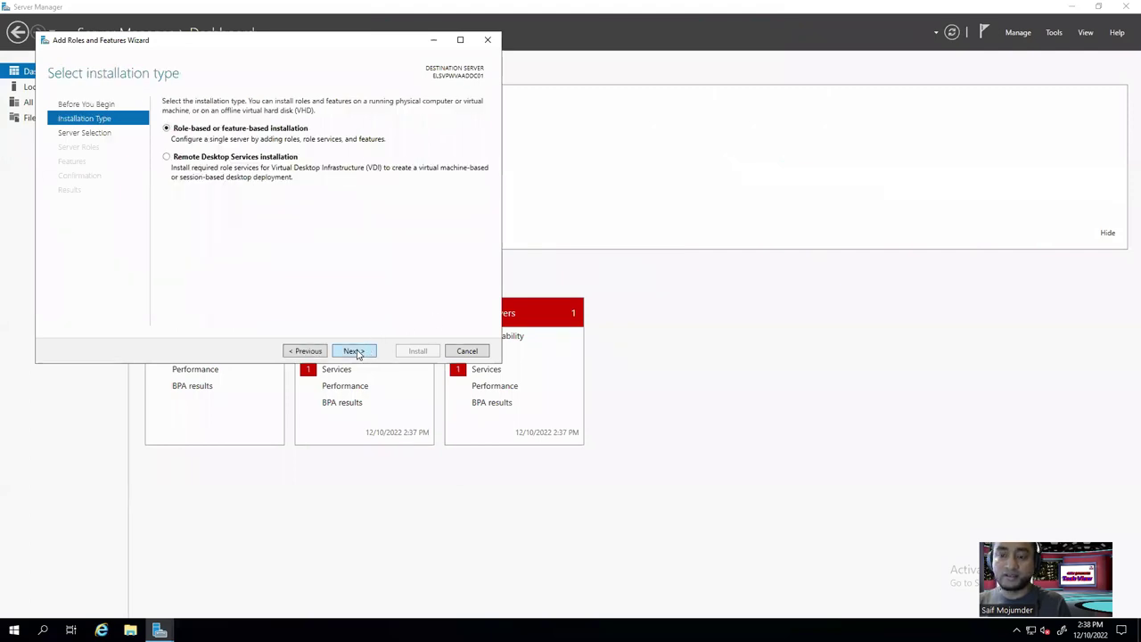
Add the Active Directory Domain Services role and its required management features, advancing to confirmation.
left_click(356, 351)
left_click(354, 350)
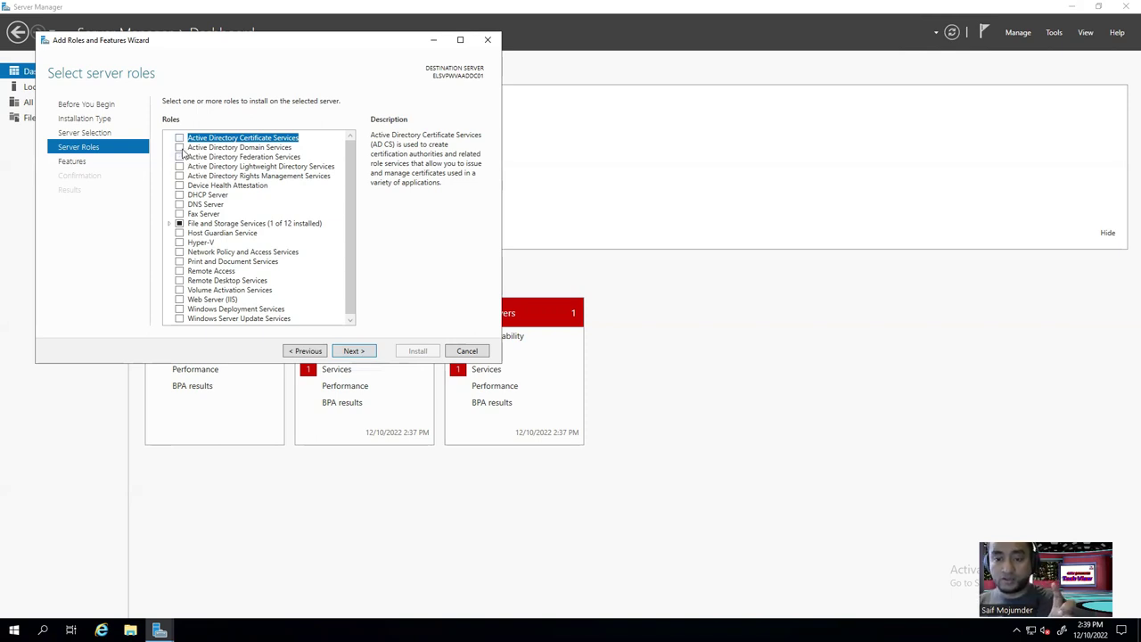
left_click(179, 147)
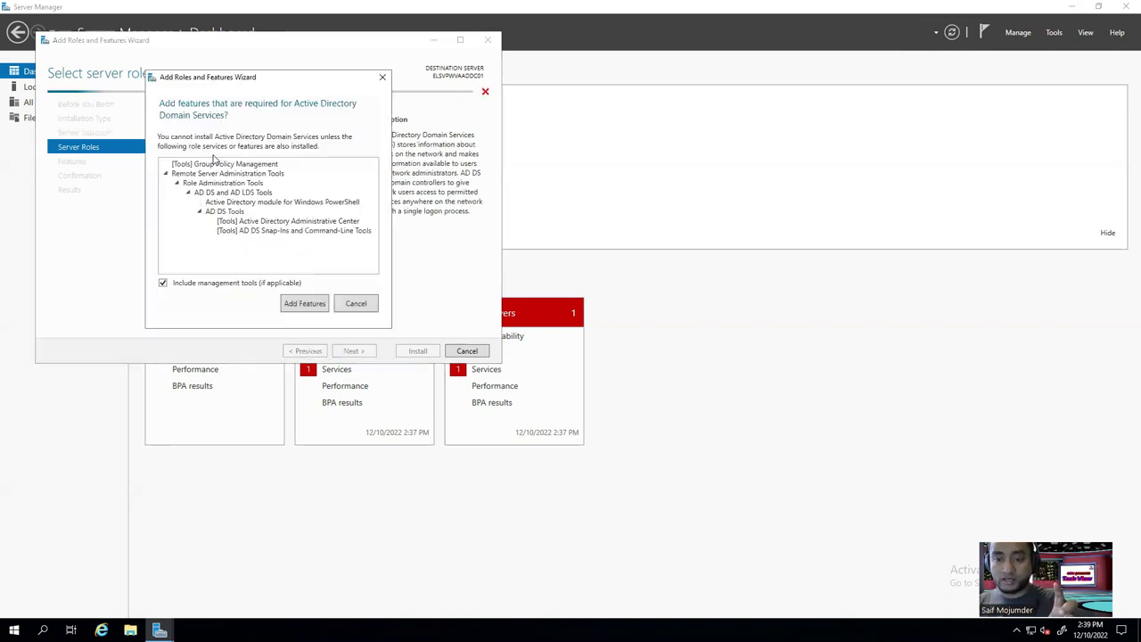
left_click(307, 304)
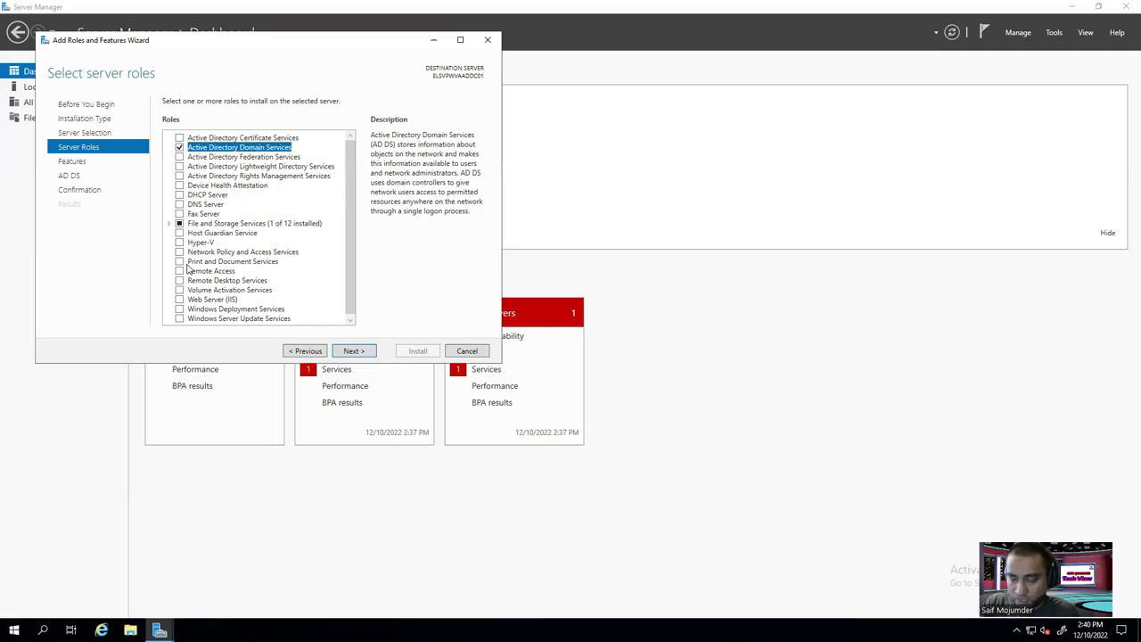
left_click(355, 355)
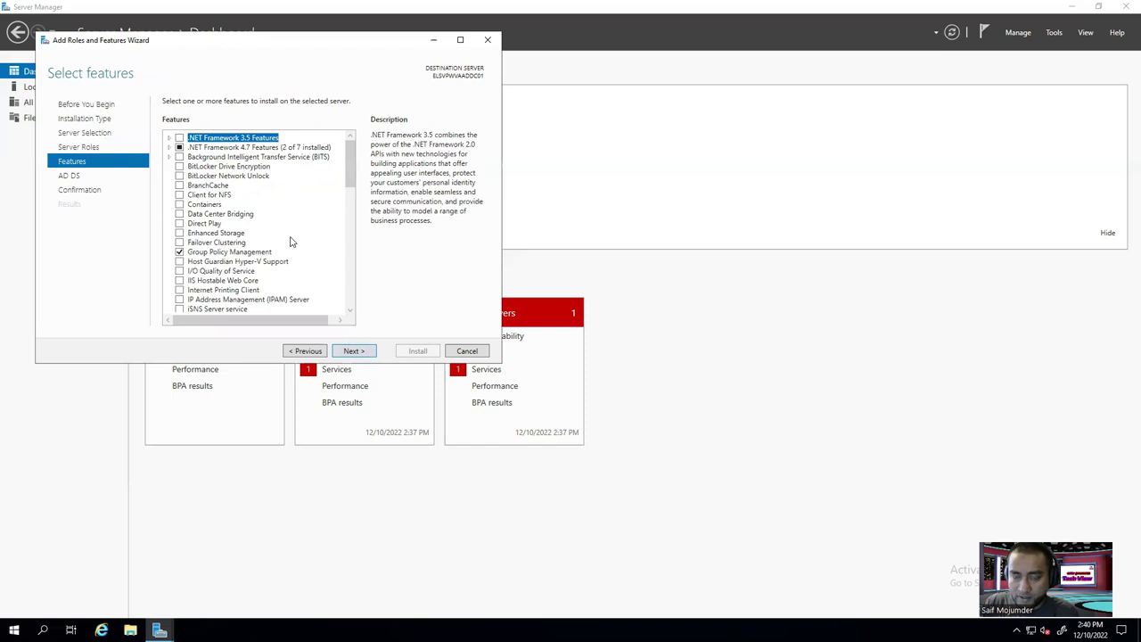
left_click(357, 355)
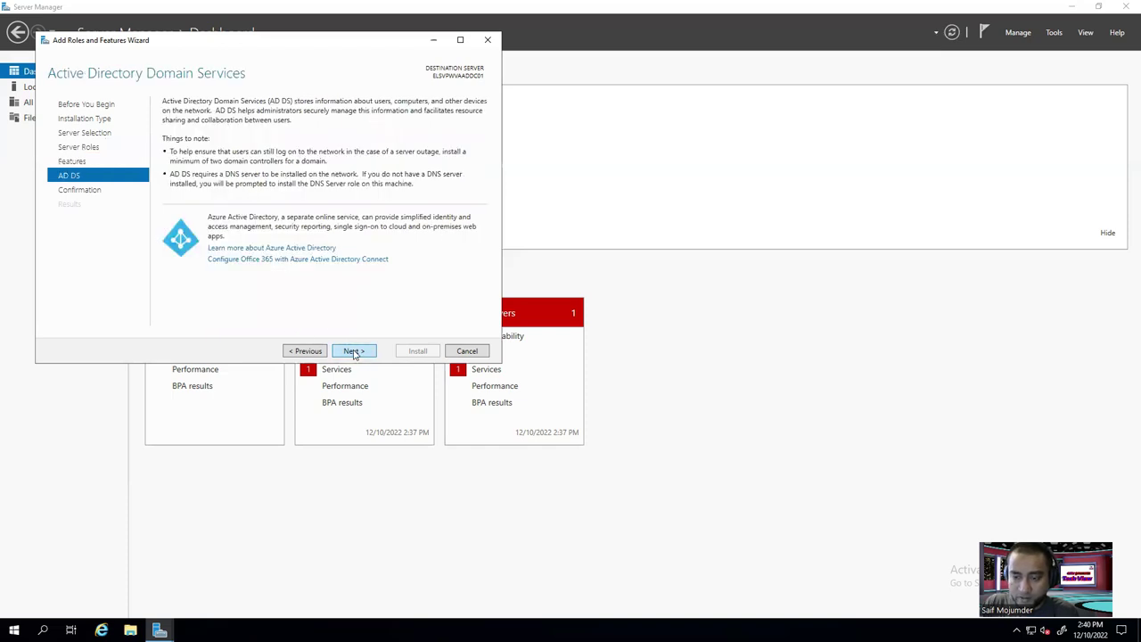
left_click(354, 351)
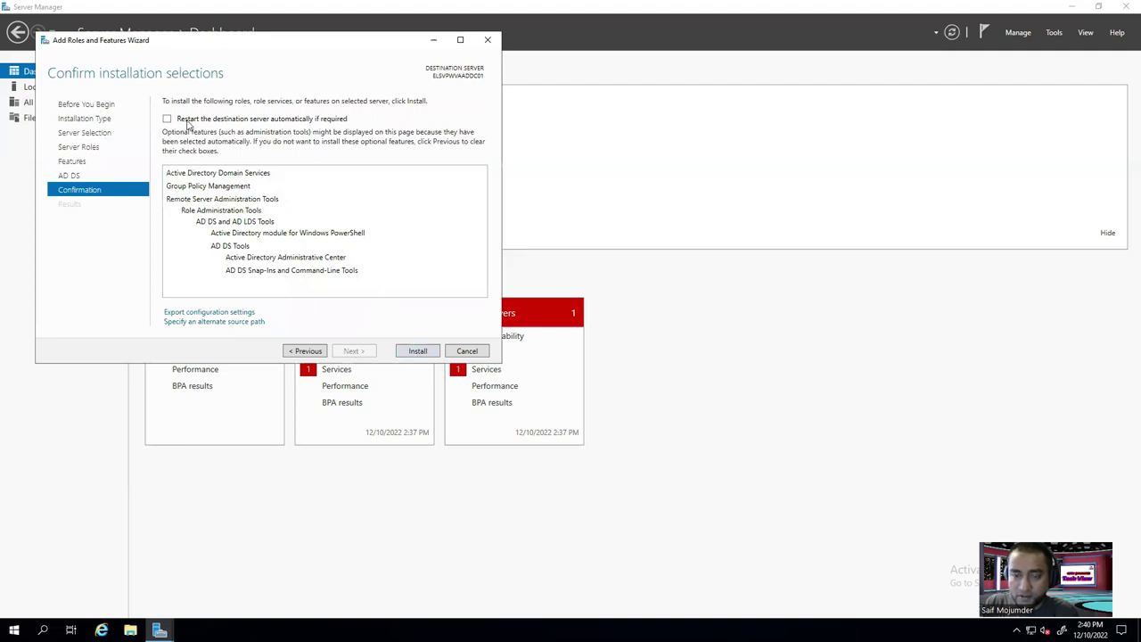
Allow automatic restart of the destination server and start the AD DS installation.
left_click(167, 119)
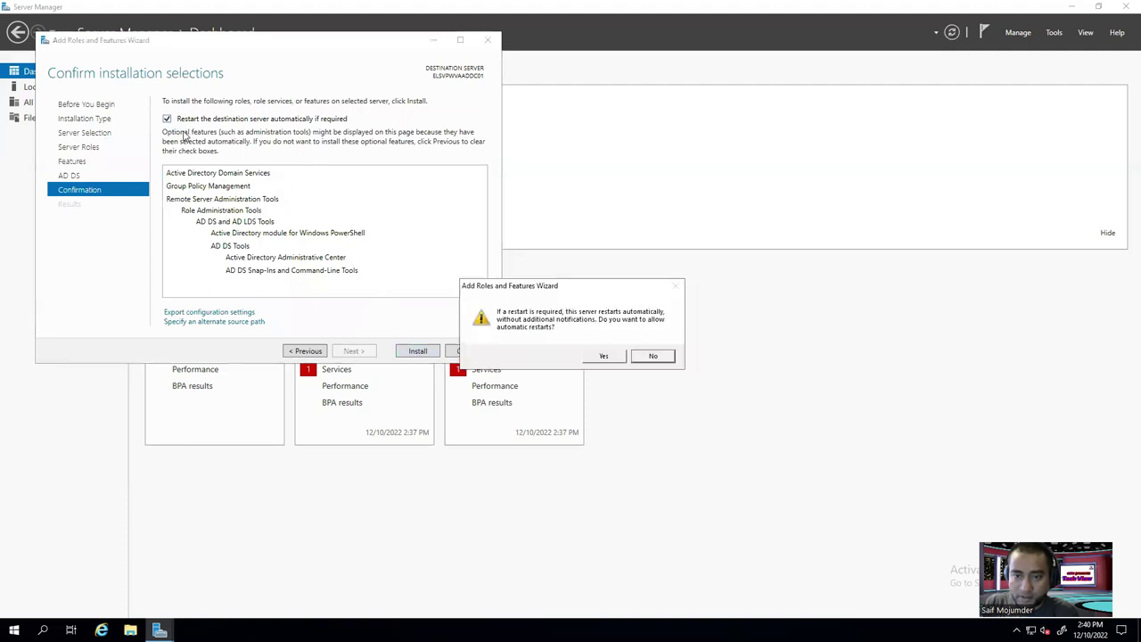
left_click(598, 358)
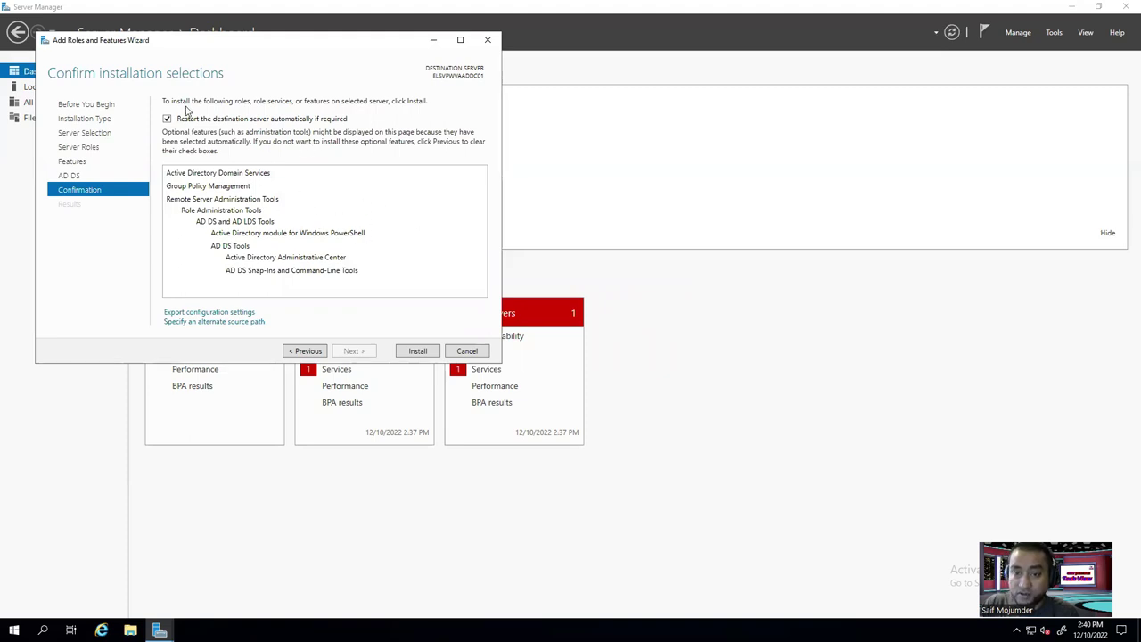
left_click(417, 352)
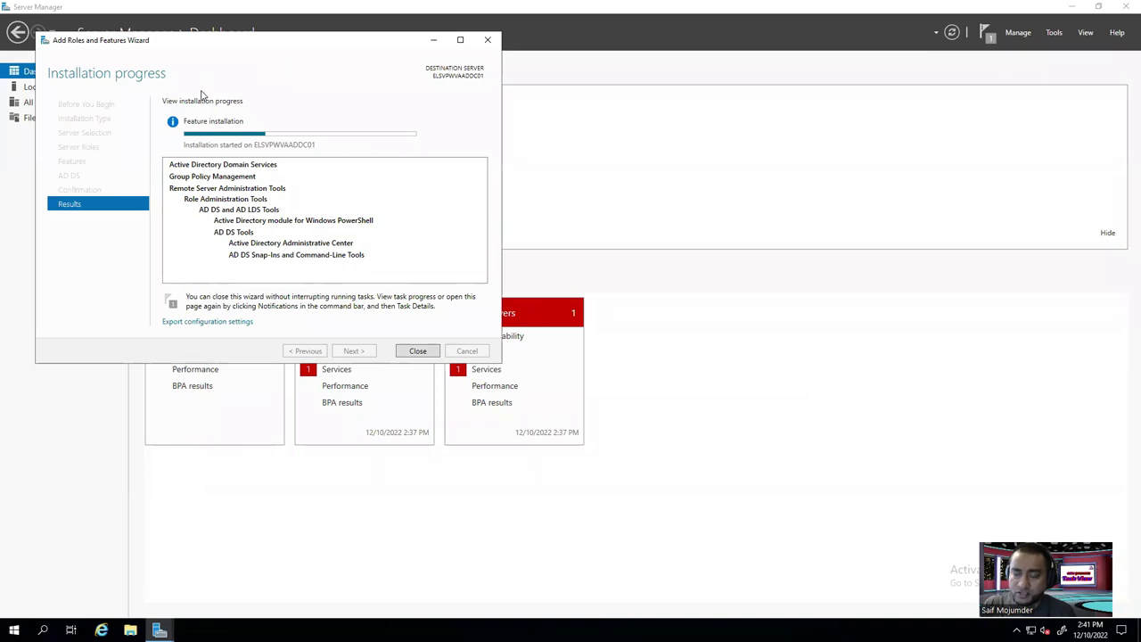
mouse_move(577, 5)
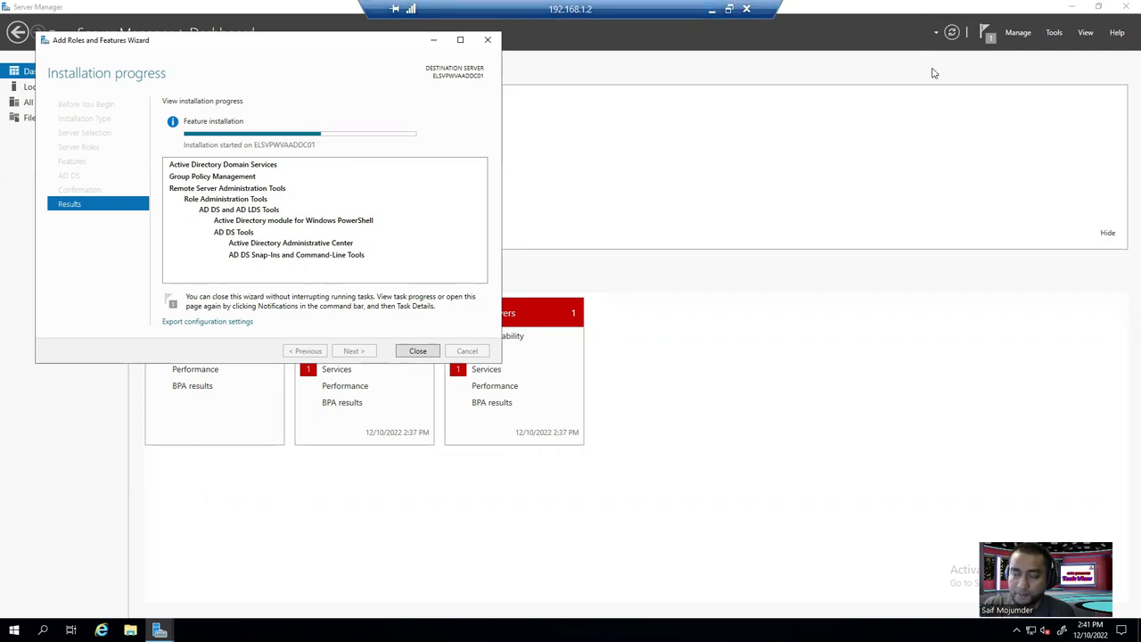
Check the ELSVPWVADNS01 entry at 192.168.1.4 in the Excel IP plan, then return to the browser.
left_click(712, 9)
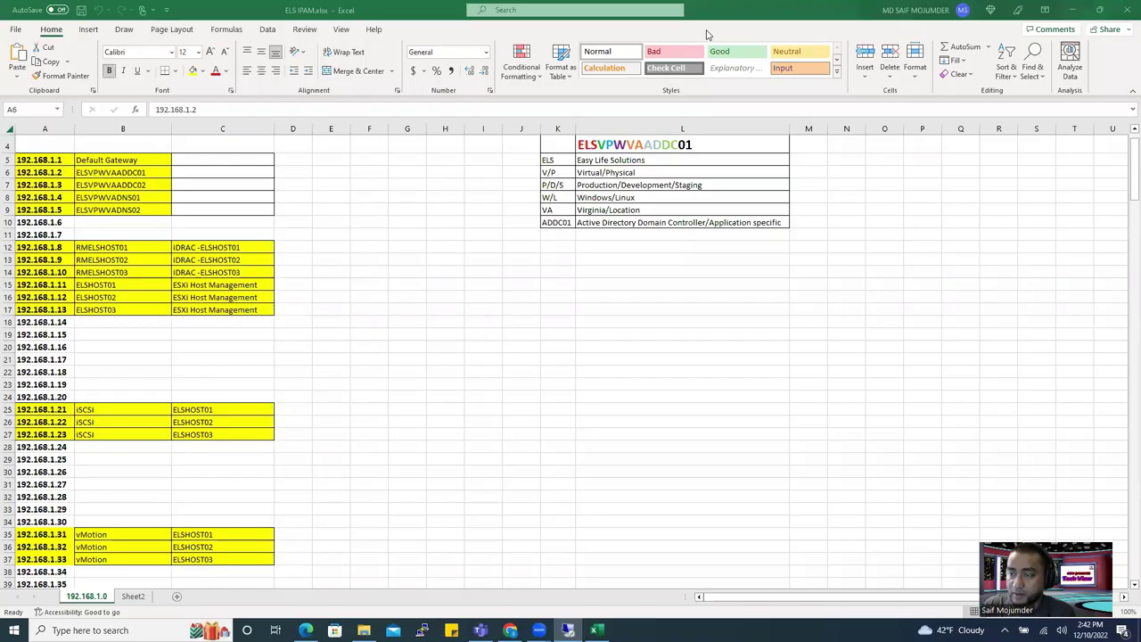
left_click(128, 197)
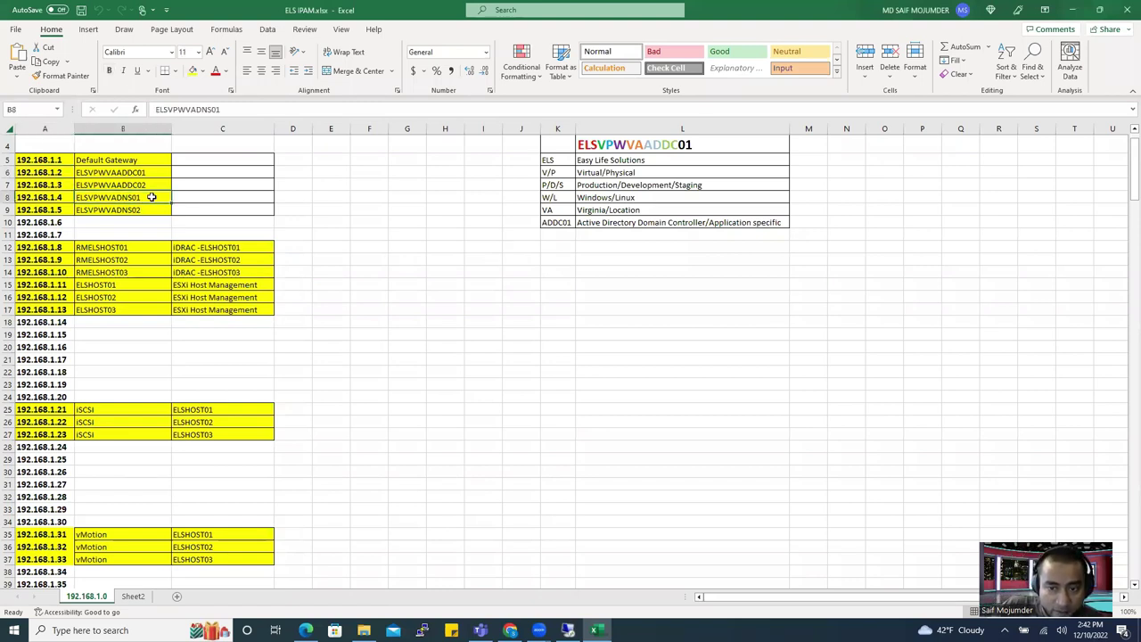
left_click(55, 197)
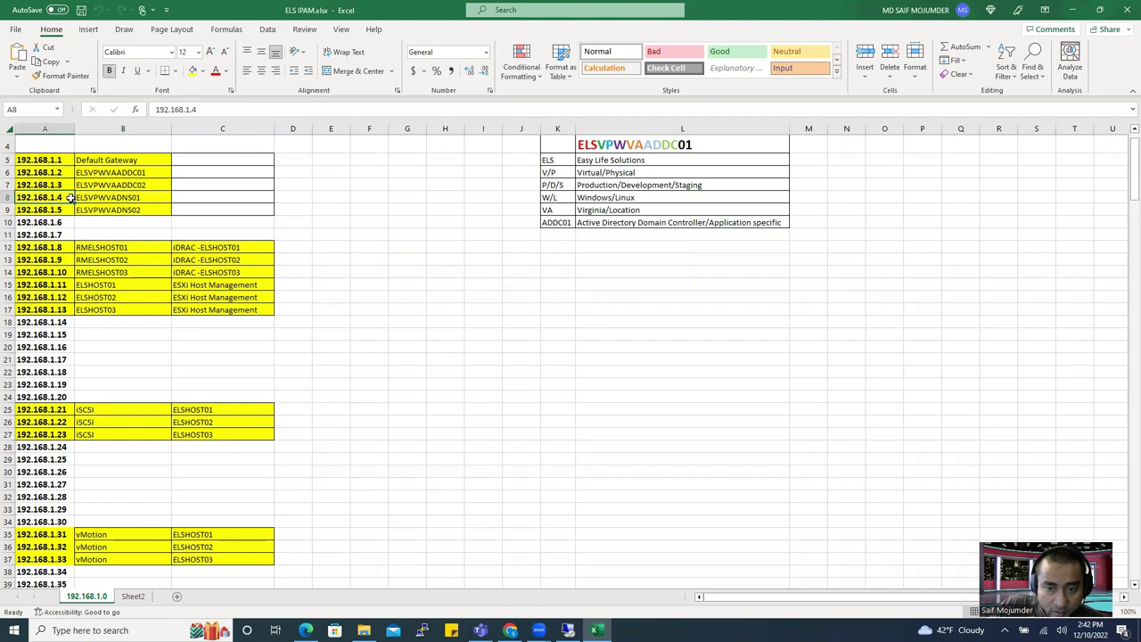
left_click(128, 197)
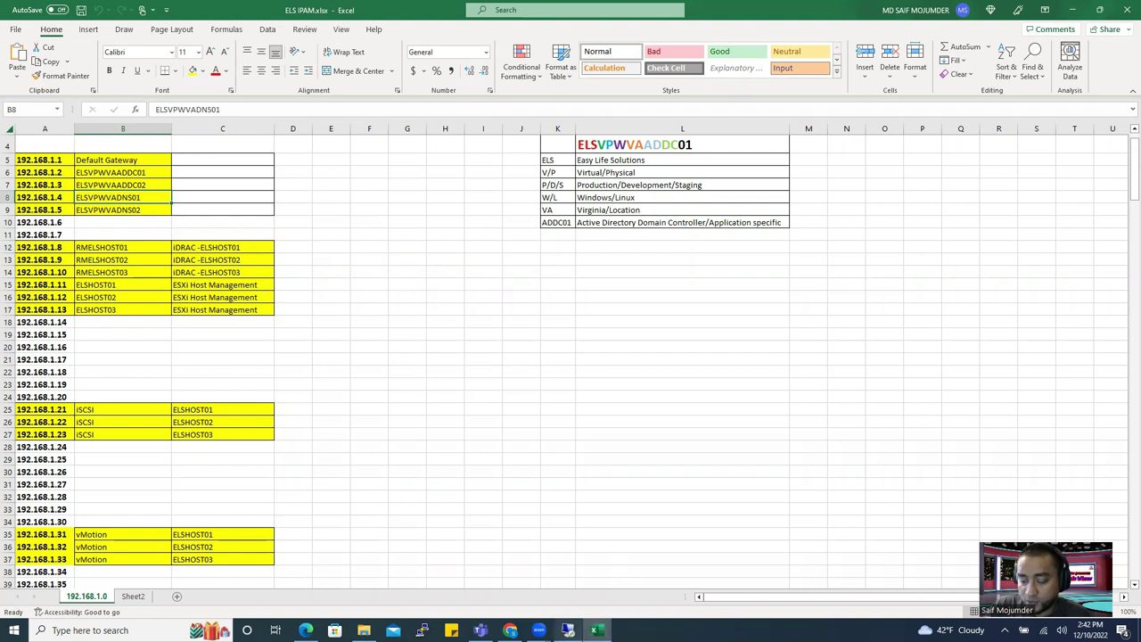
mouse_move(568, 630)
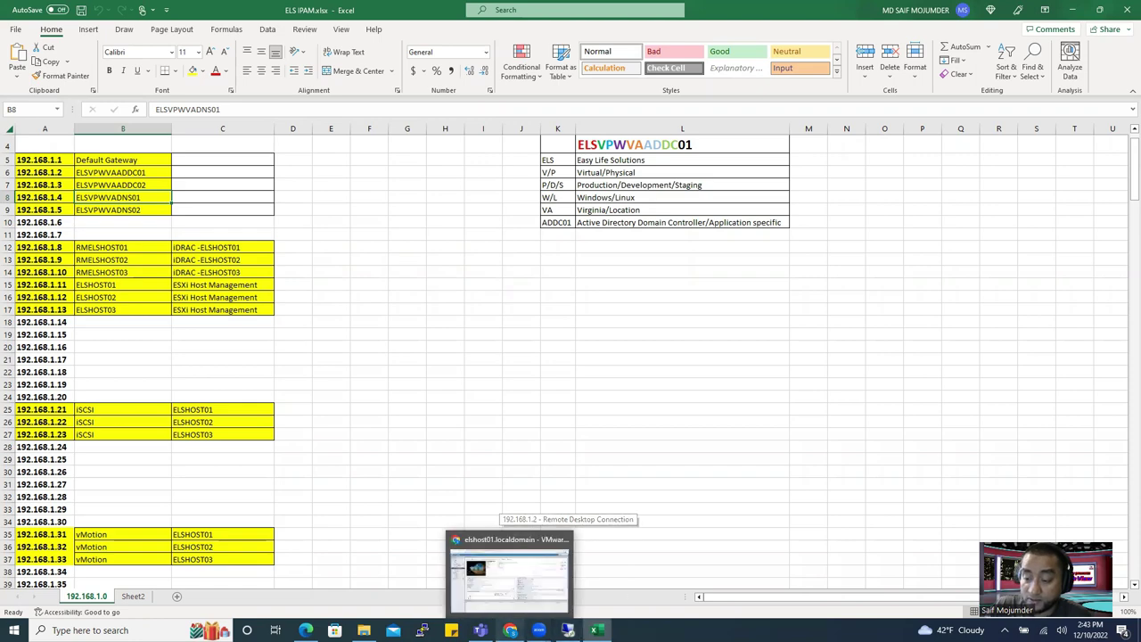
left_click(510, 630)
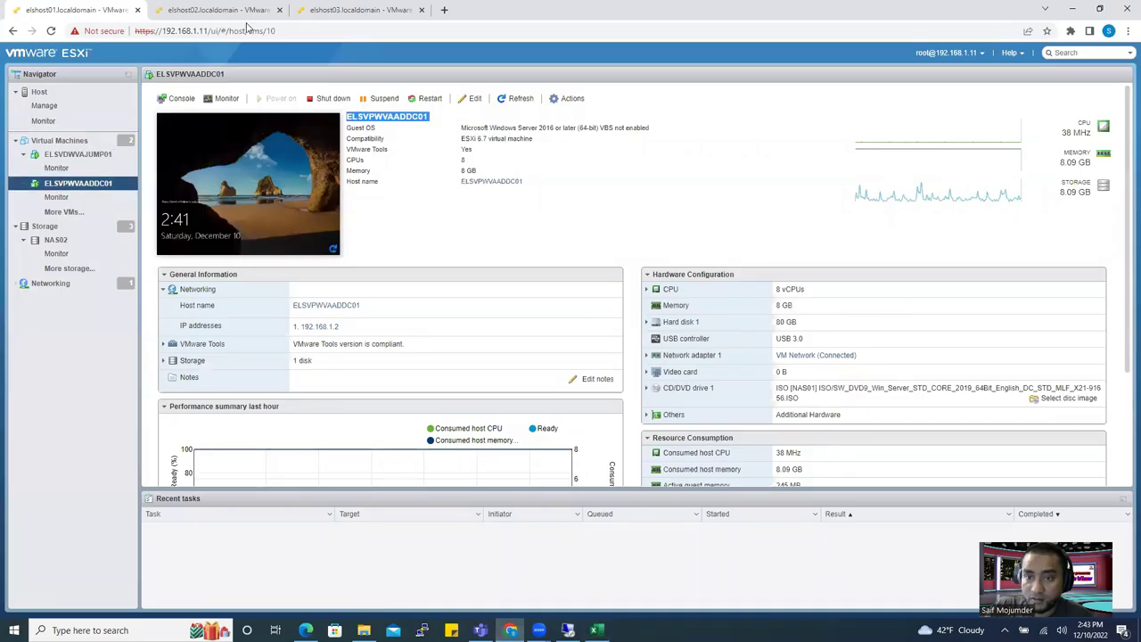
Open the console of the ELSVPWVADNS01 VM on the elshost02 host.
left_click(357, 9)
left_click(230, 10)
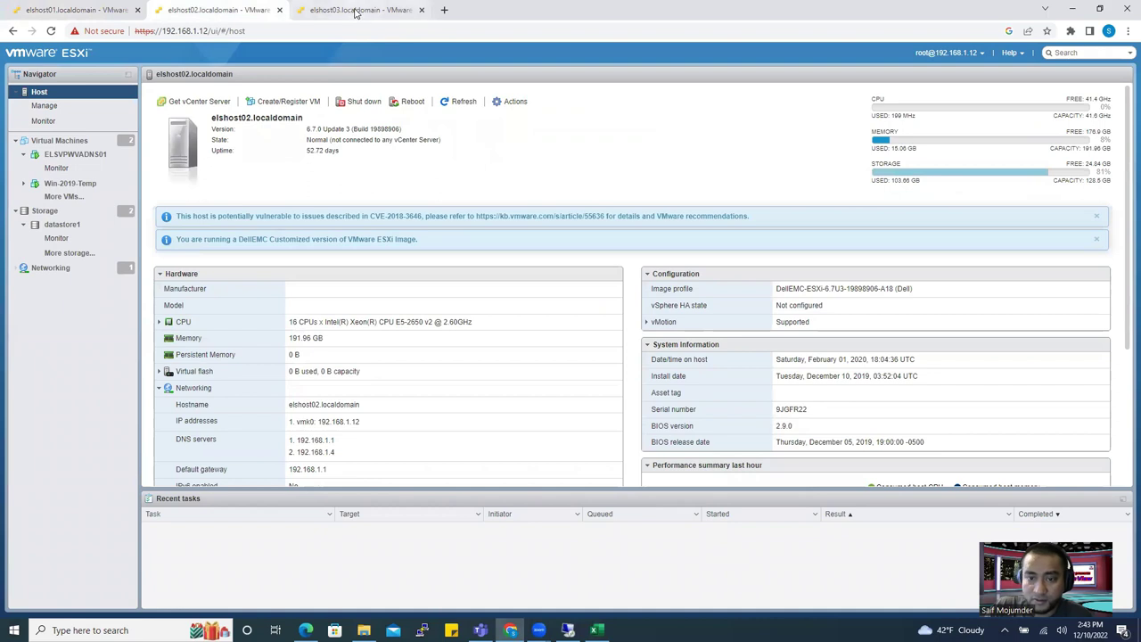
left_click(77, 155)
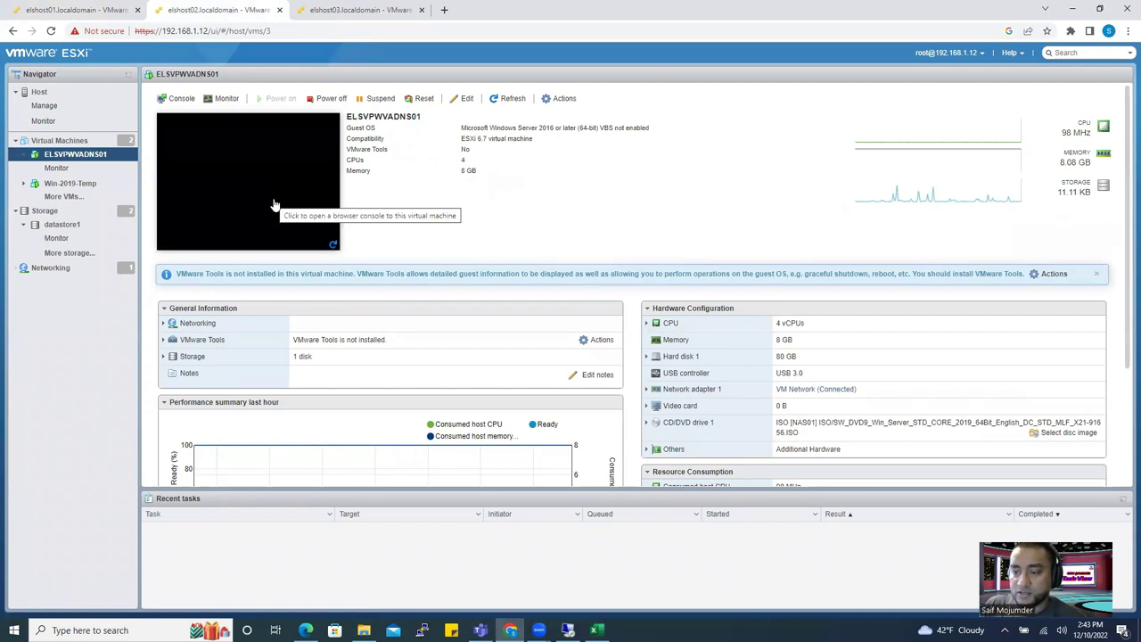
left_click(274, 205)
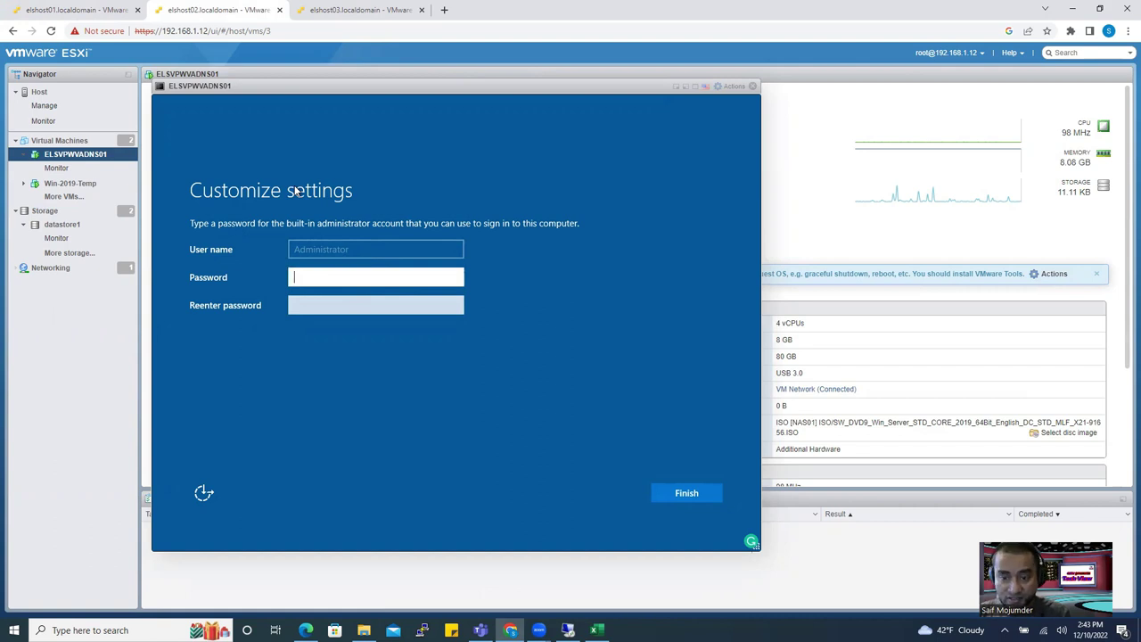
Enter and confirm the built-in Administrator password, re-entering both fields after a mismatch.
type("********")
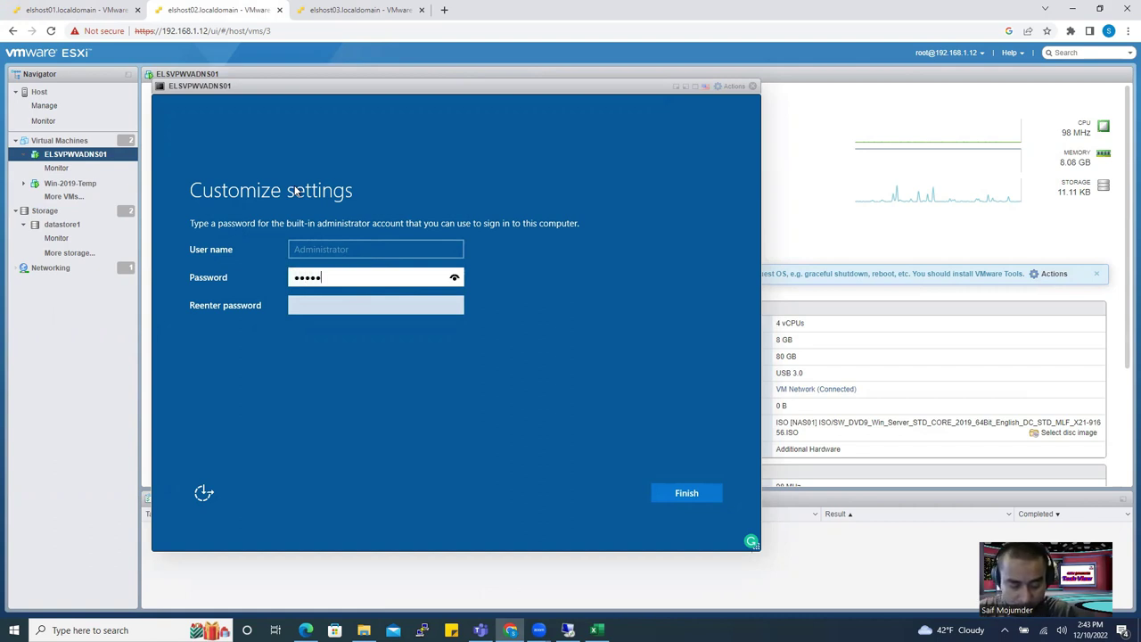
type("*****")
key("Tab")
type("***")
key("BackSpace")
key("BackSpace")
key("BackSpace")
type("*************")
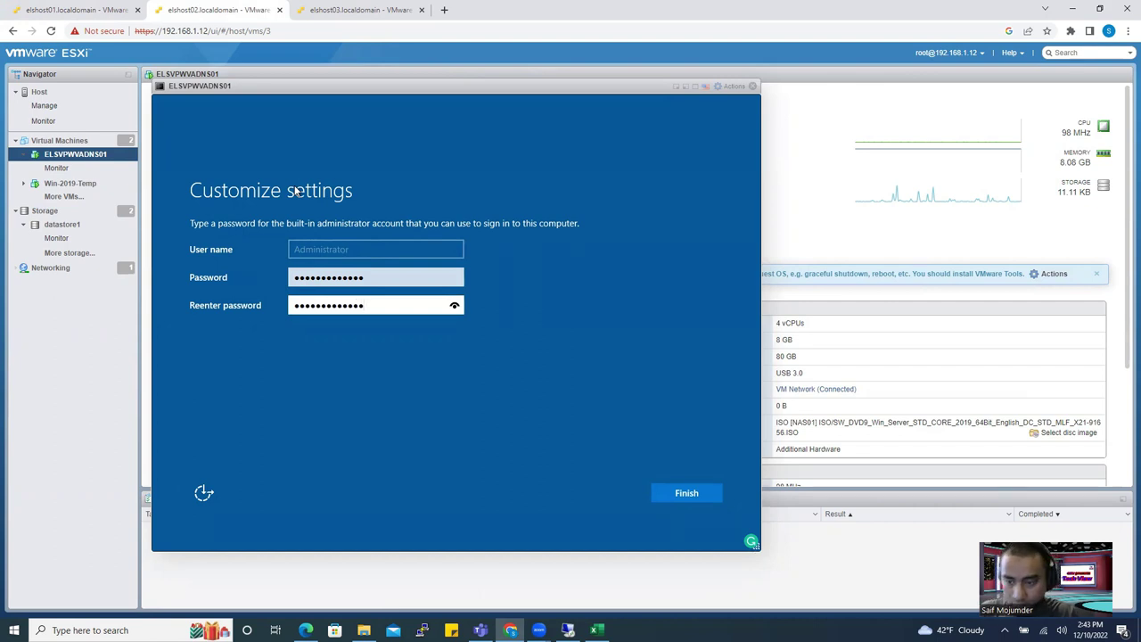
key("Return")
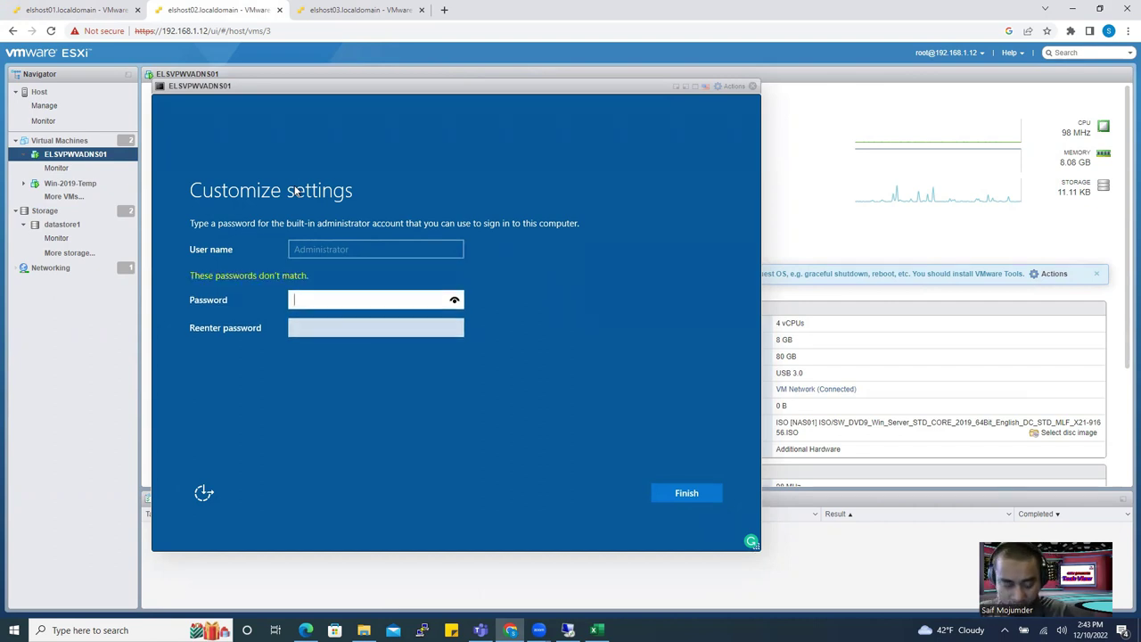
type("******")
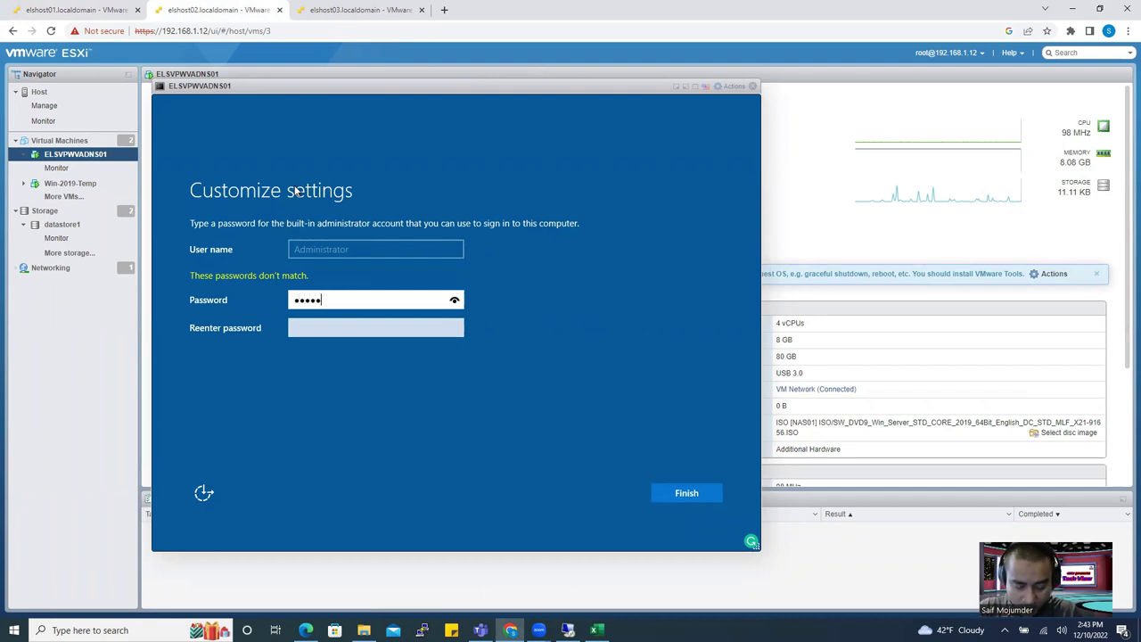
type("*******")
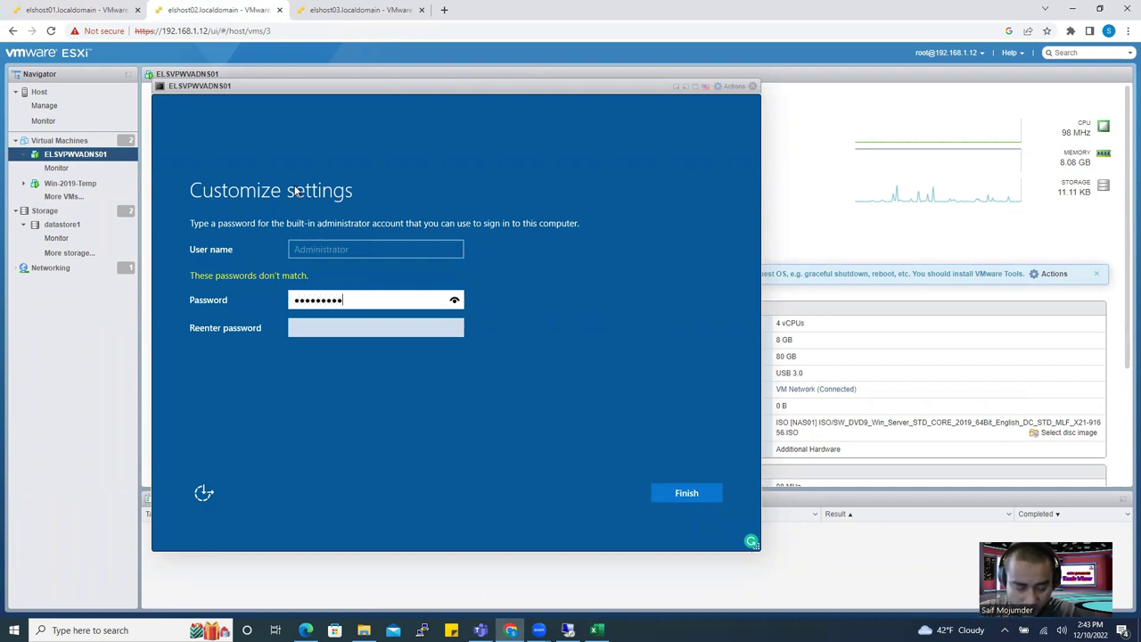
key("Tab")
type("*************")
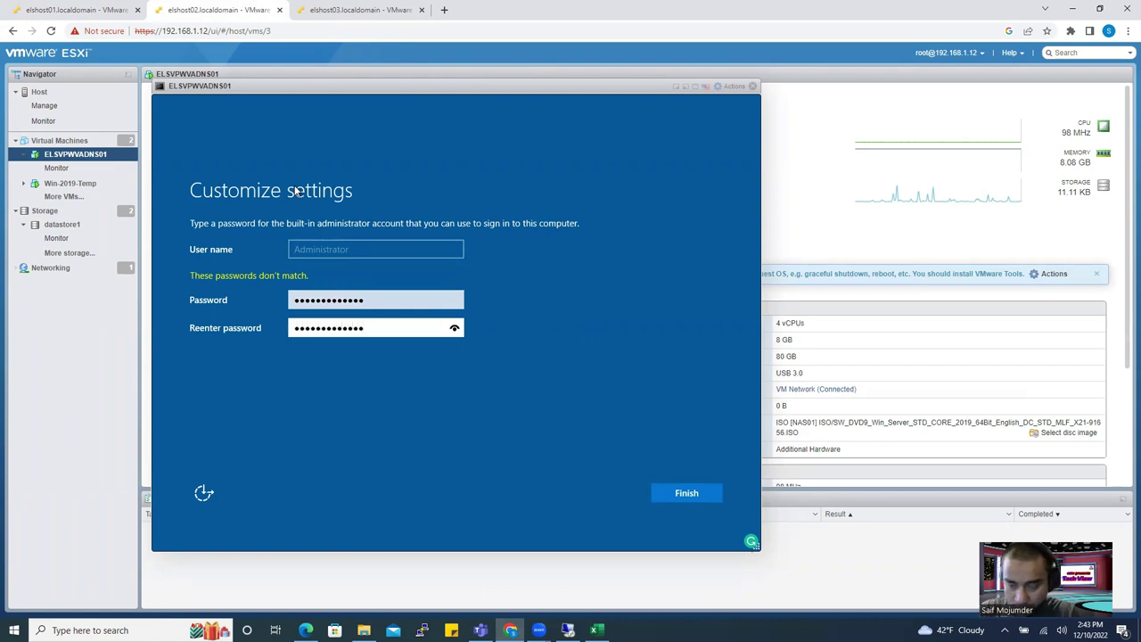
key("Return")
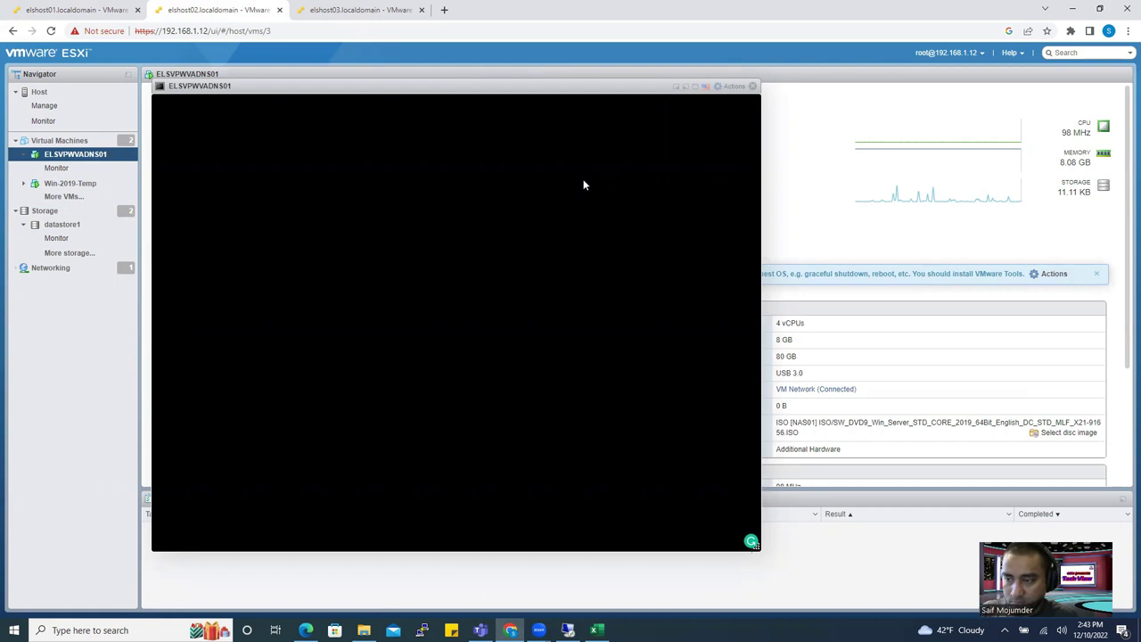
Move the ELSVPWVADNS01 console window aside and bring up the VM's Actions menu.
left_click_drag(485, 102, 719, 97)
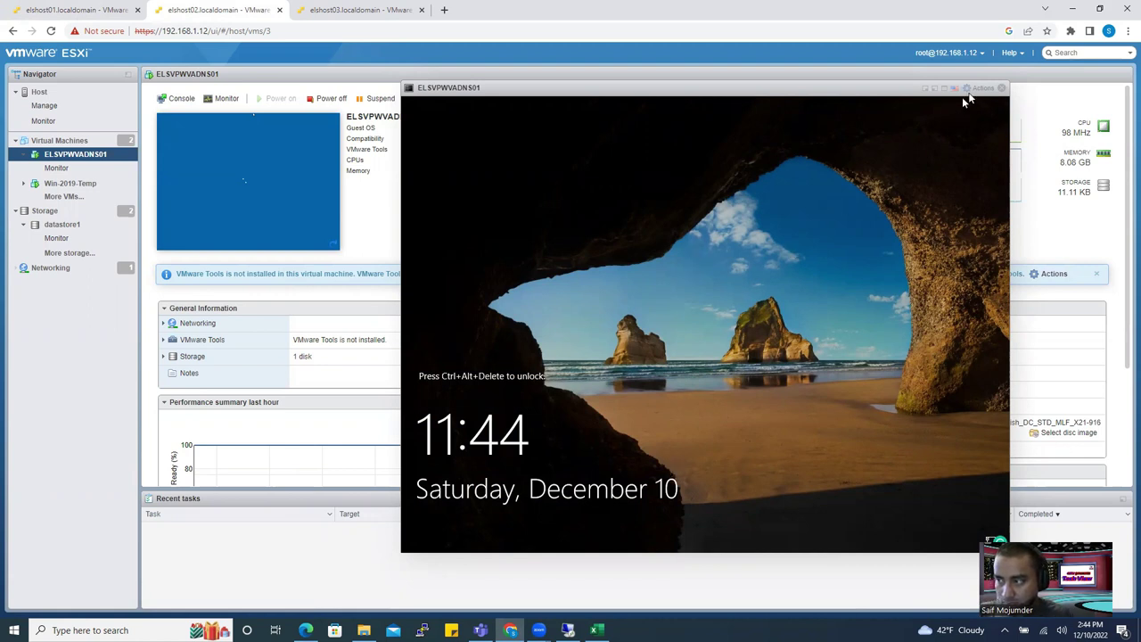
left_click(984, 90)
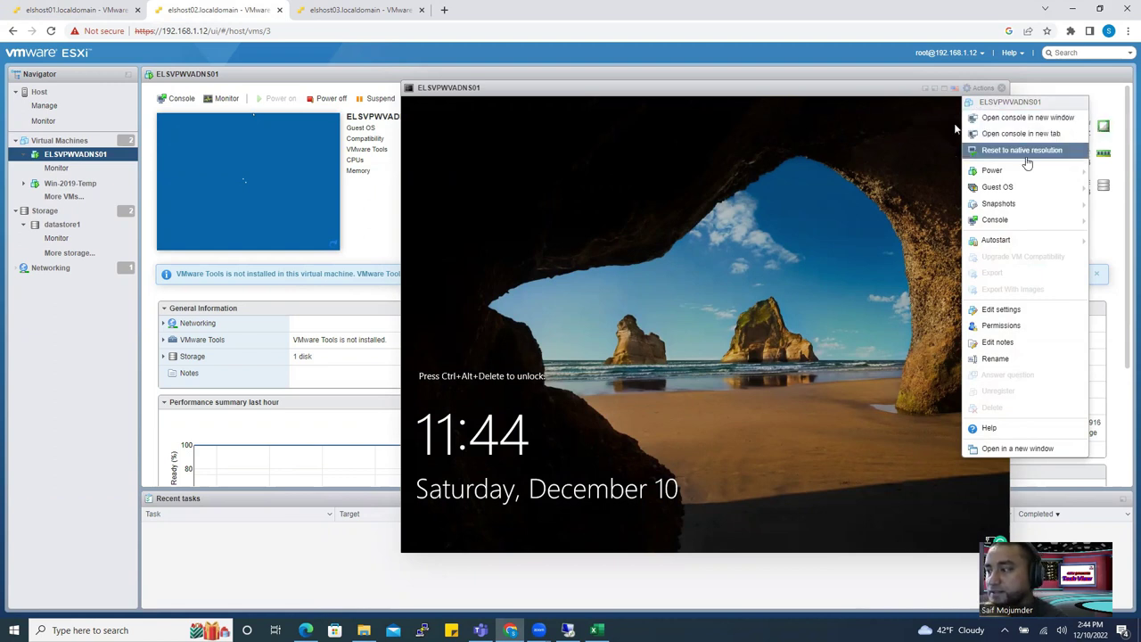
Mount the VMware Tools installer on ELSVPWVADNS01 and send it Ctrl-Alt-Delete via Guest OS actions.
mouse_move(1027, 185)
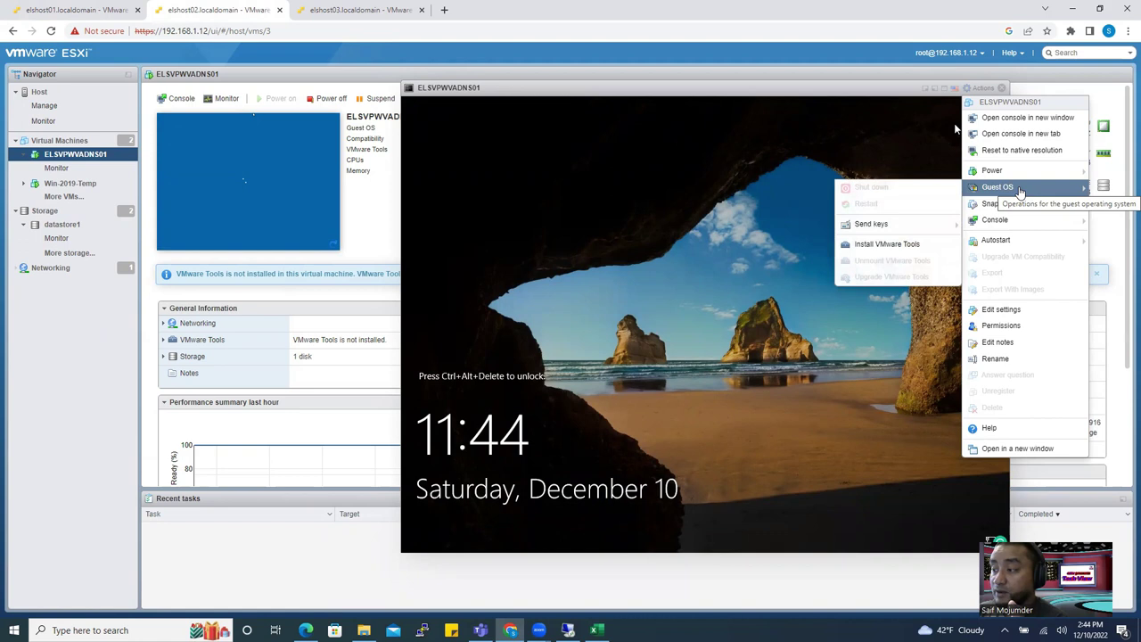
left_click_drag(796, 98, 704, 91)
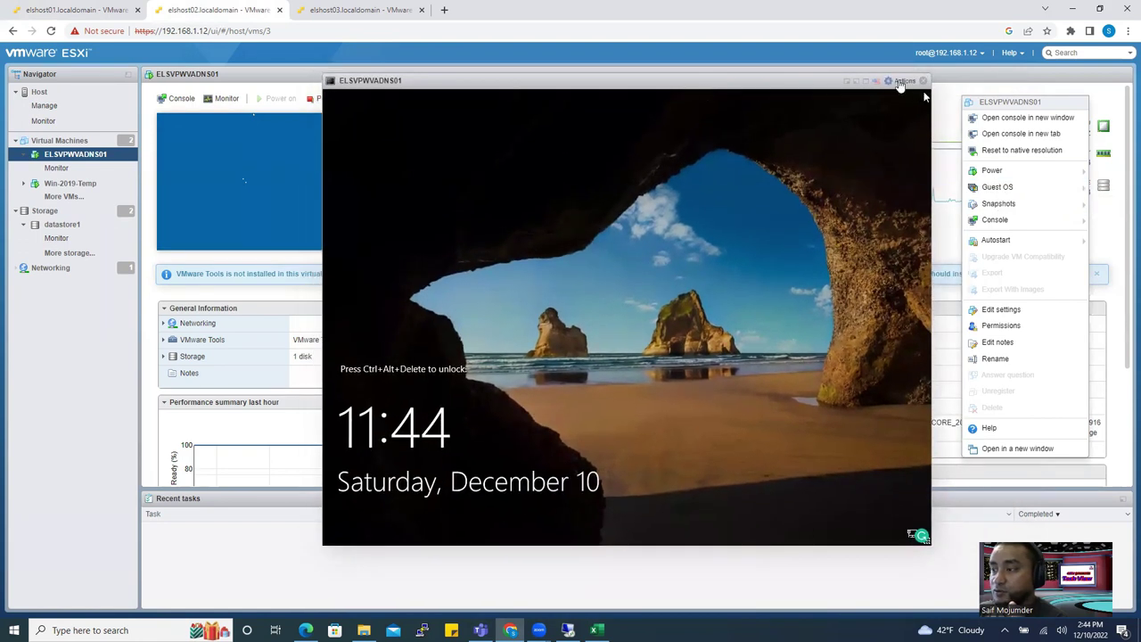
left_click(900, 80)
left_click(902, 80)
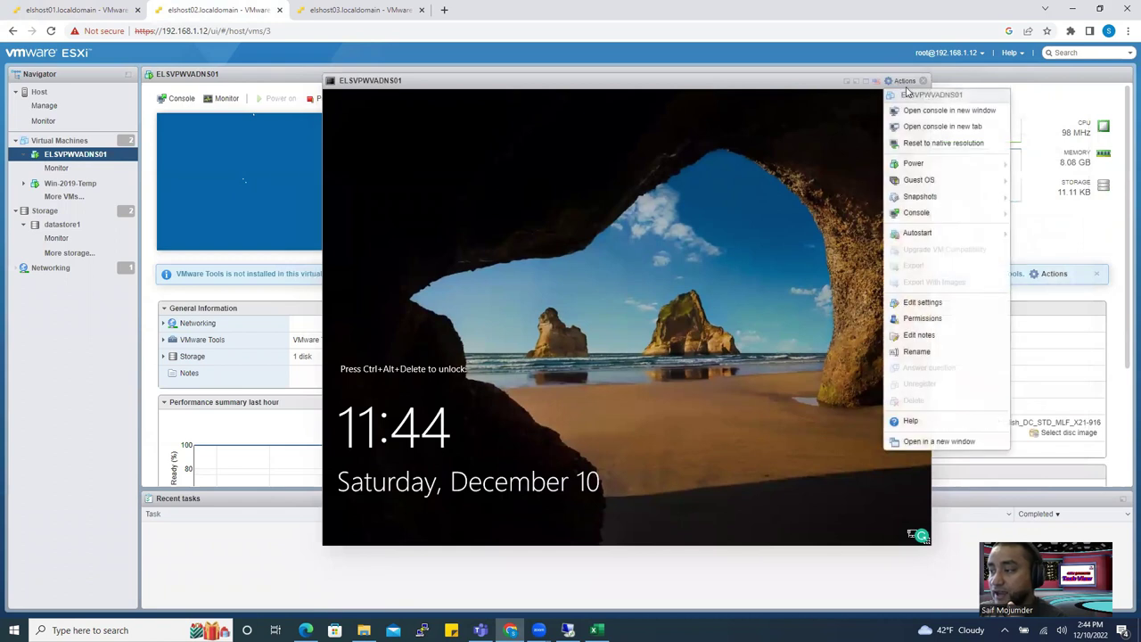
mouse_move(931, 180)
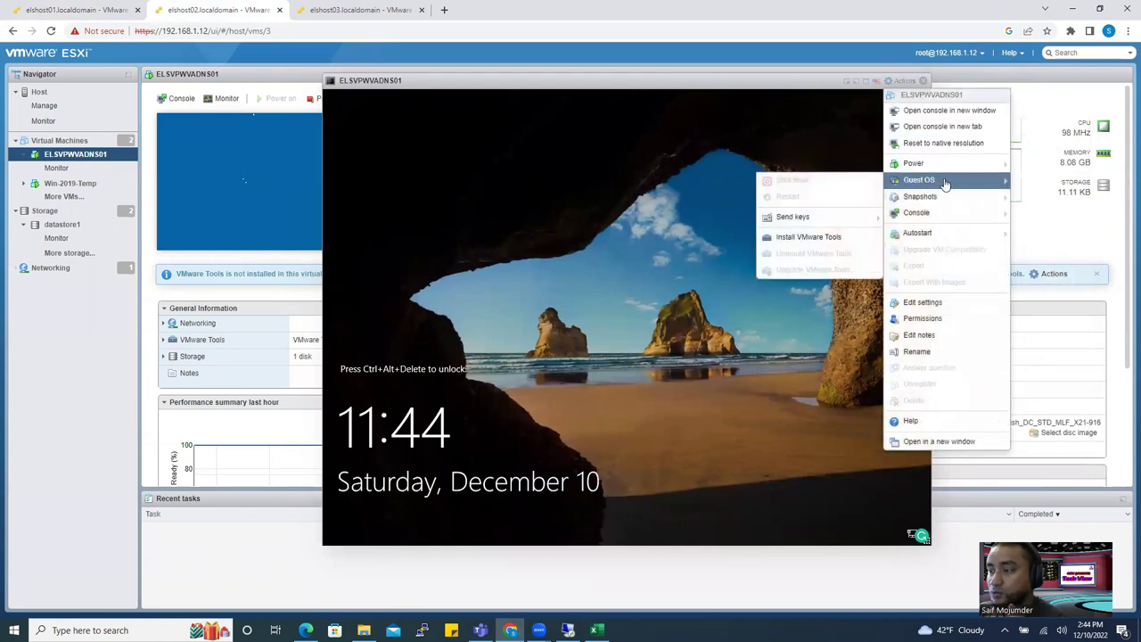
mouse_move(824, 216)
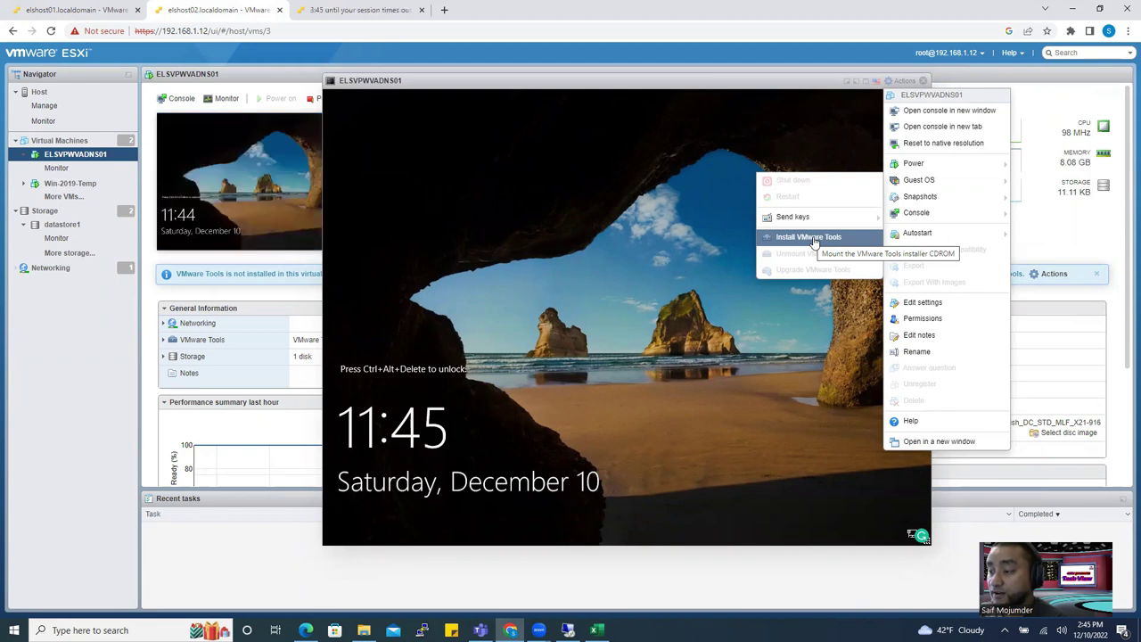
left_click(813, 239)
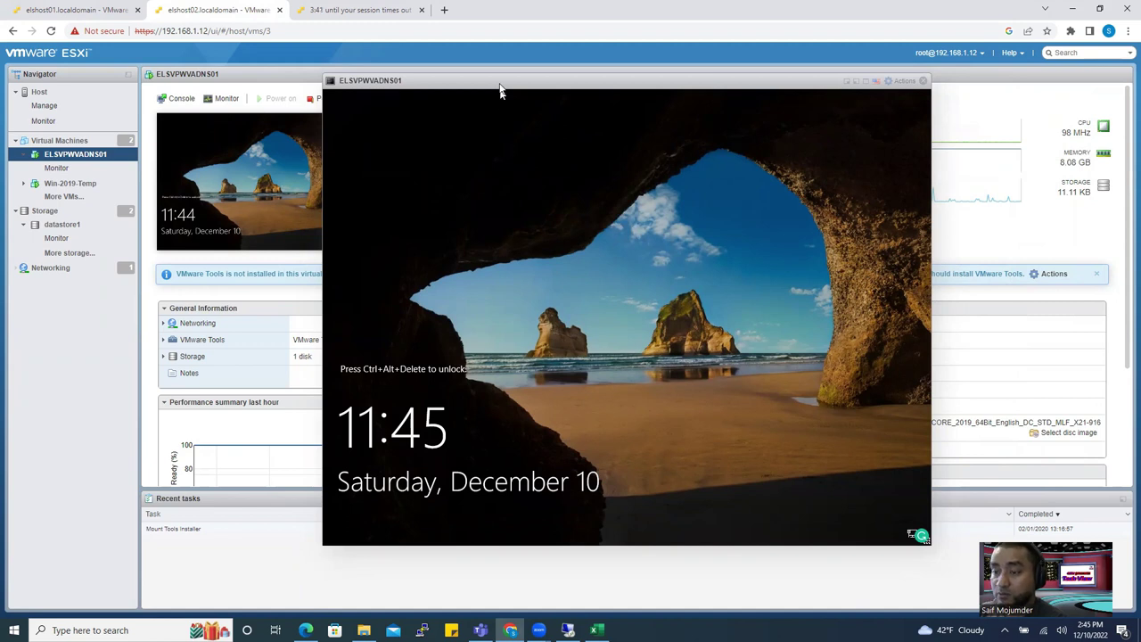
left_click(909, 87)
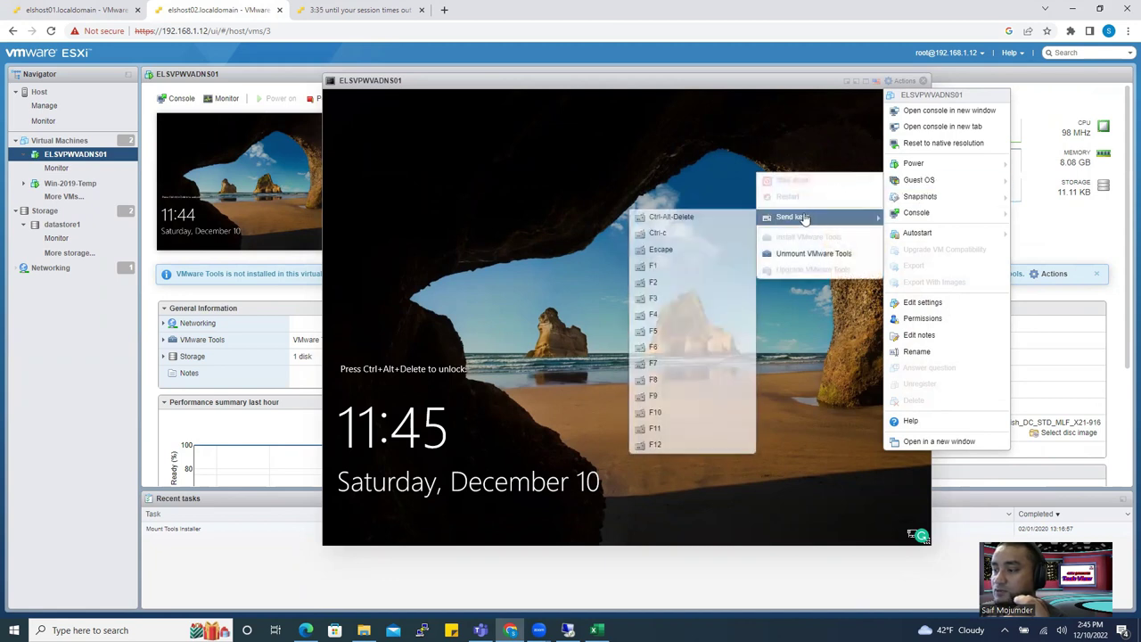
left_click(703, 218)
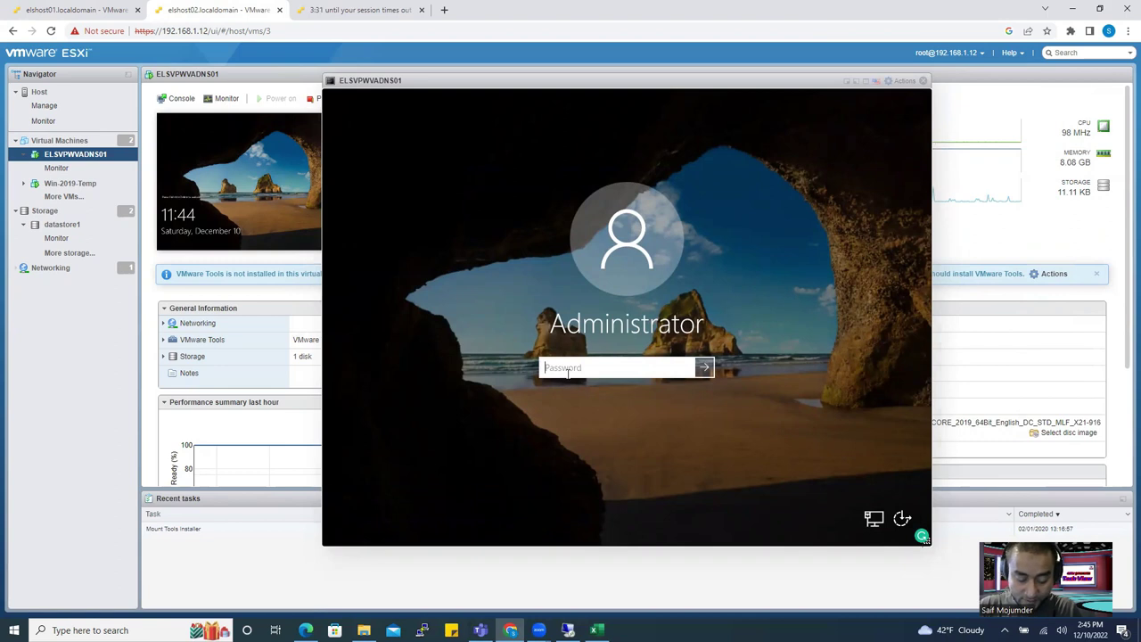
Sign in to ELSVPWVADNS01 with the Administrator password, then return to the 192.168.1.2 Remote Desktop session.
type("P@ssw0rd")
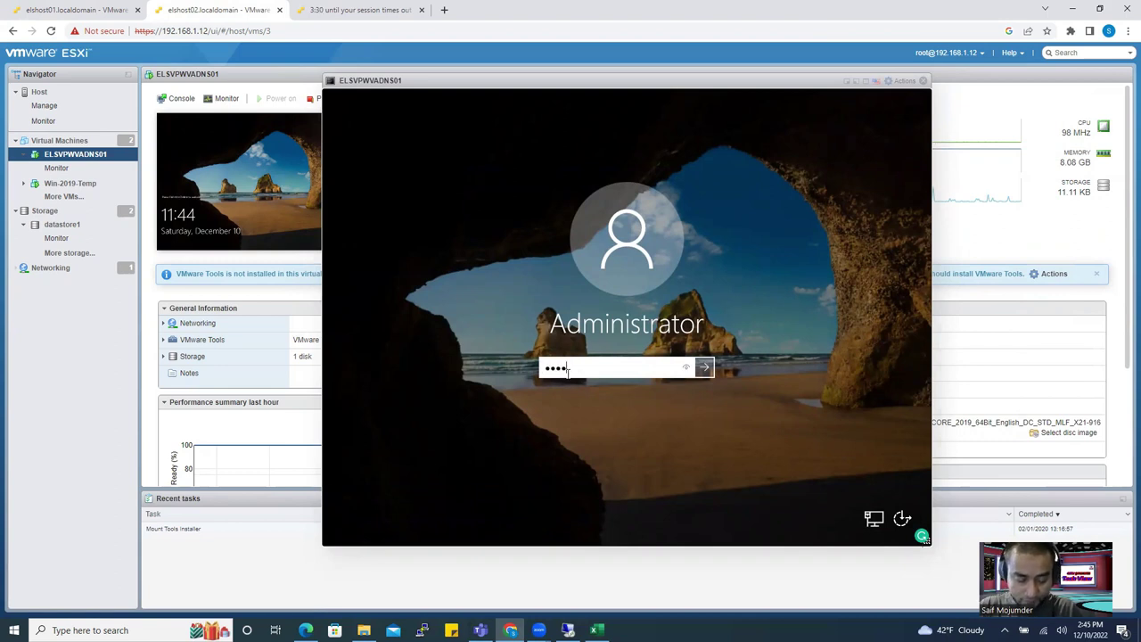
type("12345")
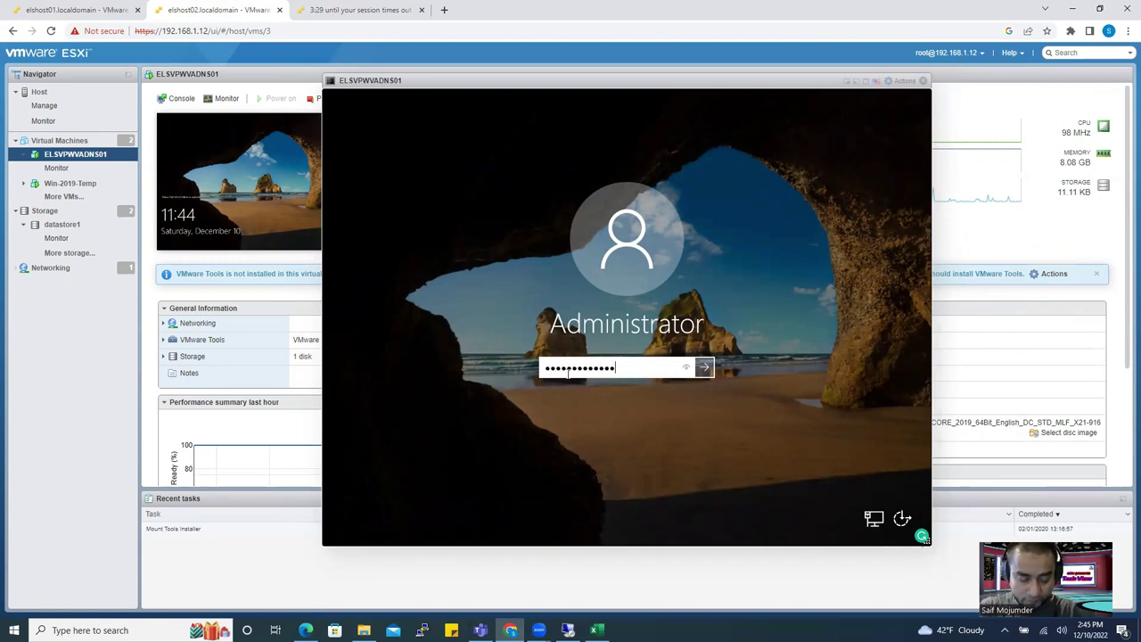
key("Return")
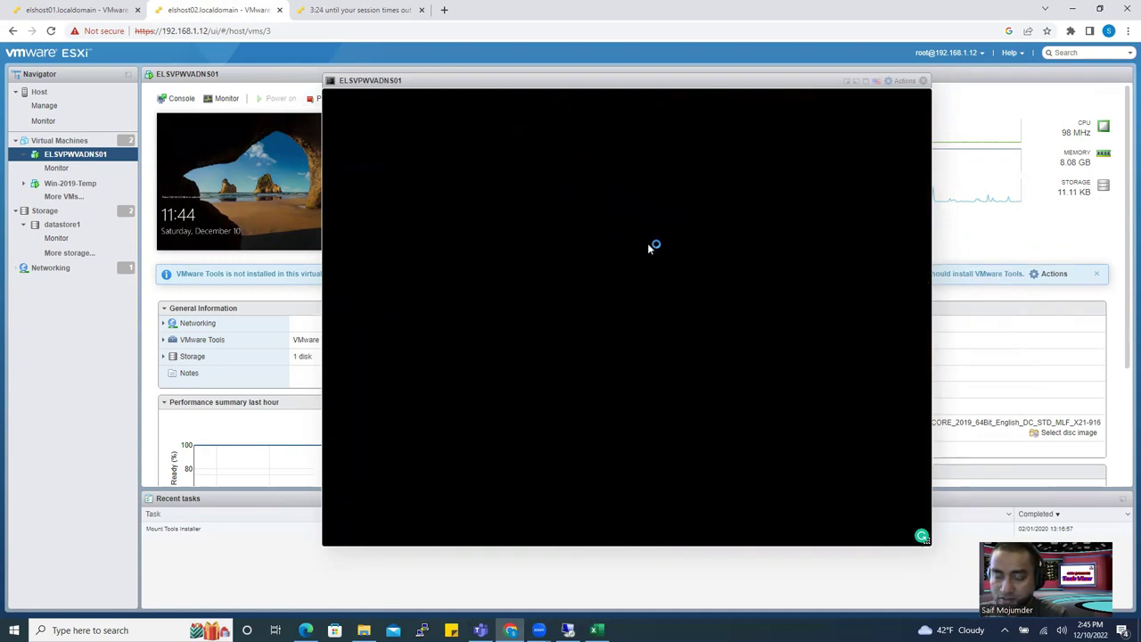
left_click(64, 12)
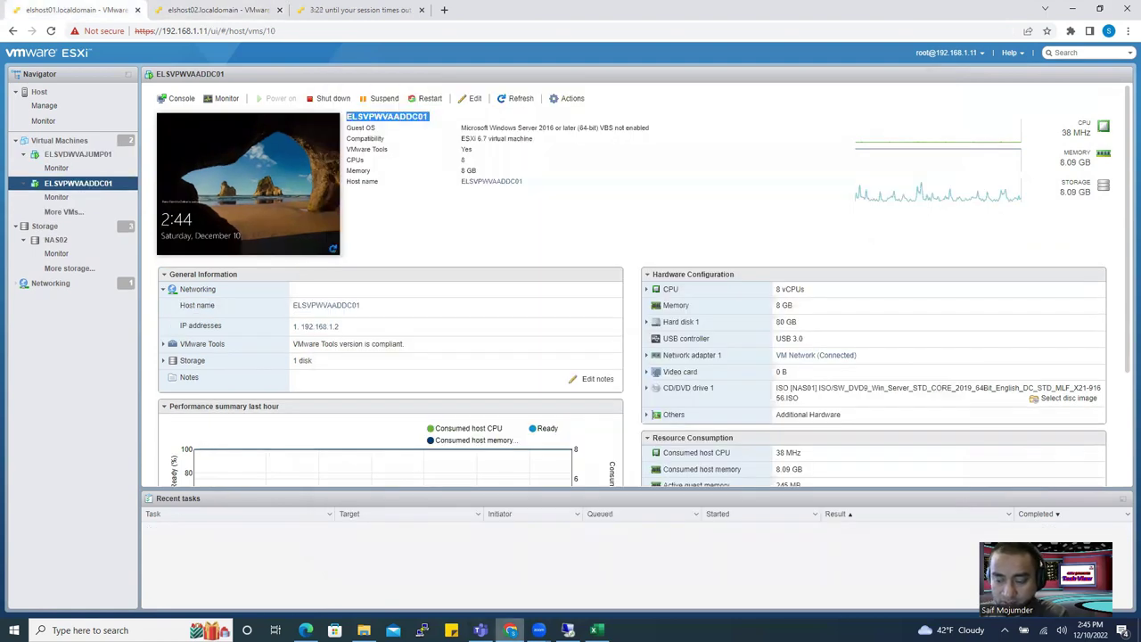
left_click(567, 631)
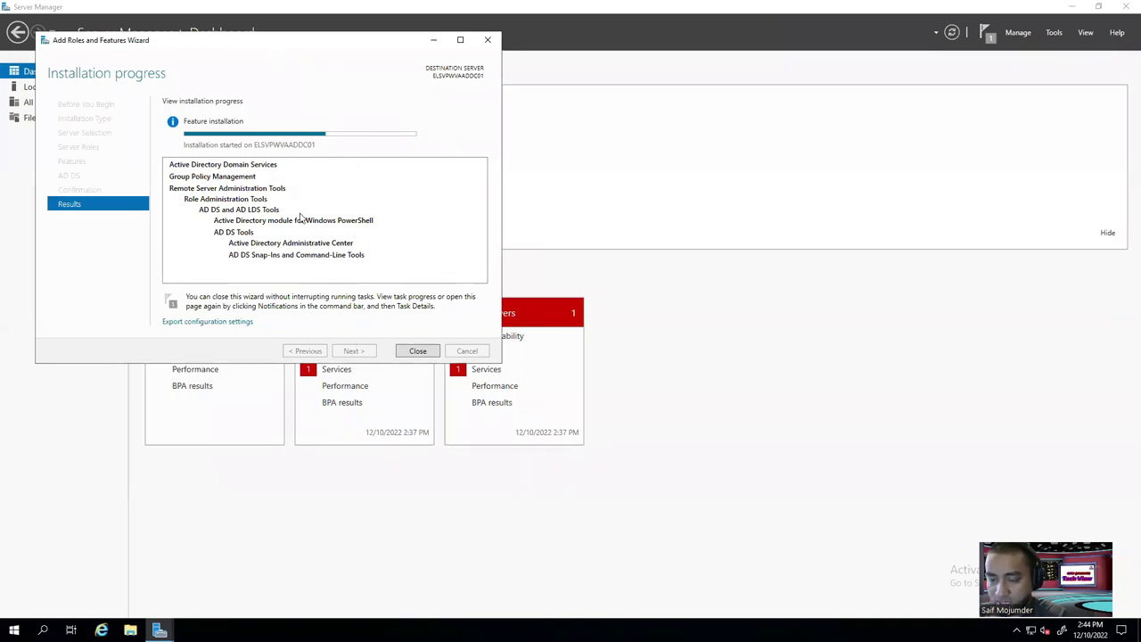
Minimise the RDP session, review elshost03's virtual machines, then show the ELSVPWVADNS01 console on elshost02.
mouse_move(611, 7)
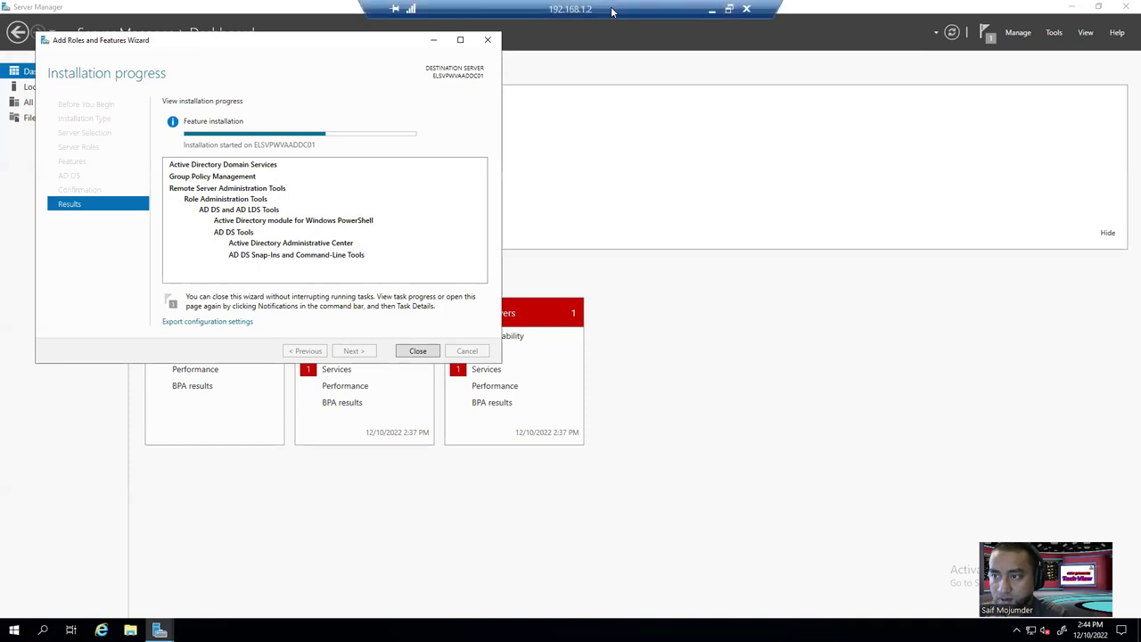
left_click(711, 13)
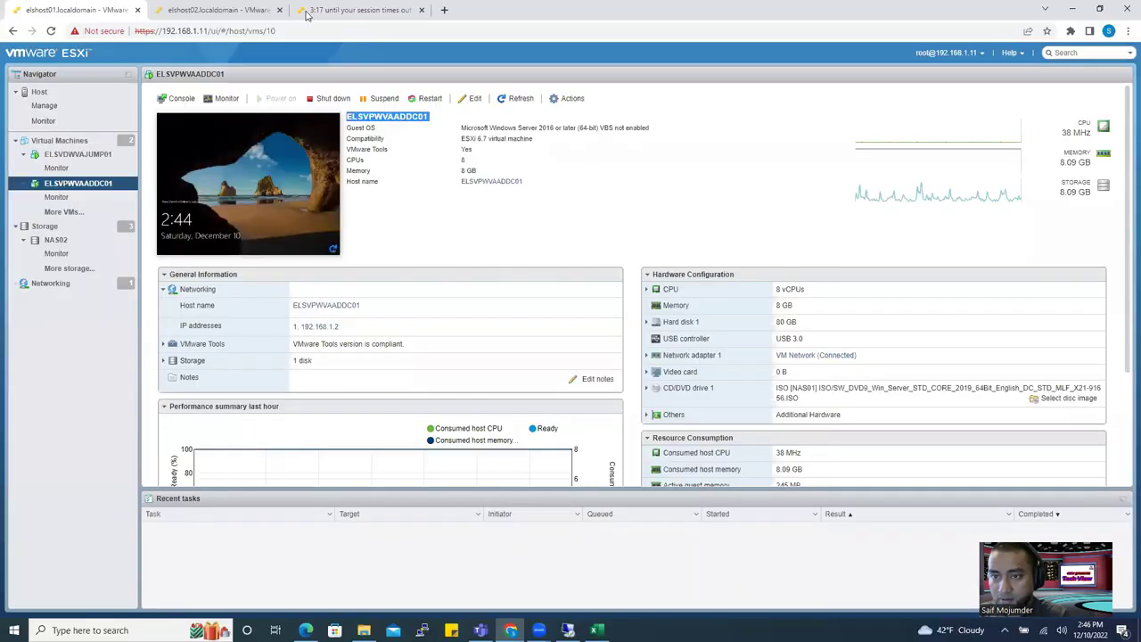
left_click(385, 9)
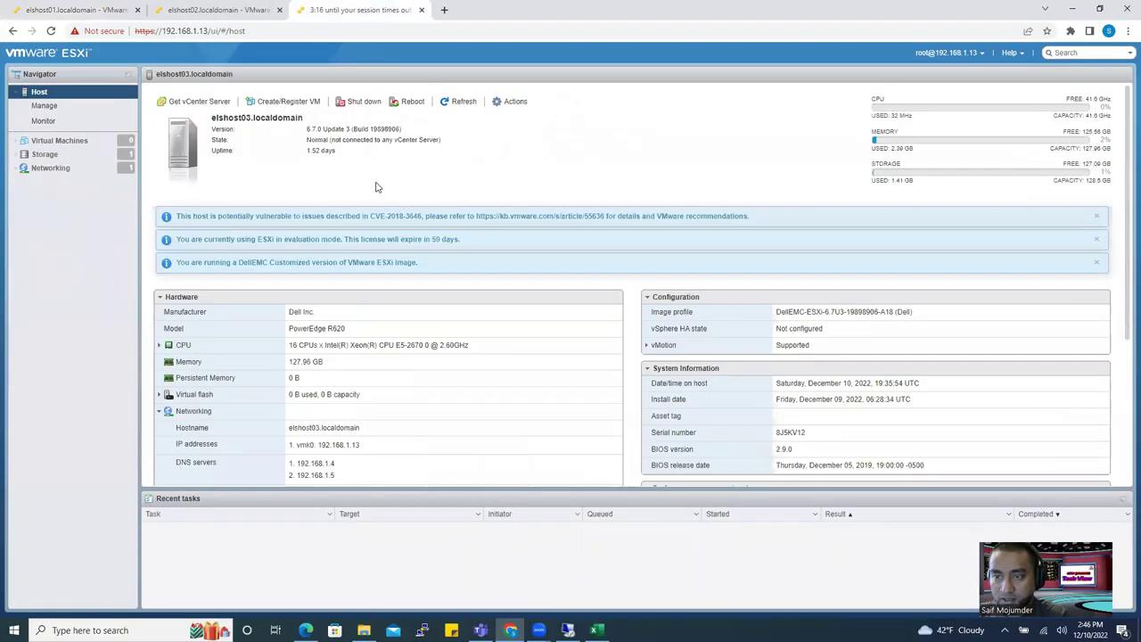
left_click(50, 142)
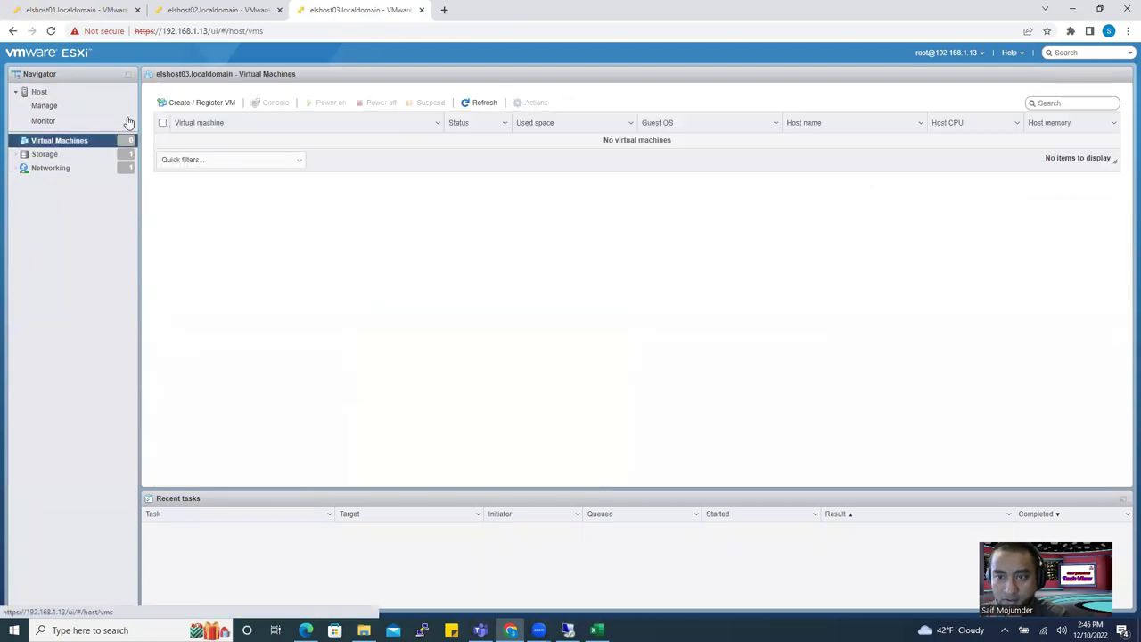
left_click(223, 10)
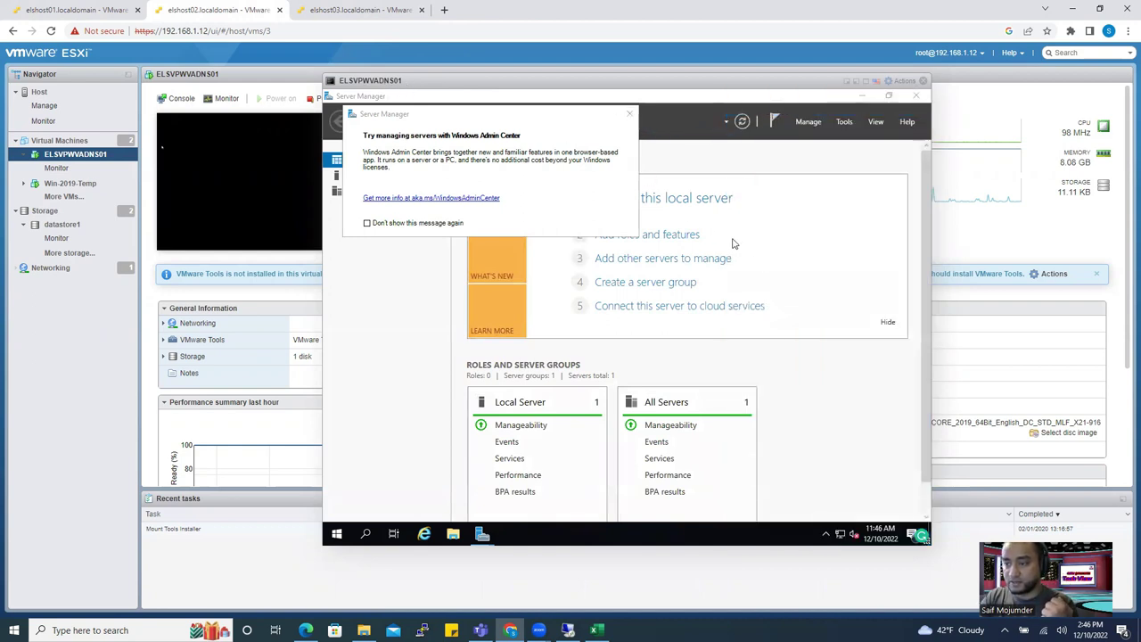
Dismiss the startup pop-ups, view Local Server properties (WIN-A259PBKN0CD), and minimise Server Manager.
left_click(631, 116)
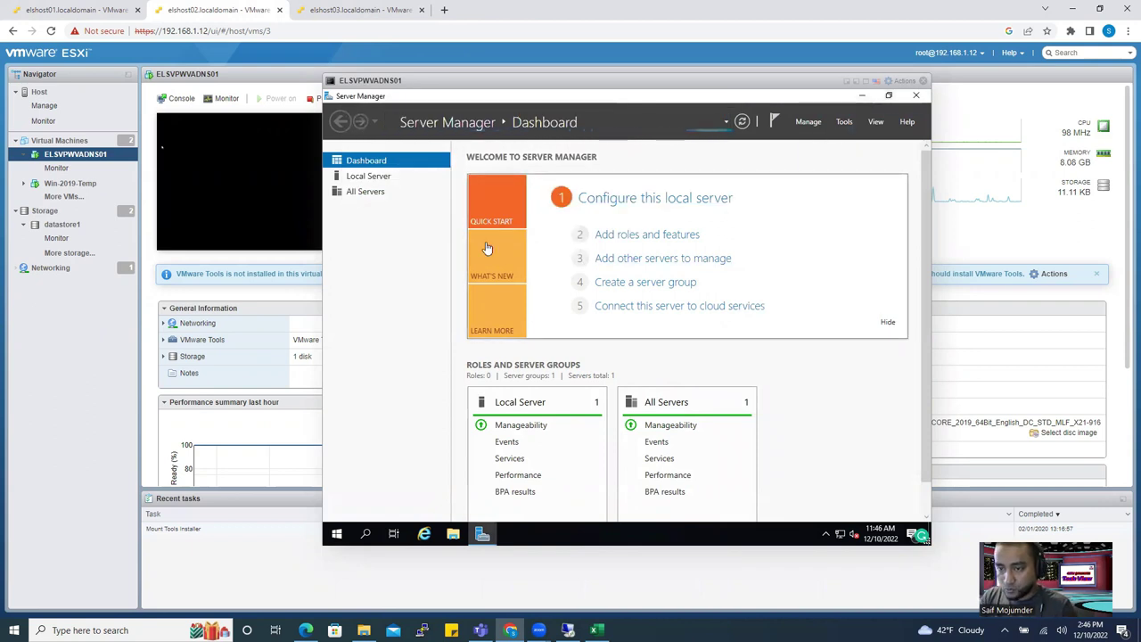
left_click(357, 182)
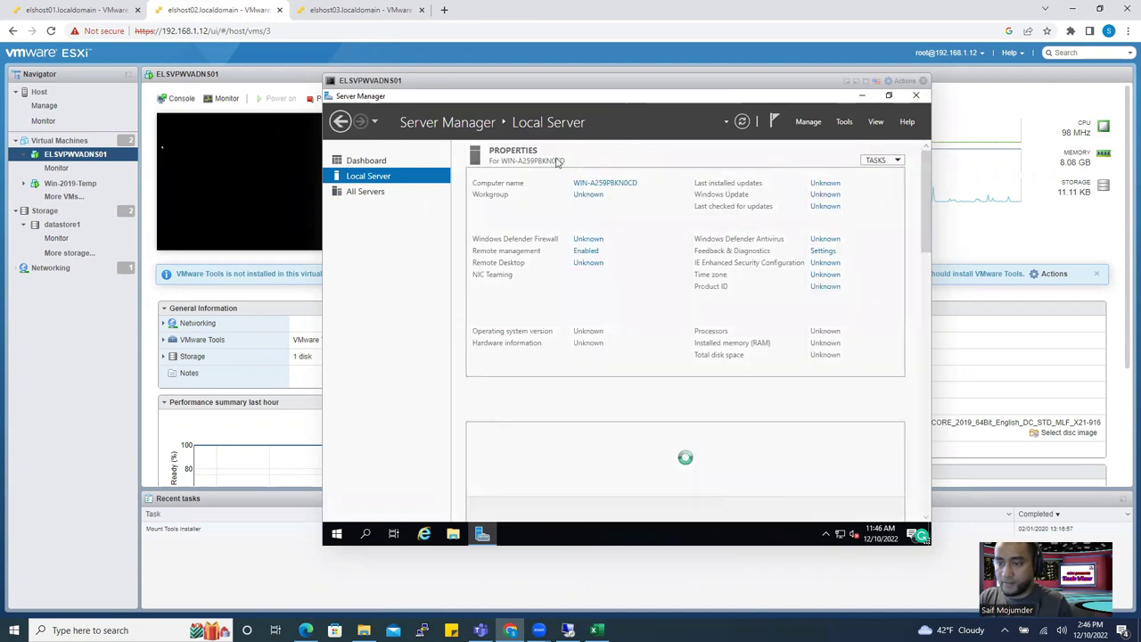
left_click(861, 95)
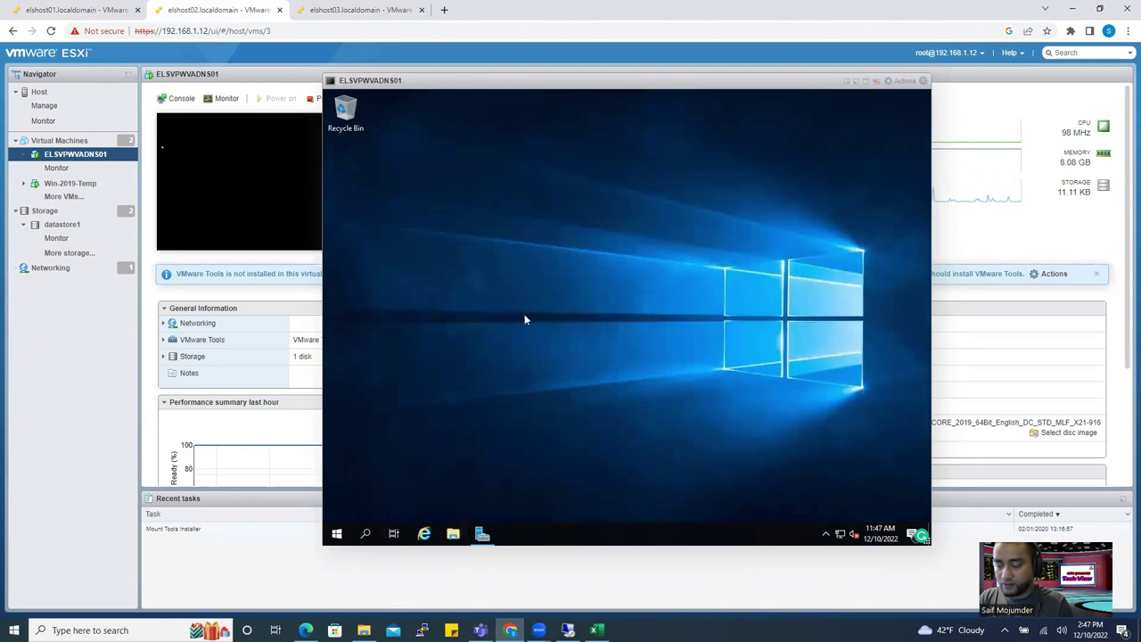
Run setup64 from the VMware Tools DVD Drive (D:) as administrator, then close Explorer.
left_click(452, 533)
left_click(453, 533)
left_click(453, 533)
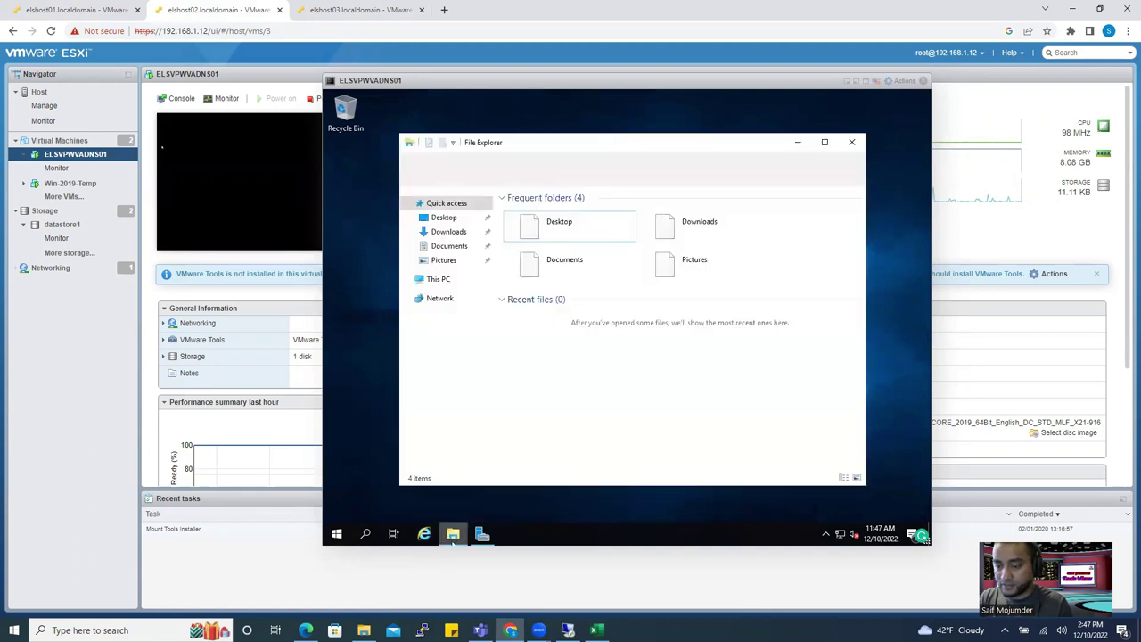
left_click(436, 280)
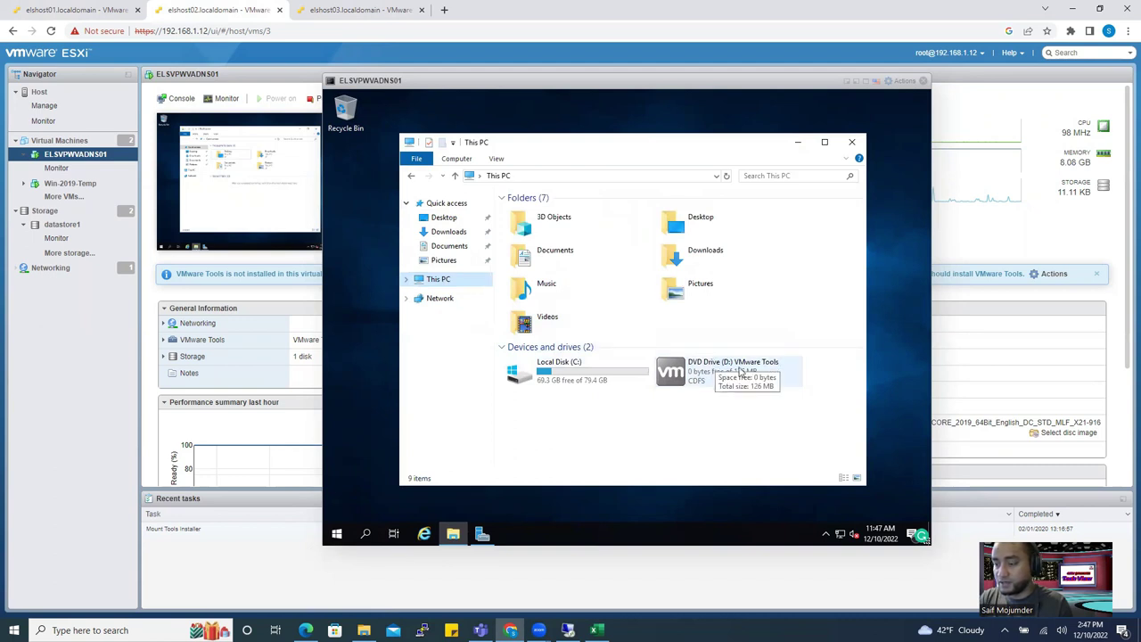
double_click(739, 371)
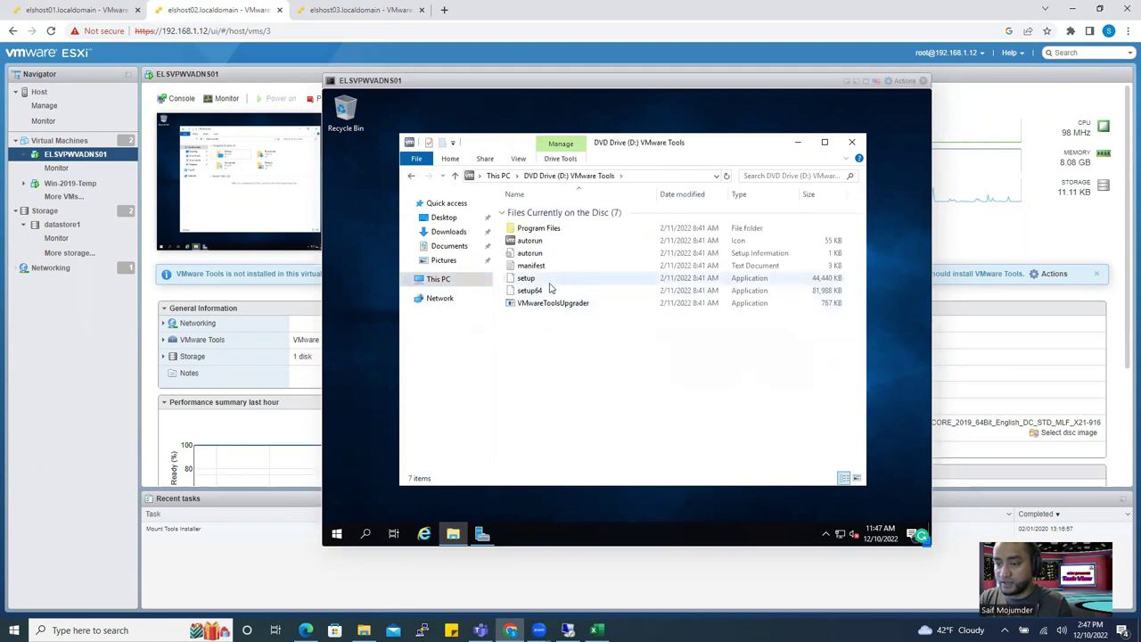
double_click(540, 292)
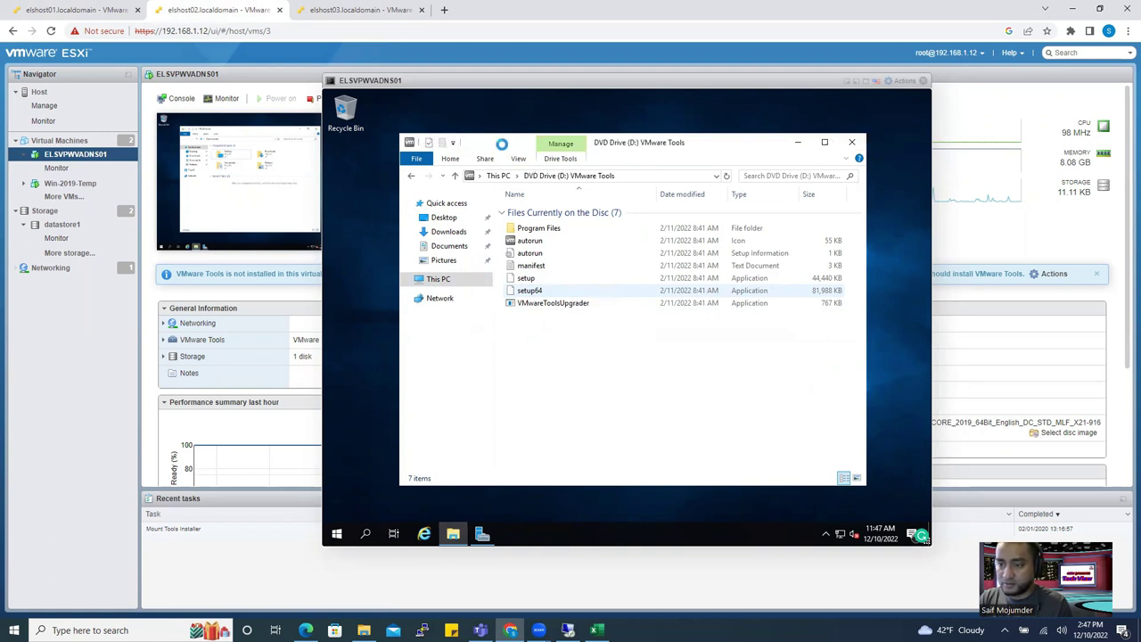
left_click(597, 314)
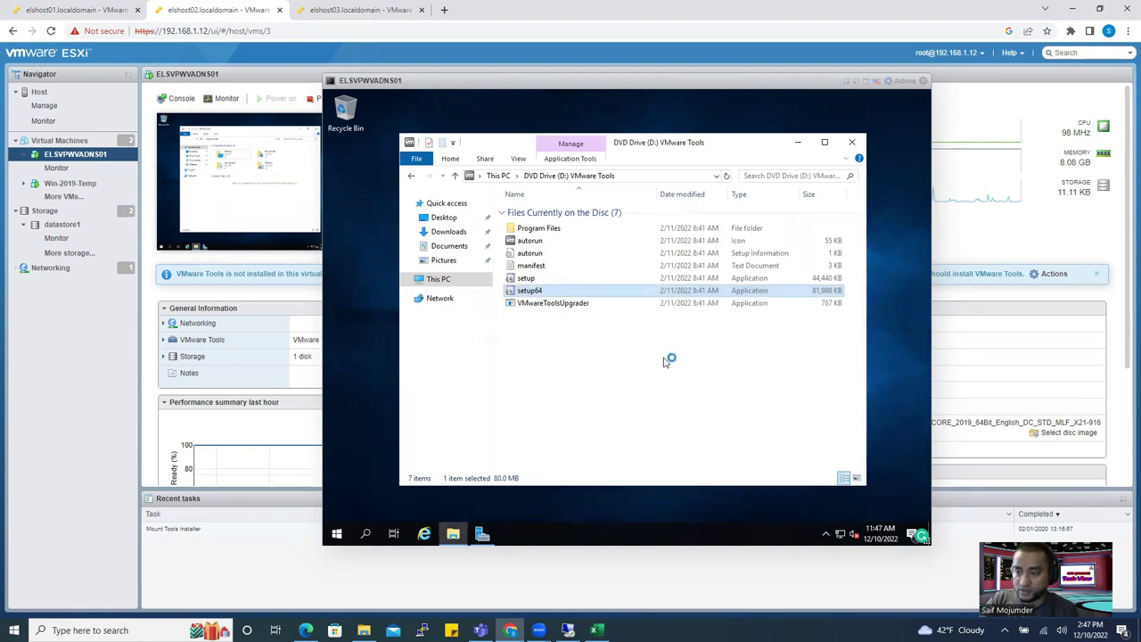
left_click(861, 143)
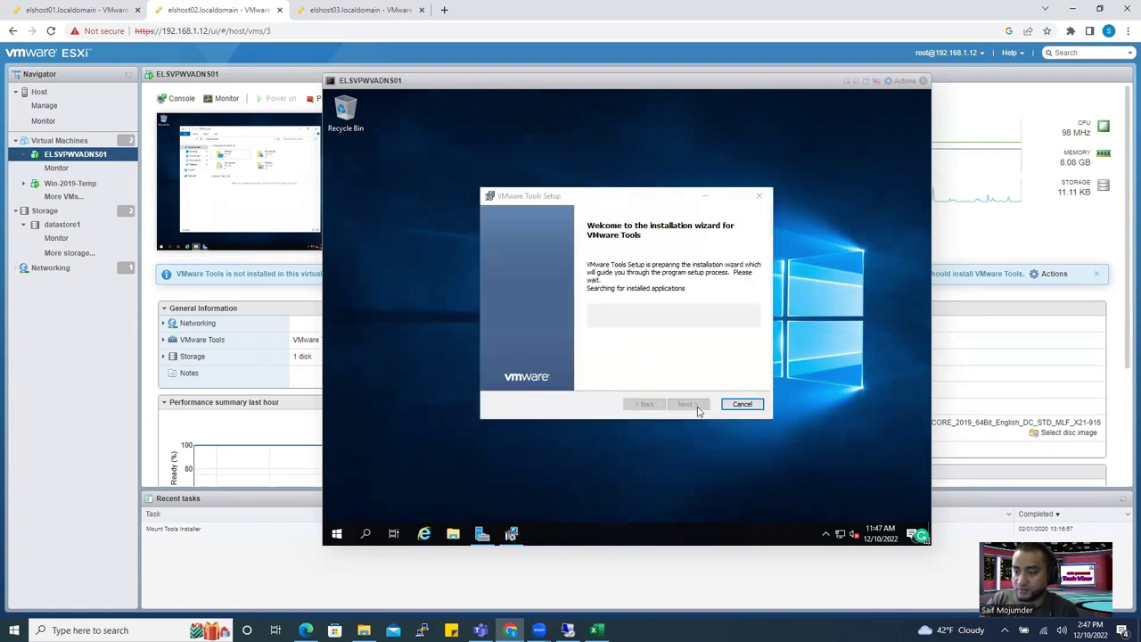
Install VMware Tools with the default setup, then return to Server Manager's Local Server page.
left_click(691, 407)
left_click(693, 407)
left_click(694, 406)
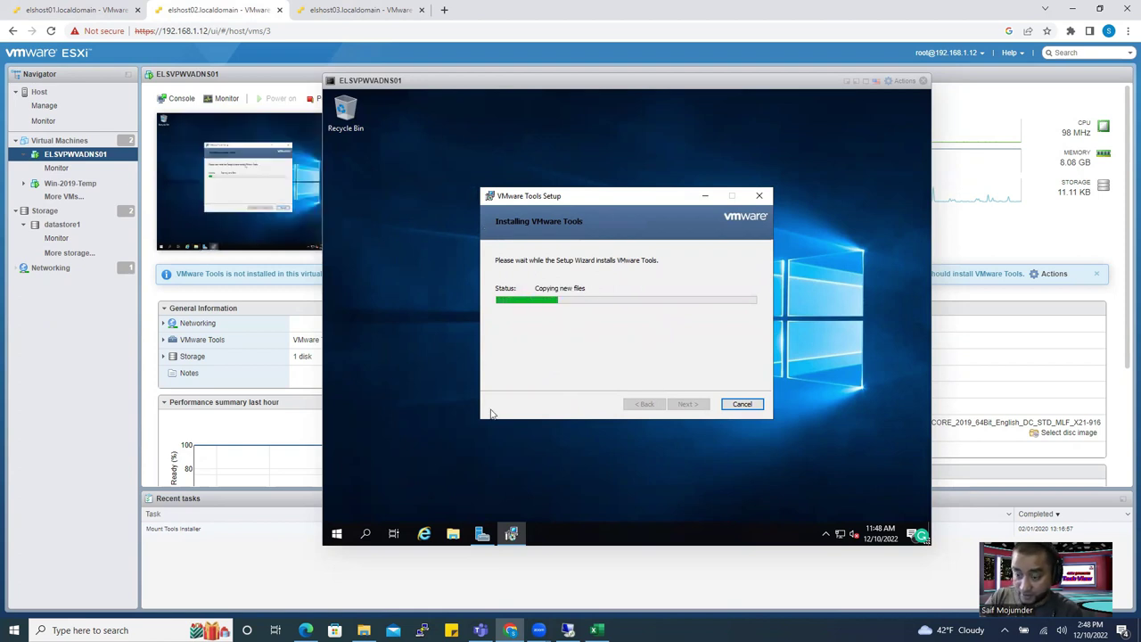
left_click(486, 546)
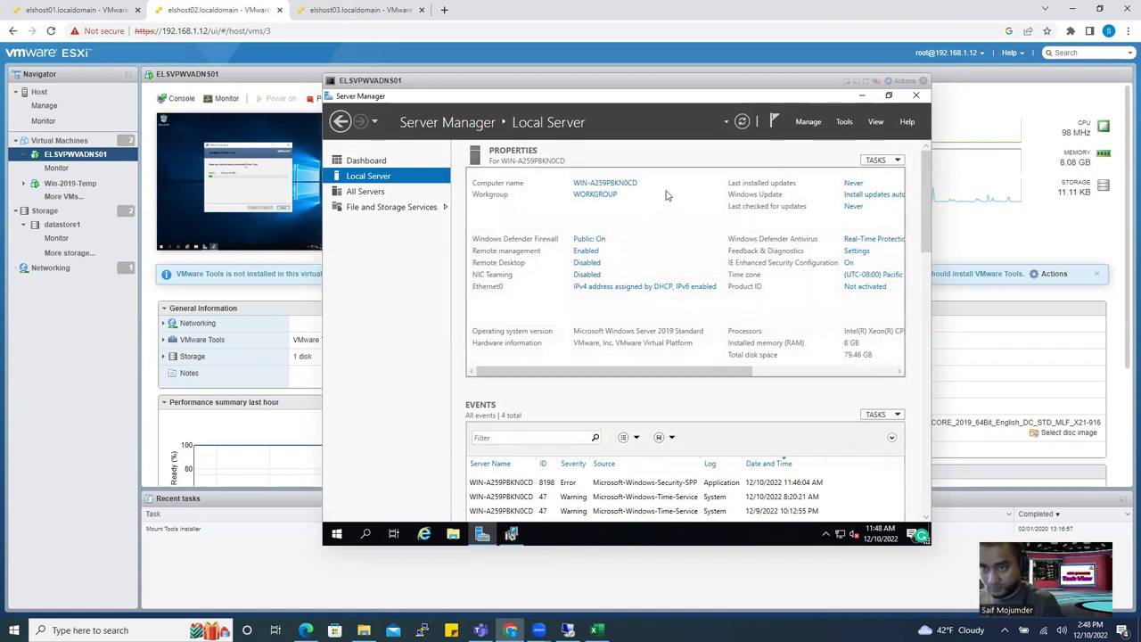
In full-screen console, clear IPv6 in Ethernet0's adapter properties and open its IPv4 settings.
double_click(786, 81)
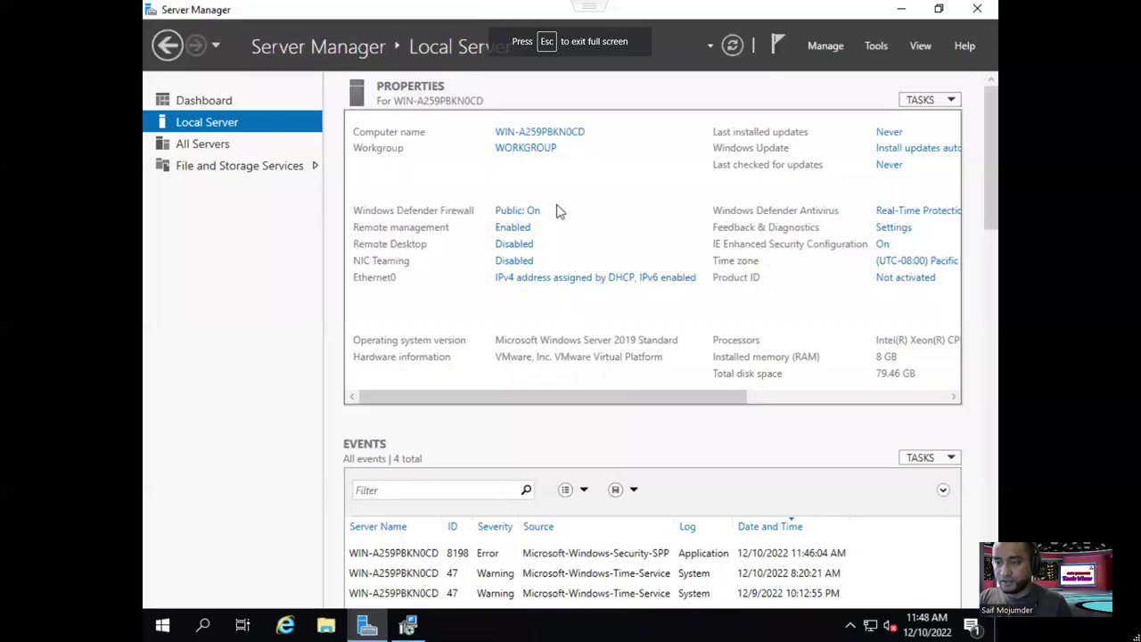
left_click(525, 284)
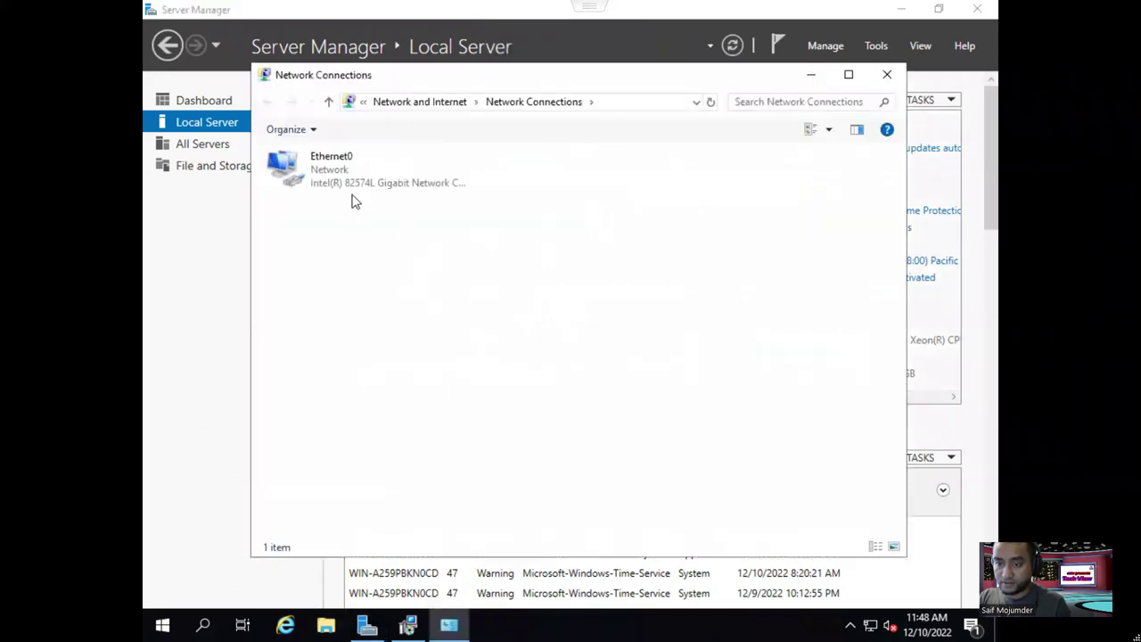
left_click(346, 190)
double_click(347, 191)
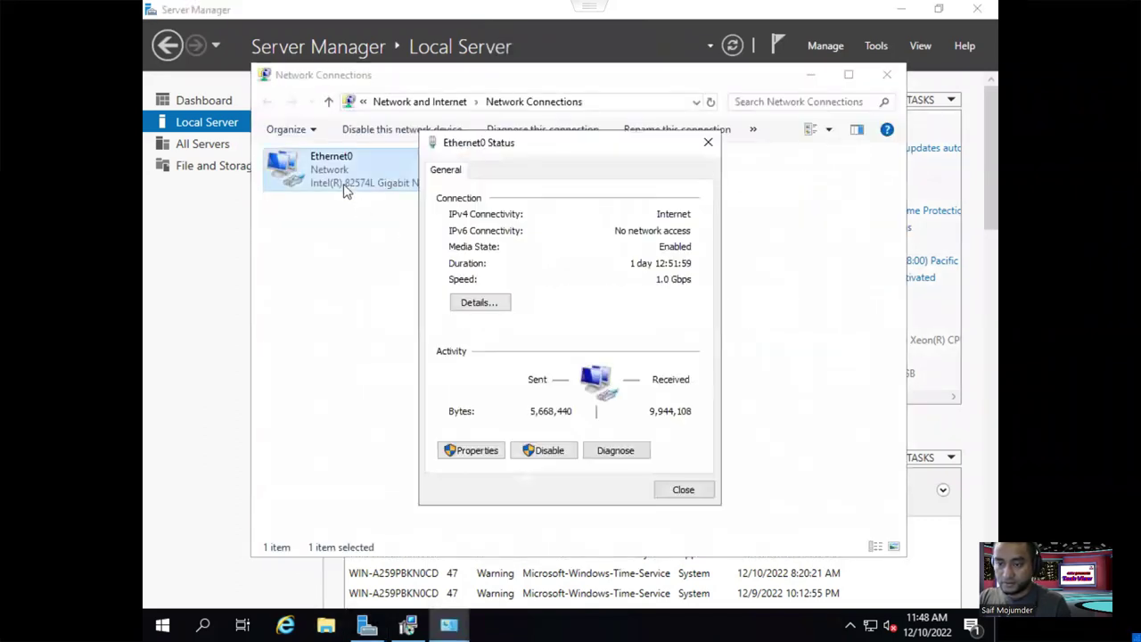
left_click(471, 450)
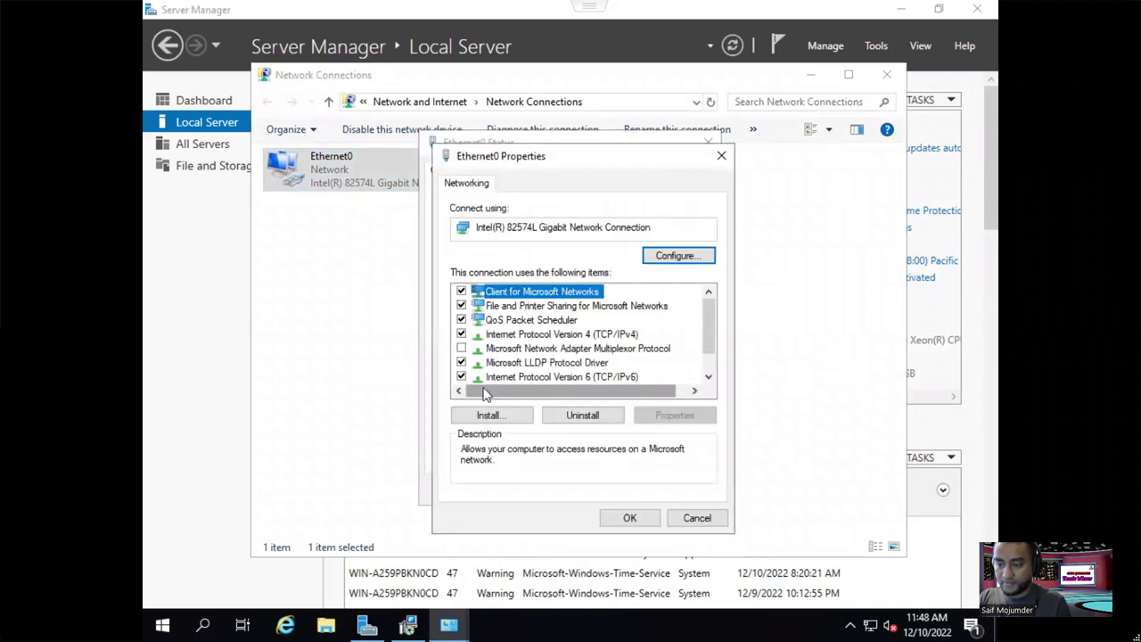
left_click(462, 377)
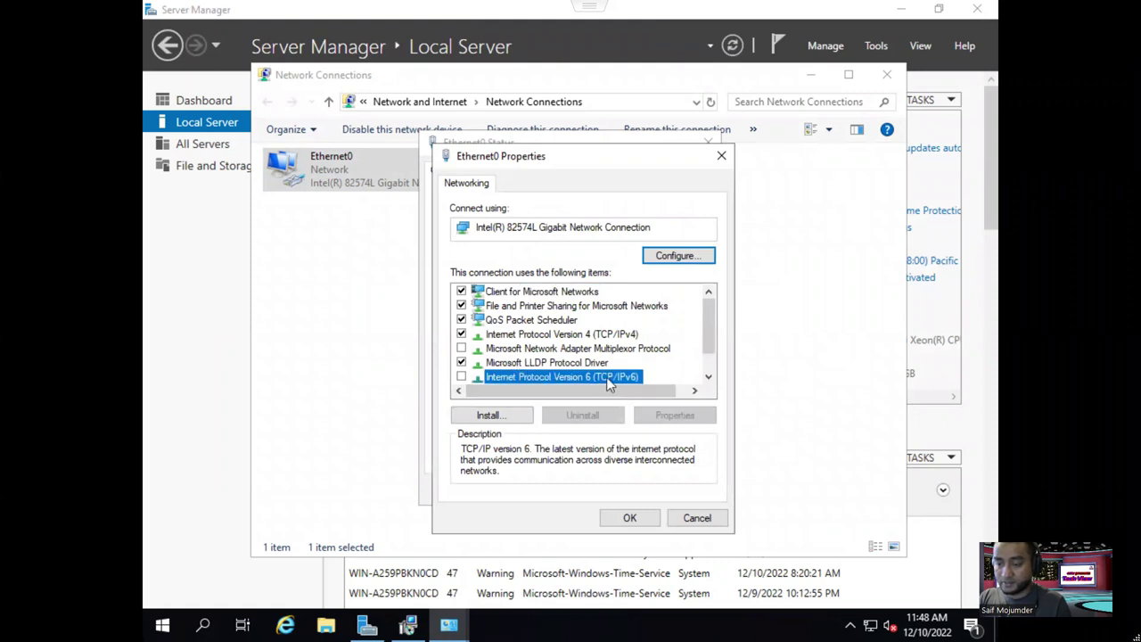
left_click(570, 342)
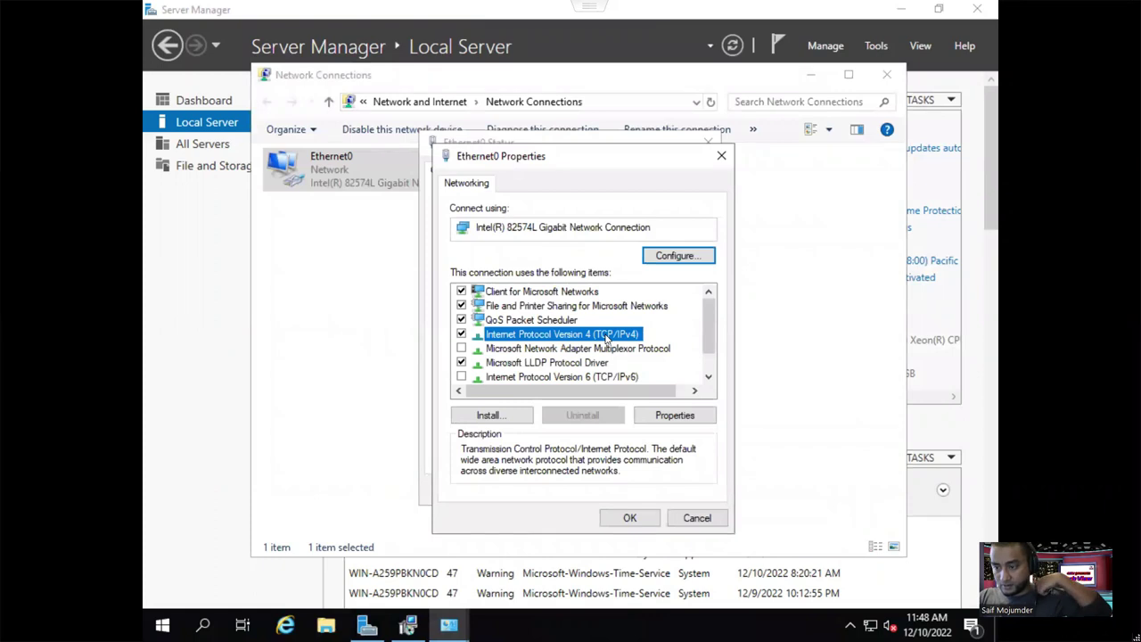
double_click(606, 337)
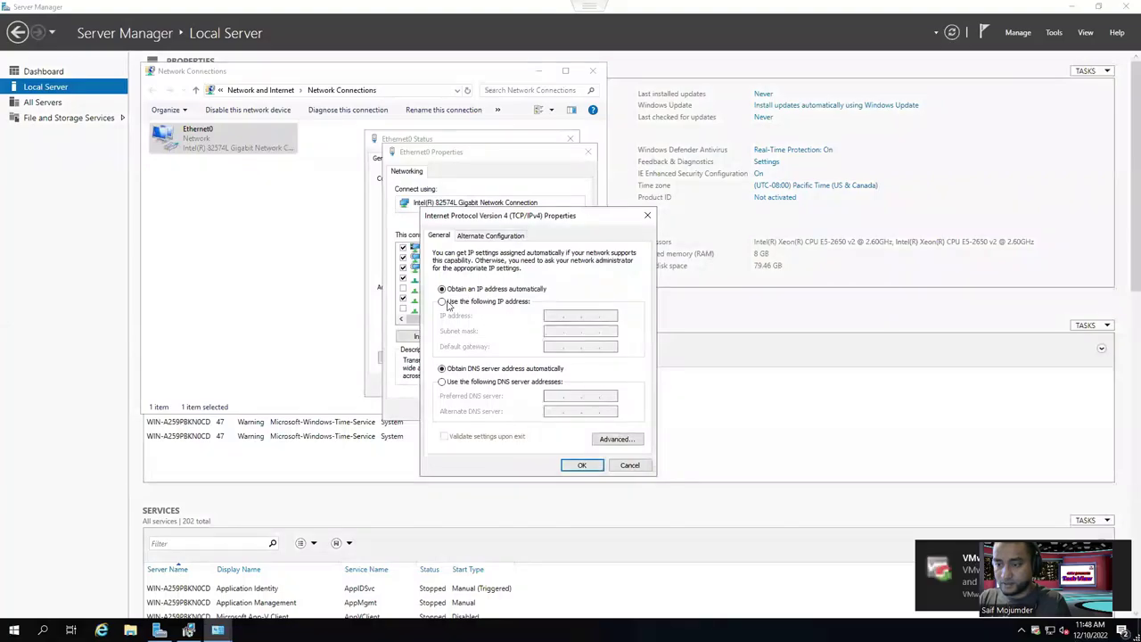
Switch Ethernet0's IPv4 to a static 192.168 address and fill in the subnet mask.
left_click(449, 304)
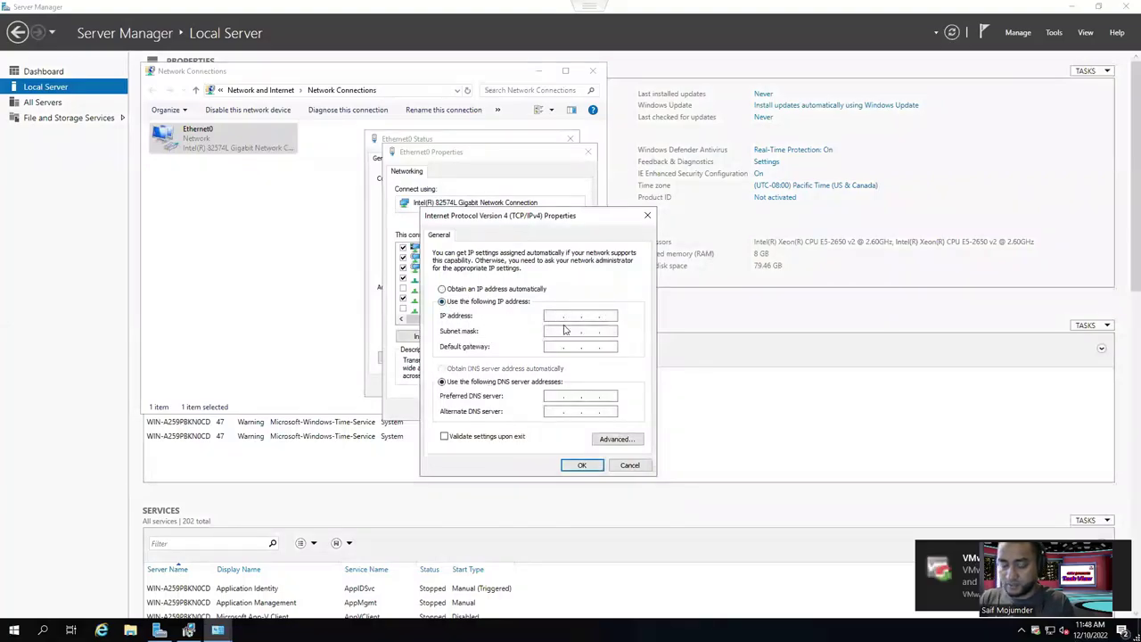
type("192 . 168 . 1 . 4")
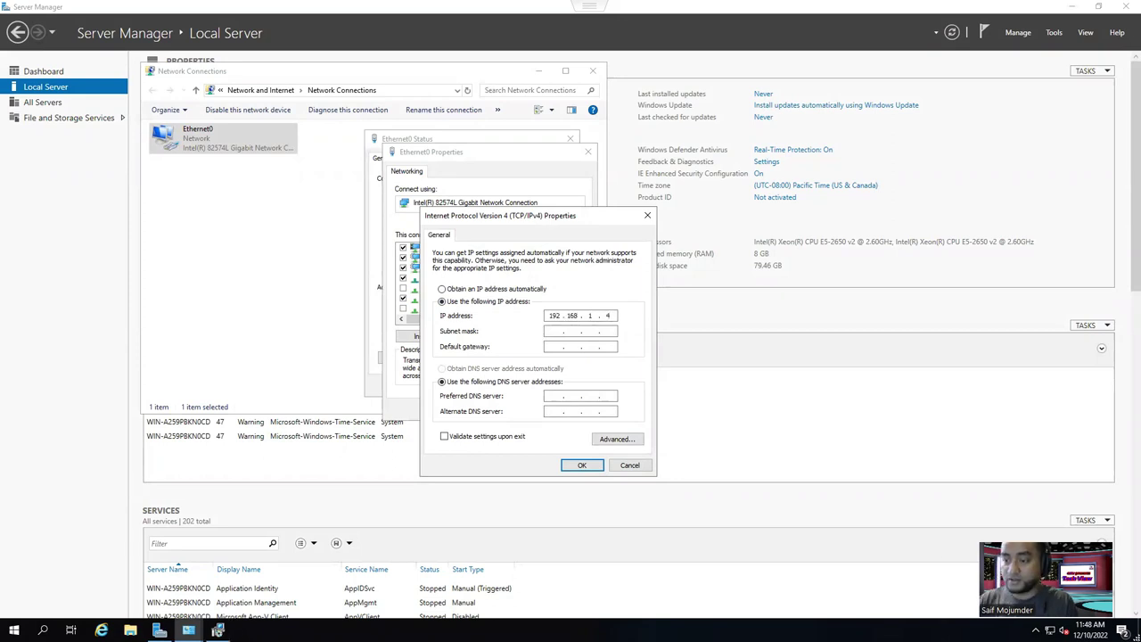
left_click(553, 331)
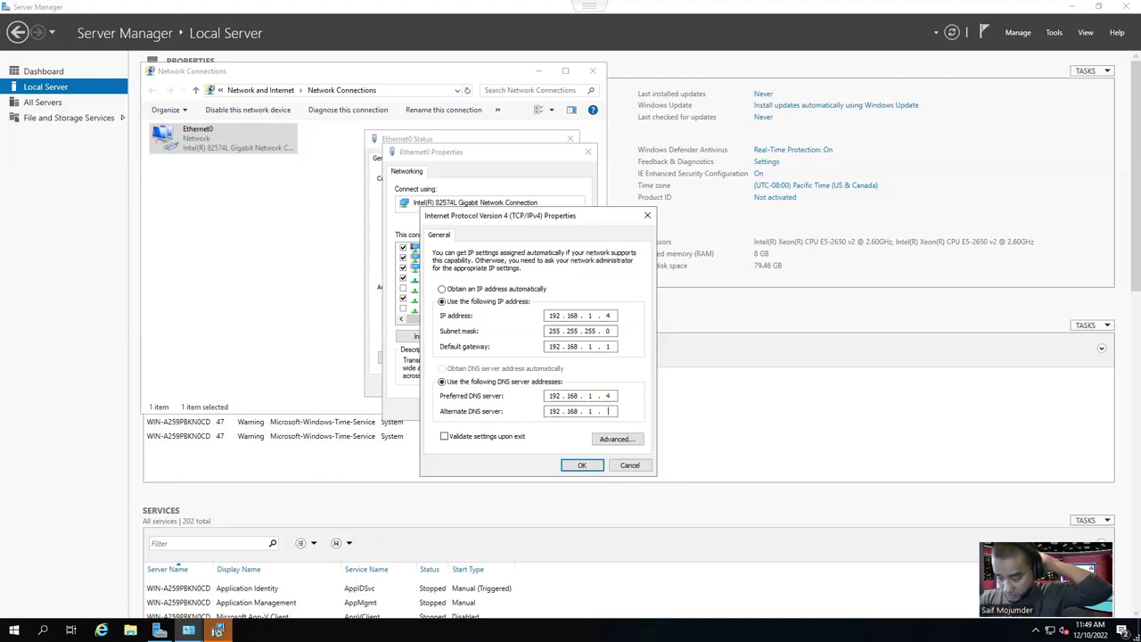
Add DNS servers 192.168.1.4, 192.168.1.1 and 192.168.1.2 in Advanced TCP/IP Settings.
left_click(616, 438)
left_click(482, 246)
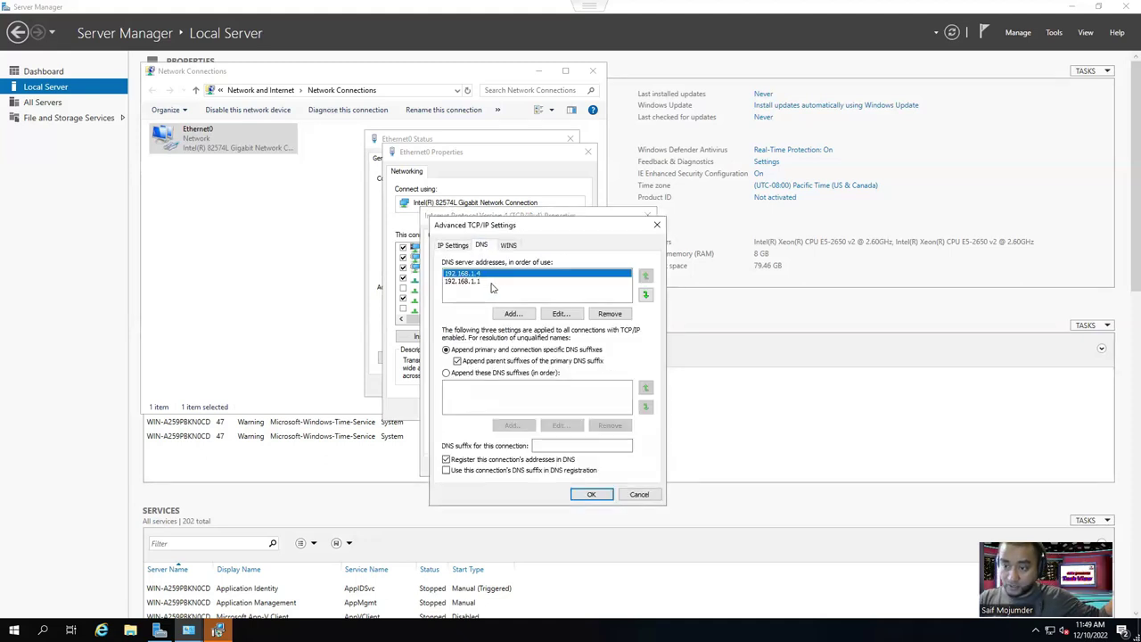
left_click(514, 316)
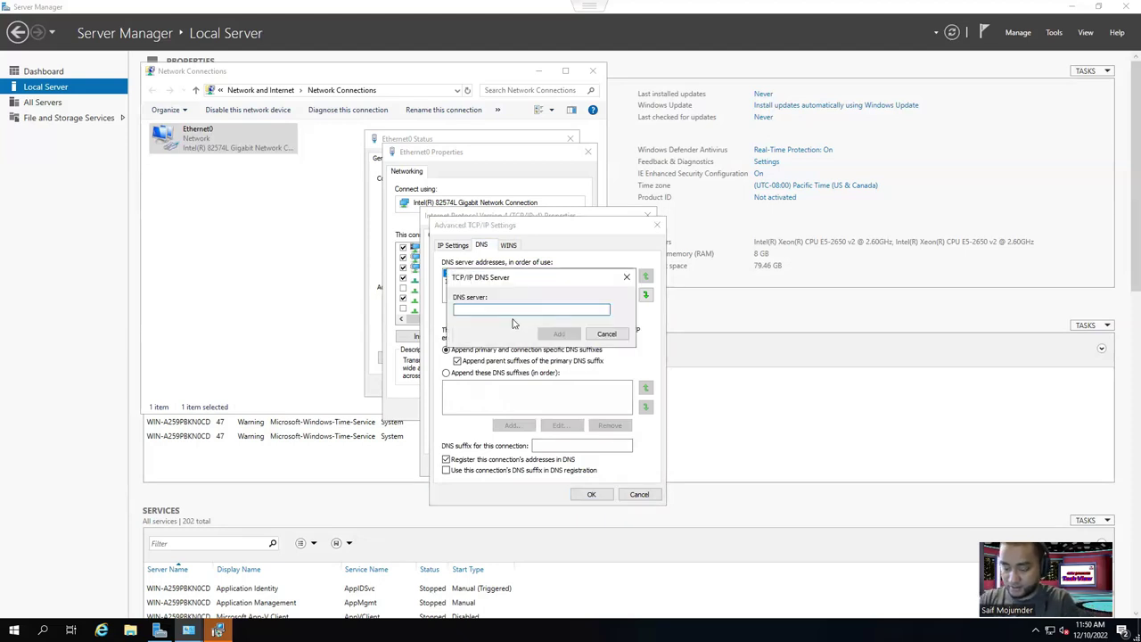
type("192.168.1.2")
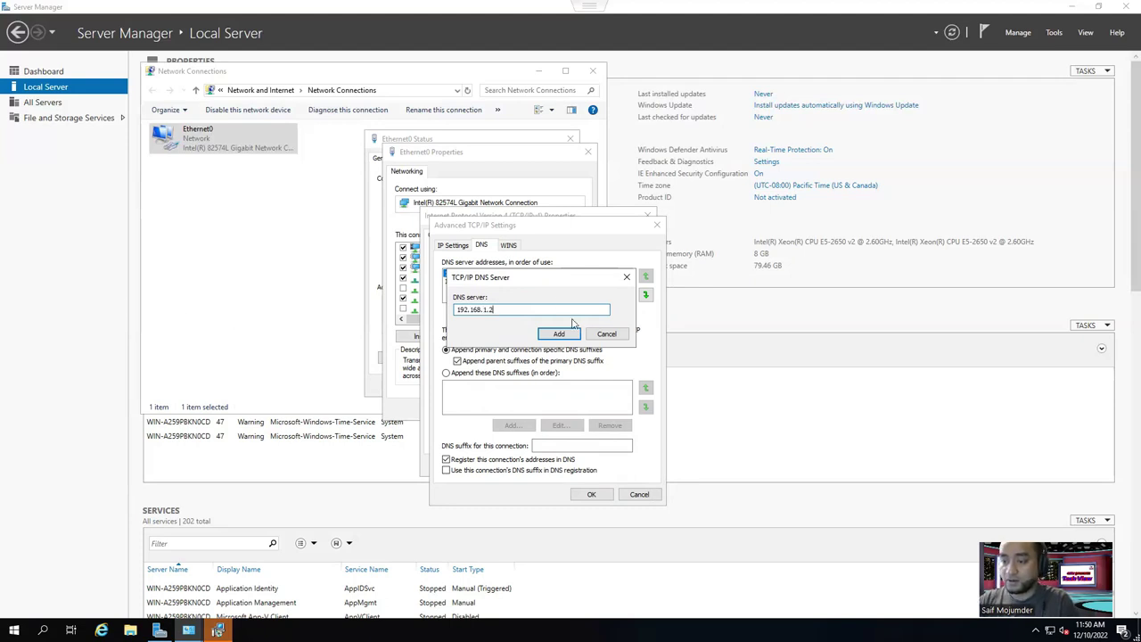
left_click(559, 335)
left_click(591, 494)
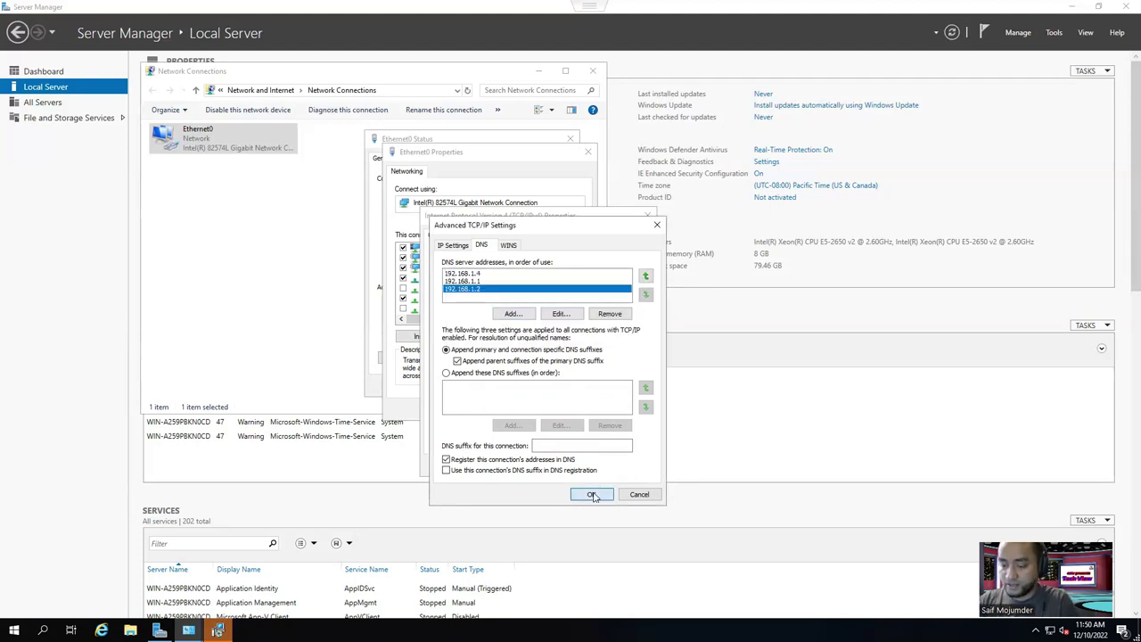
Save the IPv4 and Ethernet0 settings and close the Status and Network Connections windows.
left_click(581, 464)
left_click(521, 409)
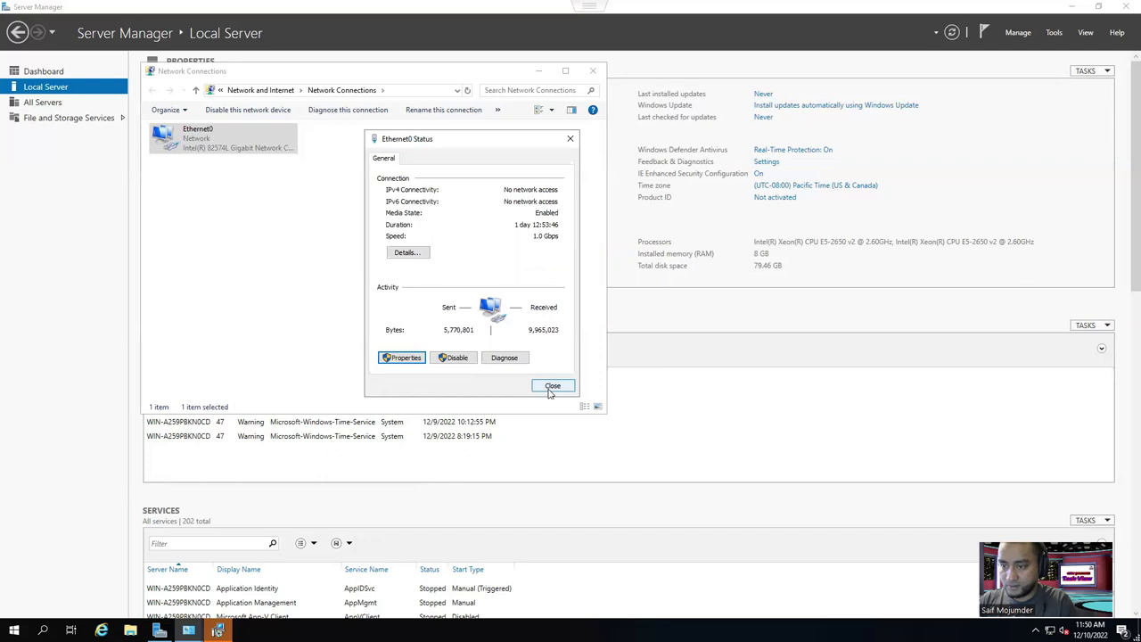
left_click(550, 389)
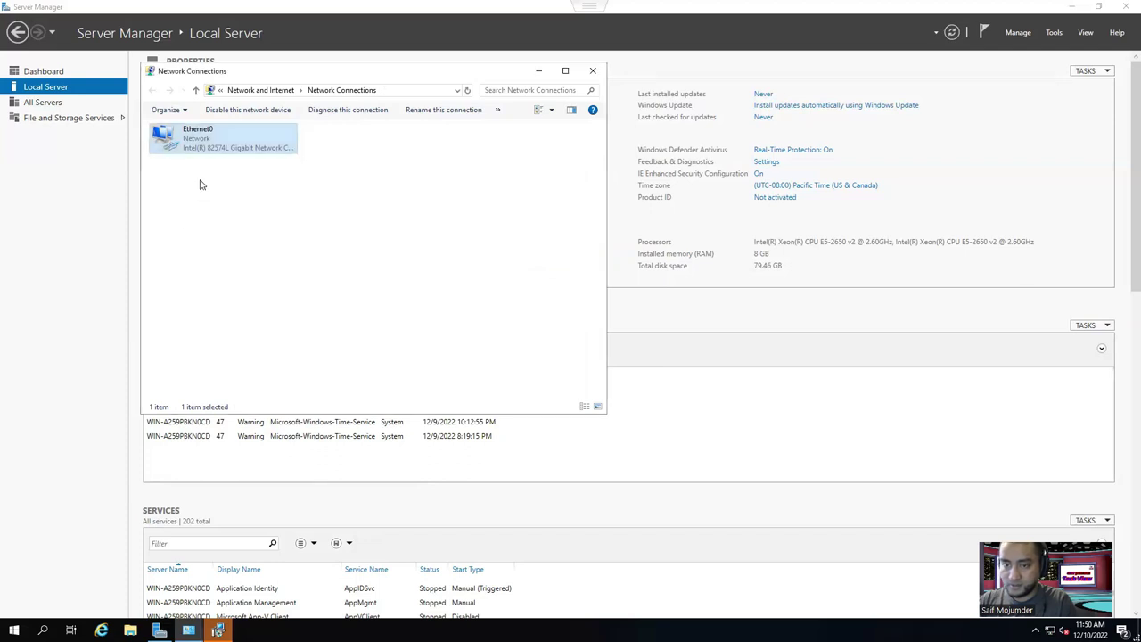
left_click(593, 73)
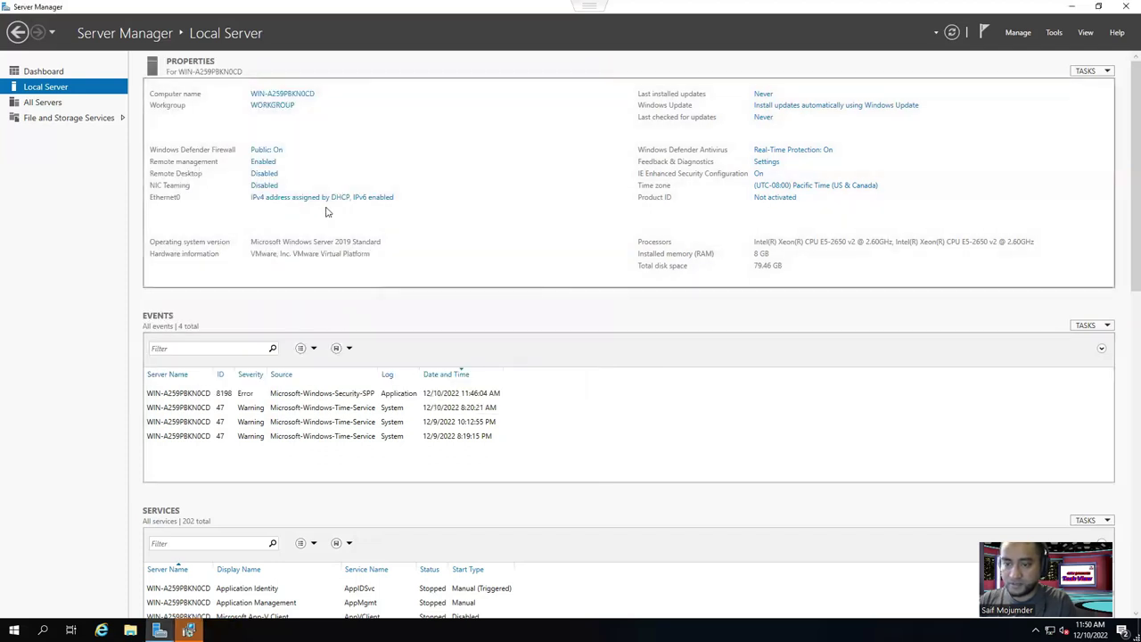
Refresh Local Server properties and turn off Windows Defender Firewall for the domain network.
left_click(951, 34)
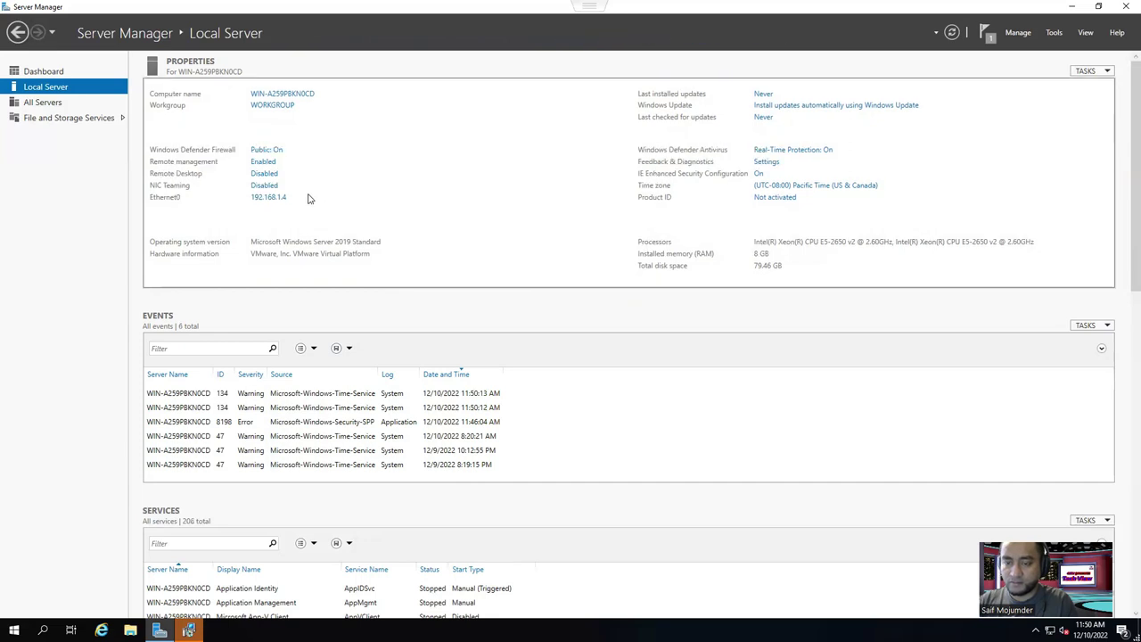
left_click(266, 154)
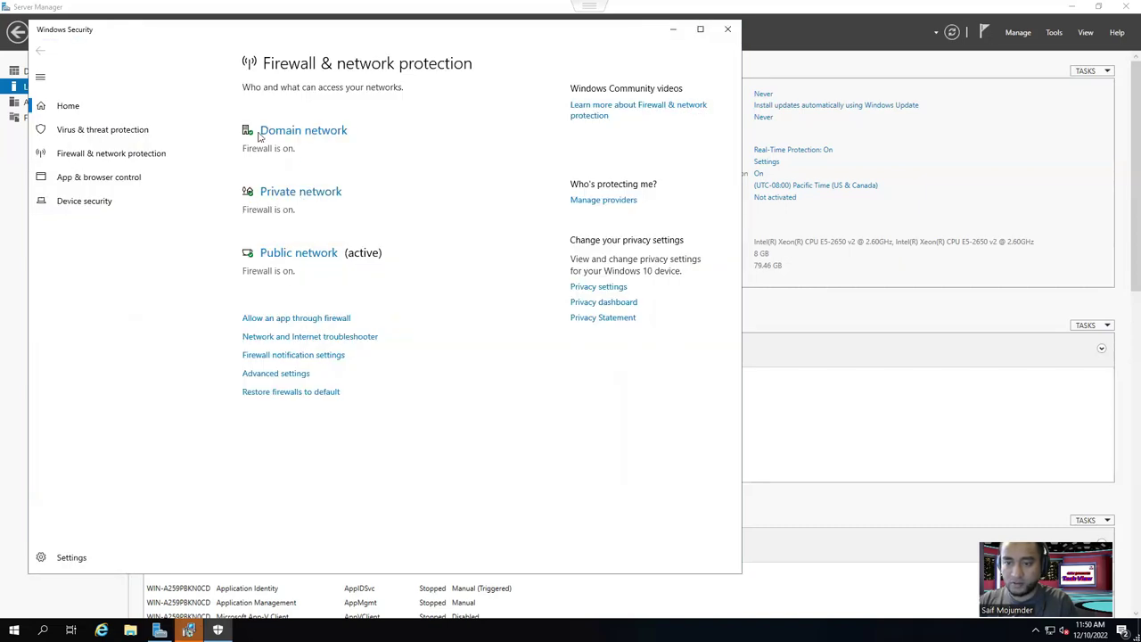
left_click(272, 132)
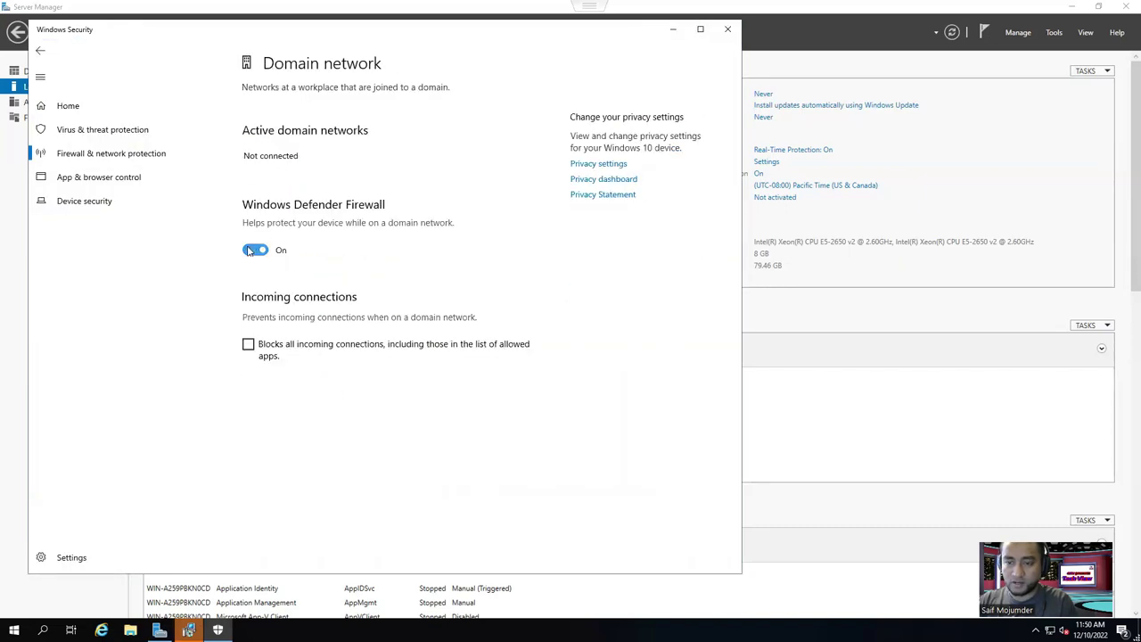
left_click(254, 251)
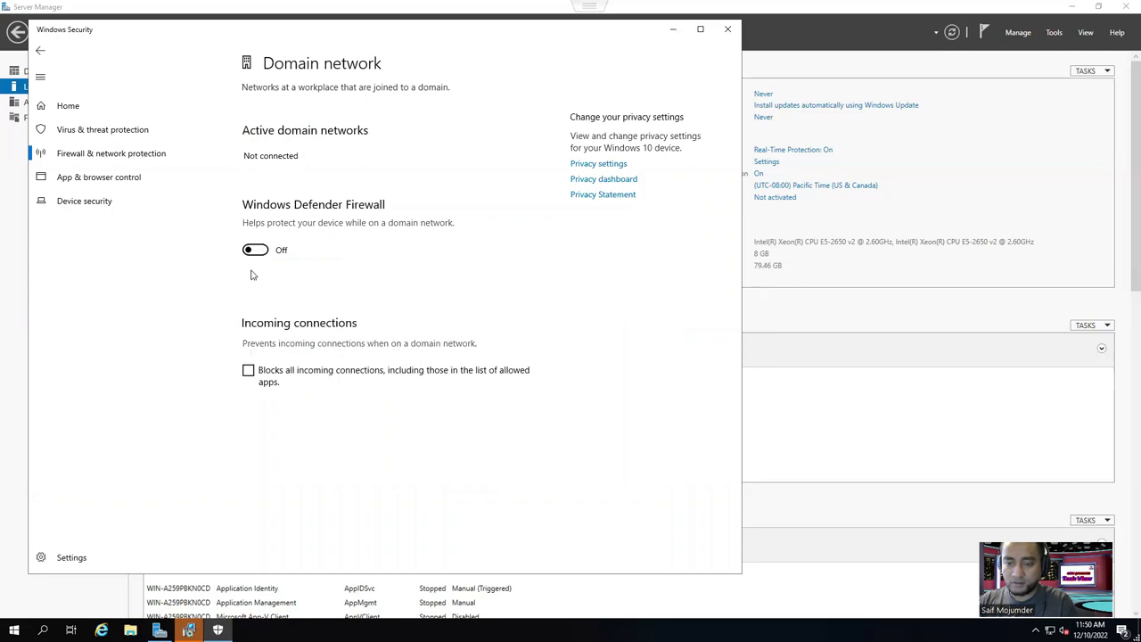
left_click(41, 52)
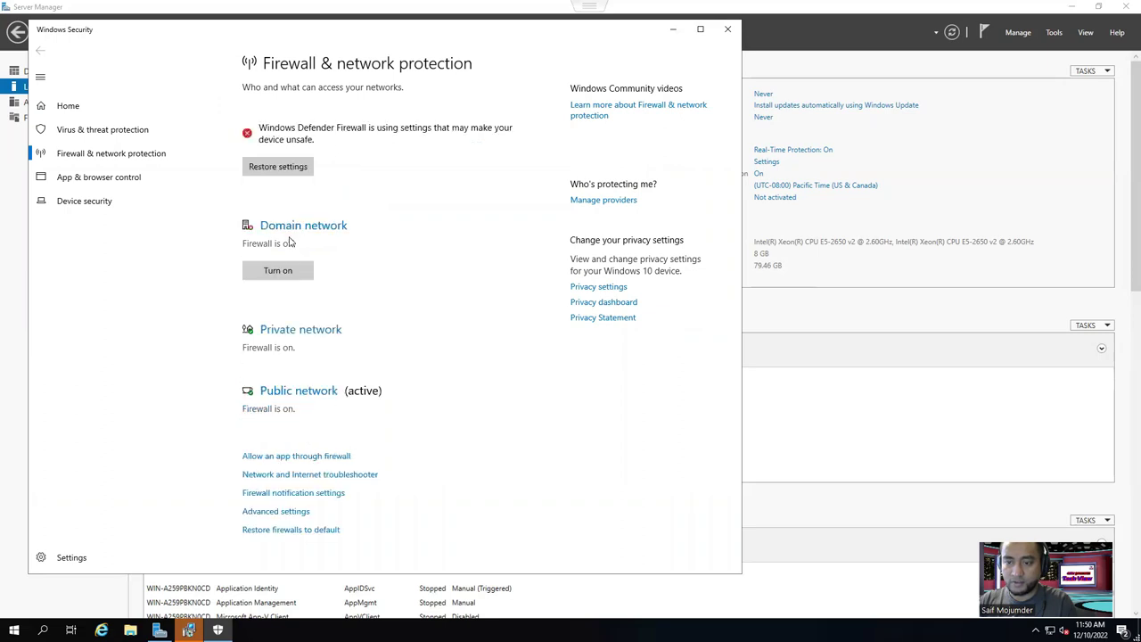
Turn off the firewall for the private and public networks and close Windows Security.
left_click(298, 330)
left_click(255, 262)
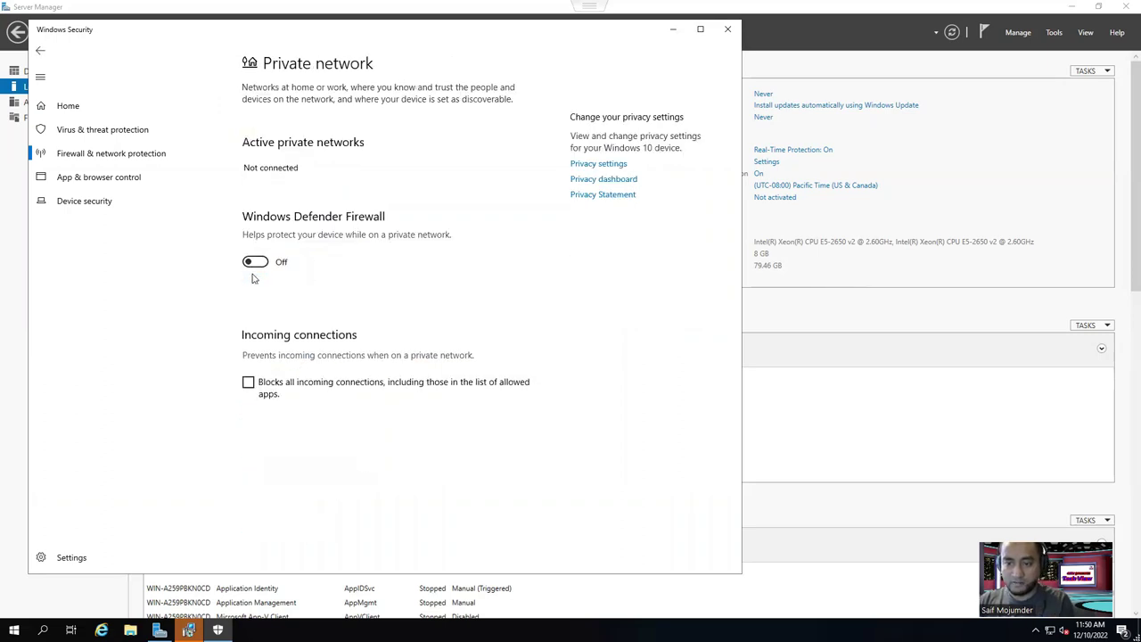
left_click(41, 51)
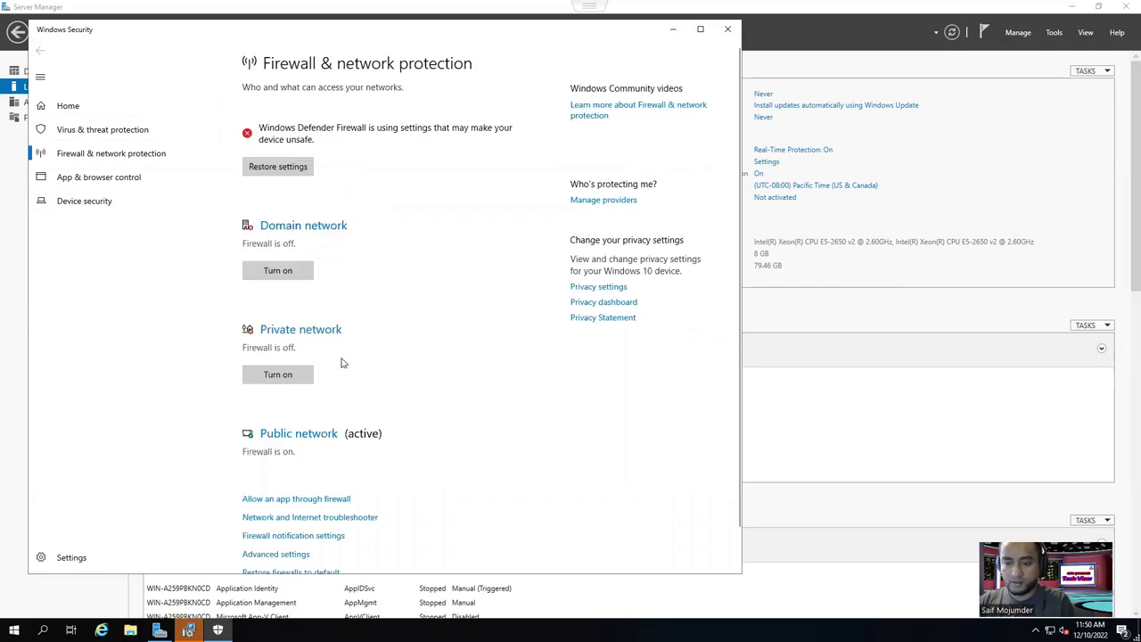
scroll(342, 362, "down", 1)
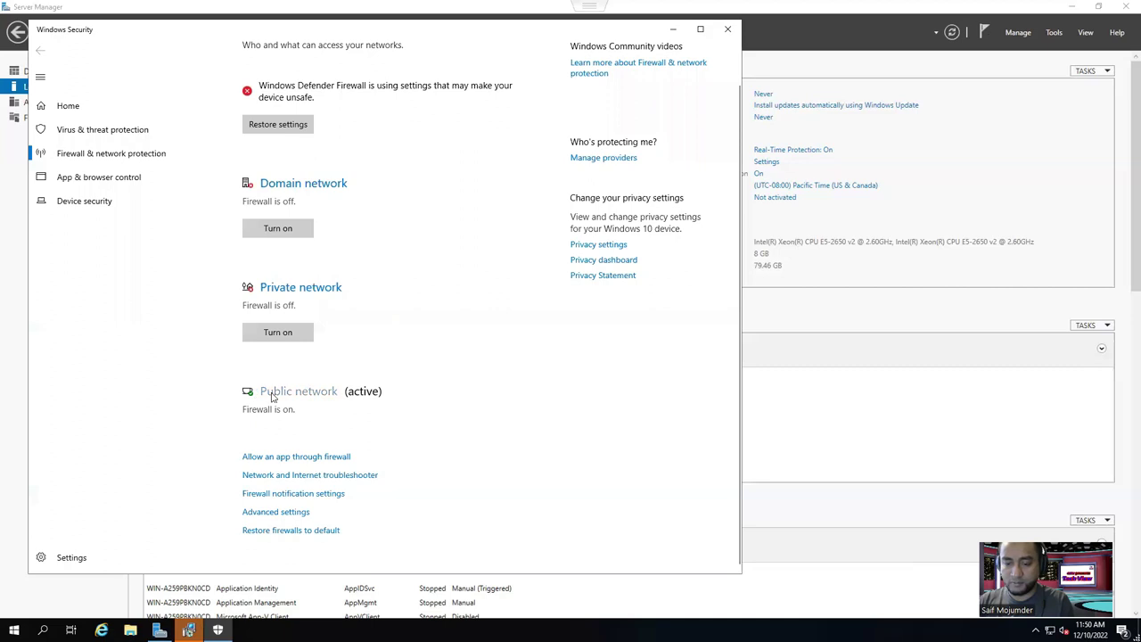
left_click(273, 395)
left_click(254, 261)
left_click(113, 156)
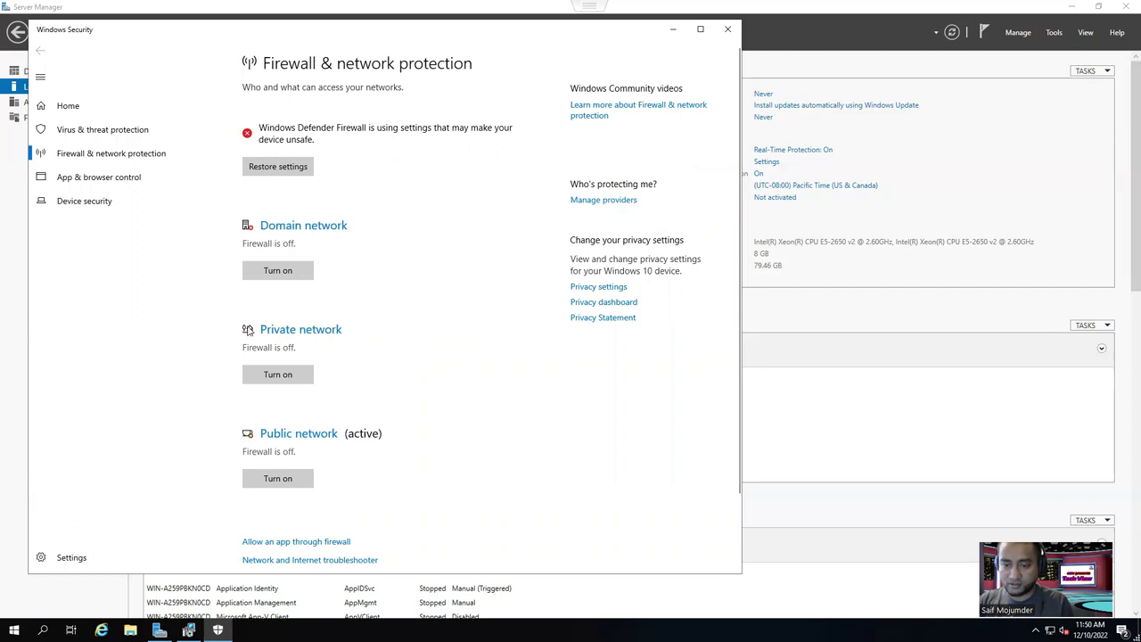
left_click(727, 28)
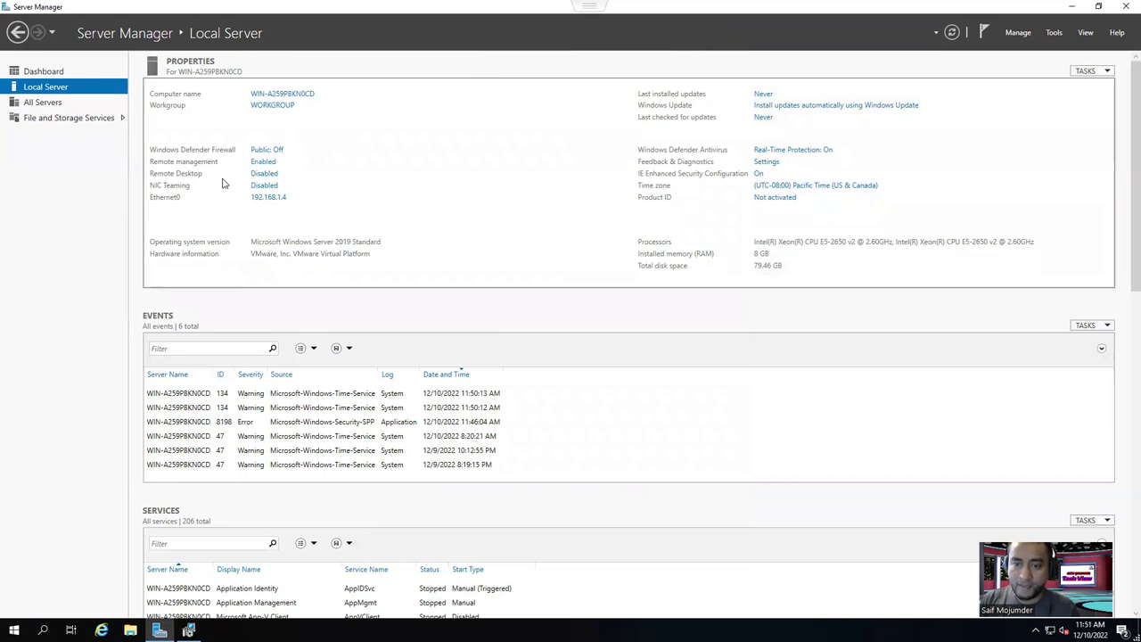
Allow Remote Desktop connections without Network Level Authentication and apply the System Properties change.
left_click(257, 173)
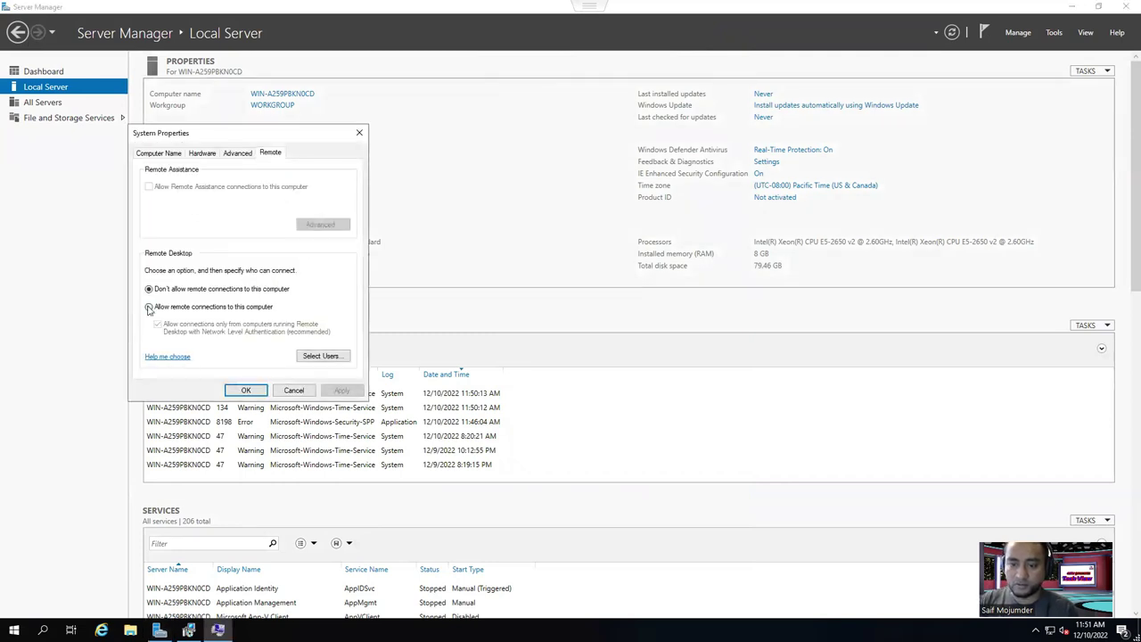
left_click(149, 306)
left_click(252, 264)
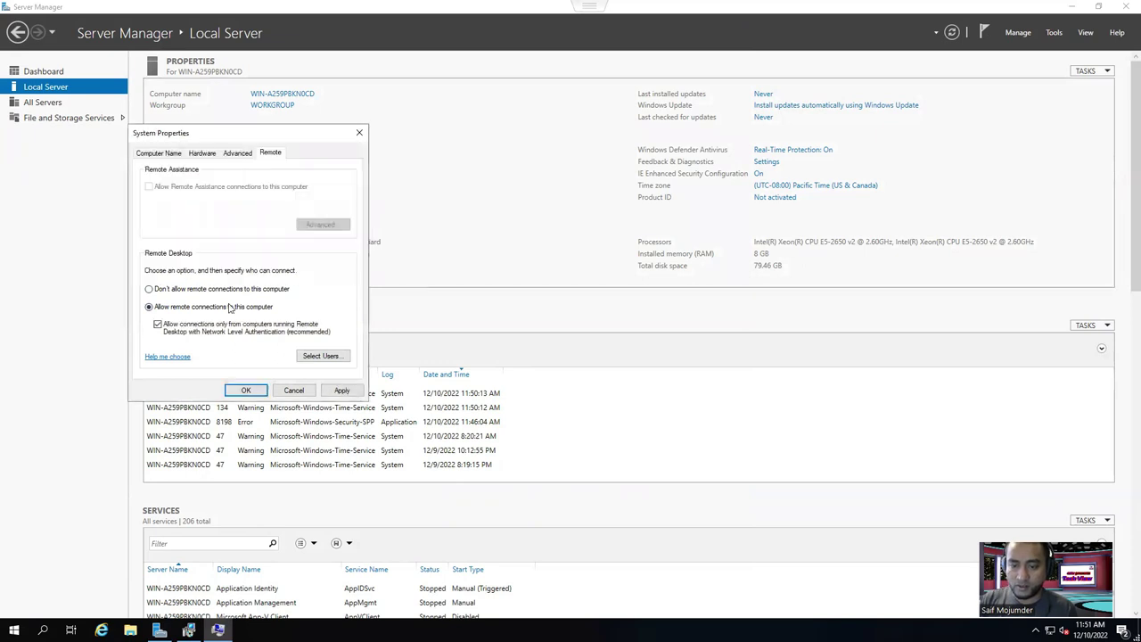
left_click(157, 325)
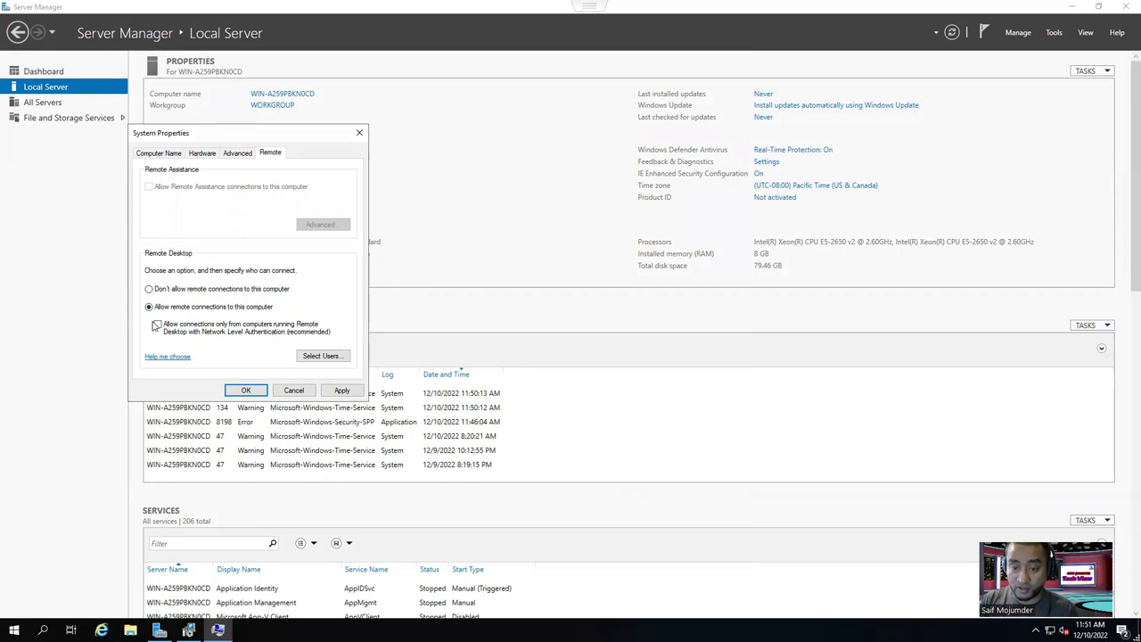
left_click(158, 327)
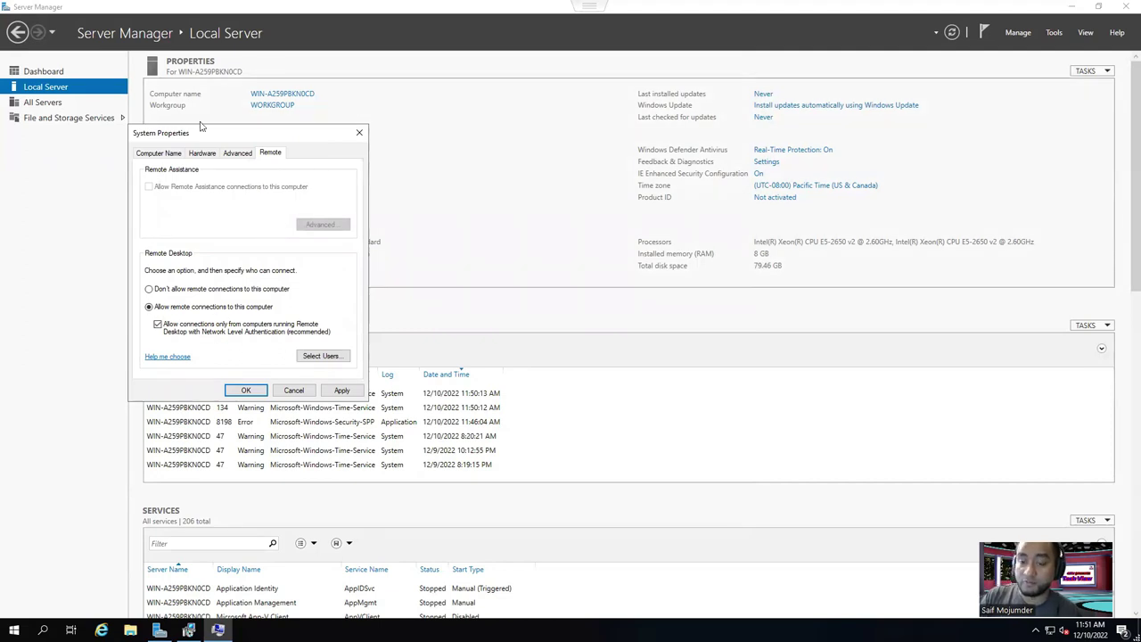
left_click(157, 326)
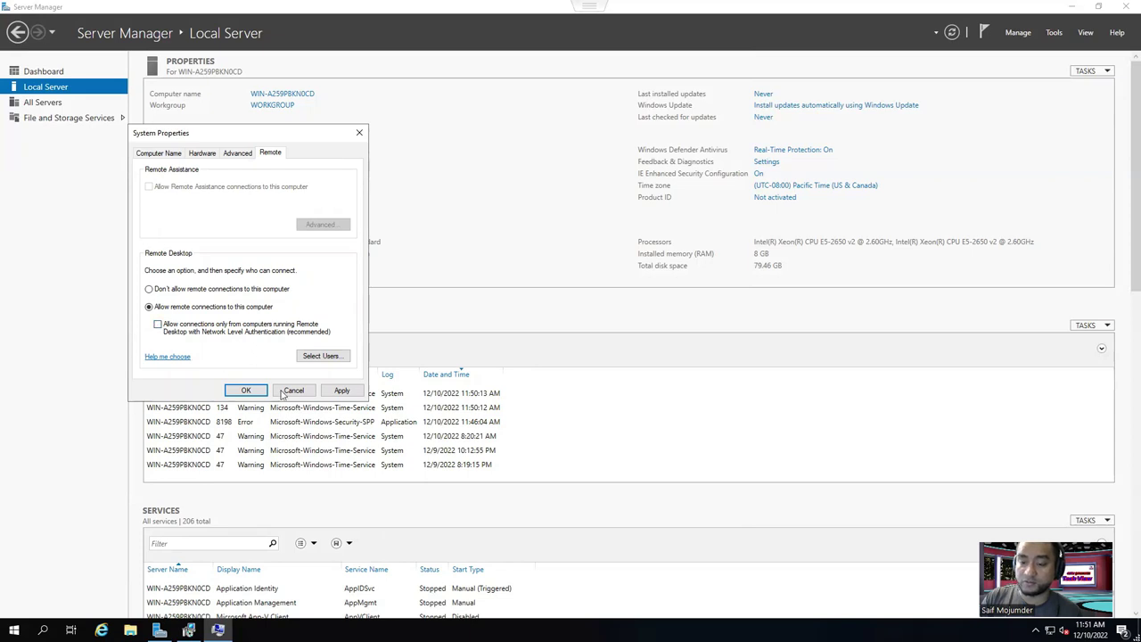
left_click(341, 391)
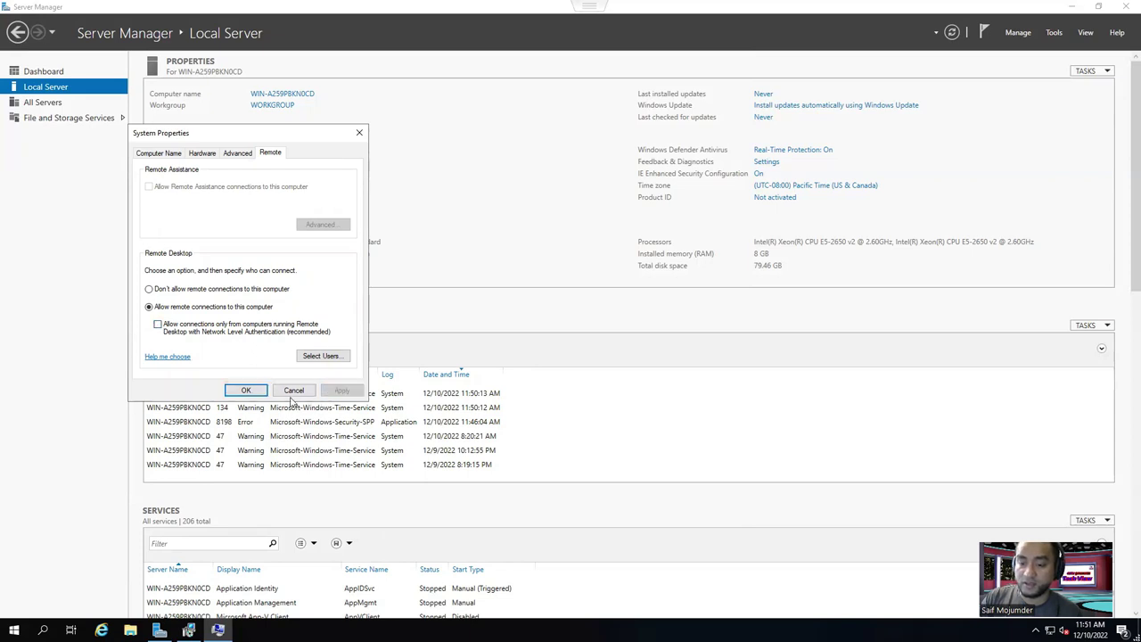
left_click(247, 392)
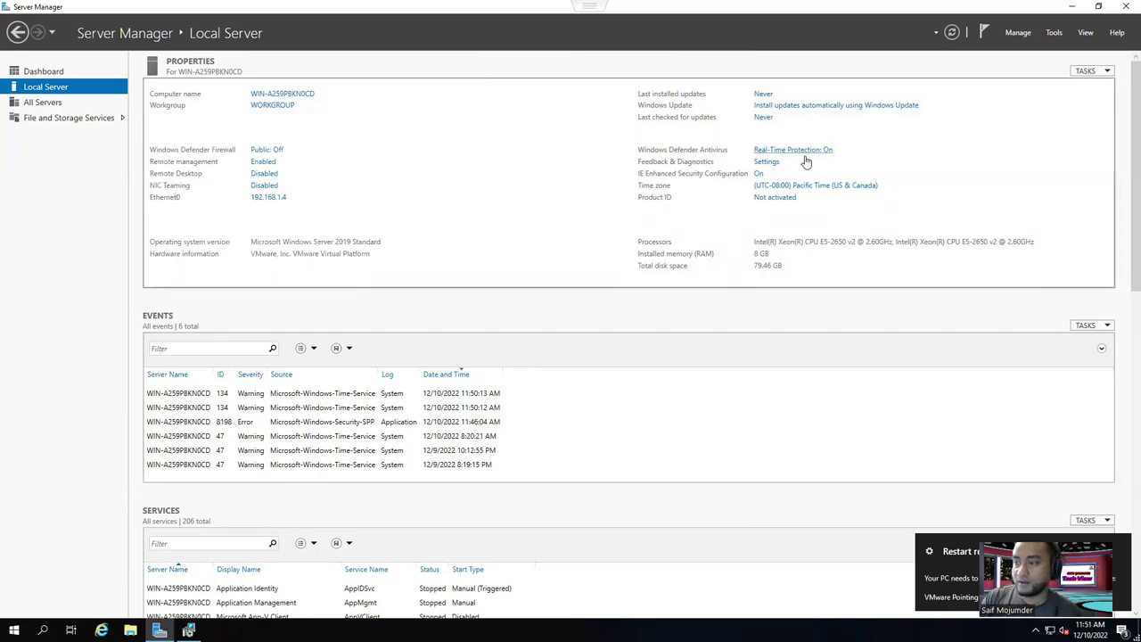
Change the time zone to (UTC-05:00) Eastern Time (US & Canada) and close Date and Time.
left_click(800, 189)
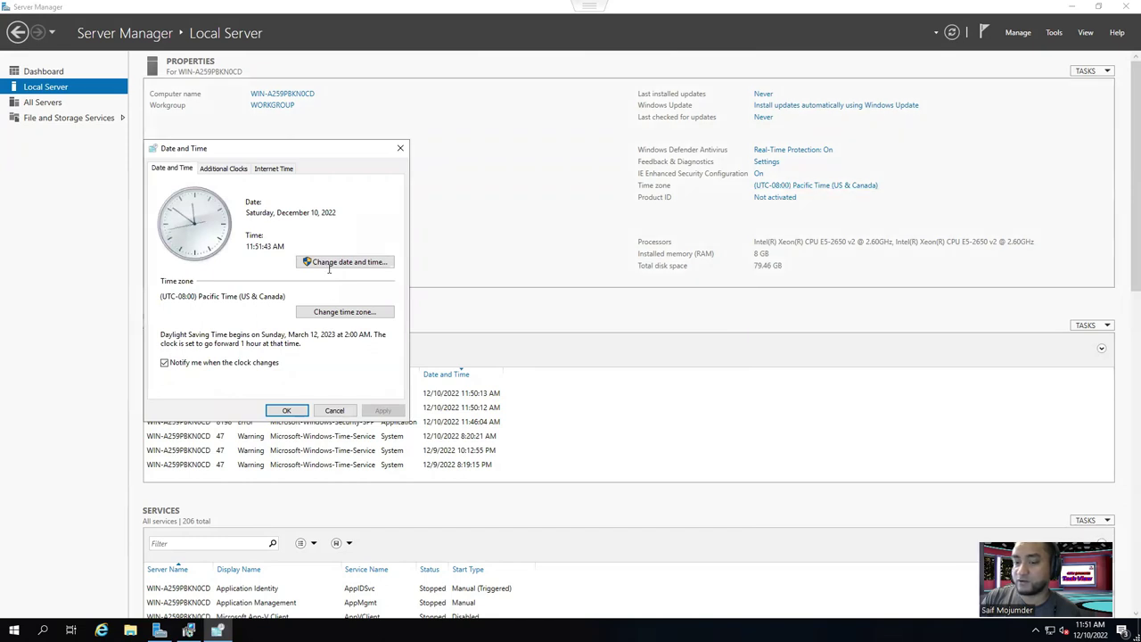
left_click(331, 314)
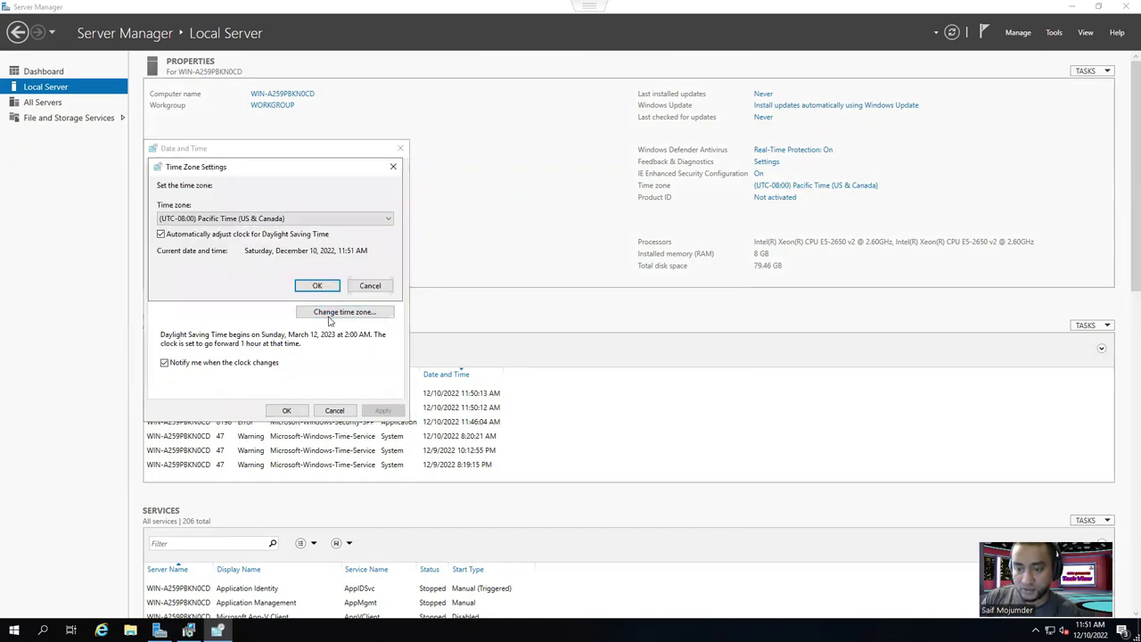
left_click(212, 221)
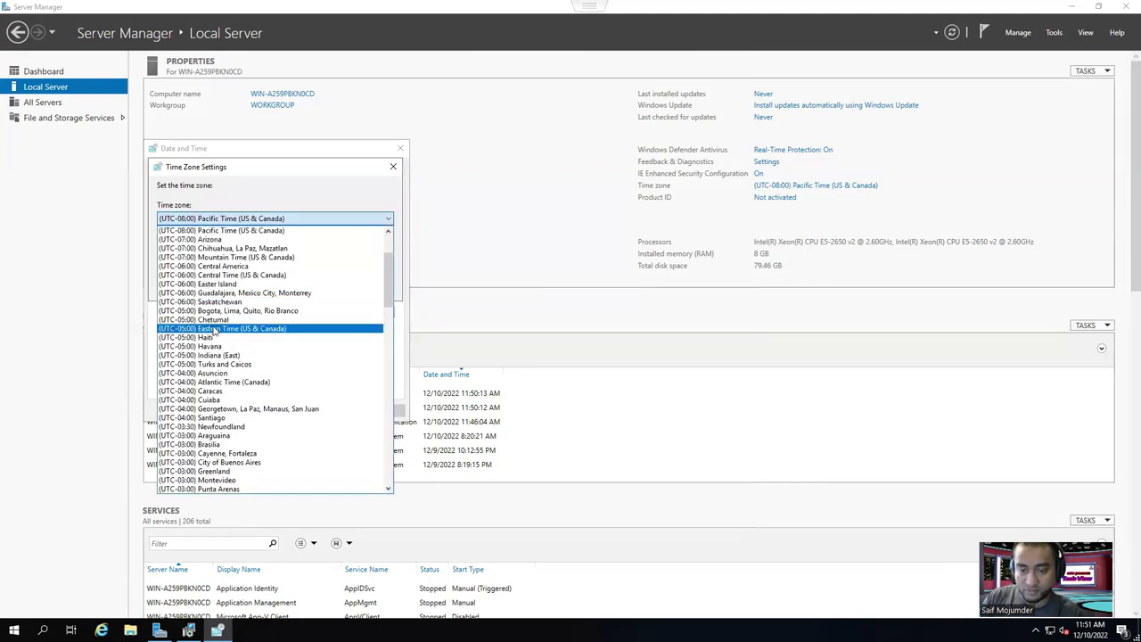
left_click(234, 330)
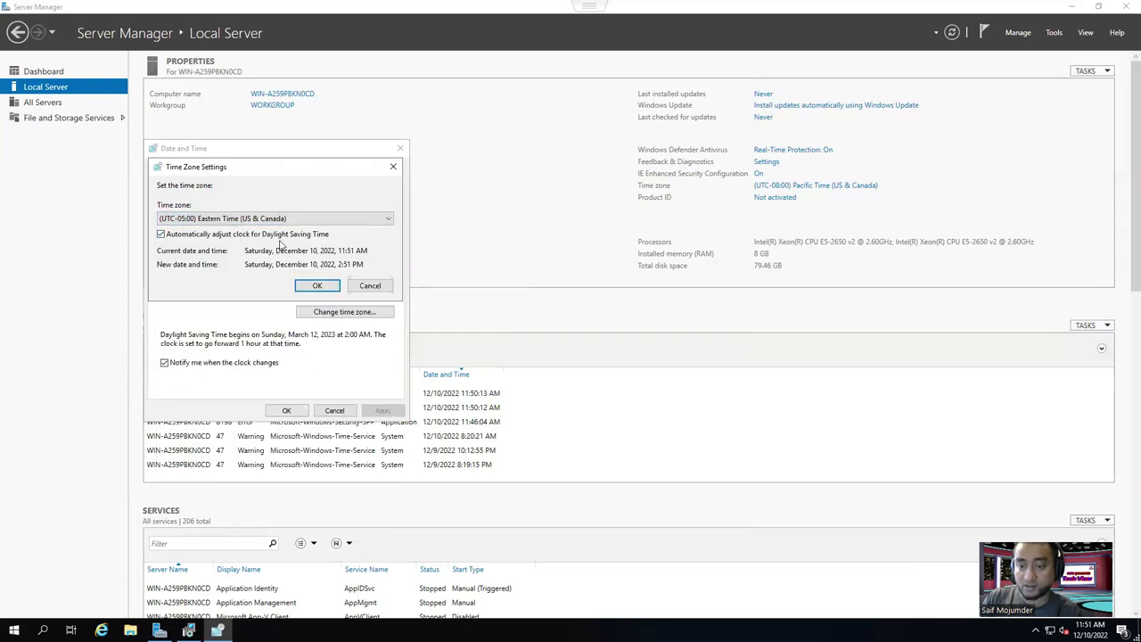
left_click(317, 285)
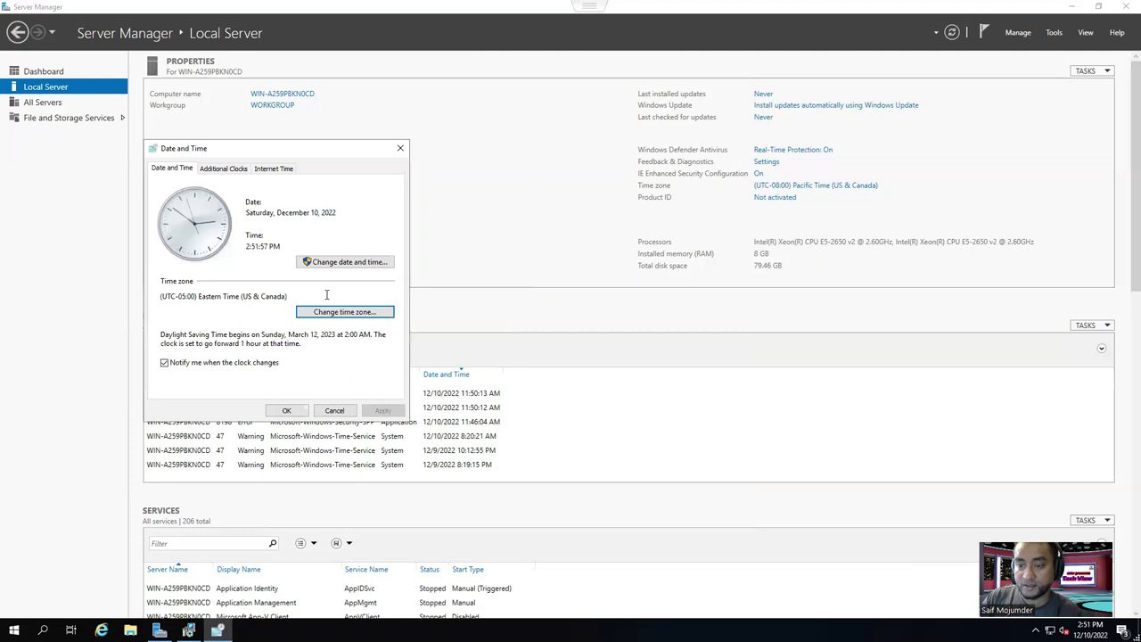
left_click(286, 410)
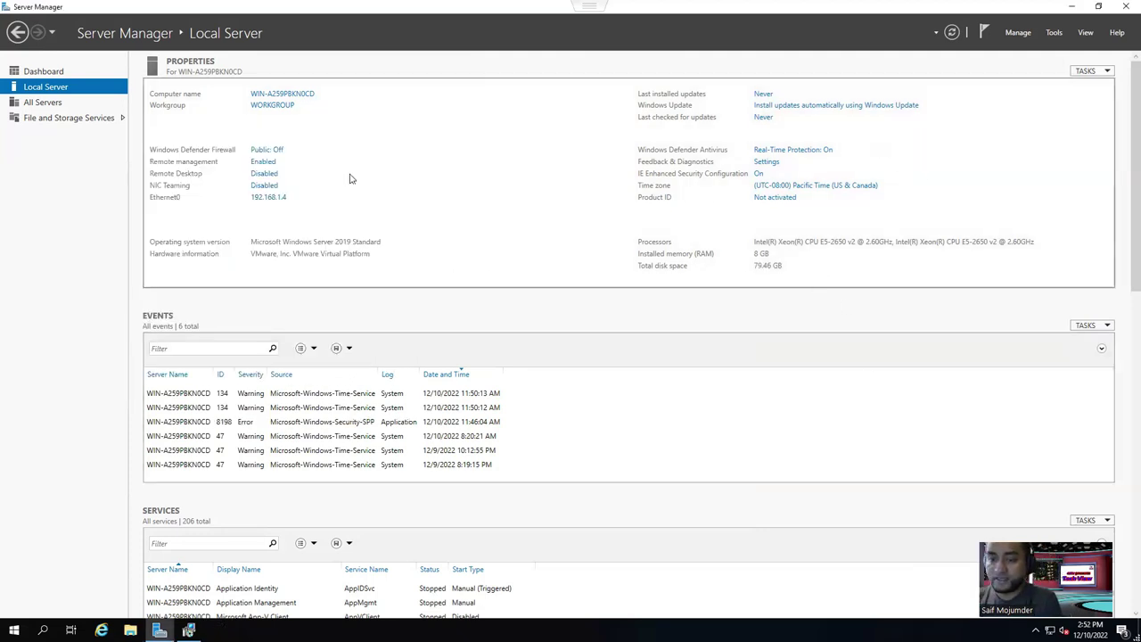
Open System Properties for WIN-A259PBKN0CD, reach the Computer Name/Domain Changes dialog, and exit full screen.
left_click(293, 95)
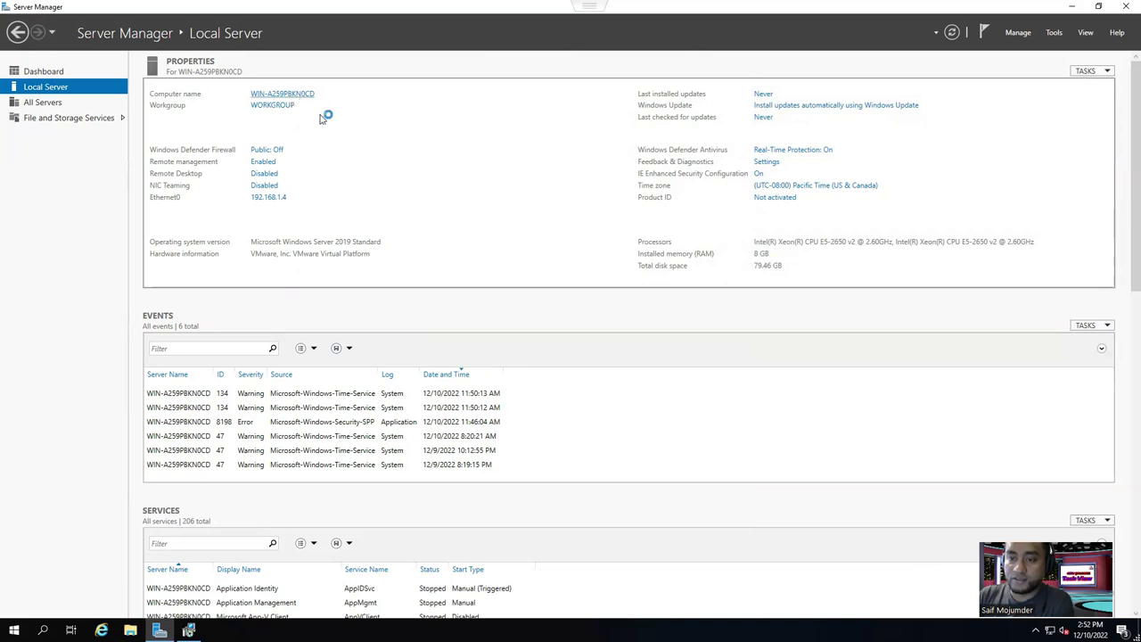
left_click_drag(197, 41, 562, 153)
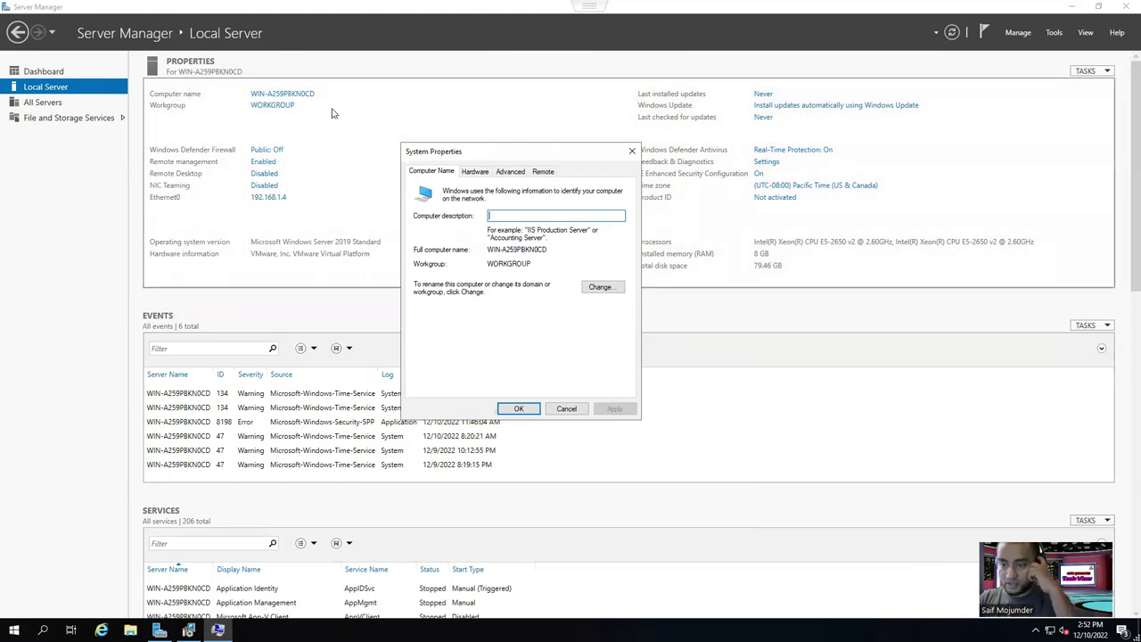
left_click(632, 152)
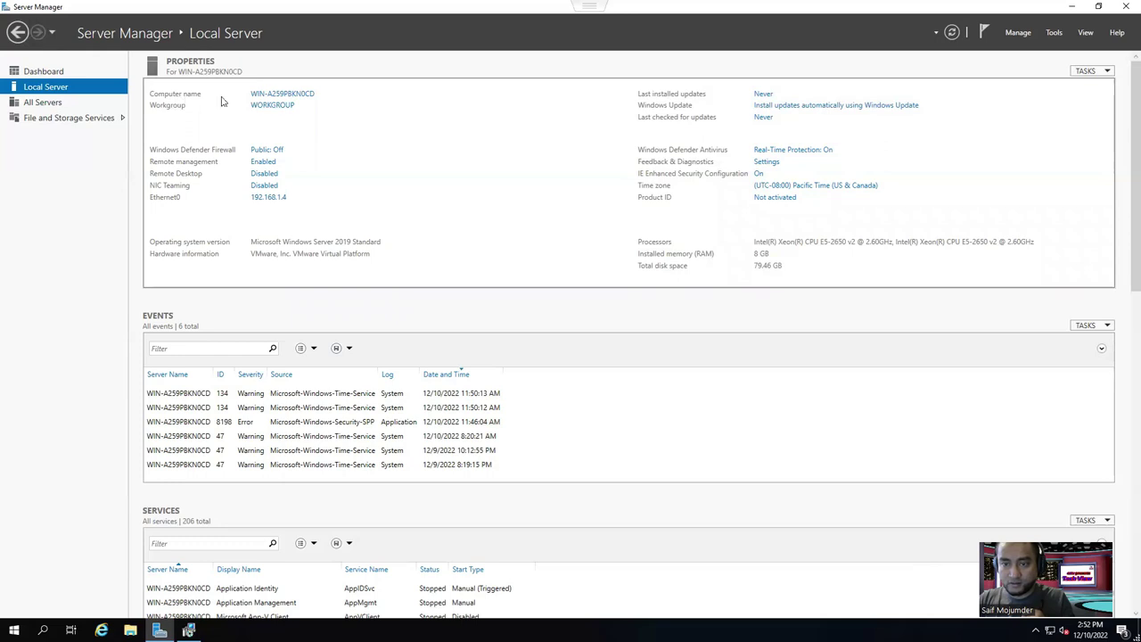
left_click(277, 93)
left_click_drag(247, 70, 535, 174)
left_click(554, 311)
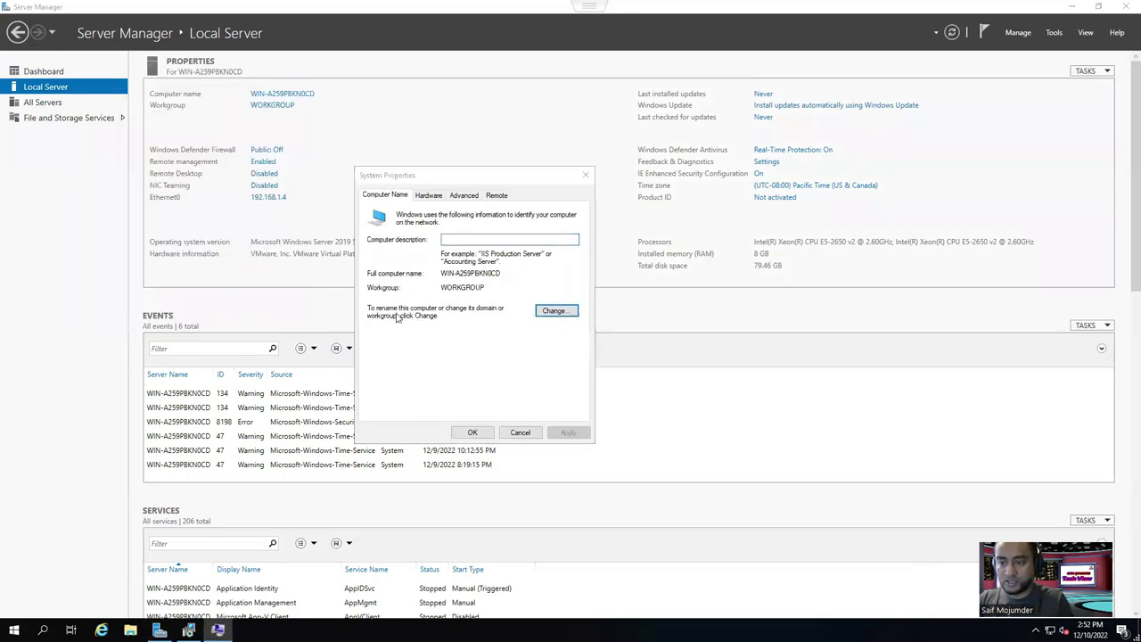
mouse_move(662, 6)
left_click(570, 41)
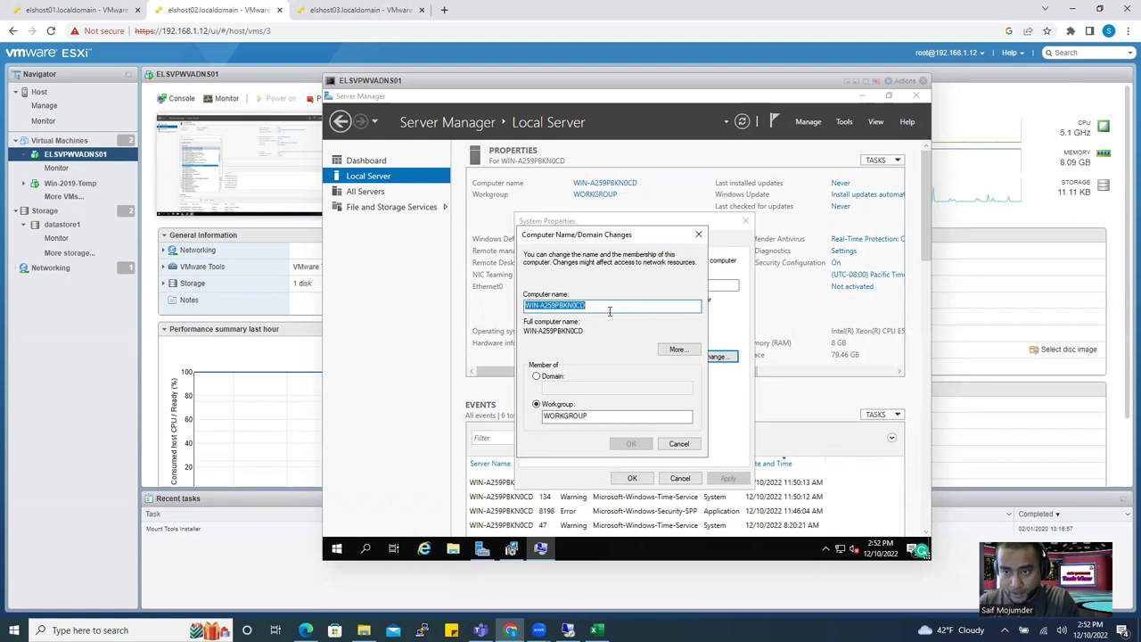
Rename the computer to WLSVPWVADNS01 and restart the VM now to apply it.
type("WLSVPWVADNS01")
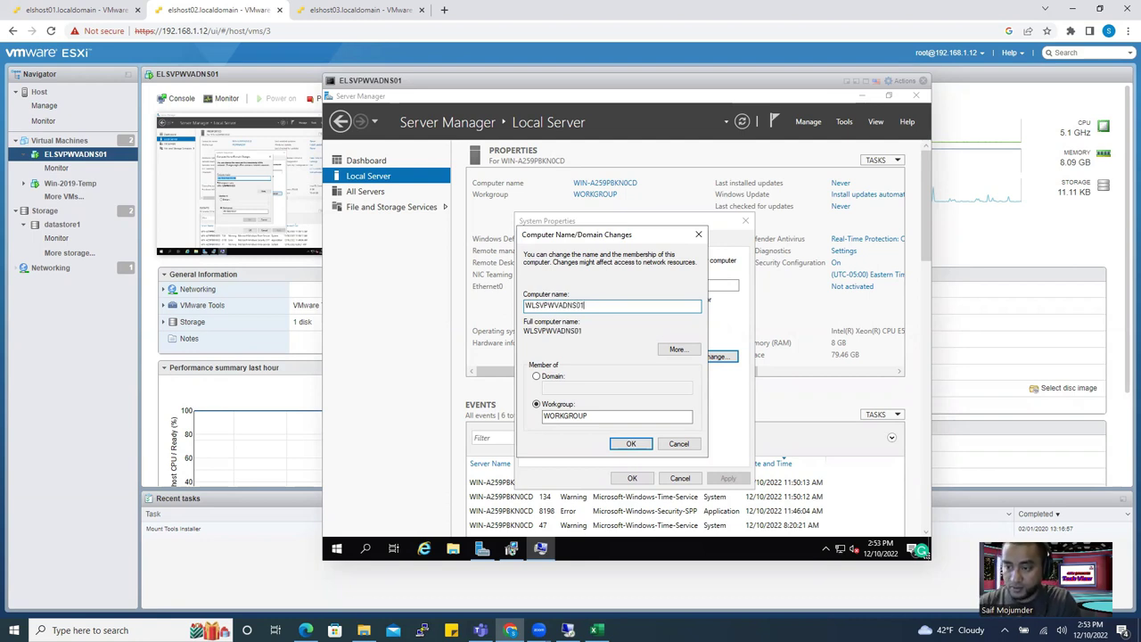
left_click(631, 444)
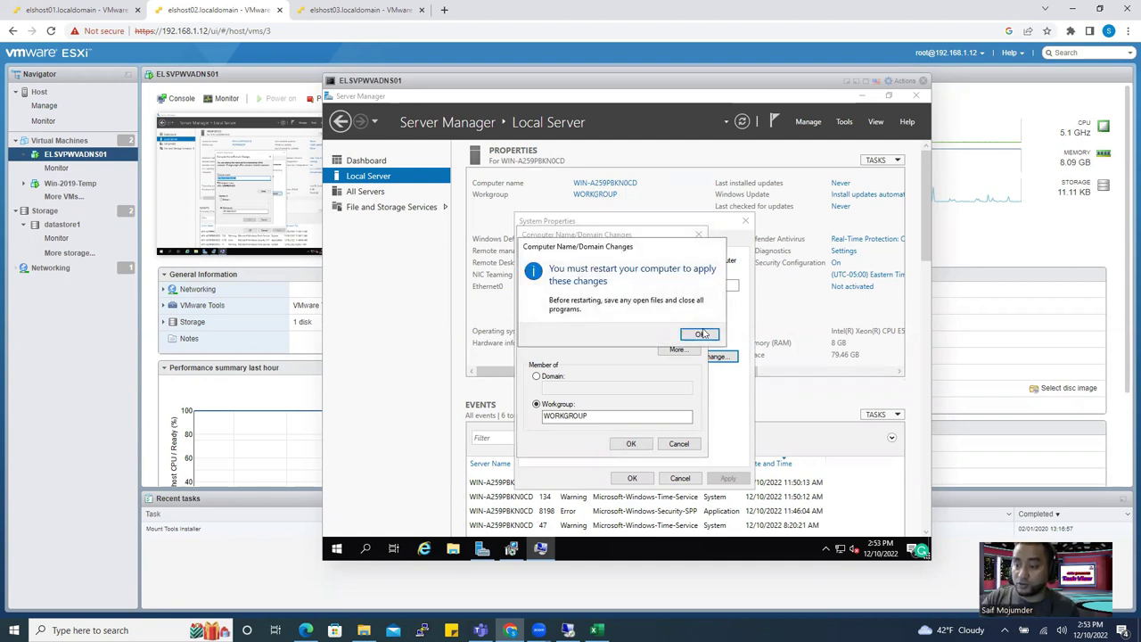
key("Return")
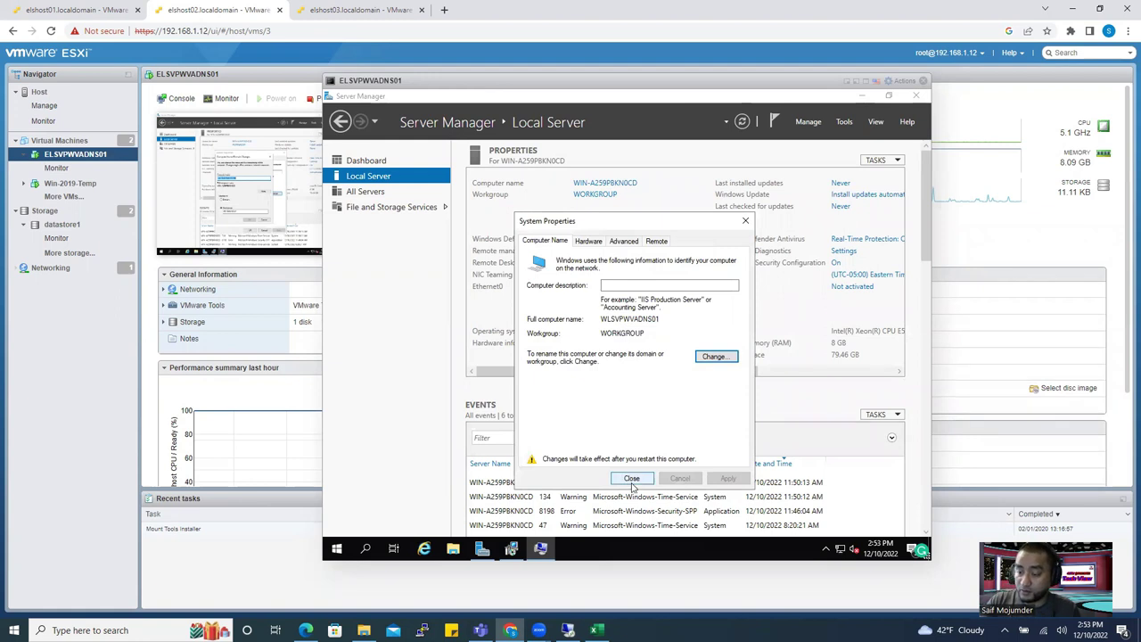
left_click(632, 480)
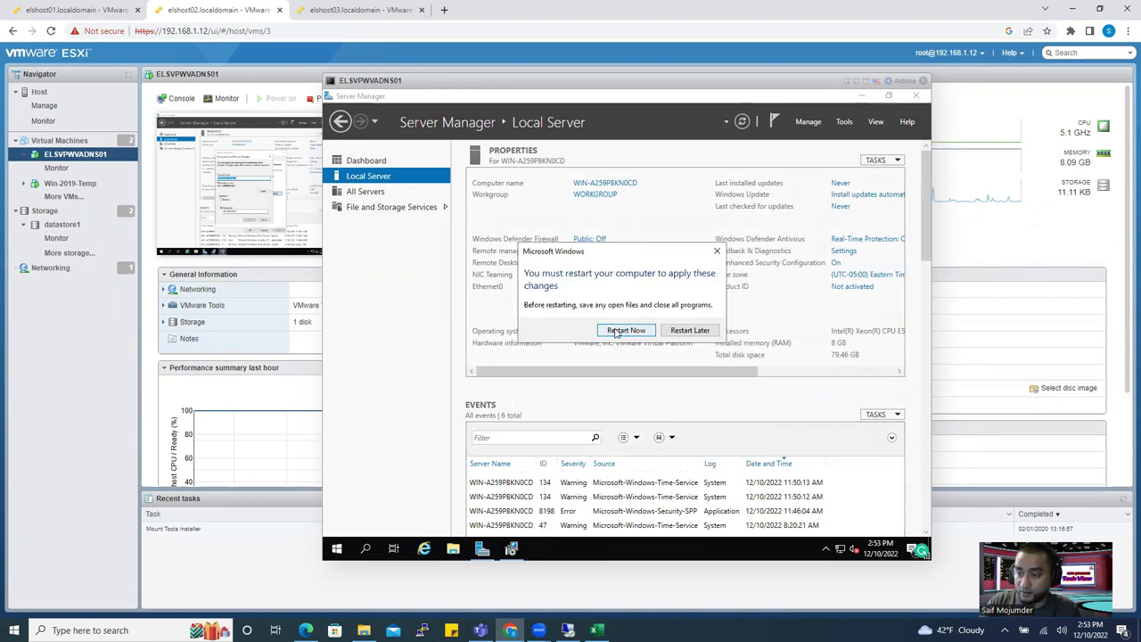
left_click(615, 331)
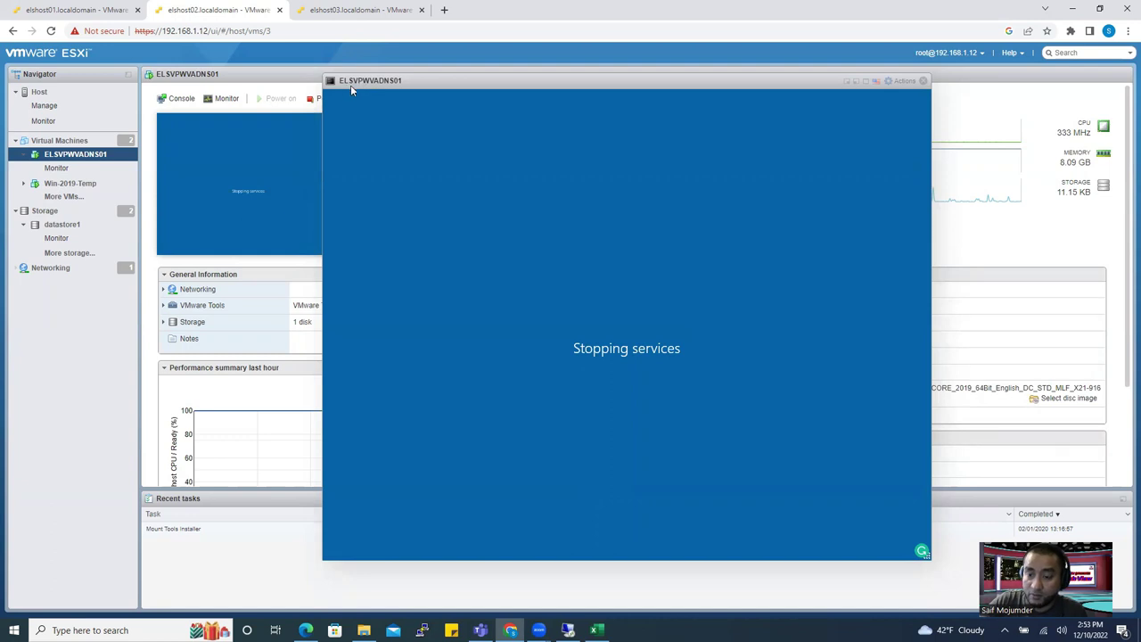
Close the restarting VM's console and switch to the ADDC01 Remote Desktop session.
left_click(922, 81)
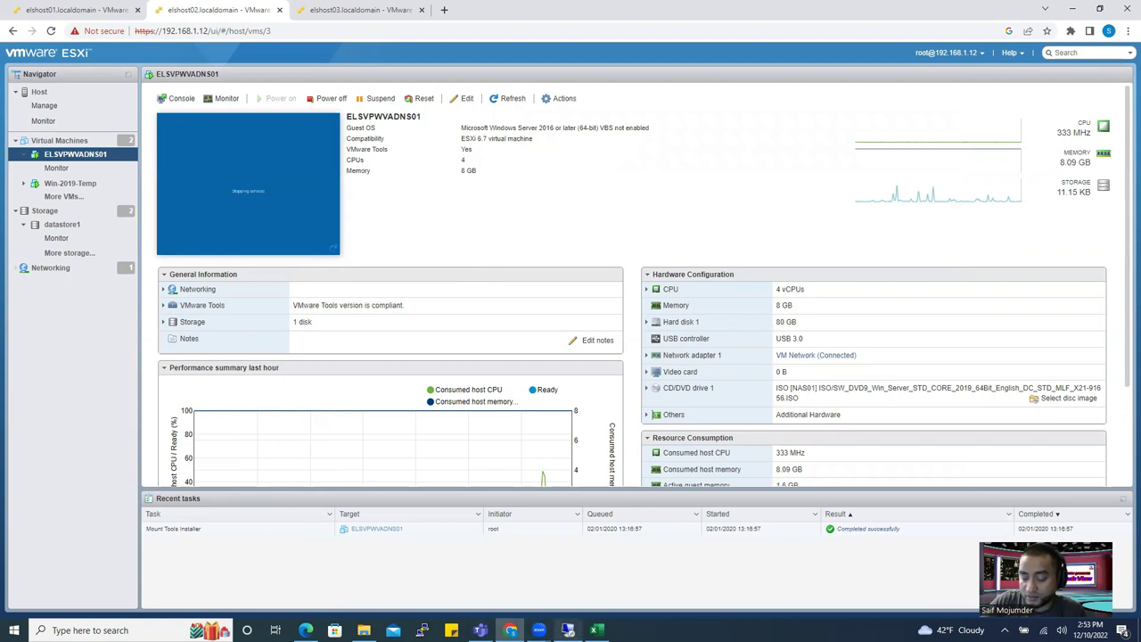
left_click(568, 630)
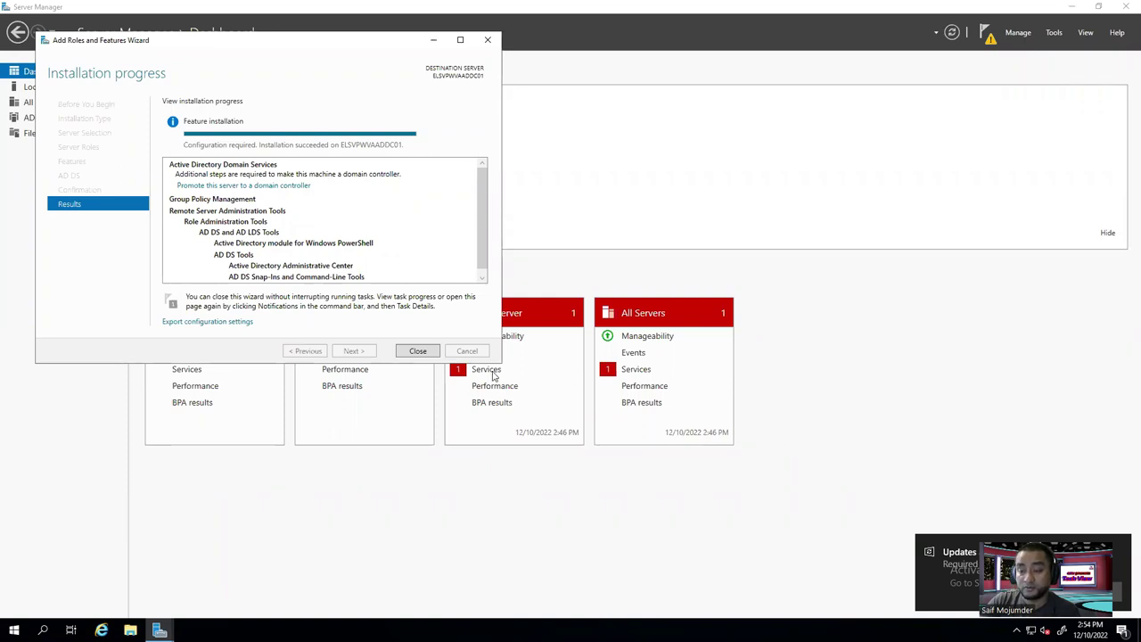
Close the Add Roles wizard, minimize the remote session, and view Lab design.pdf in Edge.
left_click(417, 352)
mouse_move(617, 5)
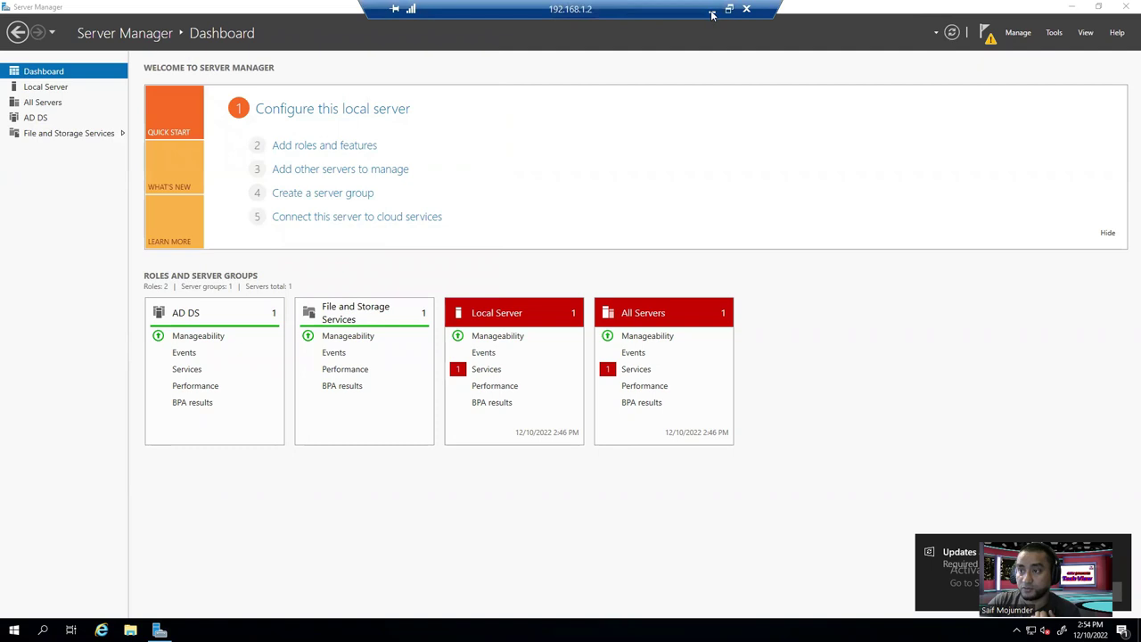
left_click(712, 11)
left_click(306, 630)
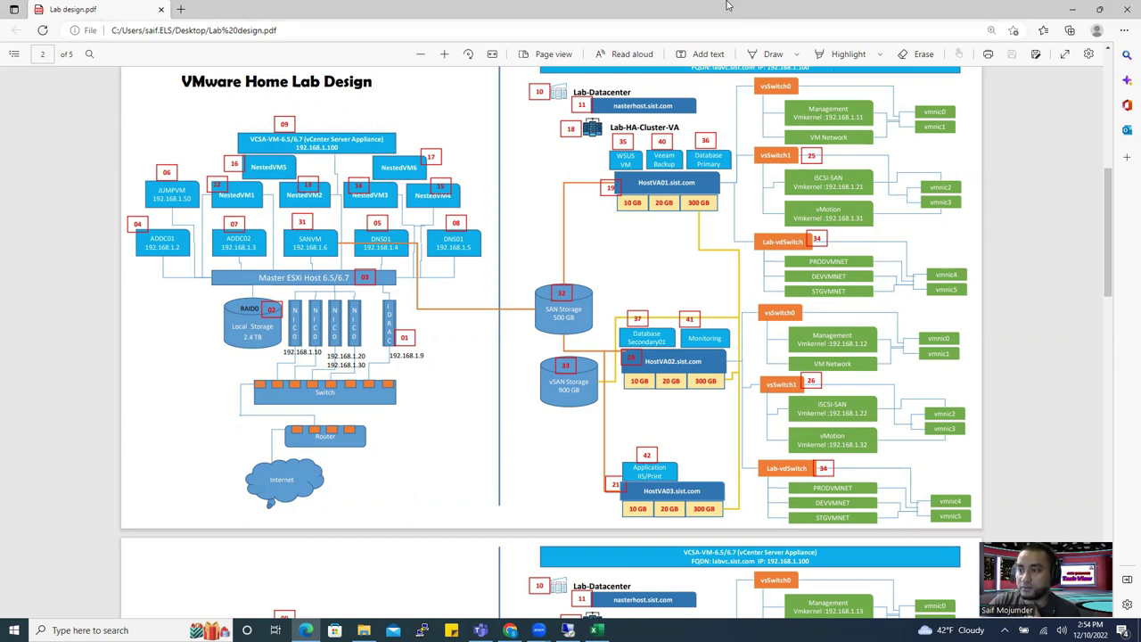
mouse_move(597, 630)
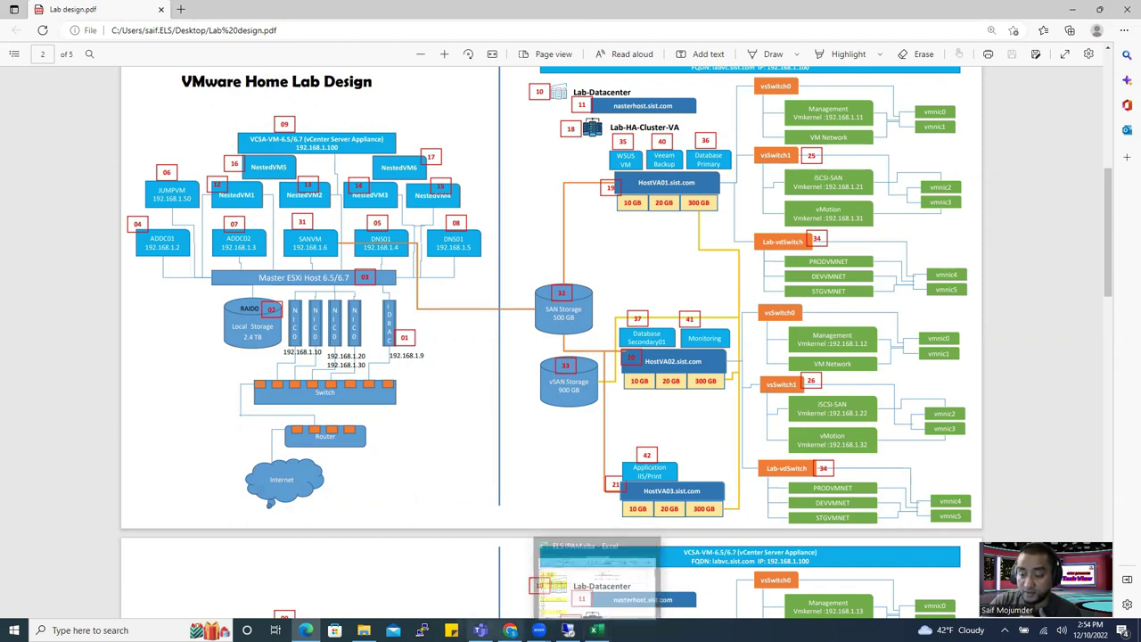
Check the restarted DNS VM's ESXi summary page, then return to the 192.168.1.2 remote Server Manager session.
left_click(508, 579)
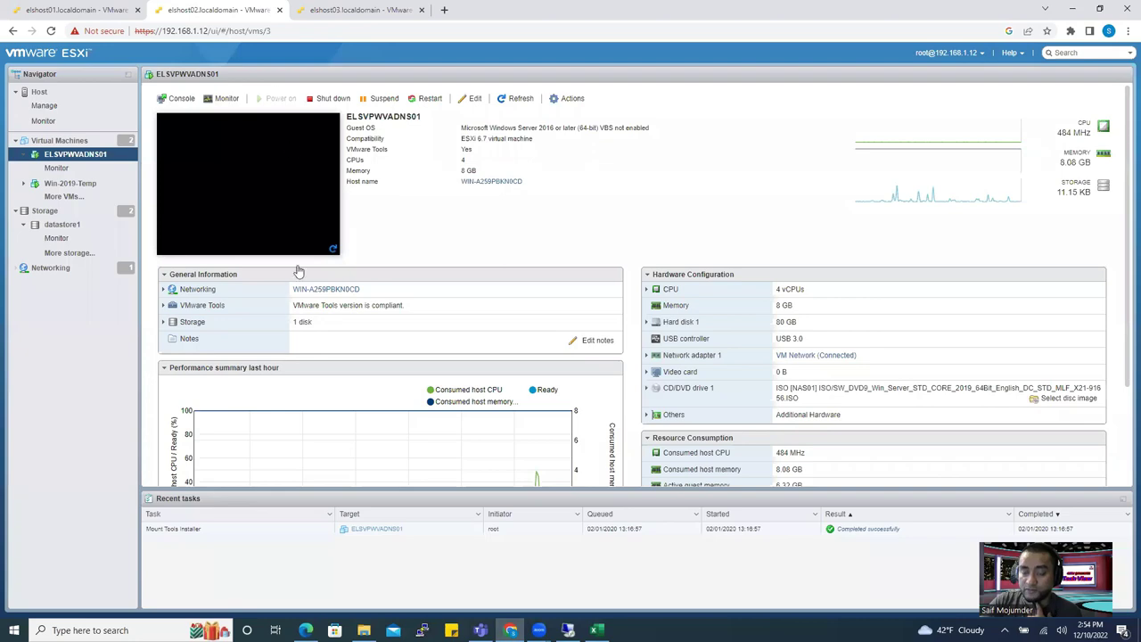
left_click(568, 630)
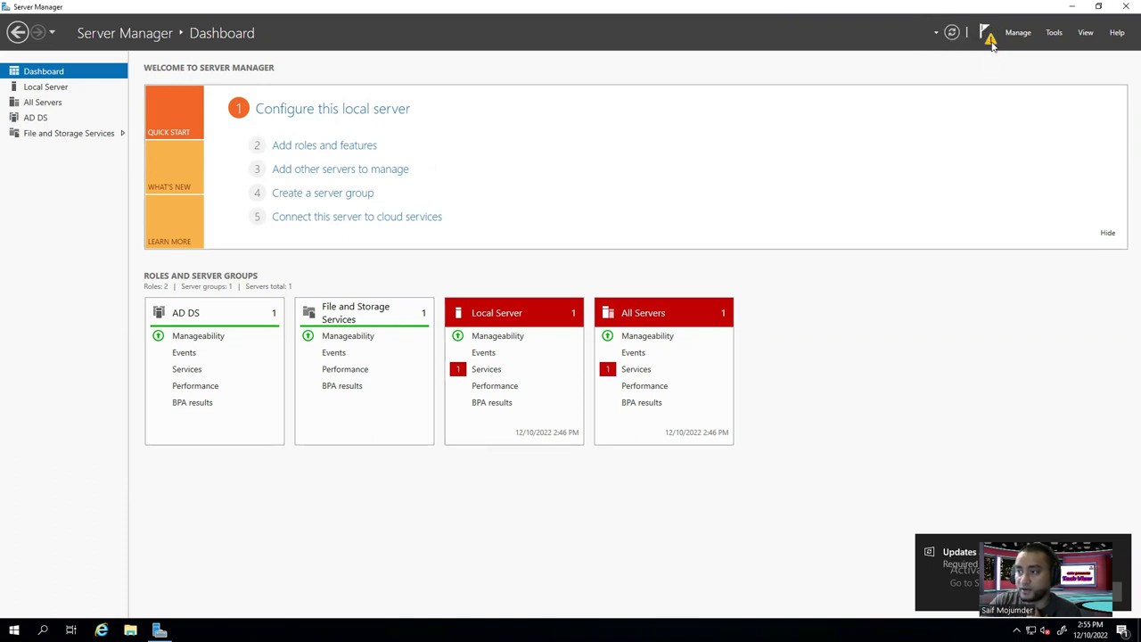
Launch the AD DS wizard to promote ELSVPWVAADDC01 from the notifications flag, with Server Manager minimized behind it.
left_click(988, 39)
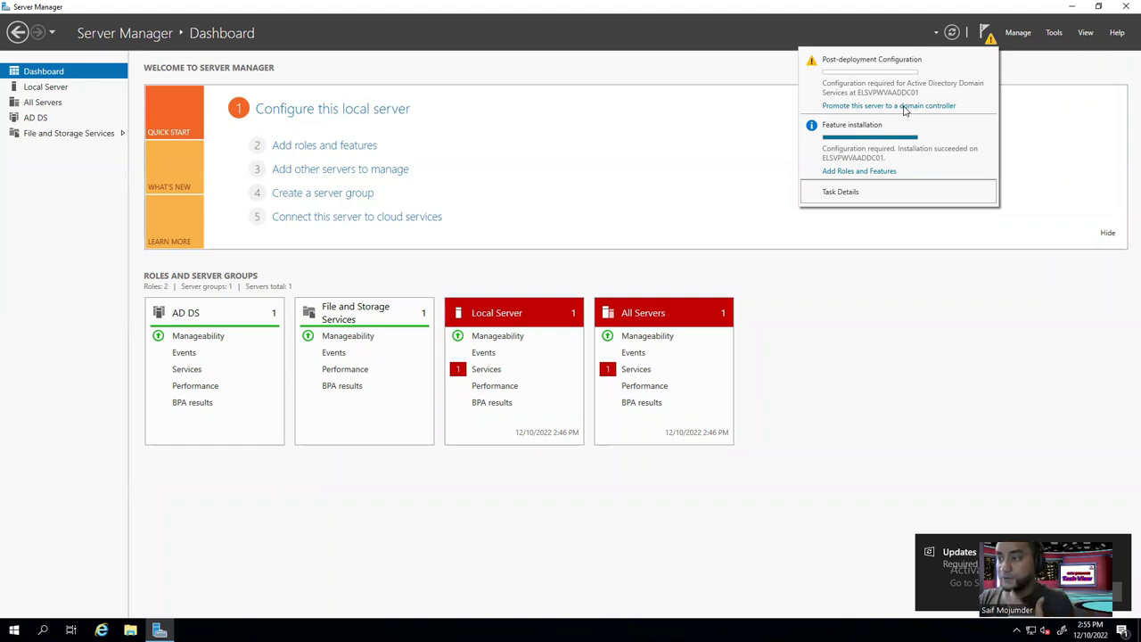
left_click(890, 106)
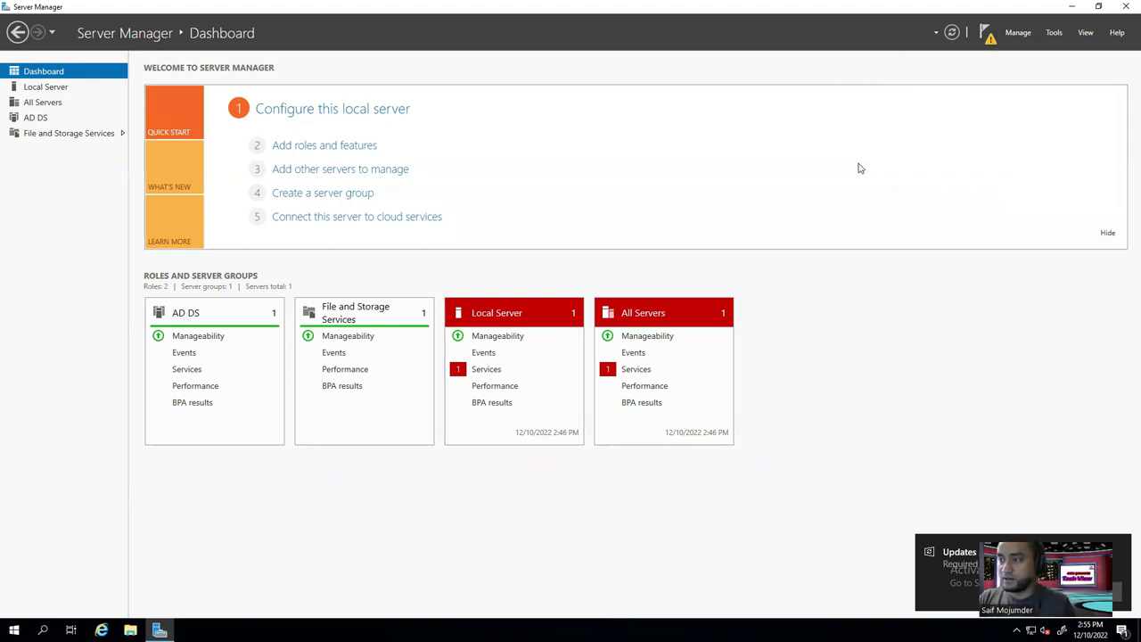
left_click_drag(406, 89, 718, 104)
left_click(1073, 6)
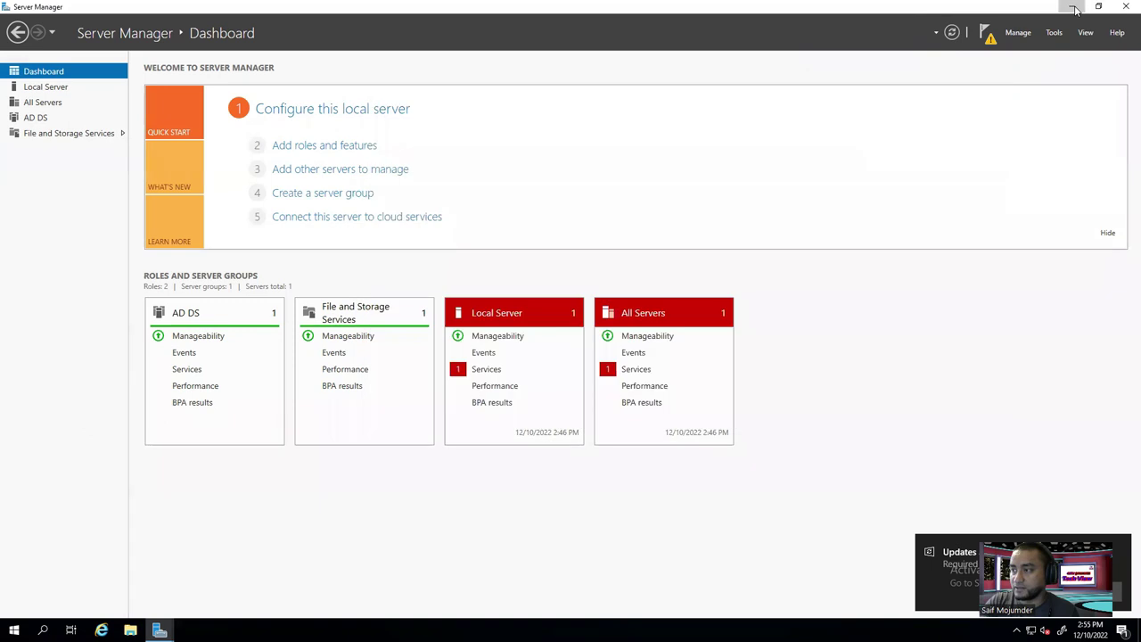
left_click_drag(499, 107, 342, 104)
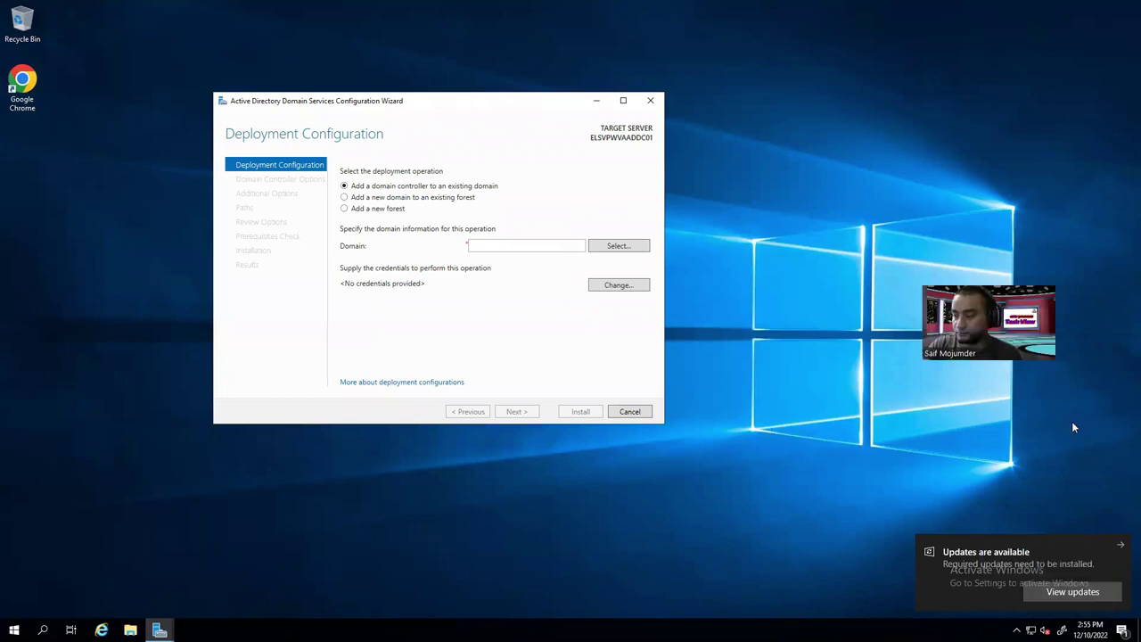
Dismiss the updates toast, then choose a new forest with root domain els.com and continue.
left_click(1123, 551)
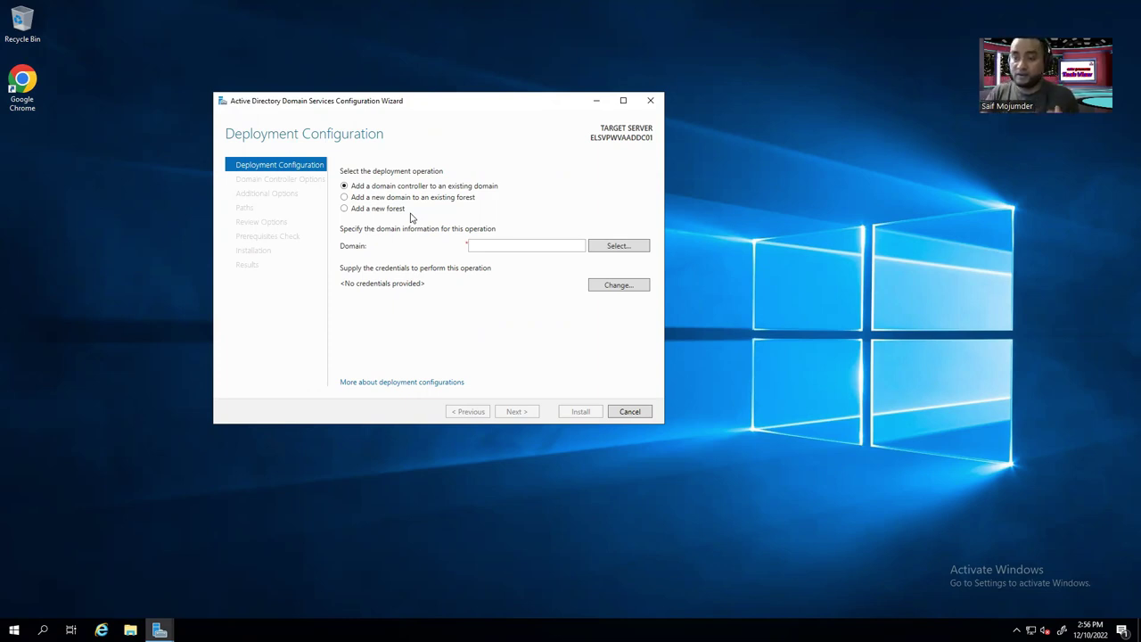
left_click(362, 211)
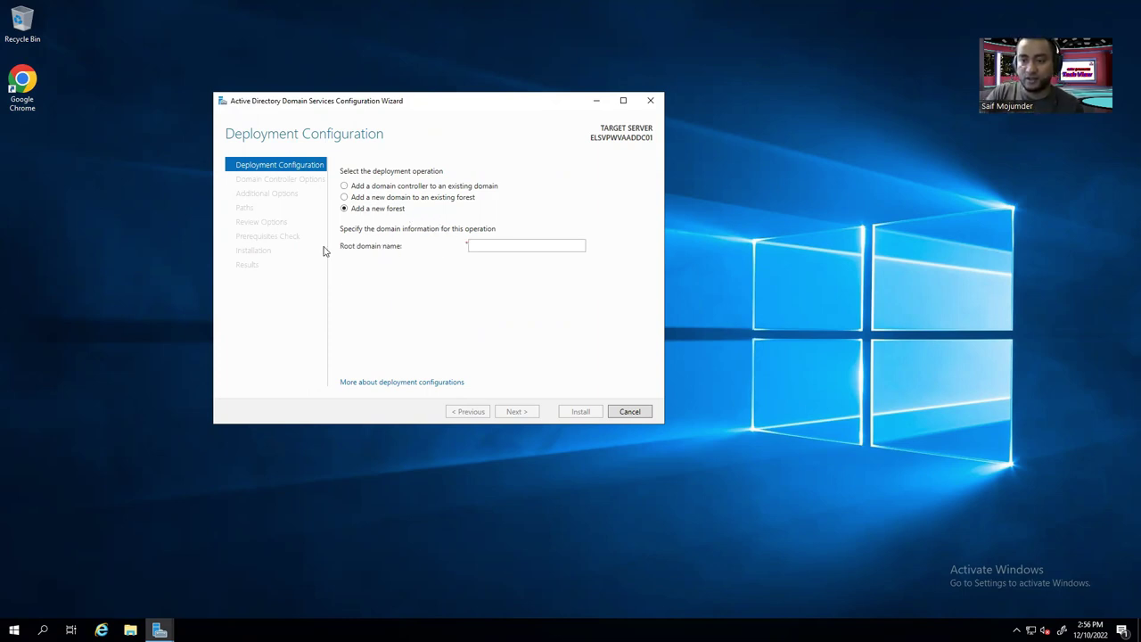
left_click(499, 247)
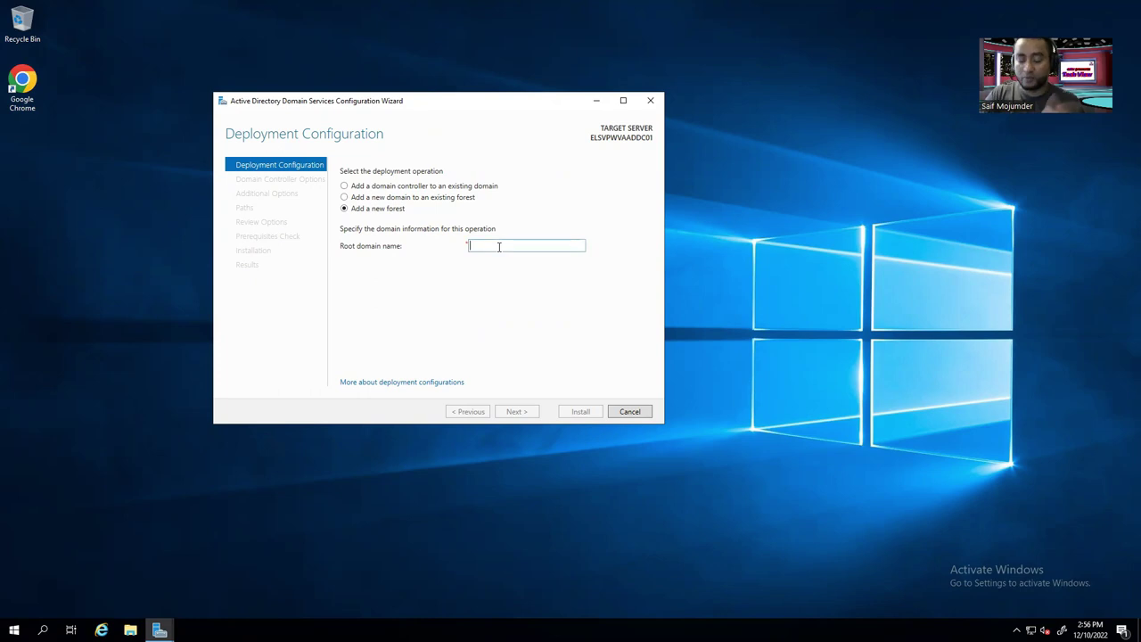
type("els")
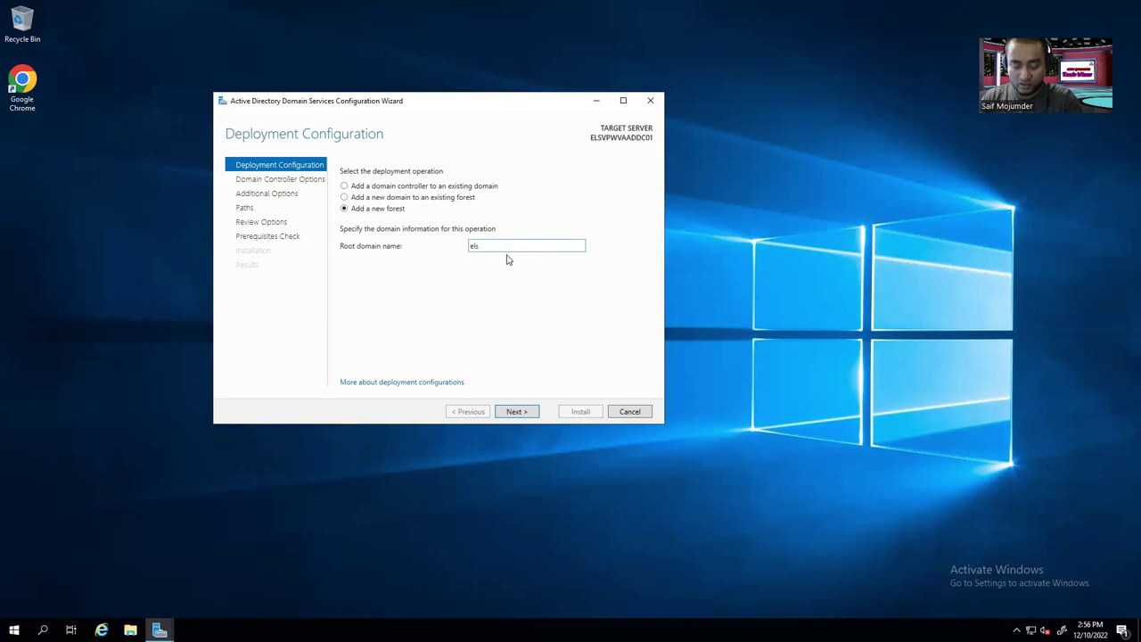
type(".com")
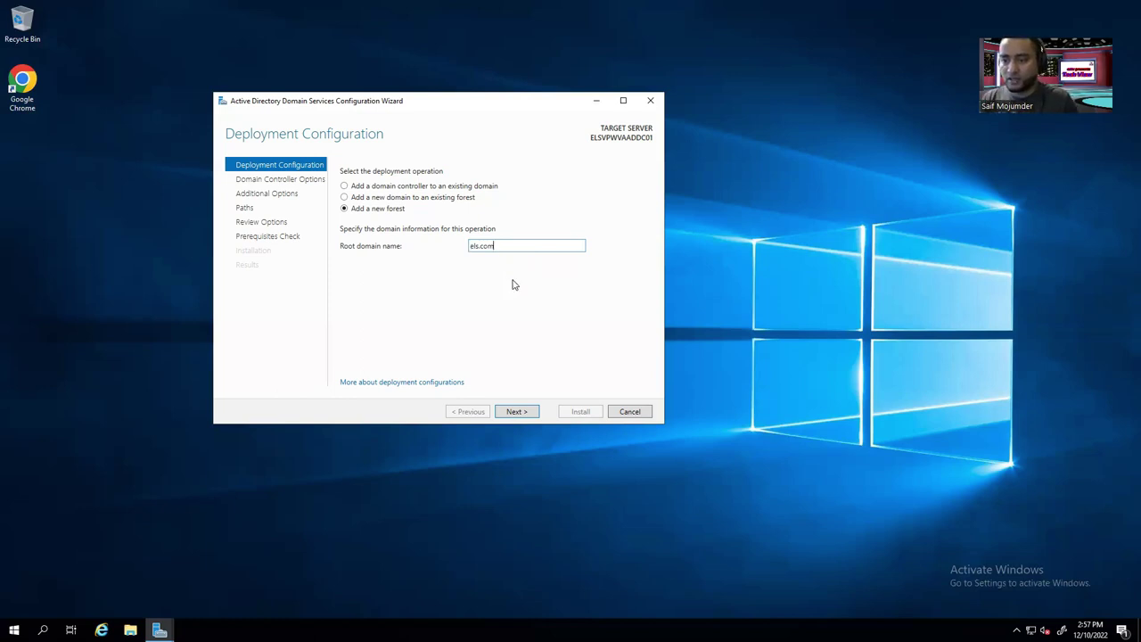
left_click(515, 410)
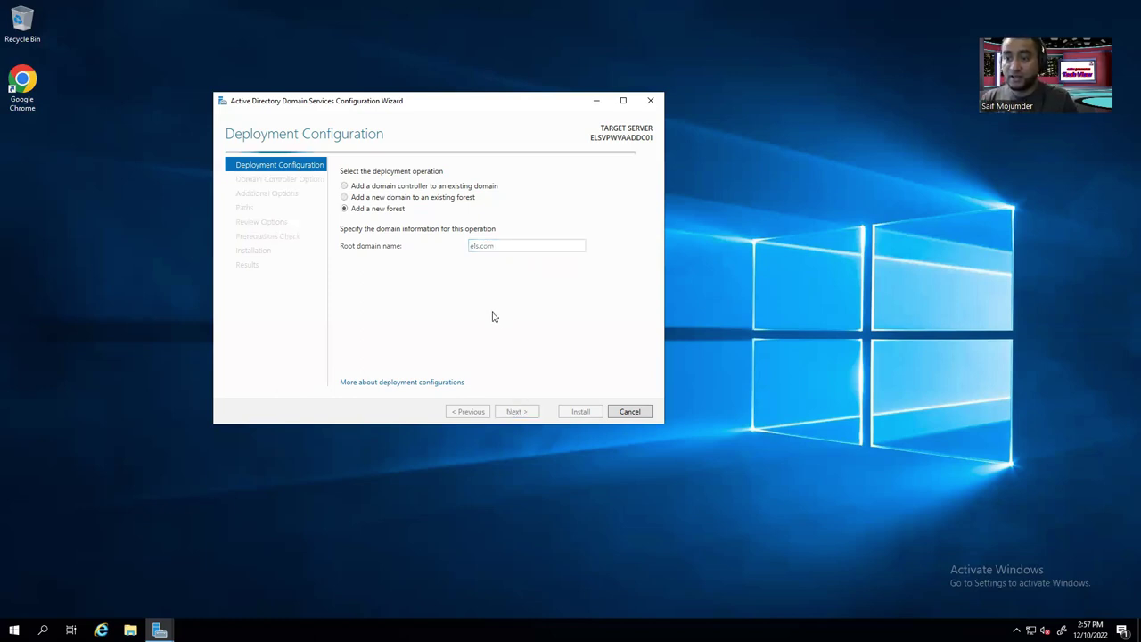
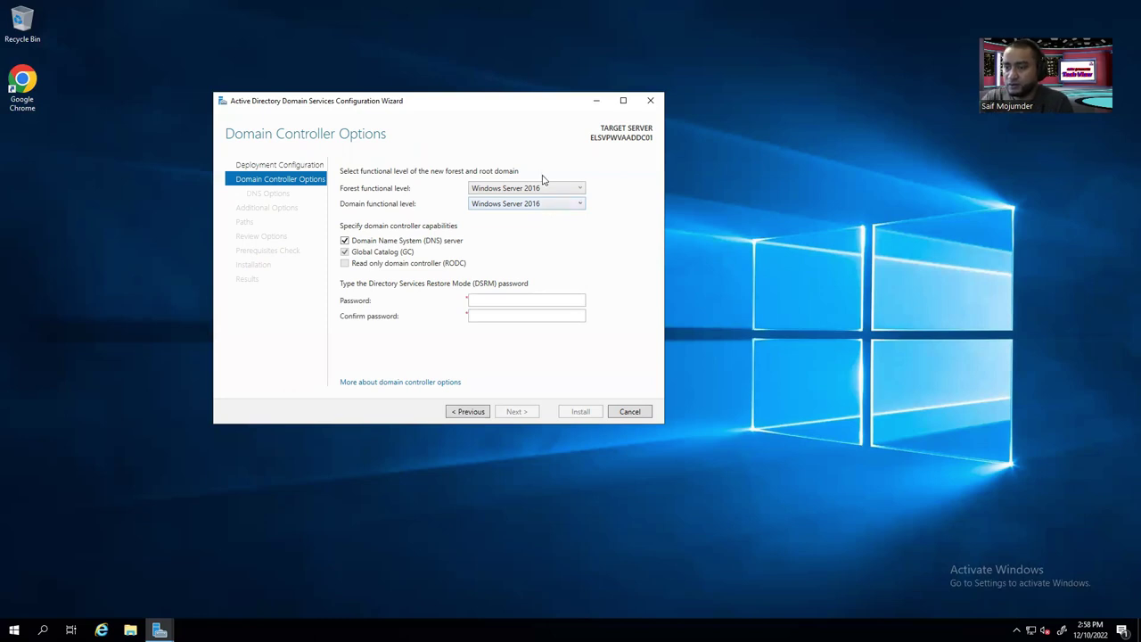
Check the local Windows version by running winver from Windows search.
left_click(546, 187)
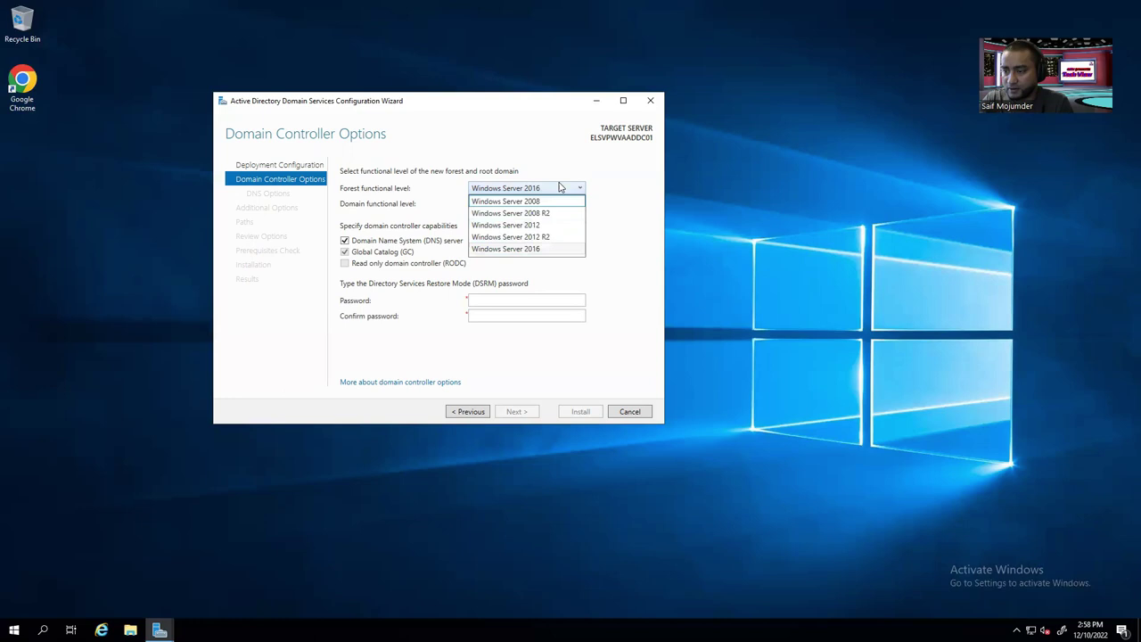
left_click(271, 26)
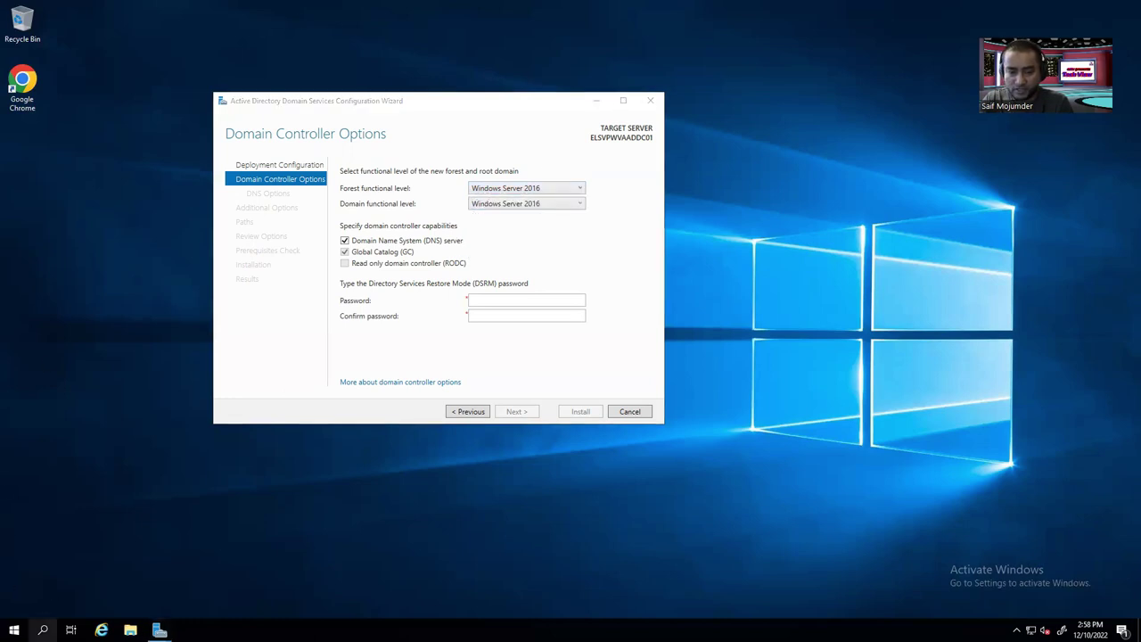
left_click(41, 631)
type("w")
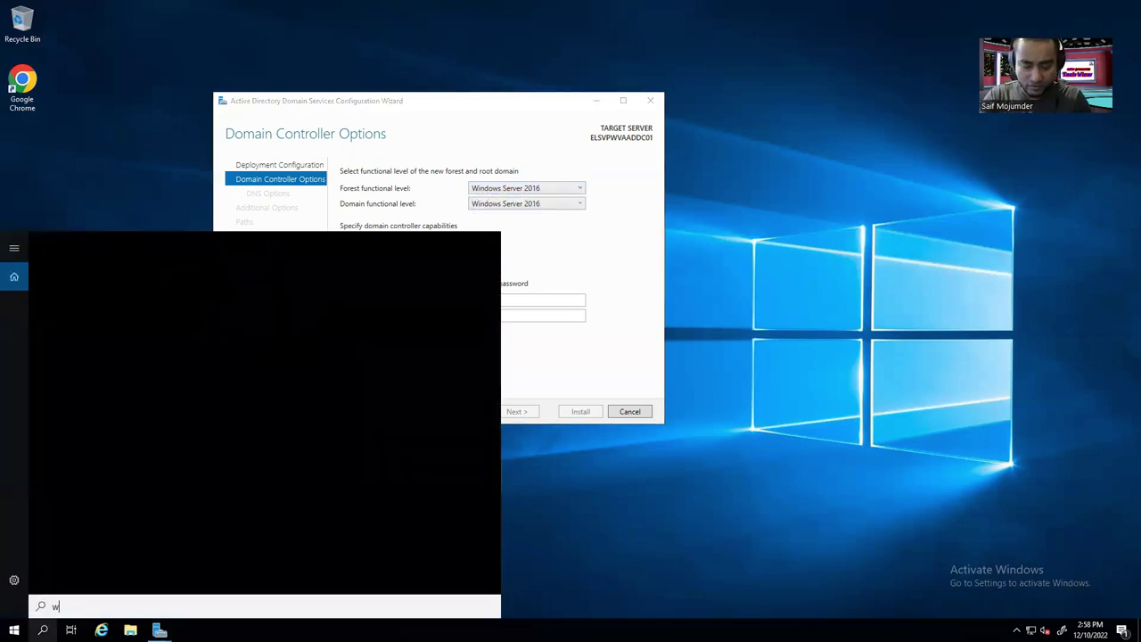
type("indows ")
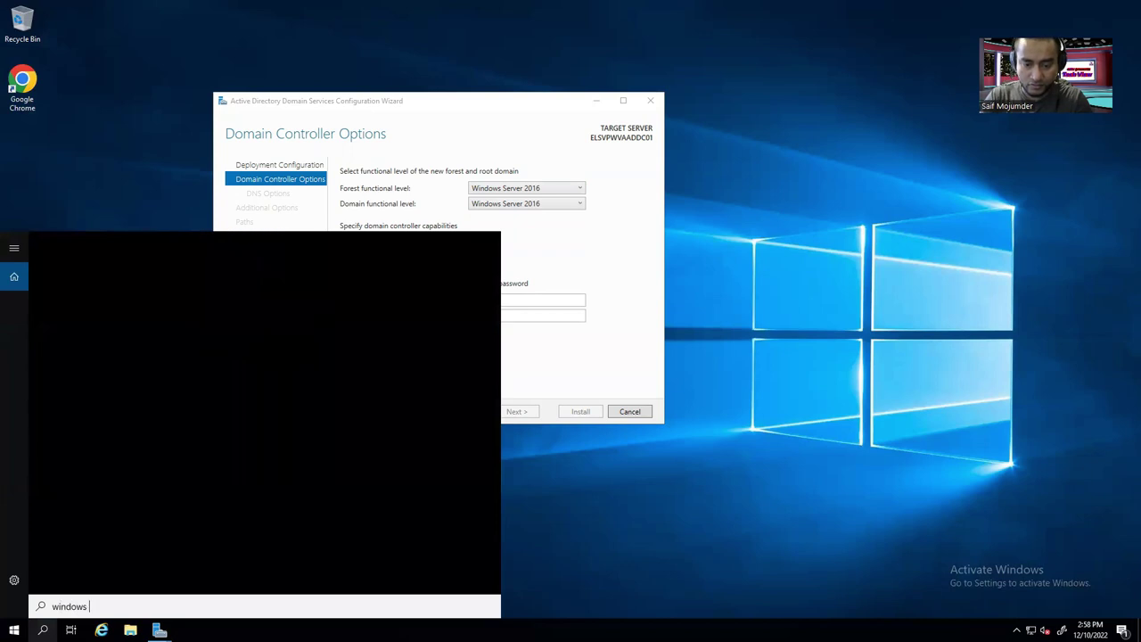
type("2019")
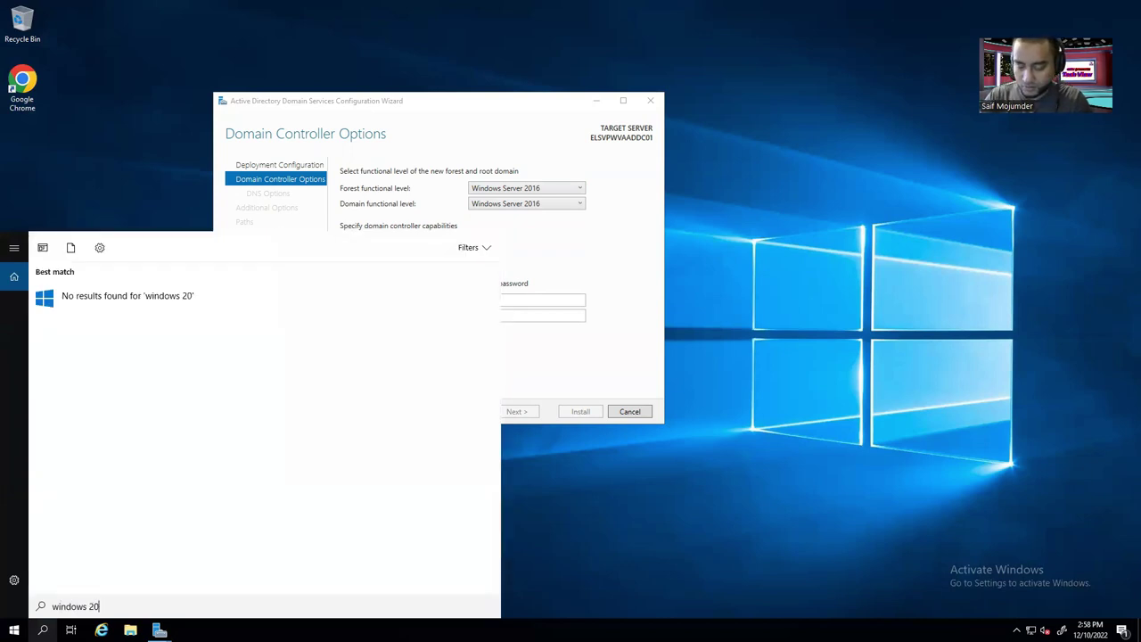
key("BackSpace")
key("BackSpace")
key("BackSpace")
key("BackSpace")
key("BackSpace")
key("BackSpace")
key("BackSpace")
key("BackSpace")
key("BackSpace")
key("BackSpace")
key("BackSpace")
key("BackSpace")
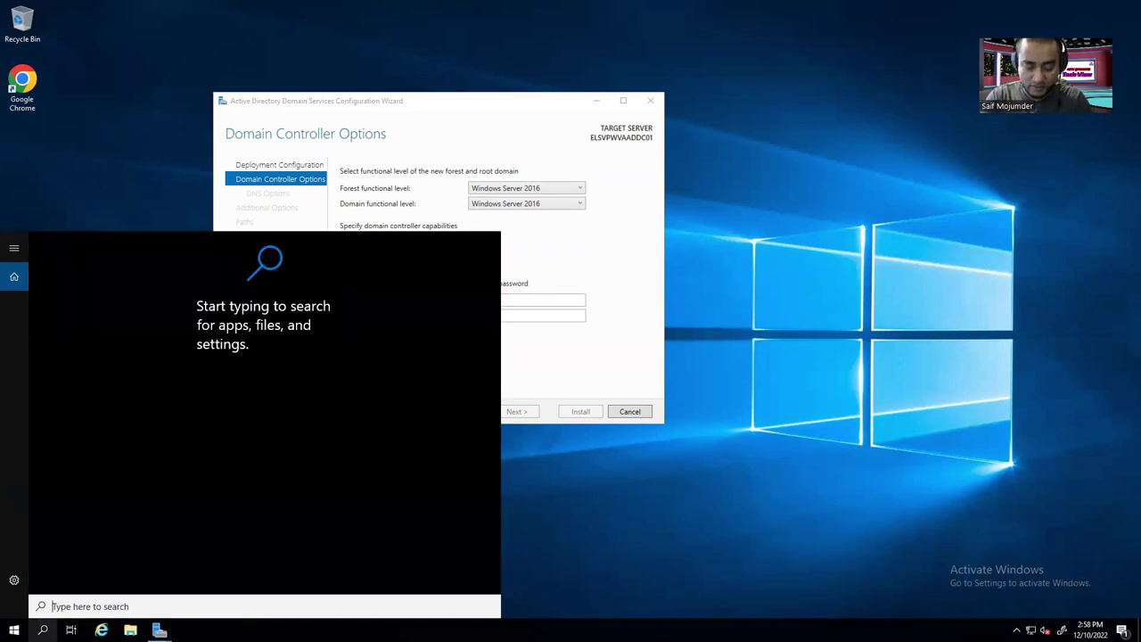
type("ver")
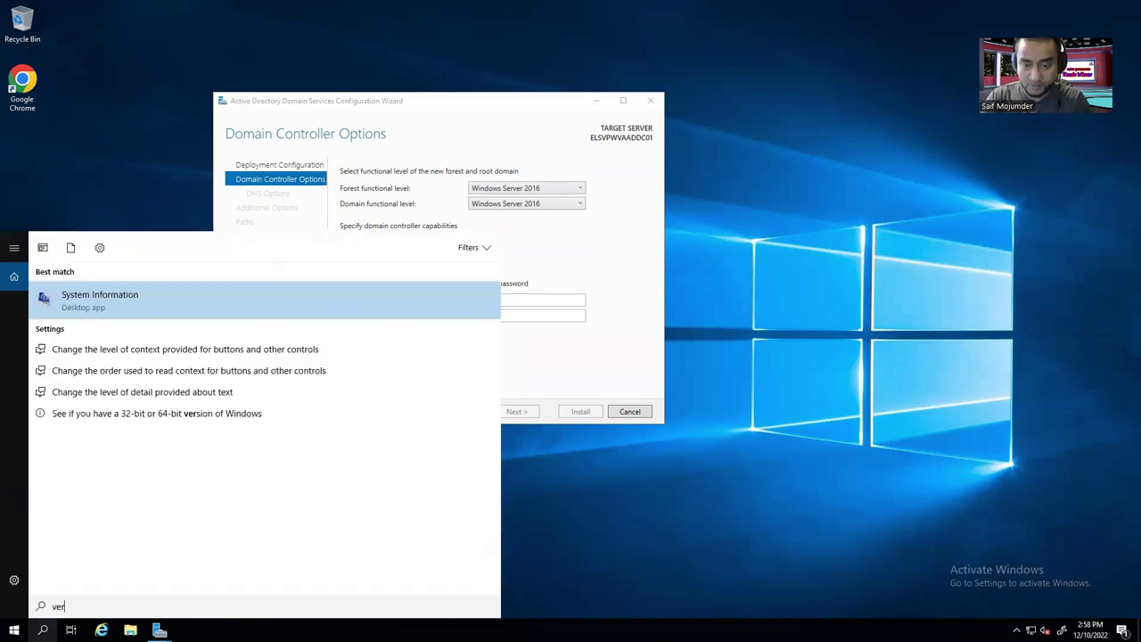
key("BackSpace")
key("BackSpace")
key("BackSpace")
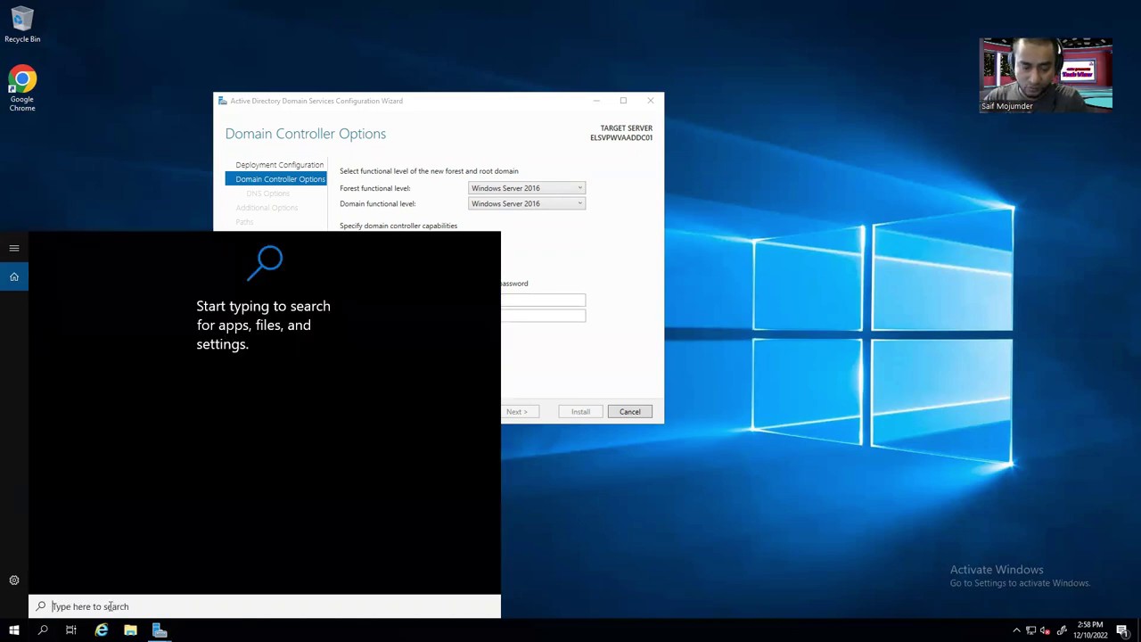
type("winver")
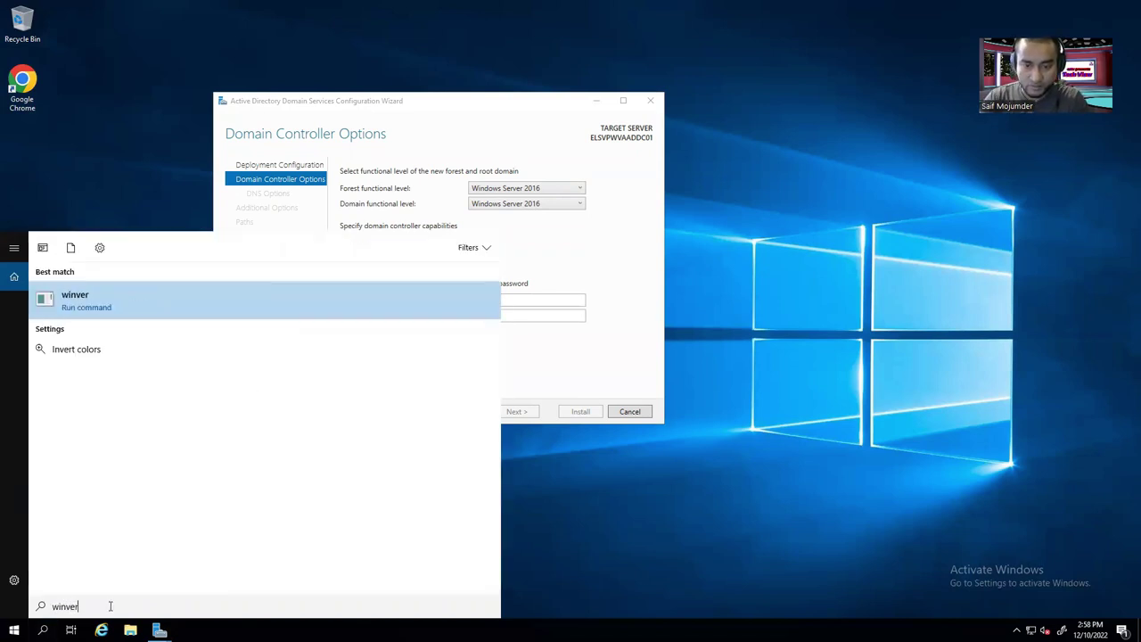
key("Return")
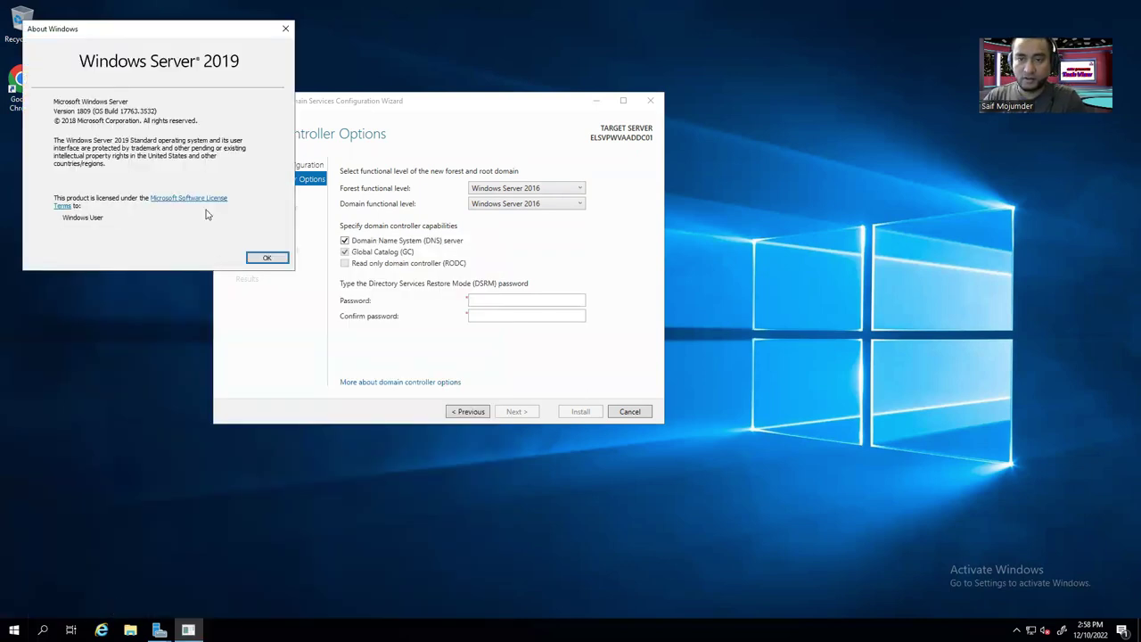
left_click(285, 28)
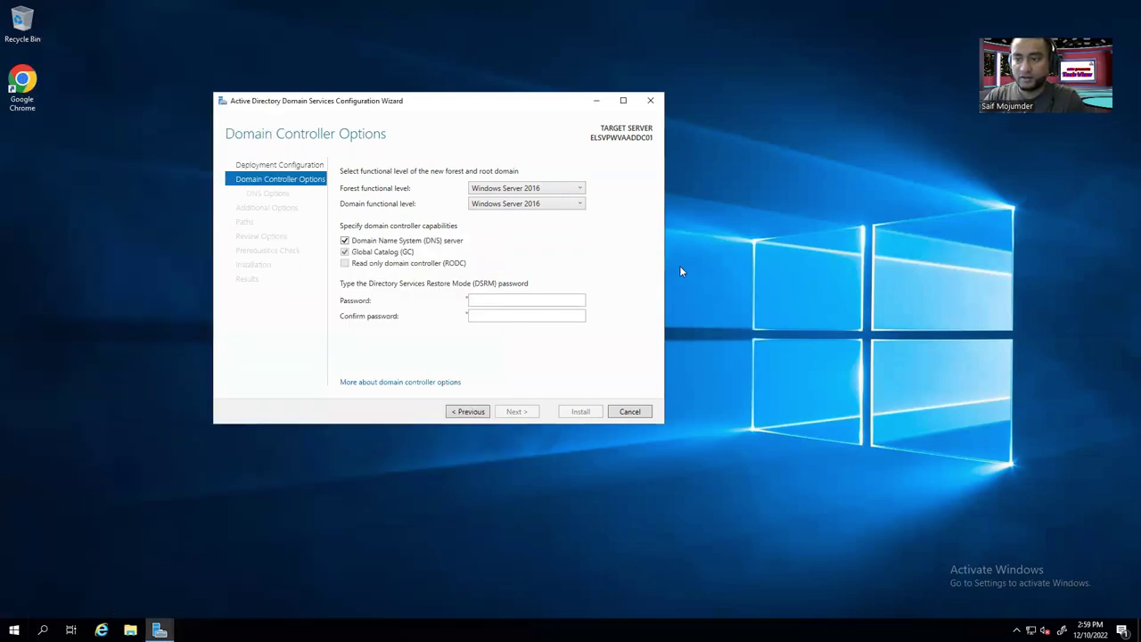
Browse the forest and domain functional level lists, leaving both at Windows Server 2016.
left_click(554, 188)
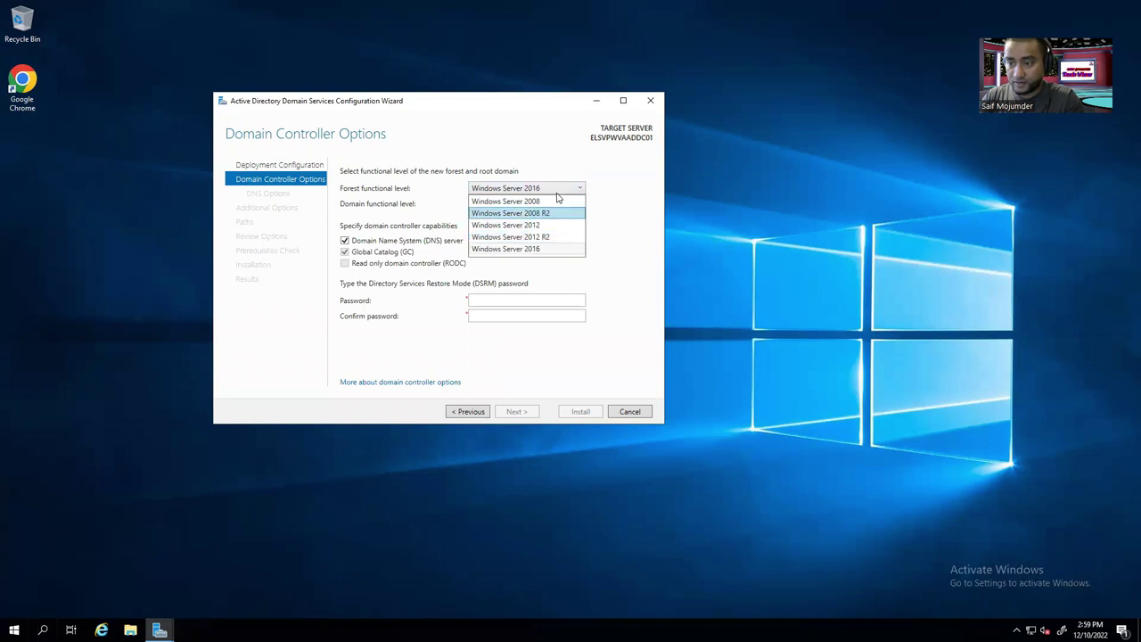
left_click(547, 144)
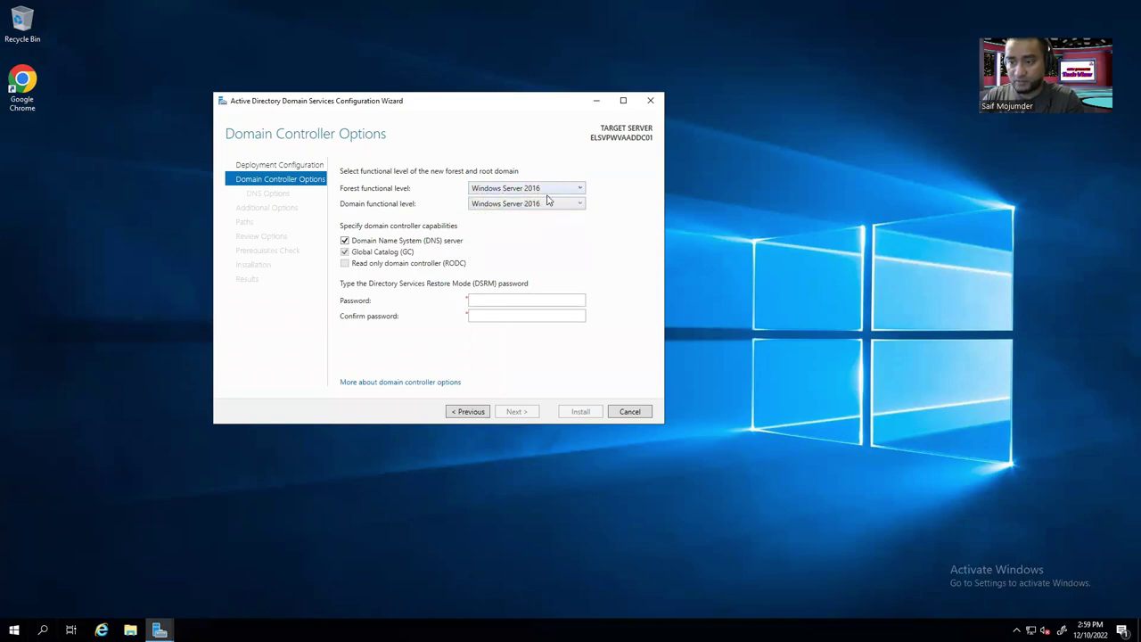
left_click(571, 204)
left_click(571, 204)
left_click(571, 204)
left_click(556, 188)
left_click(556, 188)
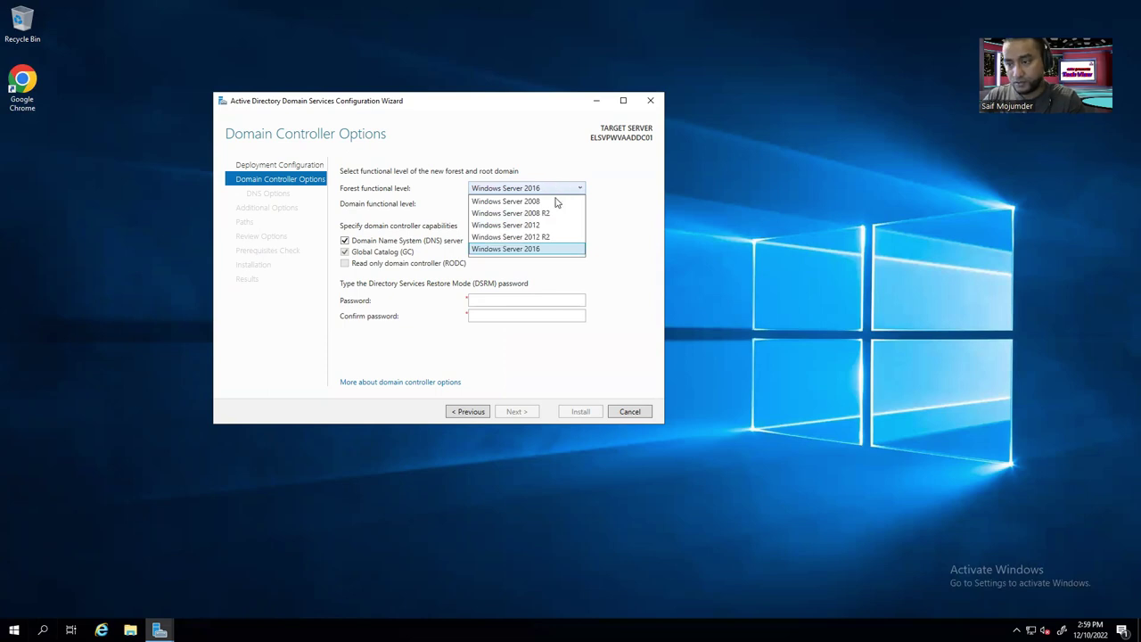
left_click(607, 199)
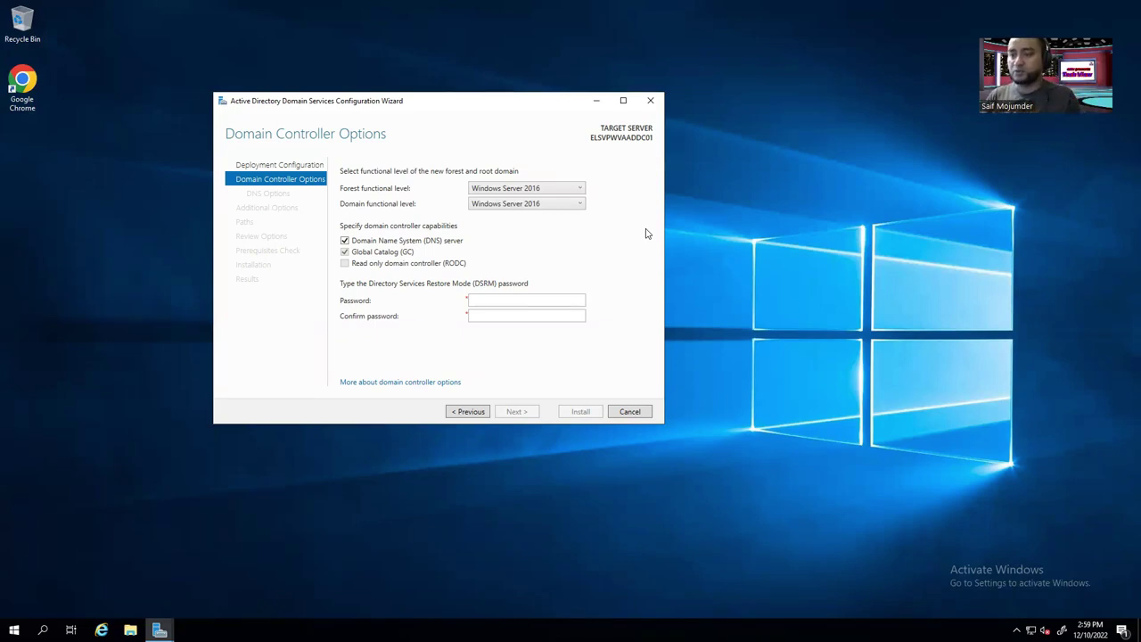
Try forest levels 2008 R2 and 2012 R2, revert to Windows Server 2016, and clear DNS server.
left_click(558, 190)
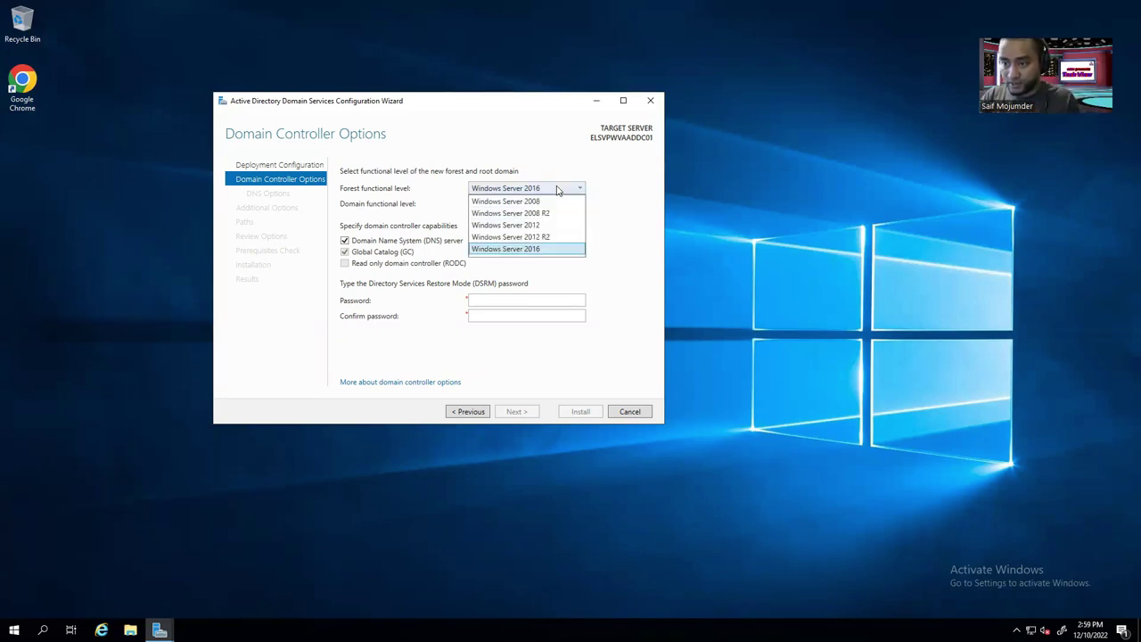
left_click(555, 216)
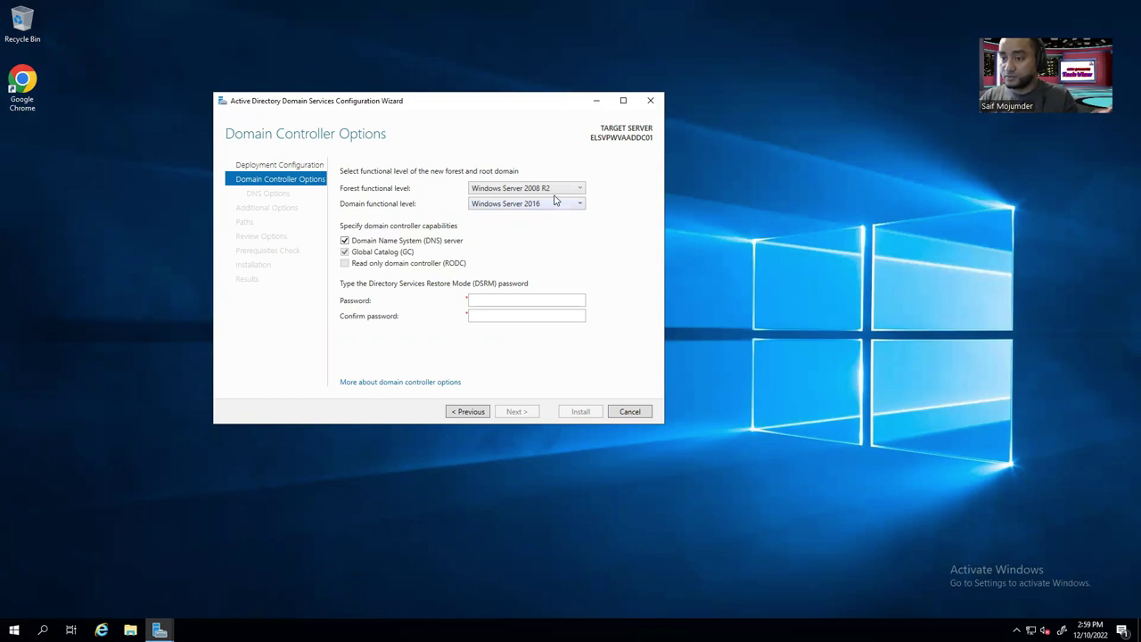
left_click(556, 190)
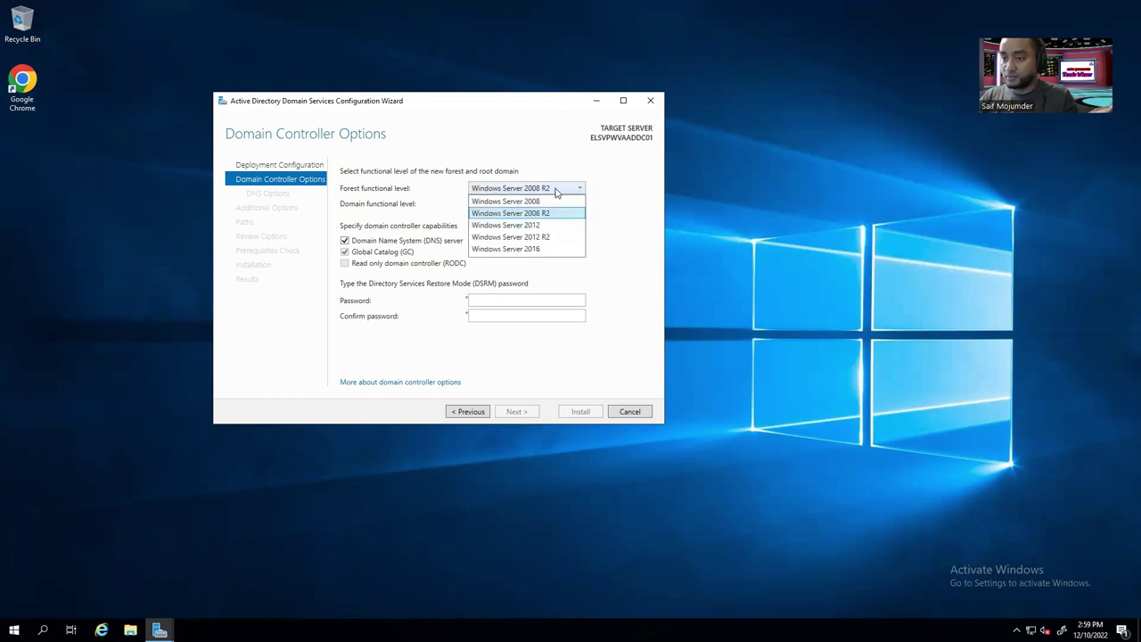
left_click(552, 238)
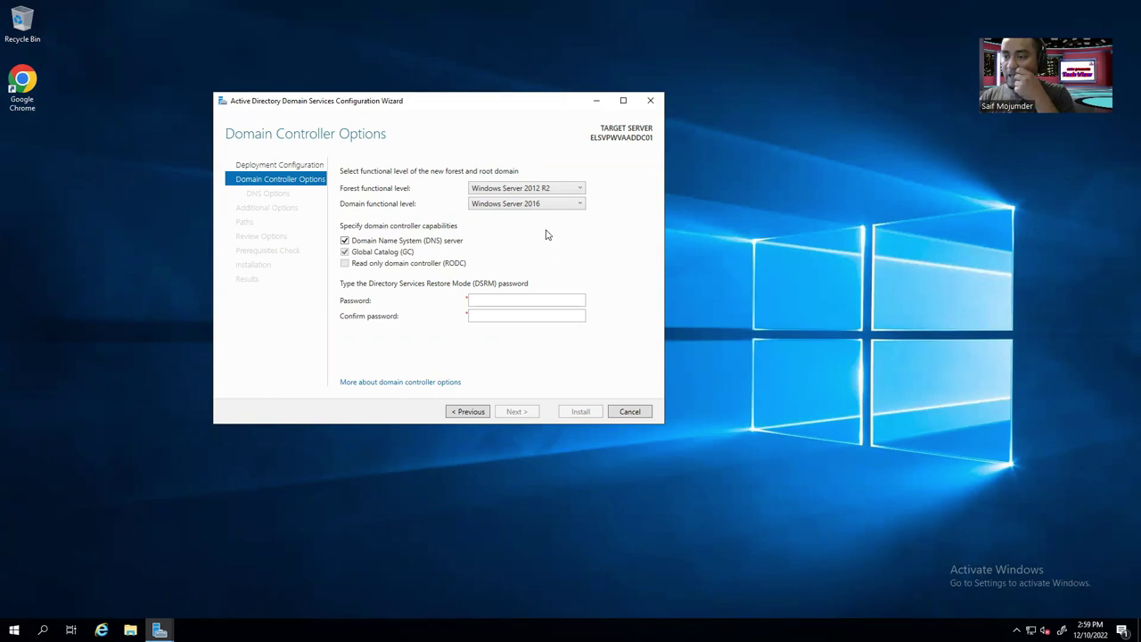
left_click(548, 205)
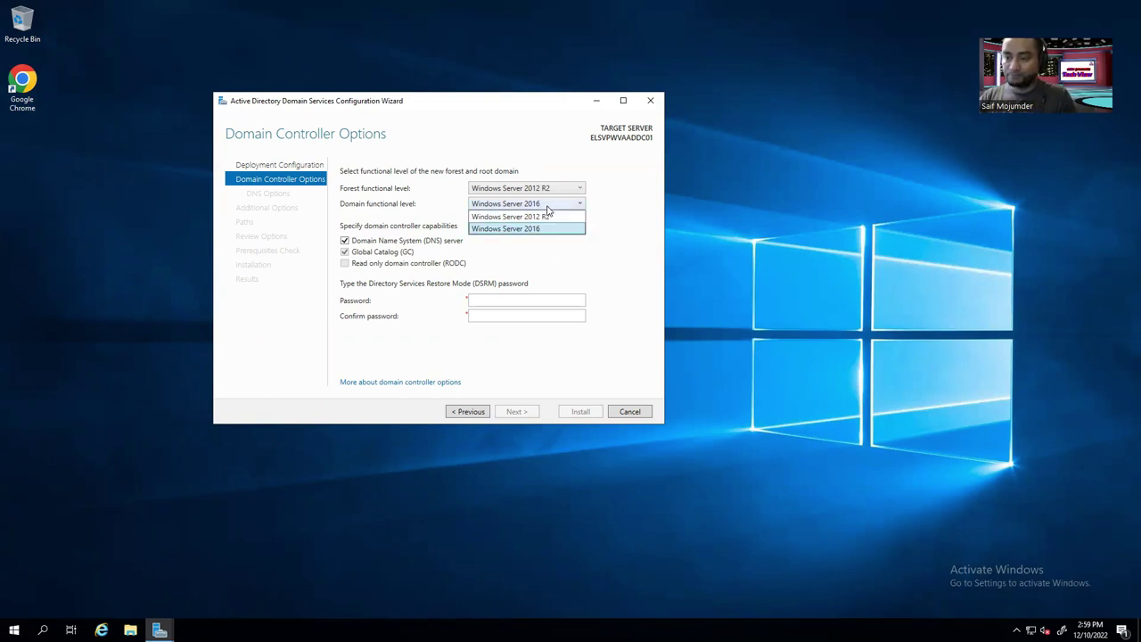
left_click(544, 165)
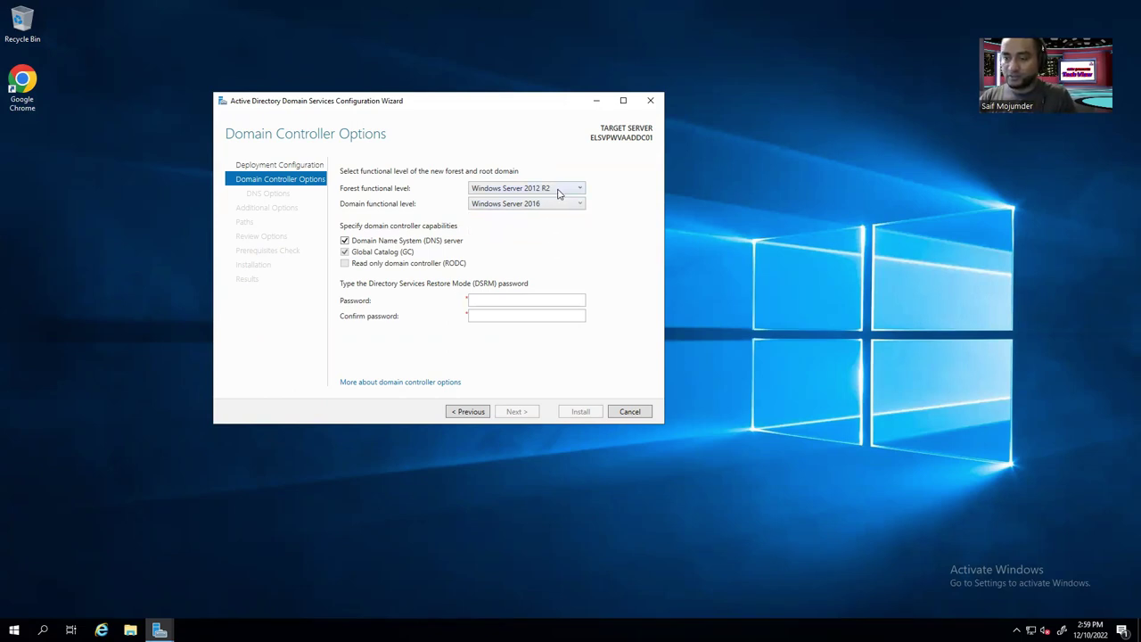
left_click(559, 192)
left_click(549, 252)
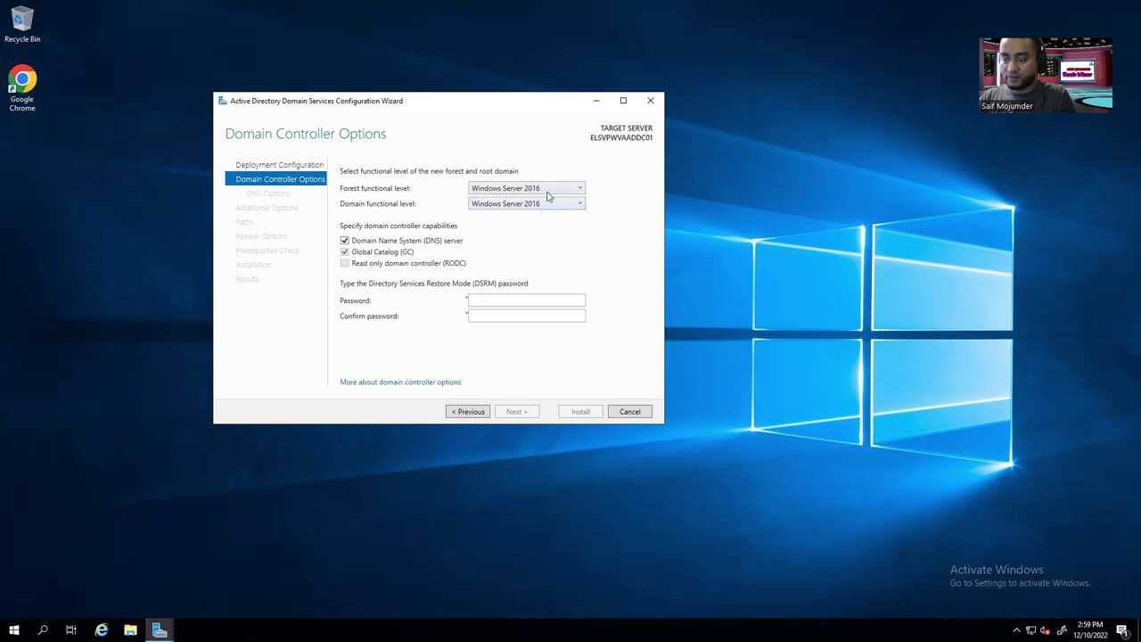
left_click(345, 240)
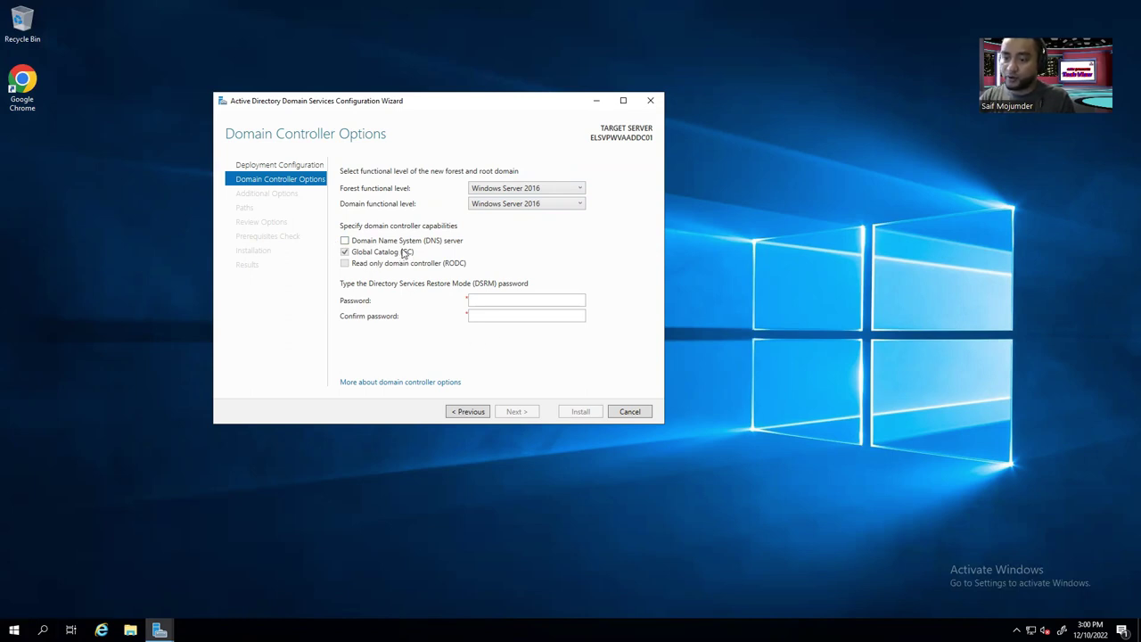
Enter and confirm the DSRM password, then advance to the Additional Options page.
left_click(495, 301)
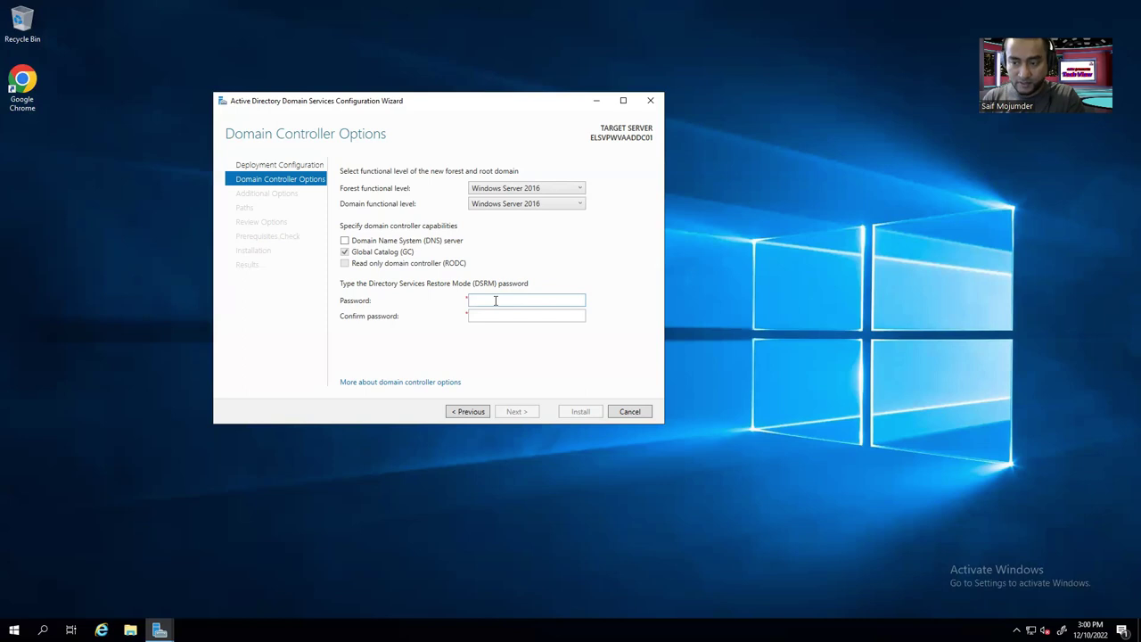
type("P@ssw0rd")
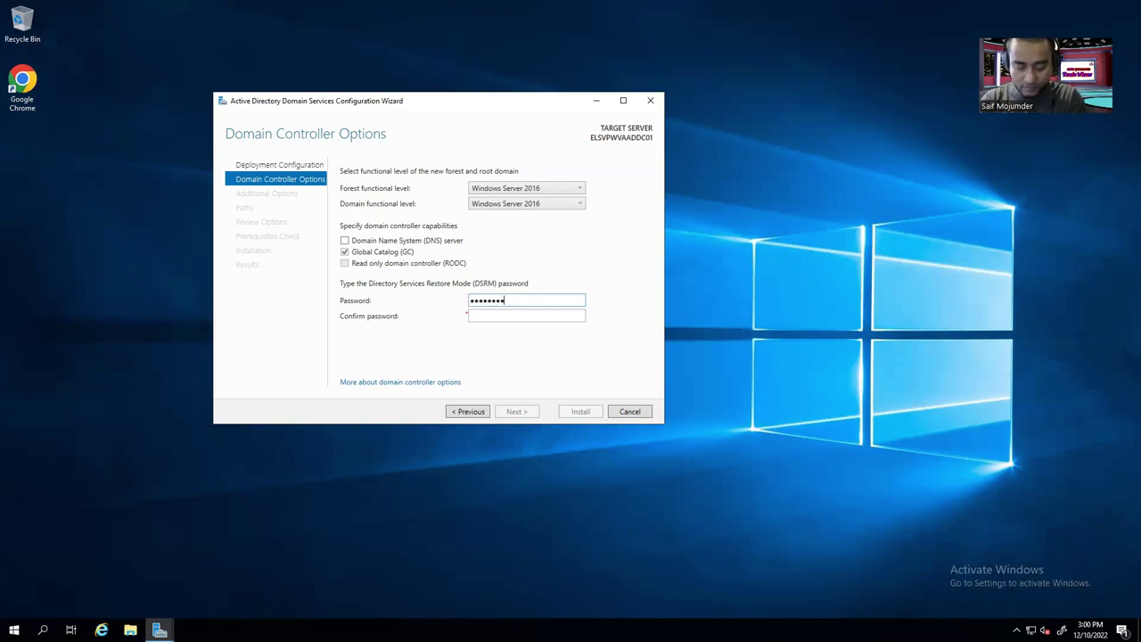
type("1234")
key("Tab")
type("P@ssw0rd1")
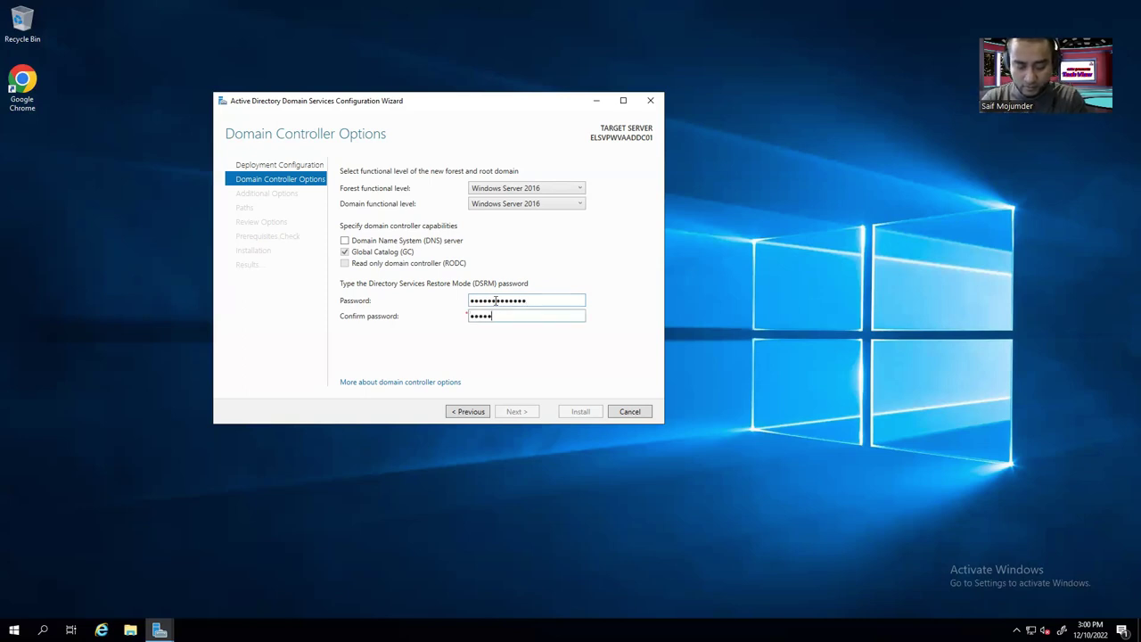
type("234")
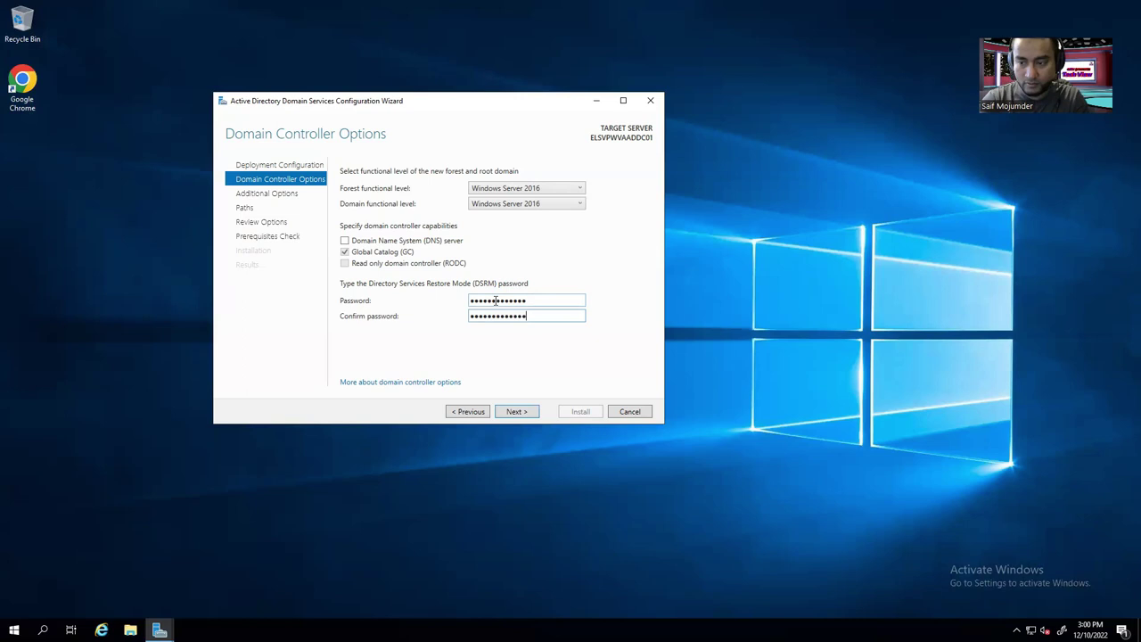
left_click(524, 416)
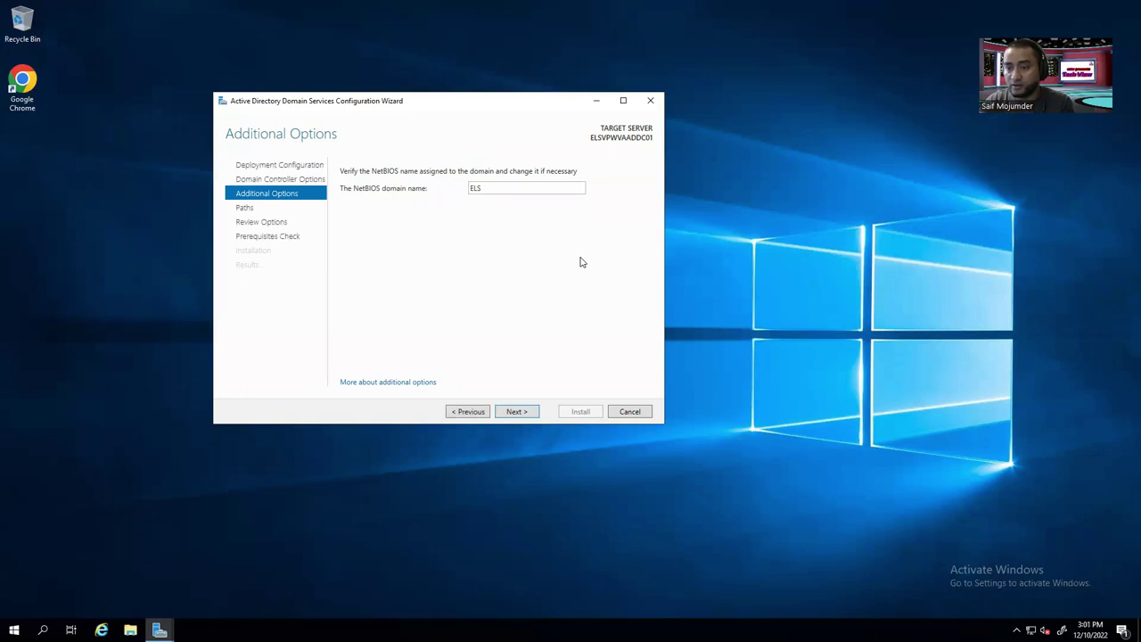
Leave the NetBIOS domain name as ELS and advance to the Paths page.
double_click(486, 187)
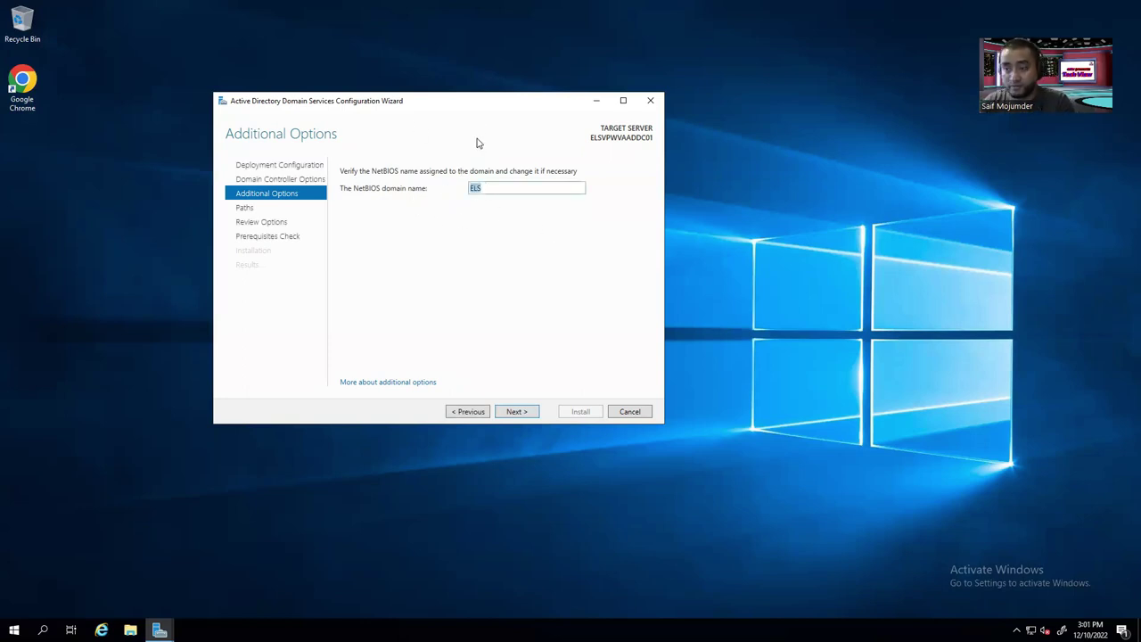
left_click(579, 279)
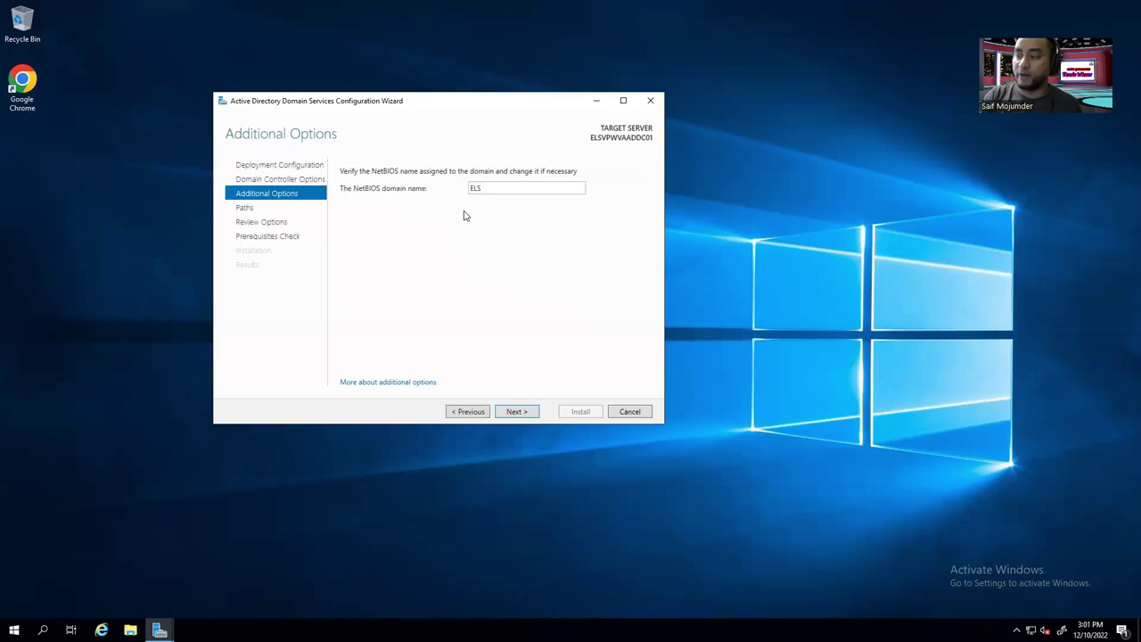
left_click(524, 411)
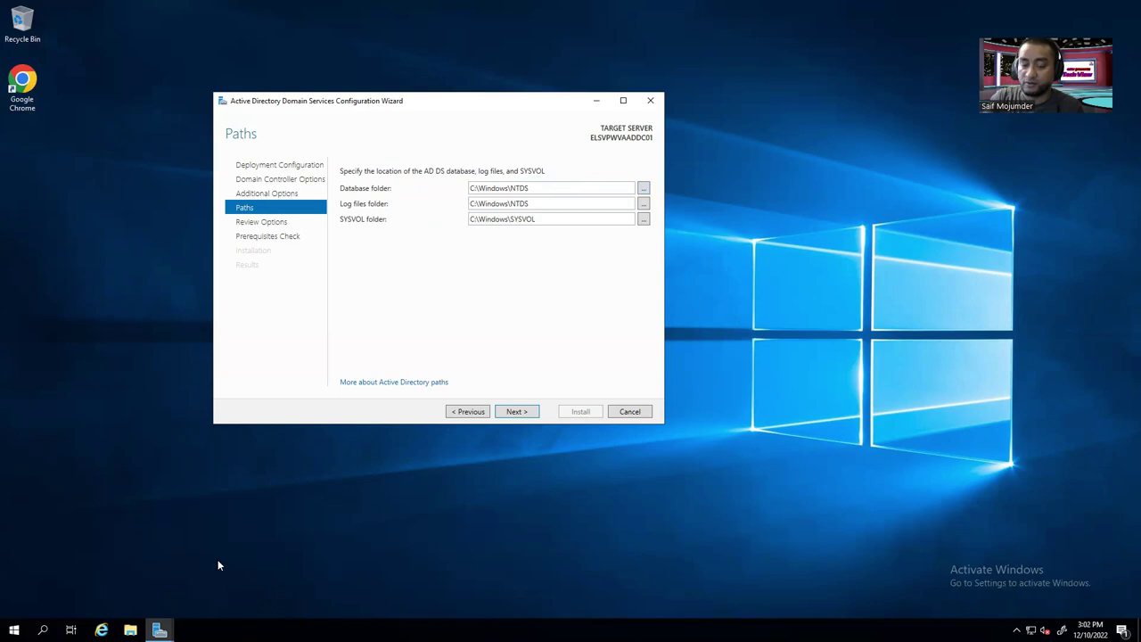
left_click(131, 630)
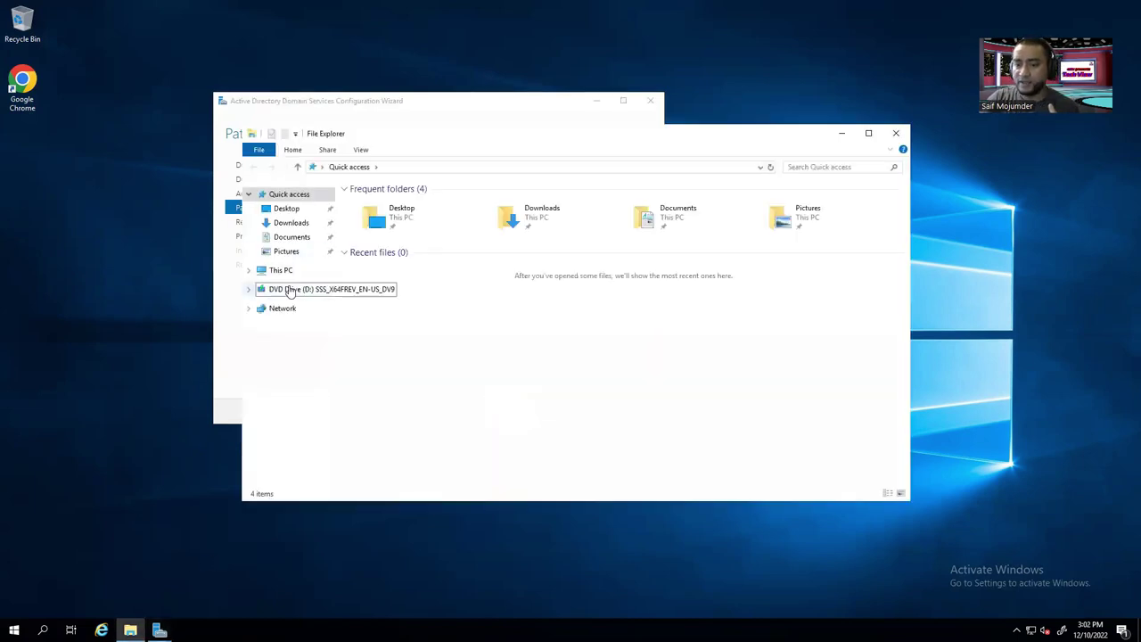
left_click(290, 289)
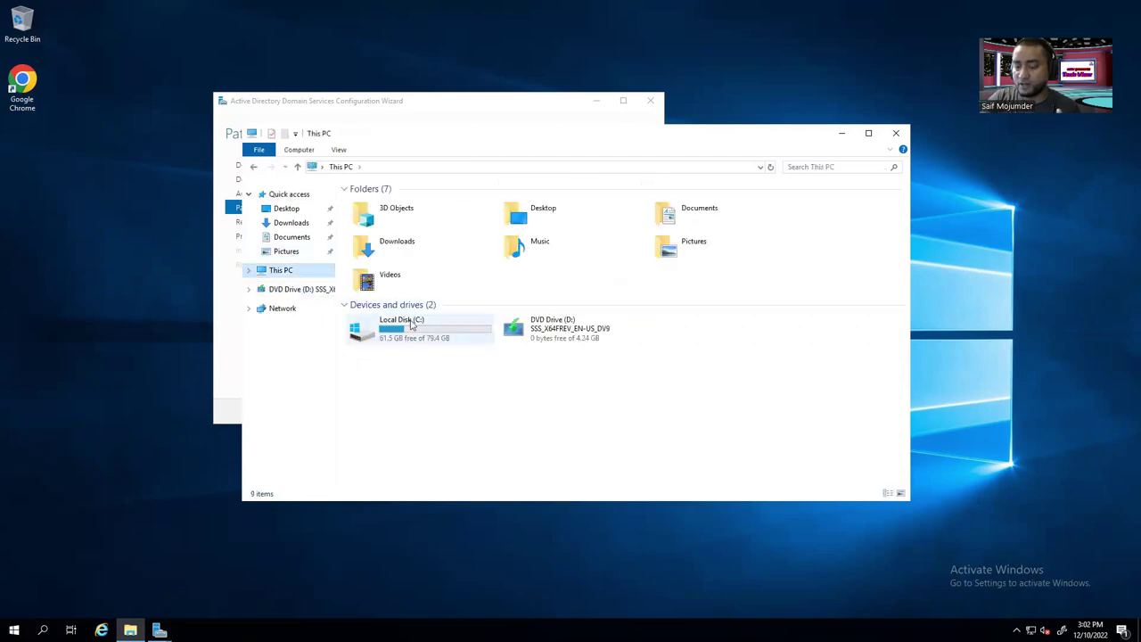
left_click_drag(675, 330, 730, 329)
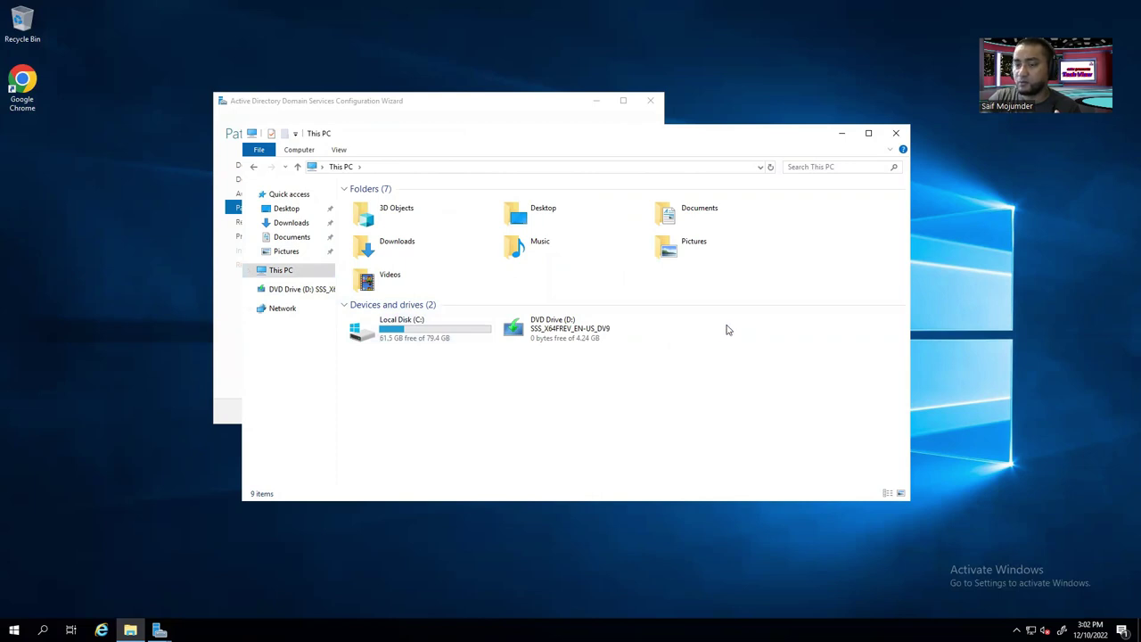
left_click(898, 133)
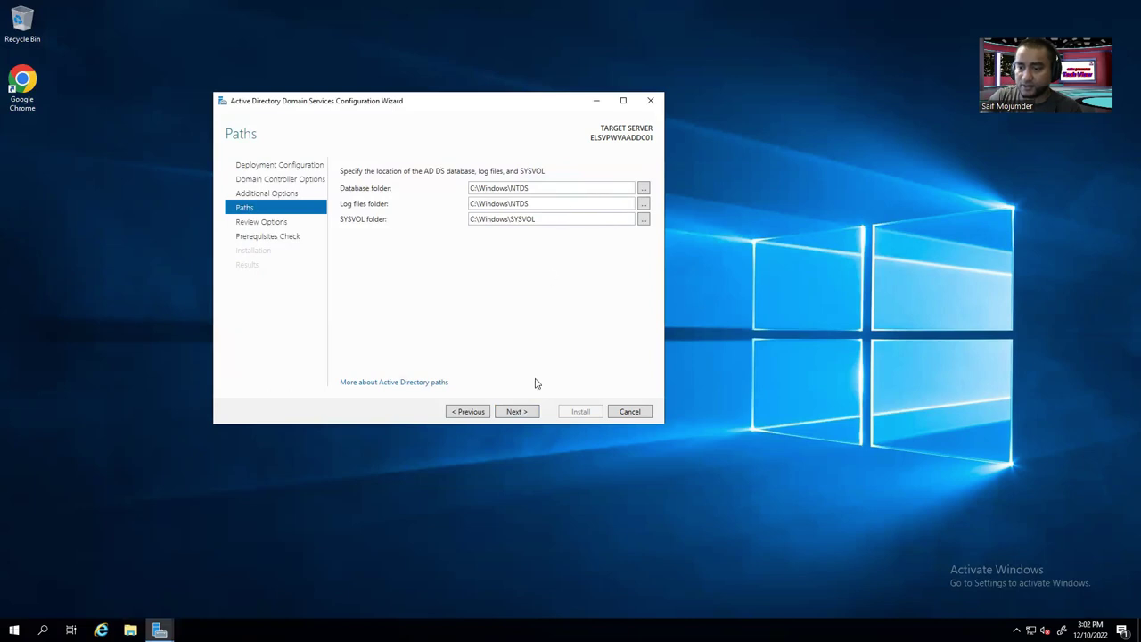
Review the options, pass the prerequisites check, start installation, and minimize the RDP session.
left_click(515, 411)
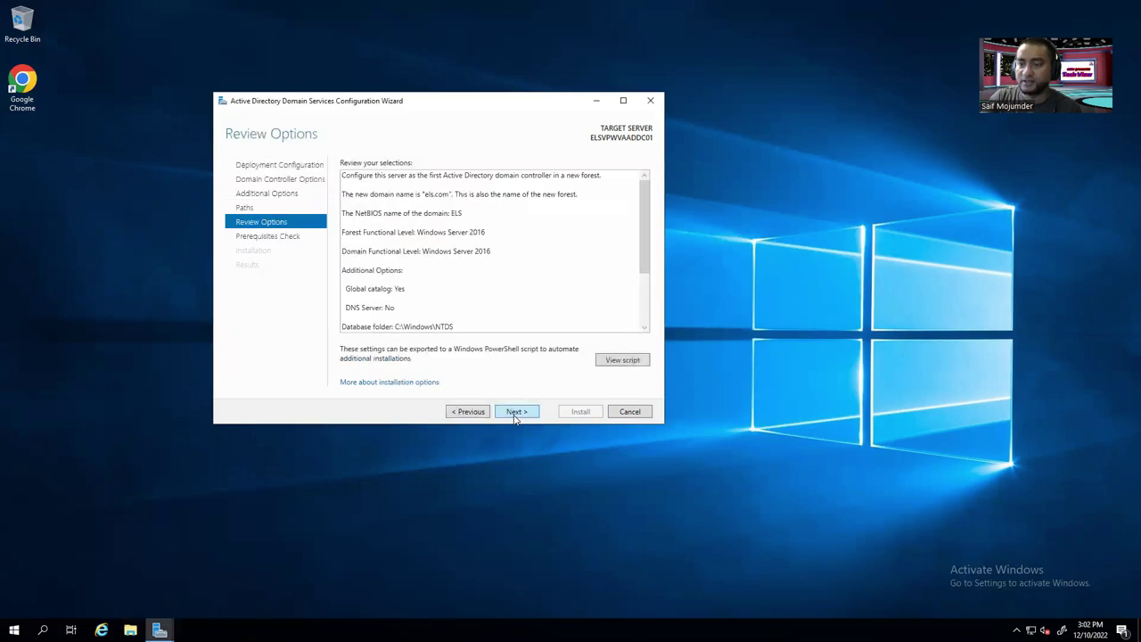
left_click_drag(638, 232, 662, 314)
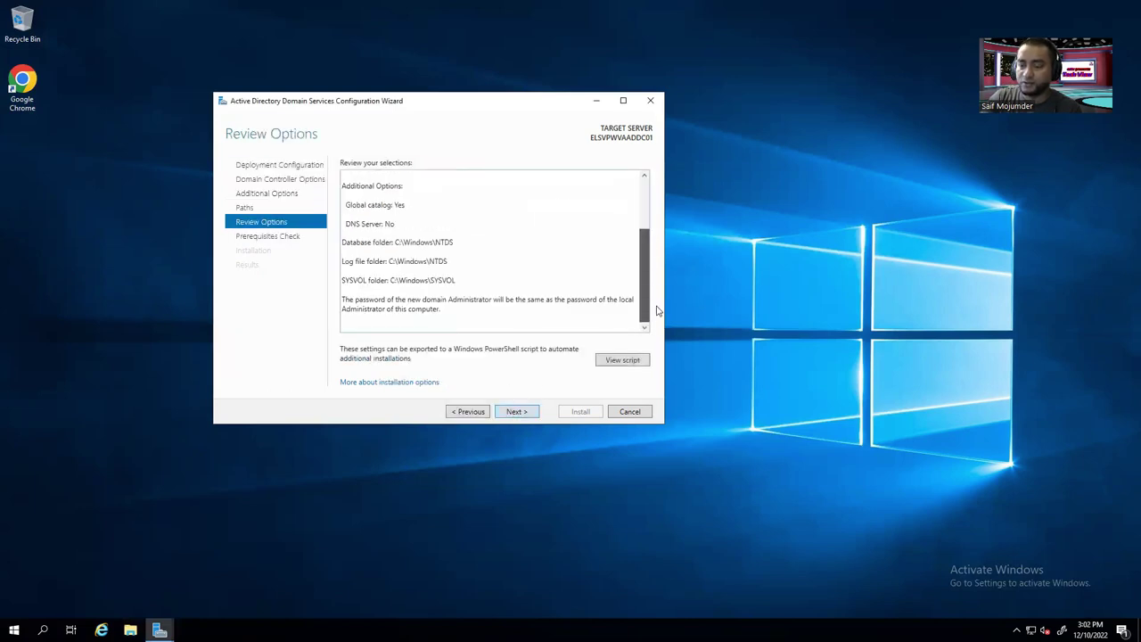
mouse_move(639, 238)
left_mouse_down()
mouse_move(641, 190)
mouse_move(640, 244)
left_mouse_up()
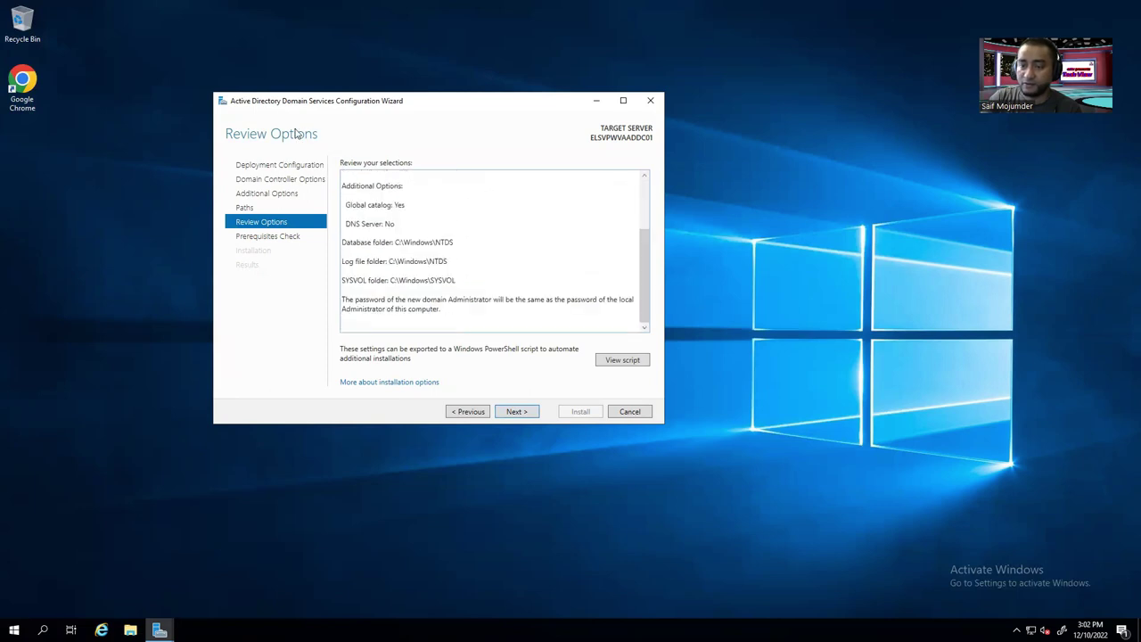
left_click(517, 412)
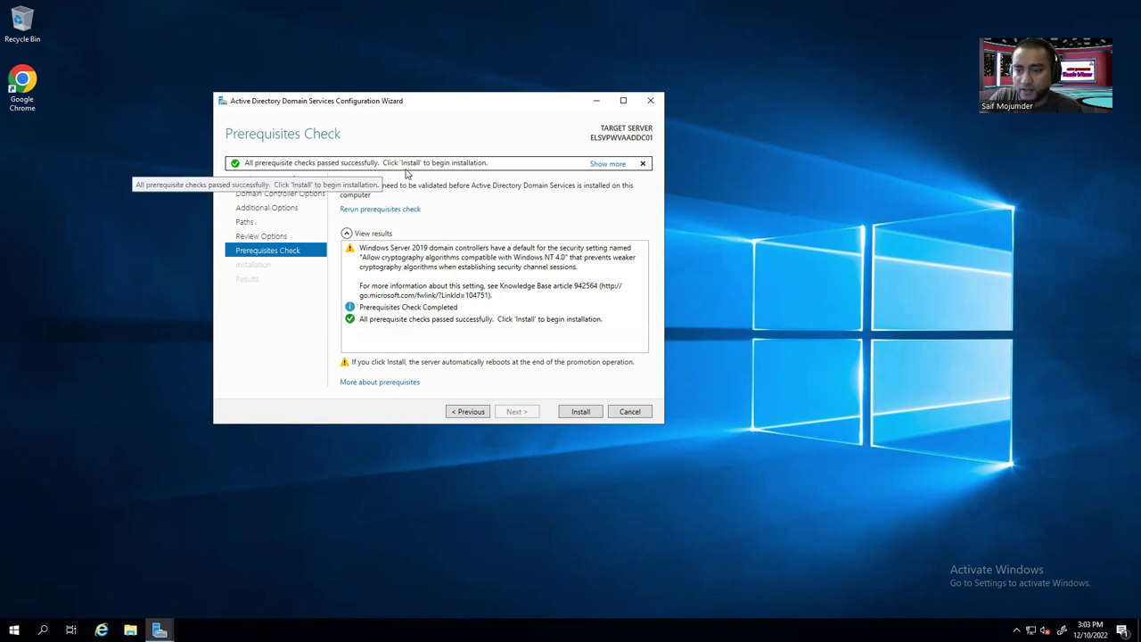
left_click(581, 412)
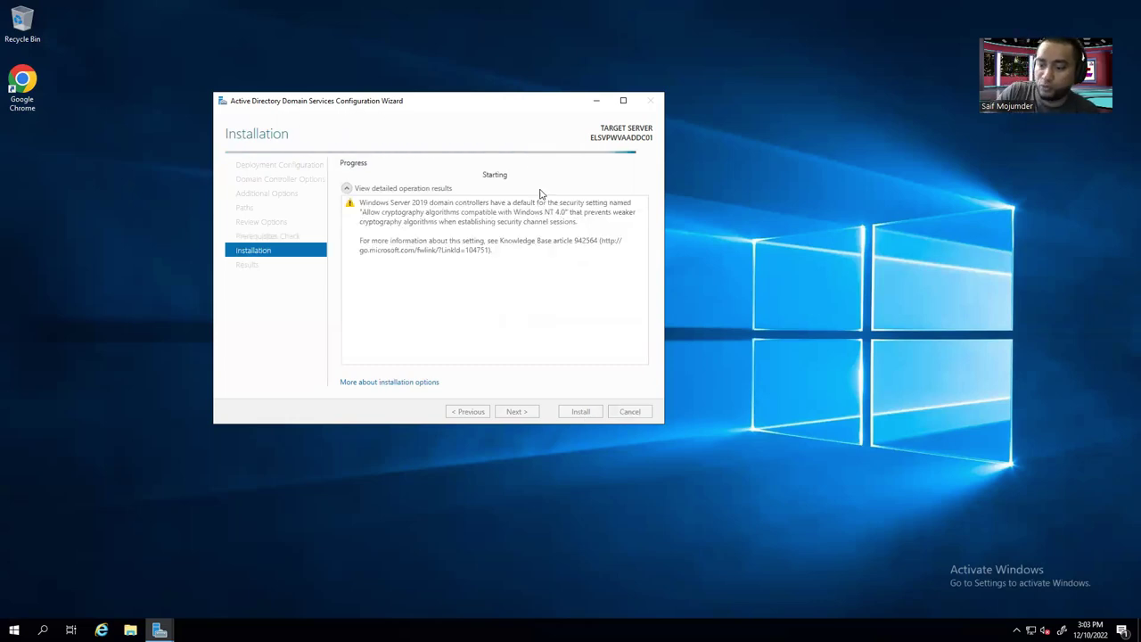
mouse_move(640, 17)
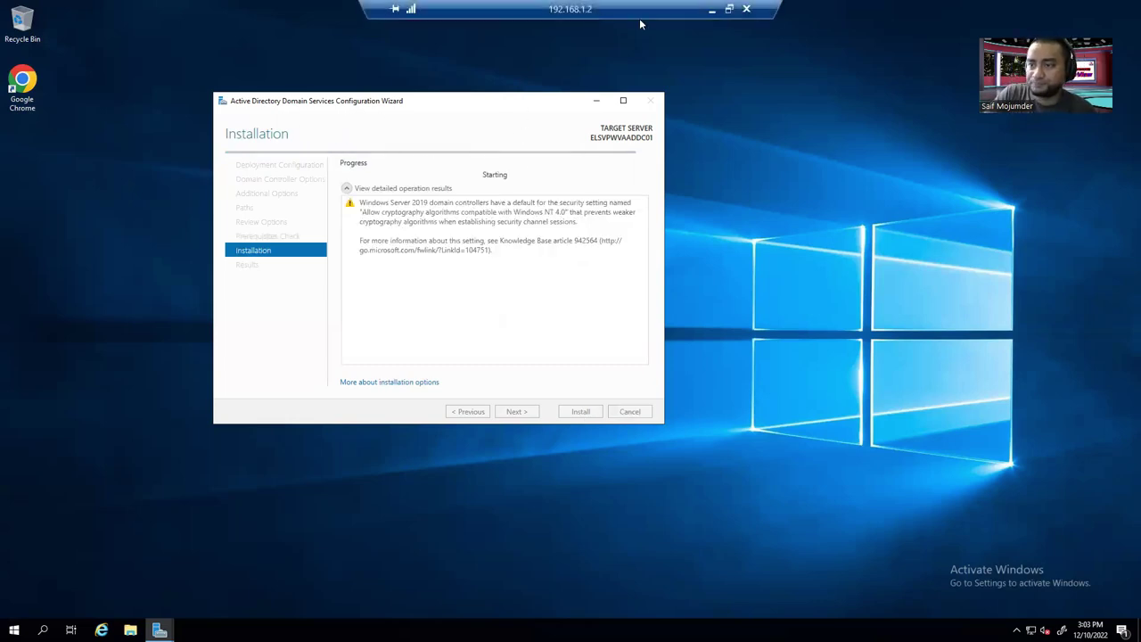
left_click(712, 11)
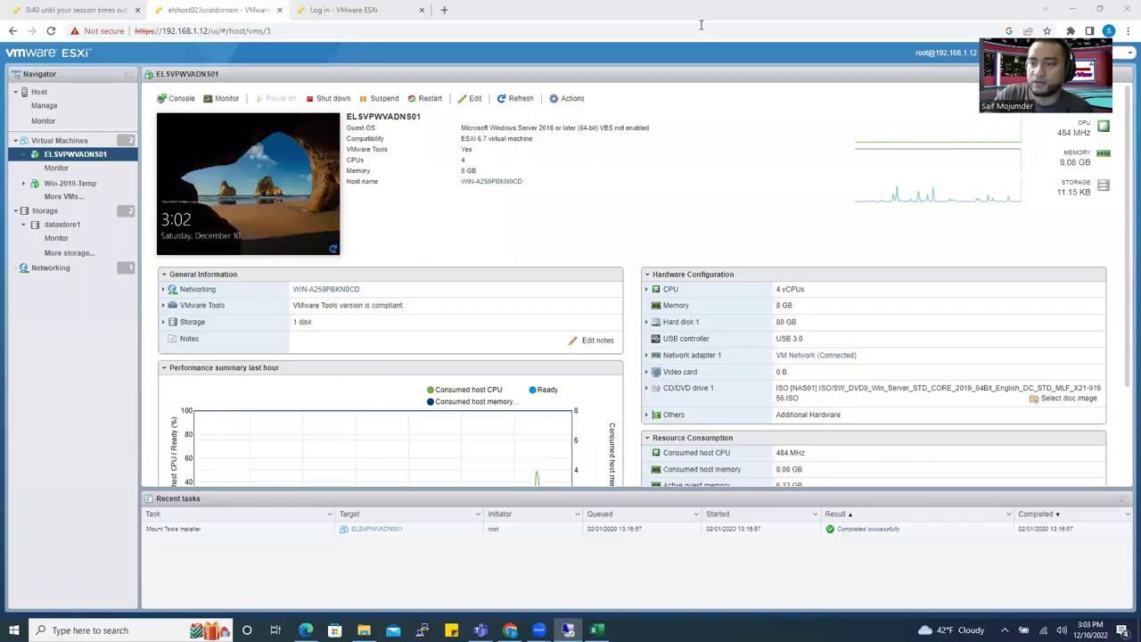
Refresh the VM summary, expand Networking, and open host name WLSVPWVADNS01 in a new tab.
left_click(347, 12)
left_click(246, 11)
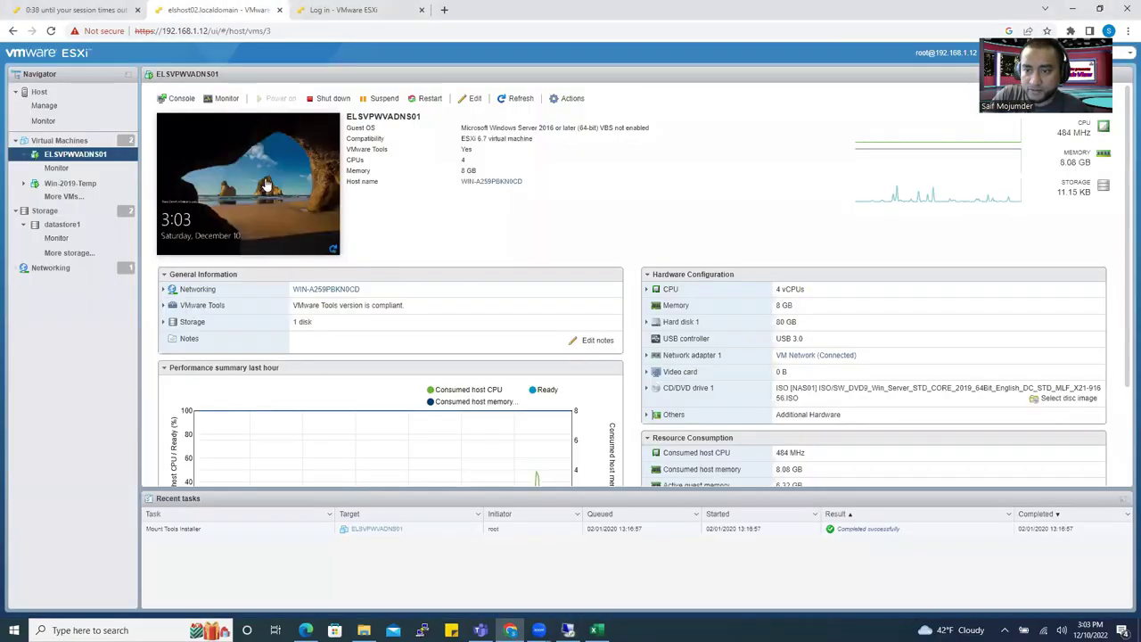
left_click(518, 100)
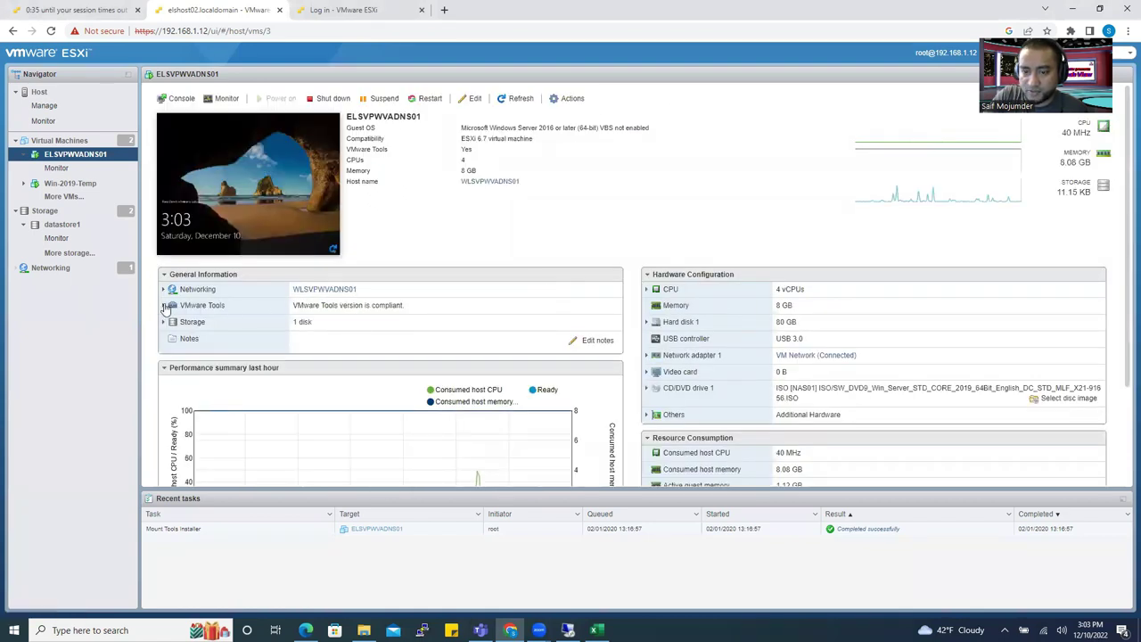
left_click(164, 290)
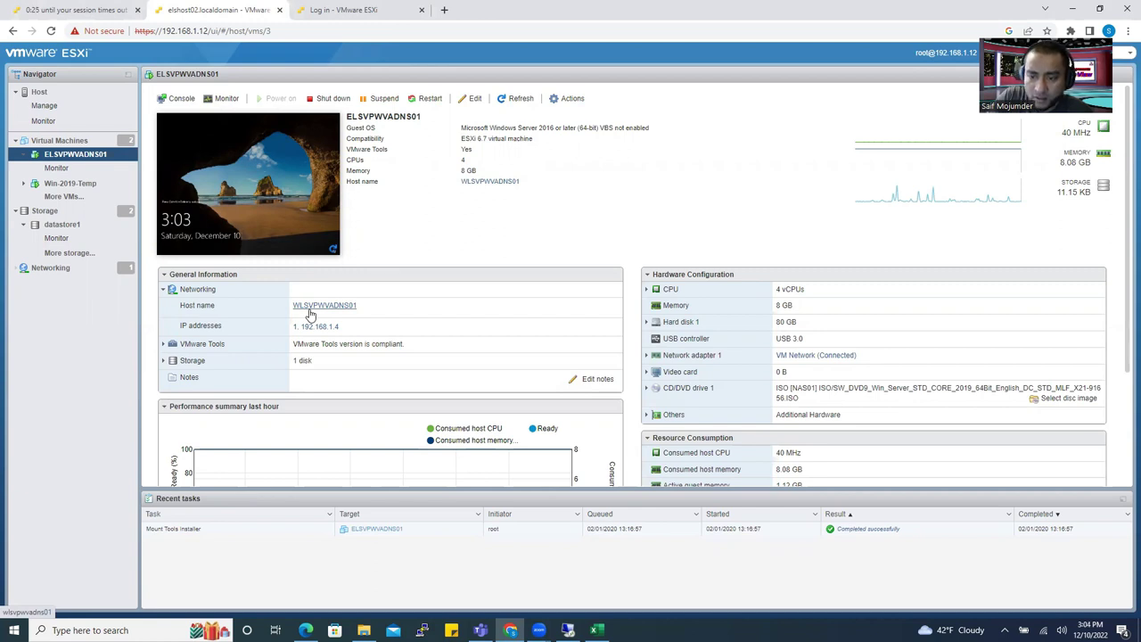
left_click(310, 312)
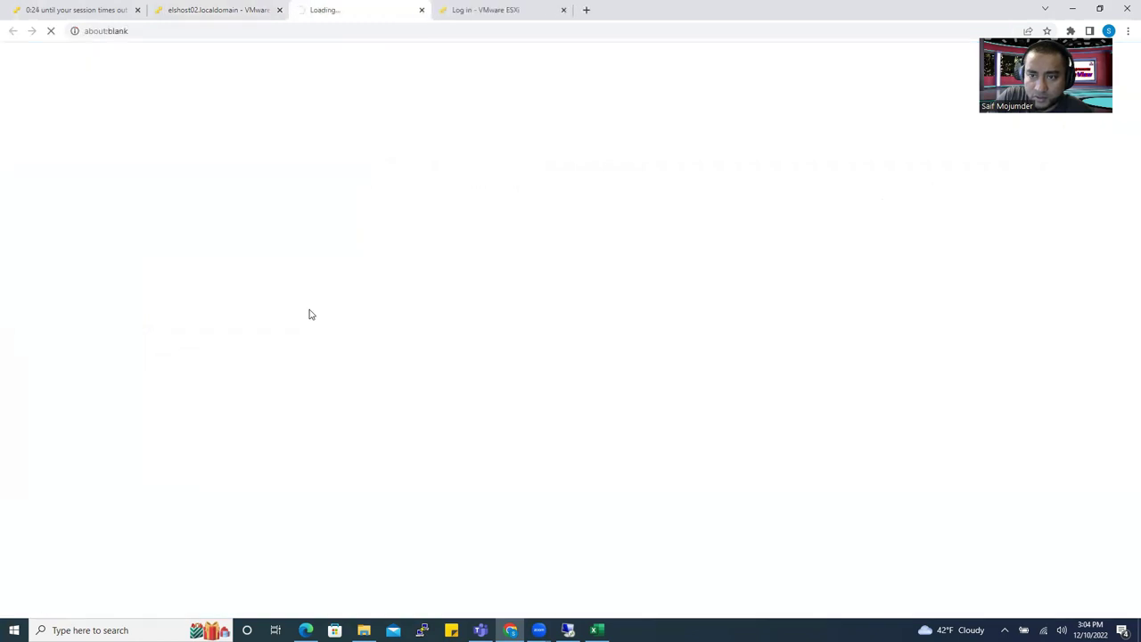
Return to the ELSVPWVADNS01 summary, view its console's locked sign-in screen, then close the console.
left_click(211, 13)
left_click(332, 11)
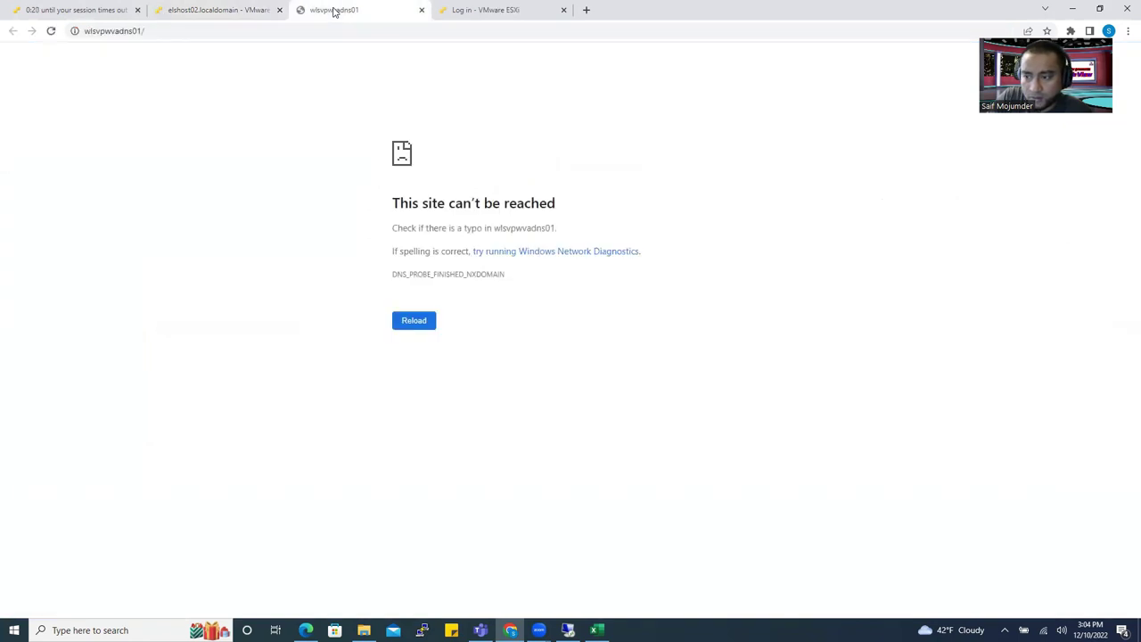
left_click(240, 10)
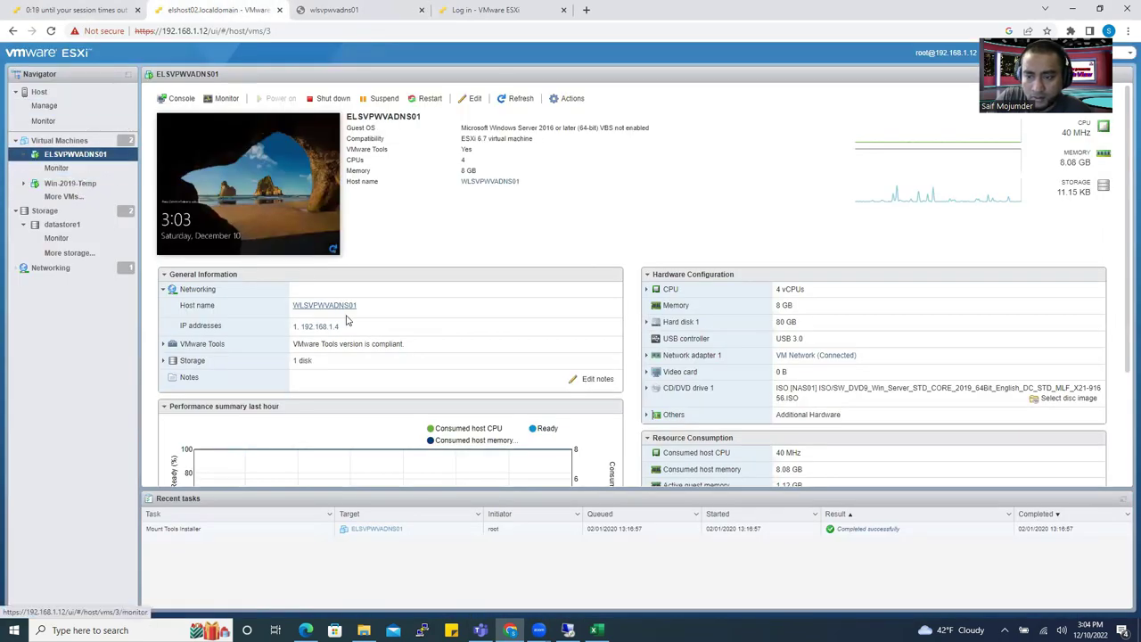
left_click_drag(186, 306, 215, 305)
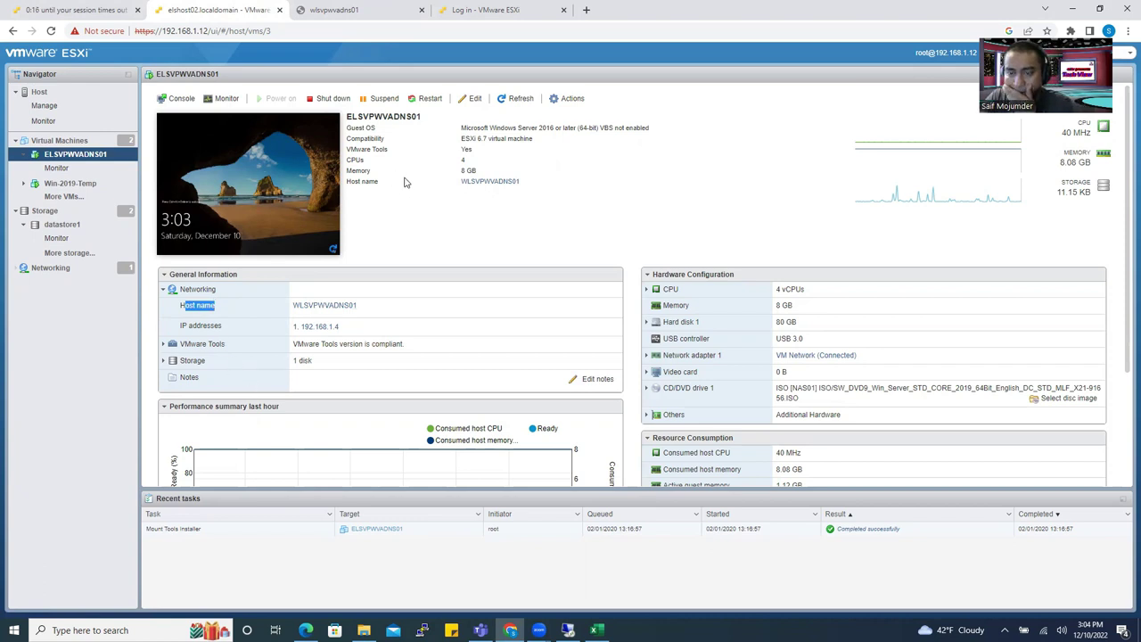
left_click(257, 181)
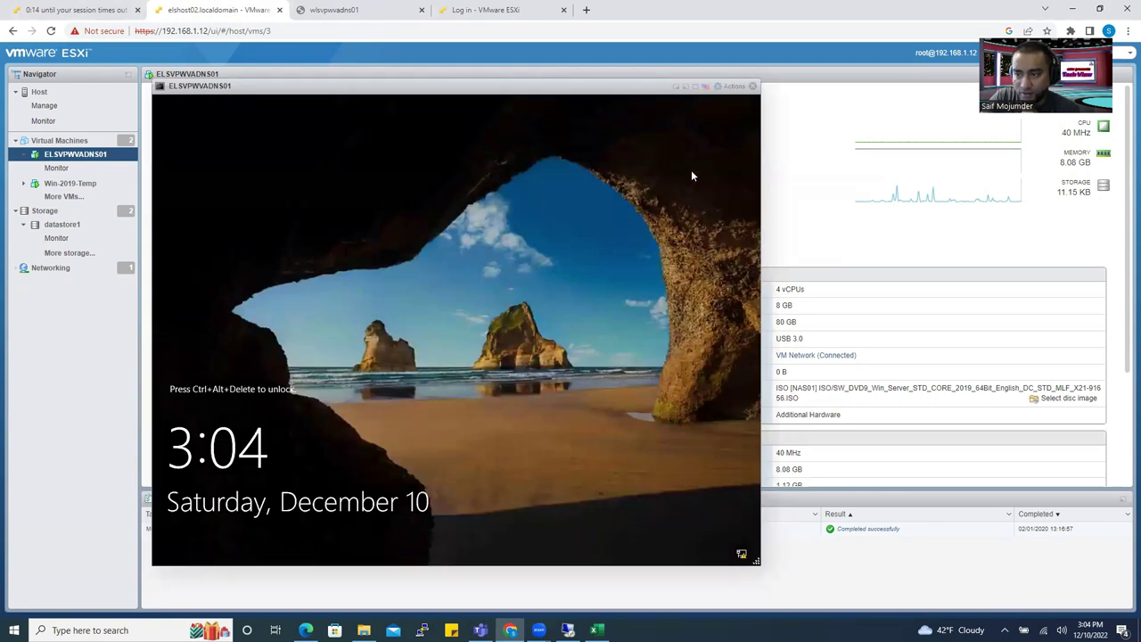
left_click(733, 87)
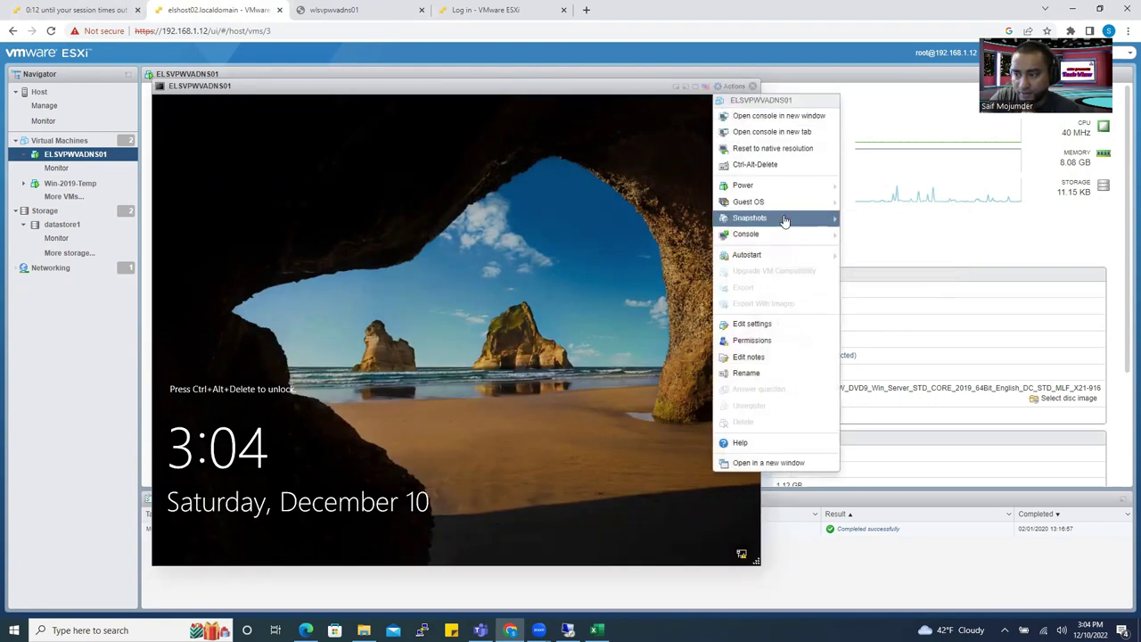
left_click(752, 86)
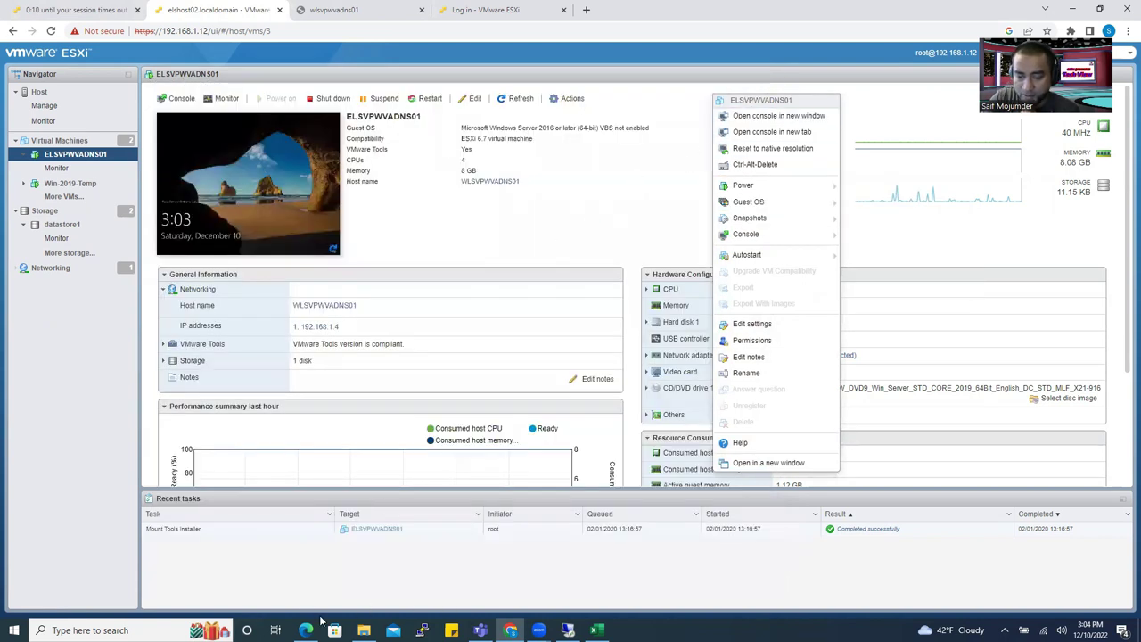
left_click(568, 630)
Start a Remote Desktop Connection to 192.168.1.4.
right_click(567, 630)
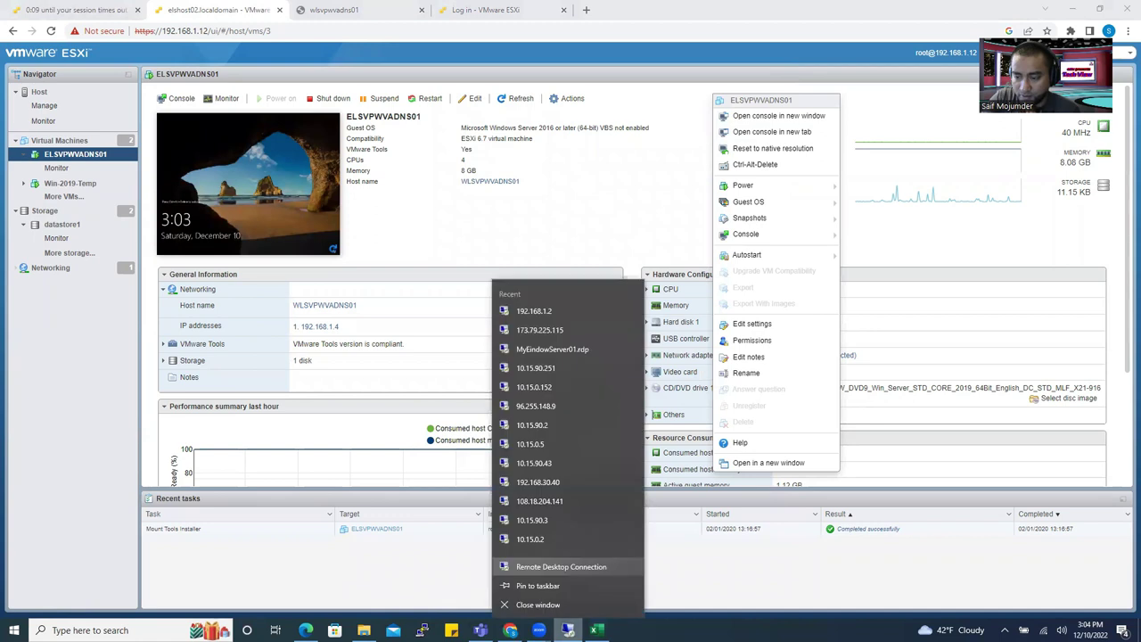
left_click(557, 566)
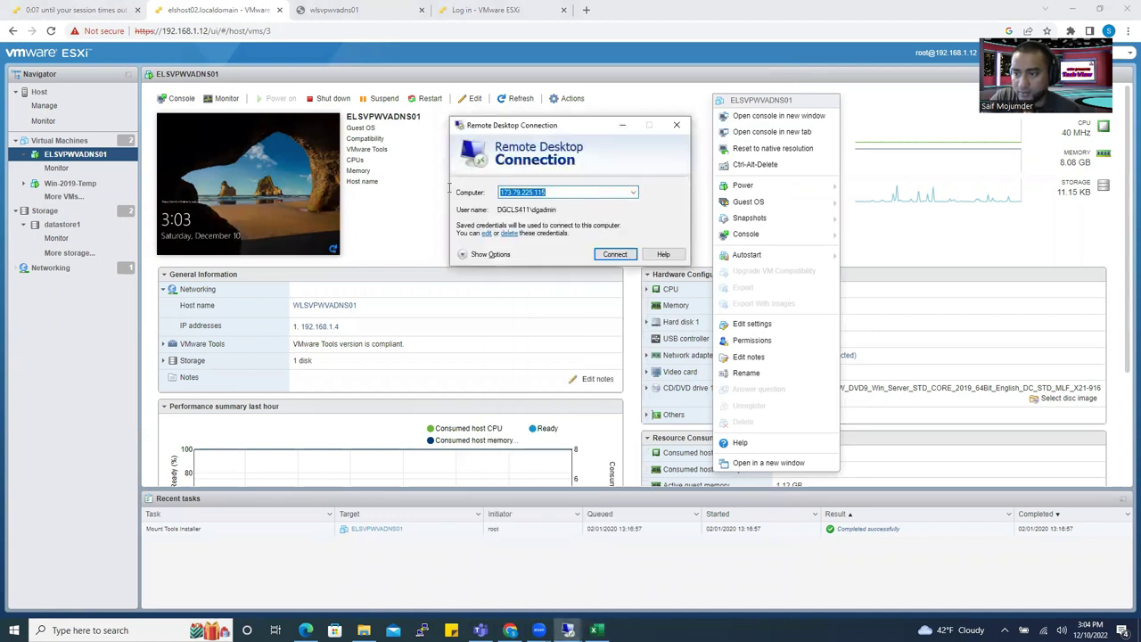
type("192.")
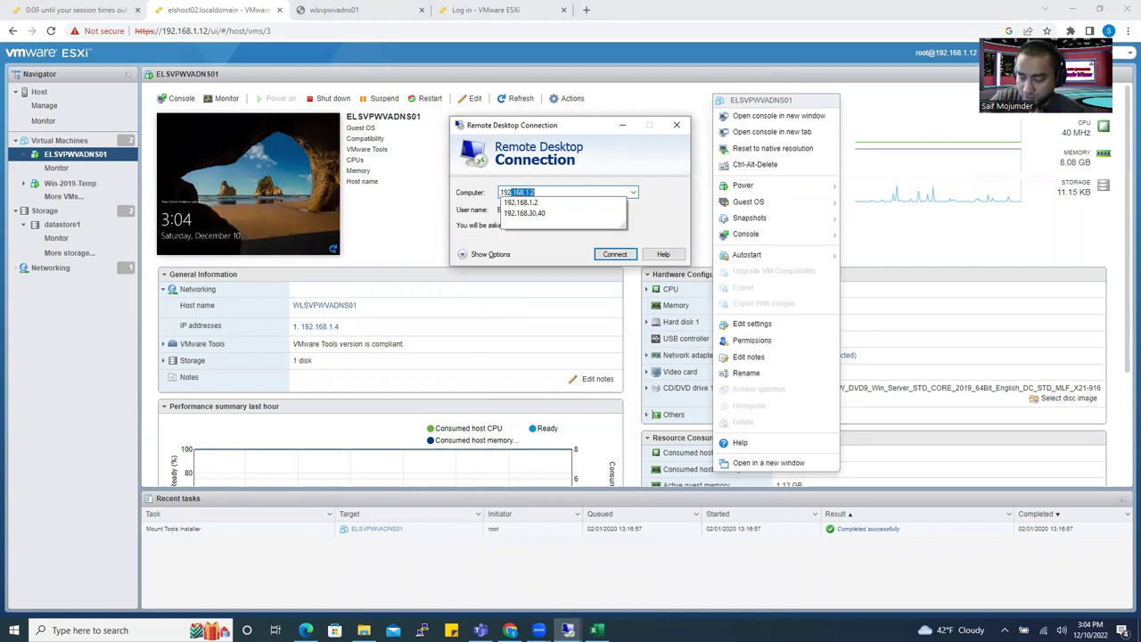
type("168.1.4")
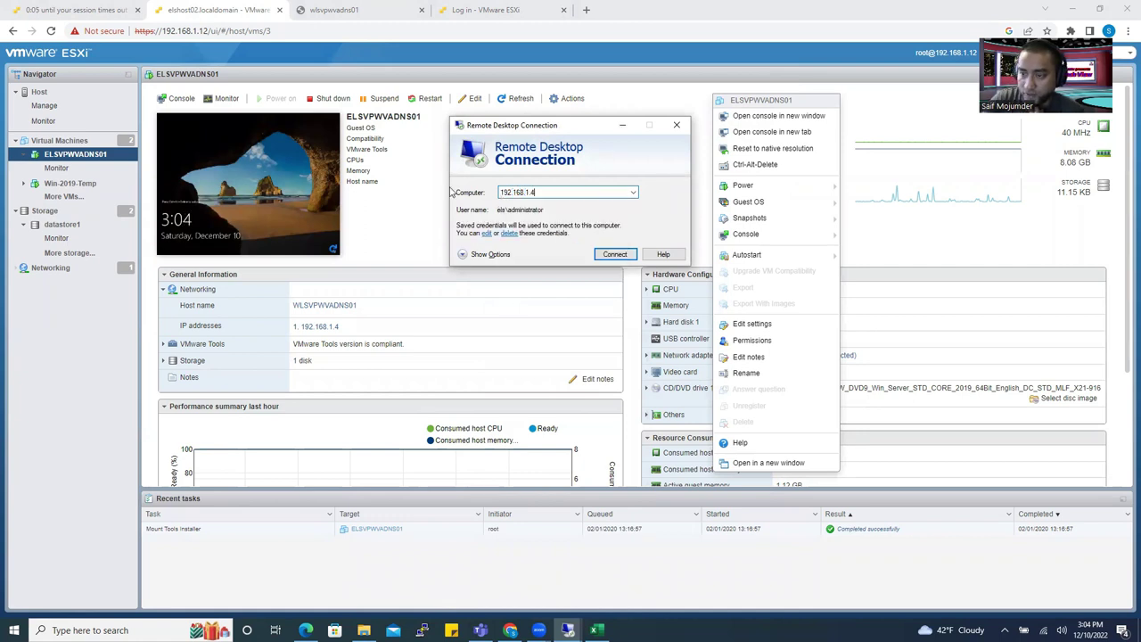
key("Return")
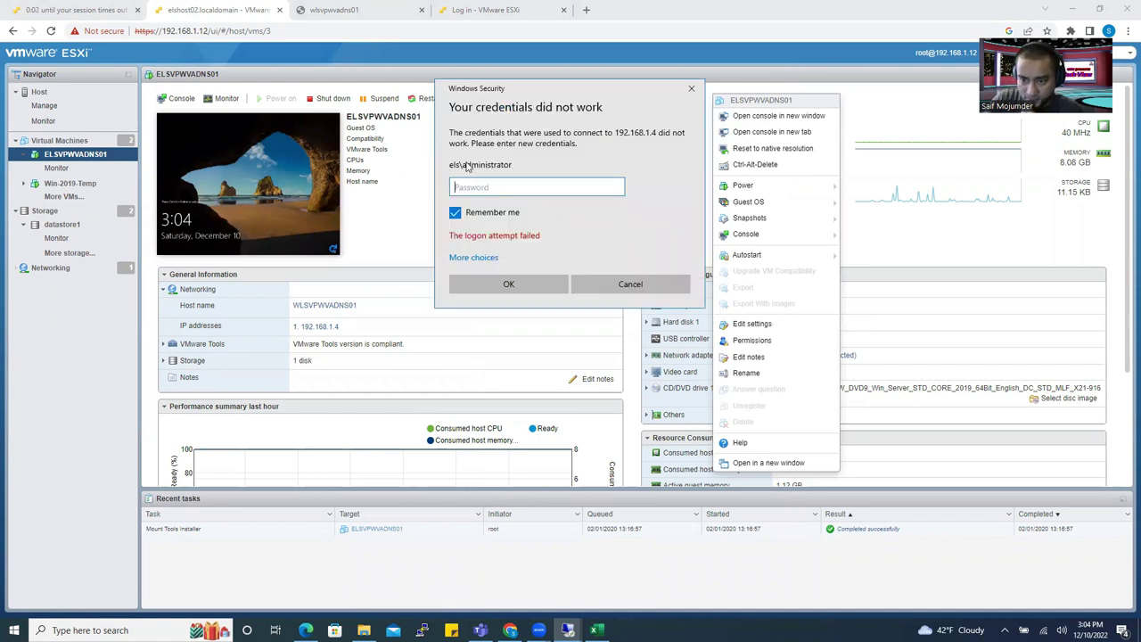
Select host name WLSVPWVADNS01 on the VM summary and in the wlsvpwvadns01 tab.
left_click(369, 309)
left_click_drag(352, 306, 301, 298)
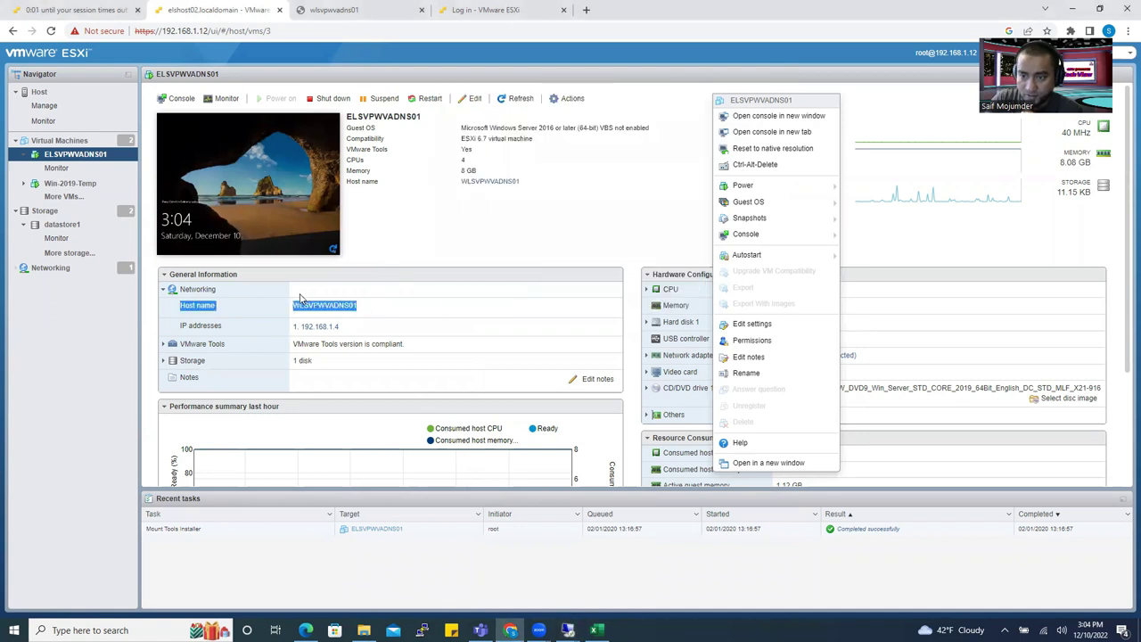
right_click(300, 306)
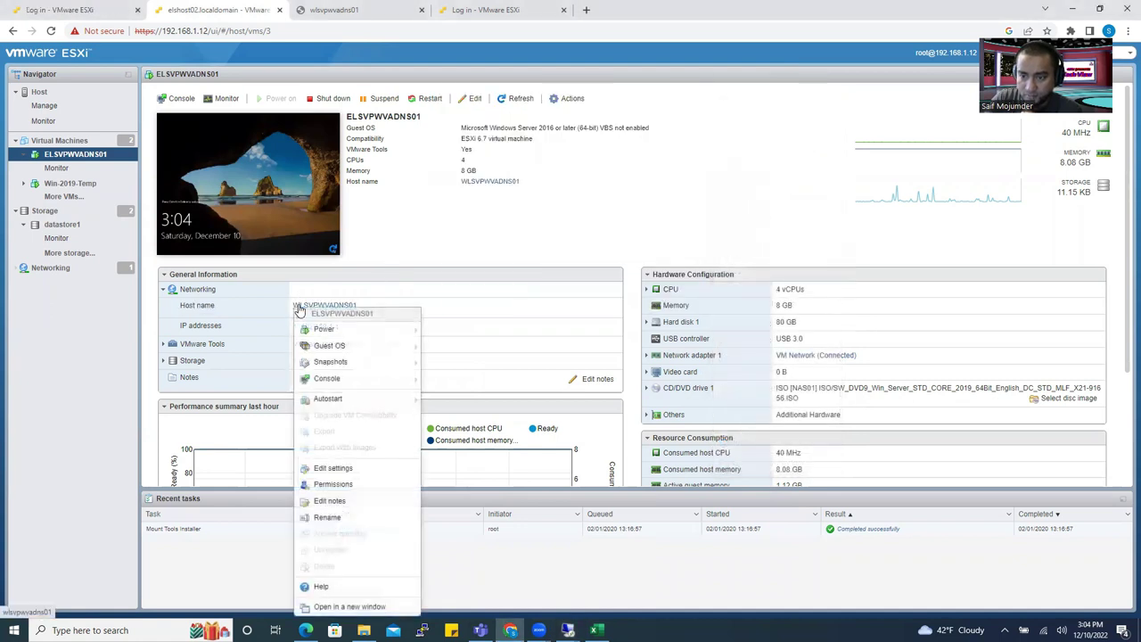
left_click(416, 291)
left_click_drag(365, 312, 297, 316)
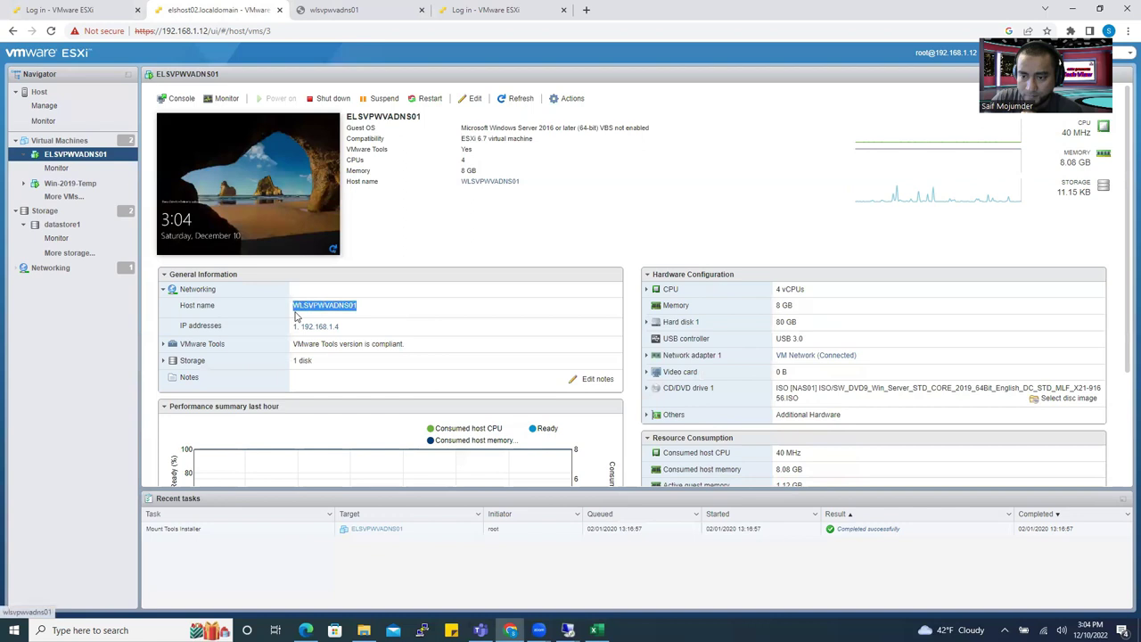
right_click(297, 314)
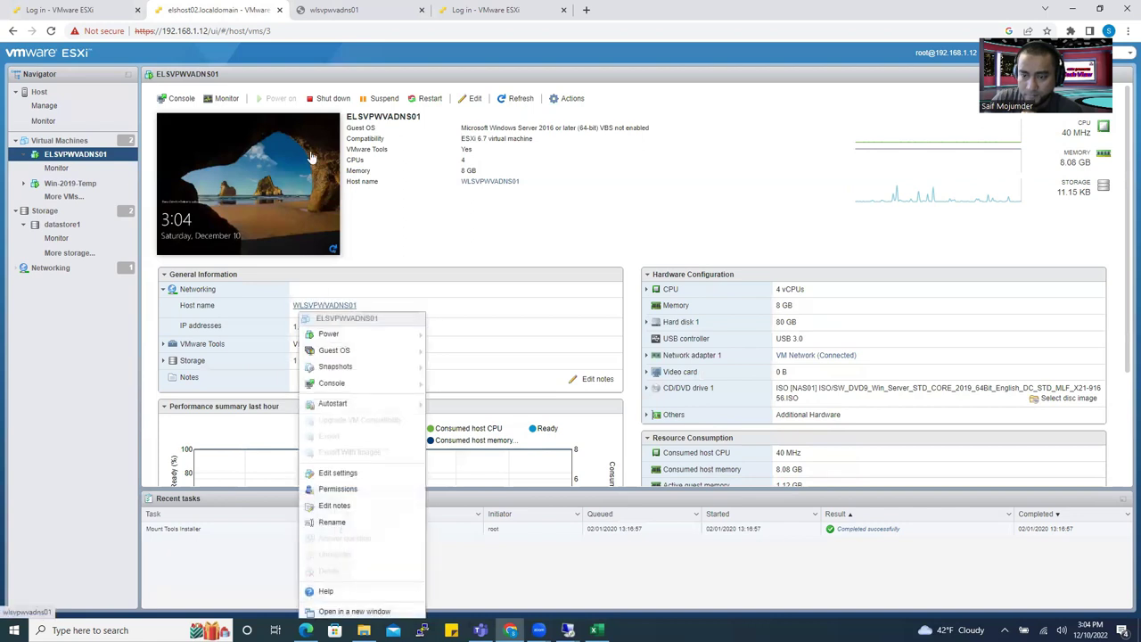
left_click(340, 12)
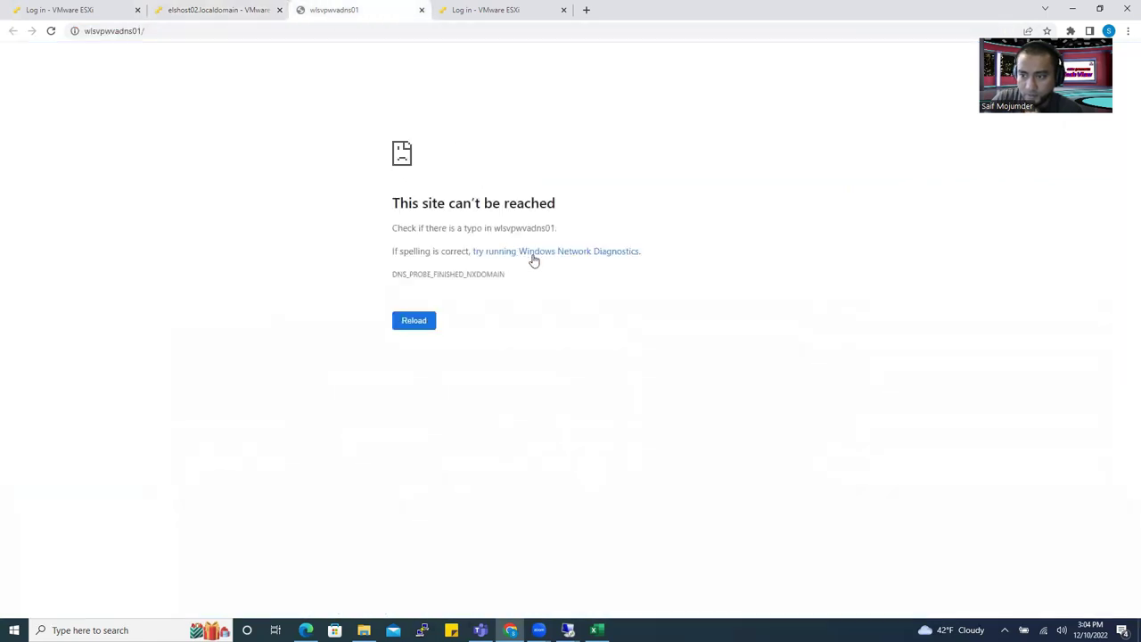
left_click_drag(556, 229, 496, 229)
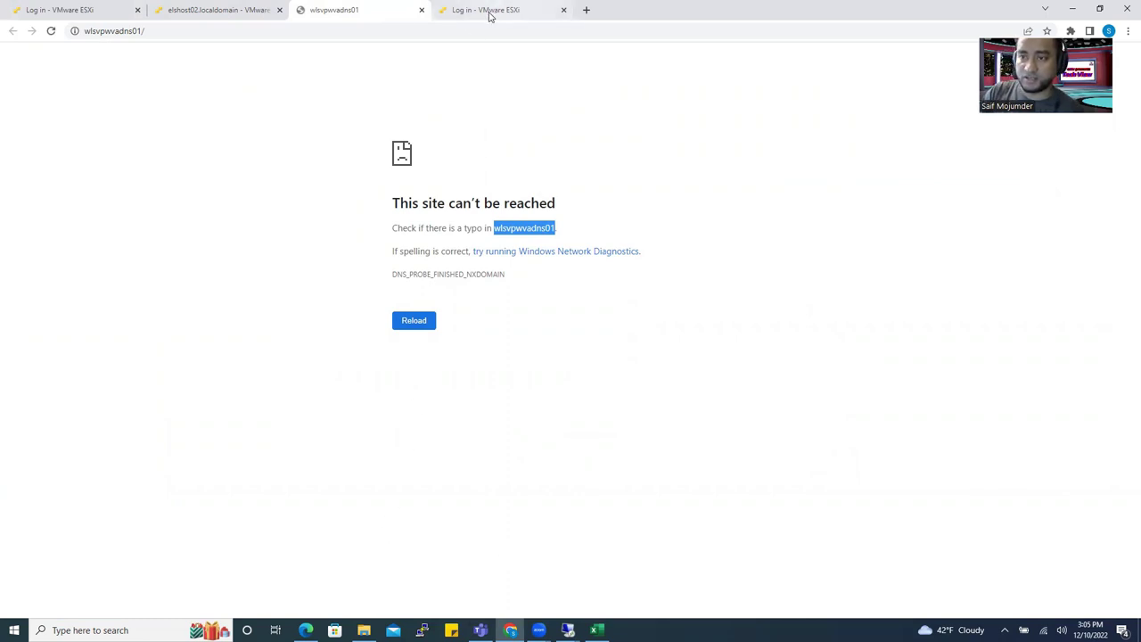
Sign in as wlsvpwvadns01\administrator with its password and accept the untrusted certificate.
mouse_move(567, 630)
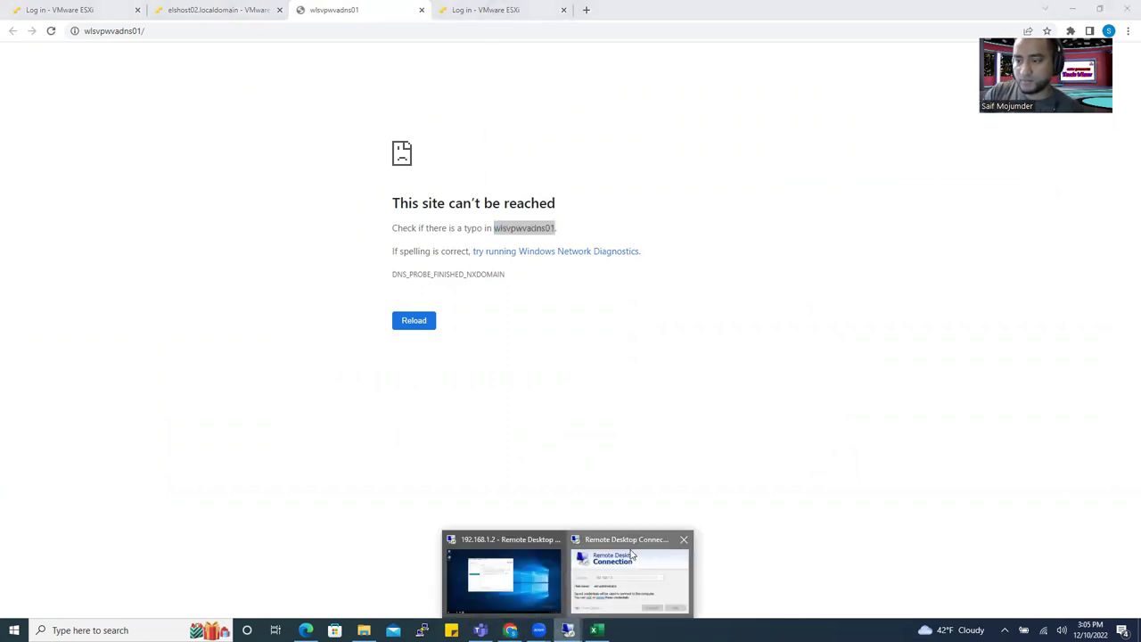
left_click(631, 554)
left_click(486, 257)
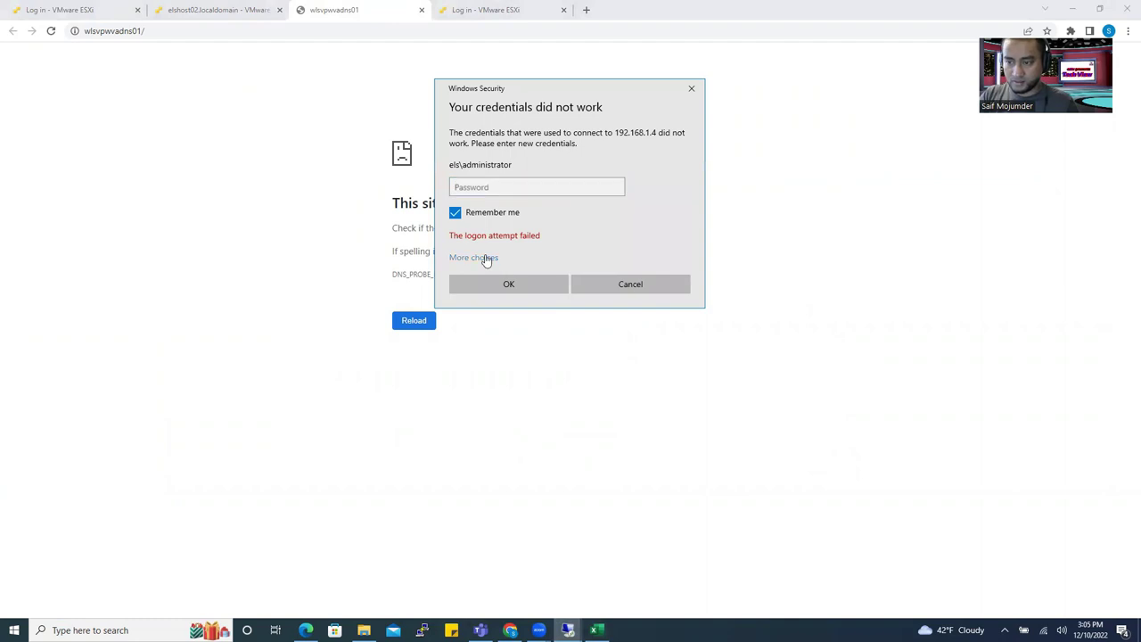
left_click(529, 322)
type("wlsvpwvadns01\\admini")
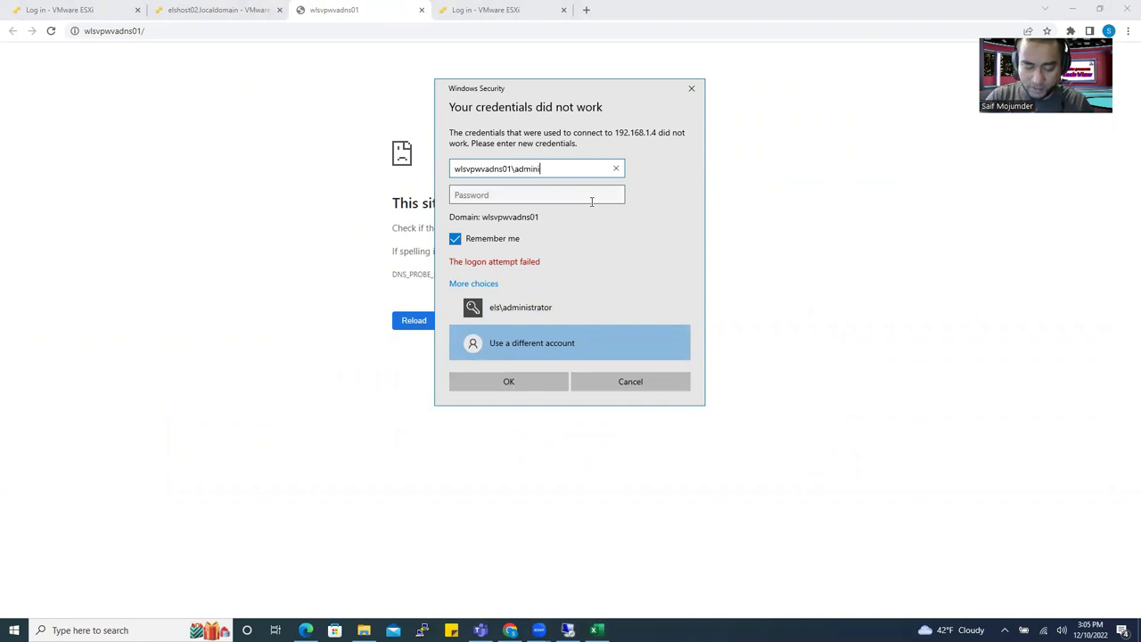
type("strator")
key("Tab")
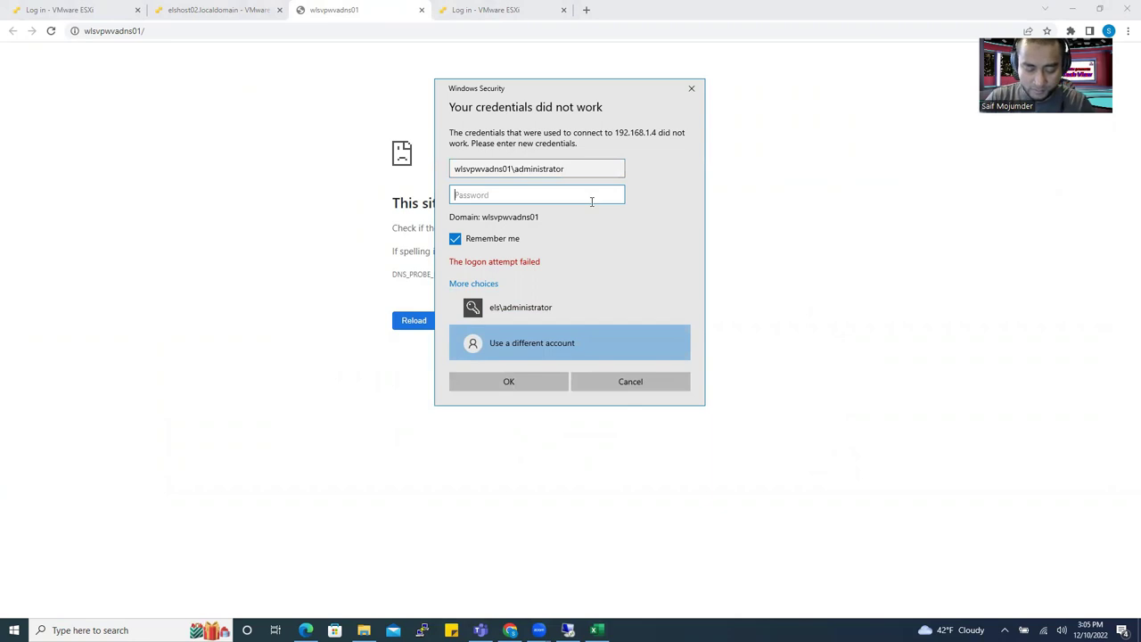
type("••")
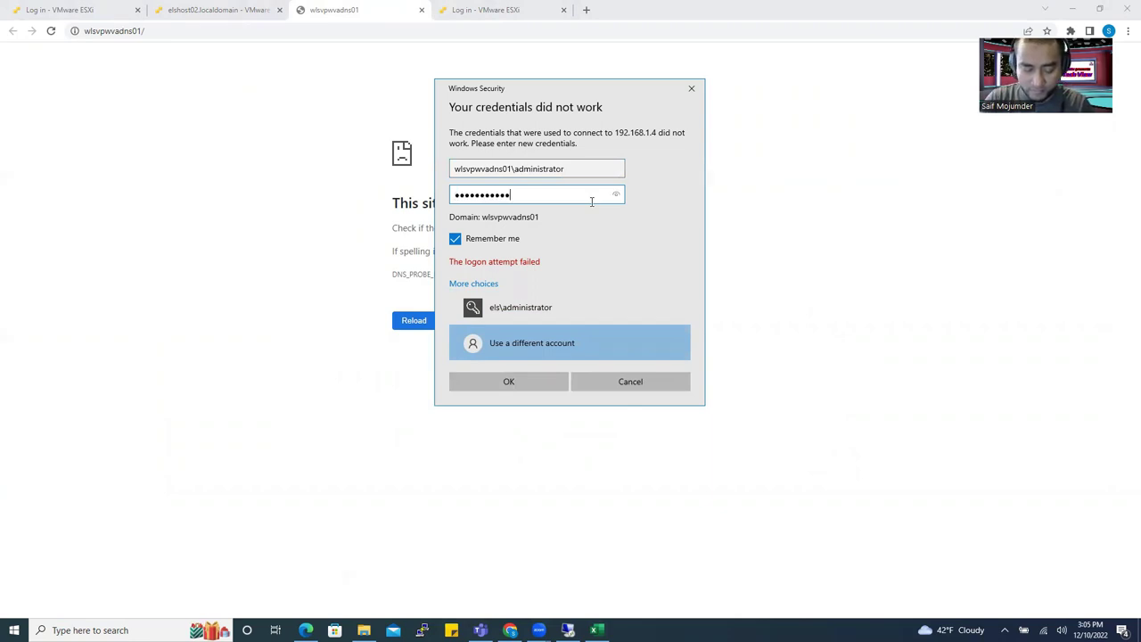
key("Return")
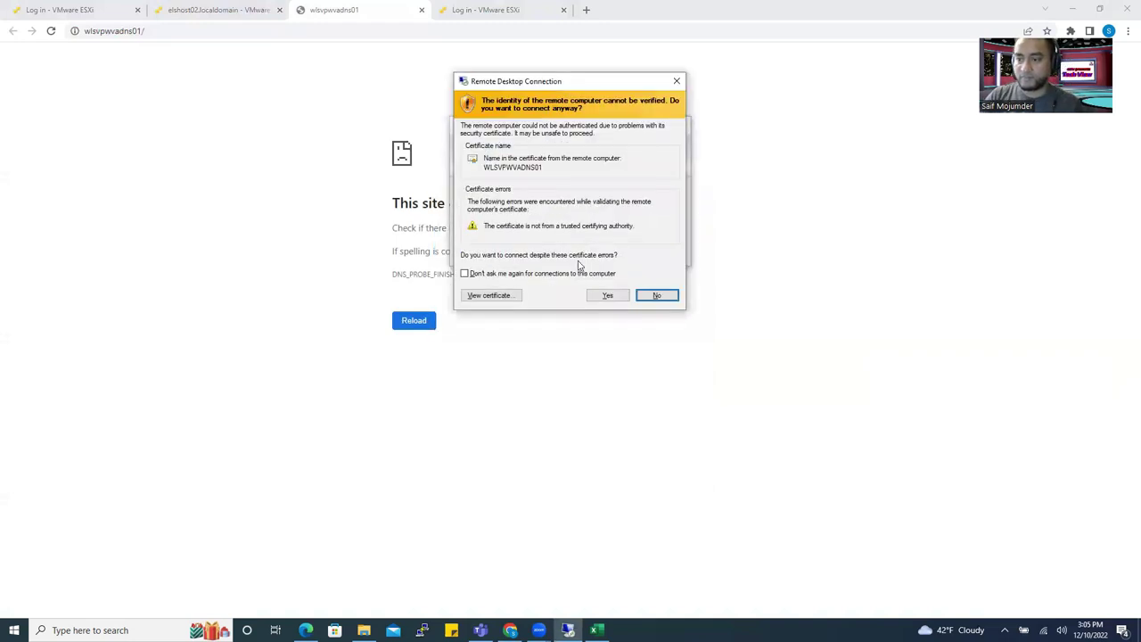
left_click(610, 297)
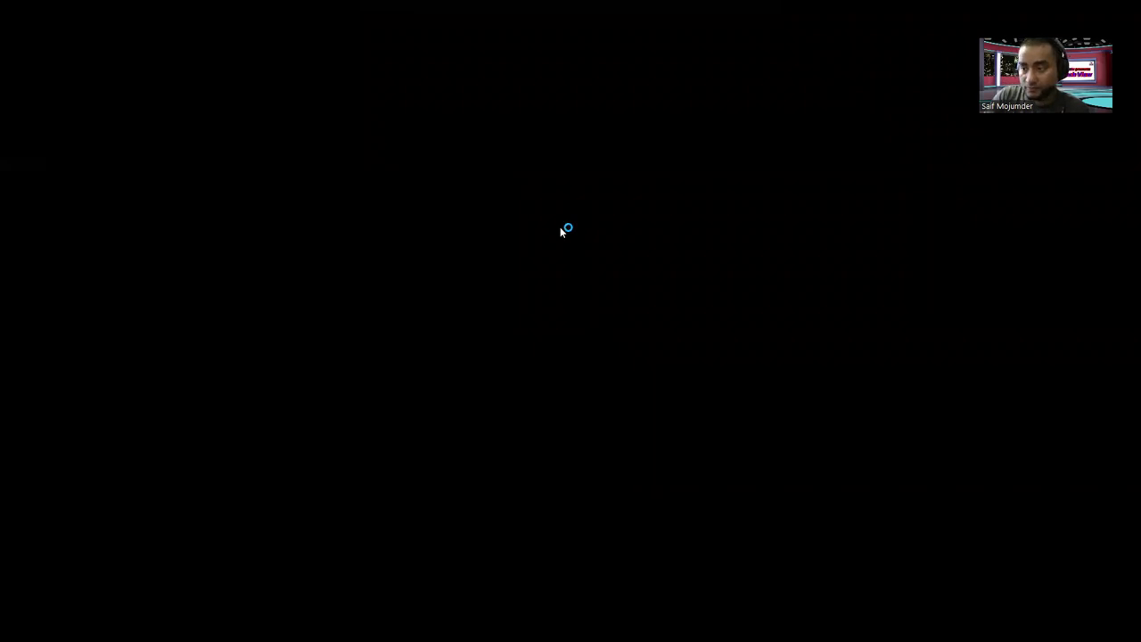
Launch Server Manager from the remote session's Start menu.
mouse_move(573, 4)
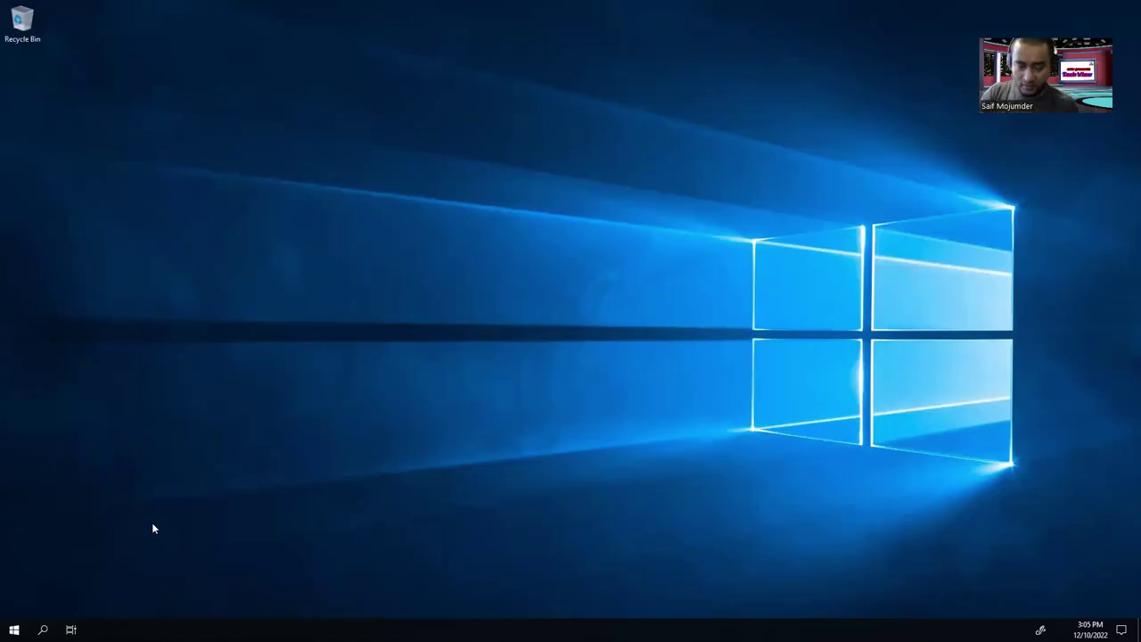
mouse_move(444, 8)
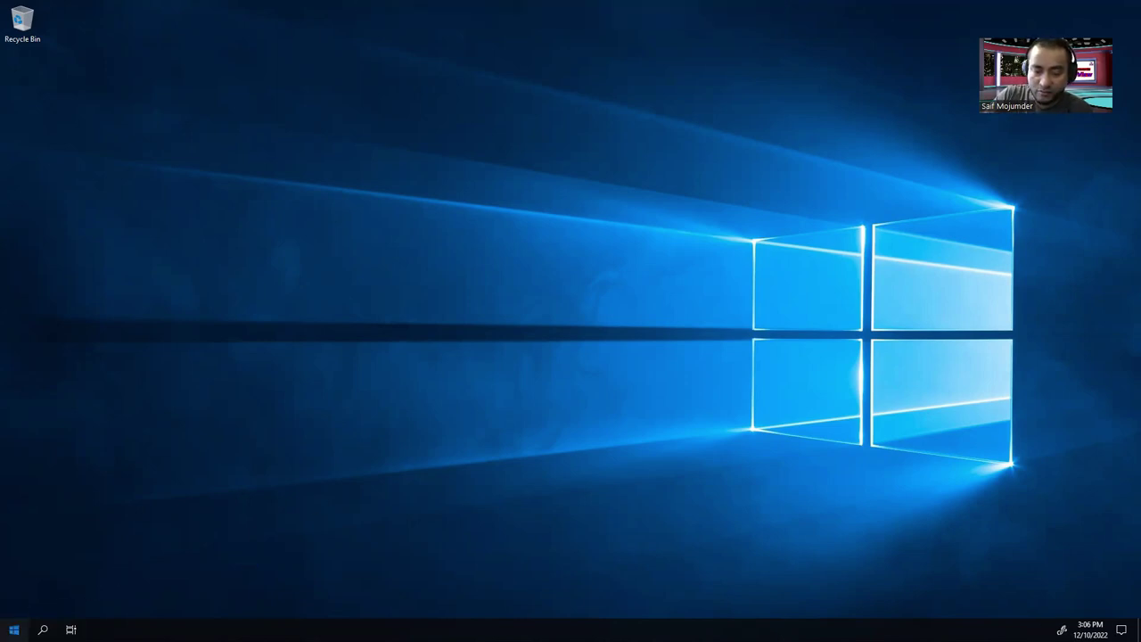
left_click(14, 629)
left_click(15, 629)
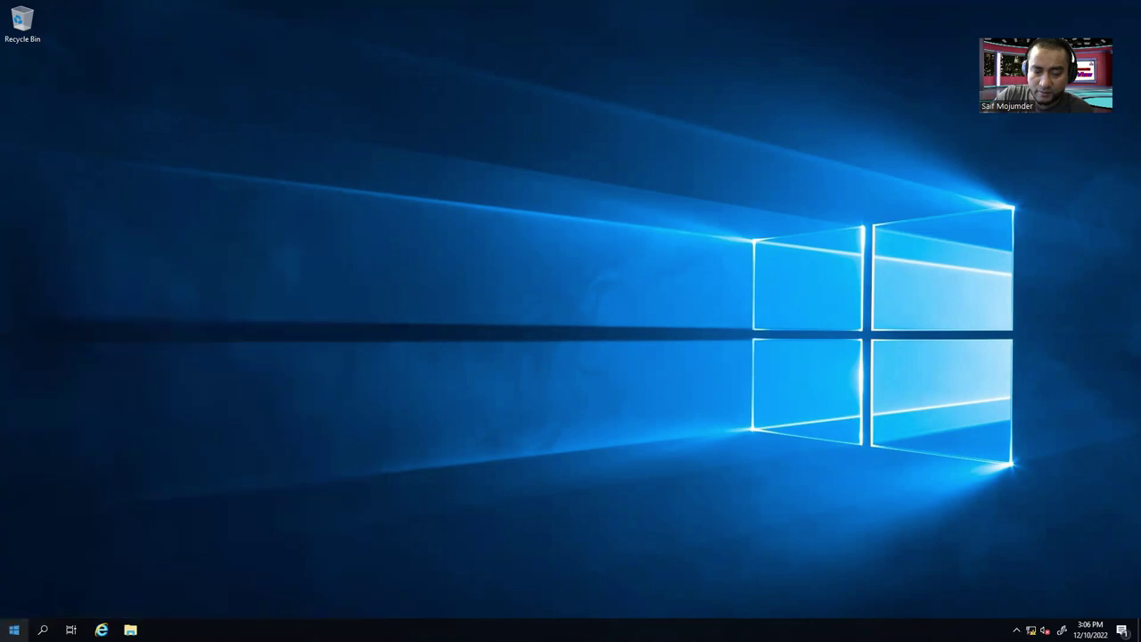
left_click(15, 629)
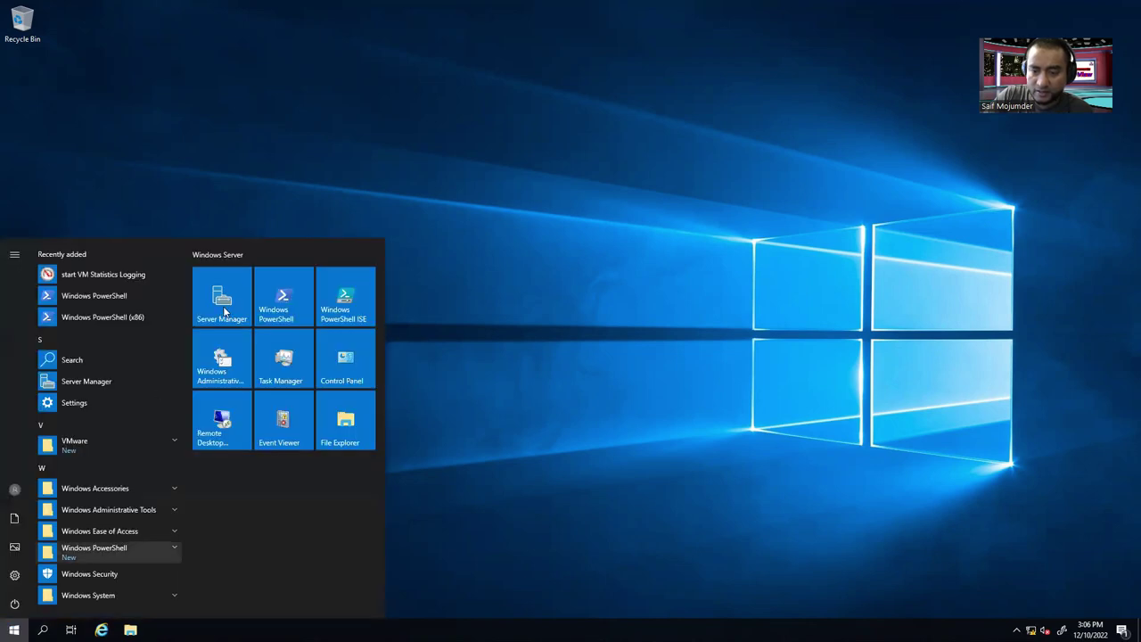
left_click(227, 298)
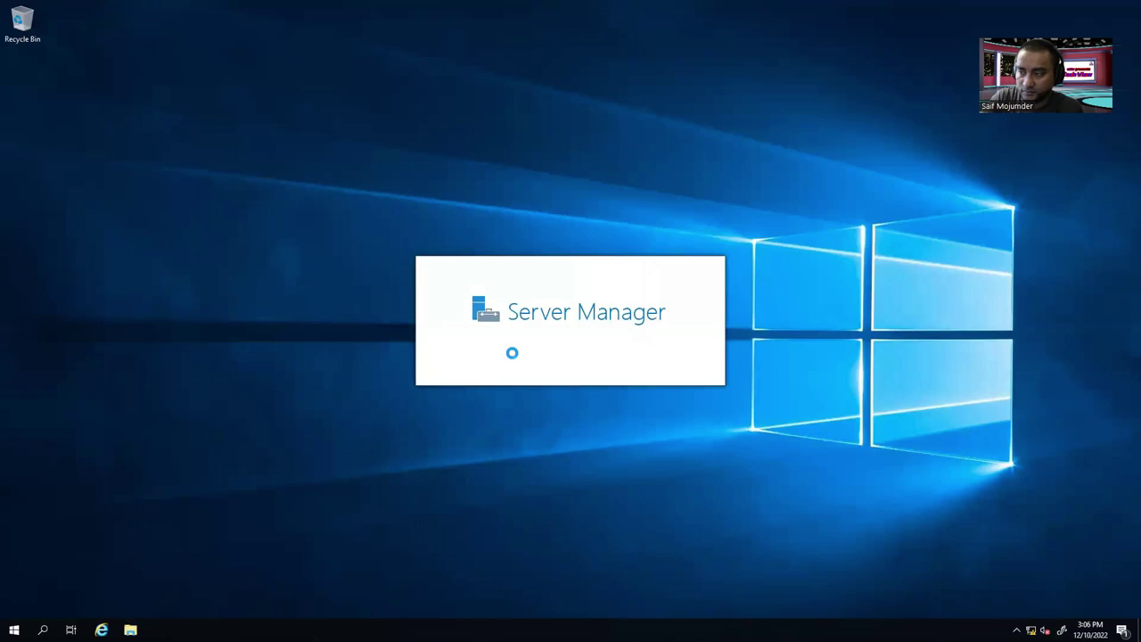
Minimize the RDP window, restore it, then minimize it again to the local browser.
mouse_move(606, 7)
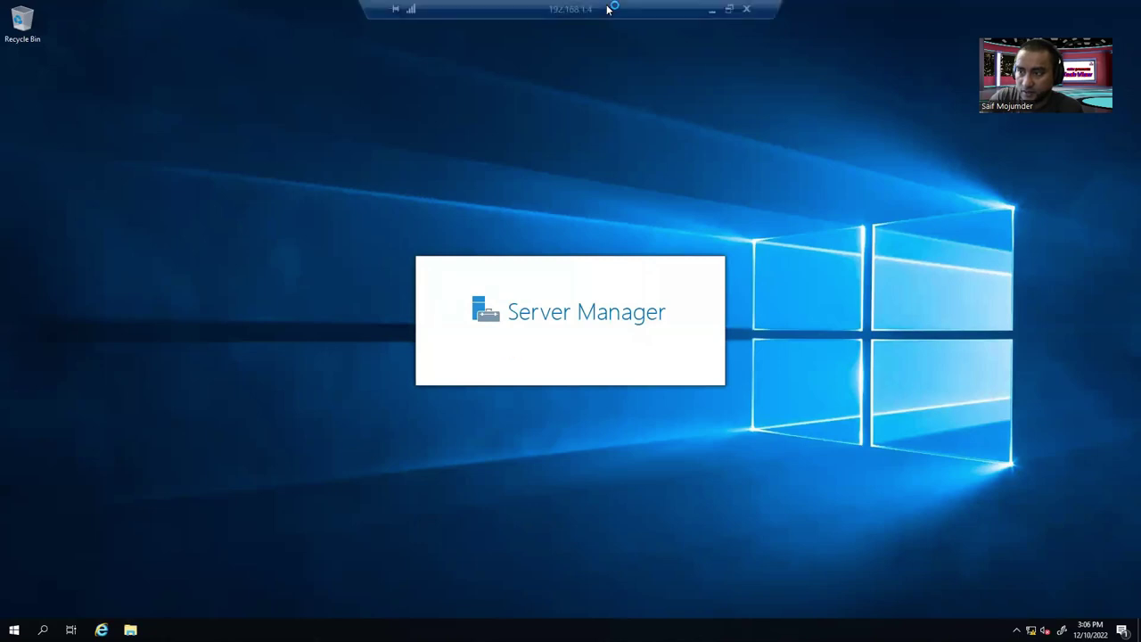
left_click(712, 9)
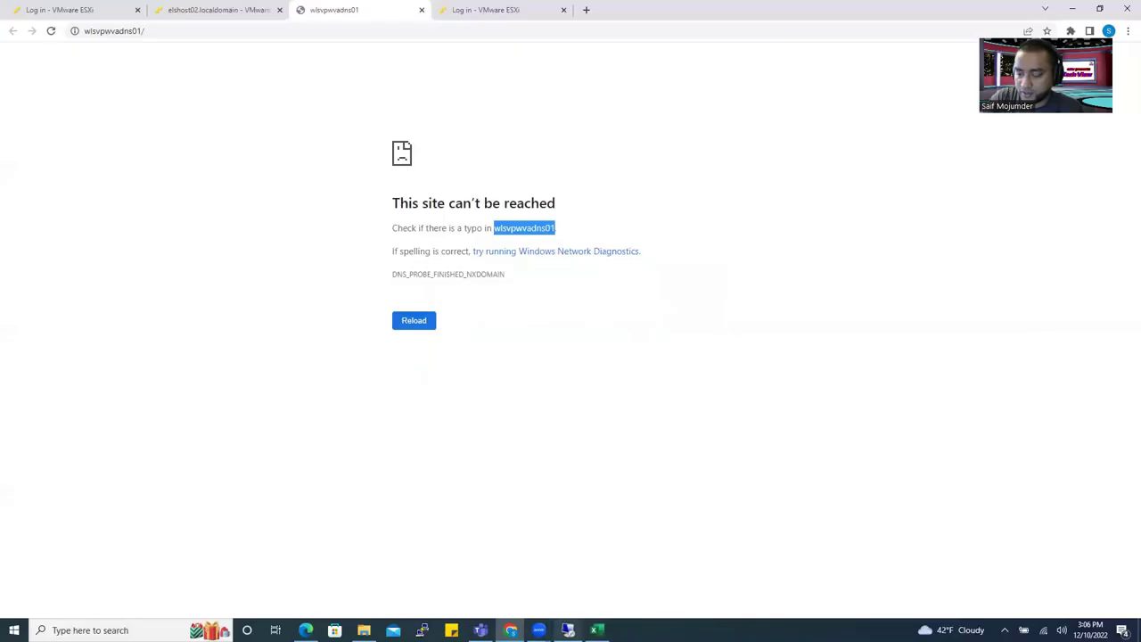
left_click(568, 630)
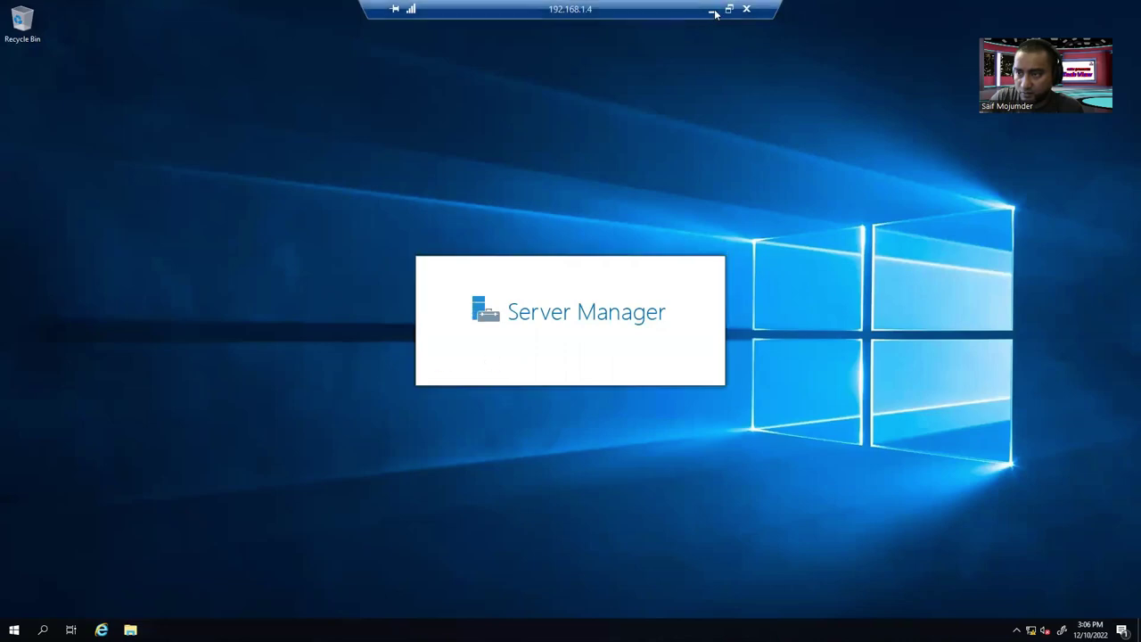
left_click(712, 10)
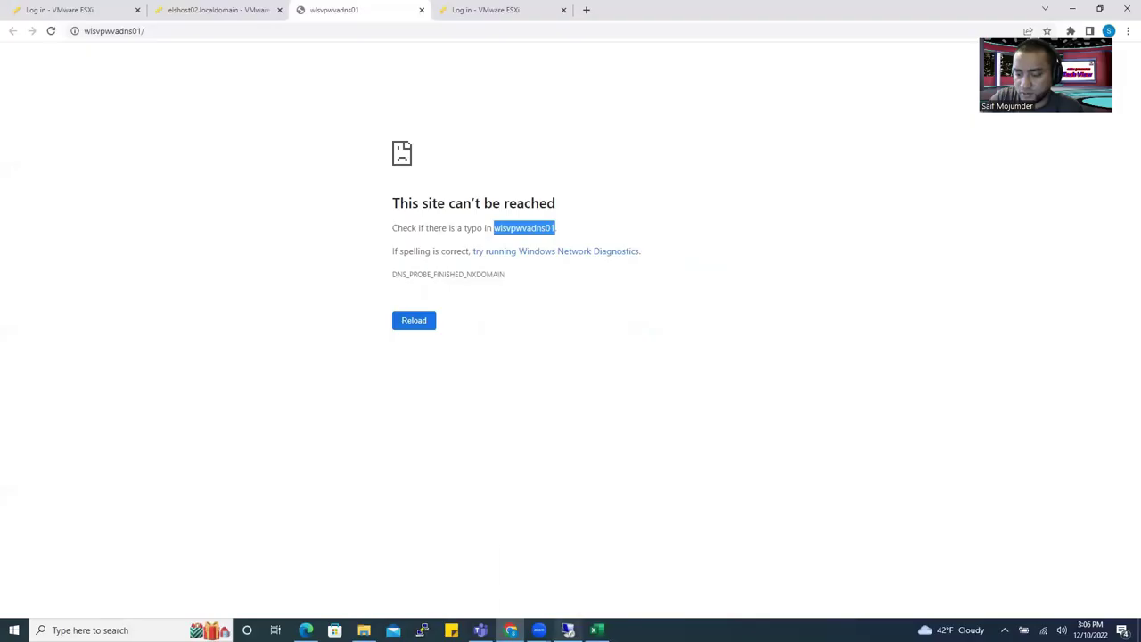
mouse_move(568, 630)
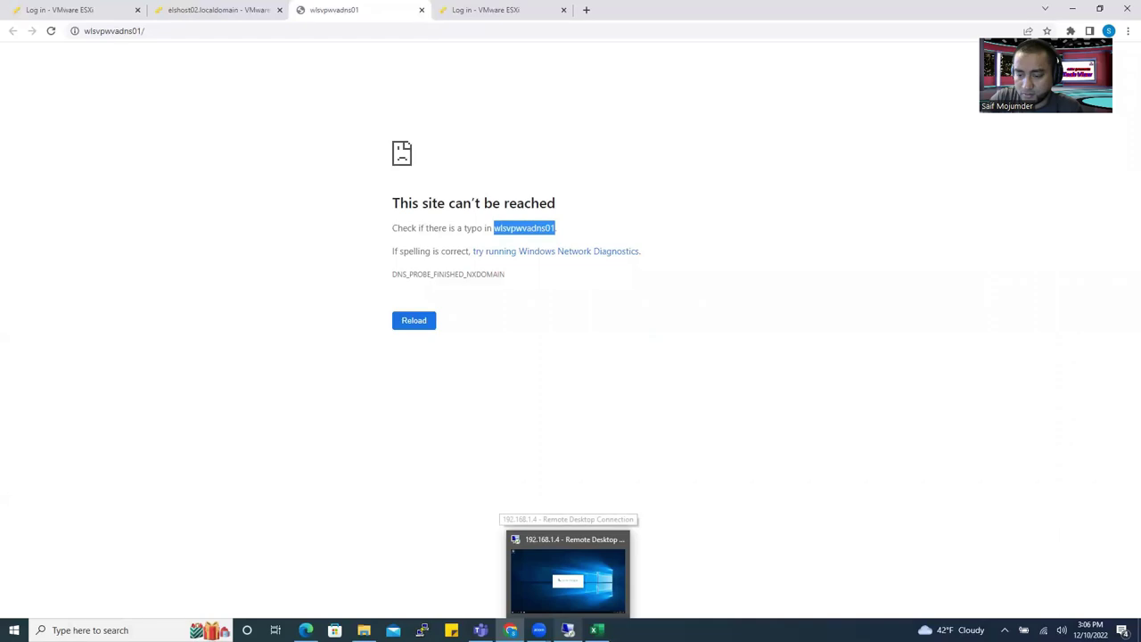
mouse_move(306, 630)
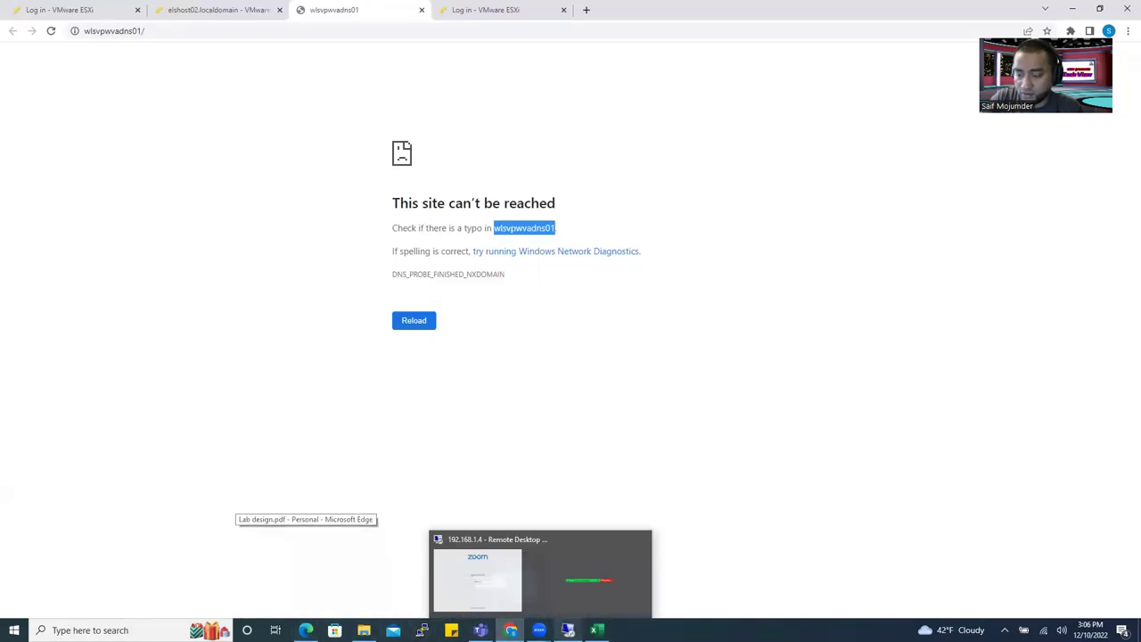
Close the Windows Admin Center notice and show Local Server properties for WLSVPWVADNS01.
left_click(568, 630)
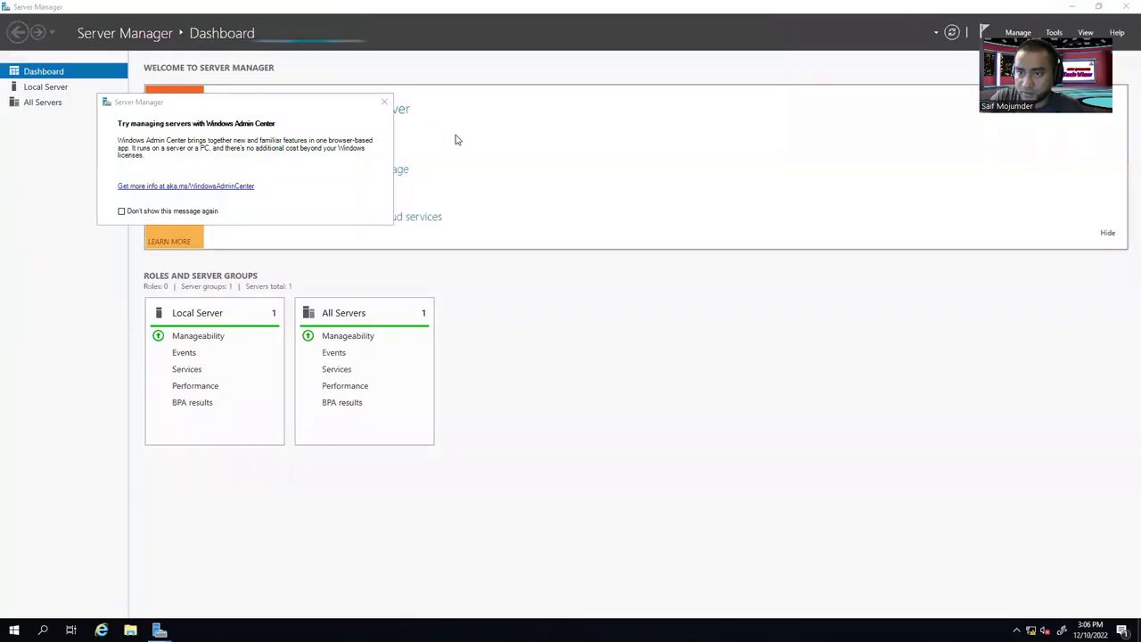
left_click(384, 101)
left_click(49, 87)
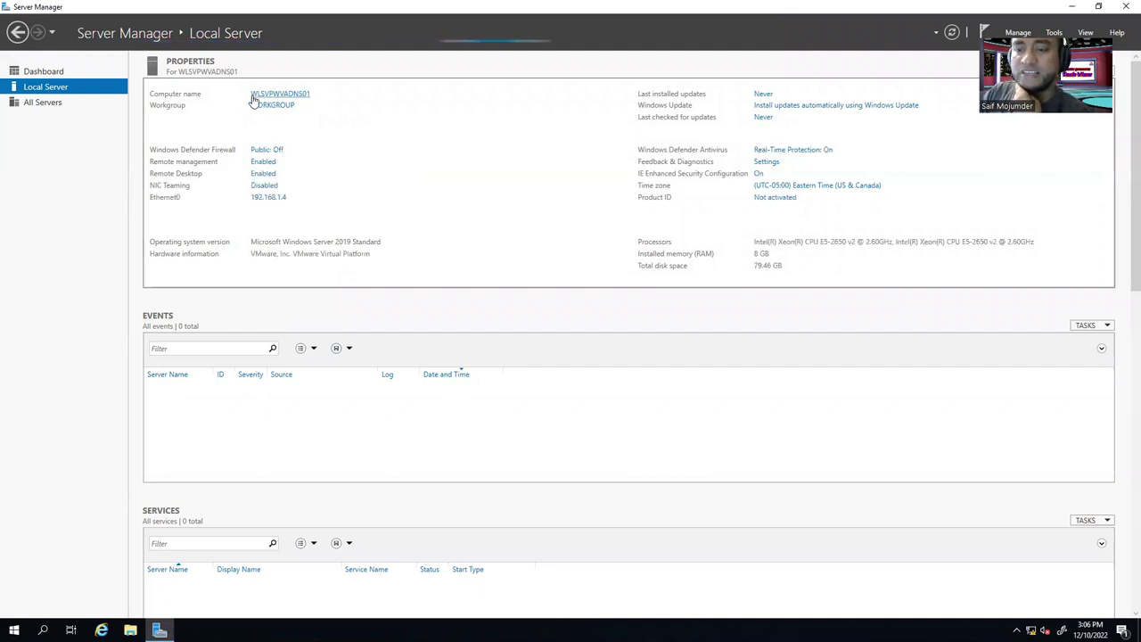
Rename the computer to ELSVPWVADNS01 by changing the leading W to E.
left_click(277, 94)
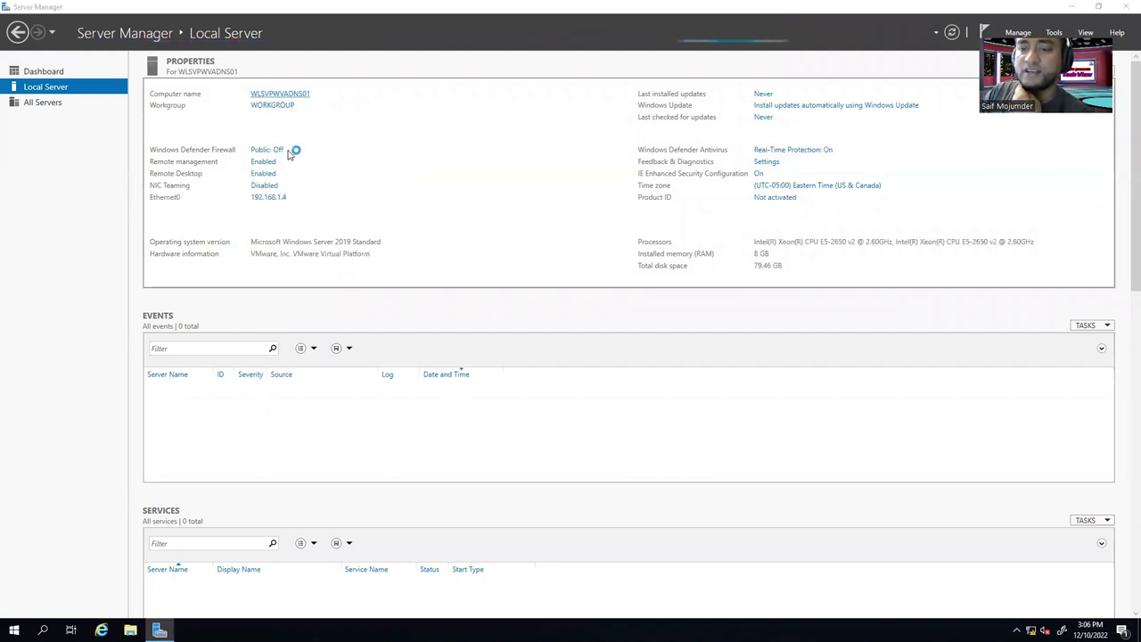
left_click(342, 284)
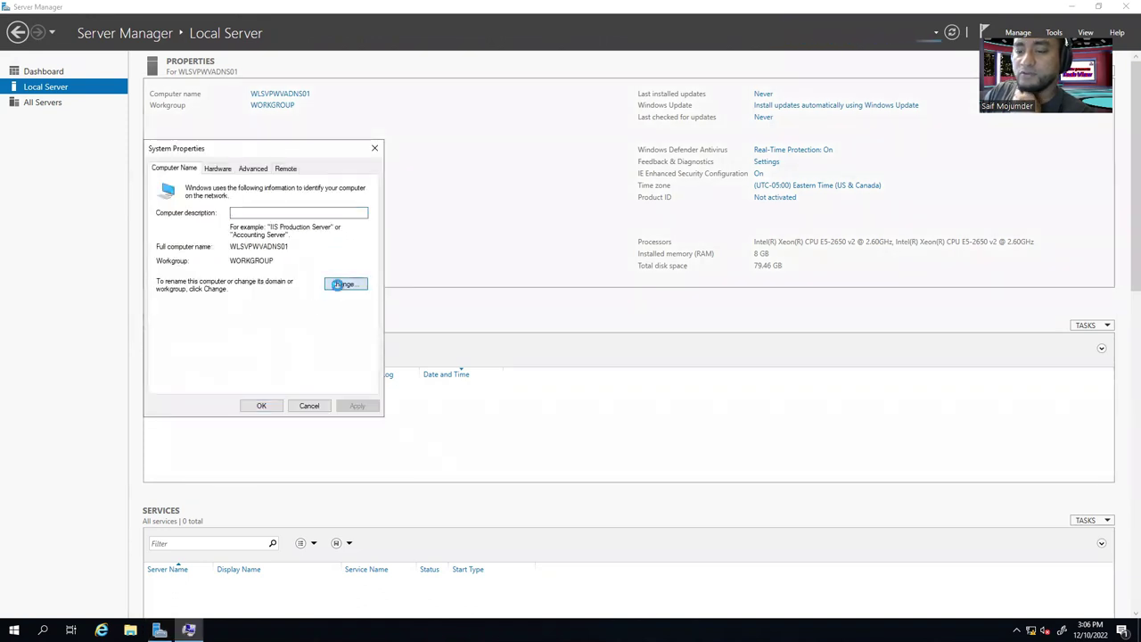
left_click_drag(166, 238, 154, 239)
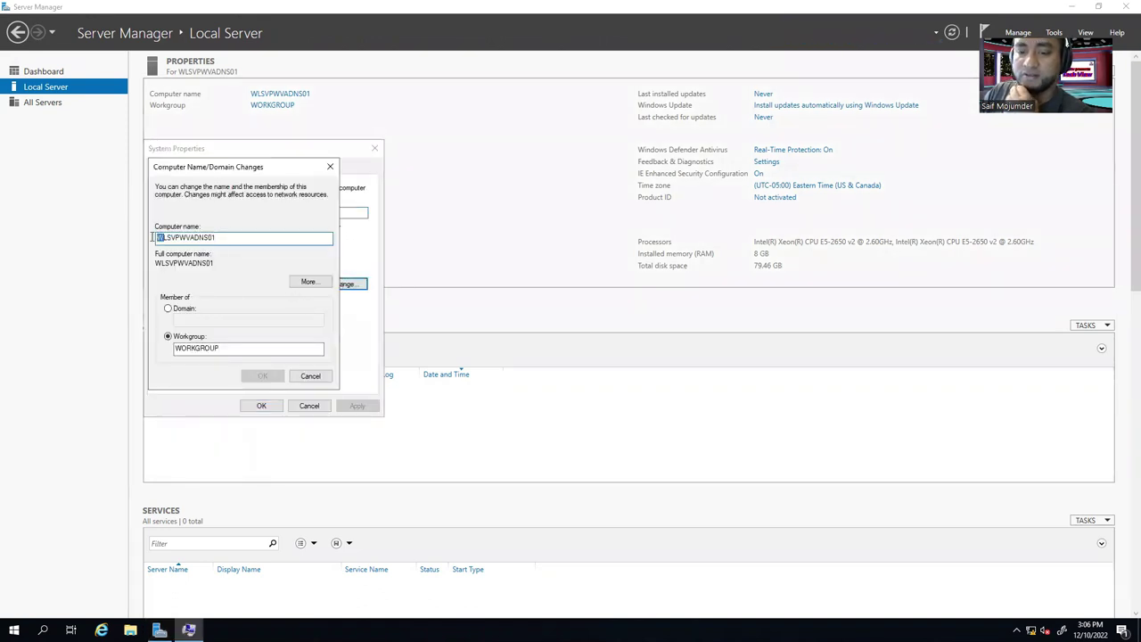
type("E")
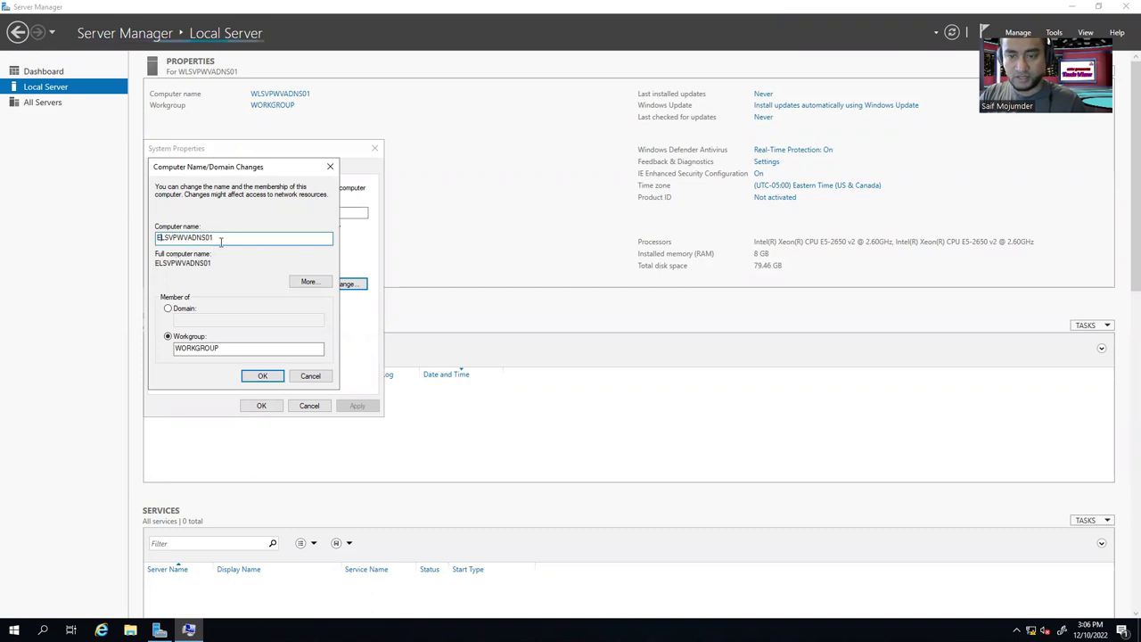
left_click(262, 376)
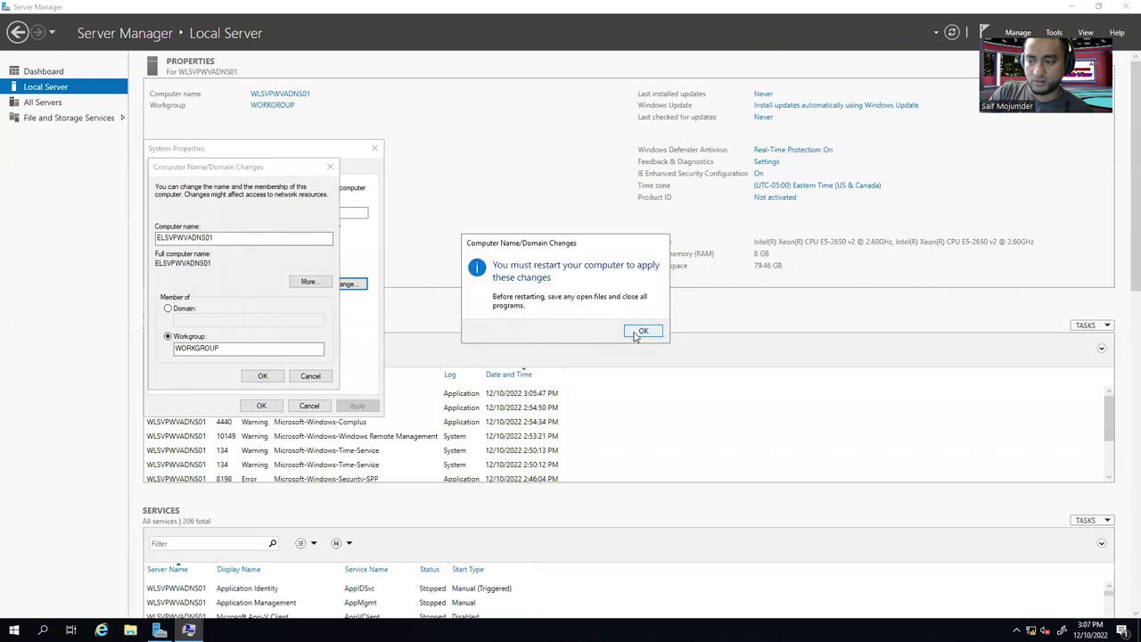
Acknowledge the restart notice, close System Properties and restart the server now.
left_click(638, 332)
left_click(260, 406)
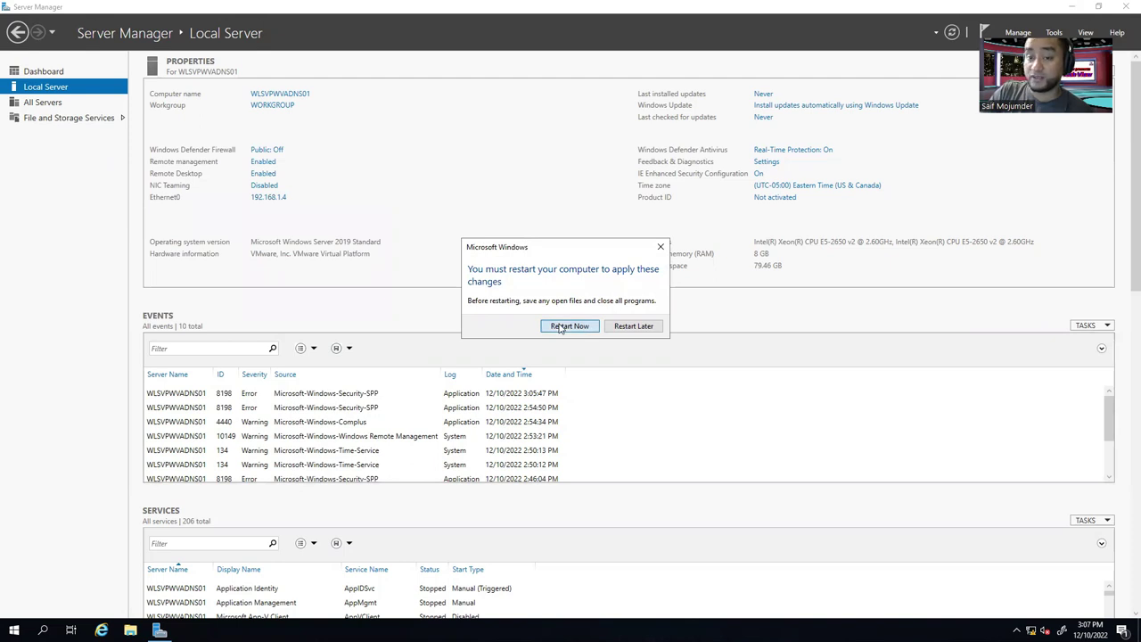
left_click(567, 327)
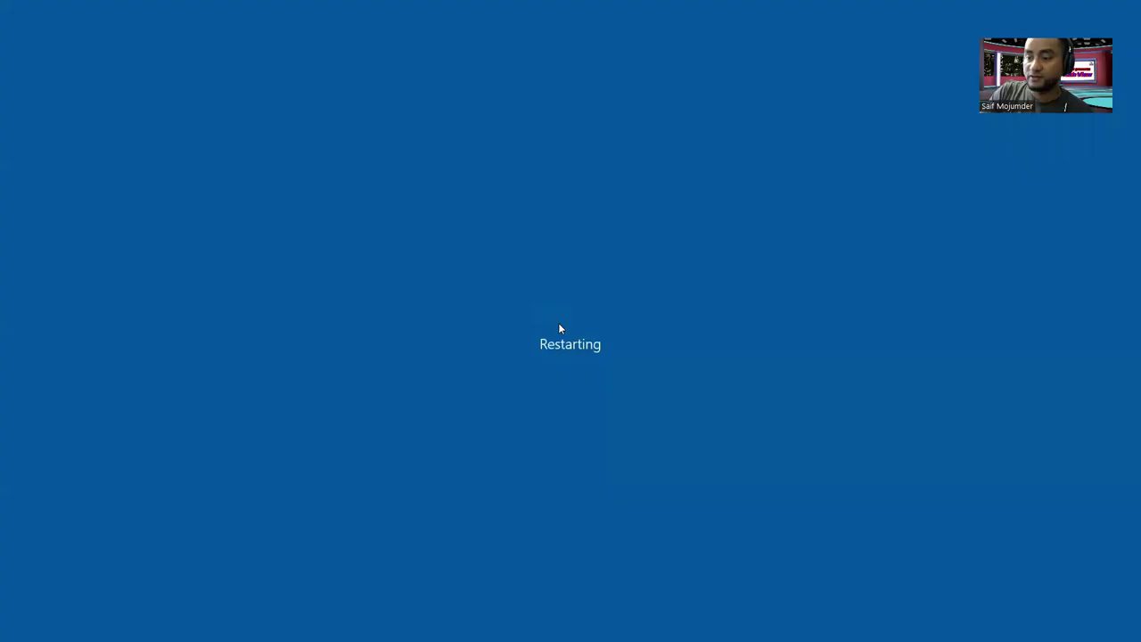
mouse_move(710, 7)
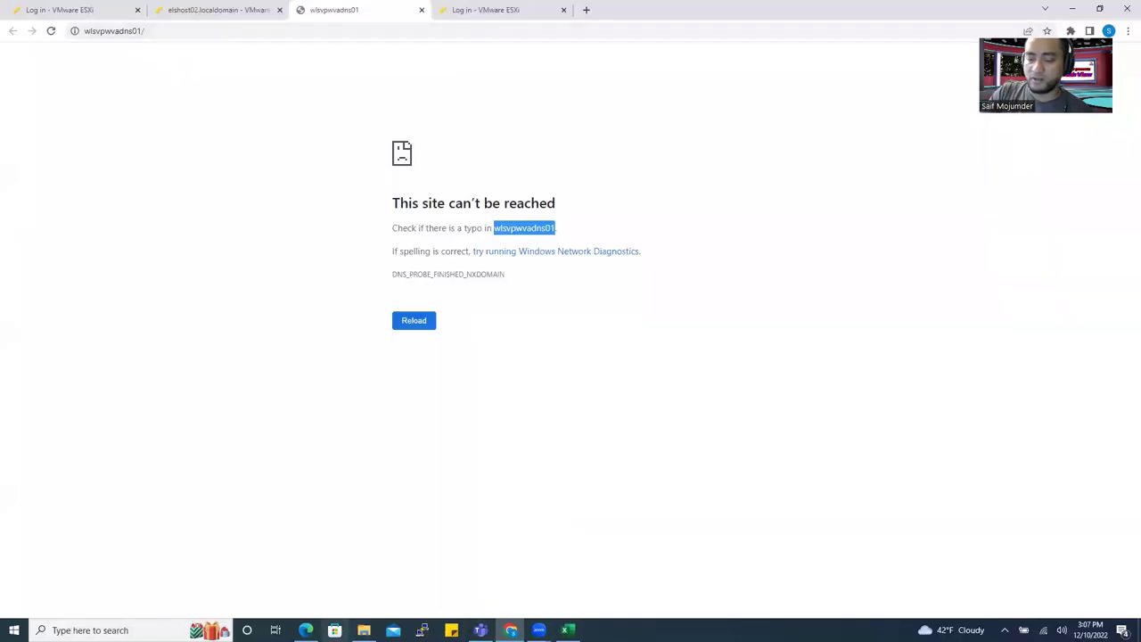
Launch Remote Desktop Connection, change the recent address 192.168.1.4 to 192.168.1.2, and connect.
left_click(107, 631)
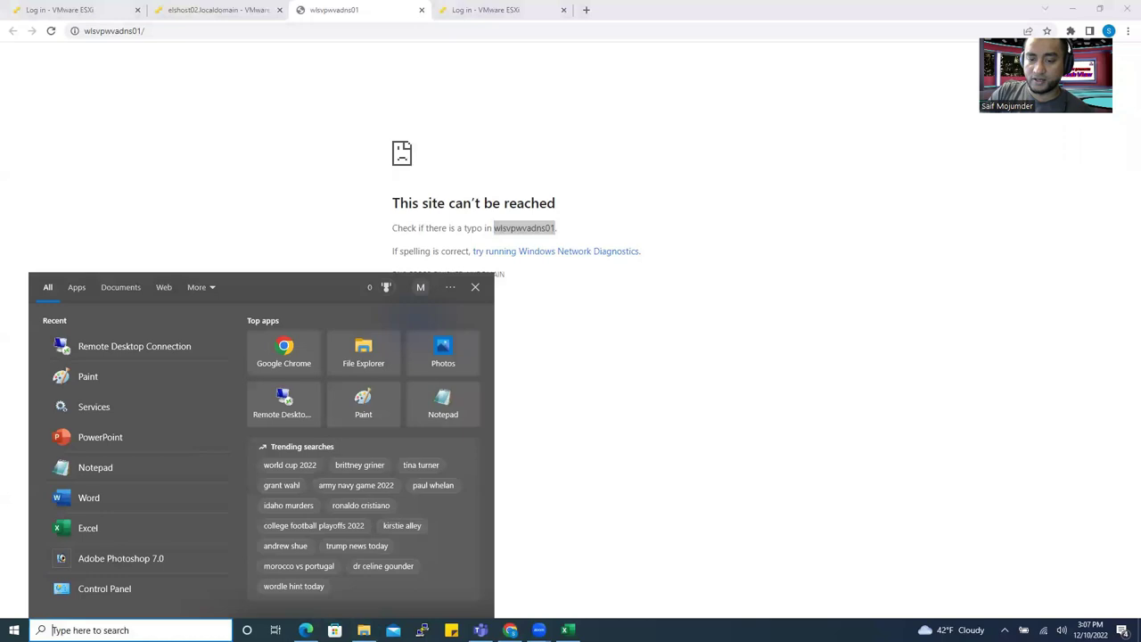
left_click(132, 349)
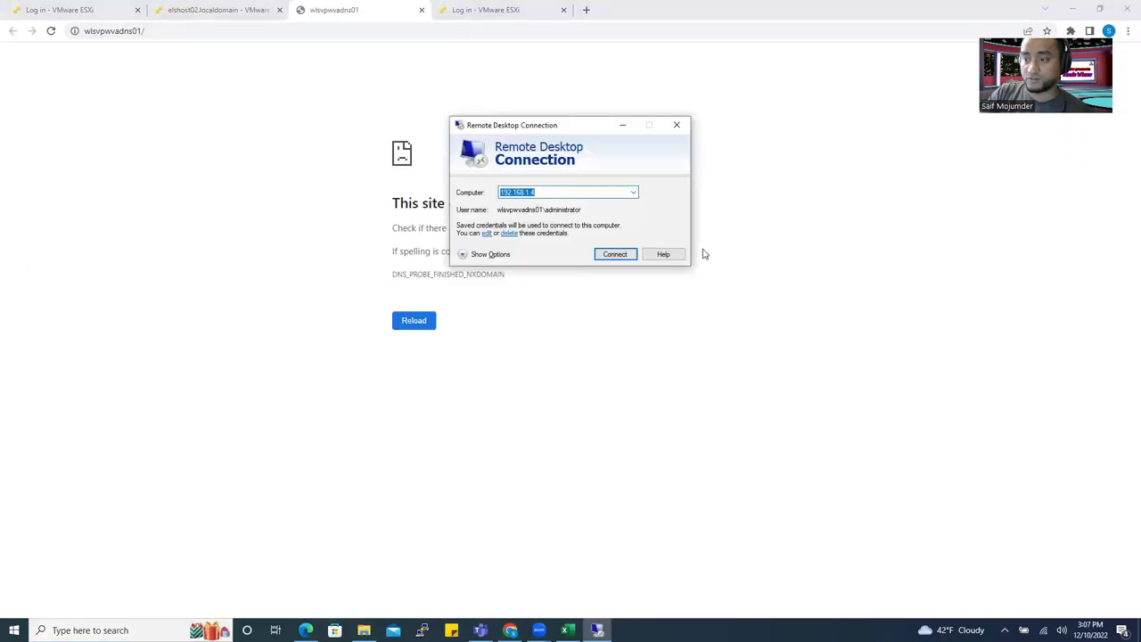
left_click(610, 191)
left_click(633, 192)
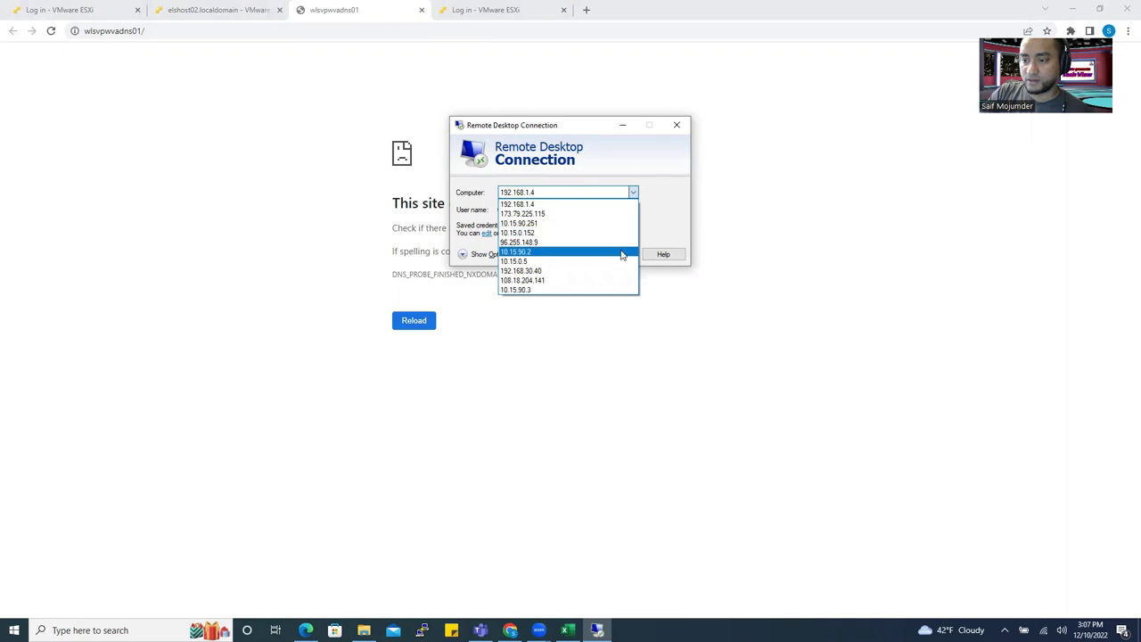
left_click(610, 204)
left_click(594, 193)
key("BackSpace")
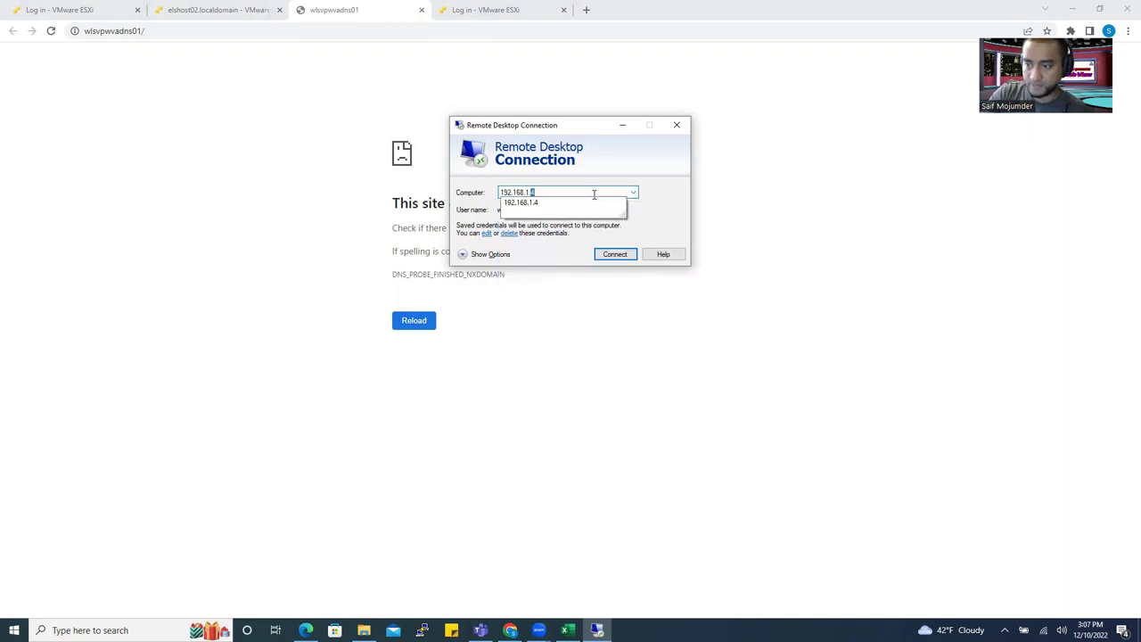
type("2")
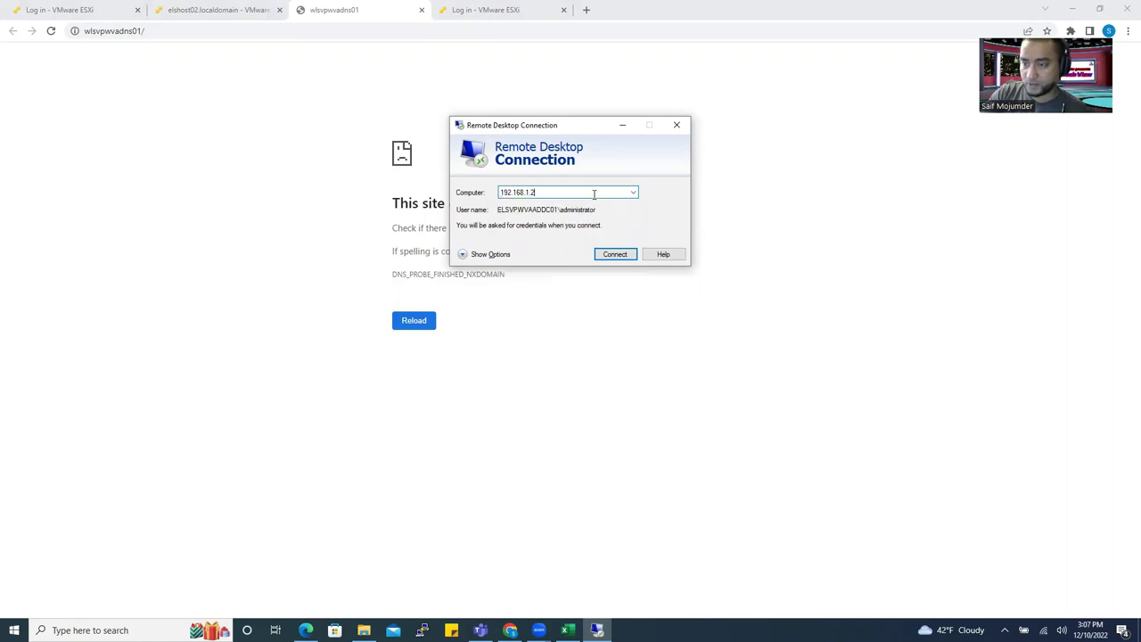
left_click(614, 254)
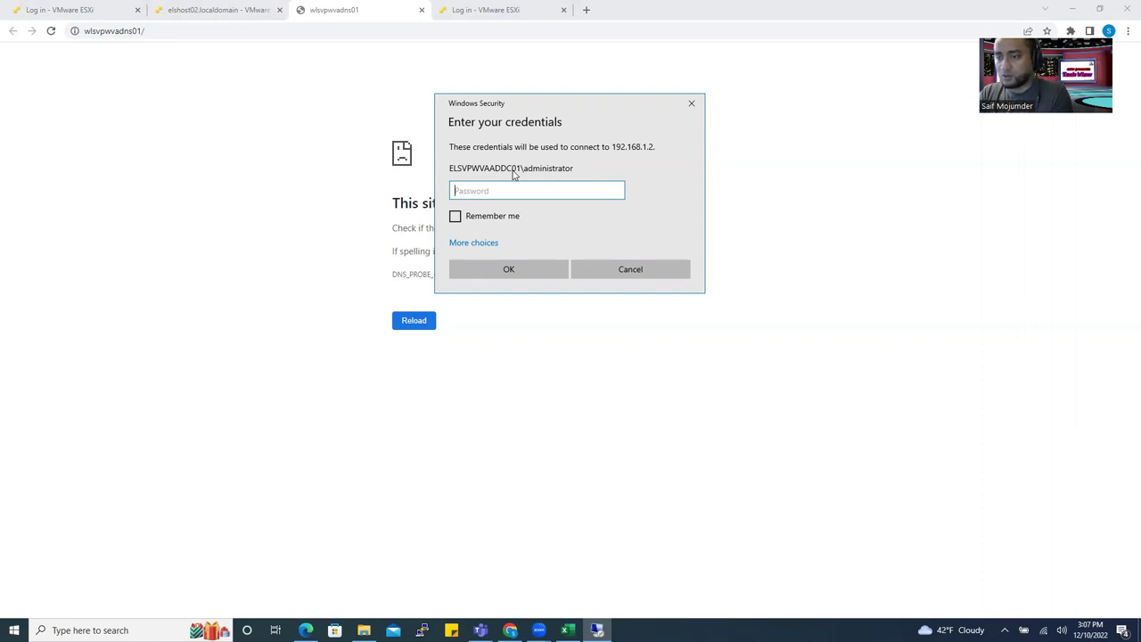
Sign in with a different account as els\administrator and enter its password.
left_click(486, 244)
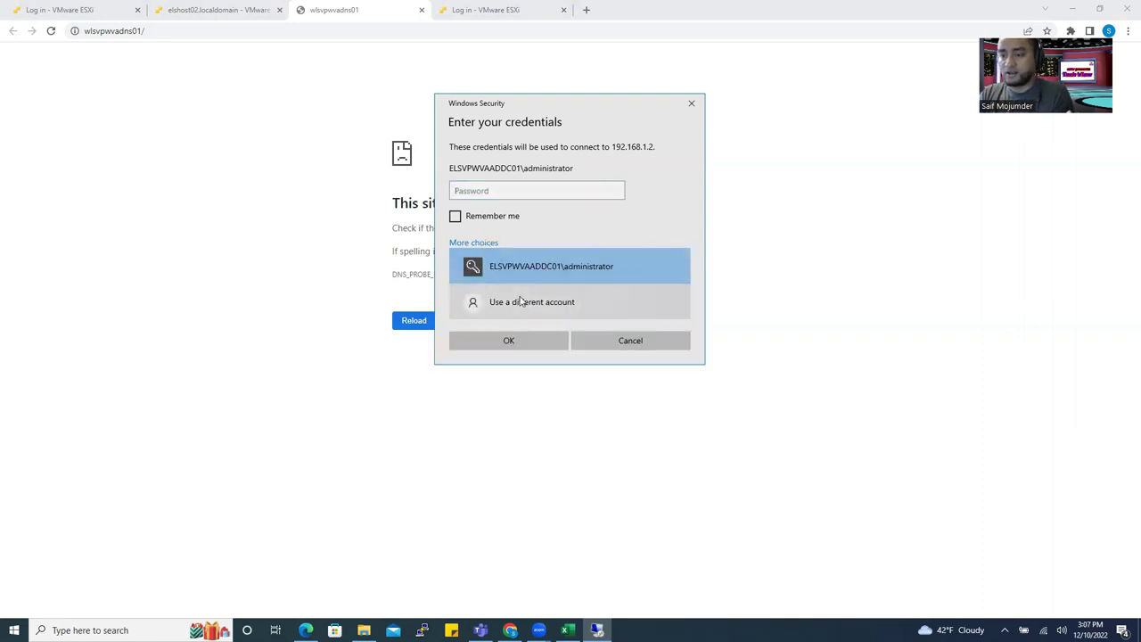
left_click(519, 303)
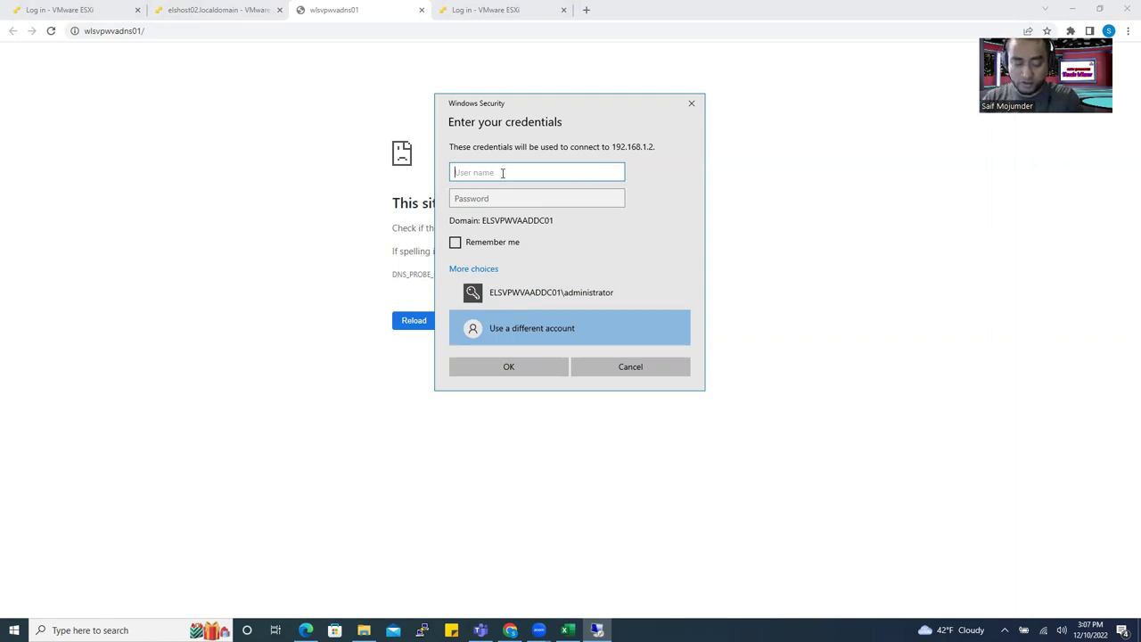
type("els")
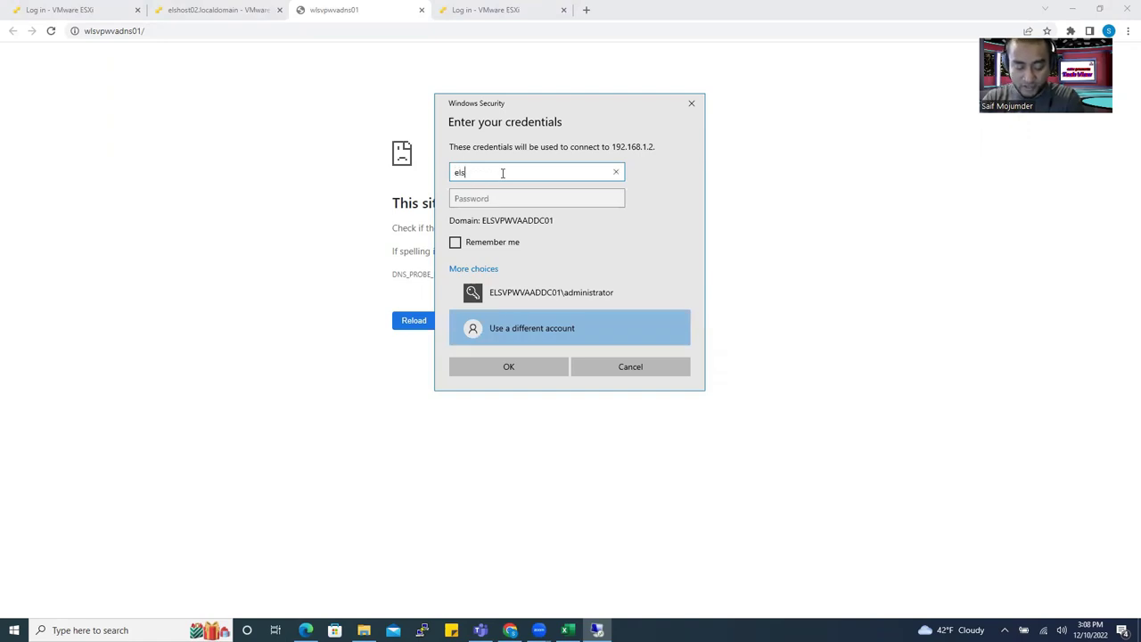
type("\\administrator")
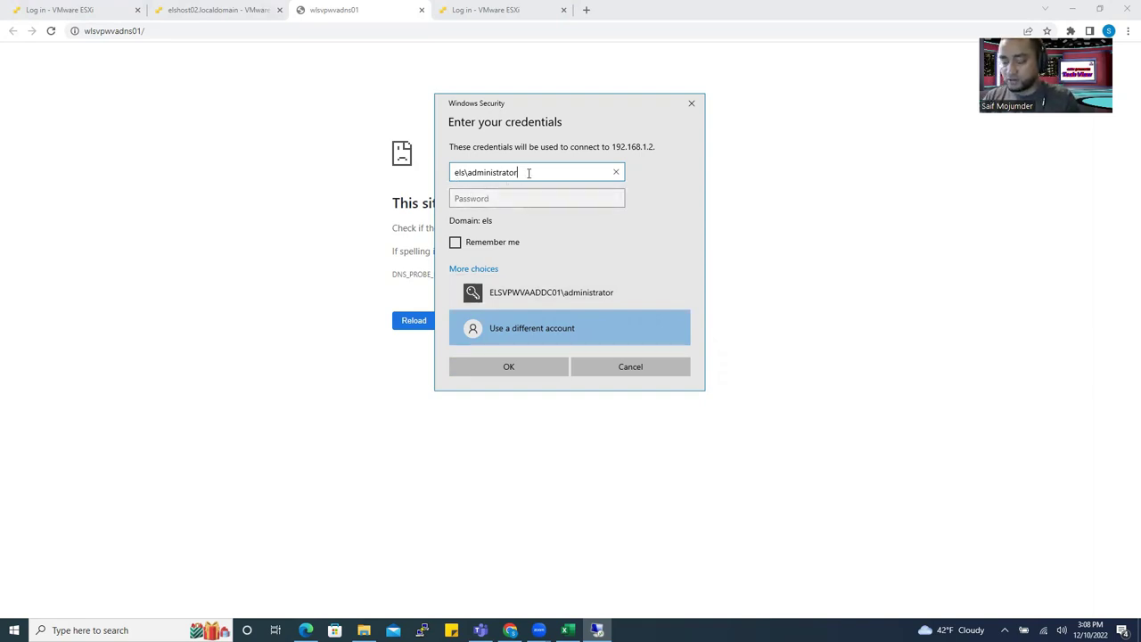
left_click(503, 199)
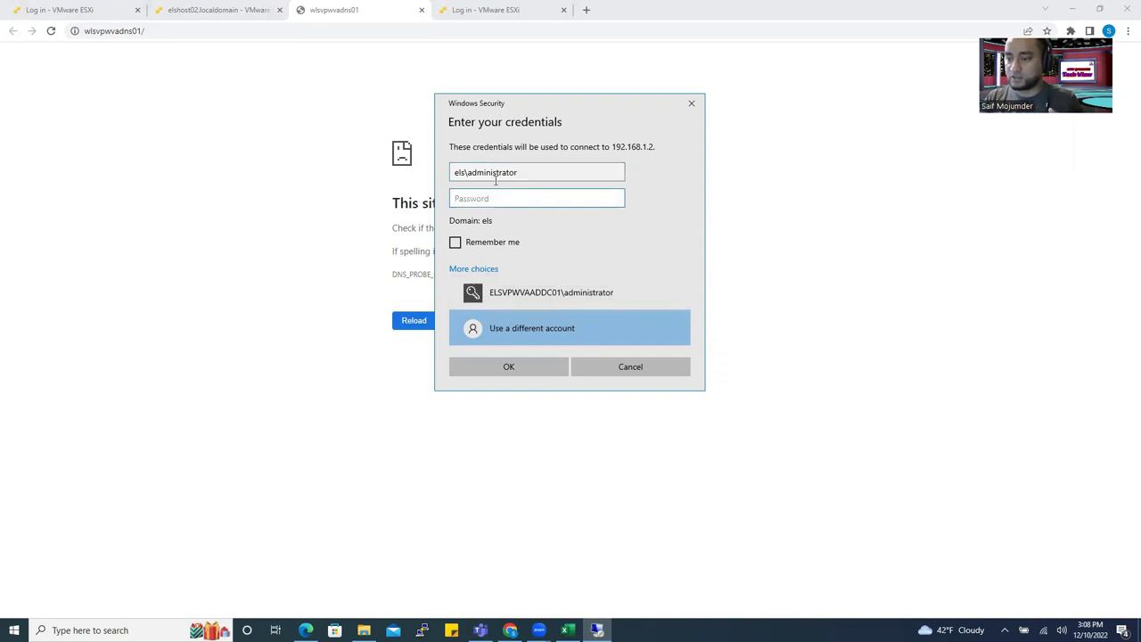
left_click_drag(520, 173, 467, 172)
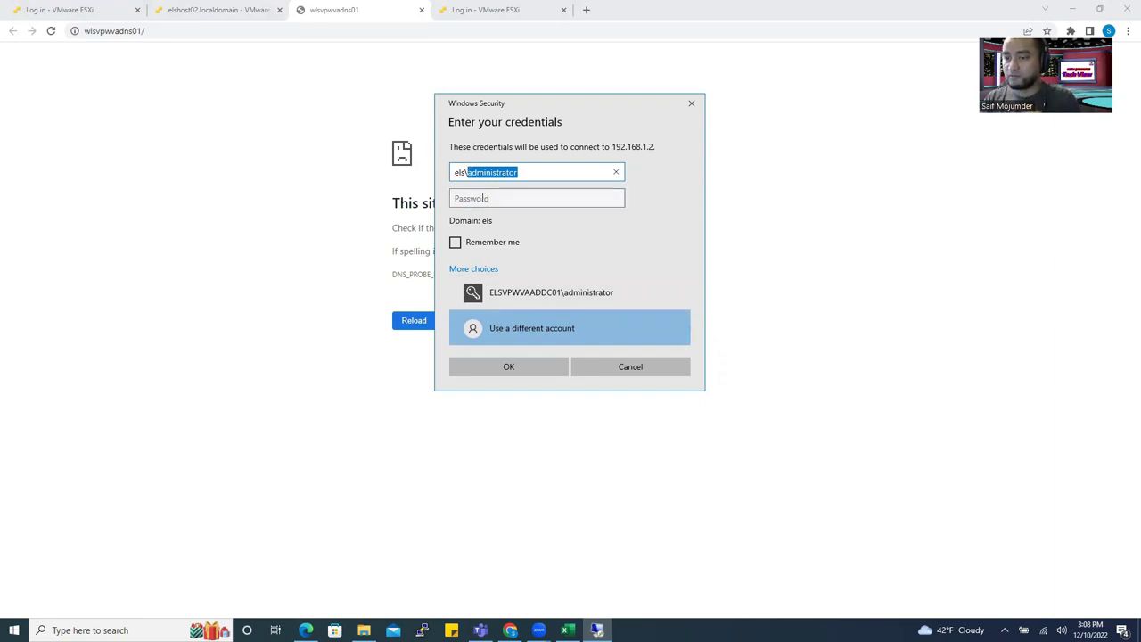
left_click(482, 198)
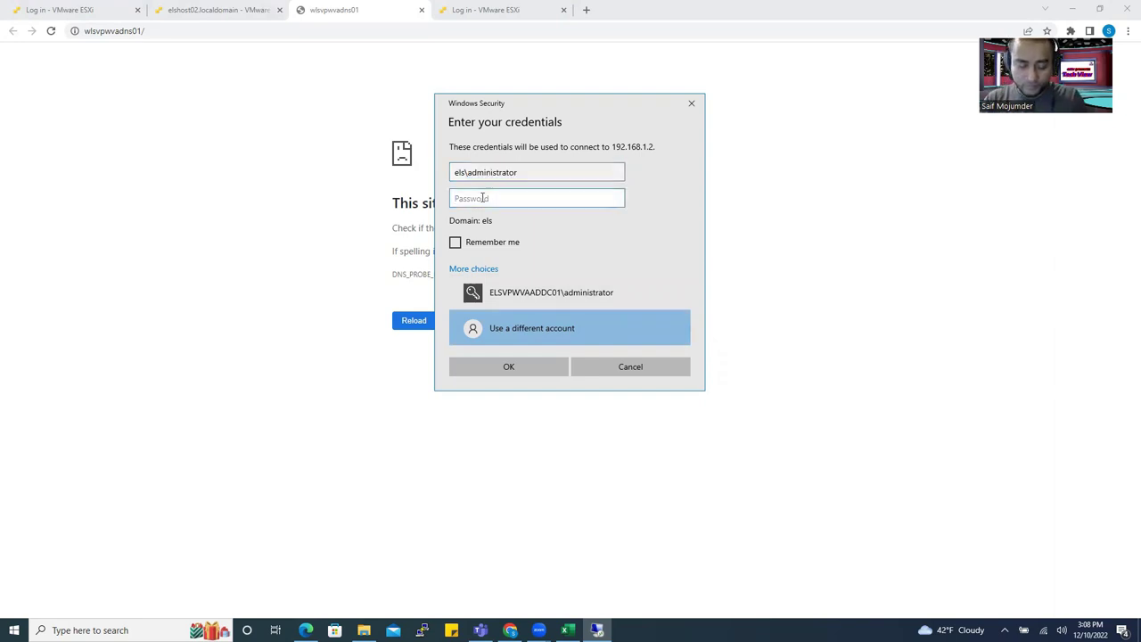
type("*****")
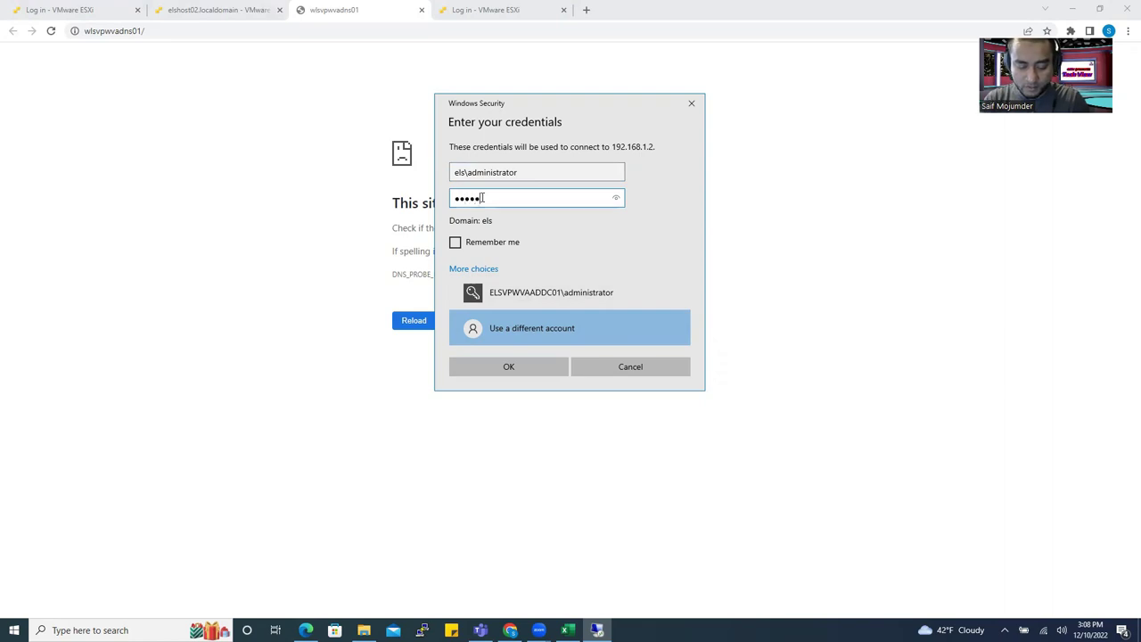
type("*******")
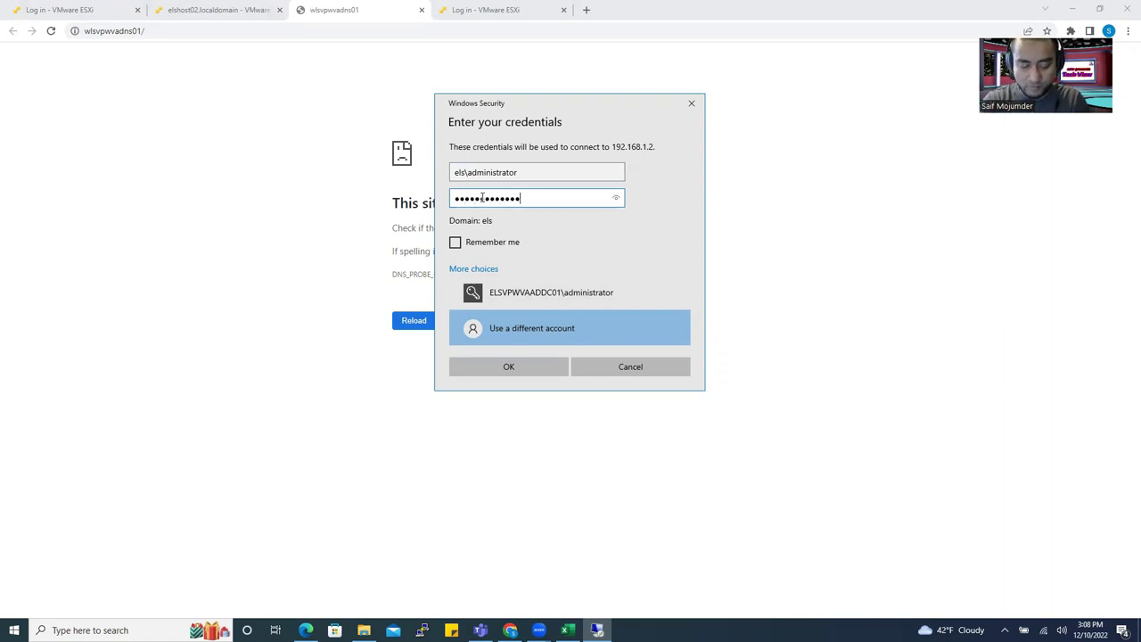
key("Return")
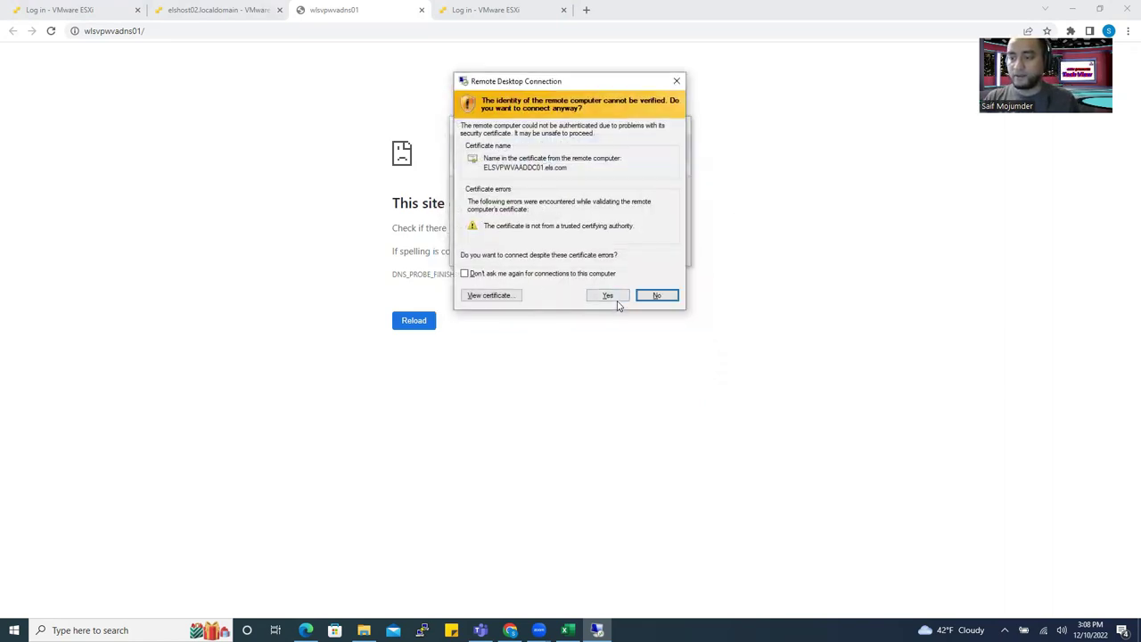
Accept the untrusted certificate and minimize the 192.168.1.2 session to show the ESXi page.
left_click(606, 297)
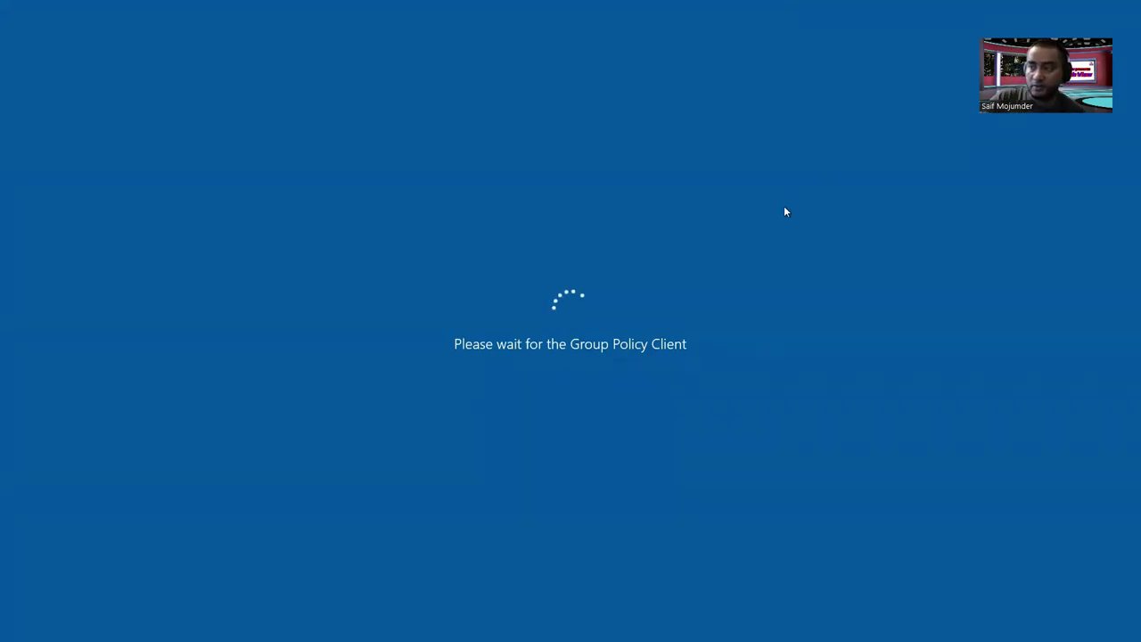
mouse_move(660, 5)
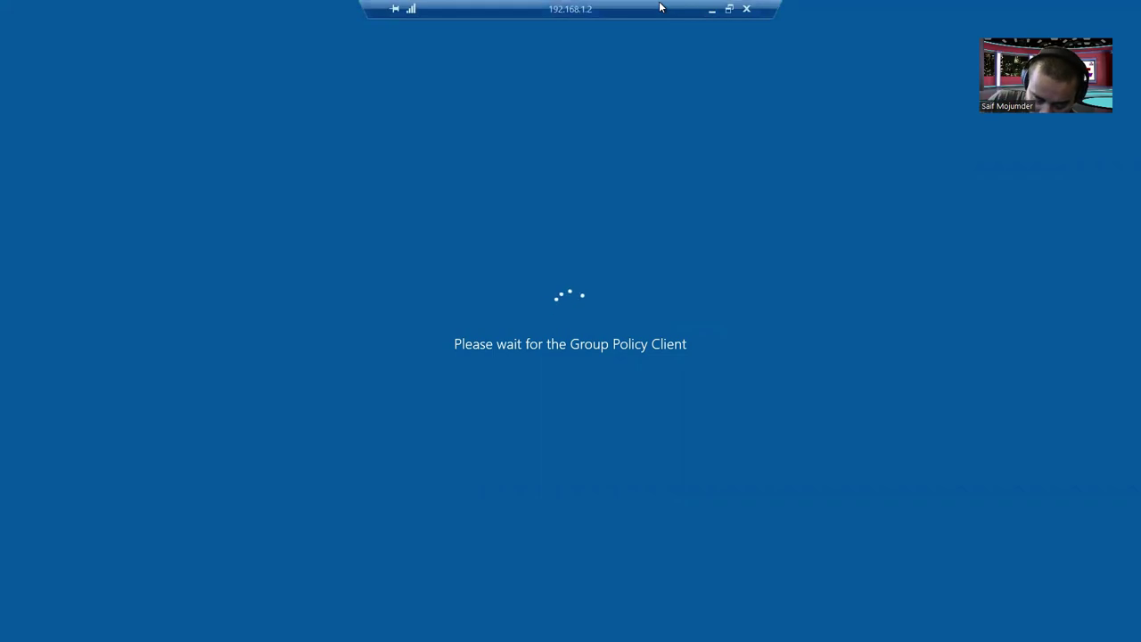
left_click(711, 10)
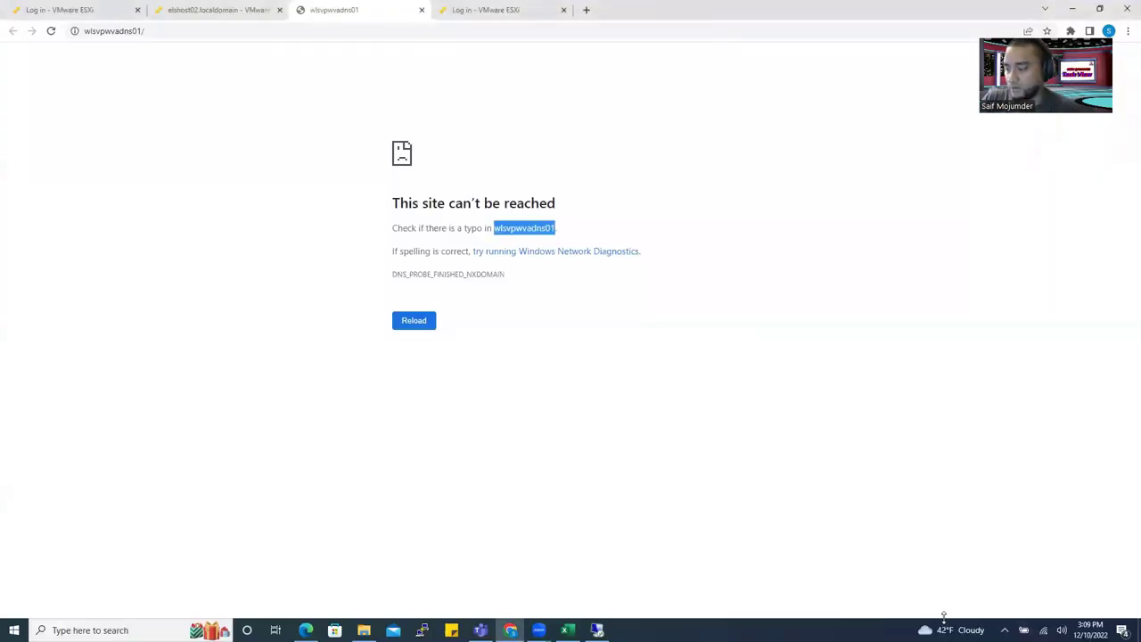
key("alt+Tab")
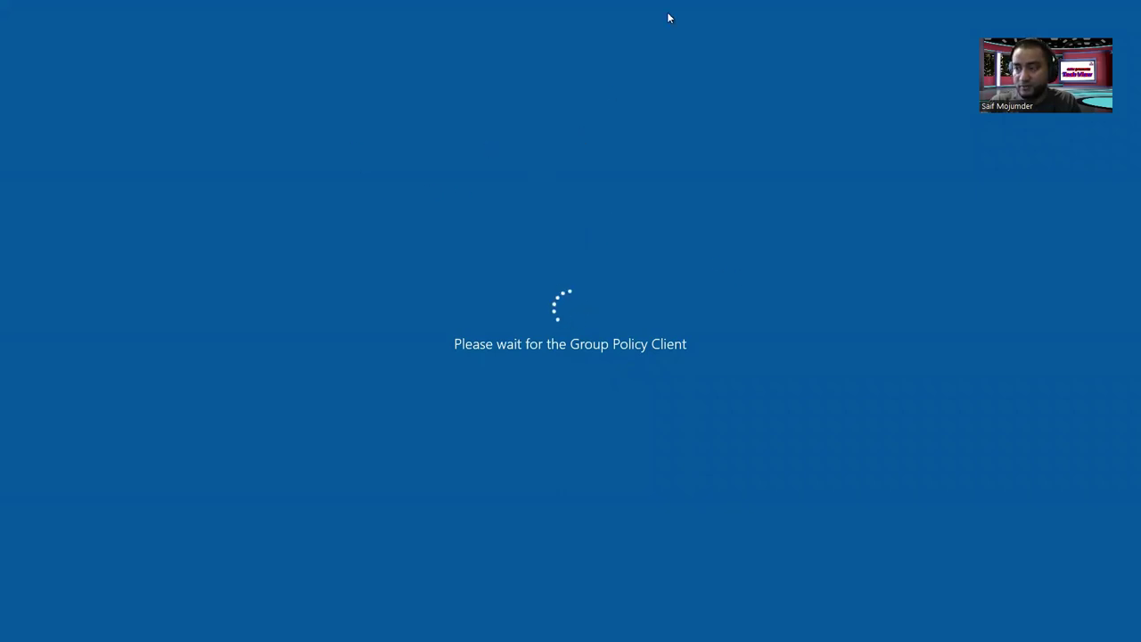
mouse_move(680, 11)
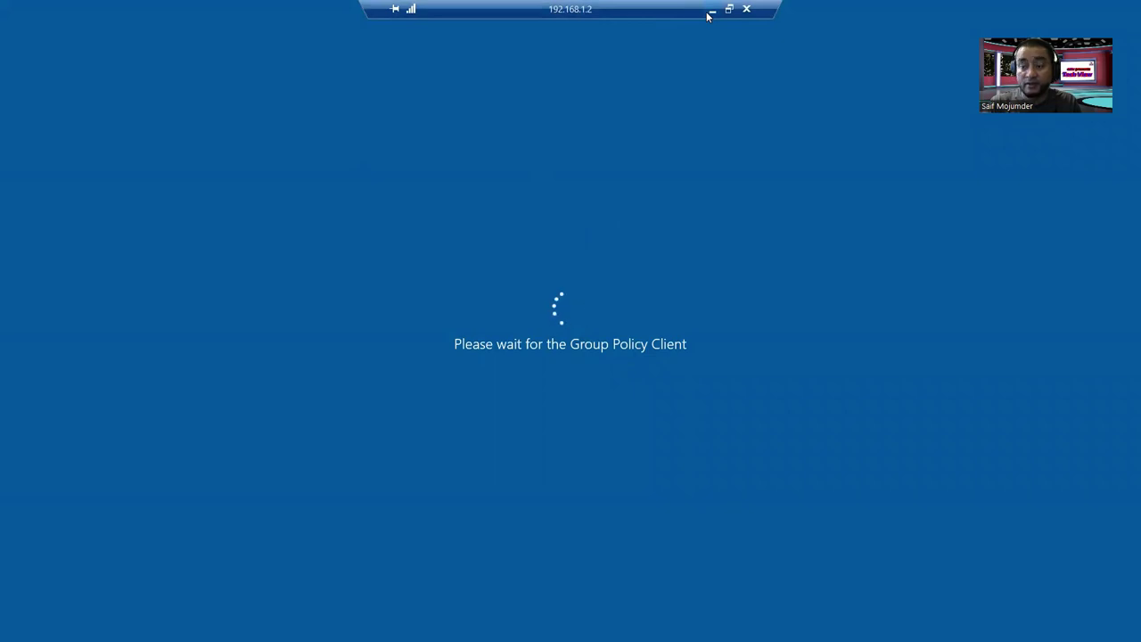
left_click(710, 12)
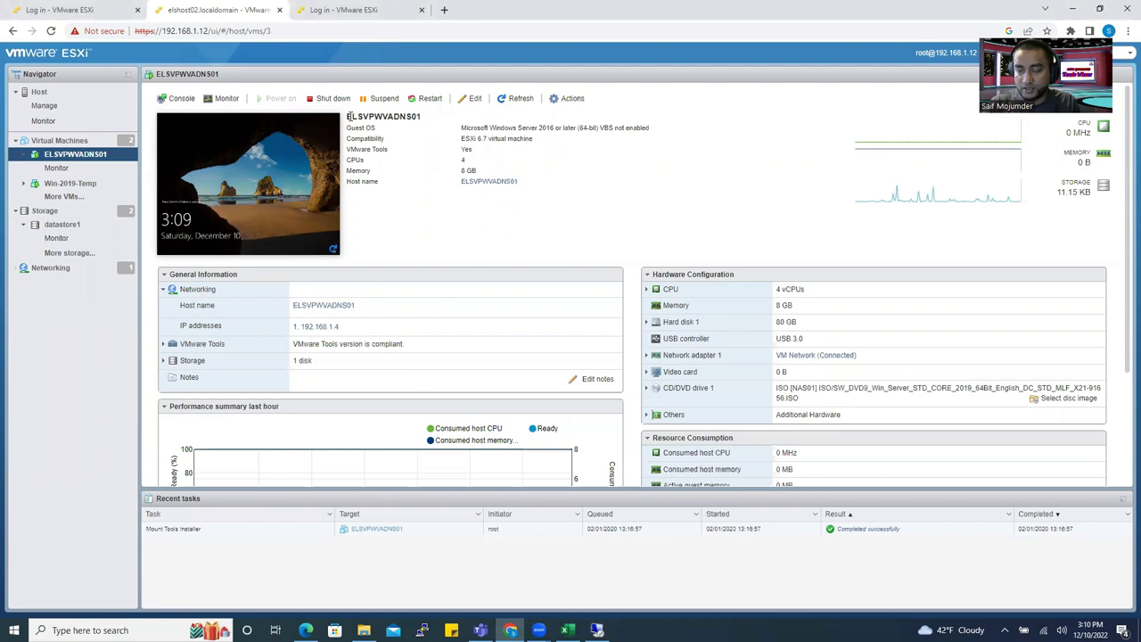
Open Remote Desktop Connection from the taskbar, move it aside, and connect to 192.168.1.4.
mouse_move(355, 115)
left_mouse_down()
mouse_move(421, 119)
mouse_move(336, 120)
left_mouse_up()
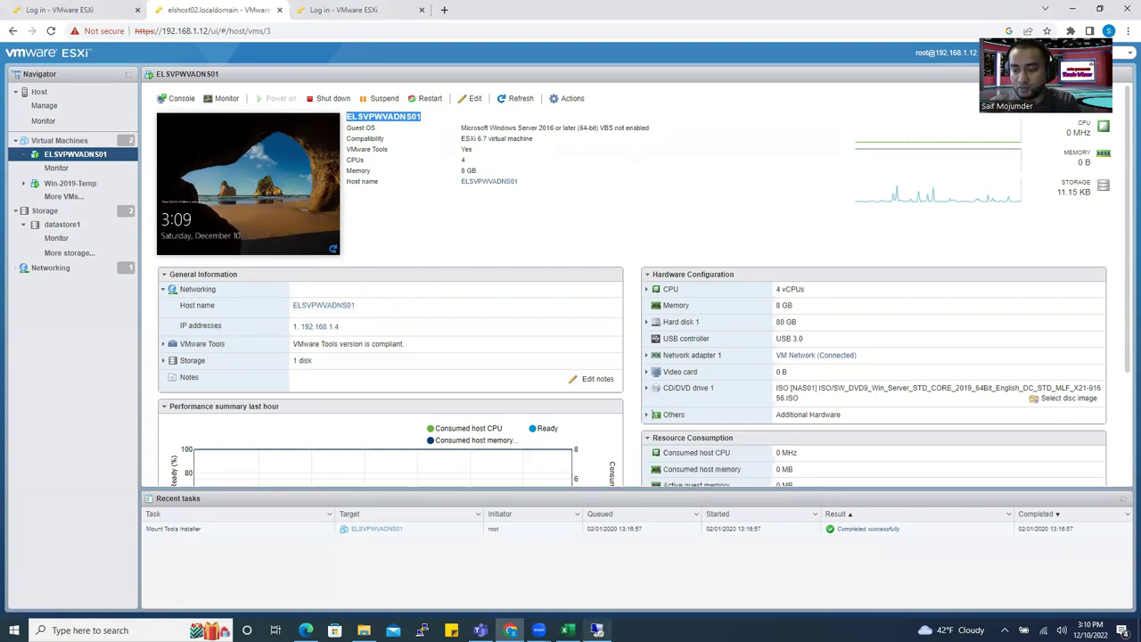
right_click(597, 630)
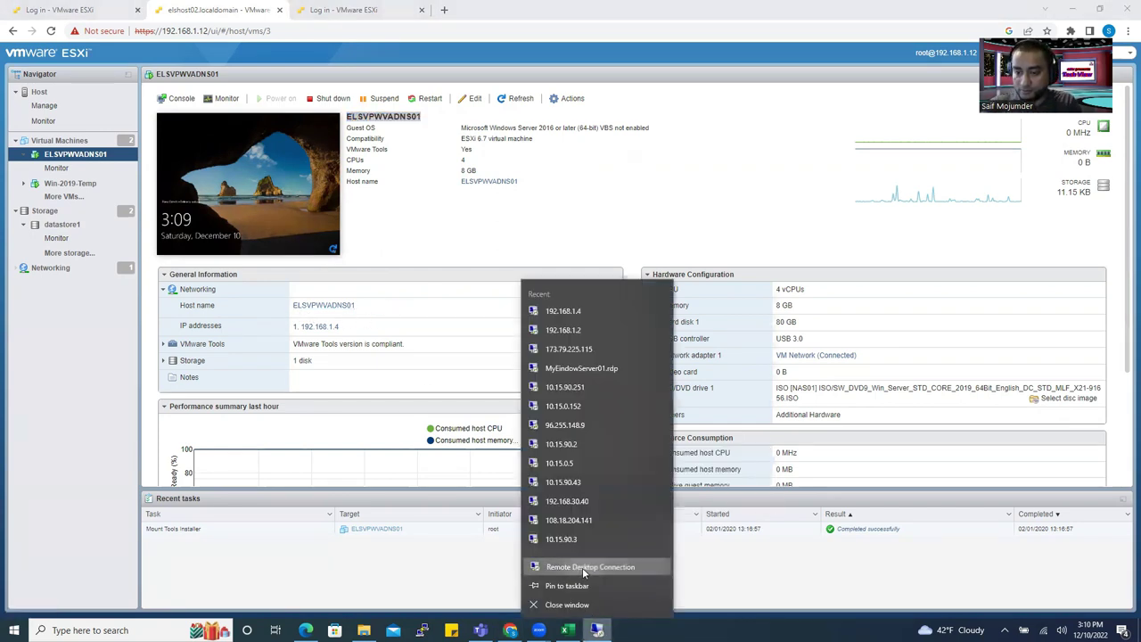
left_click(582, 567)
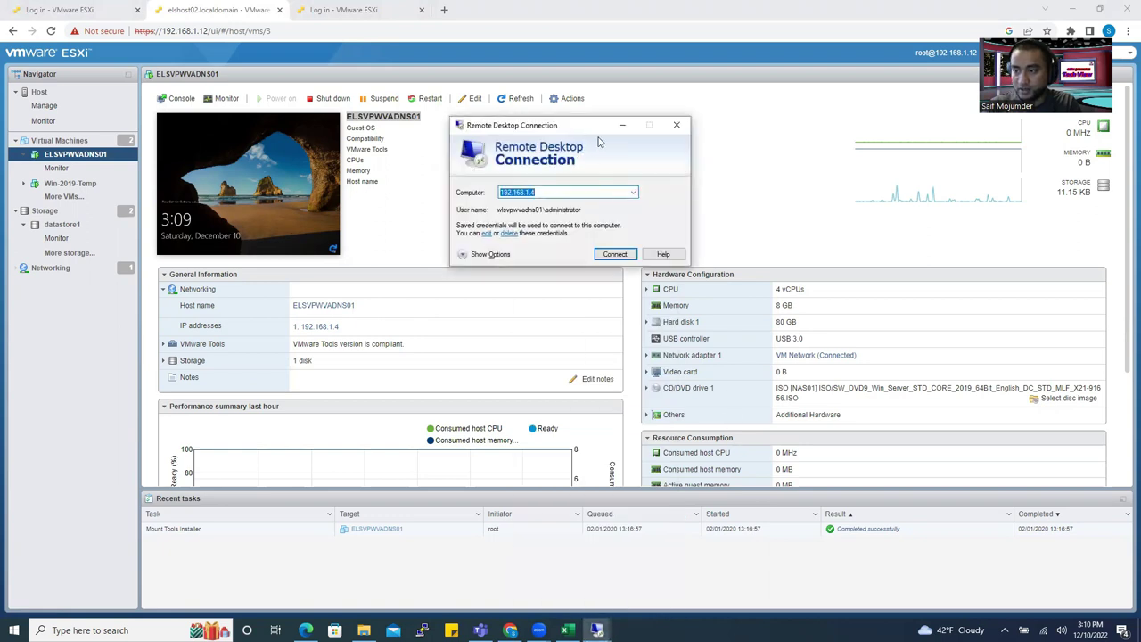
left_click_drag(599, 141, 885, 264)
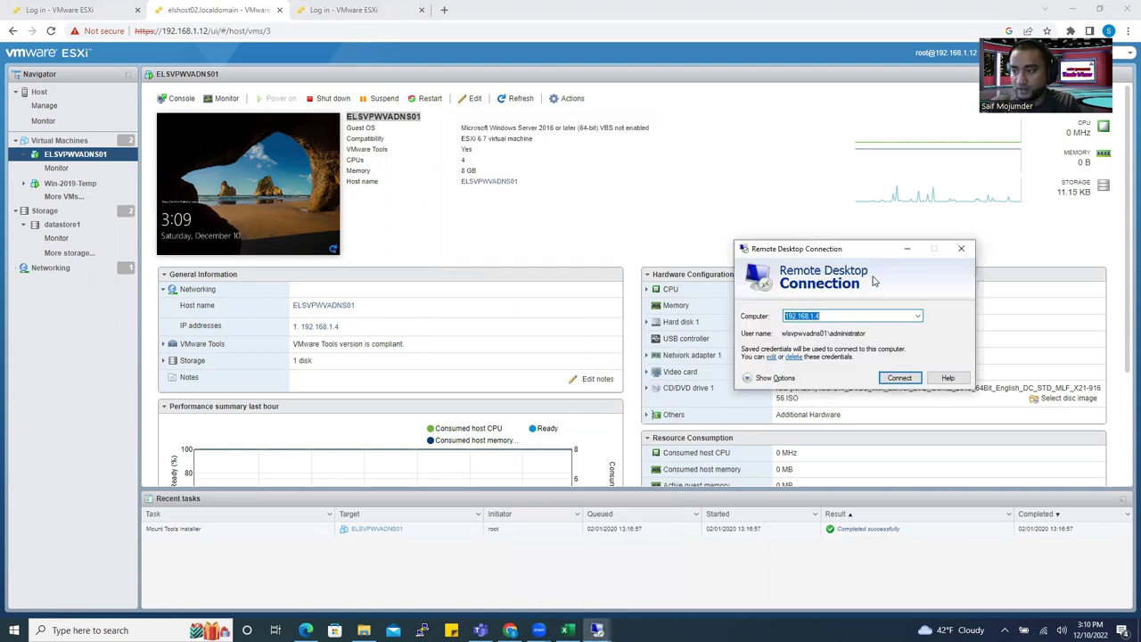
left_click(896, 378)
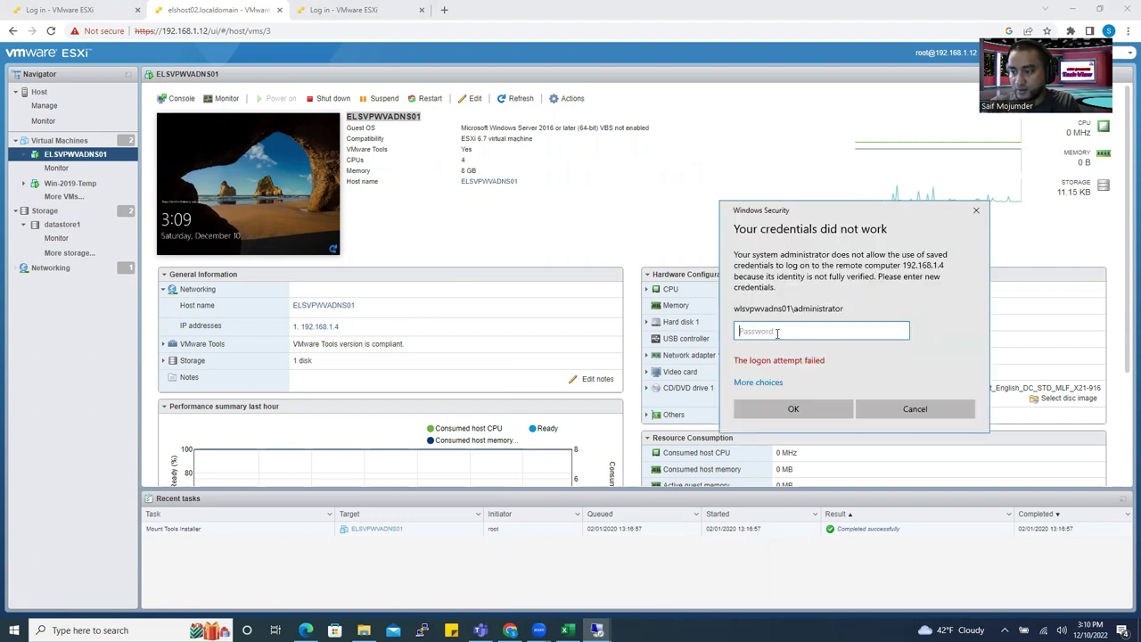
Enter ELSVPWVADNS01\administrator as the user name plus the local administrator password and submit.
left_click(765, 382)
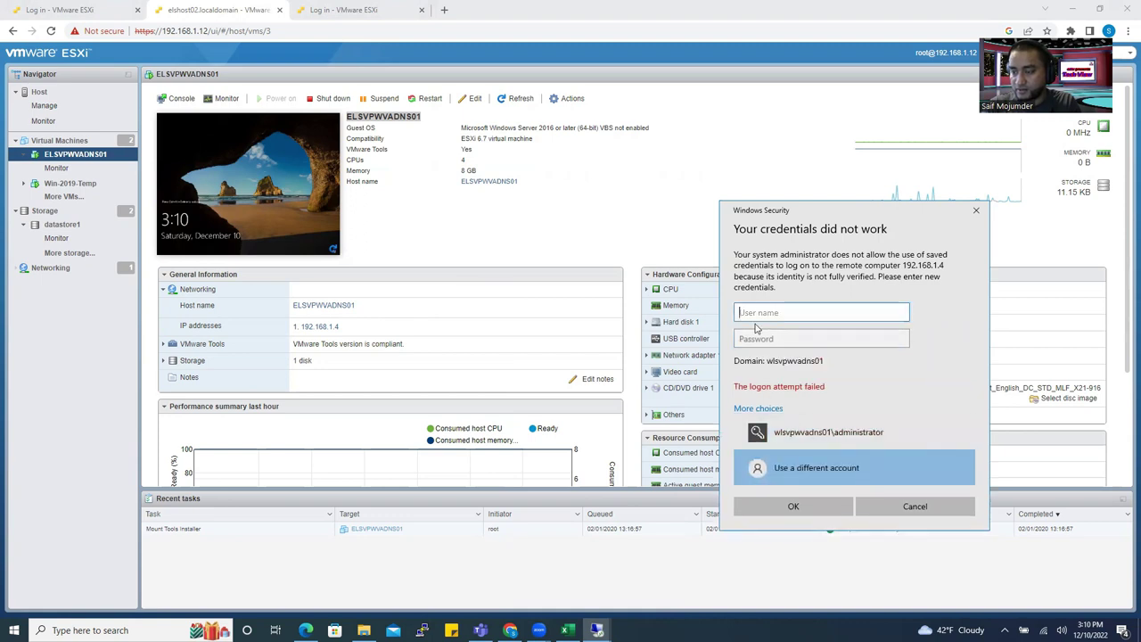
left_click_drag(521, 185, 460, 189)
key("ctrl+c")
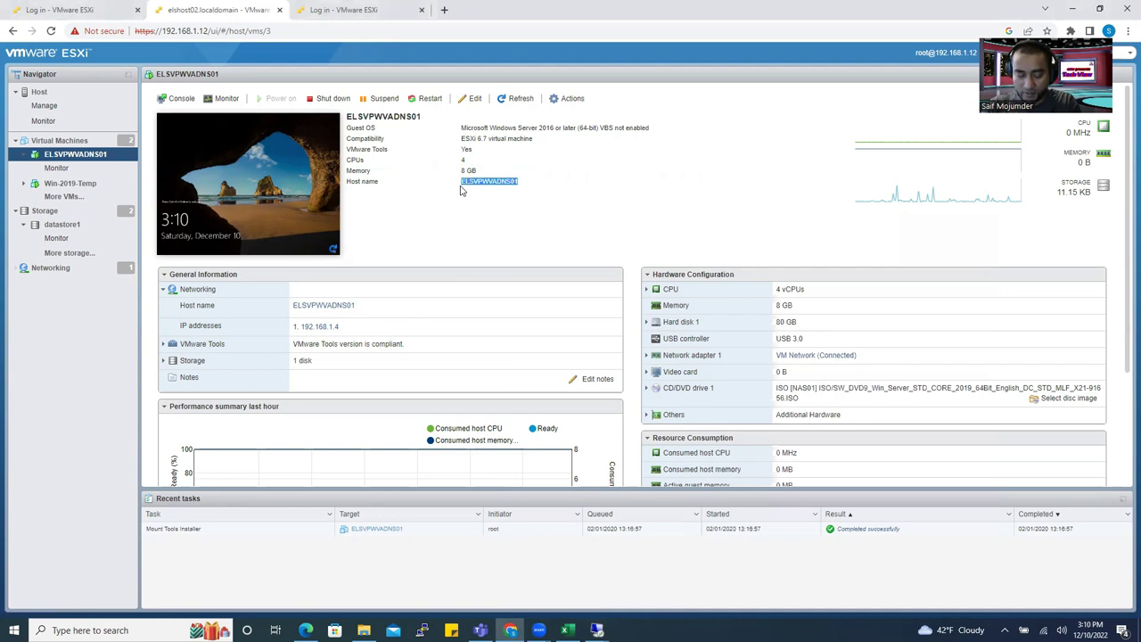
left_click(596, 631)
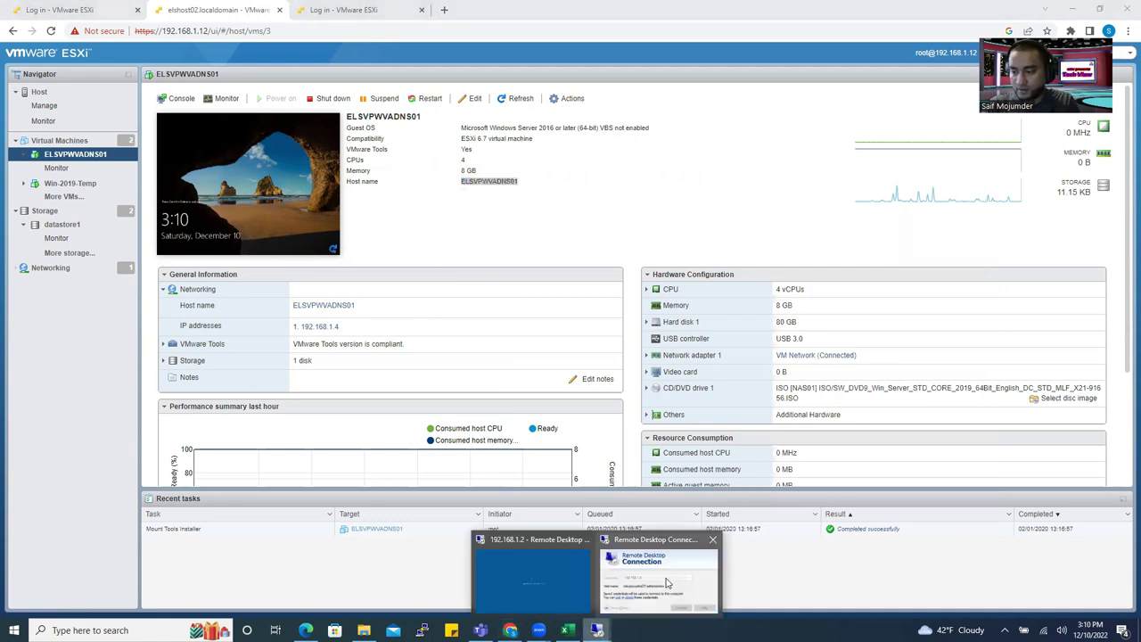
left_click(667, 582)
key("ctrl+v")
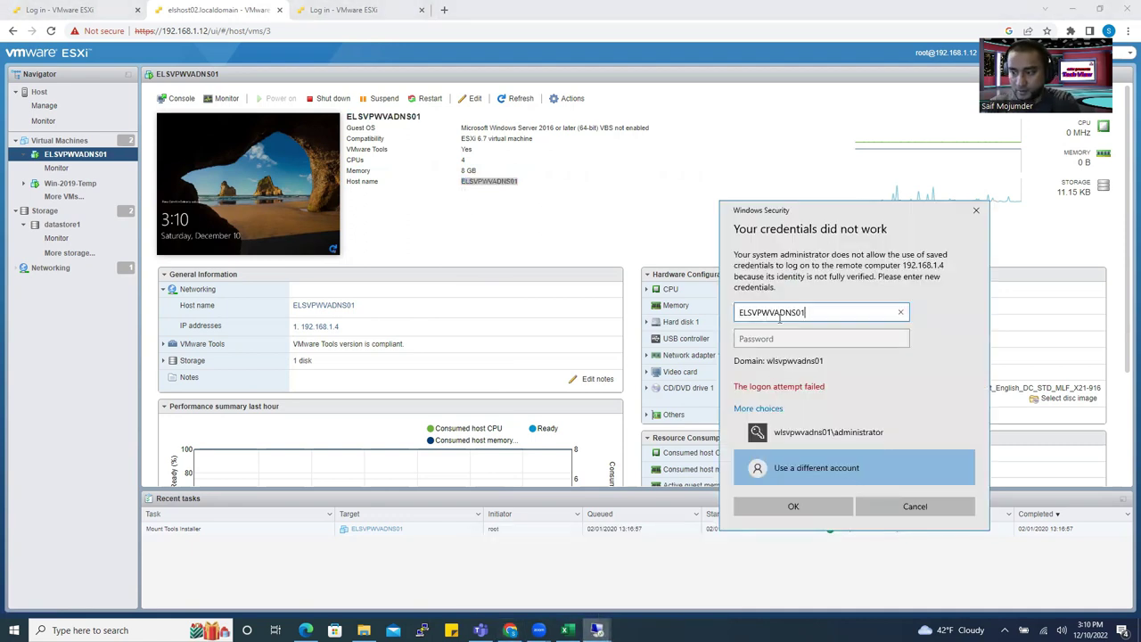
type("\\administrator")
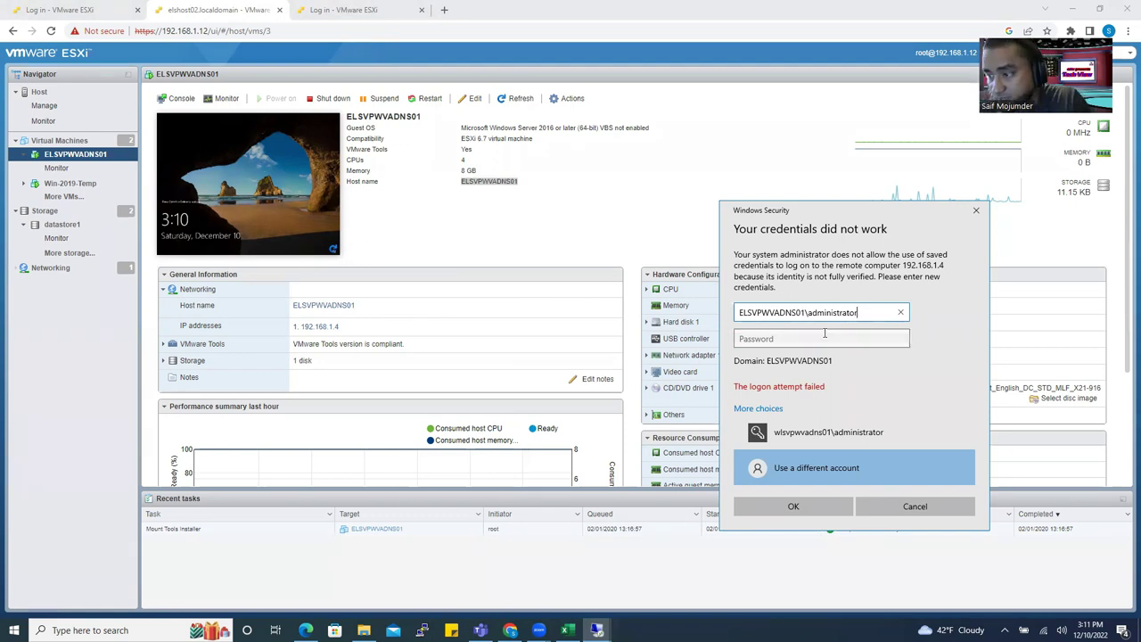
left_click(784, 340)
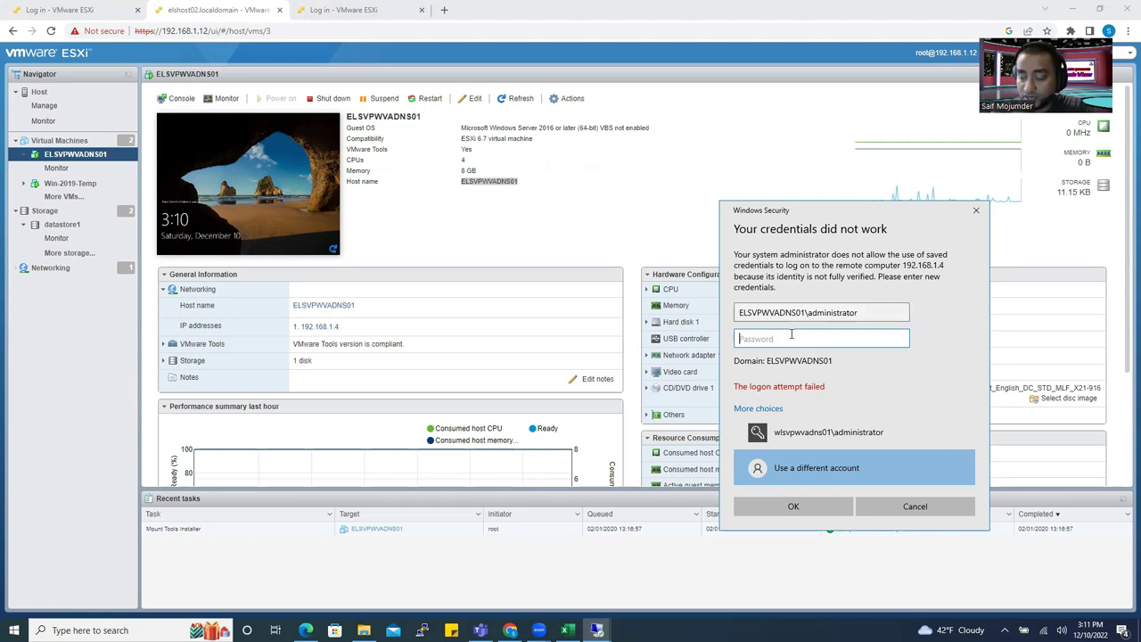
type("P")
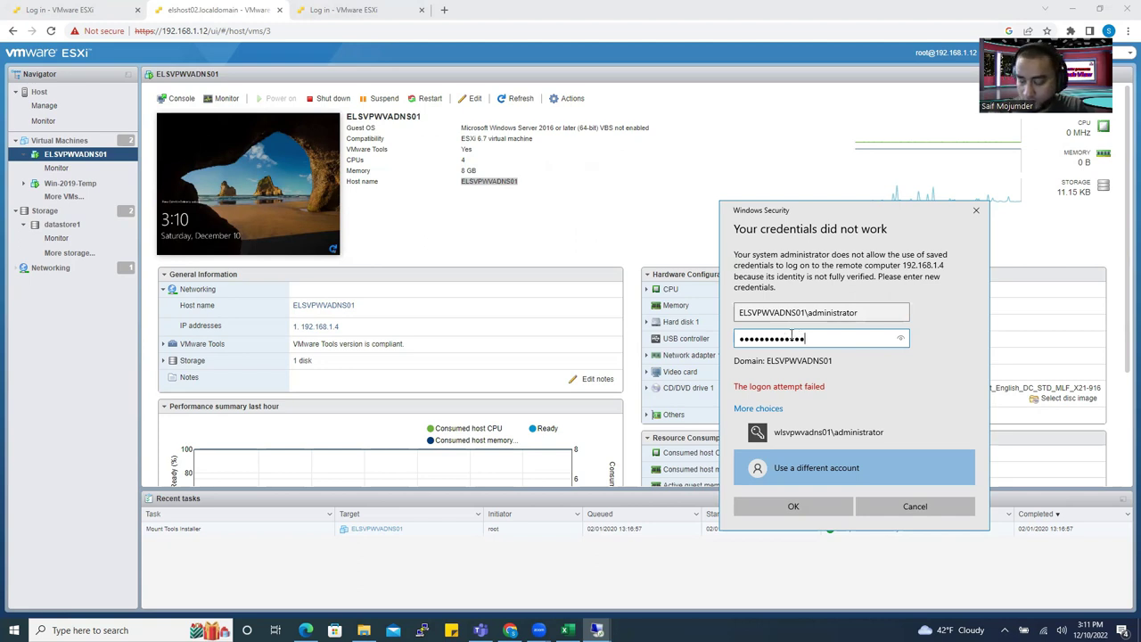
key("Return")
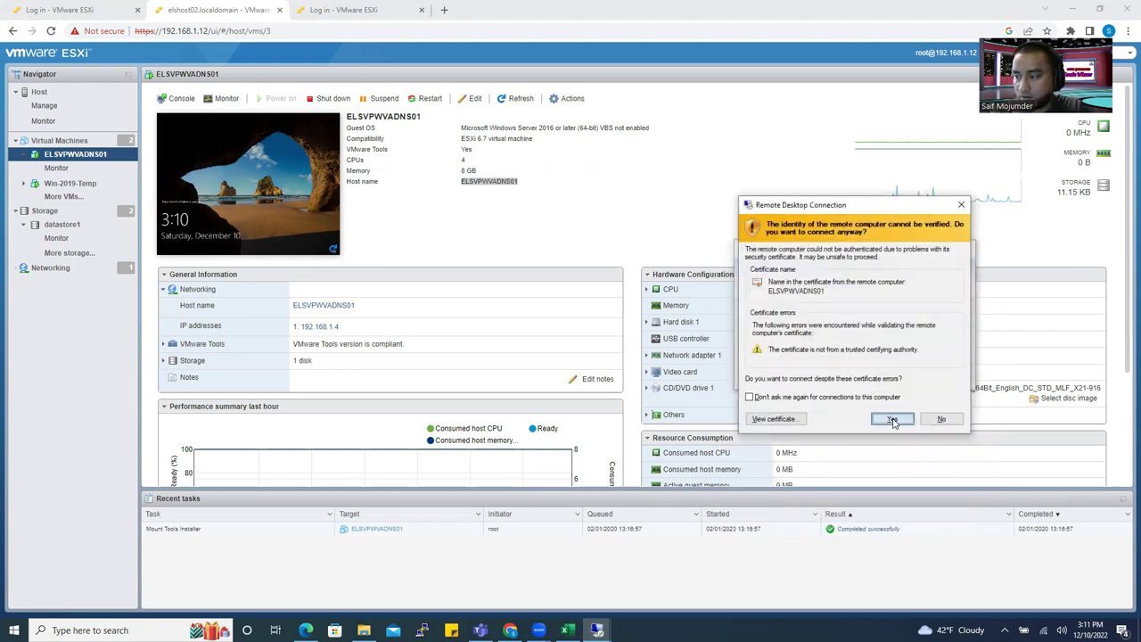
Accept the untrusted certificate for 192.168.1.4 and minimize both remote sessions.
left_click(892, 419)
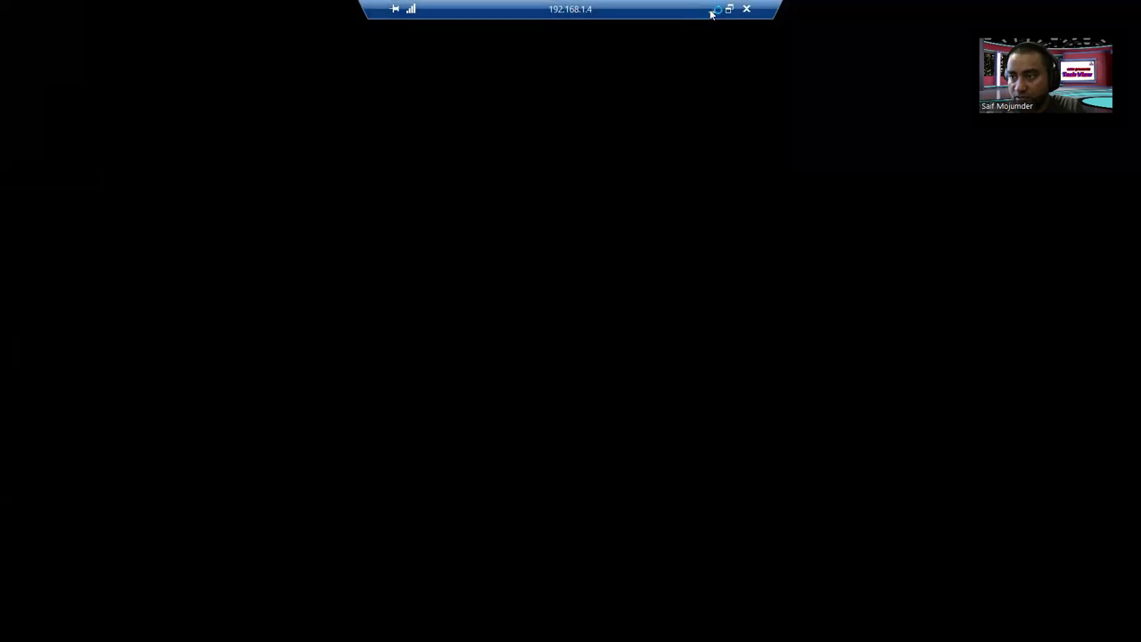
left_click(715, 11)
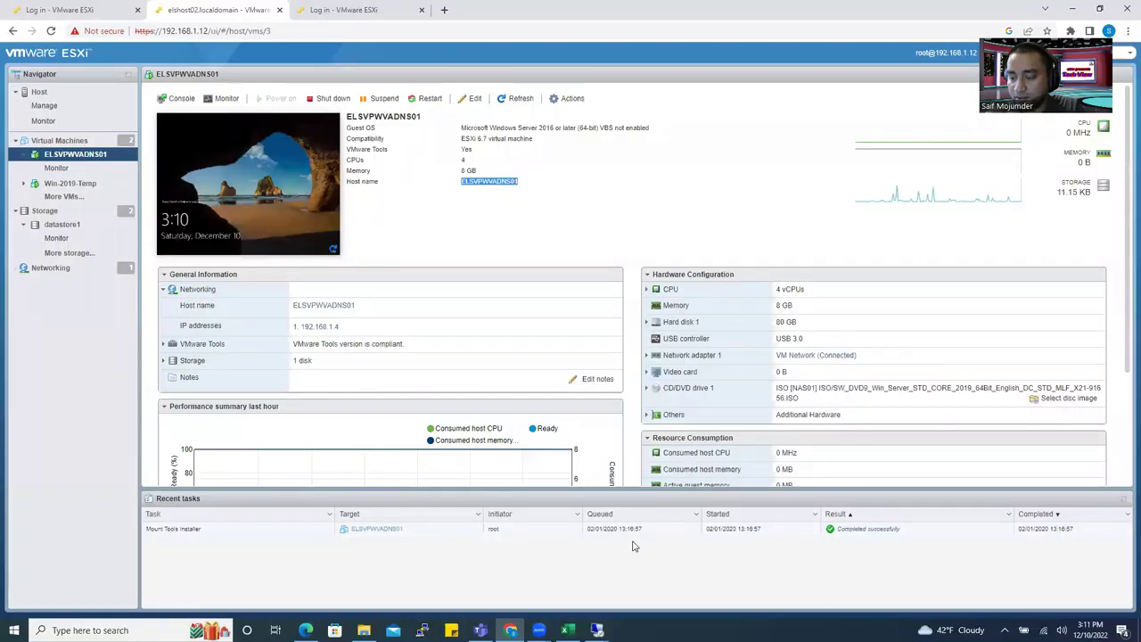
mouse_move(596, 630)
left_click(560, 589)
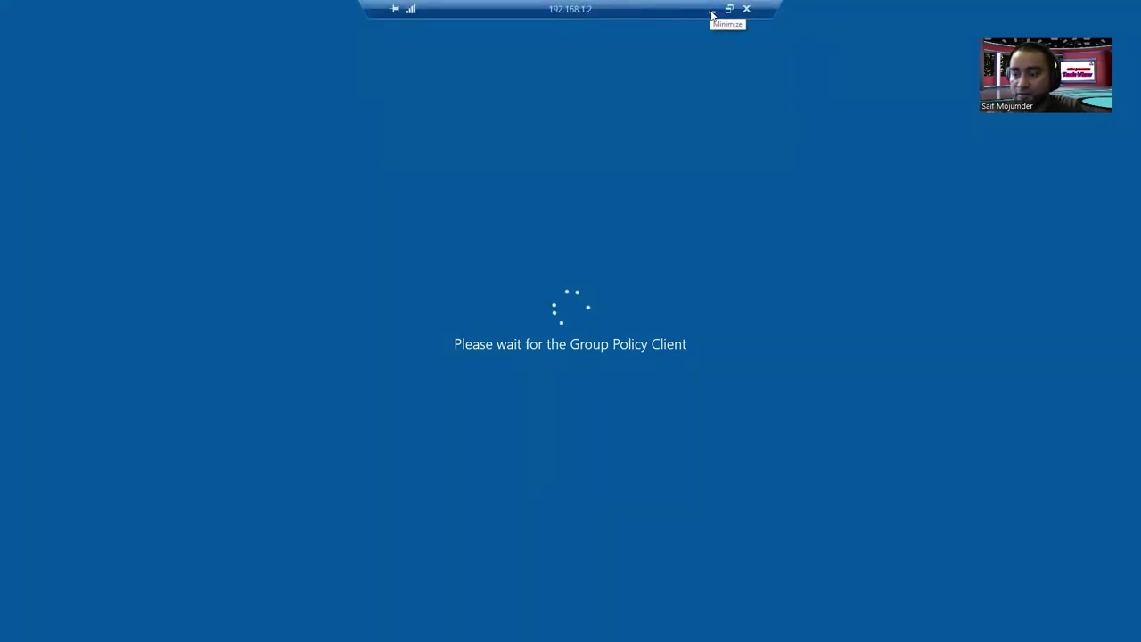
left_click(712, 14)
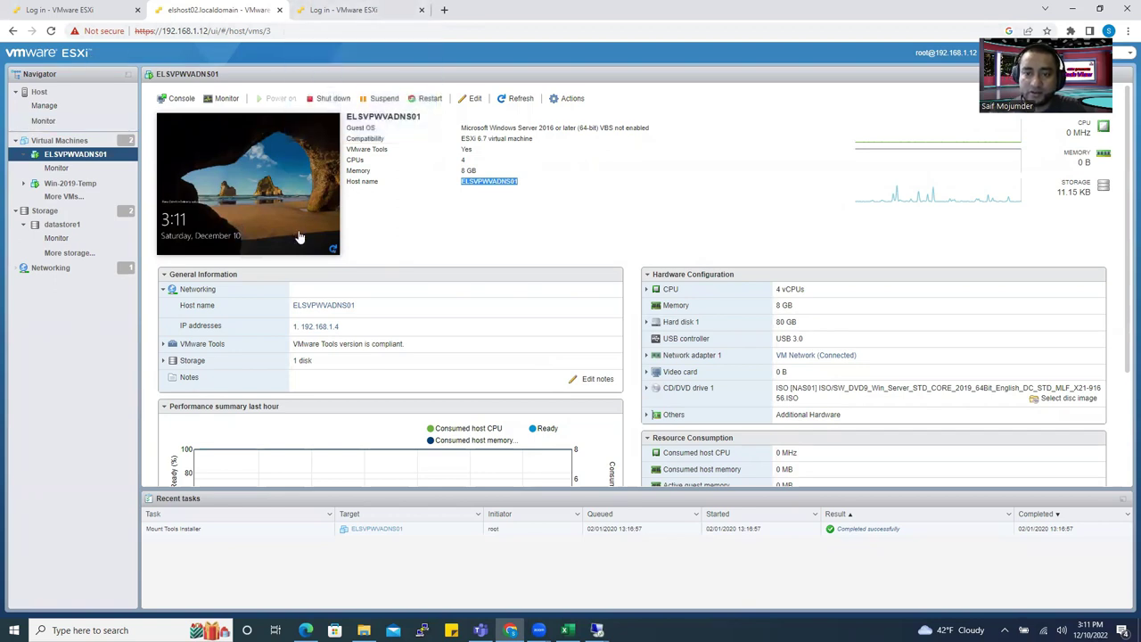
Switch Chrome to the 192.168.1.11 ESXi login tab.
left_click(347, 12)
left_click(221, 10)
left_click(41, 9)
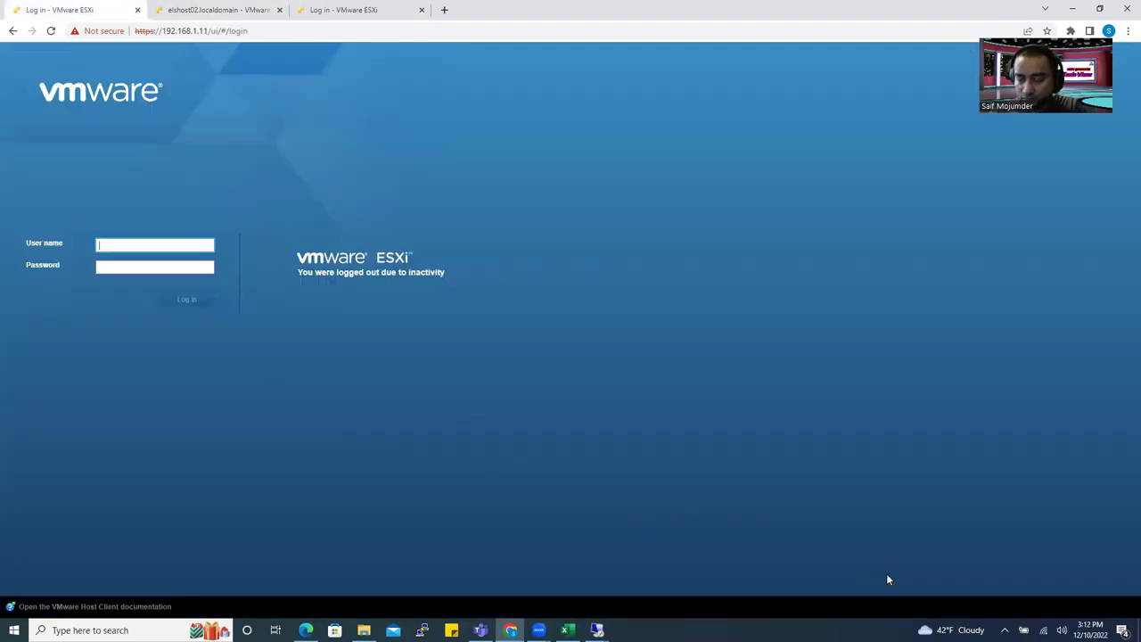
Bring the 192.168.1.4 session full screen and check its network settings while Server Manager loads.
left_click(597, 630)
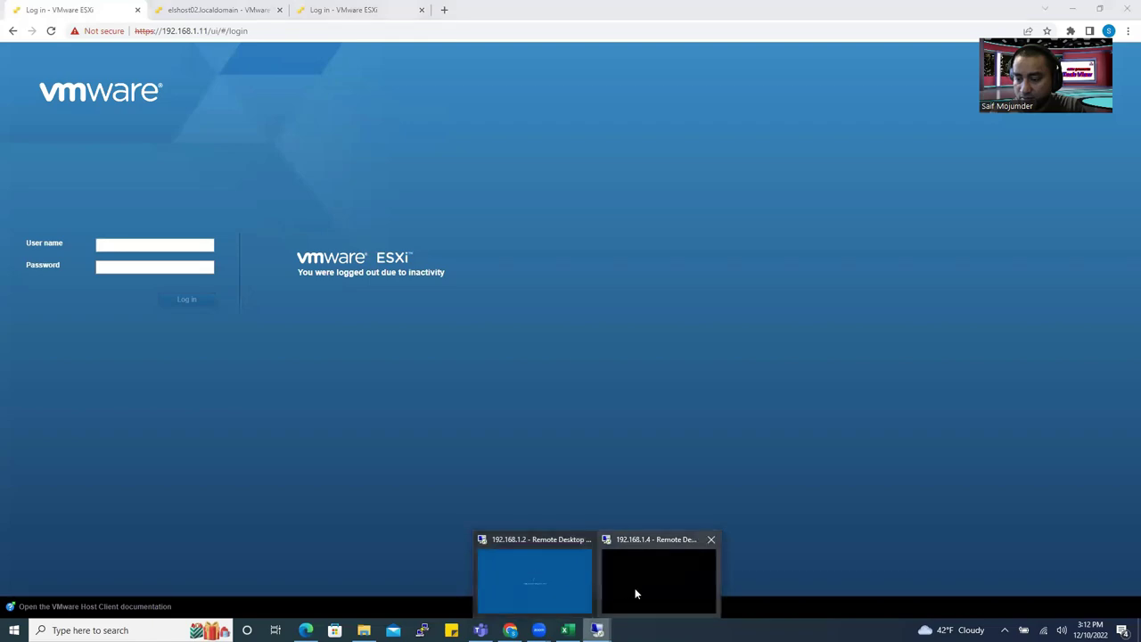
left_click(657, 577)
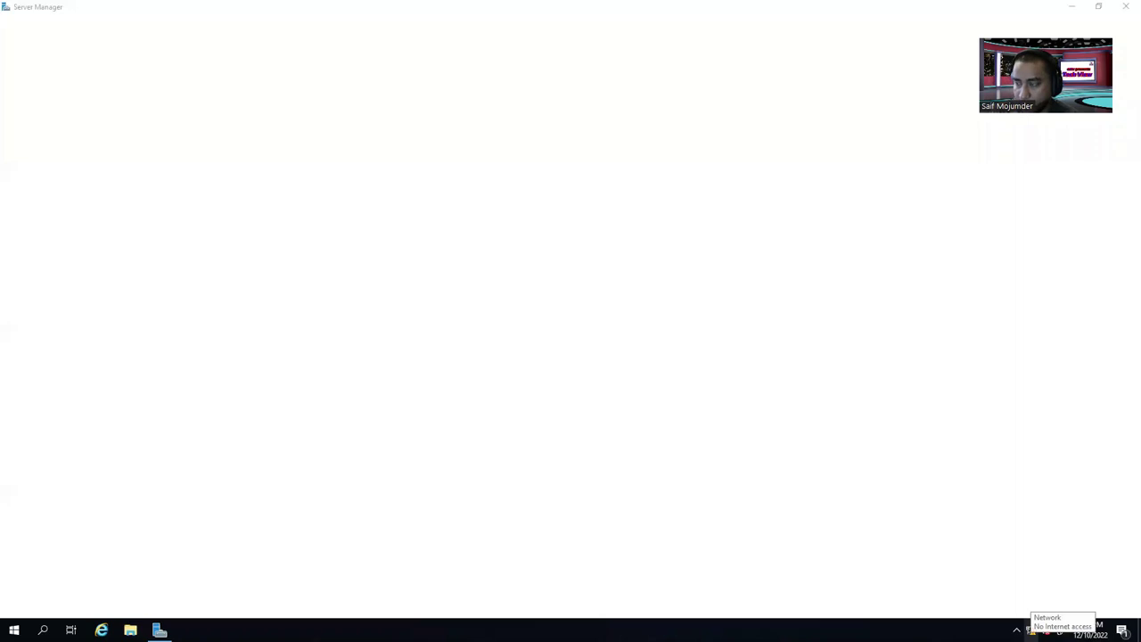
left_click(1031, 630)
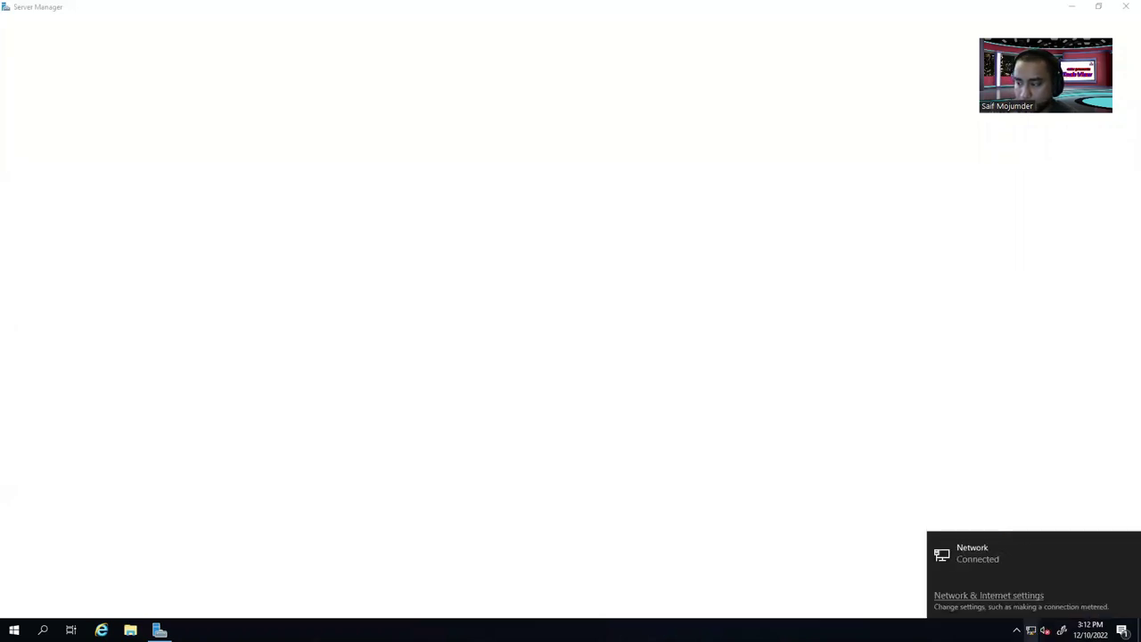
left_click(981, 556)
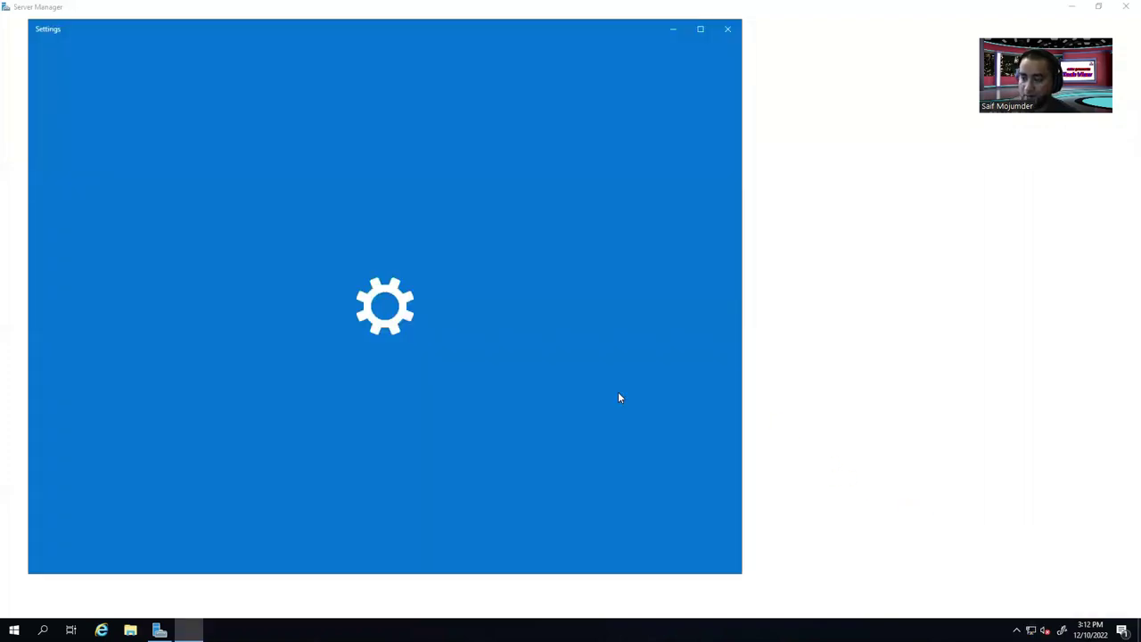
left_click(727, 28)
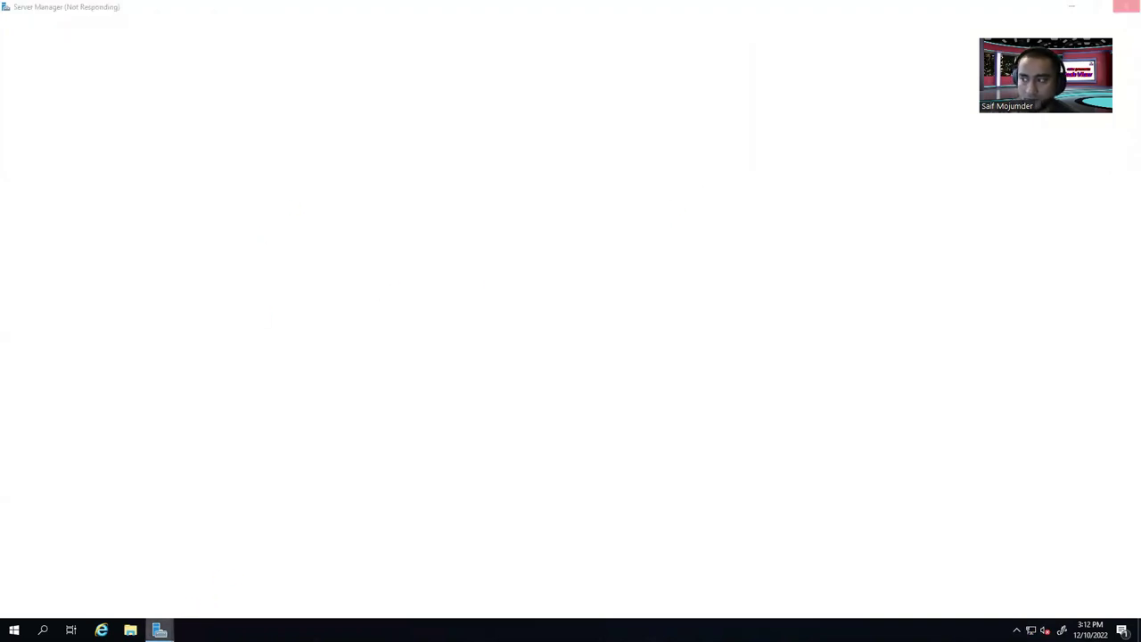
Tick 'Don't show this message again' on the Windows Admin Center popup, close it, and launch Add Roles and Features.
mouse_move(160, 630)
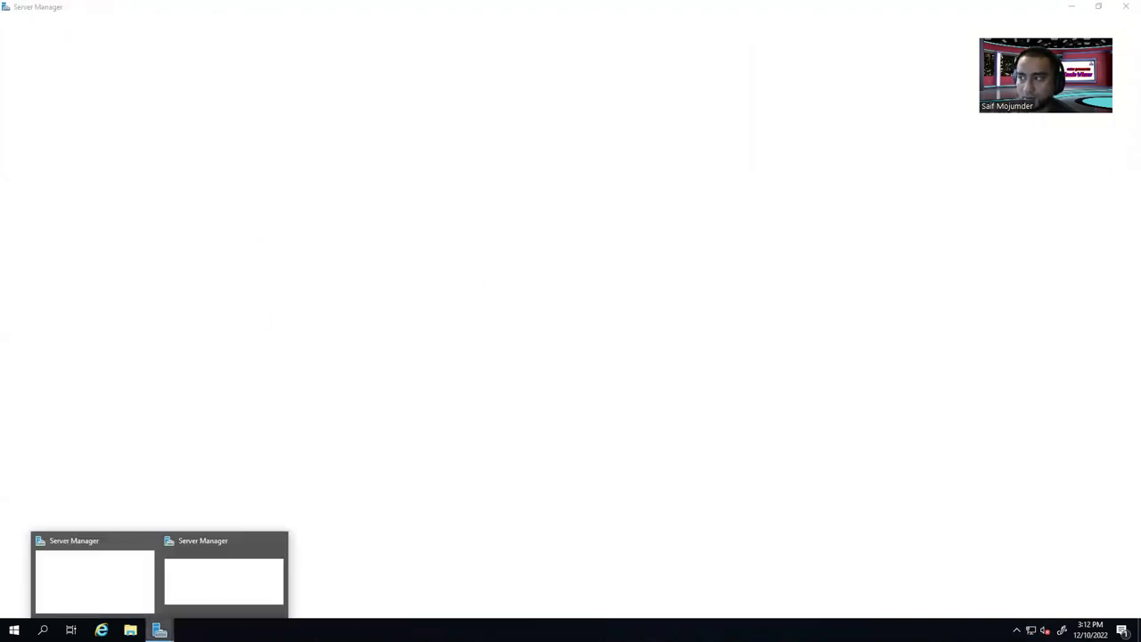
left_click(104, 581)
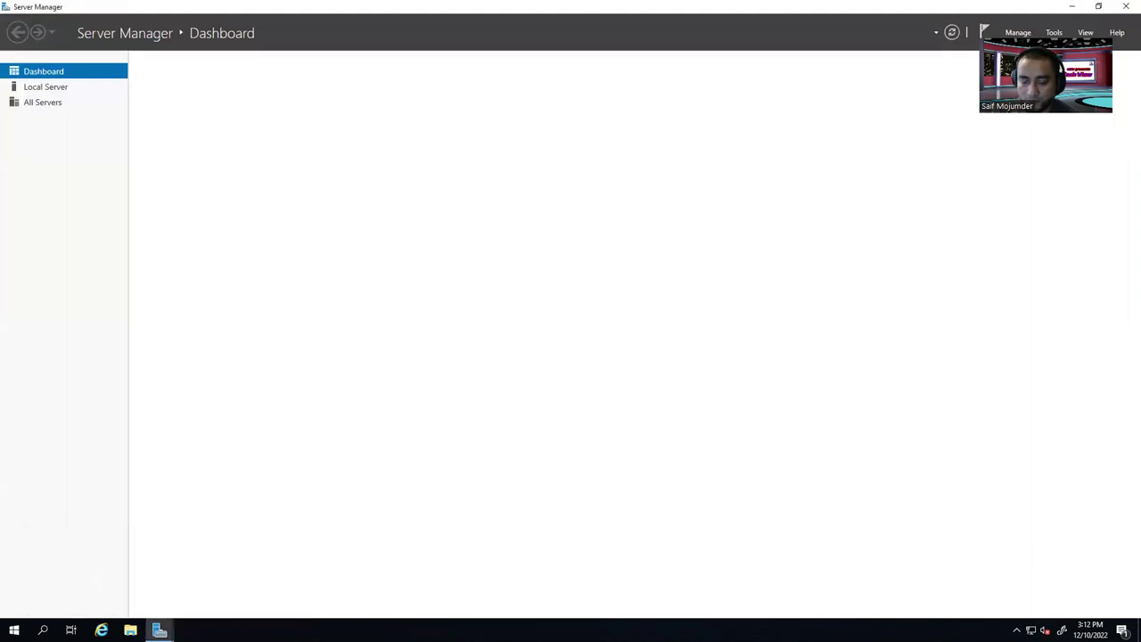
mouse_move(160, 630)
left_click(230, 578)
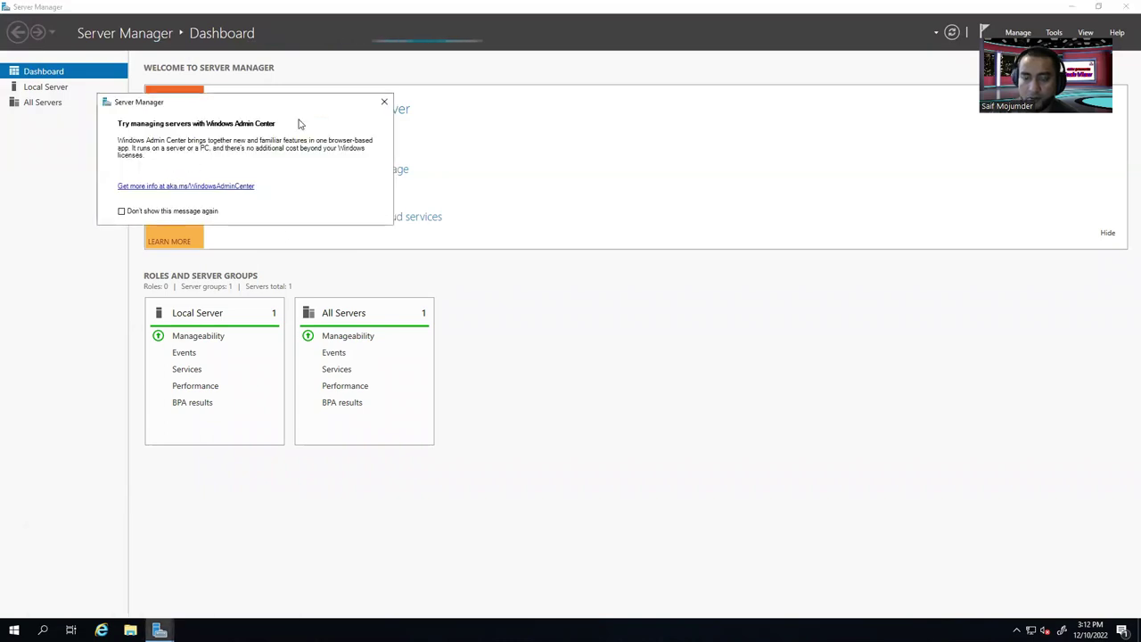
left_click(121, 211)
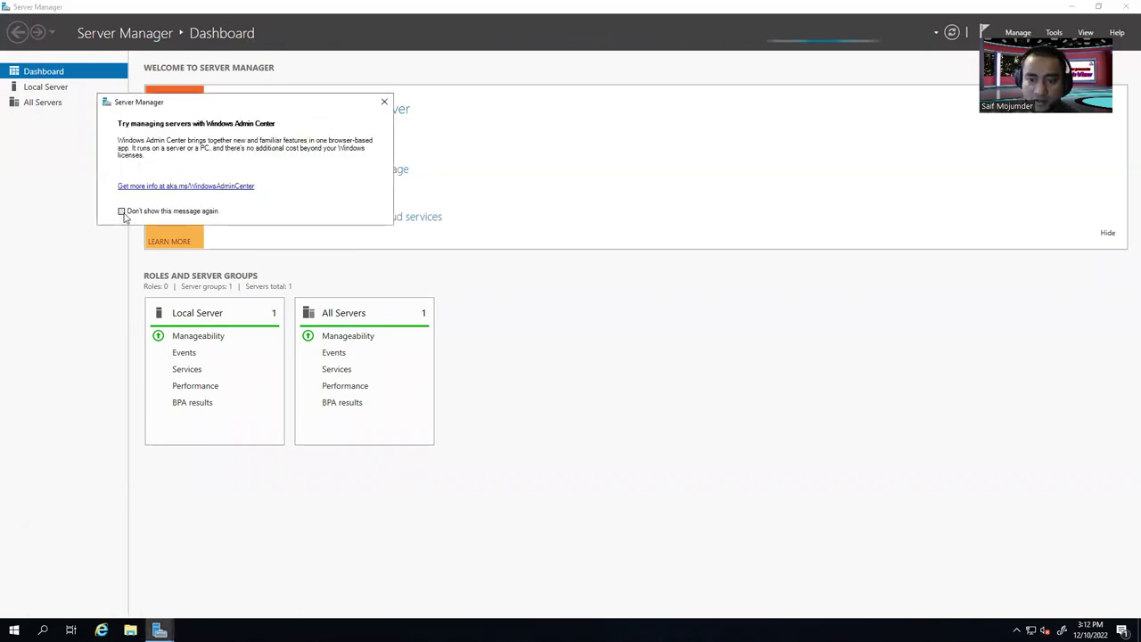
left_click(384, 101)
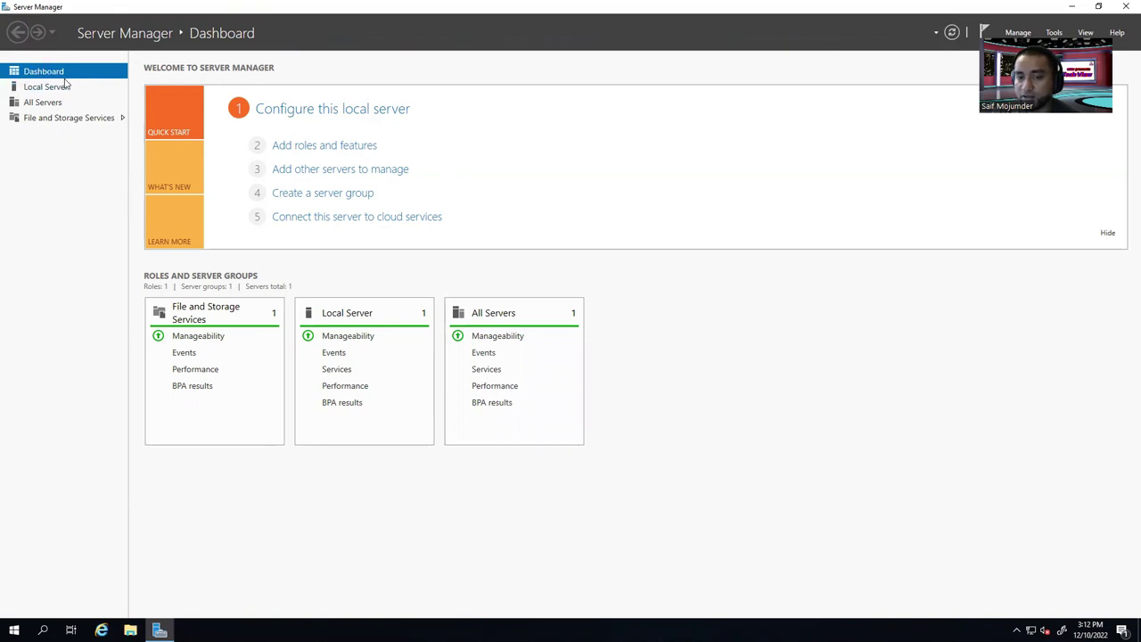
left_click(320, 151)
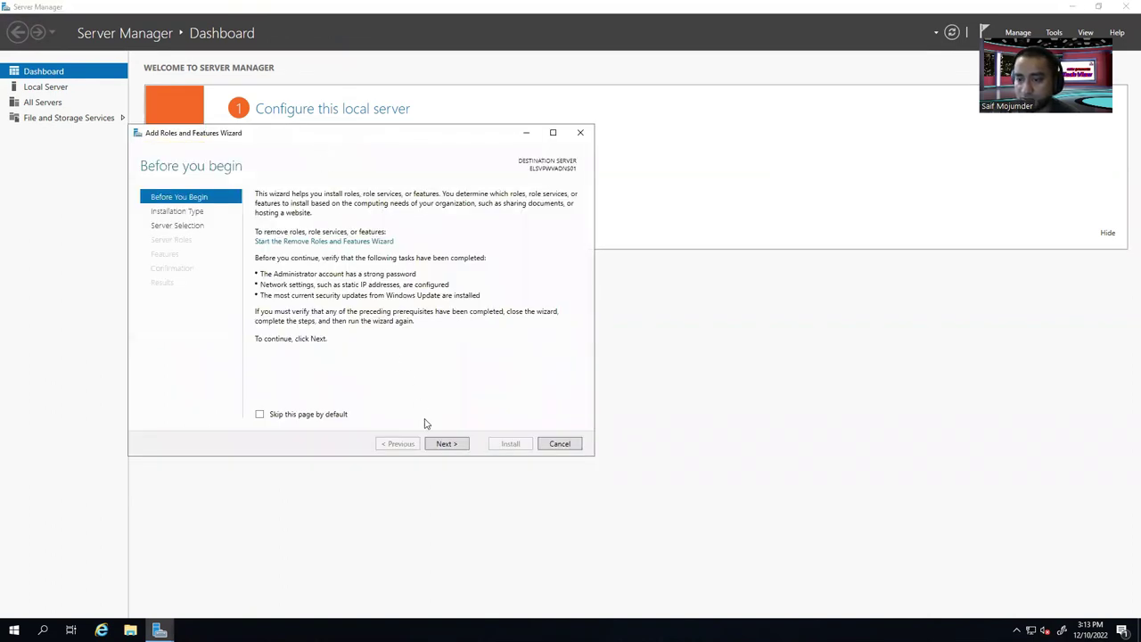
Choose role-based installation on the local server and select DNS Server with its required features.
left_click(452, 442)
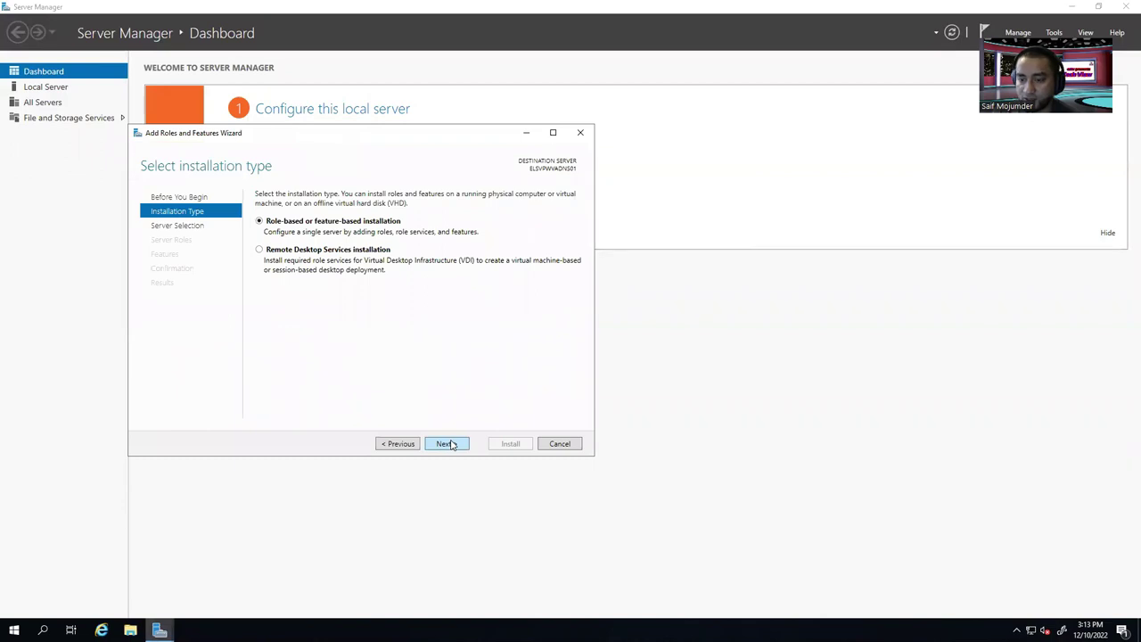
left_click(450, 445)
left_click(448, 443)
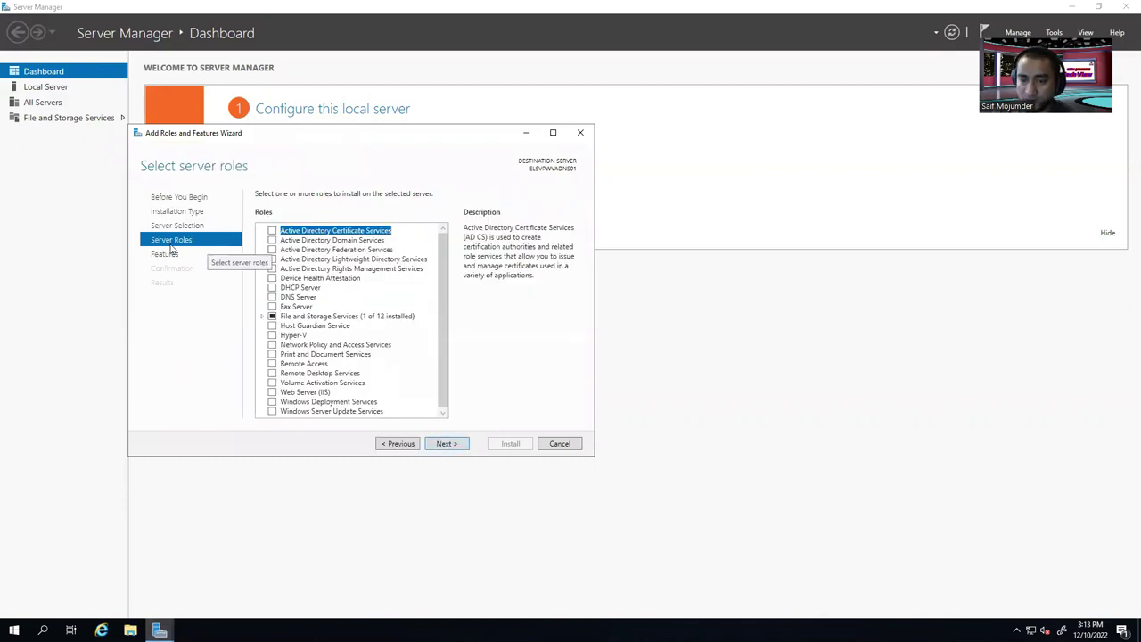
left_click(272, 297)
left_click(392, 389)
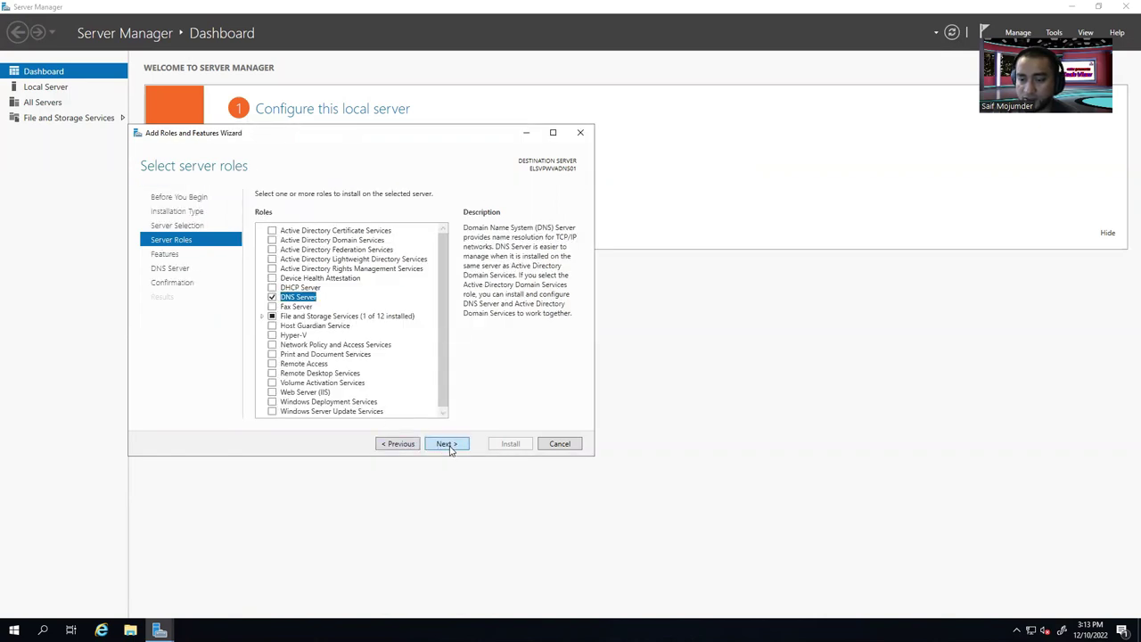
Install DNS Server with automatic restart allowed, then minimize the remote session.
left_click(447, 444)
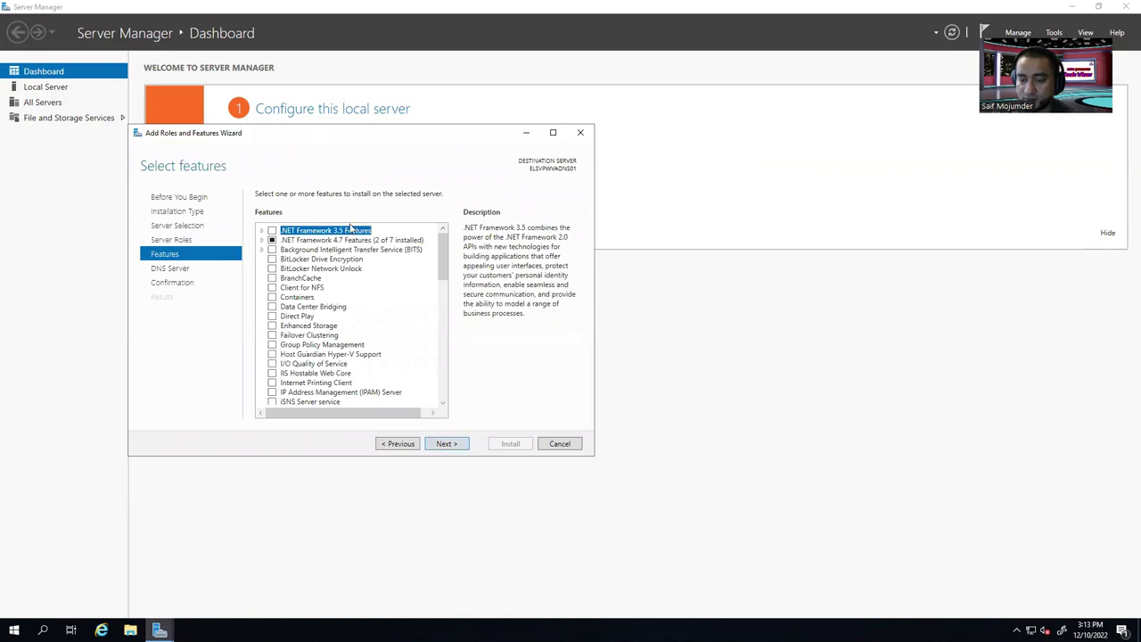
left_click(446, 446)
left_click(448, 445)
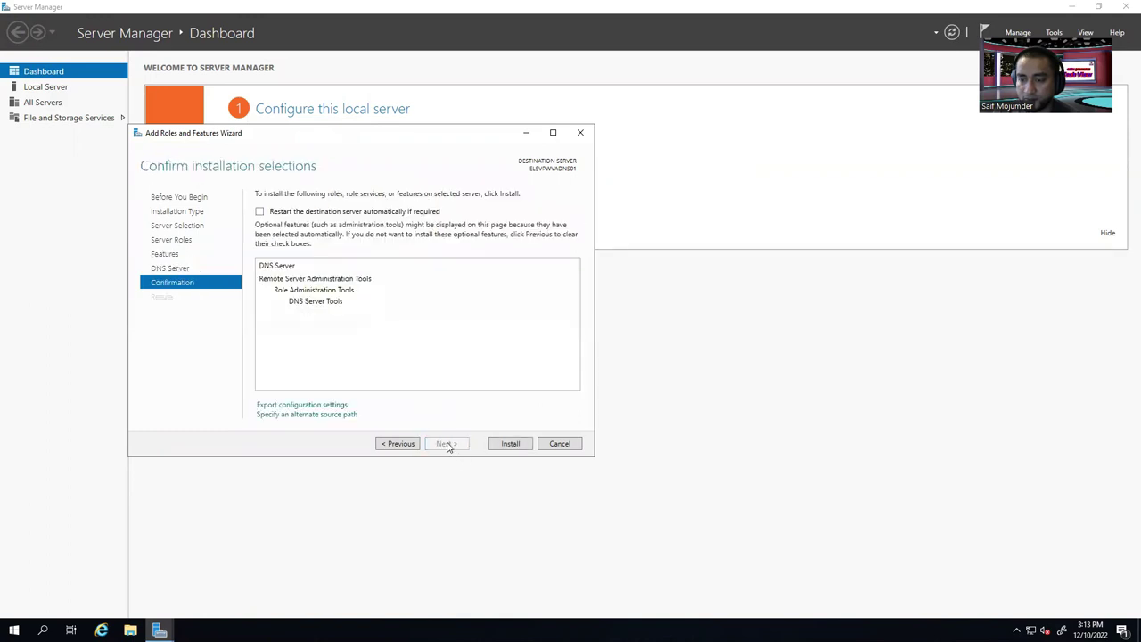
left_click(259, 212)
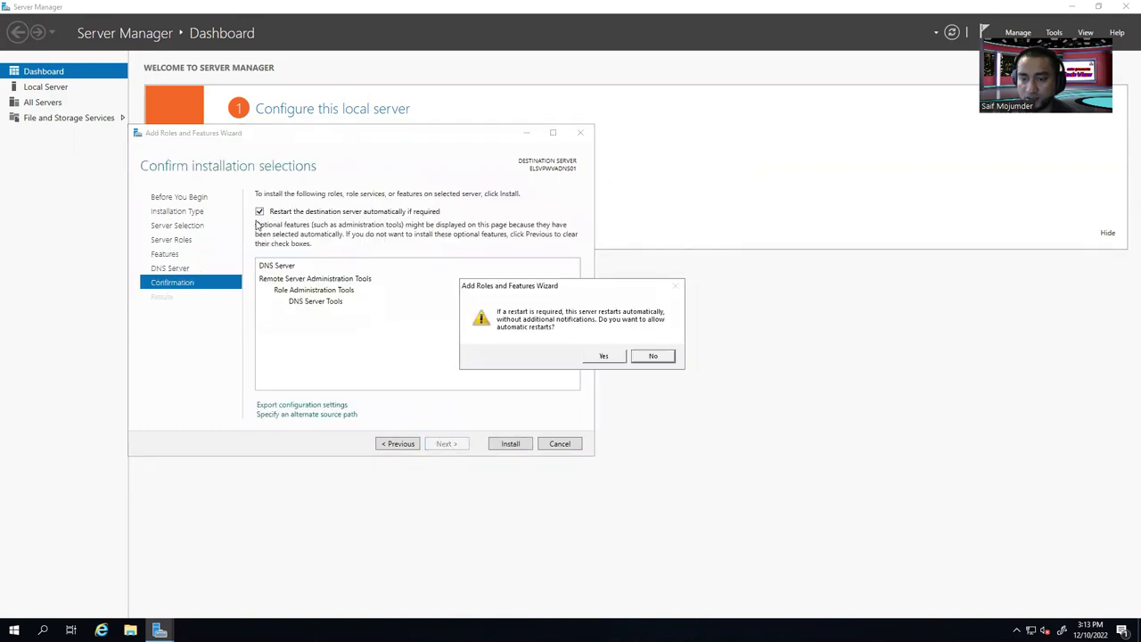
left_click(603, 355)
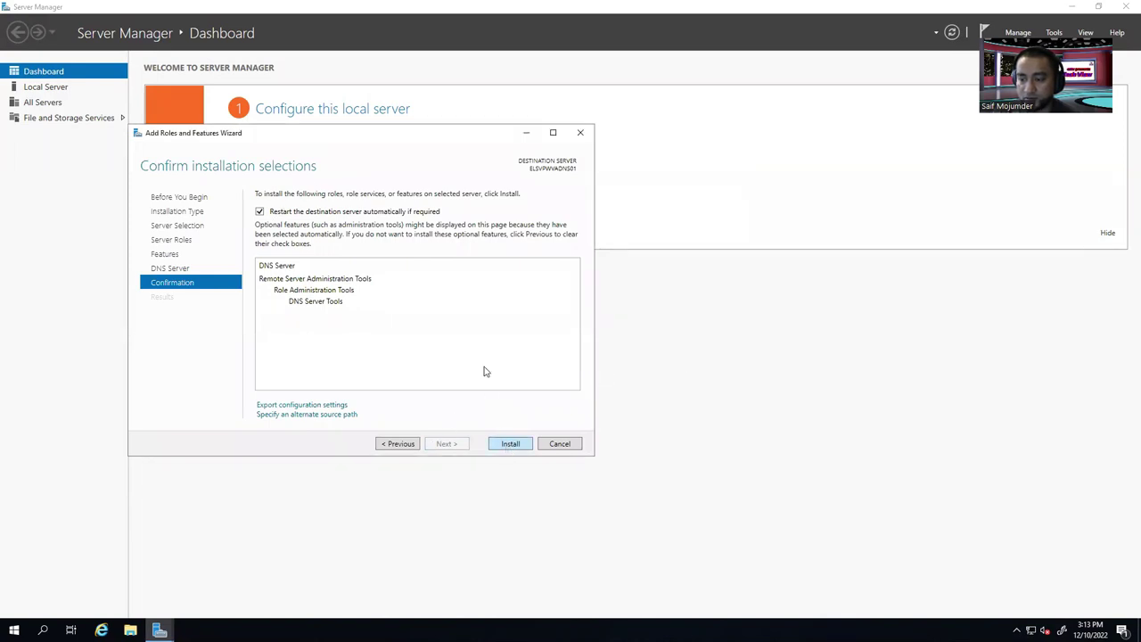
key("Return")
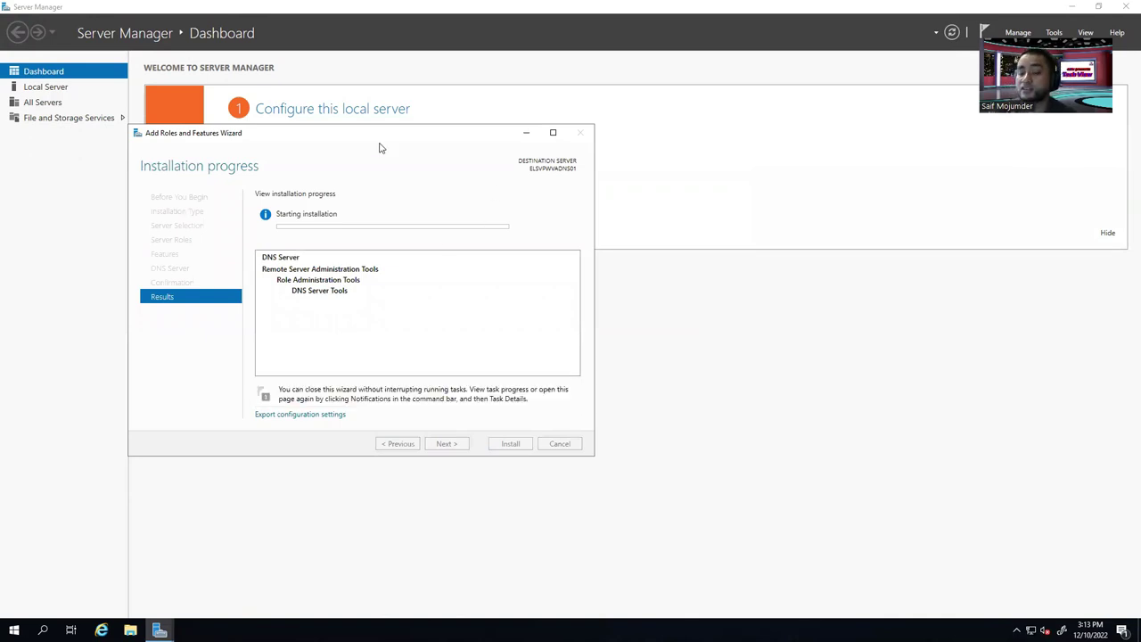
left_click(710, 11)
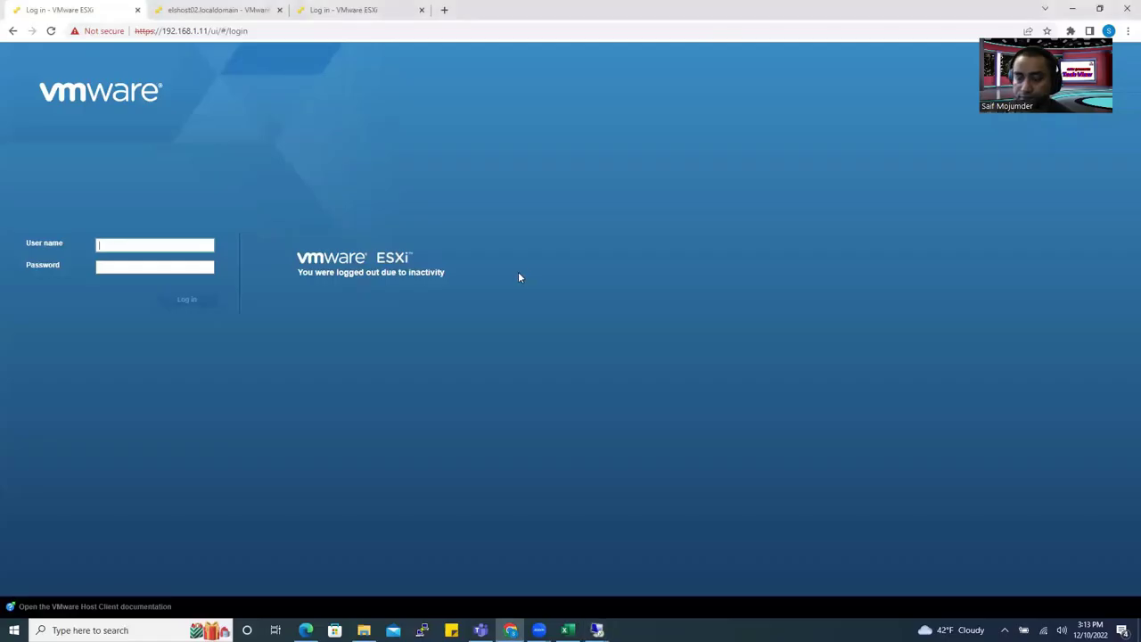
Close the stalled 192.168.1.2 session and reconnect with the domain administrator password.
mouse_move(596, 630)
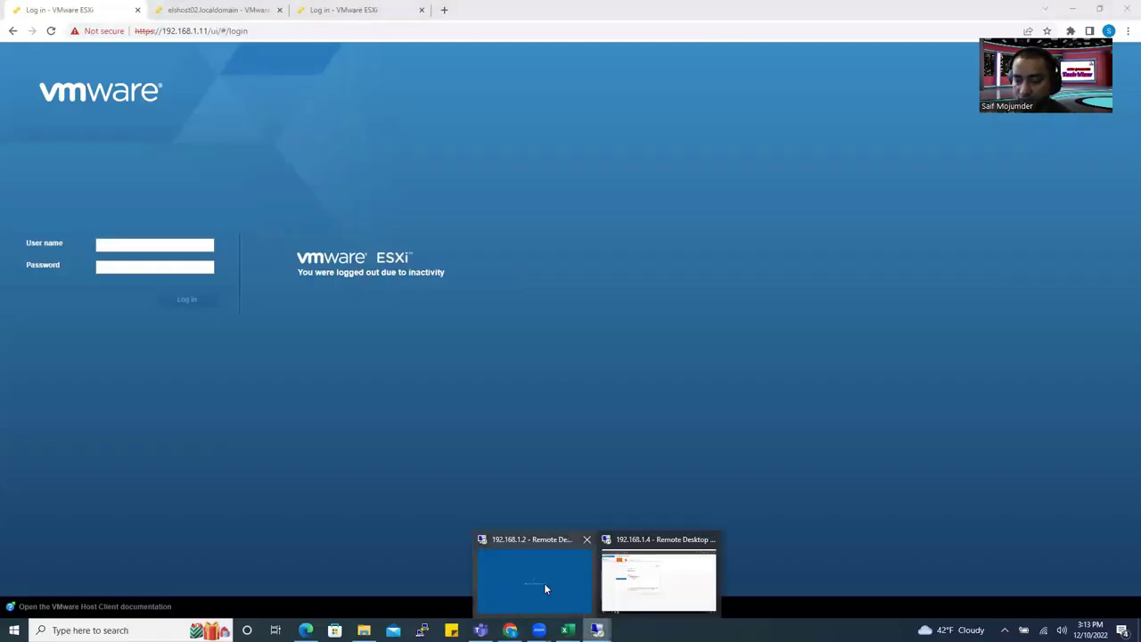
left_click(544, 583)
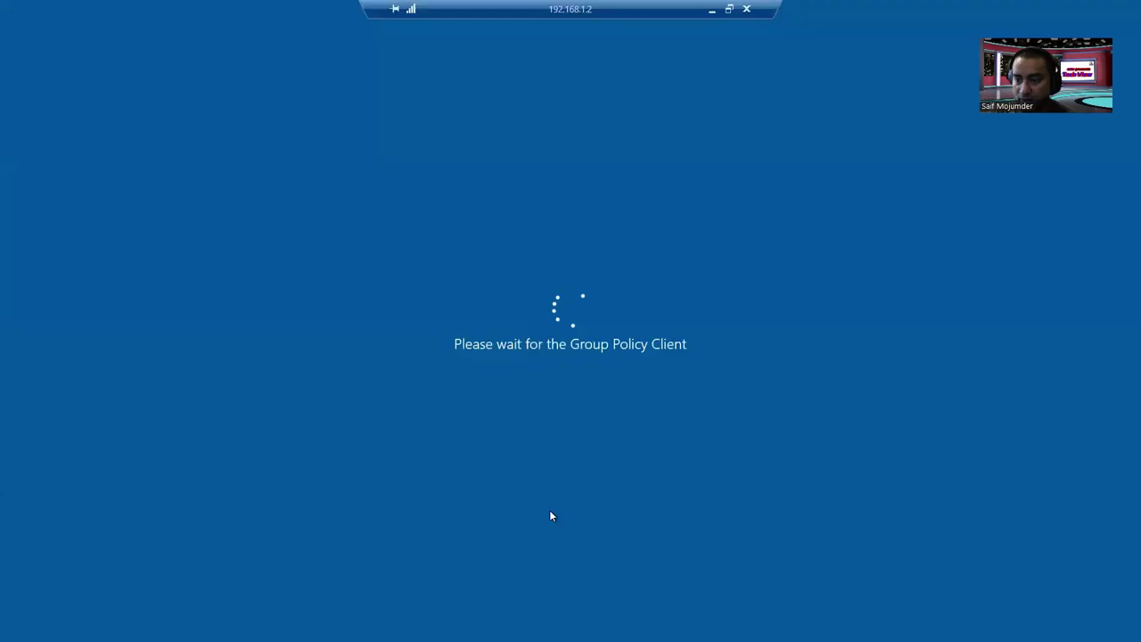
left_click(747, 9)
left_click(607, 257)
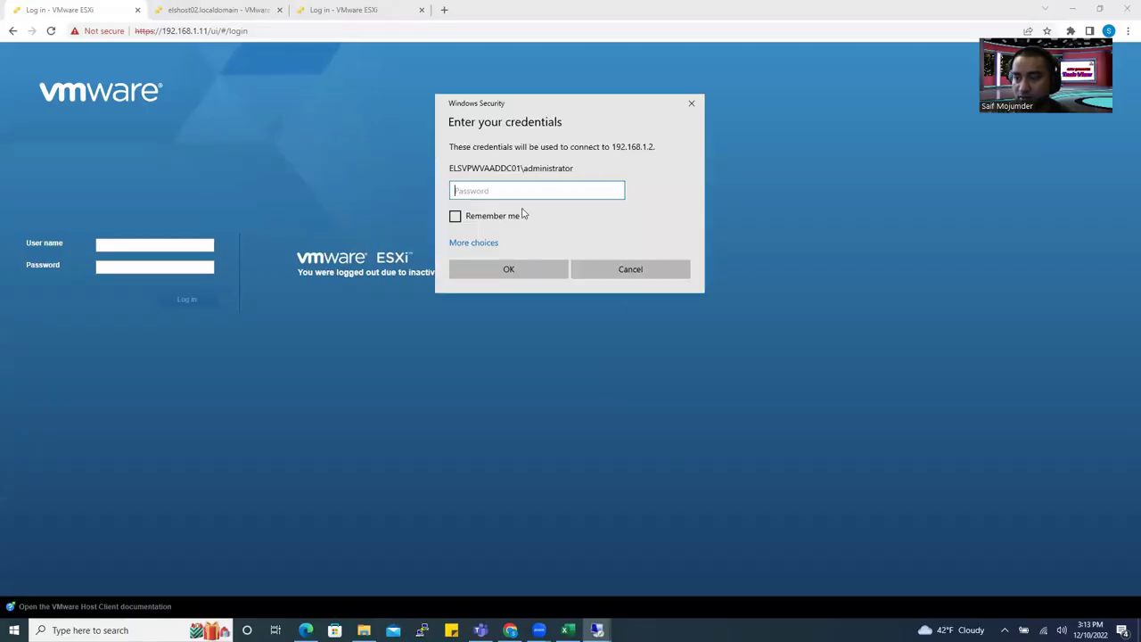
type("***")
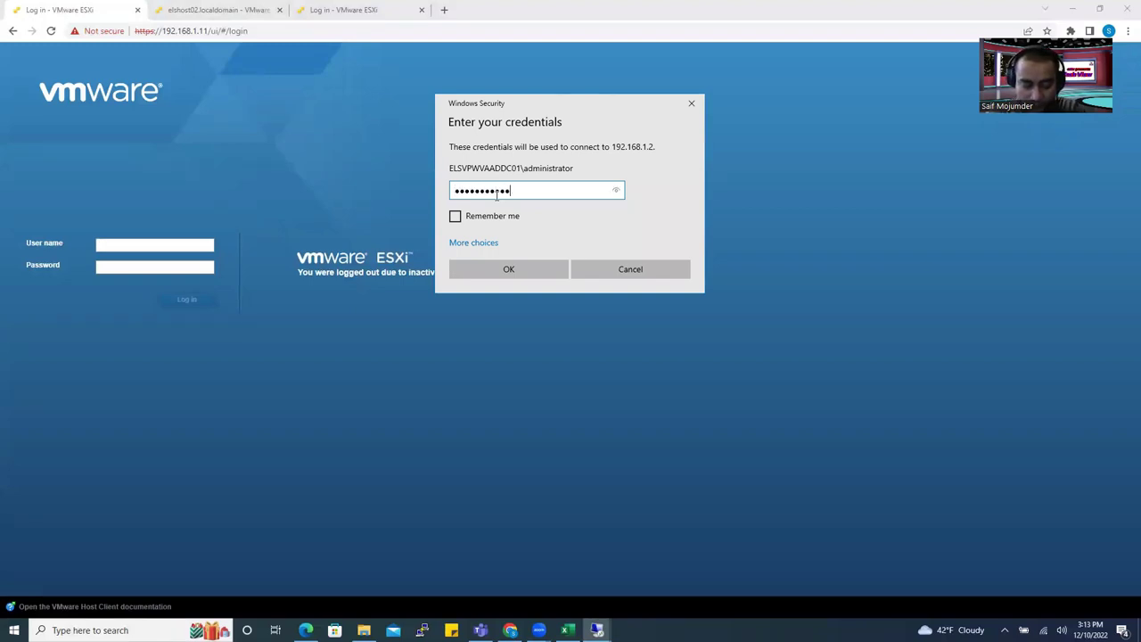
type("**********")
key("Return")
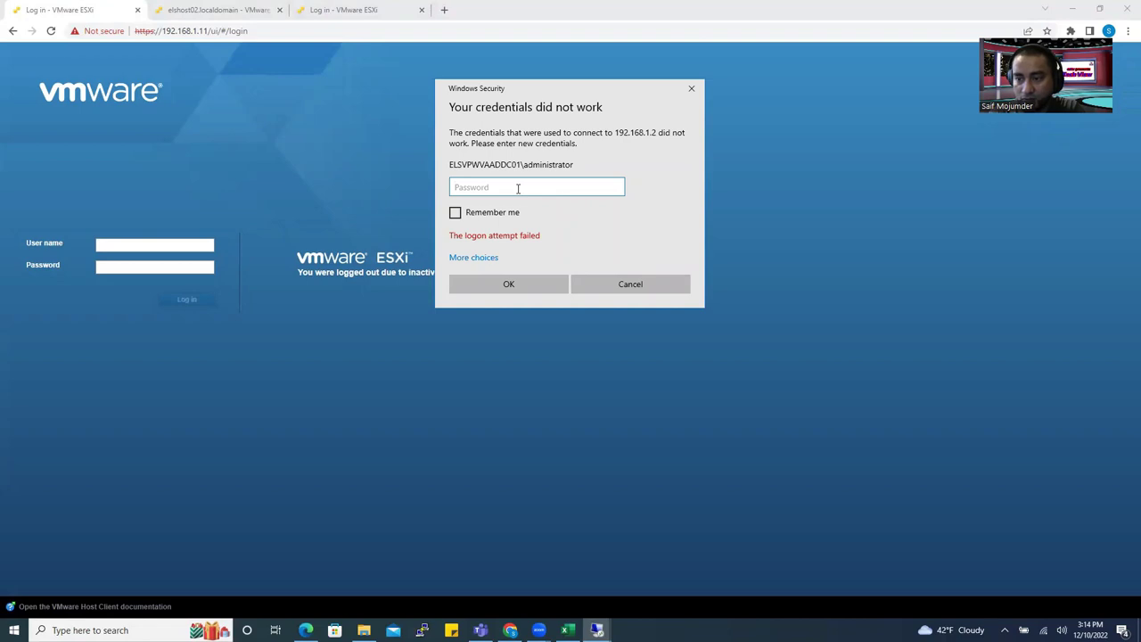
Replace the entered password and submit the administrator password again; the logon is rejected.
type("***")
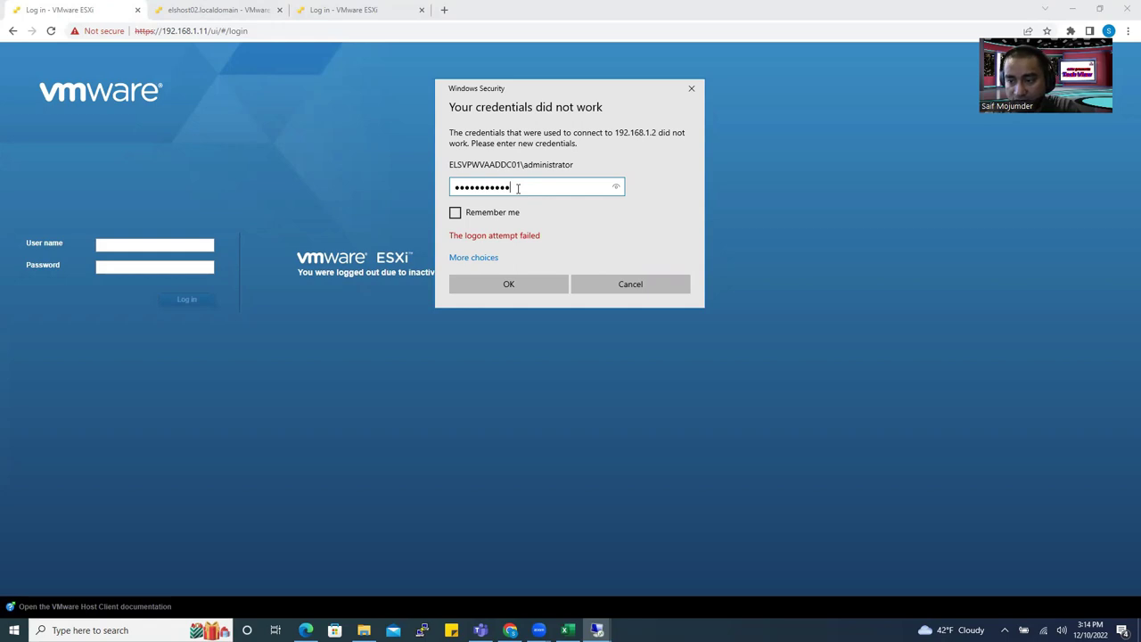
left_click_drag(543, 186, 398, 199)
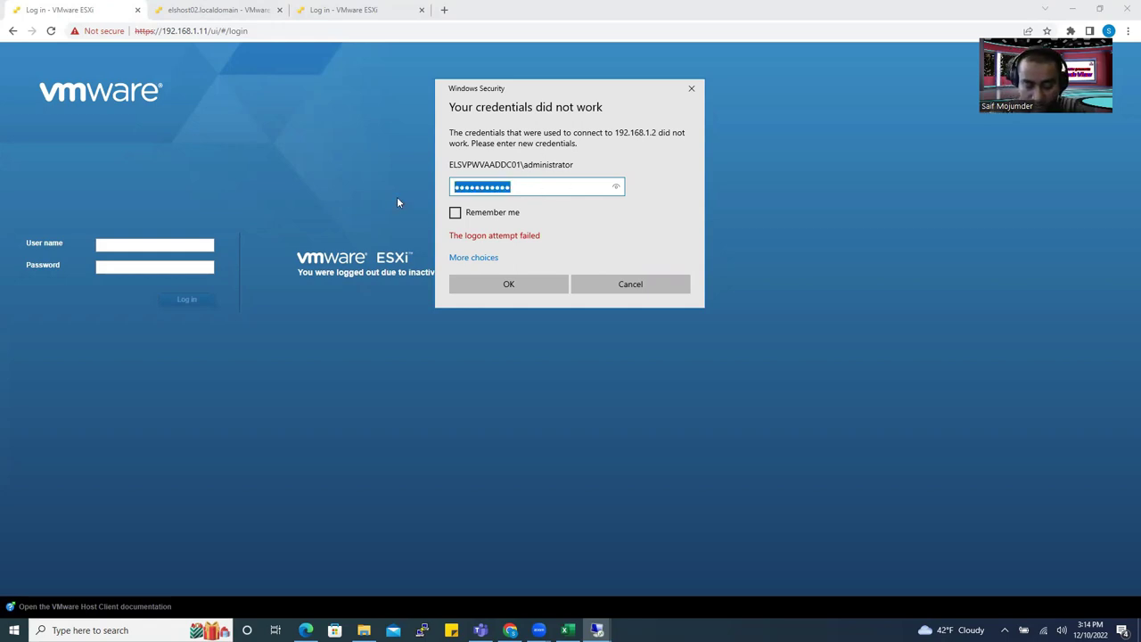
type("••••••")
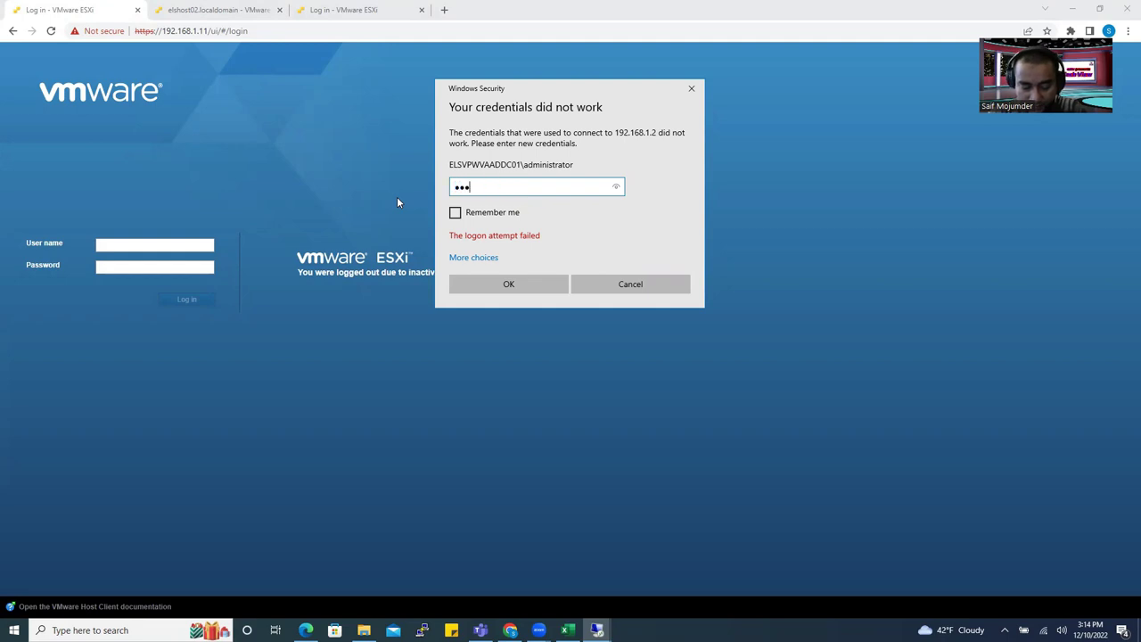
type("••")
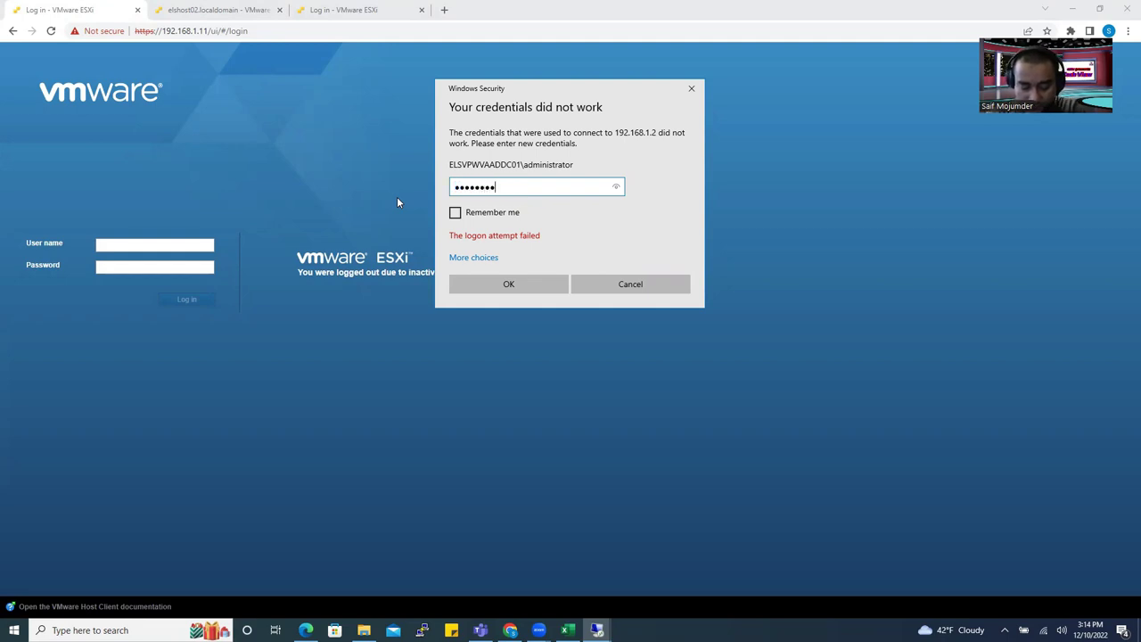
type("•••••")
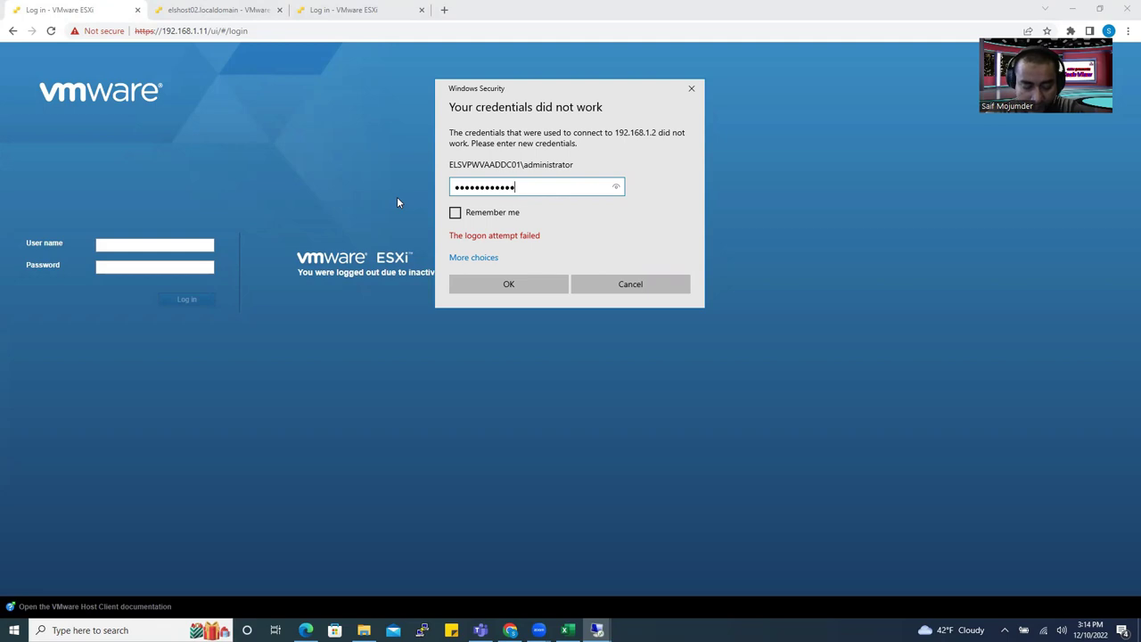
key("Return")
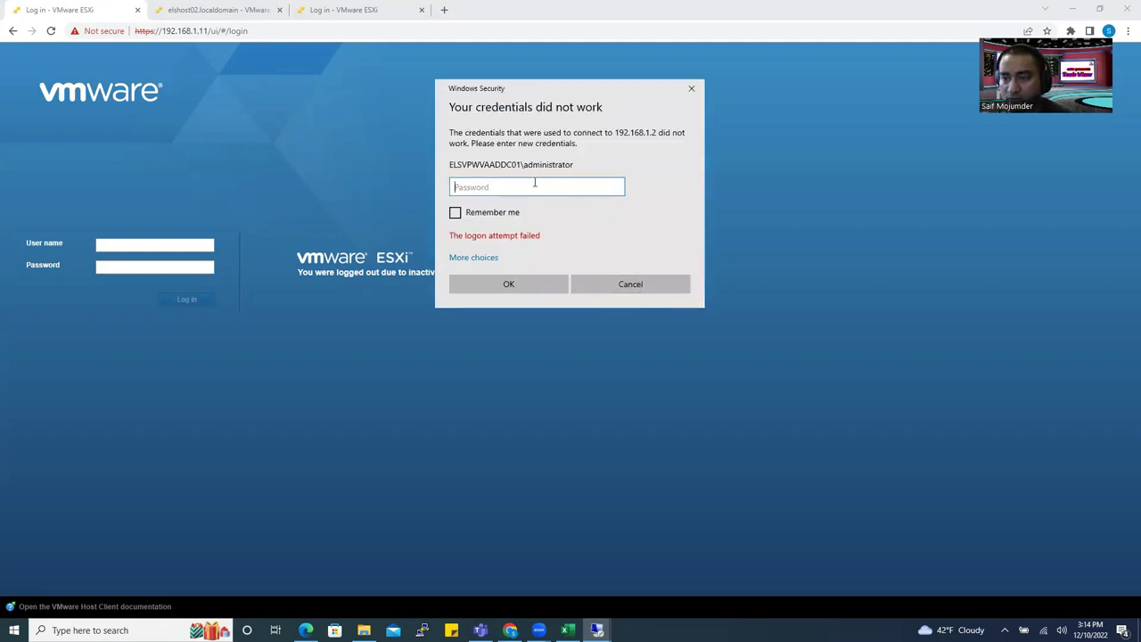
Retry the 192.168.1.2 connection with another password attempt, then cancel the rejected logon.
left_click(690, 88)
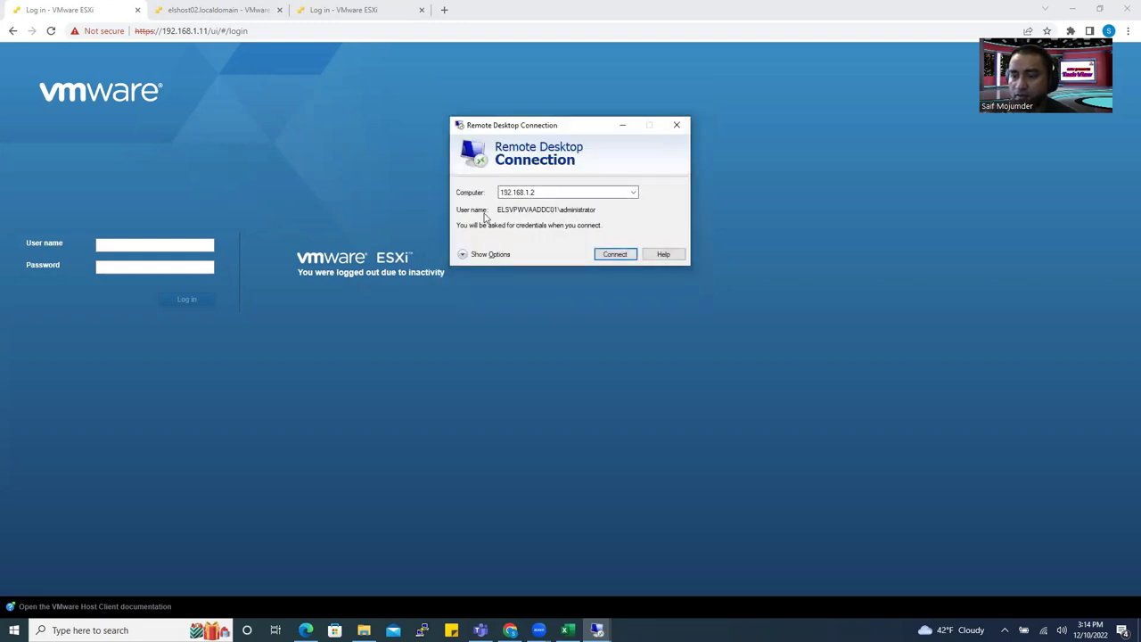
left_click(613, 256)
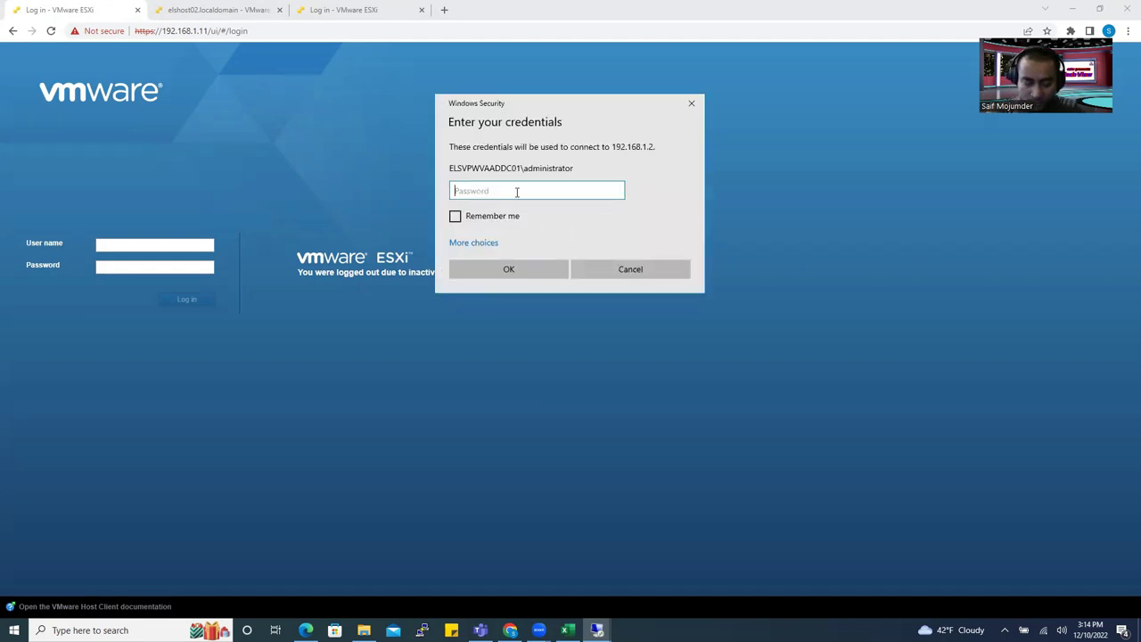
type("•")
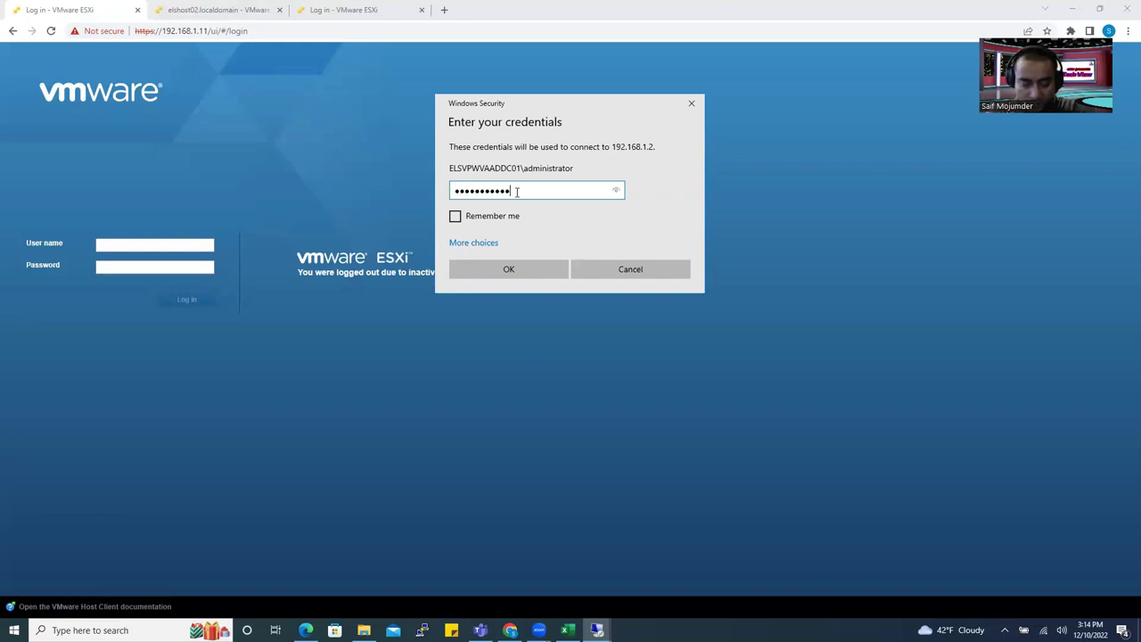
key("Return")
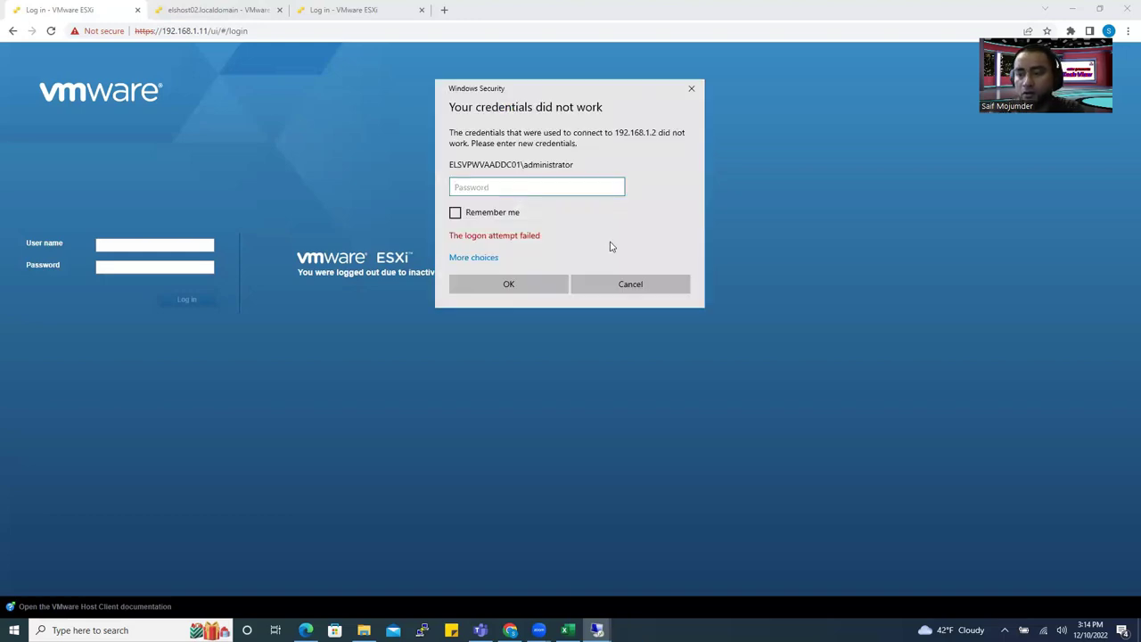
left_click(640, 283)
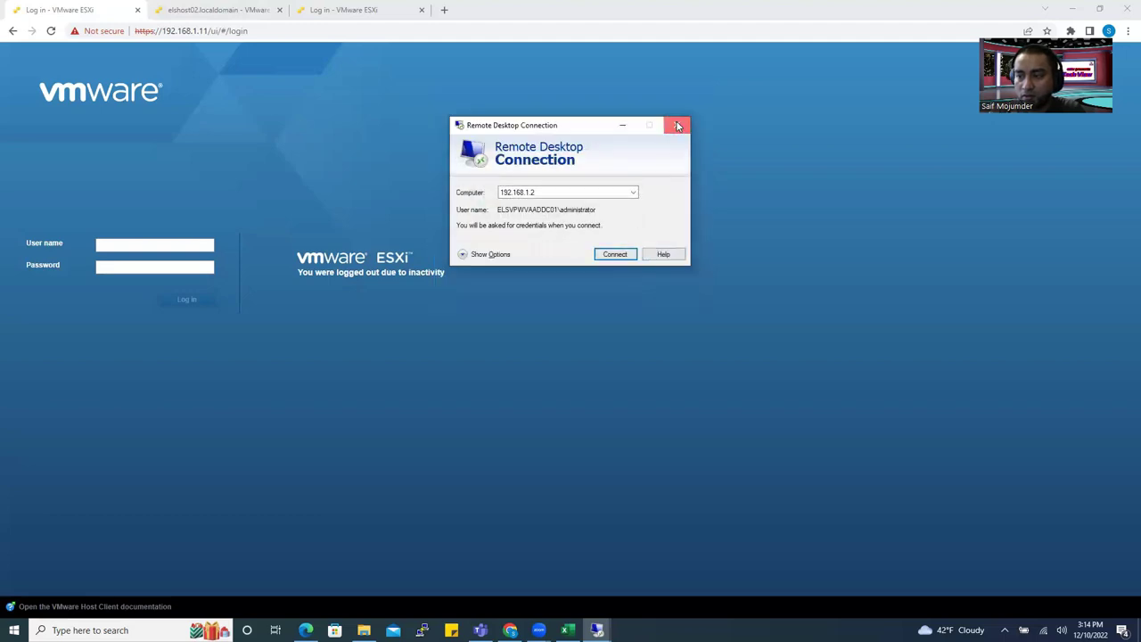
Close the remote desktop window and log in to the ESXi host 192.168.1.11 with the saved user name.
left_click(677, 125)
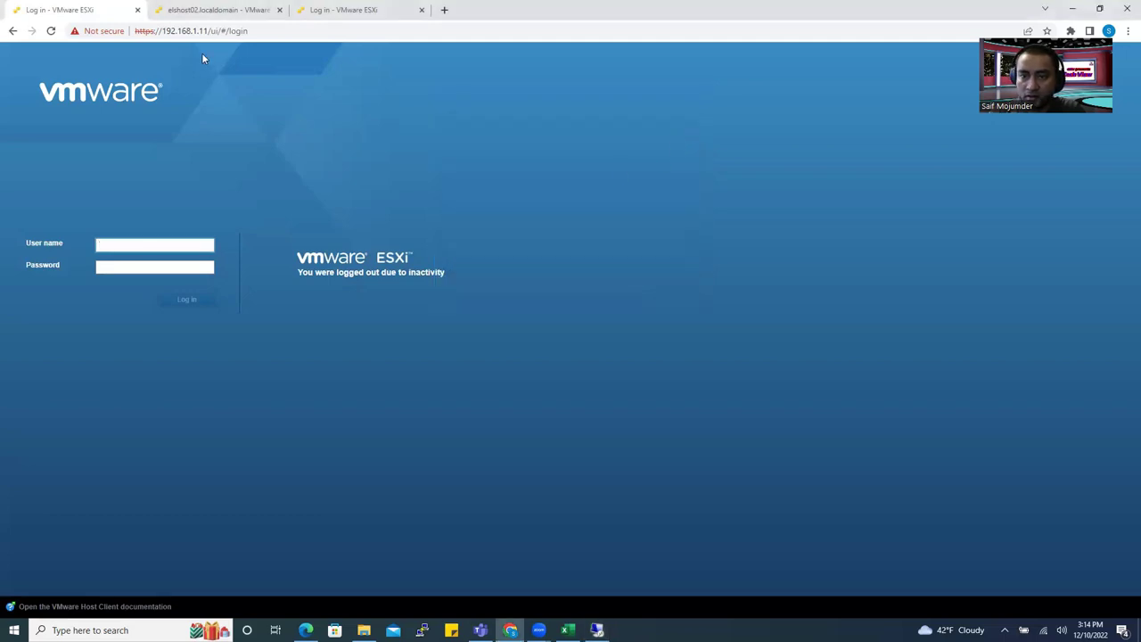
left_click(143, 246)
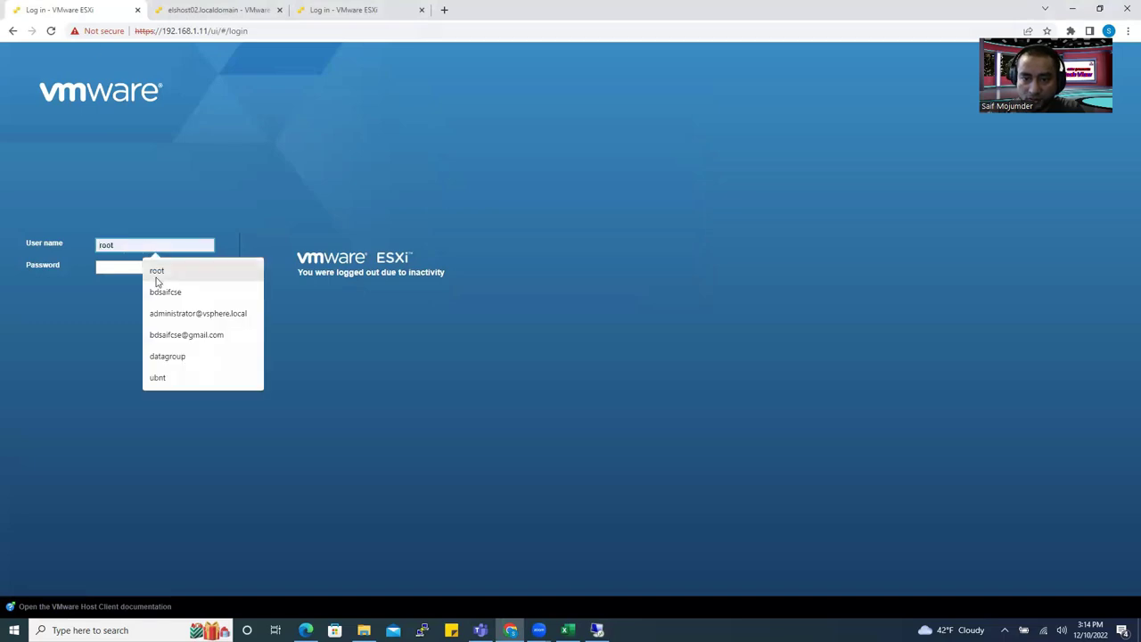
left_click(153, 275)
left_click(124, 266)
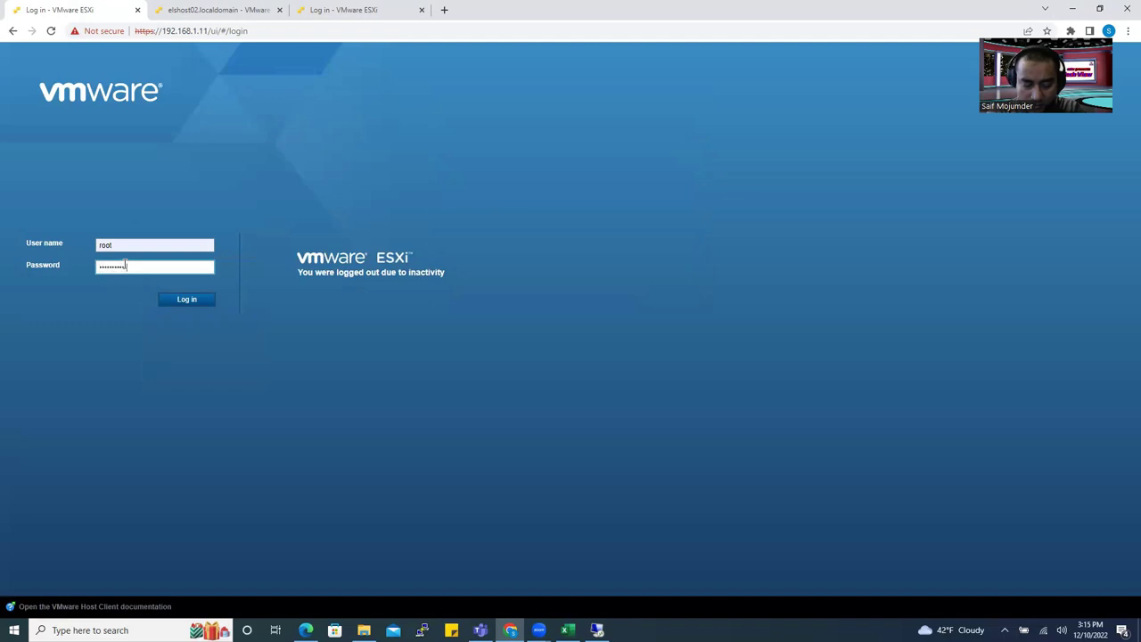
key("Return")
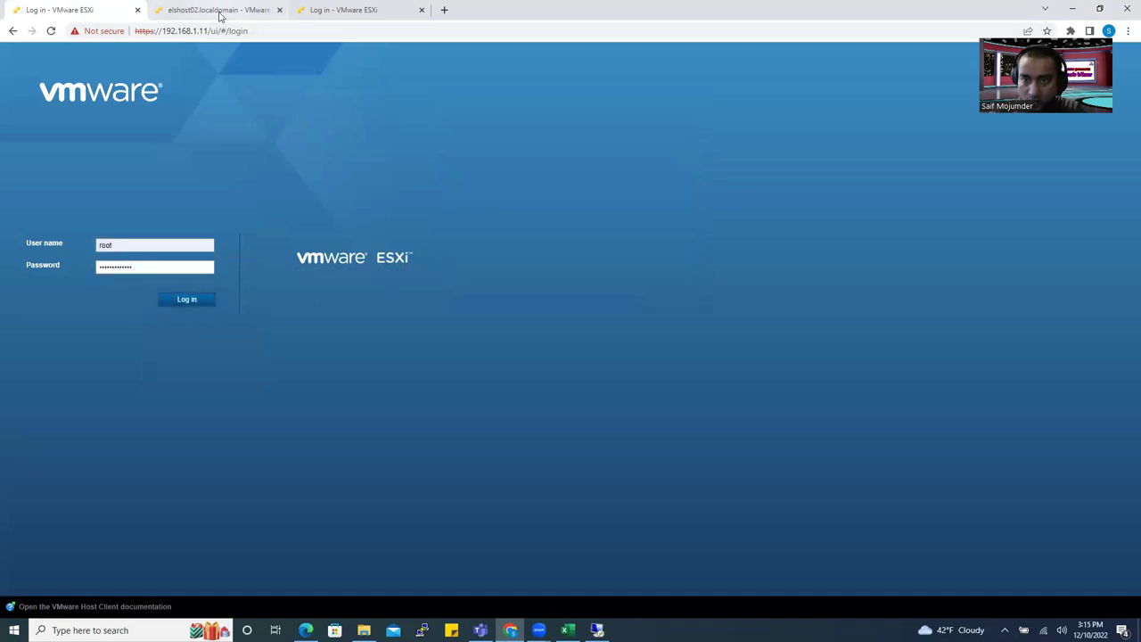
Look through the browser tabs and close the 192.168.1.11 login tab.
left_click(221, 11)
left_click(319, 13)
left_click(203, 9)
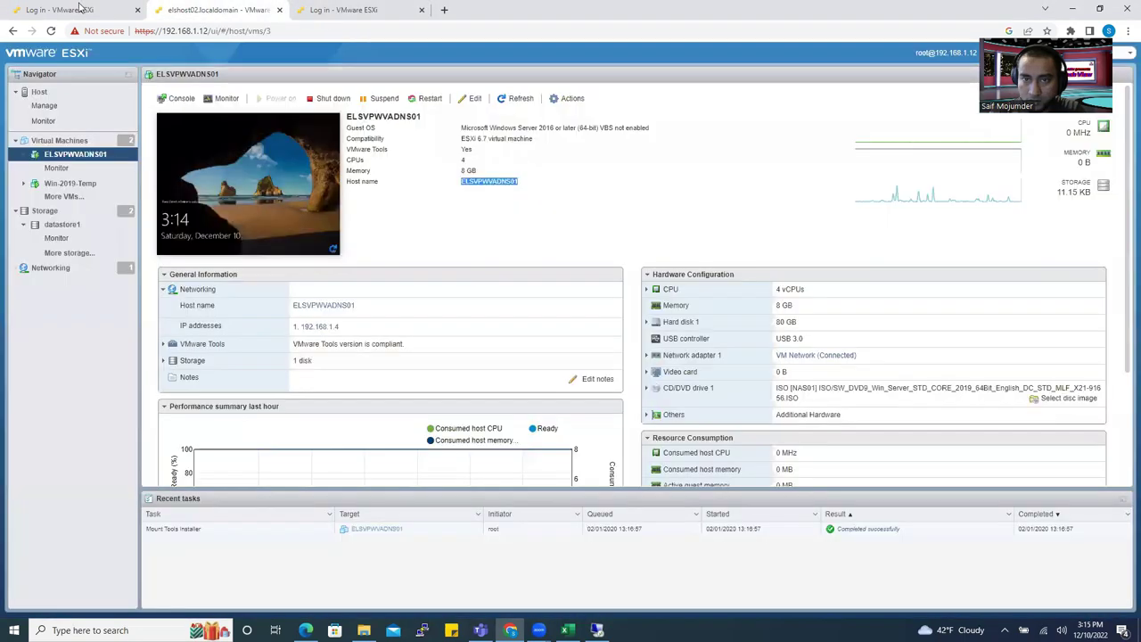
left_click(79, 9)
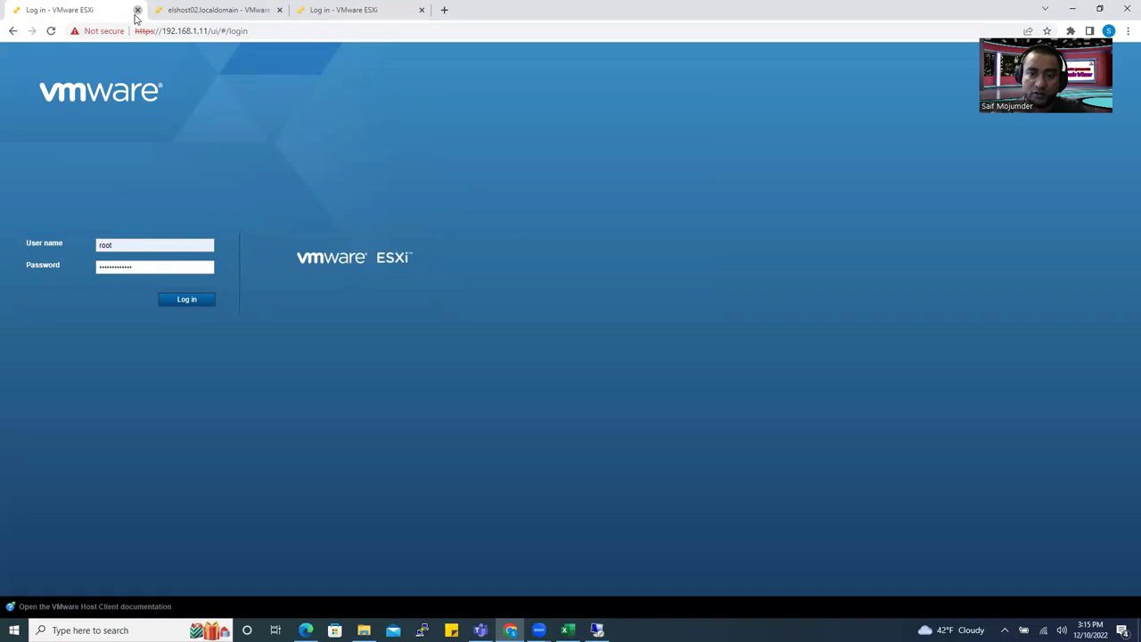
left_click(138, 10)
left_click(301, 10)
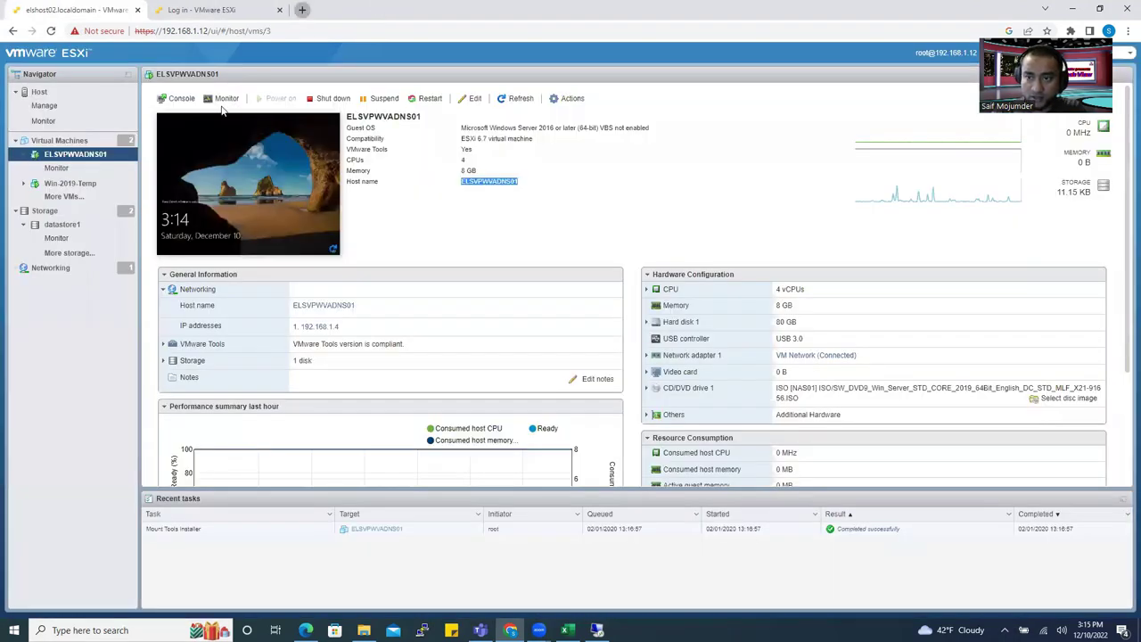
Load the ESXi Host Client at 192.168.1.11 and open the ELSVPWVAADDC01 virtual machine page.
left_click(123, 30)
type("1")
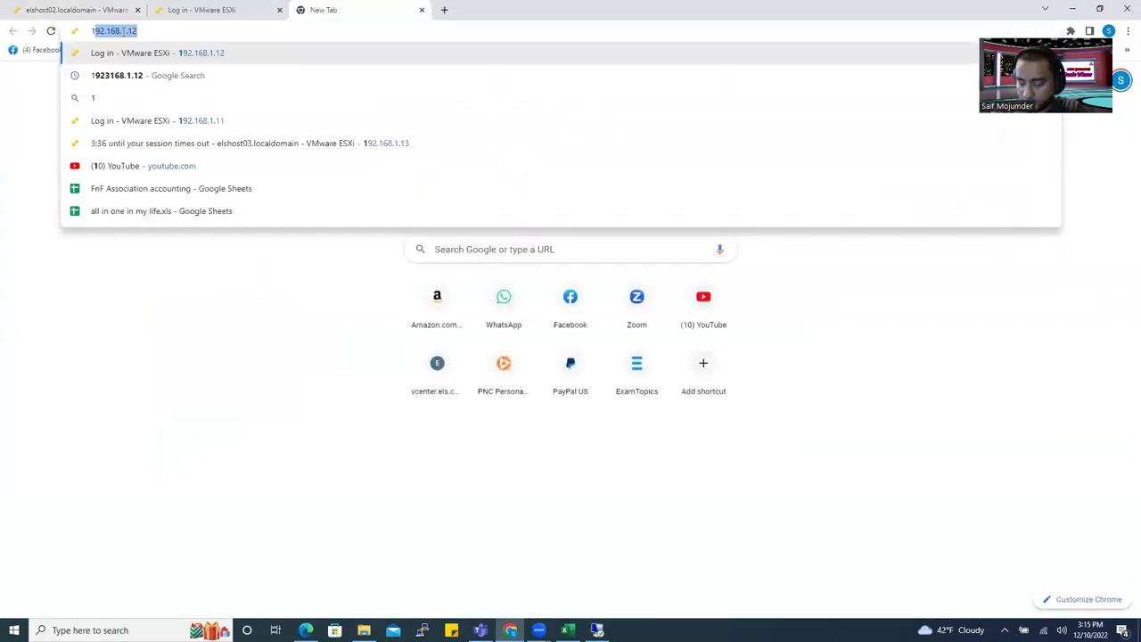
type("92.168.1.1")
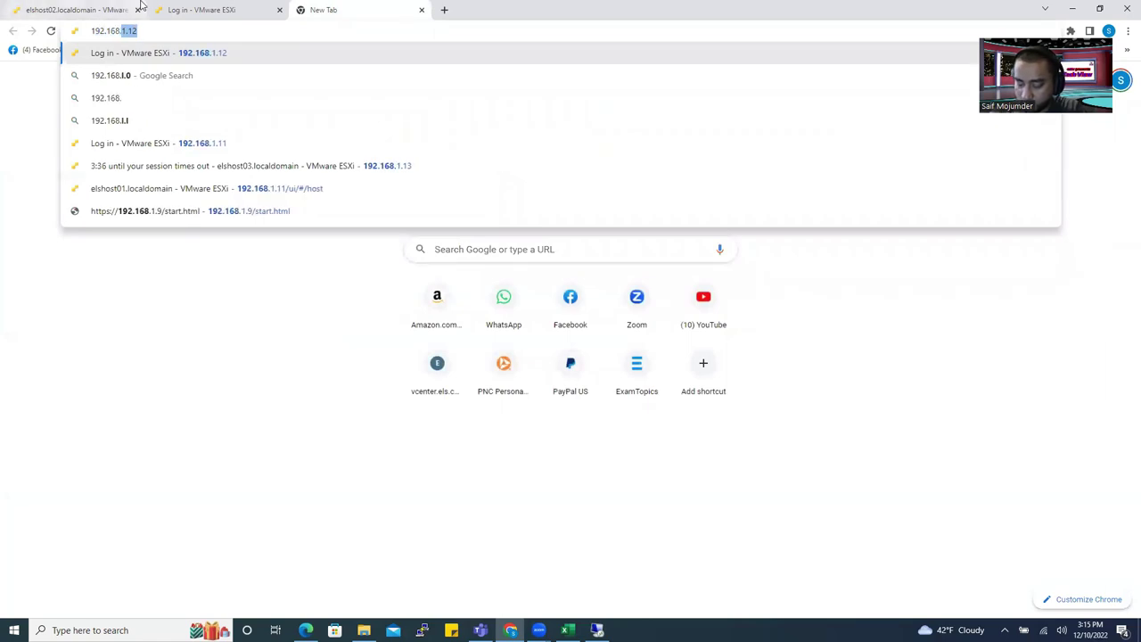
type("1")
key("Return")
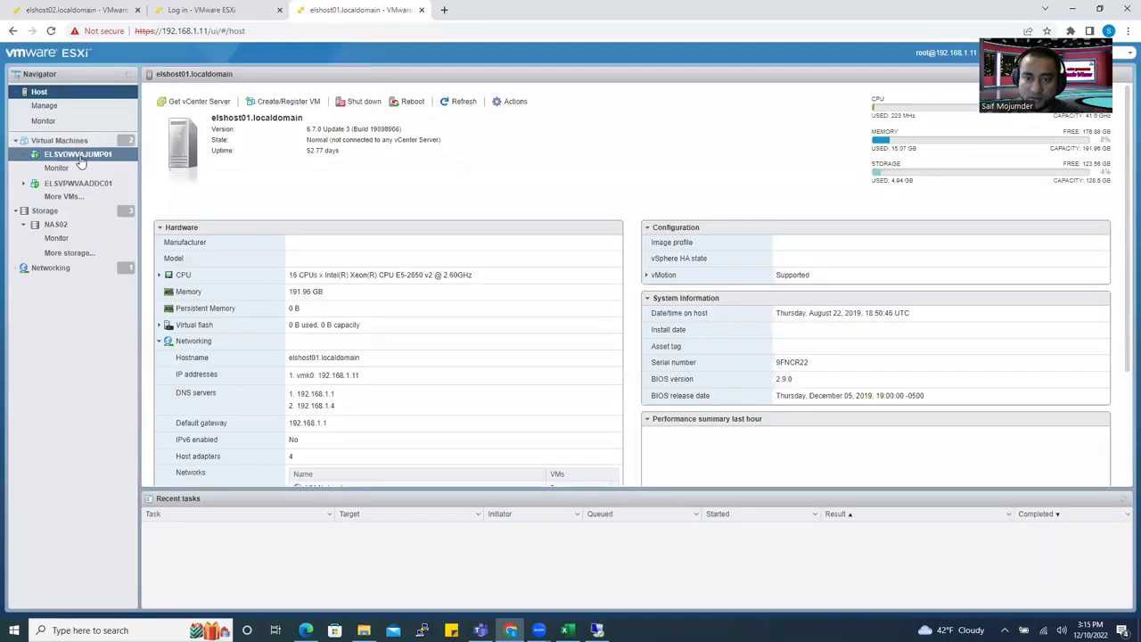
left_click(78, 154)
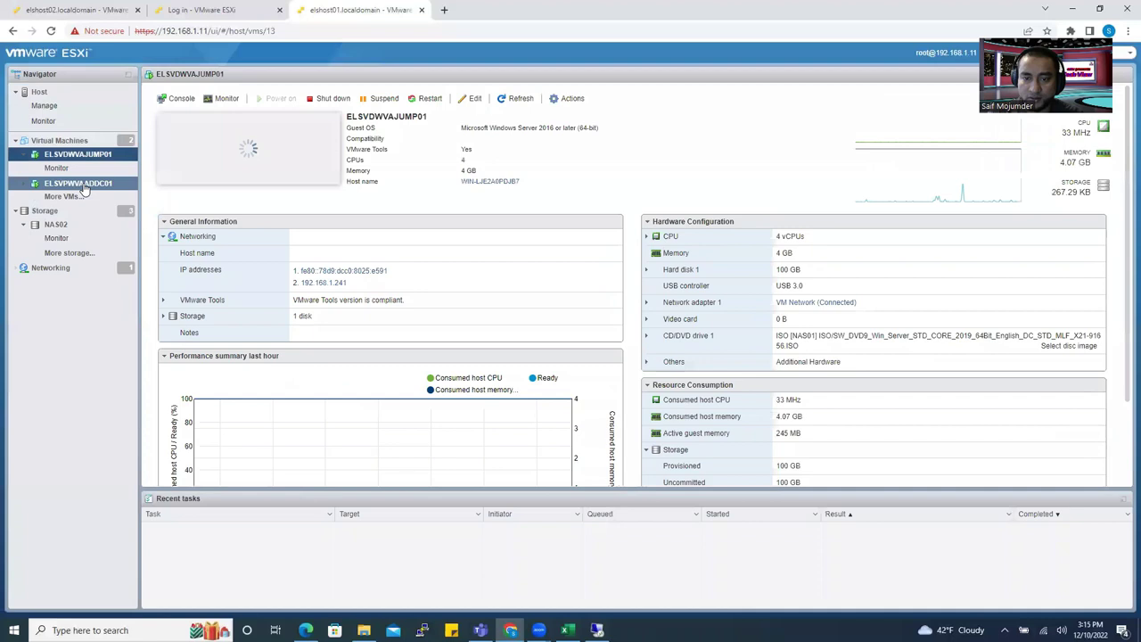
left_click(86, 184)
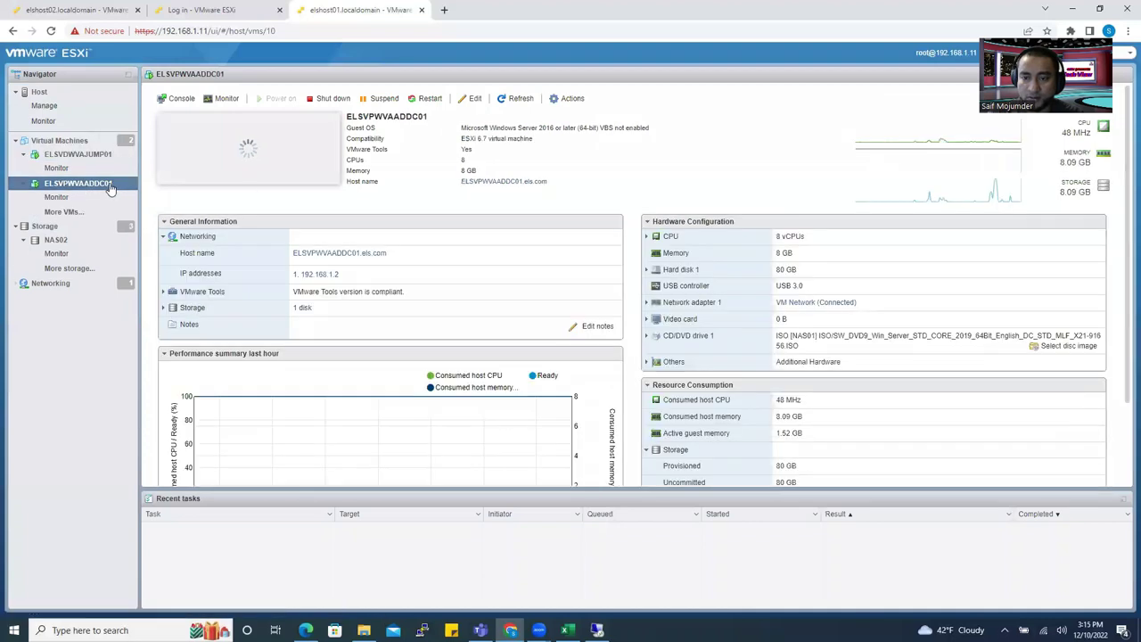
Open ELSVPWVAADDC01's console, send Ctrl-Alt-Delete, and sign in with the administrator password.
left_click(265, 179)
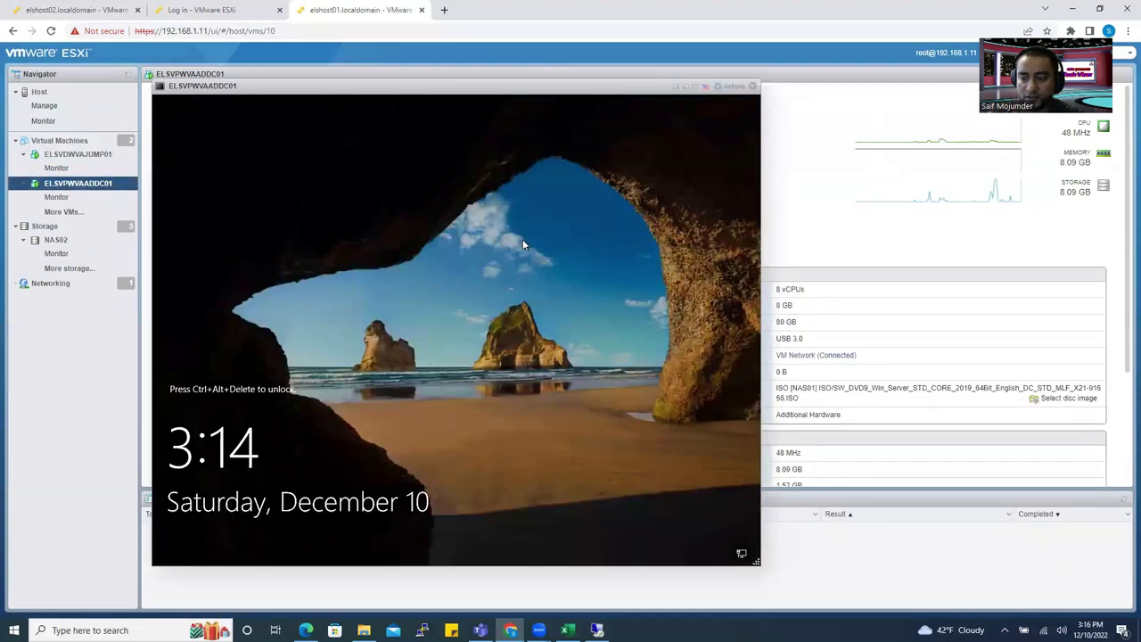
left_click(727, 87)
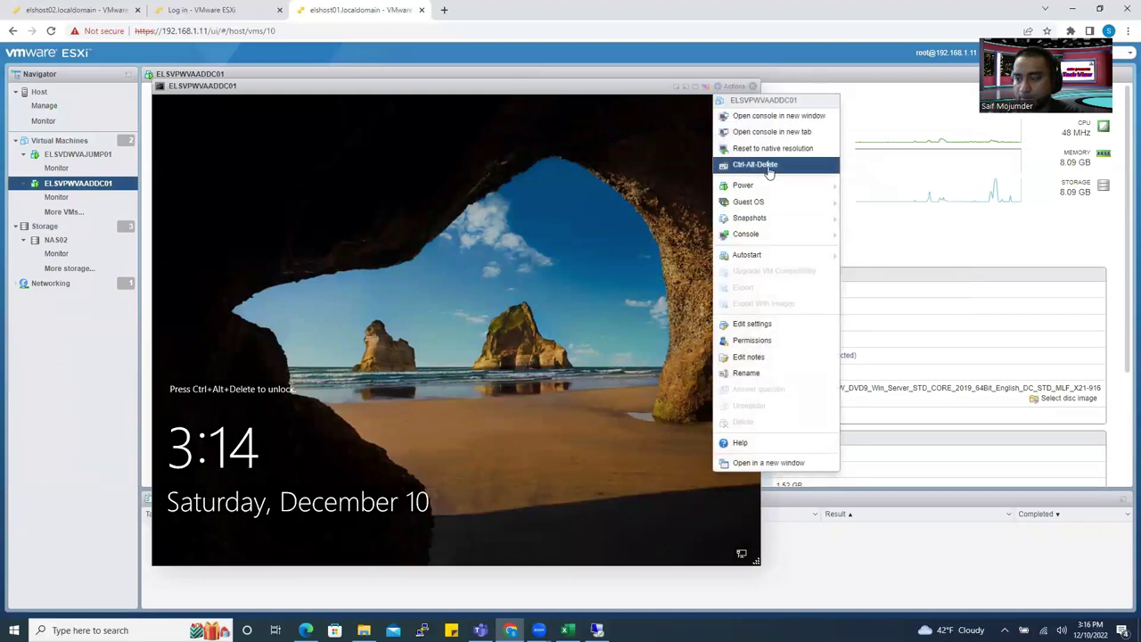
left_click(764, 165)
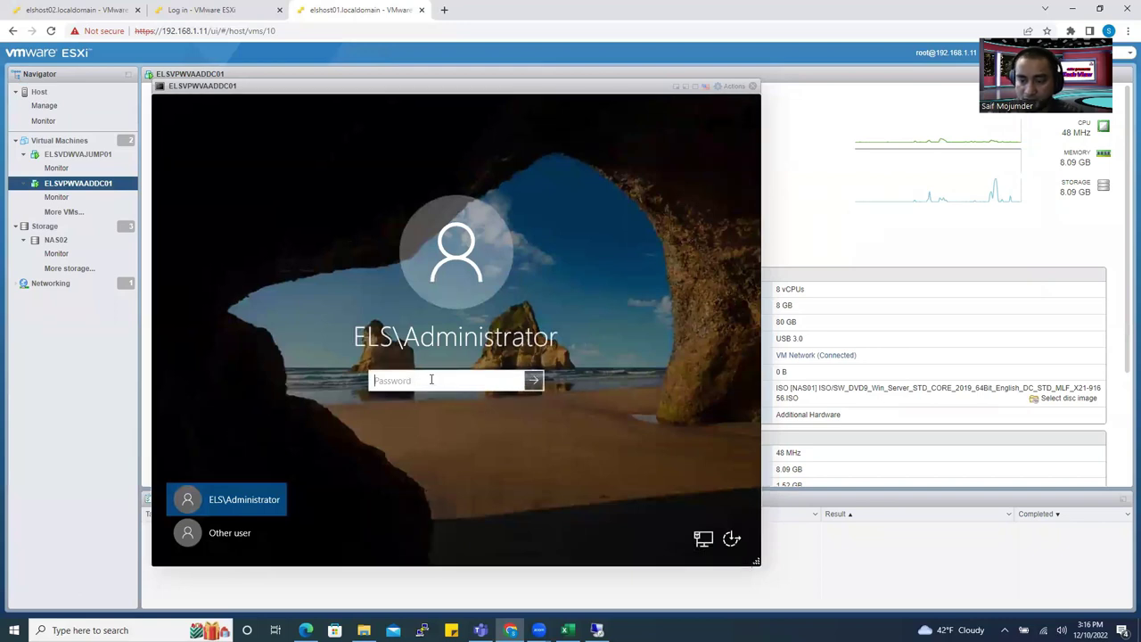
type("P@ssw0rd!")
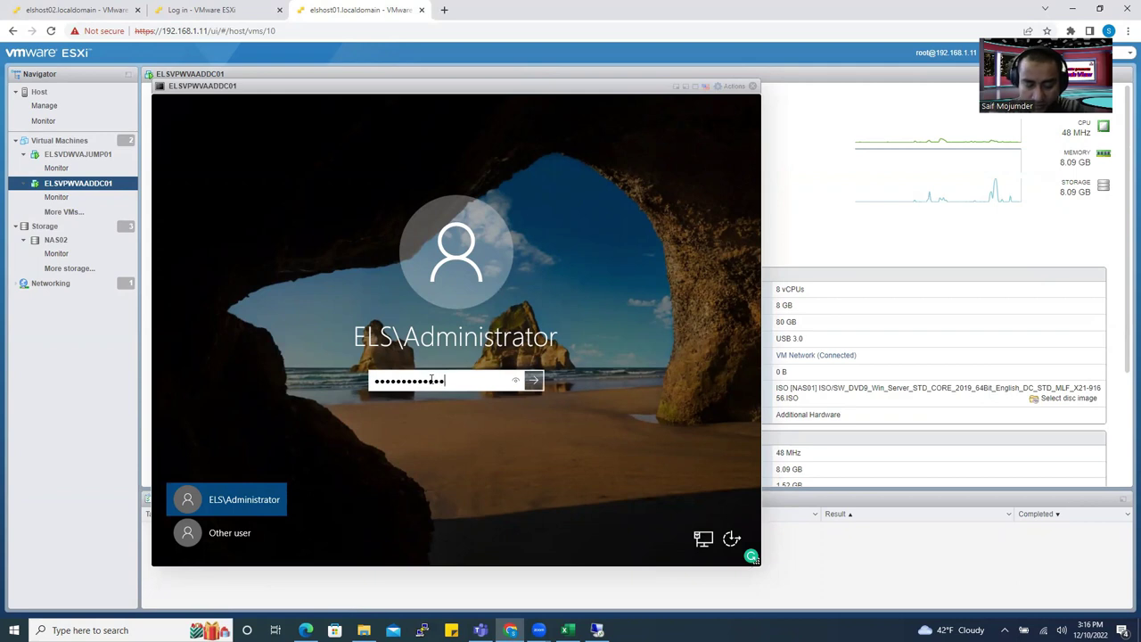
key("Return")
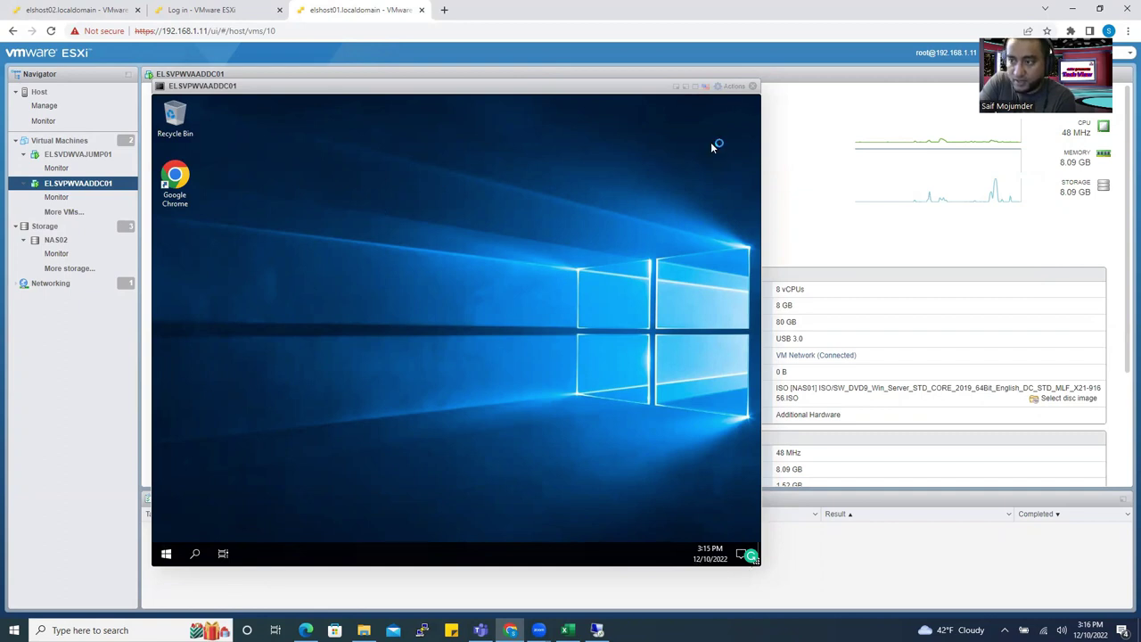
Minimize the current session and start a new Remote Desktop Connection to 192.168.1.2.
left_click(596, 629)
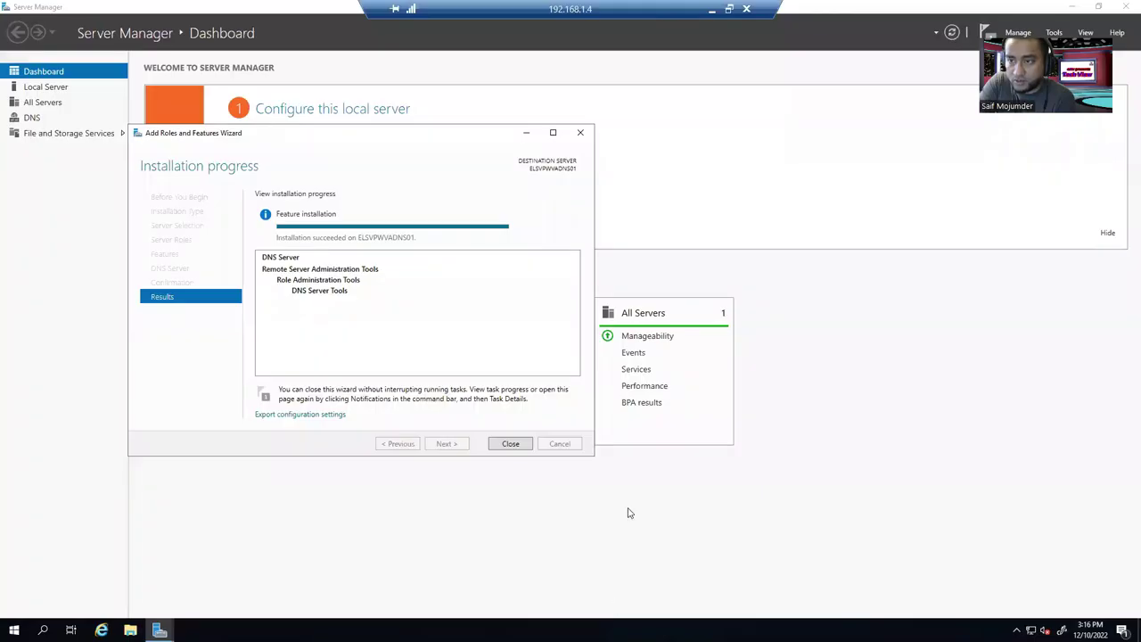
left_click(710, 9)
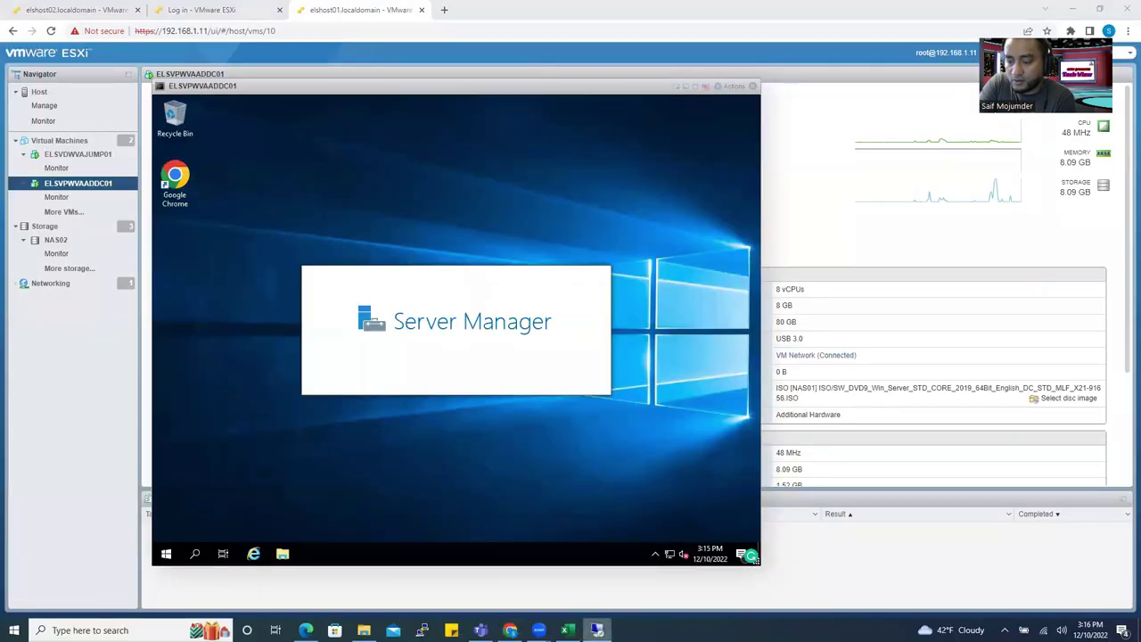
right_click(596, 629)
left_click(592, 566)
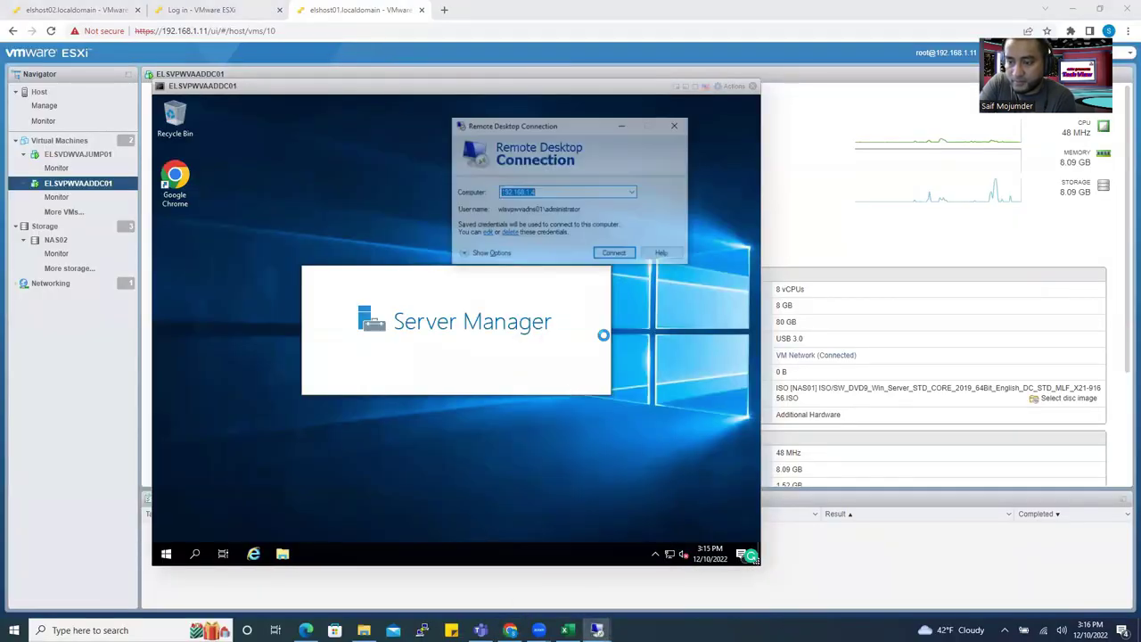
left_click(632, 193)
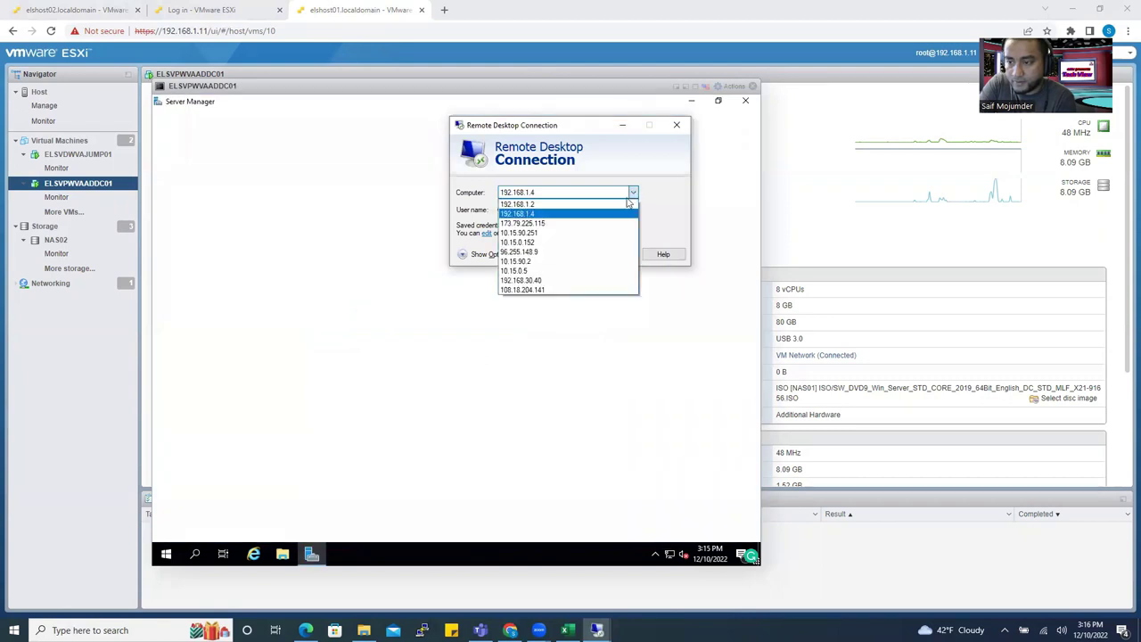
left_click(618, 203)
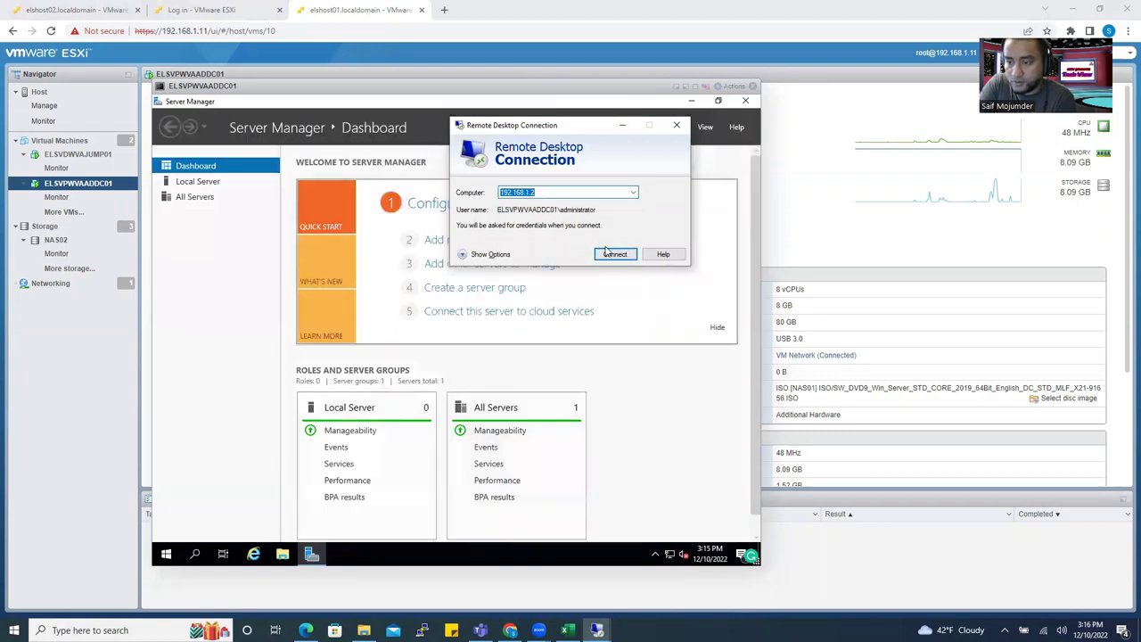
left_click(614, 254)
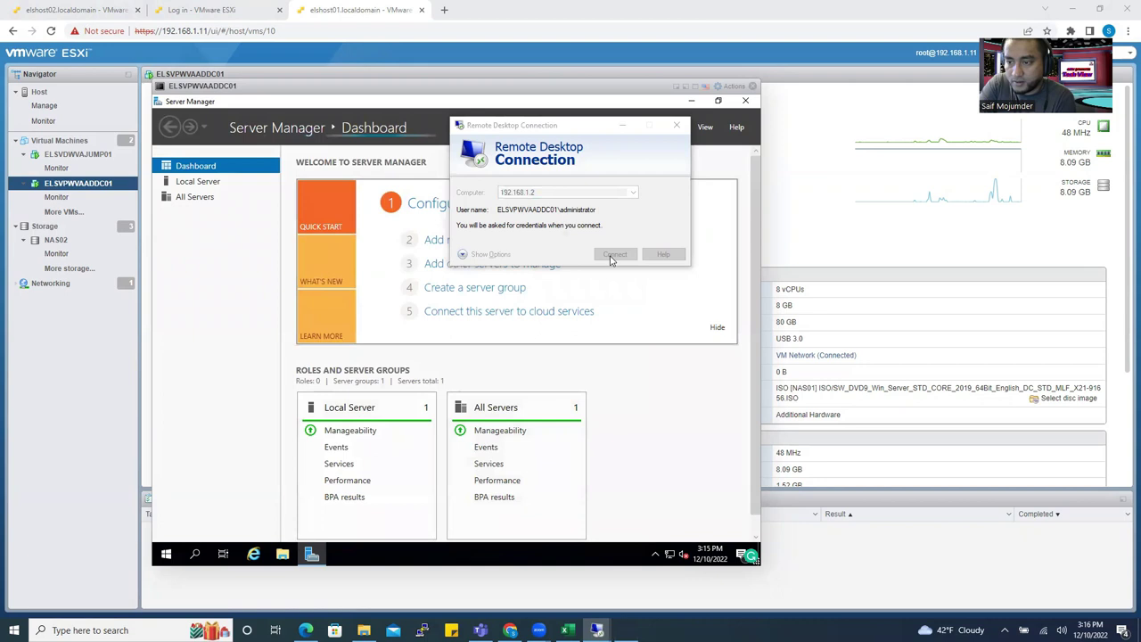
Sign in as ELS\administrator with its password and accept the certificate warning.
left_click(485, 242)
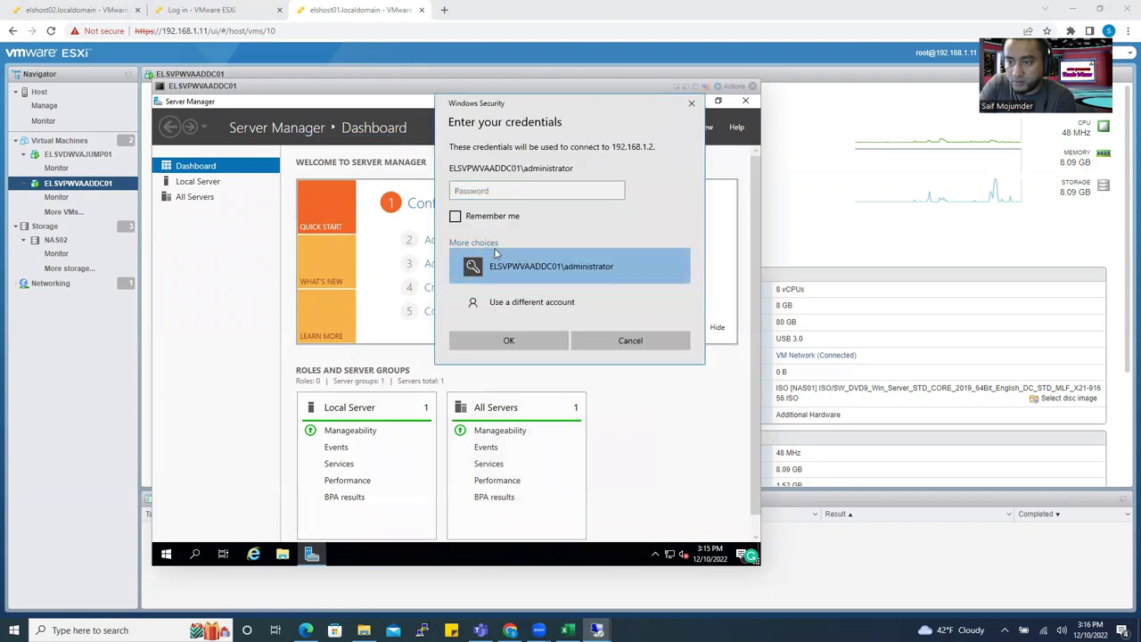
left_click(481, 298)
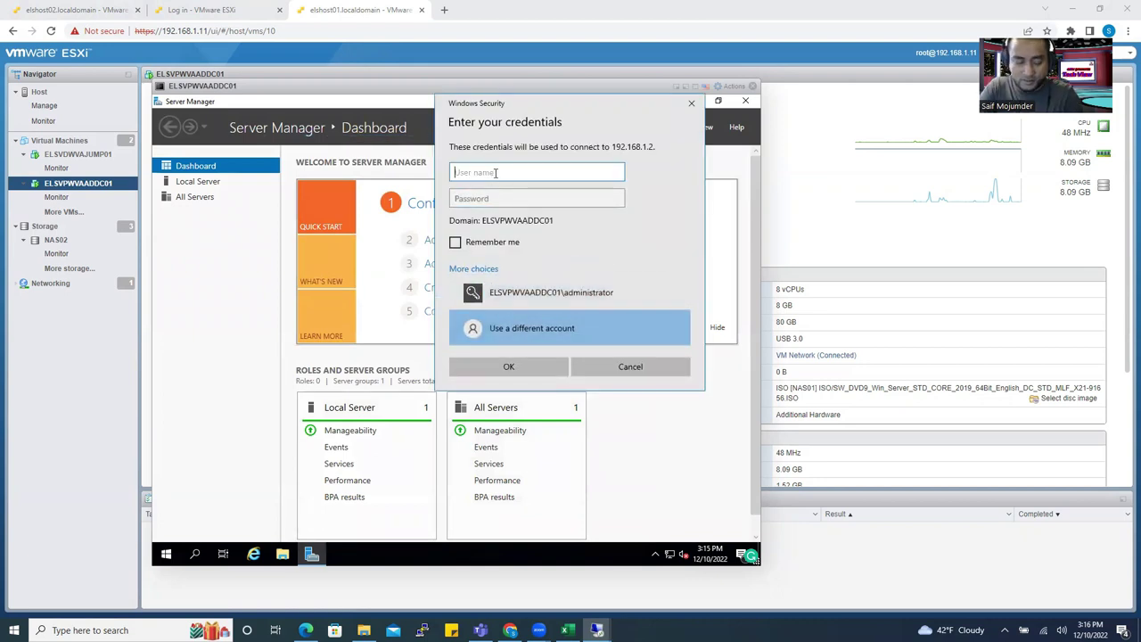
type("ELS\\administrator")
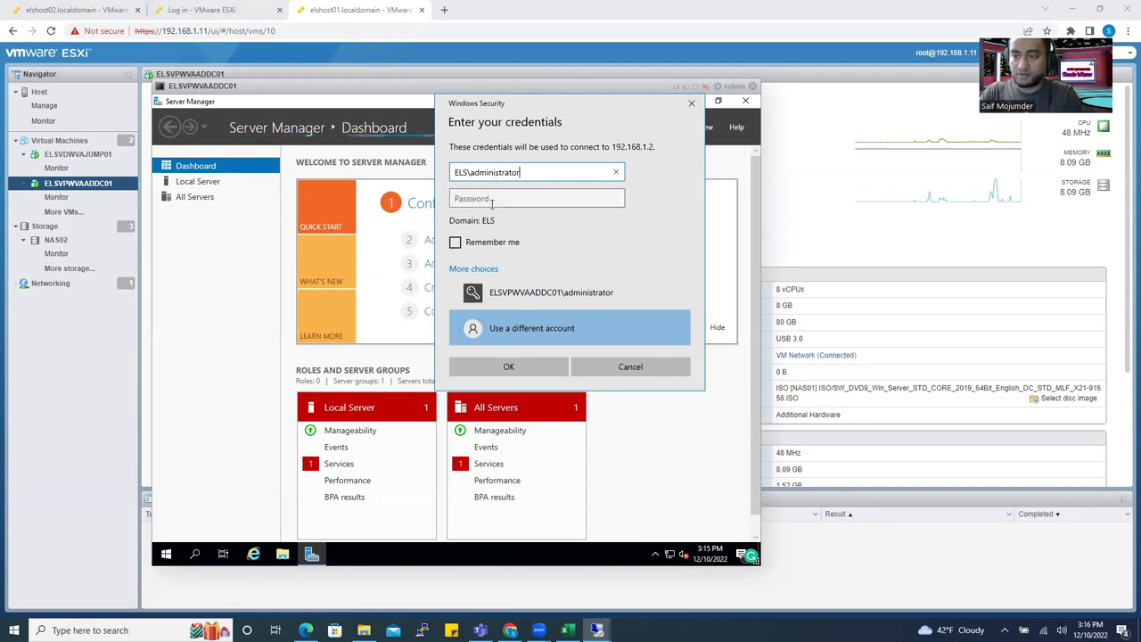
left_click(492, 202)
type("•••••••")
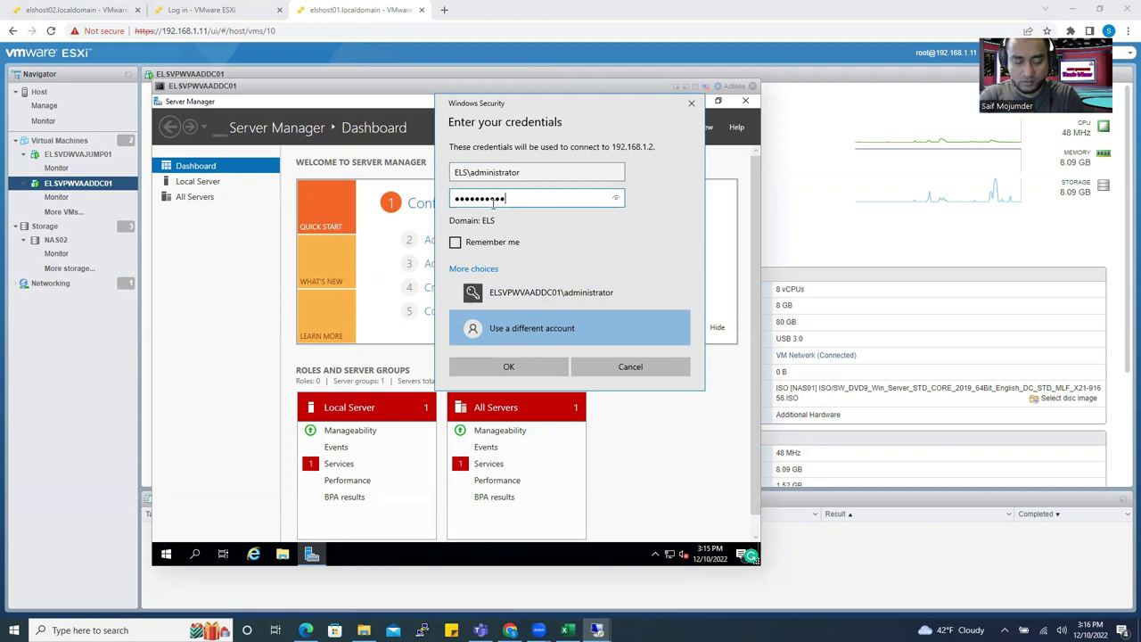
key("ctrl+a")
key("BackSpace")
type("•••")
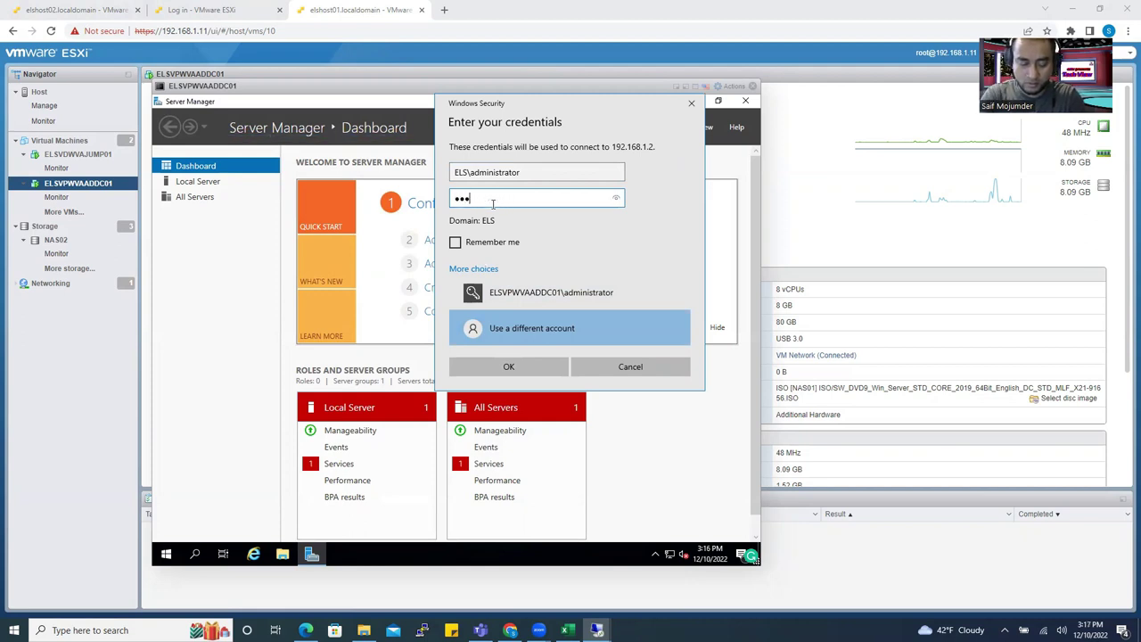
type("••••••••")
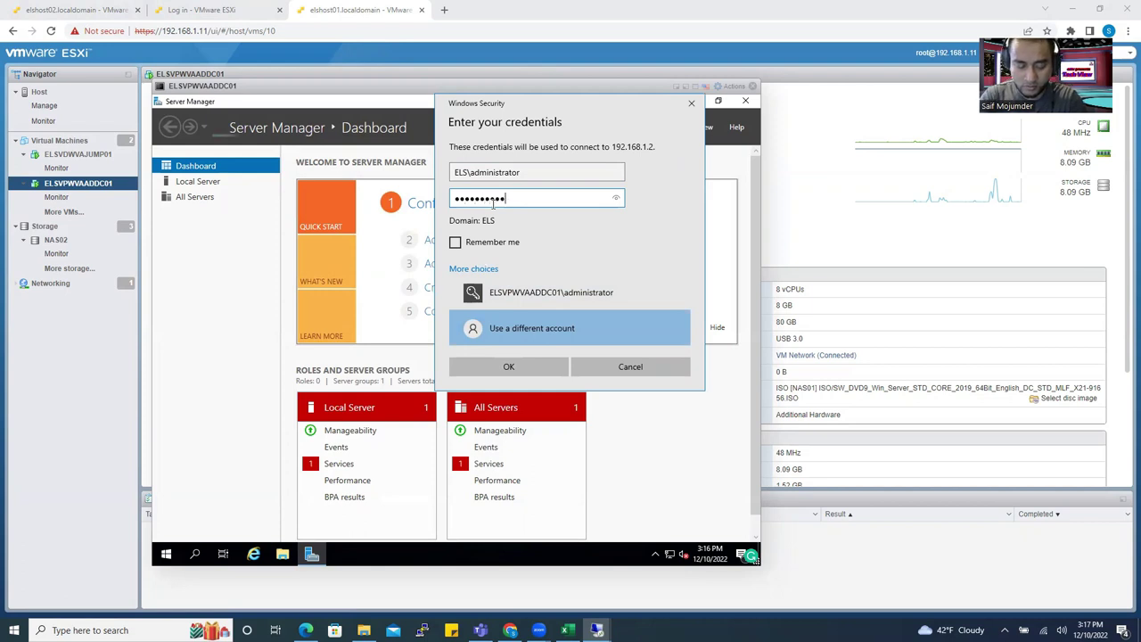
key("Return")
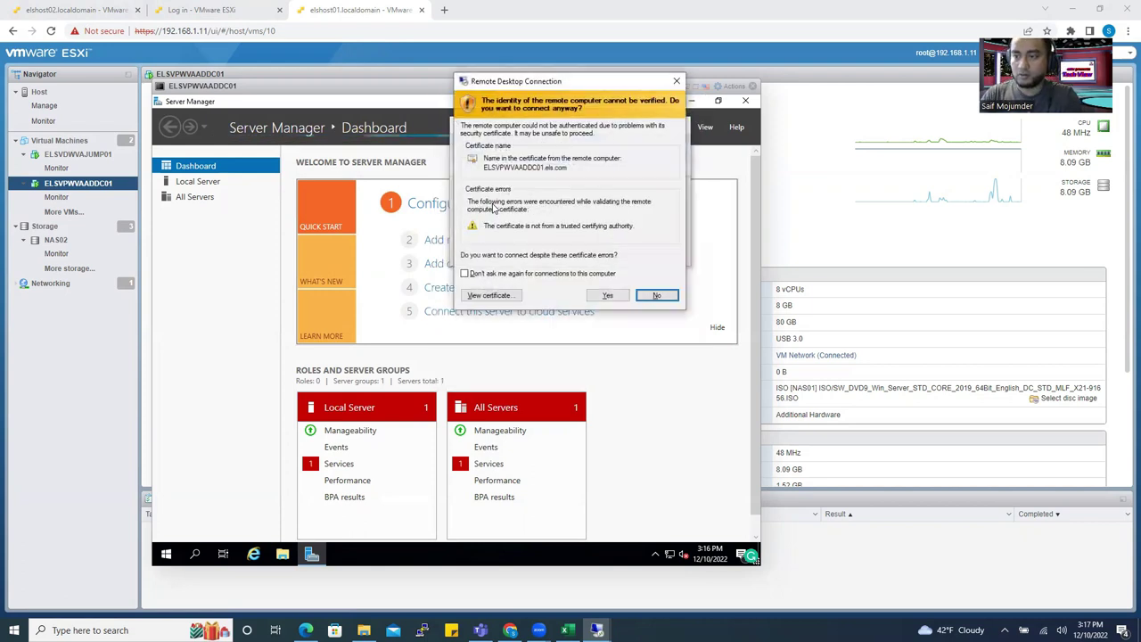
left_click(606, 297)
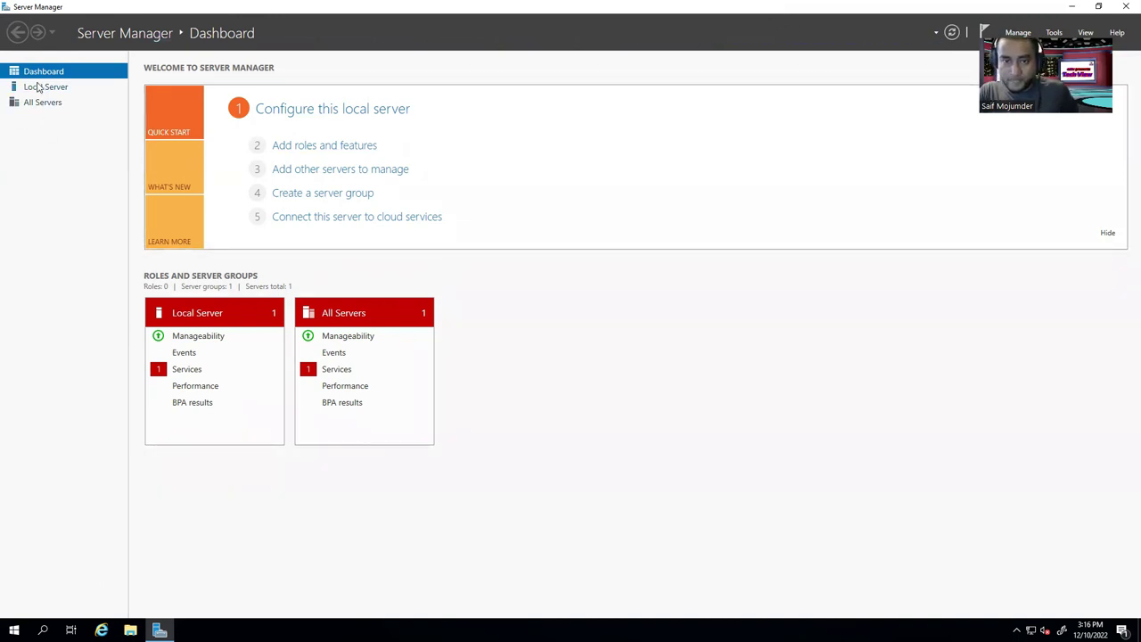
View ELSVPWVAADDC01's Local Server properties and open the Tools menu.
left_click(39, 88)
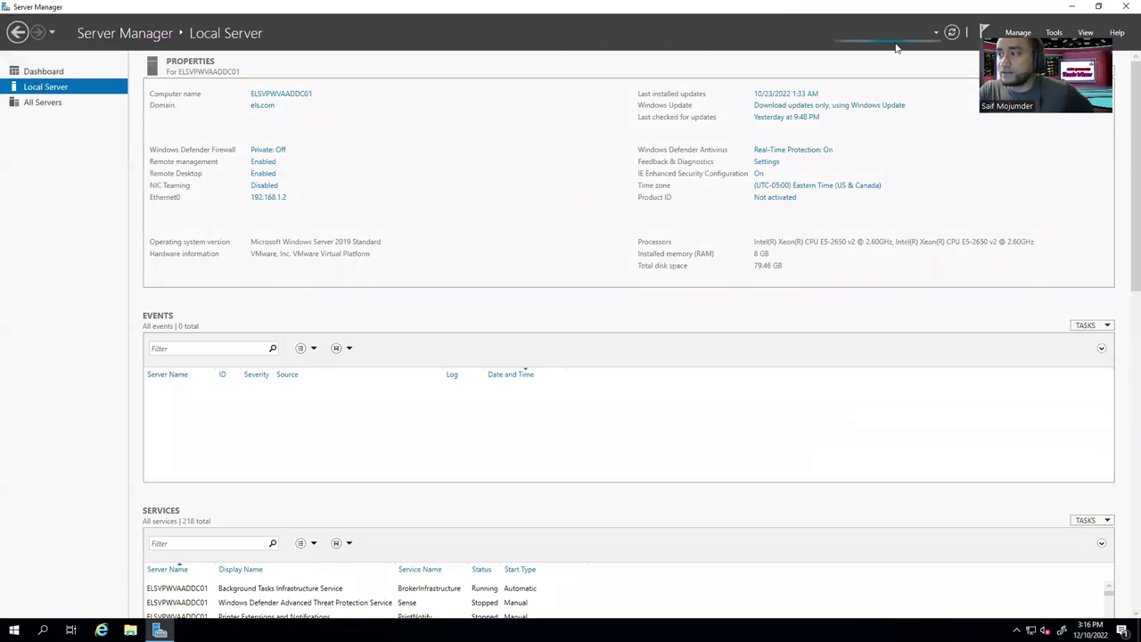
left_click(1053, 34)
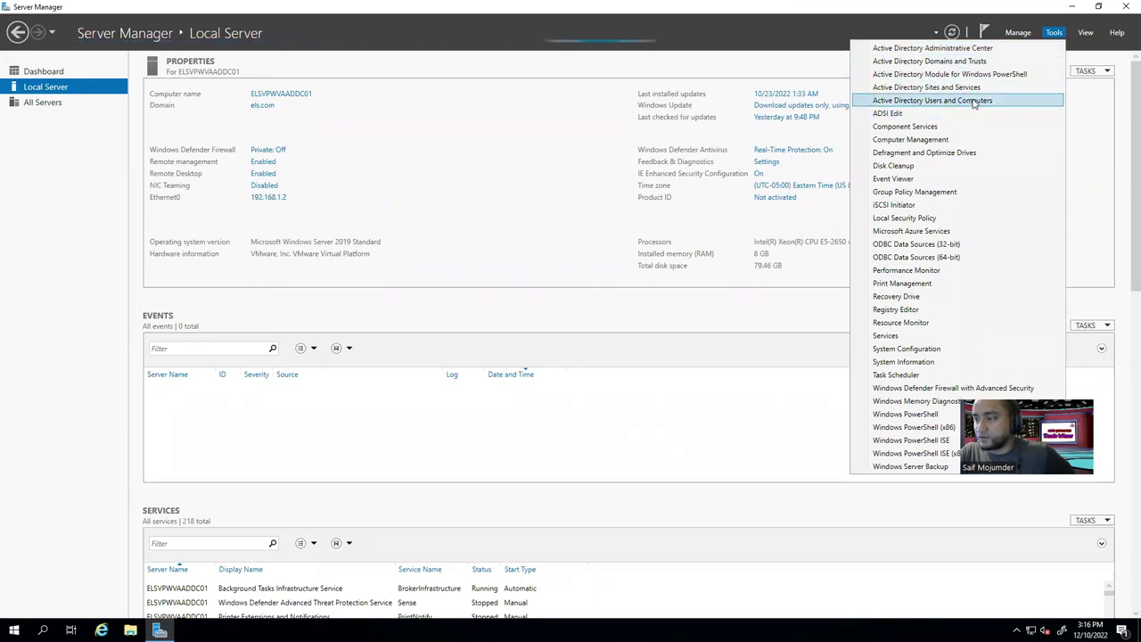
Launch Active Directory Users and Computers, enlarge it, and browse els.com's Computers and Domain Controllers.
left_click(975, 101)
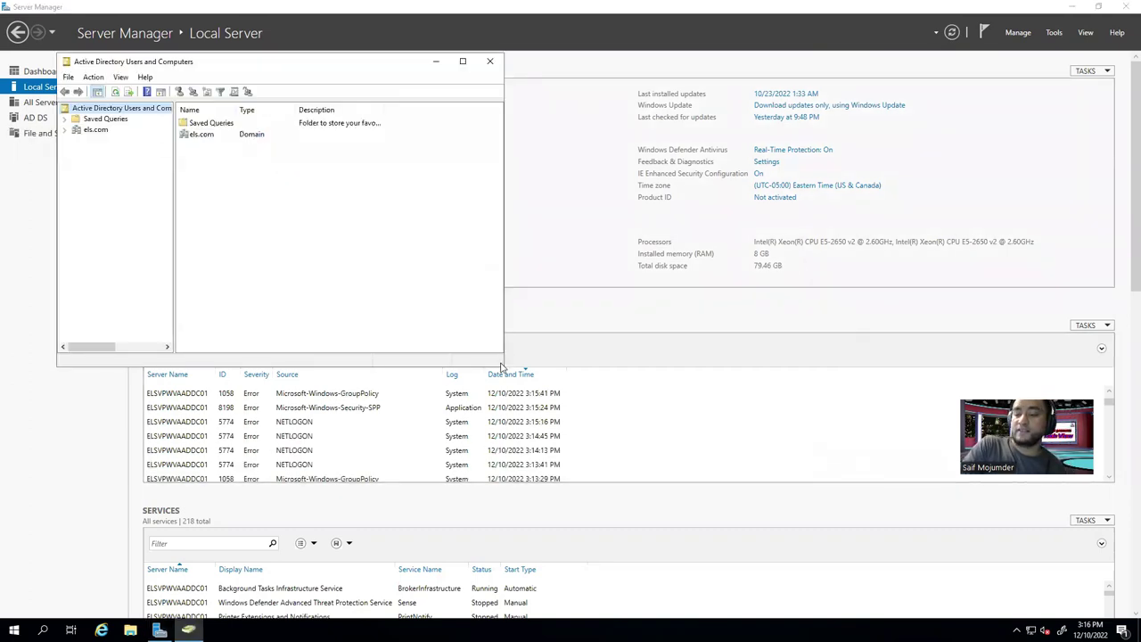
left_click_drag(502, 364, 584, 493)
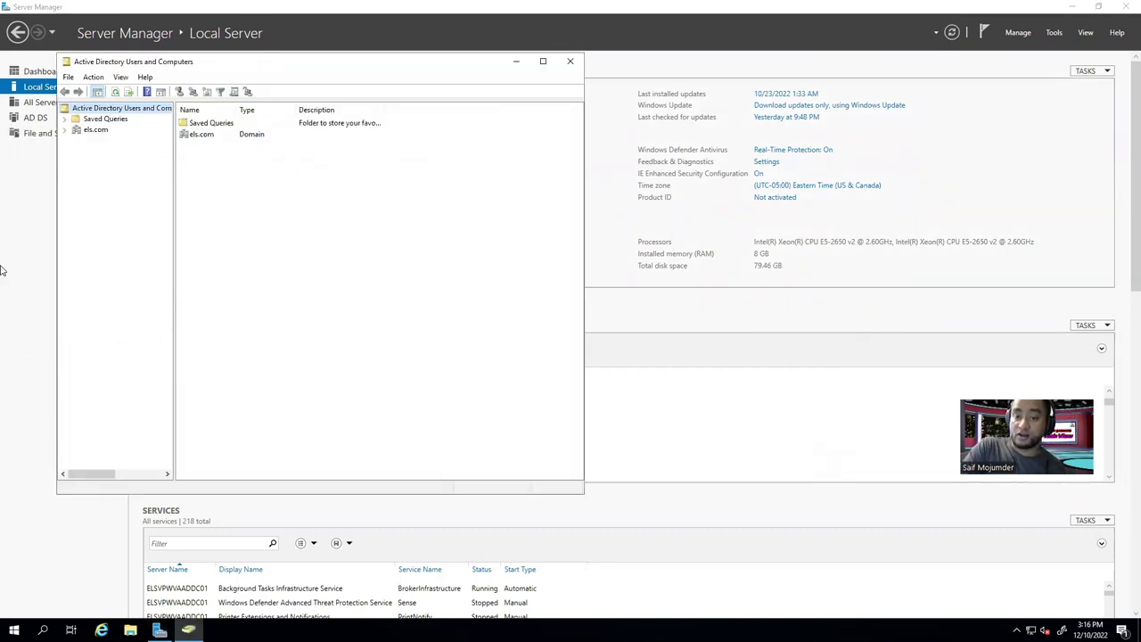
left_click(105, 119)
left_click(65, 130)
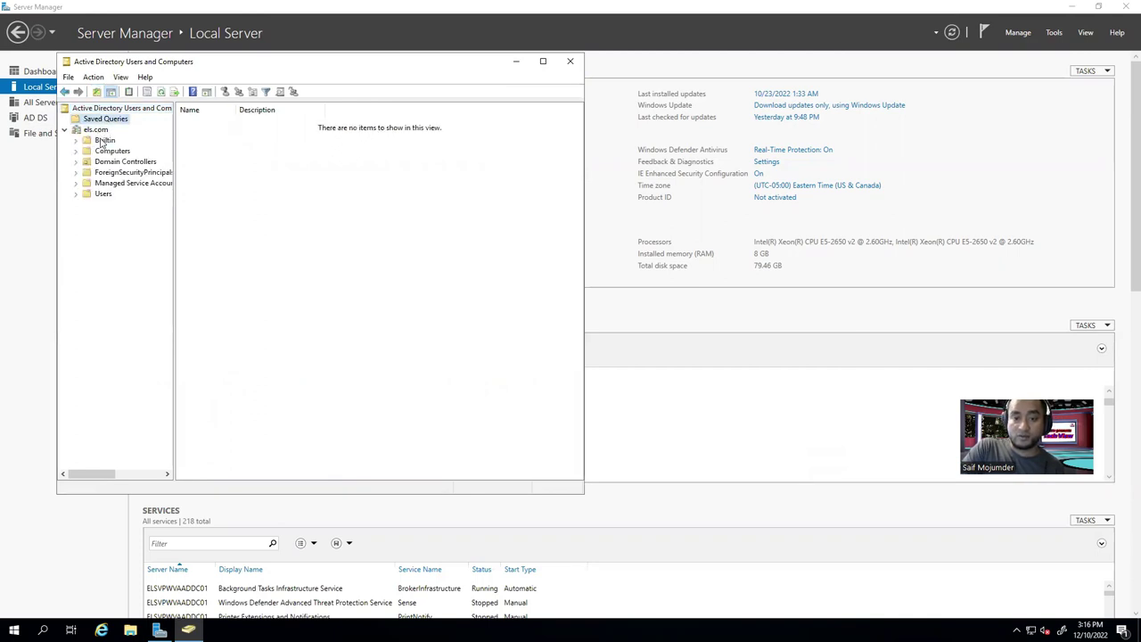
left_click(98, 130)
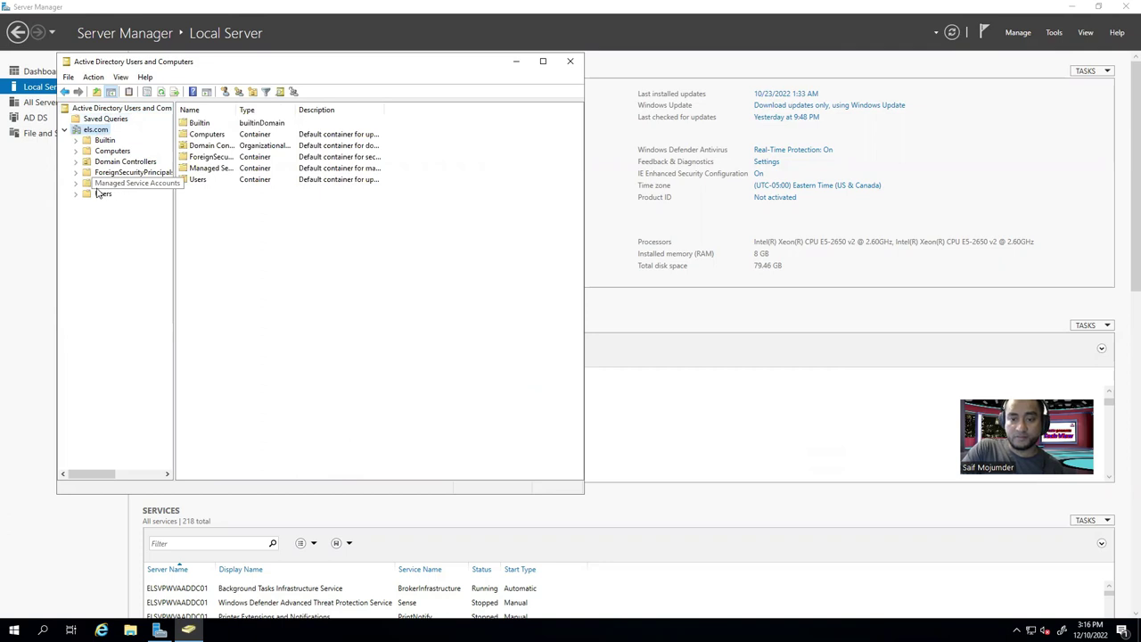
left_click(117, 151)
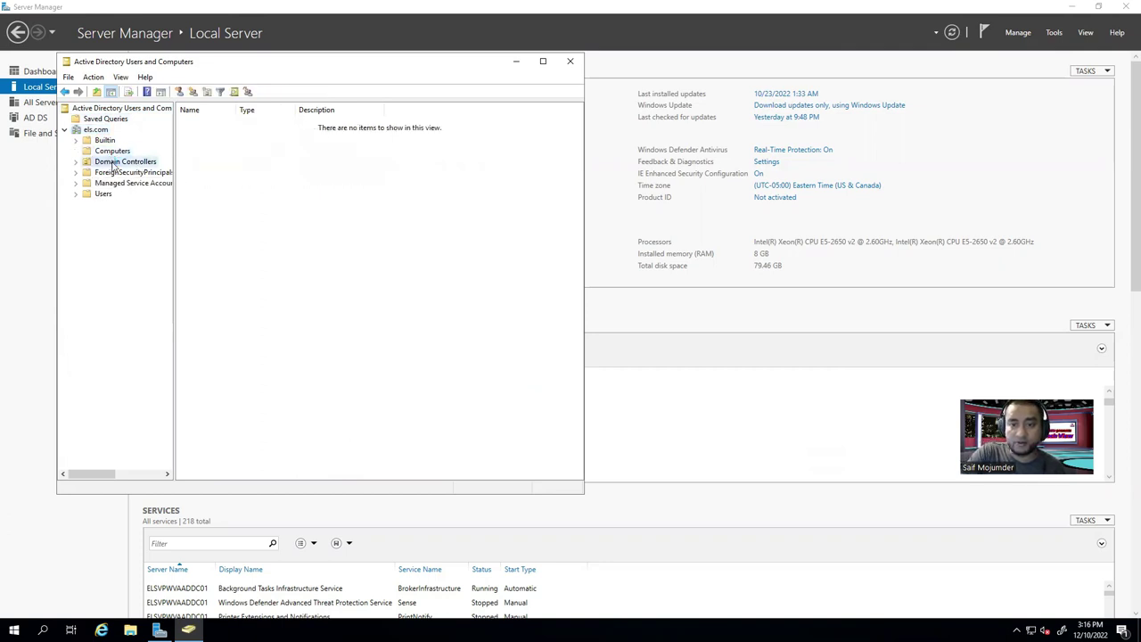
left_click(114, 163)
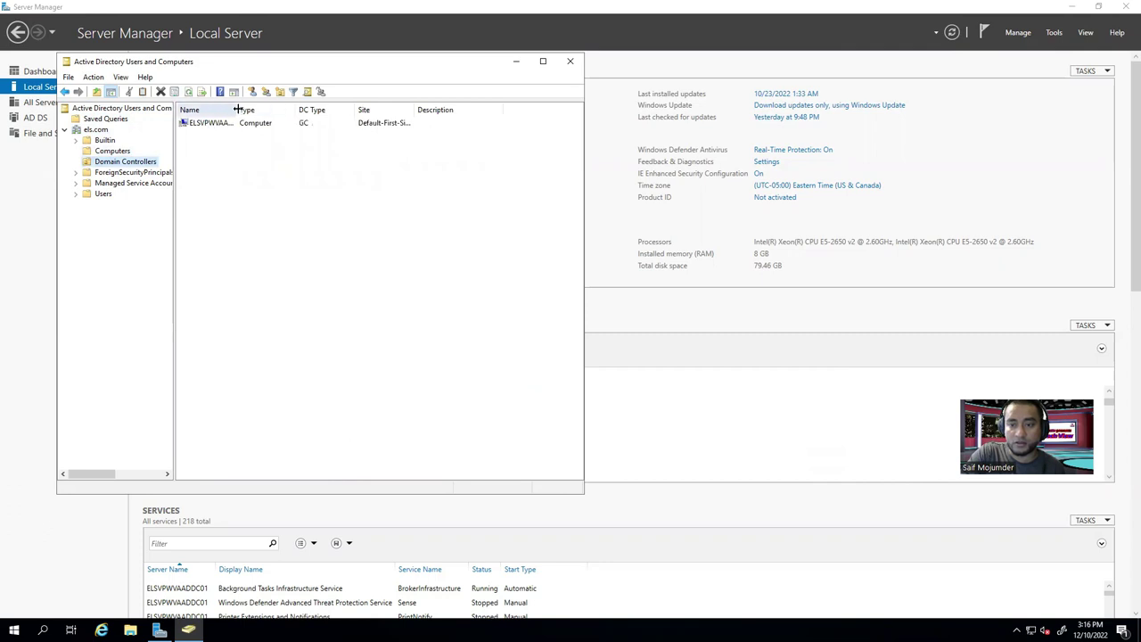
List the Users container's accounts and groups, widening the tree and Name column.
left_click_drag(236, 108, 351, 109)
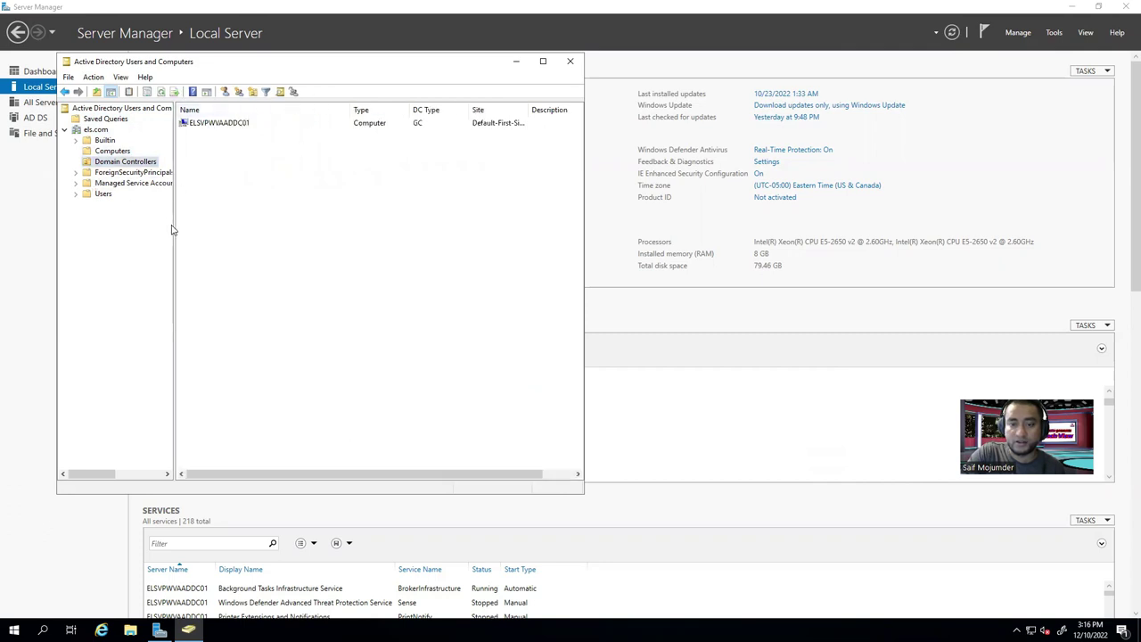
left_click_drag(174, 219, 224, 233)
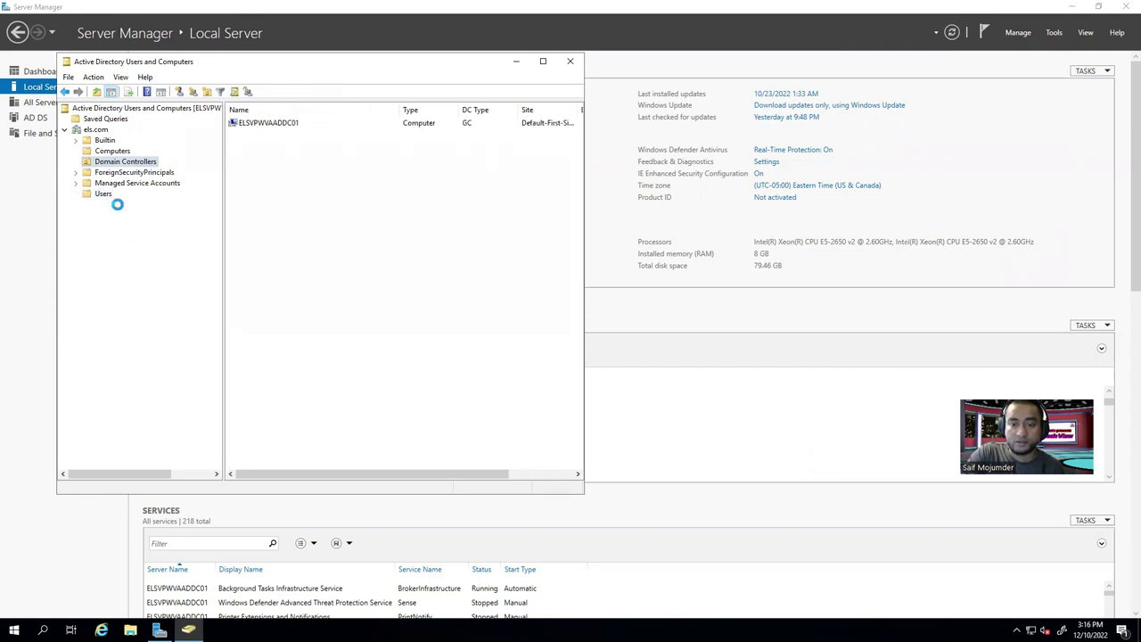
left_click(106, 196)
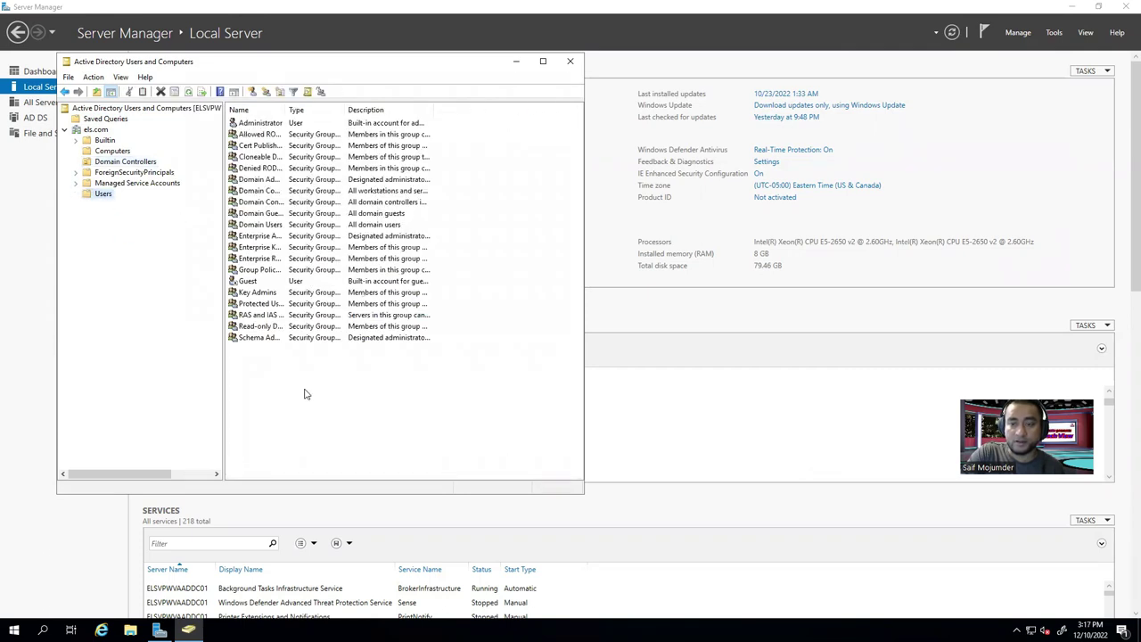
left_click(256, 124)
left_click_drag(285, 108, 333, 109)
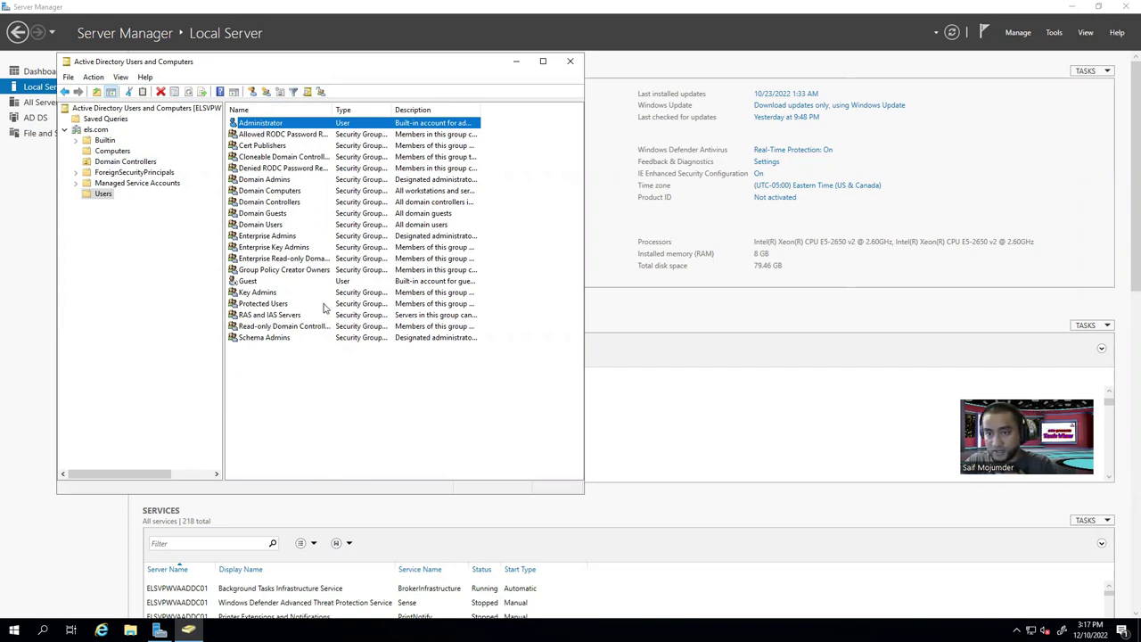
Copy the Administrator account into a new user, entering first, last and logon names.
right_click(267, 127)
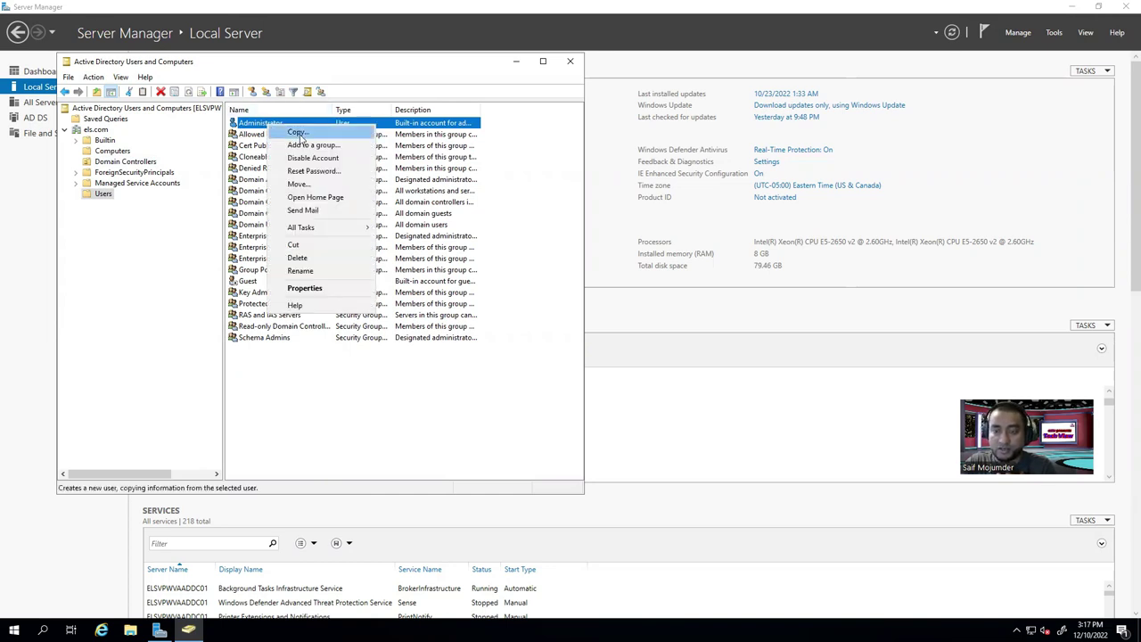
left_click(299, 133)
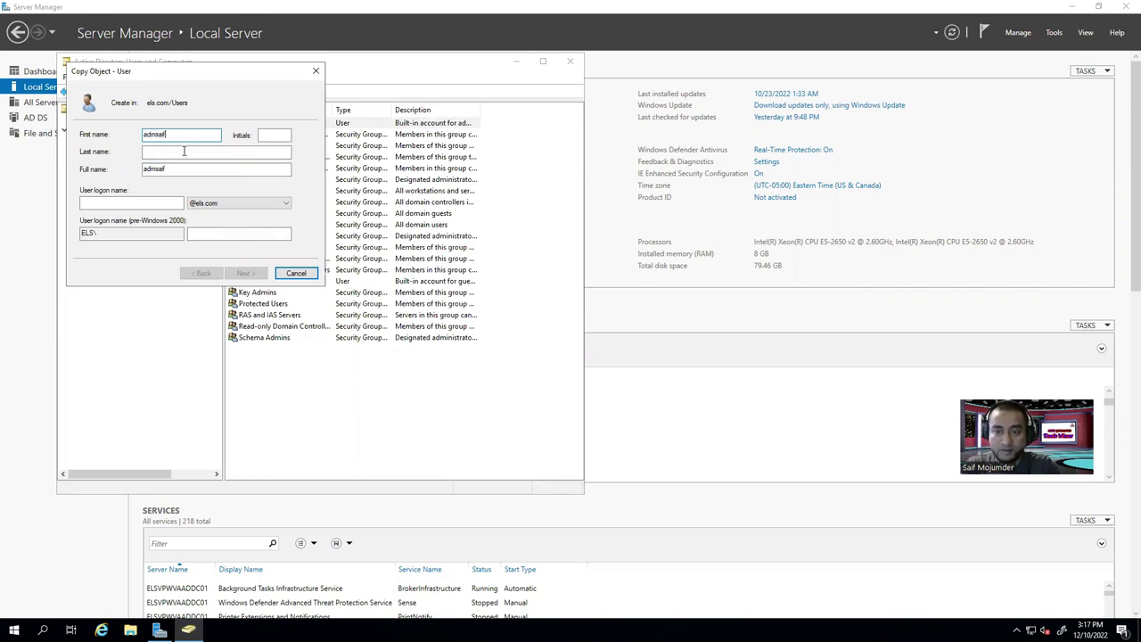
left_click_drag(171, 135, 128, 125)
type("Sa")
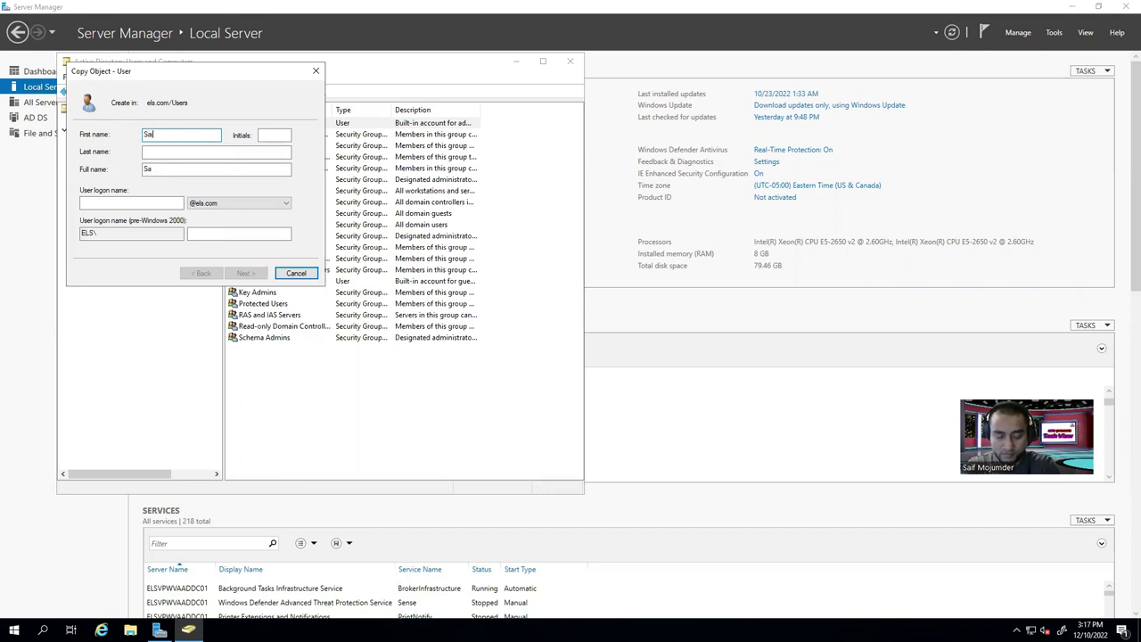
left_click(192, 150)
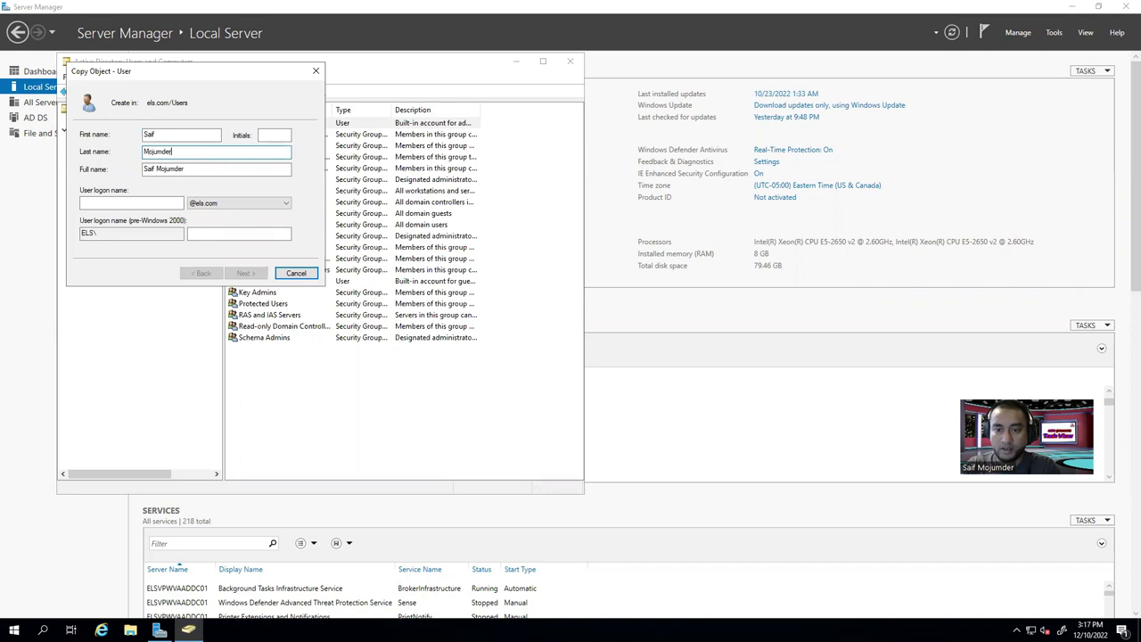
left_click(121, 203)
type("admsaif")
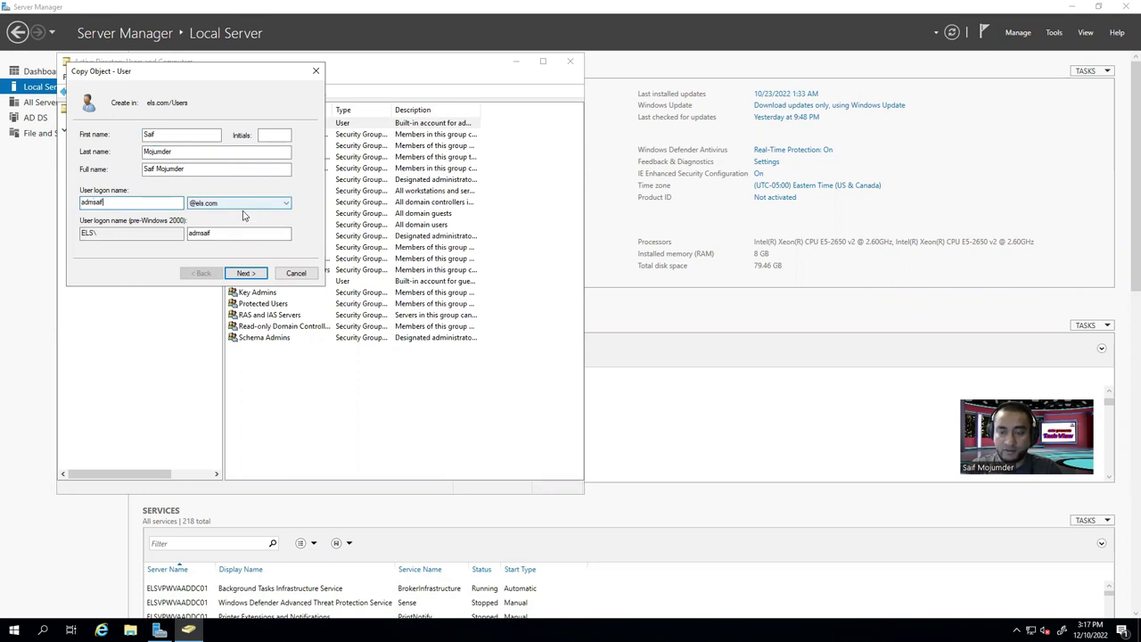
left_click(246, 273)
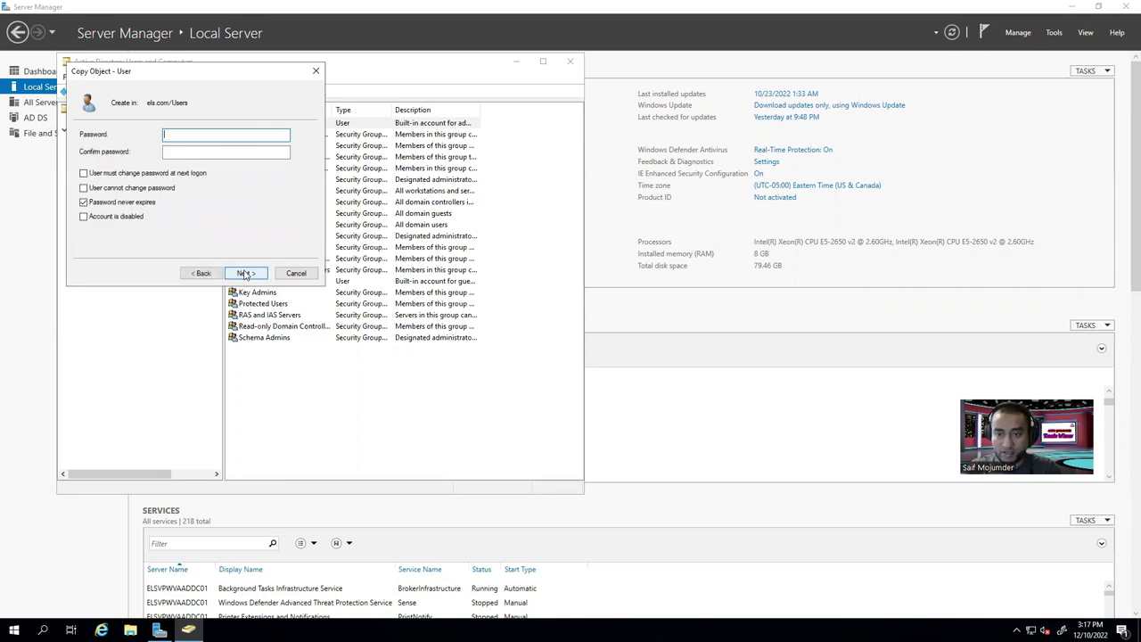
Set the new admin user's password, untick Password never expires, and finish.
left_click(83, 202)
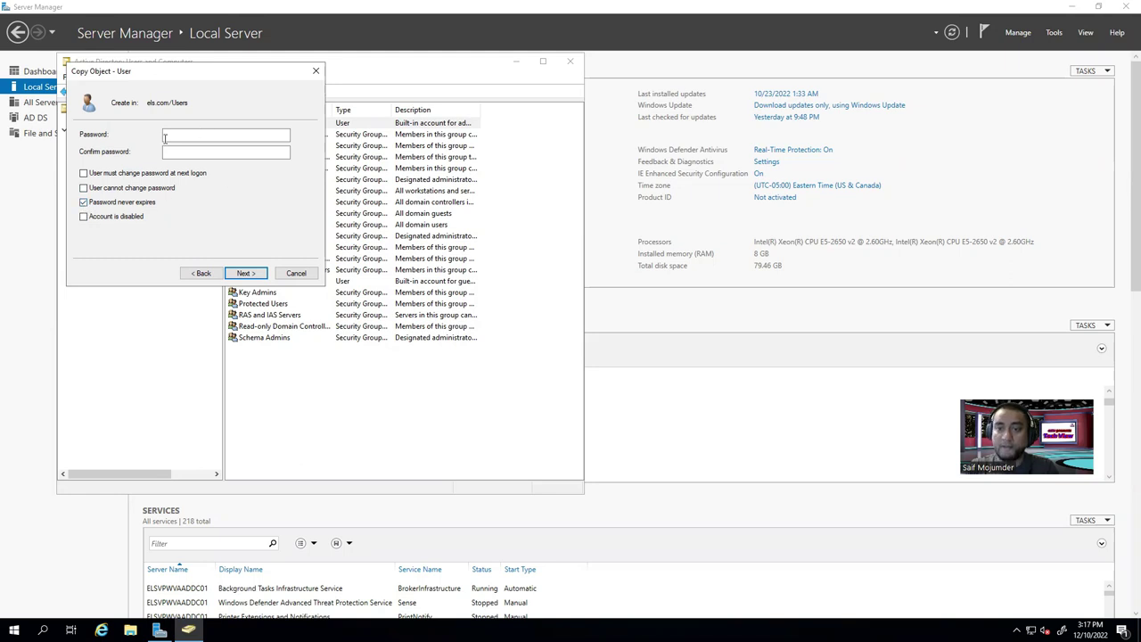
left_click(83, 203)
left_click(187, 135)
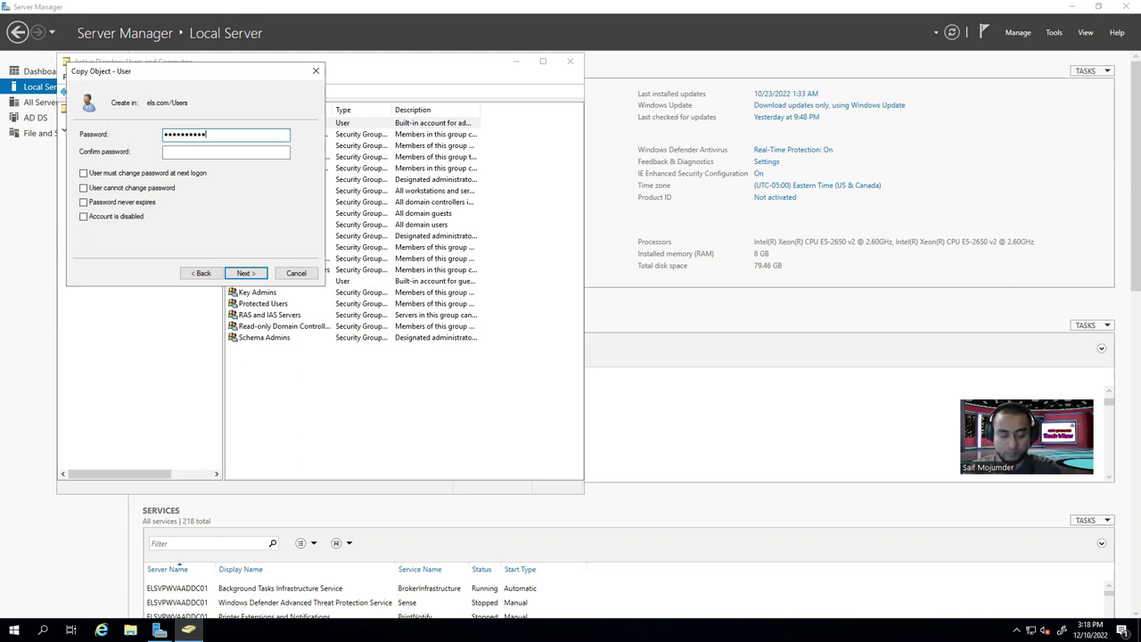
left_click(284, 153)
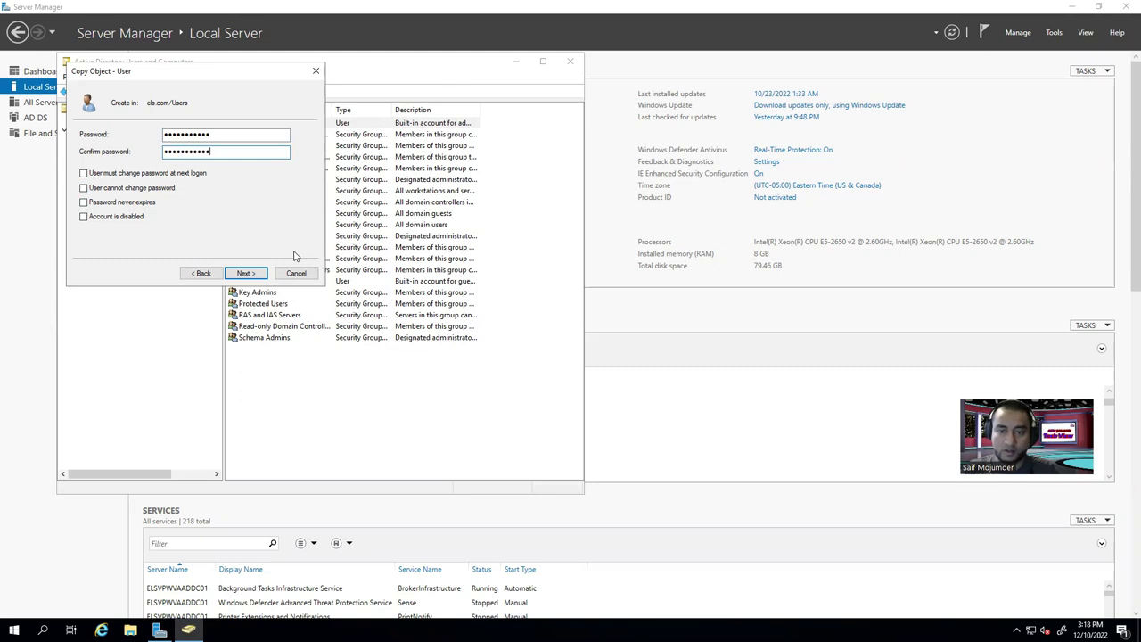
left_click(245, 273)
left_click(243, 274)
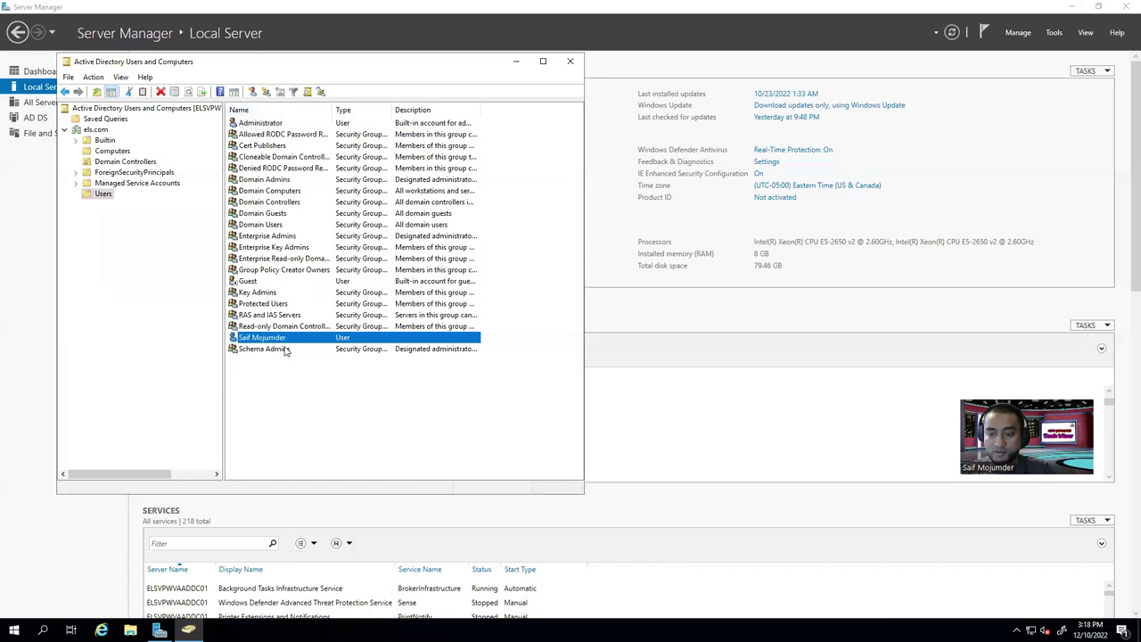
double_click(283, 339)
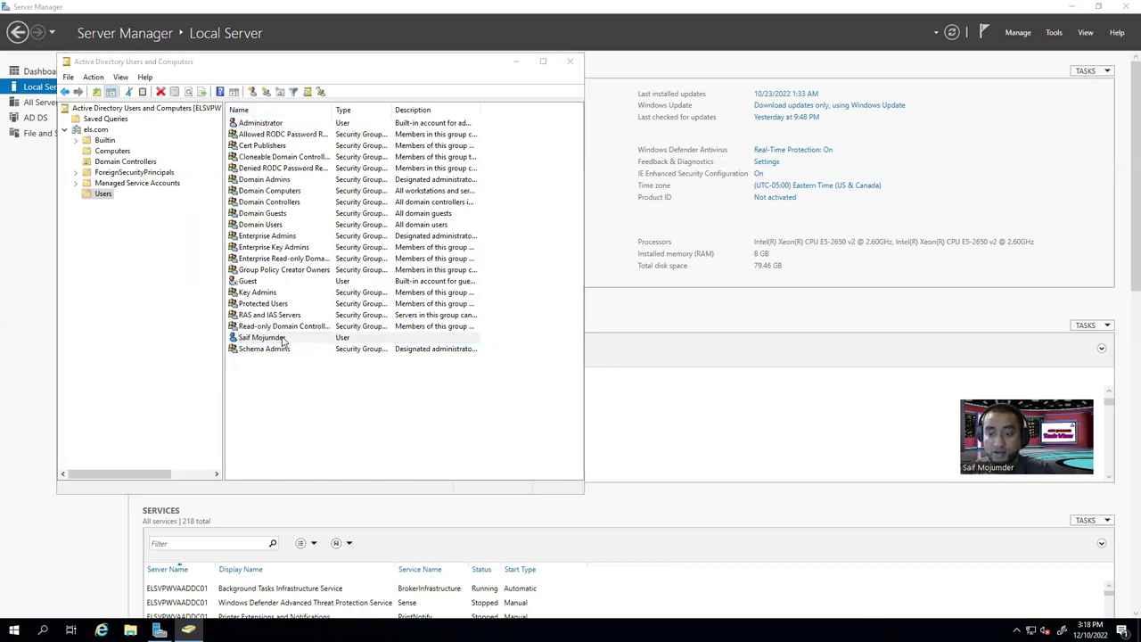
left_click(235, 144)
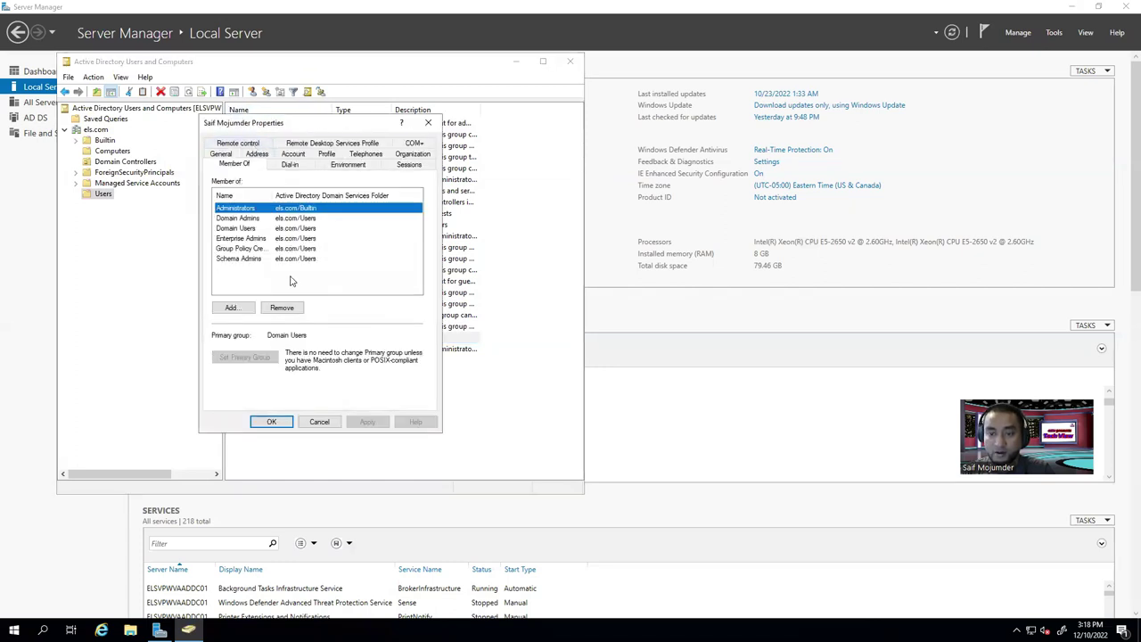
left_click_drag(273, 194, 319, 194)
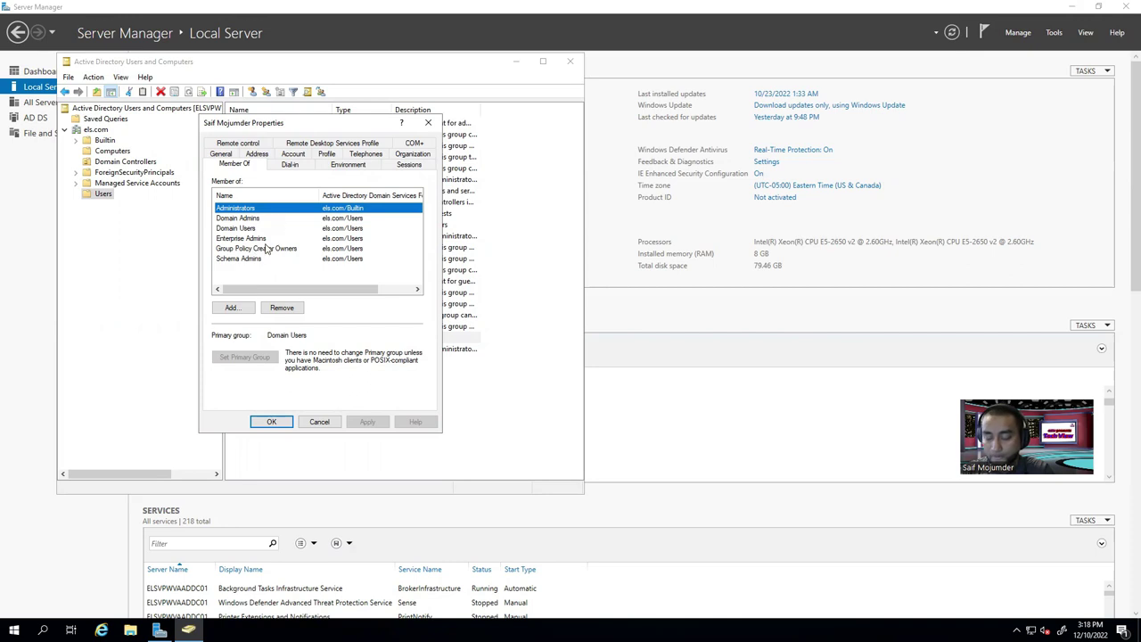
left_click(334, 421)
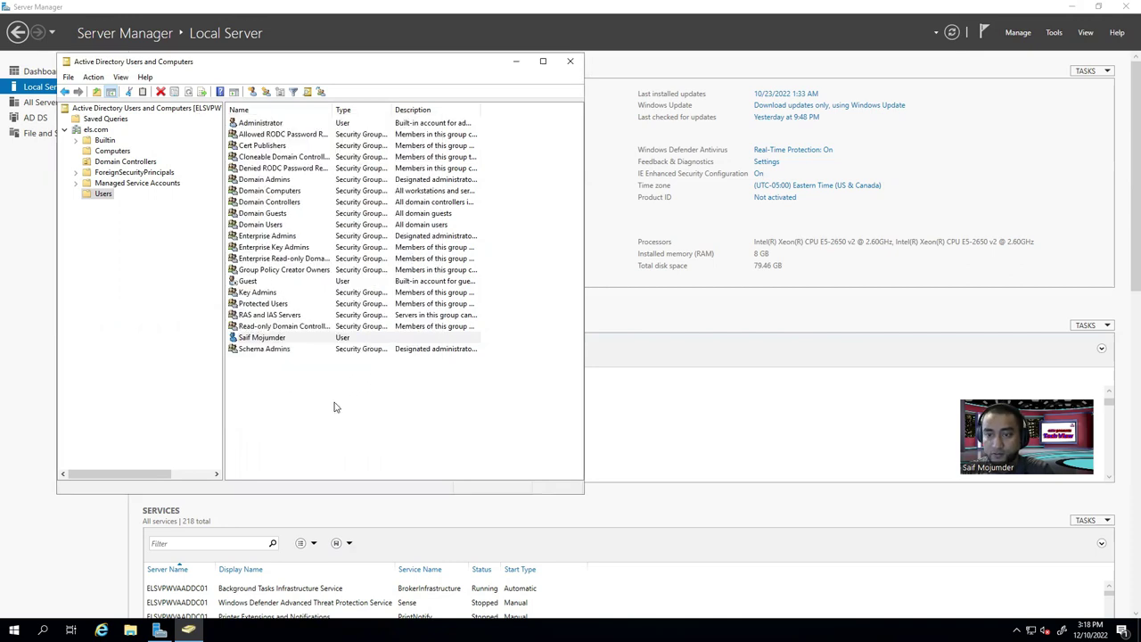
left_click(260, 125)
right_click(259, 129)
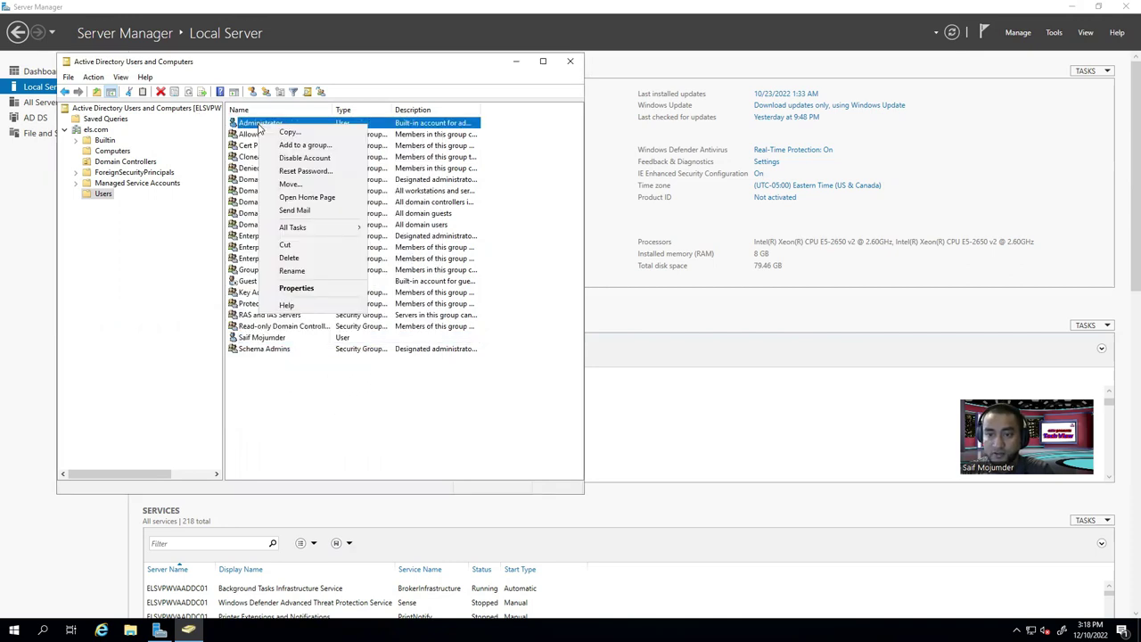
left_click(294, 288)
left_click(239, 153)
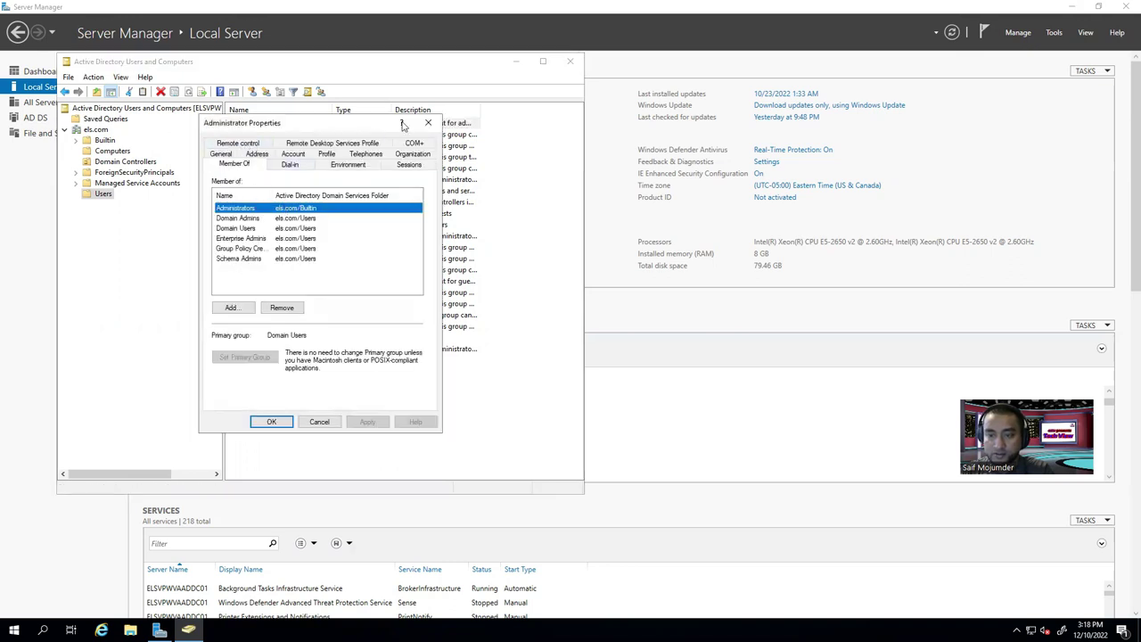
left_click(427, 122)
Start a new user in the Users container and enter its names and logon name.
right_click(293, 393)
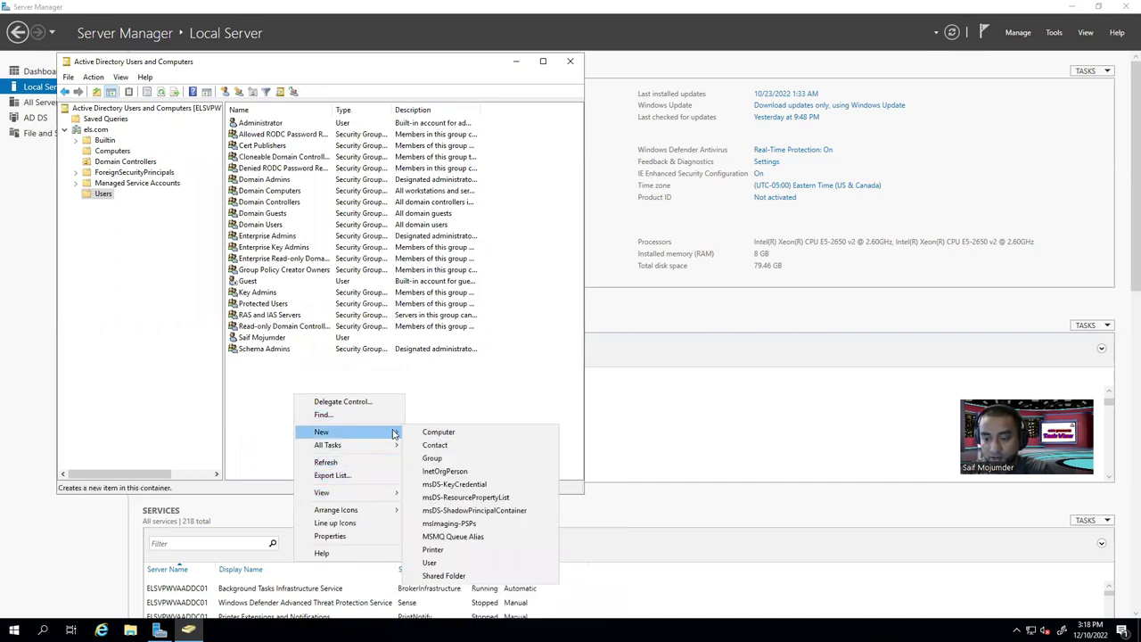
right_click(494, 386)
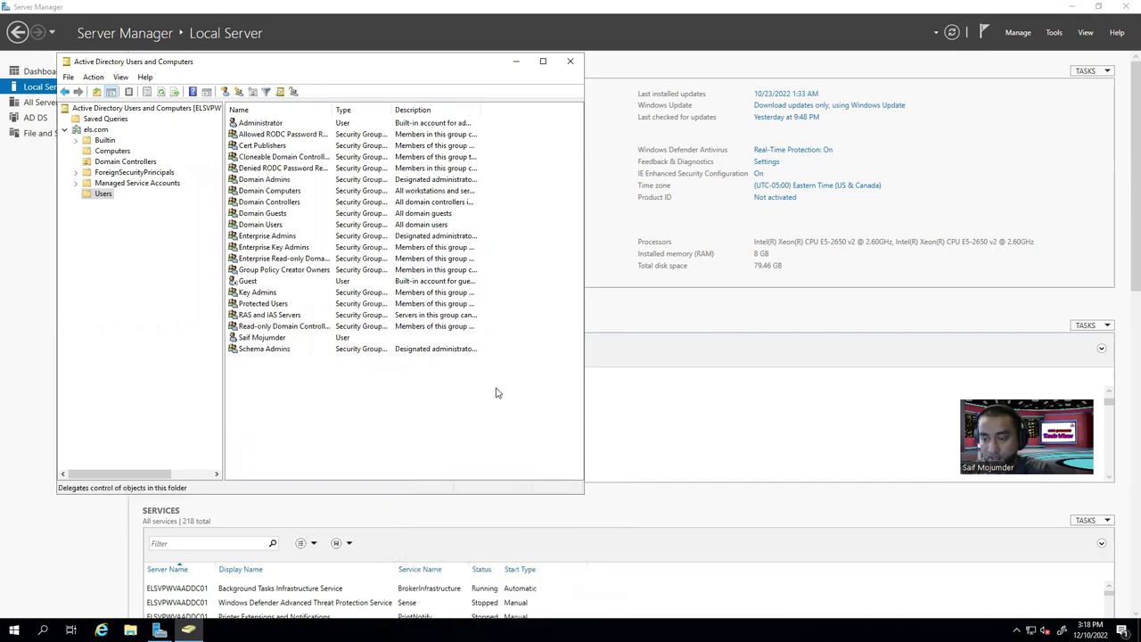
right_click(437, 395)
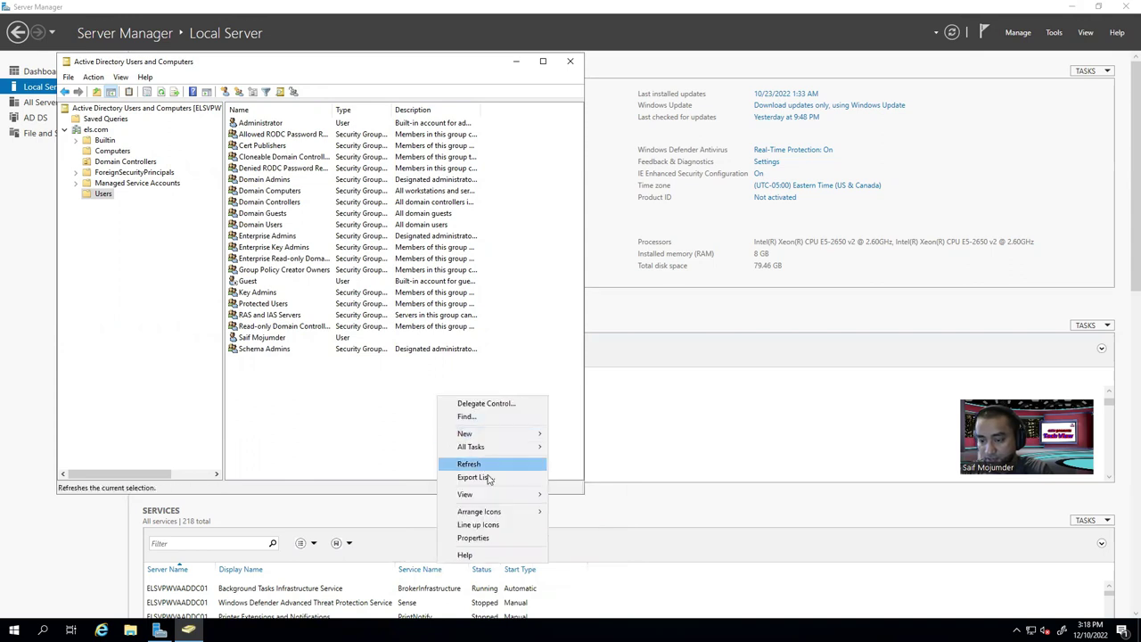
mouse_move(493, 435)
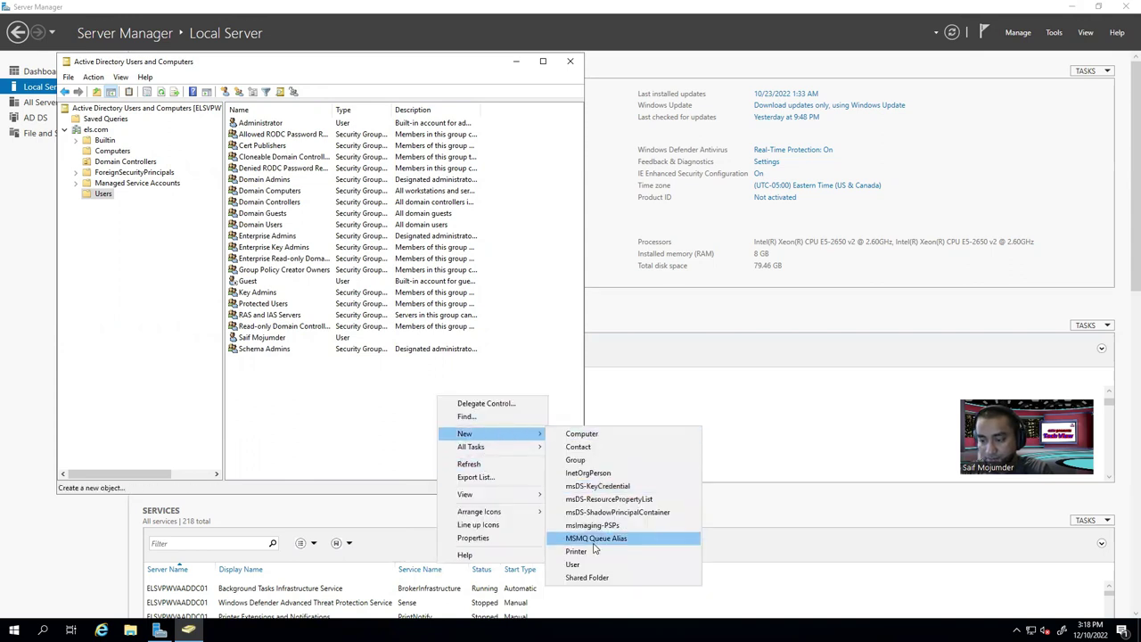
left_click(573, 564)
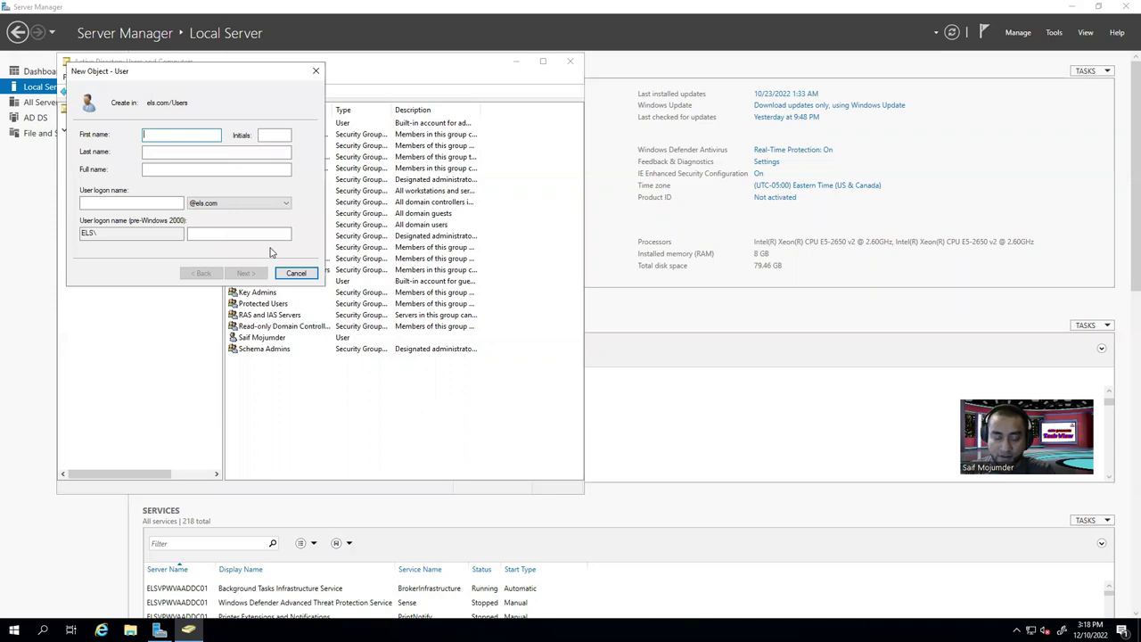
left_click(214, 149)
type("Mojumder -Regular")
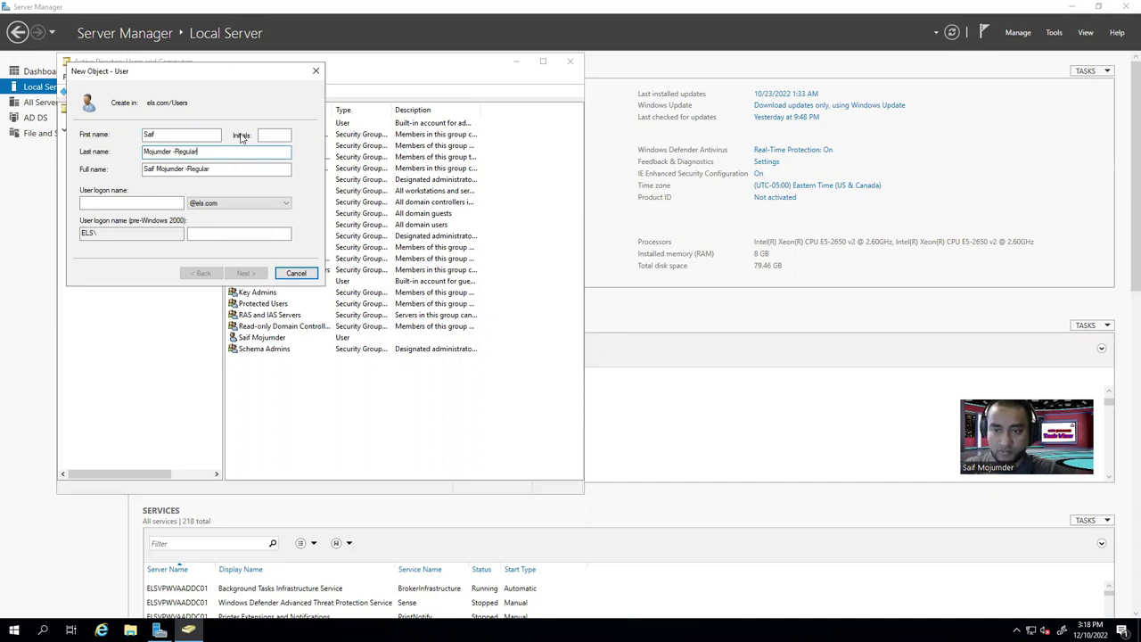
left_click(155, 203)
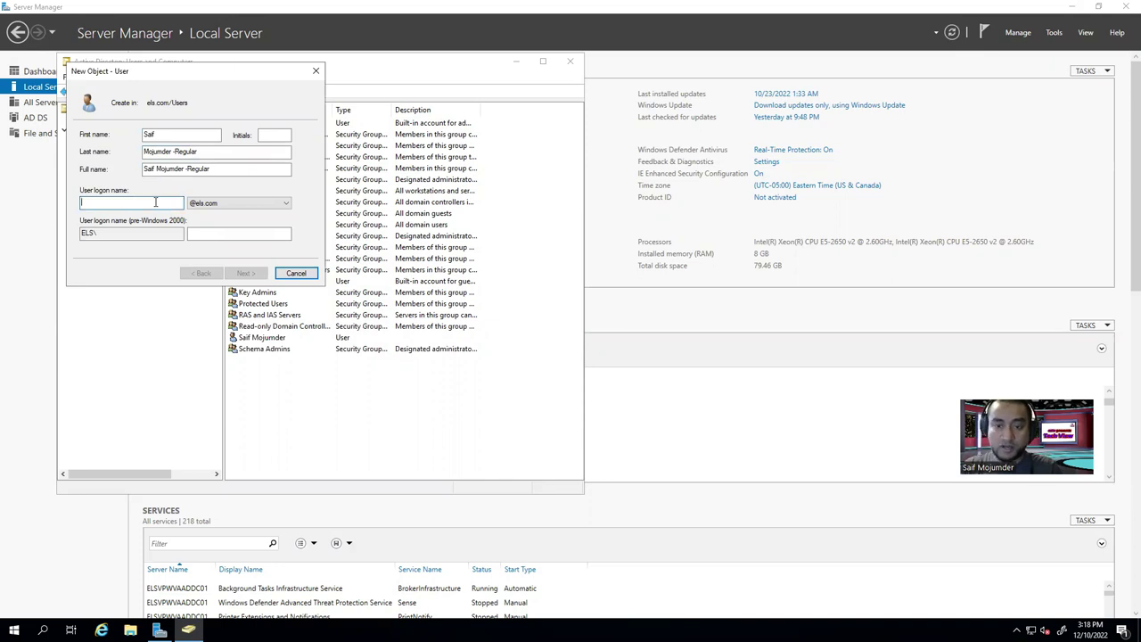
type("saif")
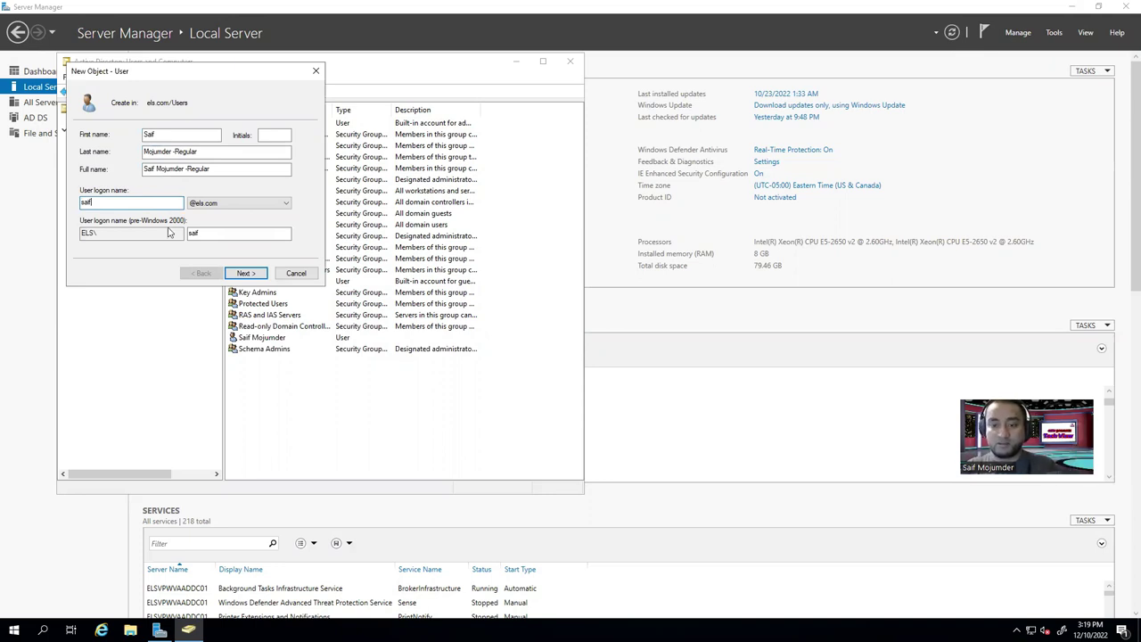
Set the regular user's password without forcing a change at next logon, and finish.
left_click(246, 272)
left_click(101, 175)
left_click(187, 136)
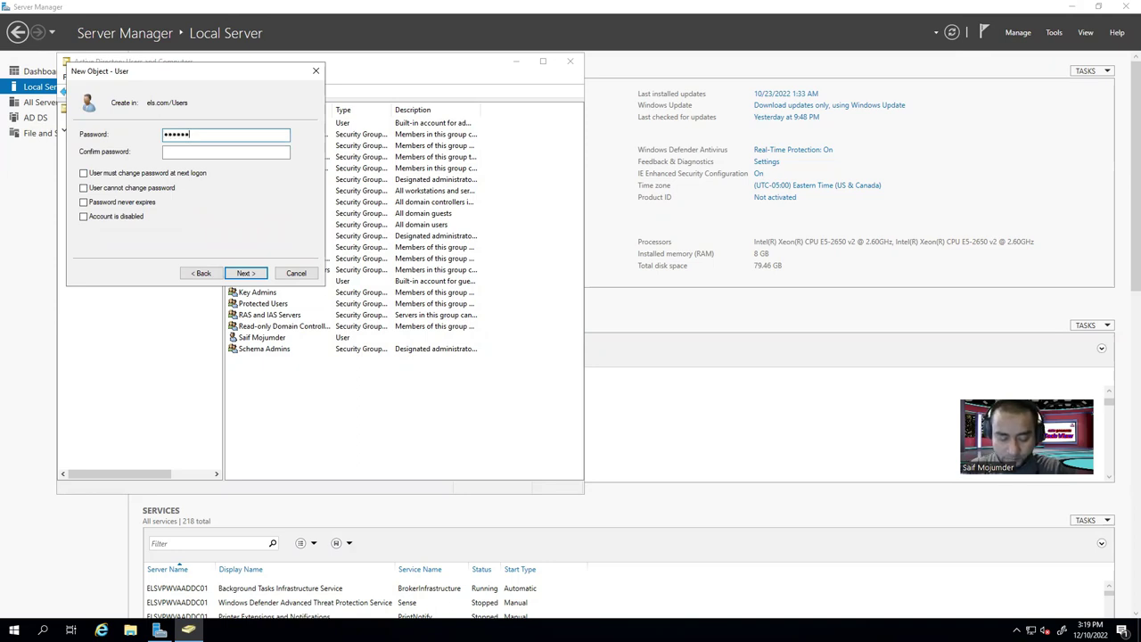
left_click(226, 151)
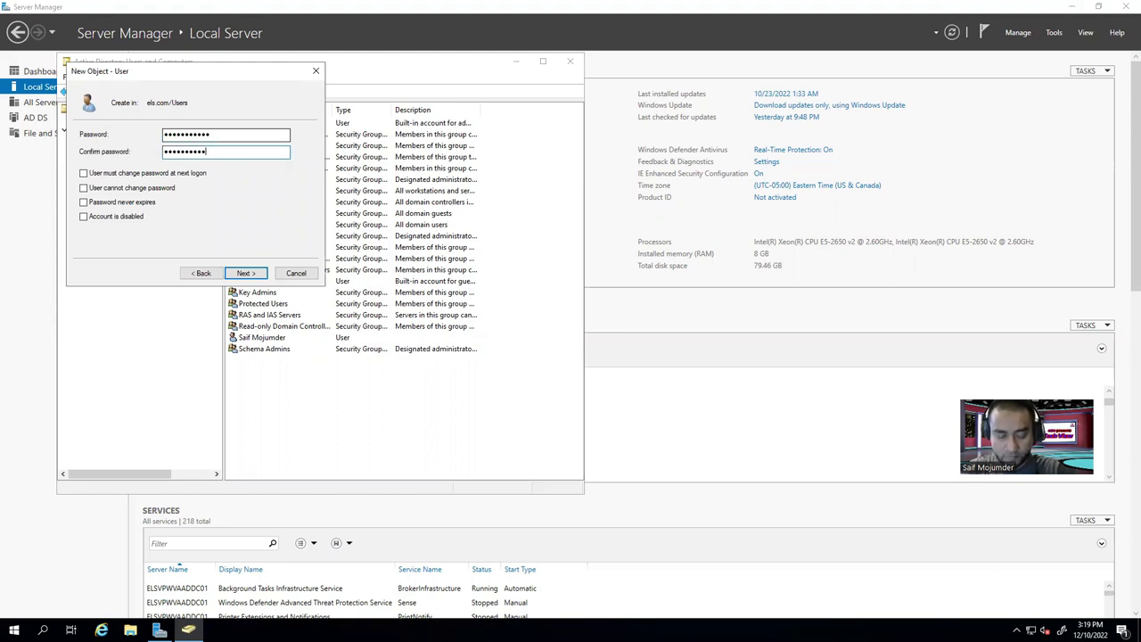
left_click(245, 273)
left_click(246, 273)
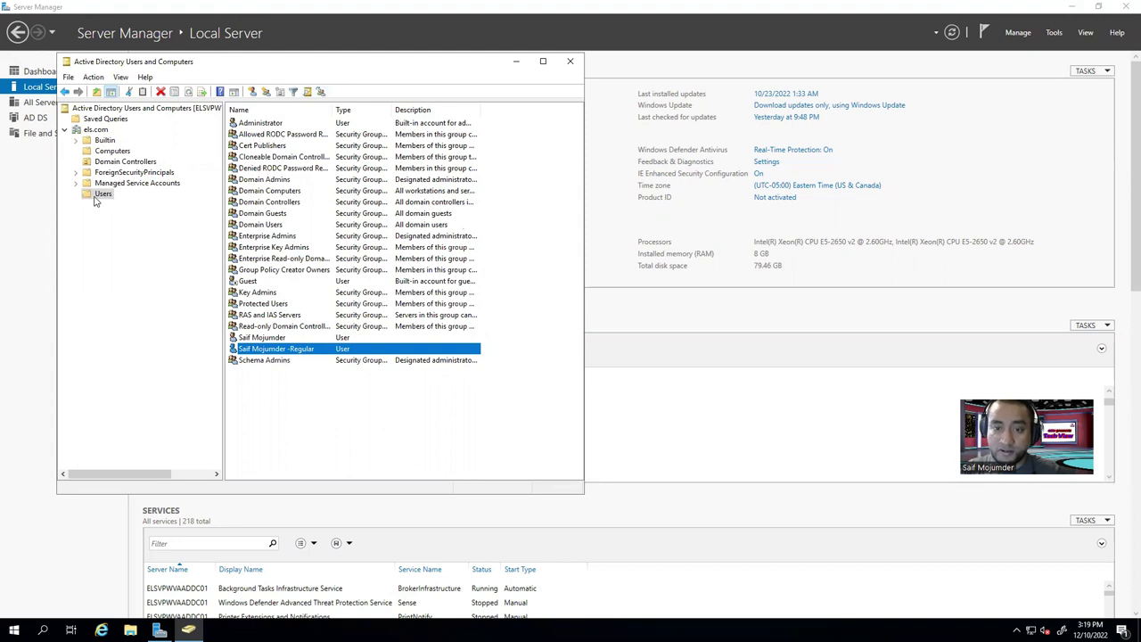
Create the User_Accounts OU under els.com with accidental-deletion protection left on.
left_click(167, 349)
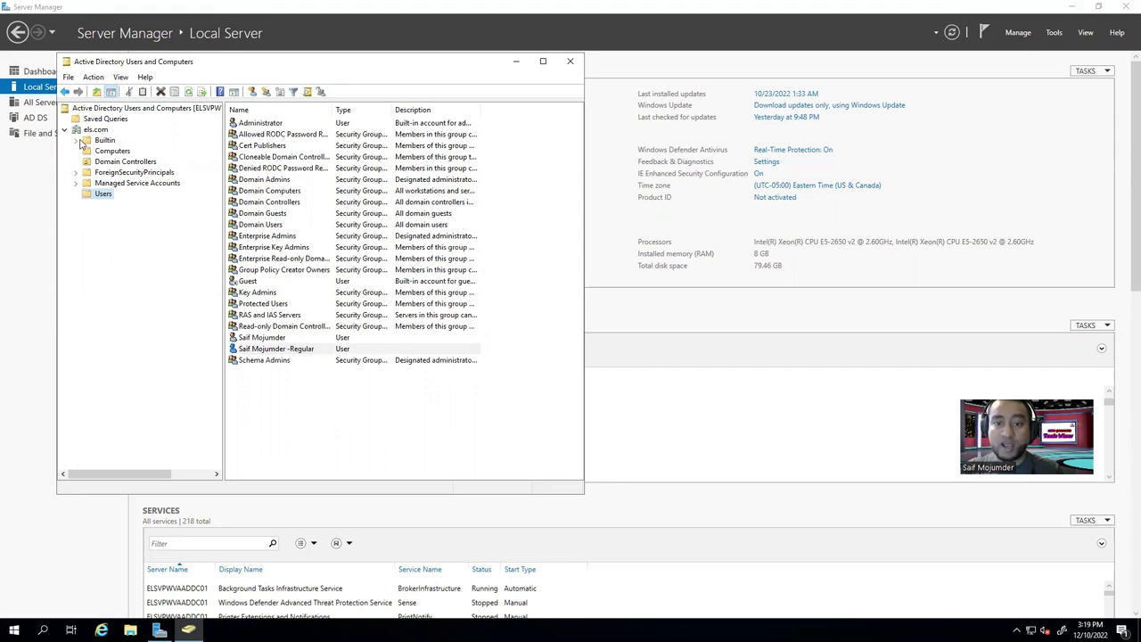
left_click(93, 130)
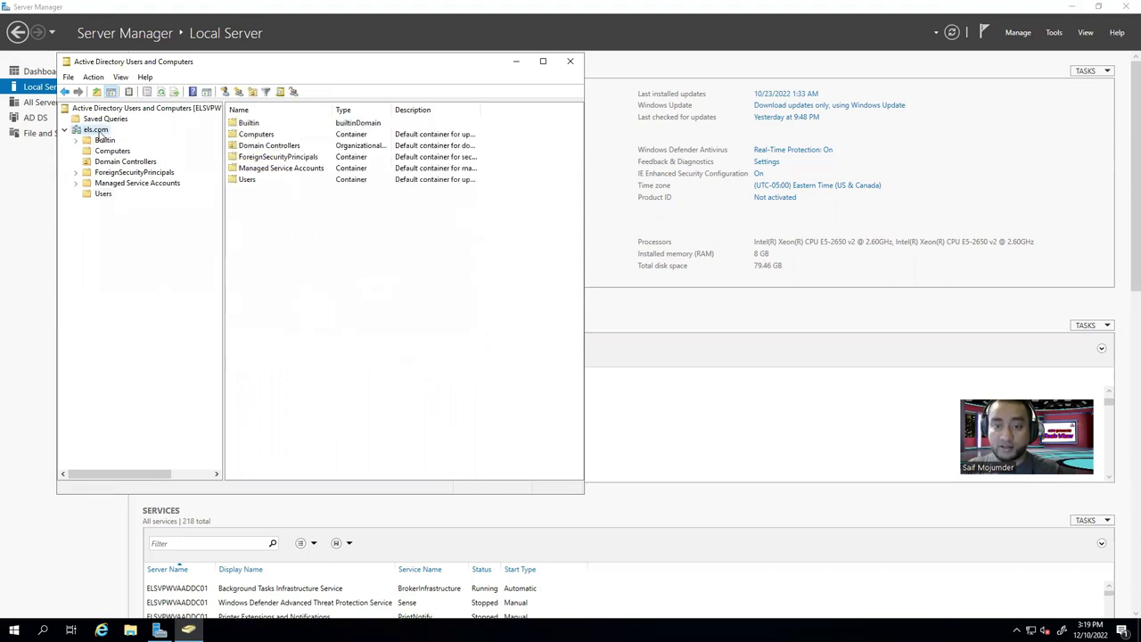
right_click(101, 132)
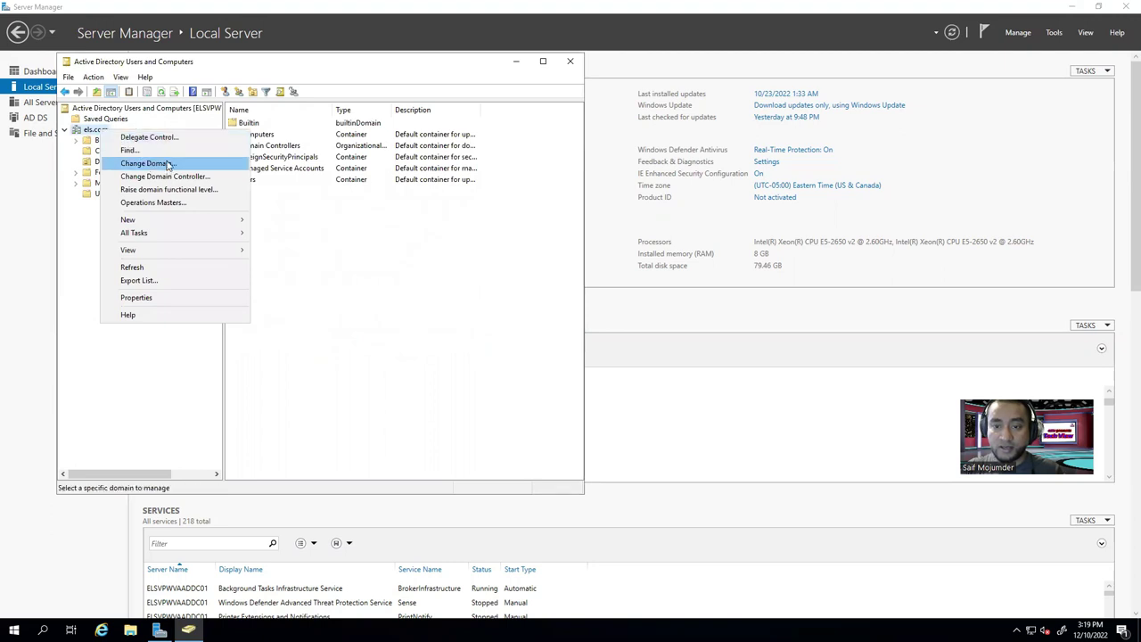
mouse_move(161, 220)
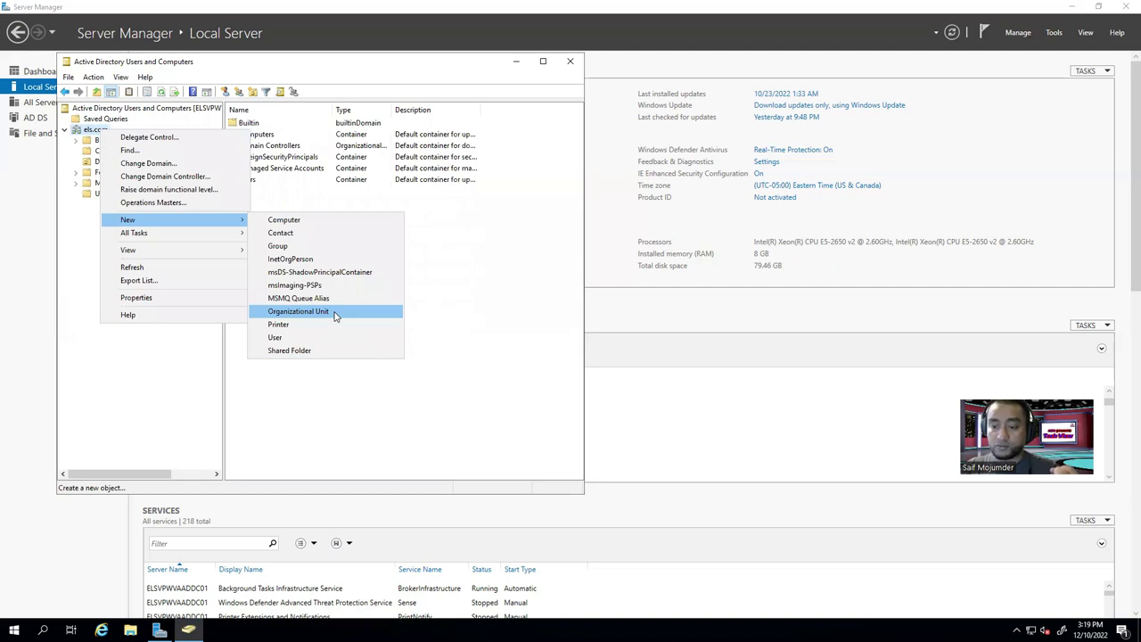
left_click(298, 311)
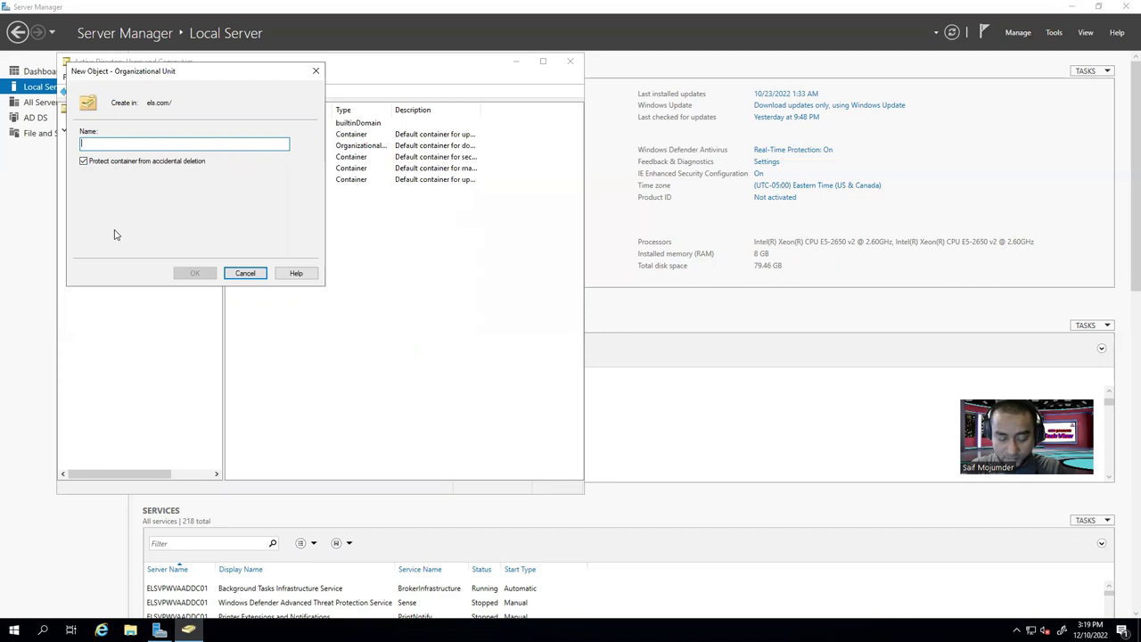
type("Accounts")
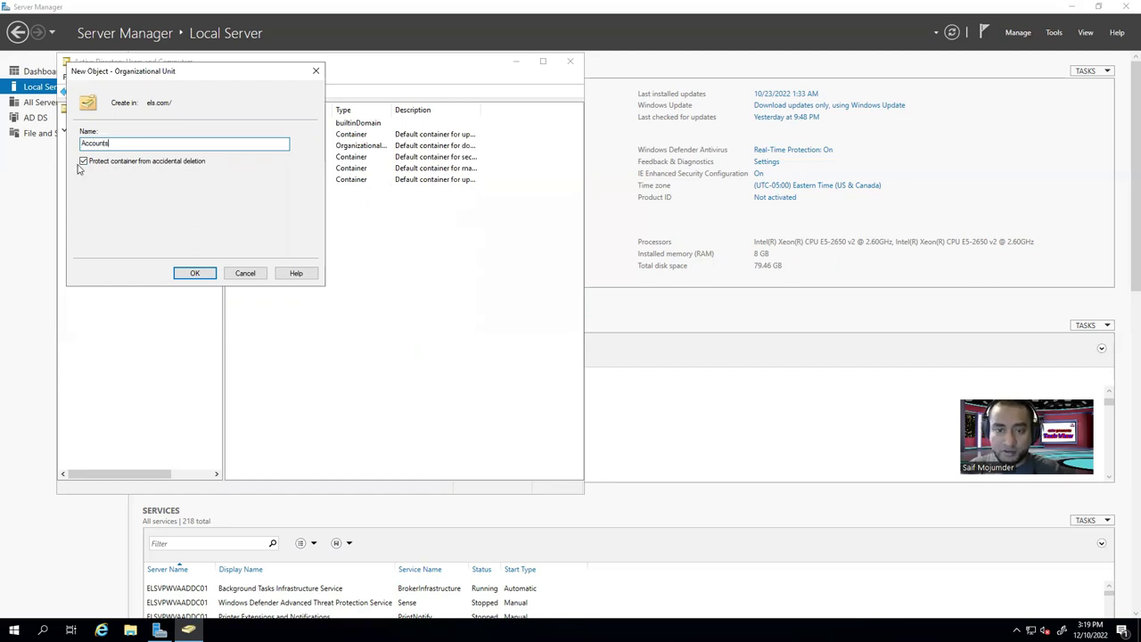
type("User")
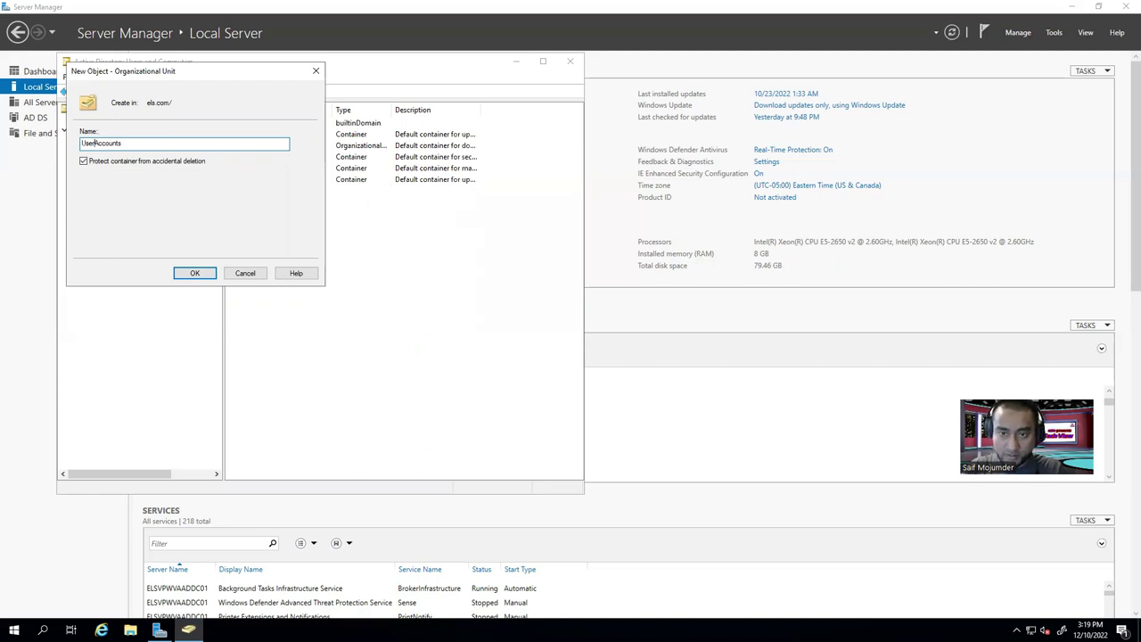
type("_")
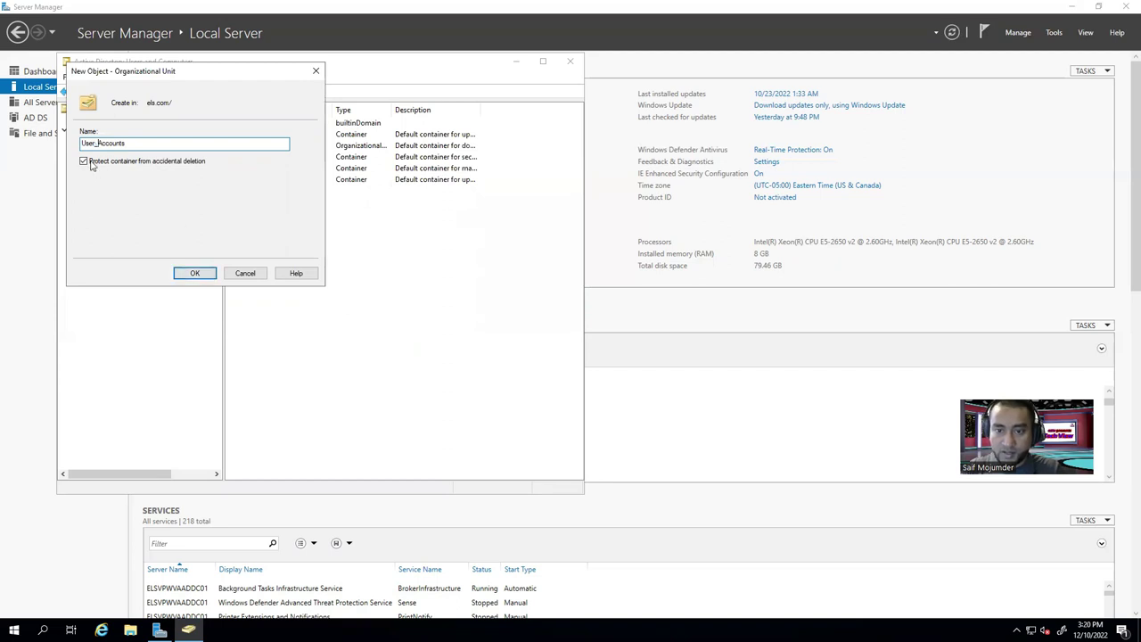
left_click(83, 161)
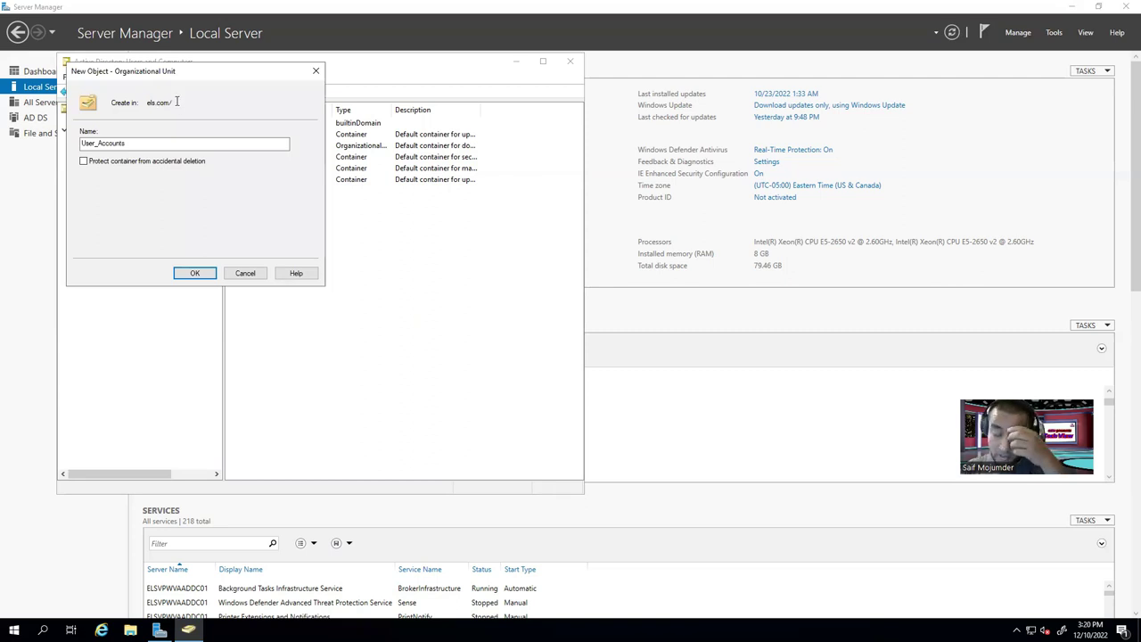
left_click(84, 161)
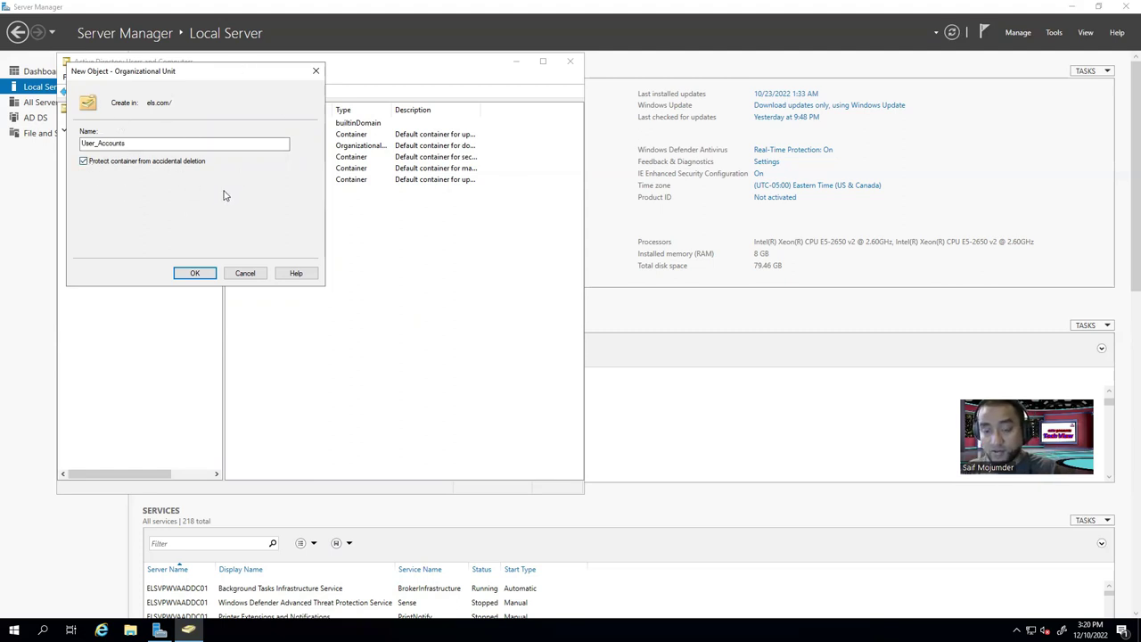
left_click(194, 274)
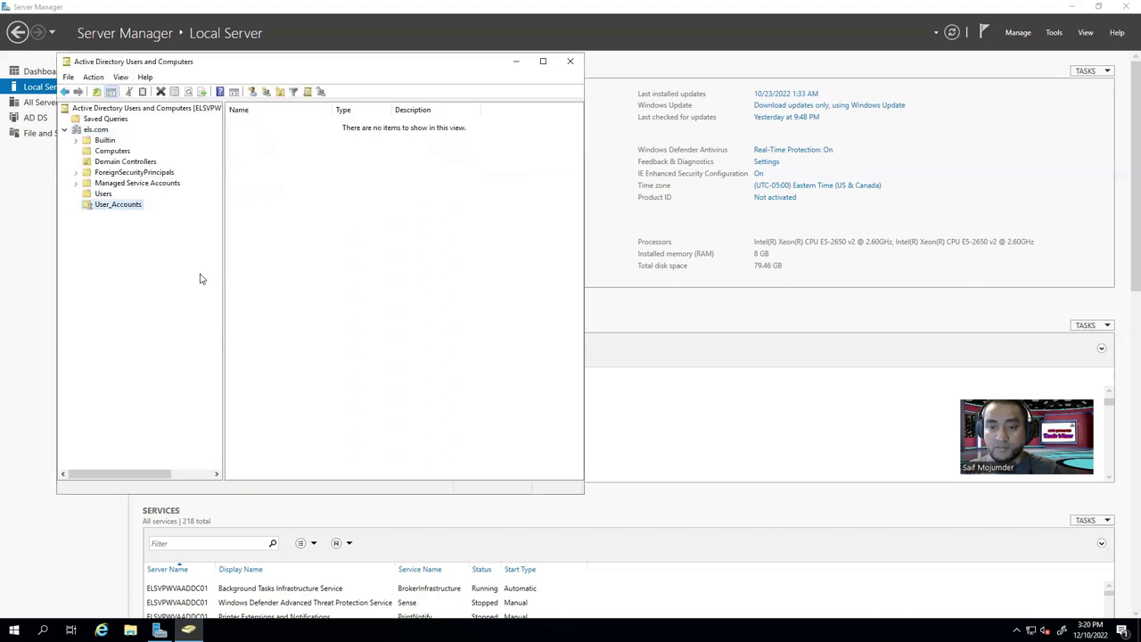
Select User_Accounts to display its still-empty contents.
right_click(116, 207)
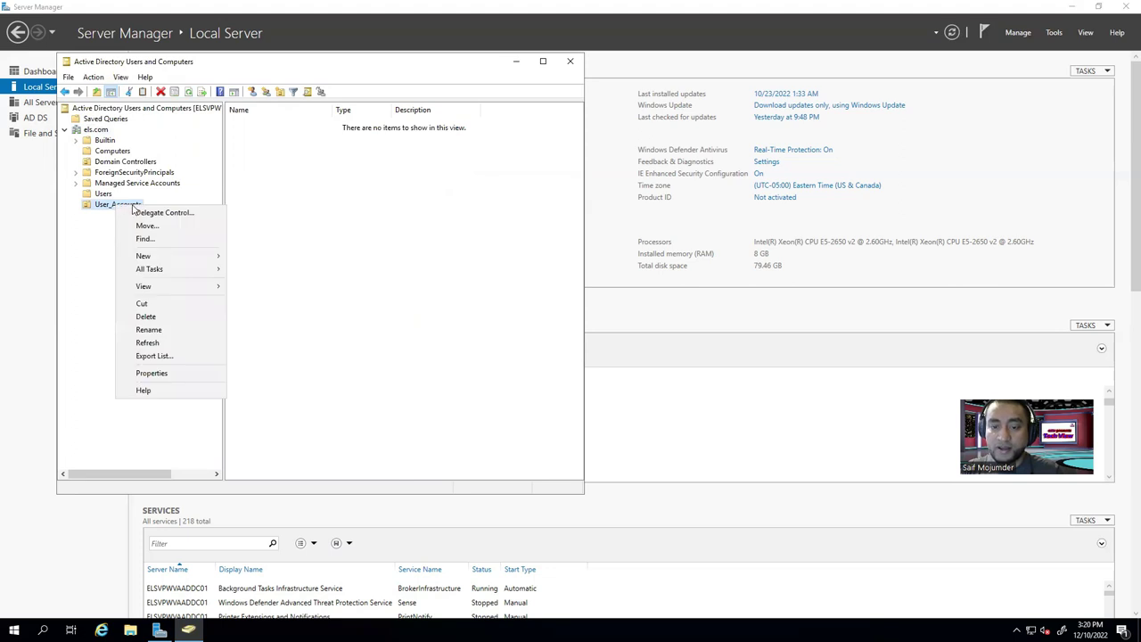
left_click(458, 295)
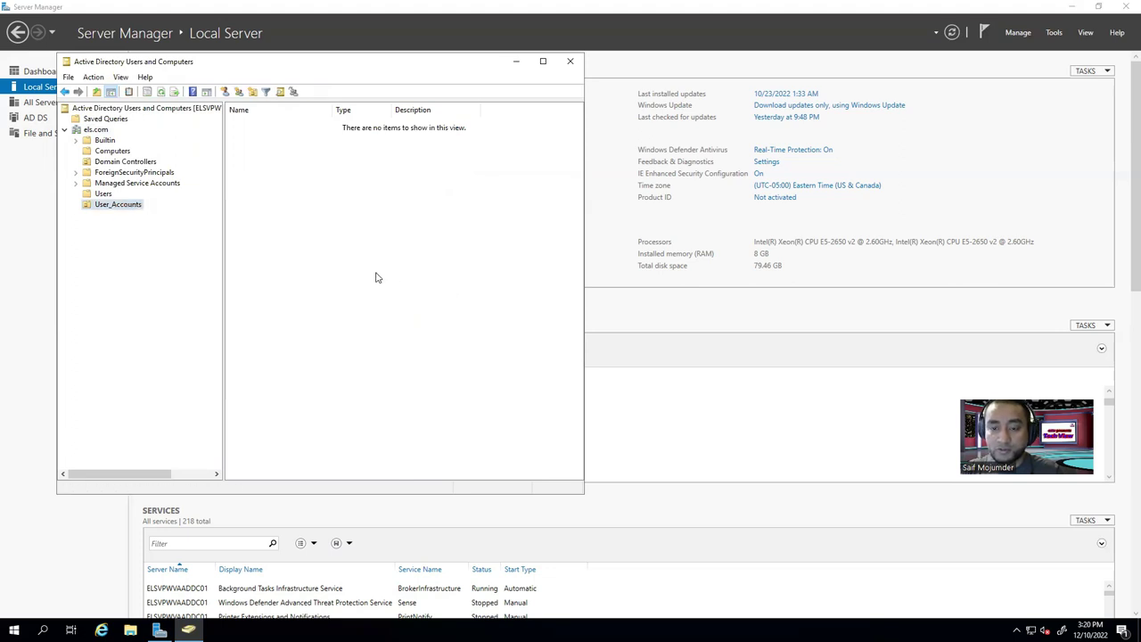
right_click(119, 205)
left_click(428, 288)
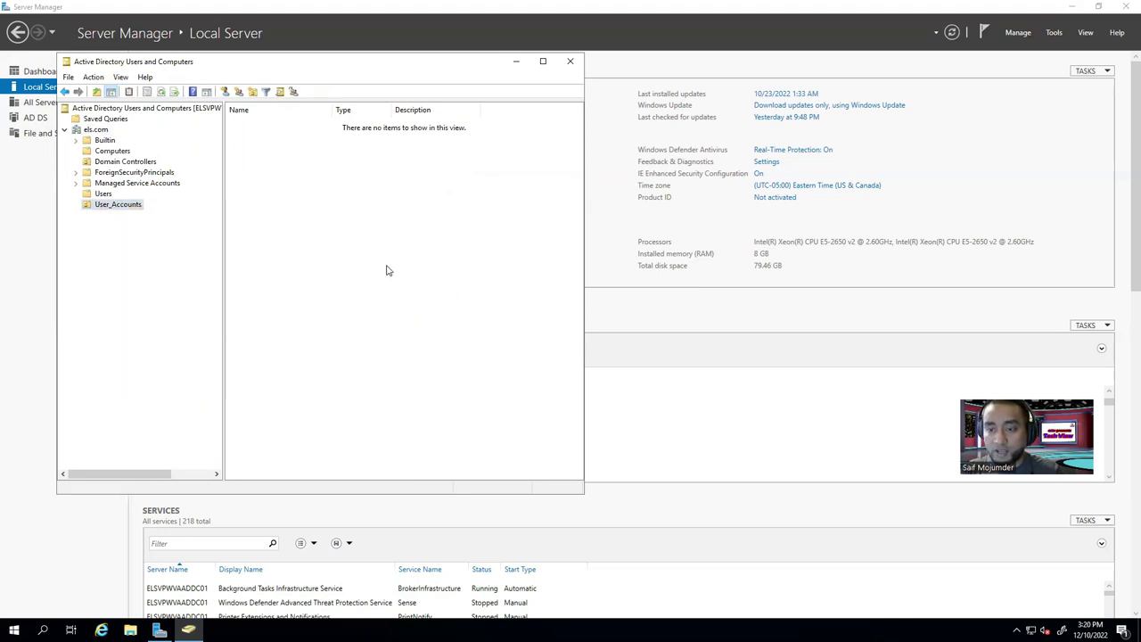
right_click(386, 267)
left_click(132, 206)
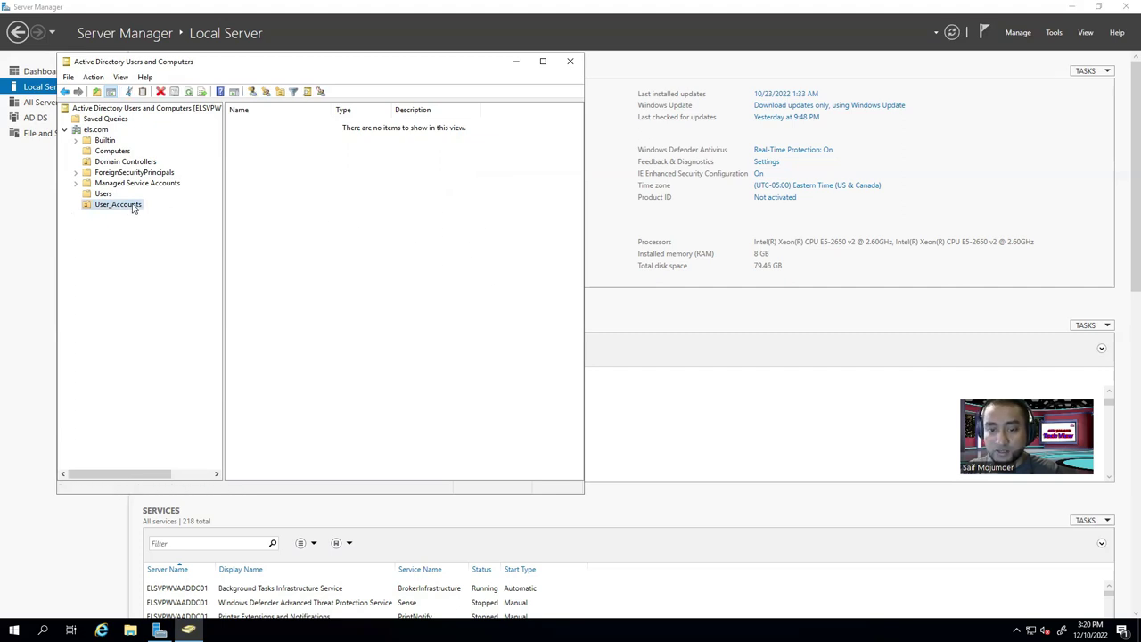
Create the System admins organizational unit inside User_Accounts.
right_click(328, 250)
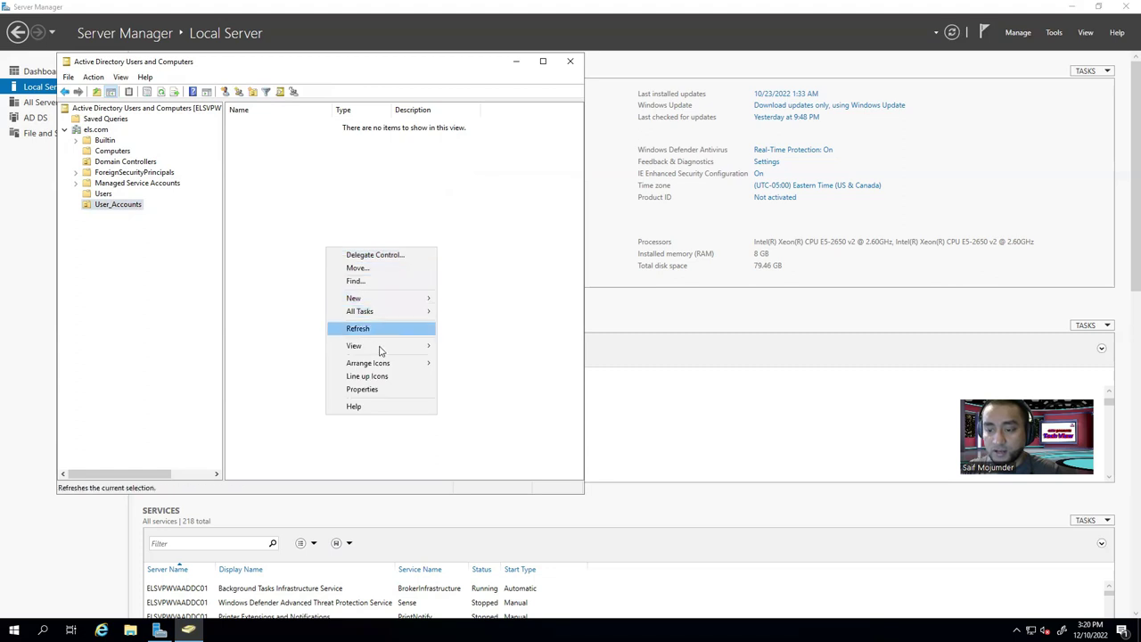
mouse_move(398, 348)
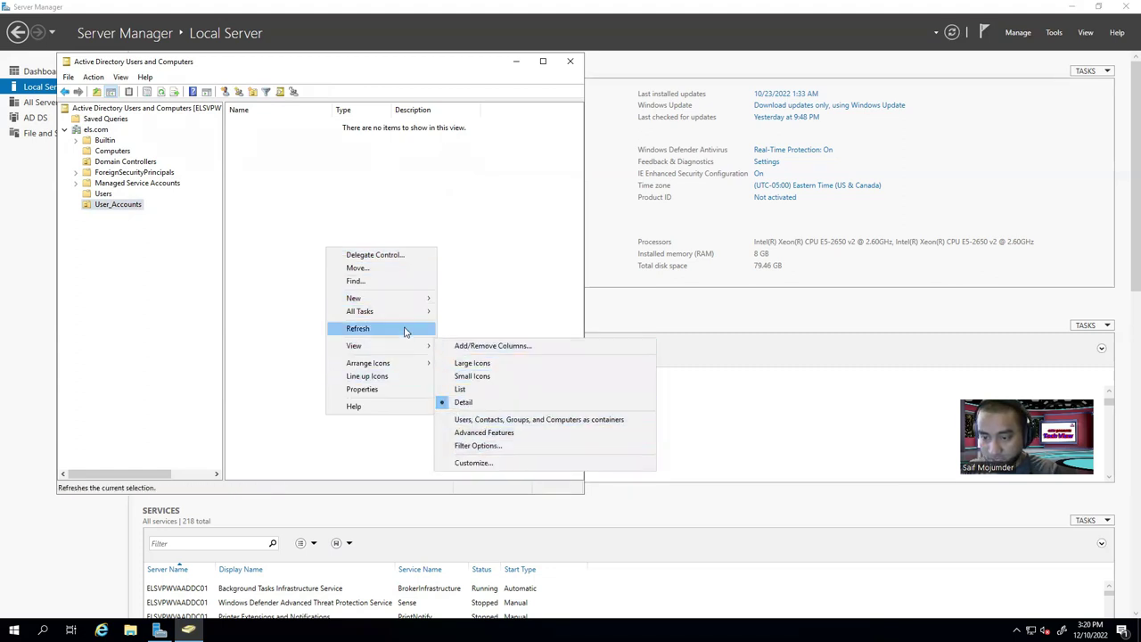
mouse_move(414, 303)
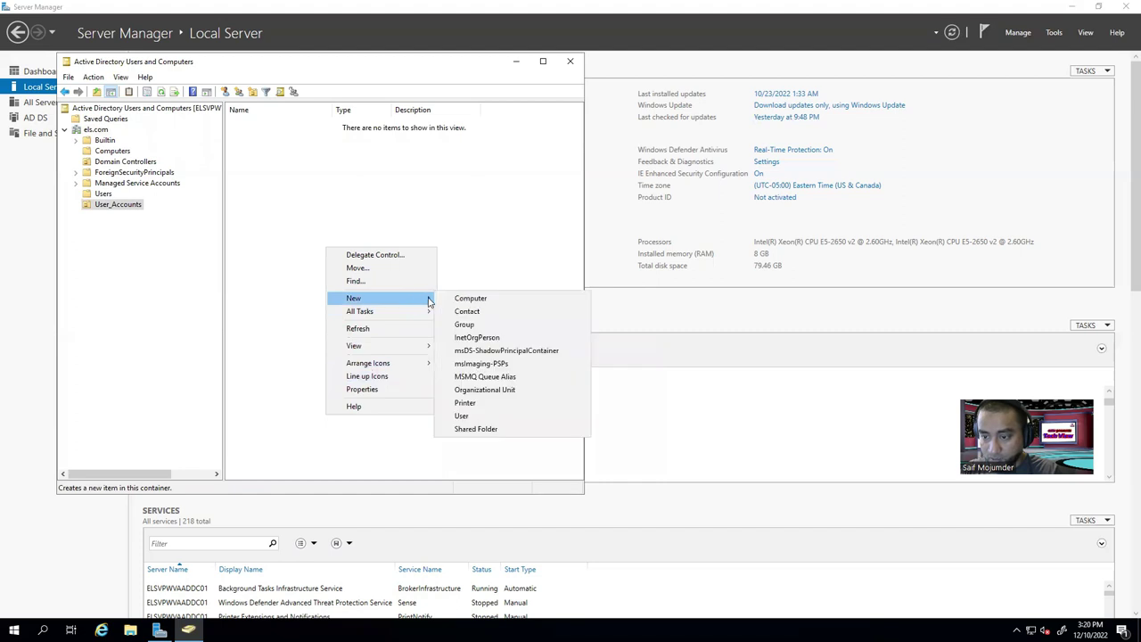
left_click(492, 391)
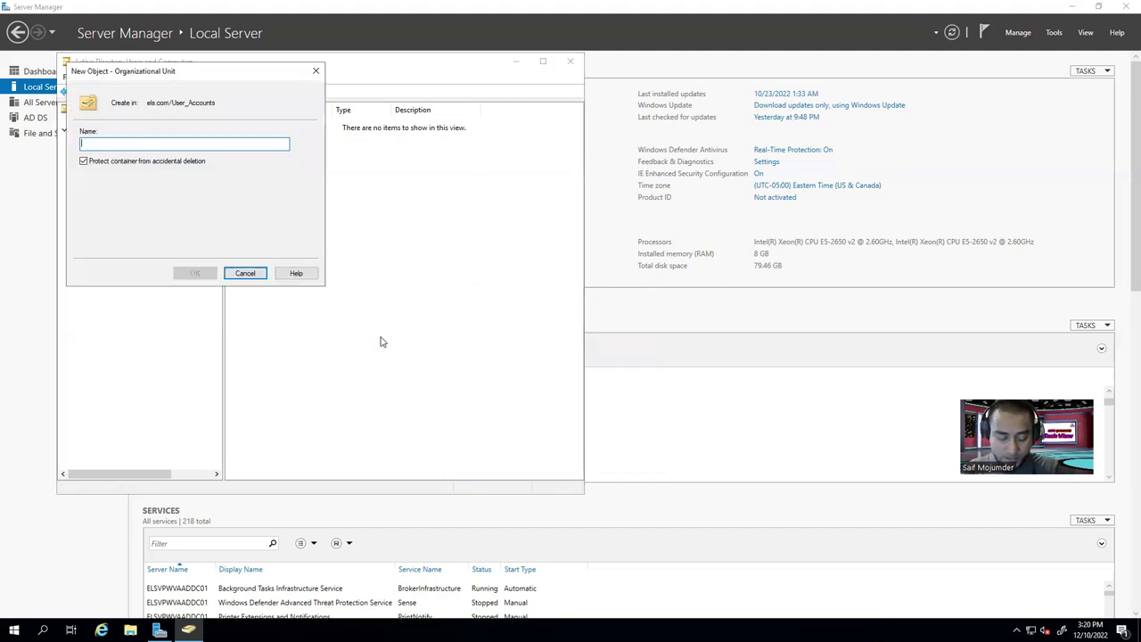
type("System admins")
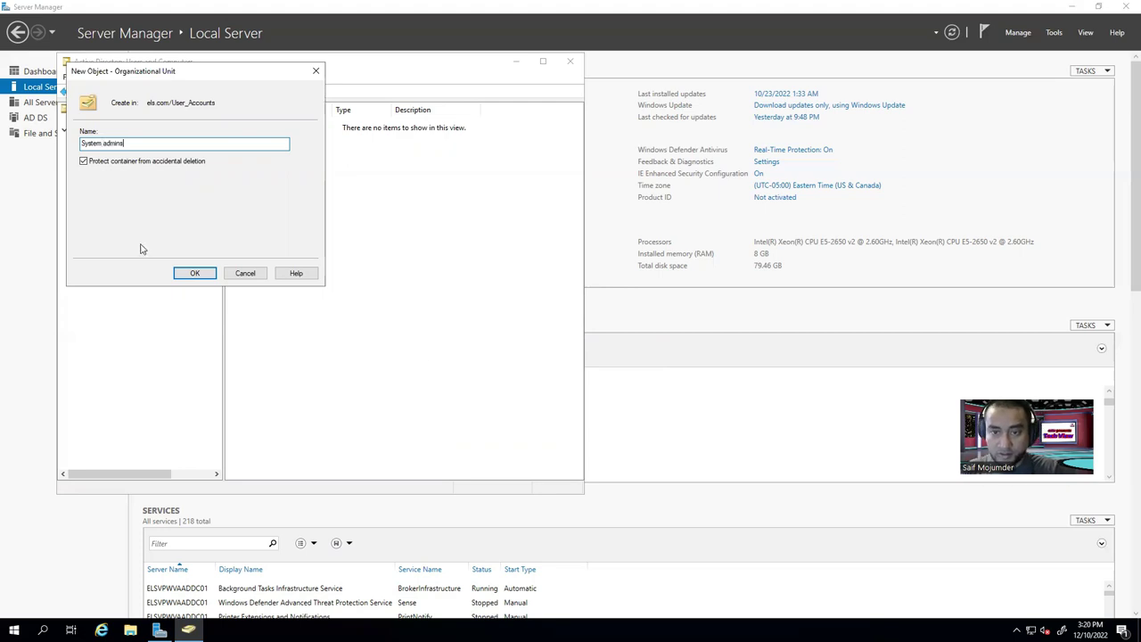
left_click(194, 272)
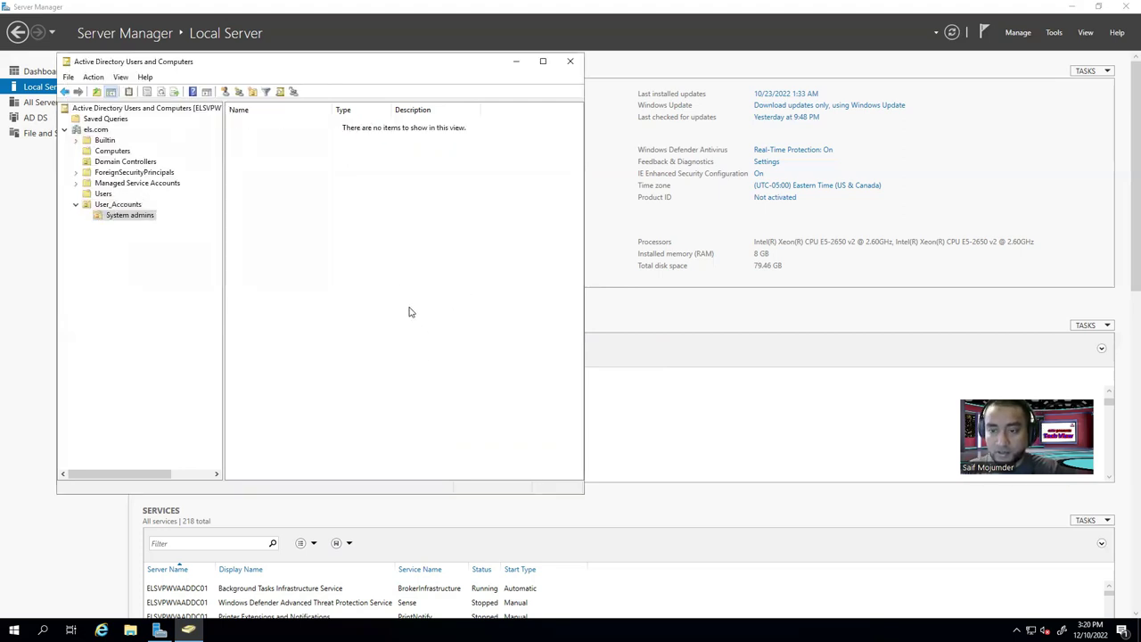
Review the Users container accounts, then add a Regular Users OU inside User_Accounts.
left_click(101, 193)
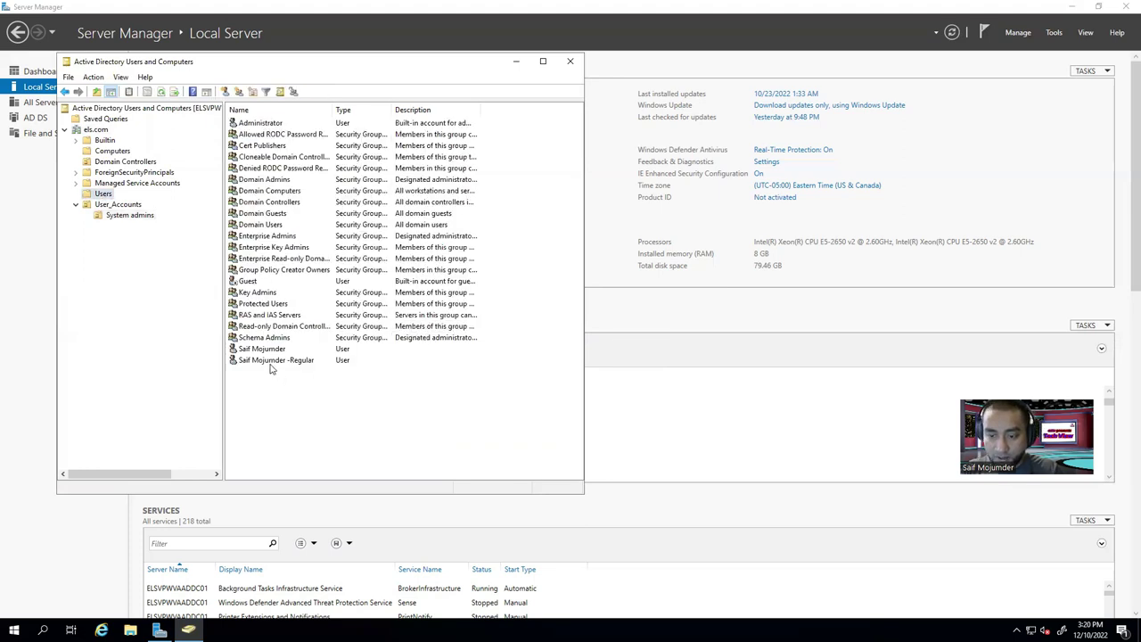
left_click(261, 349)
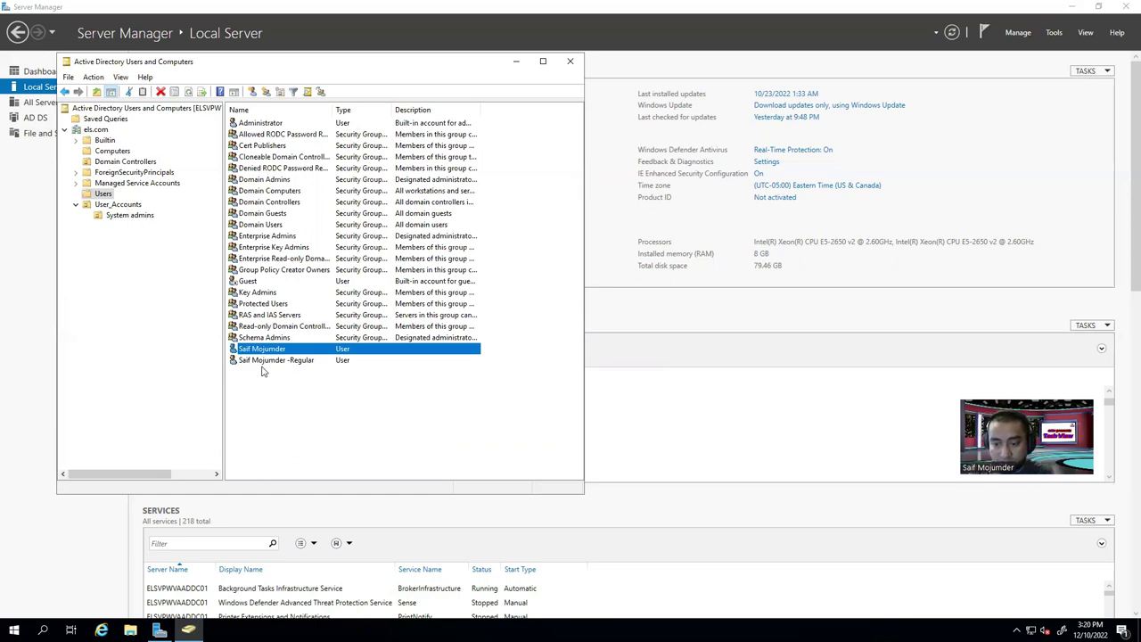
left_click(117, 205)
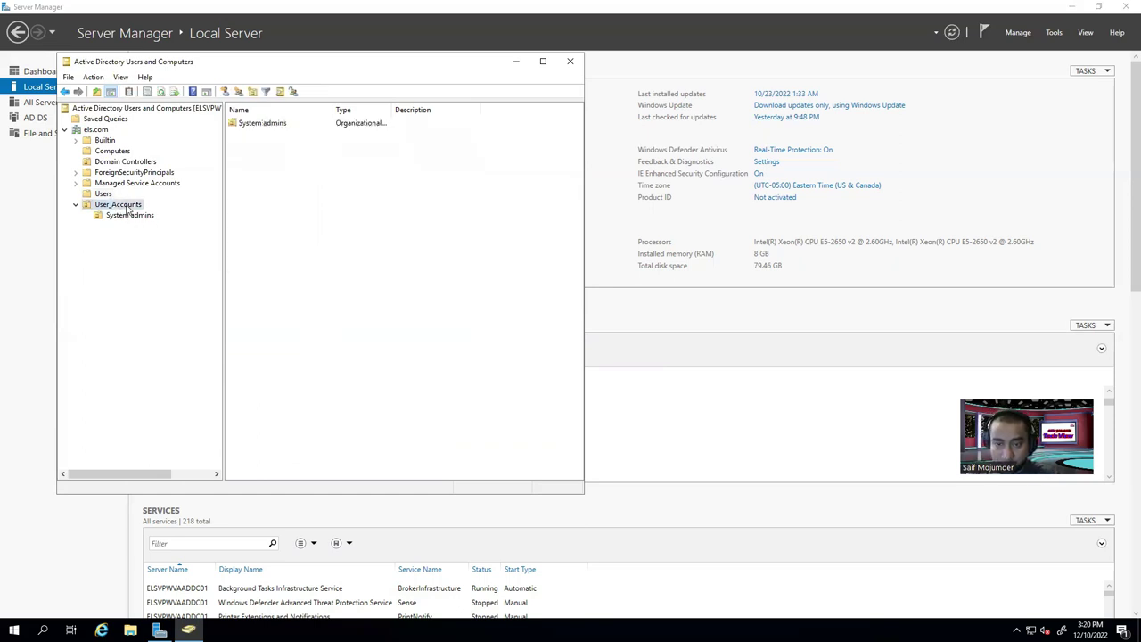
right_click(127, 206)
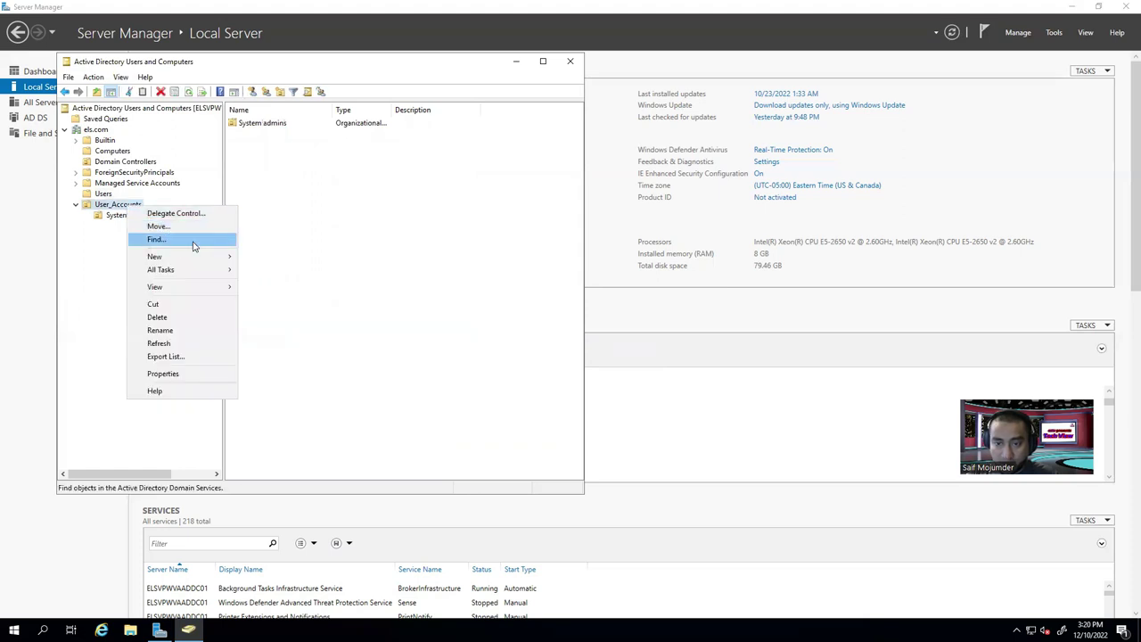
mouse_move(211, 256)
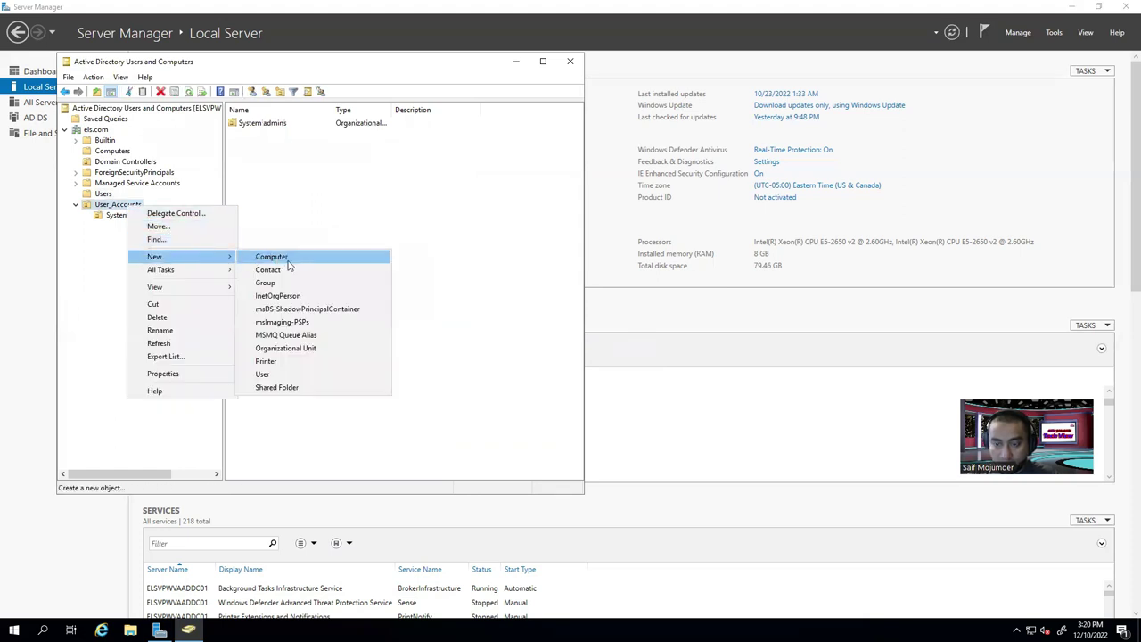
left_click(291, 347)
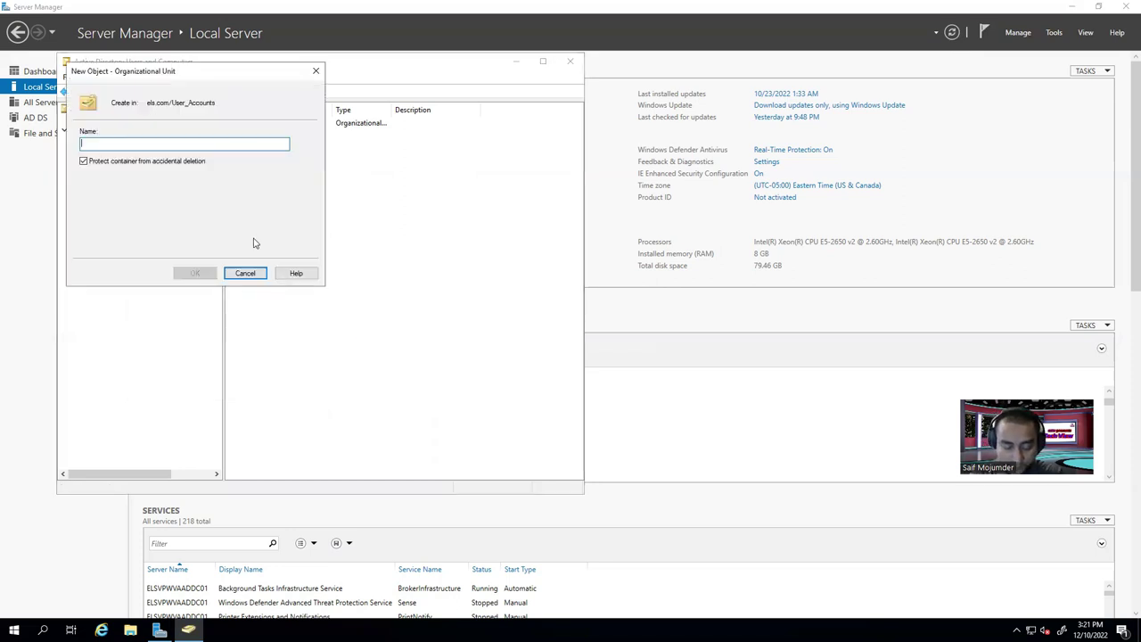
type("Regular Users")
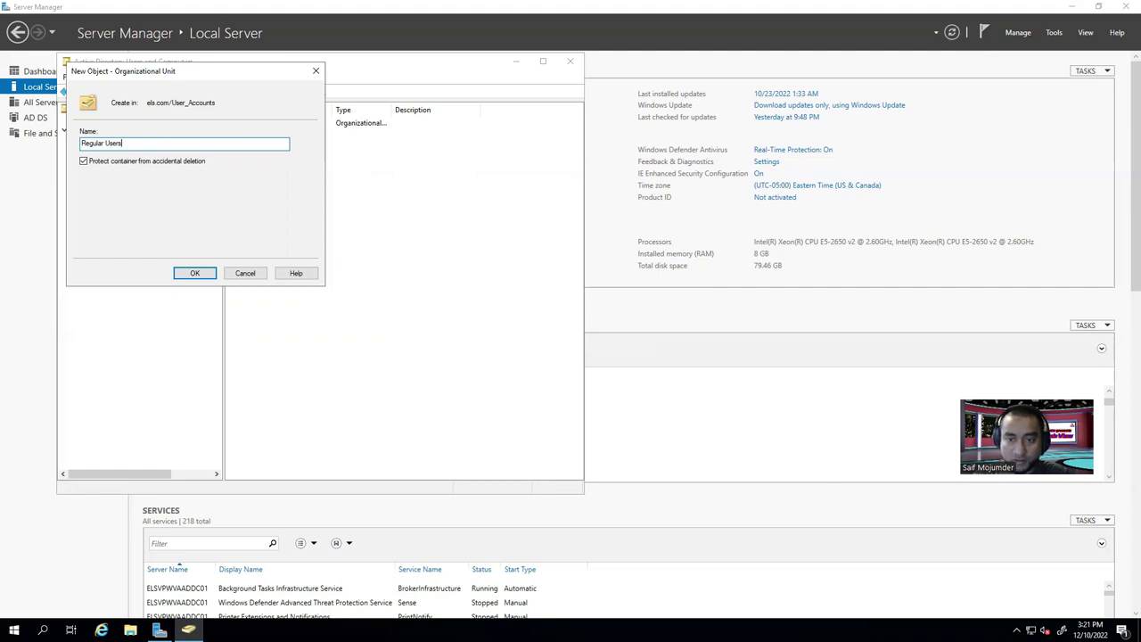
left_click(206, 273)
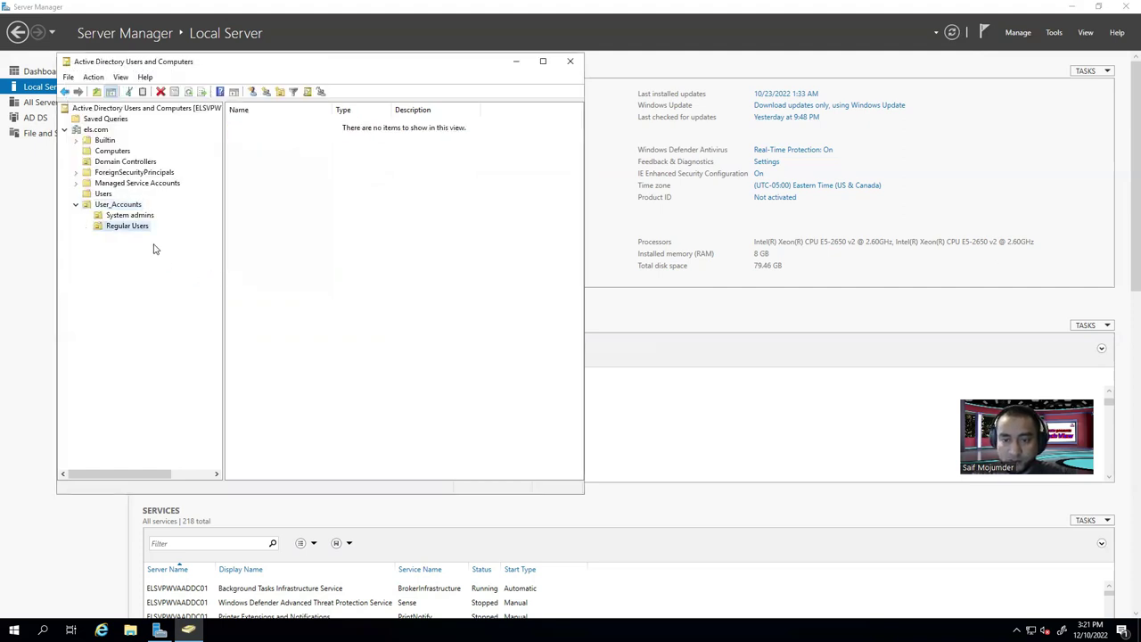
left_click(105, 194)
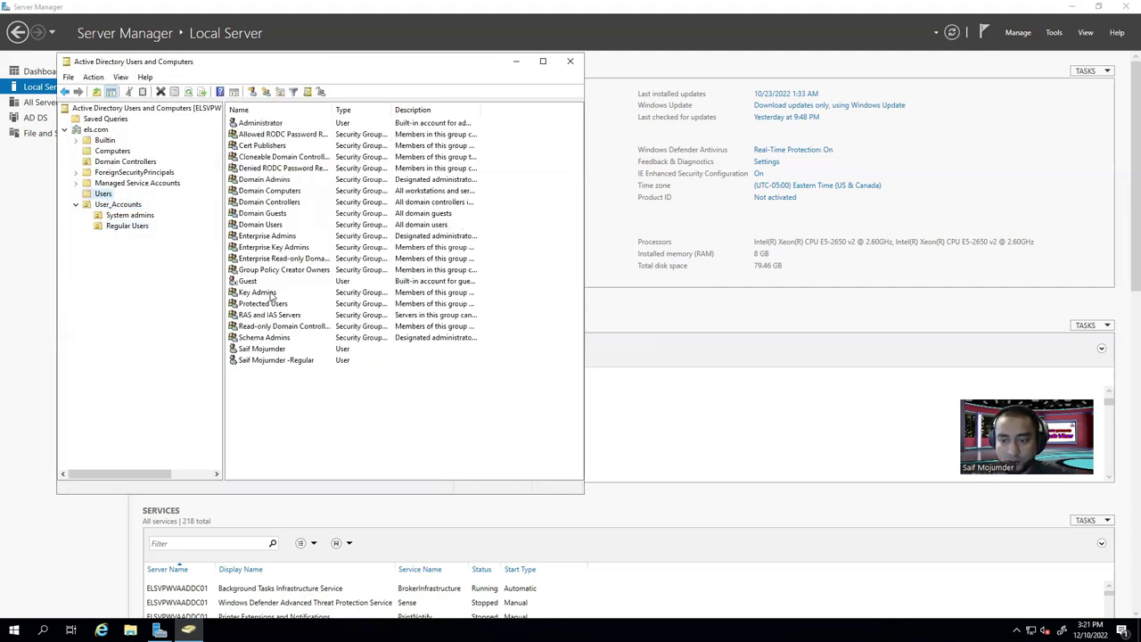
Move the regular user account from Users into the Regular Users OU.
left_click(267, 348)
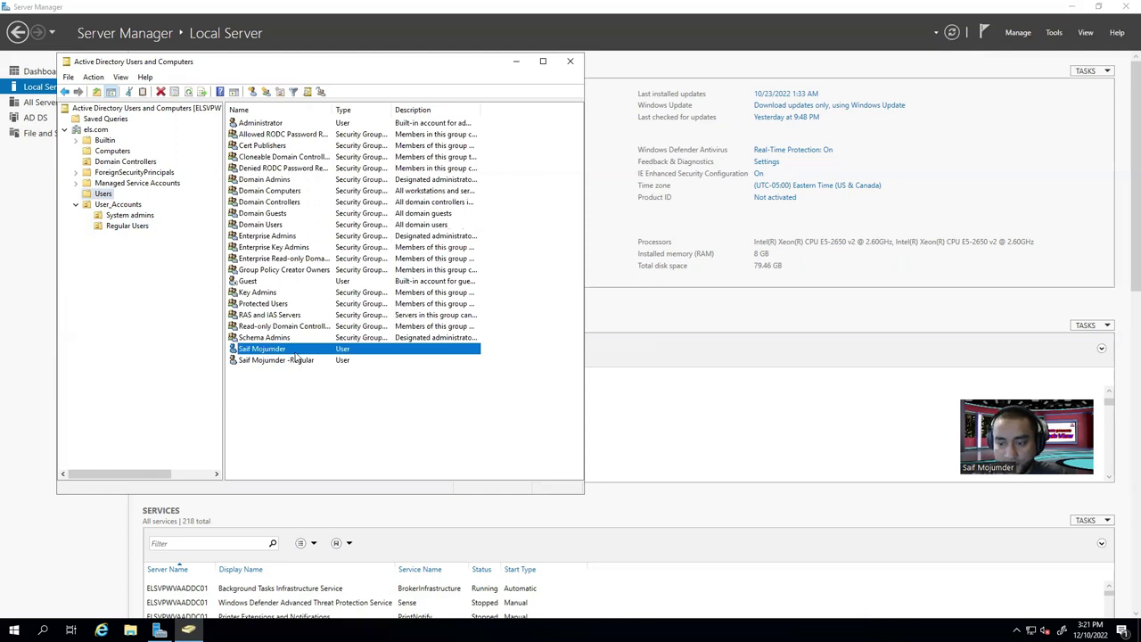
left_click(294, 360)
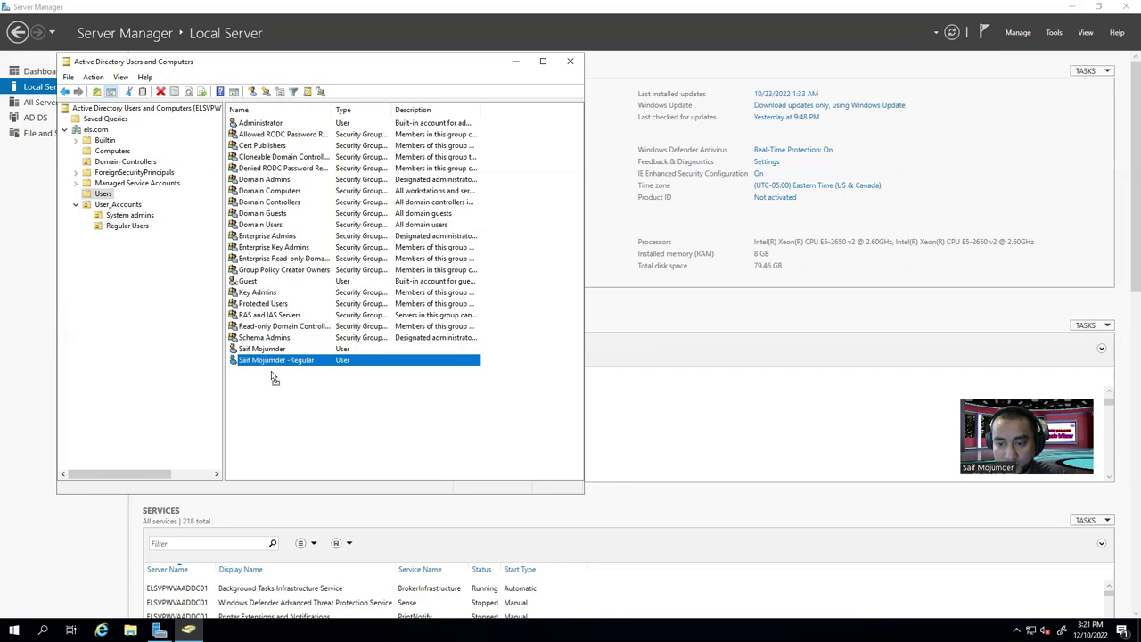
left_click_drag(129, 230, 131, 230)
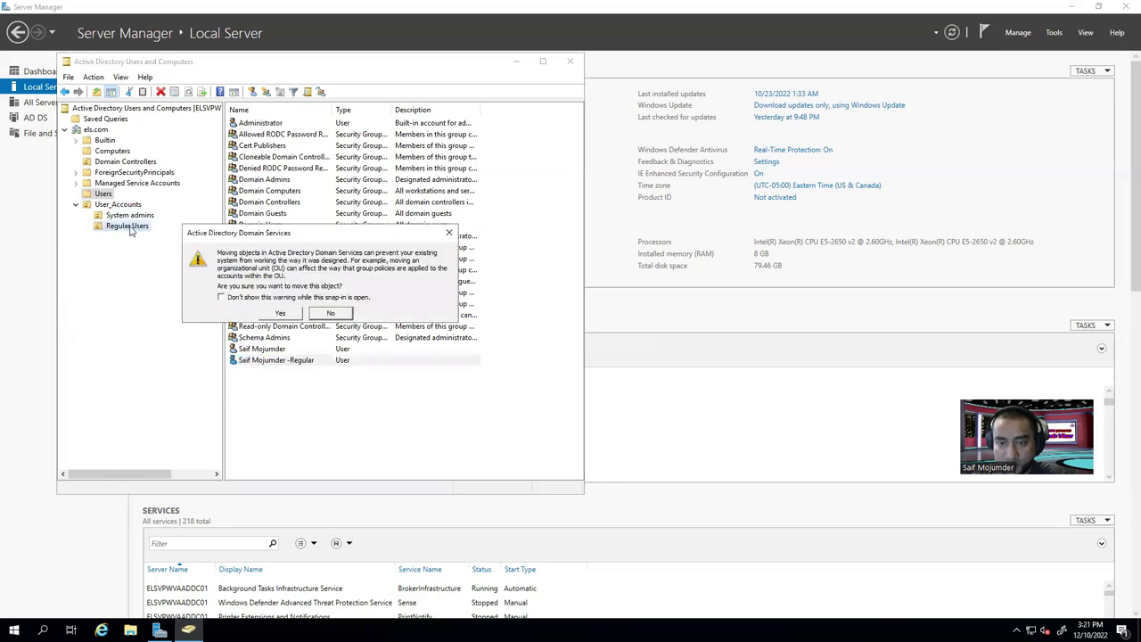
left_click(282, 313)
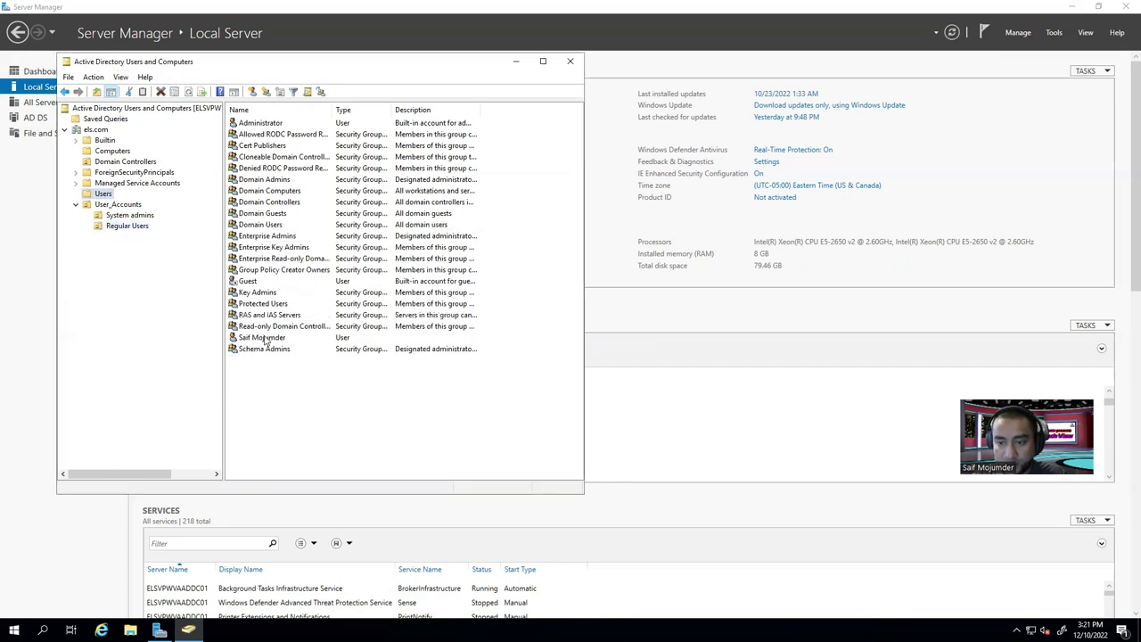
Append '- admin' to the admin account's display name in its properties.
left_click(267, 338)
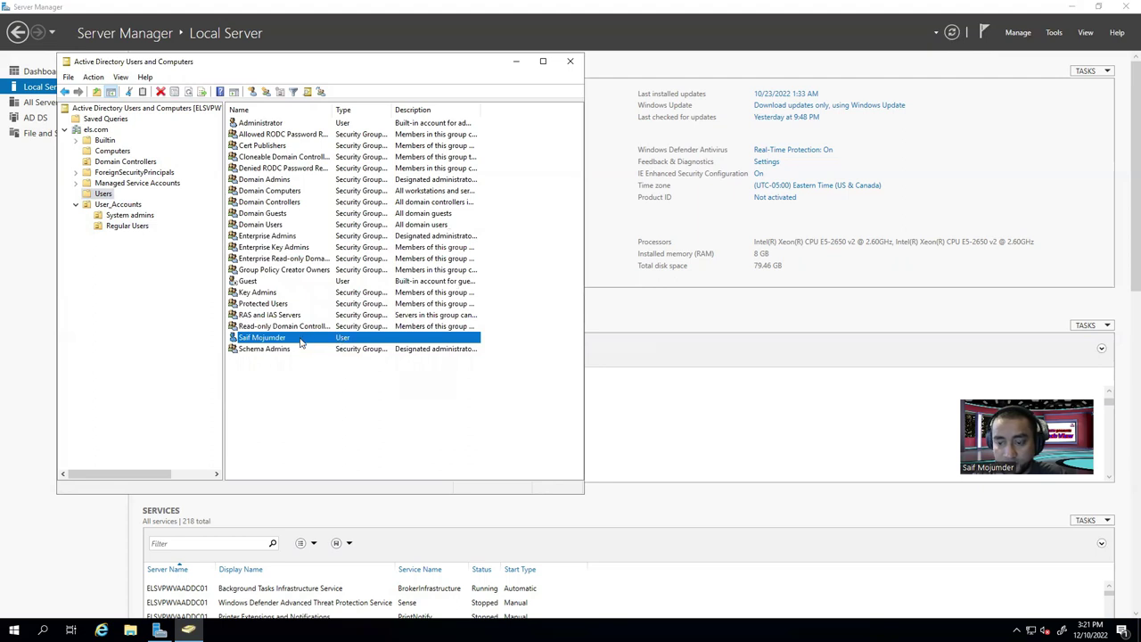
right_click(302, 343)
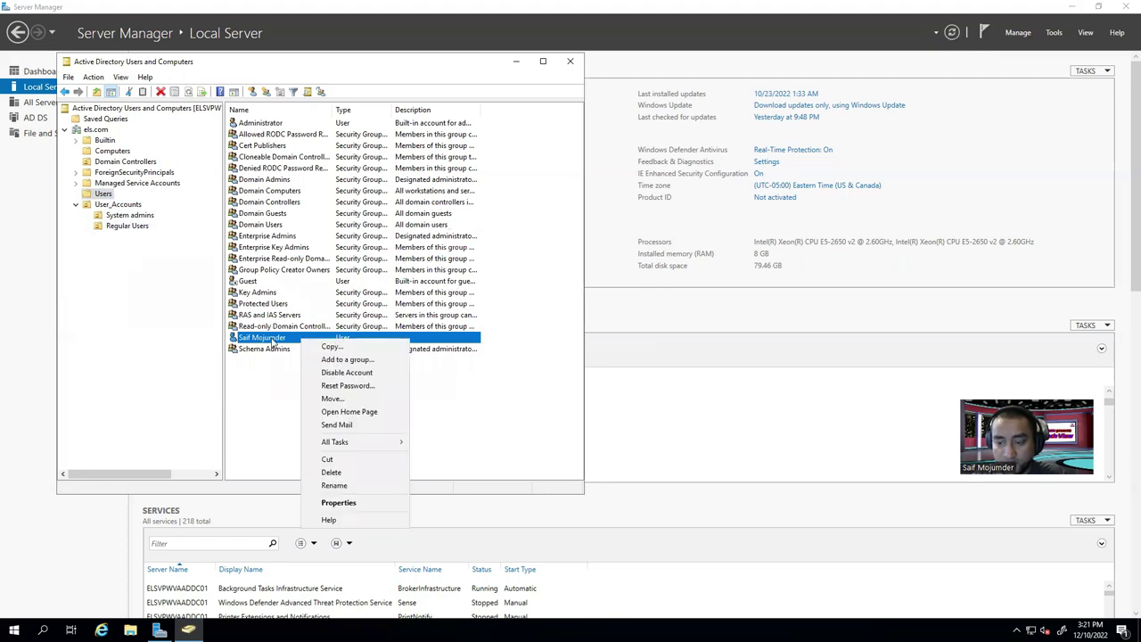
left_click(334, 486)
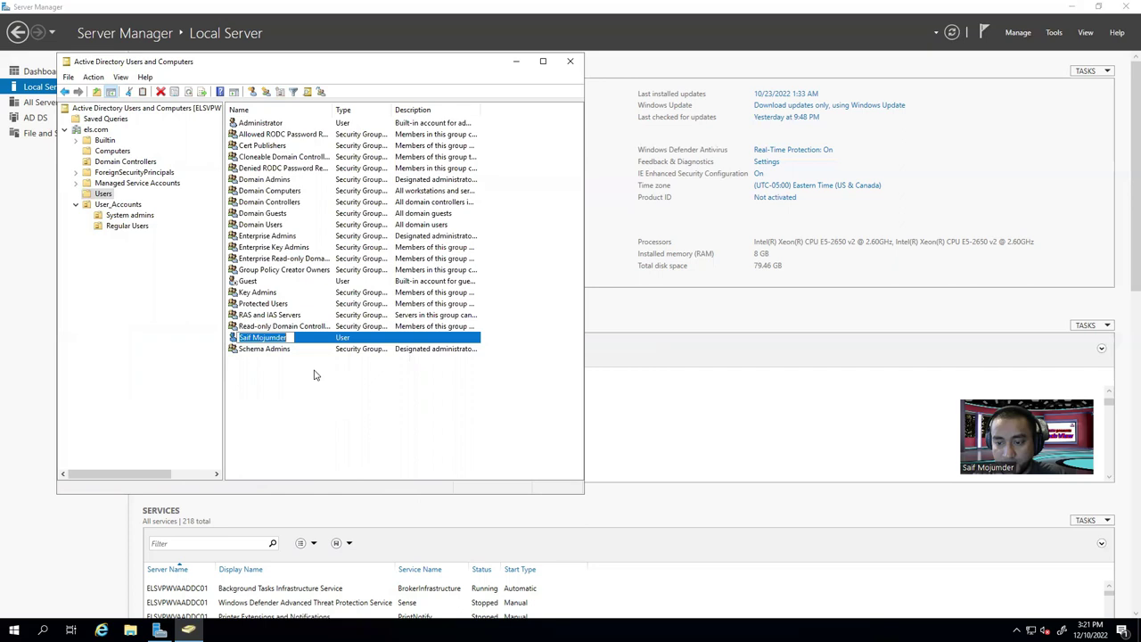
right_click(293, 341)
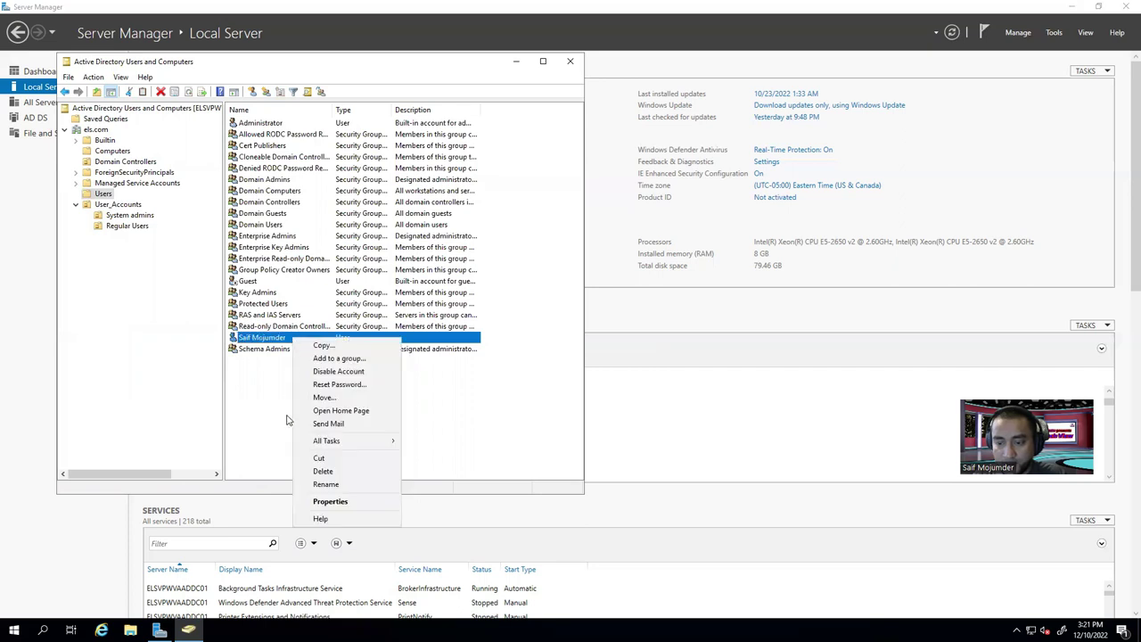
left_click(352, 500)
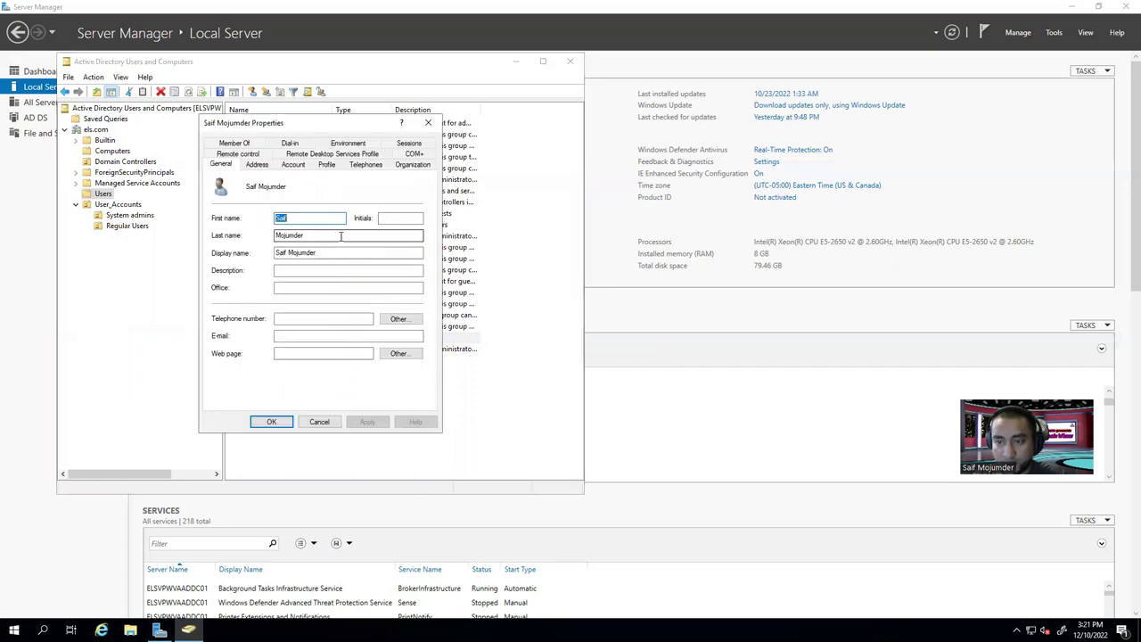
left_click(334, 253)
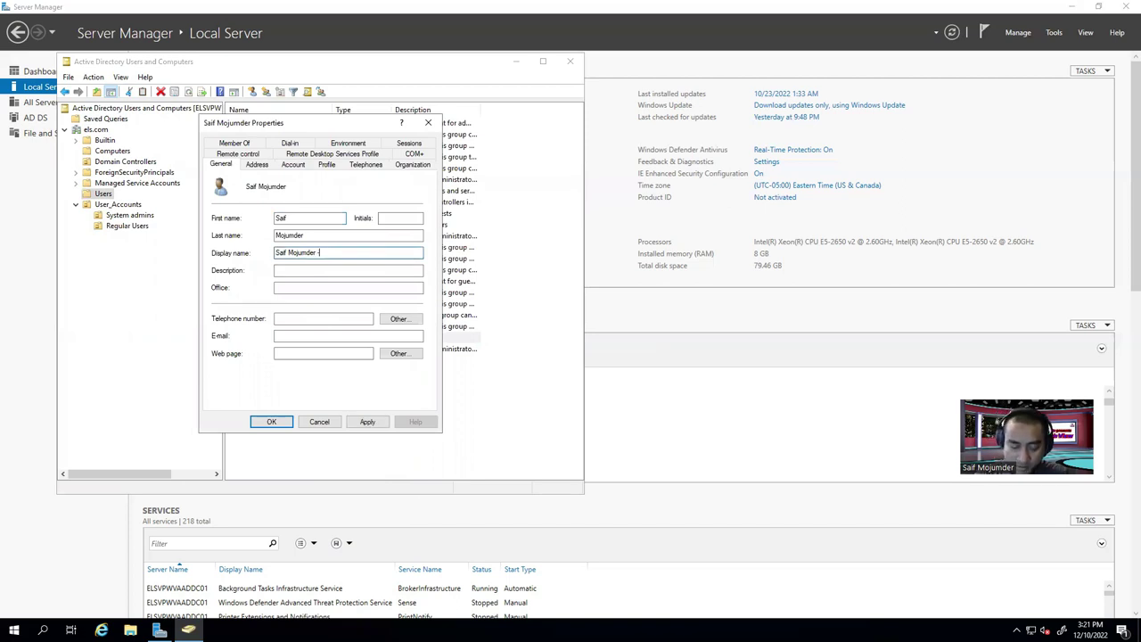
type("- admin")
left_click(365, 421)
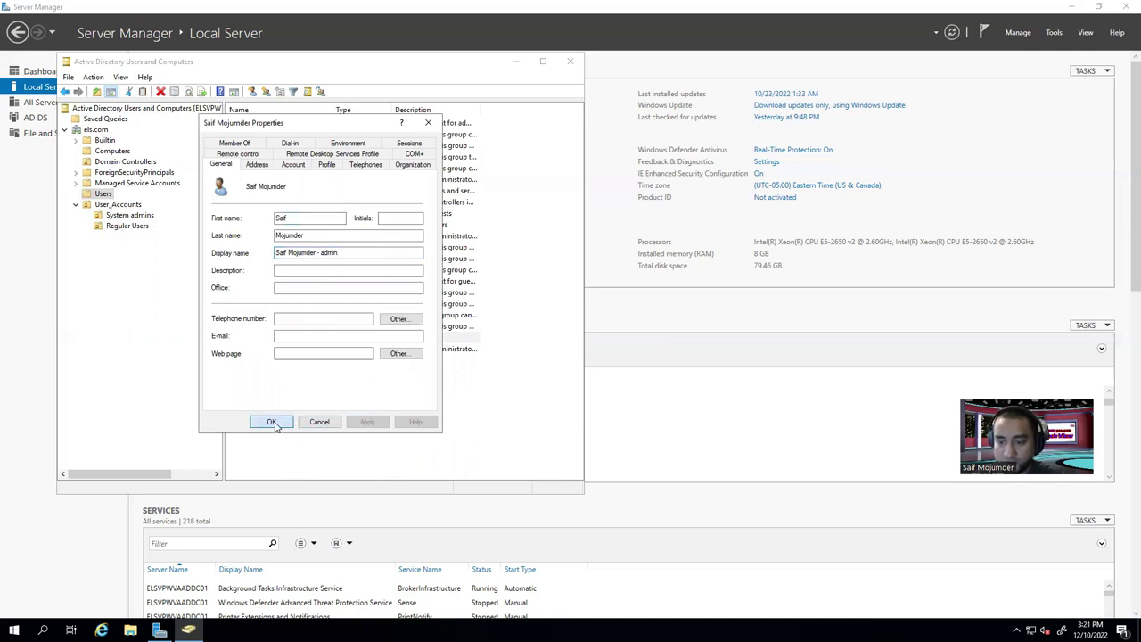
left_click(272, 423)
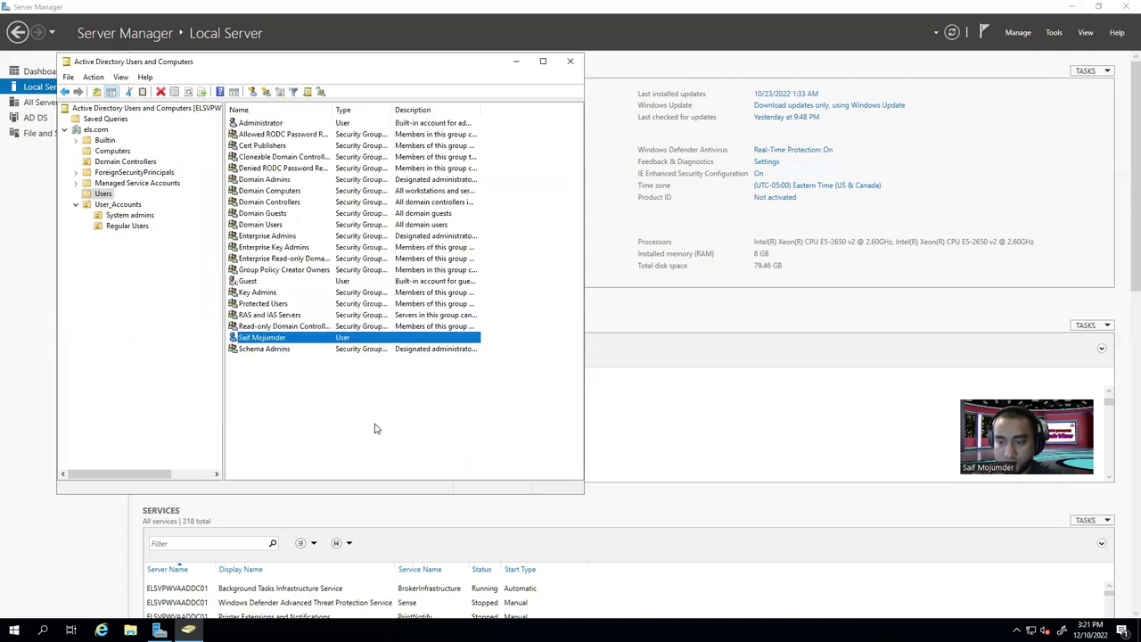
Move the admin account into the System admins OU.
left_click(276, 339)
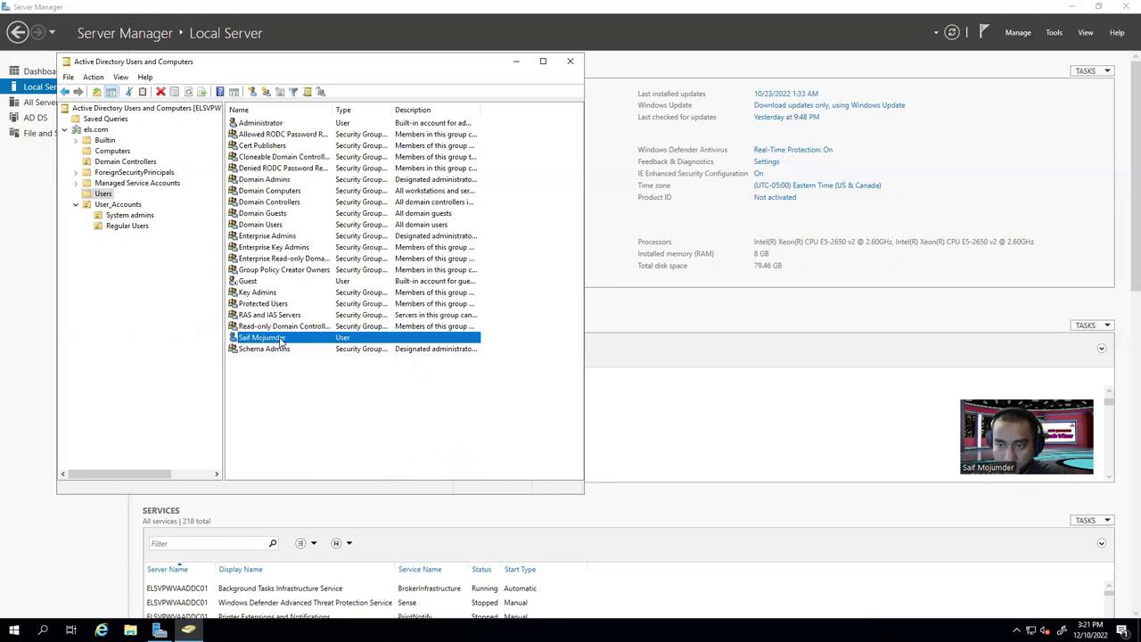
left_click_drag(281, 340, 129, 218)
left_click(280, 314)
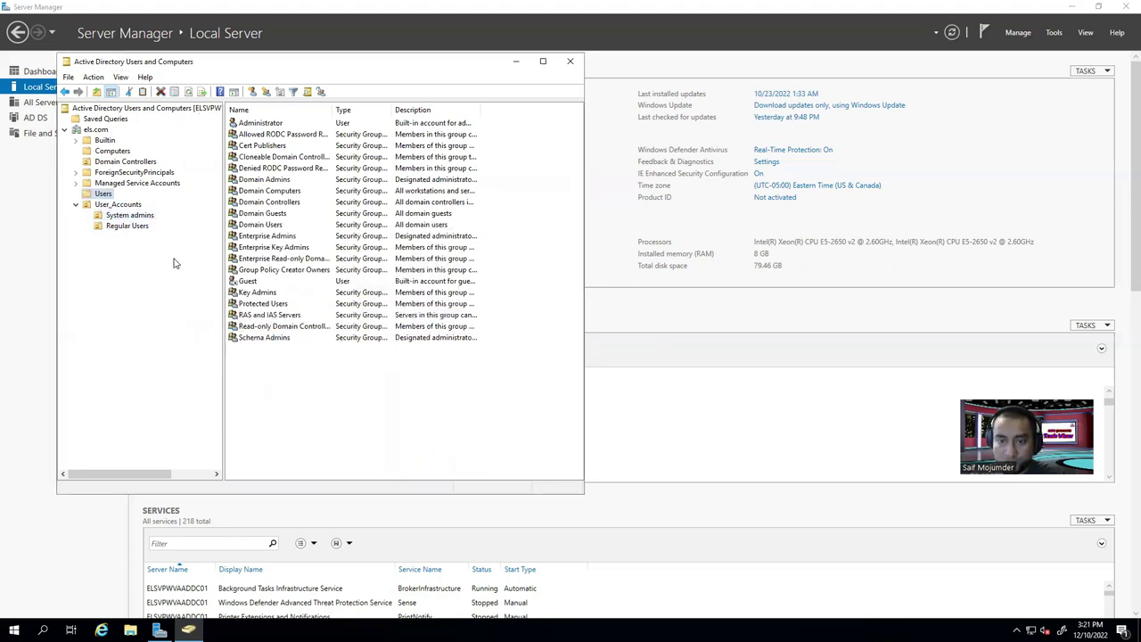
Browse the new OUs and check the regular account's Member Of groups in Regular Users.
left_click(119, 204)
left_click(134, 216)
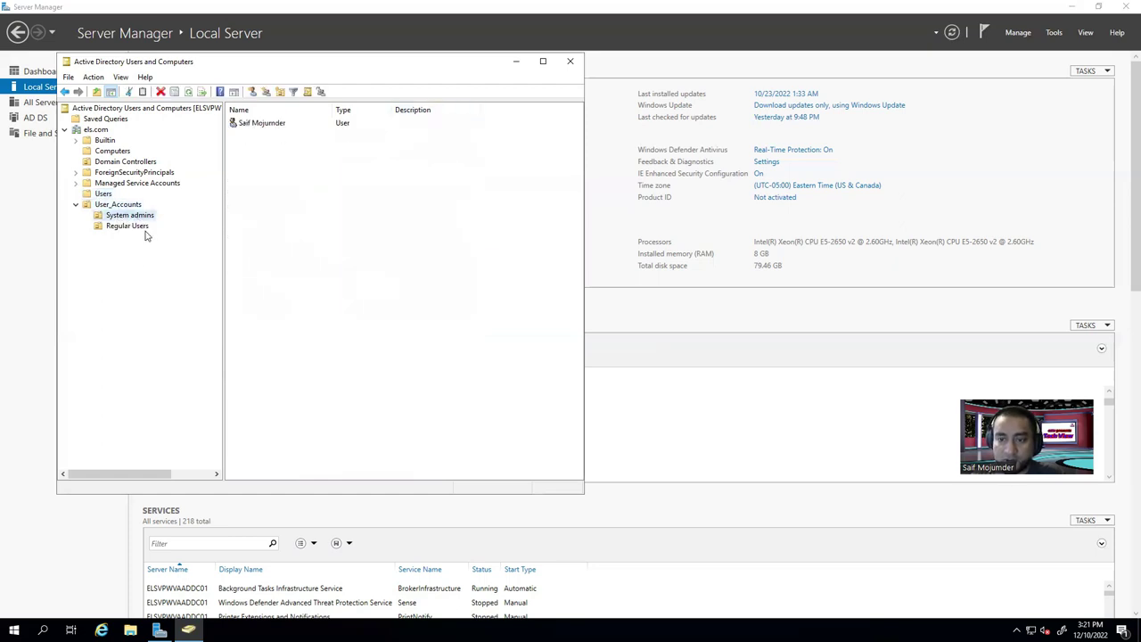
left_click(141, 228)
left_click(139, 216)
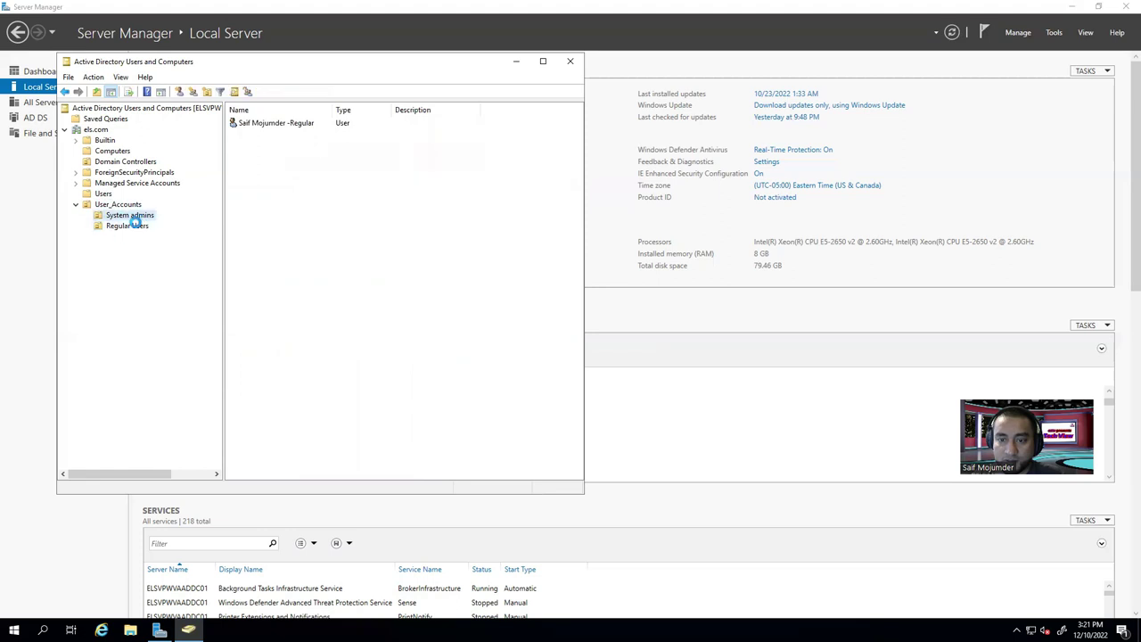
left_click(130, 227)
left_click(296, 125)
double_click(296, 125)
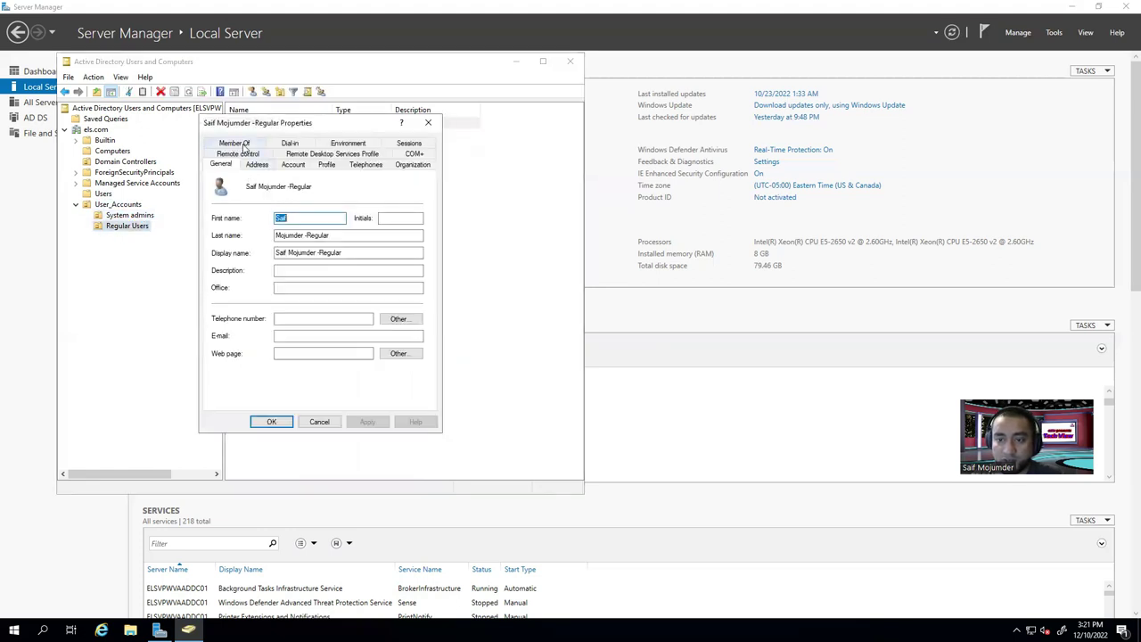
left_click(246, 153)
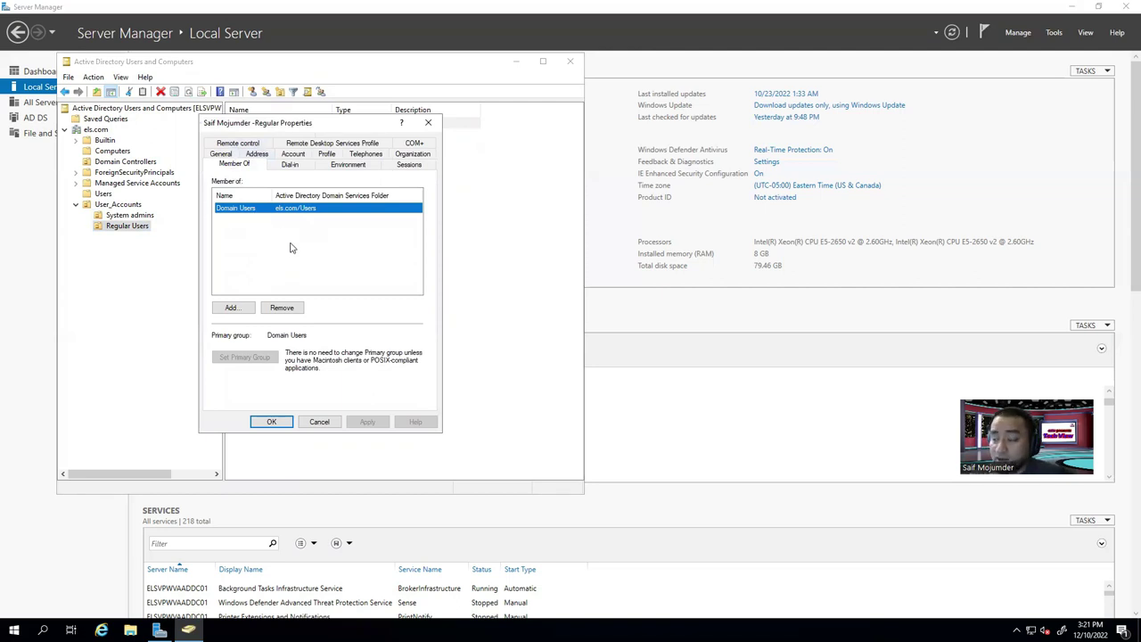
Confirm the admin account in System admins belongs to Domain Admins and Schema Admins, then close the Properties windows.
left_click(140, 219)
double_click(254, 123)
left_click(249, 158)
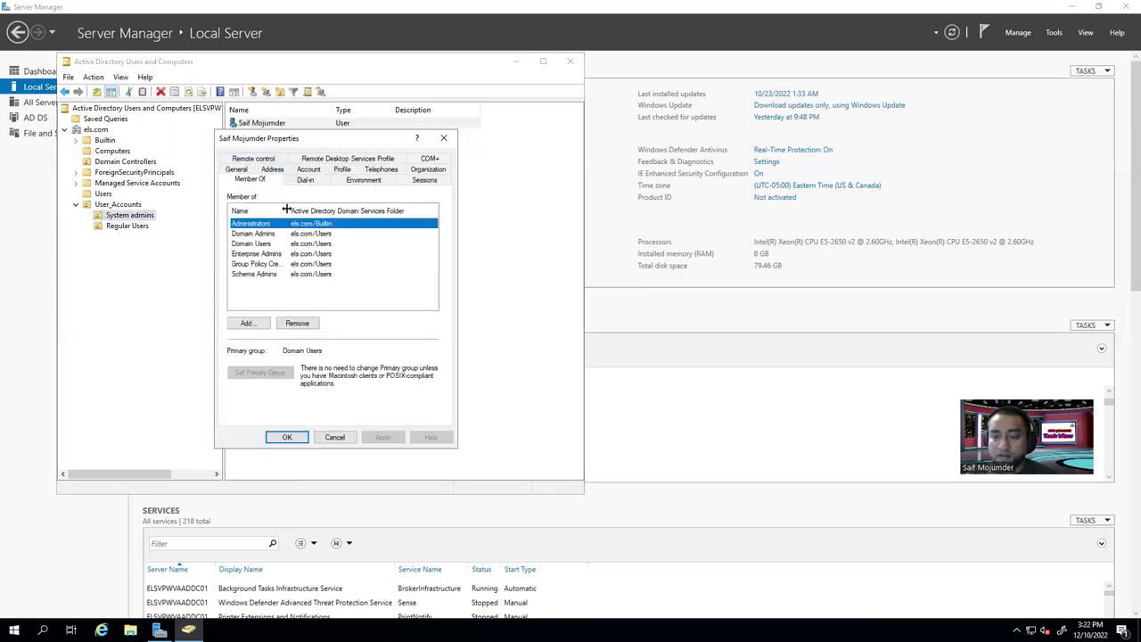
left_click_drag(287, 211, 322, 212)
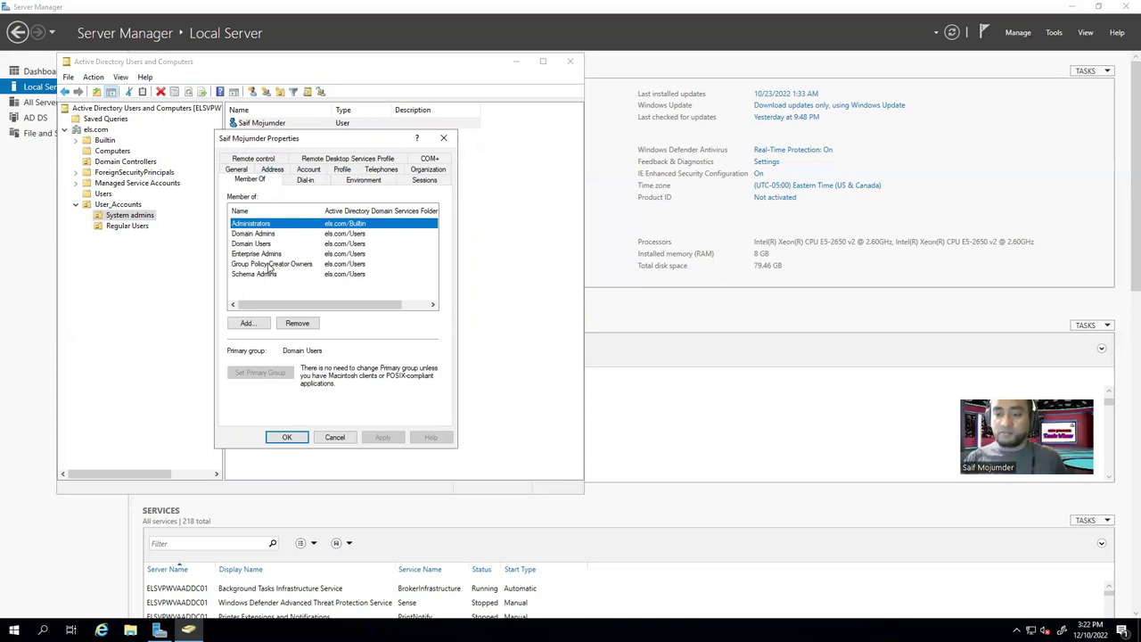
left_click(443, 137)
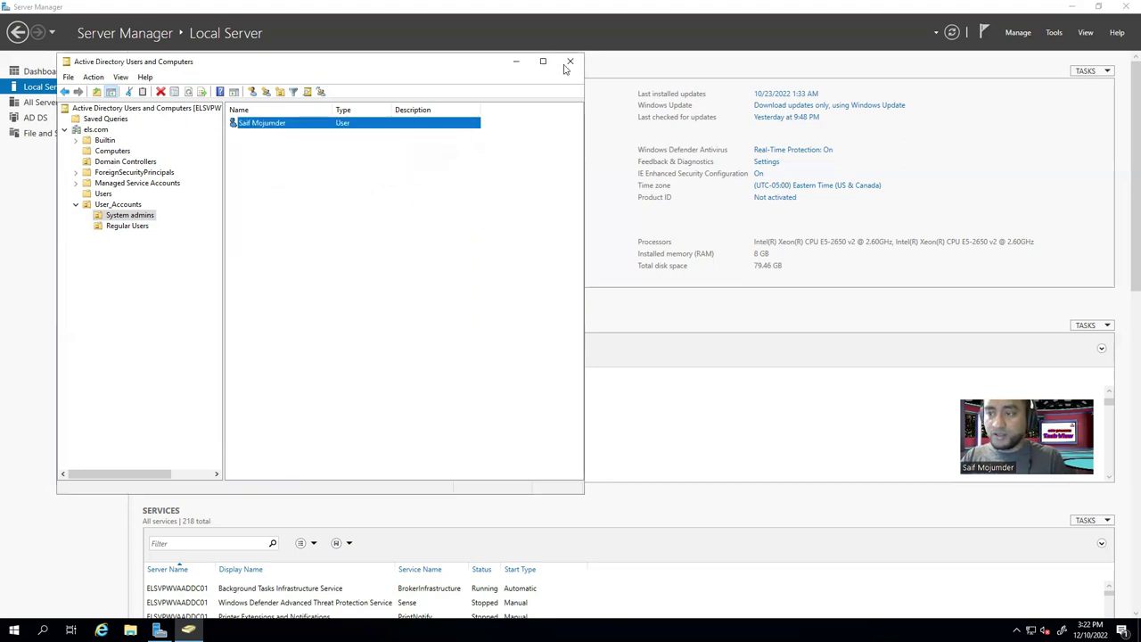
key("Return")
left_click(408, 305)
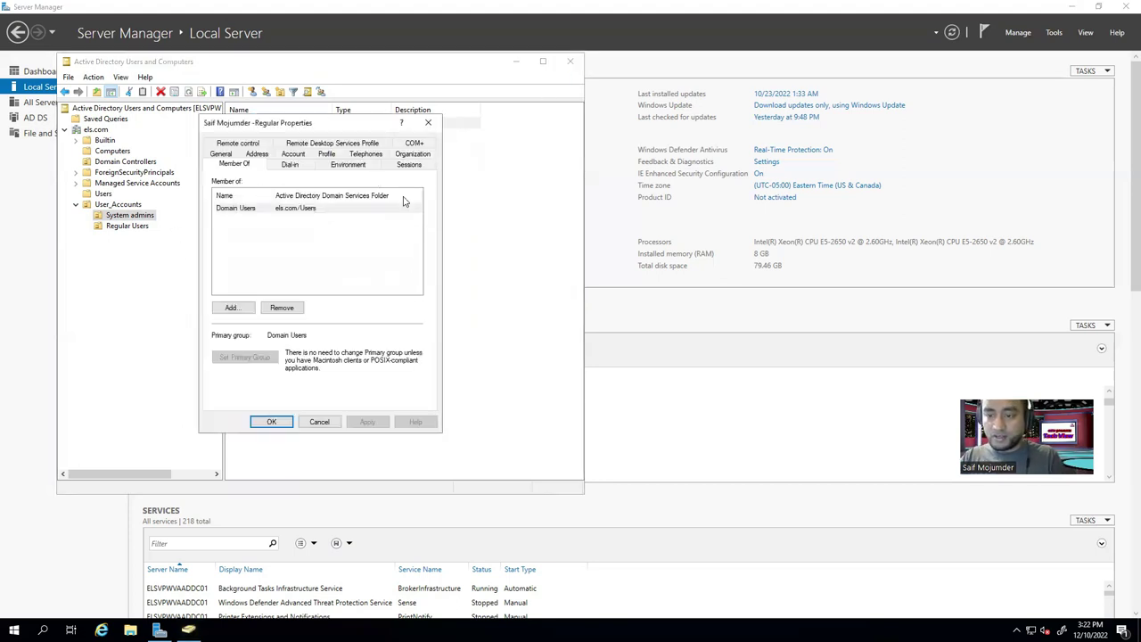
left_click(289, 426)
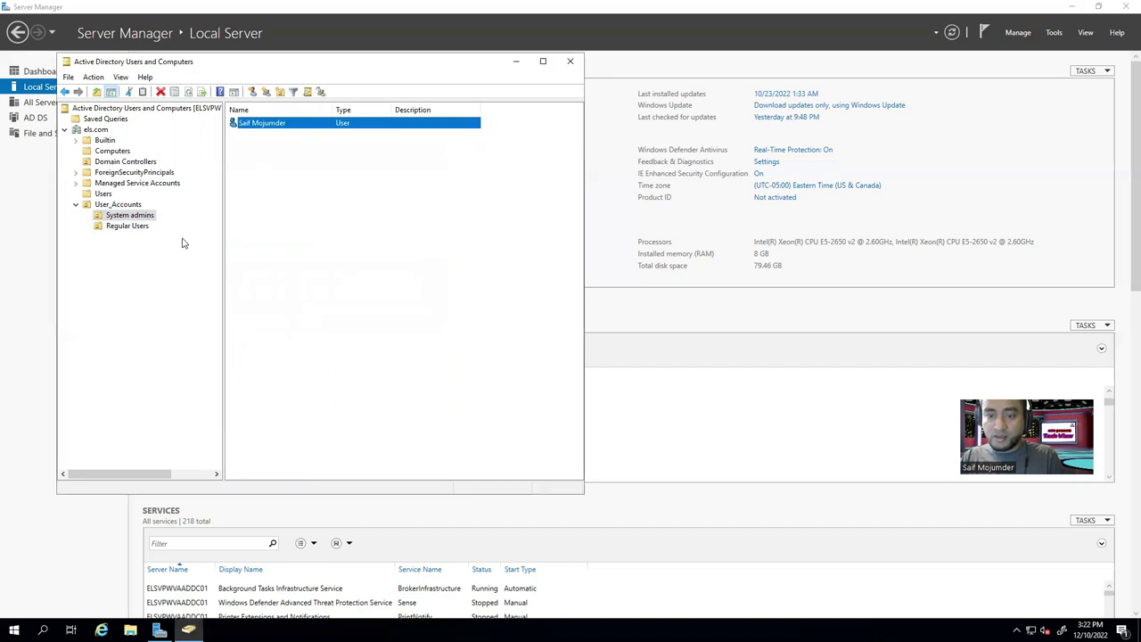
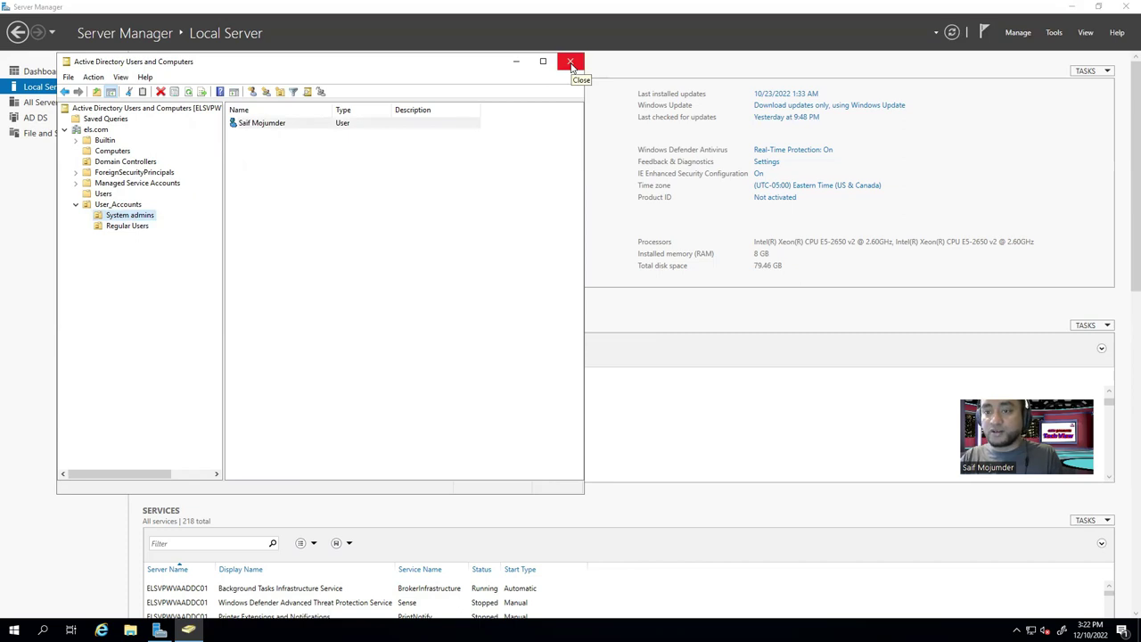
Close and relaunch Active Directory Users and Computers from Tools, centring its window.
left_click(571, 65)
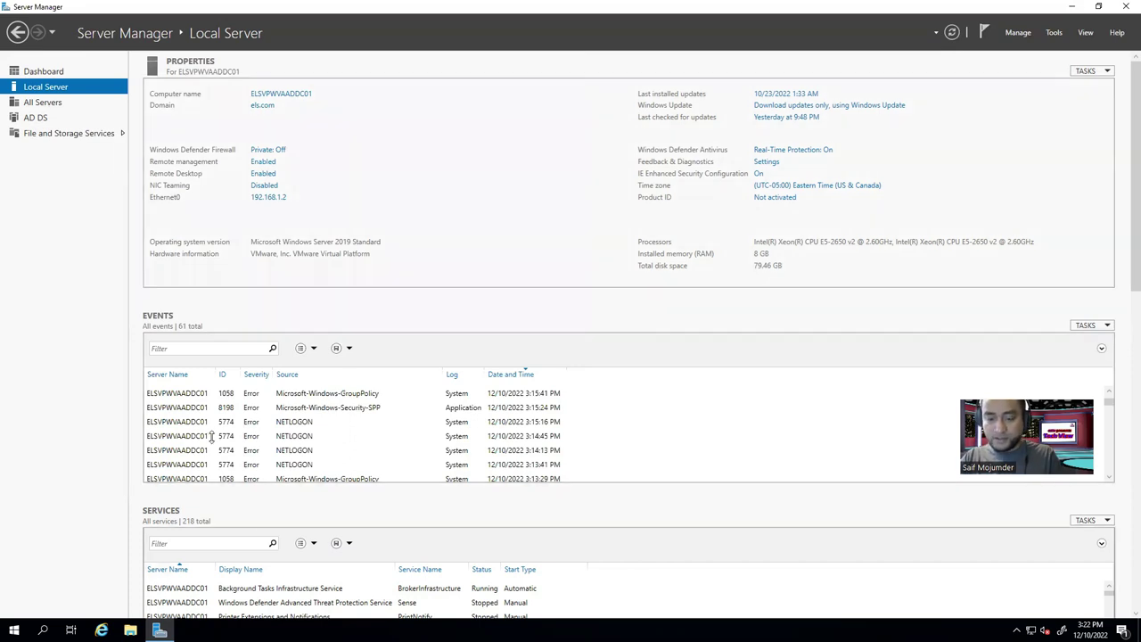
left_click(1054, 32)
left_click(951, 101)
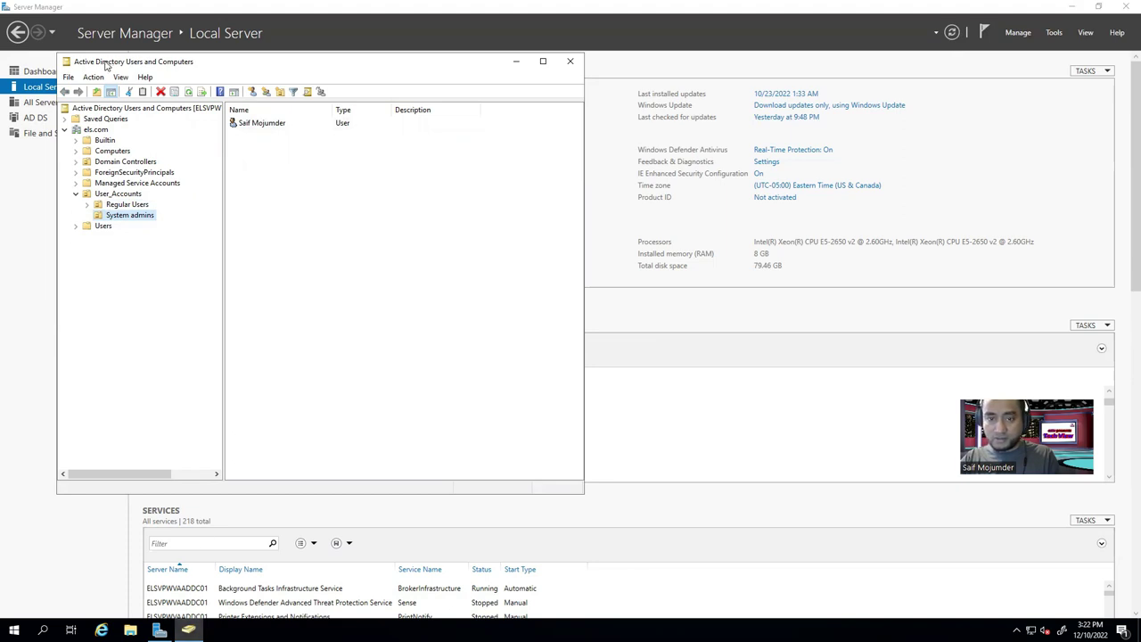
left_click_drag(513, 123, 378, 102)
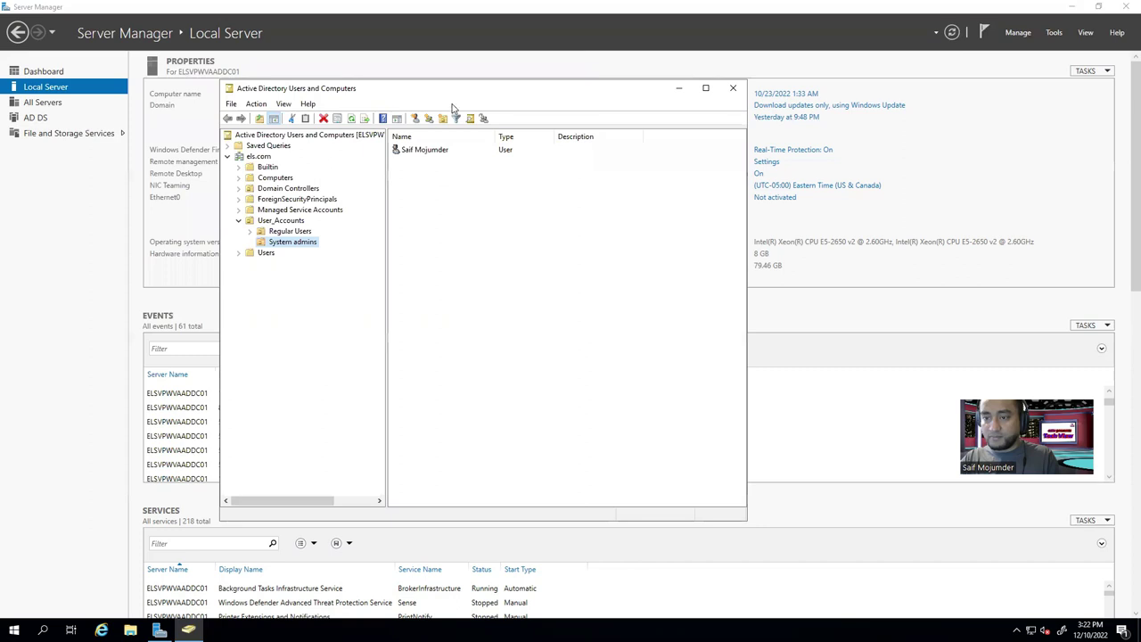
Pin Active Directory Users and Computers to the taskbar, then close it and Server Manager.
left_click(189, 630)
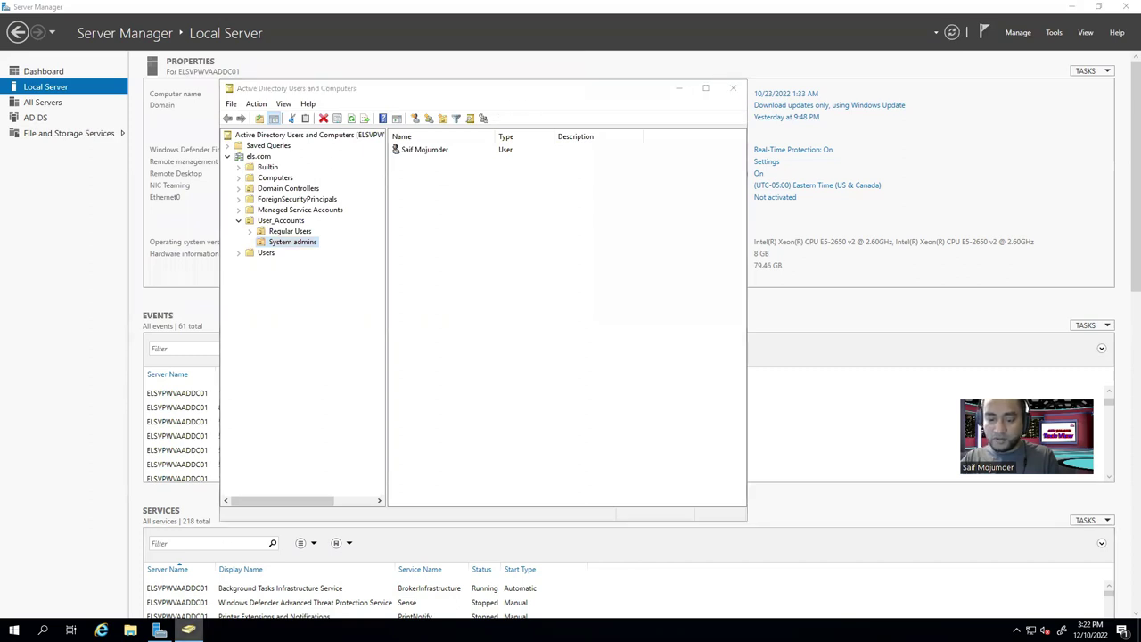
right_click(188, 630)
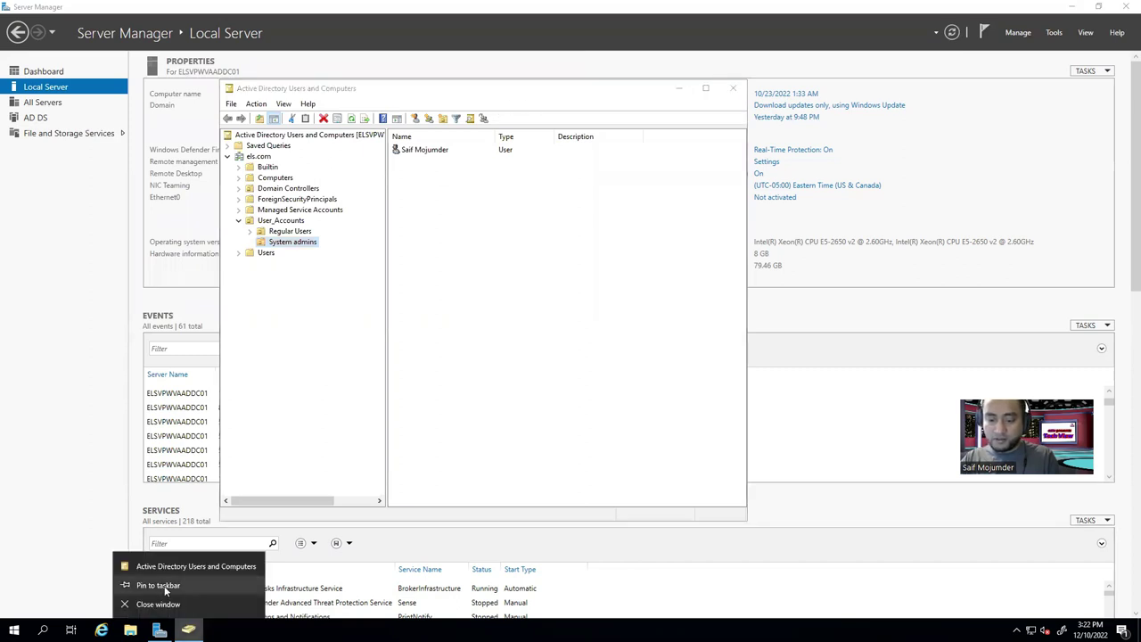
left_click(160, 585)
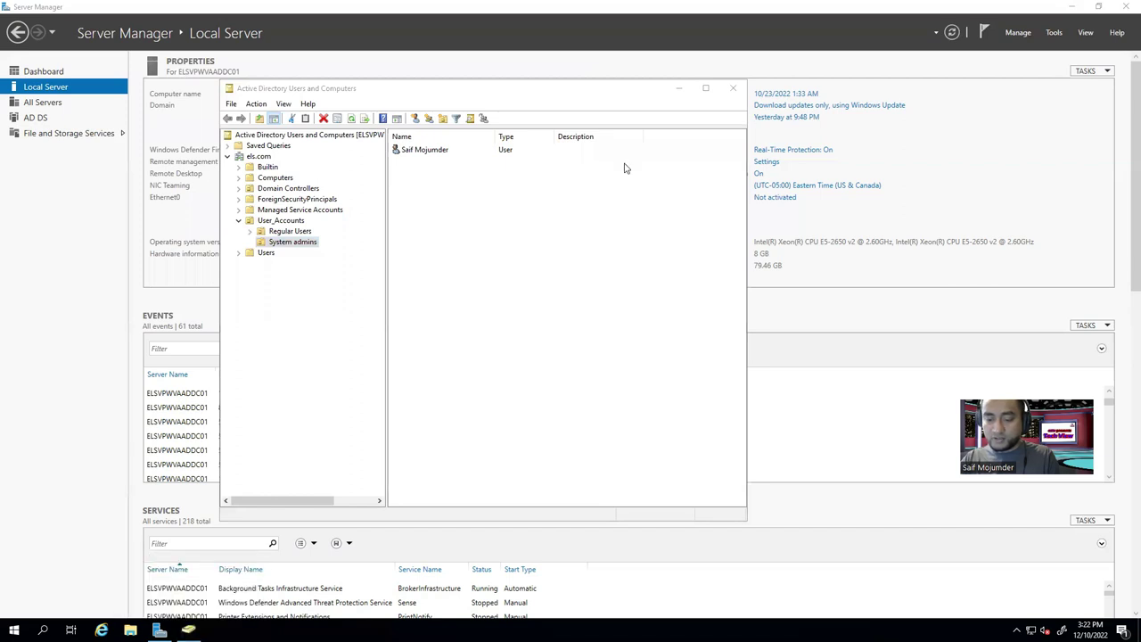
left_click(733, 89)
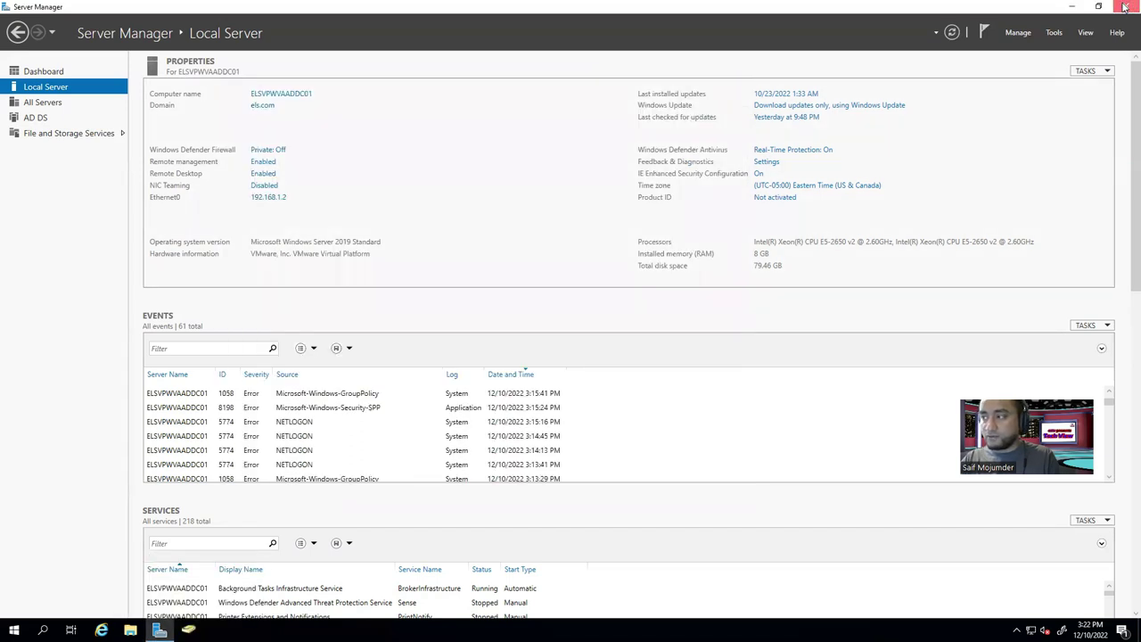
left_click(1124, 7)
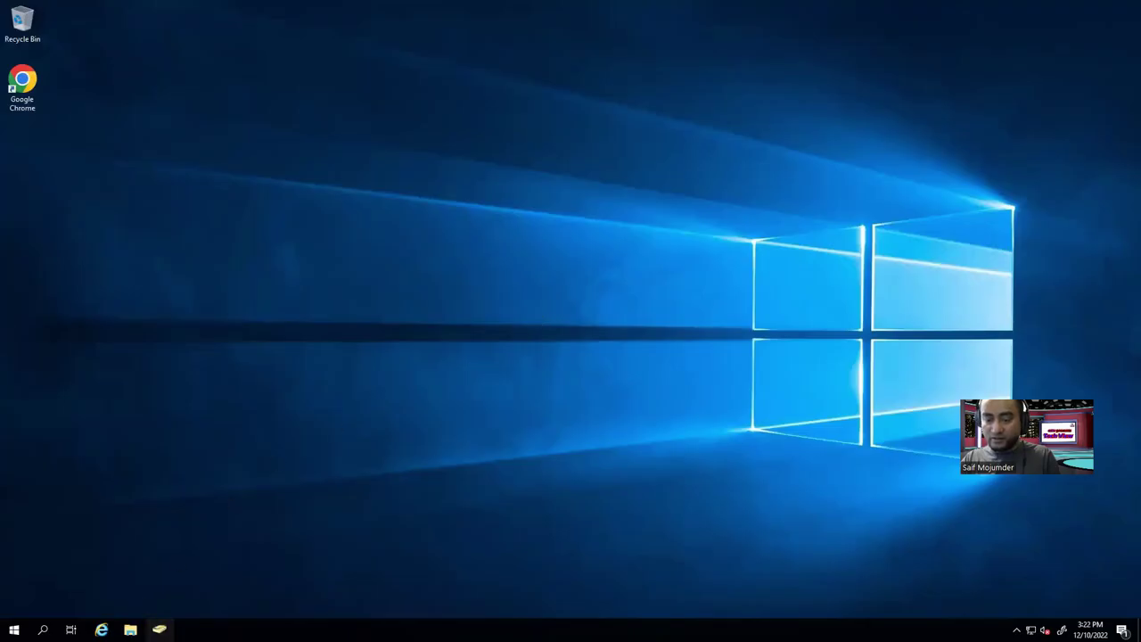
Reopen Active Directory Users and Computers from its pinned taskbar icon and close it again.
right_click(169, 628)
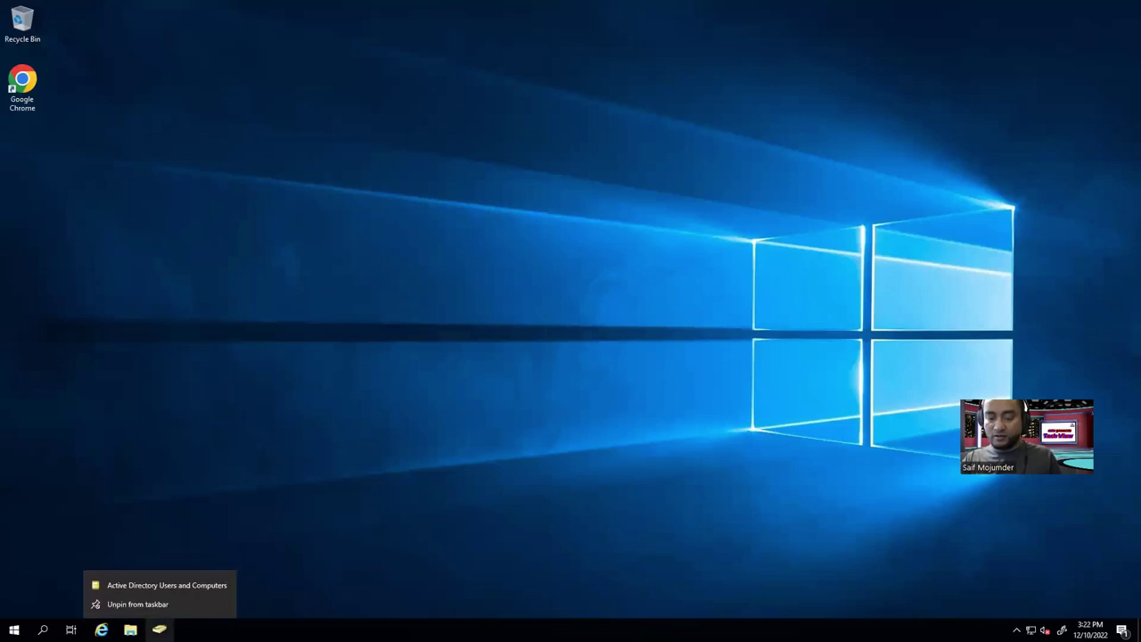
left_click(401, 188)
left_click(158, 629)
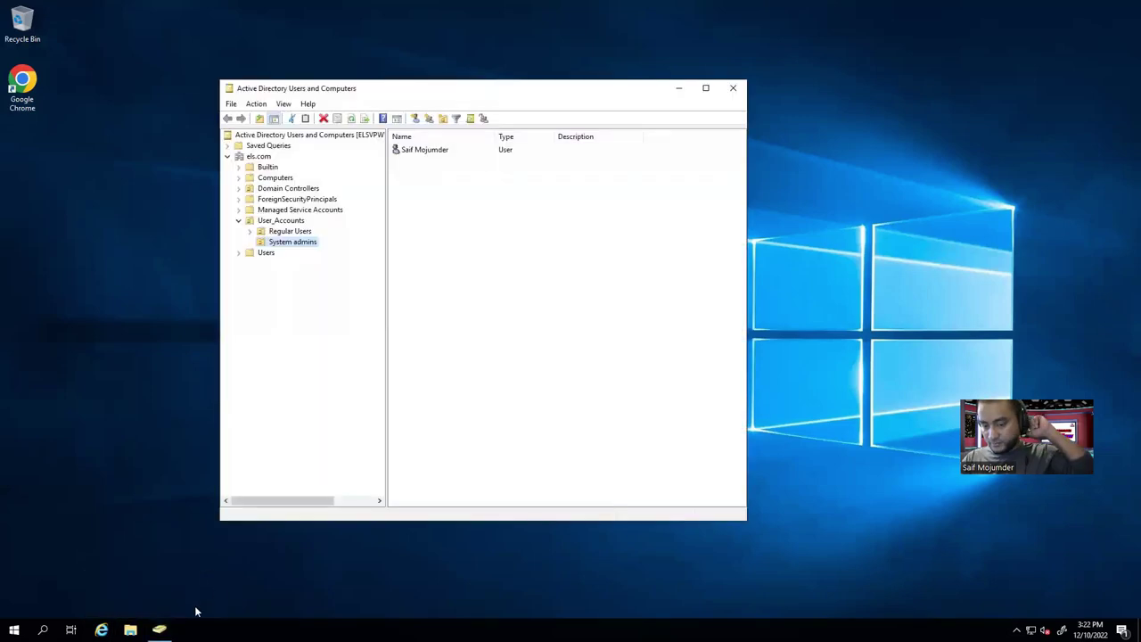
left_click(732, 93)
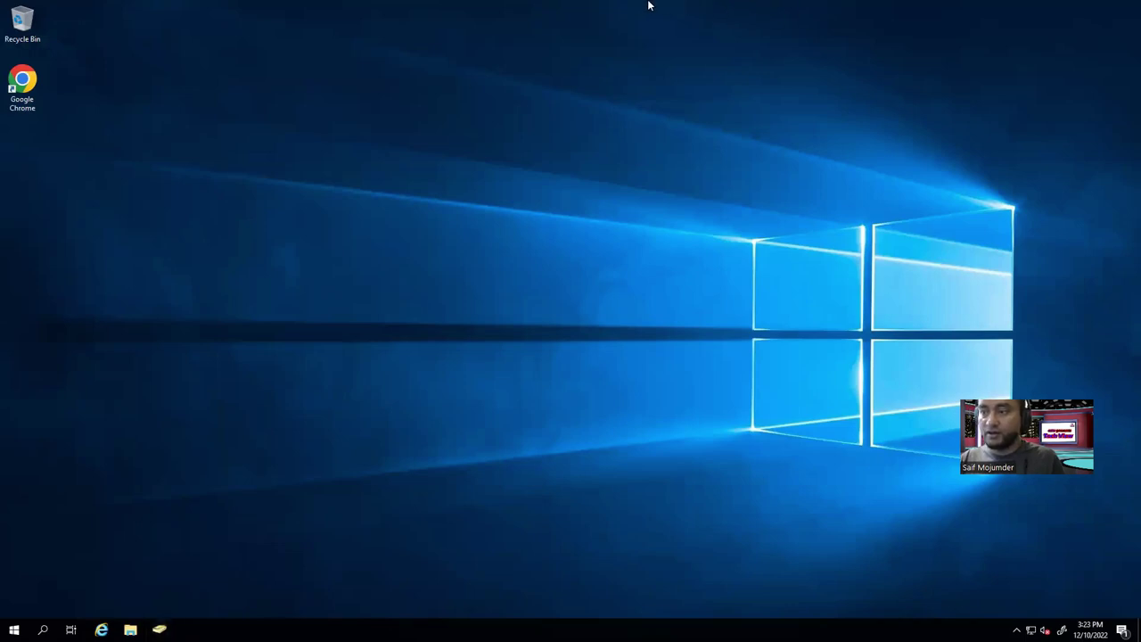
mouse_move(619, 10)
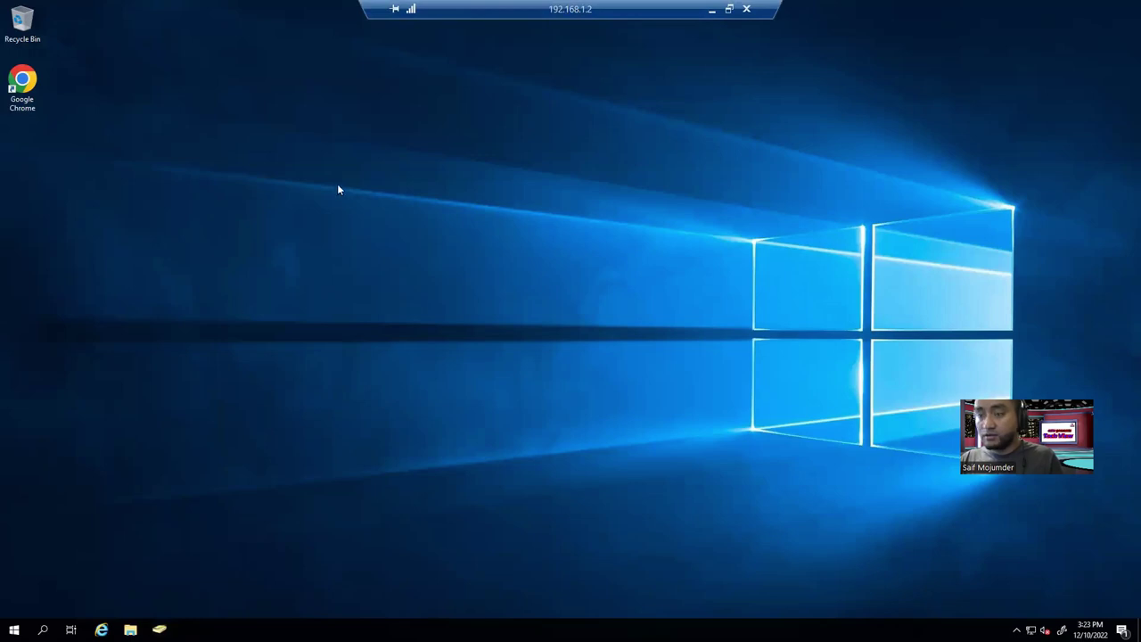
Launch Server Manager from Start and show the Local Server page.
key("super")
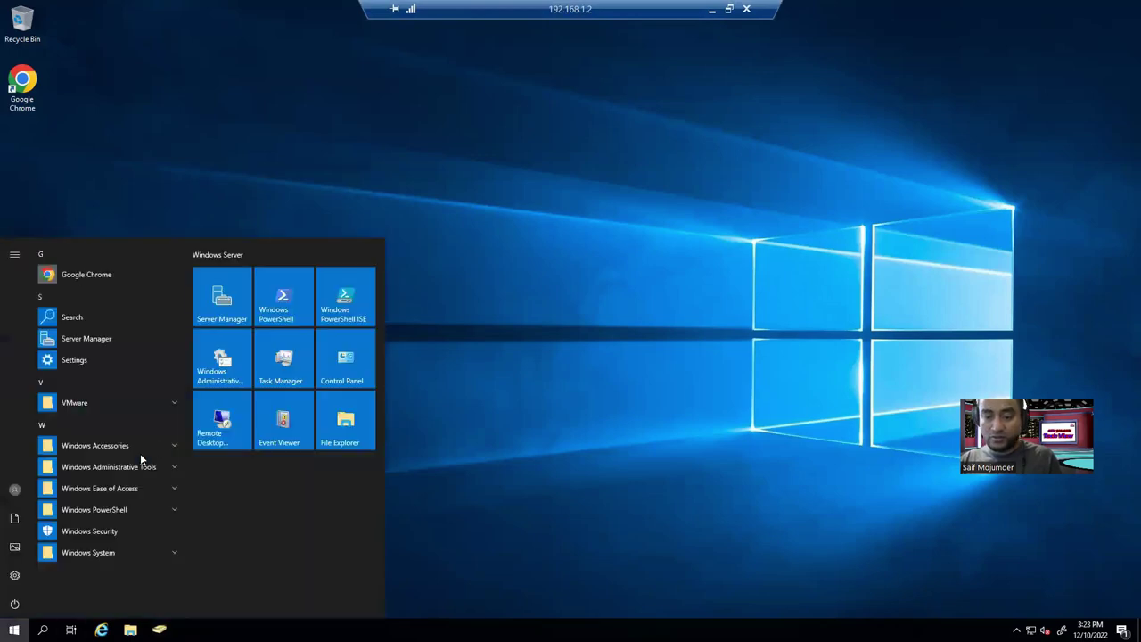
left_click(222, 298)
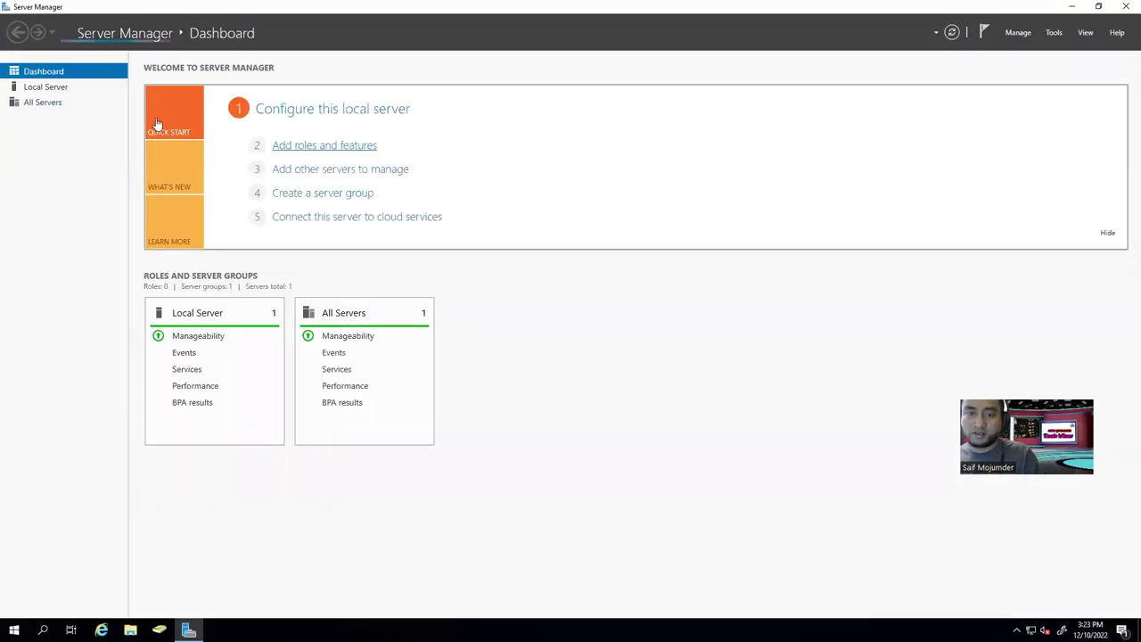
left_click(45, 90)
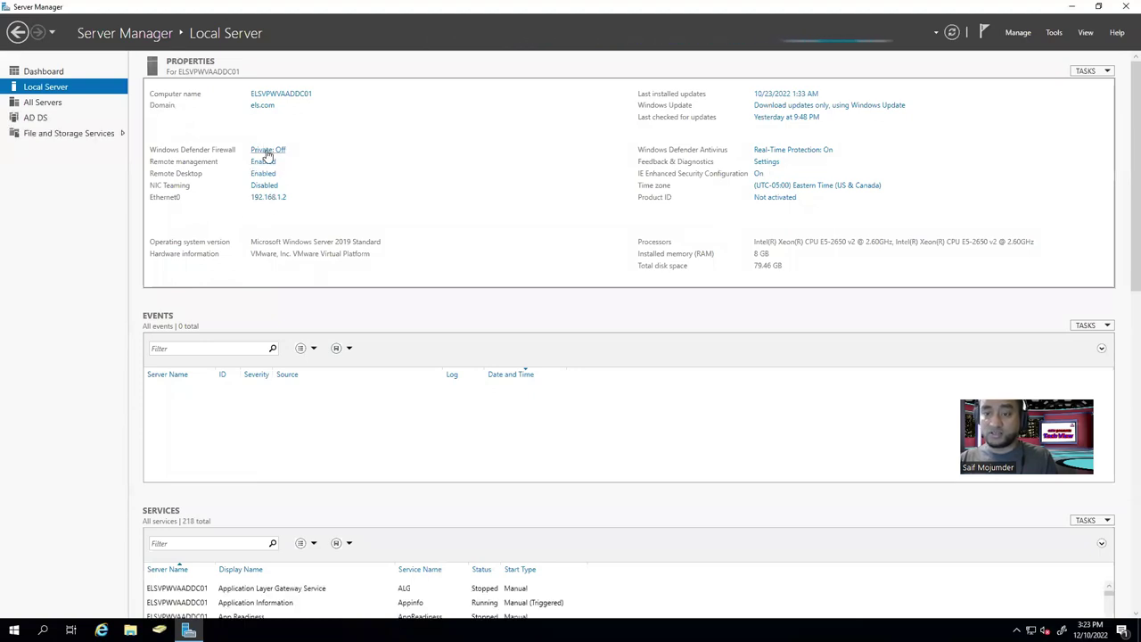
Review Ethernet0's static IPv4 settings with preferred DNS 192.168.1.2, closing all dialogs unchanged.
left_click(267, 198)
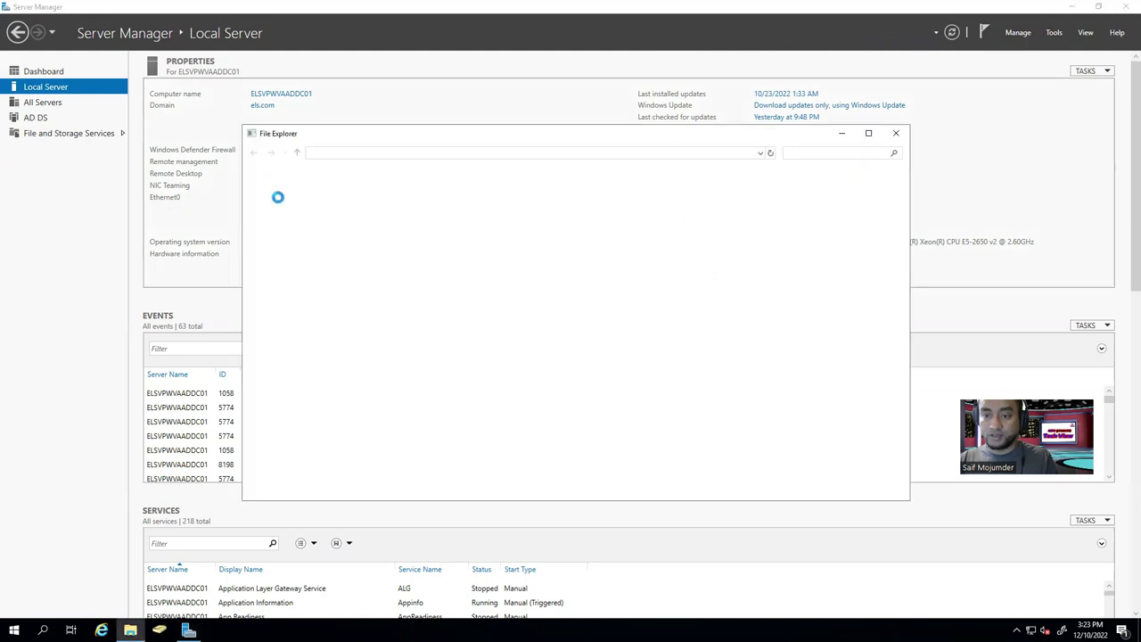
double_click(311, 214)
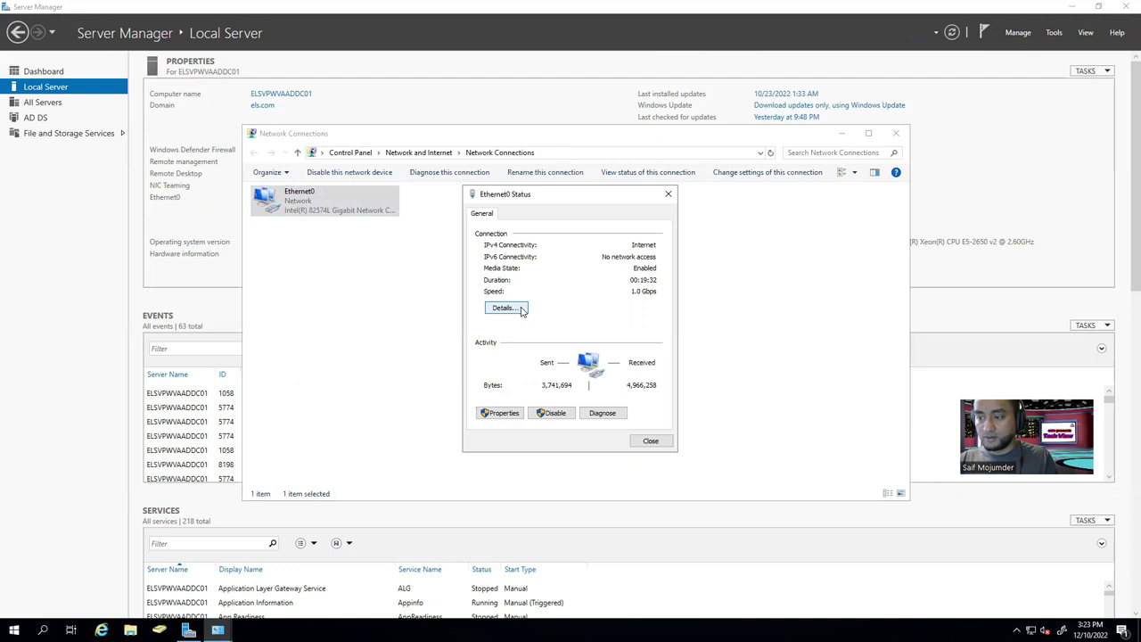
left_click(500, 413)
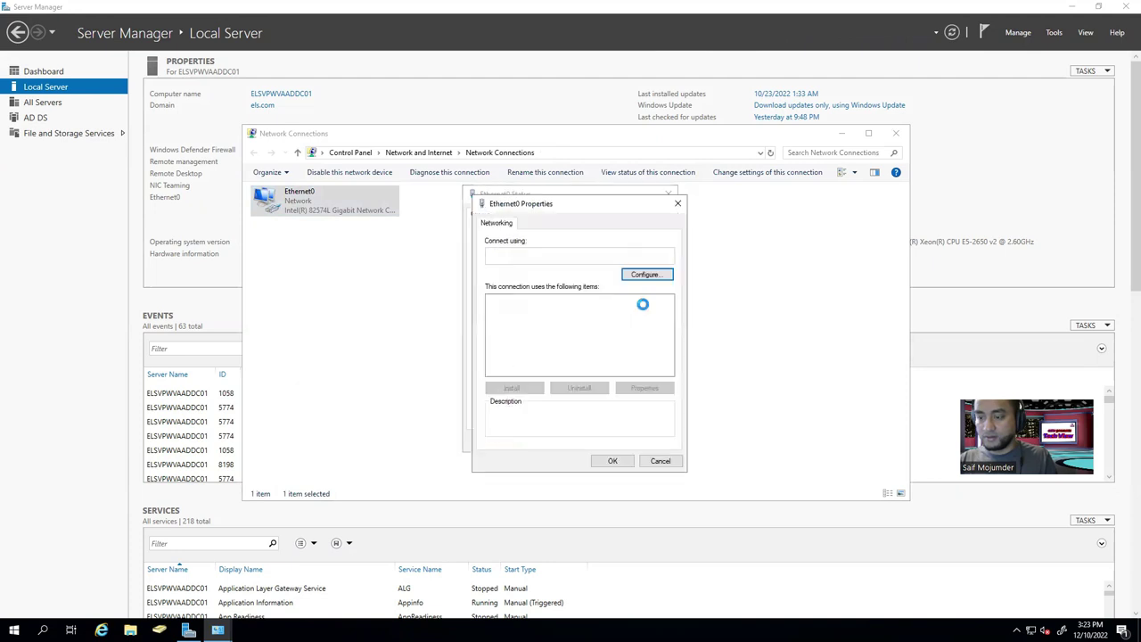
left_click(596, 331)
double_click(597, 331)
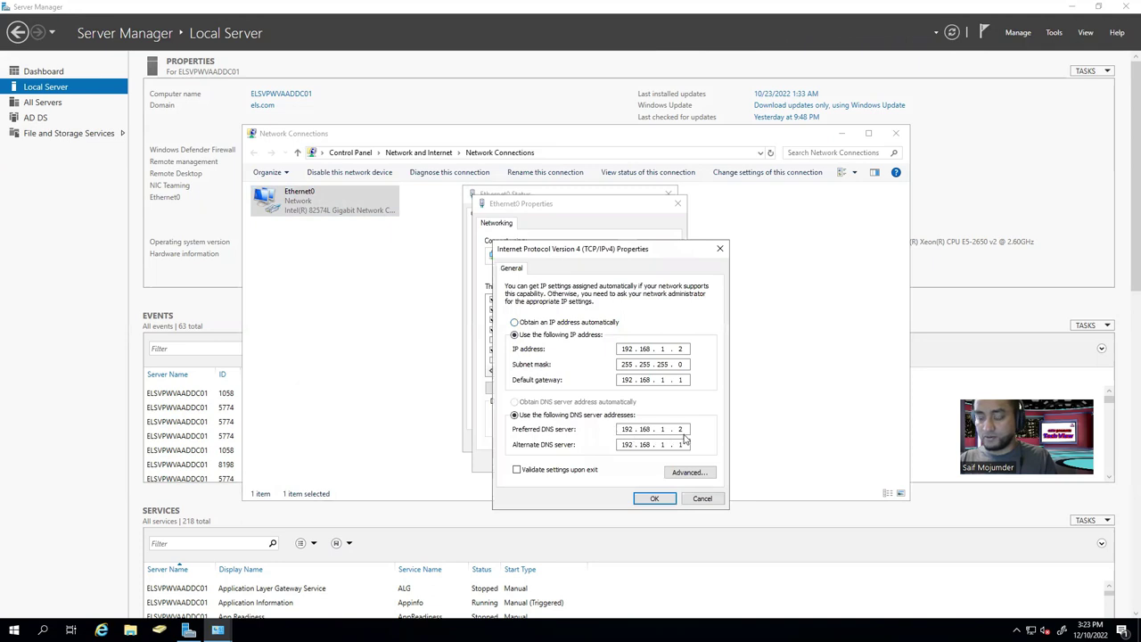
left_click(664, 498)
left_click(659, 461)
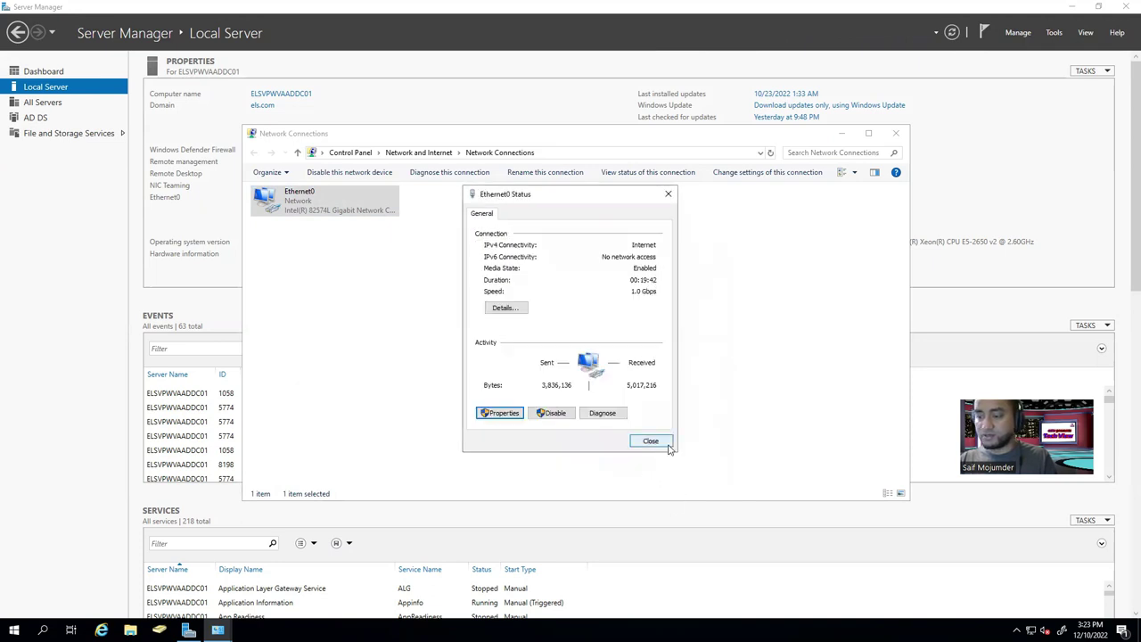
left_click(650, 443)
left_click(896, 133)
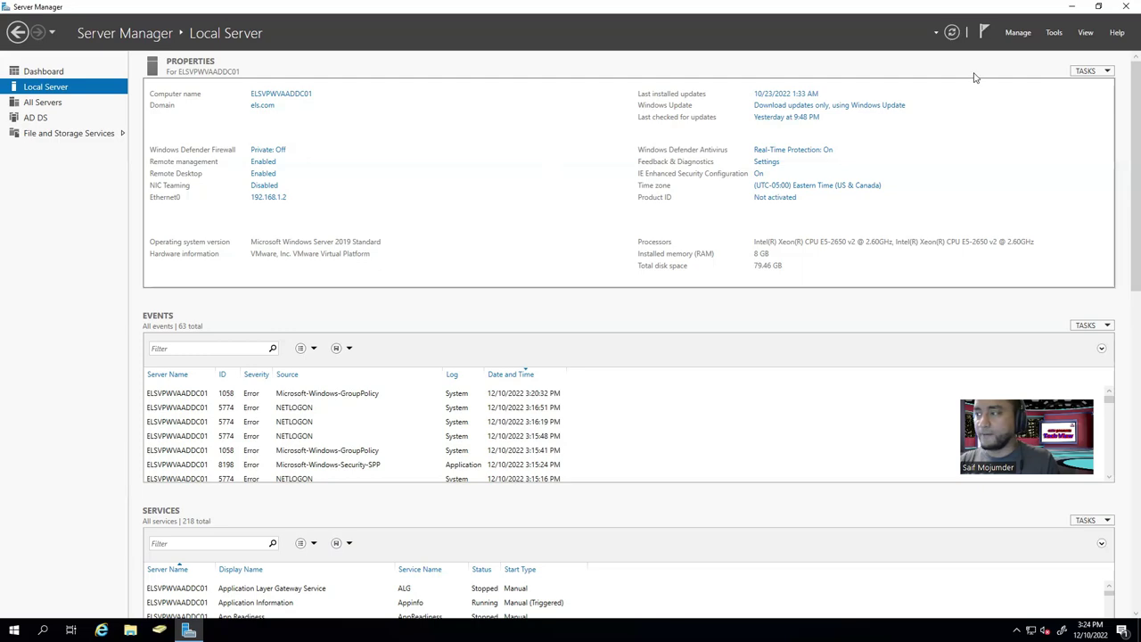
Minimise Server Manager and the remote desktop session to reveal the local ESXi host client.
left_click(1072, 9)
mouse_move(764, 5)
left_click(712, 10)
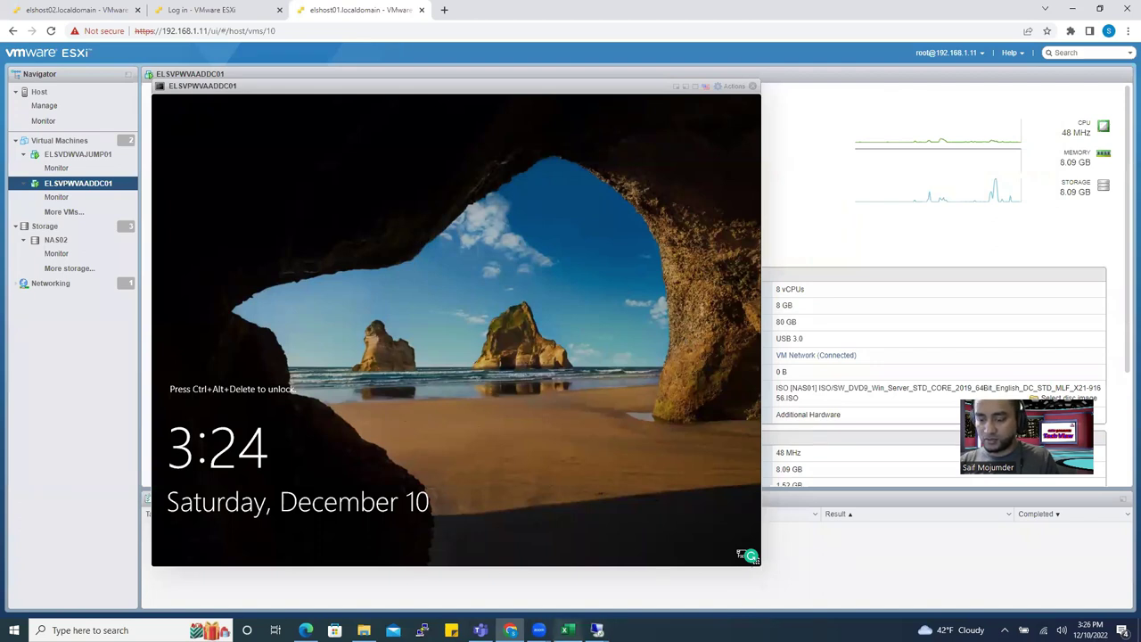
Switch to the 192.168.1.4 remote desktop session from the taskbar.
left_click(596, 630)
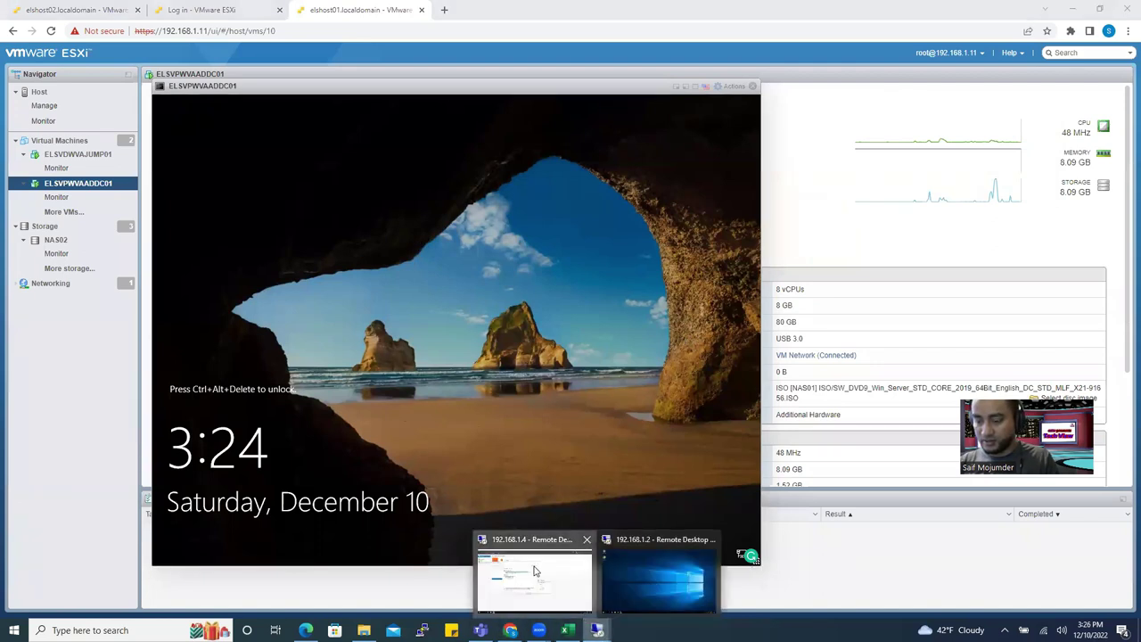
left_click(535, 573)
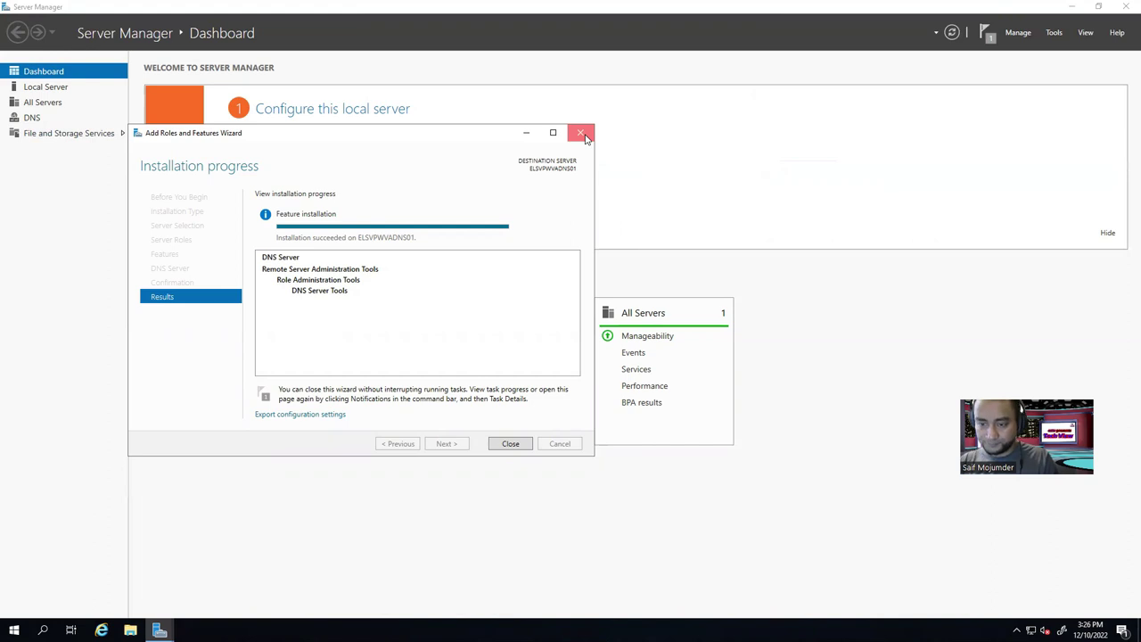
Close the finished Add Roles and Features wizard and launch DNS Manager from Tools.
left_click(508, 444)
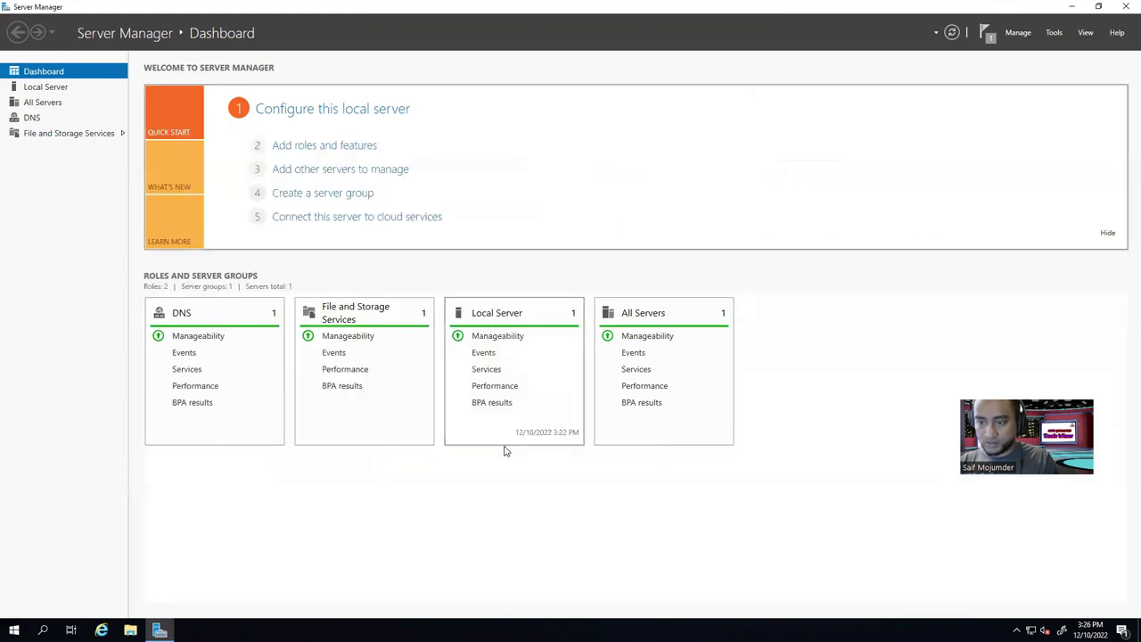
left_click(986, 34)
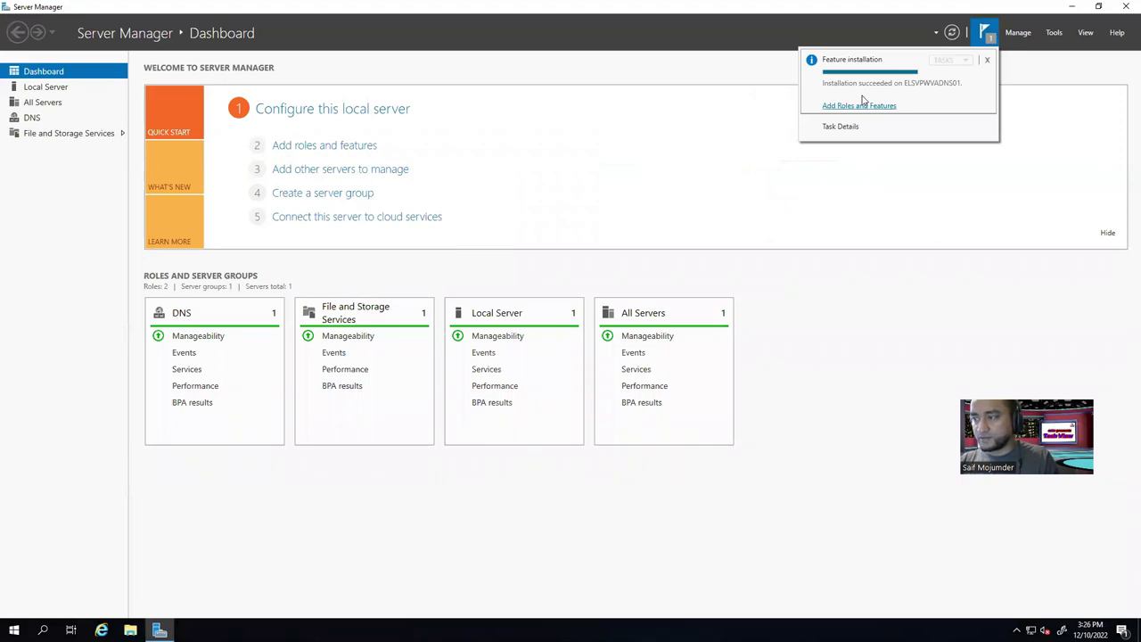
left_click(1053, 33)
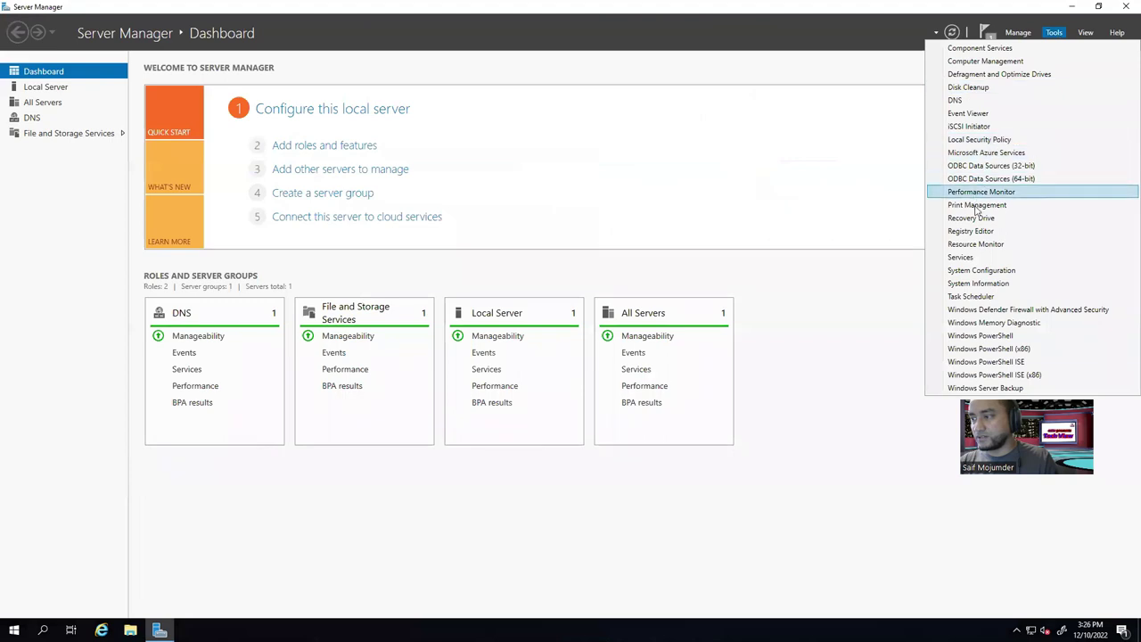
left_click(966, 103)
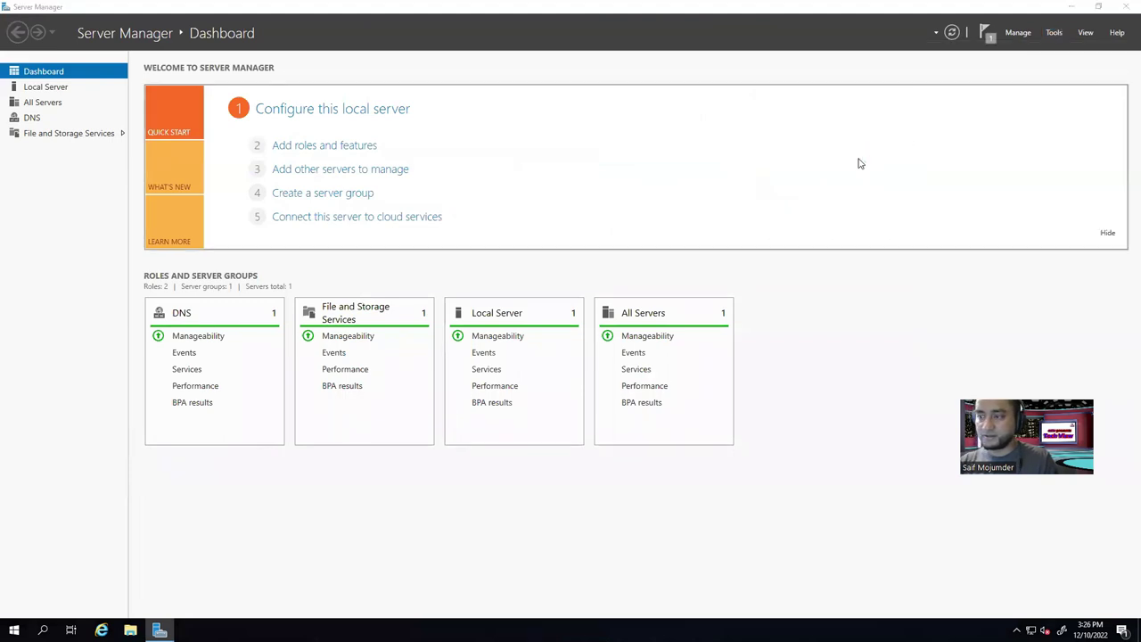
Centre DNS Manager, expand ELSVPWVADNS01 and widen the tree to show Forward and Reverse Lookup Zones.
left_click(1075, 9)
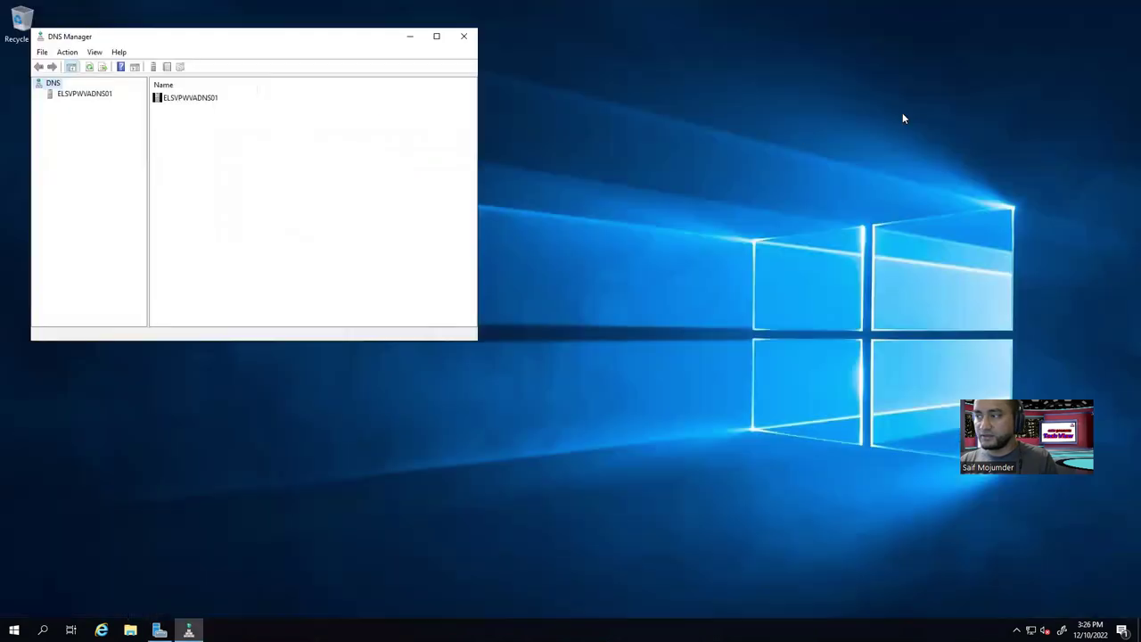
left_click_drag(318, 41, 544, 107)
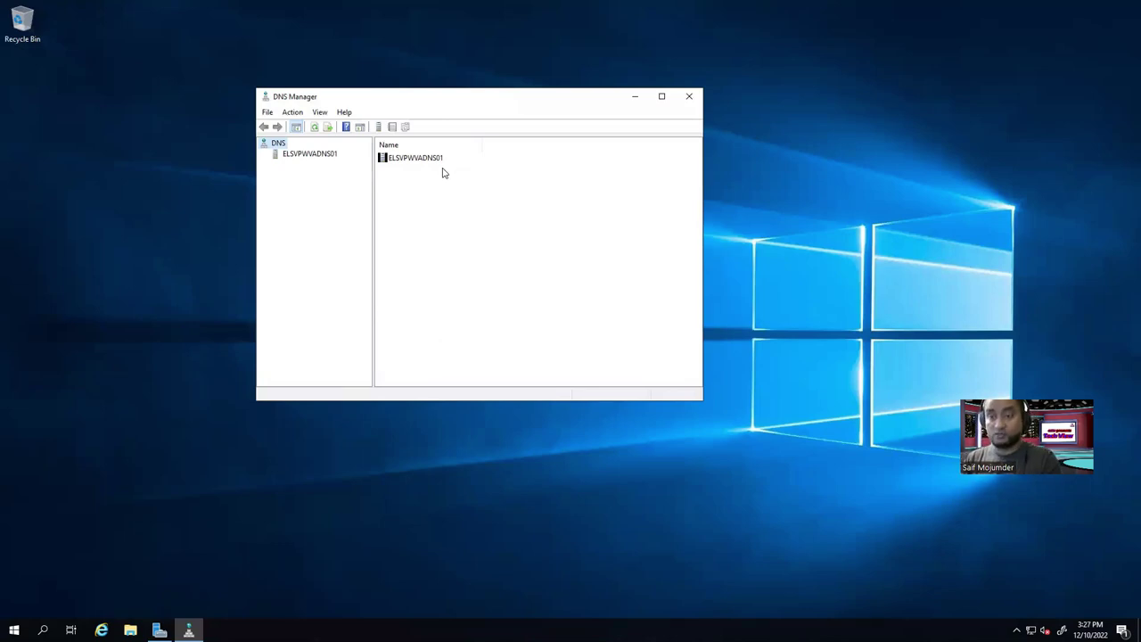
left_click(311, 156)
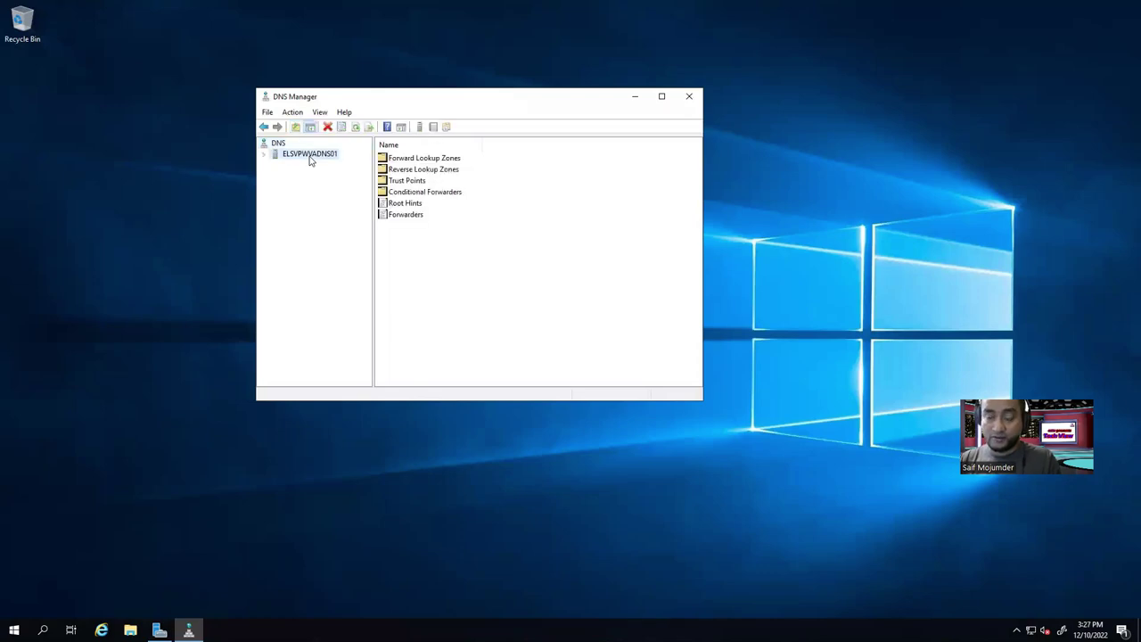
left_click(264, 154)
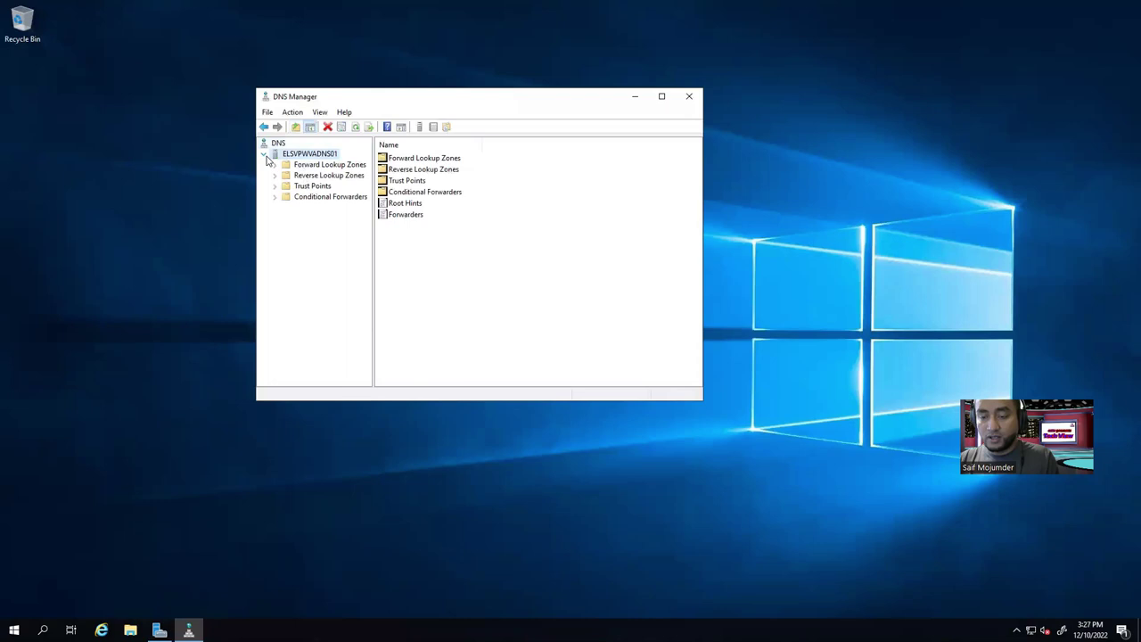
left_click(312, 165)
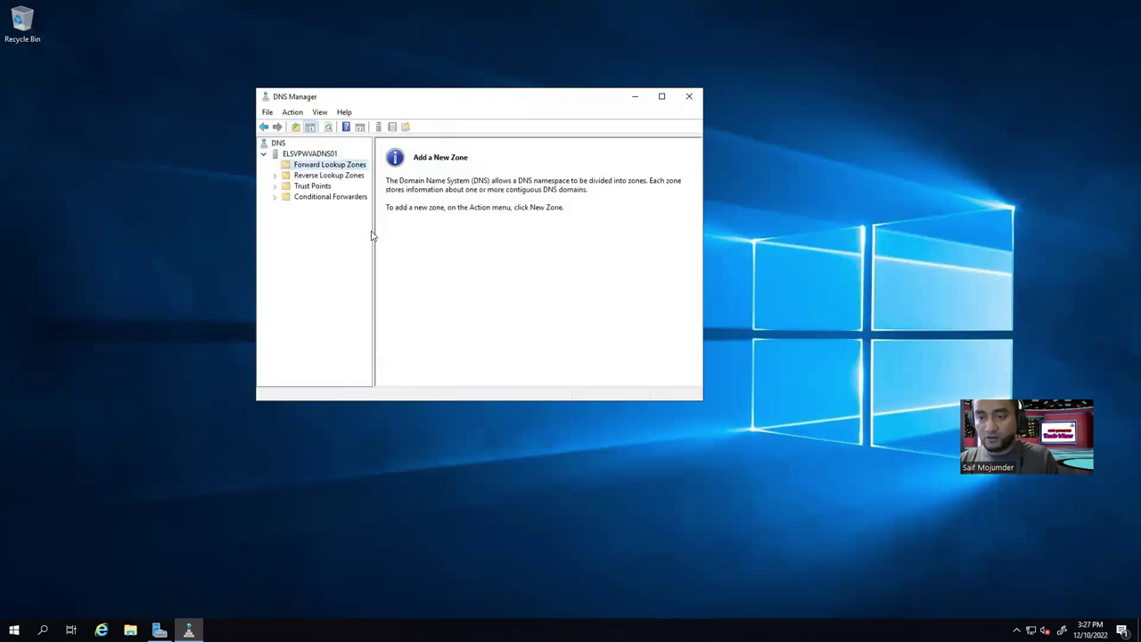
left_click_drag(372, 287, 458, 287)
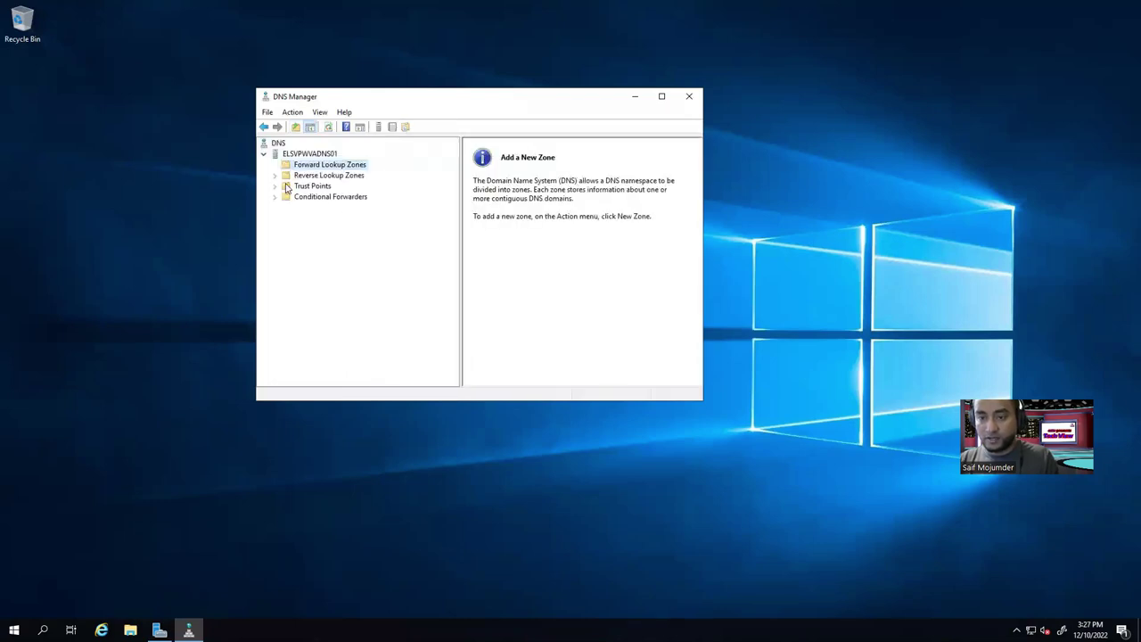
left_click(301, 178)
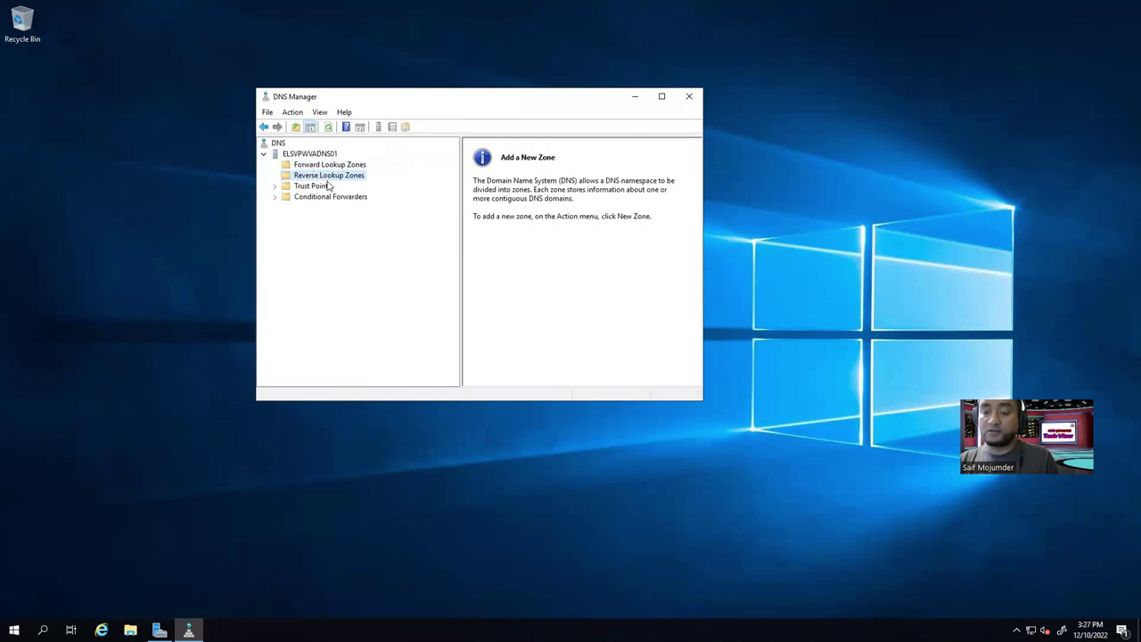
left_click(311, 166)
right_click(310, 167)
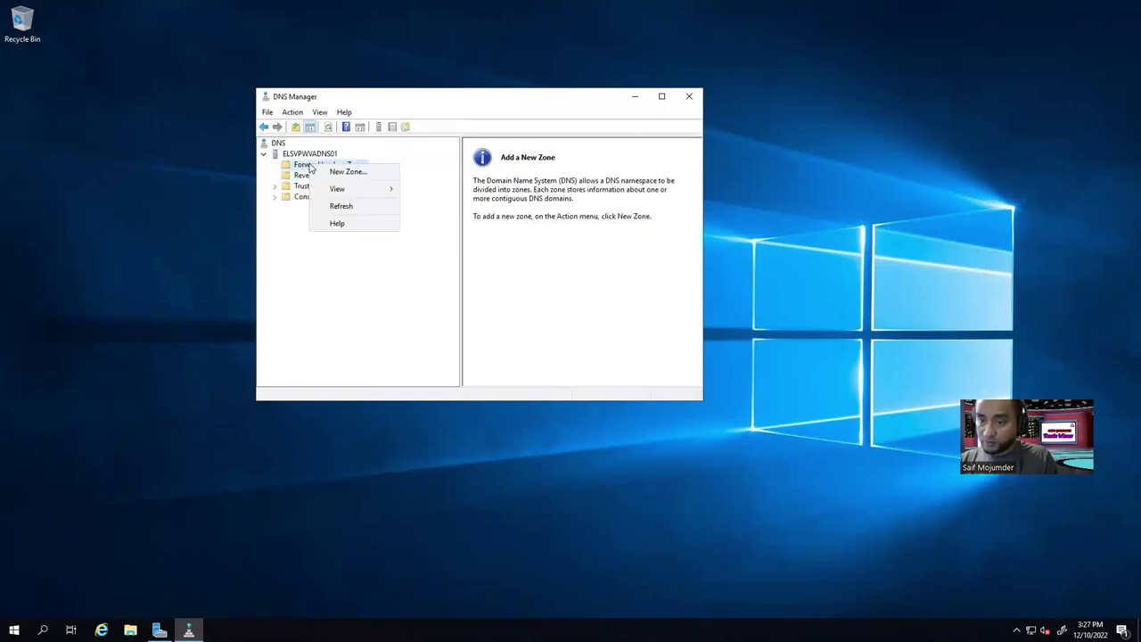
Create primary forward zone els.com with file els.com.dns, allowing nonsecure and secure dynamic updates.
left_click(335, 173)
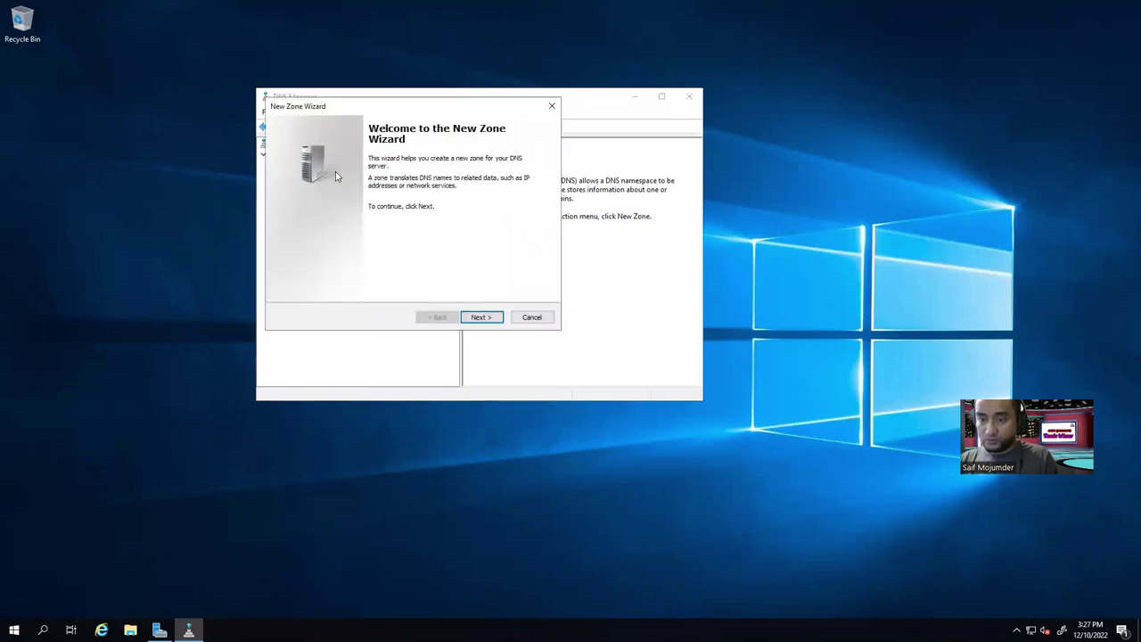
left_click(478, 319)
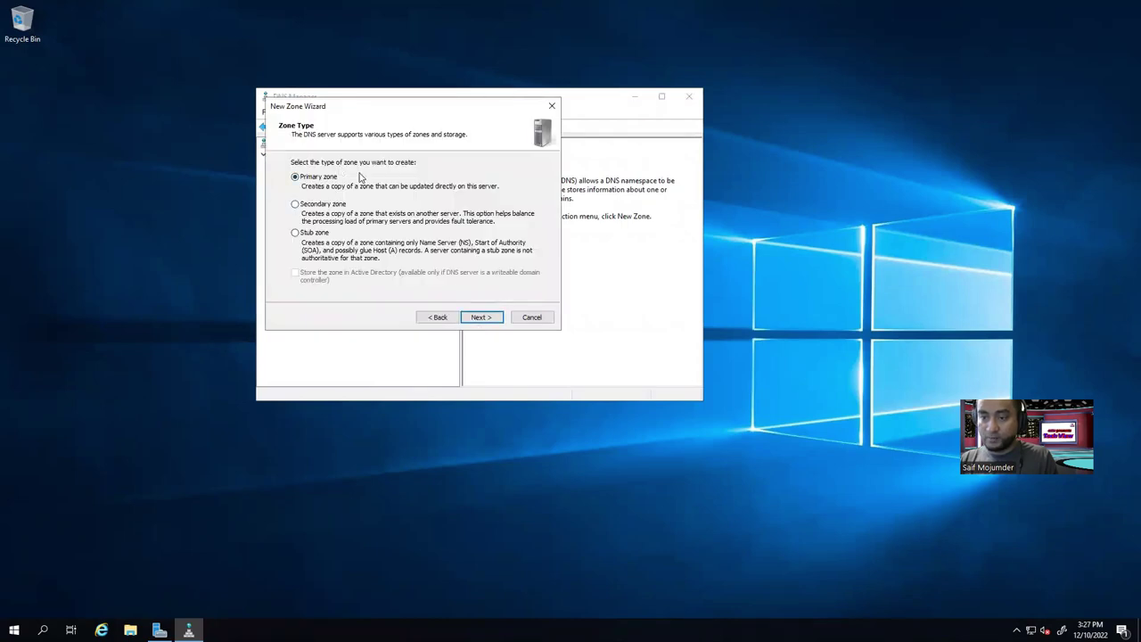
left_click(479, 320)
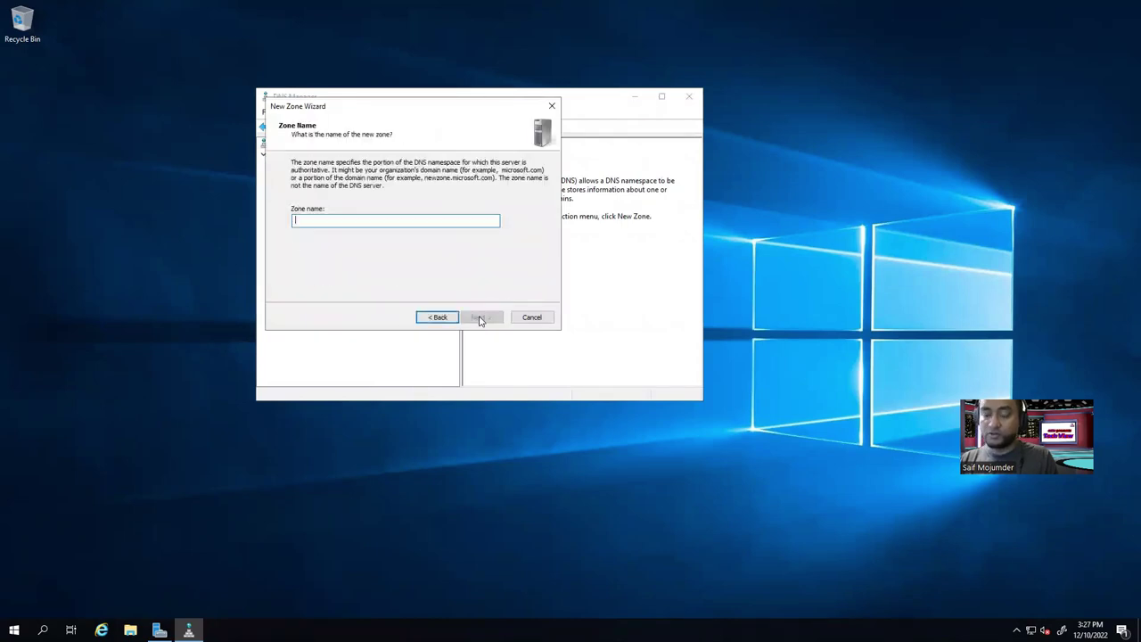
type("els.com")
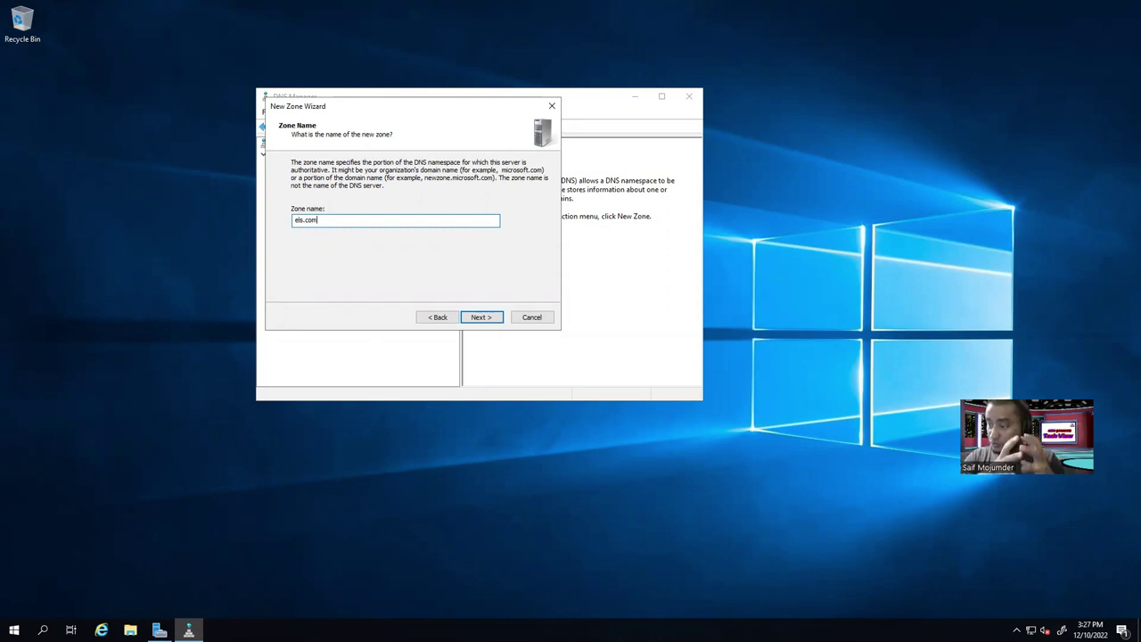
left_click(473, 319)
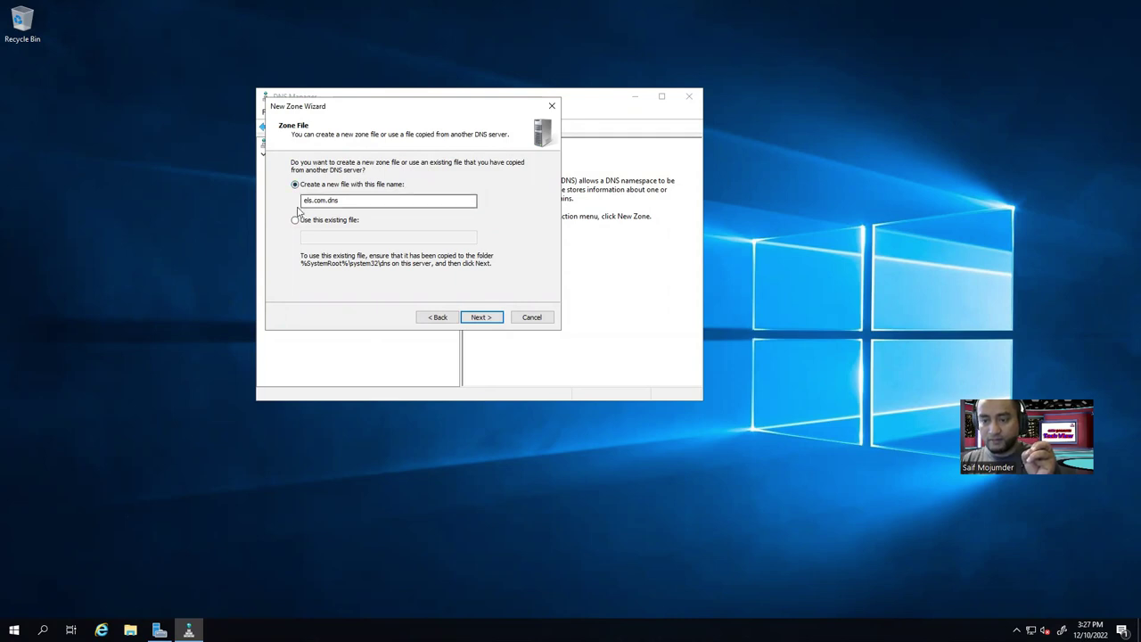
left_click(331, 199)
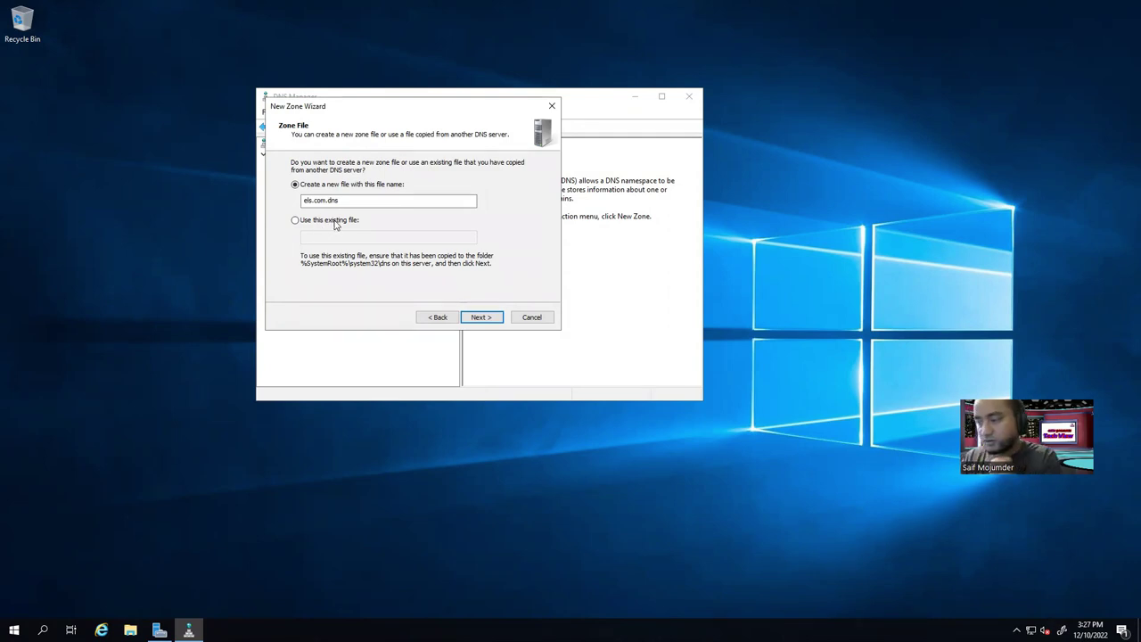
left_click(481, 319)
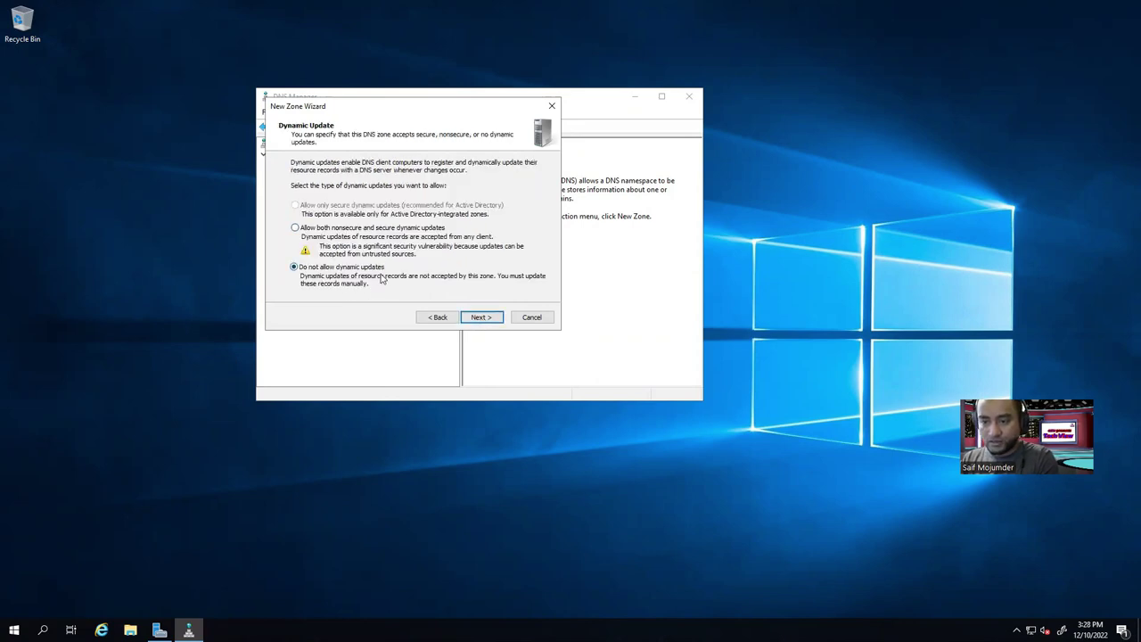
left_click(295, 229)
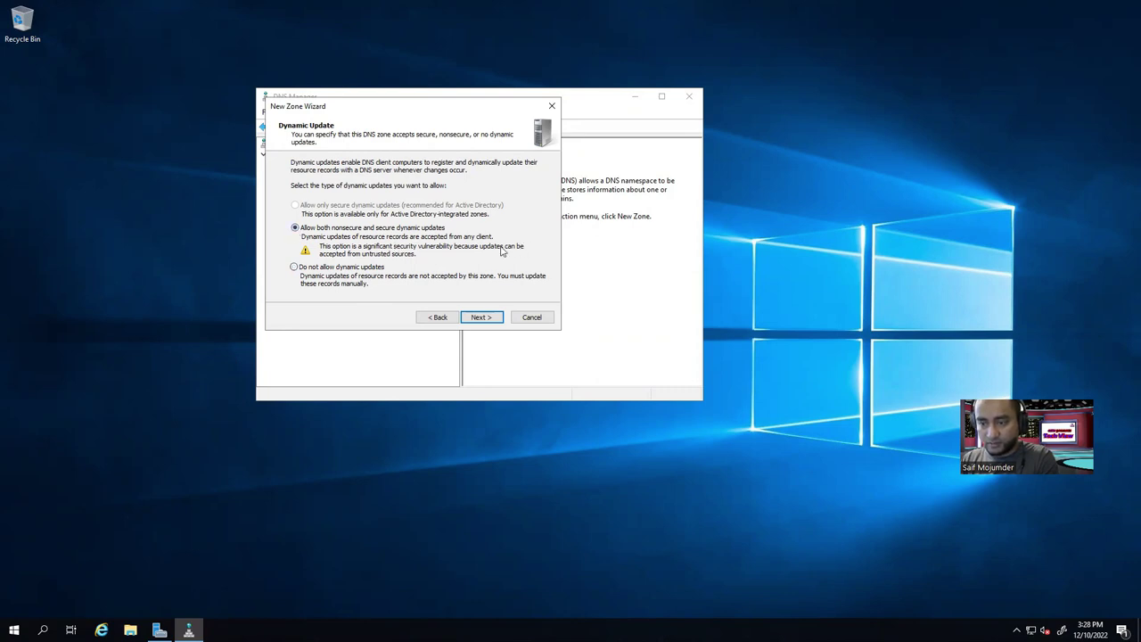
left_click(479, 320)
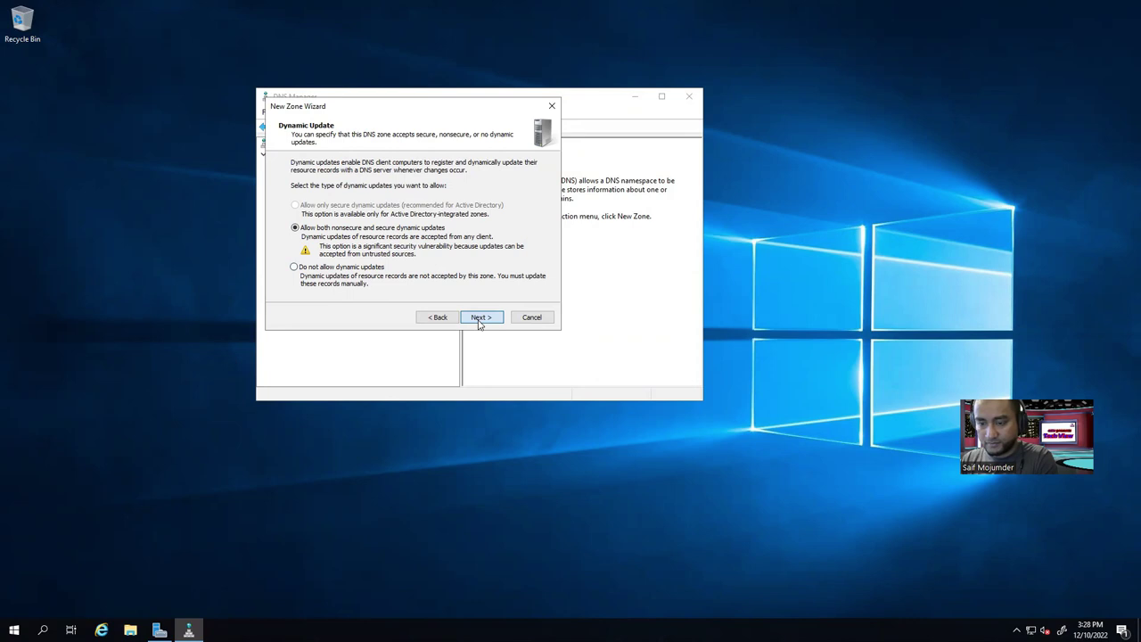
left_click(480, 319)
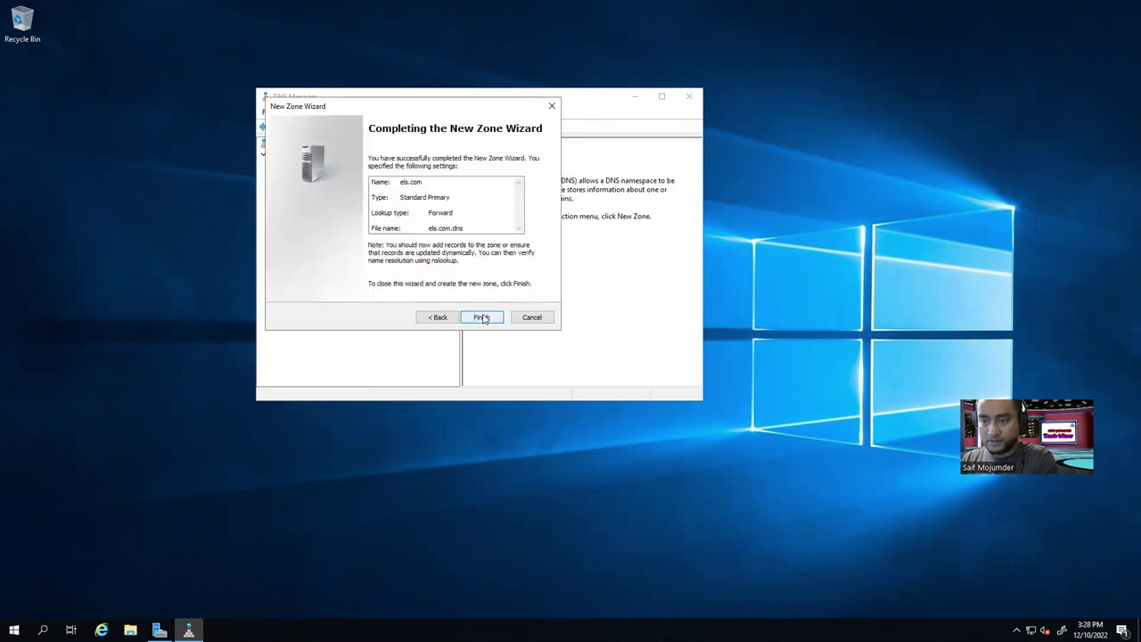
left_click(482, 318)
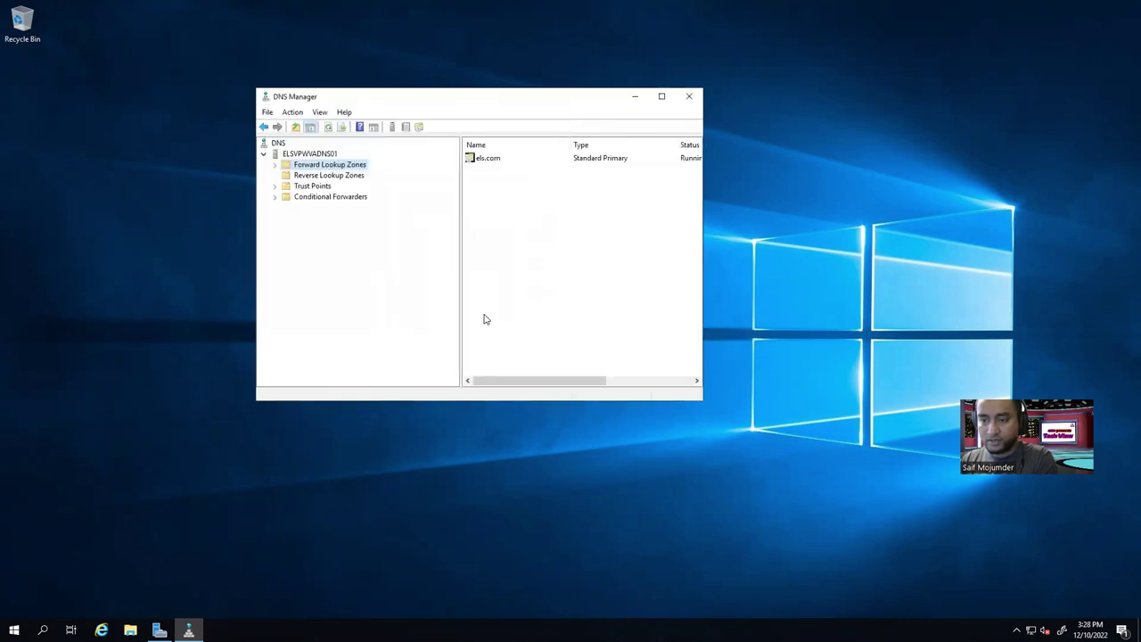
Open els.com maximised and widen the Name, Type and Data columns to read its SOA and NS records.
left_click(275, 165)
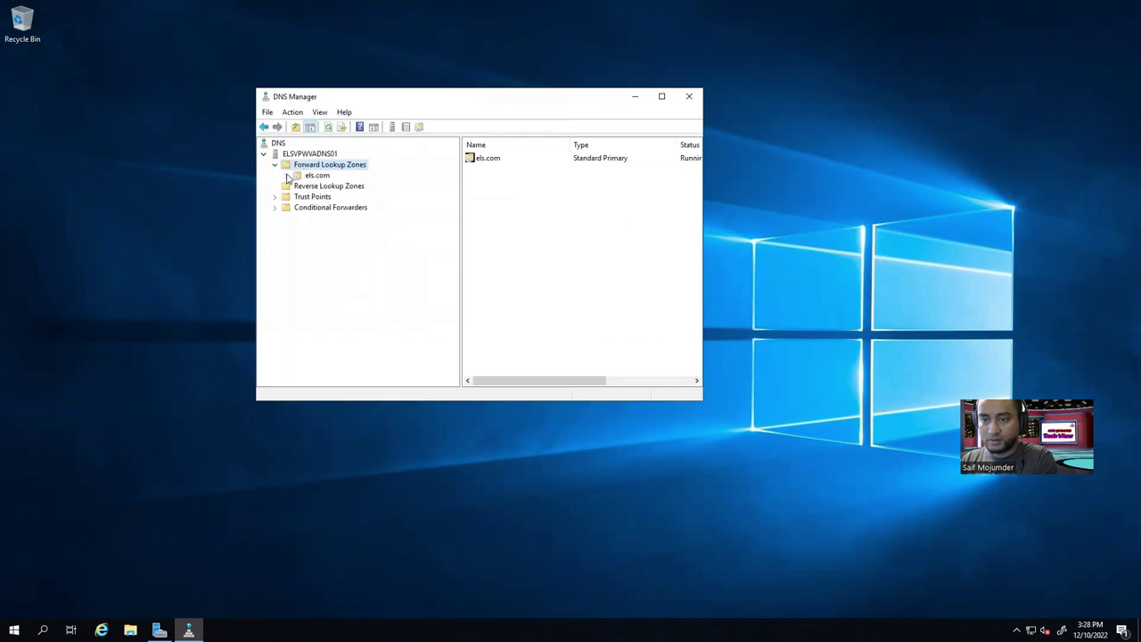
left_click(311, 176)
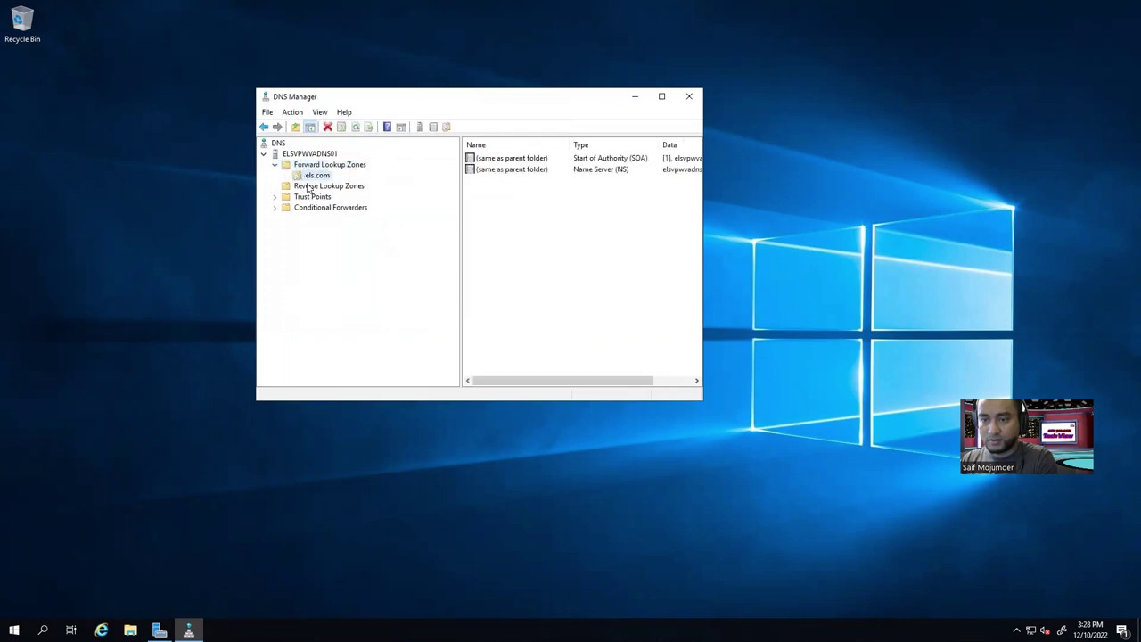
left_click(661, 97)
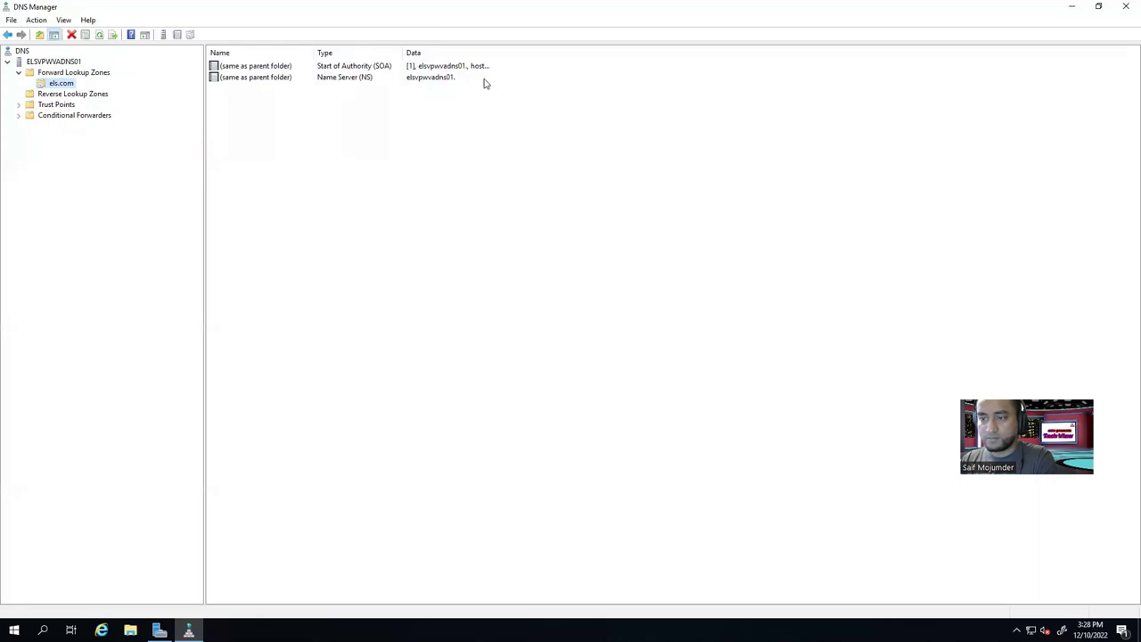
left_click_drag(311, 52, 338, 53)
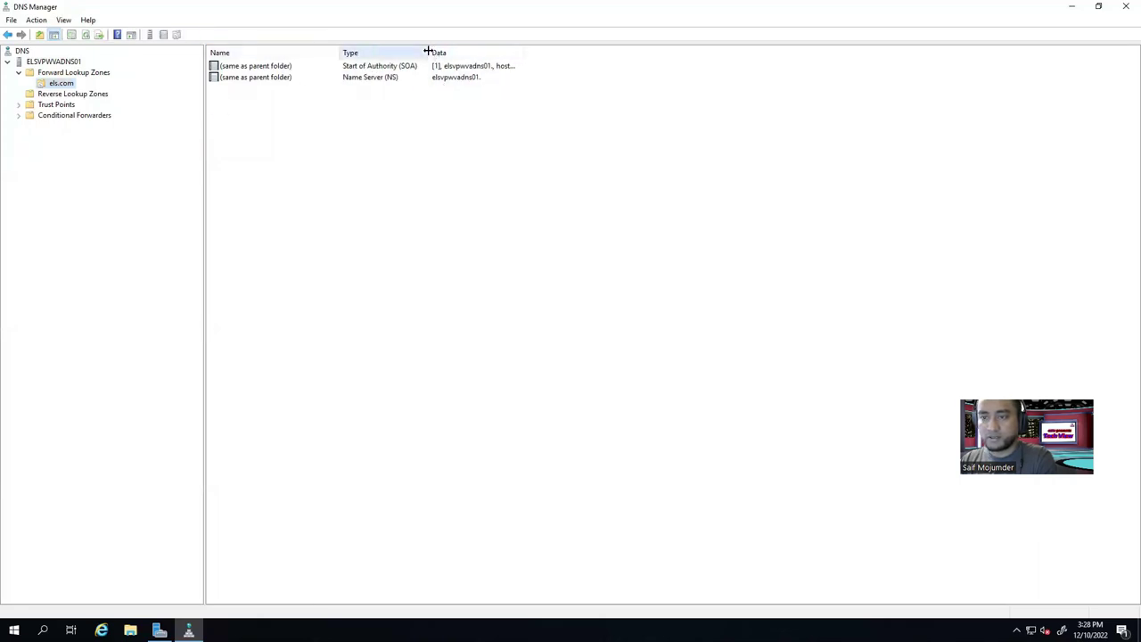
left_click_drag(429, 52, 469, 51)
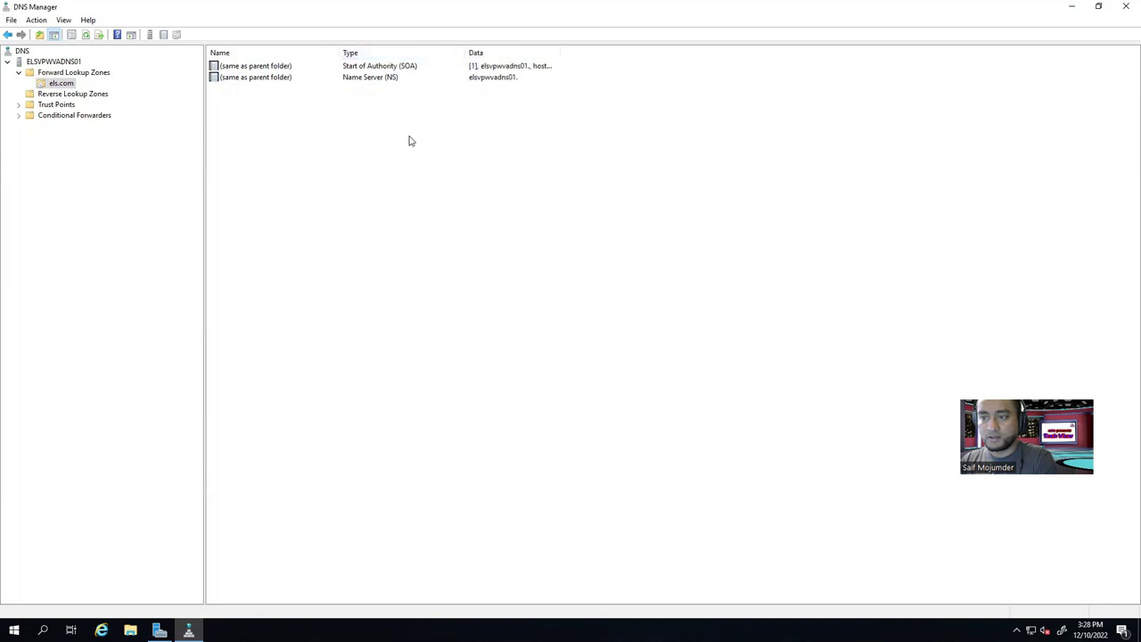
left_click(510, 69)
left_click_drag(561, 51, 657, 63)
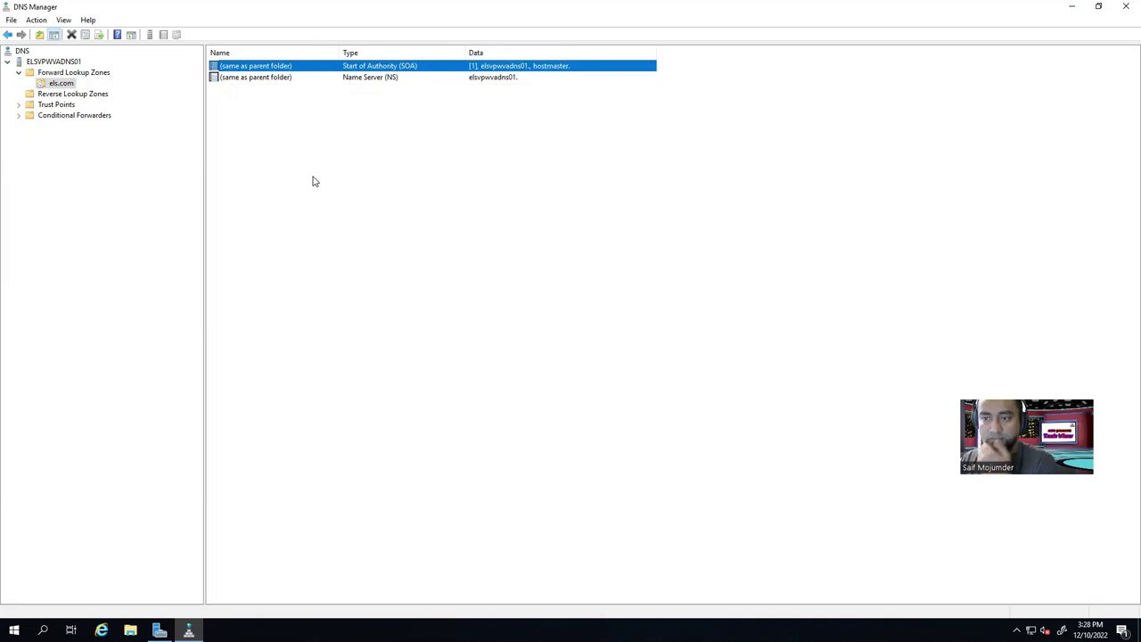
left_click(61, 85)
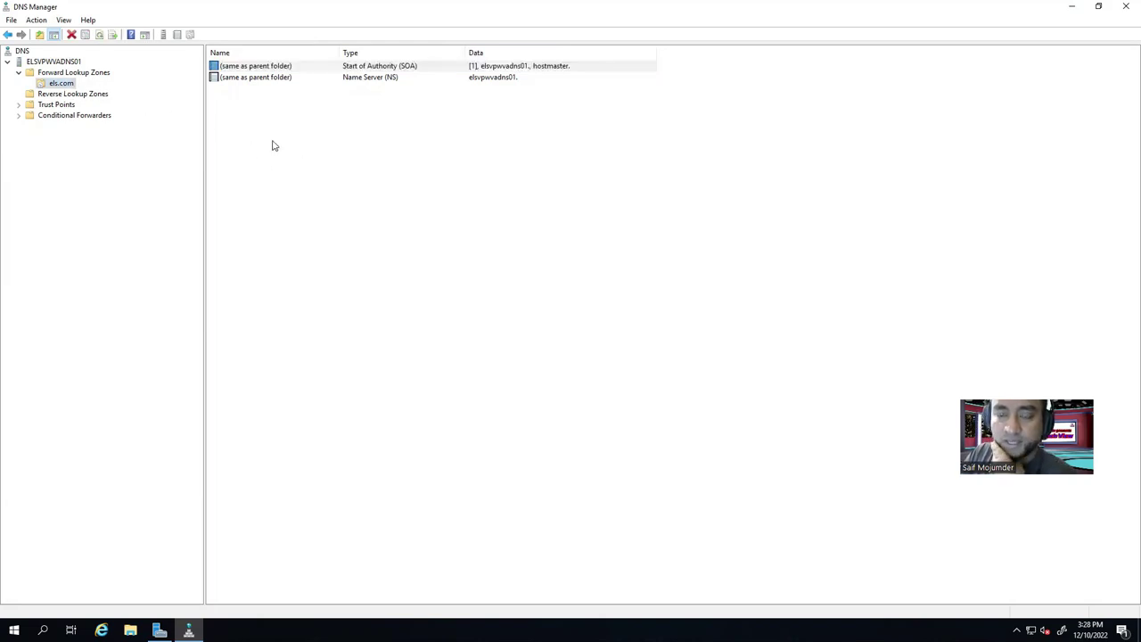
right_click(251, 110)
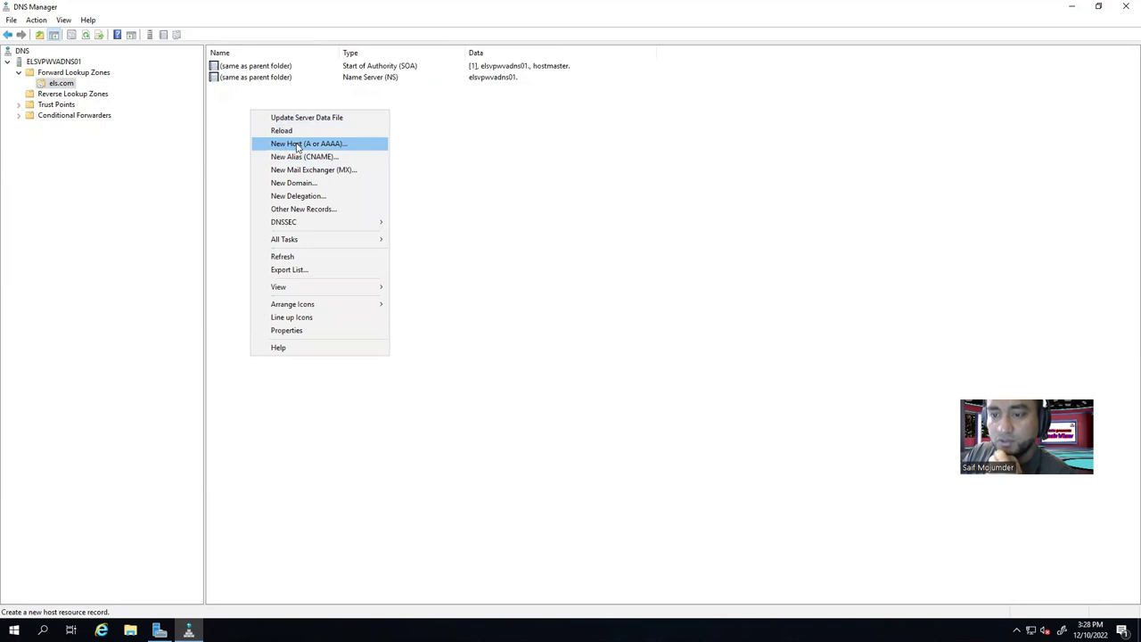
Start a New Host record in els.com named ffdfd, then minimise the remote session.
left_click(310, 145)
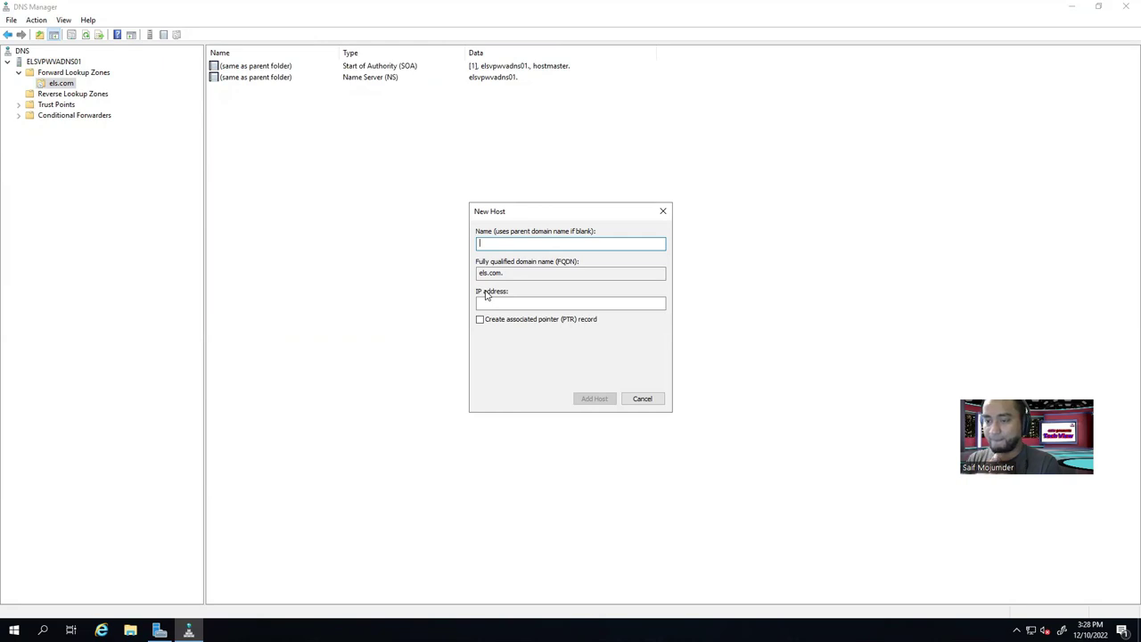
type("ffdfd")
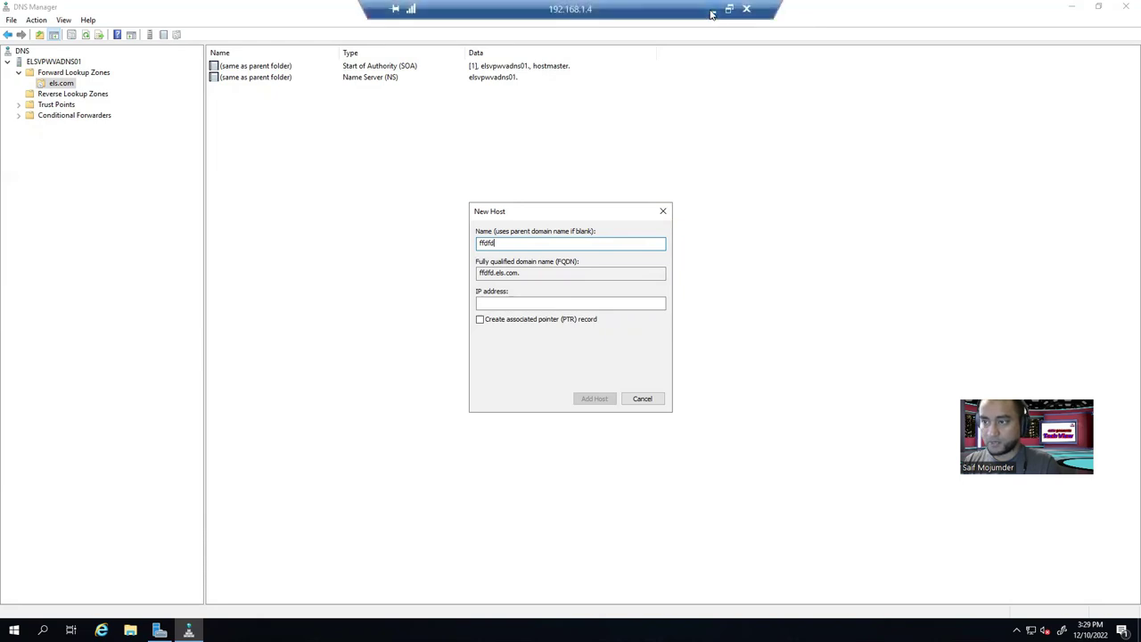
left_click(713, 12)
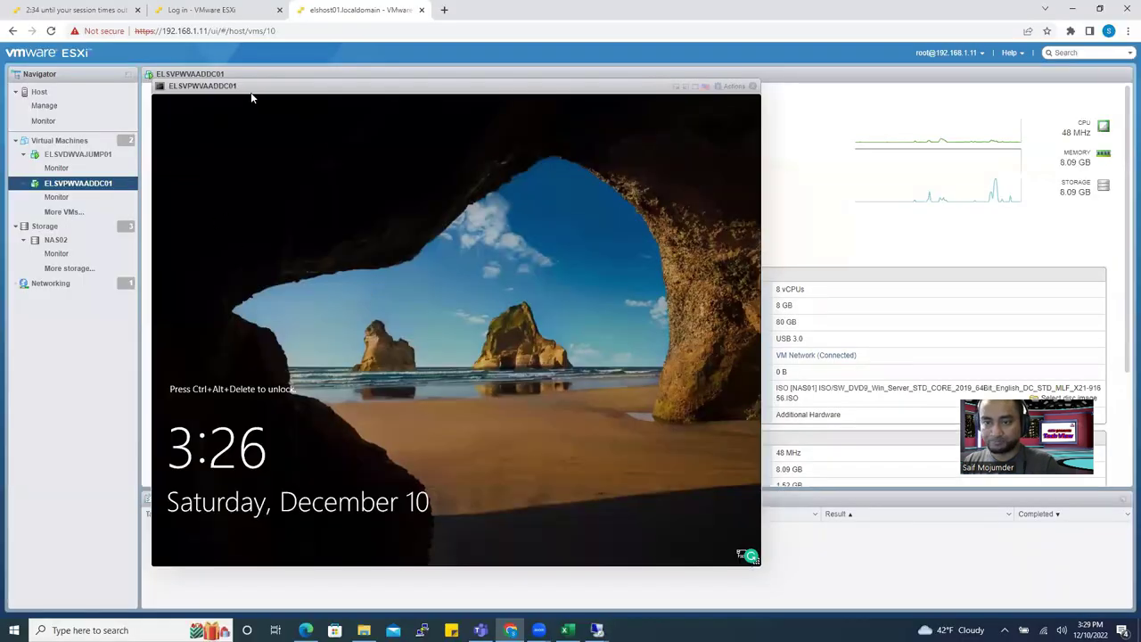
Close the ELSVPWVAADDC01 console in ESXi, review its VM summary, then return to 192.168.1.4.
left_click(81, 11)
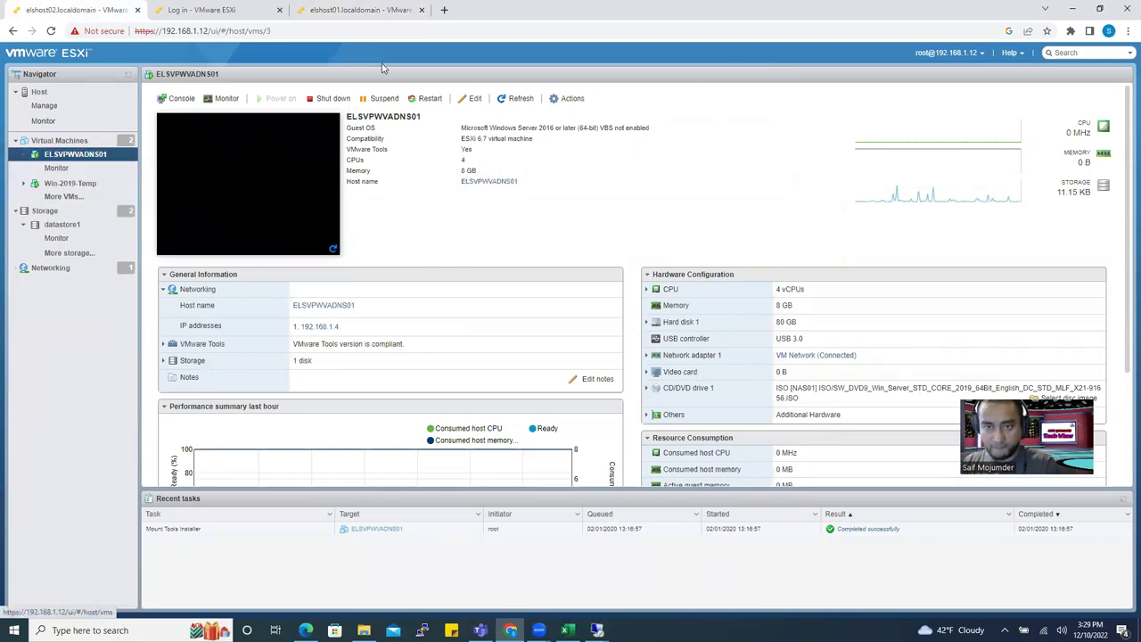
left_click(310, 12)
left_click(78, 154)
left_click(753, 87)
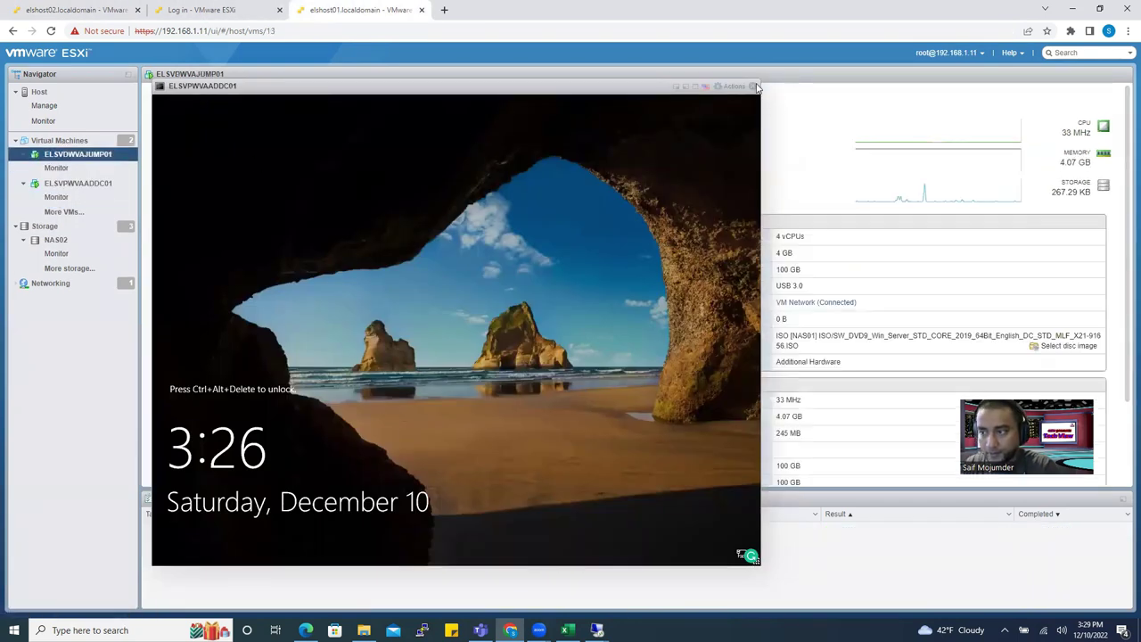
left_click(85, 182)
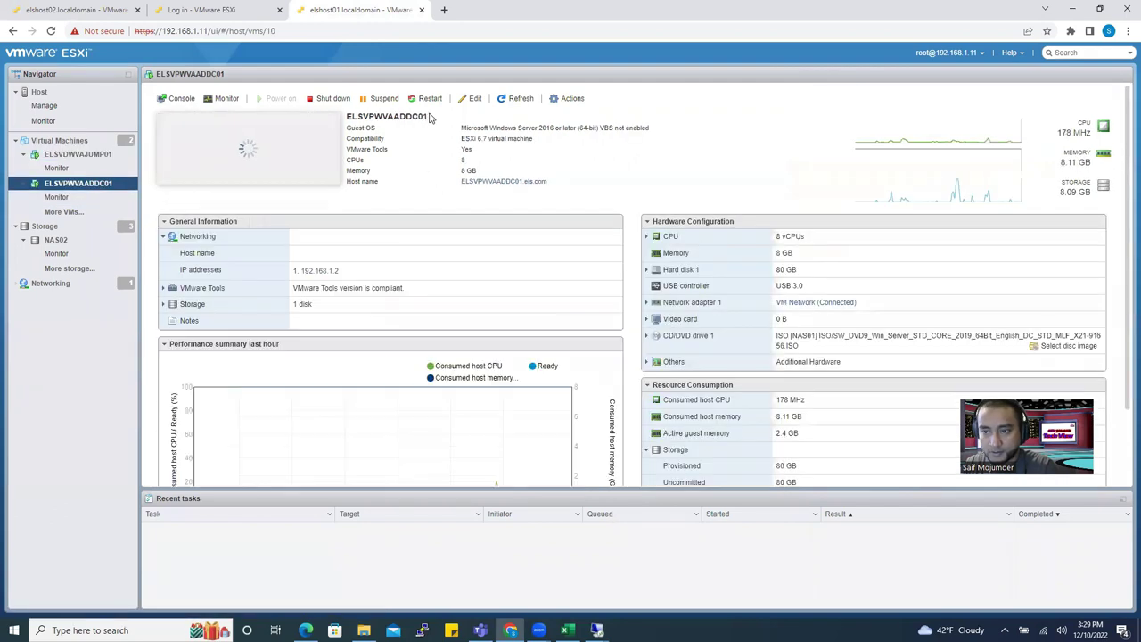
left_click_drag(427, 116, 348, 116)
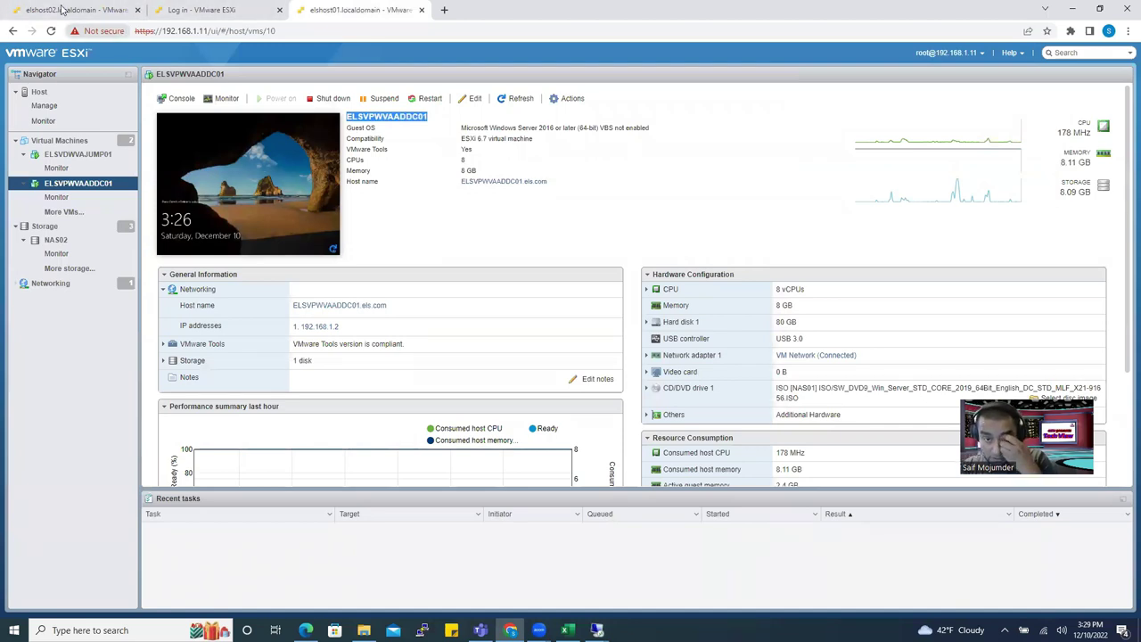
left_click(596, 630)
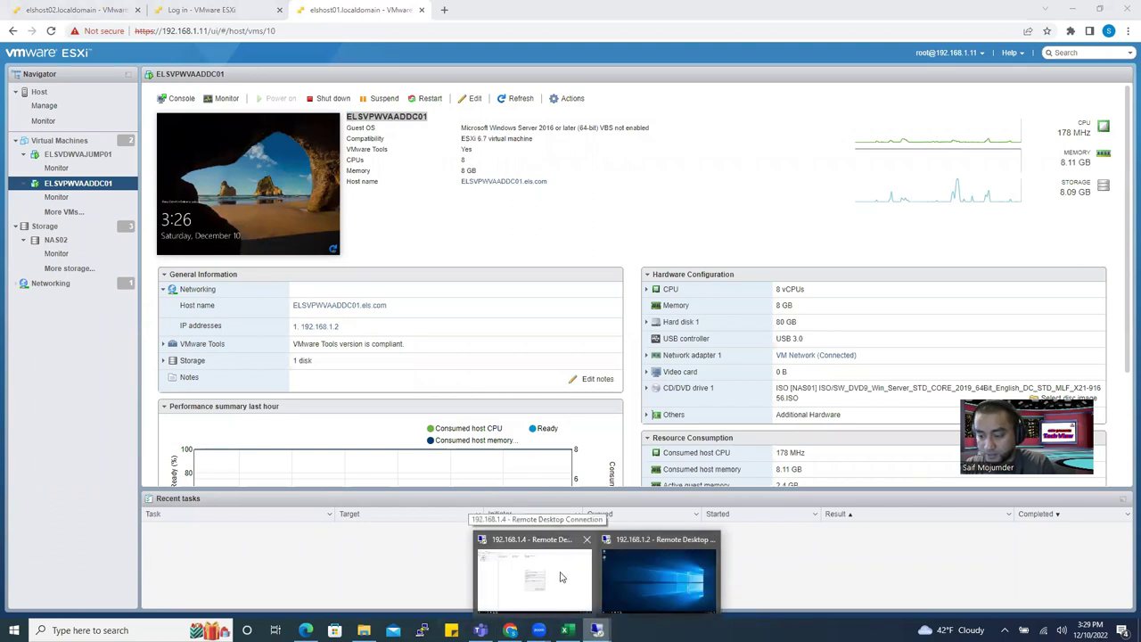
left_click(560, 577)
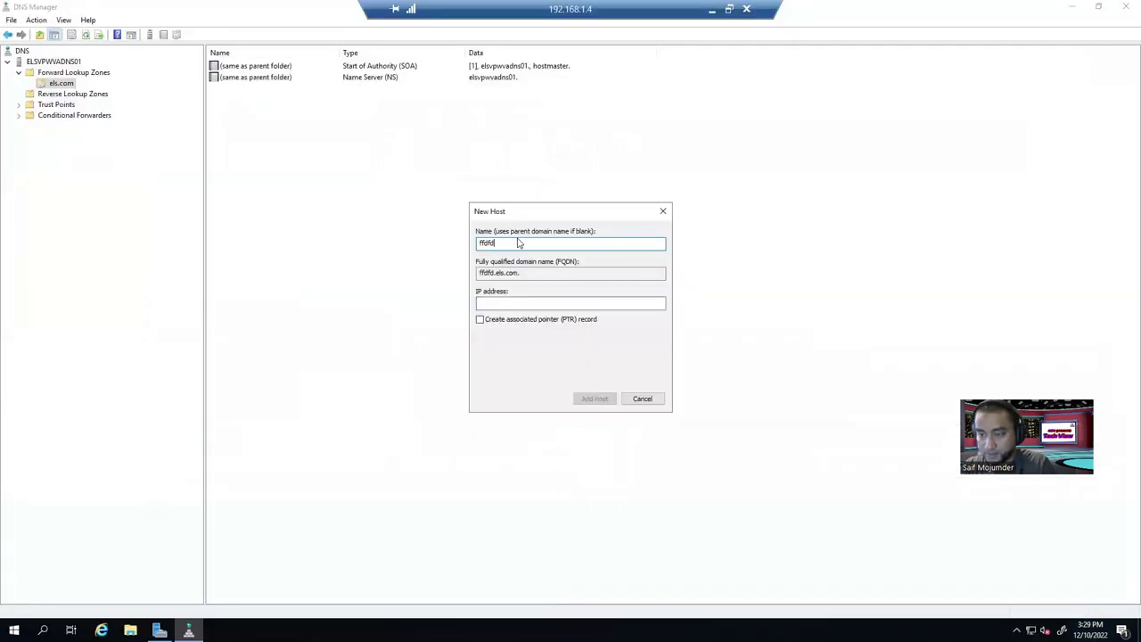
Cancel the unfinished New Host record and start a new zone under Reverse Lookup Zones.
left_click(665, 211)
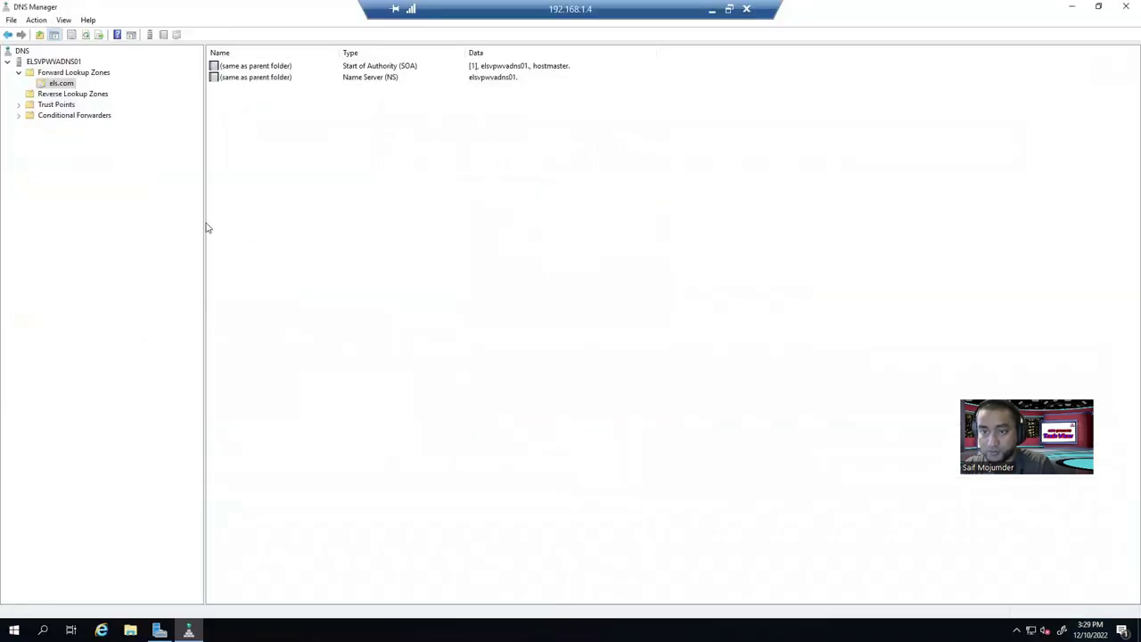
left_click(72, 94)
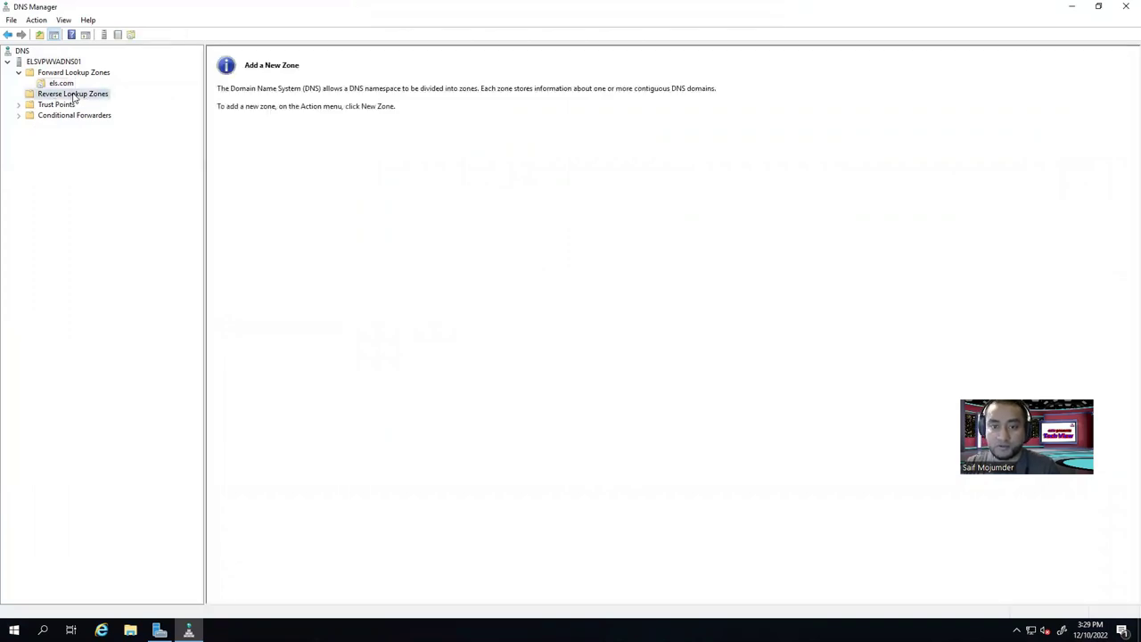
right_click(75, 99)
left_click(98, 101)
Create a primary IPv4 reverse zone for 192.168.1 with default file, allowing nonsecure and secure updates.
left_click(224, 225)
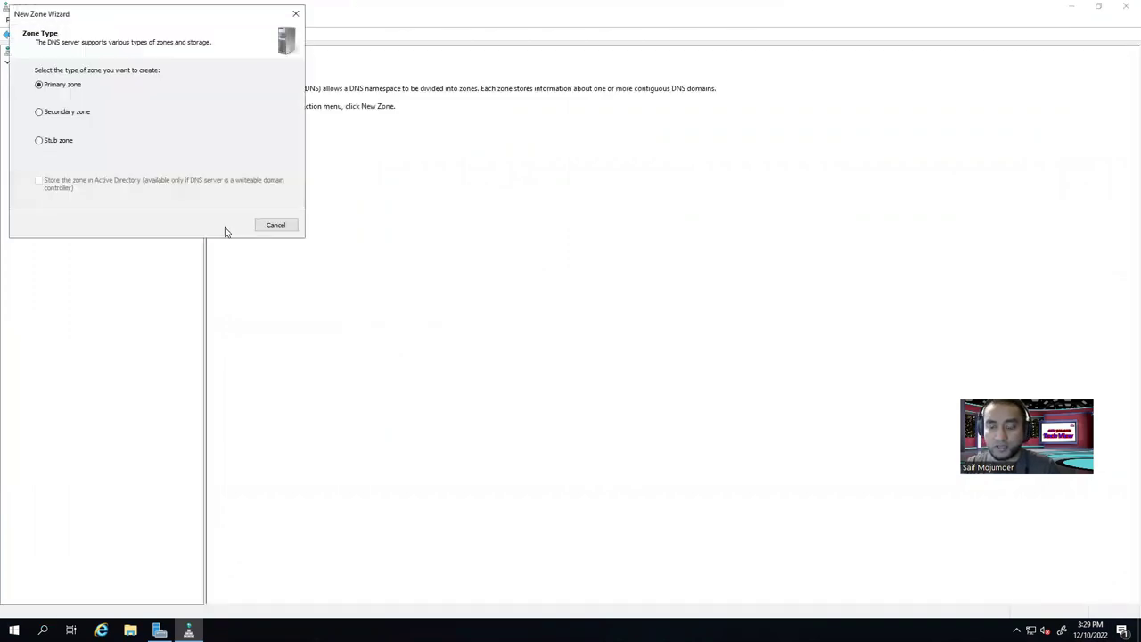
left_click(220, 229)
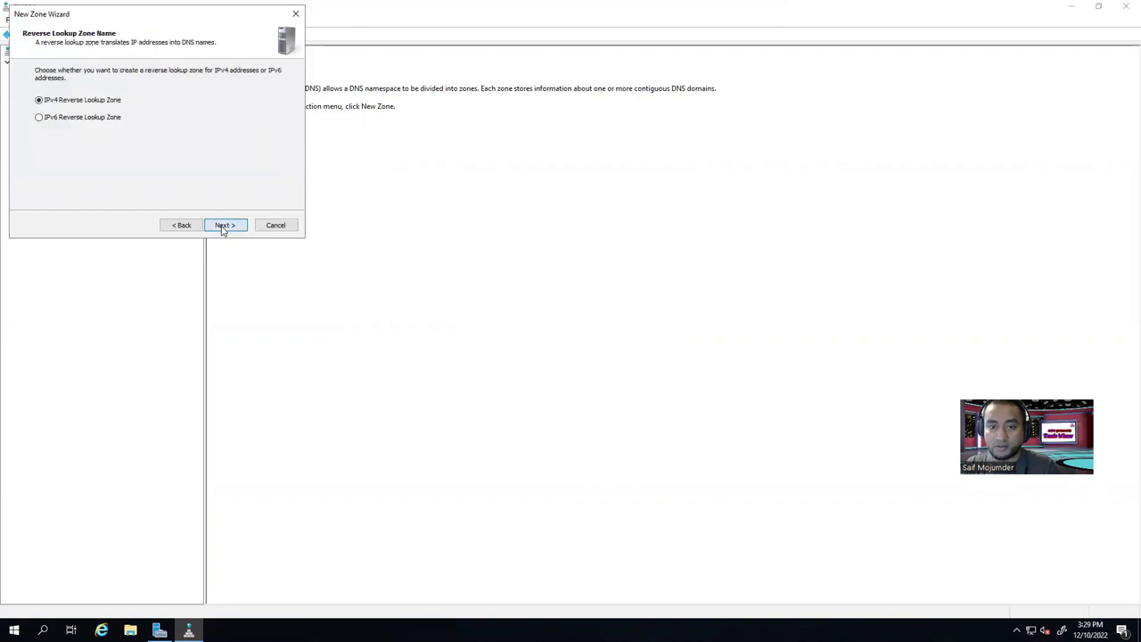
left_click(222, 228)
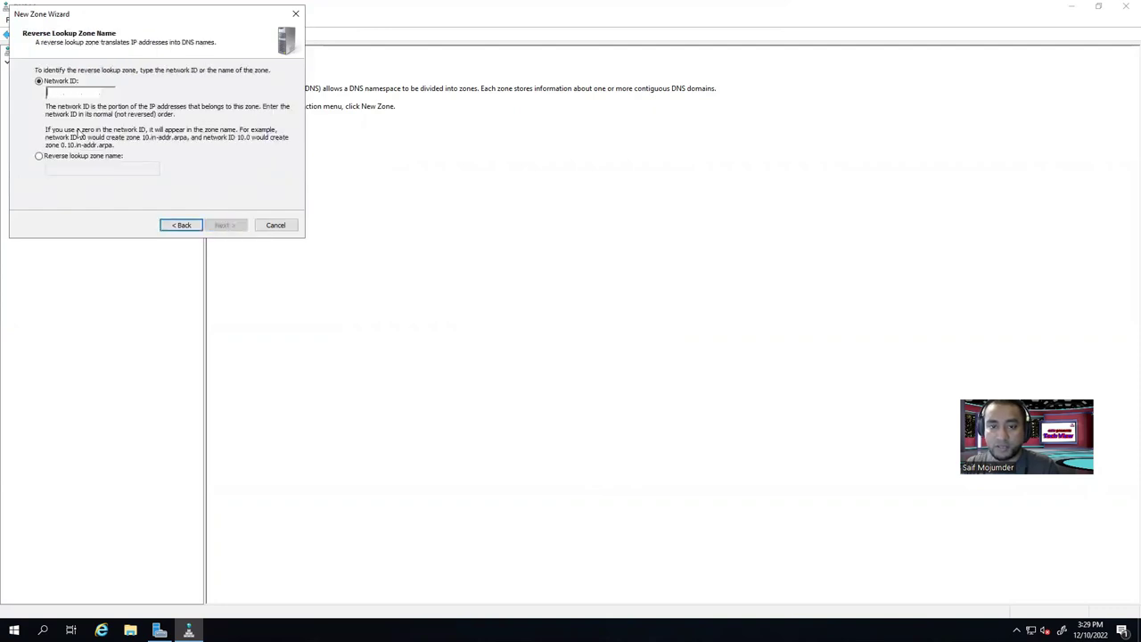
type("192.16")
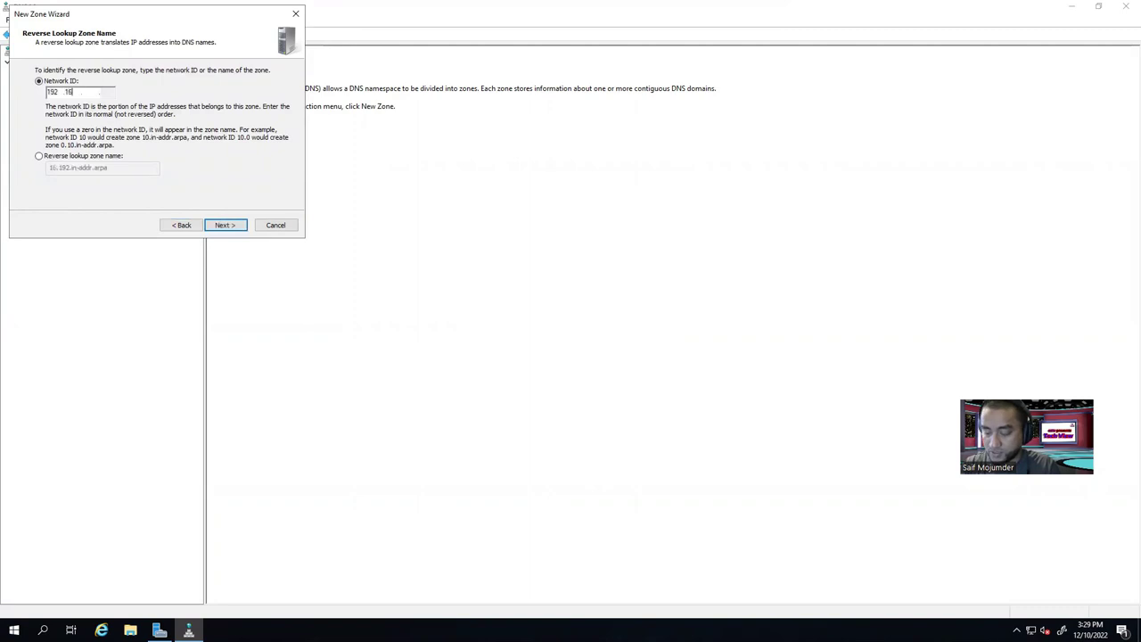
type("8.1")
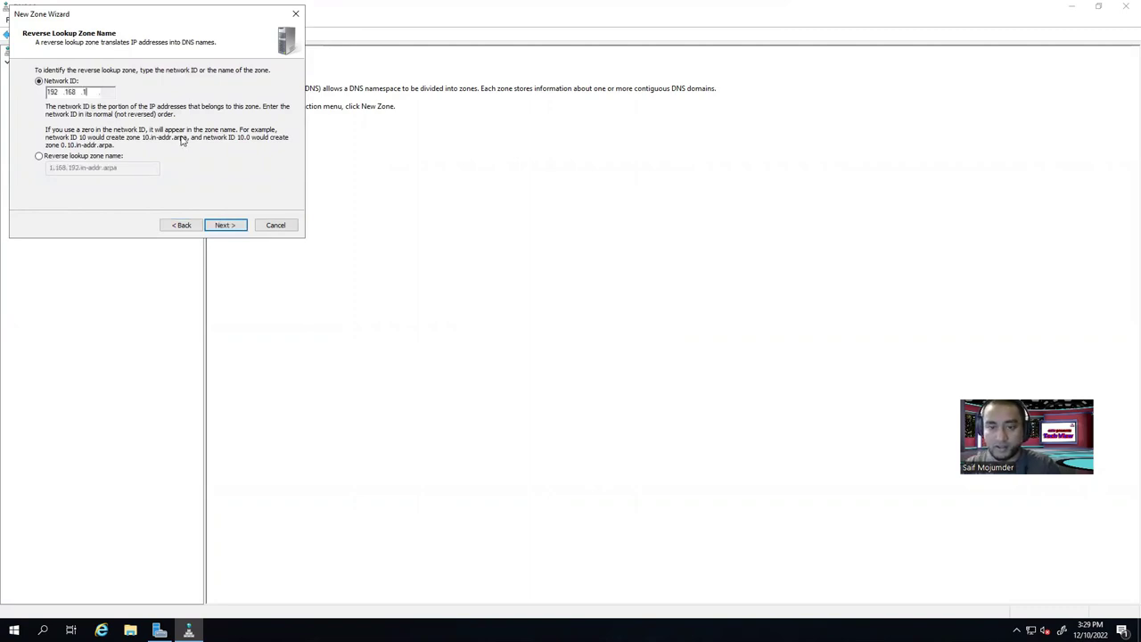
left_click(229, 226)
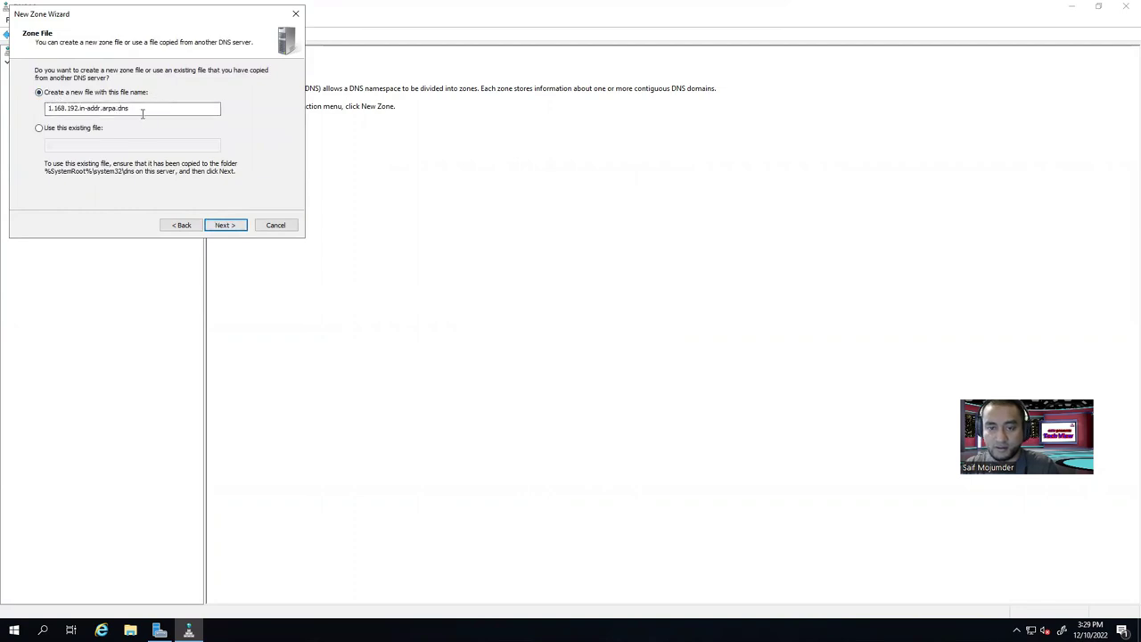
left_click(234, 226)
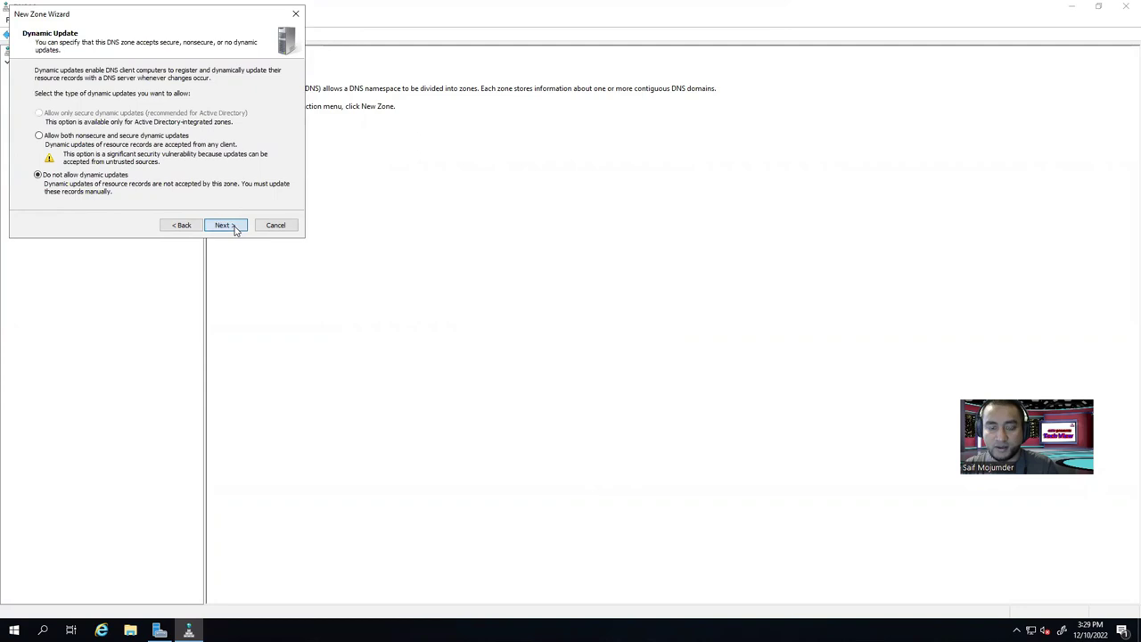
left_click(180, 226)
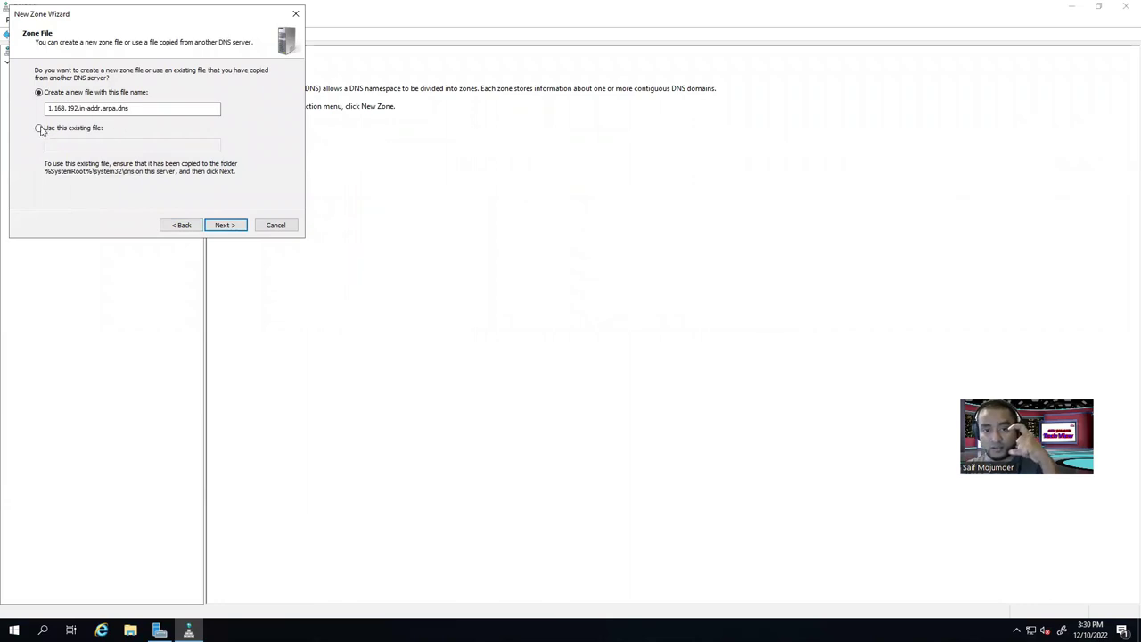
left_click(223, 226)
left_click(62, 135)
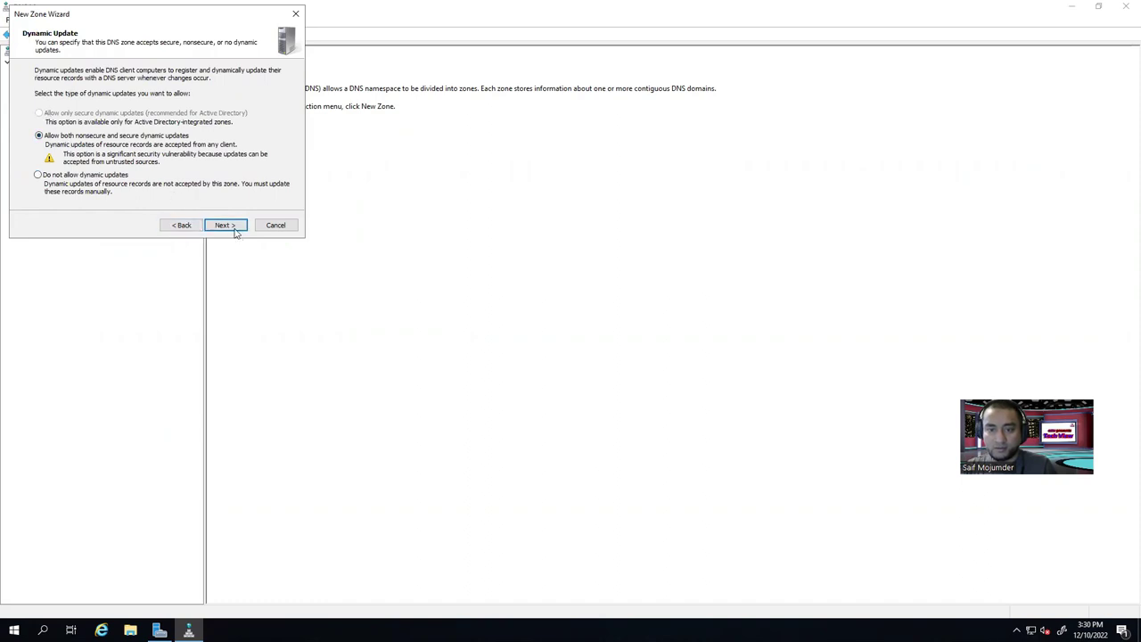
left_click(227, 227)
left_click(226, 226)
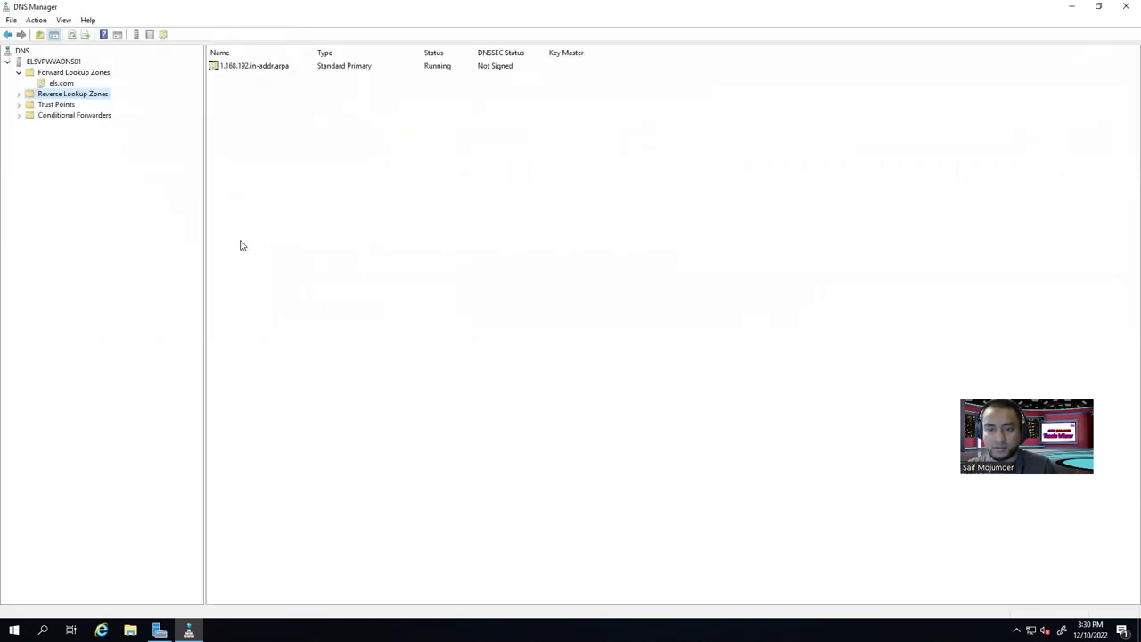
Browse the 1.168.192.in-addr.arpa reverse zone and the els.com forward zone records.
left_click(19, 94)
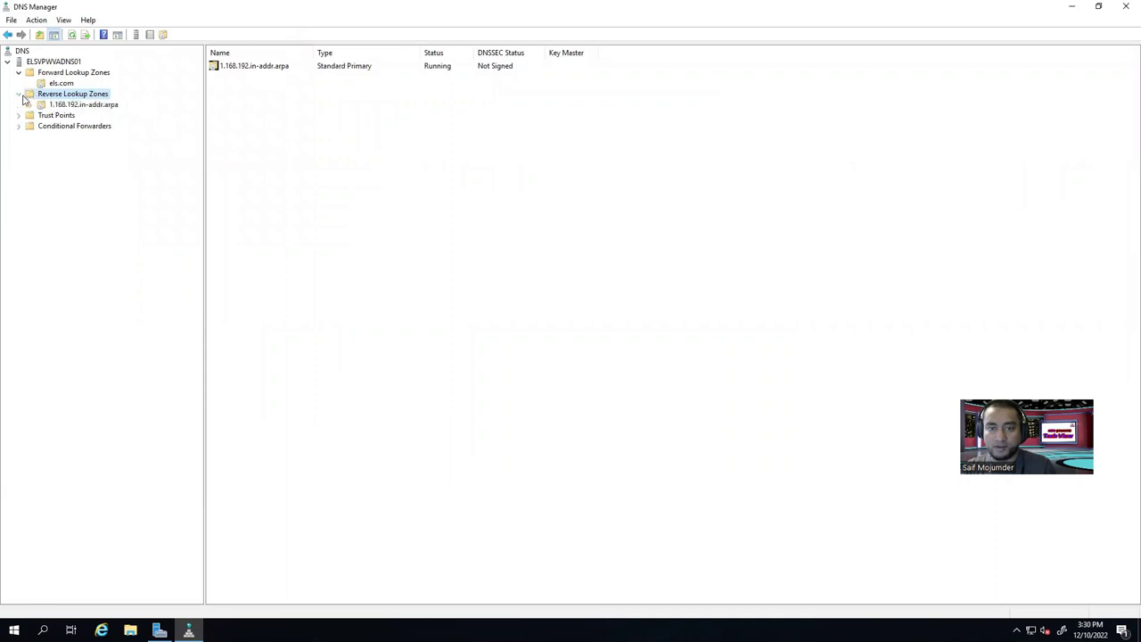
left_click(89, 105)
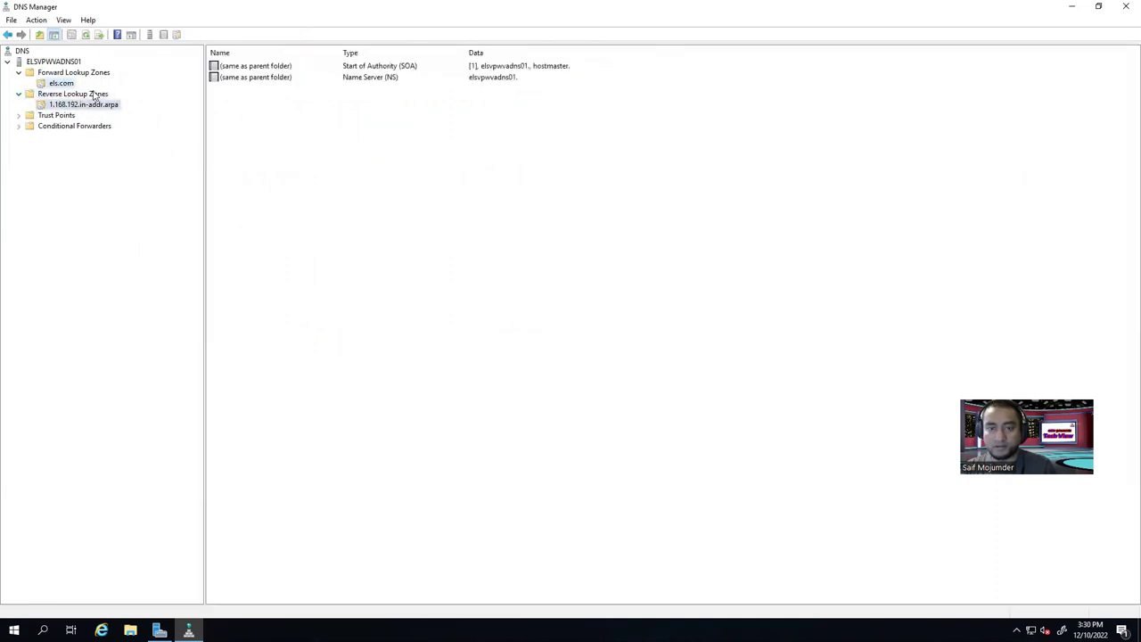
left_click(62, 84)
left_click(68, 74)
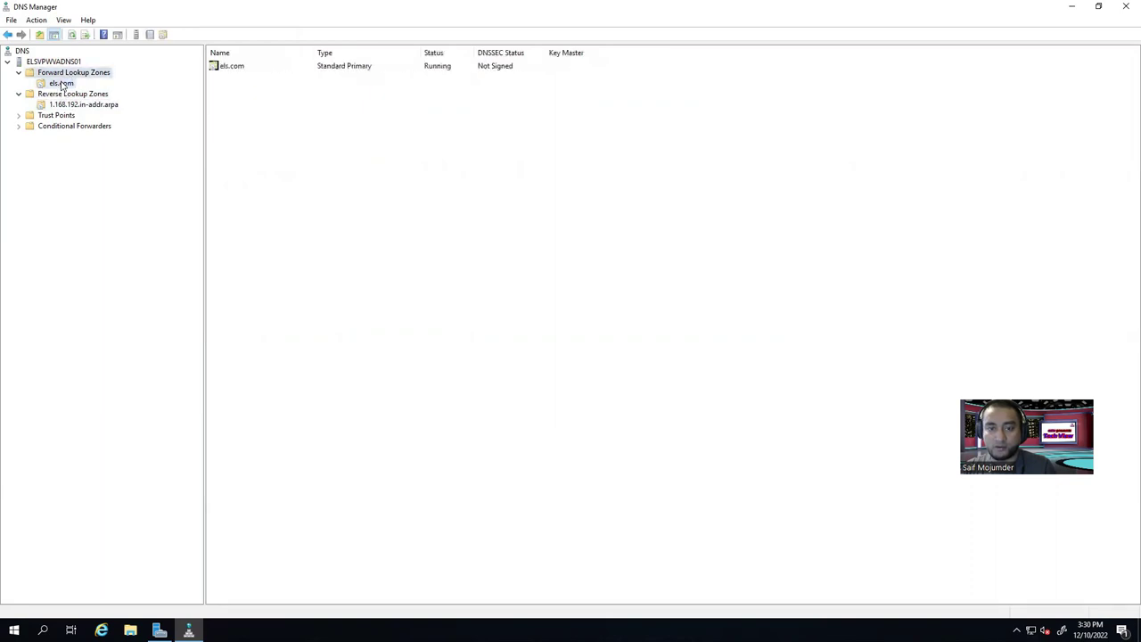
left_click(63, 83)
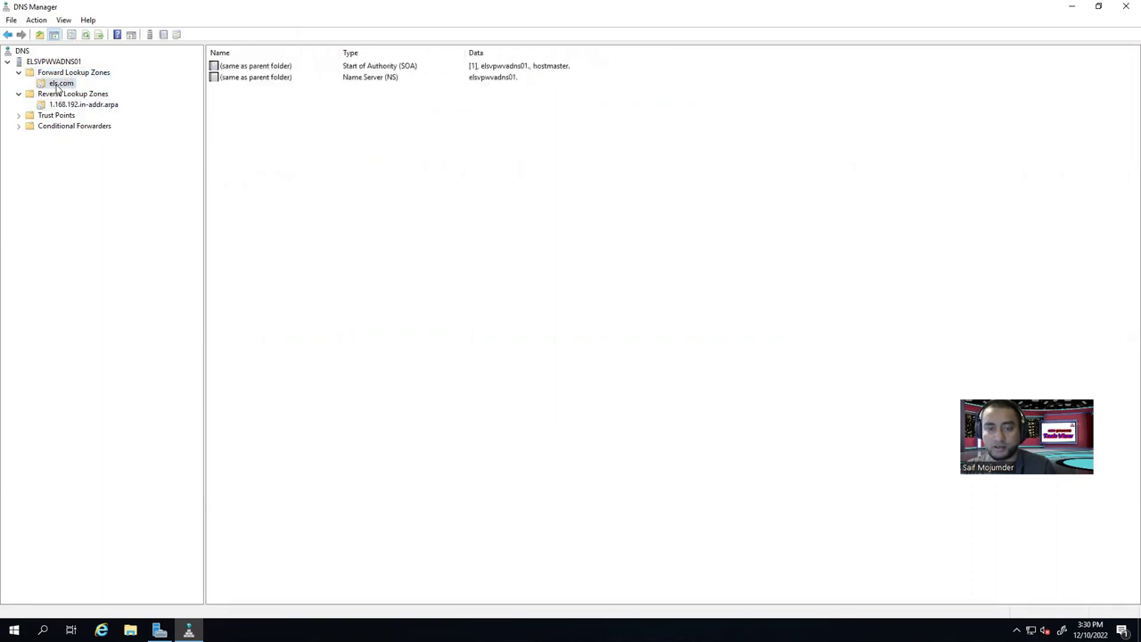
Add host ELSVPWVAADDC01 at 192.168.1.2 to els.com with its associated PTR record.
right_click(313, 115)
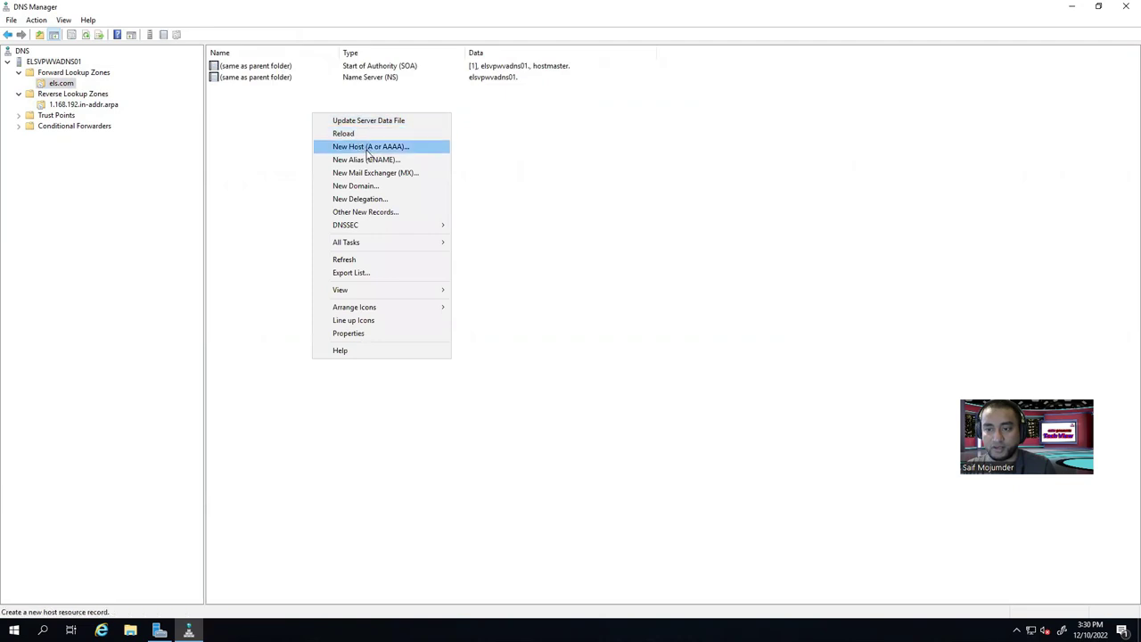
left_click(376, 148)
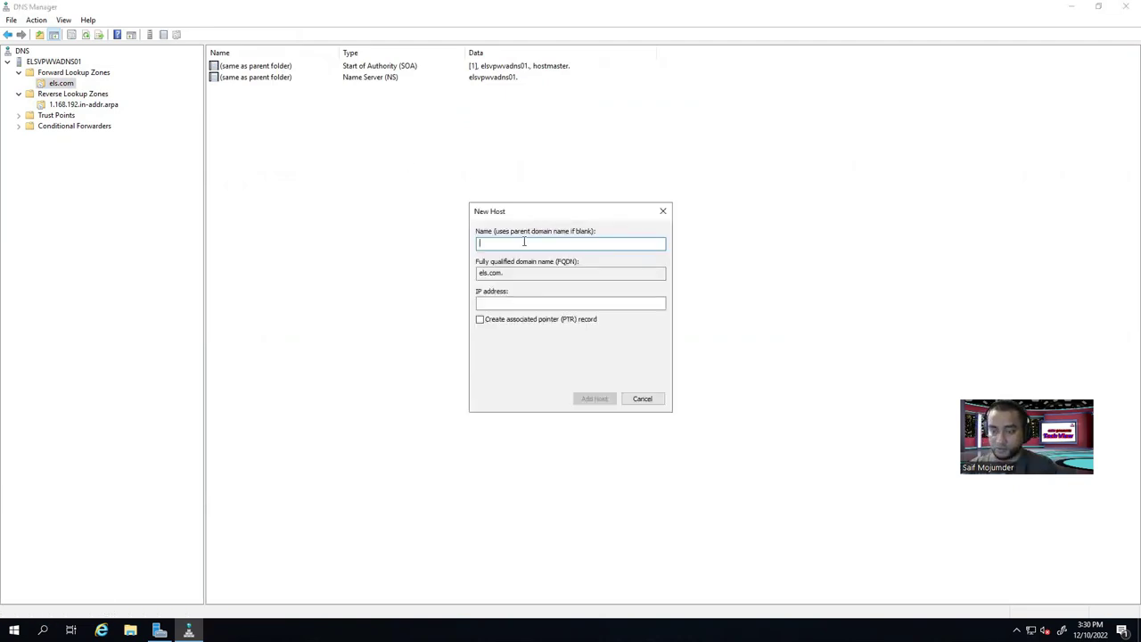
type("ELSPVWAADDC01")
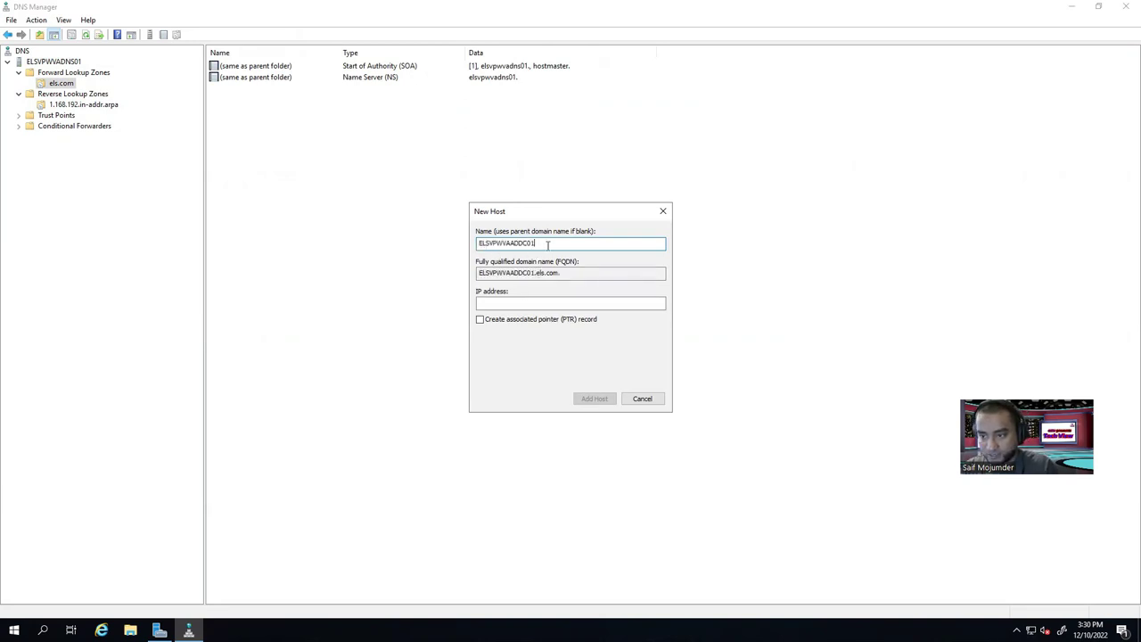
left_click(520, 303)
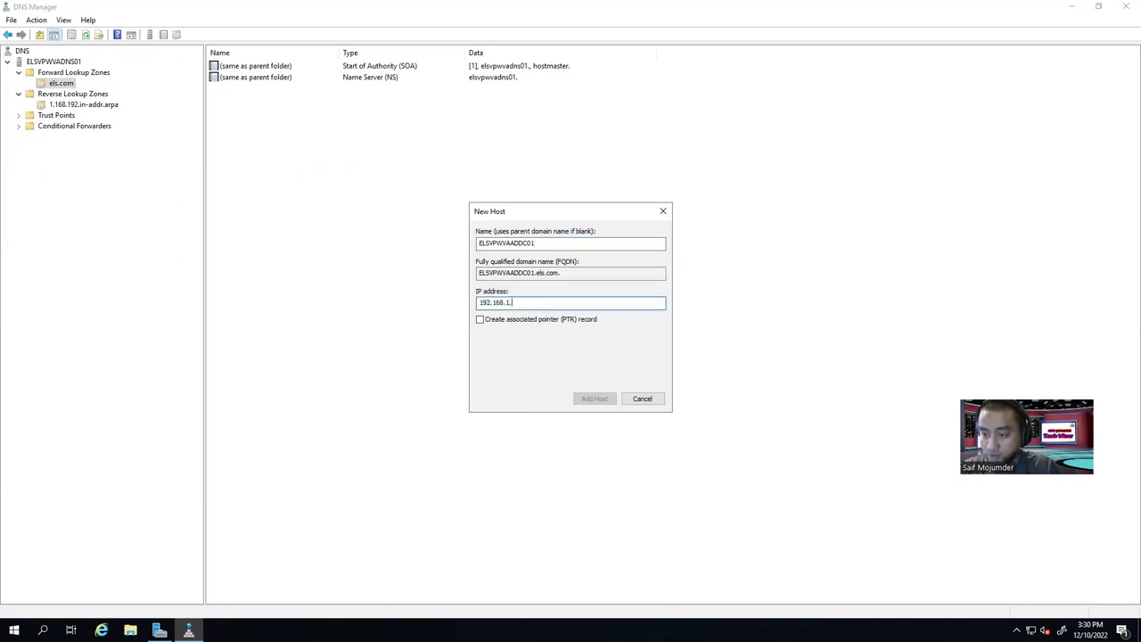
type("192.168.1.2")
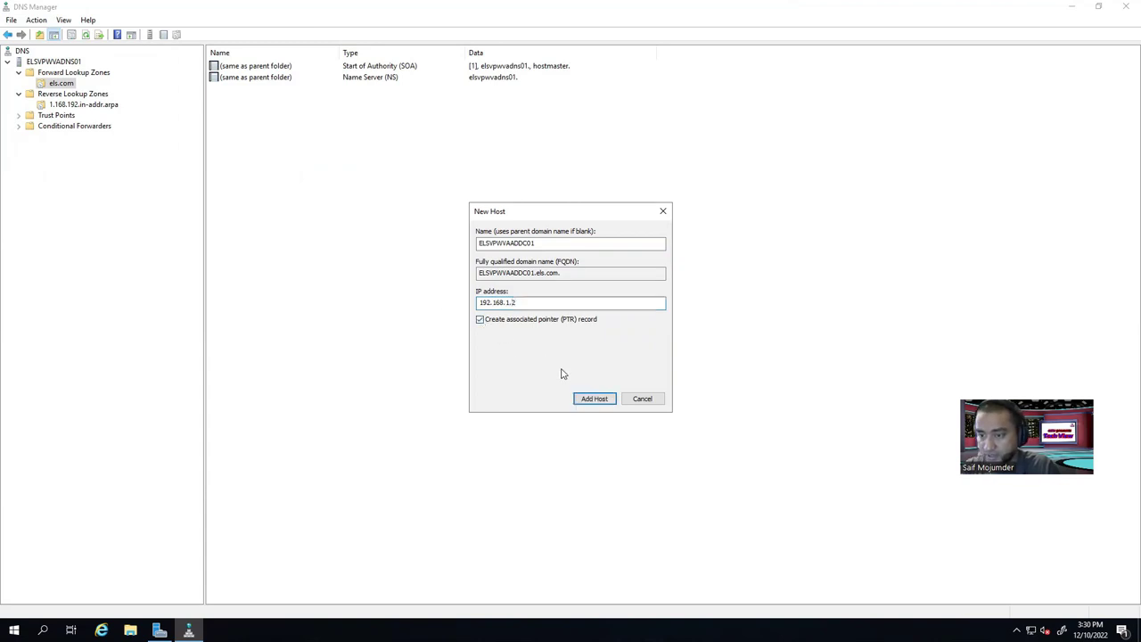
left_click(593, 398)
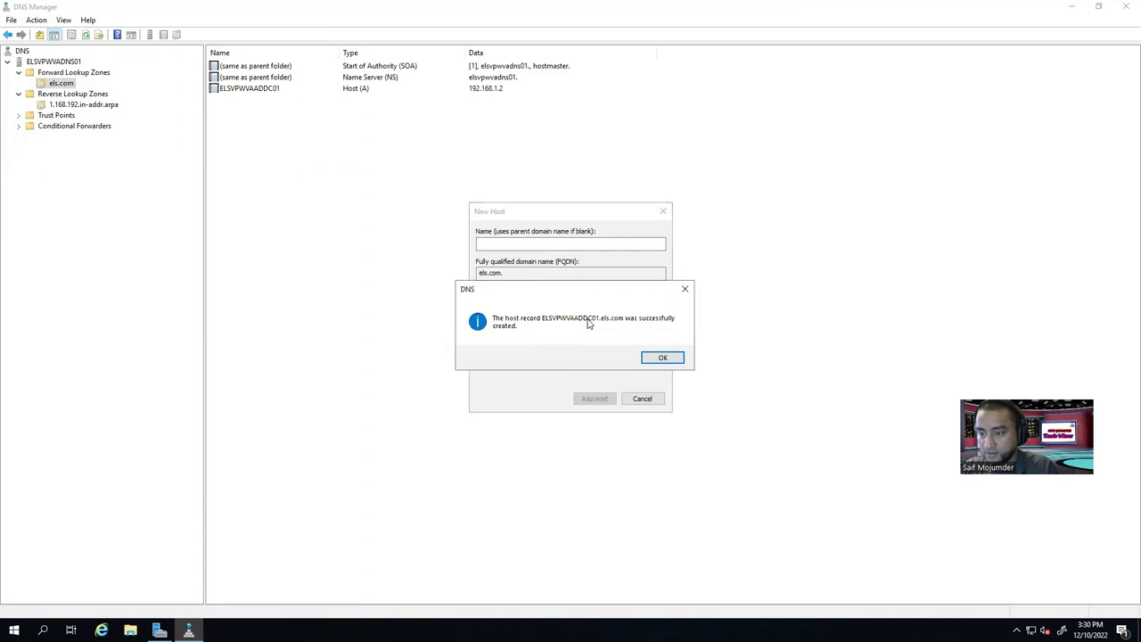
left_click(664, 357)
left_click(641, 398)
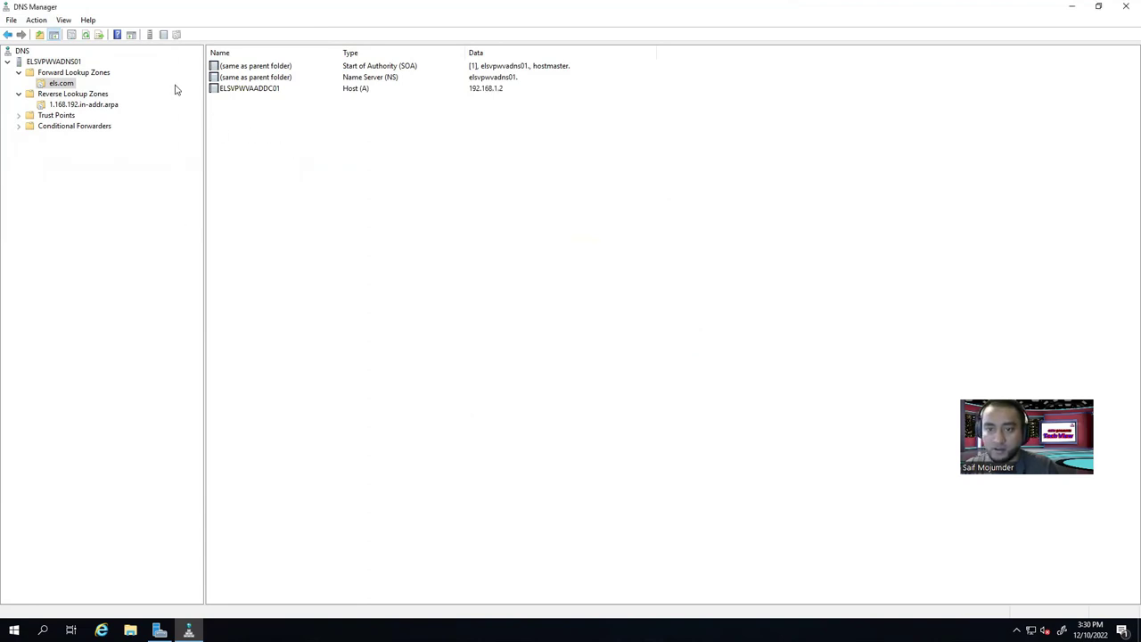
Refresh and check the 192.168.1.2 PTR record in 1.168.192.in-addr.arpa.
left_click(85, 35)
left_click(75, 105)
left_click(86, 35)
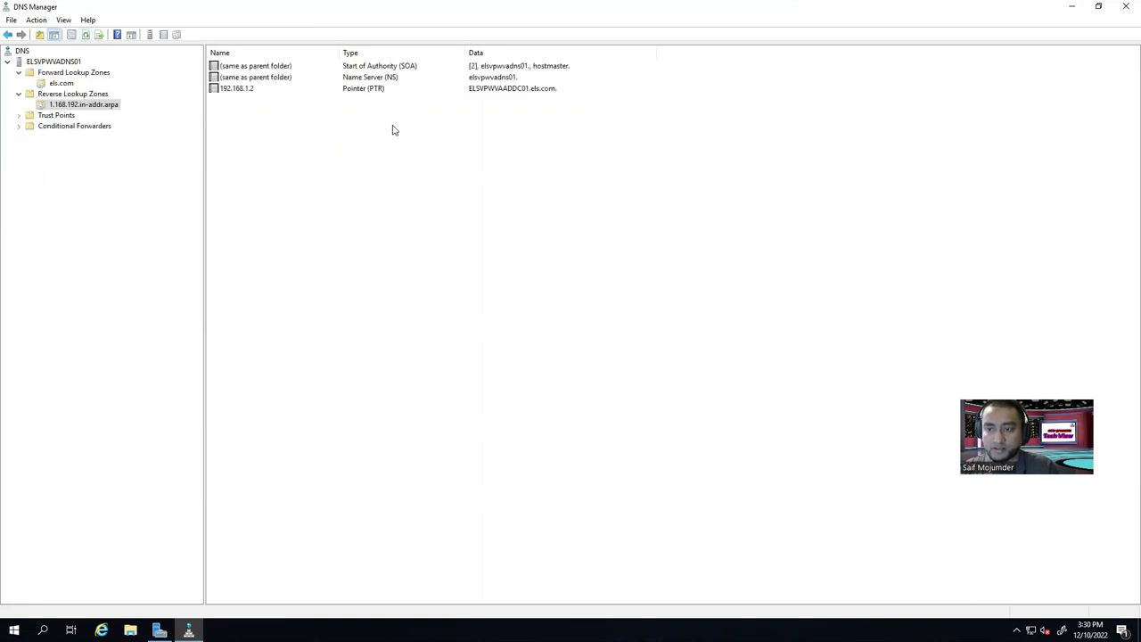
left_click(369, 90)
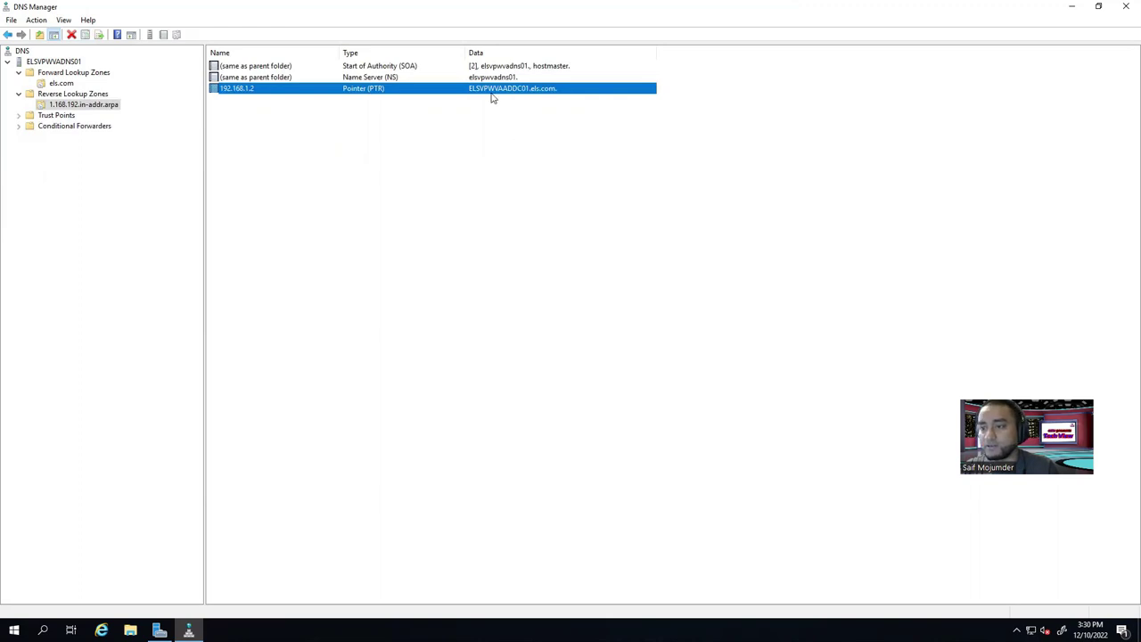
Review the ELSVPWVAADDC01 host record's properties, then open the els.com SOA properties.
left_click(61, 83)
double_click(267, 89)
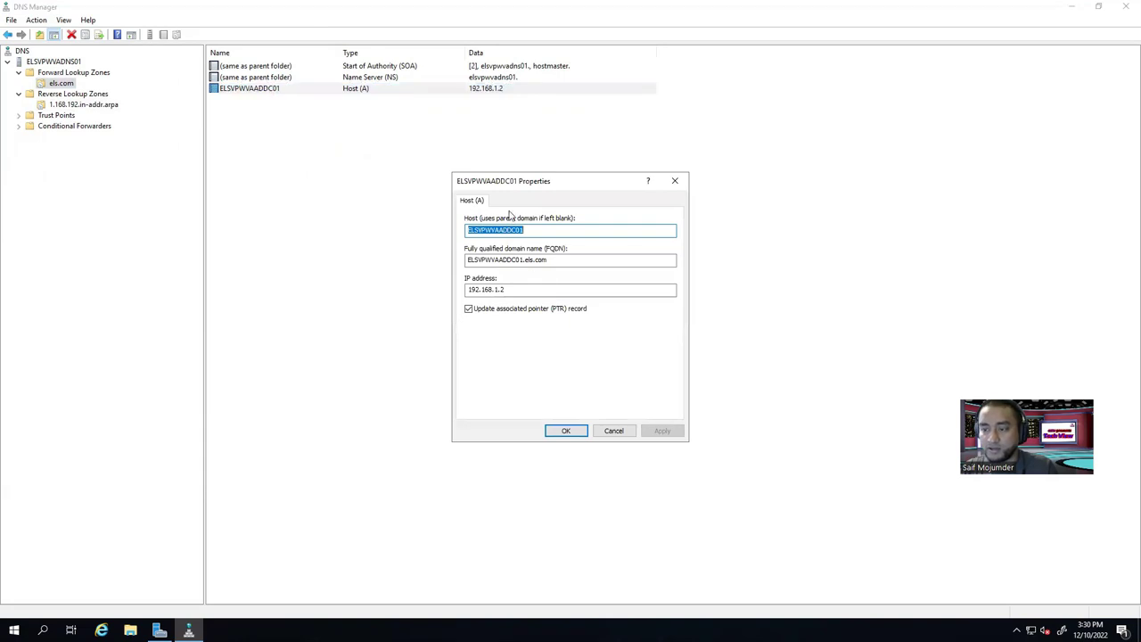
left_click(674, 185)
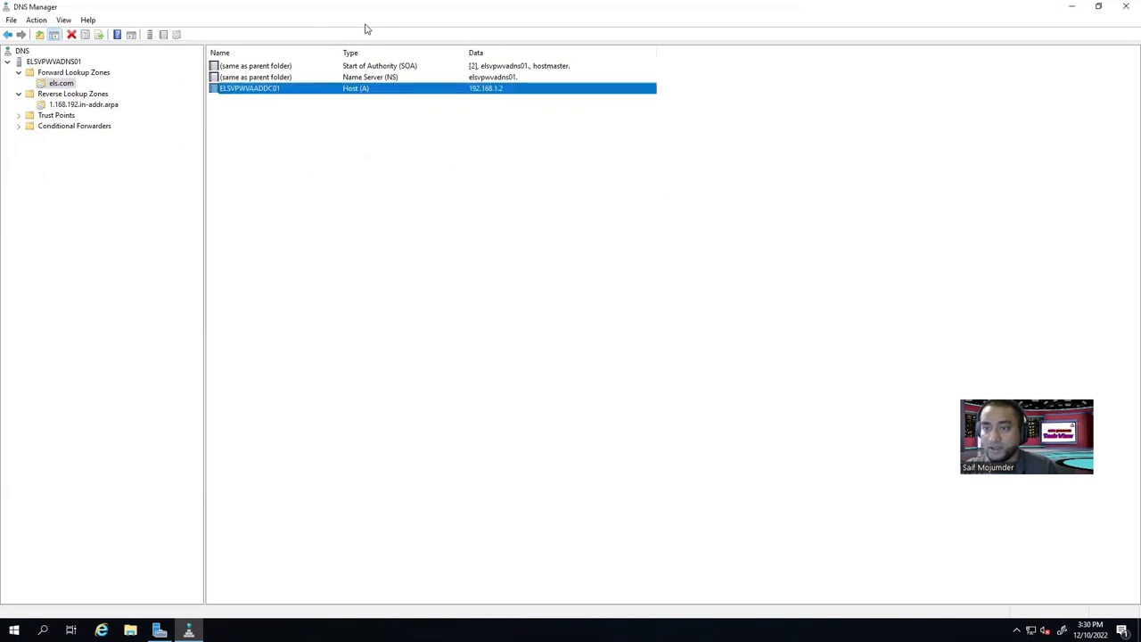
double_click(361, 70)
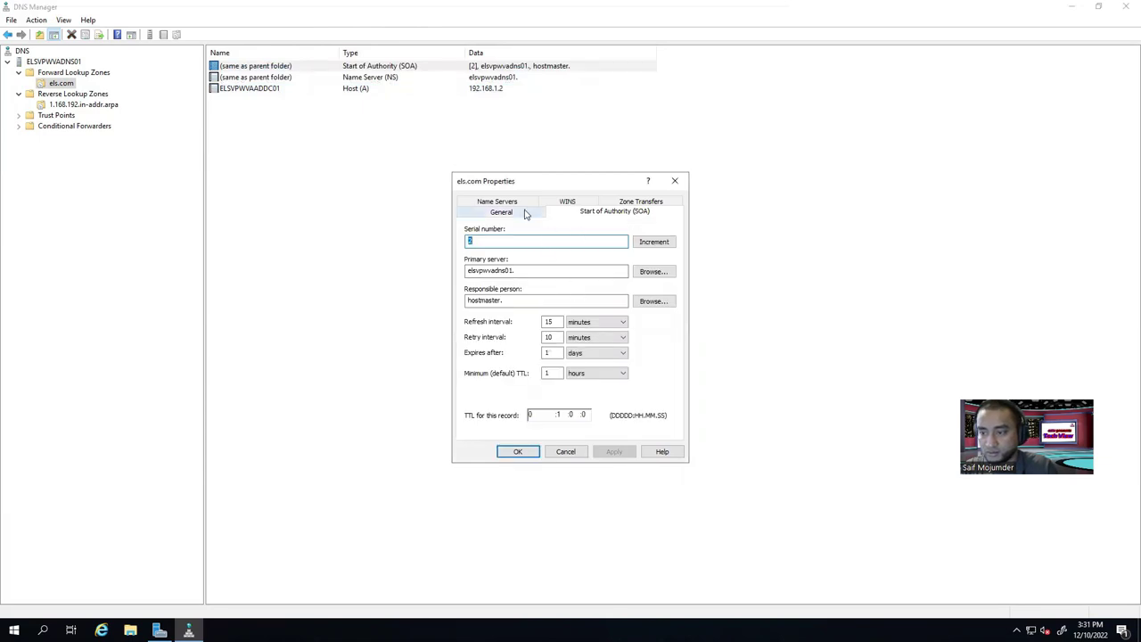
Attempt to resolve the els.com name server's IP, which fails, and close both dialogs unchanged.
left_click(520, 203)
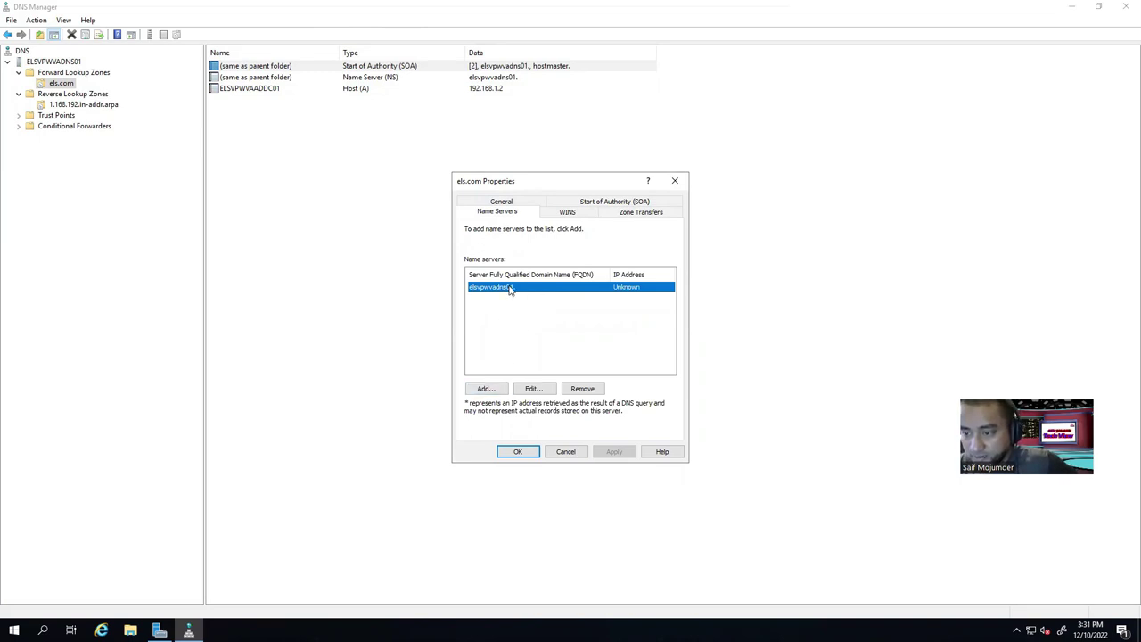
left_click(531, 387)
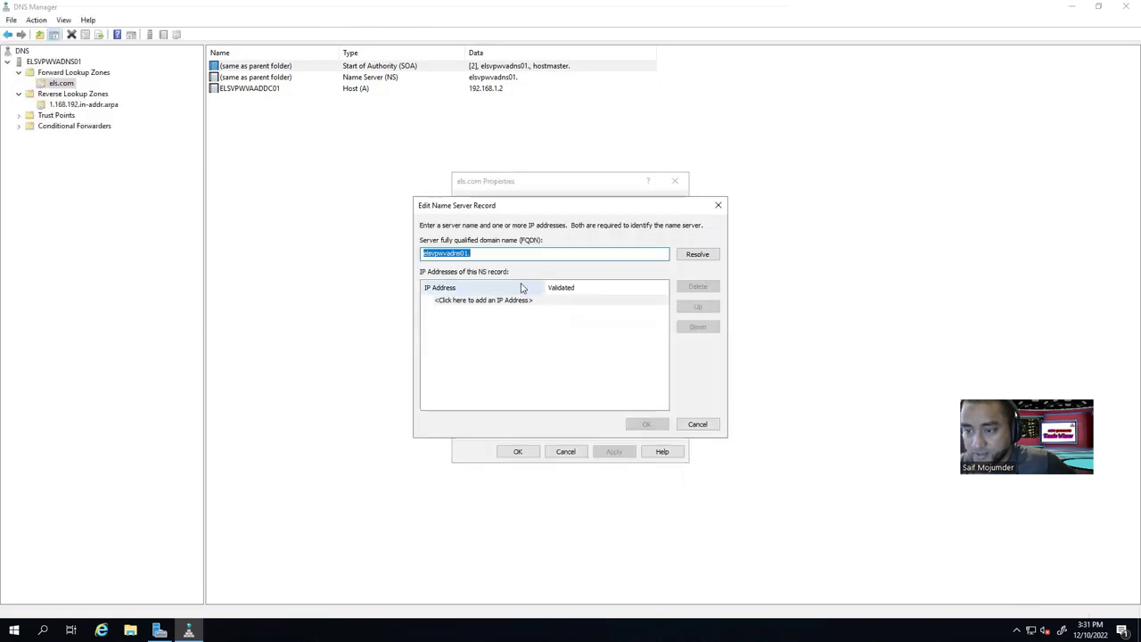
left_click(490, 253)
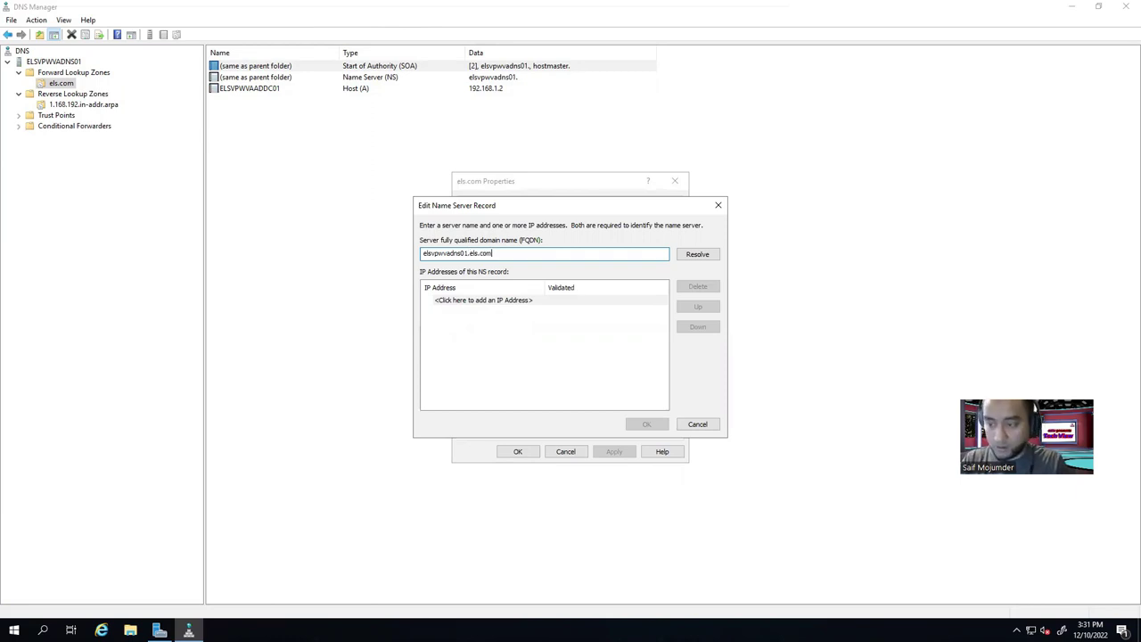
left_click(698, 256)
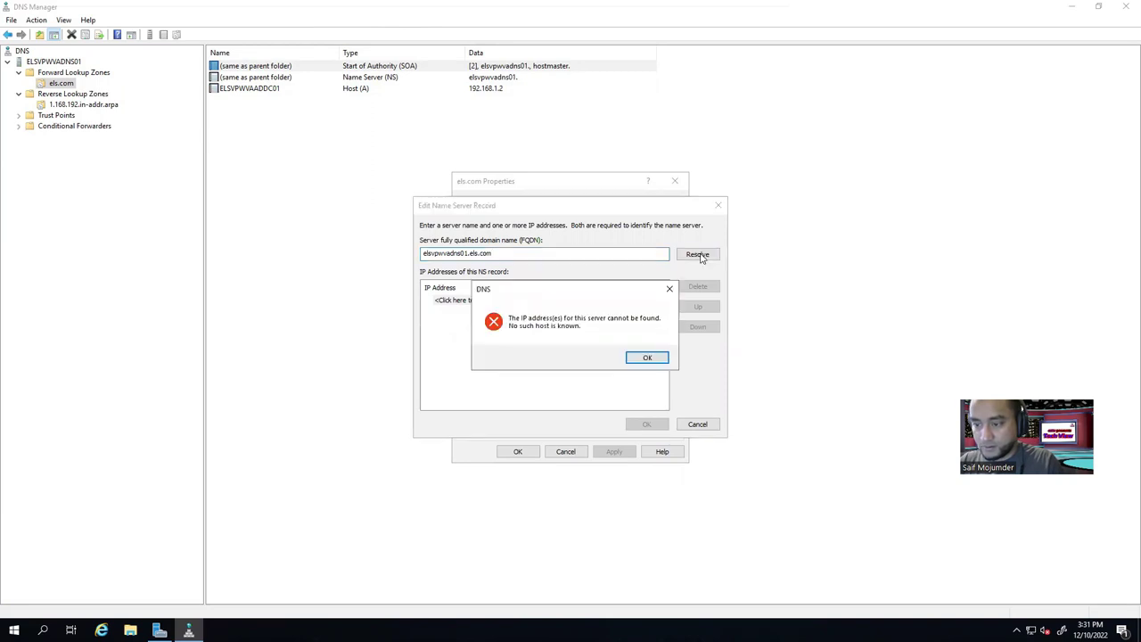
left_click(648, 358)
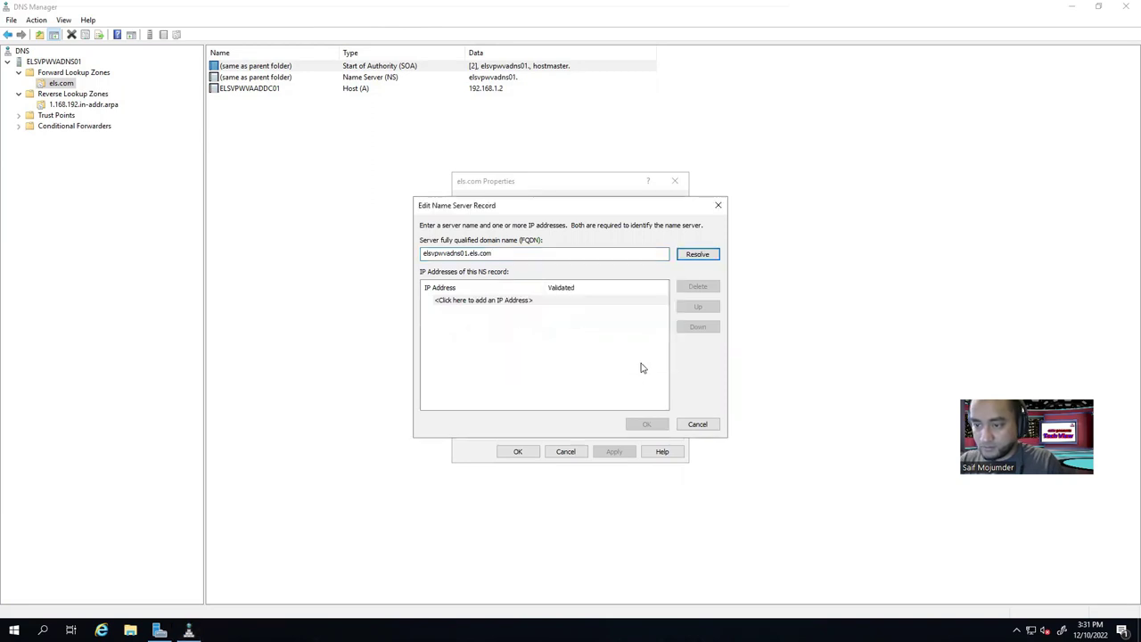
left_click(515, 302)
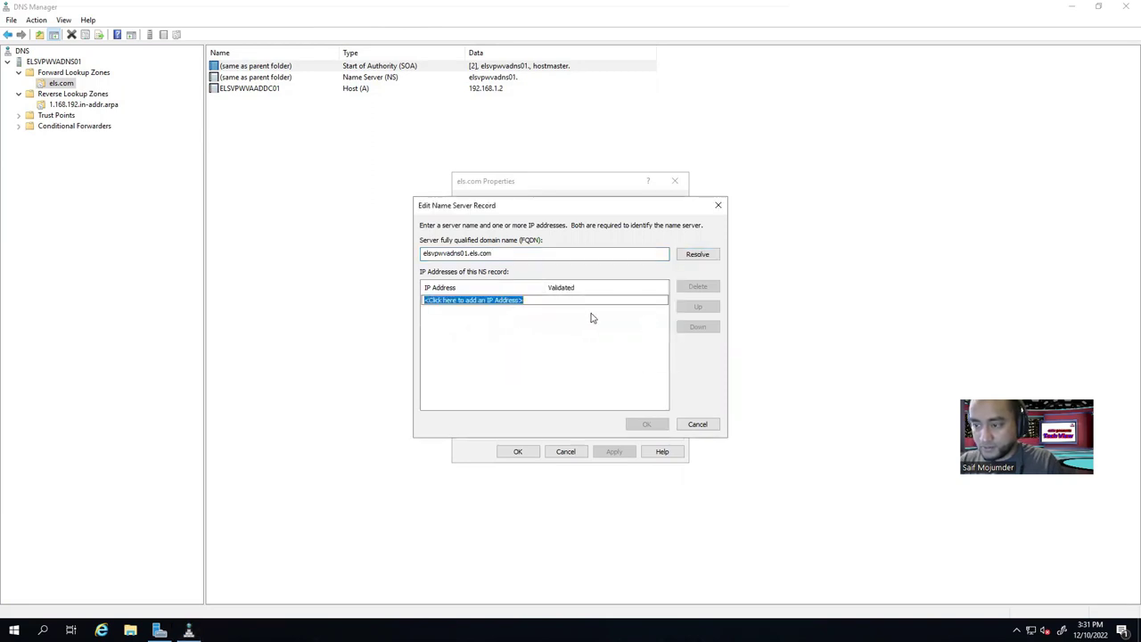
left_click(718, 205)
left_click(677, 181)
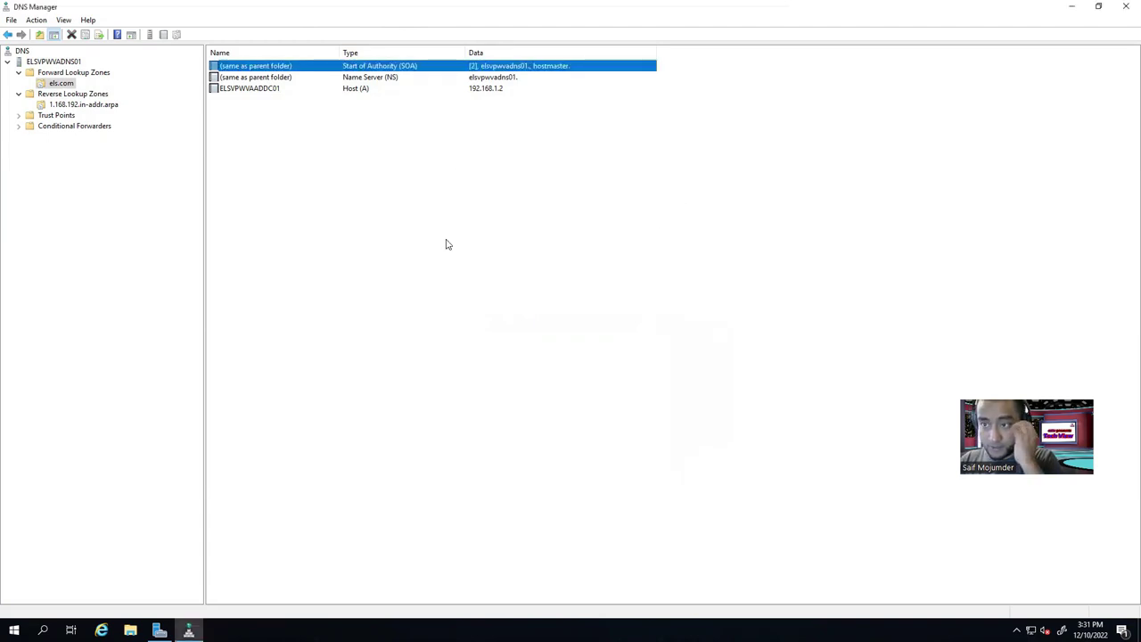
Open a blank New Host (A or AAAA) form from the els.com record list.
left_click(272, 140)
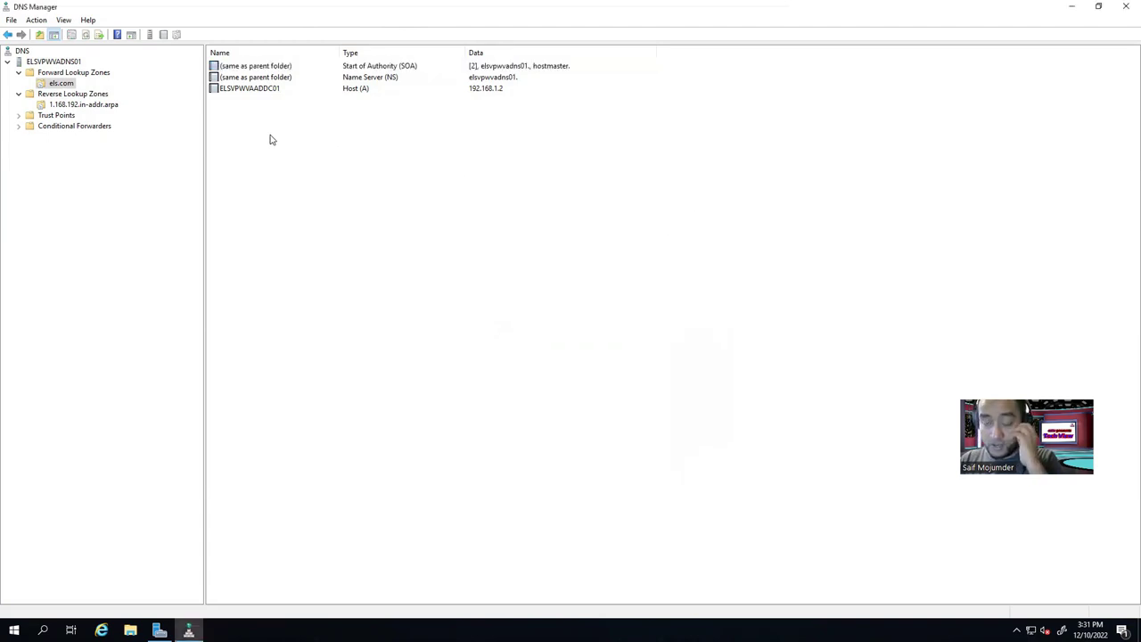
left_click(62, 62)
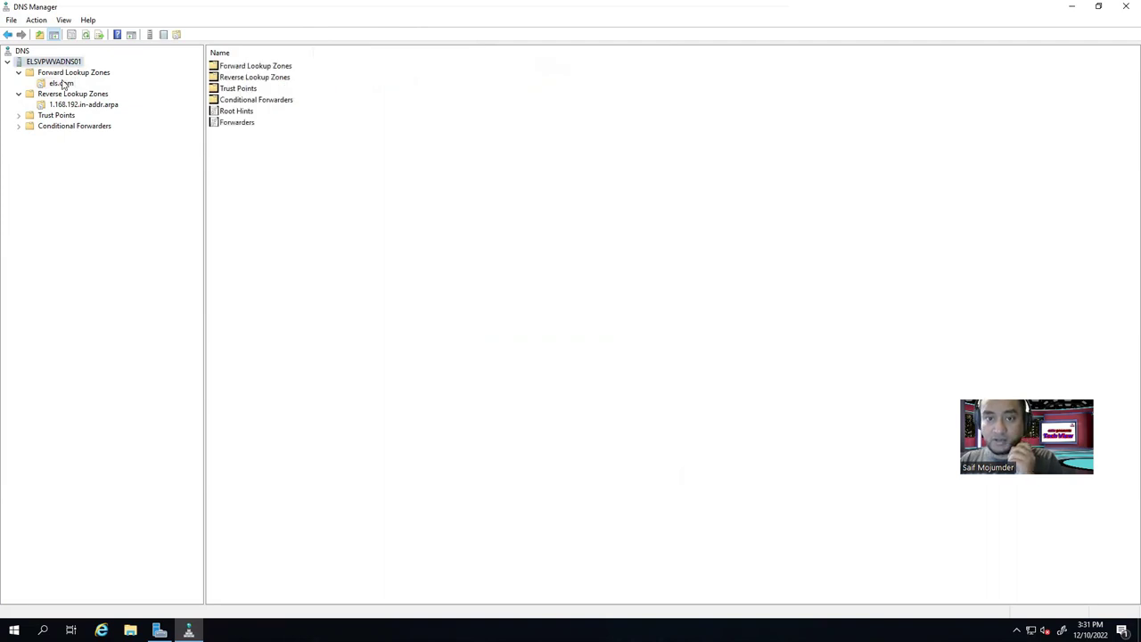
left_click(61, 84)
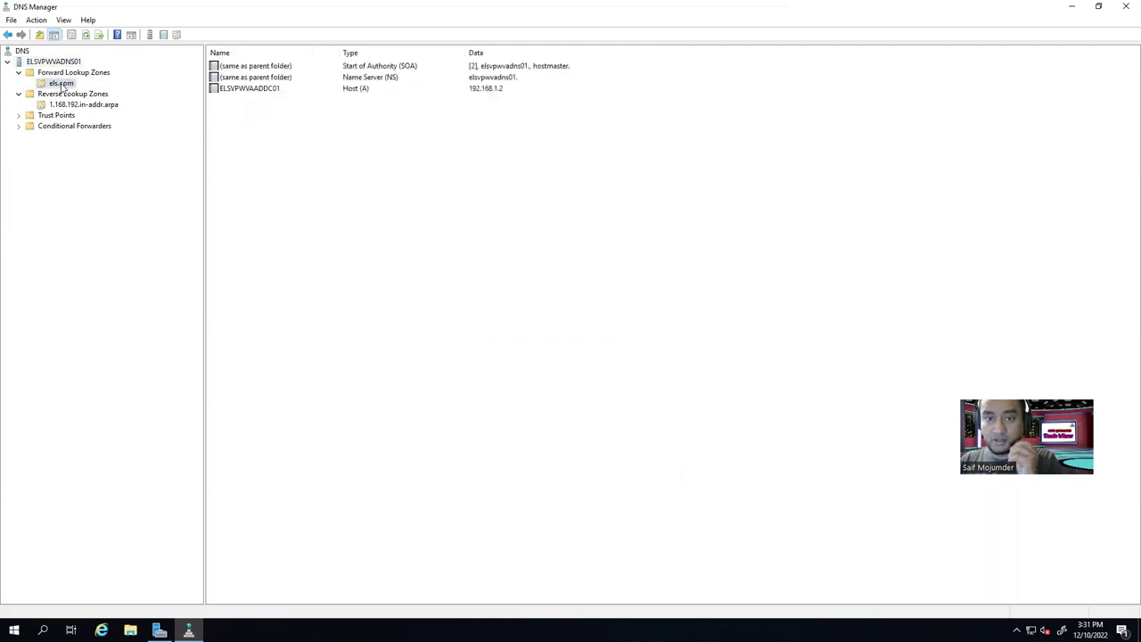
right_click(307, 127)
left_click(392, 155)
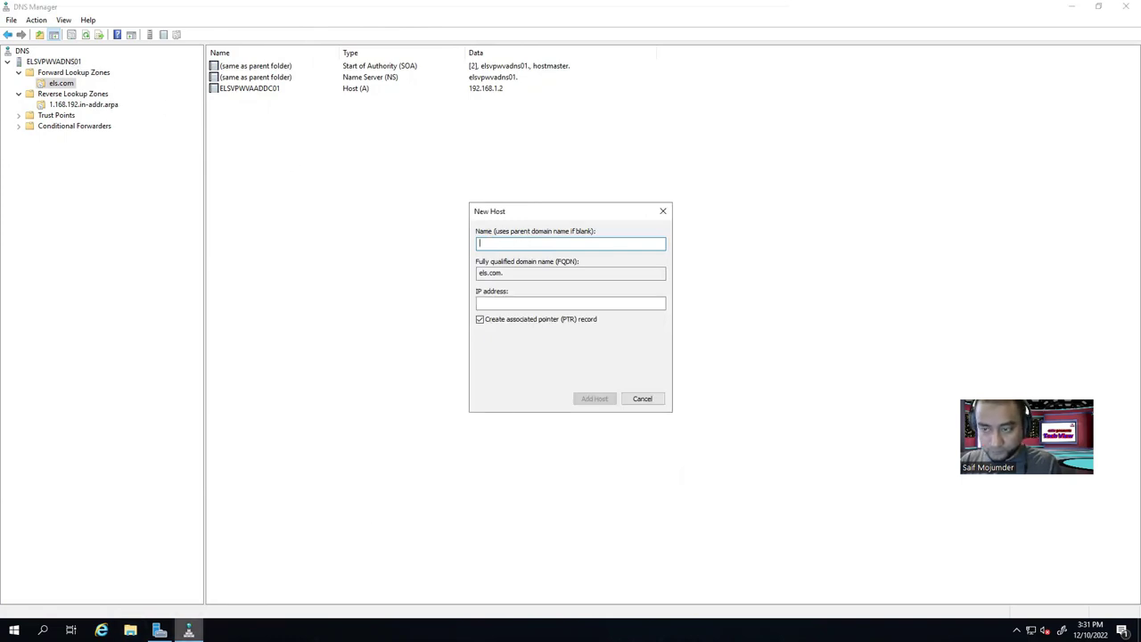
mouse_move(189, 630)
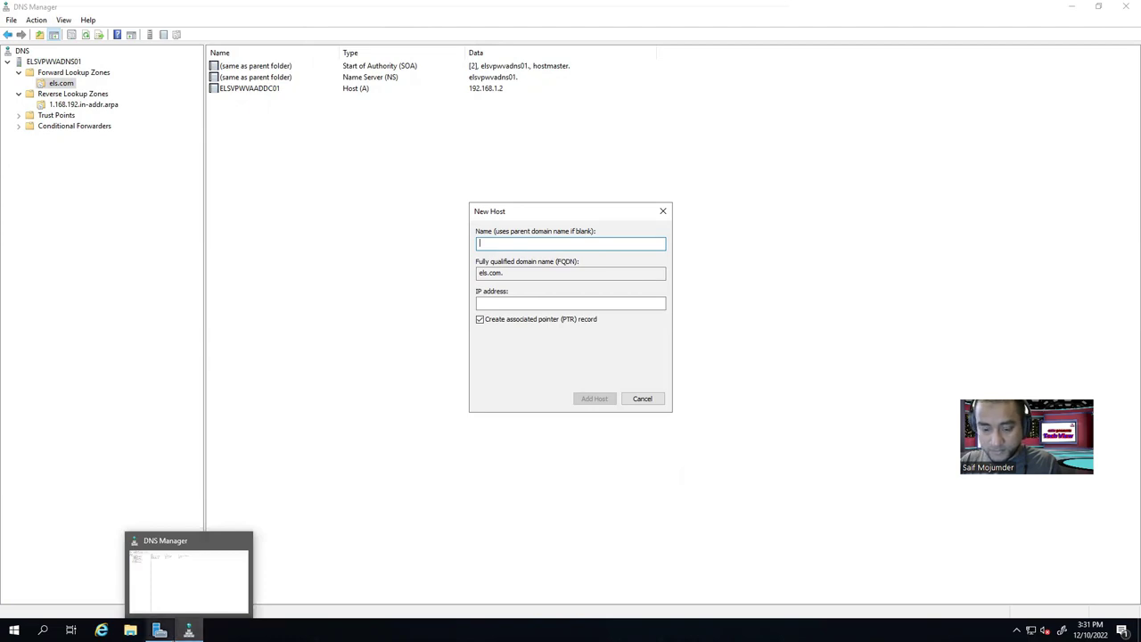
Copy the VM name ELSVPWVADNS01 from elshost02, then return to the 192.168.1.4 session.
mouse_move(550, 5)
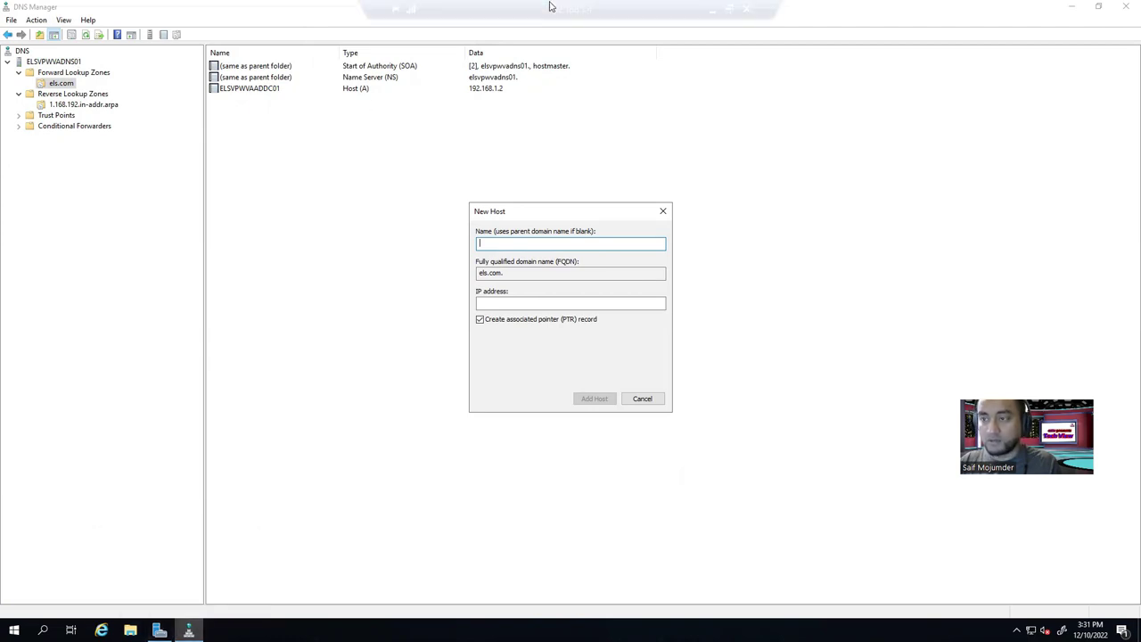
left_click(711, 11)
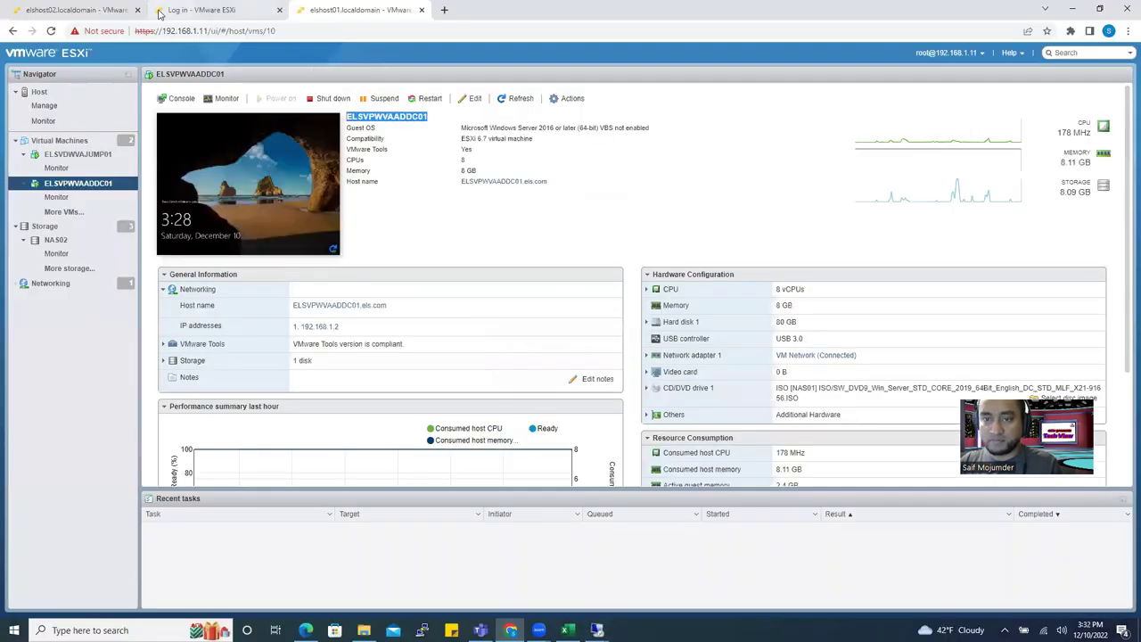
left_click(89, 10)
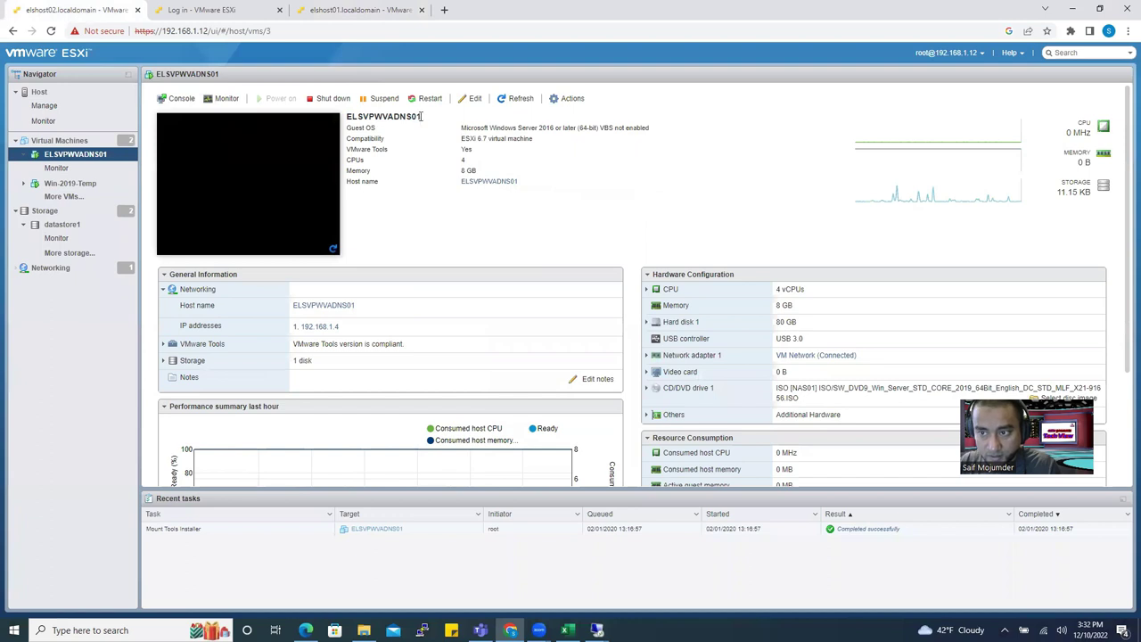
left_click_drag(422, 117, 354, 118)
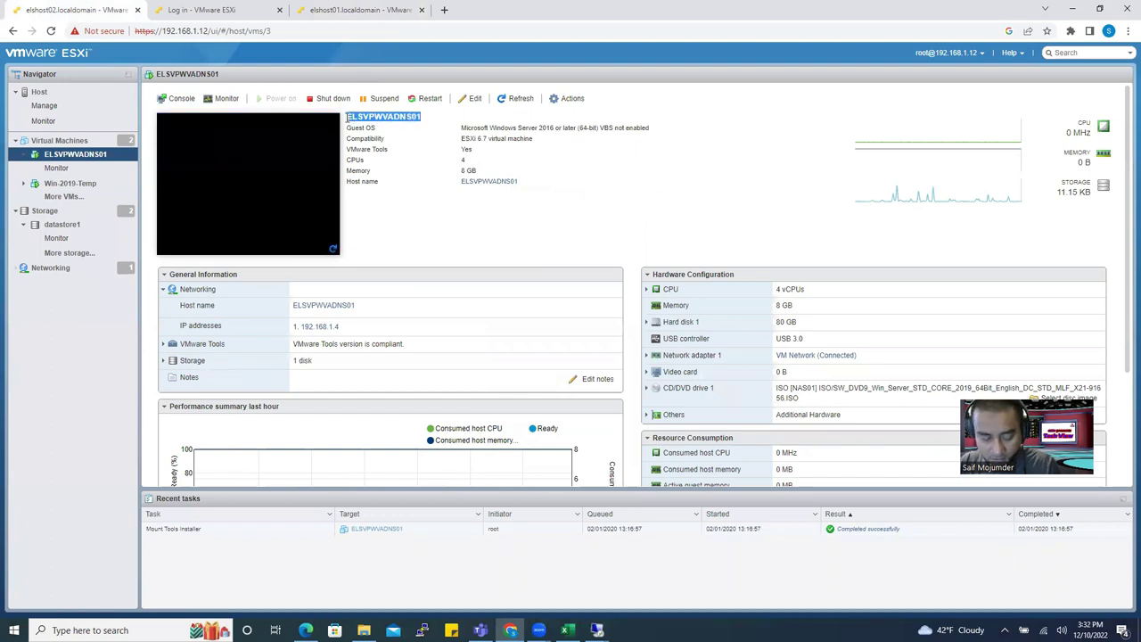
left_click(596, 630)
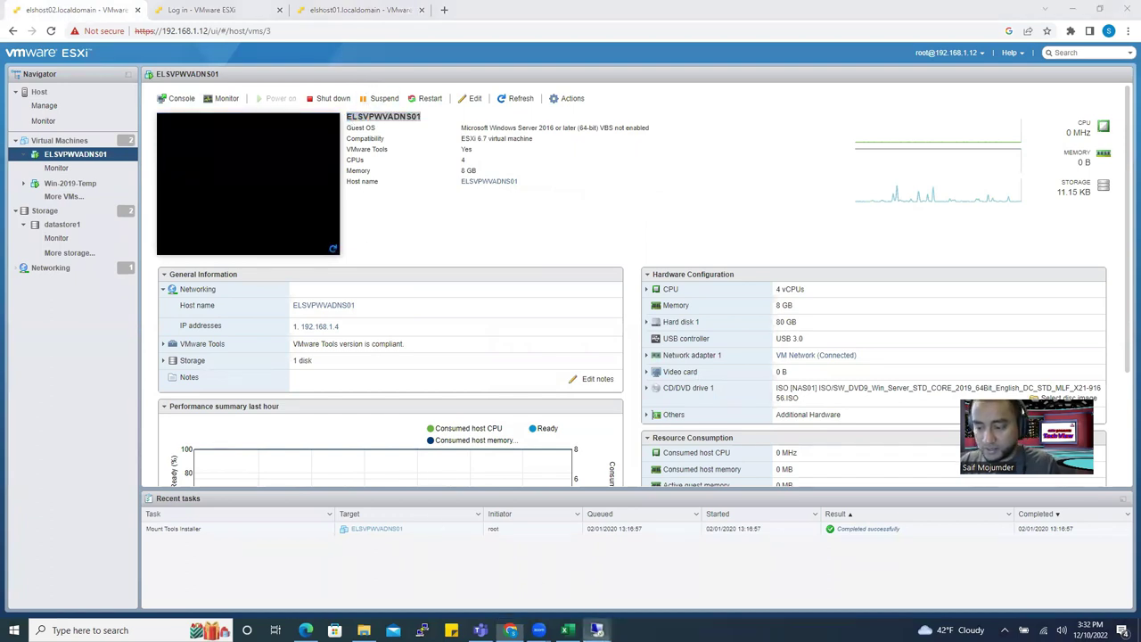
left_click(538, 582)
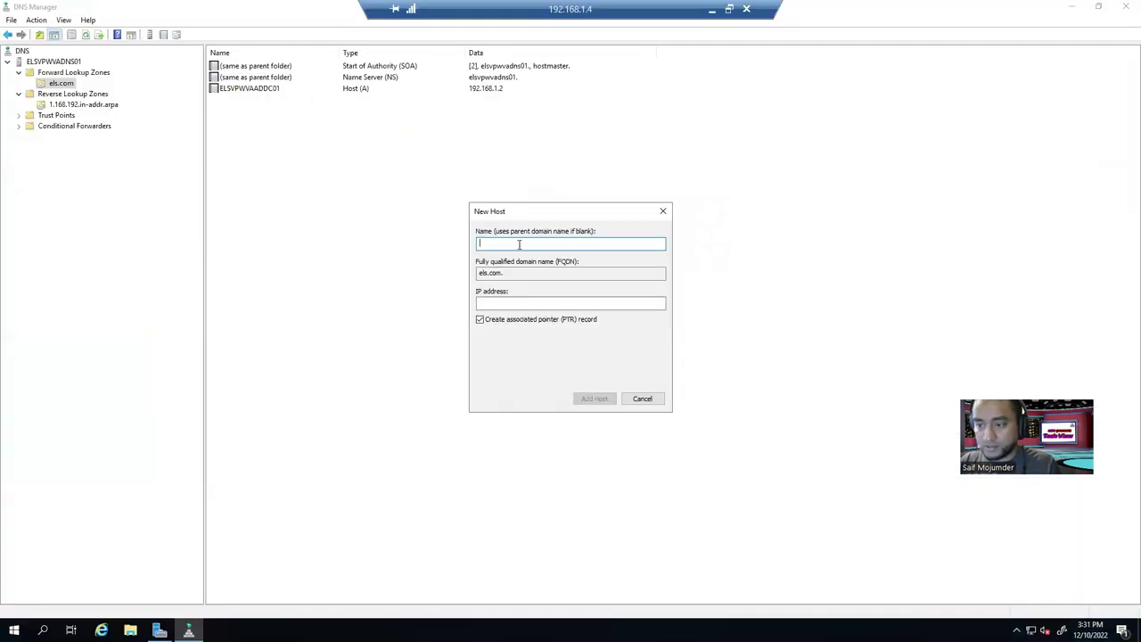
Add host record ELSVPWVADNS01 with IP 192.168.1.4 to the els.com zone.
type("ELSVPWVADNS01")
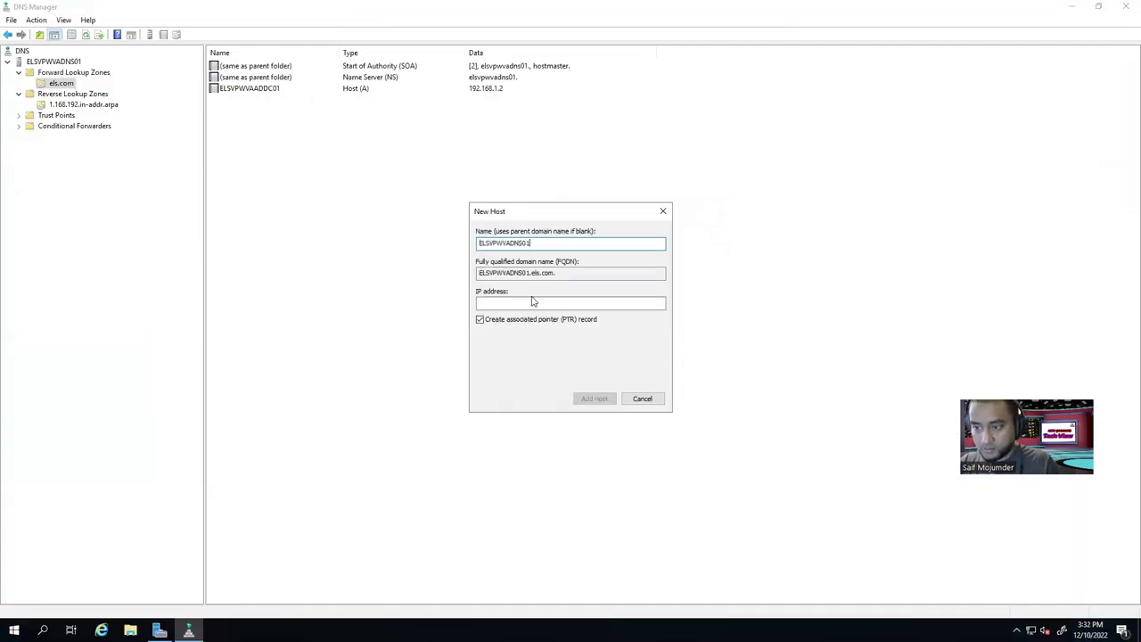
left_click(517, 303)
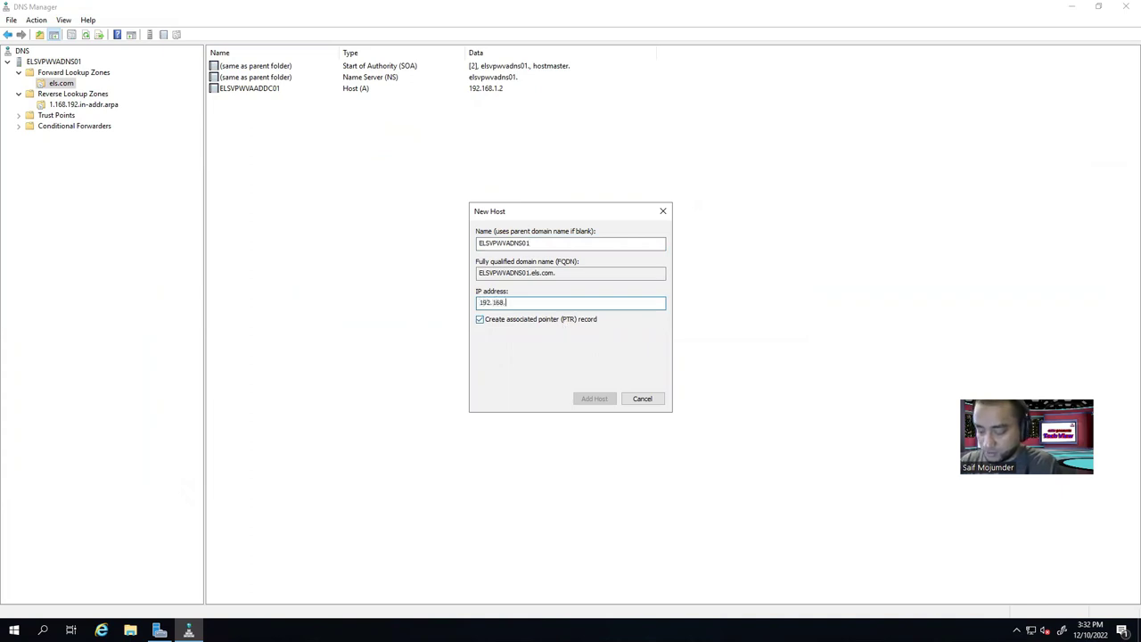
type("192.168.1.2")
key("BackSpace")
type("4")
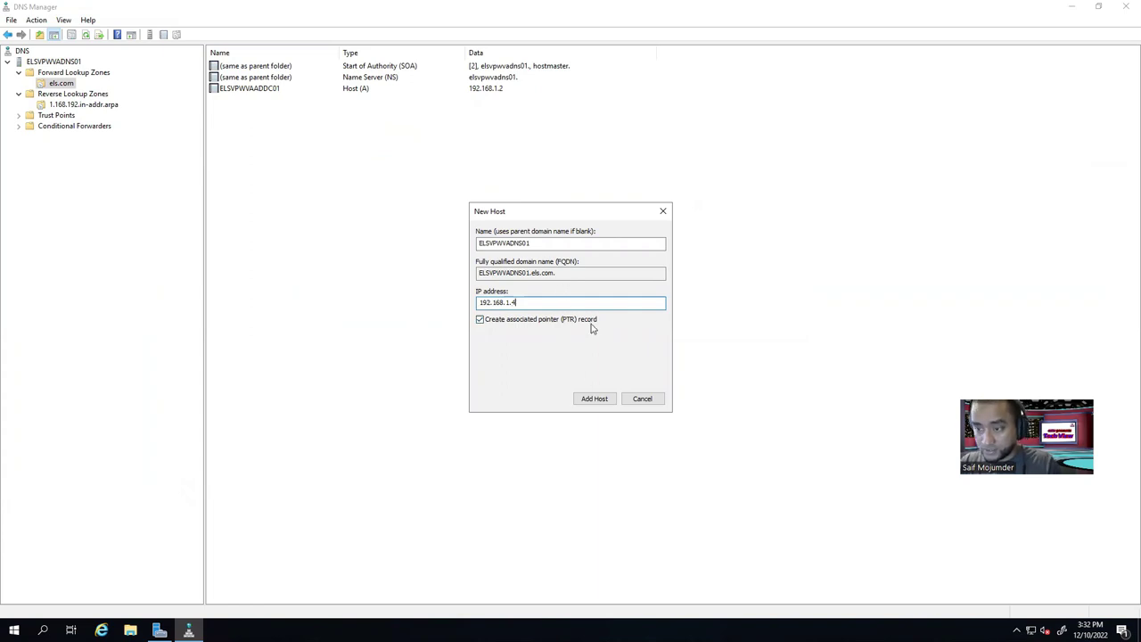
left_click(595, 401)
left_click(655, 358)
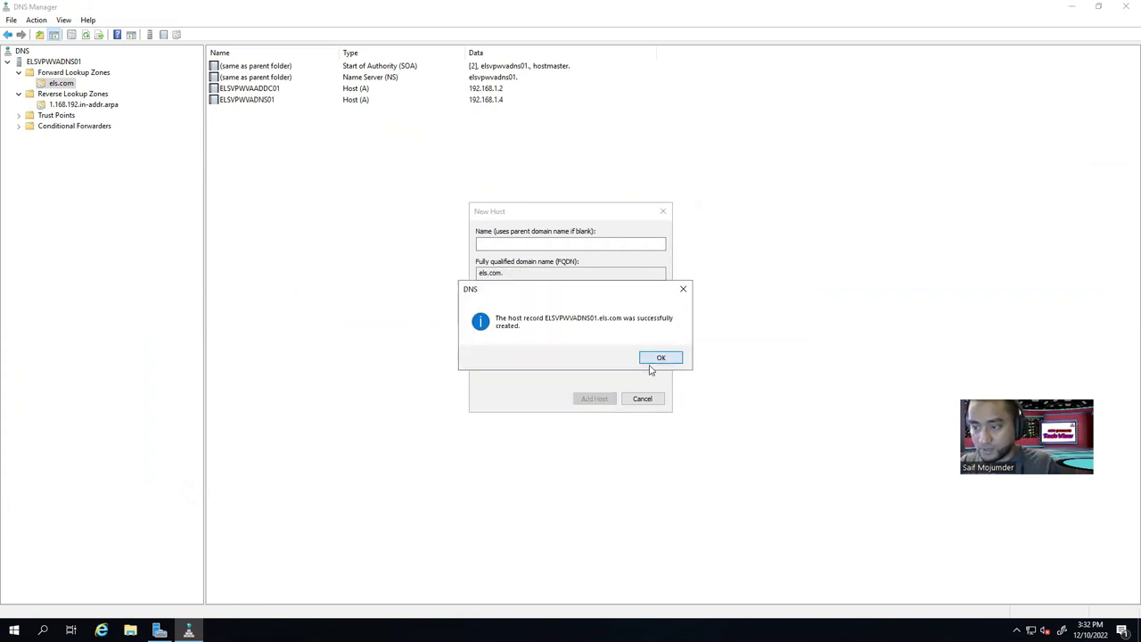
left_click(641, 399)
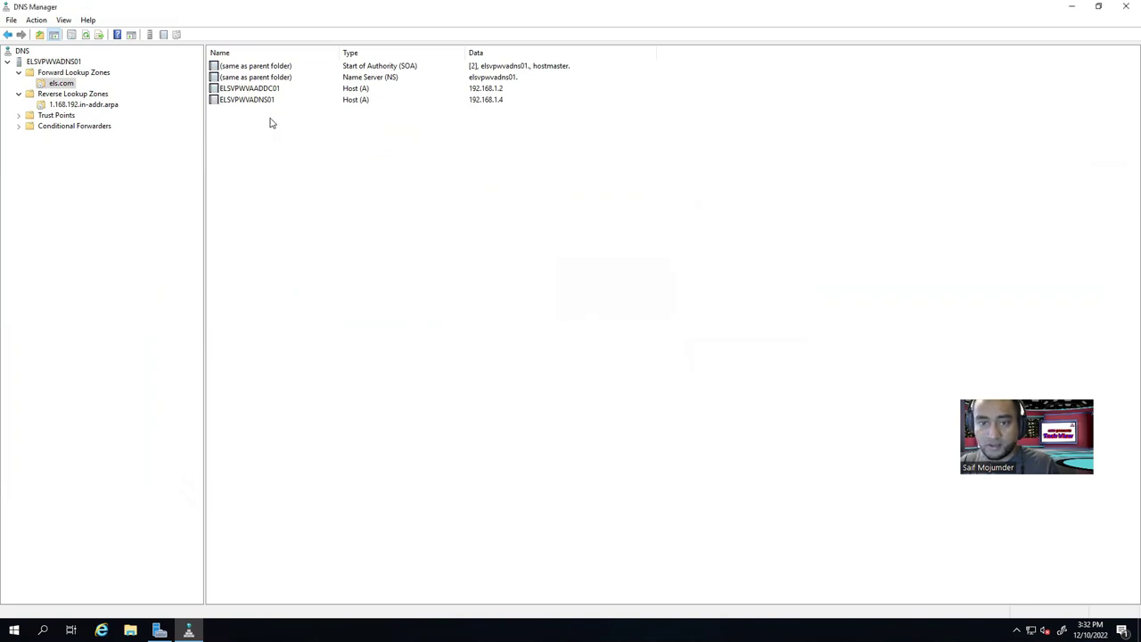
Refresh the zone and review the new ELSVPWVADNS01 record's properties.
left_click(86, 35)
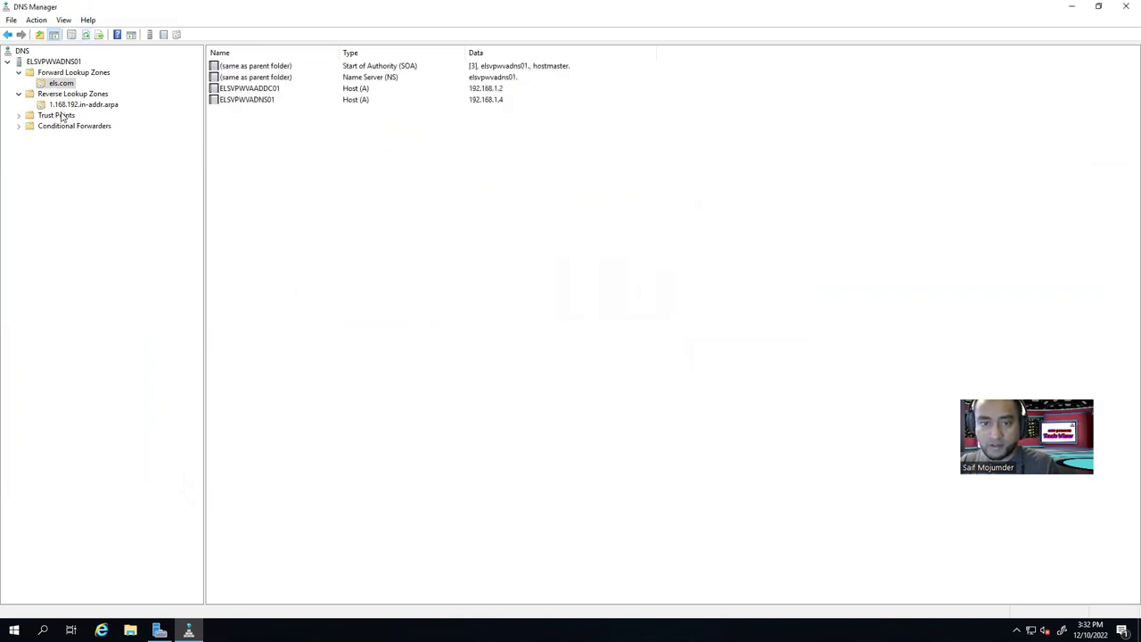
left_click(86, 35)
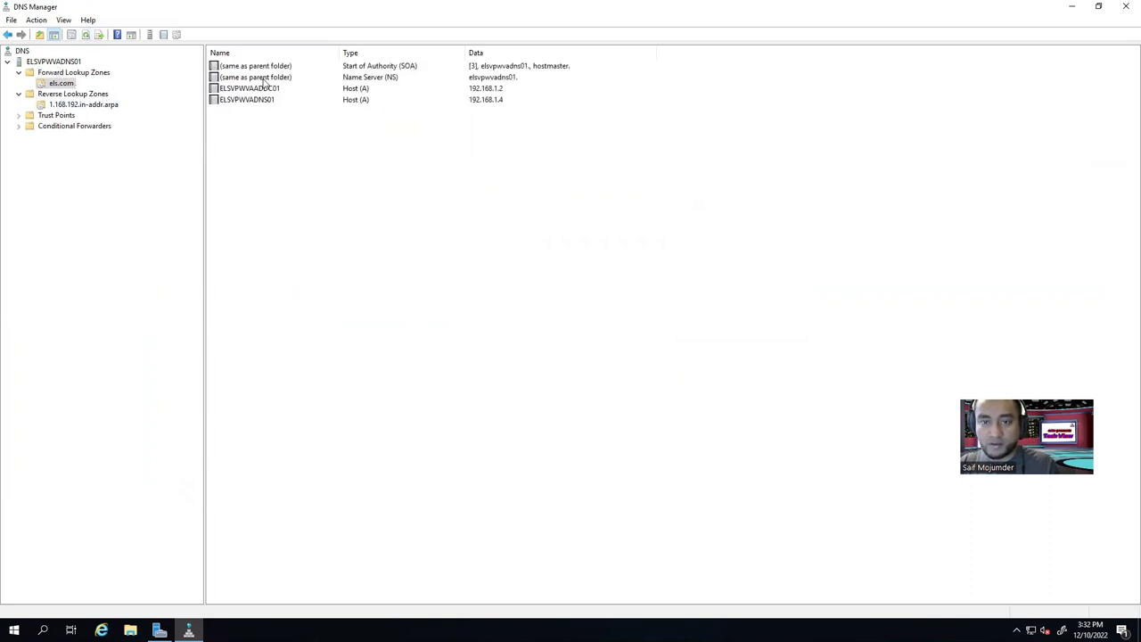
left_click(404, 77)
left_click(273, 100)
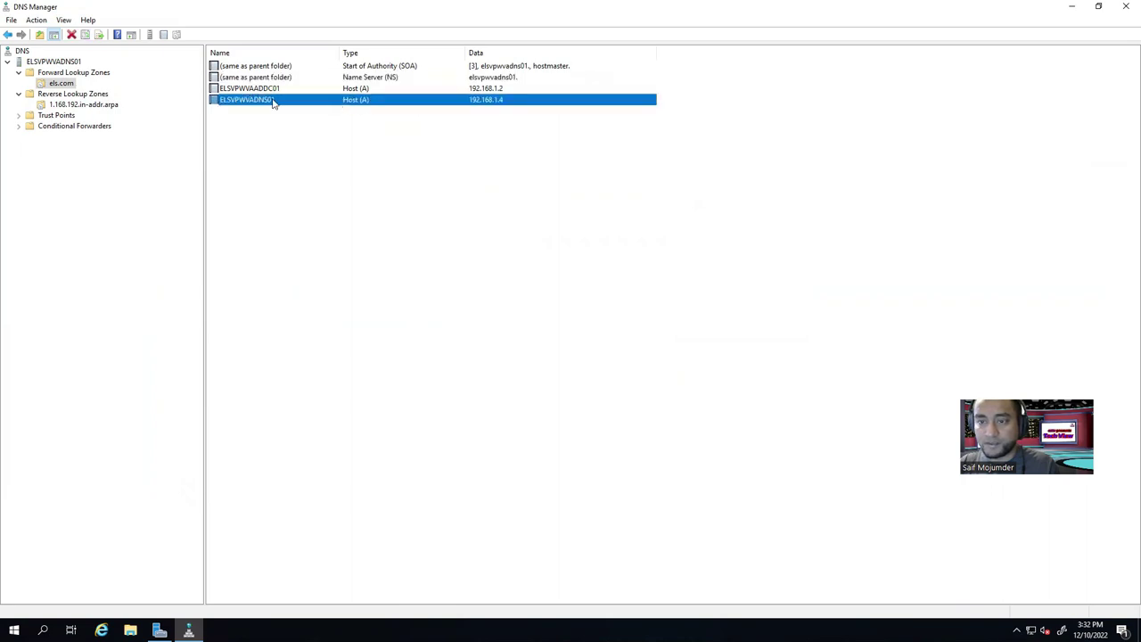
double_click(255, 102)
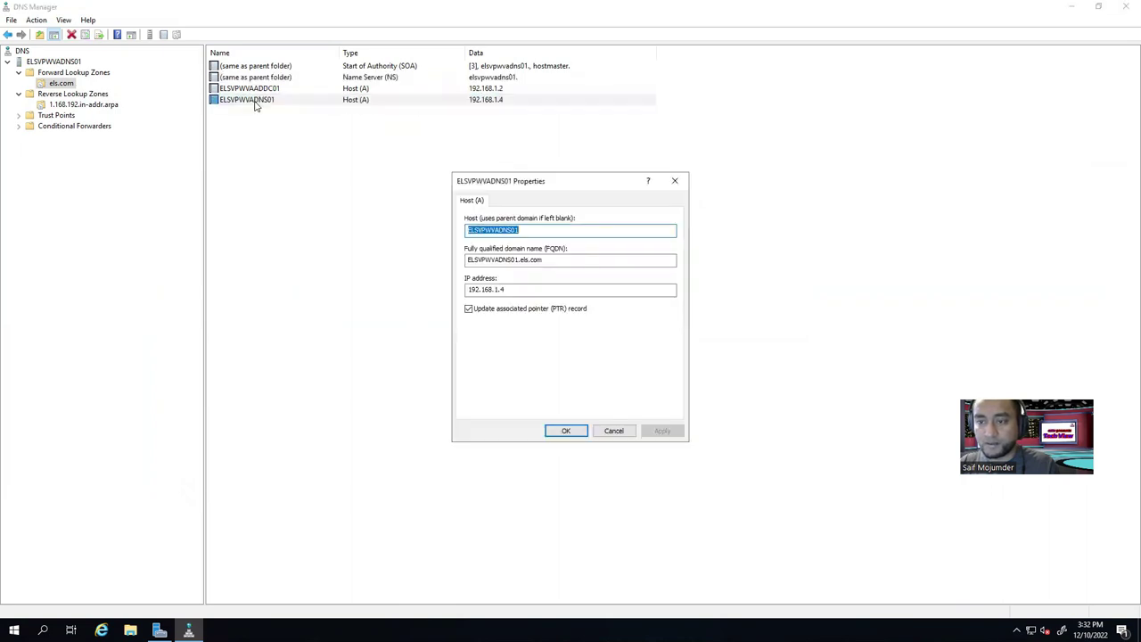
left_click(675, 181)
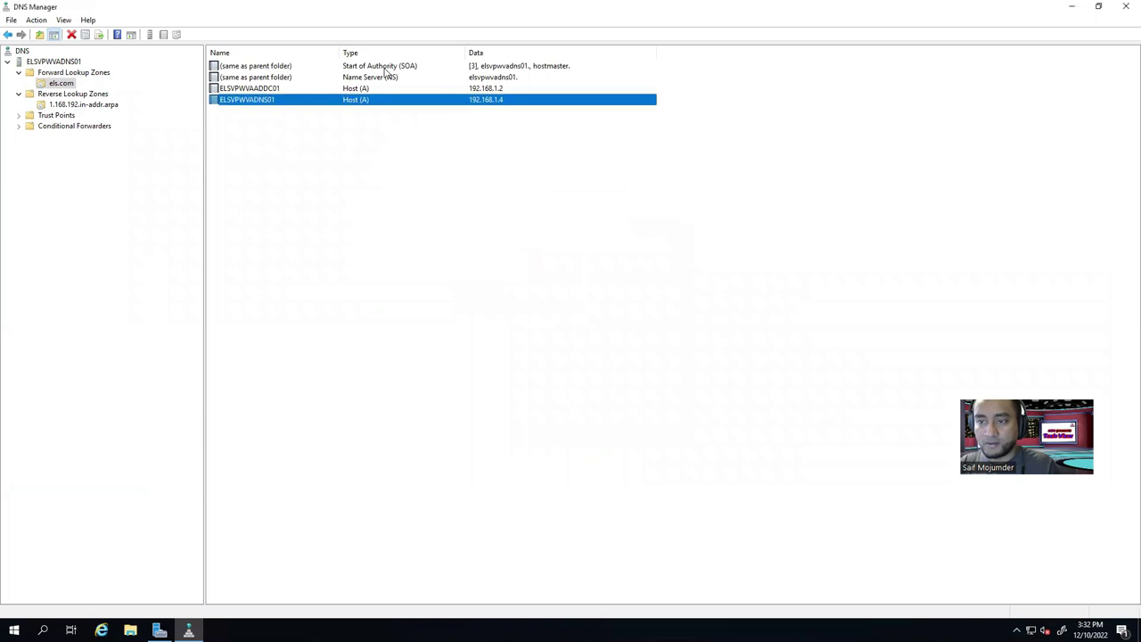
Change els.com's name server to elsvpwvadns01.els.com resolved to 192.168.1.4, then switch to Server Manager.
double_click(385, 71)
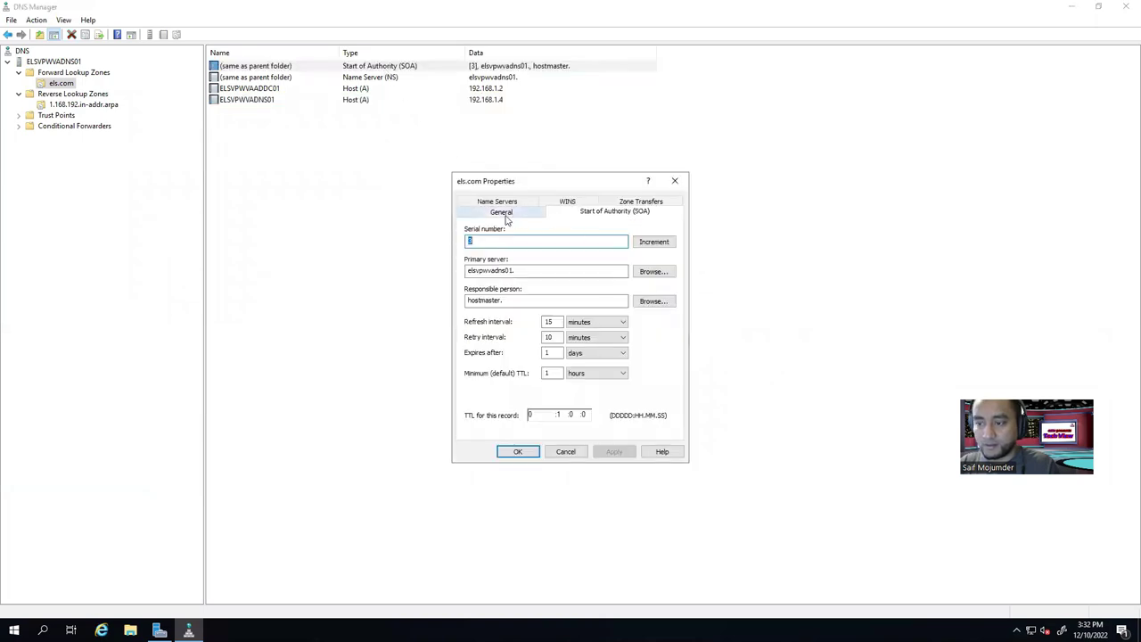
left_click(497, 202)
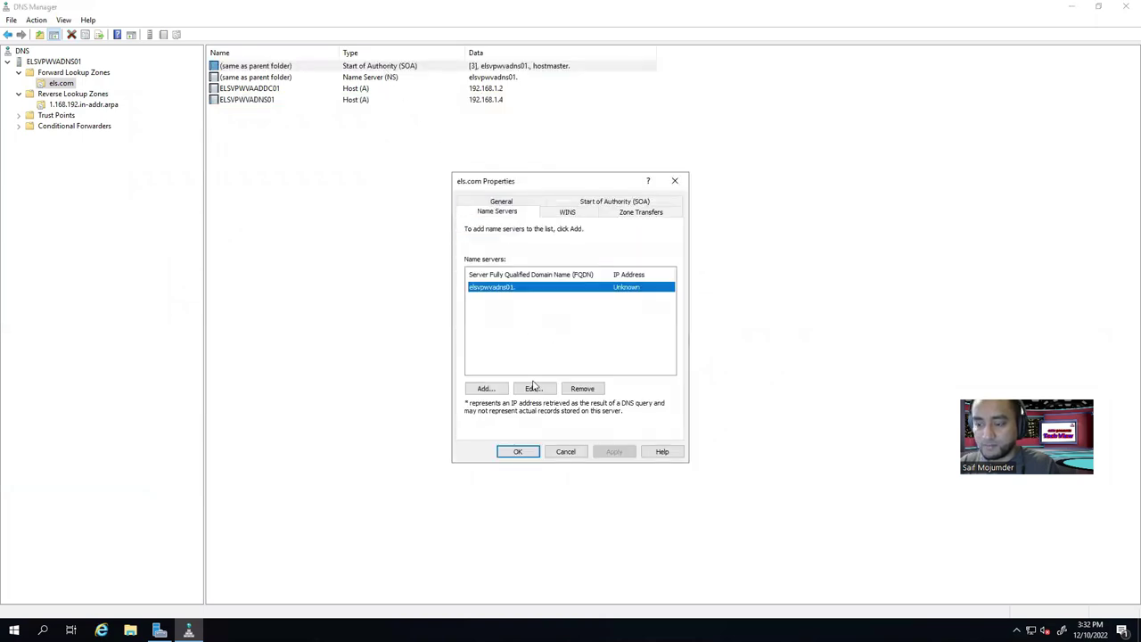
left_click(532, 389)
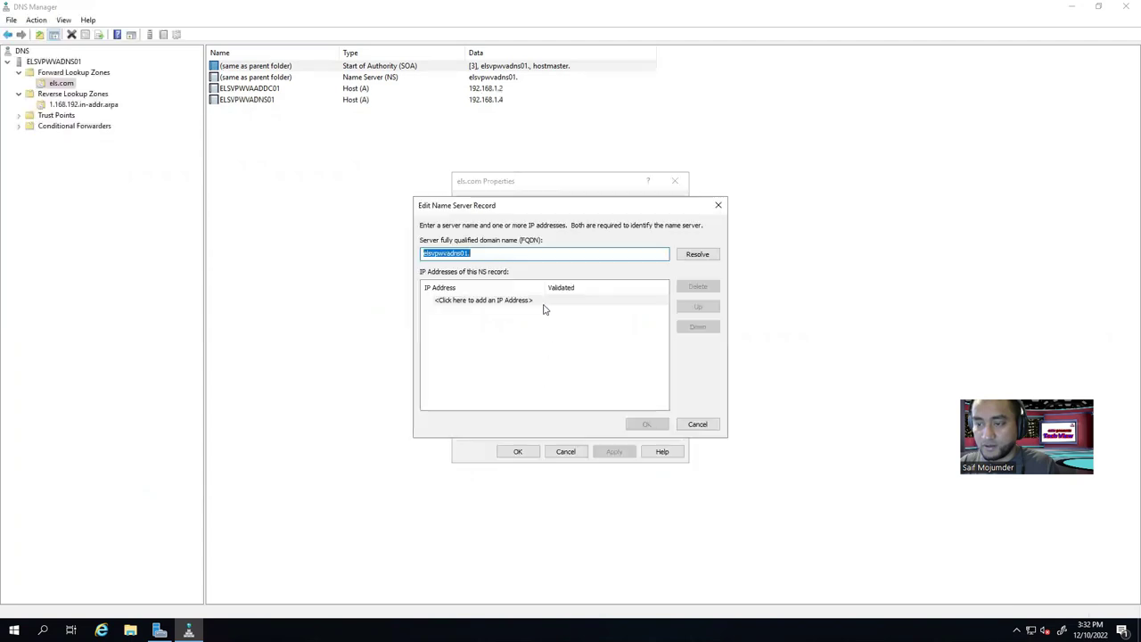
left_click(488, 253)
type("els.com")
left_click(697, 254)
left_click(457, 312)
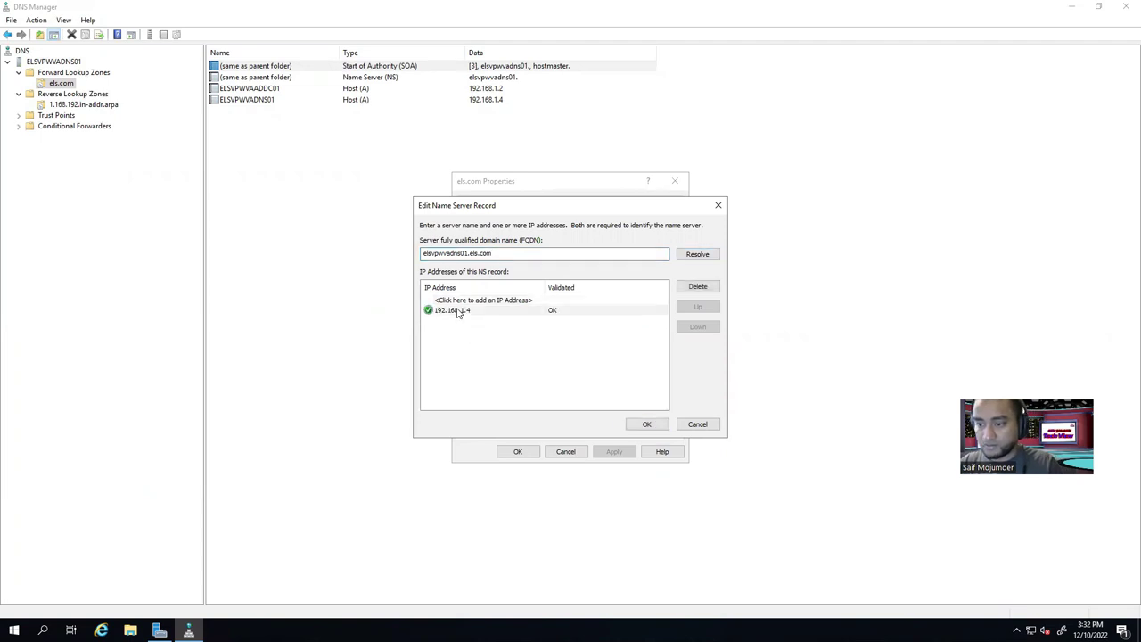
left_click(641, 426)
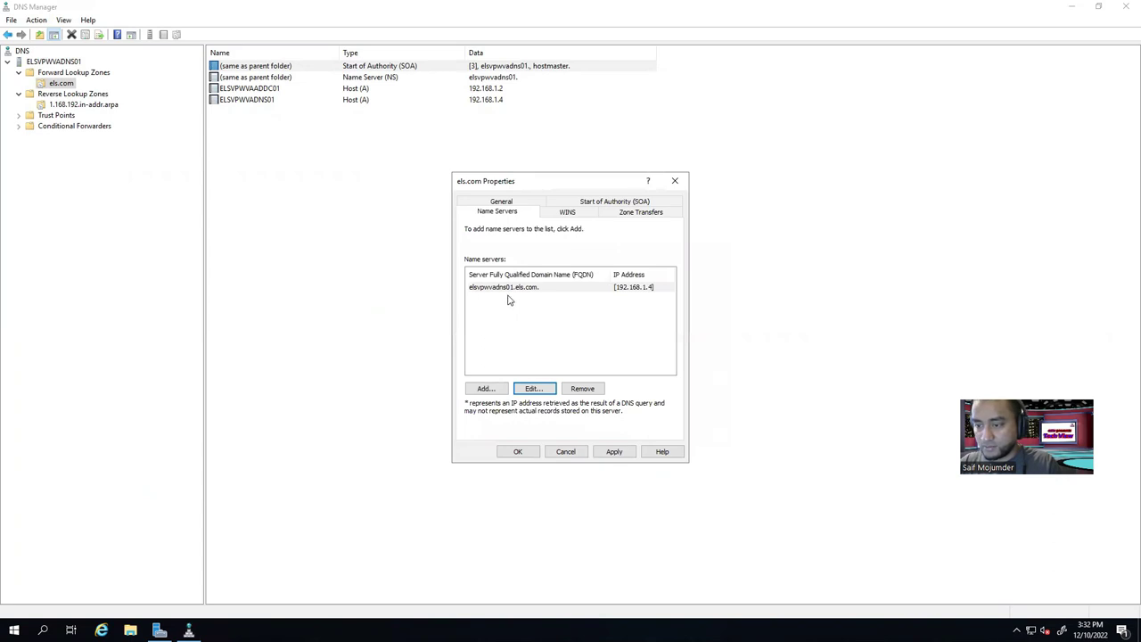
left_click(621, 453)
left_click(518, 452)
left_click(447, 365)
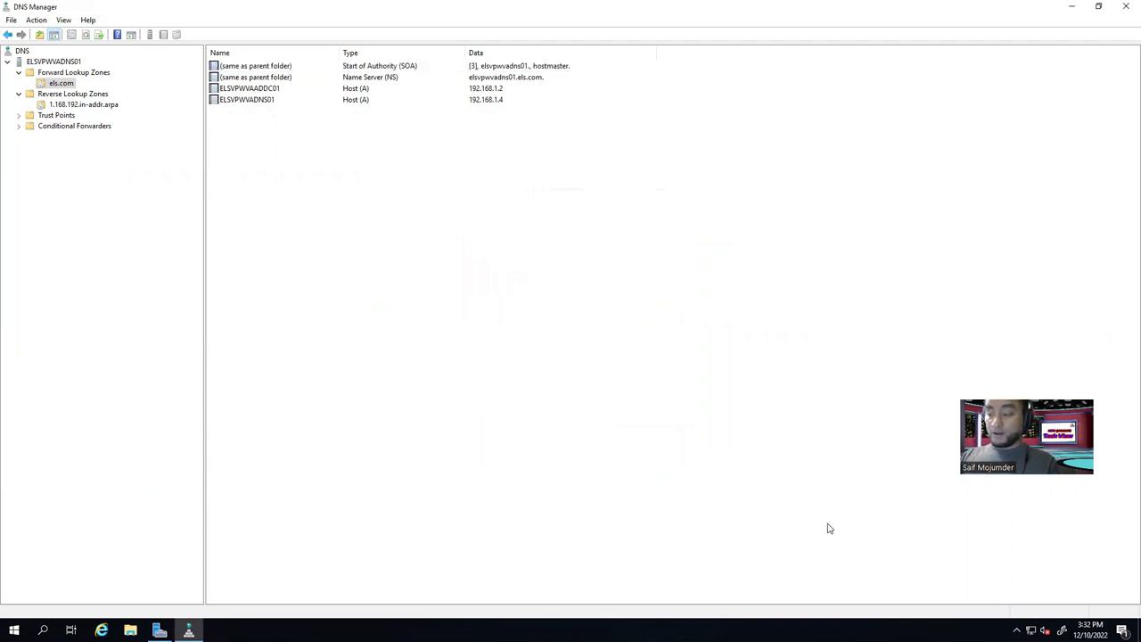
key("alt+Tab")
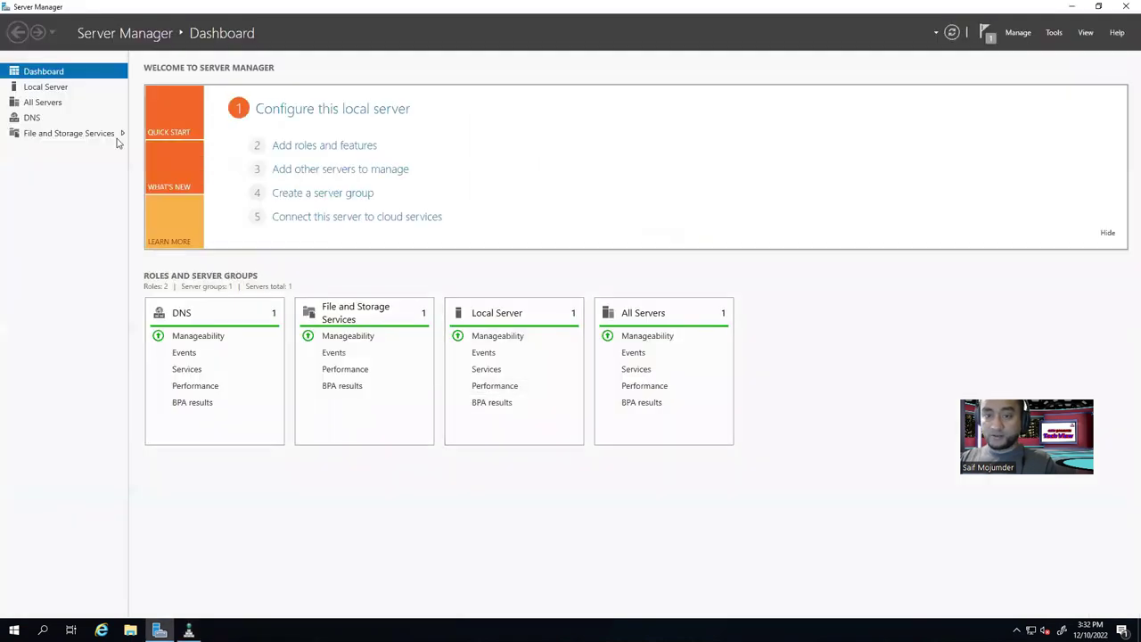
Review the Ethernet0 adapter's connection details from Local Server.
left_click(53, 87)
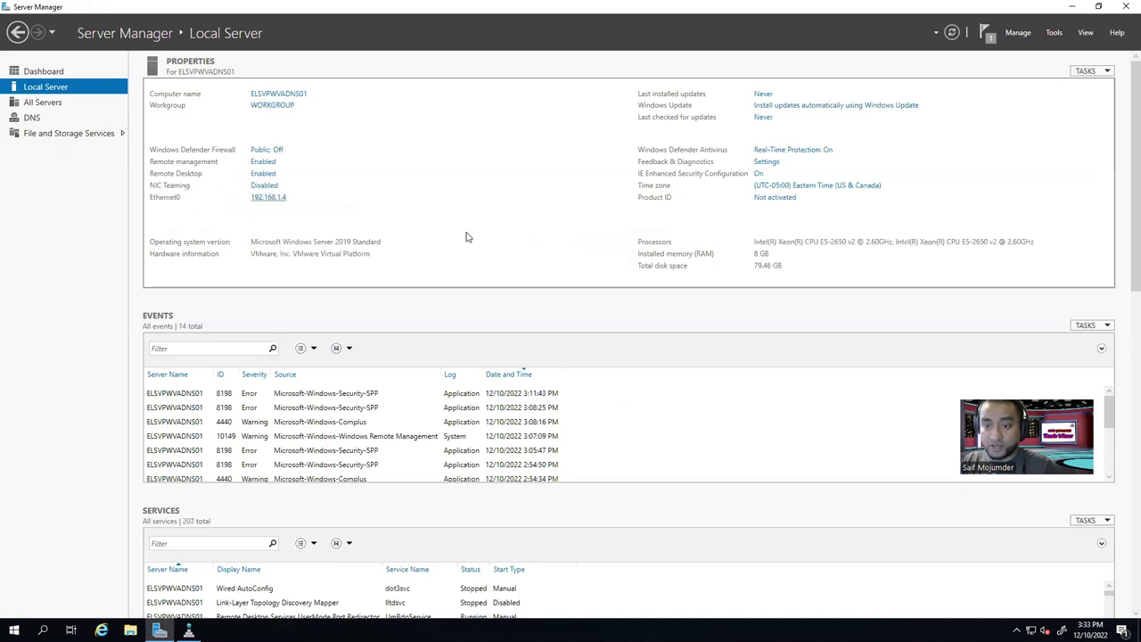
left_click(269, 196)
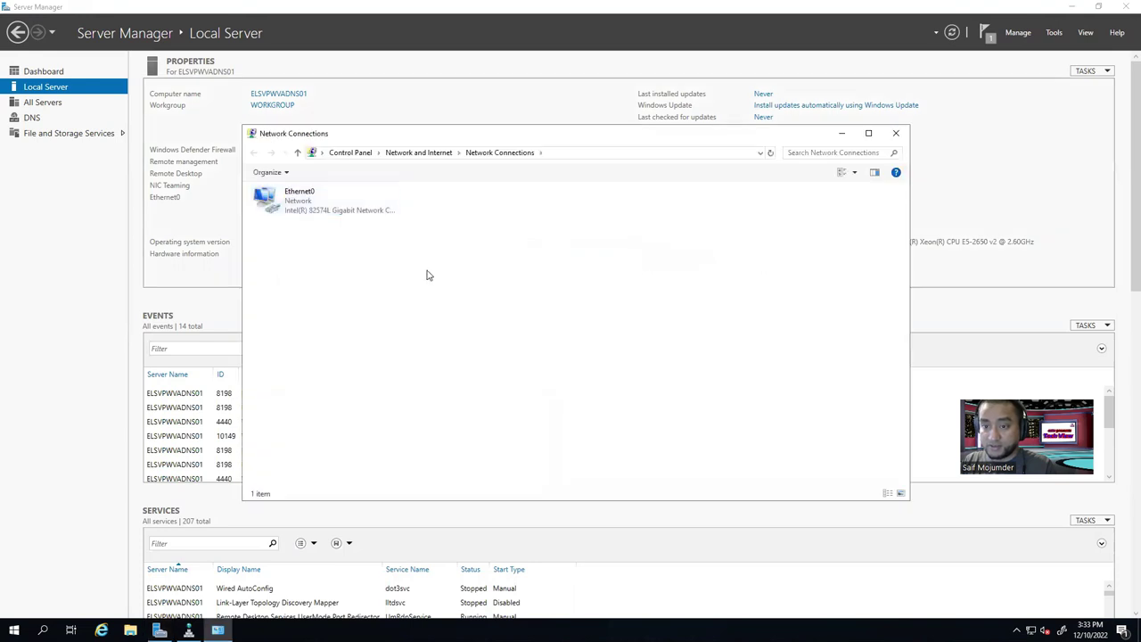
double_click(292, 198)
left_click(504, 307)
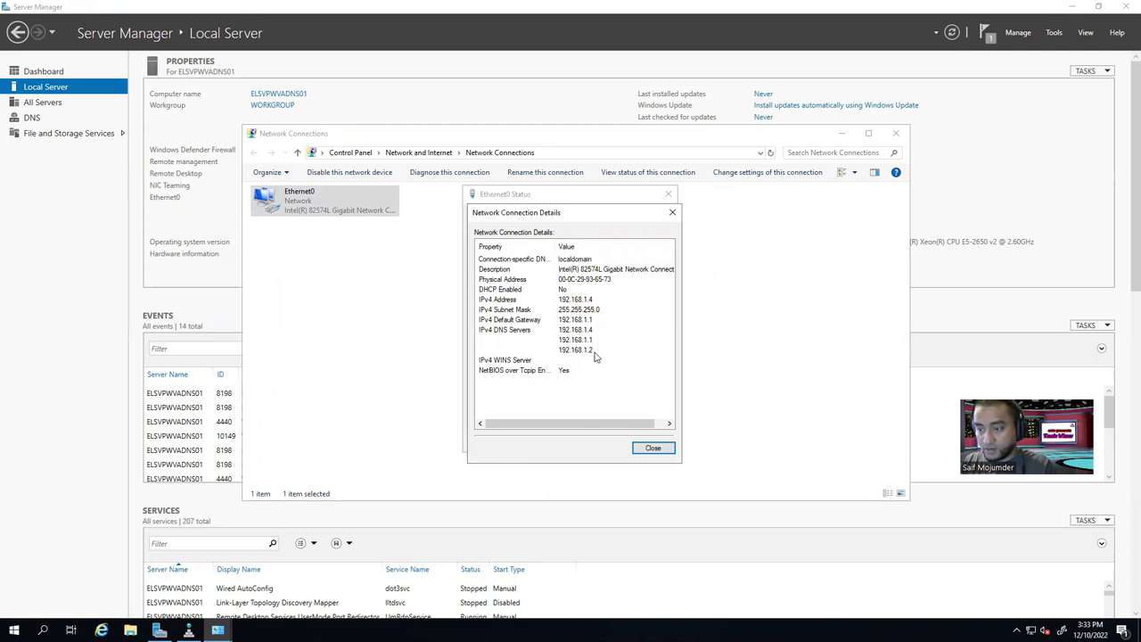
left_click(659, 450)
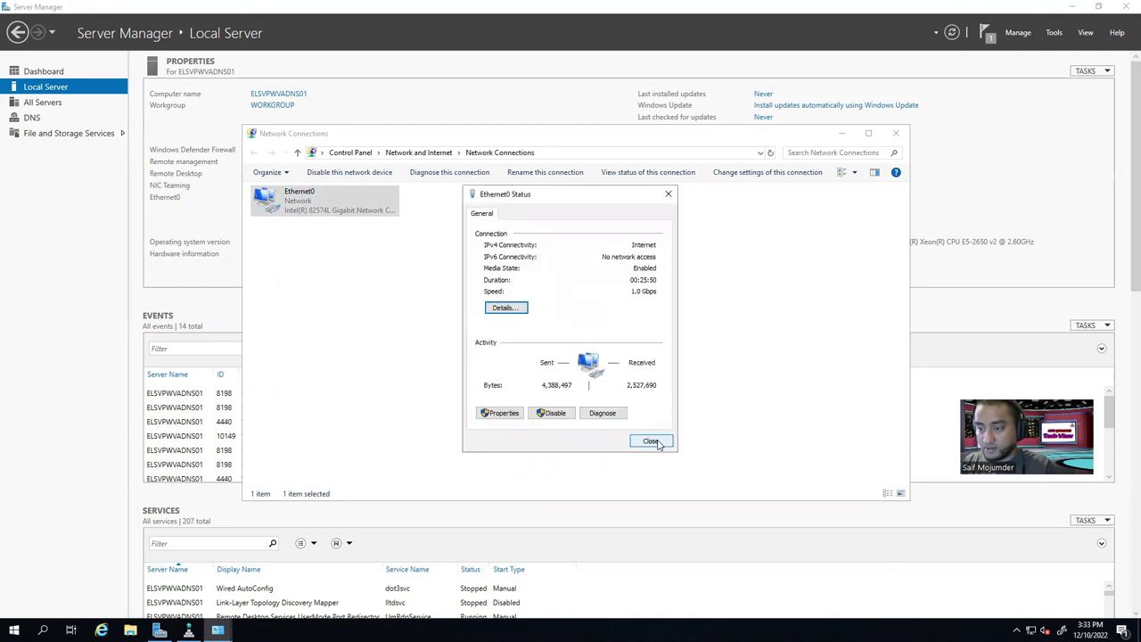
left_click(654, 442)
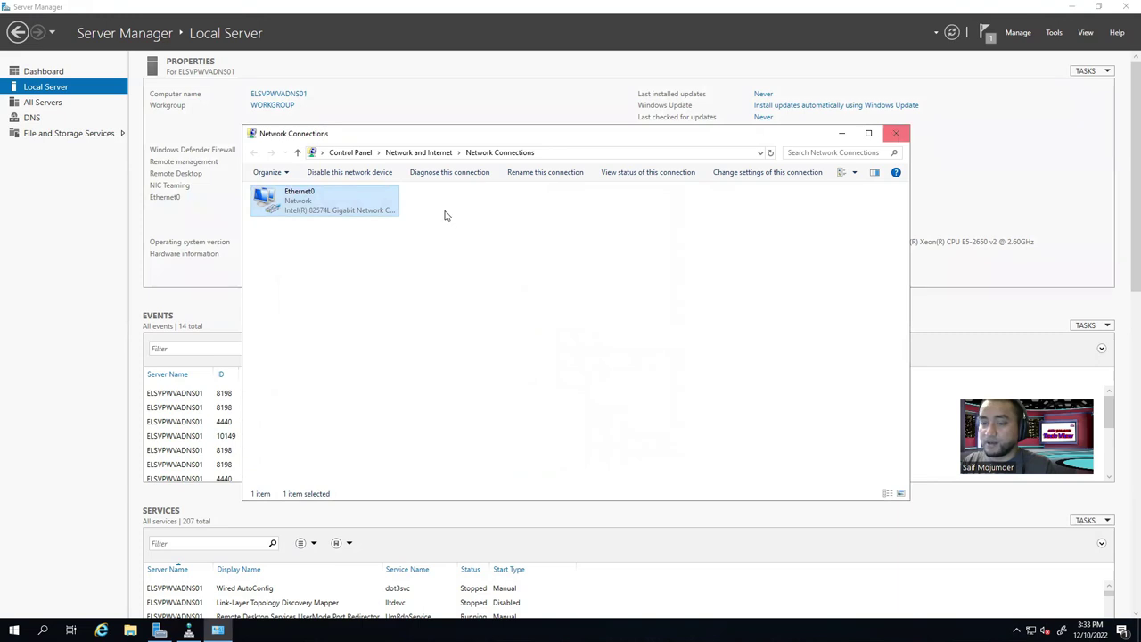
Remove 192.168.1.2 from Ethernet0's DNS server list, keeping 192.168.1.4 and 192.168.1.1.
double_click(330, 212)
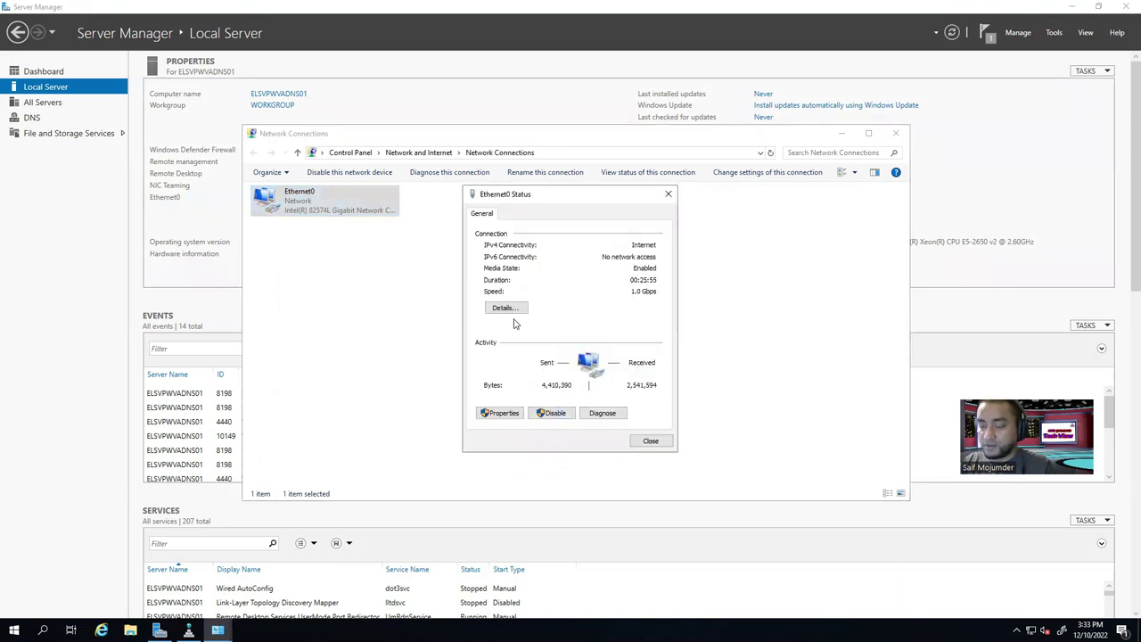
left_click(502, 412)
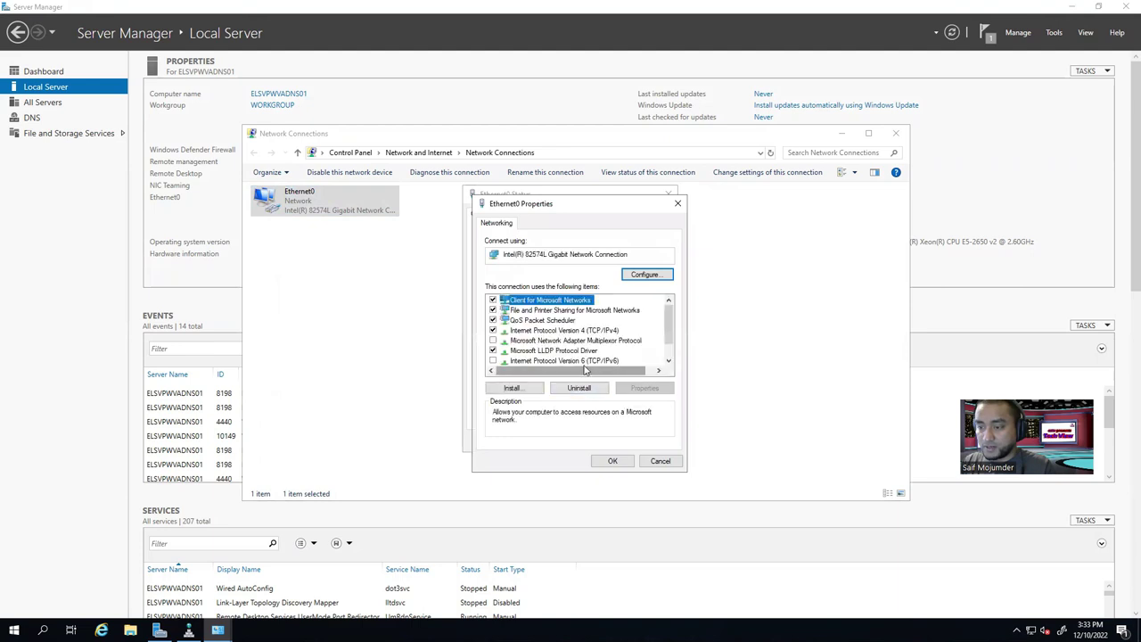
double_click(579, 331)
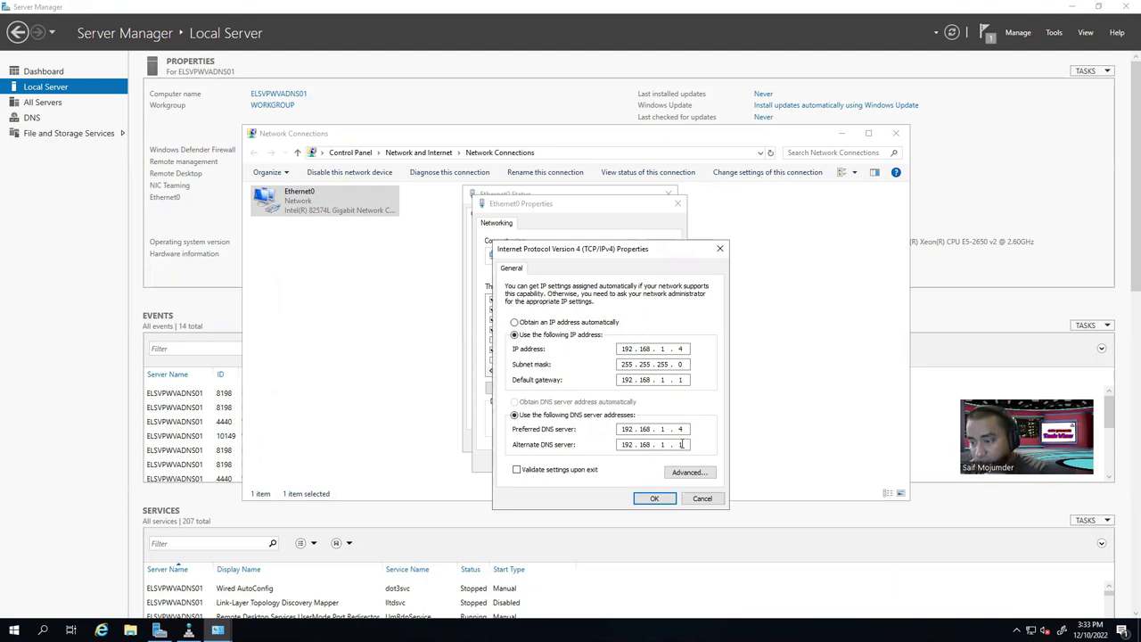
double_click(679, 444)
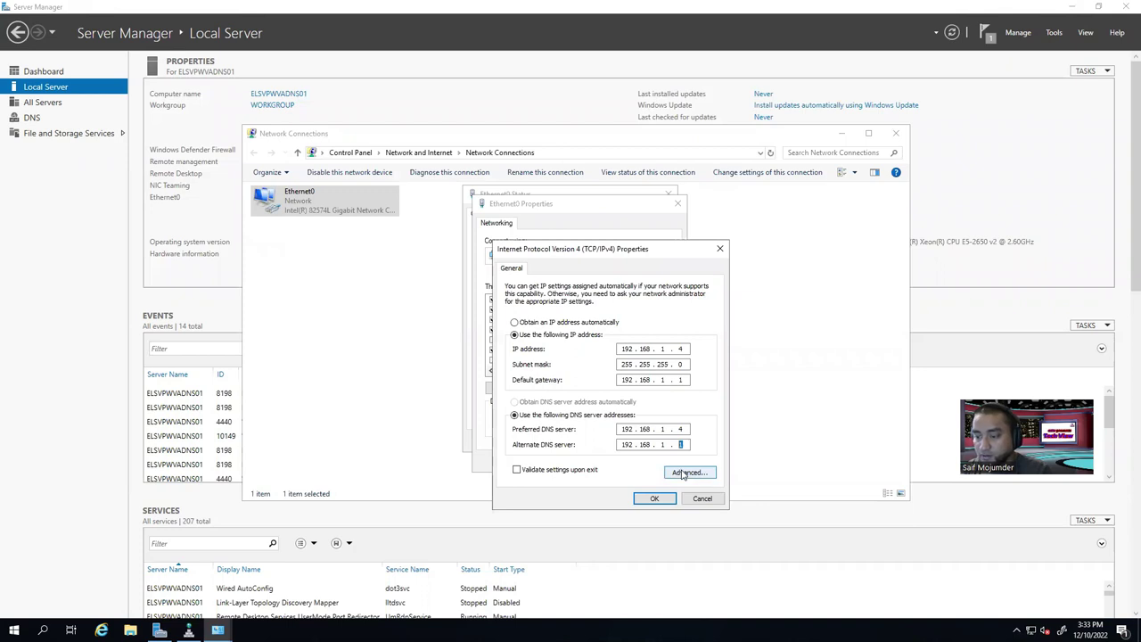
left_click(682, 473)
left_click(554, 278)
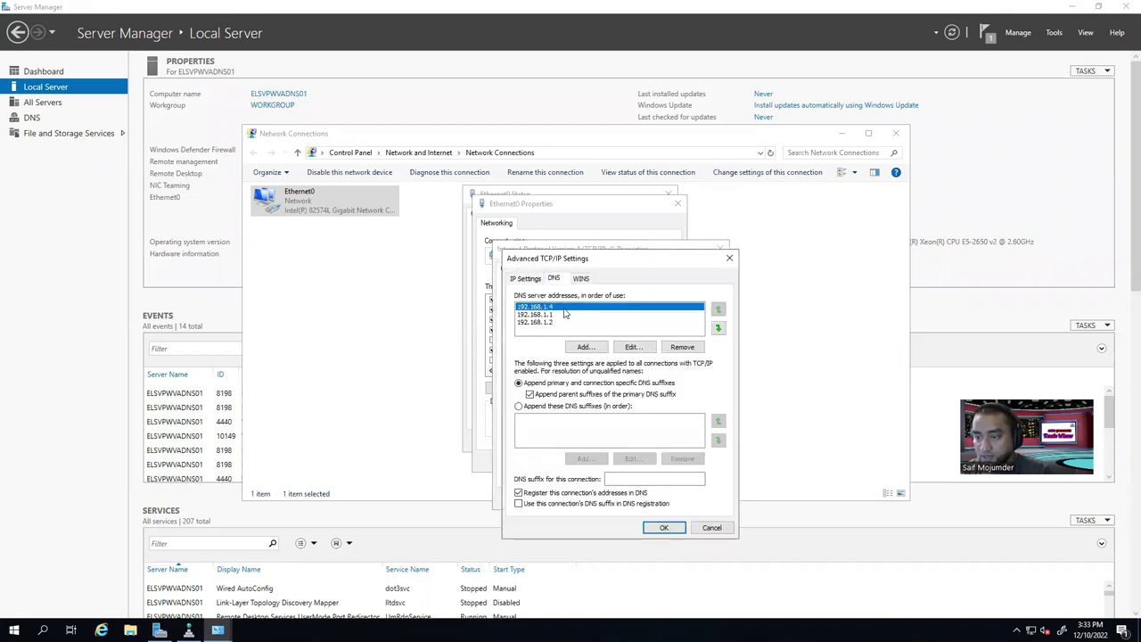
left_click(549, 322)
left_click(682, 347)
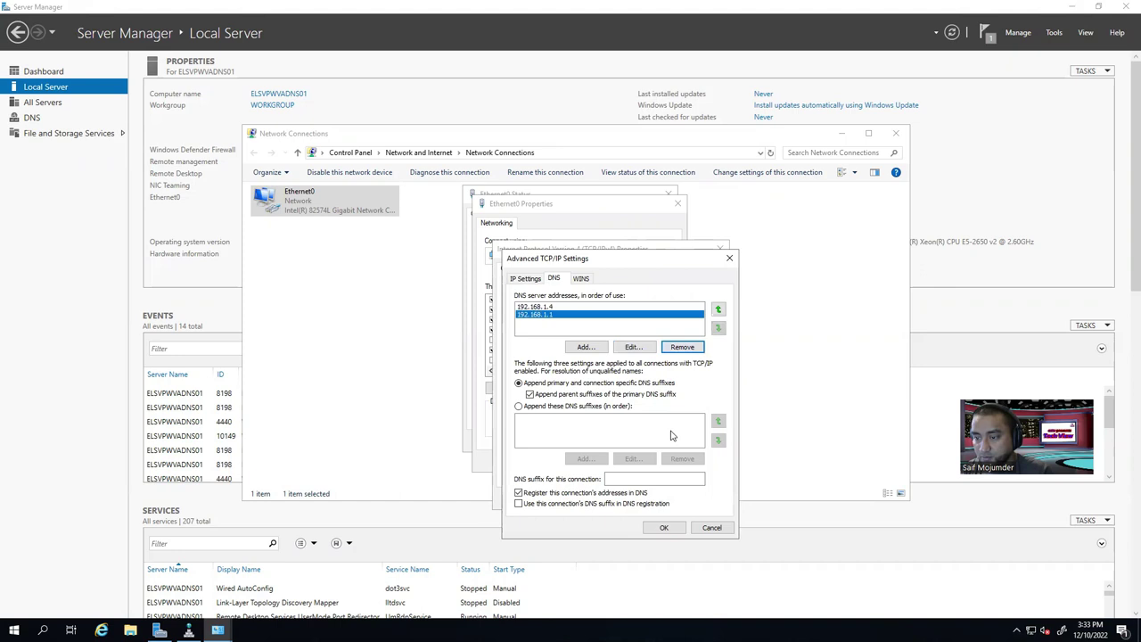
left_click(663, 526)
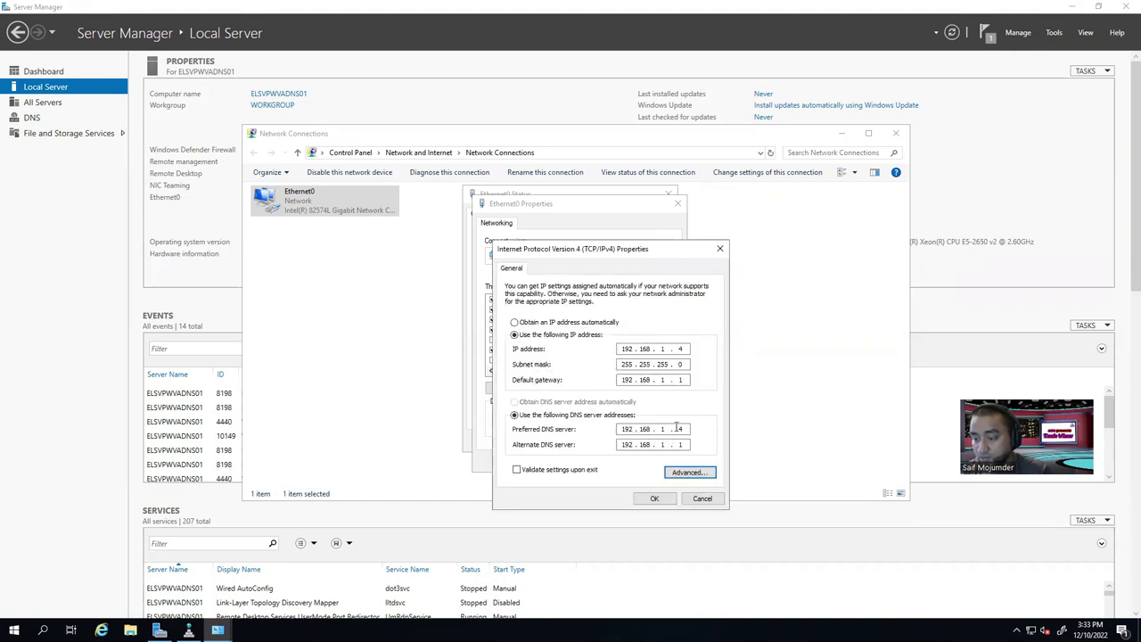
left_click(655, 499)
left_click(613, 461)
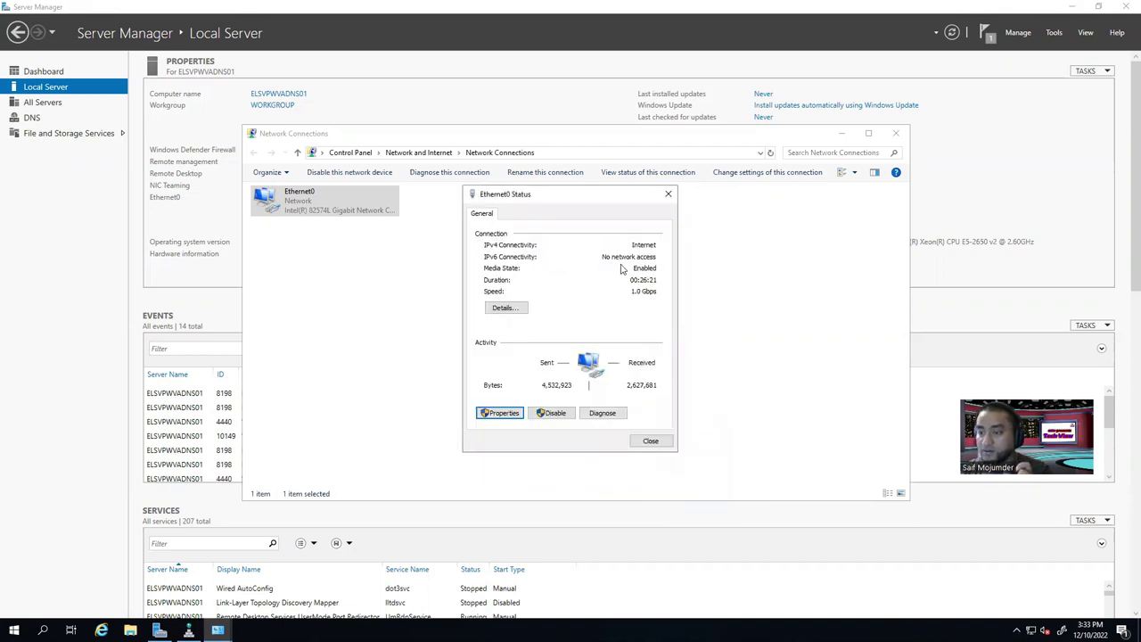
left_click(668, 194)
left_click(898, 134)
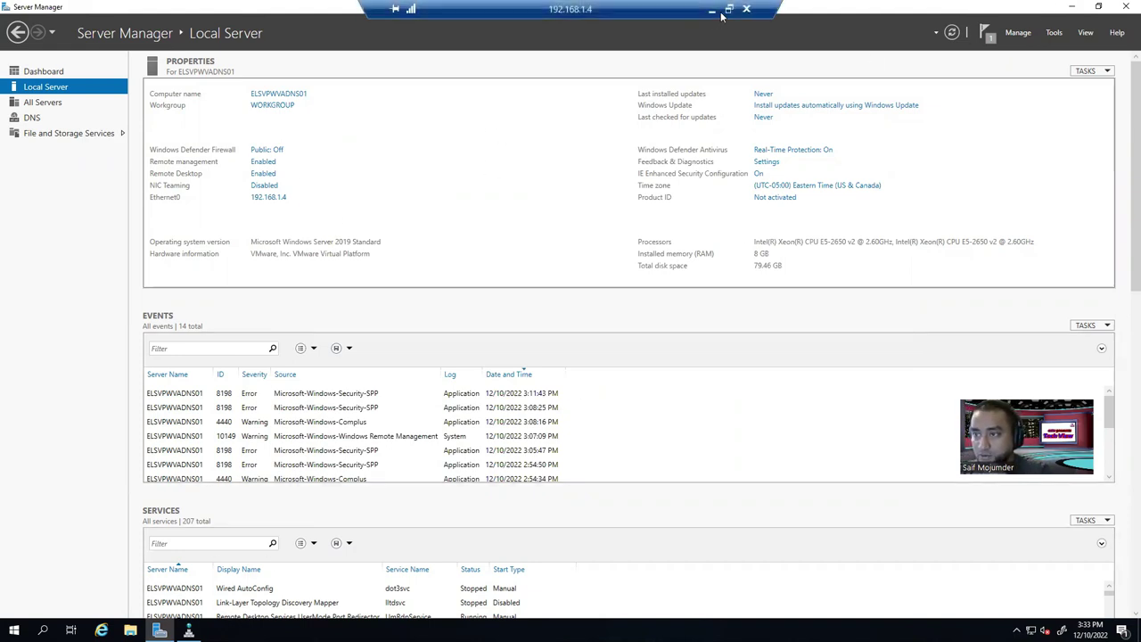
Minimize the 192.168.1.4 remote session to reach the ESXi Host Client.
left_click(711, 11)
mouse_move(597, 631)
left_click(562, 593)
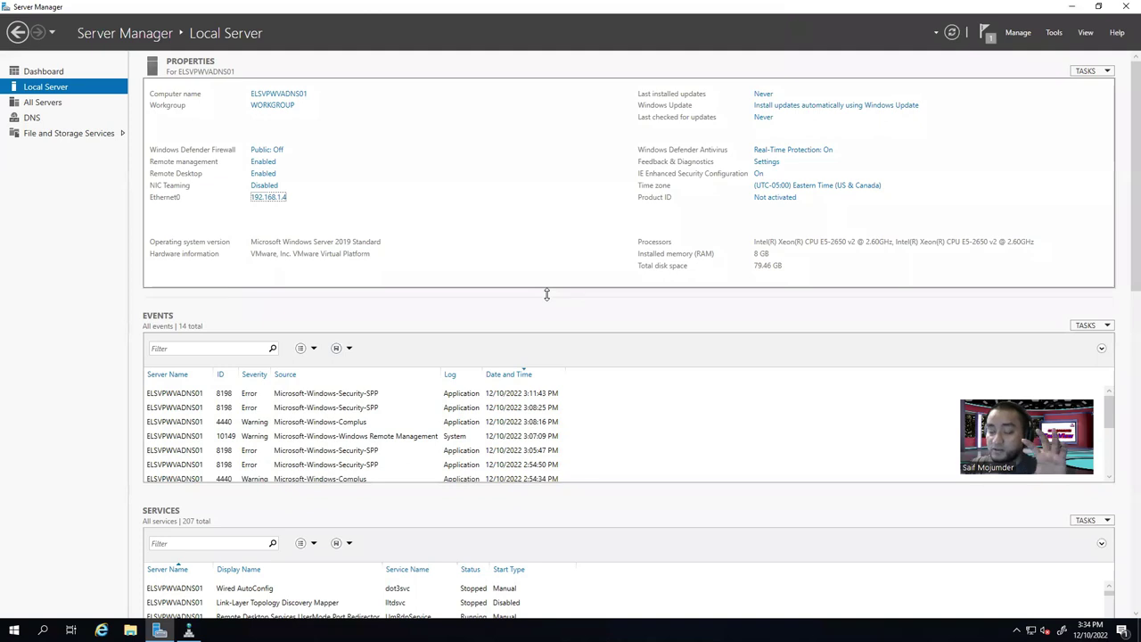
mouse_move(624, 7)
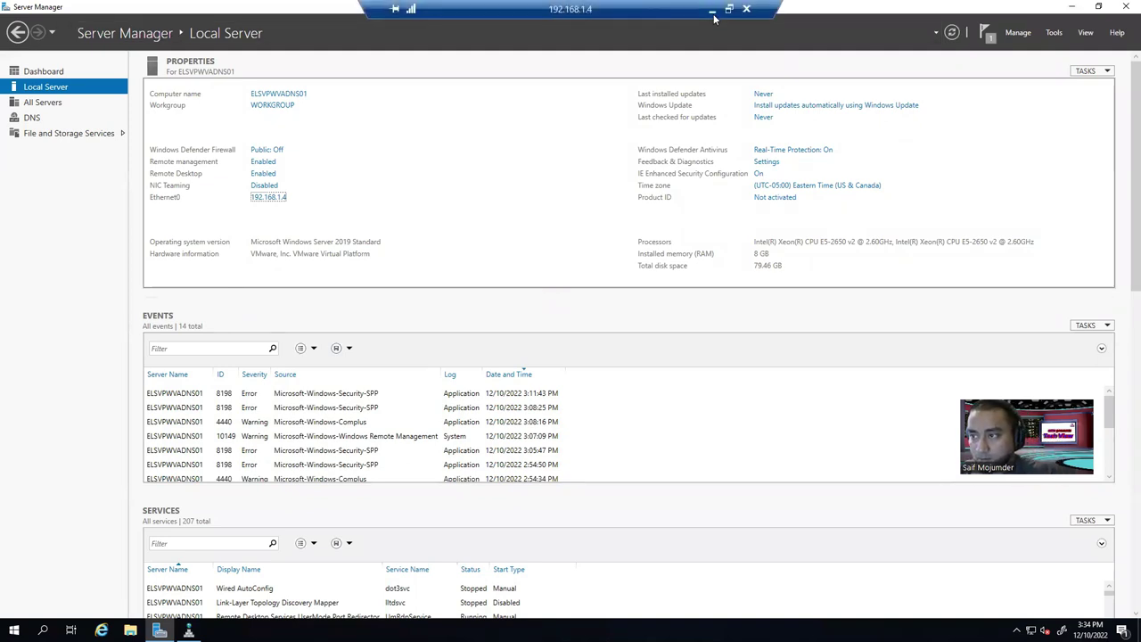
left_click(711, 11)
Switch to the 192.168.1.2 session and show Server Manager's Local Server page.
mouse_move(596, 630)
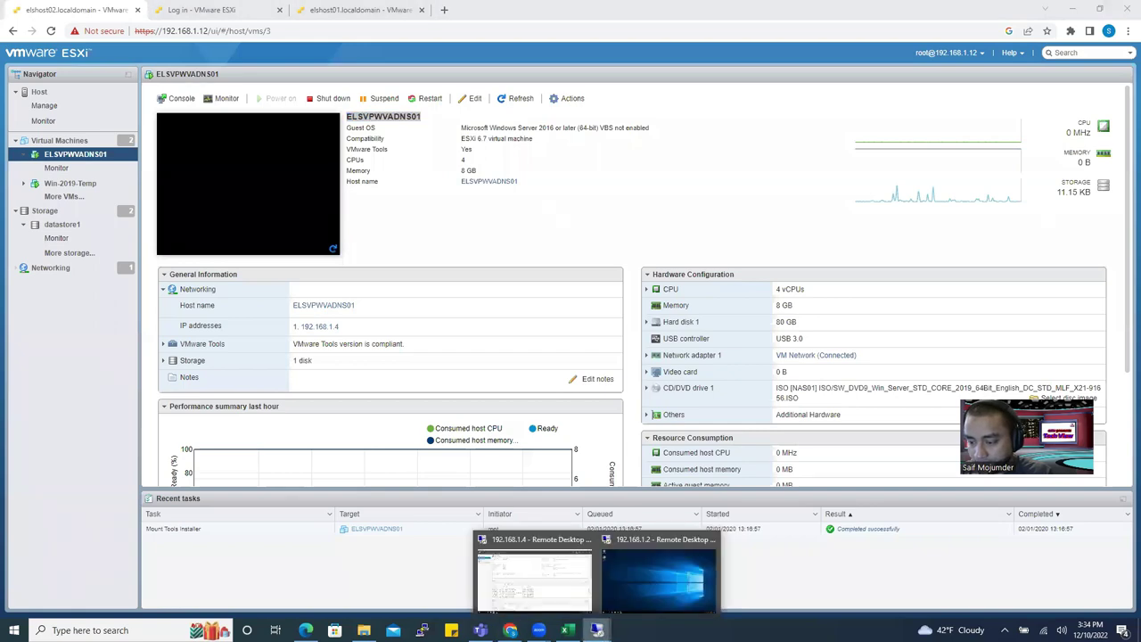
left_click(653, 580)
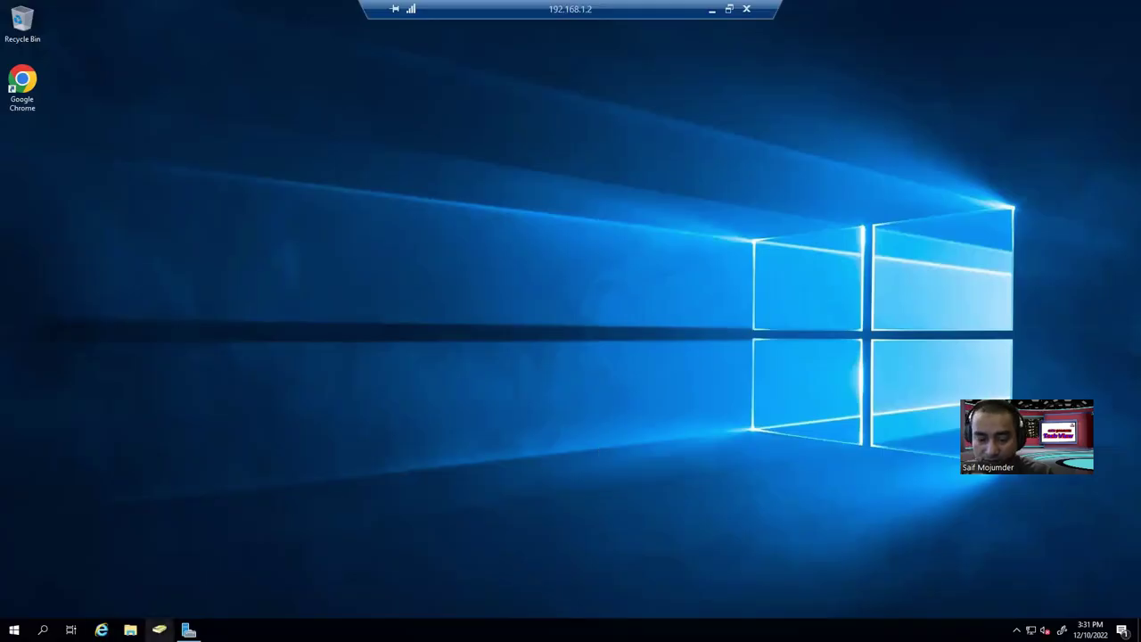
mouse_move(188, 630)
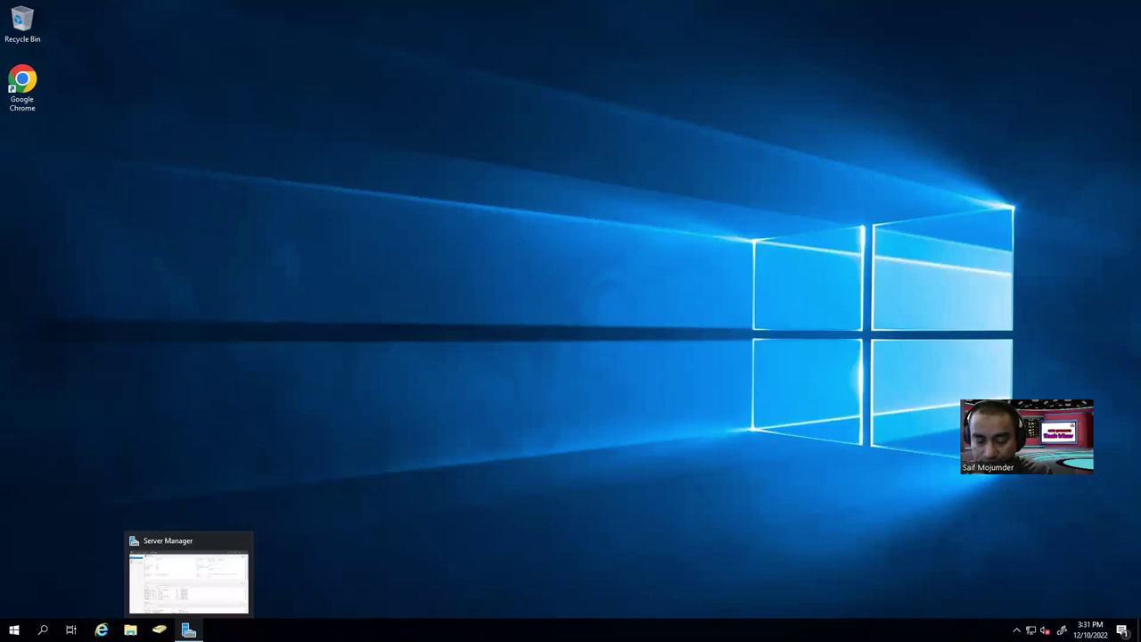
left_click(189, 630)
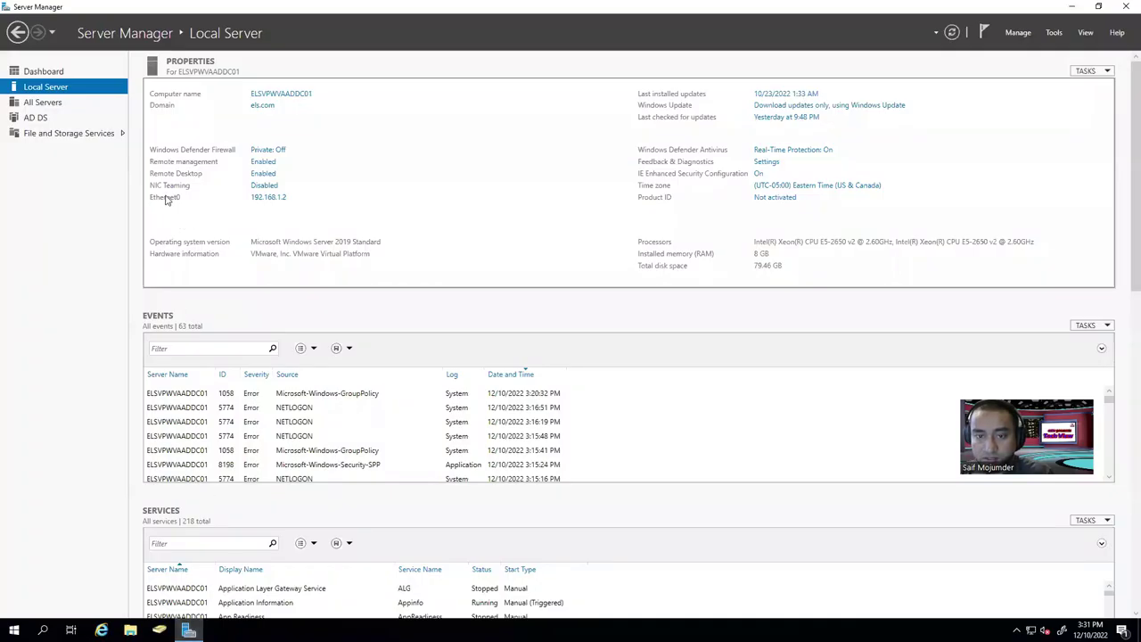
left_click(59, 104)
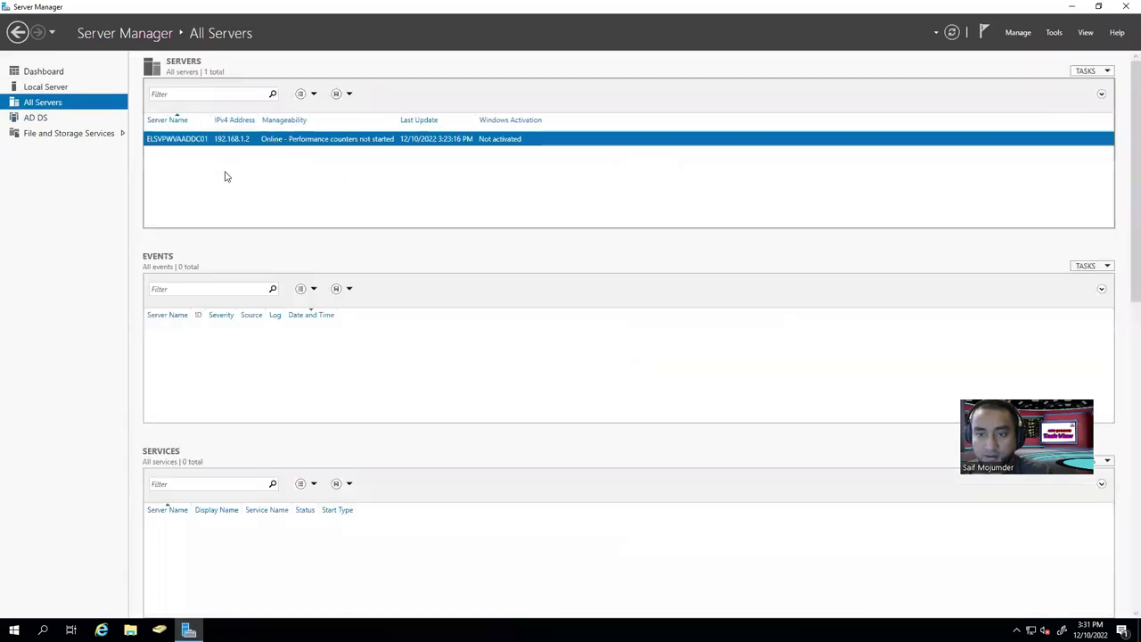
left_click(66, 88)
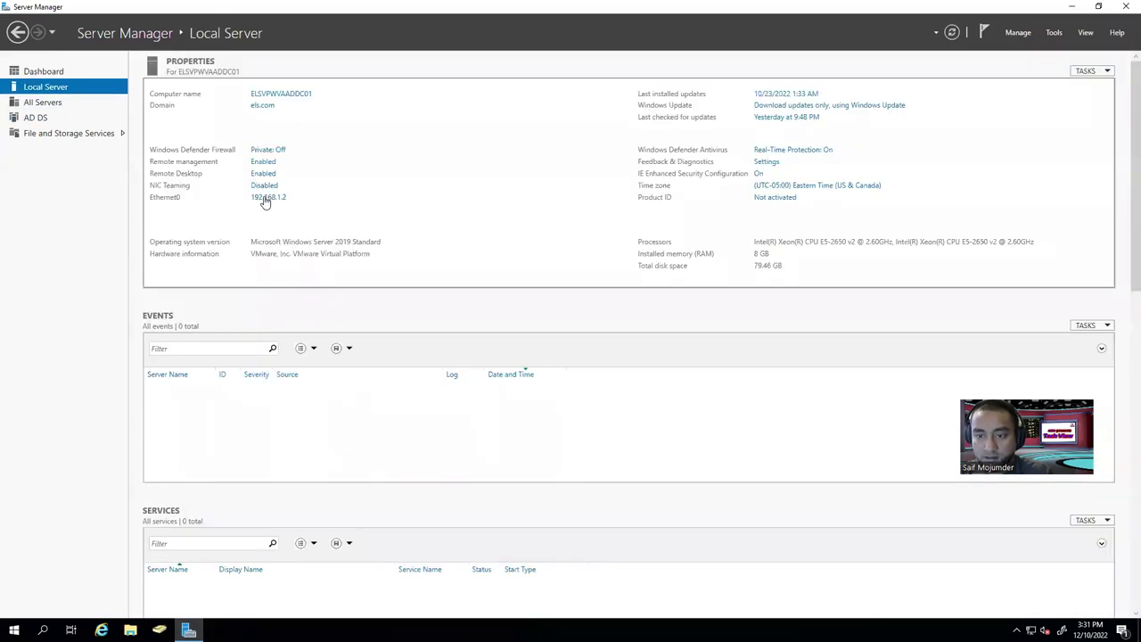
Edit Ethernet0's IPv4 settings (entering 4), confirm them, and close all network windows.
double_click(285, 206)
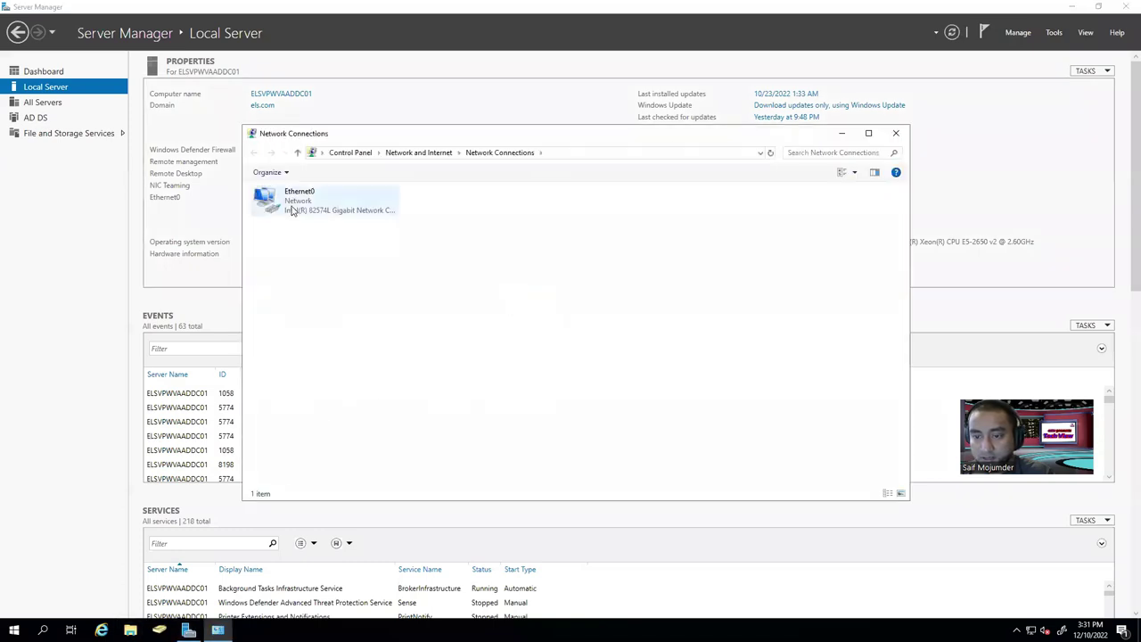
left_click(515, 308)
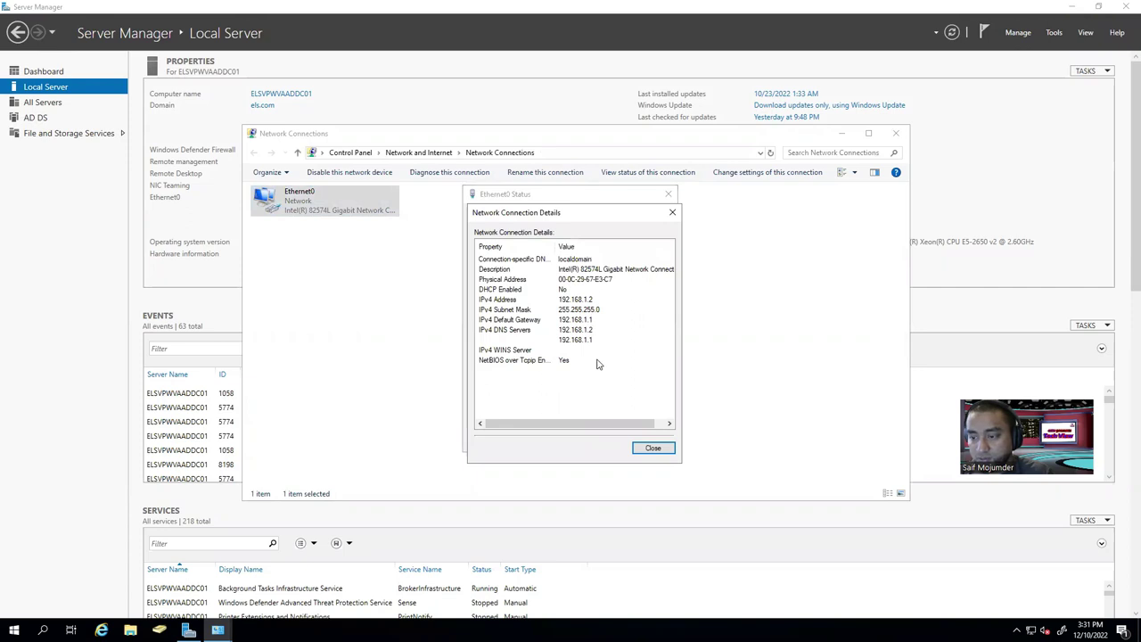
left_click(653, 447)
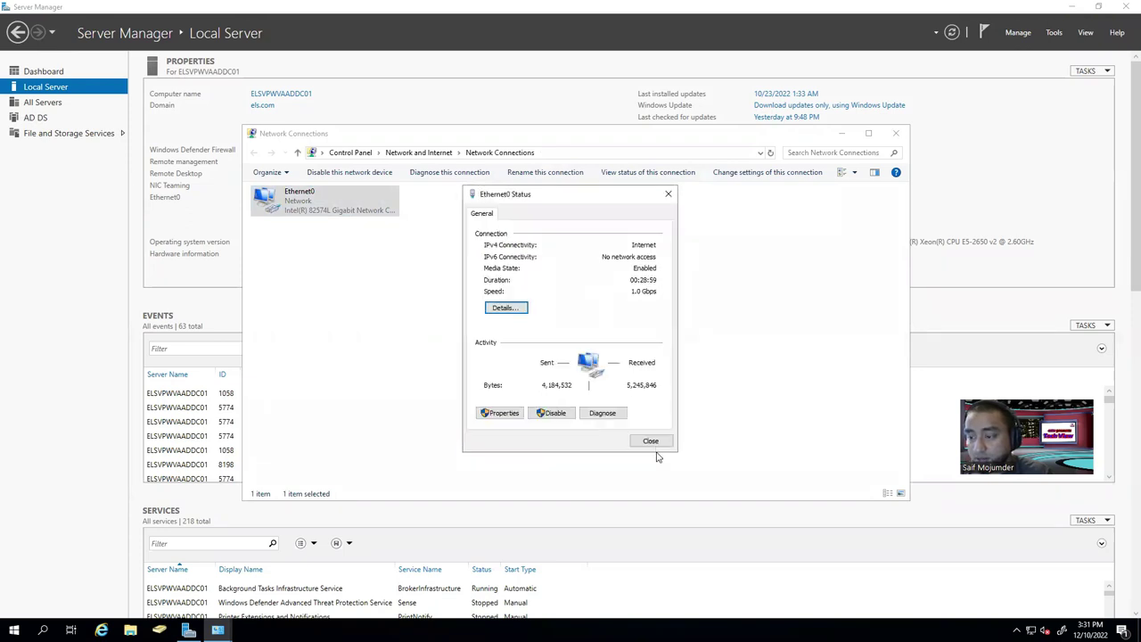
left_click(500, 412)
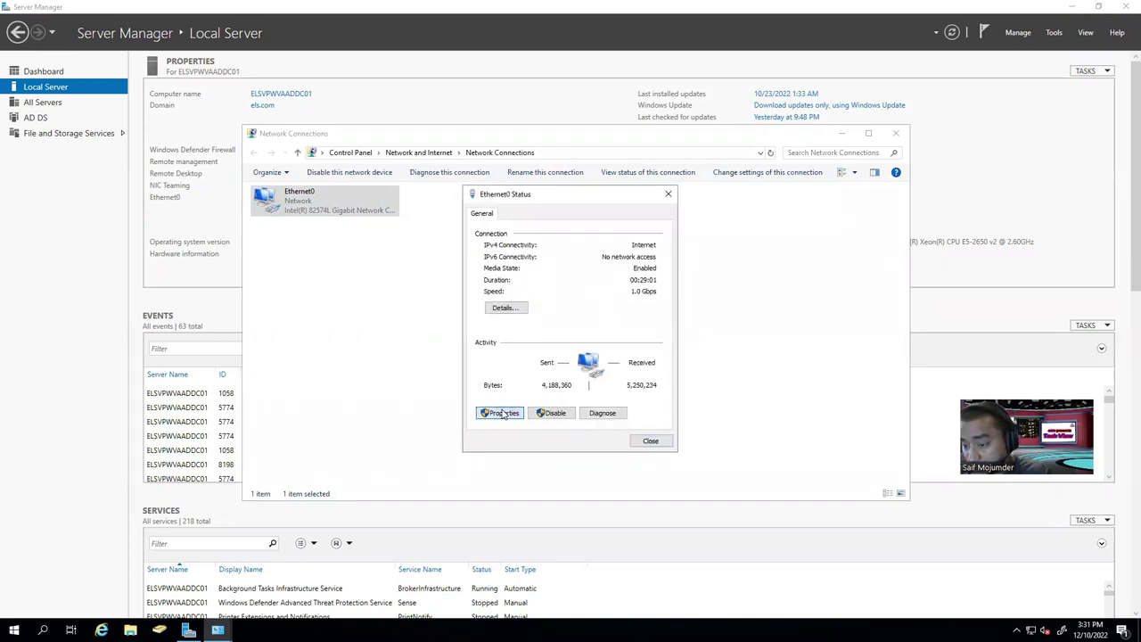
left_click(613, 330)
left_click(642, 387)
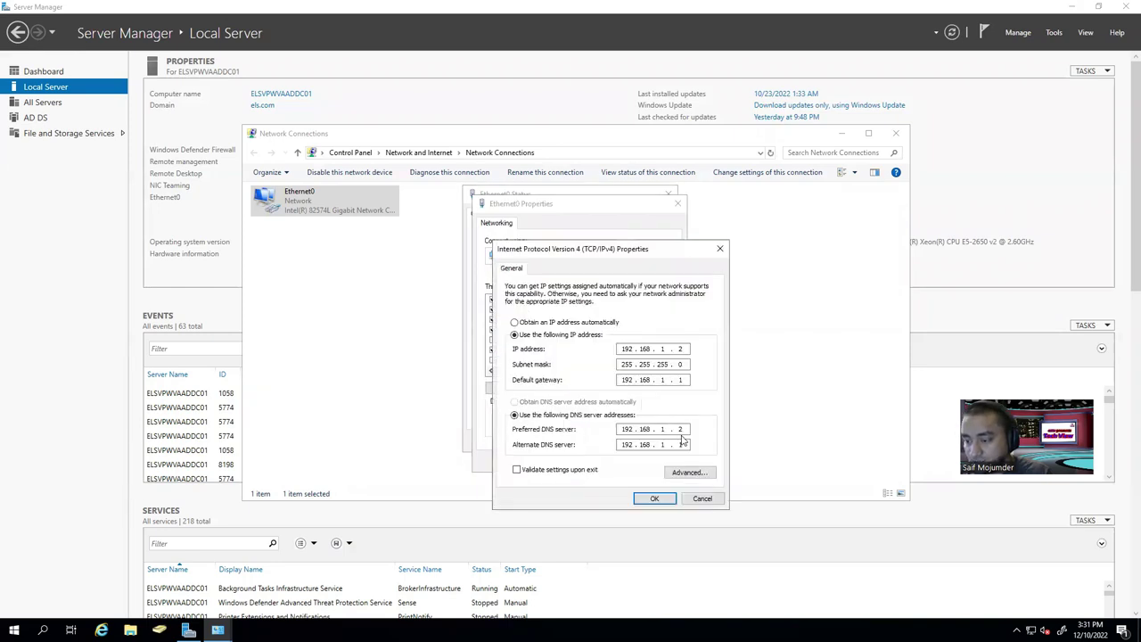
type("4")
left_click(667, 501)
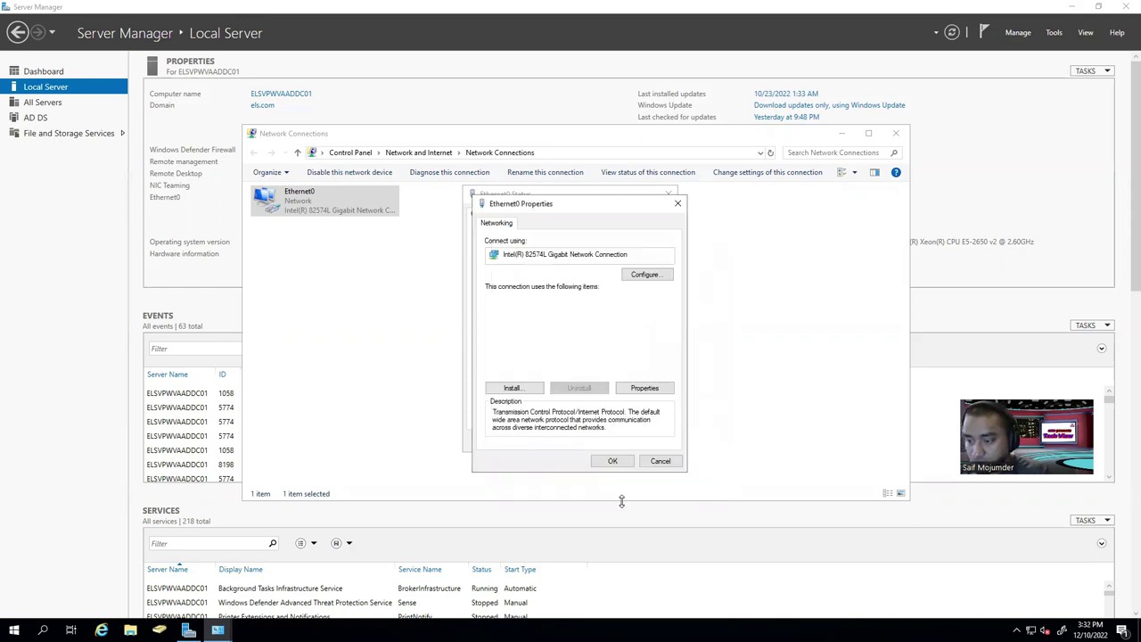
left_click(613, 463)
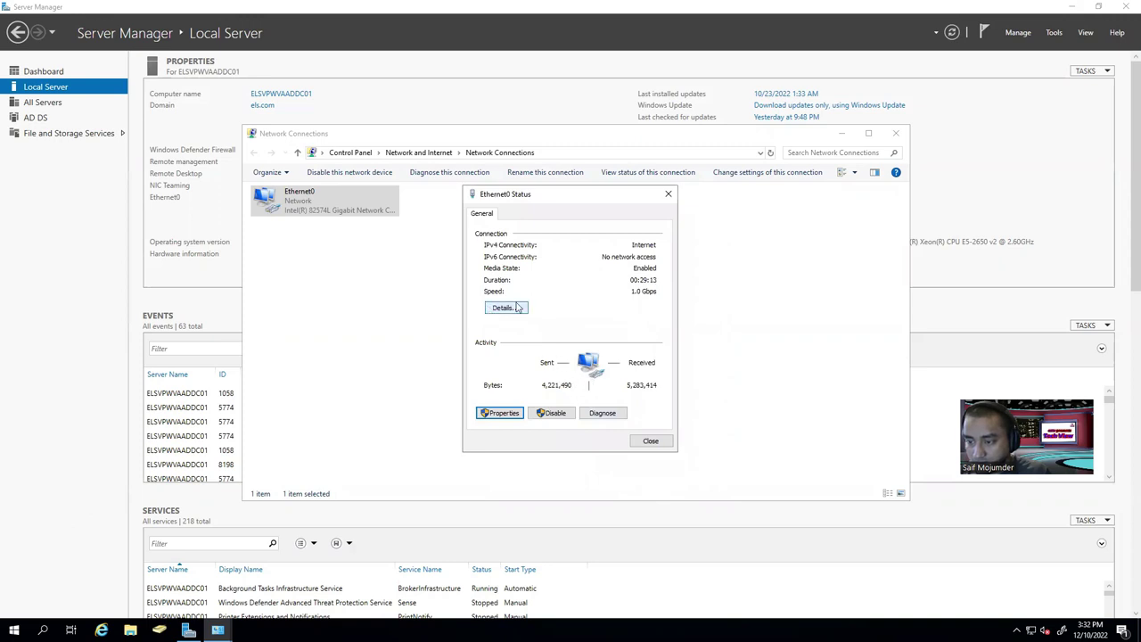
left_click(658, 440)
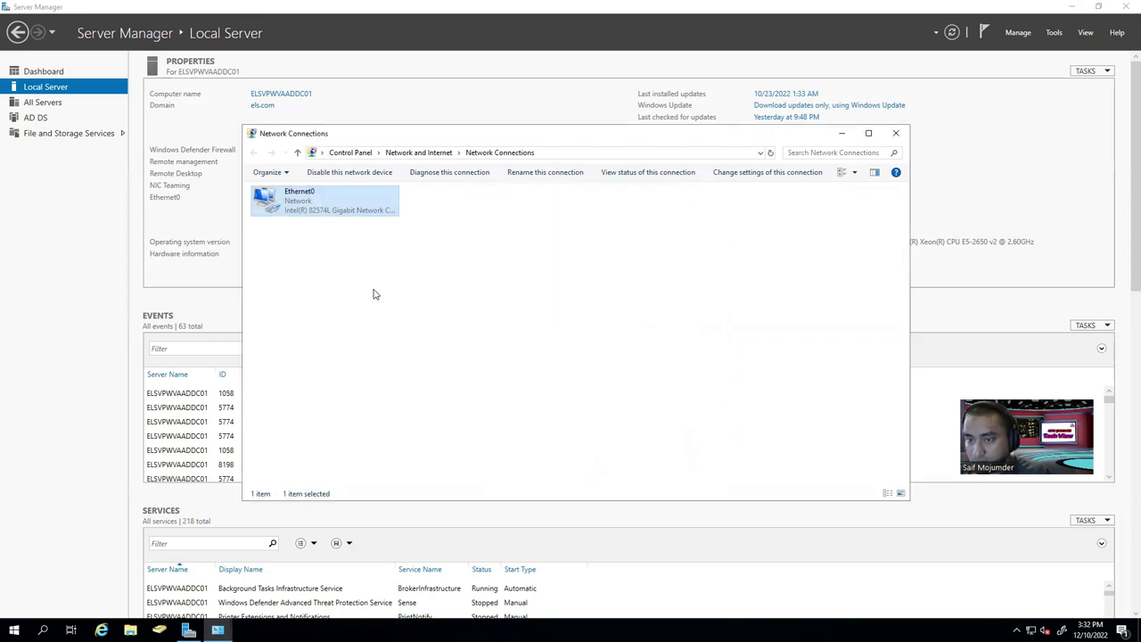
left_click(895, 133)
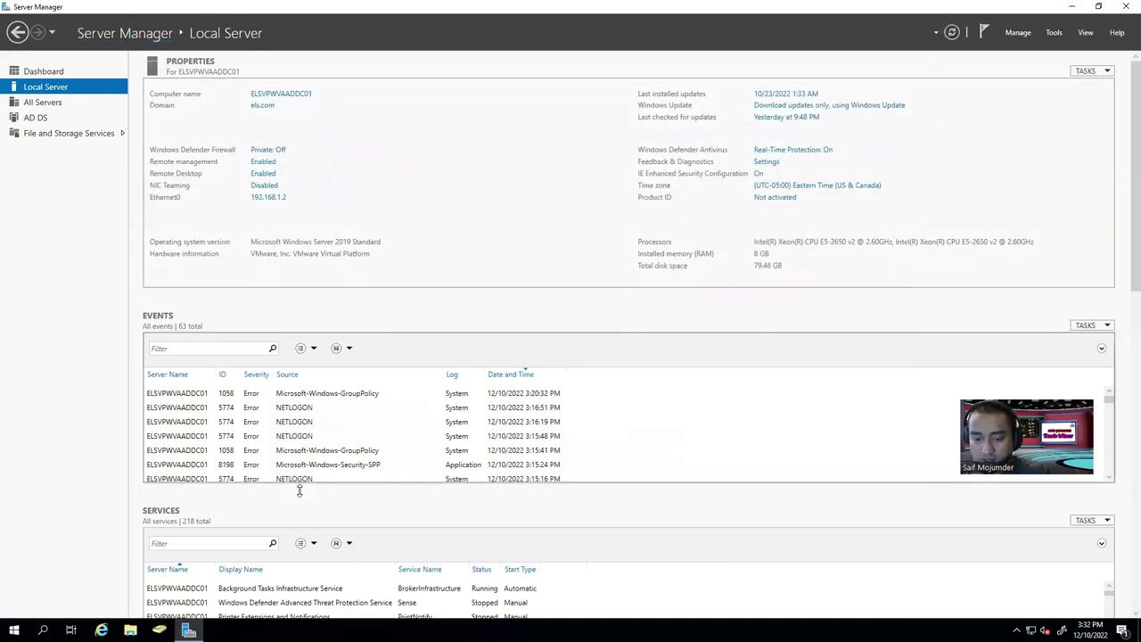
Launch Command Prompt as administrator via search for cmd.
right_click(14, 631)
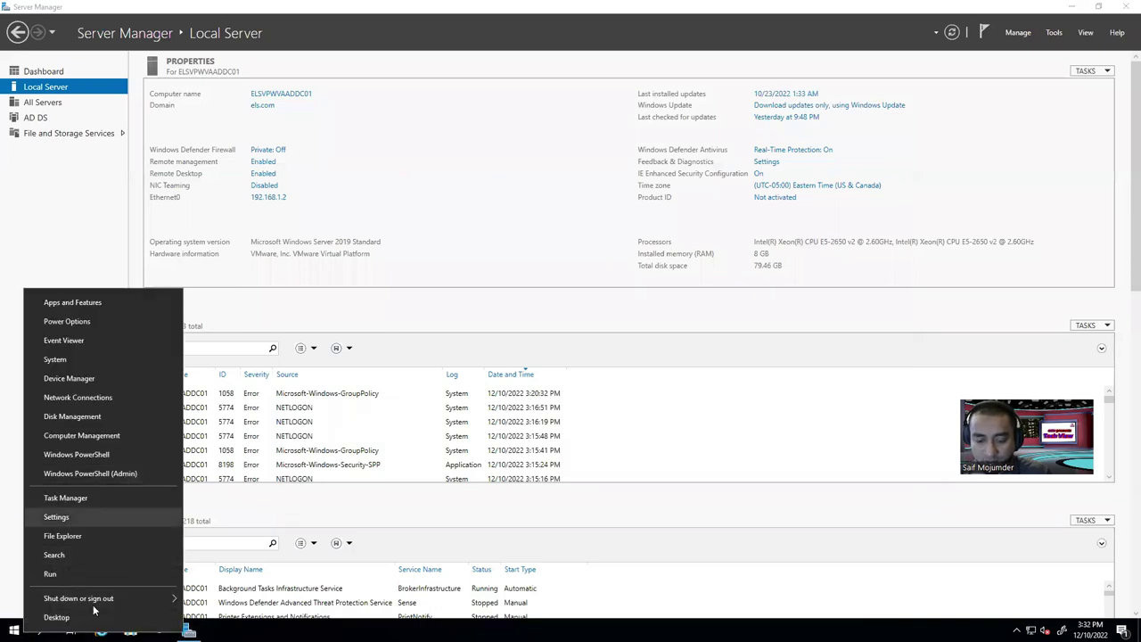
left_click(700, 384)
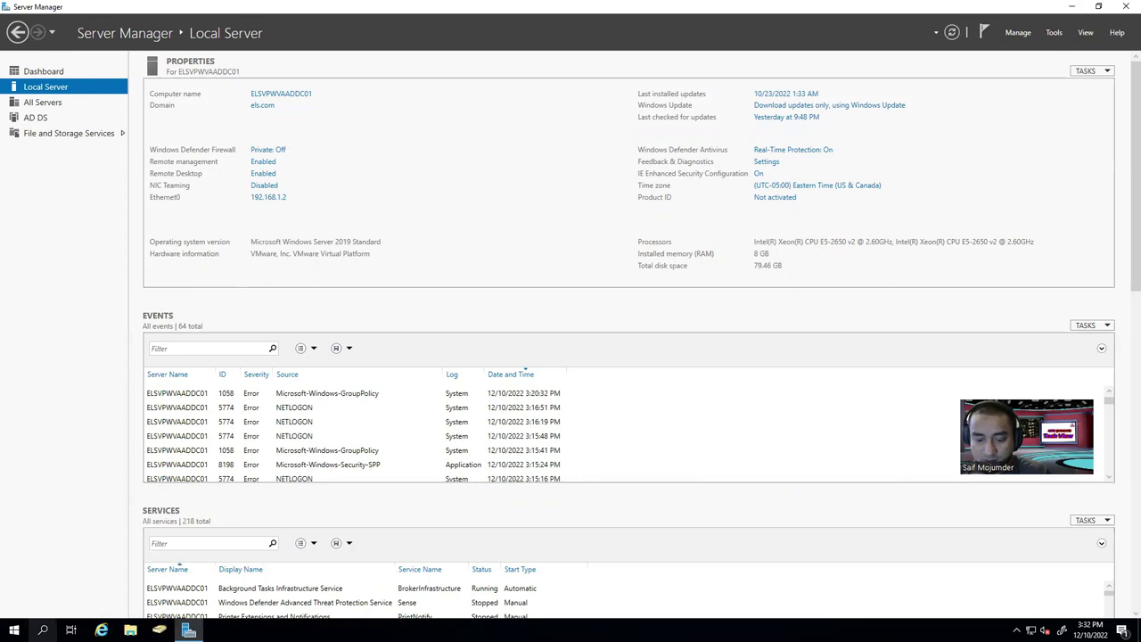
left_click(42, 631)
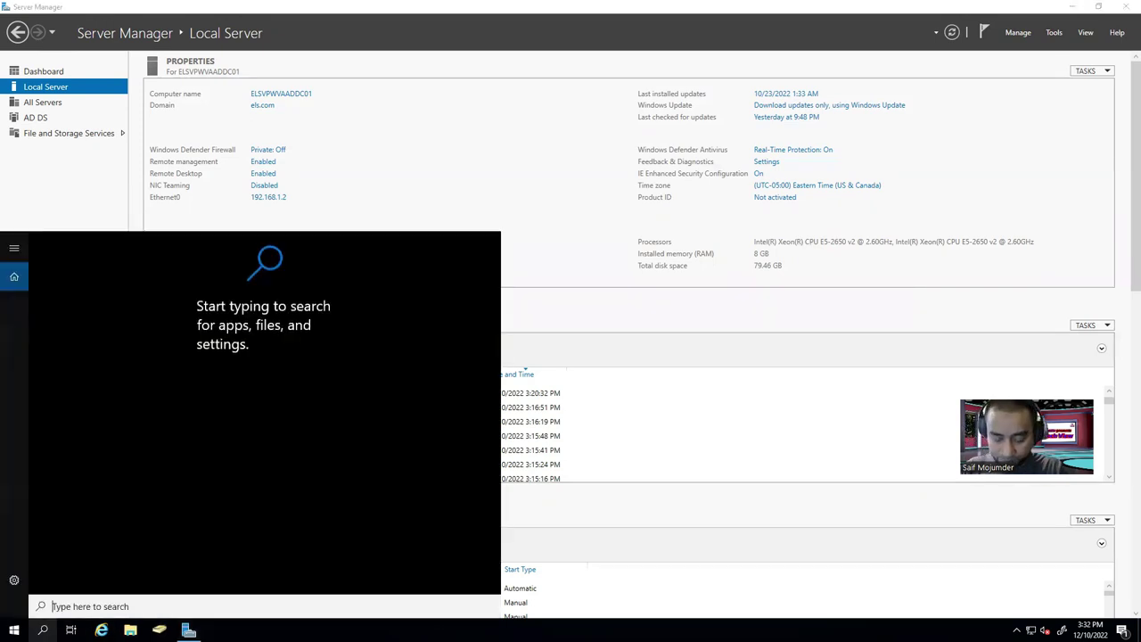
type("c")
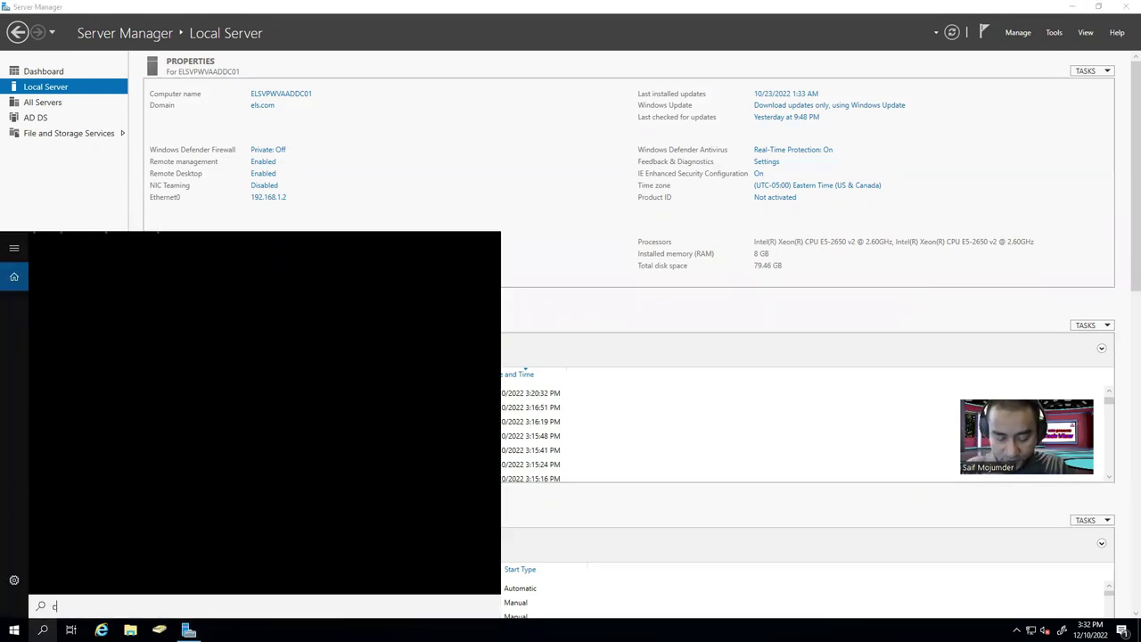
type("md")
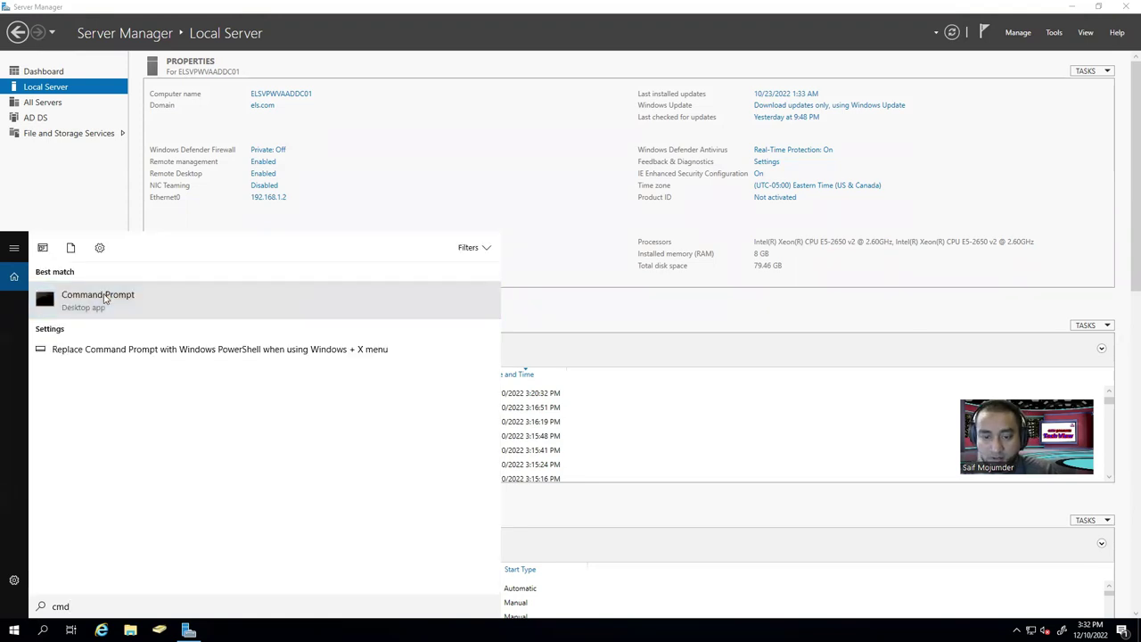
right_click(105, 299)
left_click(213, 306)
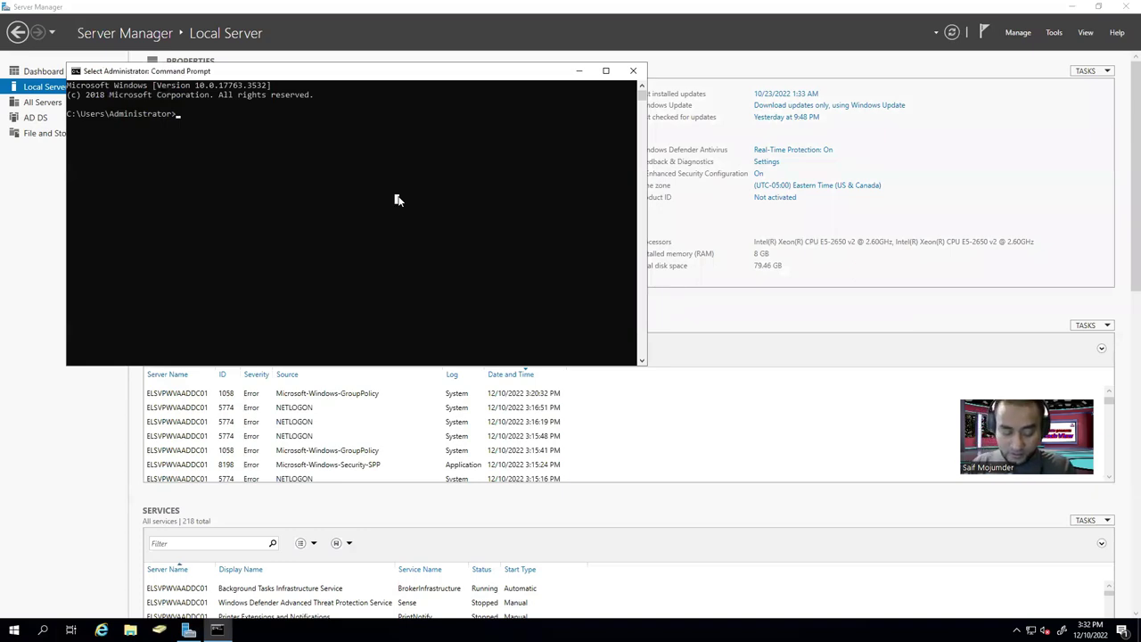
Ping 192.168.1.4 to confirm it responds.
type("ping")
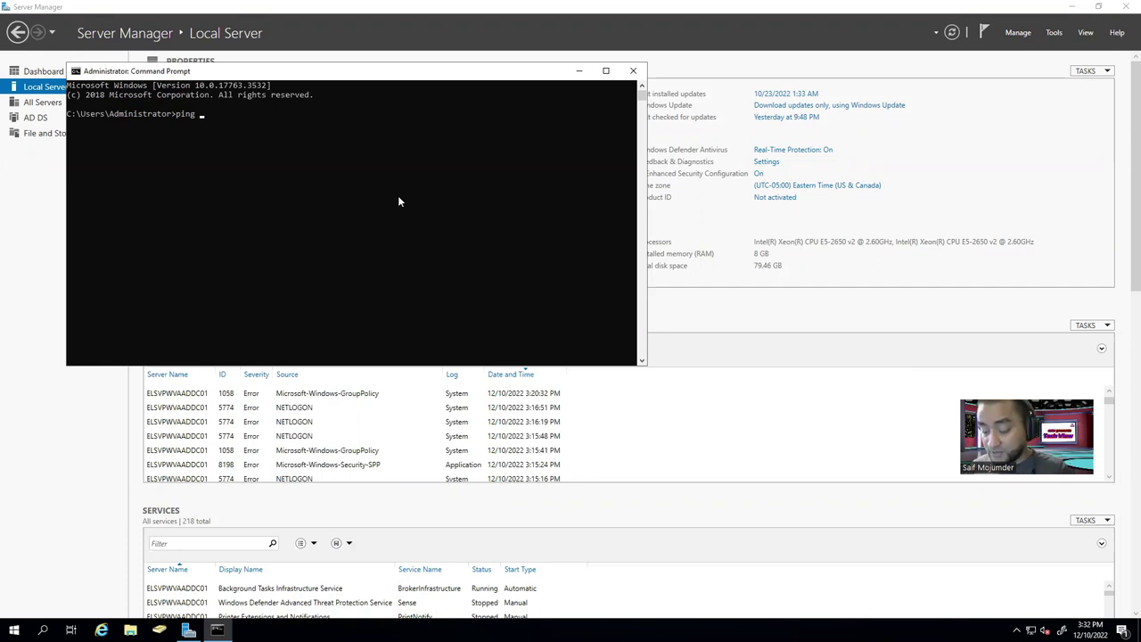
type("192.16")
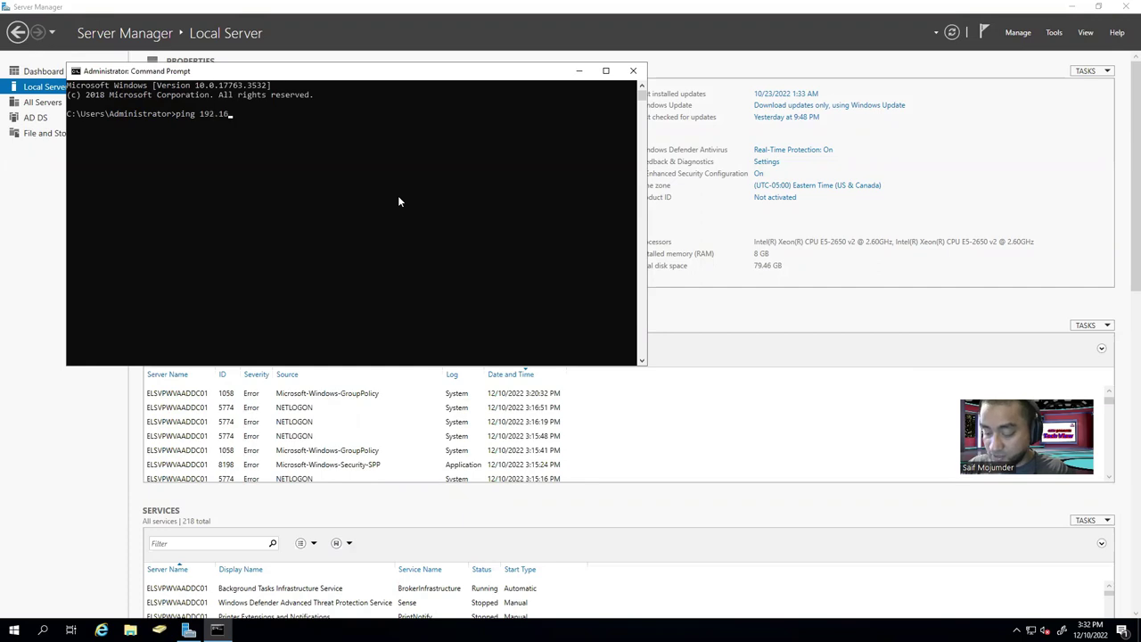
type("8.1.4")
key("Return")
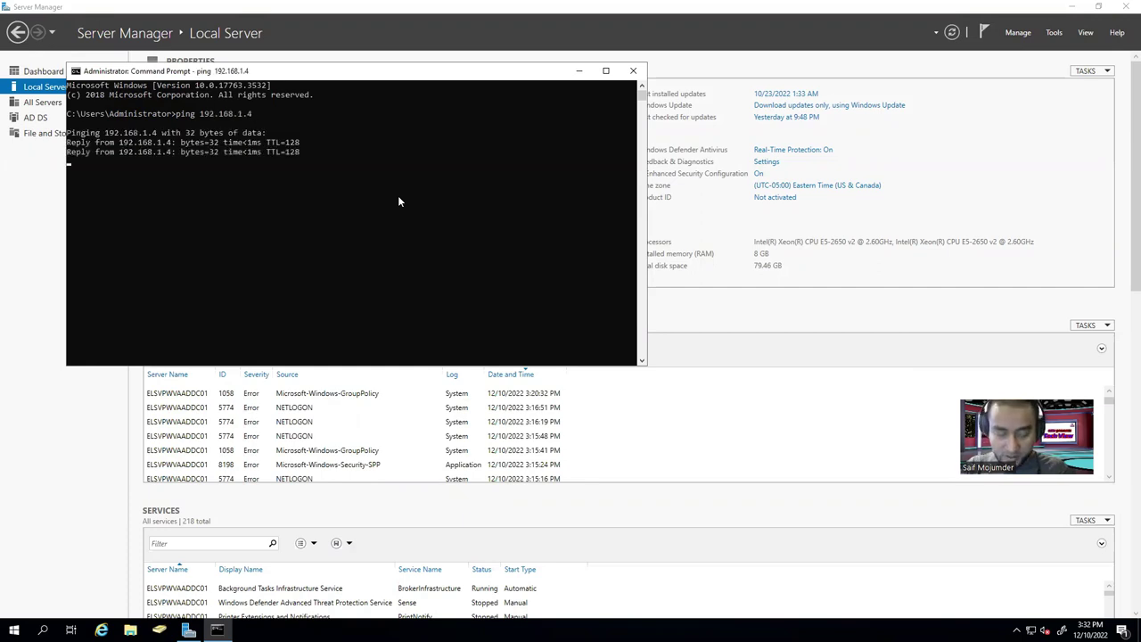
key("ctrl+c")
Run nslookup 192.168.1.4 and select the returned name ELSVPWVADNS01.els.com.
type("nslookup ")
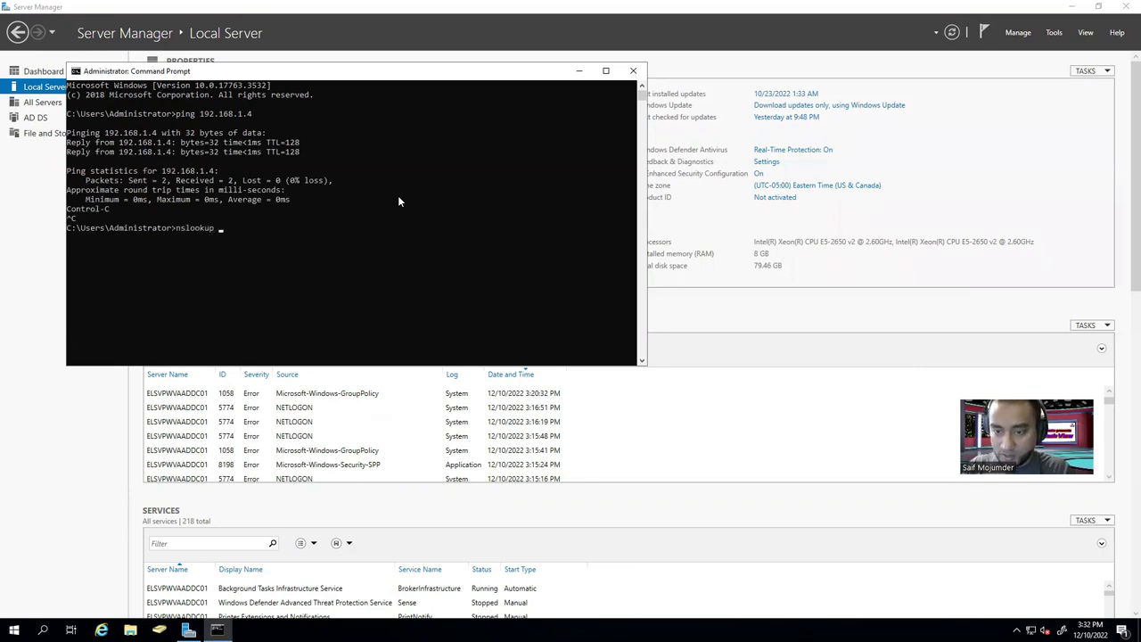
type("192.1")
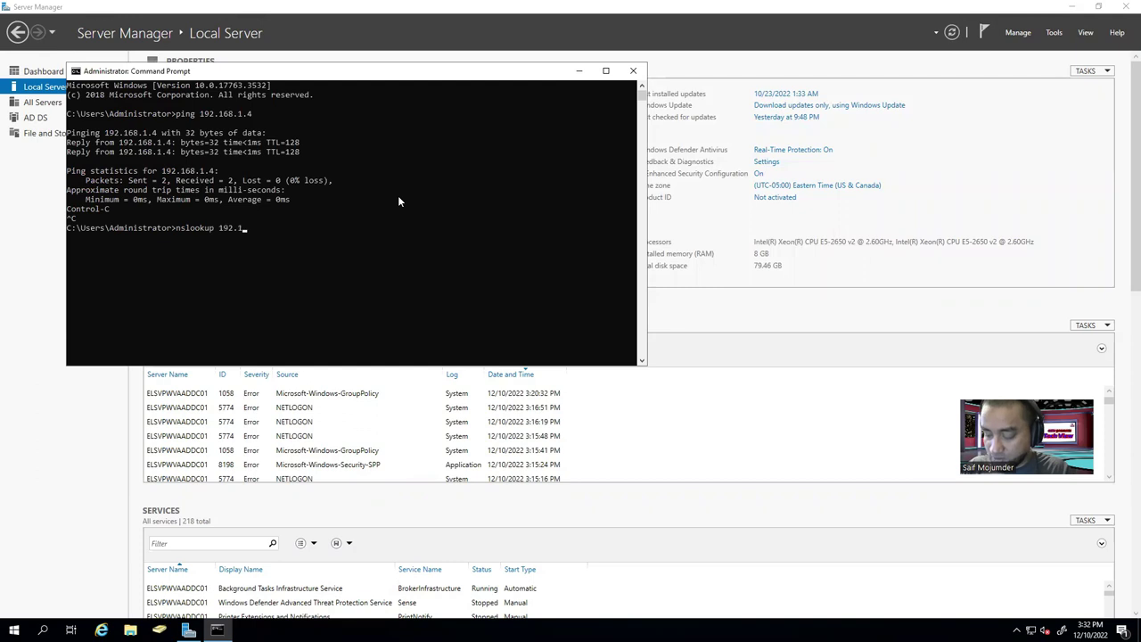
type("68.1.4")
key("Return")
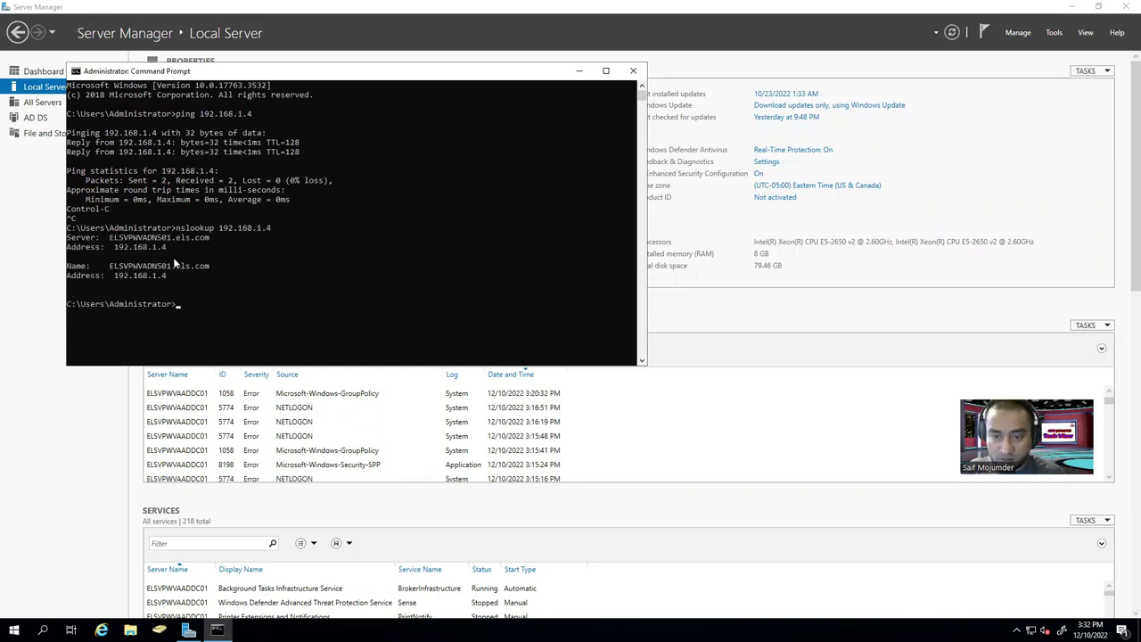
left_click_drag(108, 265, 168, 271)
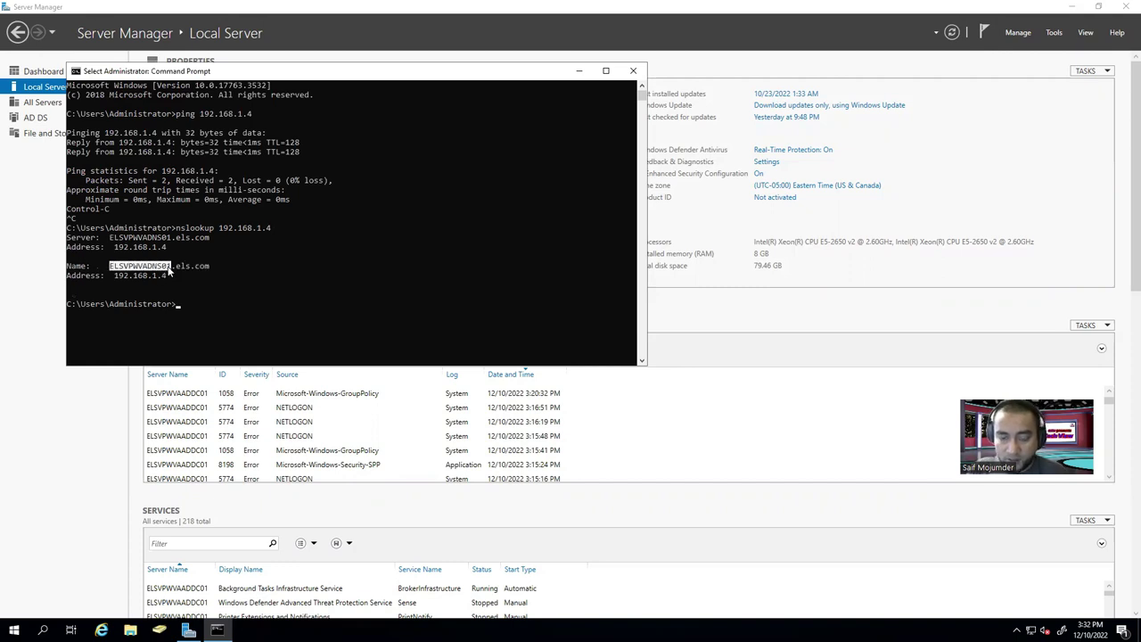
left_click_drag(167, 271, 179, 271)
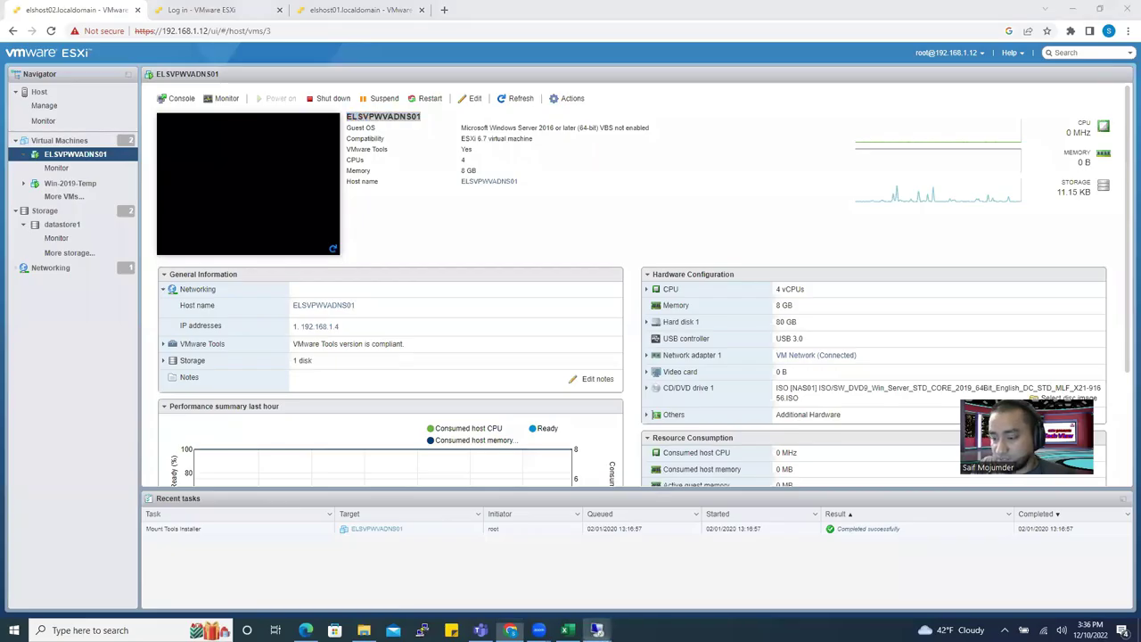
Launch Command Prompt as administrator on the 192.168.1.4 remote session.
mouse_move(598, 630)
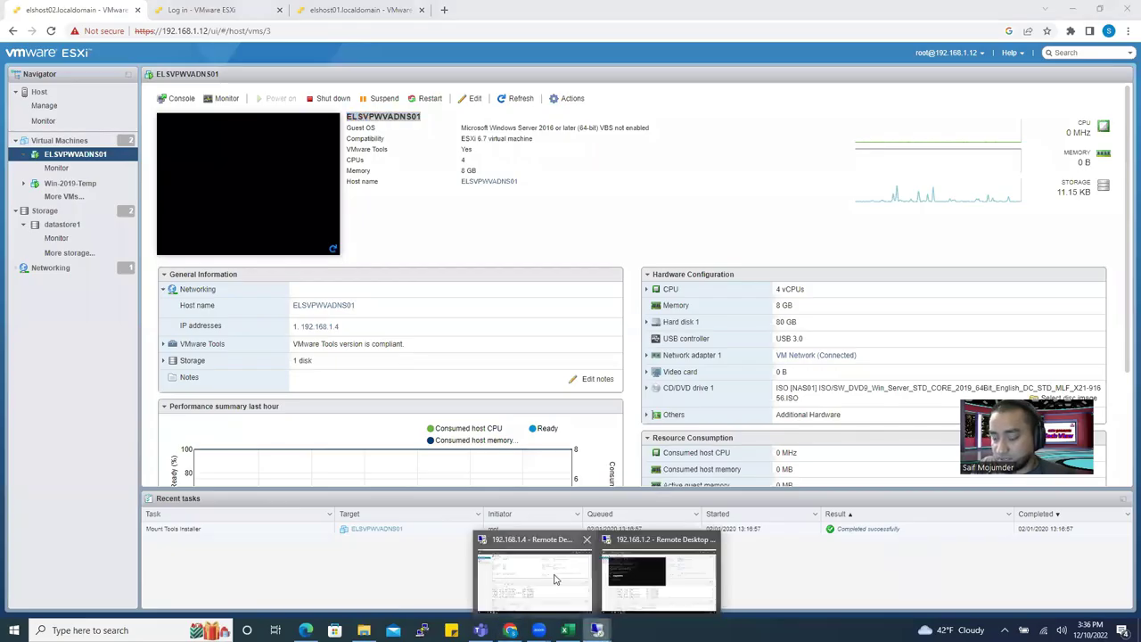
left_click(527, 575)
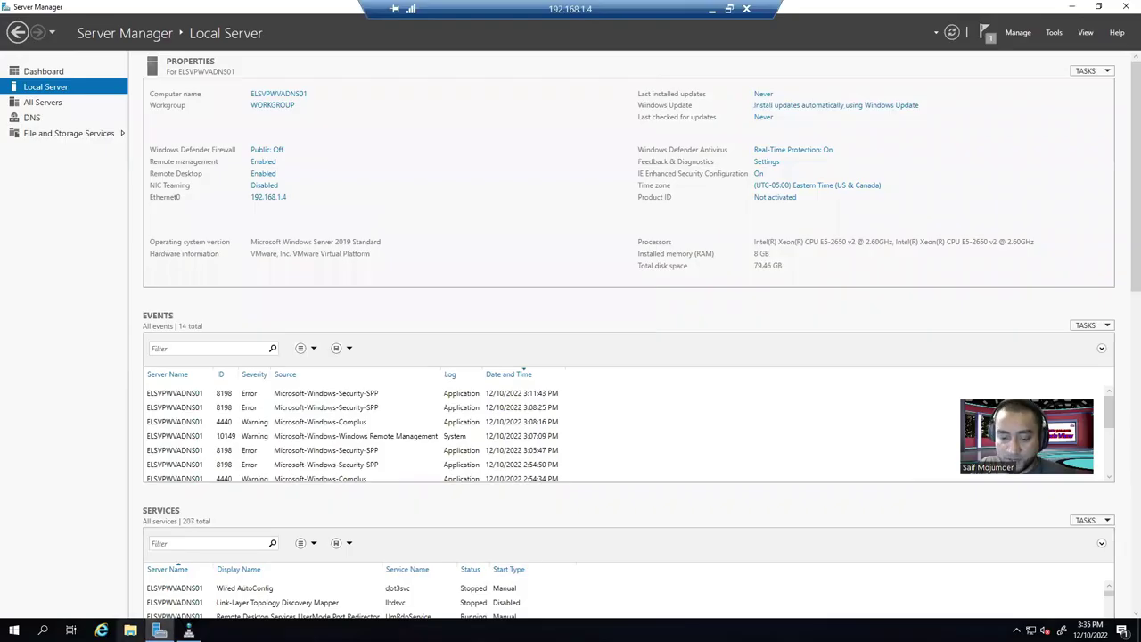
key("super+s")
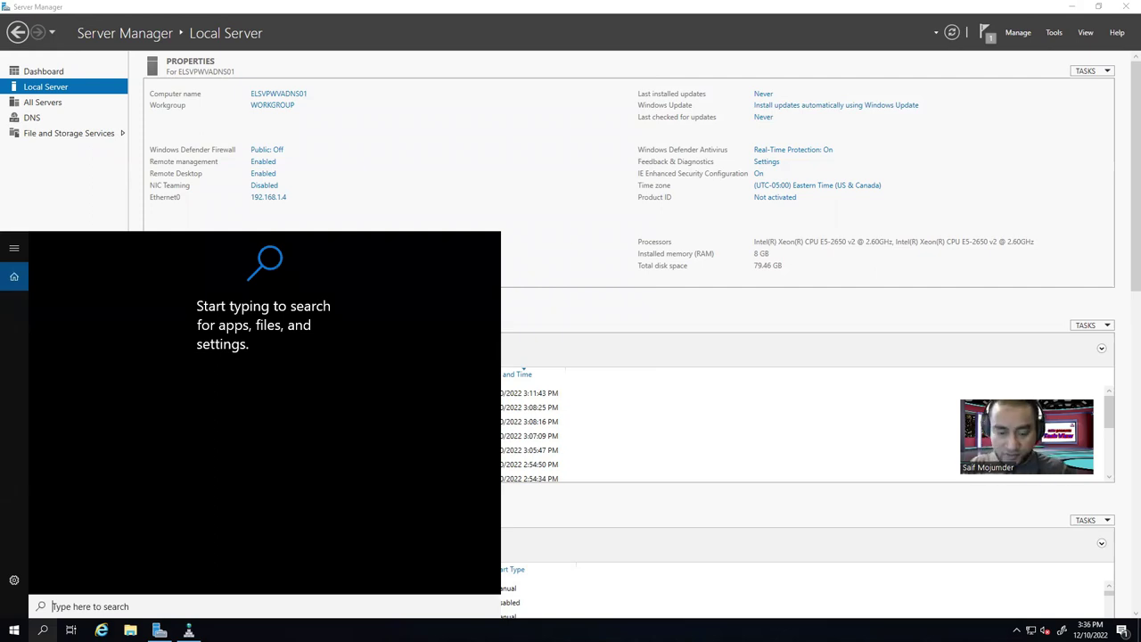
type("nslookup")
key("BackSpace")
key("BackSpace")
key("BackSpace")
key("BackSpace")
key("BackSpace")
key("BackSpace")
key("BackSpace")
key("BackSpace")
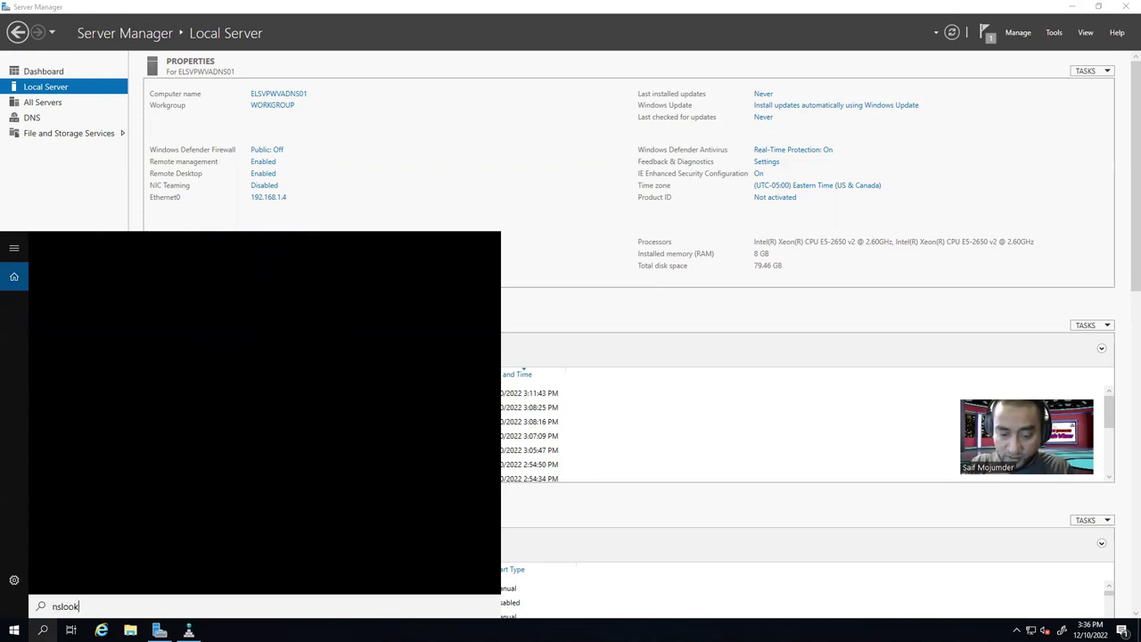
type("cmd")
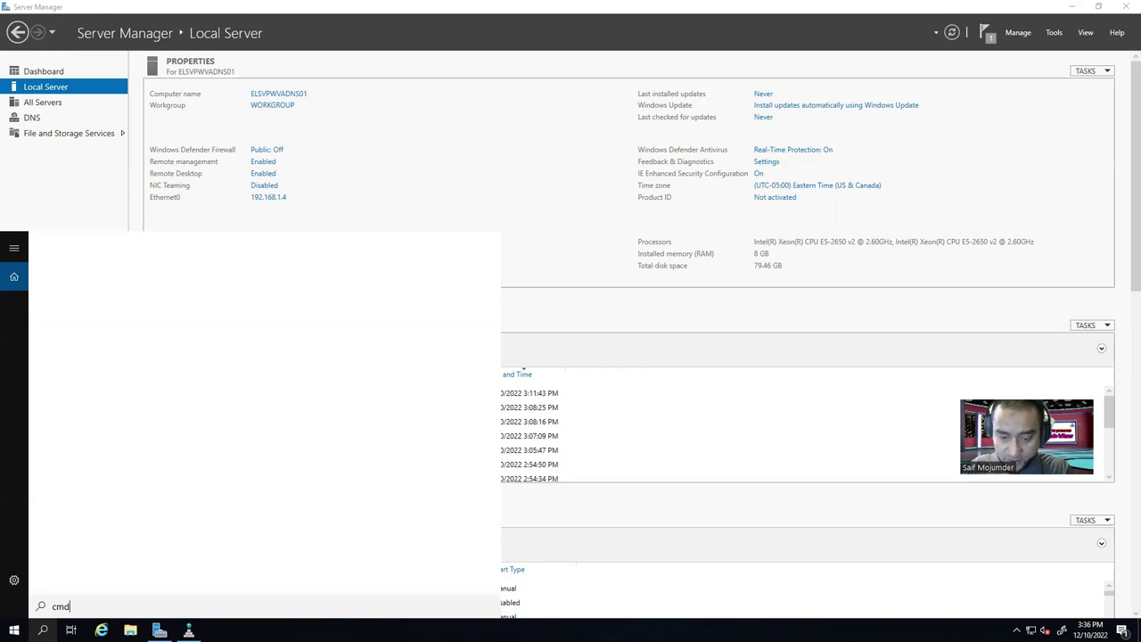
right_click(161, 302)
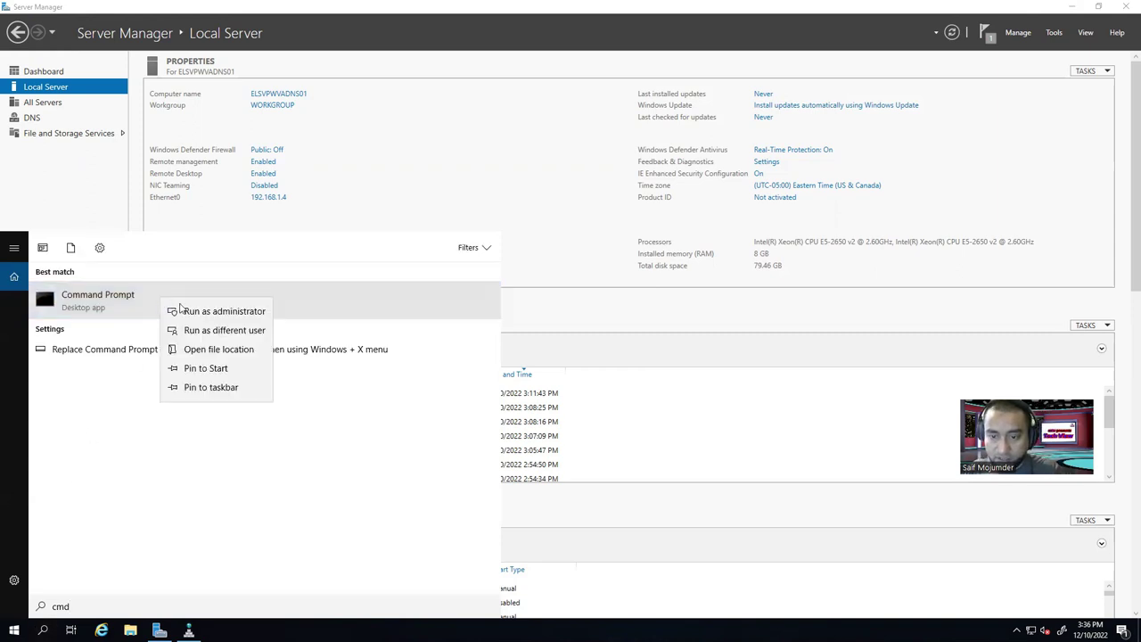
left_click(178, 307)
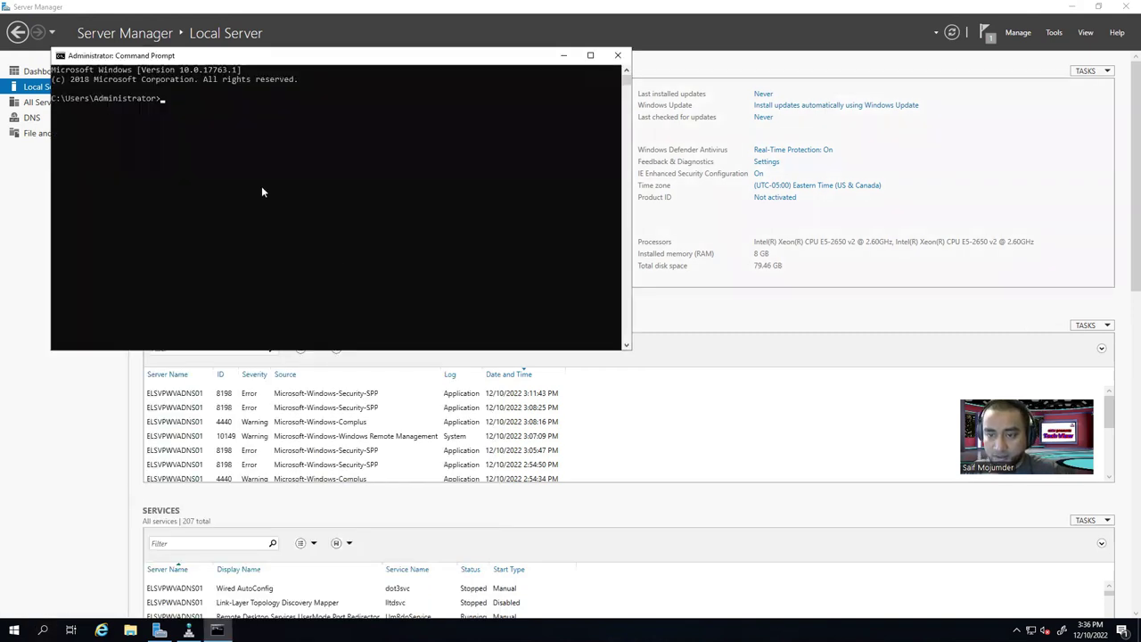
Ping 192.168.1.2 to check that it responds.
type("ping 192.168.1.3")
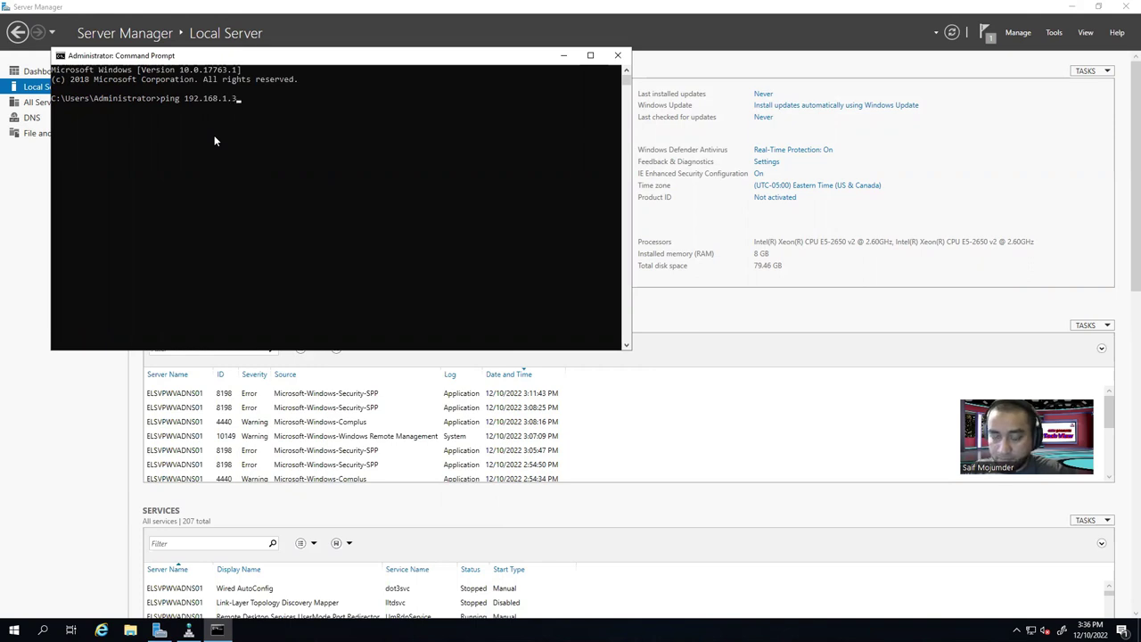
key("Return")
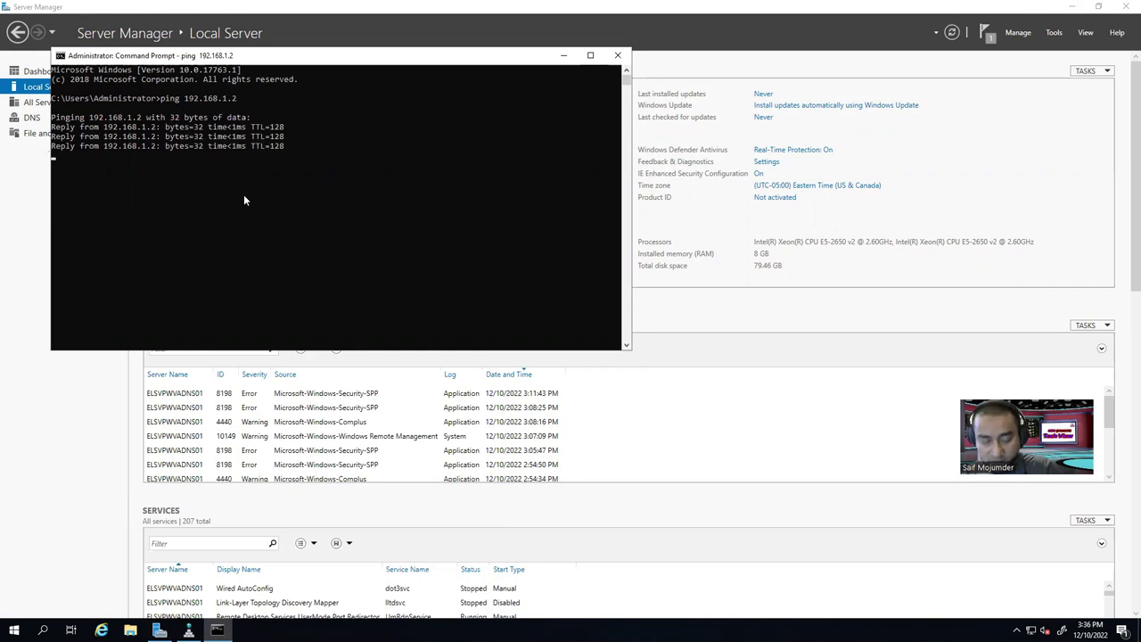
key("ctrl+c")
Run nslookup 192.168.1.2, confirm it resolves to ELSVPWVAADDC01.els.com, and minimize the console.
key("Up")
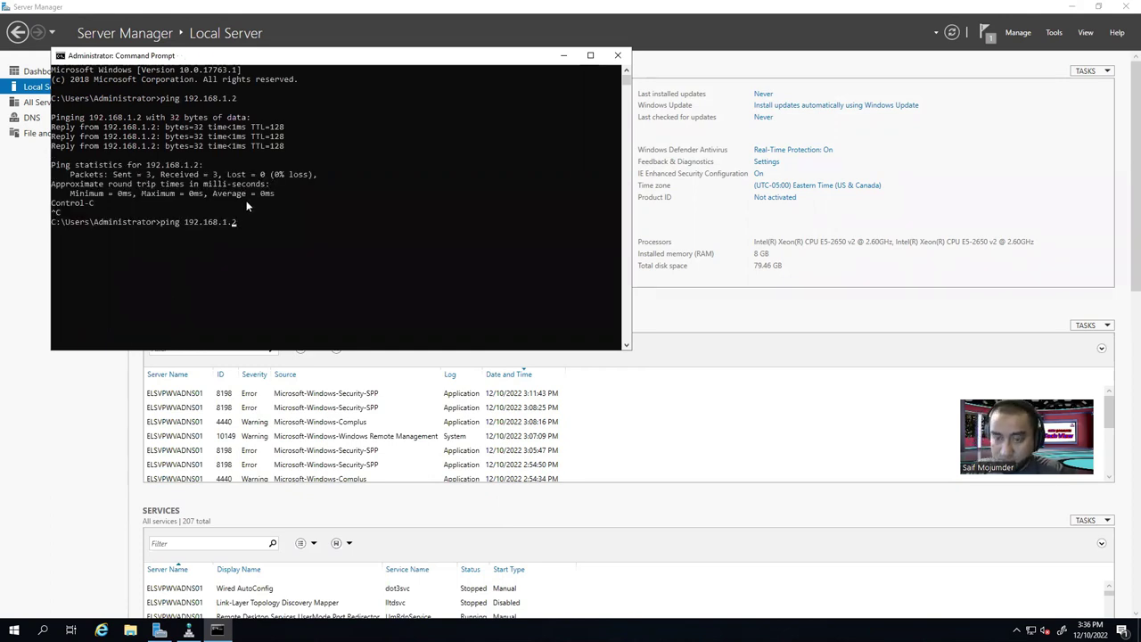
key("Delete")
key("Delete")
key("Delete")
key("Delete")
key("Delete")
type("nslooku")
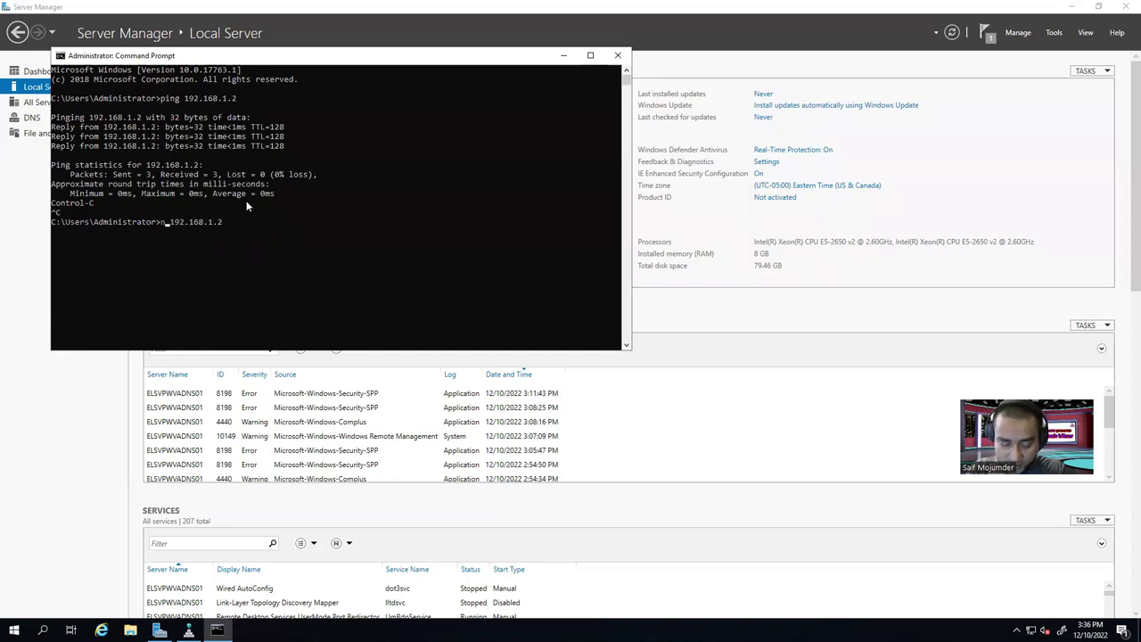
type("p")
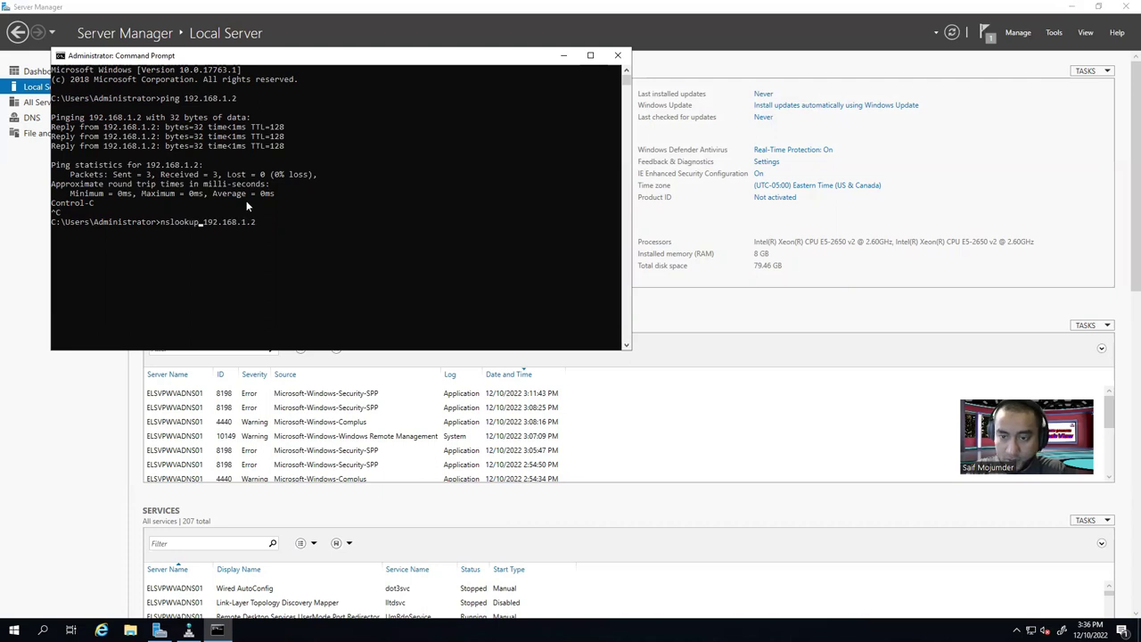
key("BackSpace")
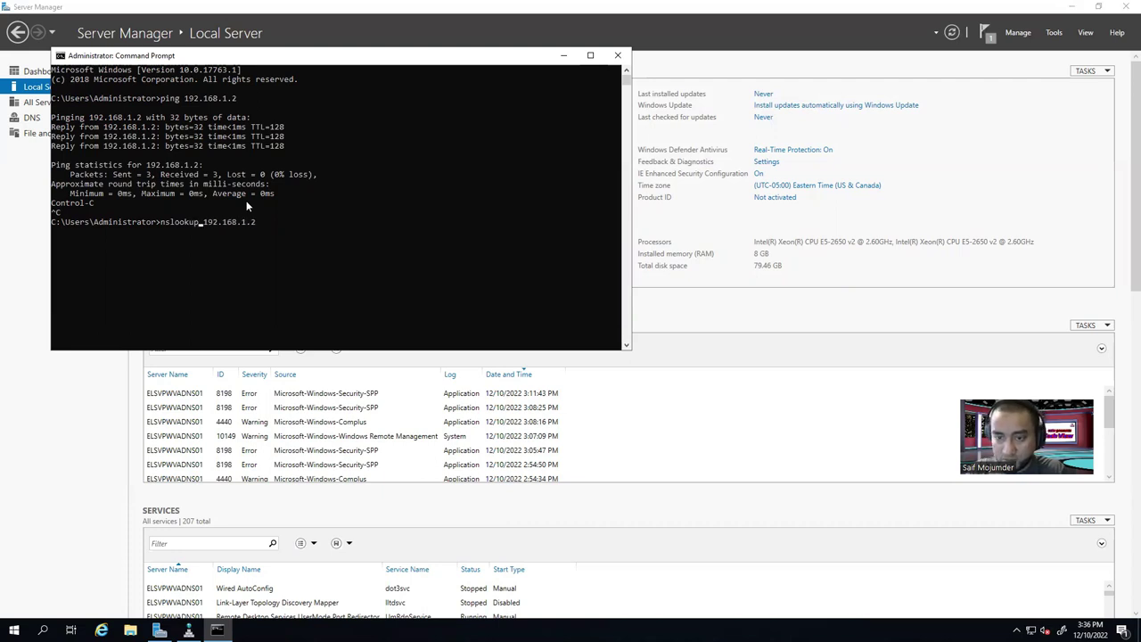
key("Return")
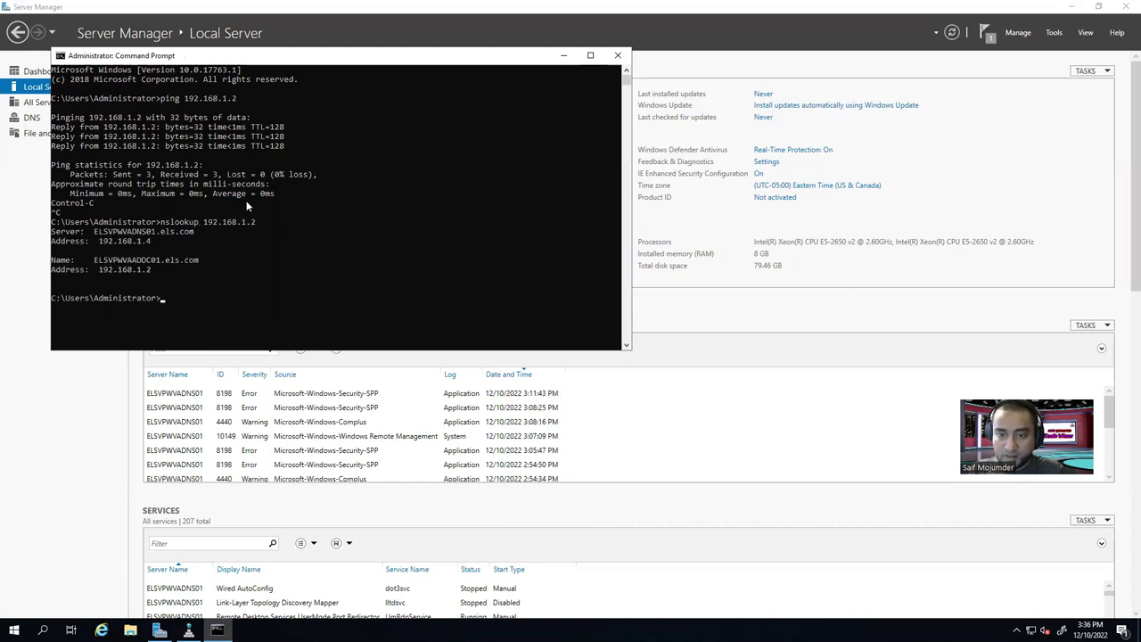
left_click_drag(95, 261, 202, 261)
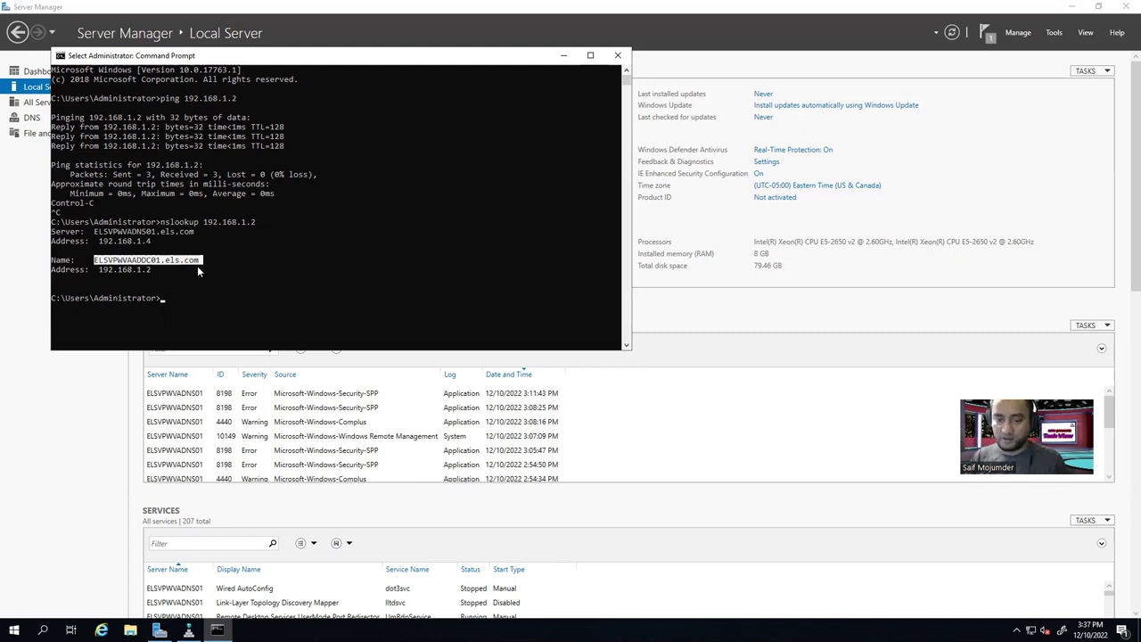
left_click(566, 58)
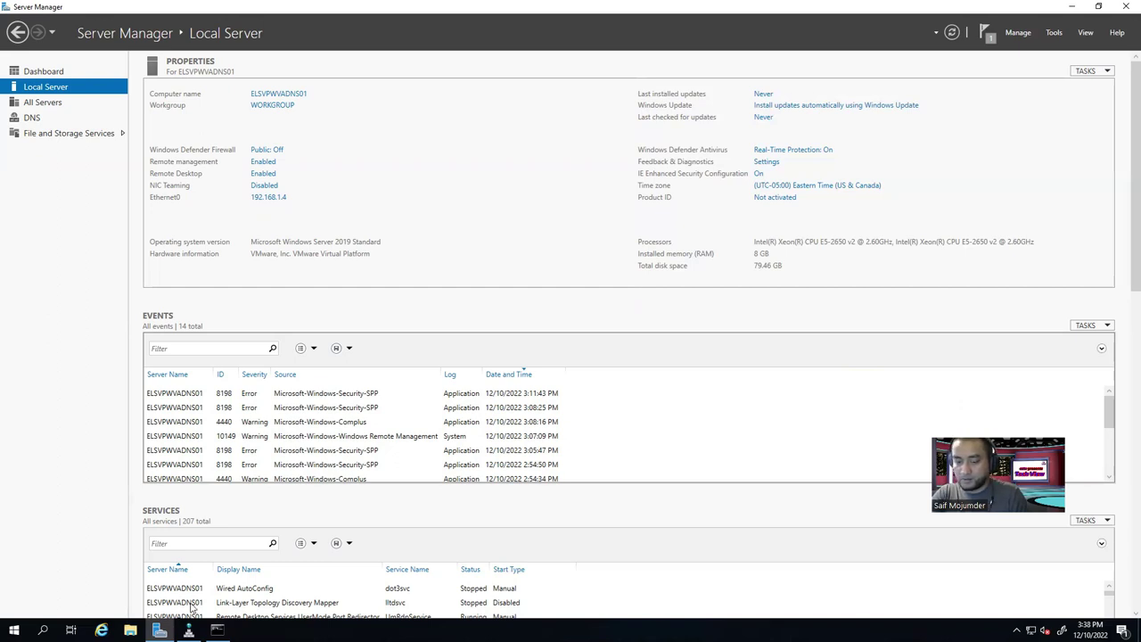
View the els.com zone in DNS Manager, then minimize DNS Manager, Server Manager and the RDP session.
key("alt+Tab")
left_click(80, 104)
left_click(60, 84)
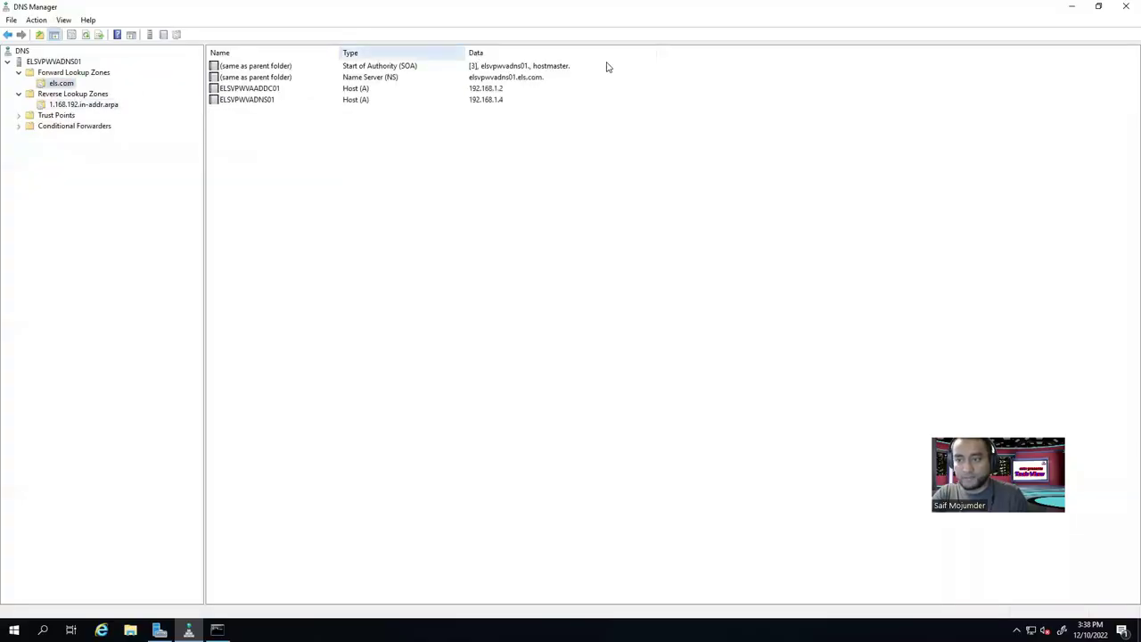
left_click(1073, 7)
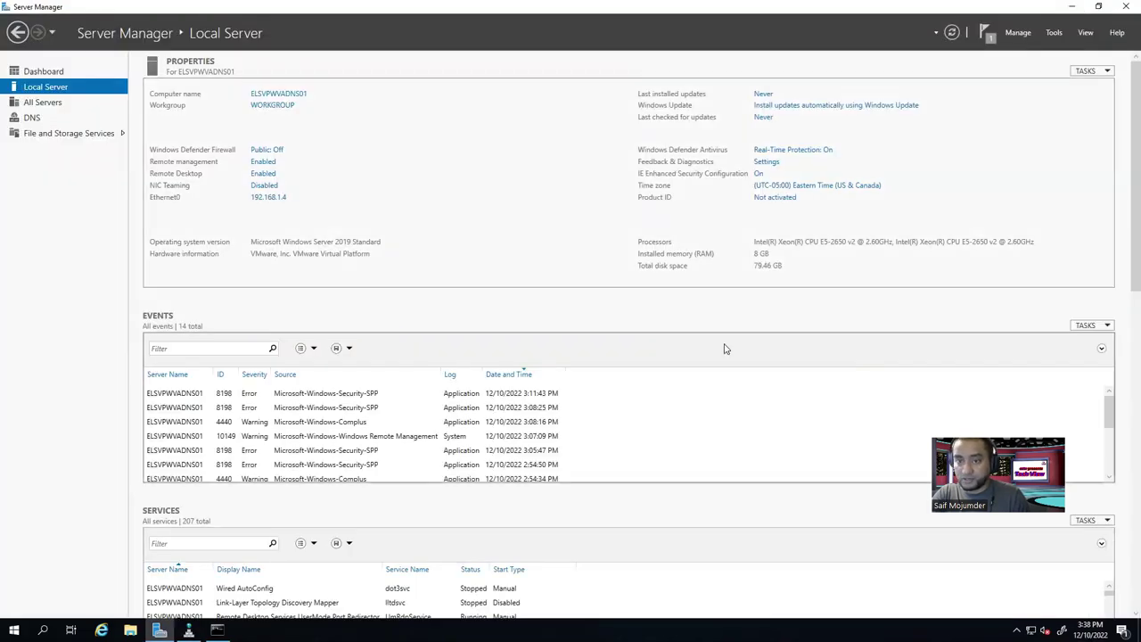
left_click(1071, 6)
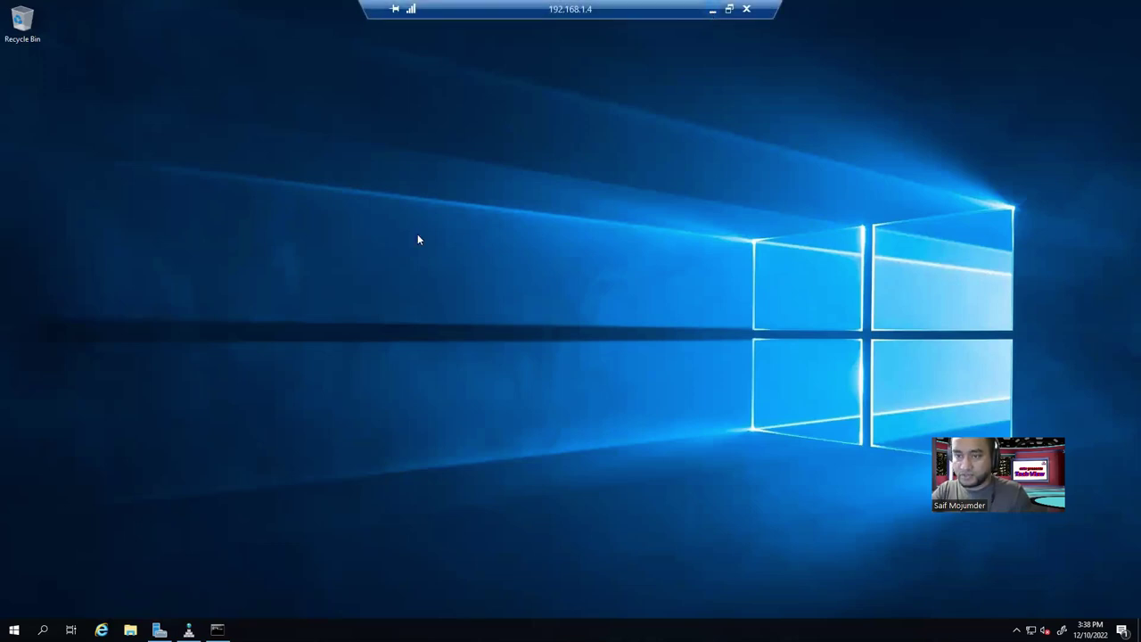
left_click(711, 11)
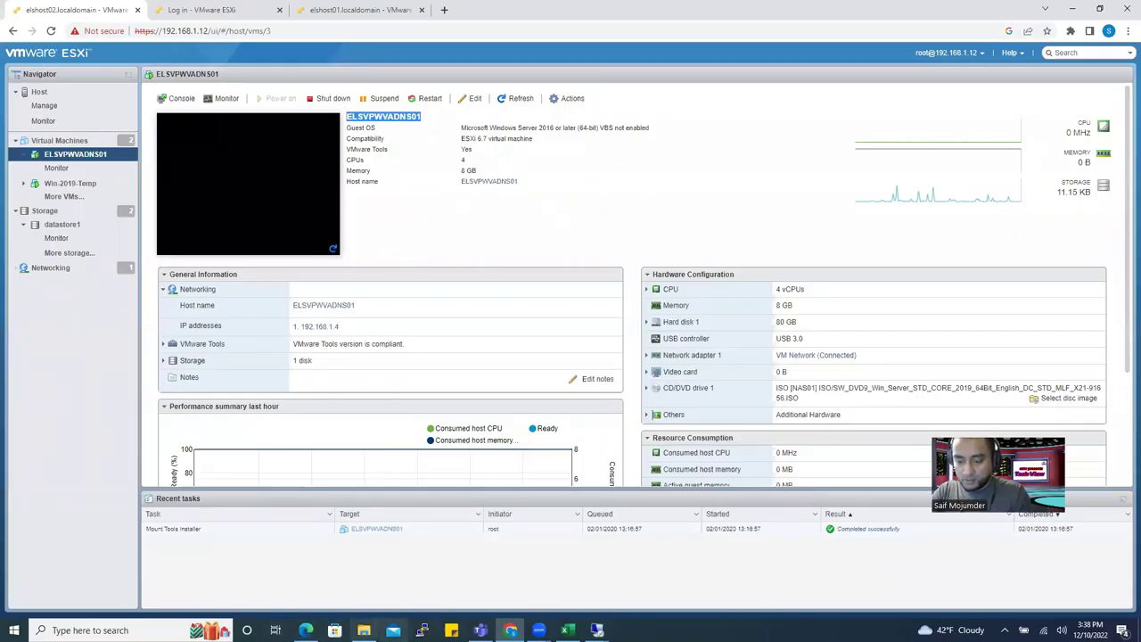
left_click(305, 630)
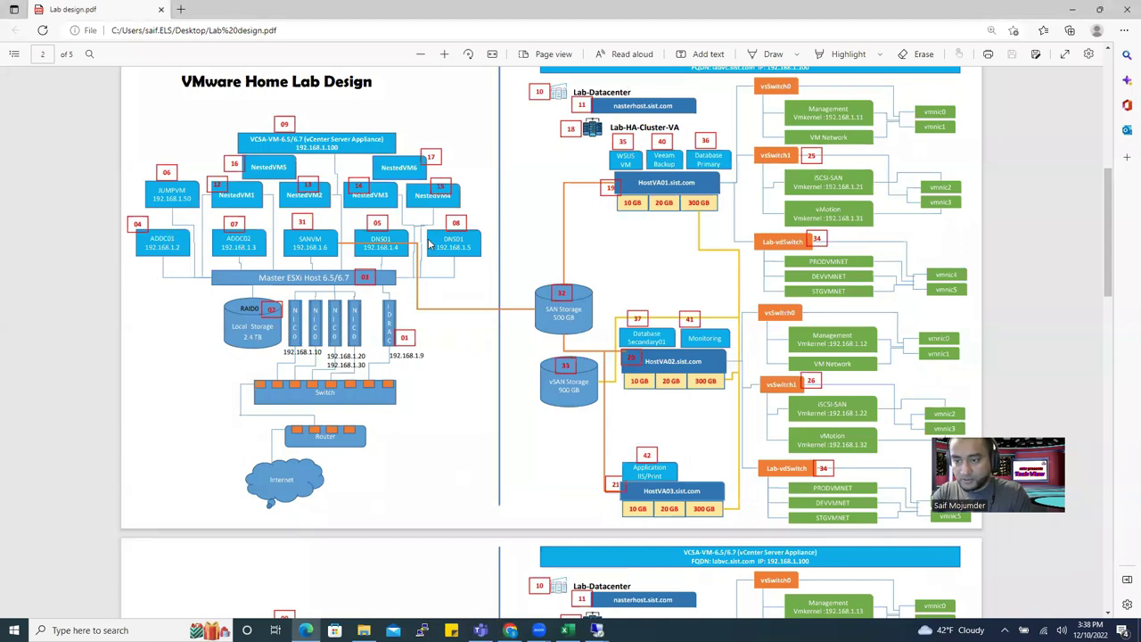
left_click_drag(406, 248, 238, 236)
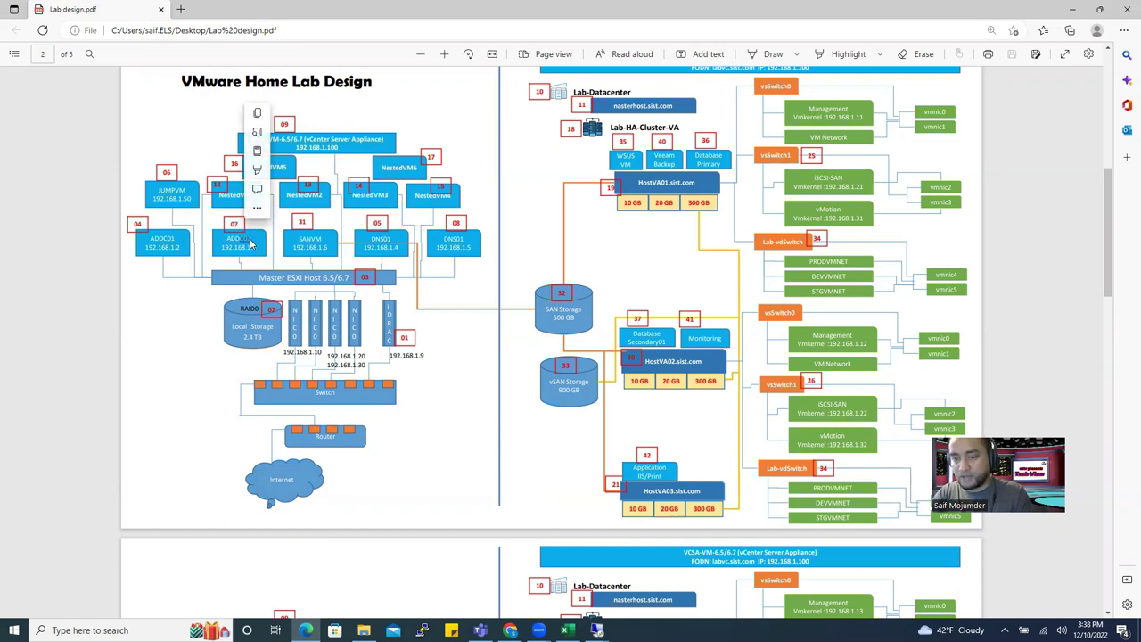
left_click(473, 246)
left_click_drag(436, 242, 461, 249)
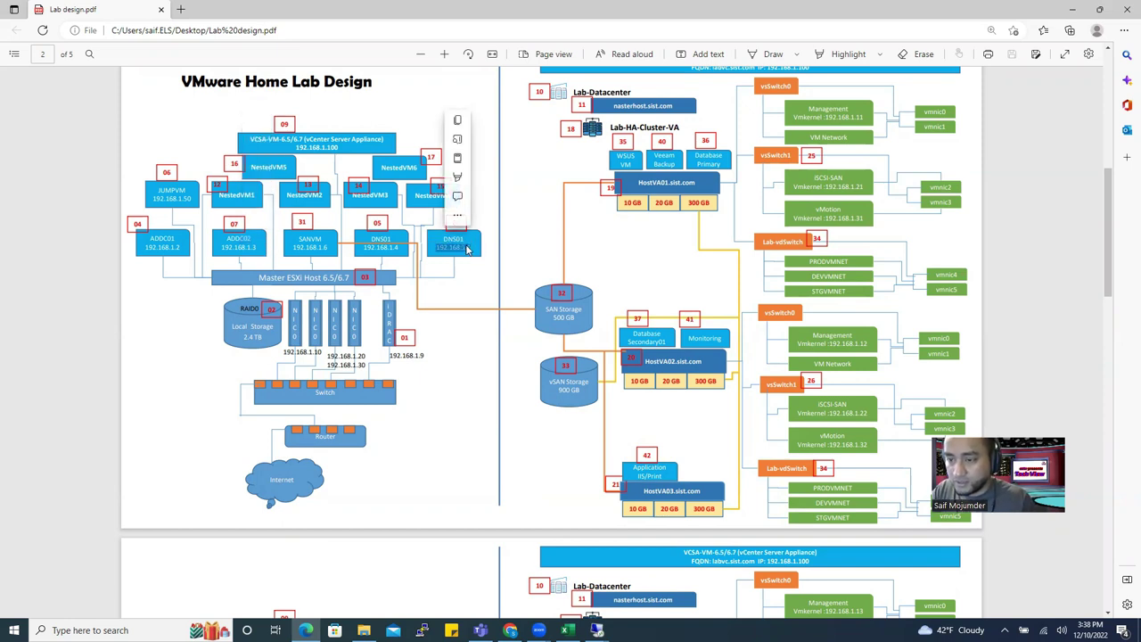
left_click(377, 246)
double_click(381, 239)
double_click(454, 239)
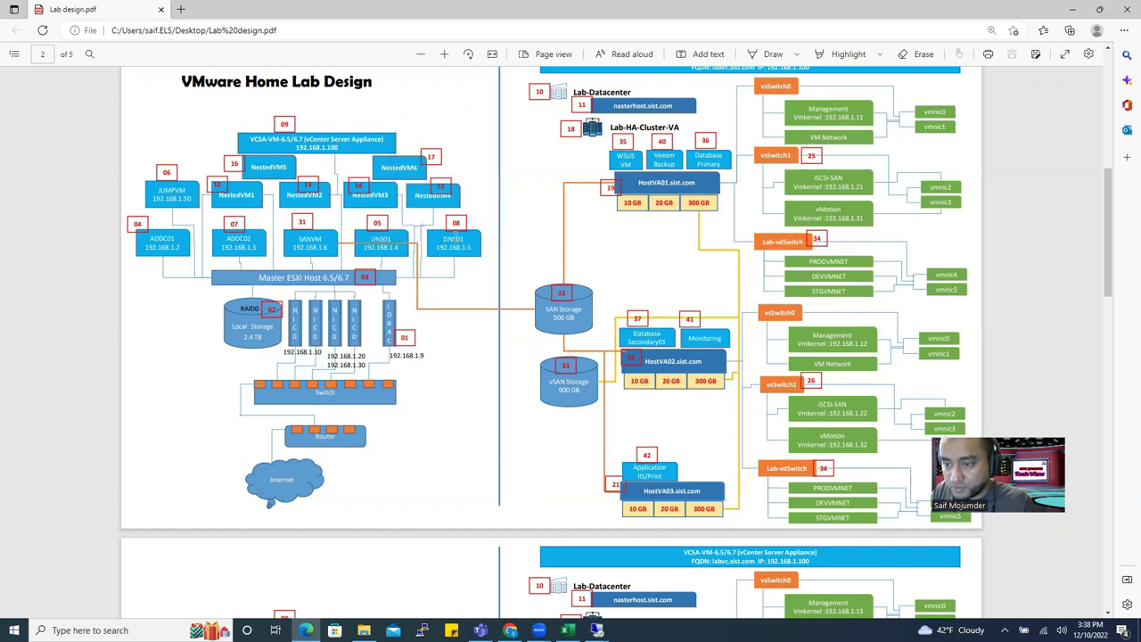
right_click(457, 246)
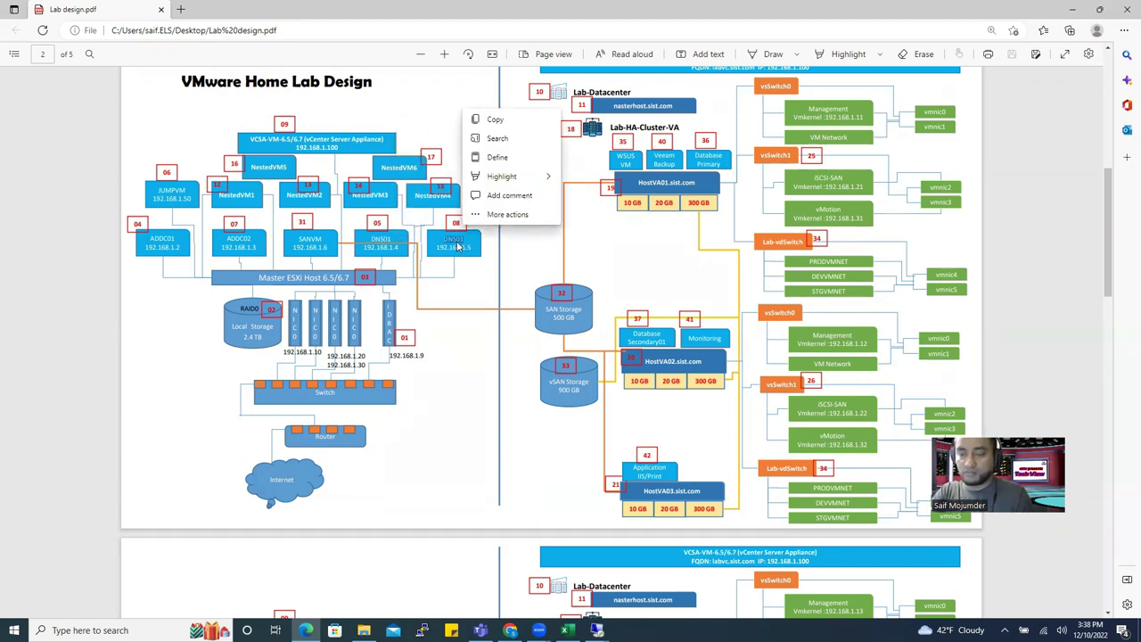
key("Escape")
left_click(255, 111)
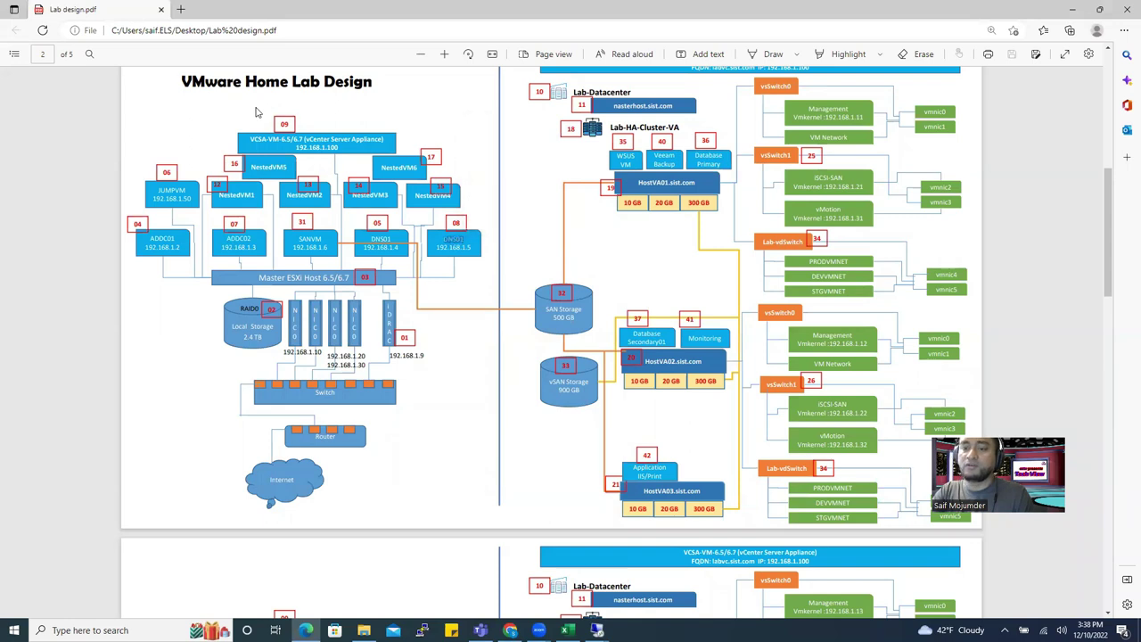
left_click_drag(279, 139, 375, 145)
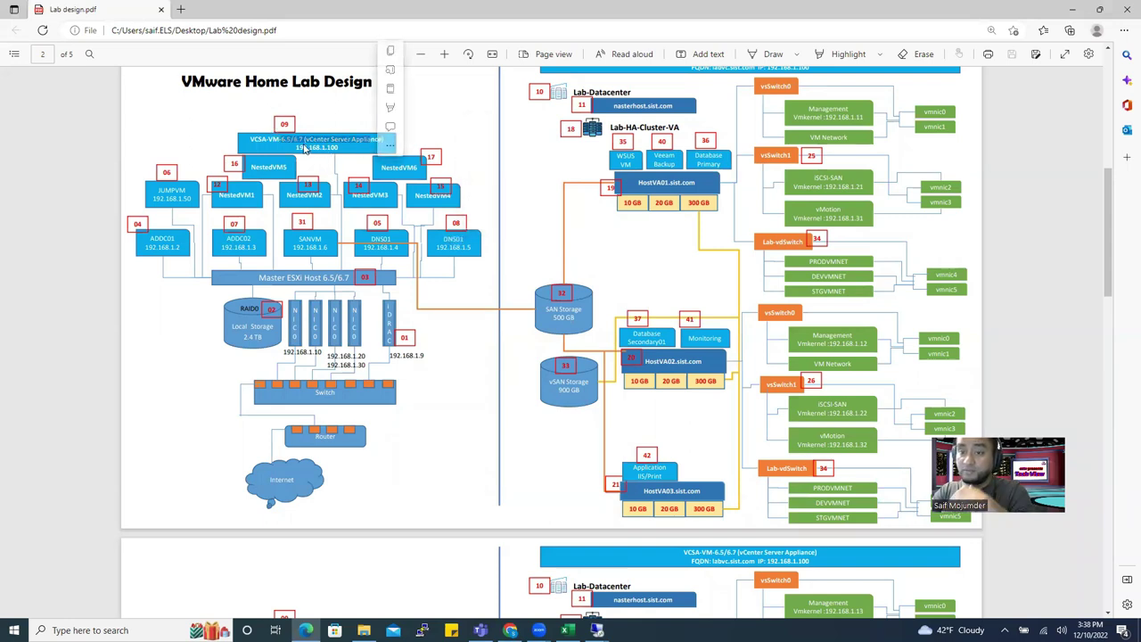
left_click_drag(445, 236, 454, 249)
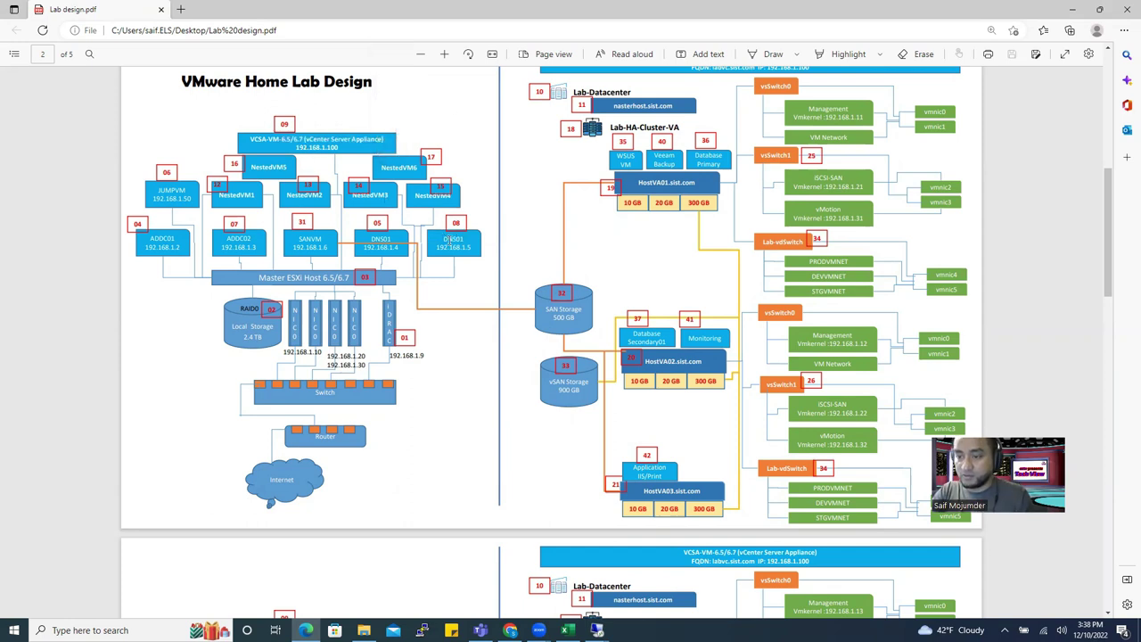
left_click(463, 292)
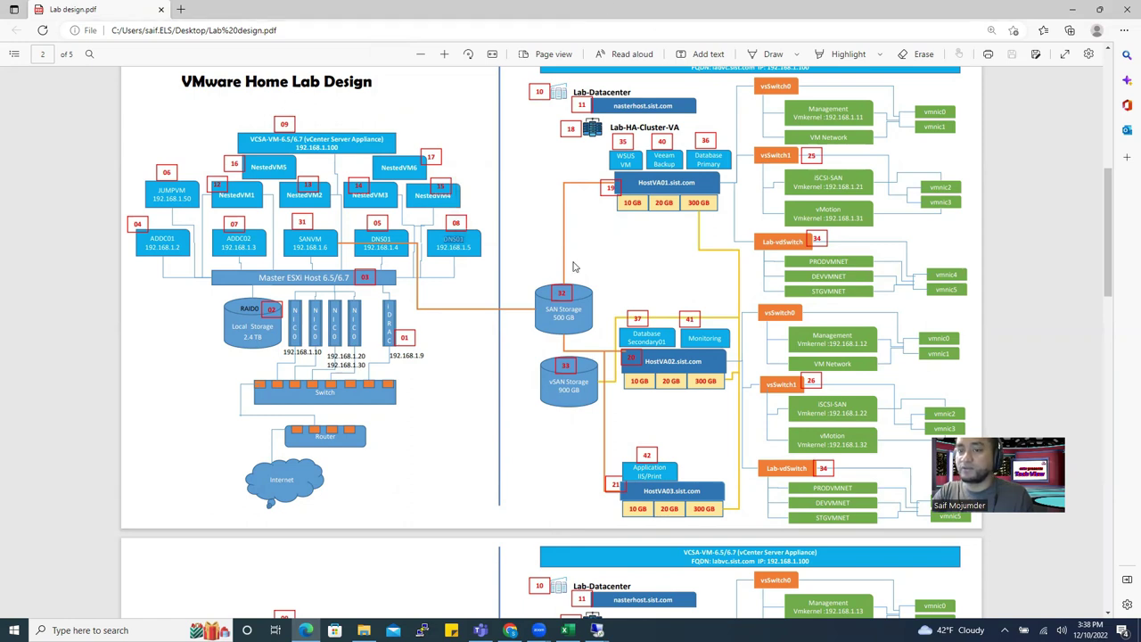
mouse_move(597, 629)
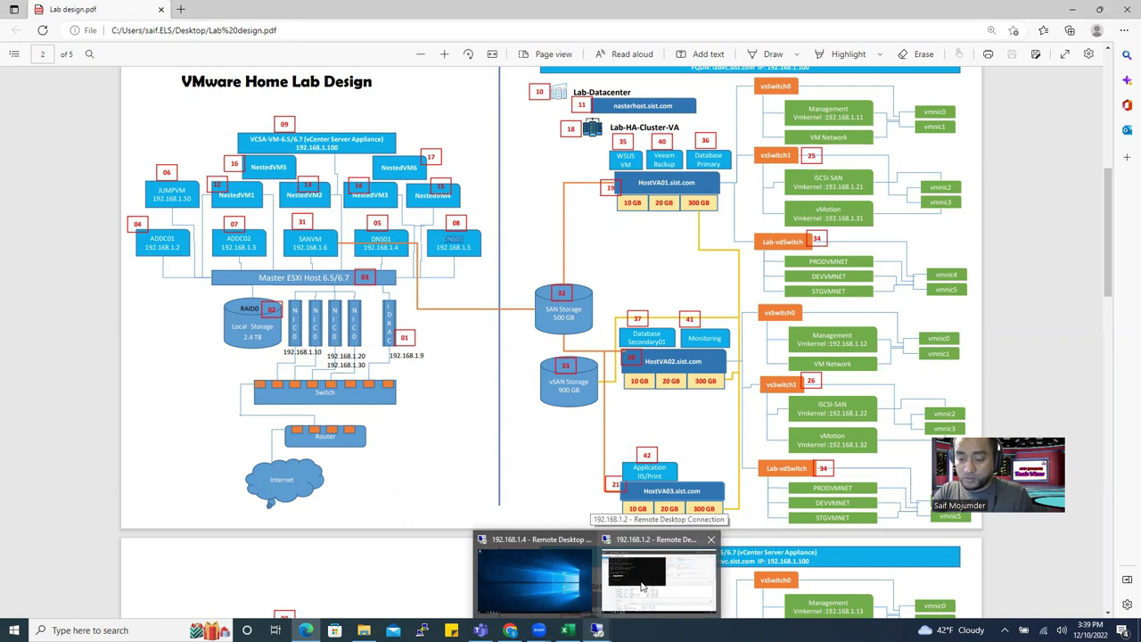
mouse_move(364, 630)
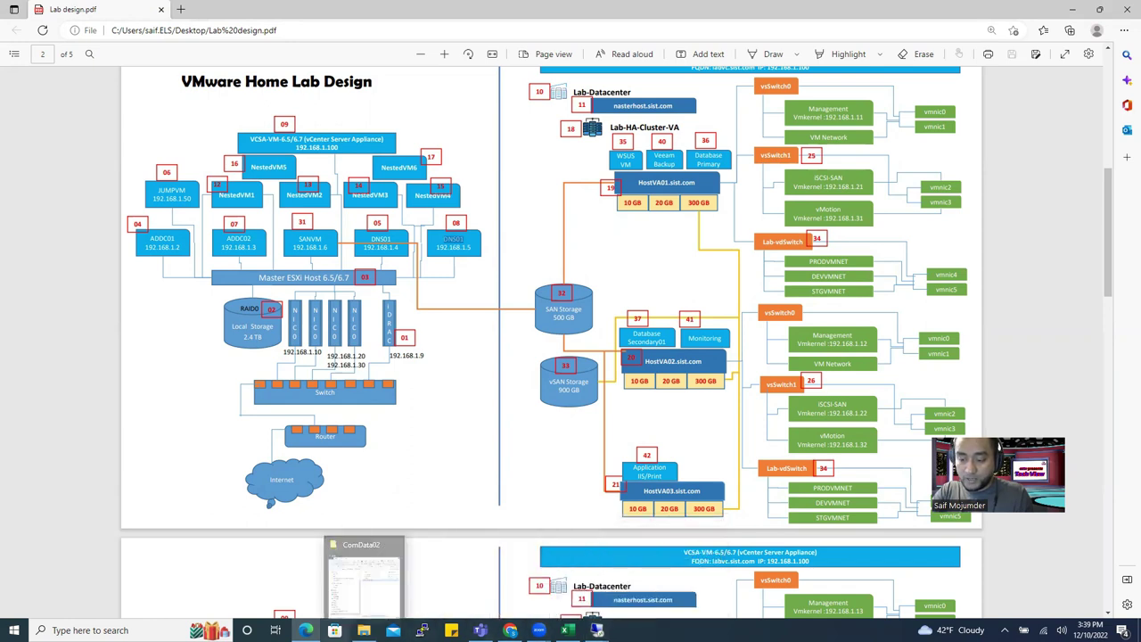
left_click(452, 530)
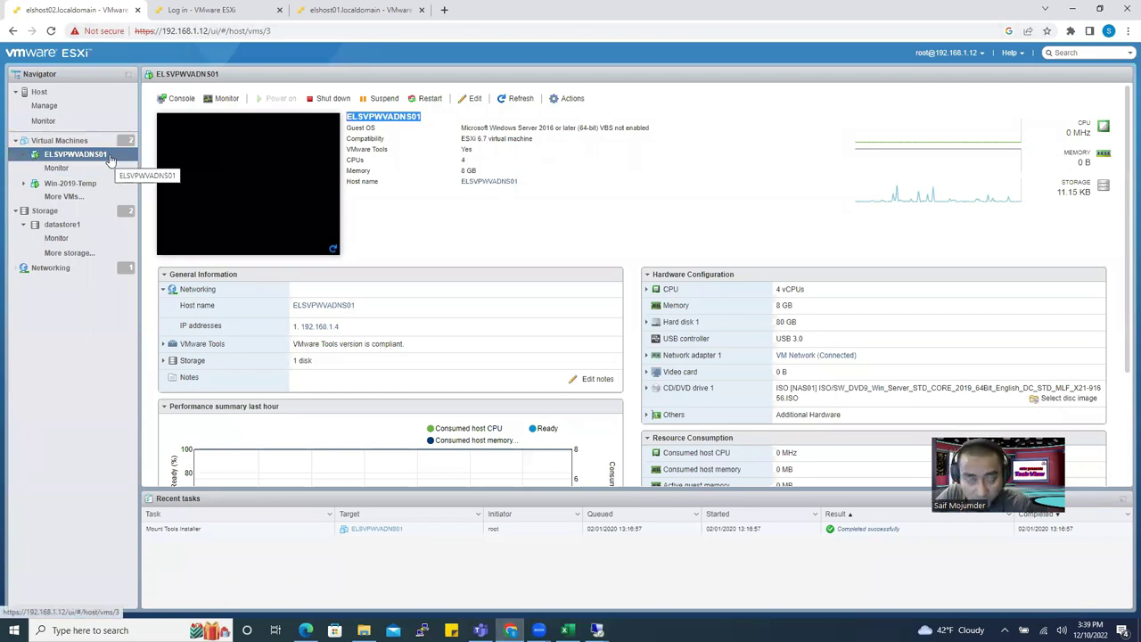
Log in to the ESXi host 192.168.1.13 as root with the account password.
left_click(363, 11)
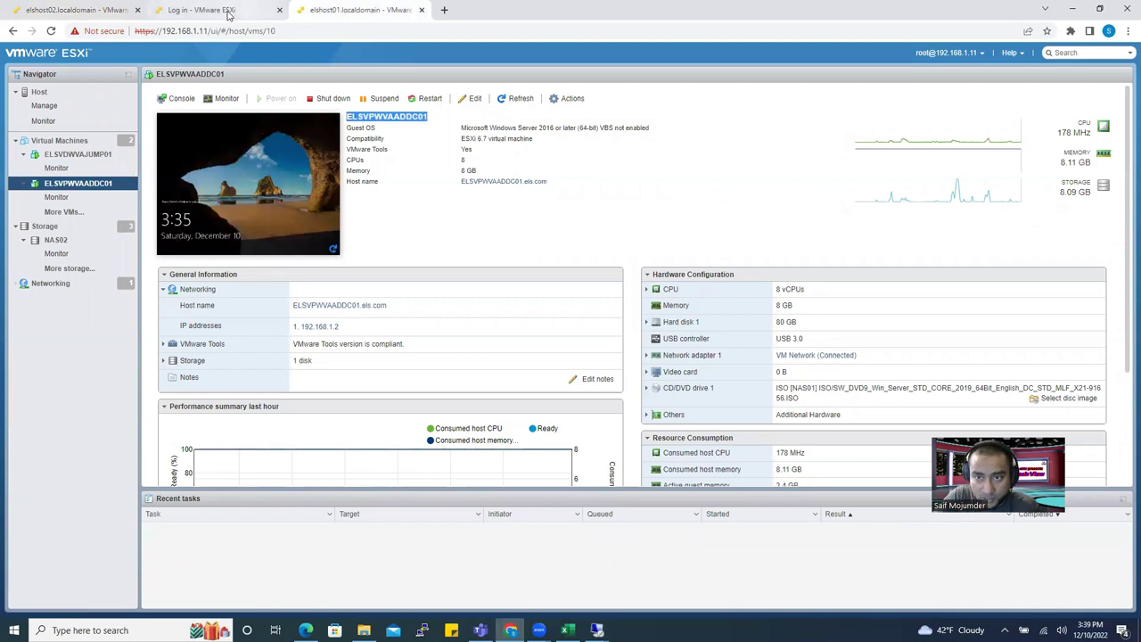
left_click(218, 9)
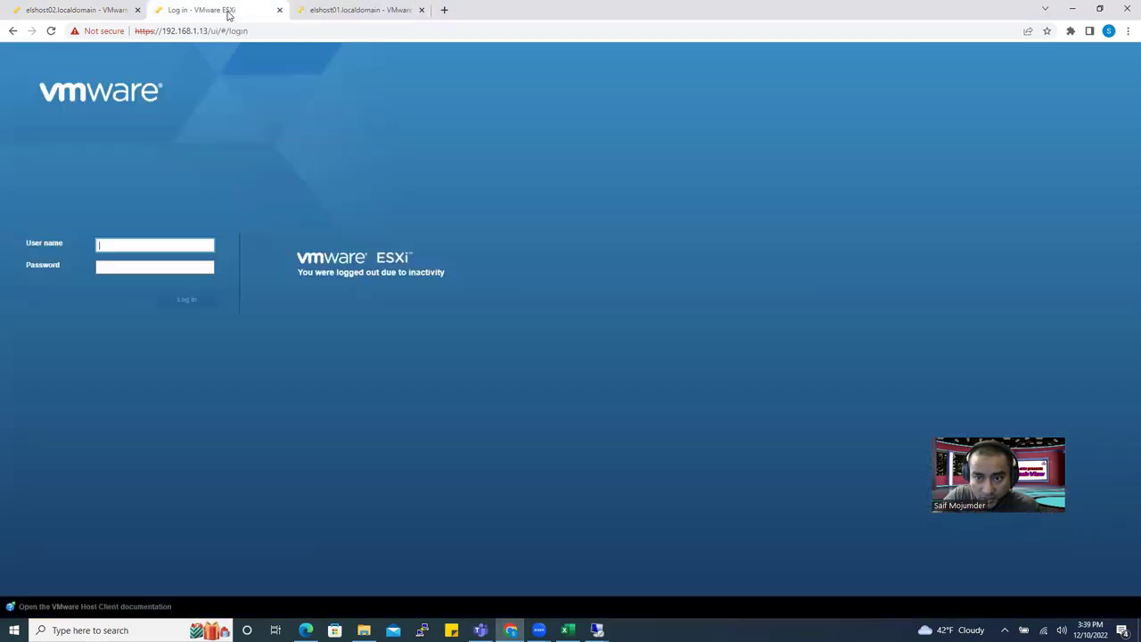
left_click(141, 246)
left_click(157, 271)
left_click(129, 265)
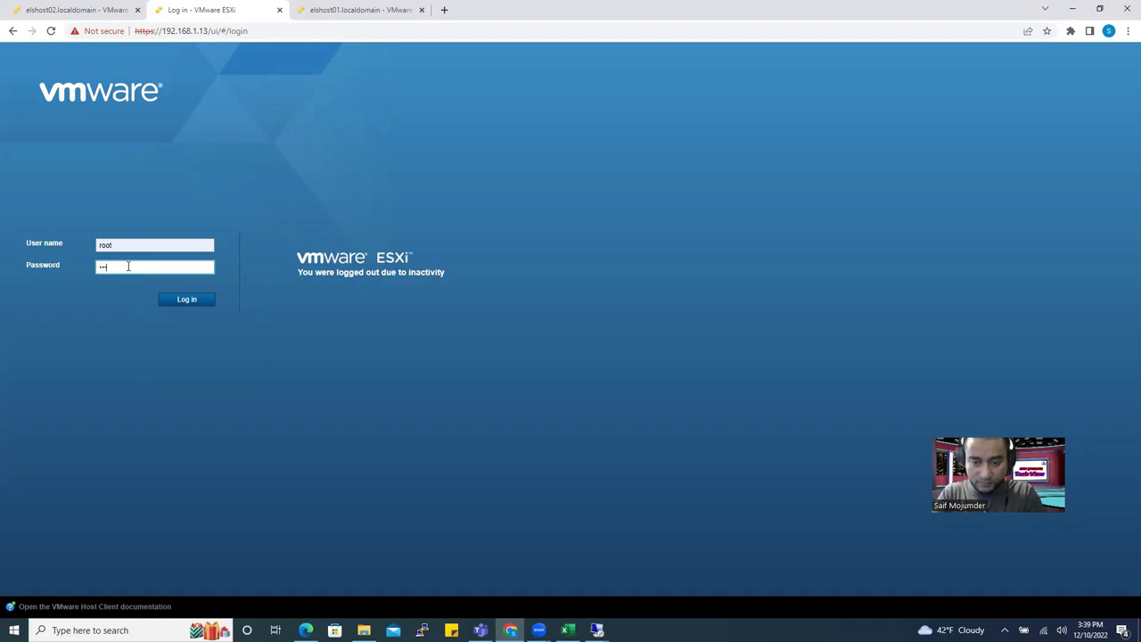
type("••••••••")
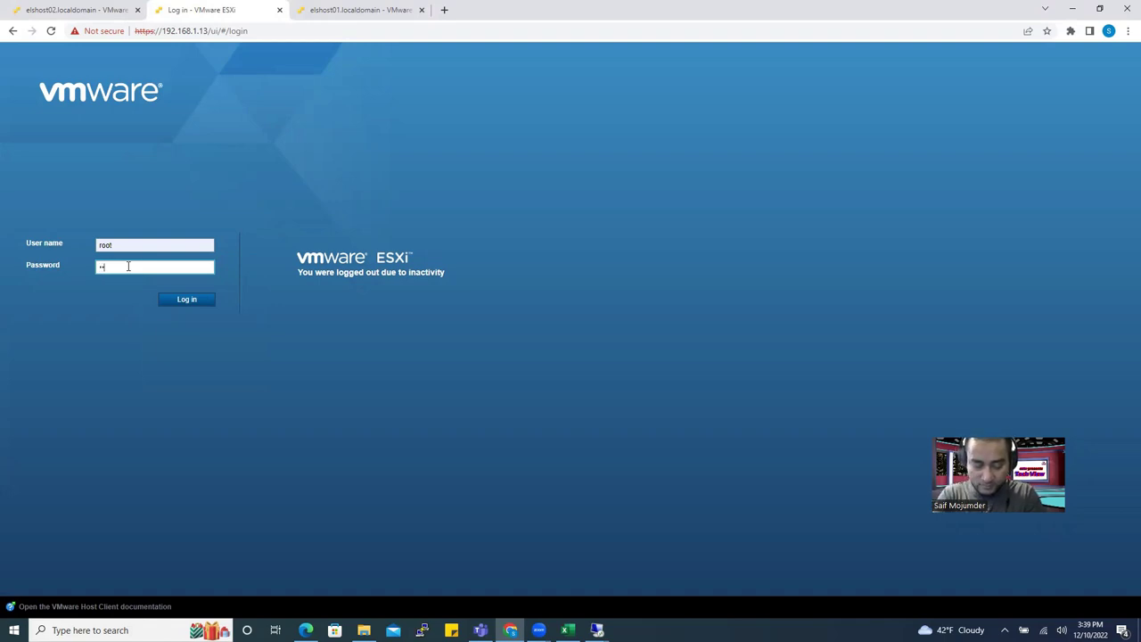
type("•••")
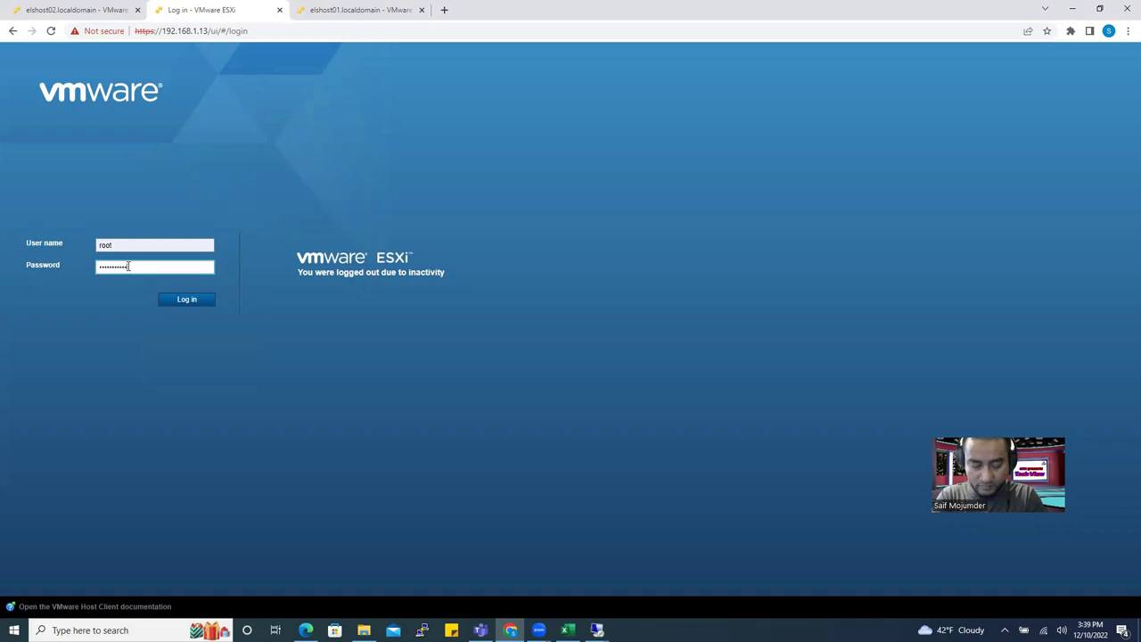
key("Return")
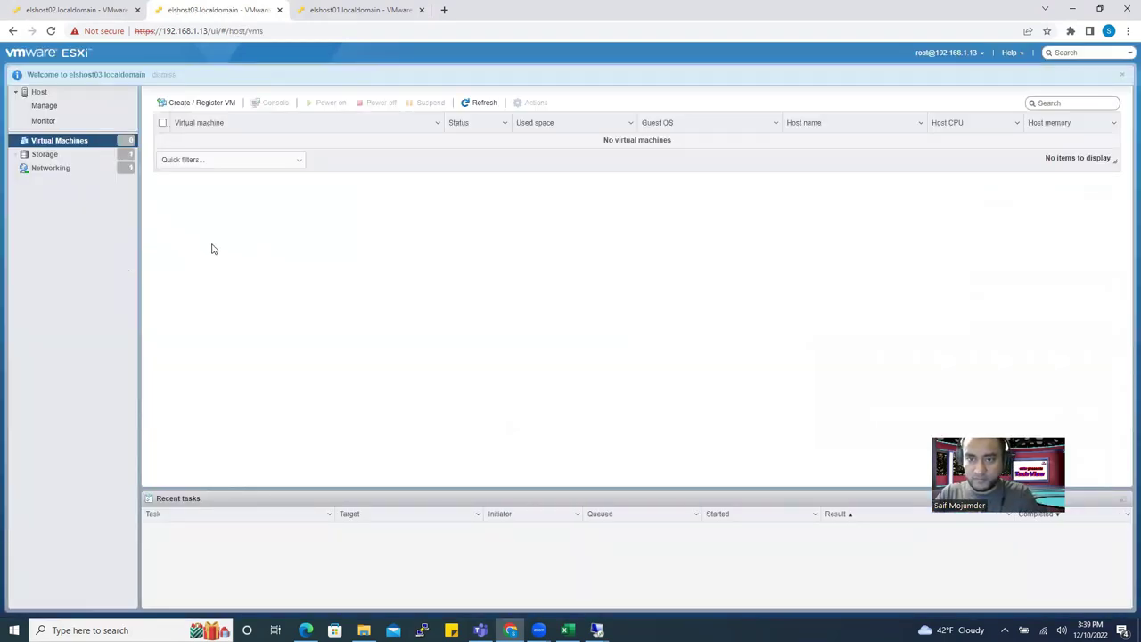
Browse the host's networking, storage and VM pages, comparing elshost01, 02 and 03, ending on elshost02.
left_click(92, 169)
left_click(83, 158)
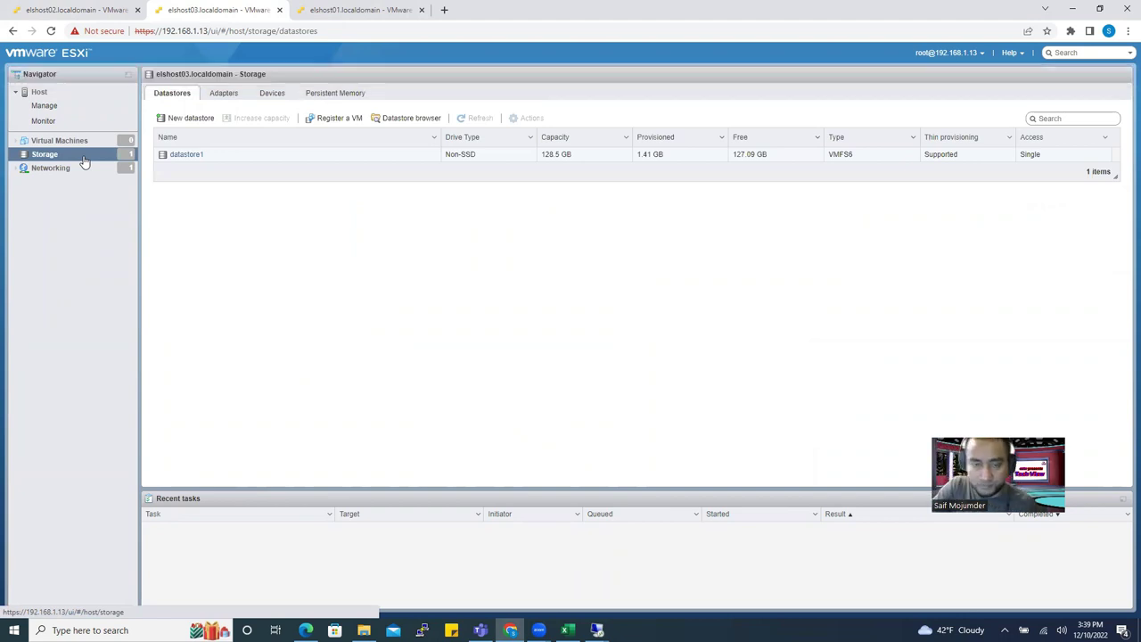
left_click(78, 143)
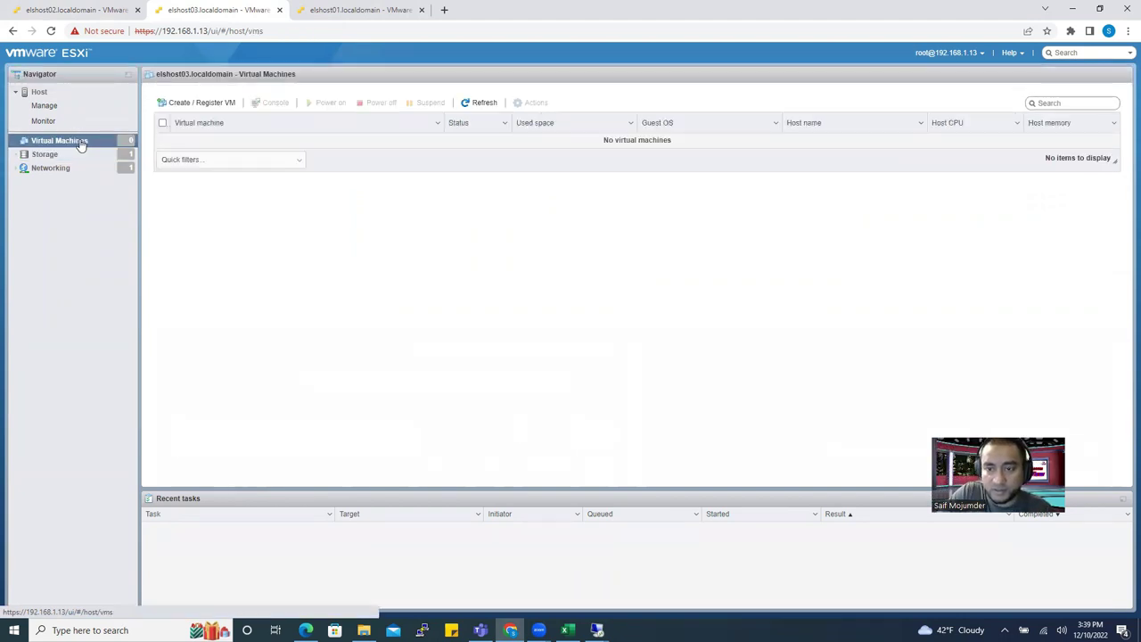
left_click(89, 11)
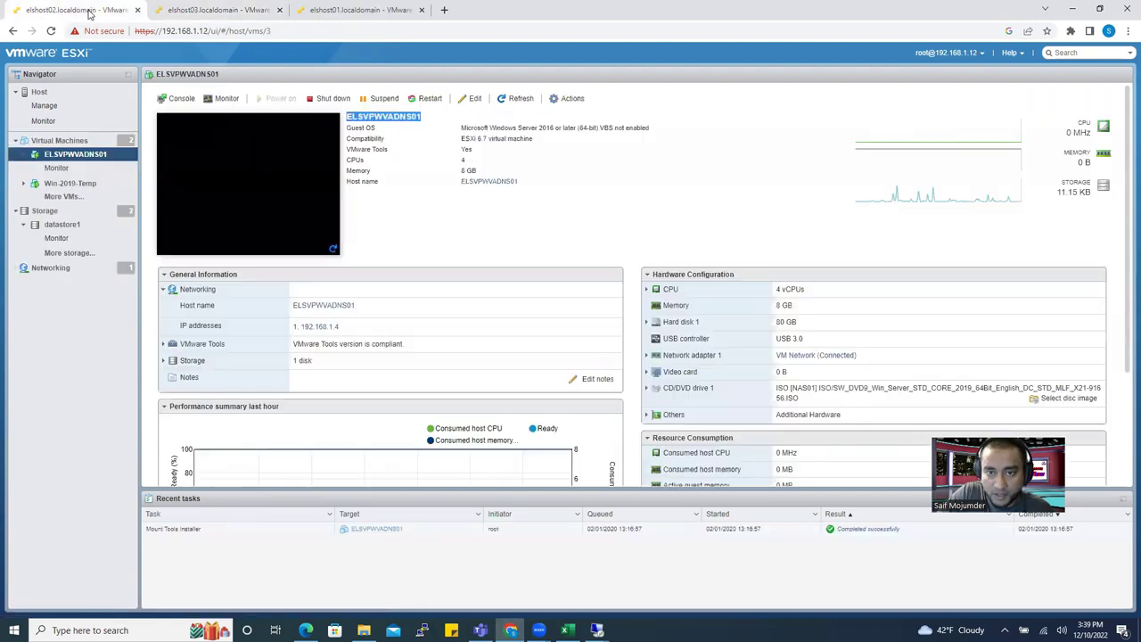
left_click(230, 10)
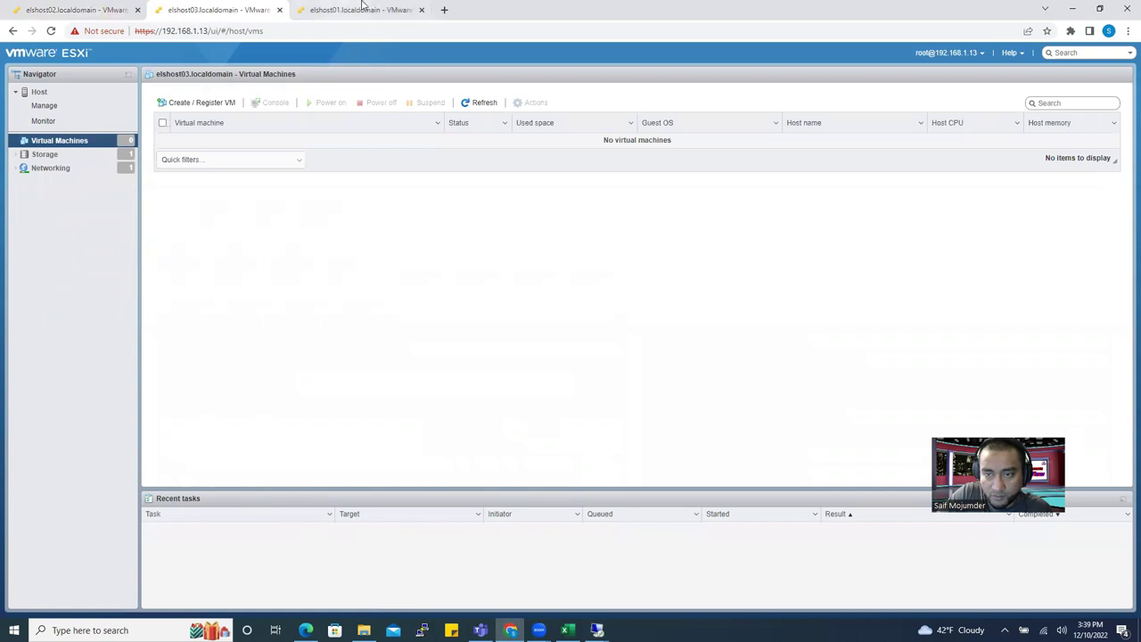
left_click(373, 8)
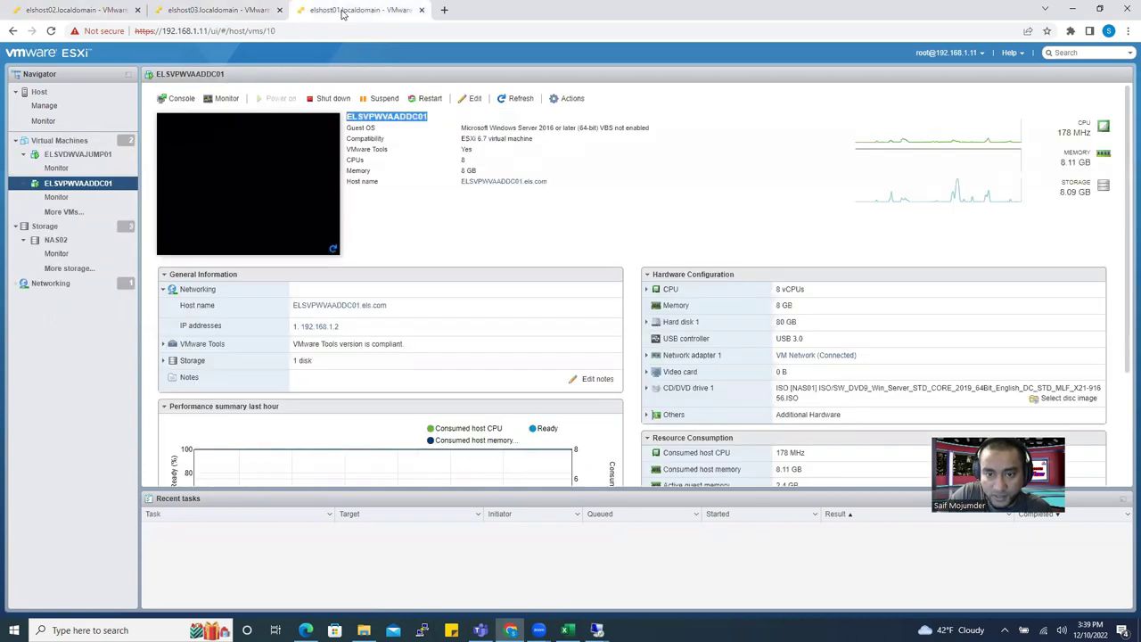
left_click(95, 13)
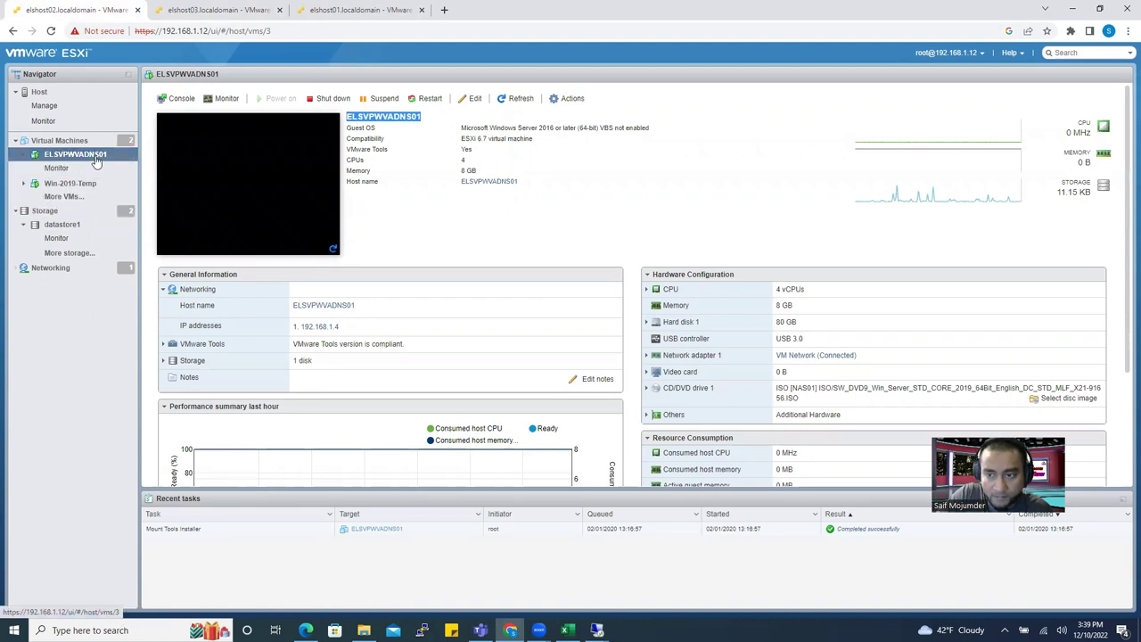
Copy the VM name ELSVPWVADNS01, check the ELS IPAM workbook, and list all virtual machines.
double_click(415, 117)
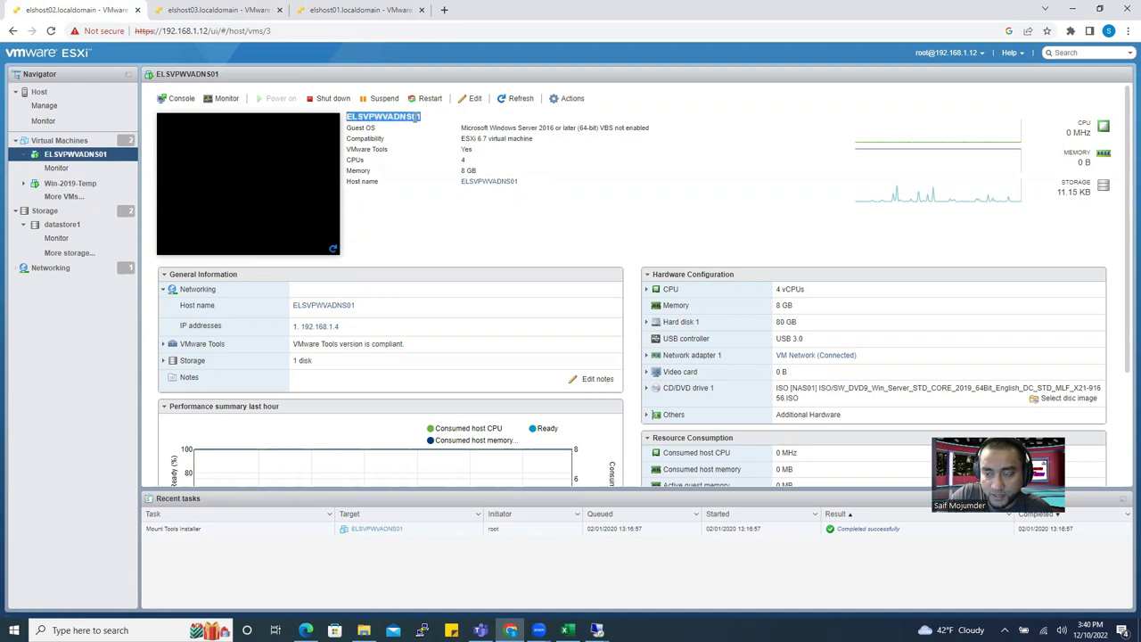
right_click(412, 118)
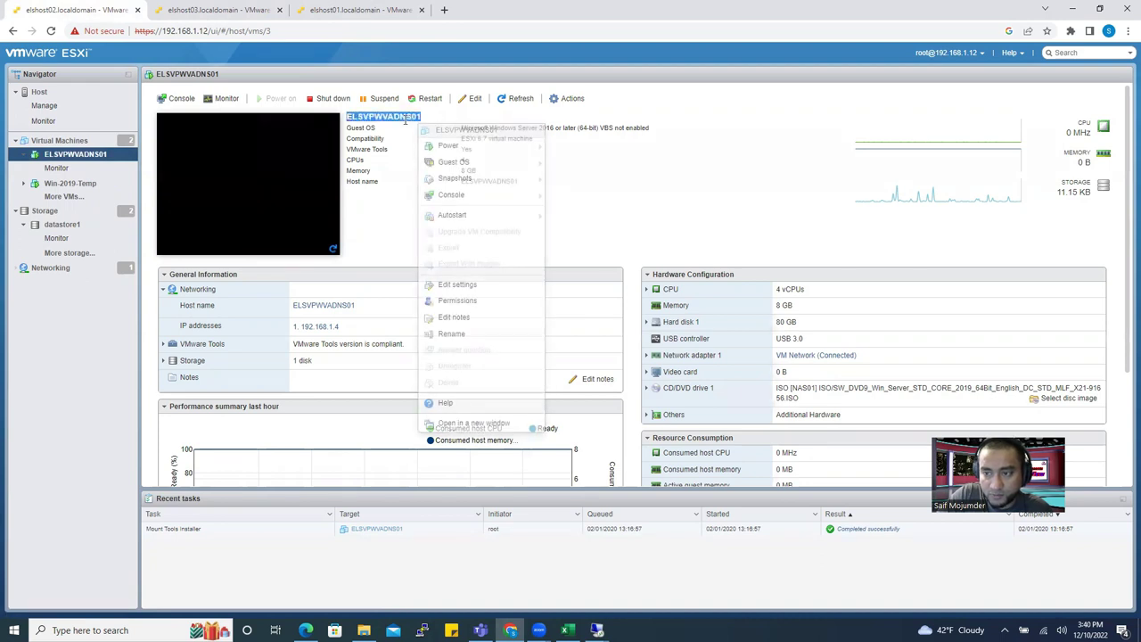
left_click(426, 118)
left_click_drag(425, 119, 348, 121)
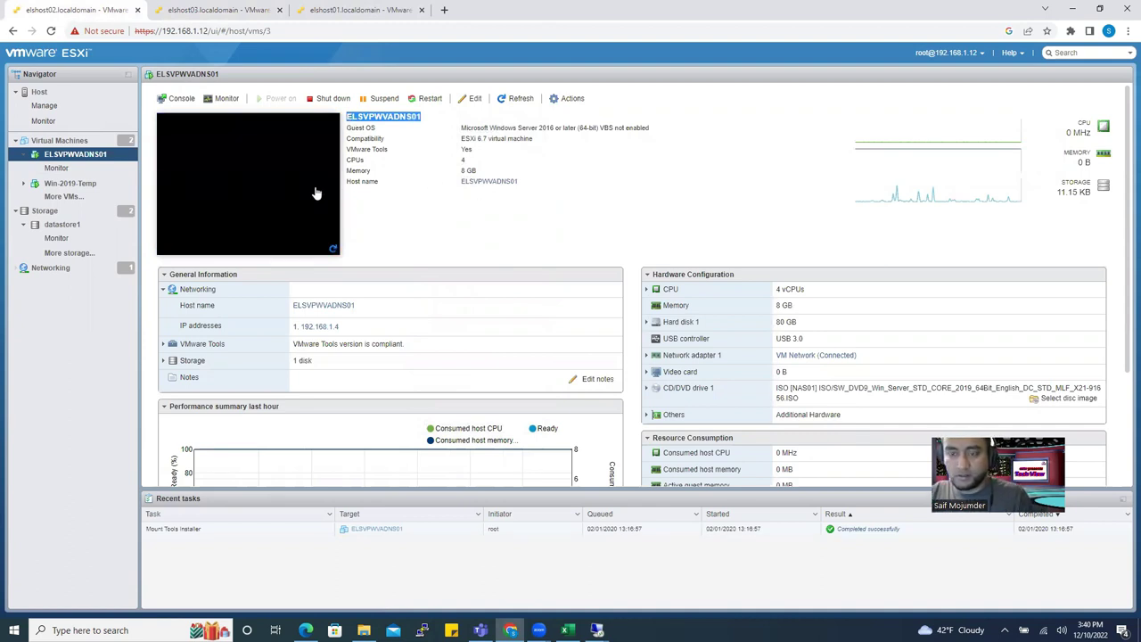
left_click(565, 630)
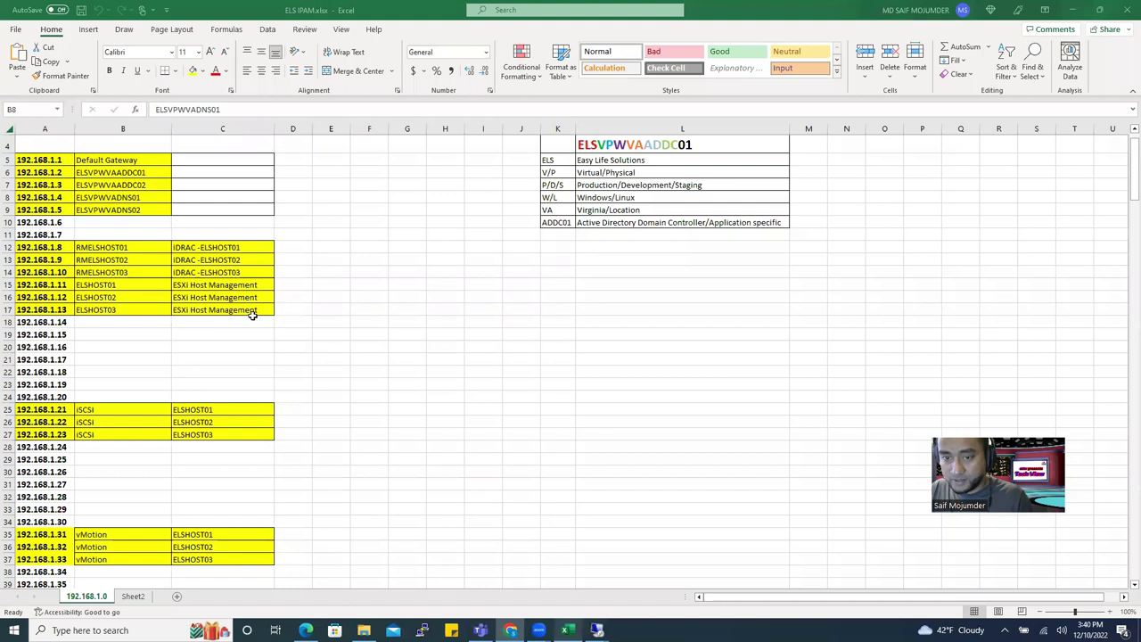
left_click(1072, 9)
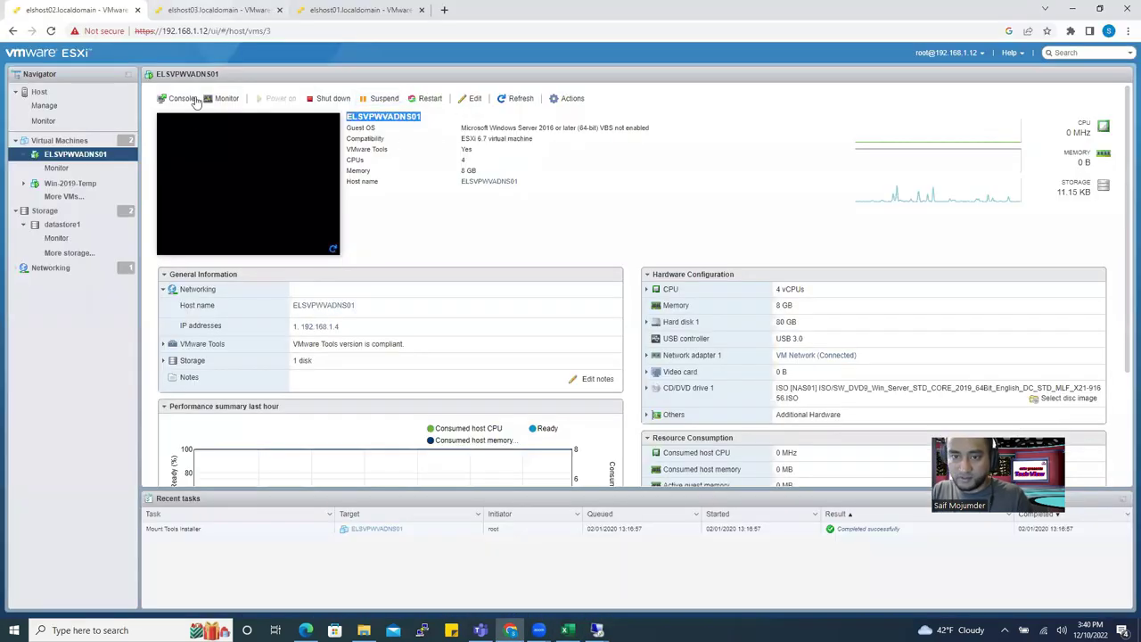
left_click(76, 146)
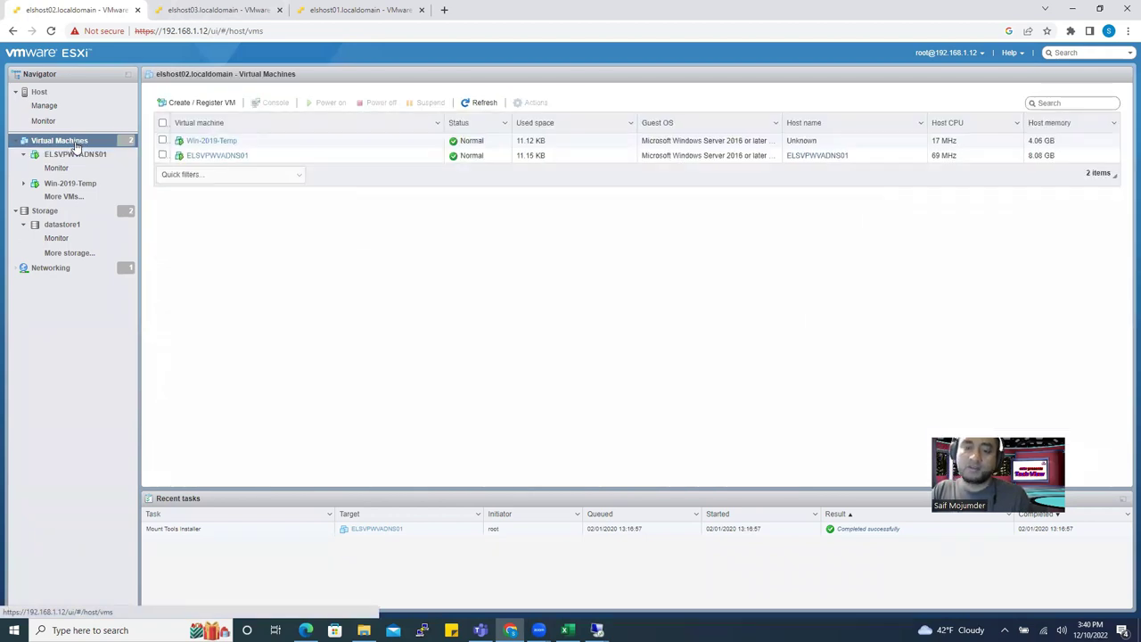
Start a new VM with the pasted name, guest OS Windows Server 2016 or later (64-bit).
right_click(77, 147)
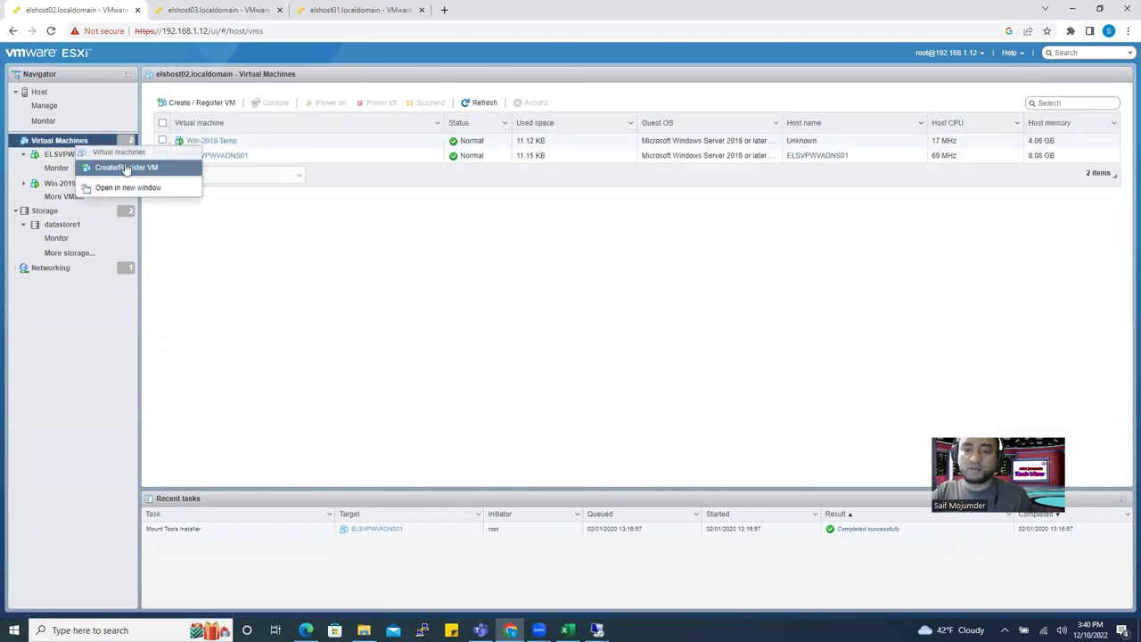
left_click(125, 168)
left_click(555, 232)
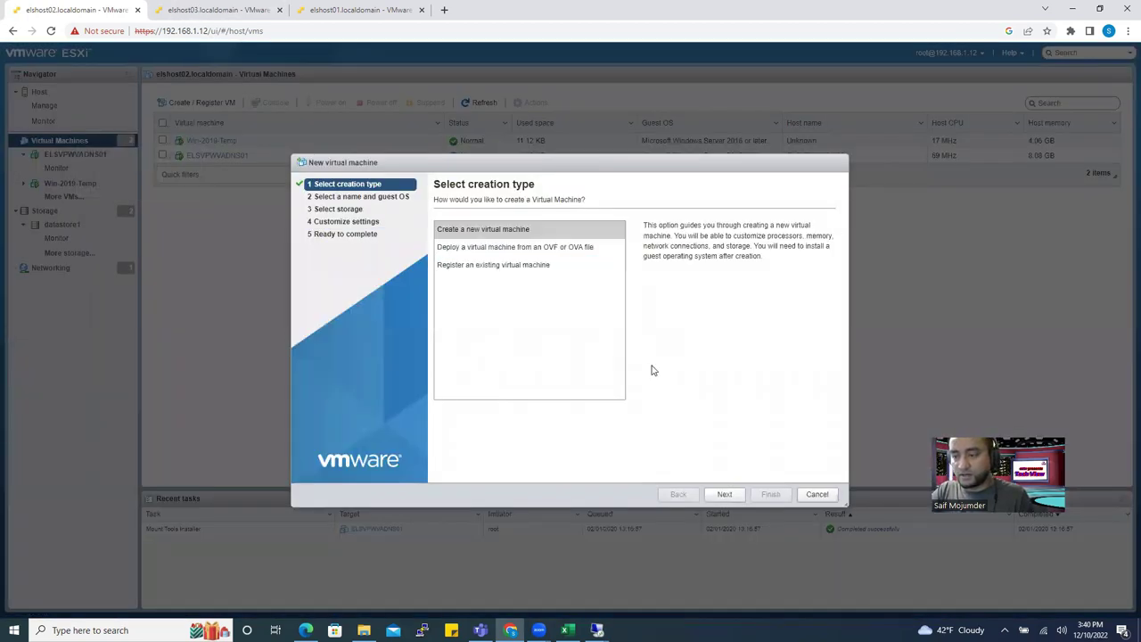
left_click(534, 238)
key("ctrl+v")
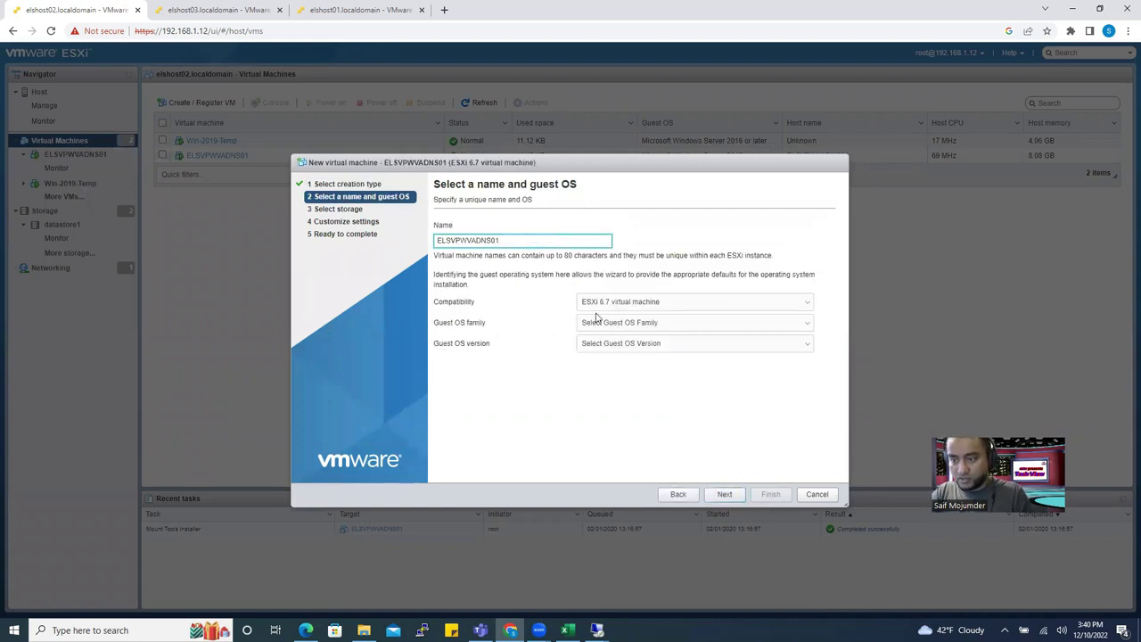
left_click(624, 327)
left_click(611, 374)
left_click(634, 346)
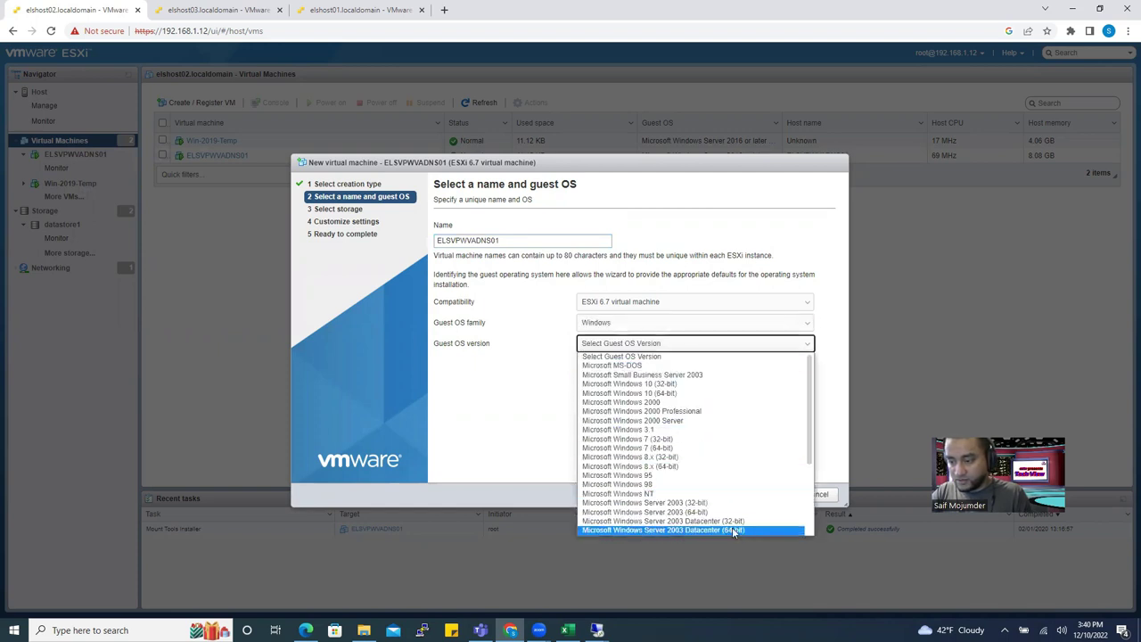
scroll(737, 530, "down", 5)
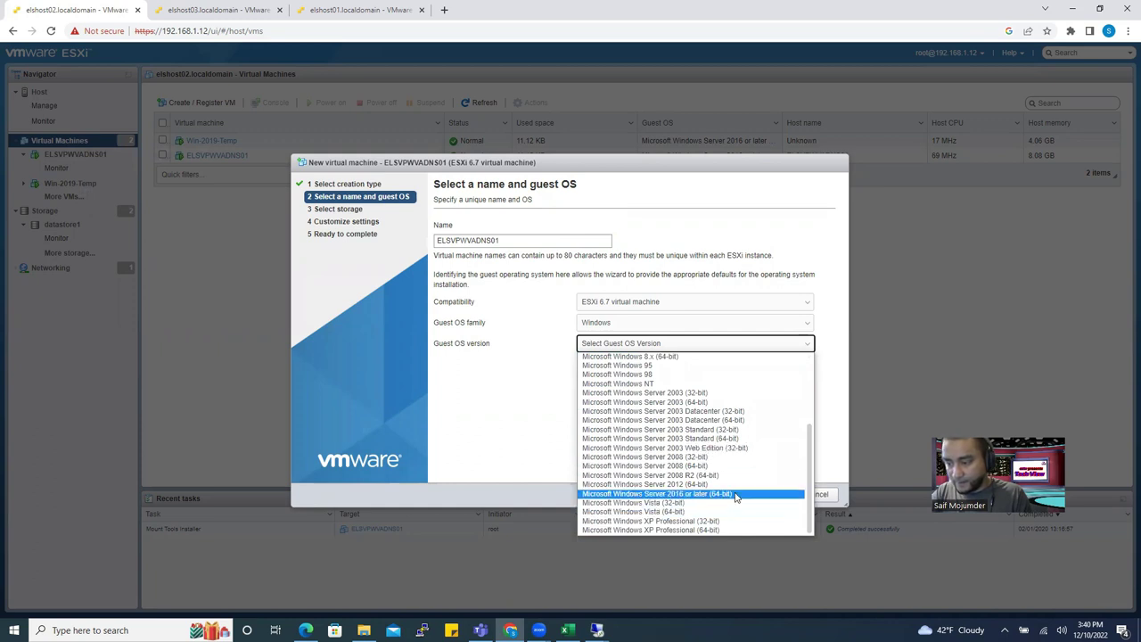
left_click(735, 494)
left_click(729, 494)
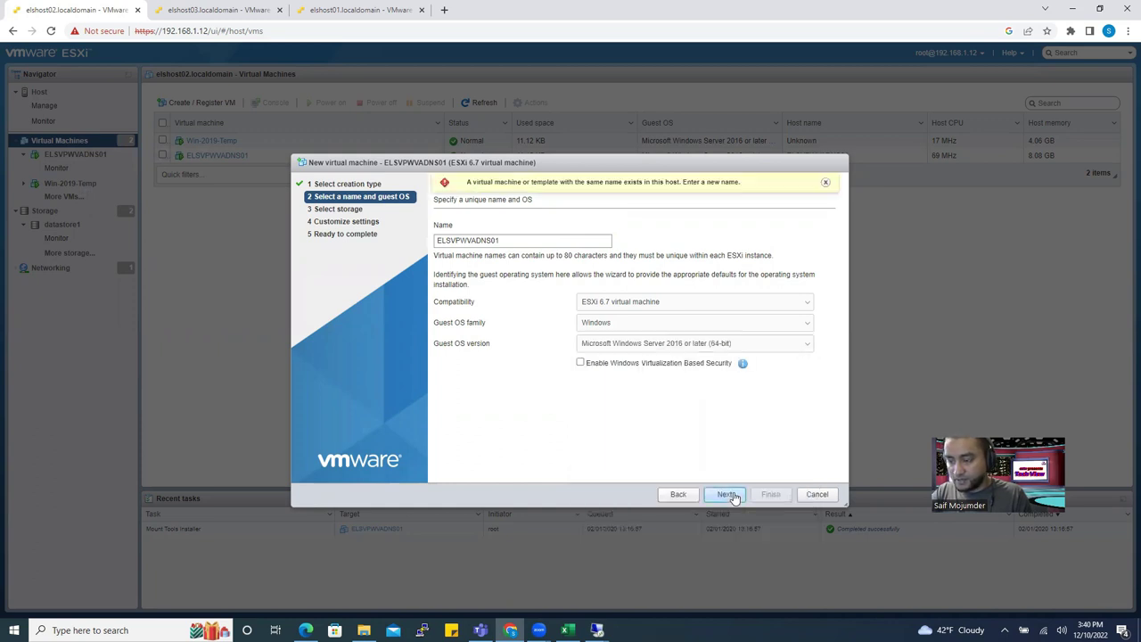
Change the VM name to ELSVPWVADNS02 and store it on the NAS01 datastore.
left_click(547, 241)
key("BackSpace")
type("2")
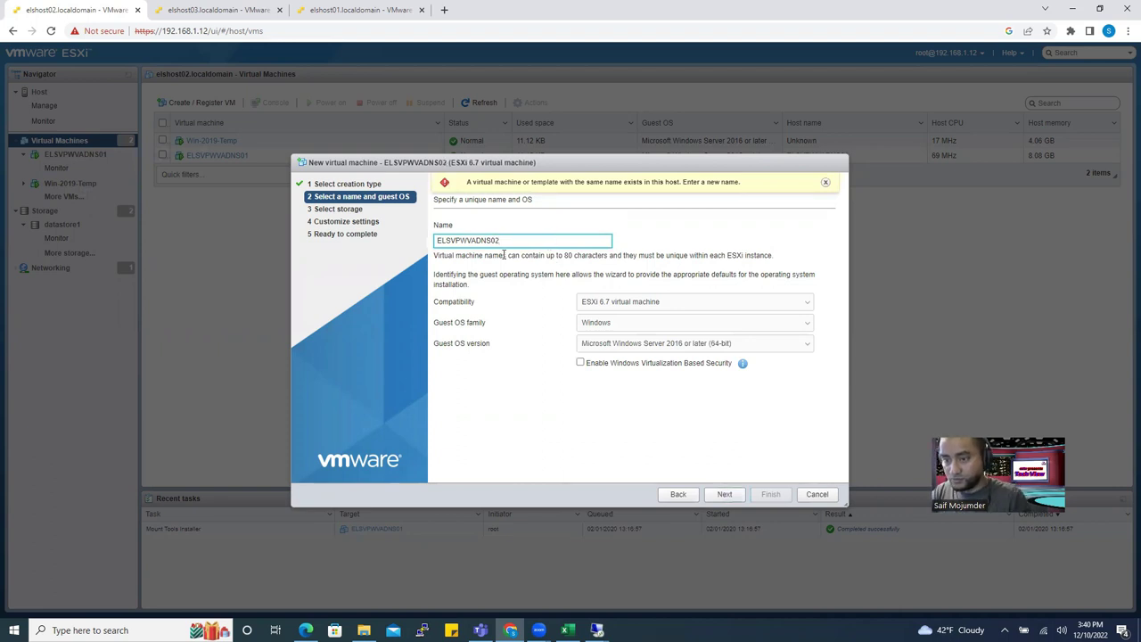
left_click(724, 493)
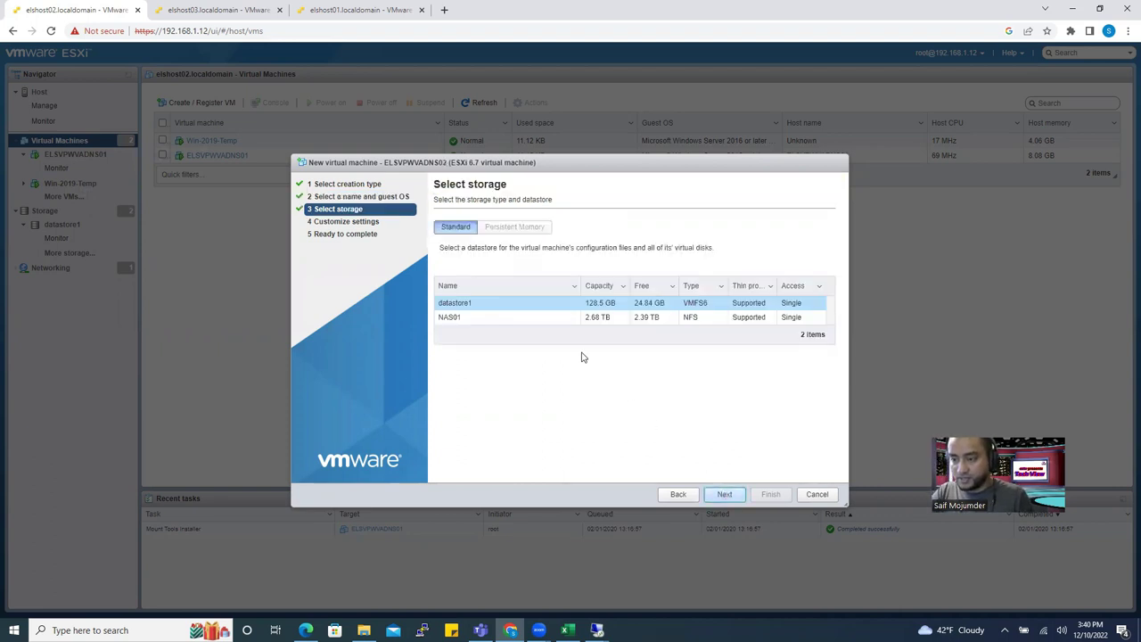
left_click(478, 319)
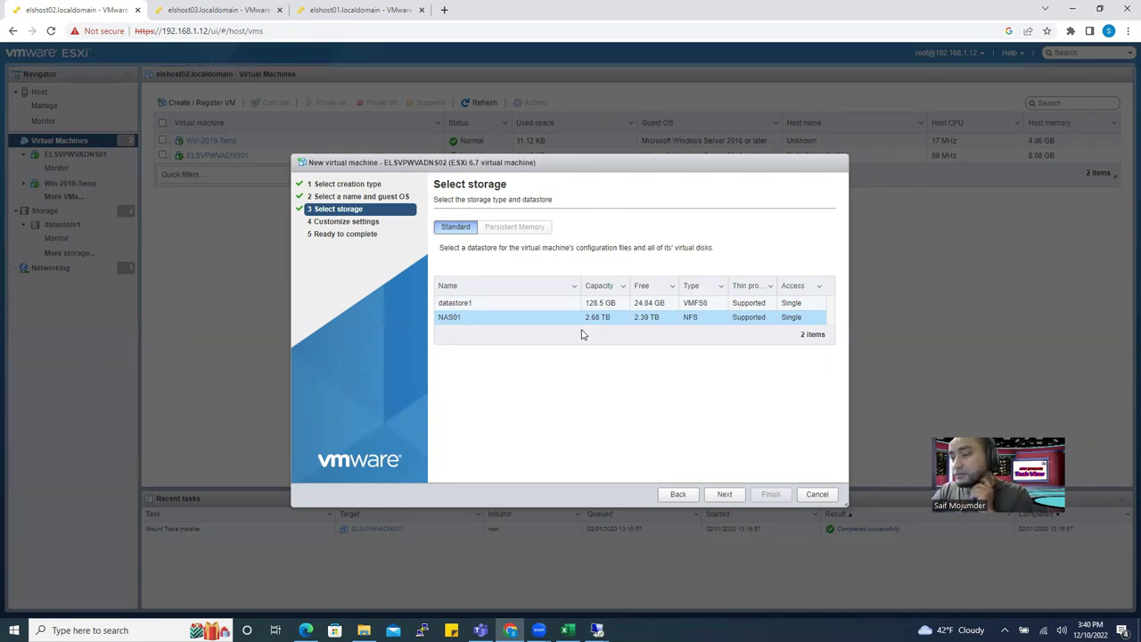
left_click(615, 323)
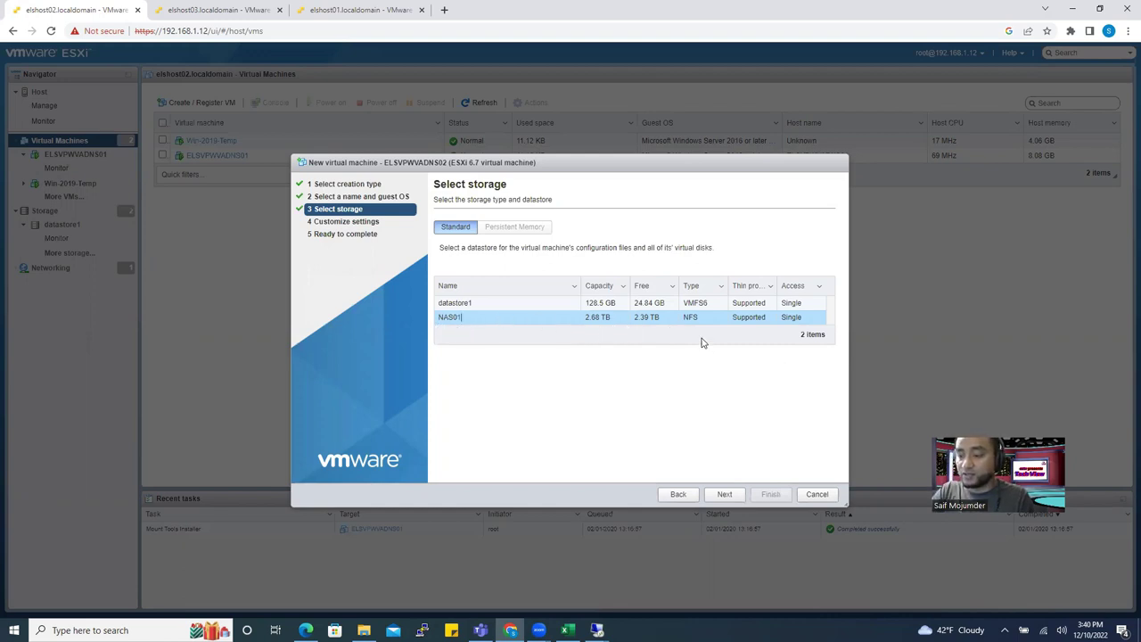
left_click(726, 495)
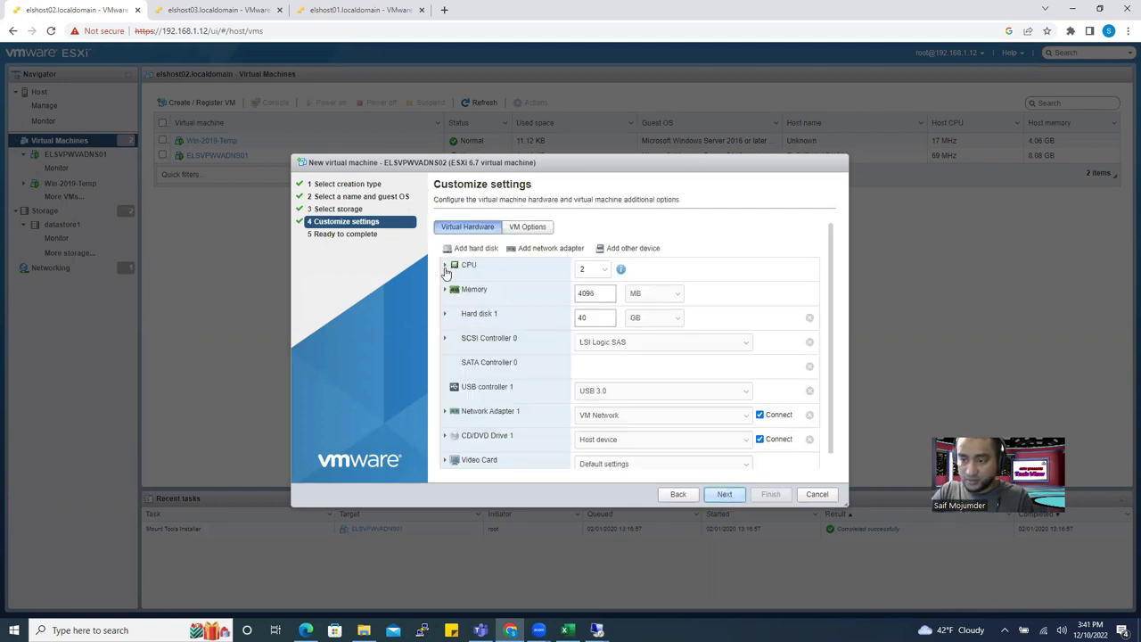
Give the VM 8 CPUs with 4 cores per socket and CPU Hot Add enabled.
left_click(445, 265)
left_click(599, 272)
left_click(588, 372)
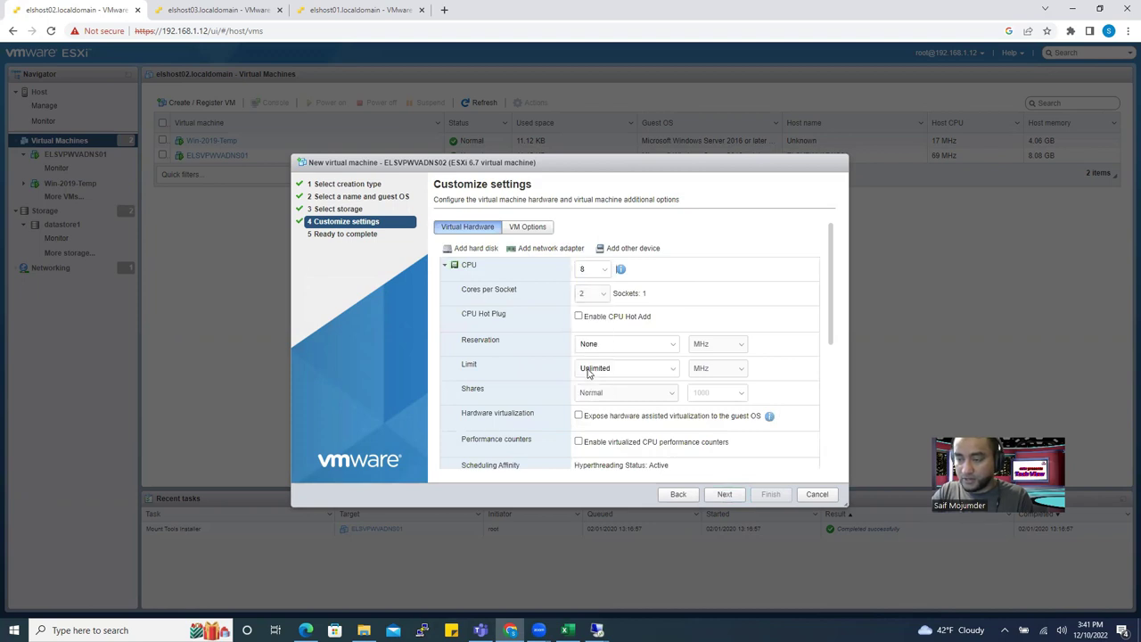
left_click(599, 295)
left_click(595, 326)
left_click_drag(655, 295, 639, 292)
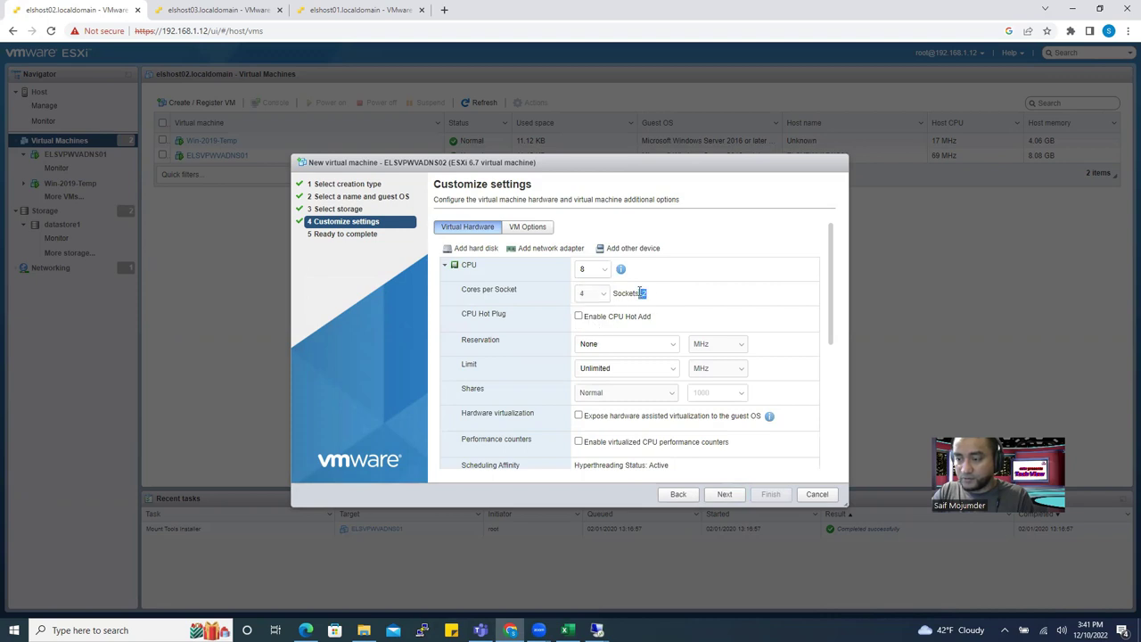
left_click(579, 317)
Set memory to 4 GB with Memory Hot Plug enabled.
scroll(524, 381, "down", 3)
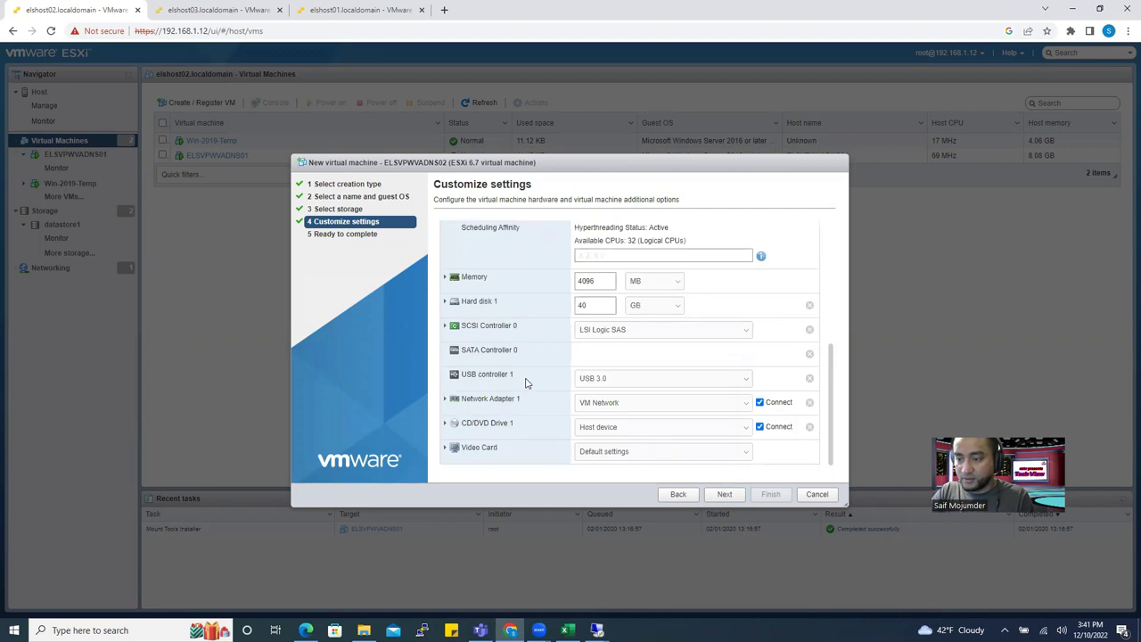
left_click(445, 277)
left_click(645, 298)
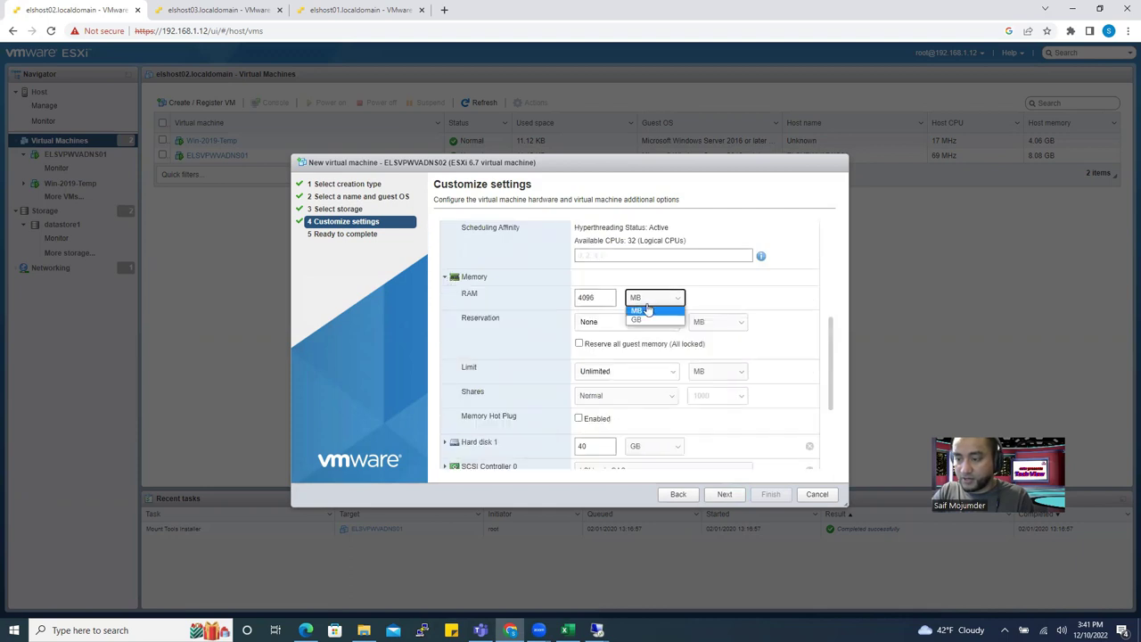
left_click(638, 313)
left_click_drag(614, 298, 560, 296)
type("4")
left_click(578, 418)
Enlarge Hard disk 1 from 40 GB to 80 GB.
scroll(481, 410, "down", 3)
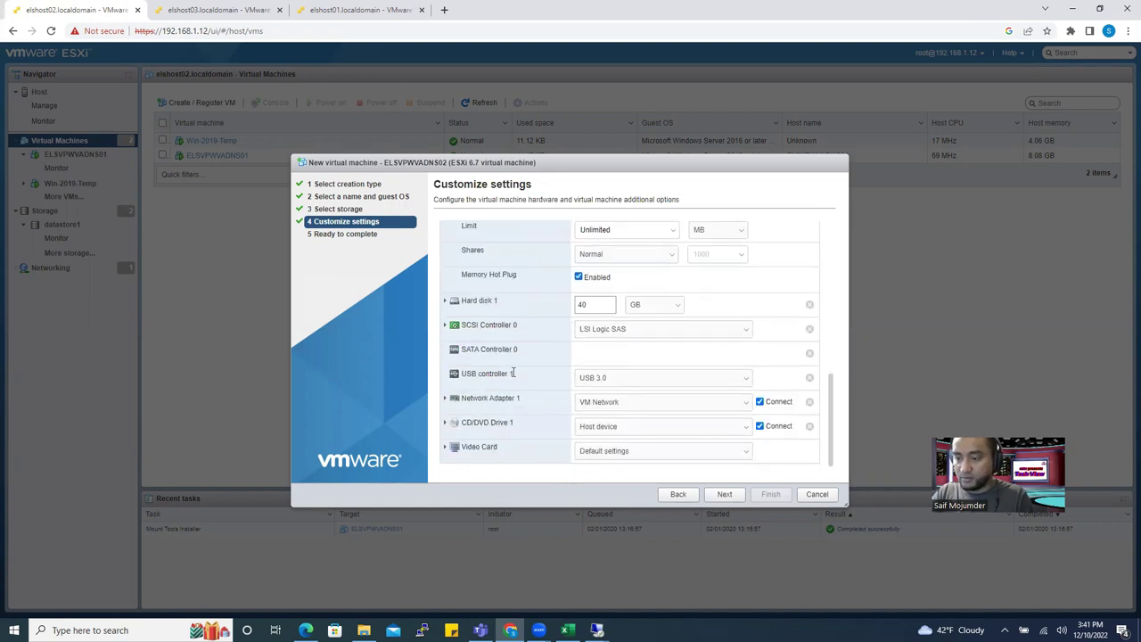
left_click_drag(601, 305, 554, 305)
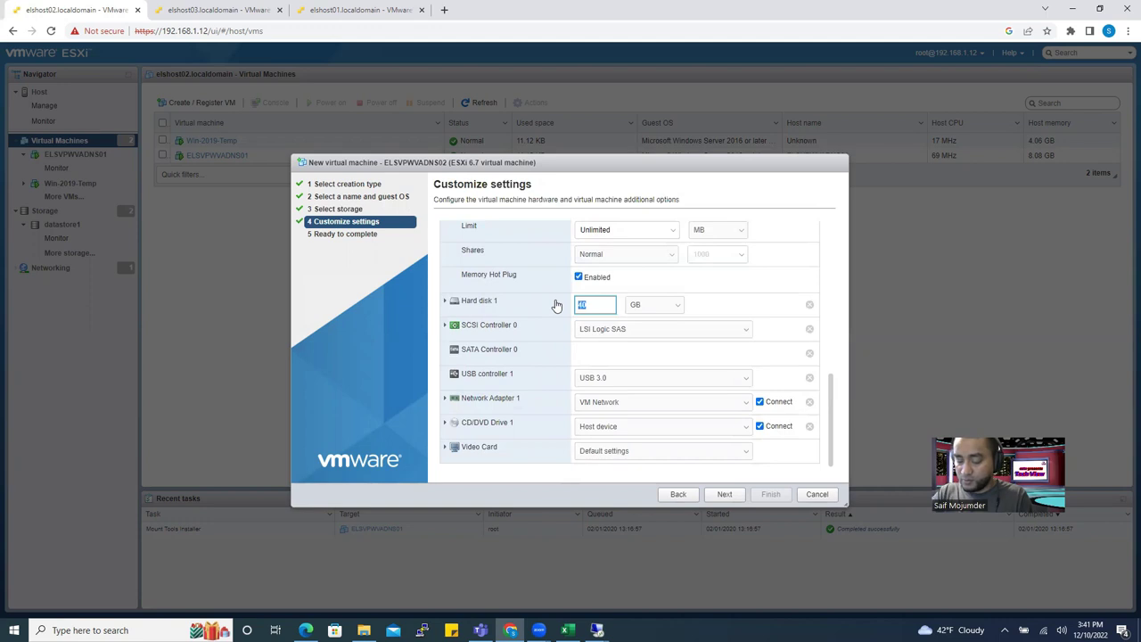
type("80")
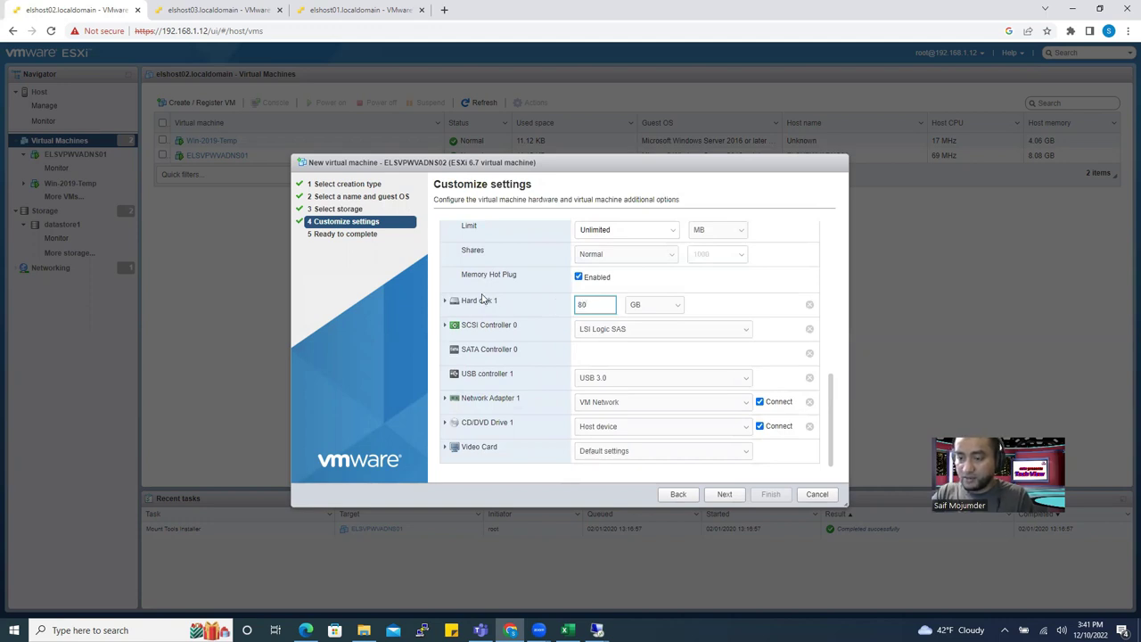
left_click(444, 303)
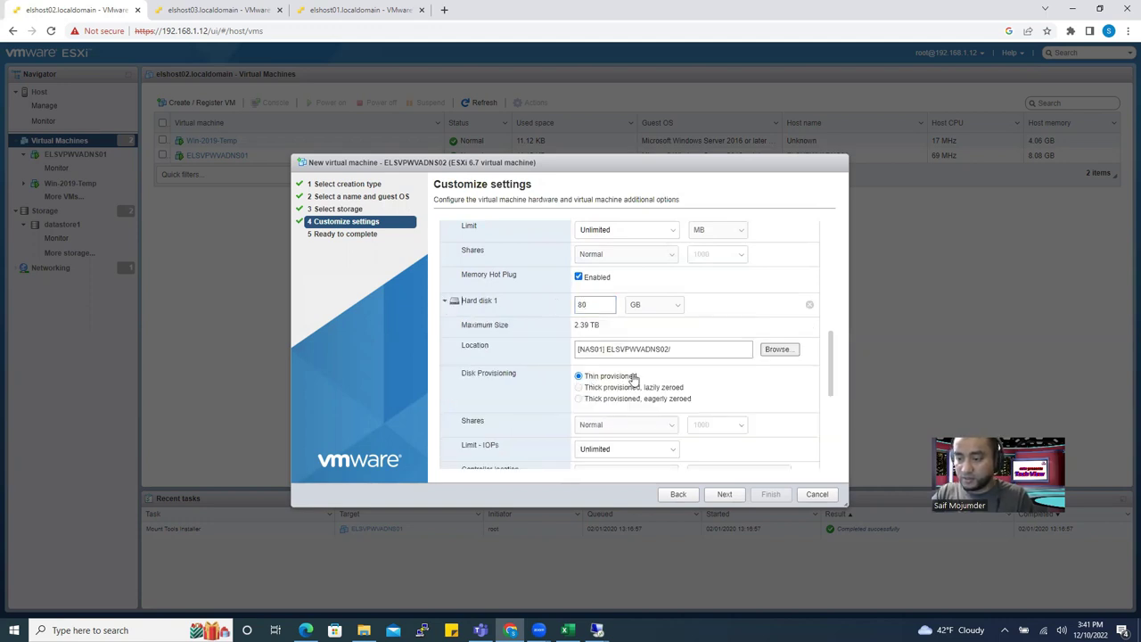
scroll(591, 388, "down", 2)
scroll(588, 392, "down", 1)
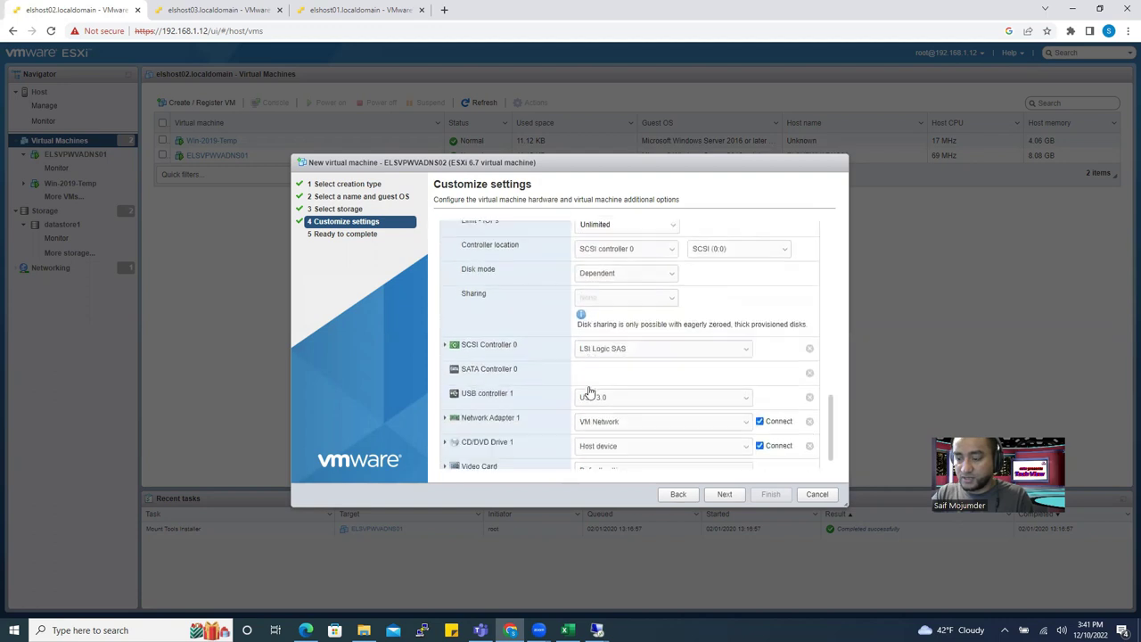
left_click(592, 428)
Mount the Windows Server 2019 Standard Core ISO from NAS01's ISO folder on CD/DVD Drive 1, then advance to review.
left_click(629, 455)
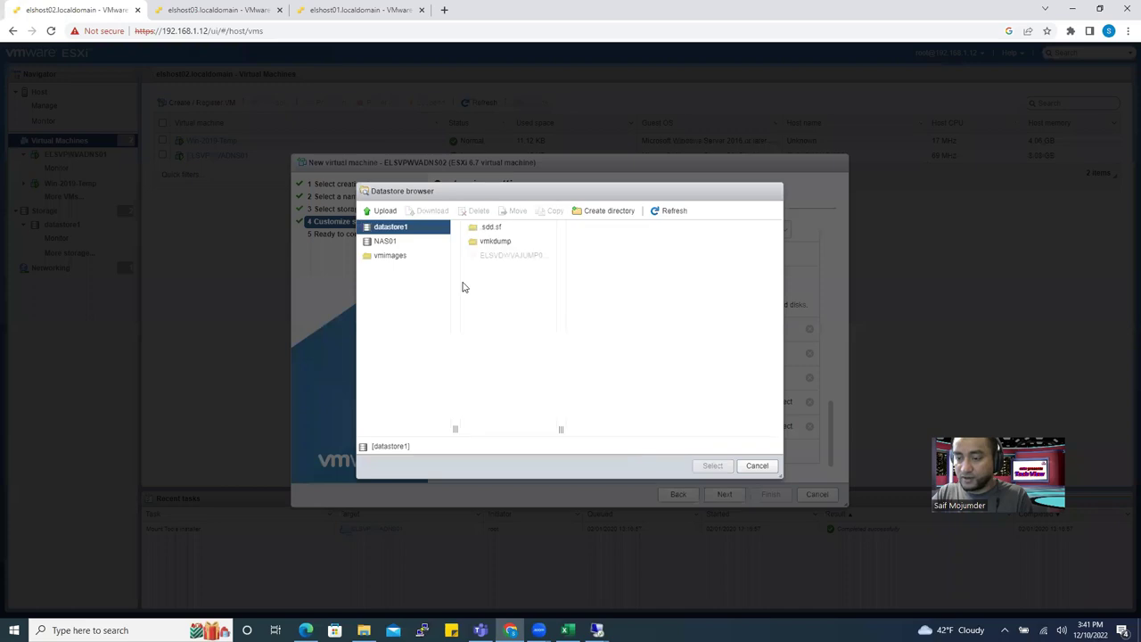
left_click(381, 240)
left_click(526, 327)
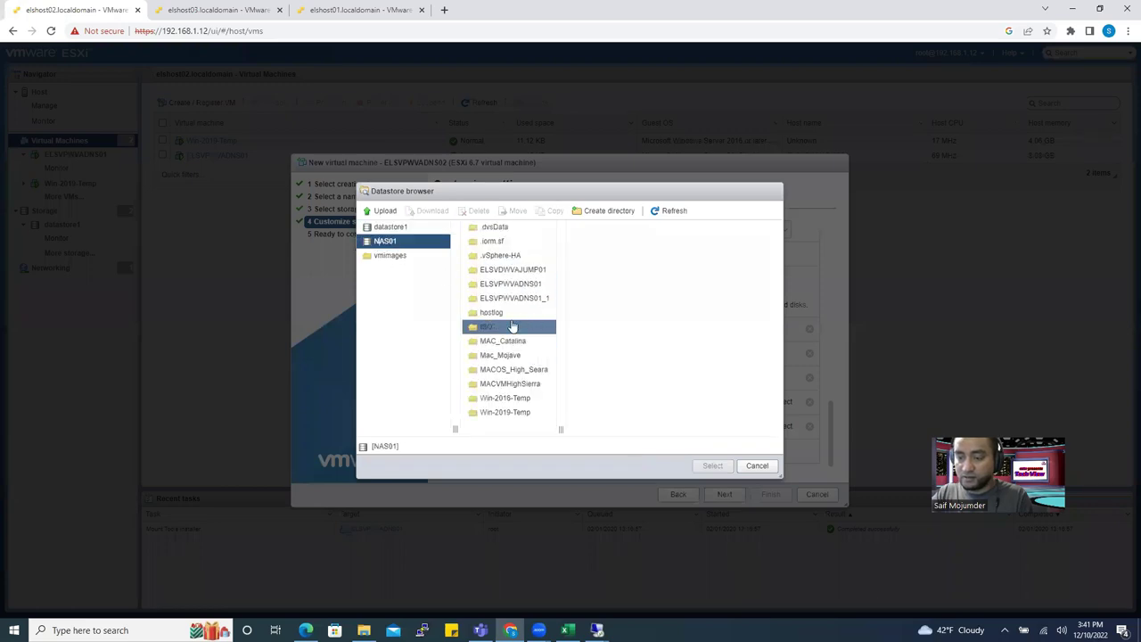
left_click(509, 327)
left_click_drag(665, 430, 816, 426)
left_click_drag(652, 437, 693, 435)
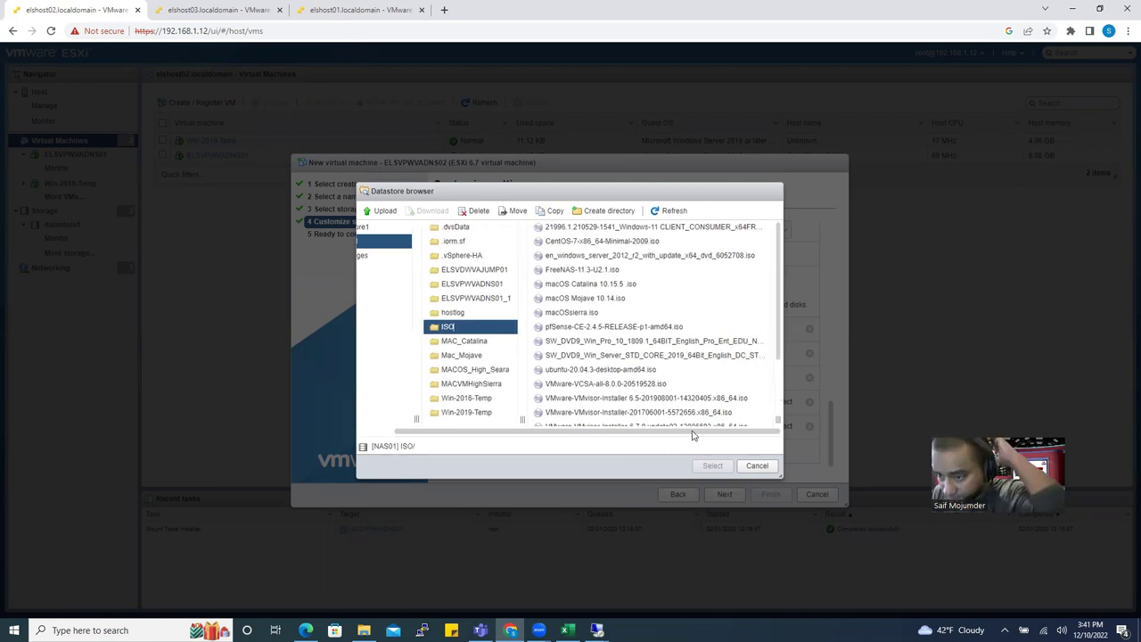
left_click(712, 370)
left_click(709, 356)
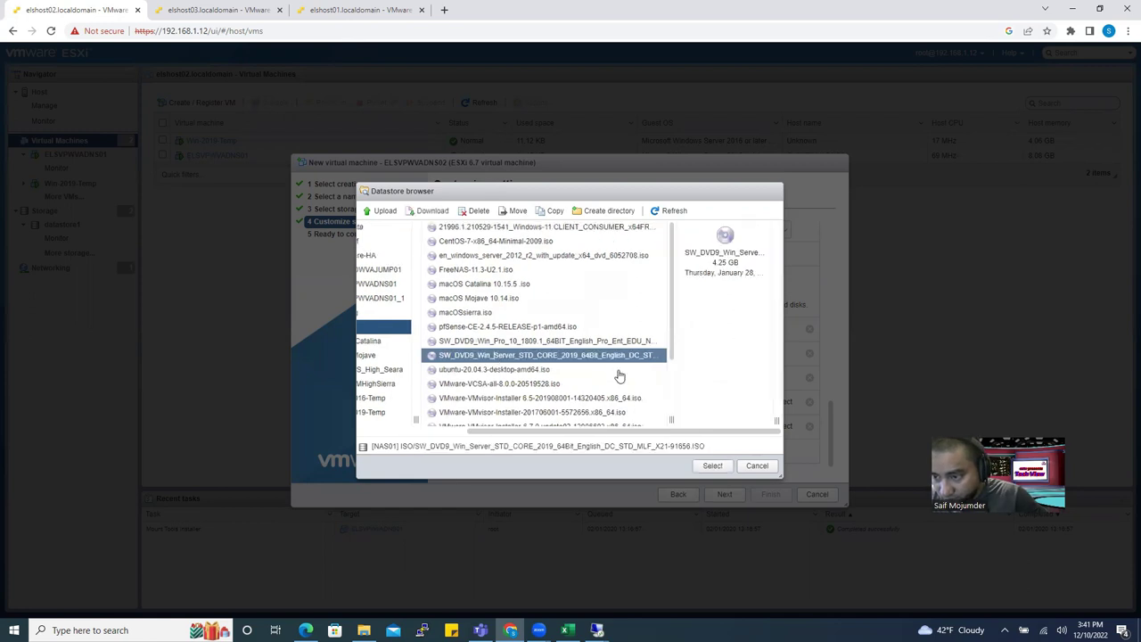
left_click(713, 466)
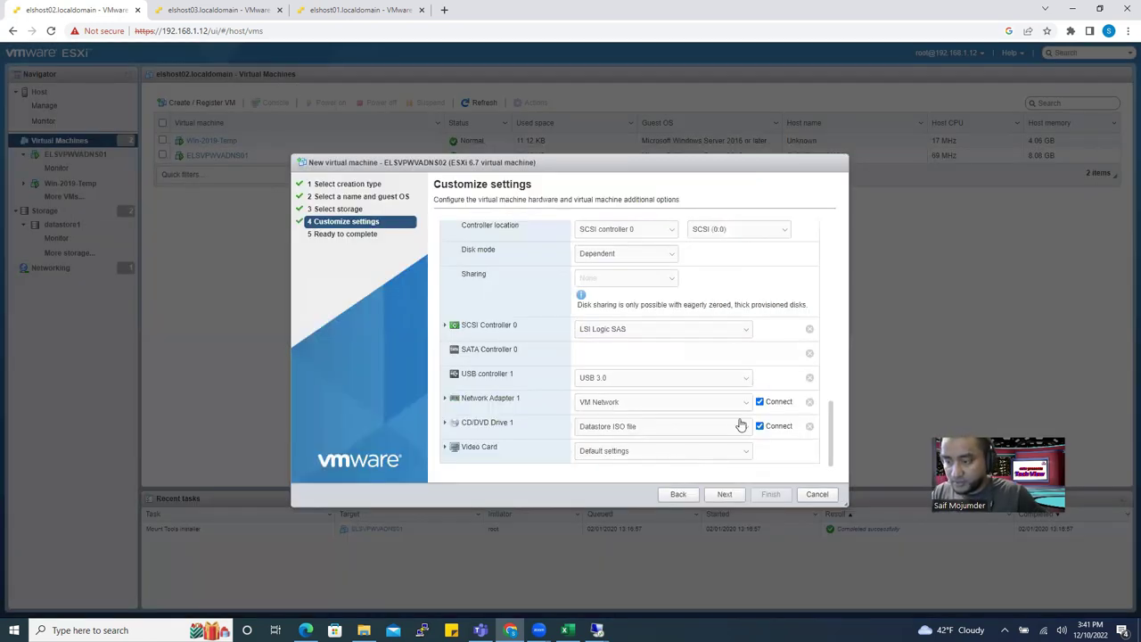
left_click(726, 496)
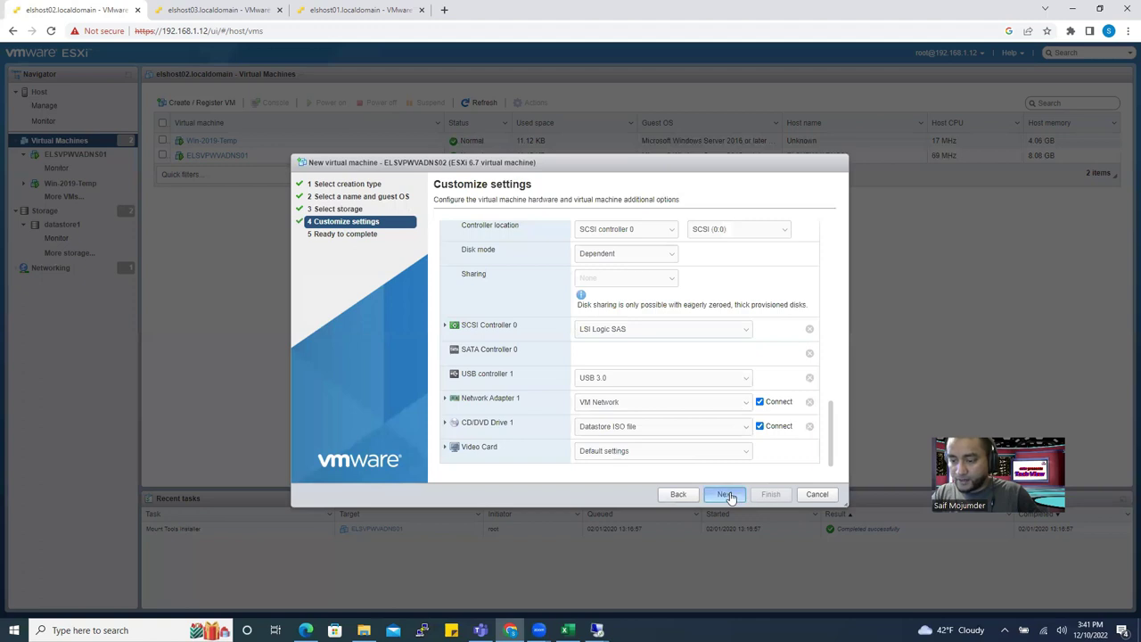
Finish creating ELSVPWVADNS02, power it on, and check its boot console before closing it.
left_click(773, 496)
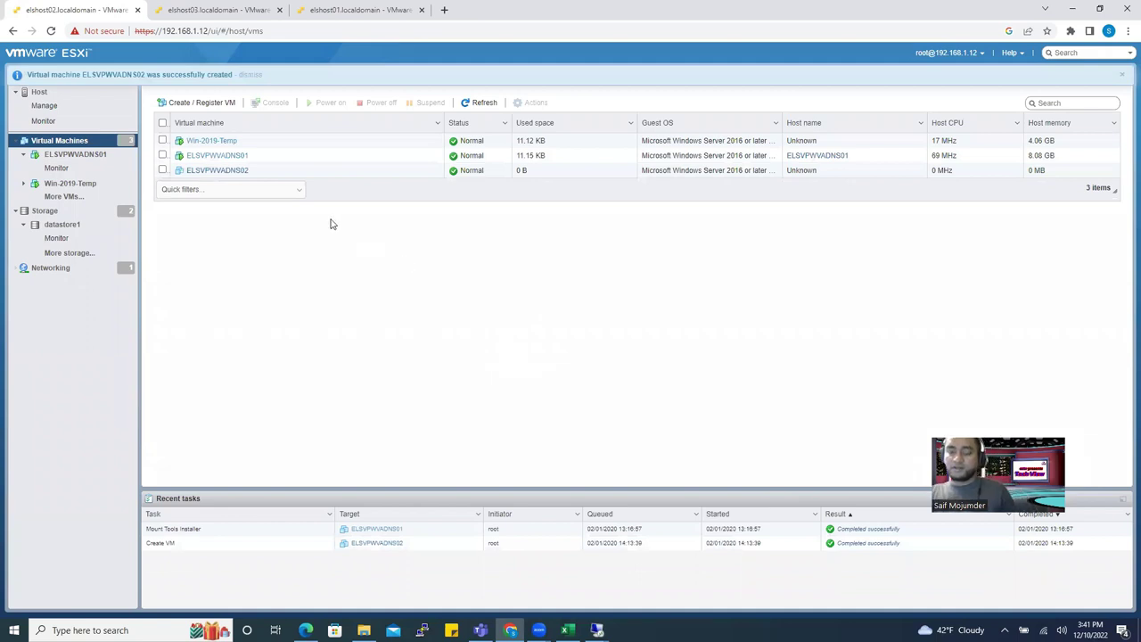
left_click(218, 172)
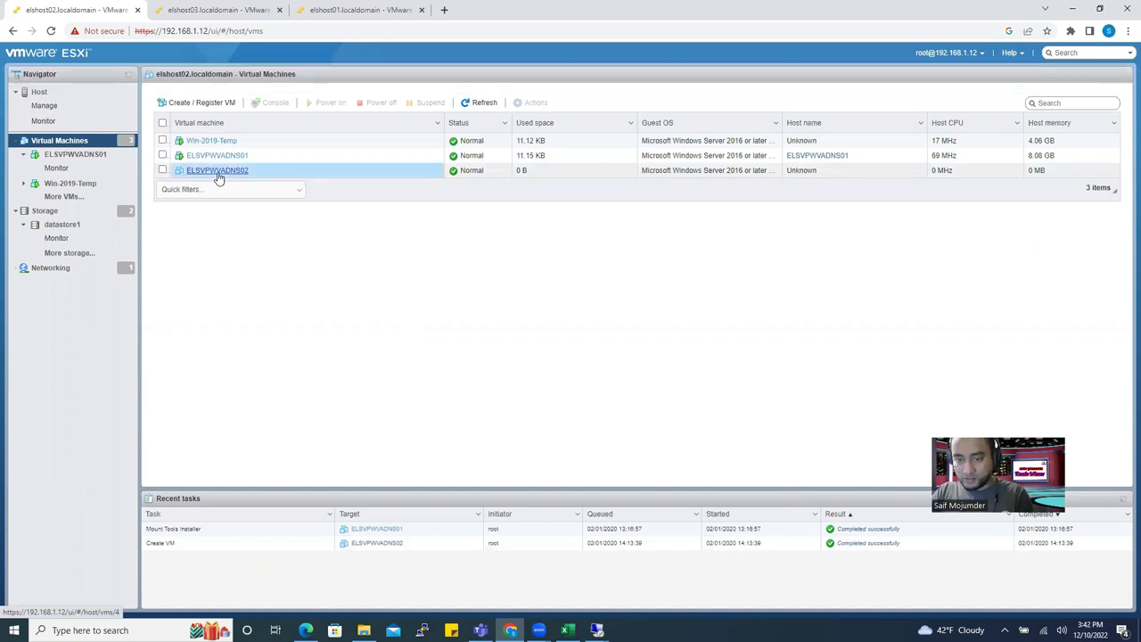
left_click(277, 98)
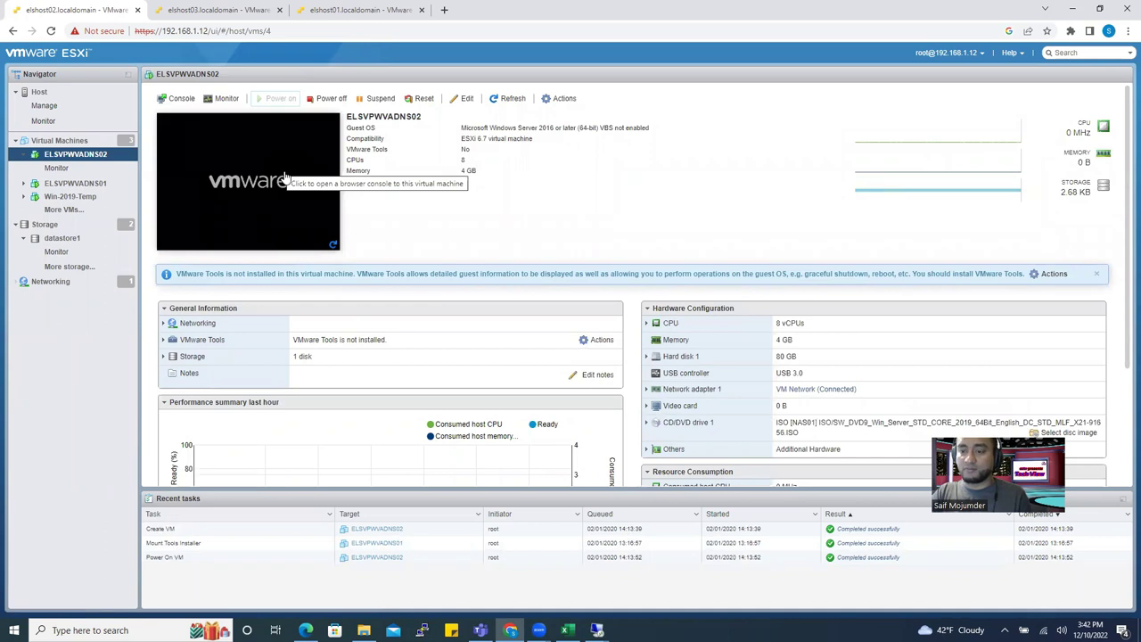
left_click(236, 196)
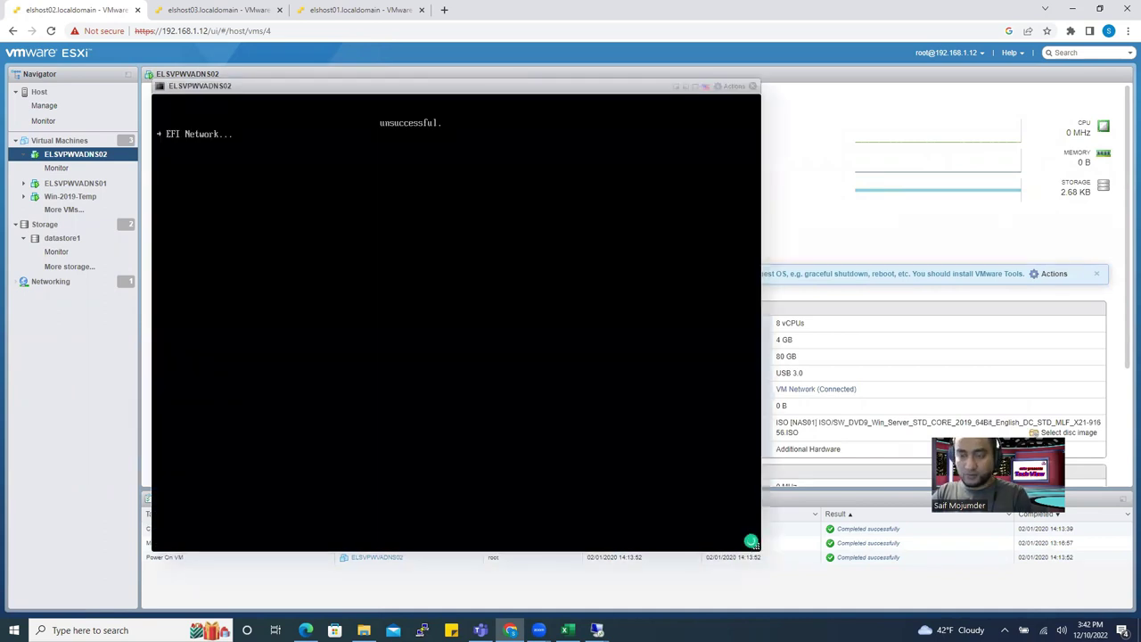
left_click(753, 86)
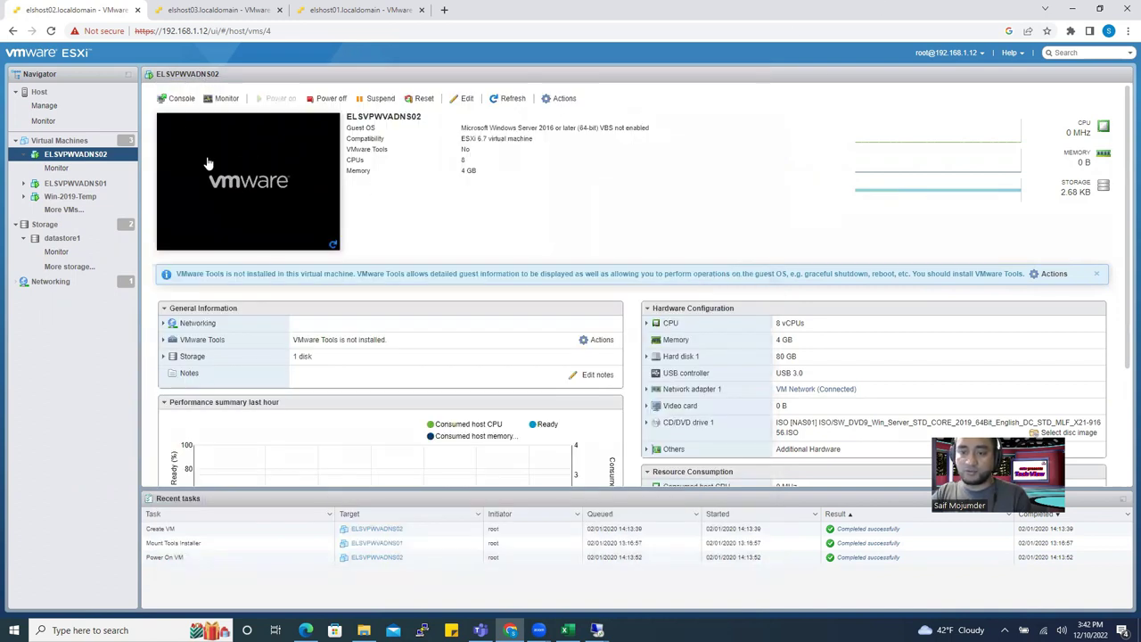
Power off ELSVPWVADNS02 and confirm the shutdown.
right_click(90, 159)
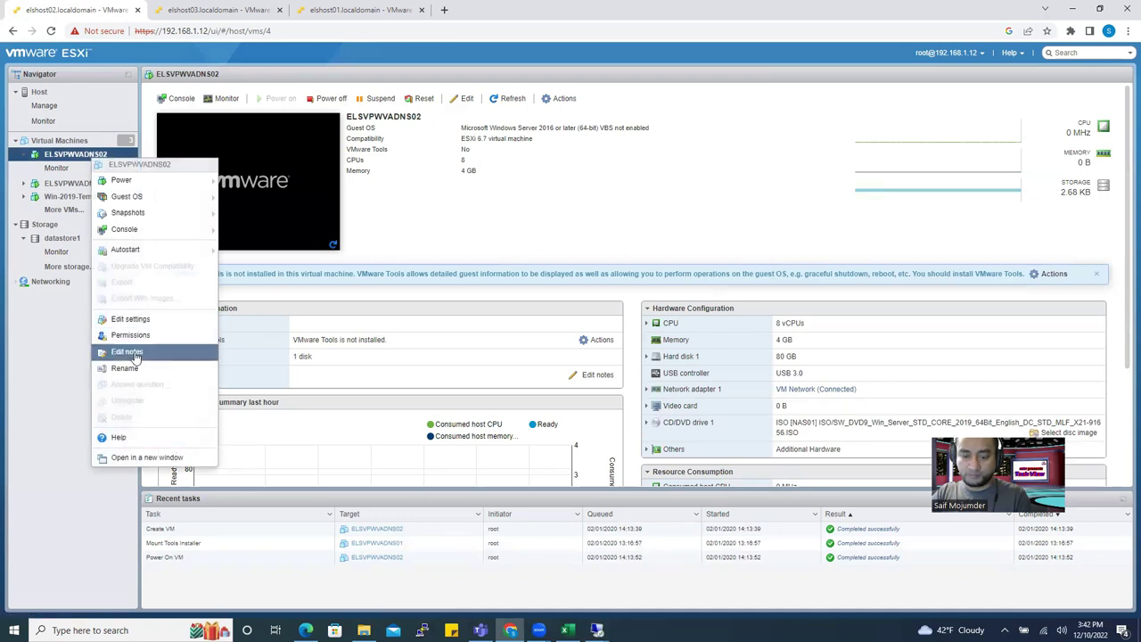
mouse_move(142, 181)
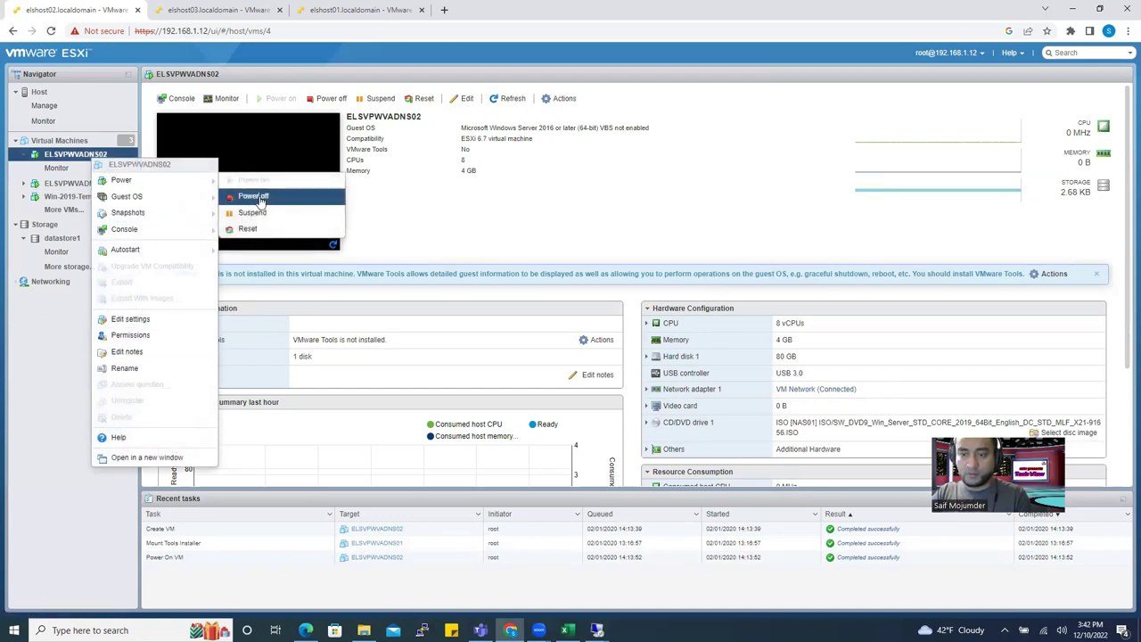
left_click(253, 195)
left_click(661, 373)
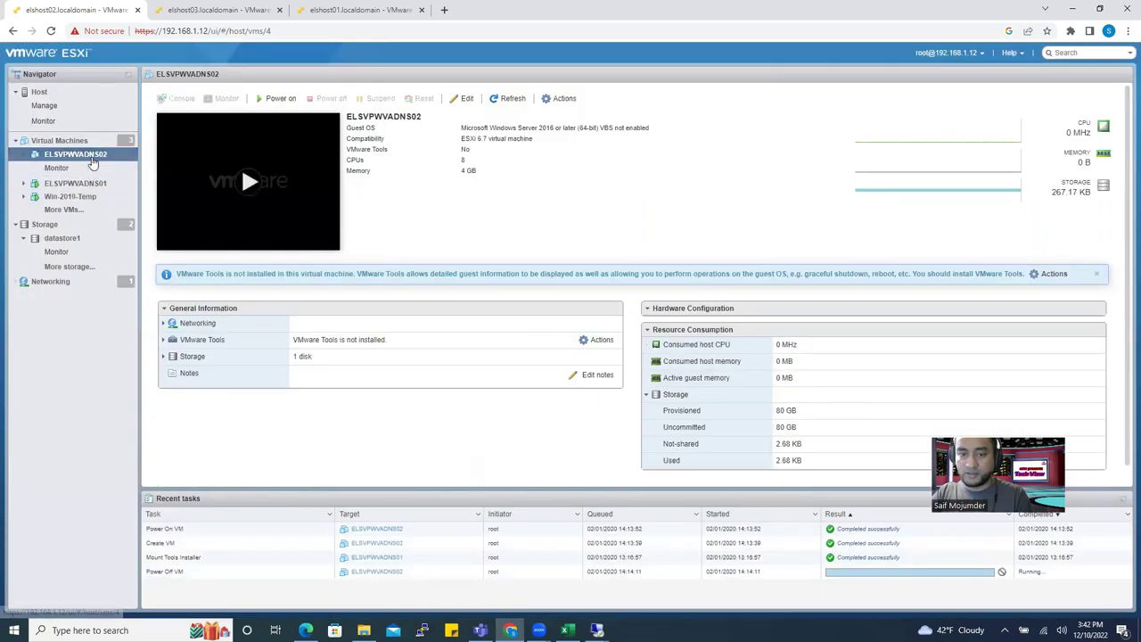
In the VM options, enable automatic VMware Tools upgrades at power on and guest time sync.
right_click(95, 157)
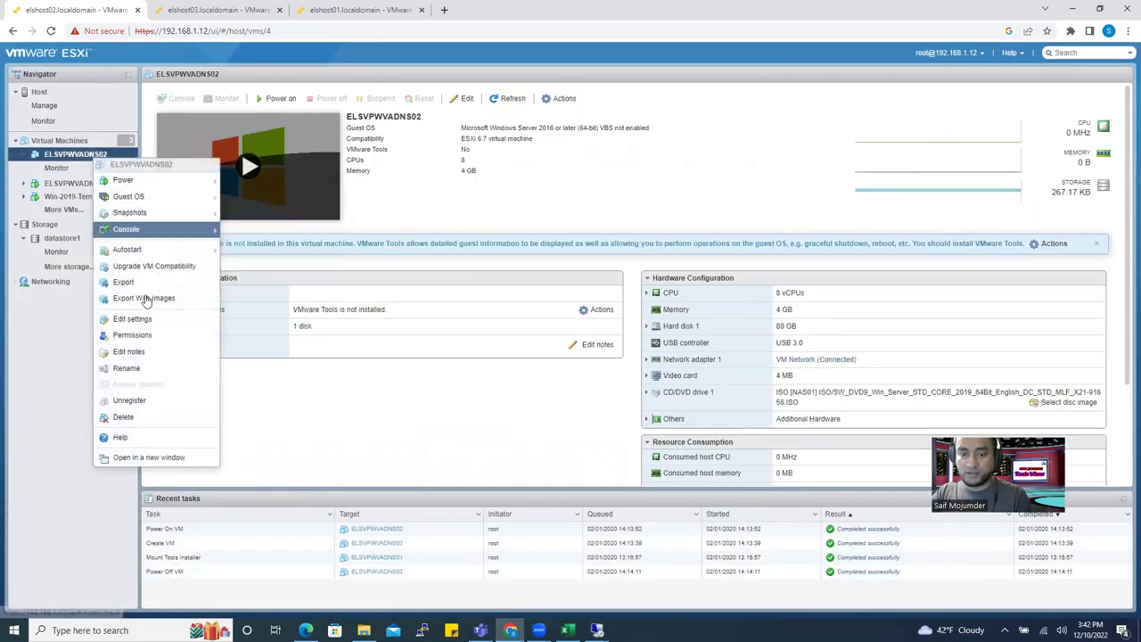
left_click(142, 318)
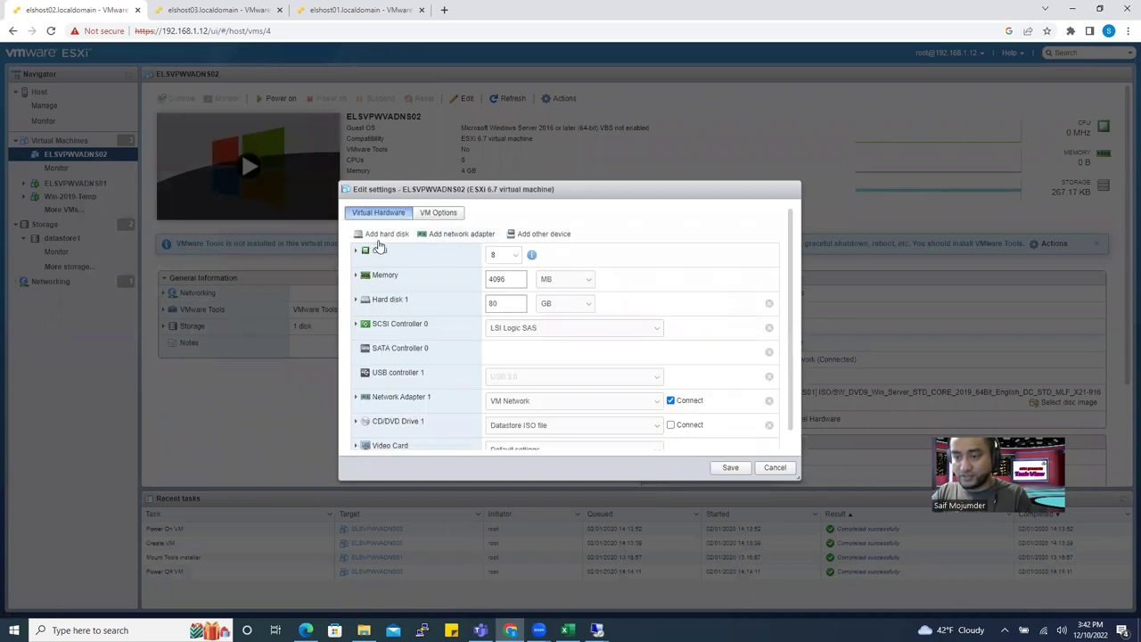
left_click(438, 212)
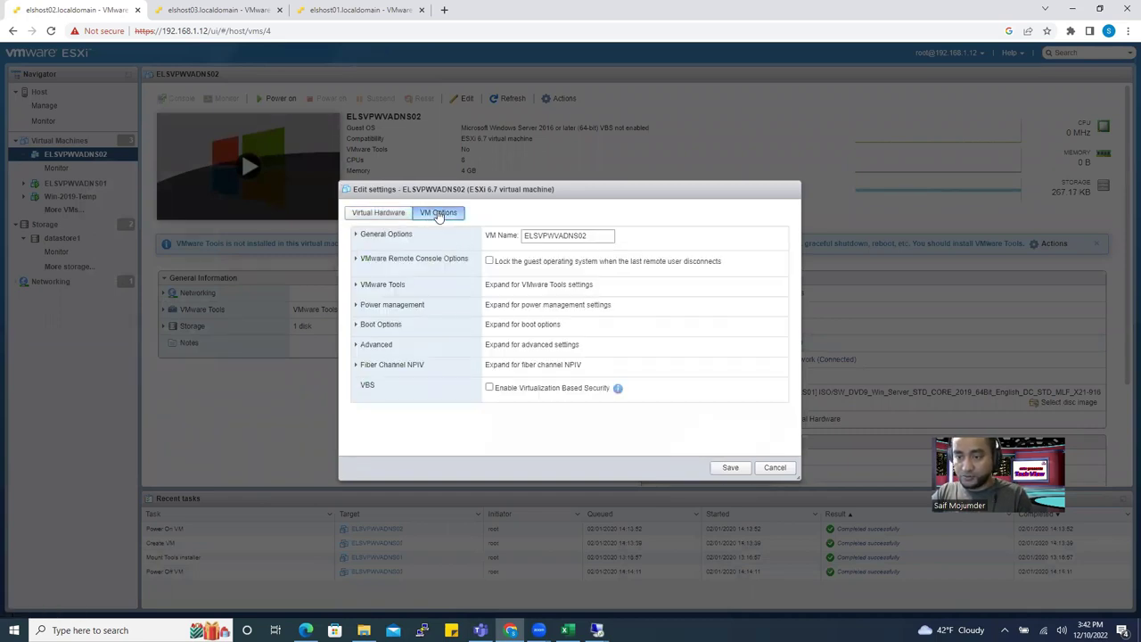
left_click(378, 212)
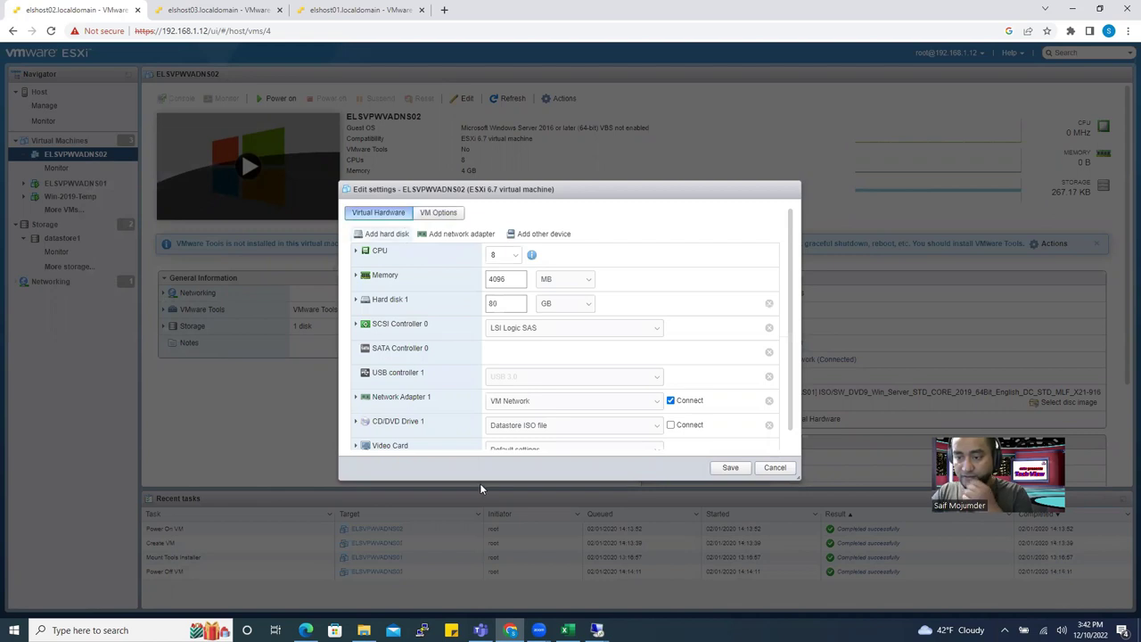
left_click(438, 214)
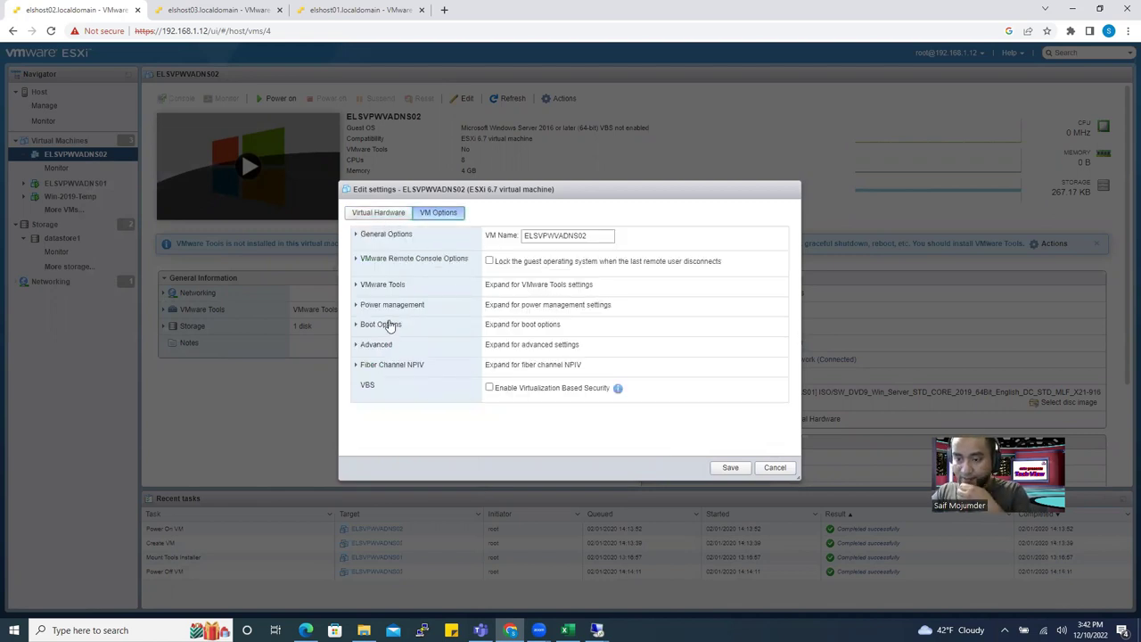
left_click(390, 285)
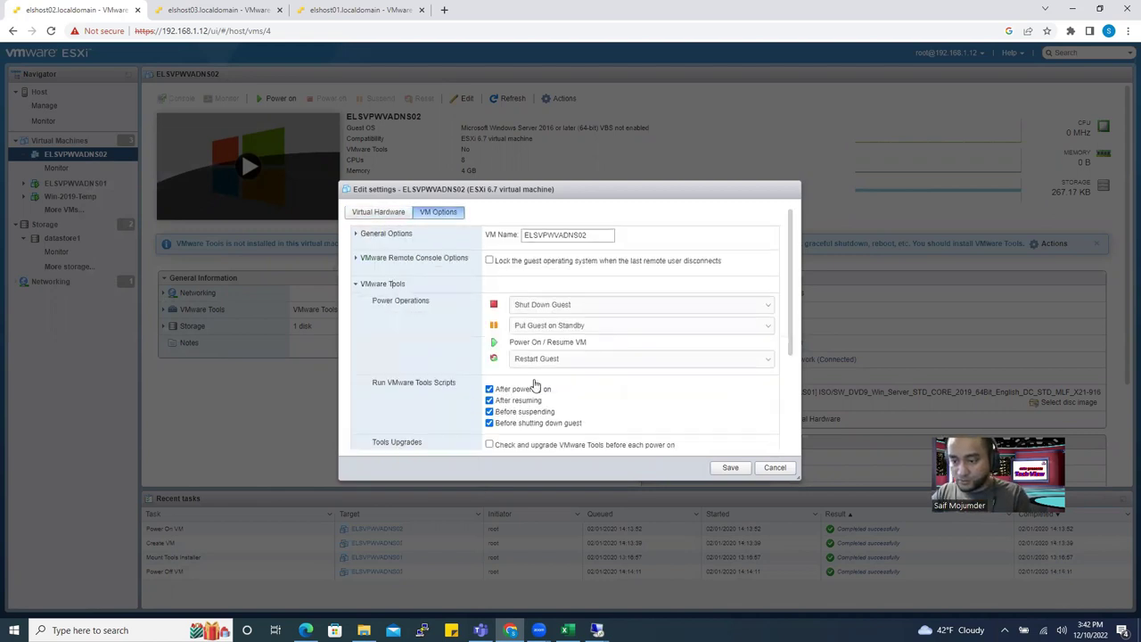
scroll(535, 383, "down", 3)
left_click(489, 295)
left_click(489, 321)
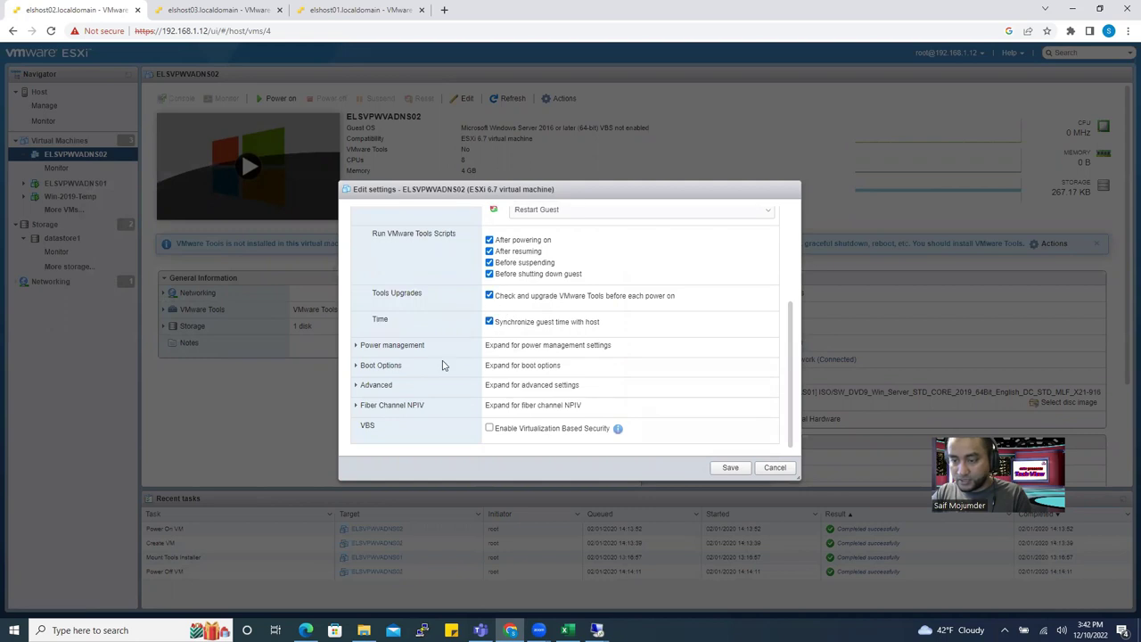
Switch the boot firmware from EFI to BIOS, save, and power the VM back on.
left_click(382, 366)
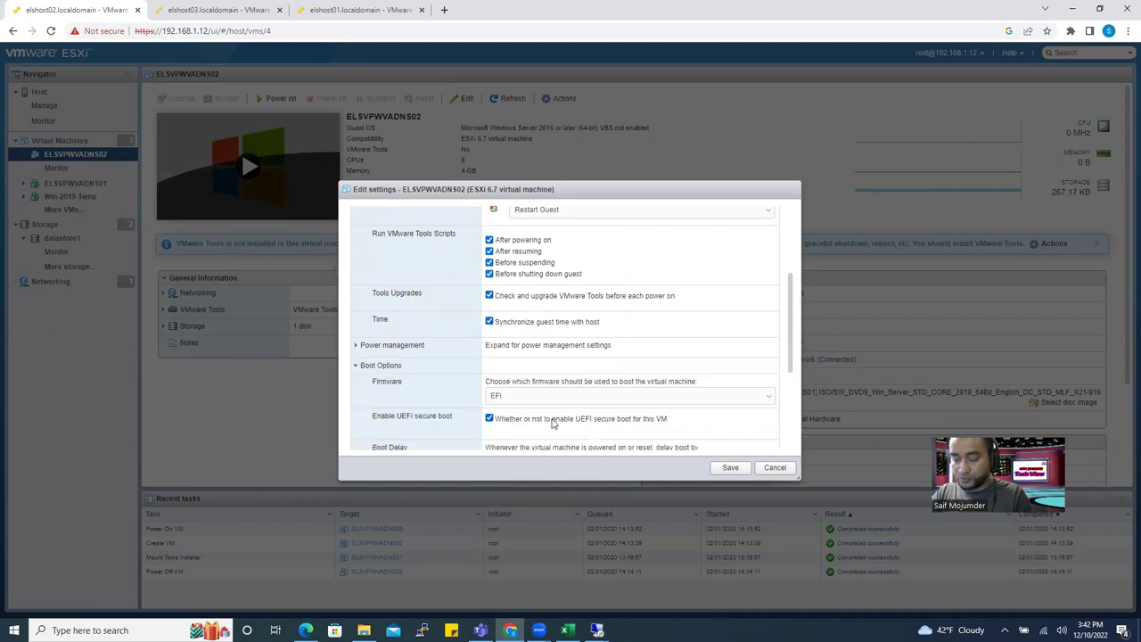
scroll(553, 392, "down", 3)
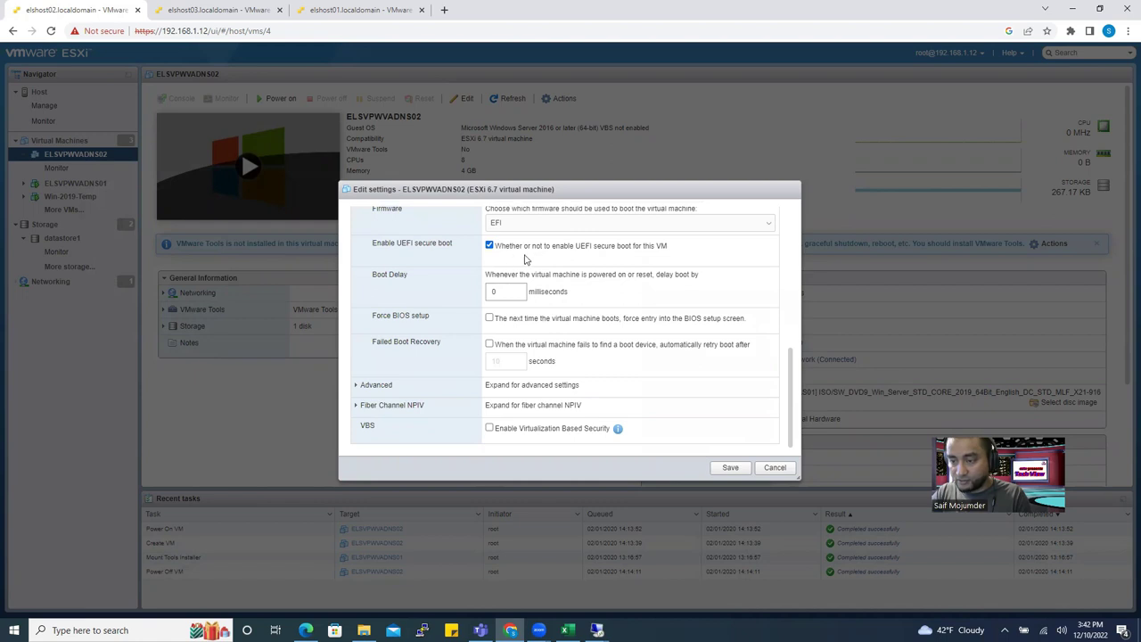
left_click(489, 248)
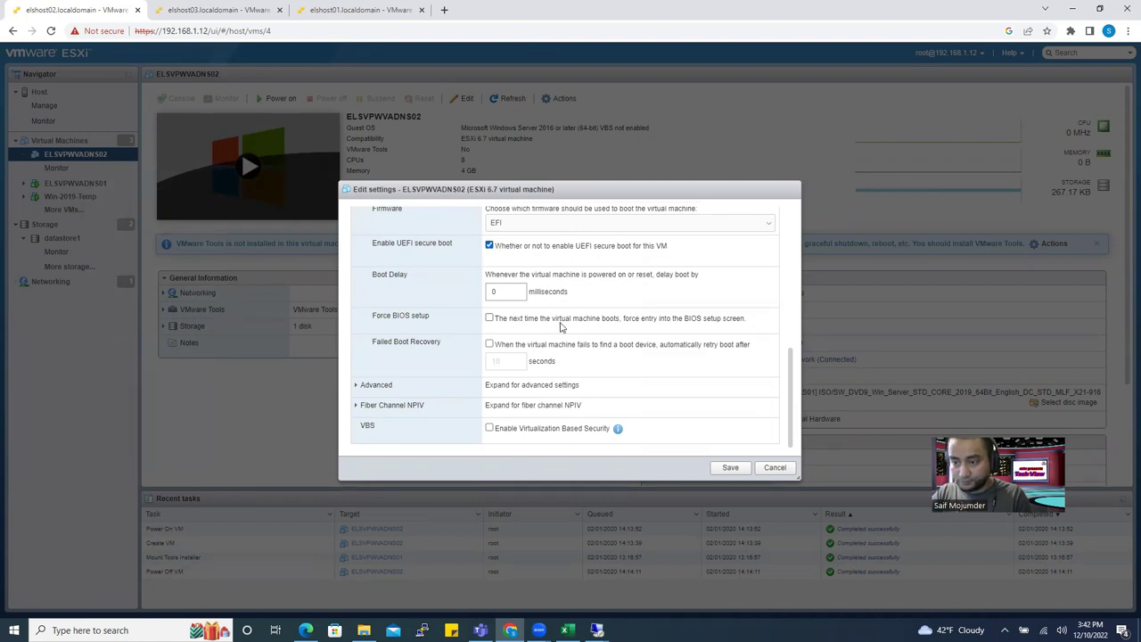
scroll(535, 317, "up", 1)
left_click(510, 283)
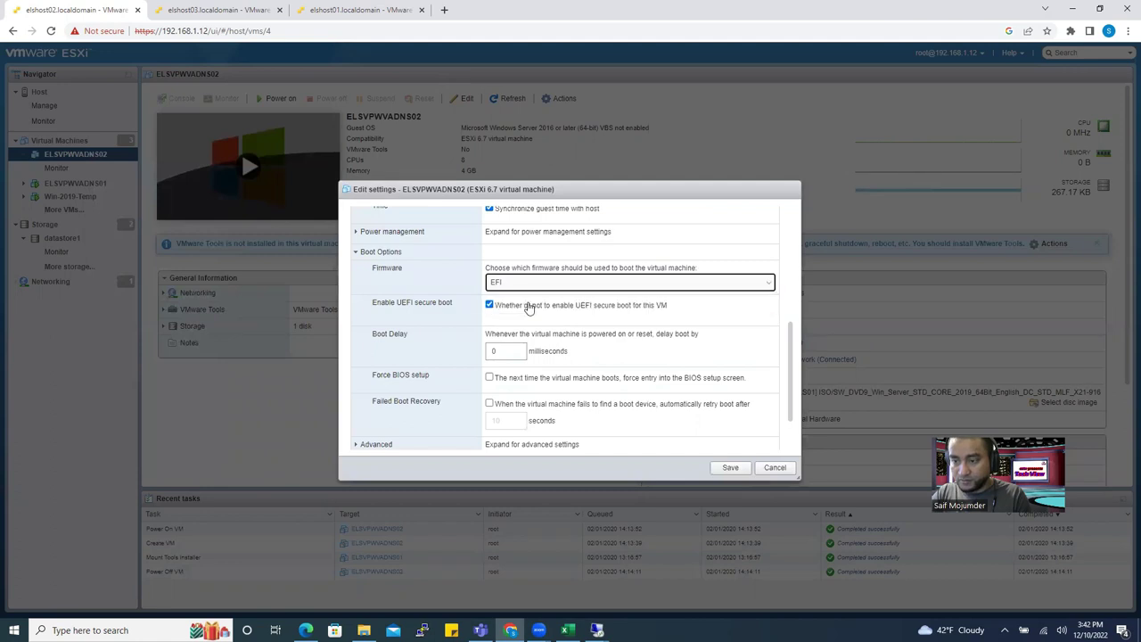
left_click(519, 298)
left_click(727, 471)
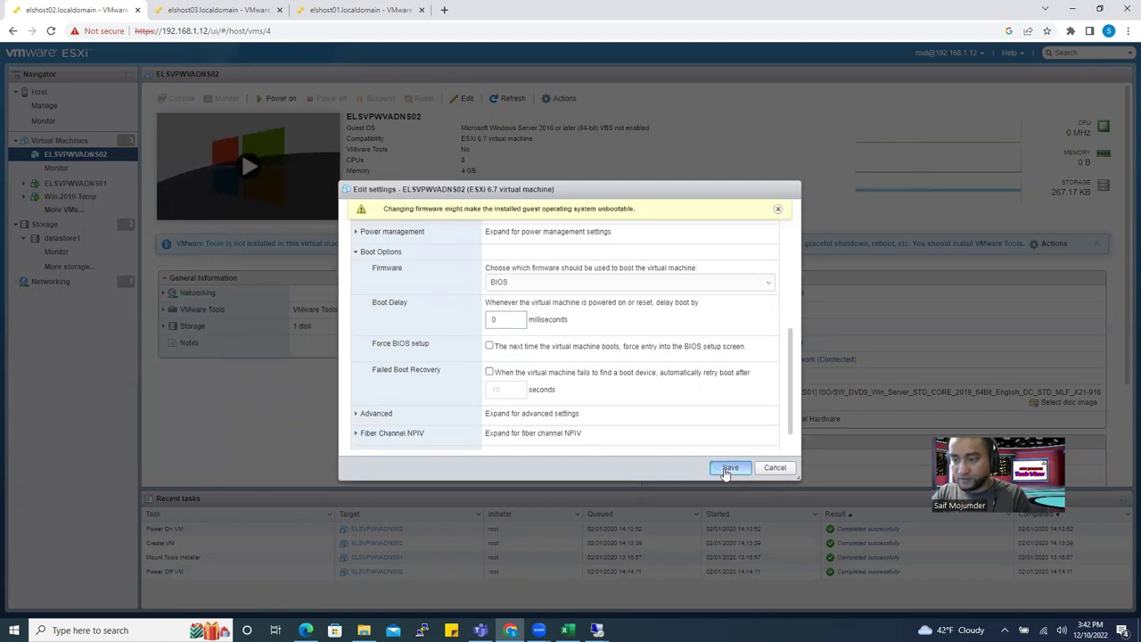
left_click(276, 98)
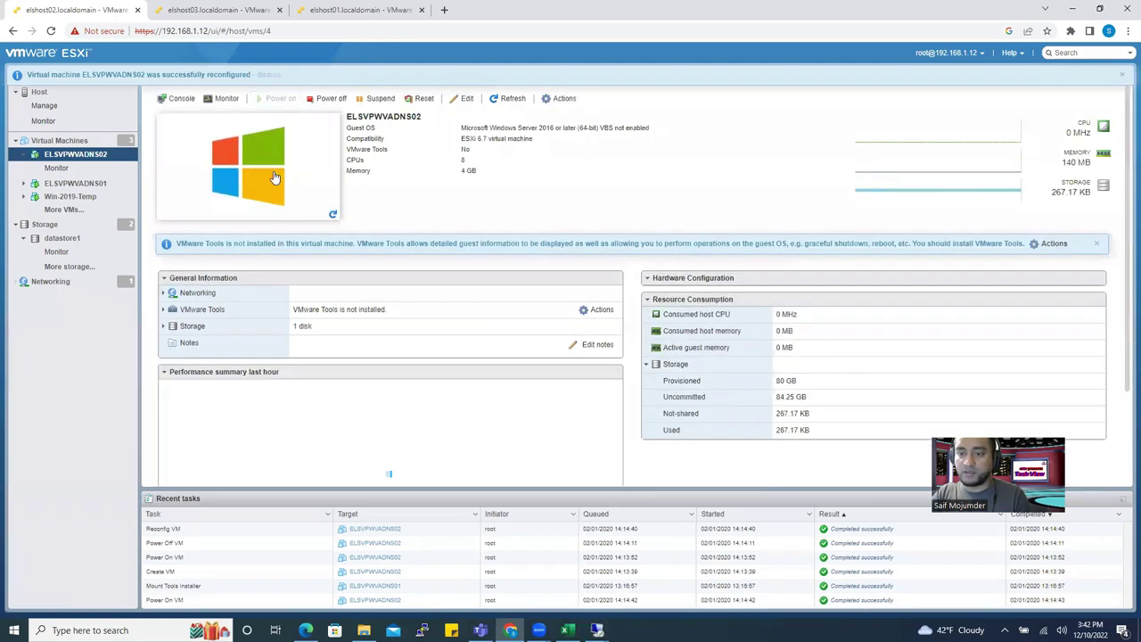
Open the VM's browser console.
left_click(330, 191)
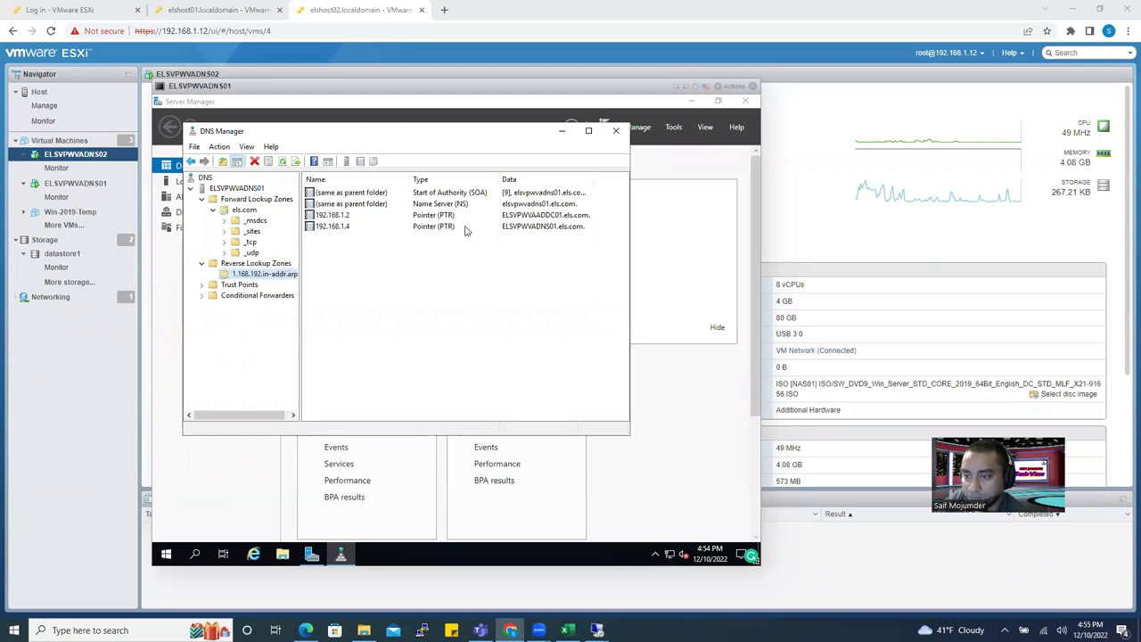
Select the 192.168.1.4 PTR record, minimize DNS Manager, and show ELSVPWVADNS01's Local Server properties.
left_click(524, 228)
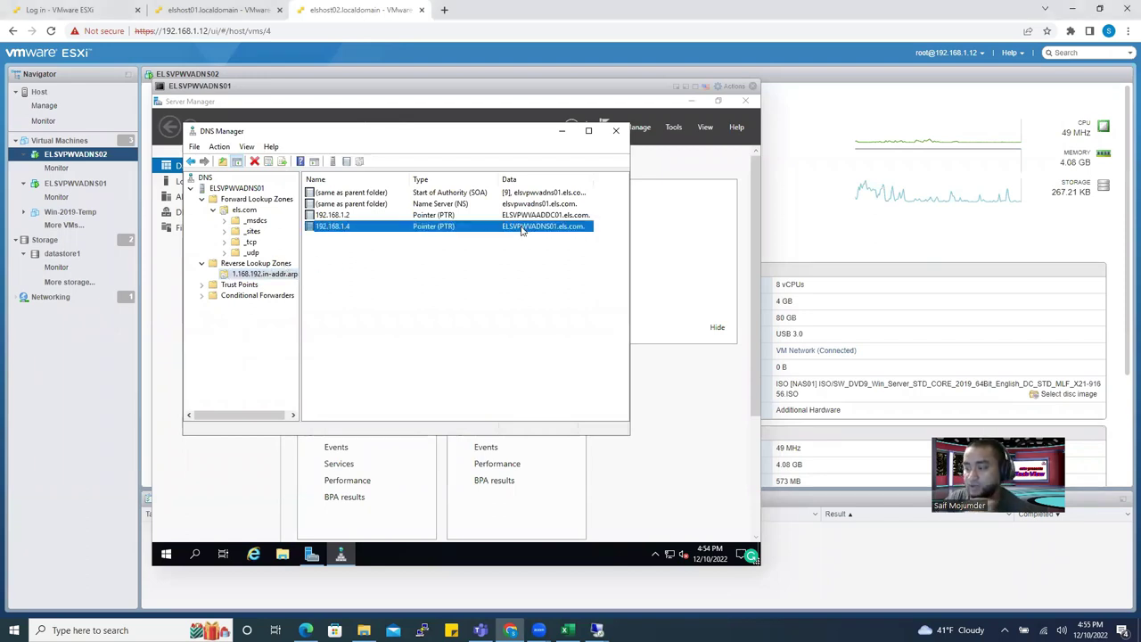
left_click(562, 133)
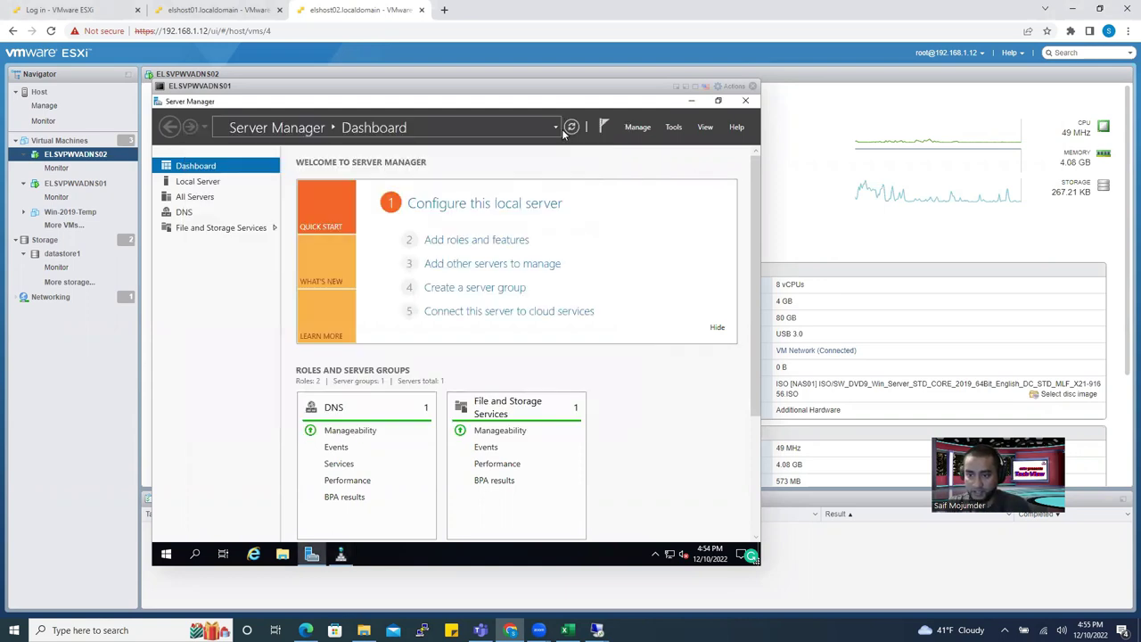
left_click(185, 184)
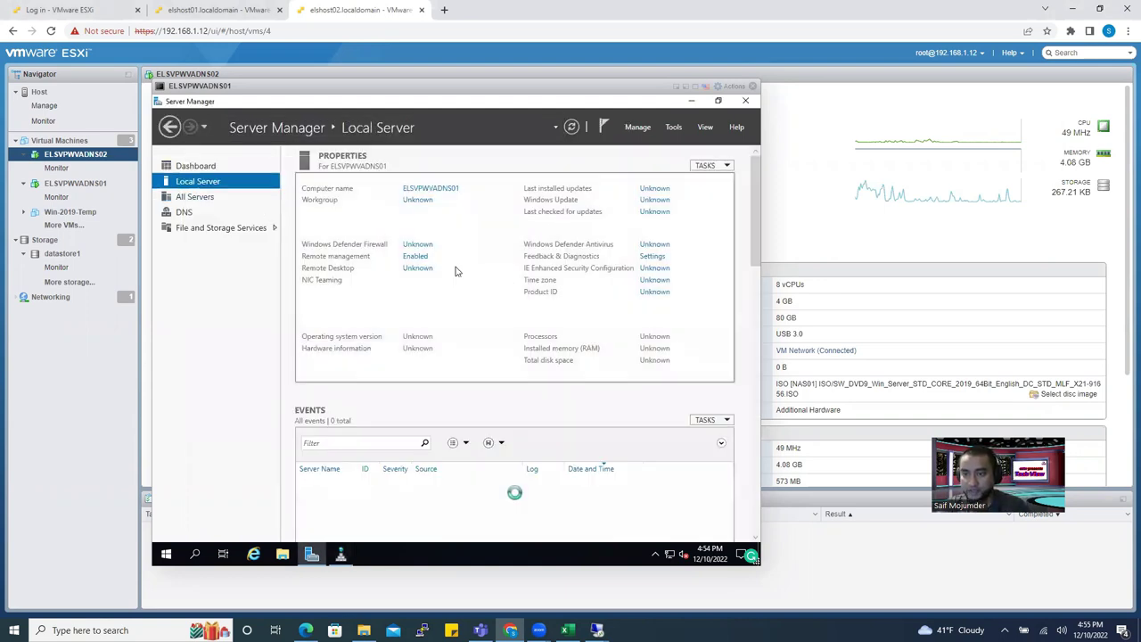
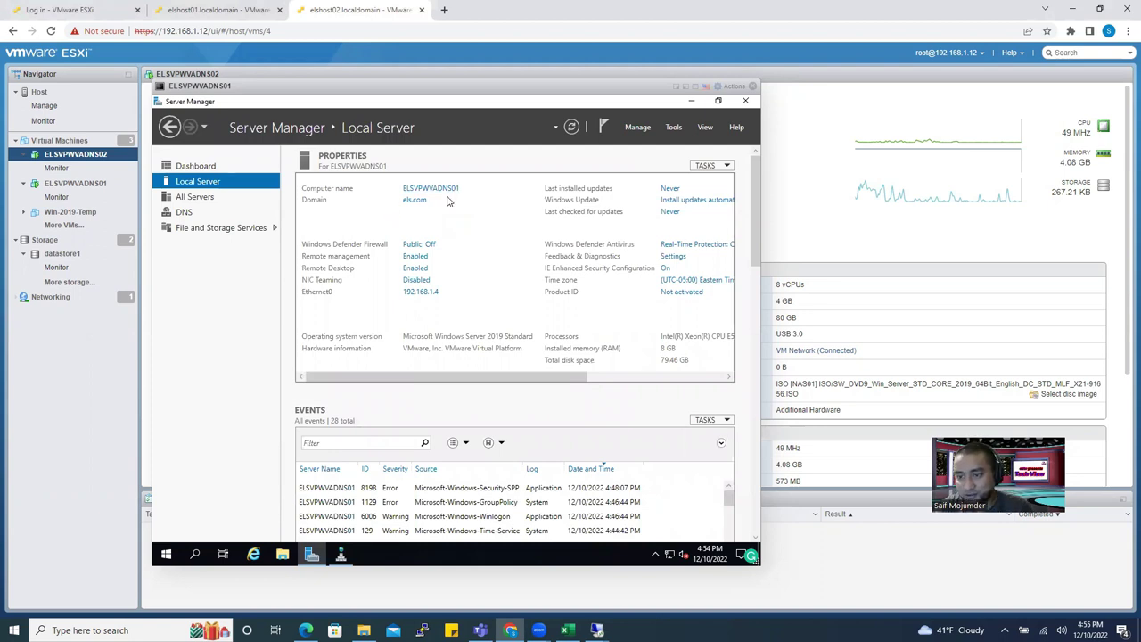
Shift the VM console window and restore the open DNS Manager window over Server Manager.
left_click_drag(388, 95, 440, 92)
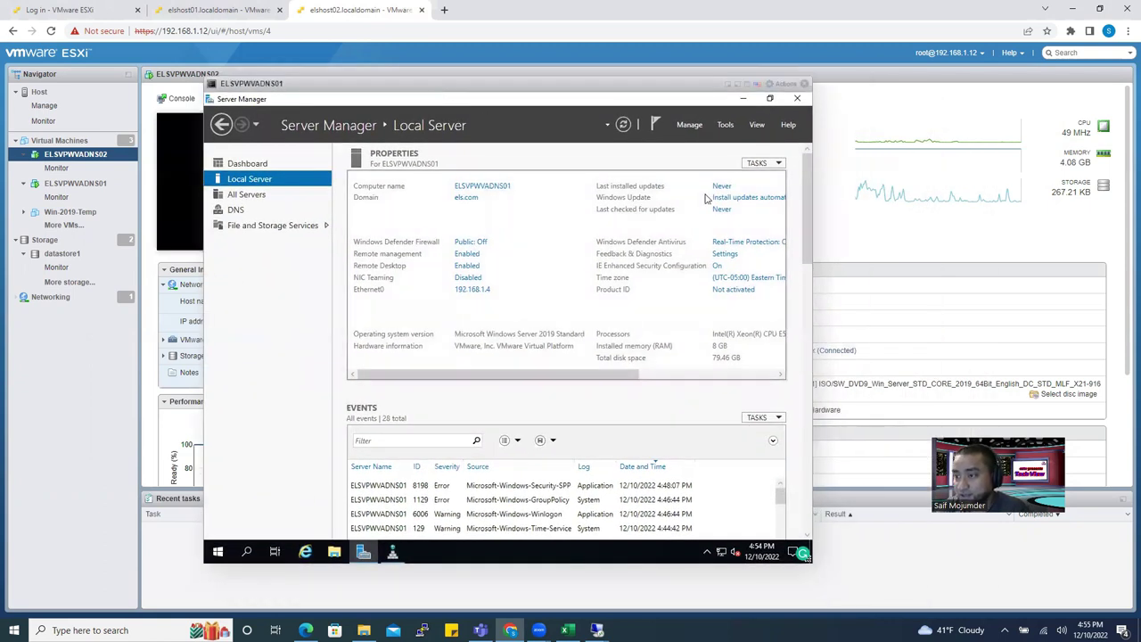
left_click_drag(607, 375, 510, 353)
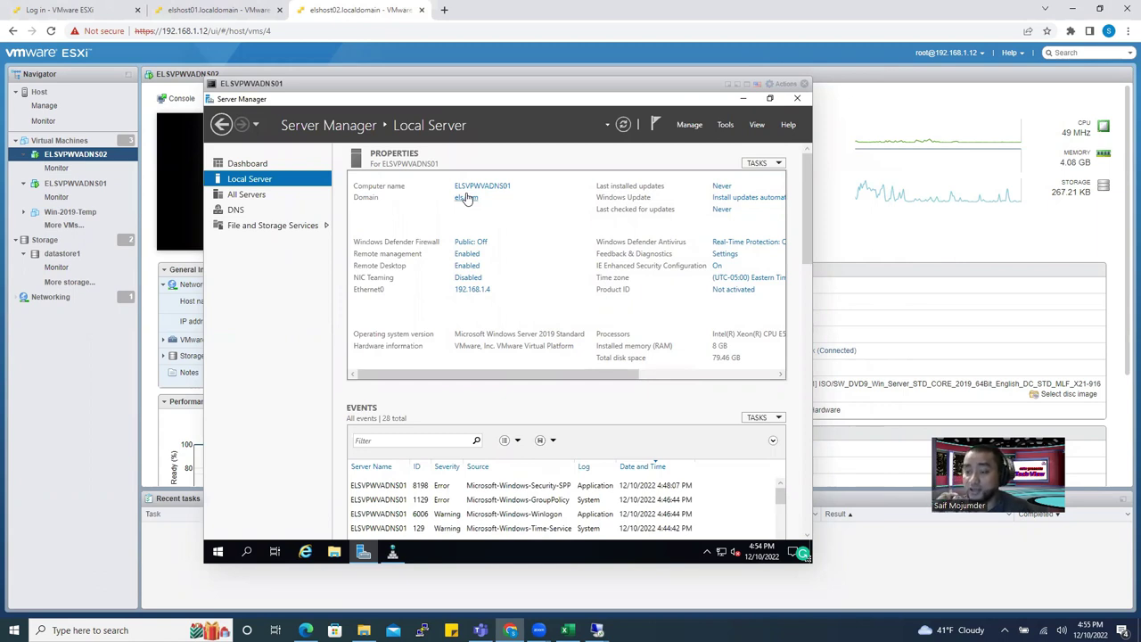
left_click(393, 551)
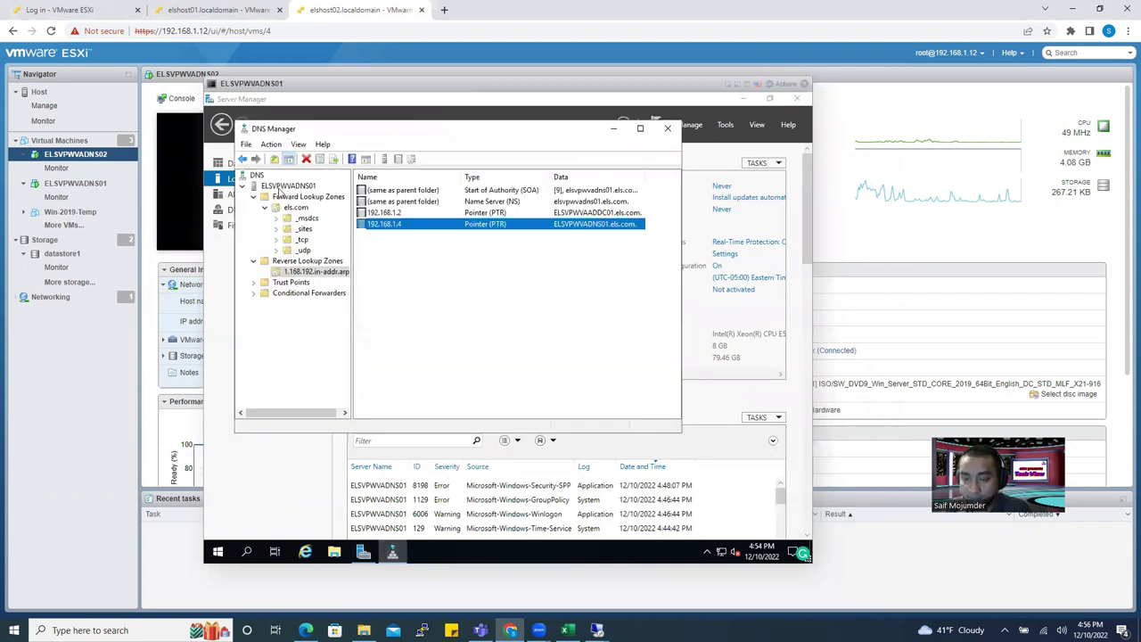
Expand Forward Lookup Zones > els.com and open the name server record's properties.
left_click(278, 186)
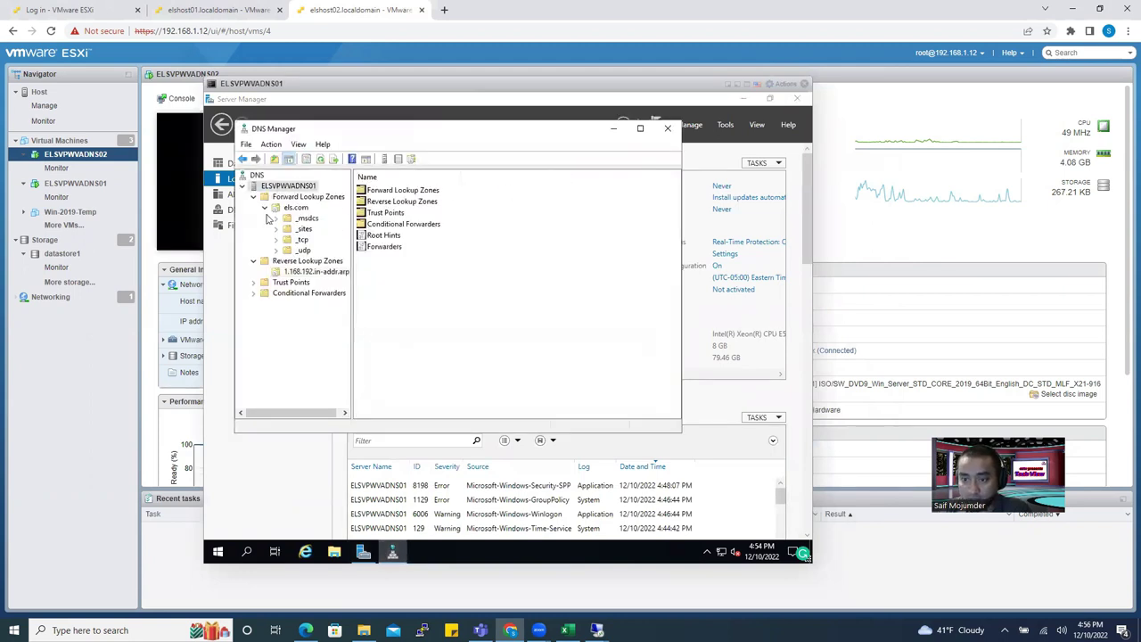
left_click(306, 196)
left_click(295, 207)
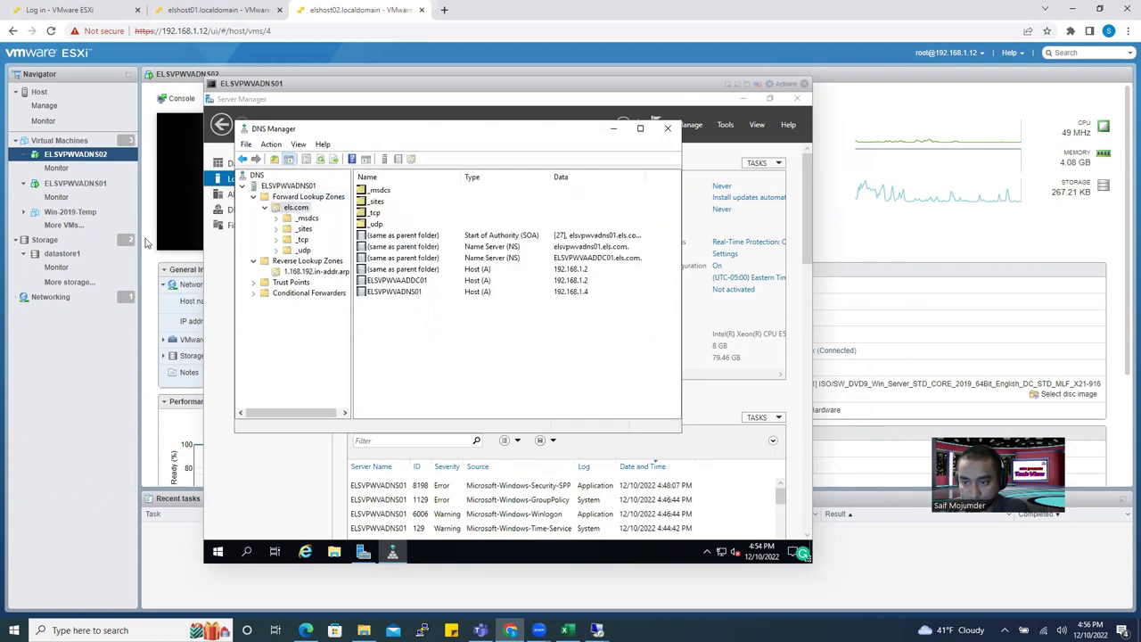
left_click(295, 198)
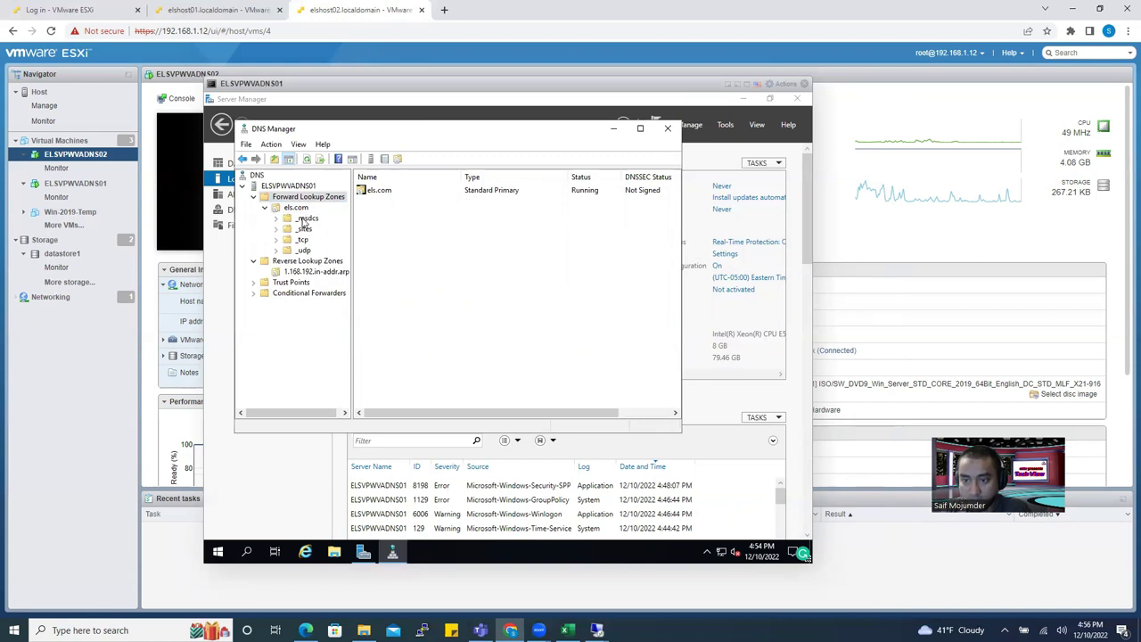
left_click(296, 208)
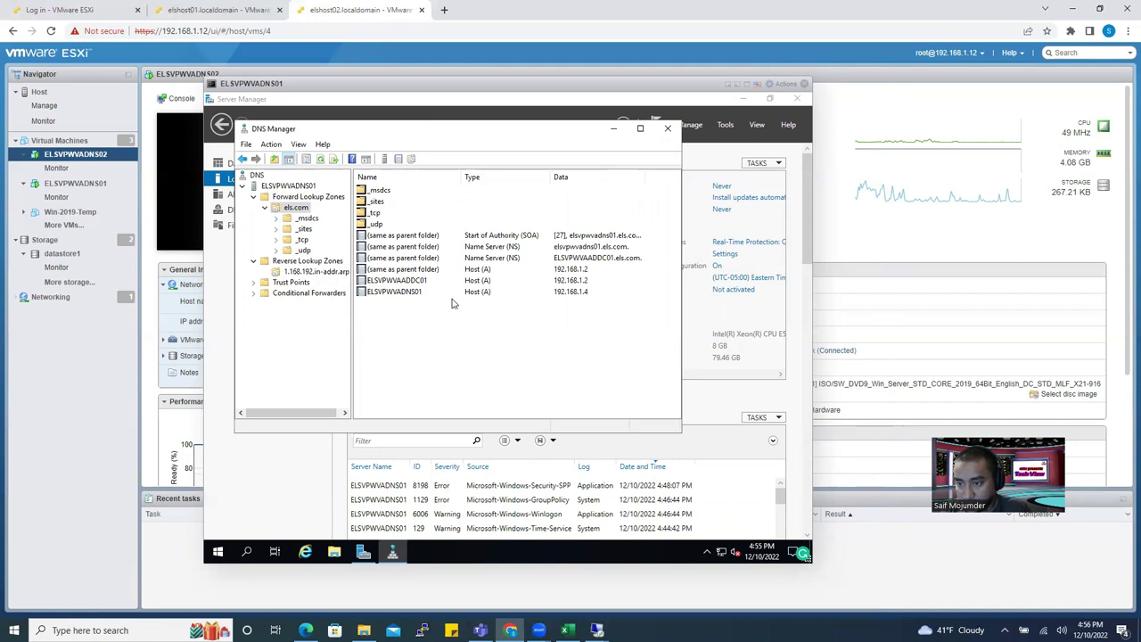
left_click(599, 238)
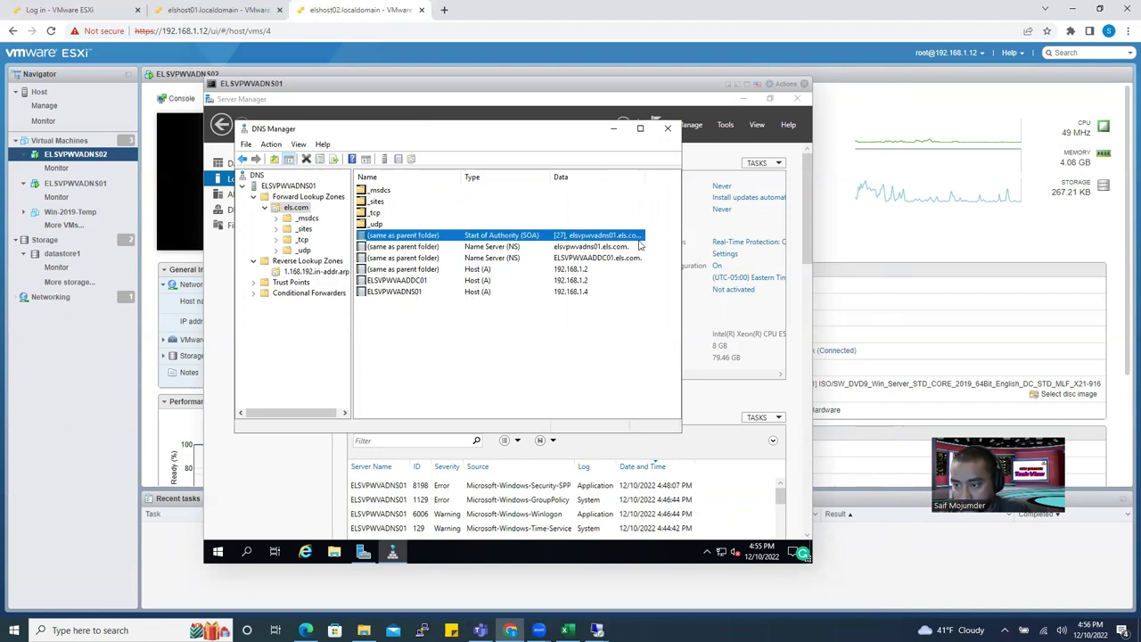
left_click(608, 249)
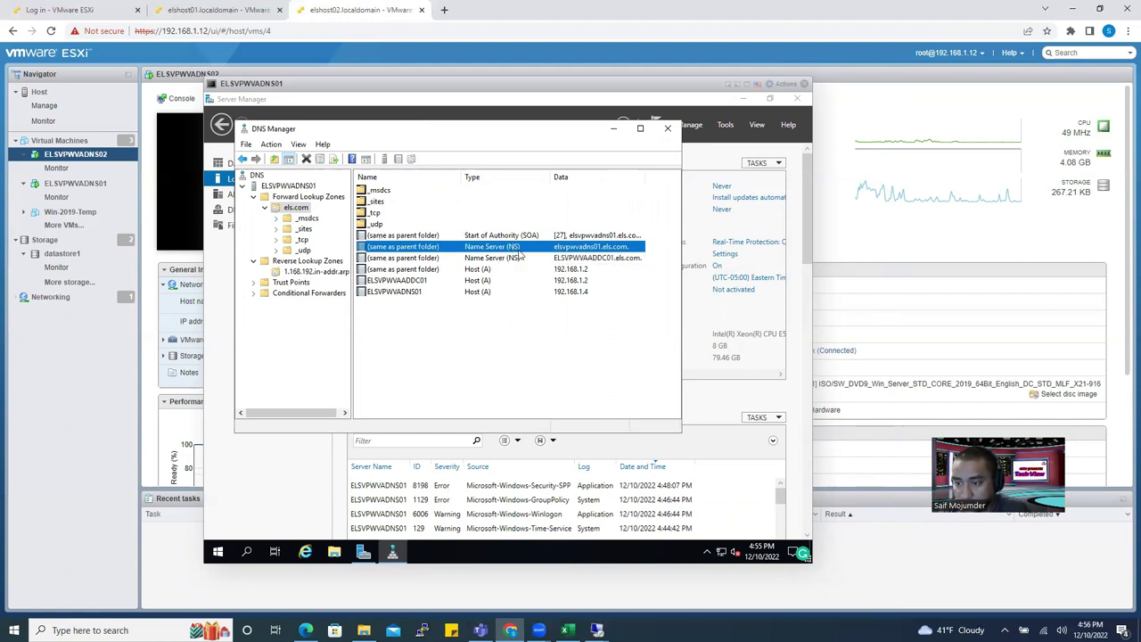
key("Delete")
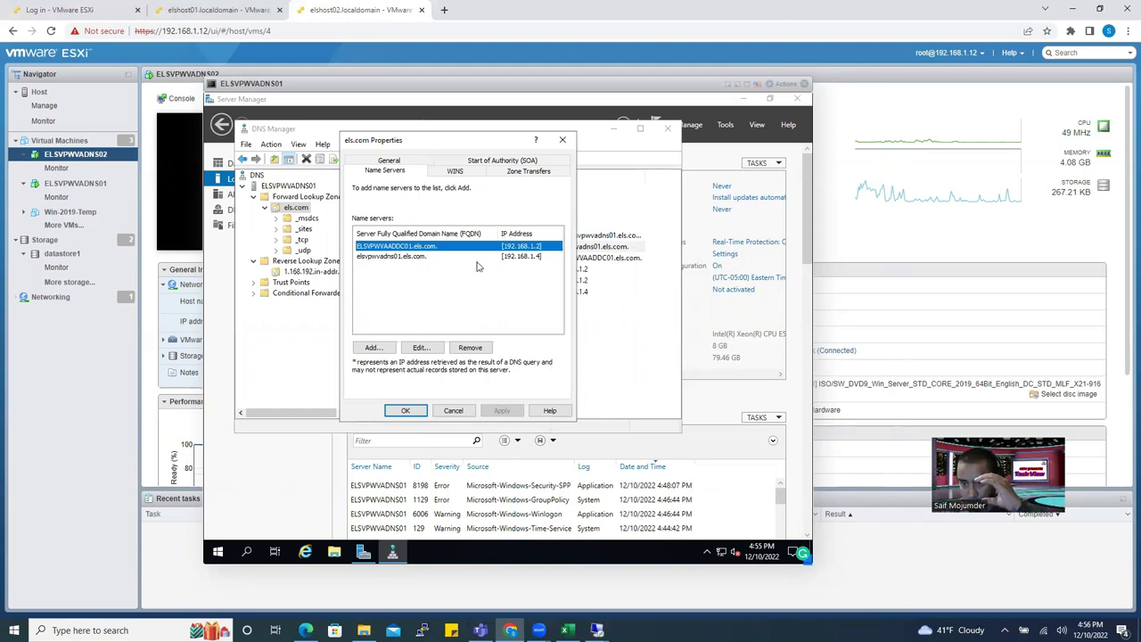
Try adding a test name server entry, then cancel it.
left_click(374, 349)
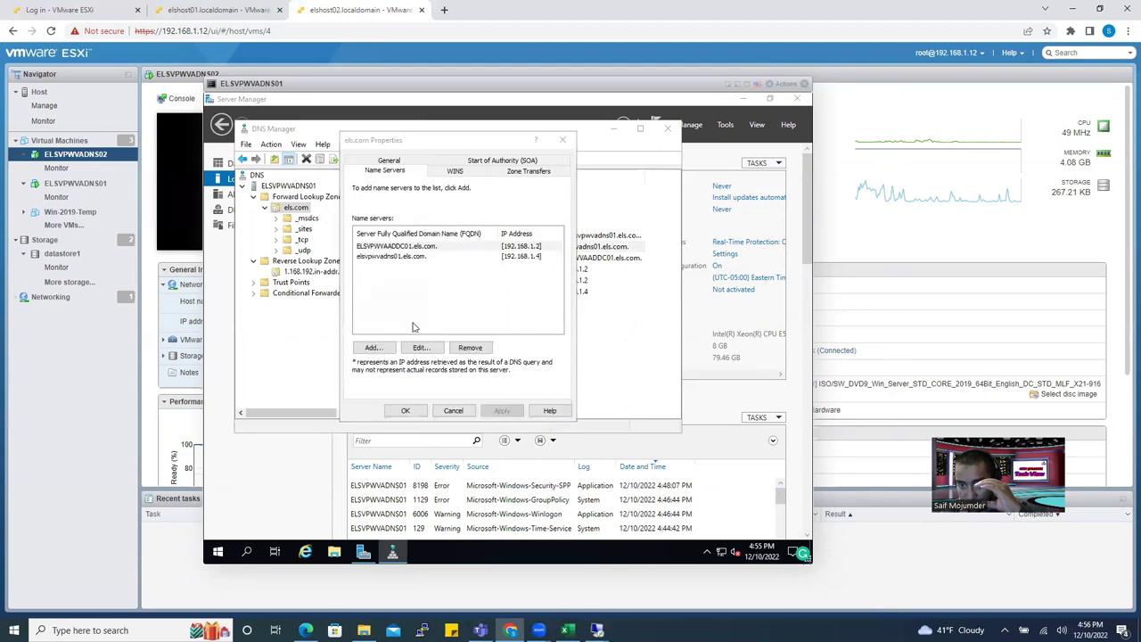
type("dsadsadsadsa")
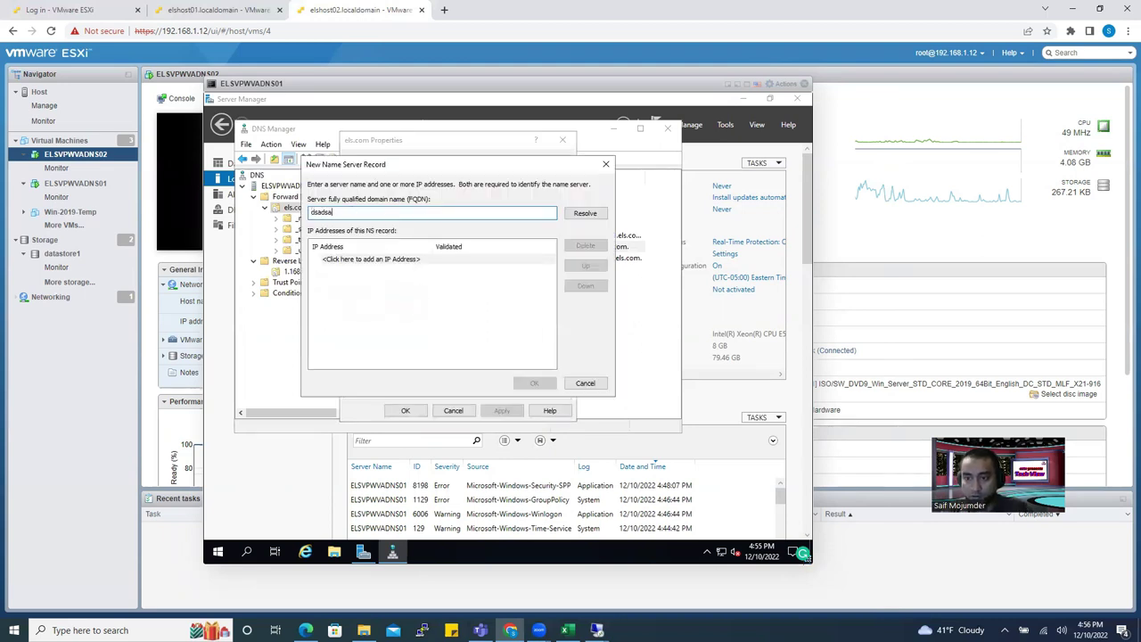
key("BackSpace")
key("BackSpace")
key("BackSpace")
key("BackSpace")
key("BackSpace")
key("BackSpace")
key("BackSpace")
key("BackSpace")
key("BackSpace")
key("BackSpace")
key("BackSpace")
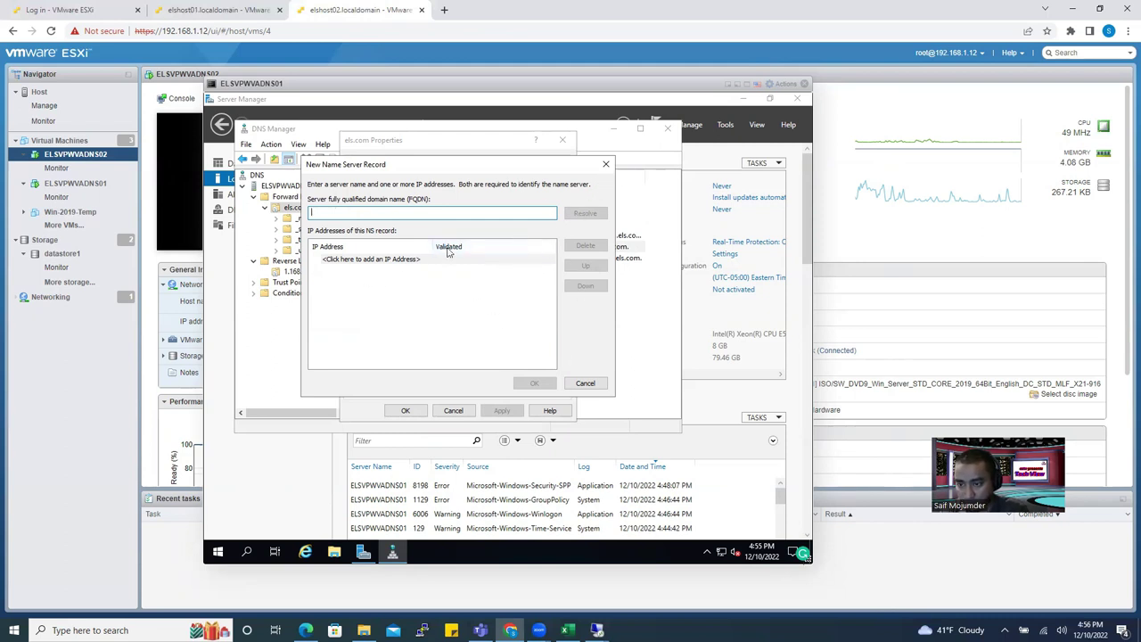
left_click(585, 383)
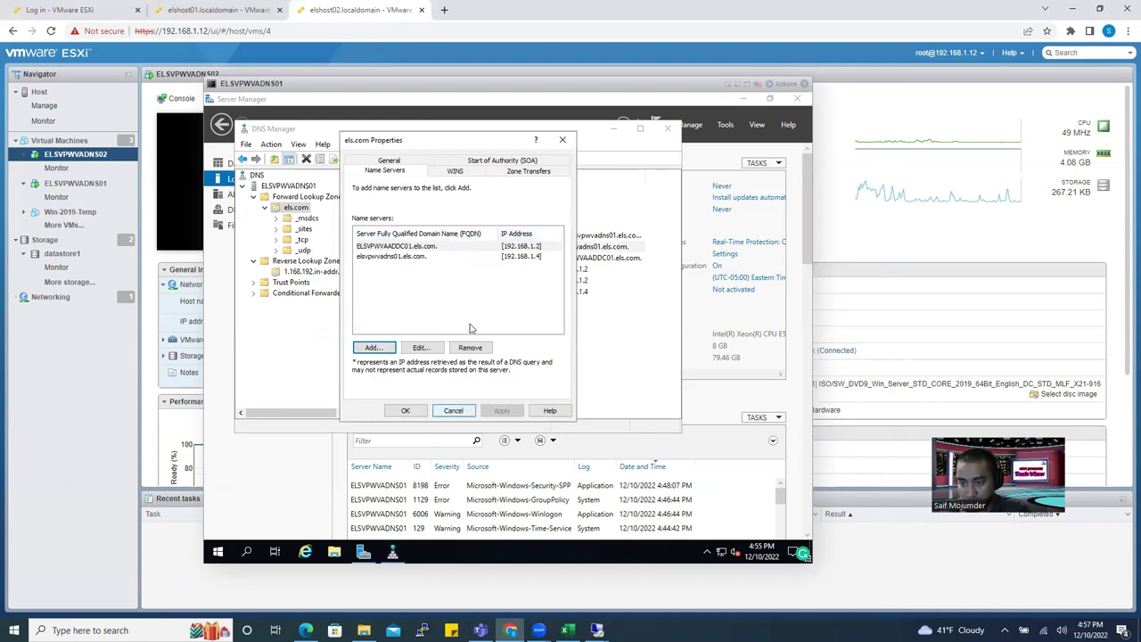
Edit ELSVPWVAADDC01 and re-resolve it, keeping 192.168.1.2 as its address.
left_click(436, 248)
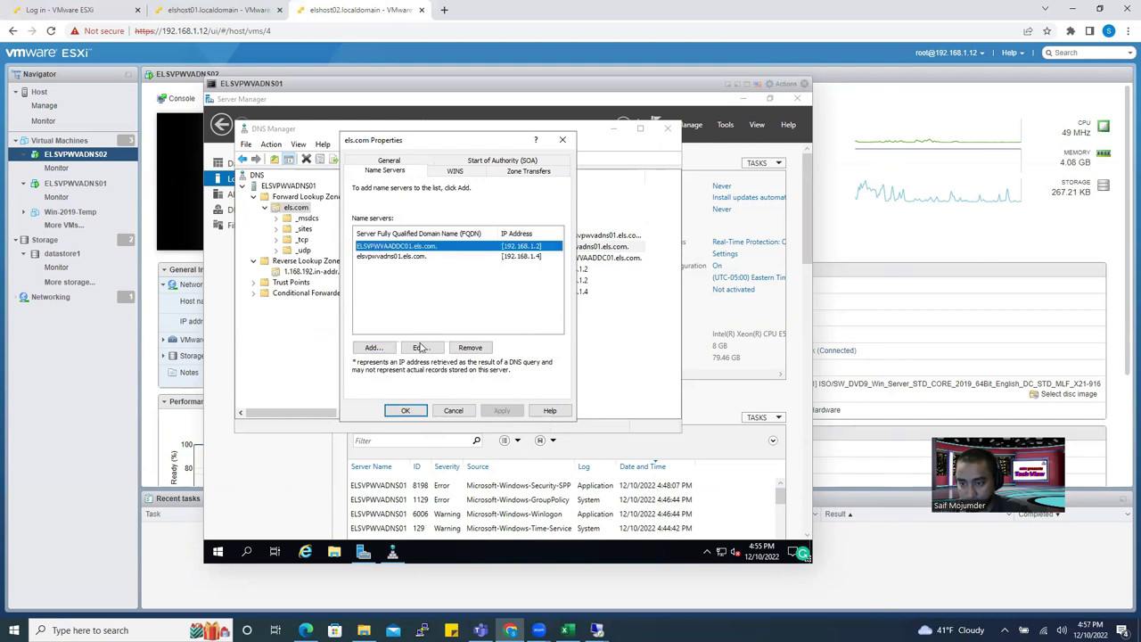
left_click(419, 348)
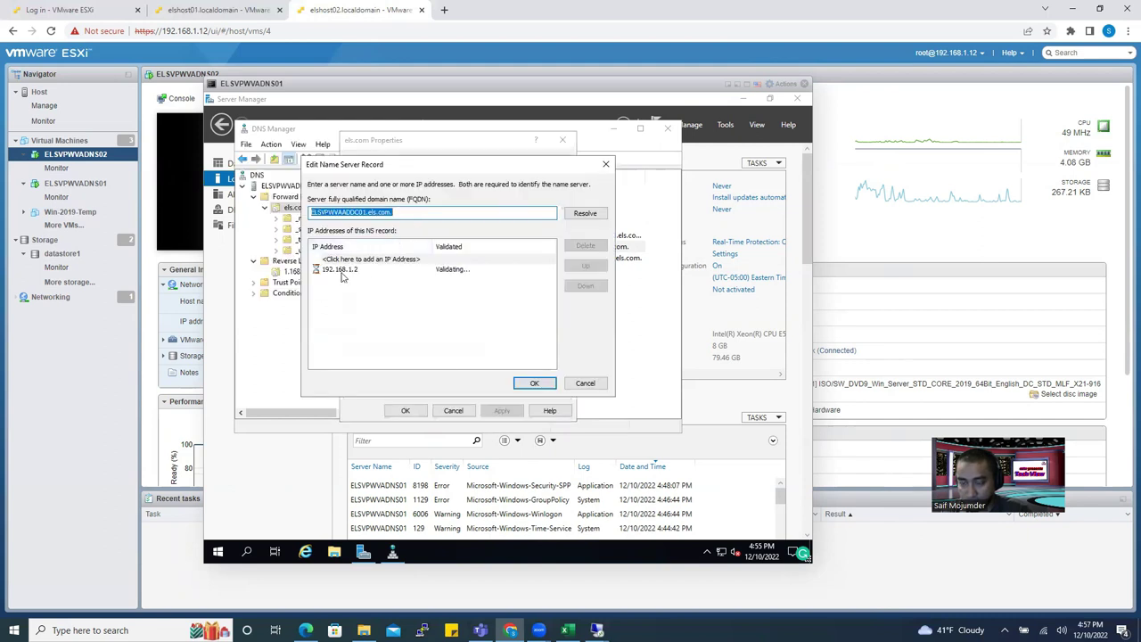
left_click(585, 214)
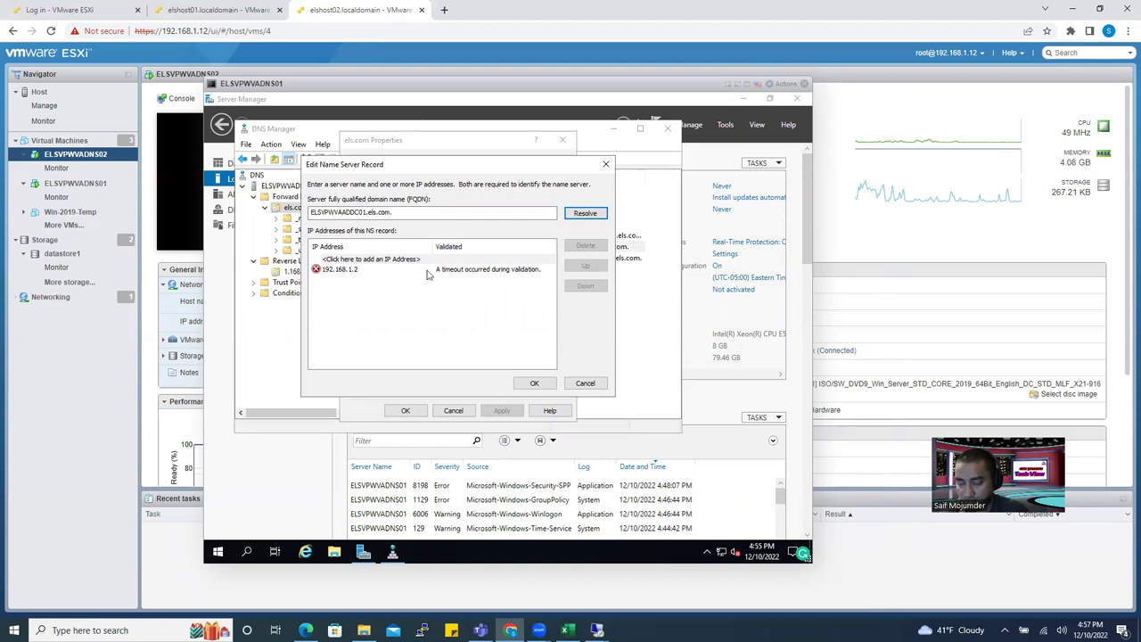
left_click(355, 270)
left_click(534, 383)
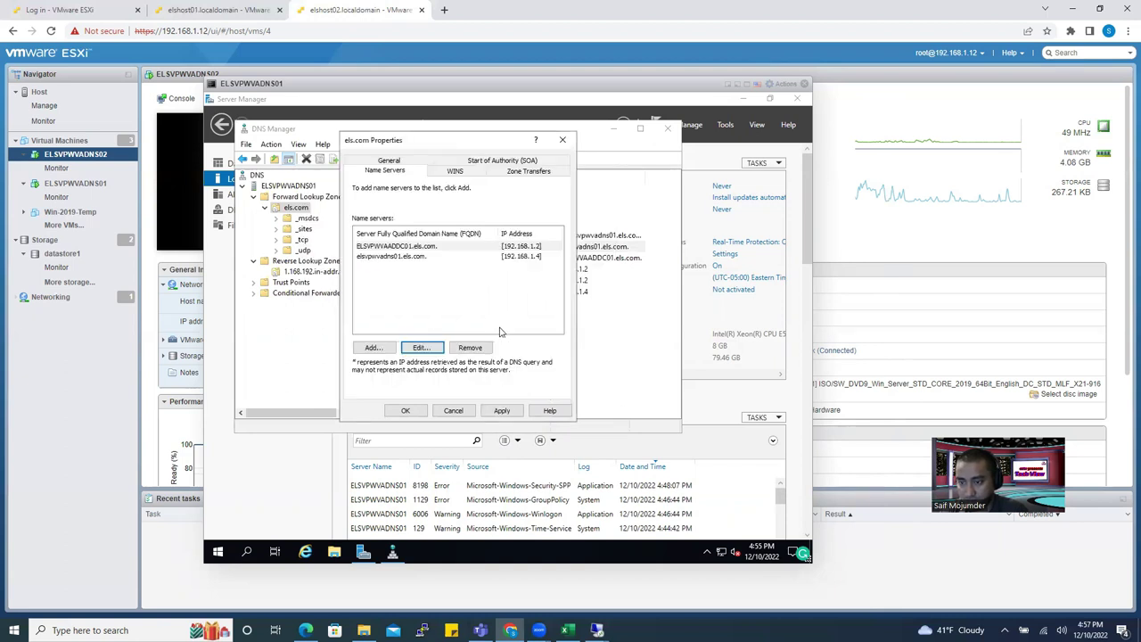
Close the els.com properties and look through the SOA and name server records.
left_click(563, 141)
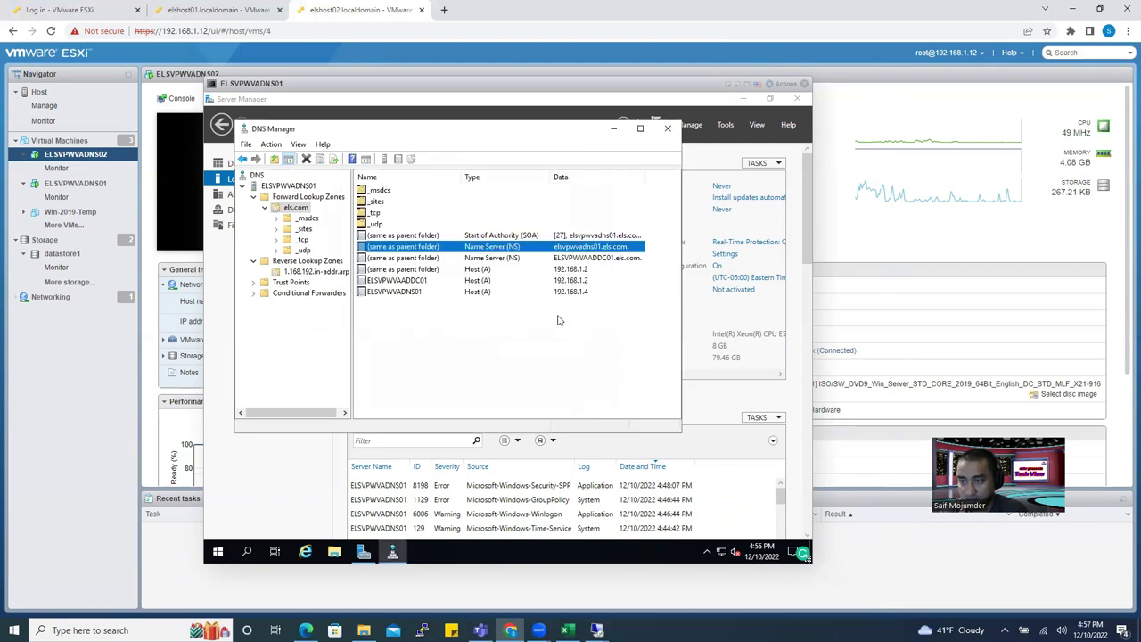
left_click(614, 259)
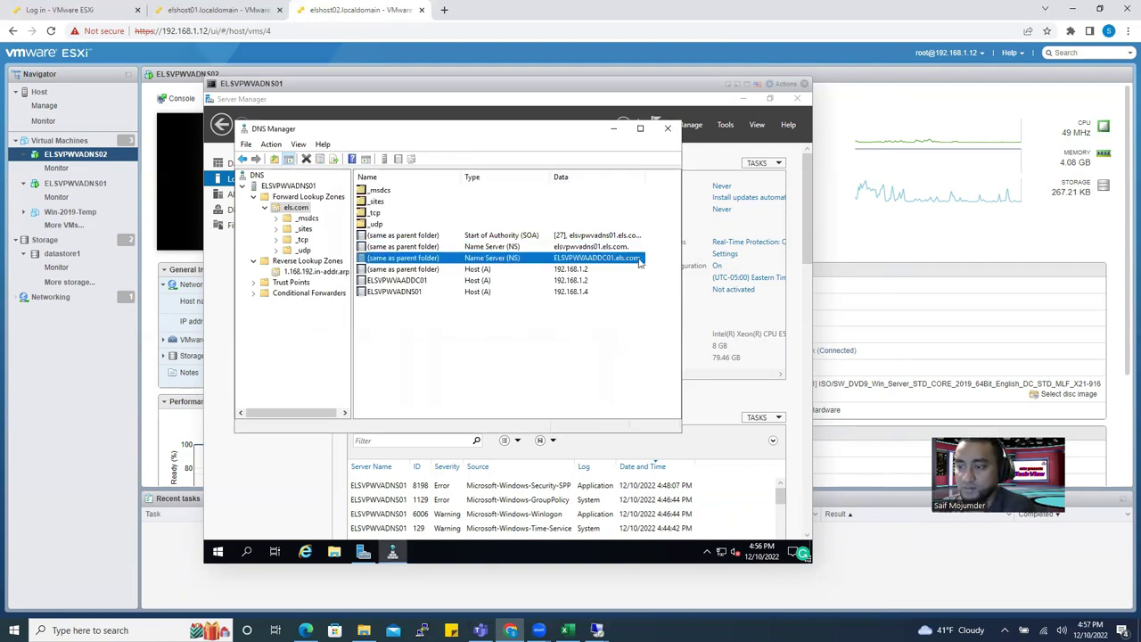
left_click(611, 247)
left_click(611, 235)
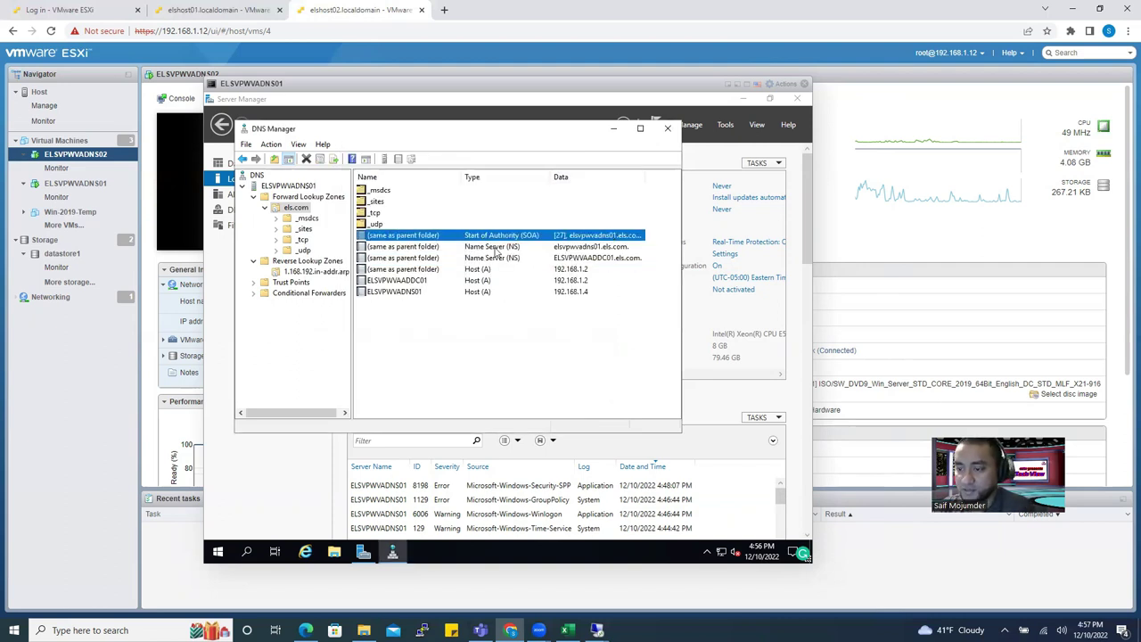
left_click(498, 247)
left_click(501, 257)
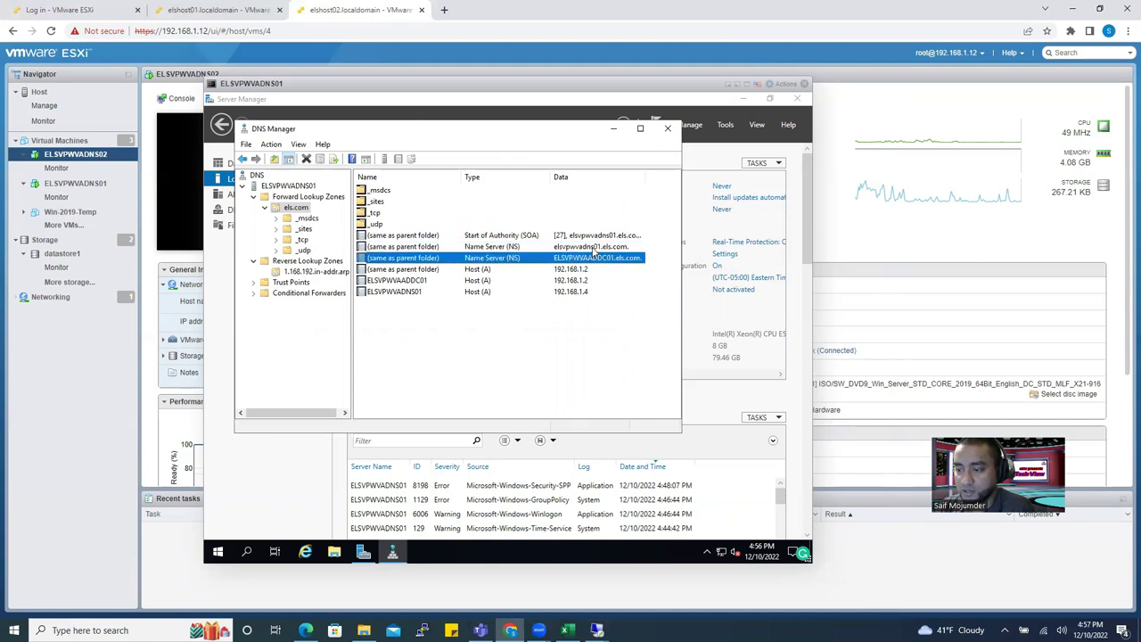
left_click(584, 249)
left_click(499, 260)
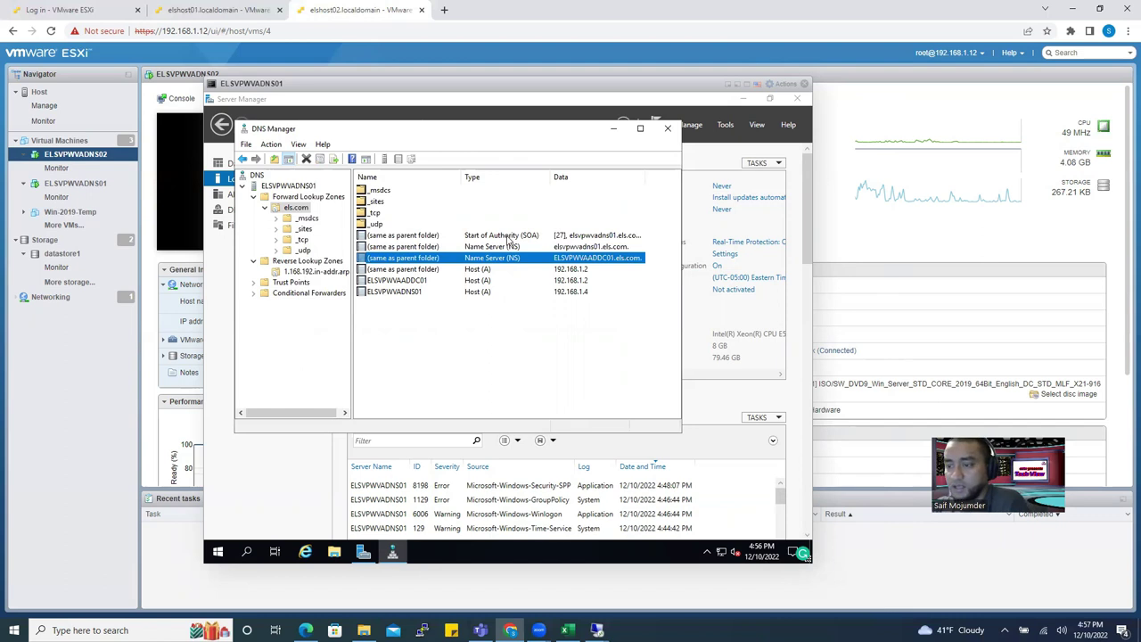
left_click(507, 236)
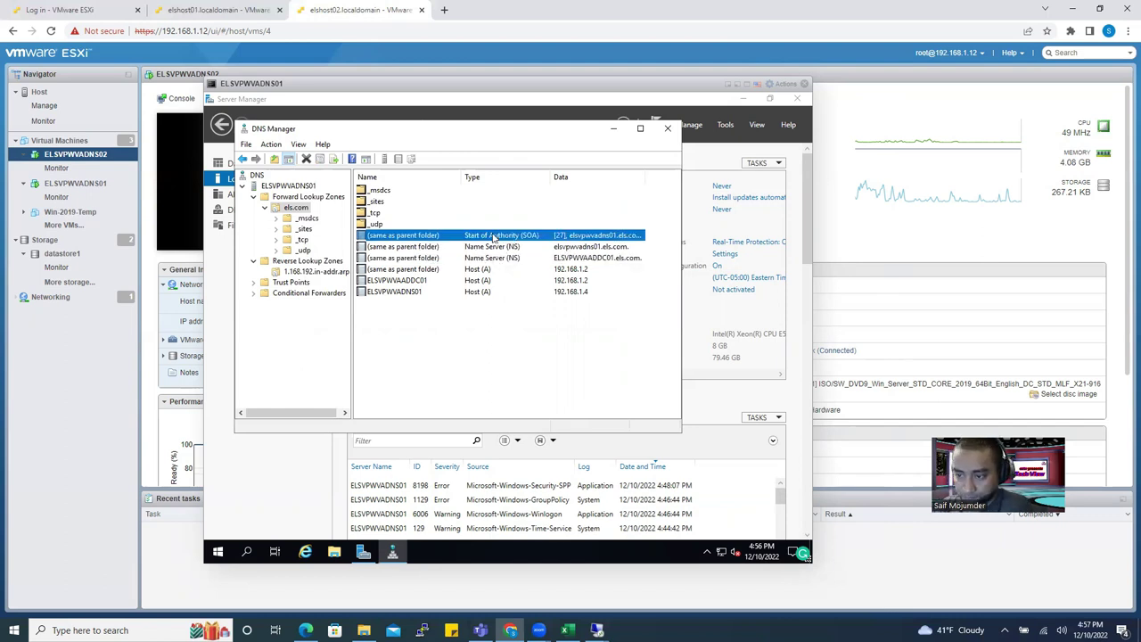
Review the SOA record's Zone Transfers settings, then select the ELSVPWVADNS01 host record.
double_click(492, 235)
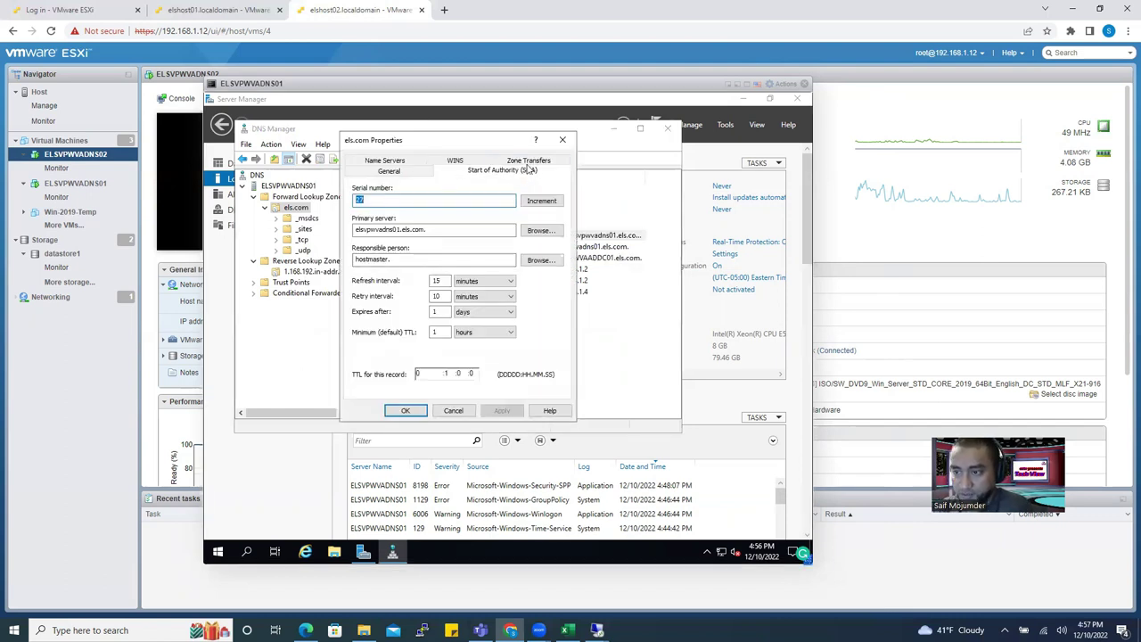
left_click(531, 160)
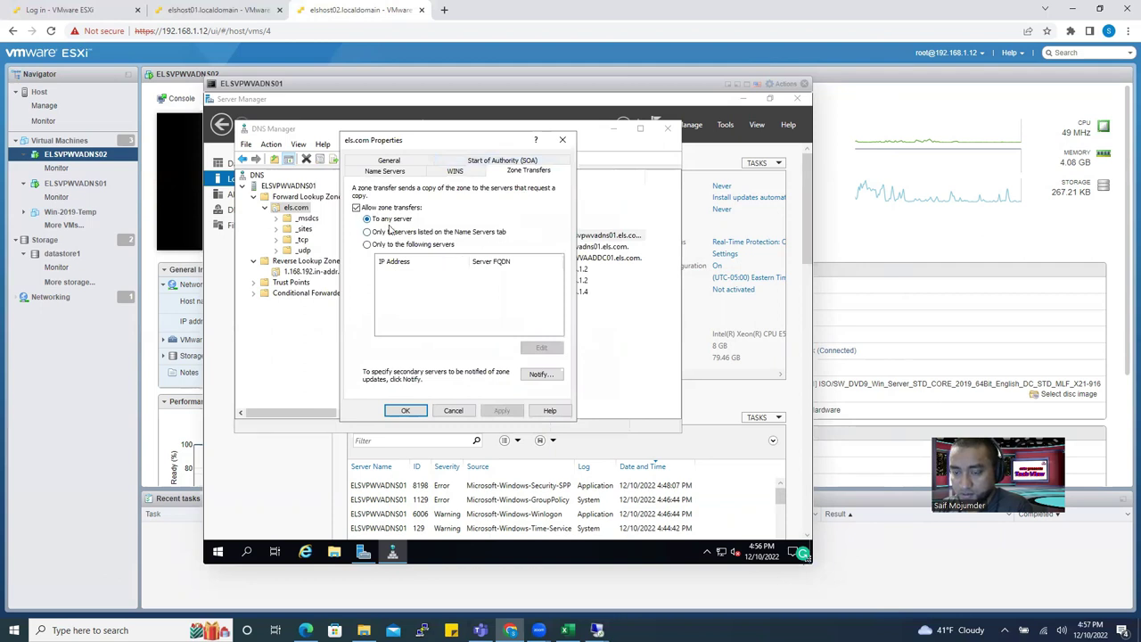
left_click(405, 410)
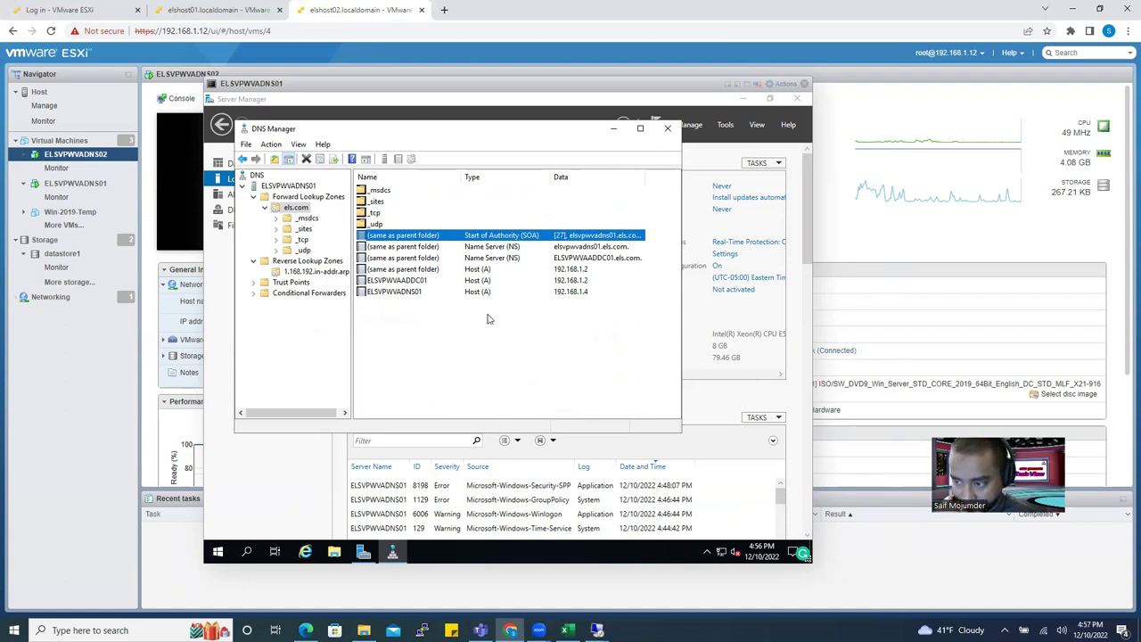
left_click(464, 336)
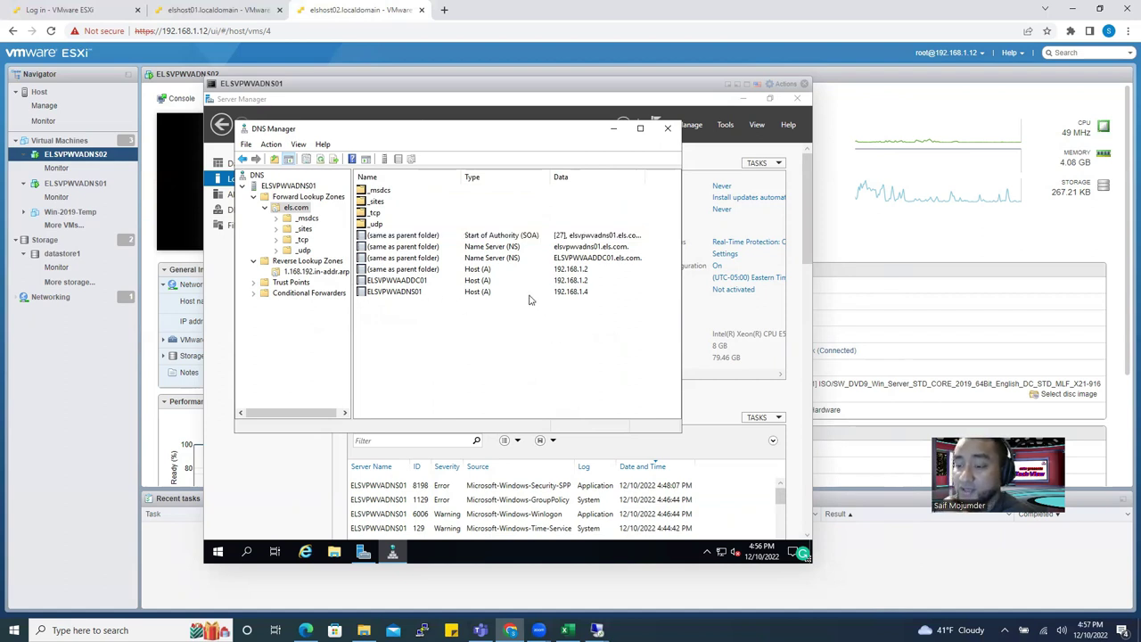
left_click(400, 283)
left_click(443, 323)
left_click(410, 292)
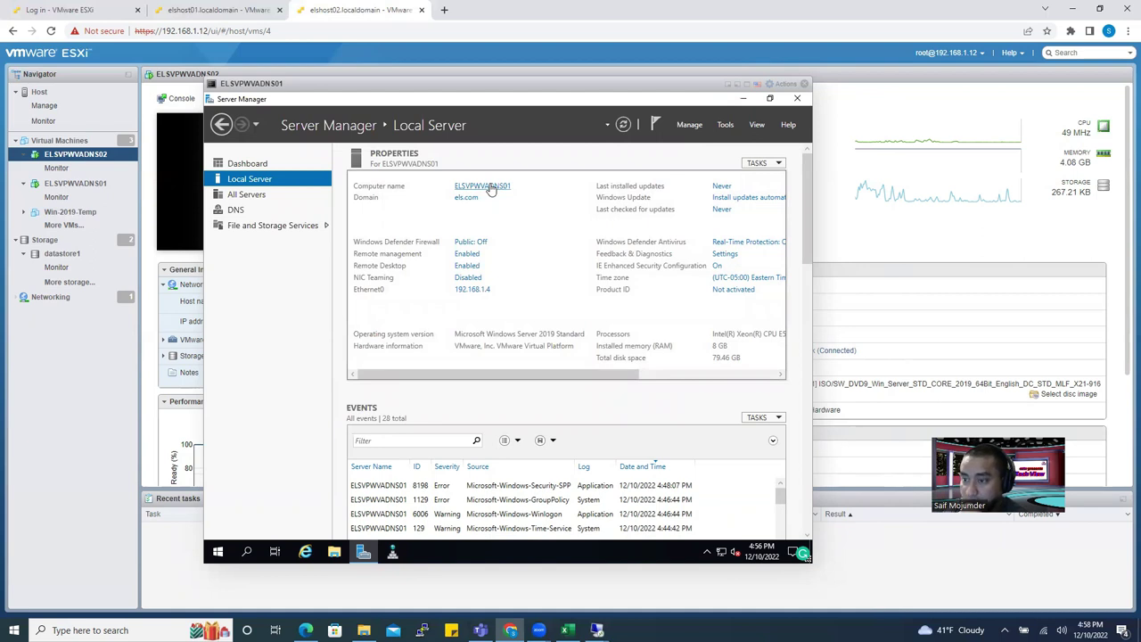
left_click(490, 189)
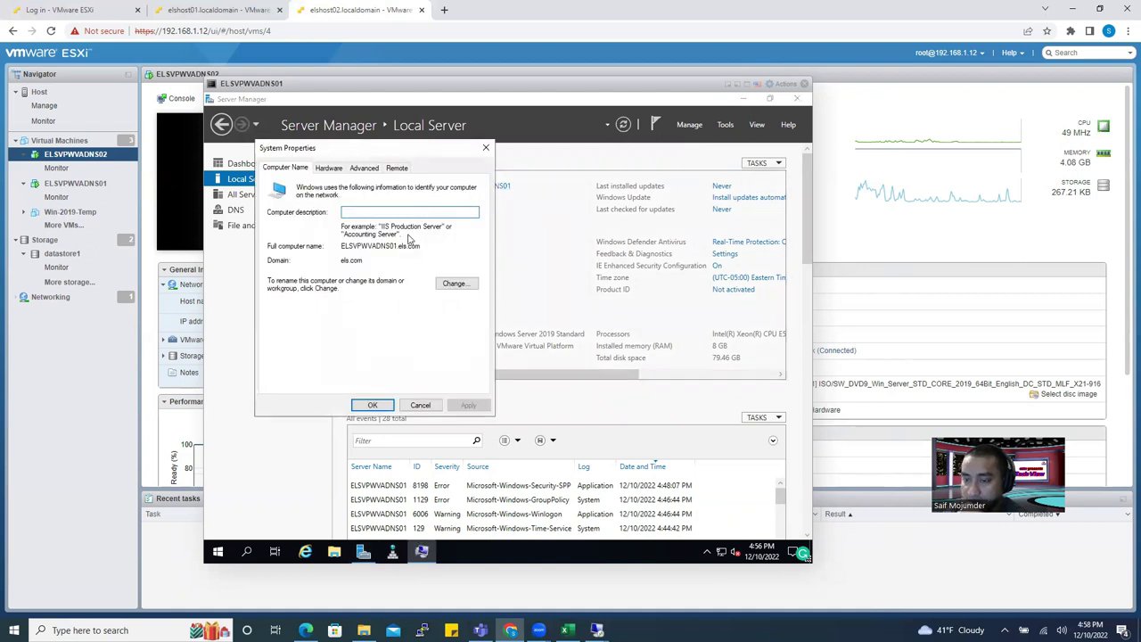
left_click(454, 283)
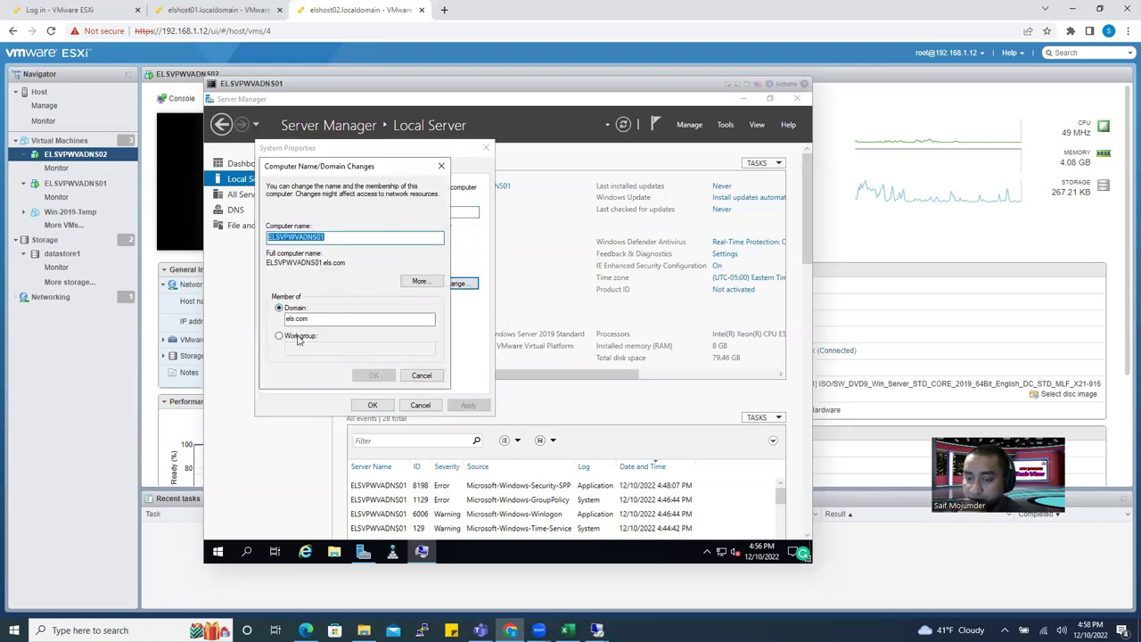
left_click(321, 319)
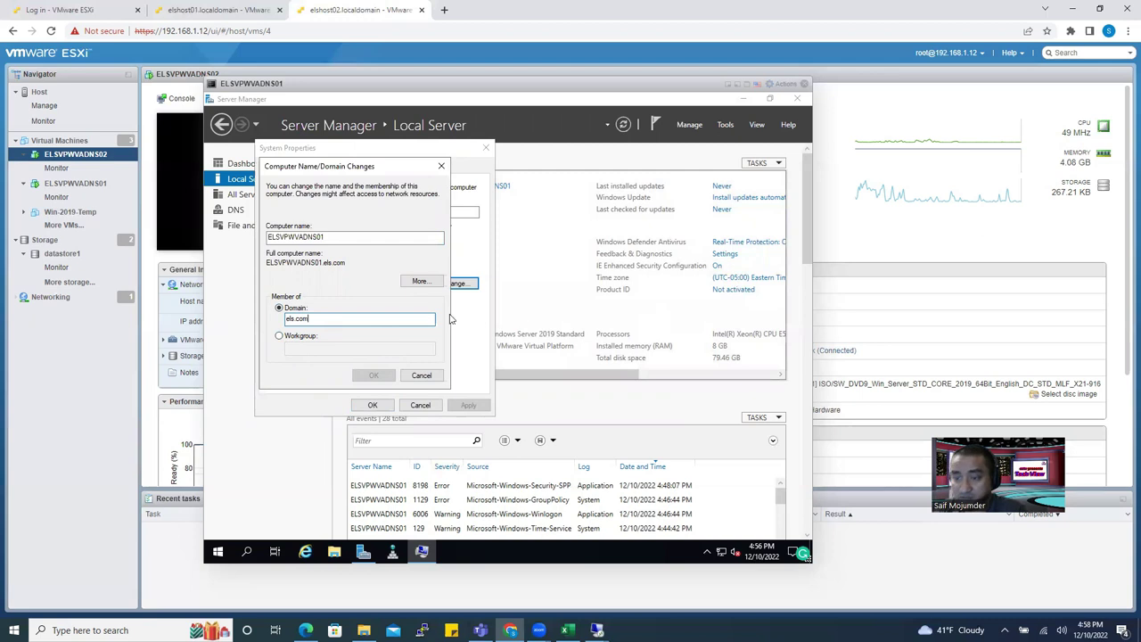
key("BackSpace")
key("BackSpace")
key("BackSpace")
key("BackSpace")
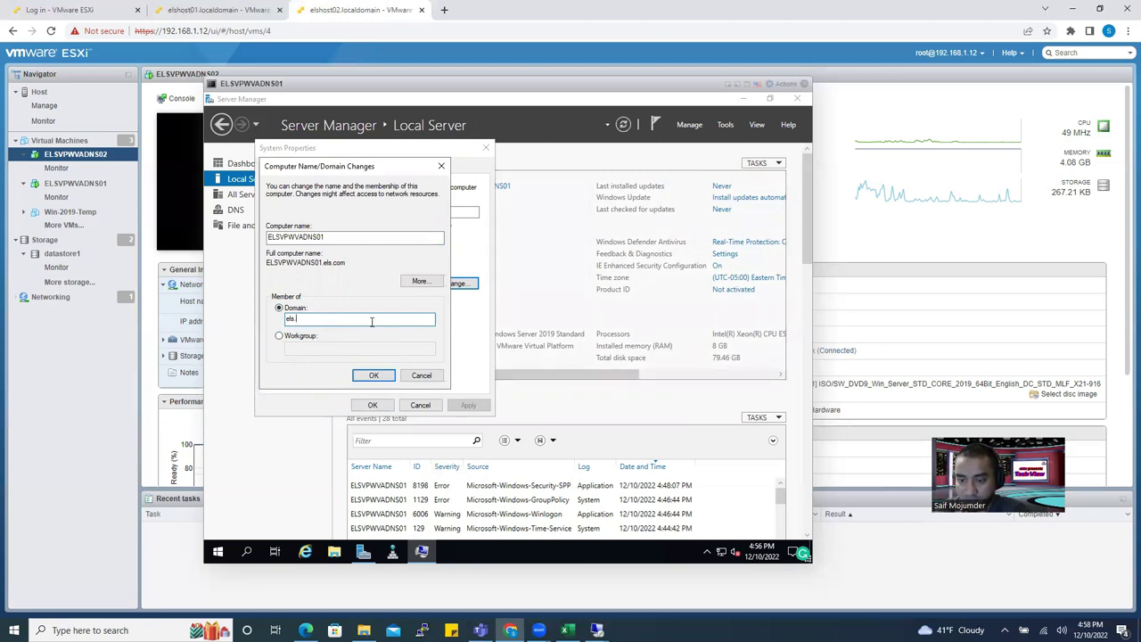
type("s")
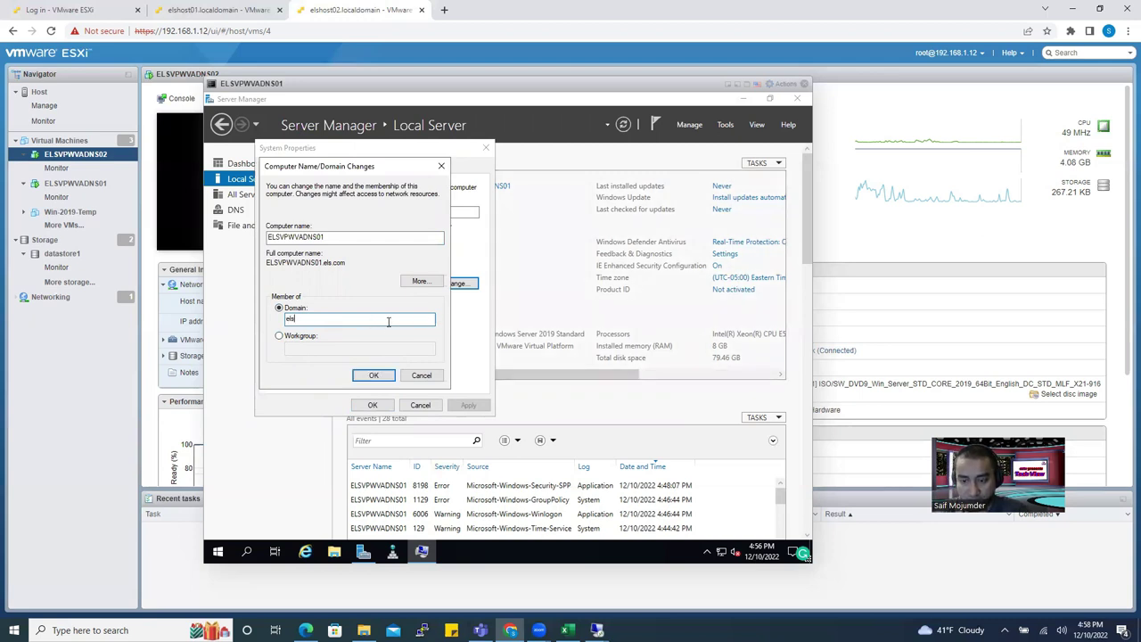
left_click(430, 379)
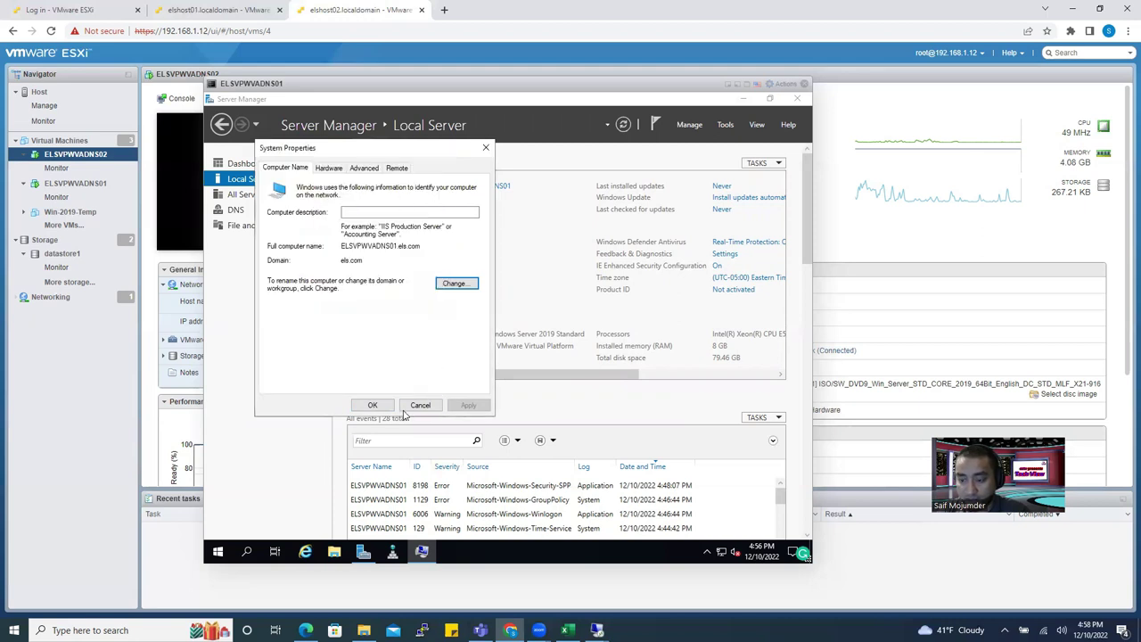
left_click(420, 405)
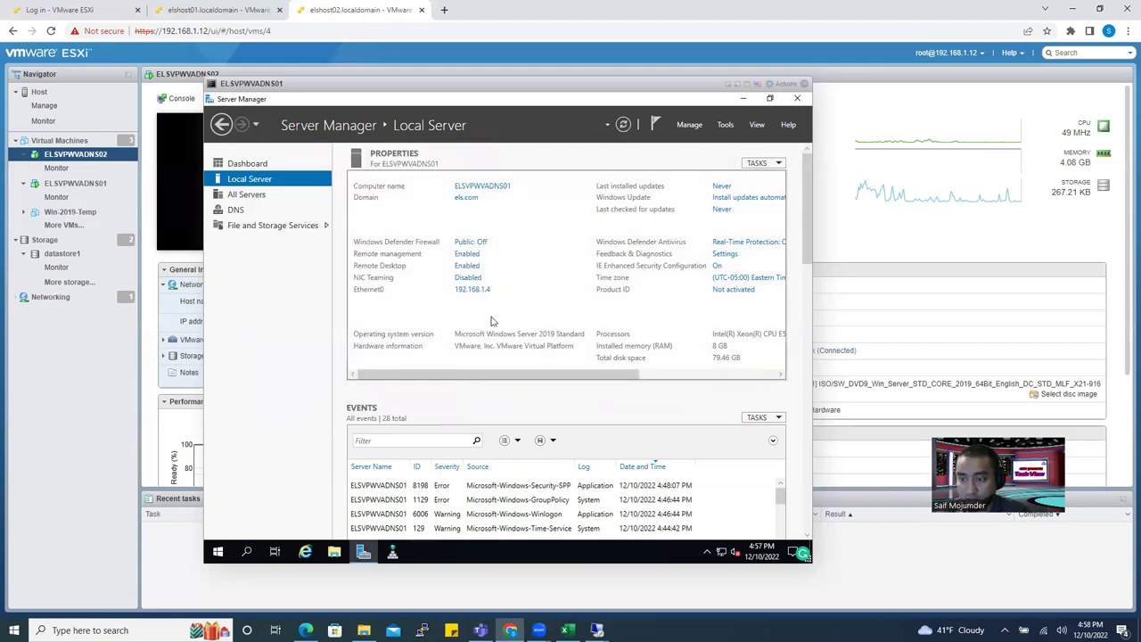
left_click(477, 187)
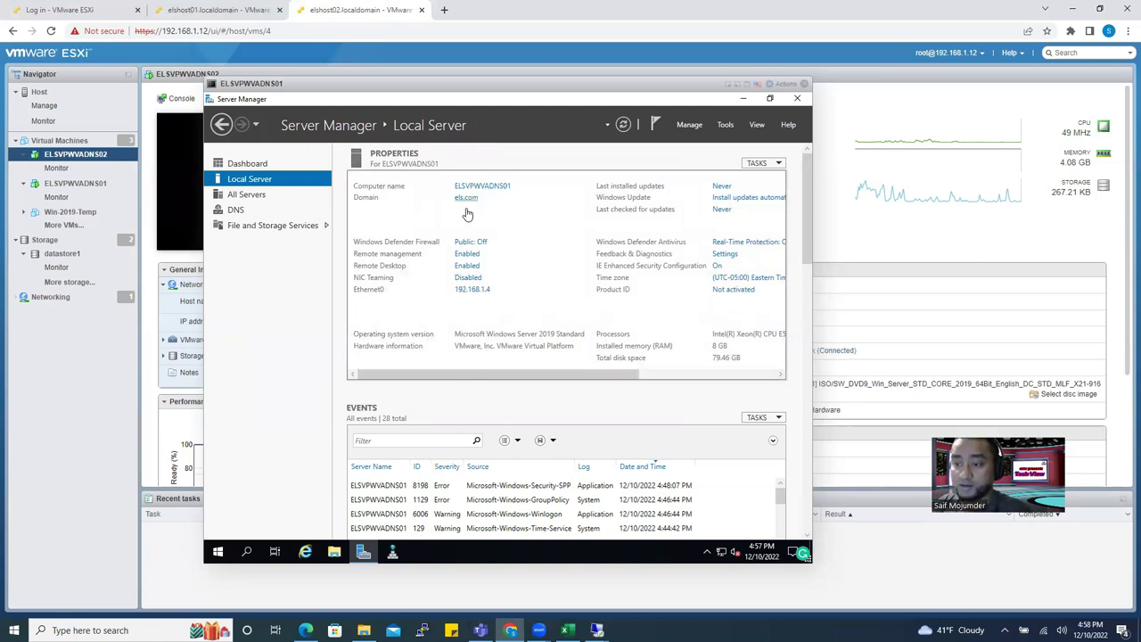
left_click(486, 314)
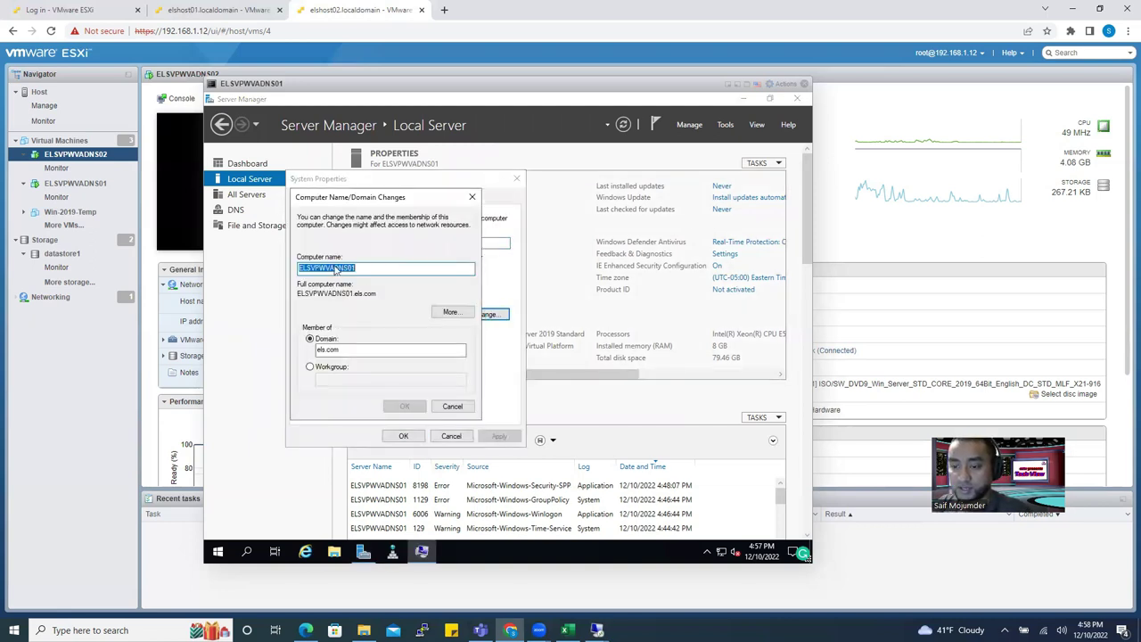
left_click(450, 312)
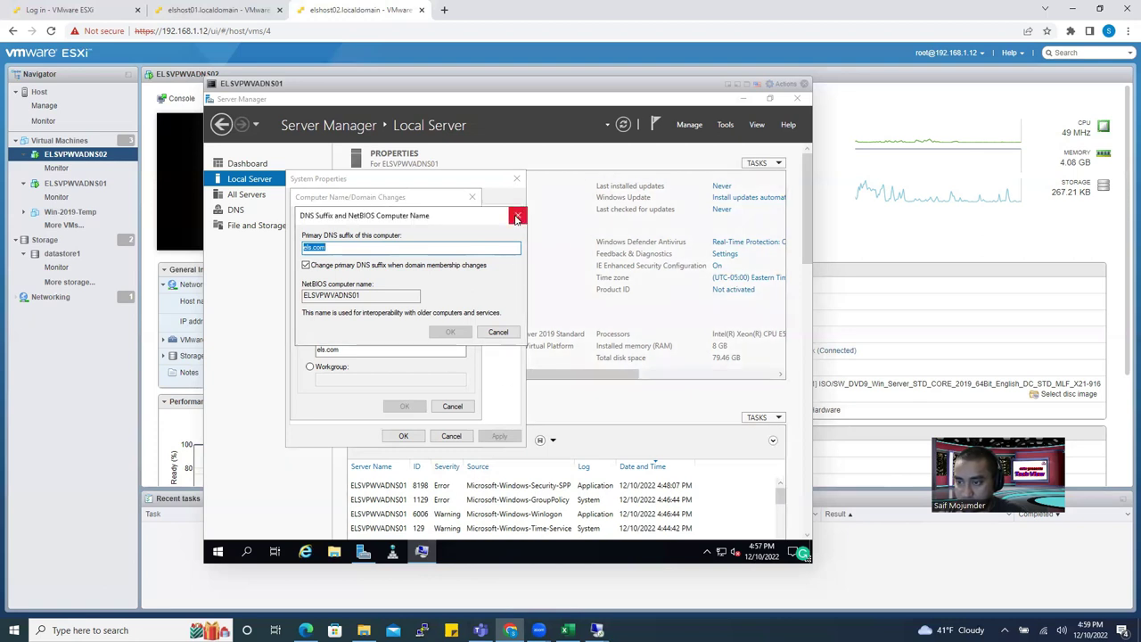
left_click(517, 218)
left_click(473, 197)
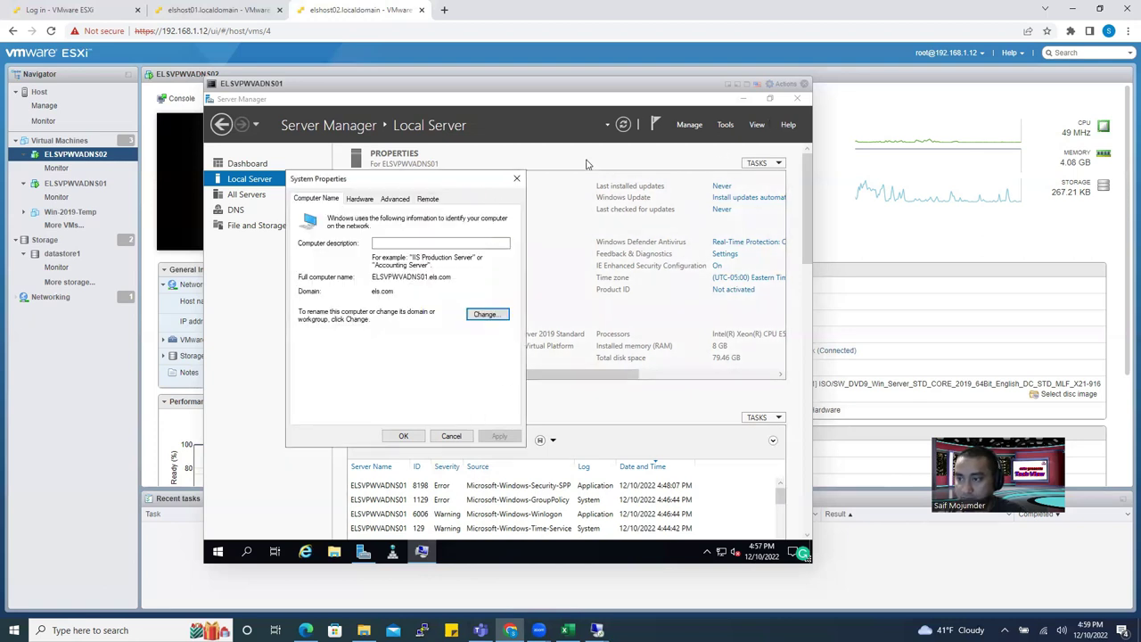
left_click(516, 178)
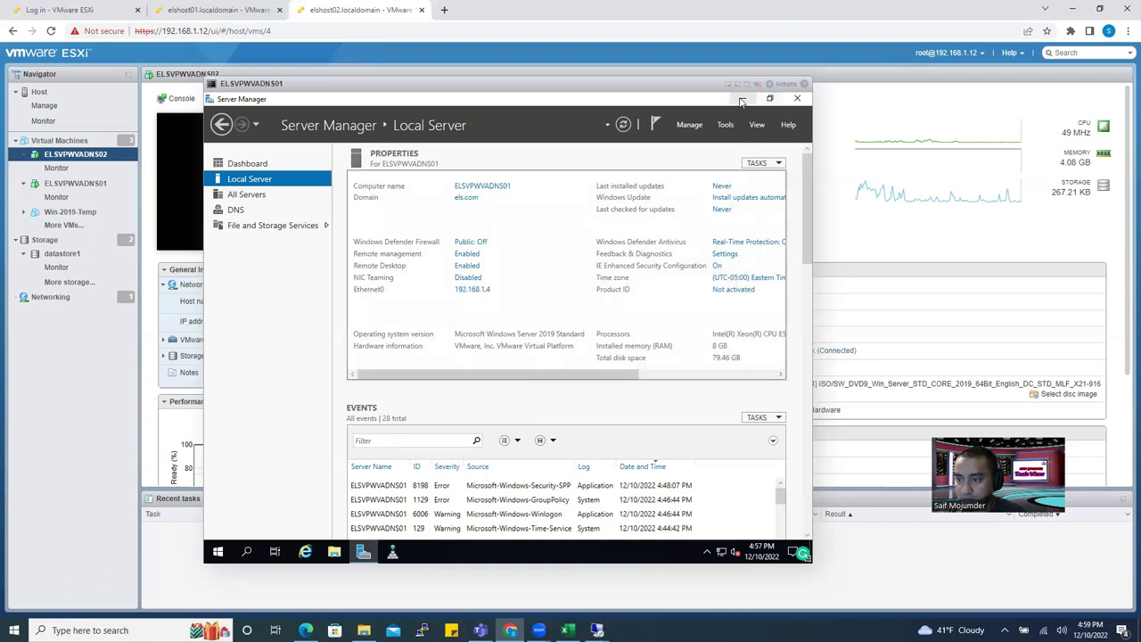
Open DNS Manager's els.com zone and inspect its name servers, including elsvpwvadns01.els.com.
left_click(743, 98)
left_click(393, 548)
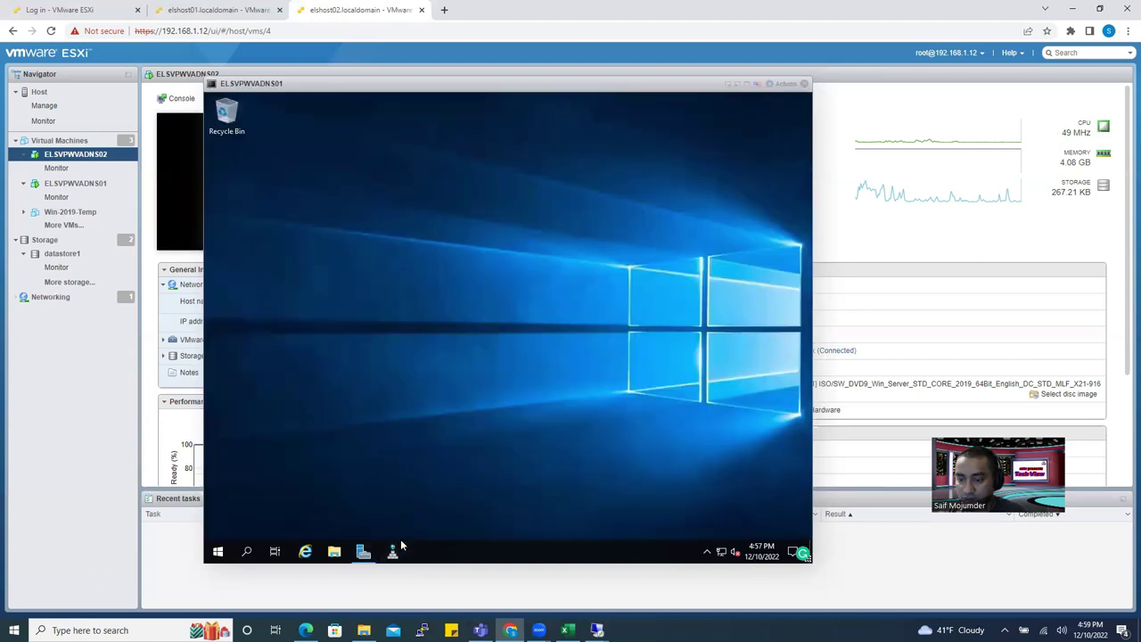
left_click(254, 196)
left_click(296, 207)
double_click(532, 259)
left_click(397, 256)
left_click(401, 247)
left_click(399, 257)
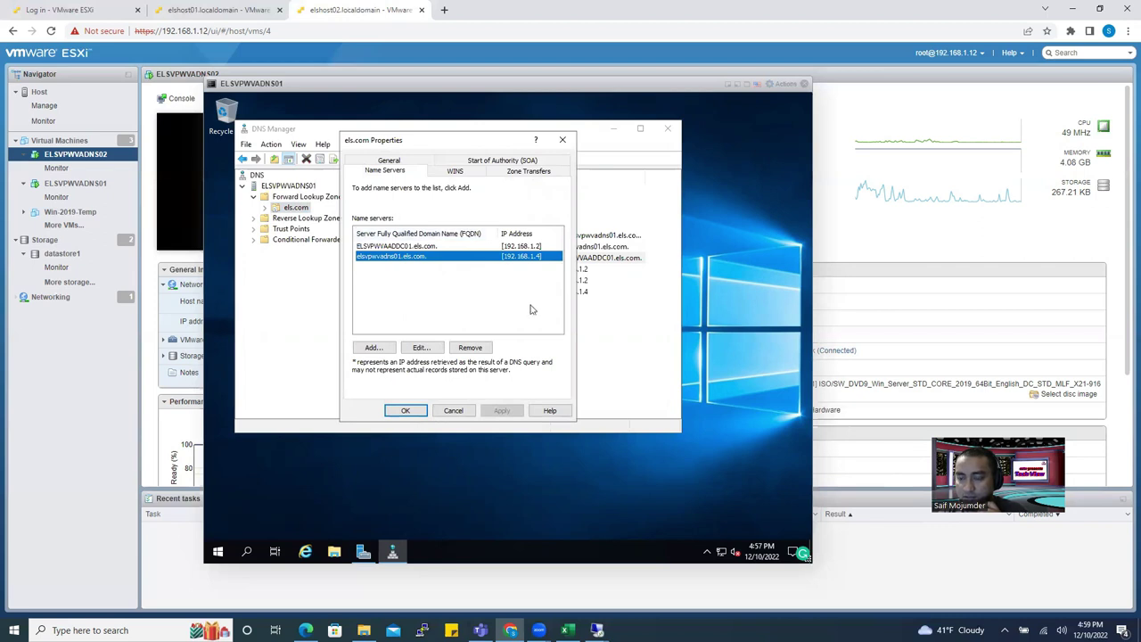
left_click(564, 141)
Check the zone's SOA and Zone Transfers settings from the SOA and both name server records.
left_click(517, 235)
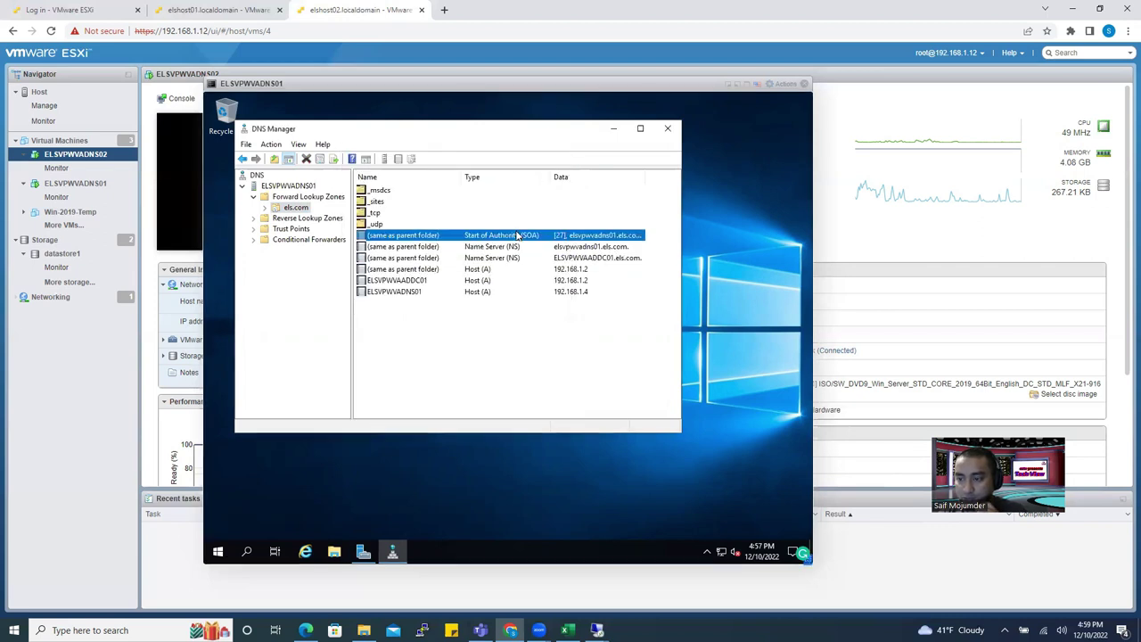
double_click(517, 235)
left_click(534, 171)
left_click(535, 159)
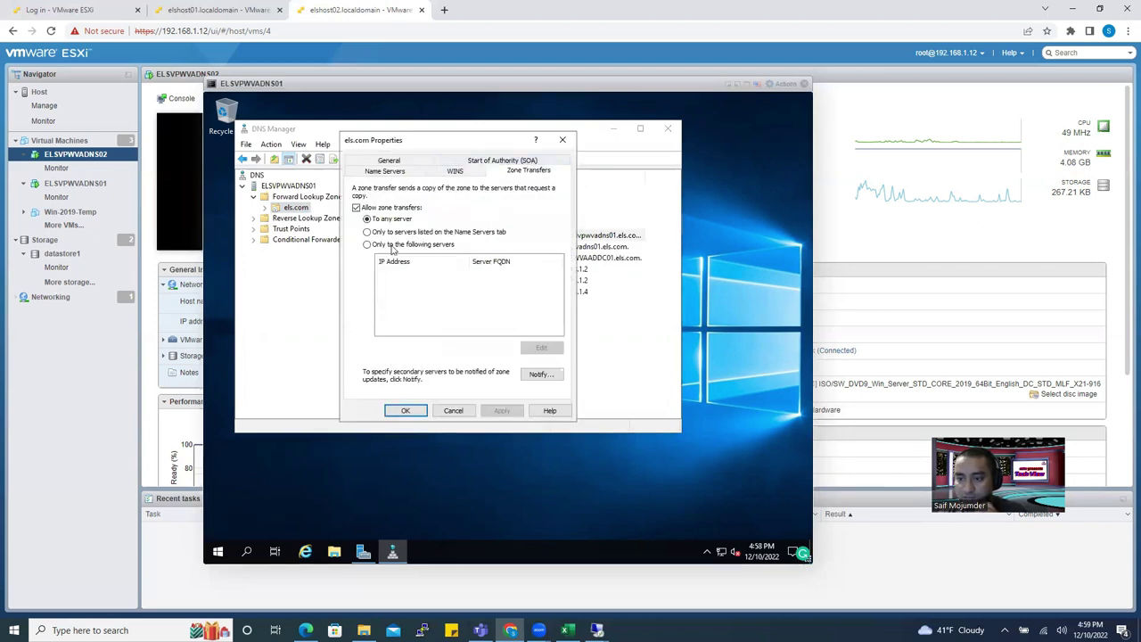
left_click(562, 140)
double_click(532, 251)
left_click(529, 171)
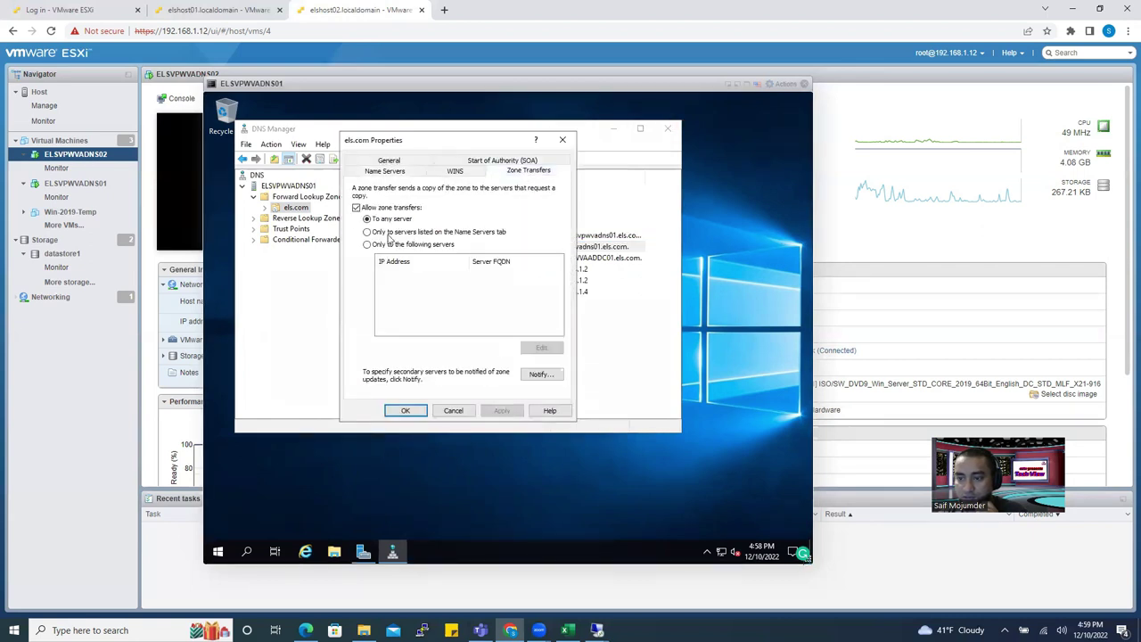
left_click(563, 140)
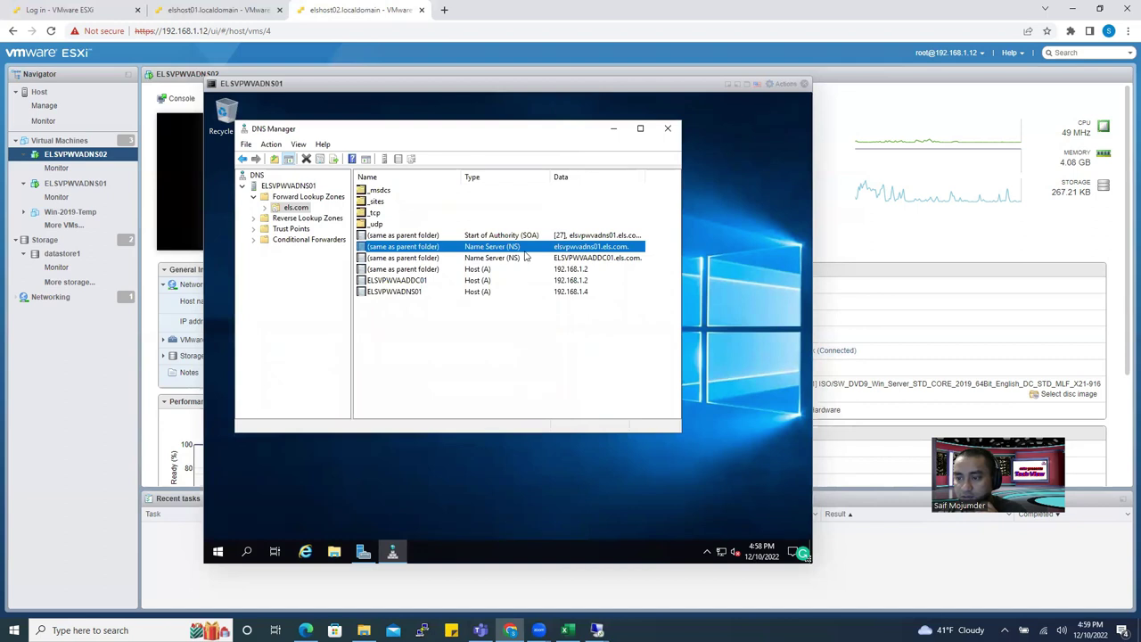
double_click(522, 258)
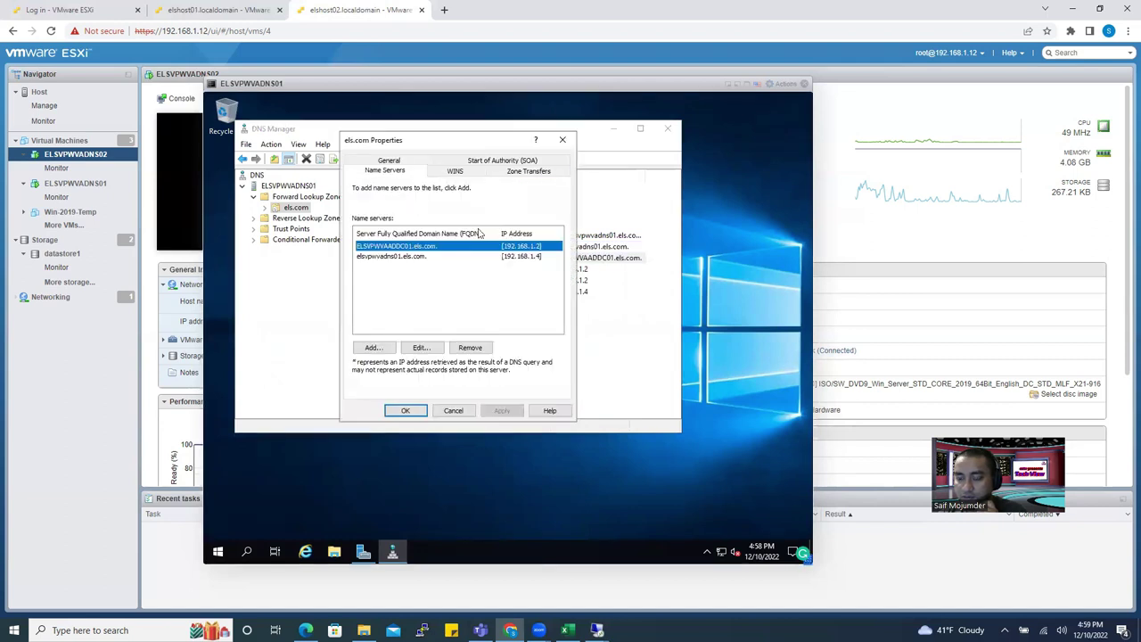
left_click(526, 171)
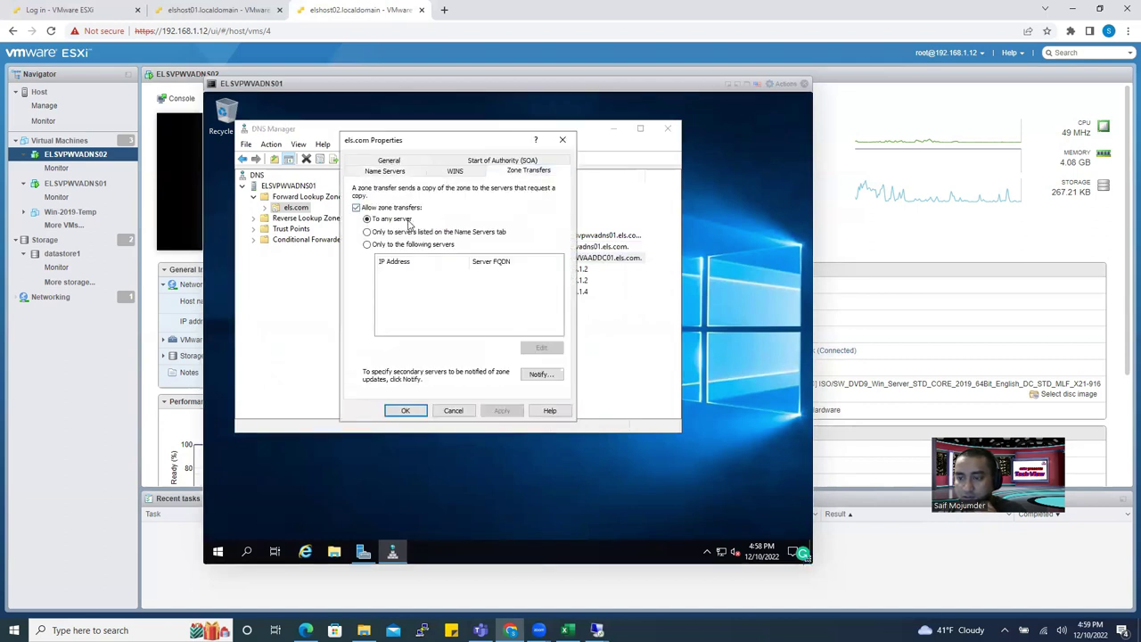
left_click(563, 140)
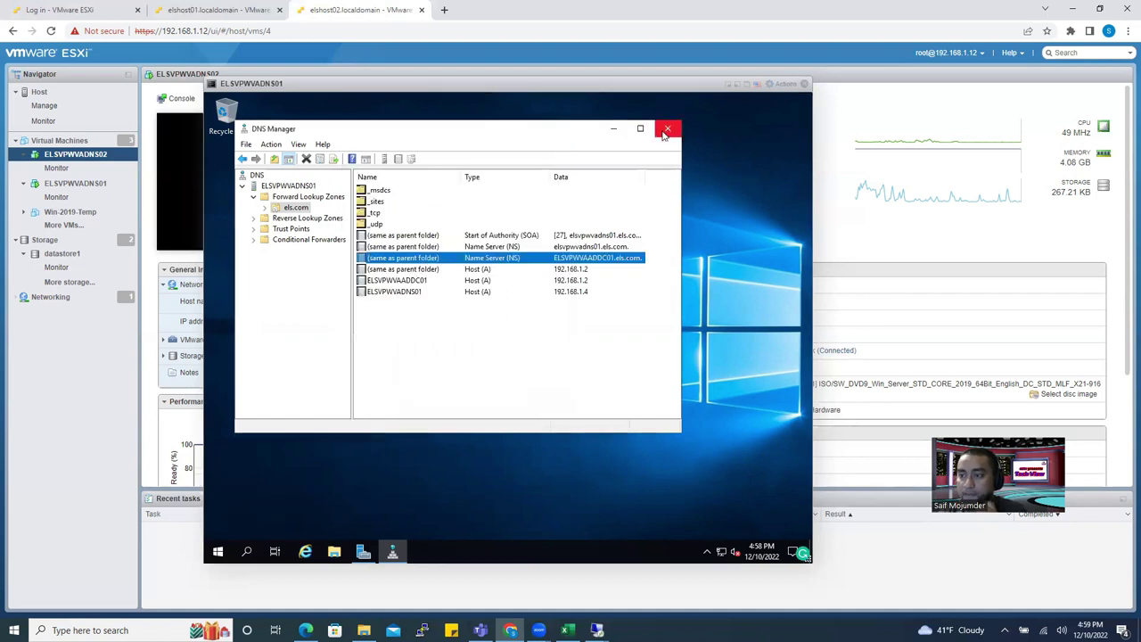
Close DNS Manager, switch to Server Manager, then bring DNS Manager back up.
left_click(668, 129)
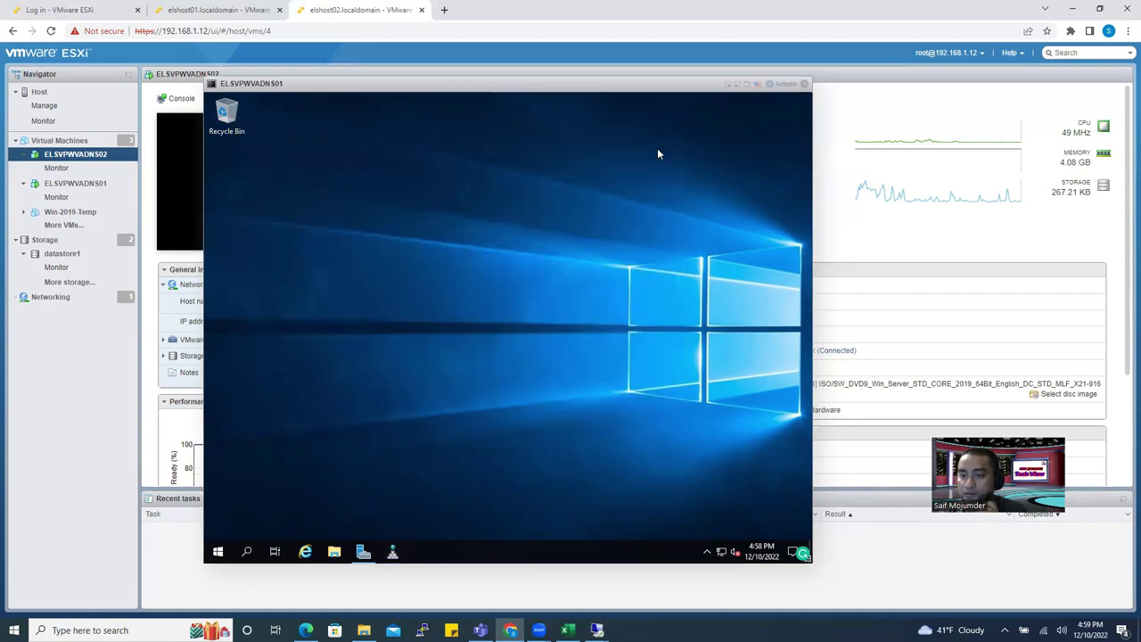
left_click(363, 552)
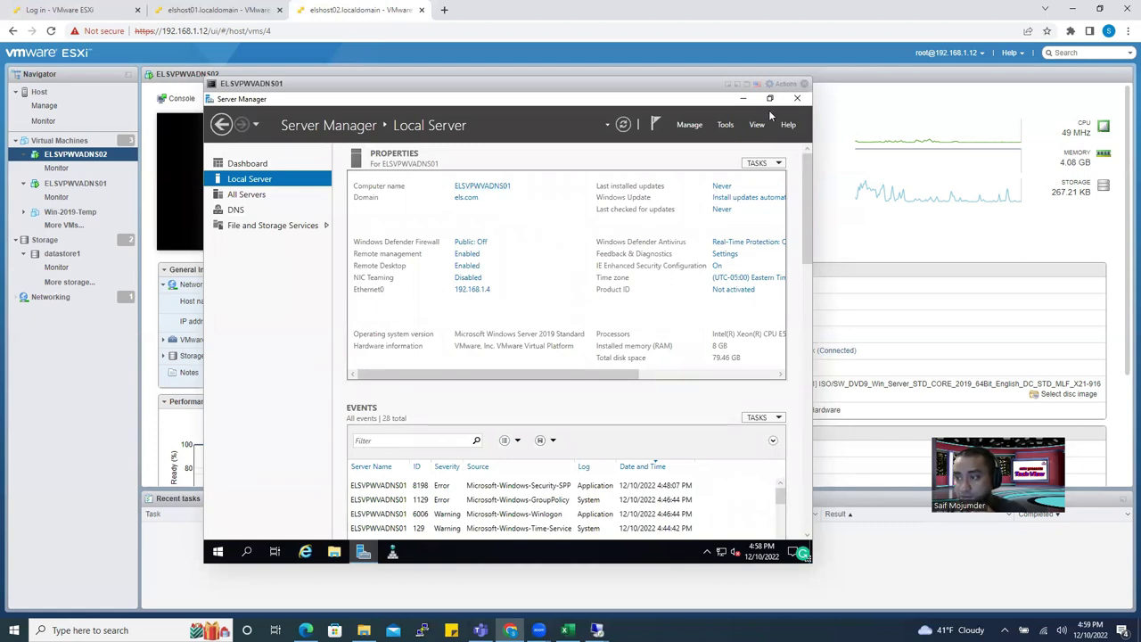
left_click(434, 528)
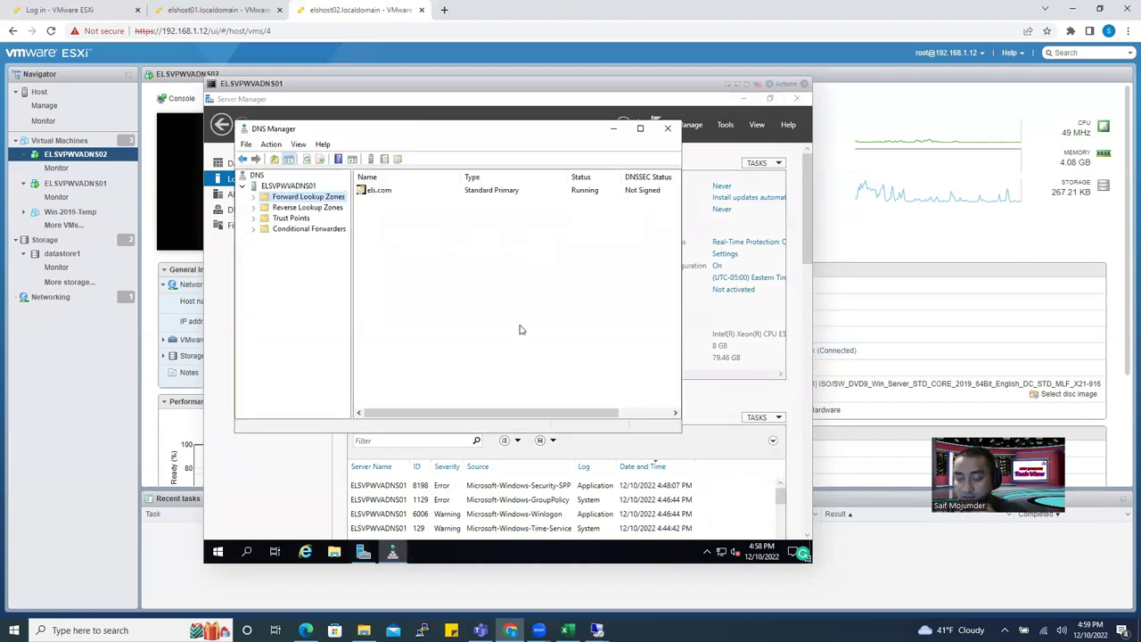
Browse the els.com host records and expand the Reverse Lookup Zones node.
left_click(254, 197)
double_click(299, 207)
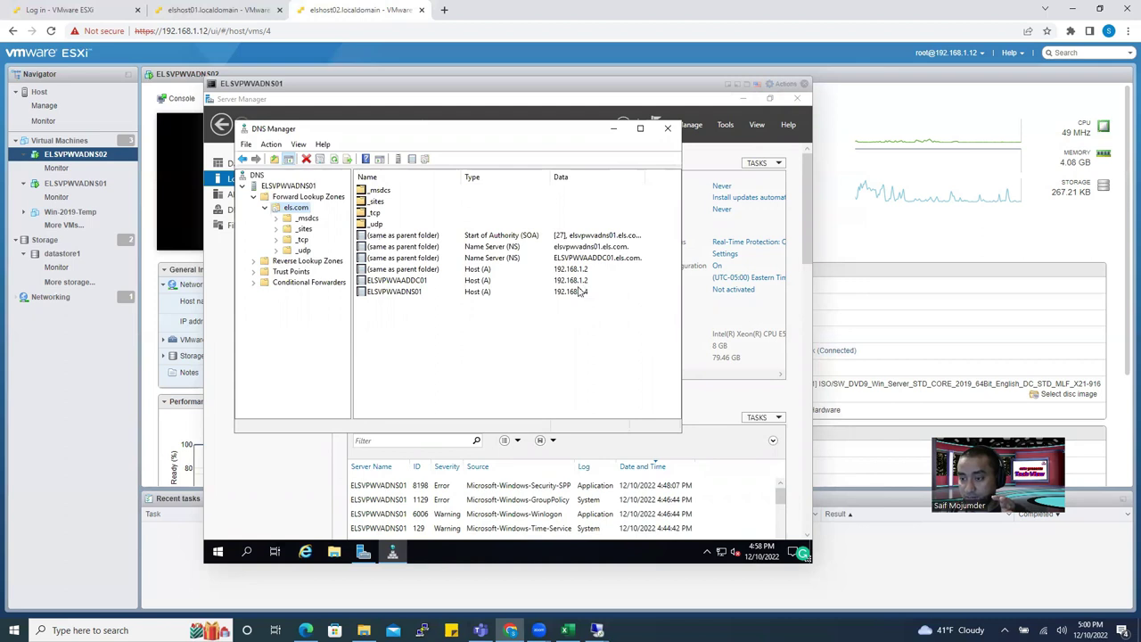
left_click(419, 295)
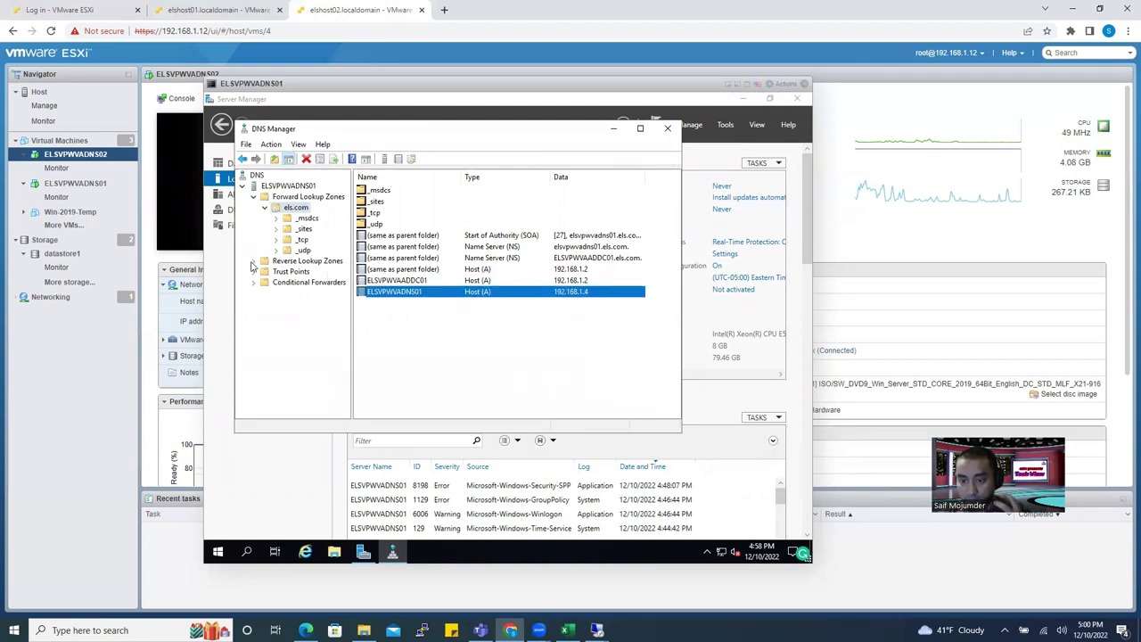
double_click(298, 260)
left_click(297, 208)
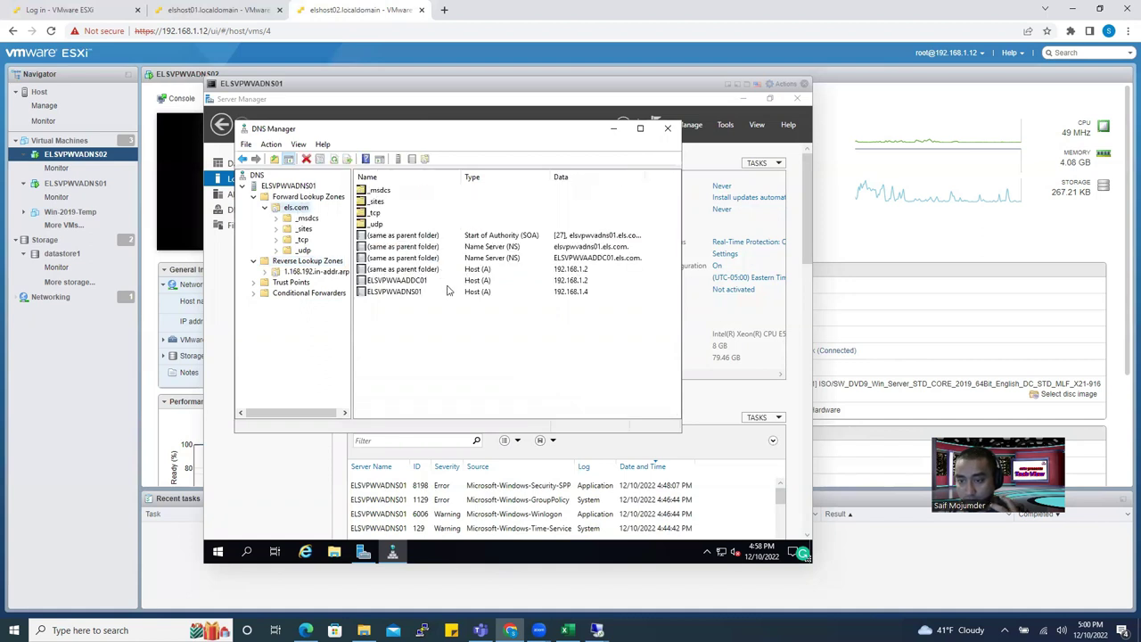
Have ELSVPWVAADDC01's host record update its pointer record, then view the reverse zone's records.
double_click(486, 281)
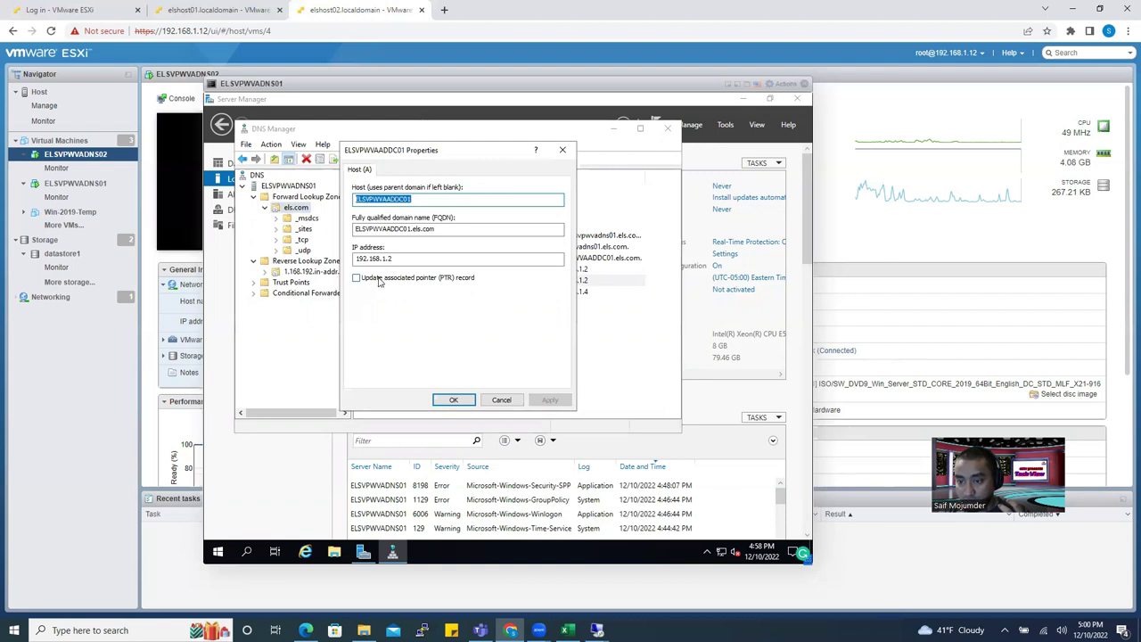
left_click(356, 279)
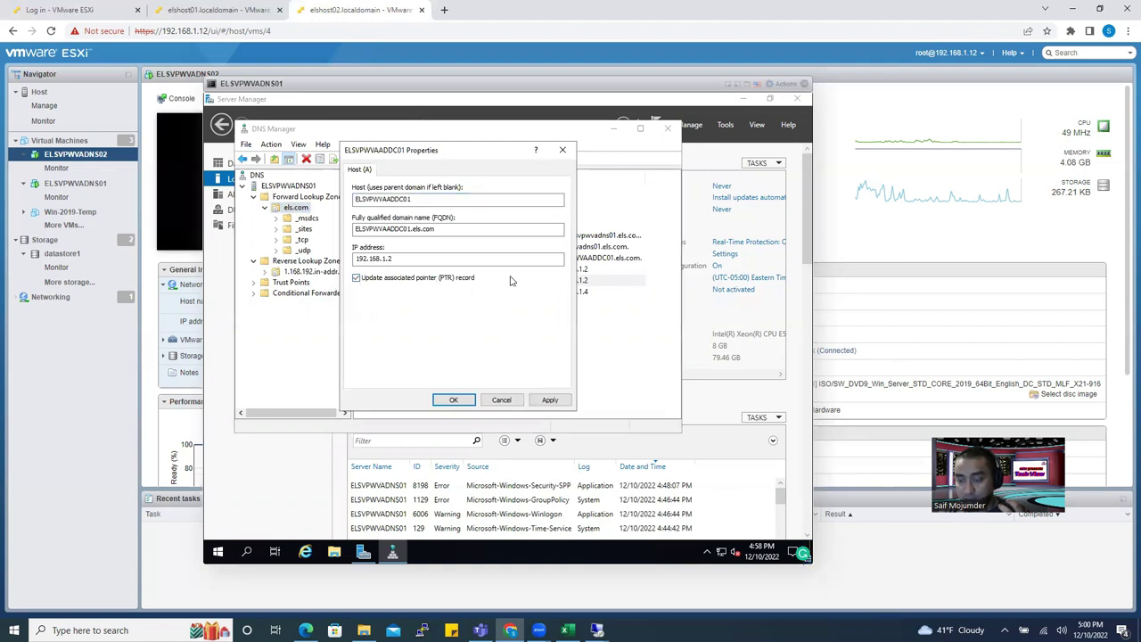
left_click(544, 402)
left_click(453, 400)
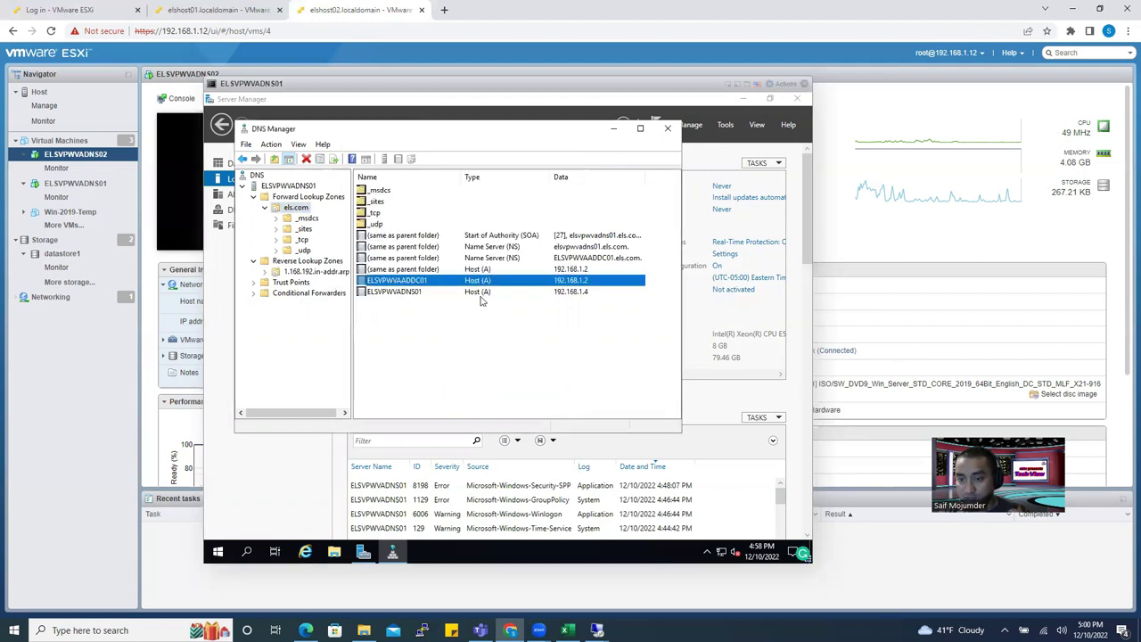
double_click(414, 293)
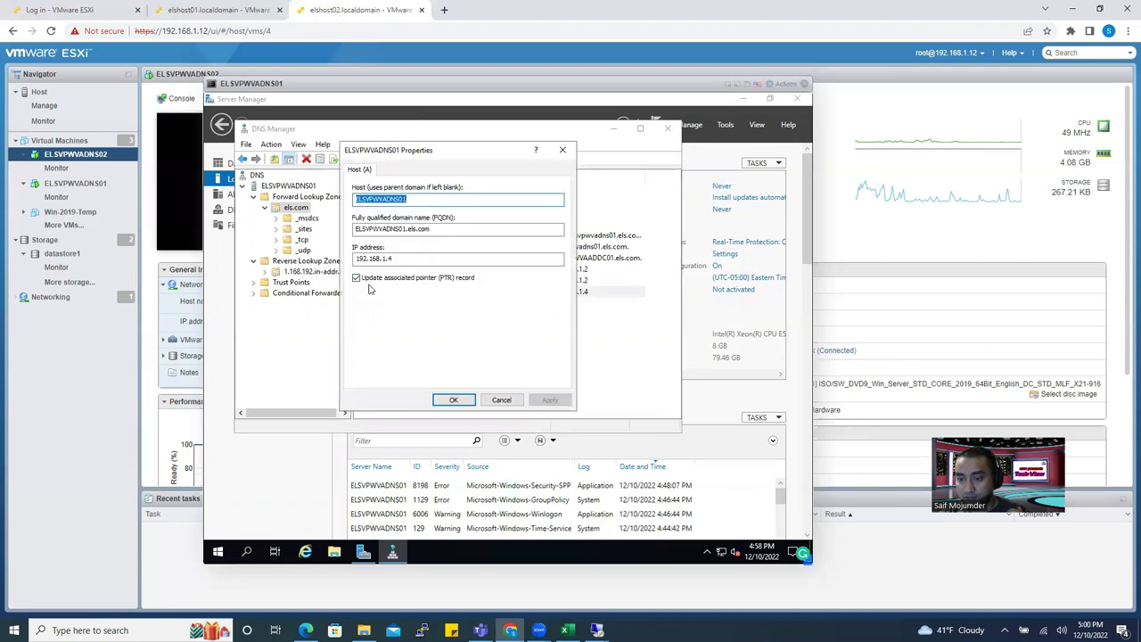
left_click(455, 400)
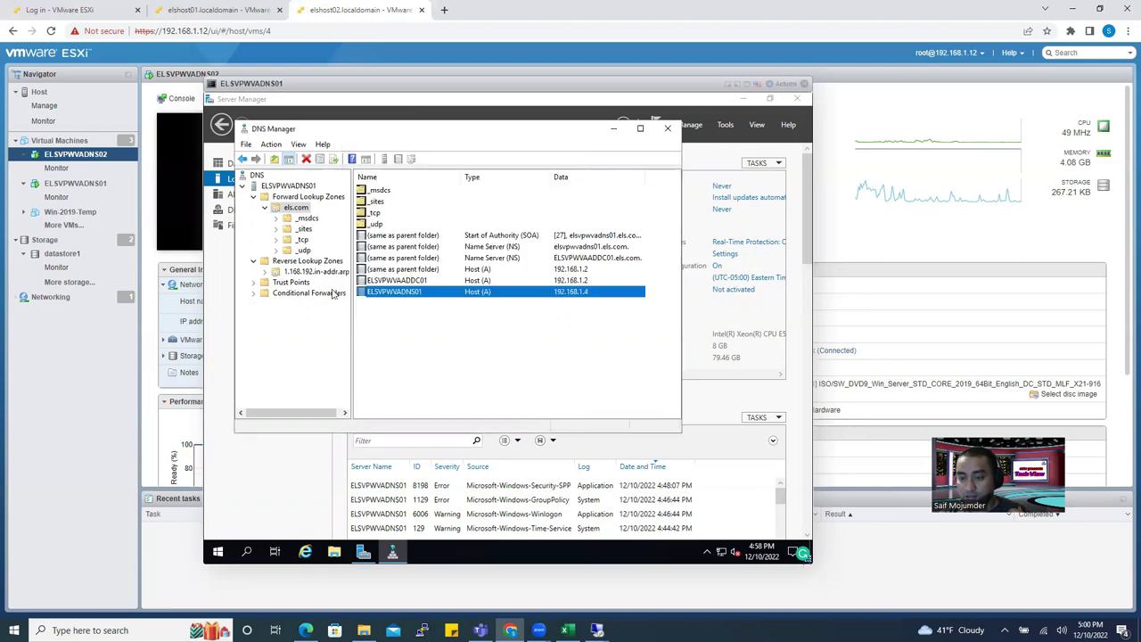
left_click(300, 275)
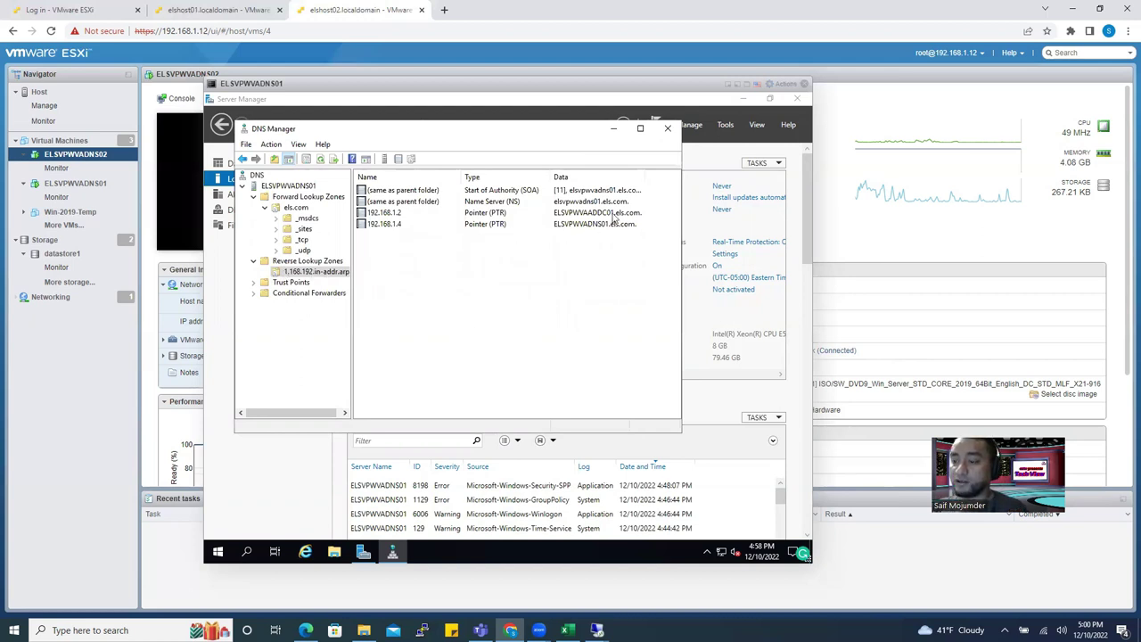
Start adding a name server to the reverse zone, checking the IP plan spreadsheet for reference.
double_click(509, 206)
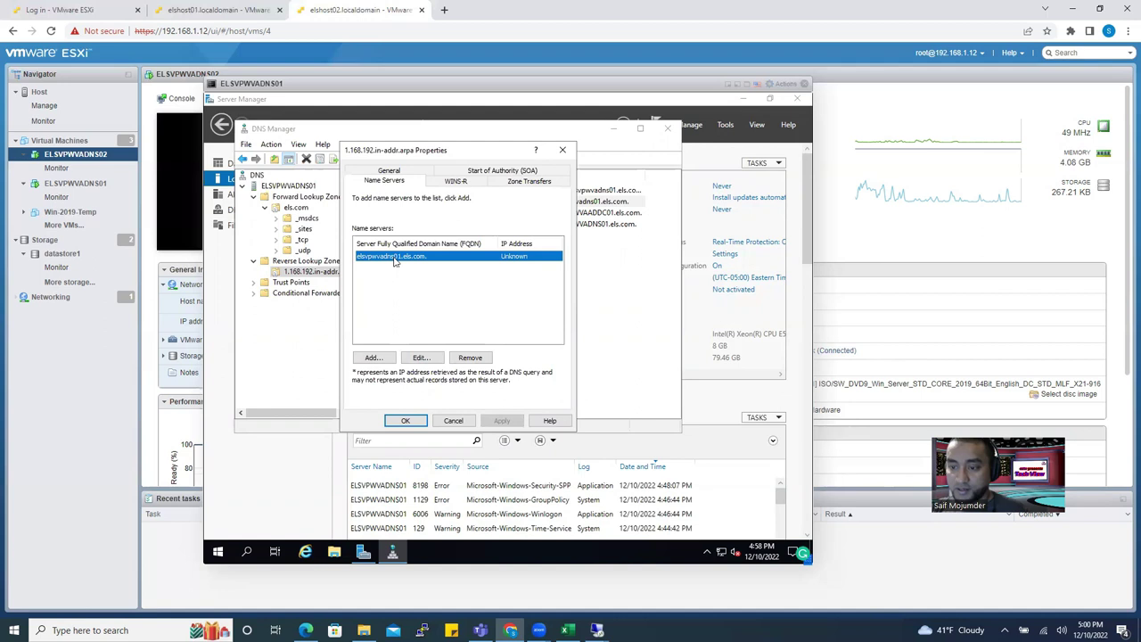
left_click(374, 358)
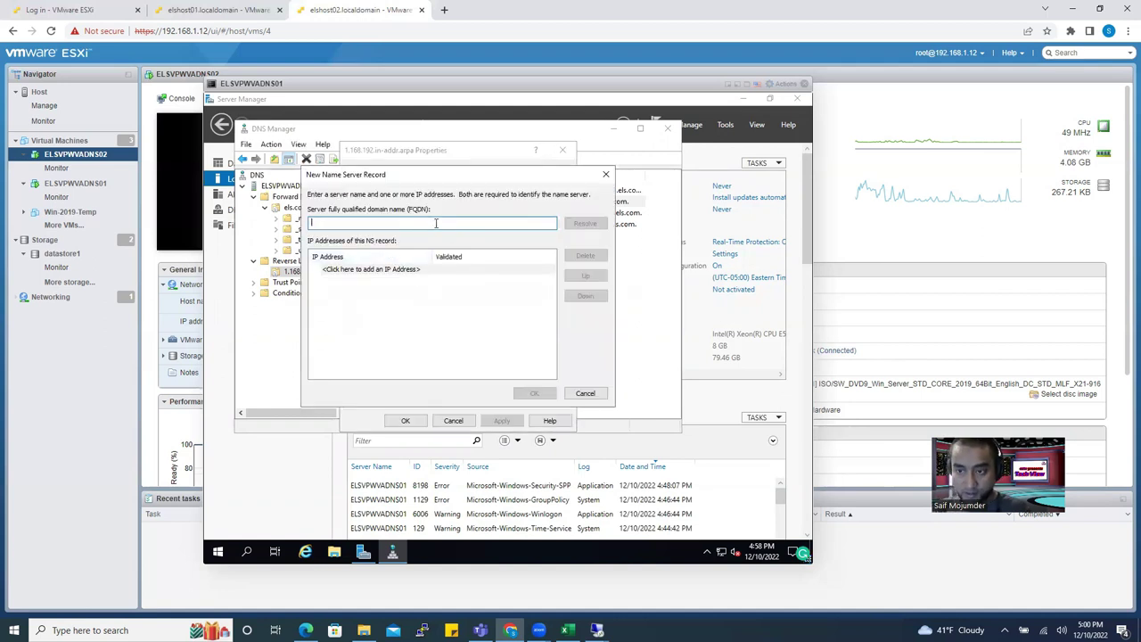
left_click(567, 630)
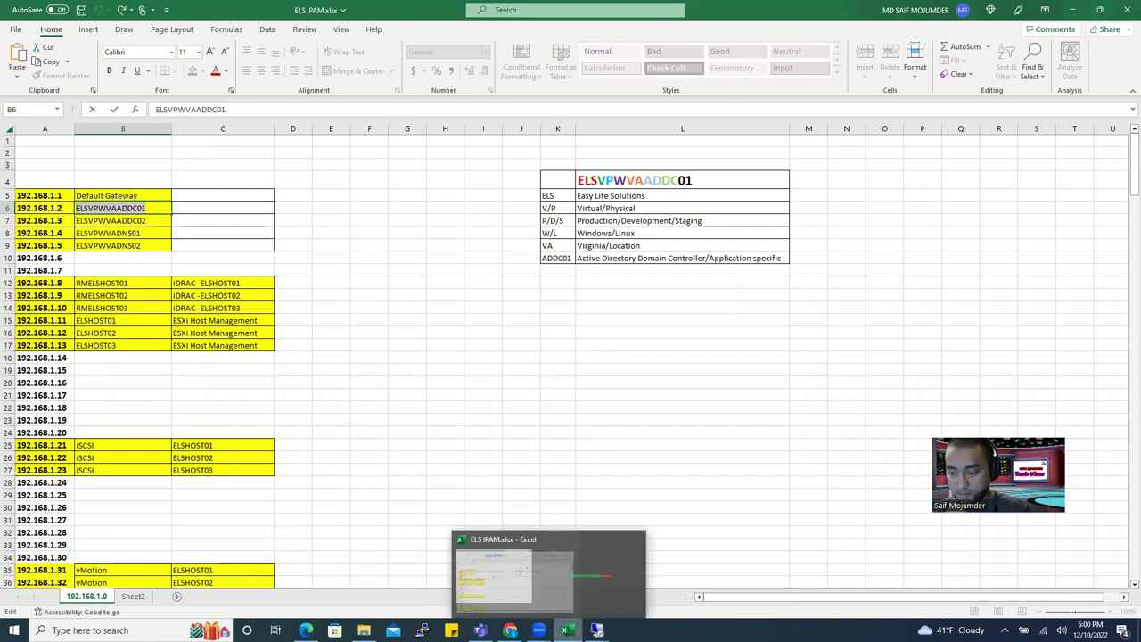
left_click(524, 580)
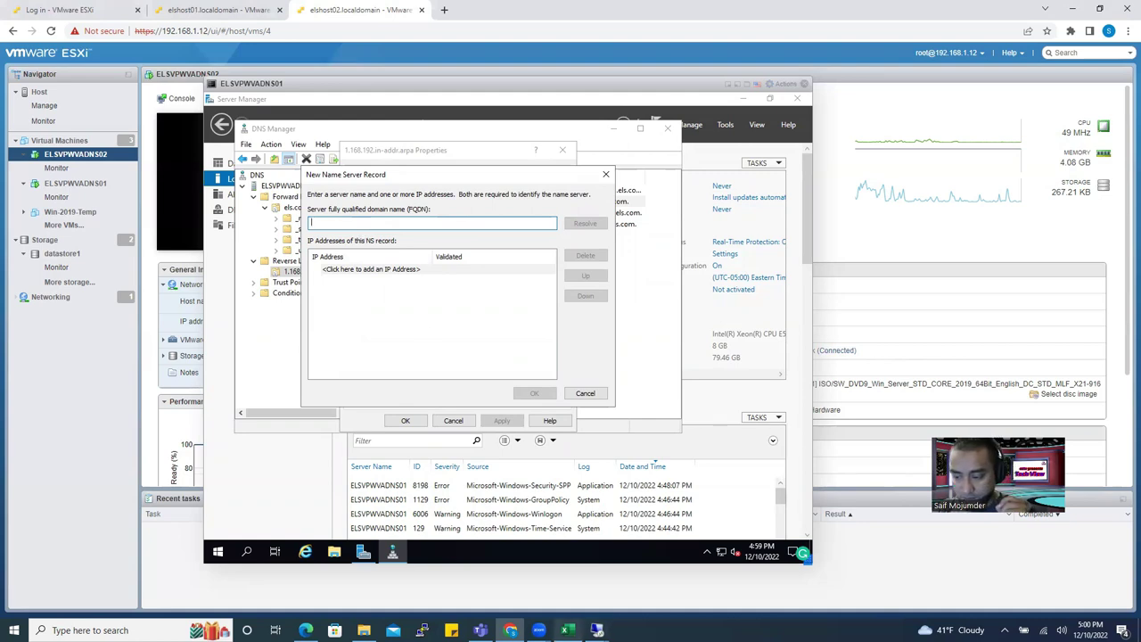
left_click(567, 630)
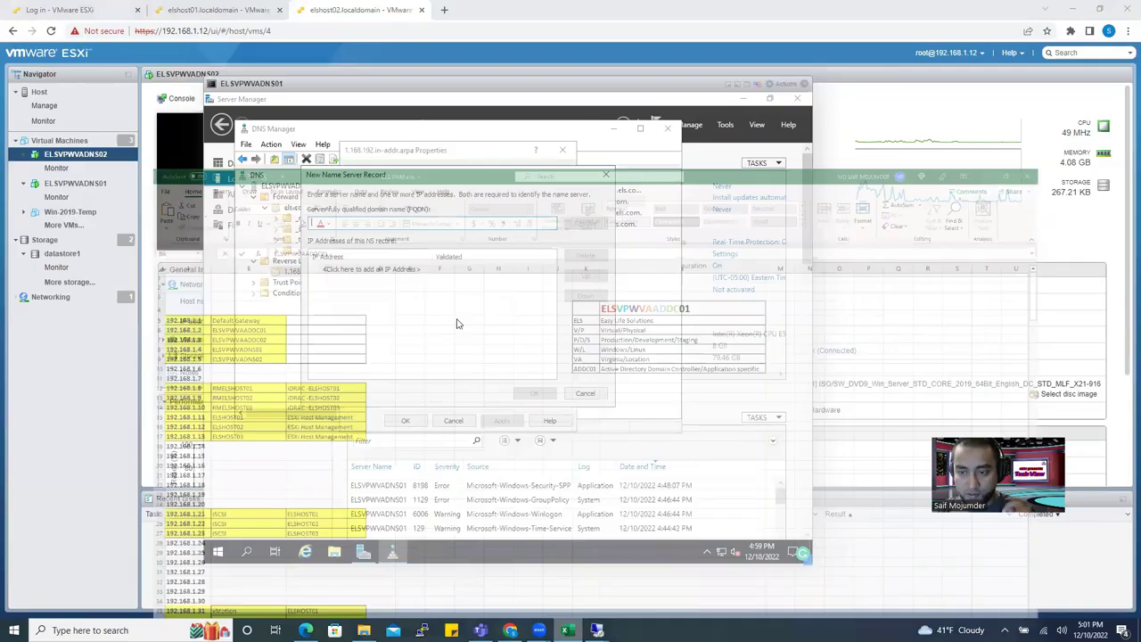
left_click(567, 630)
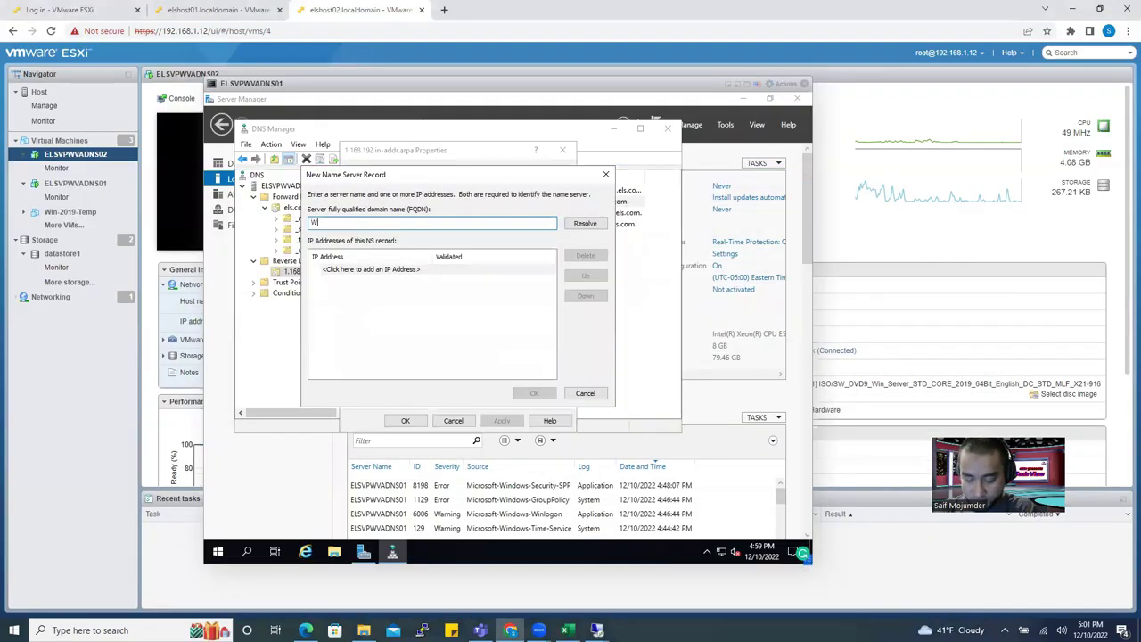
Enter ELSVPWVAADDC01.els.com, resolve it to 192.168.1.2, save, and refresh the reverse zone.
type("ELSPV")
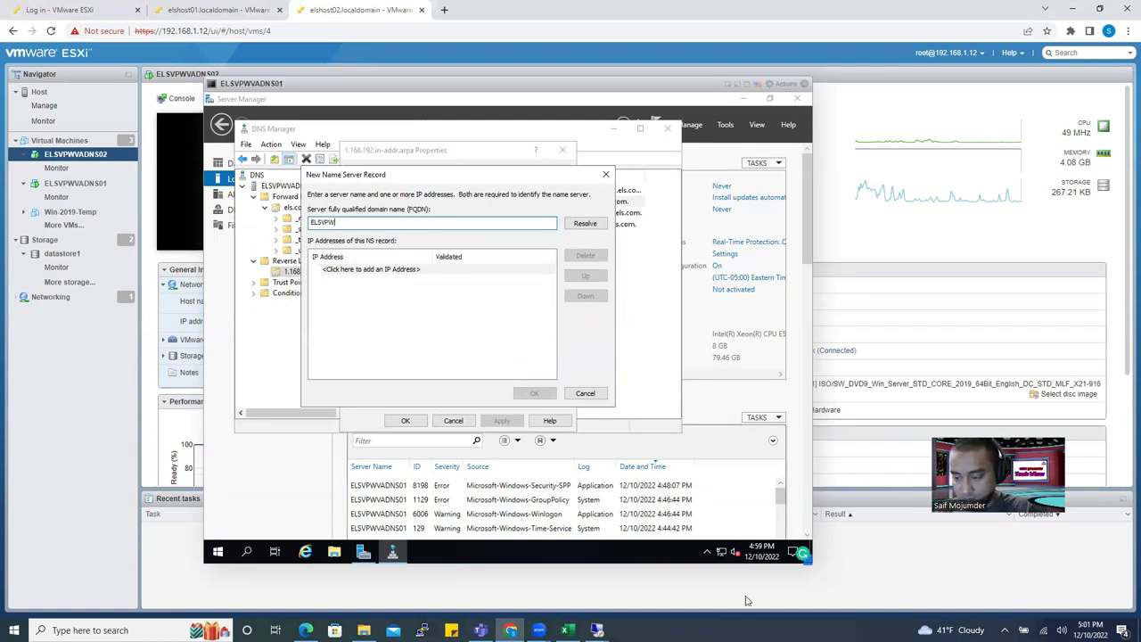
key("alt+Tab")
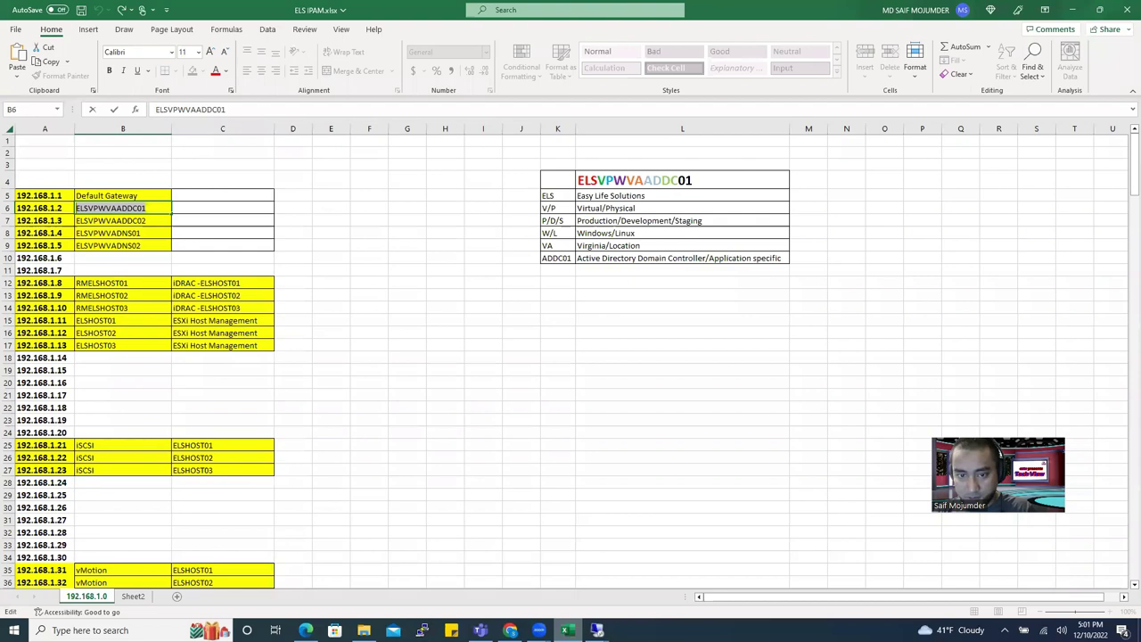
key("alt+Tab")
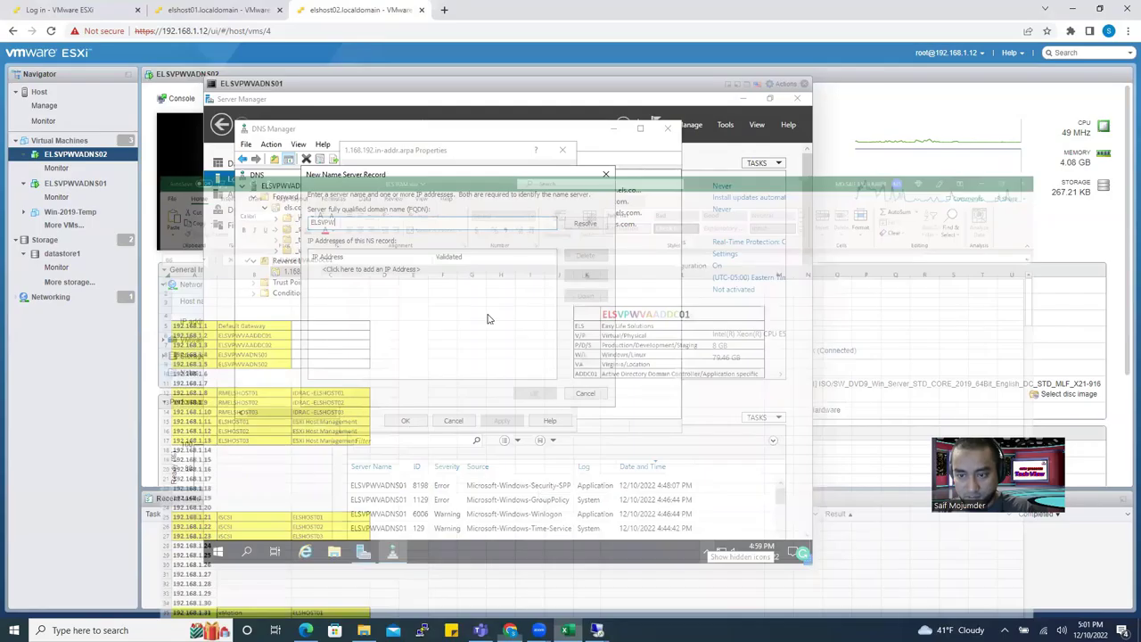
type("VAADDC01.els.com")
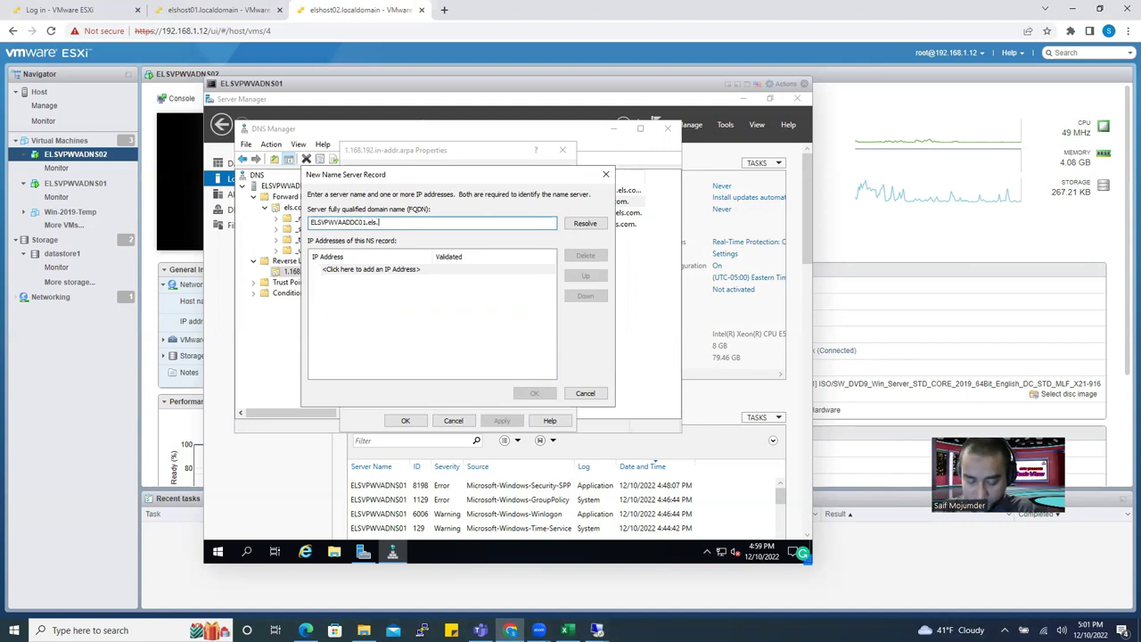
left_click(586, 224)
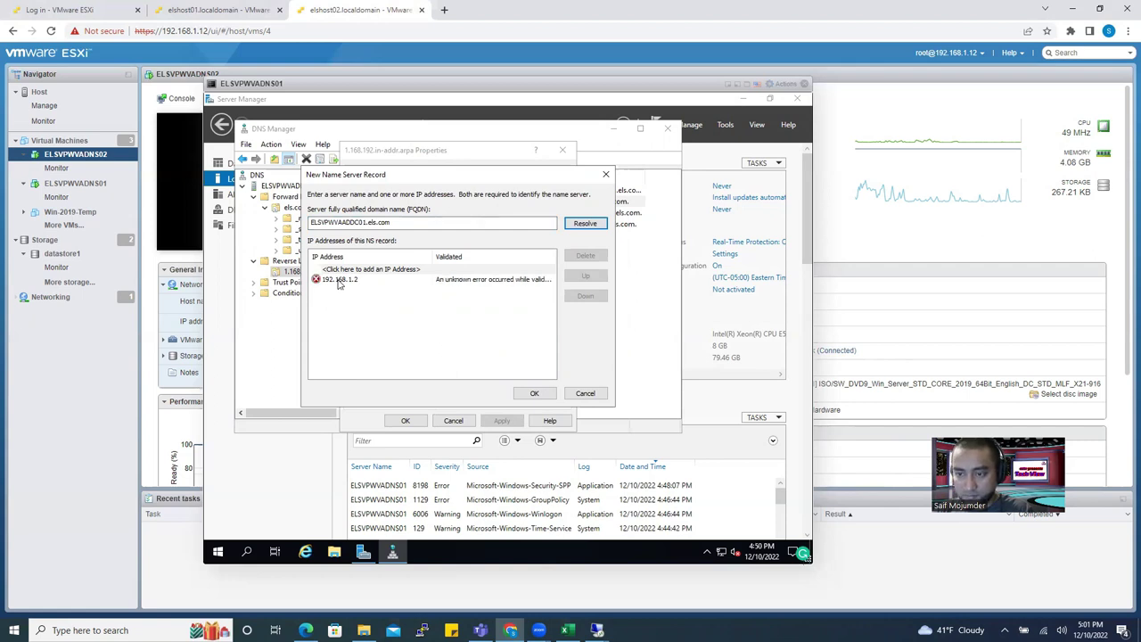
left_click(532, 394)
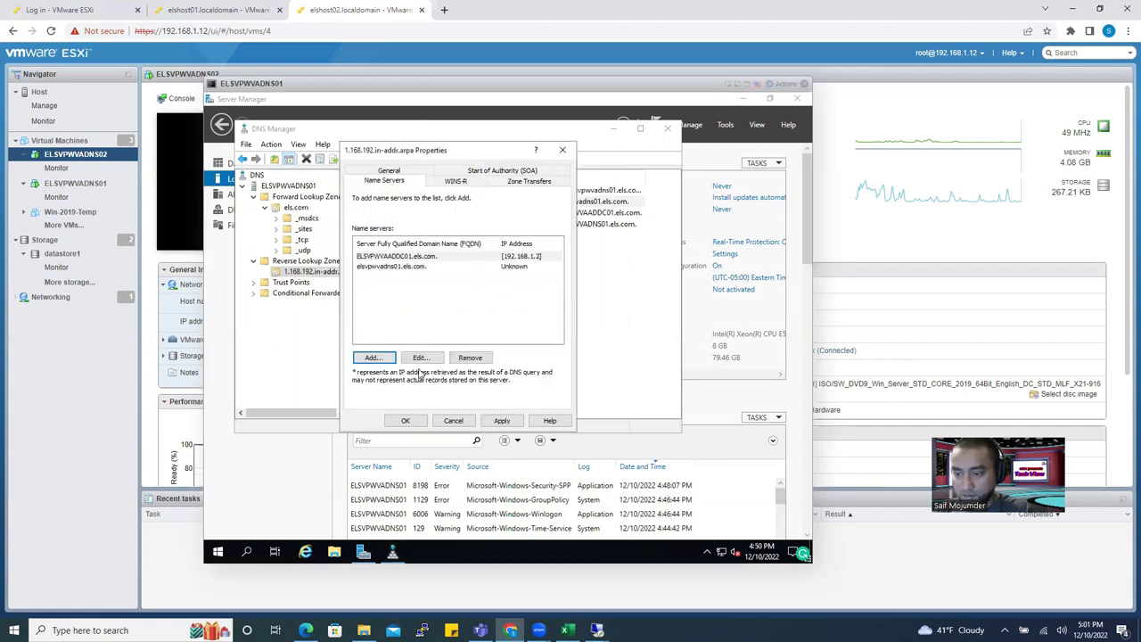
left_click(404, 419)
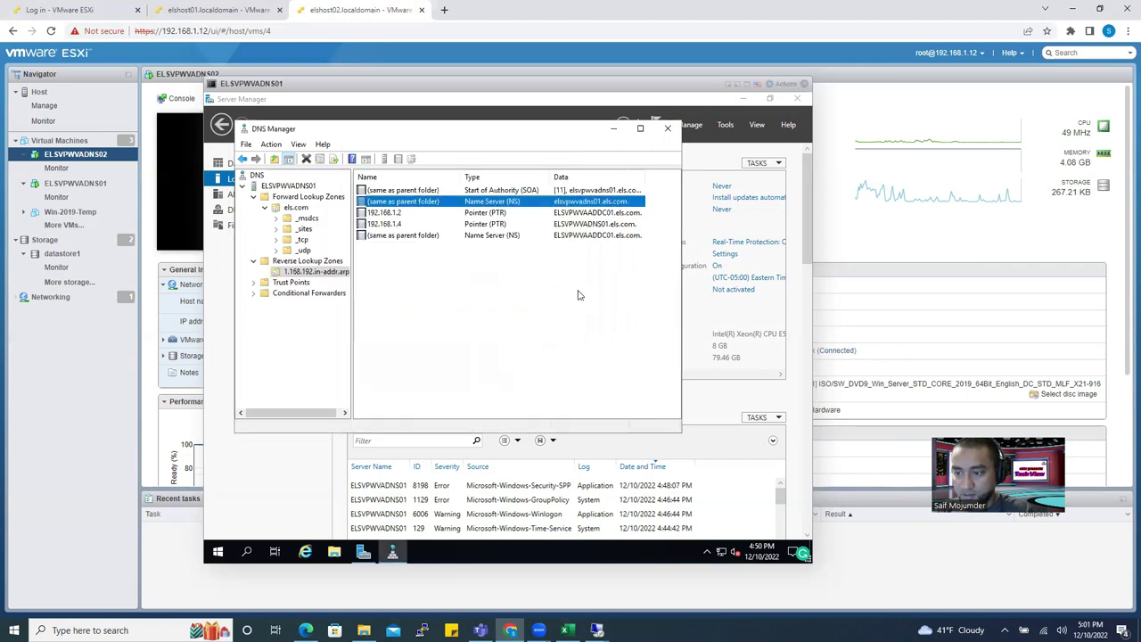
left_click(546, 325)
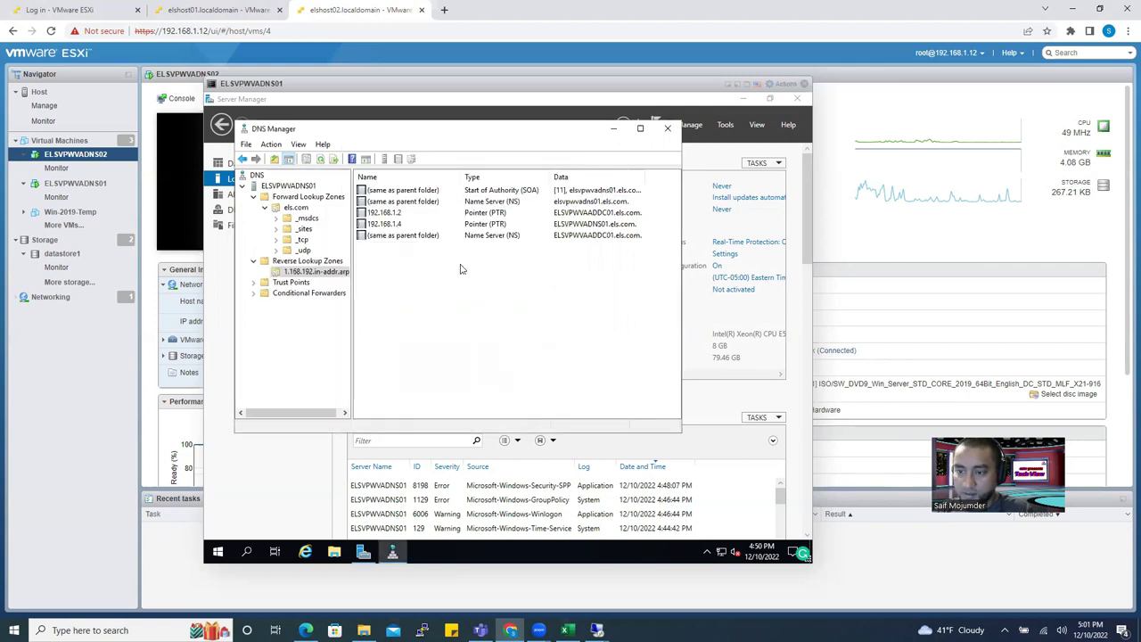
left_click(314, 271)
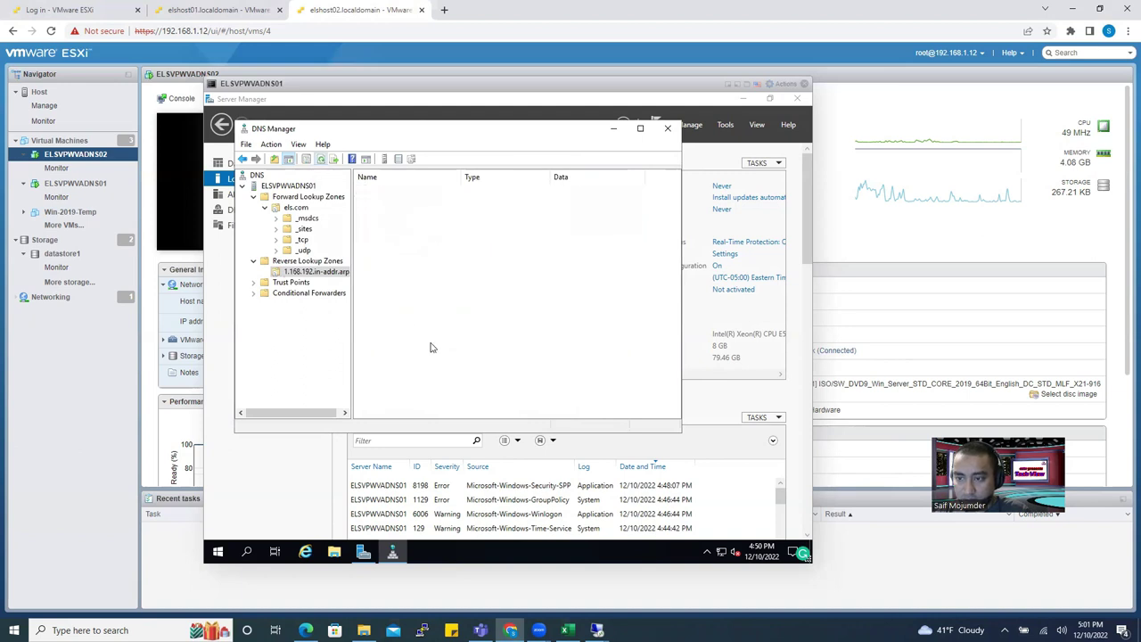
Close DNS Manager and review the computer name and primary DNS suffix settings in System Properties.
left_click(668, 130)
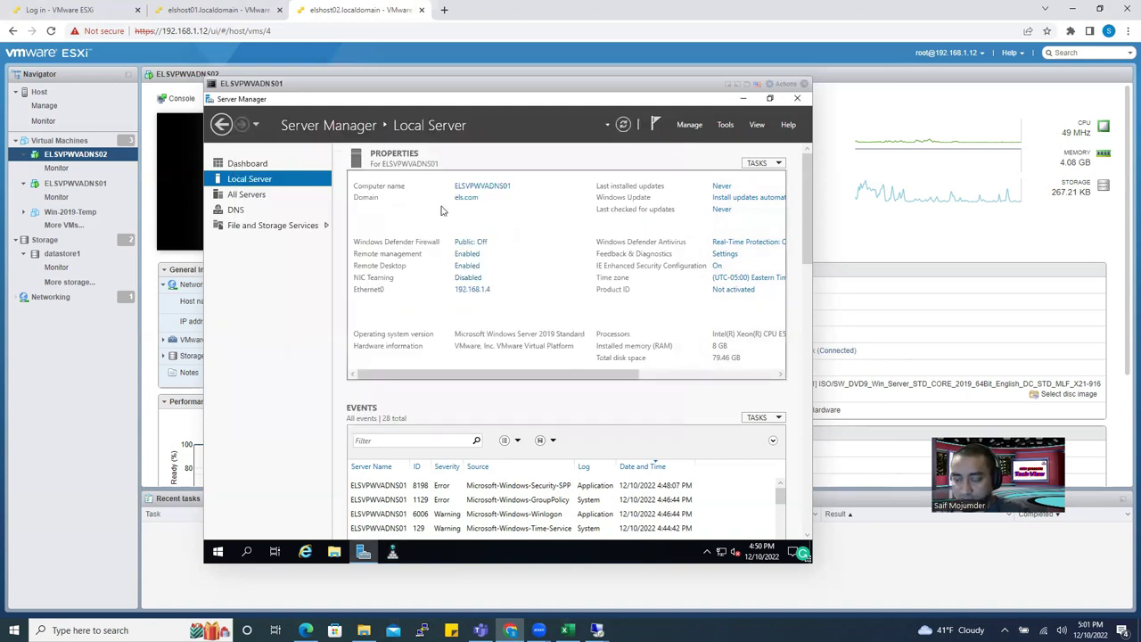
left_click(473, 187)
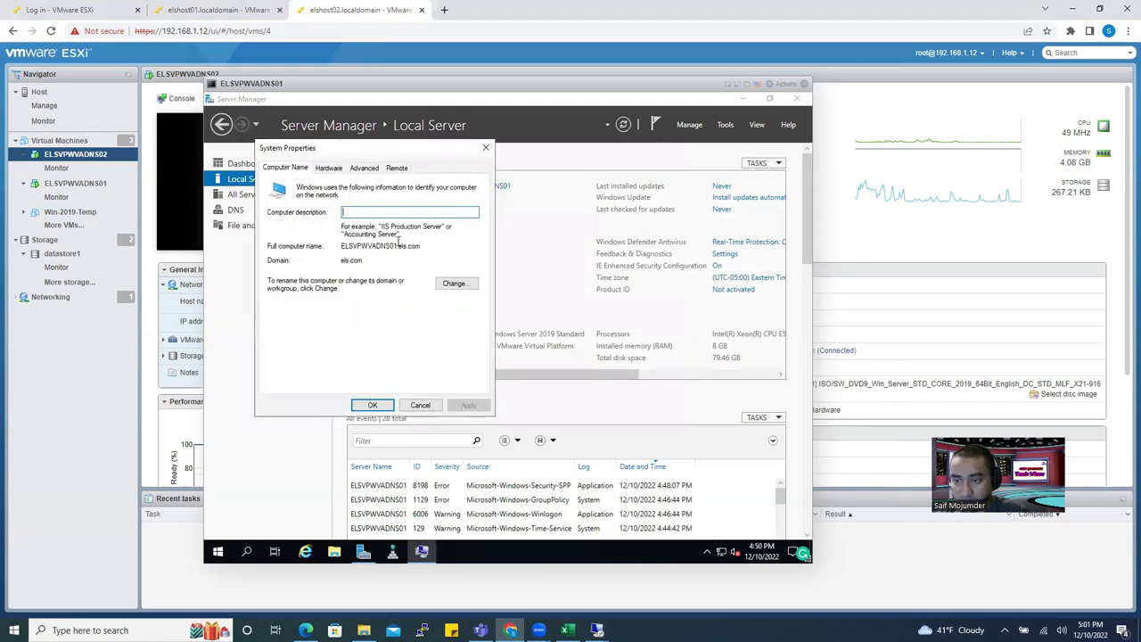
left_click(453, 283)
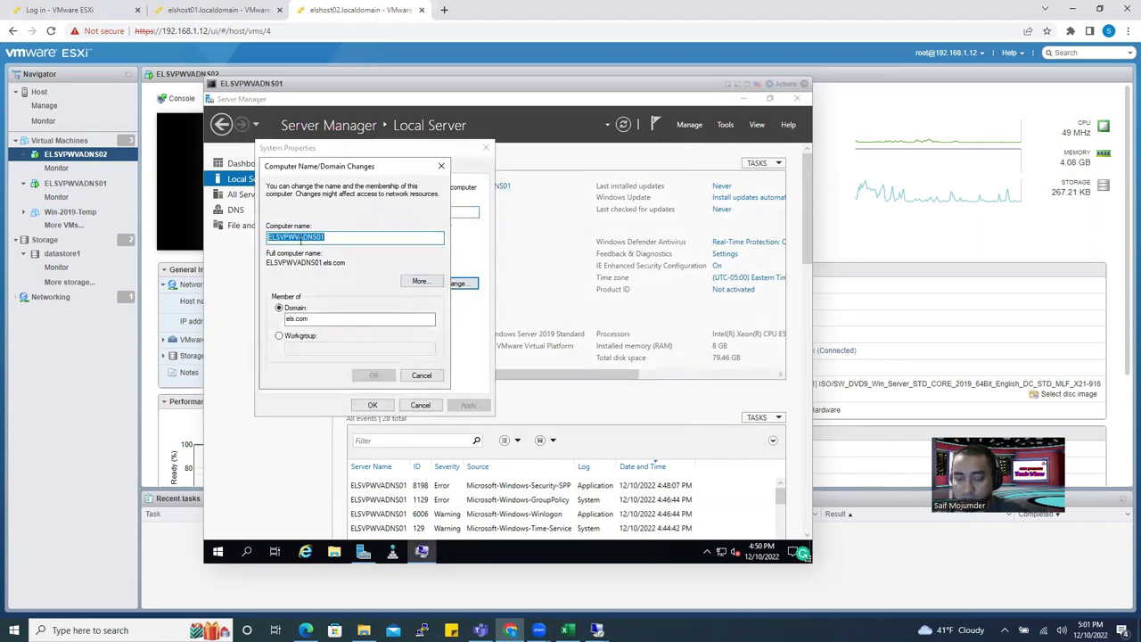
left_click(419, 281)
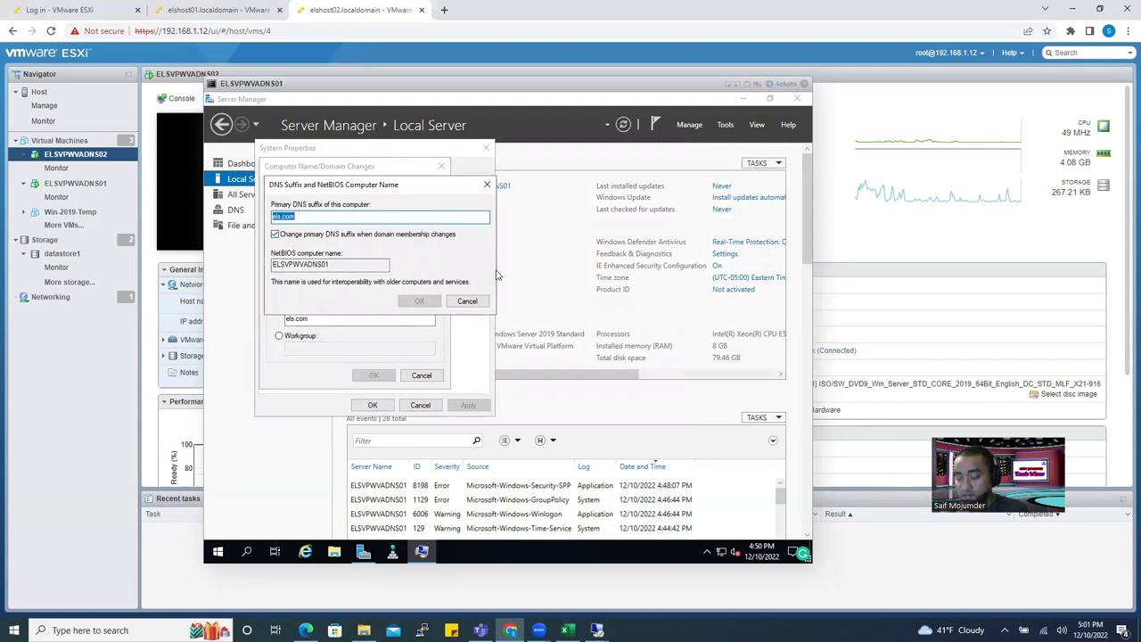
left_click(487, 185)
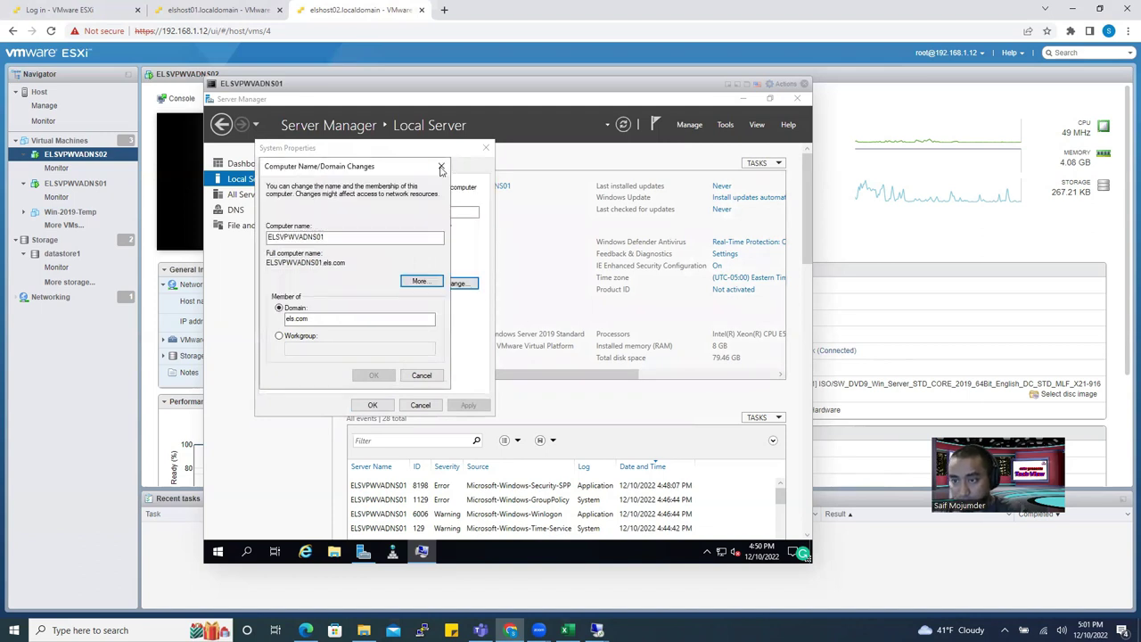
left_click(441, 166)
left_click(486, 149)
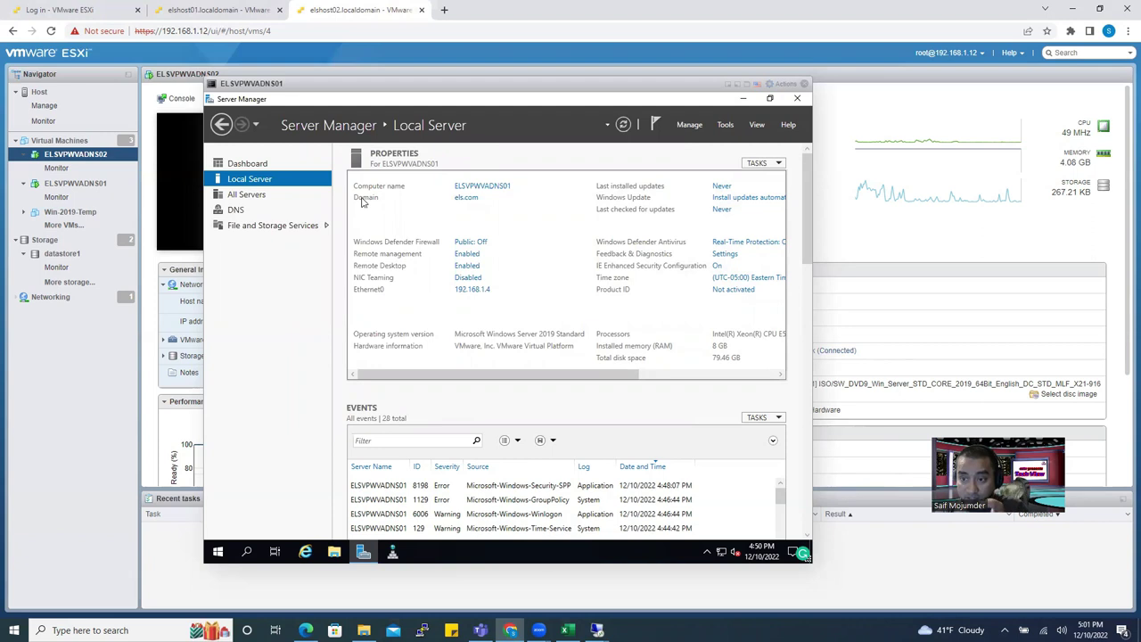
Reopen the domain membership settings, try editing the els.com domain name, then cancel.
left_click(489, 187)
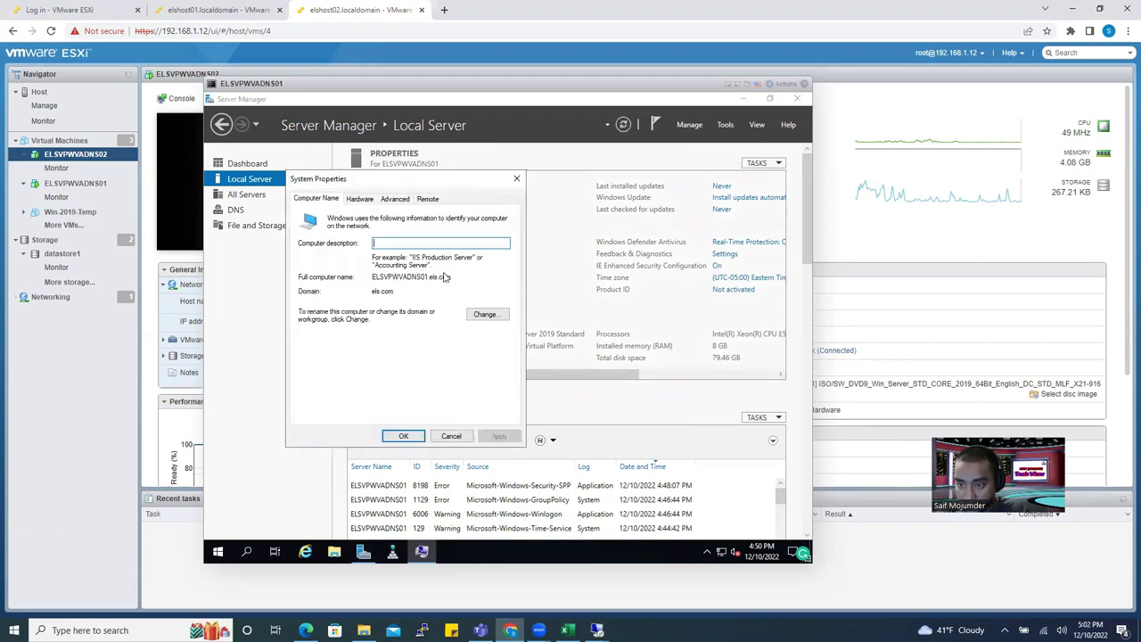
left_click(484, 314)
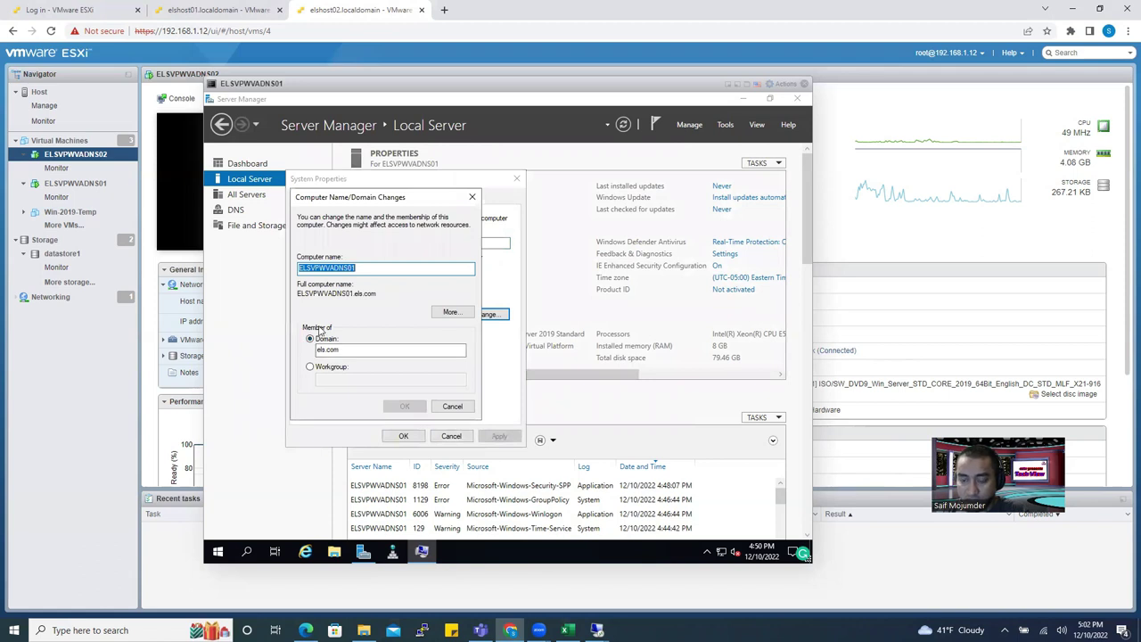
left_click(309, 367)
left_click(310, 338)
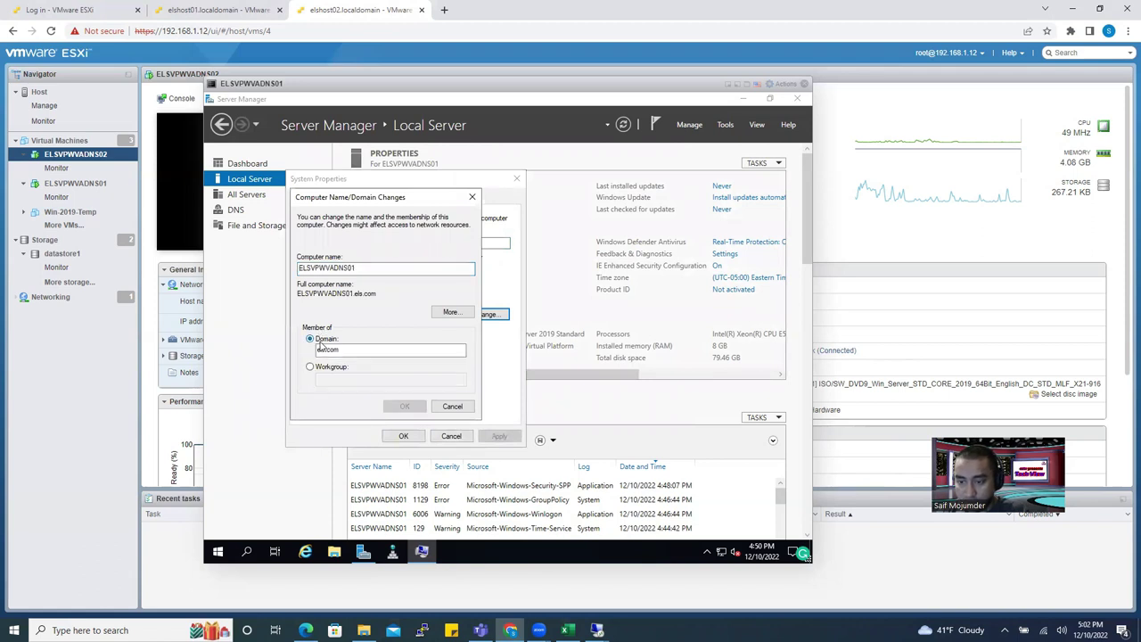
left_click(346, 349)
left_click_drag(345, 350, 317, 350)
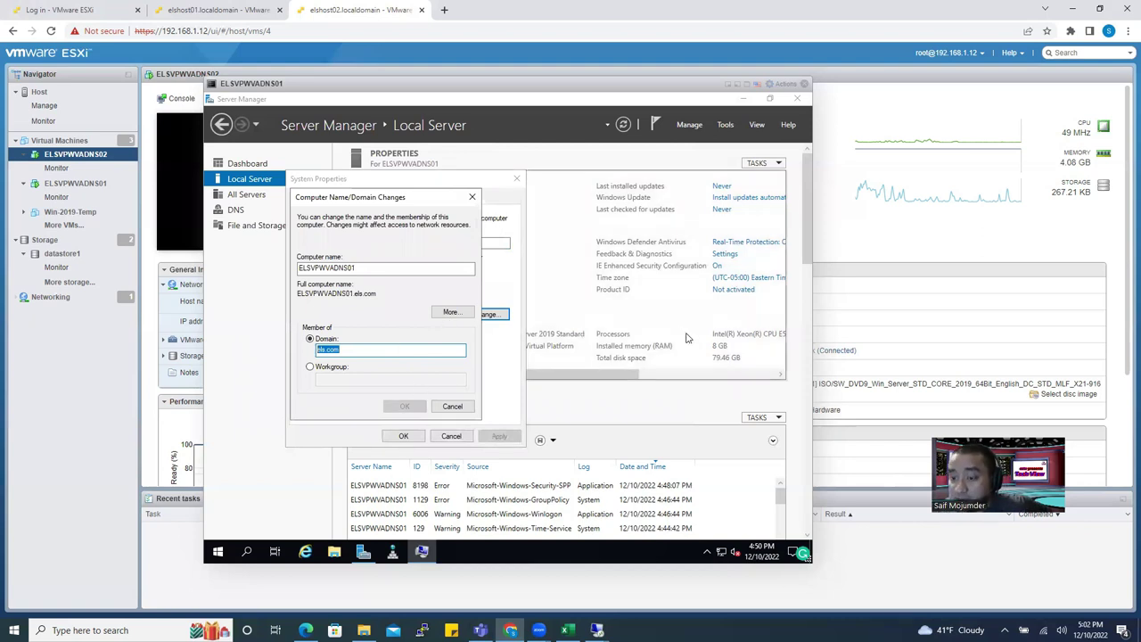
left_click(370, 354)
key("BackSpace")
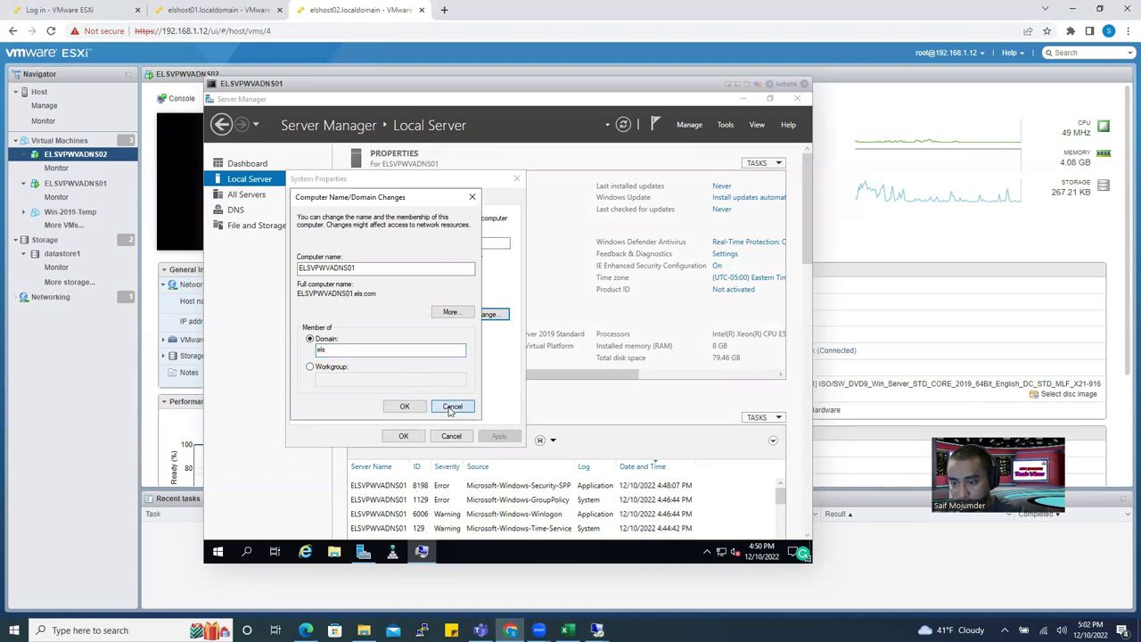
left_click(452, 406)
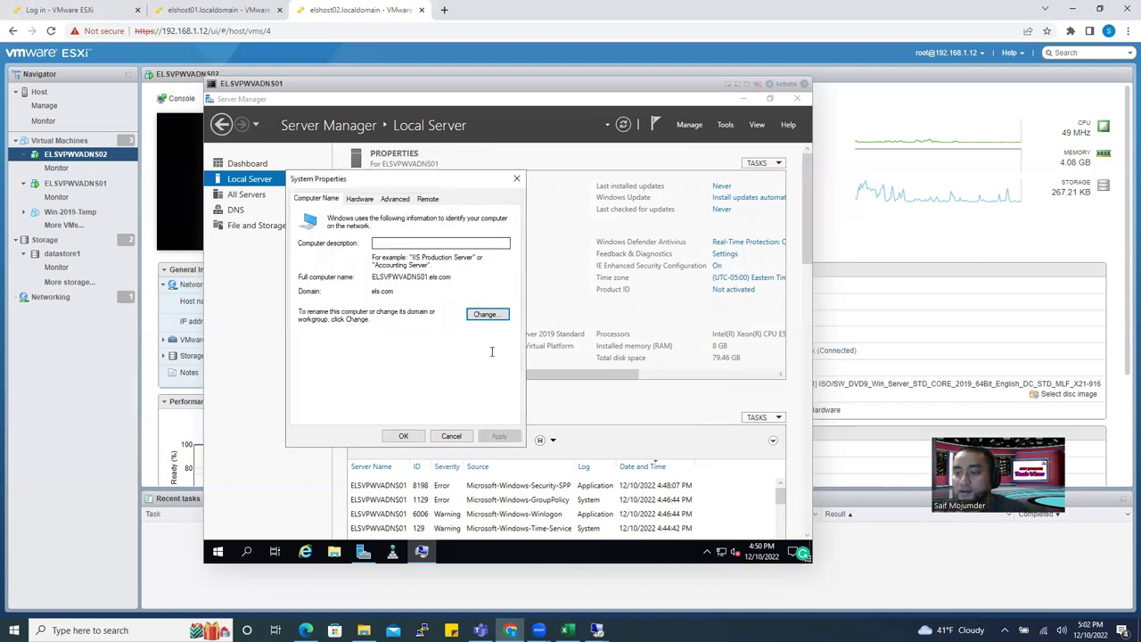
left_click(405, 436)
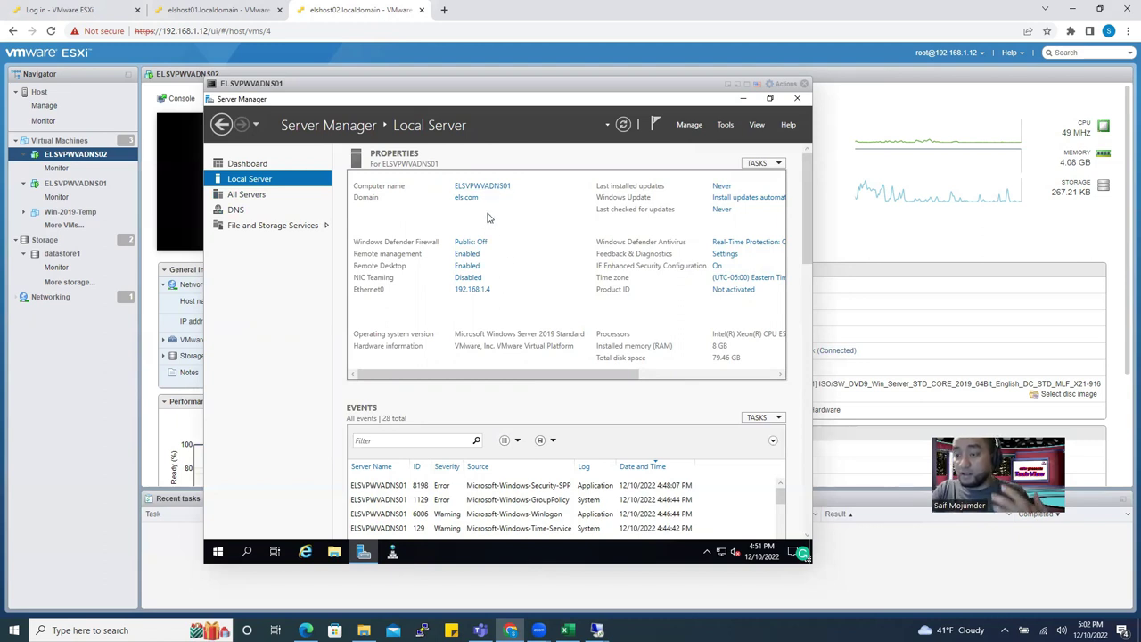
left_click_drag(477, 88, 508, 107)
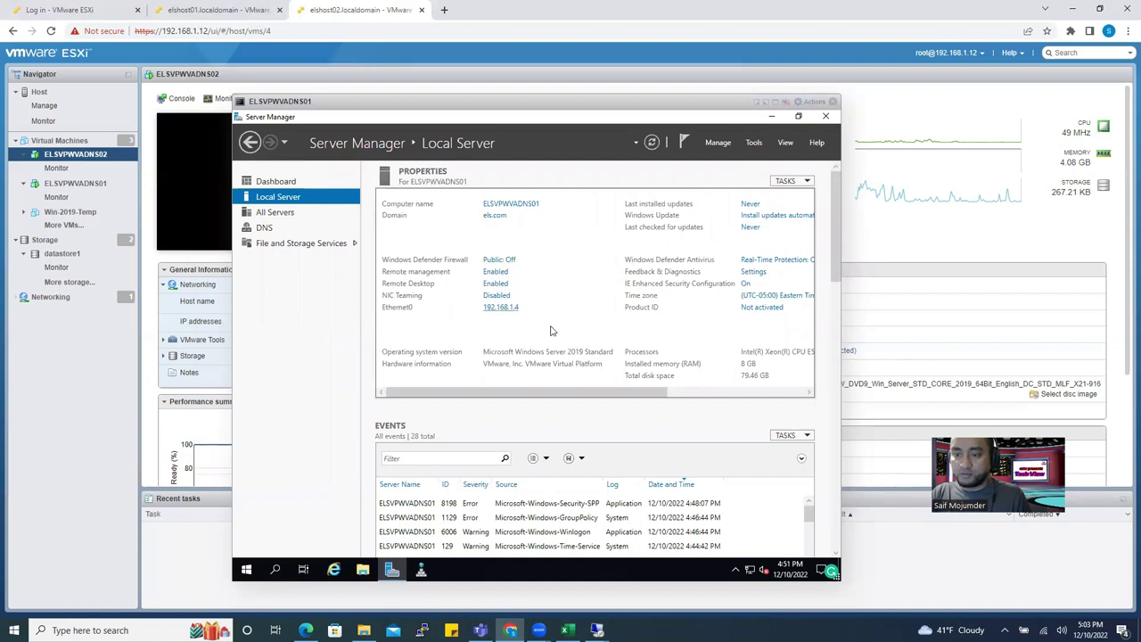
Send Ctrl-Alt-Delete to the ELSVDWVAJUMP01 VM and sign in with the Administrator password.
left_click(65, 10)
left_click(201, 11)
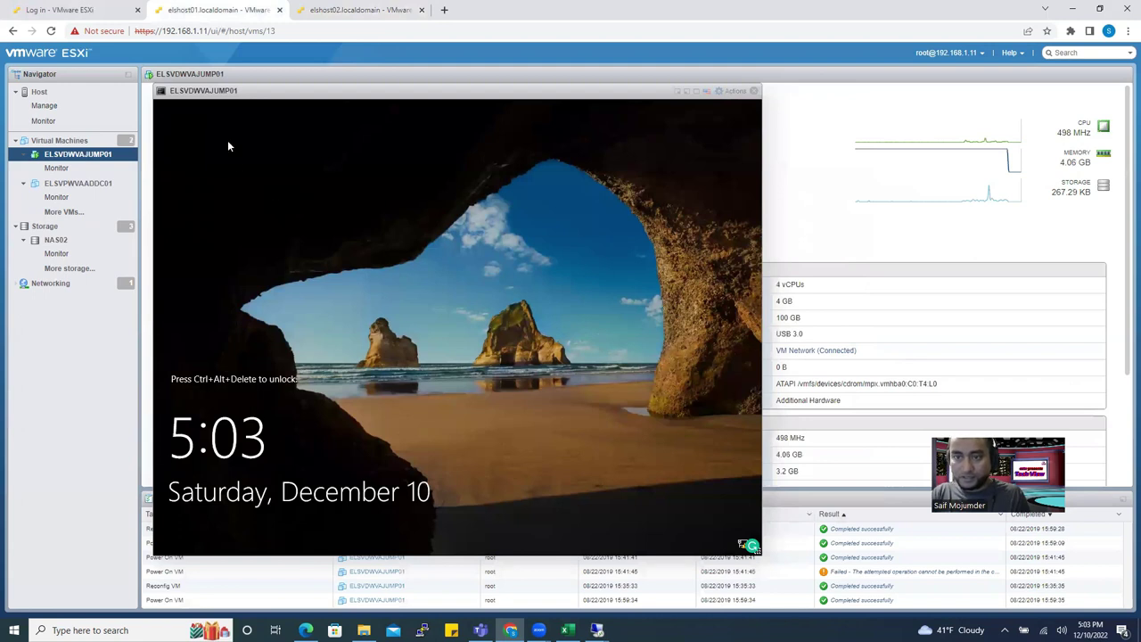
left_click(735, 91)
mouse_move(758, 218)
mouse_move(784, 190)
mouse_move(876, 229)
left_click(1010, 226)
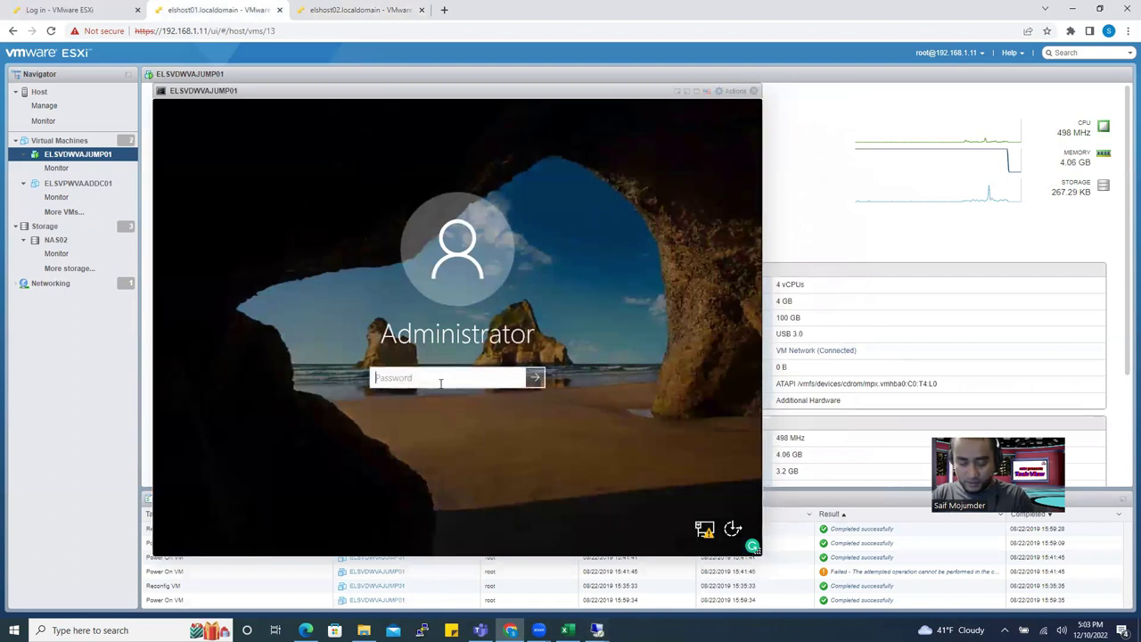
type("********")
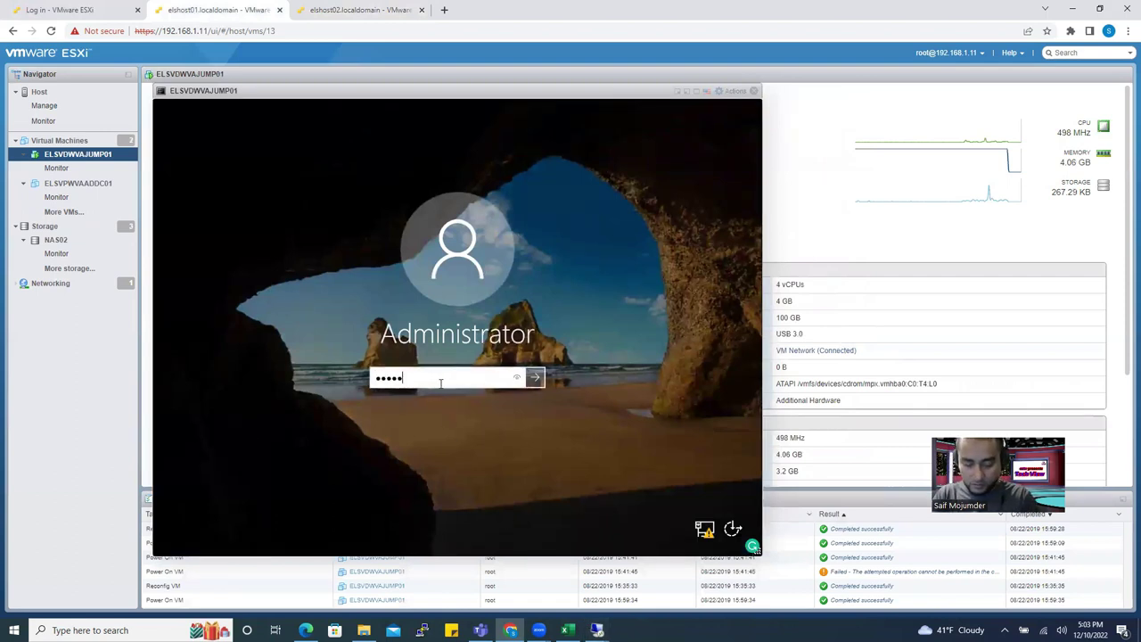
key("Return")
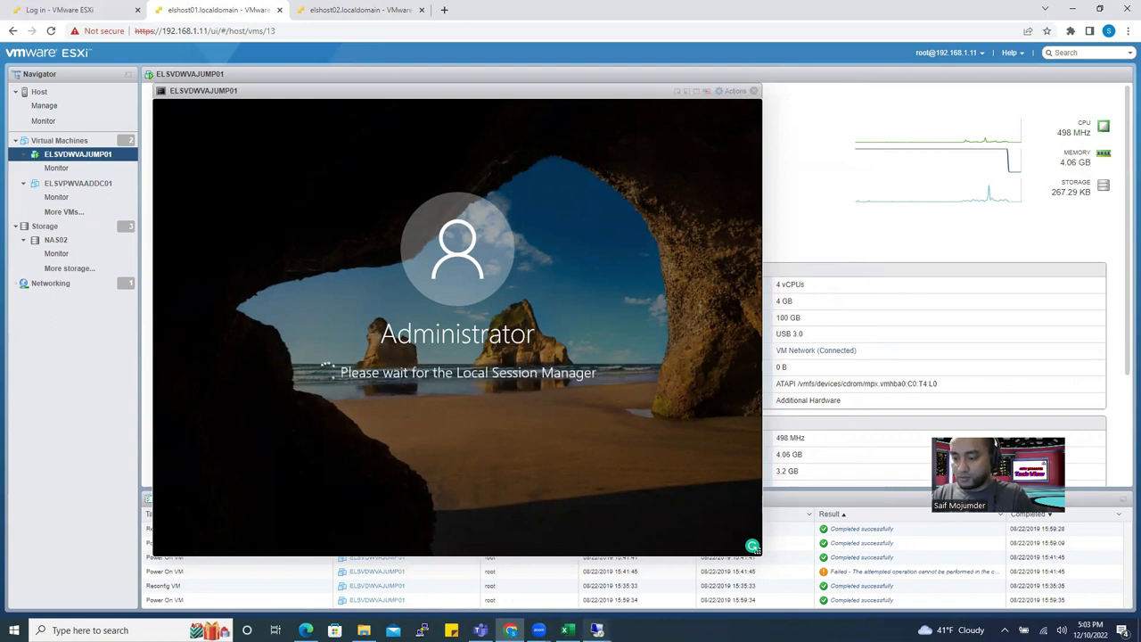
Restore the 192.168.1.2 Remote Desktop session with Server Manager minimized, exposing Active Directory Users and Computers.
mouse_move(596, 628)
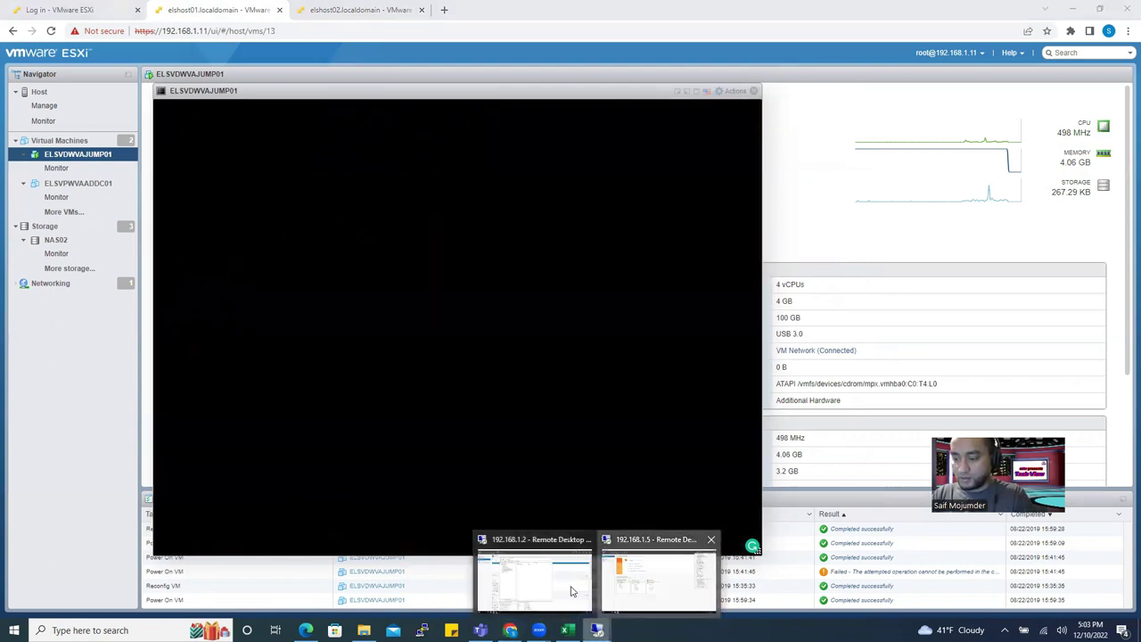
left_click(589, 560)
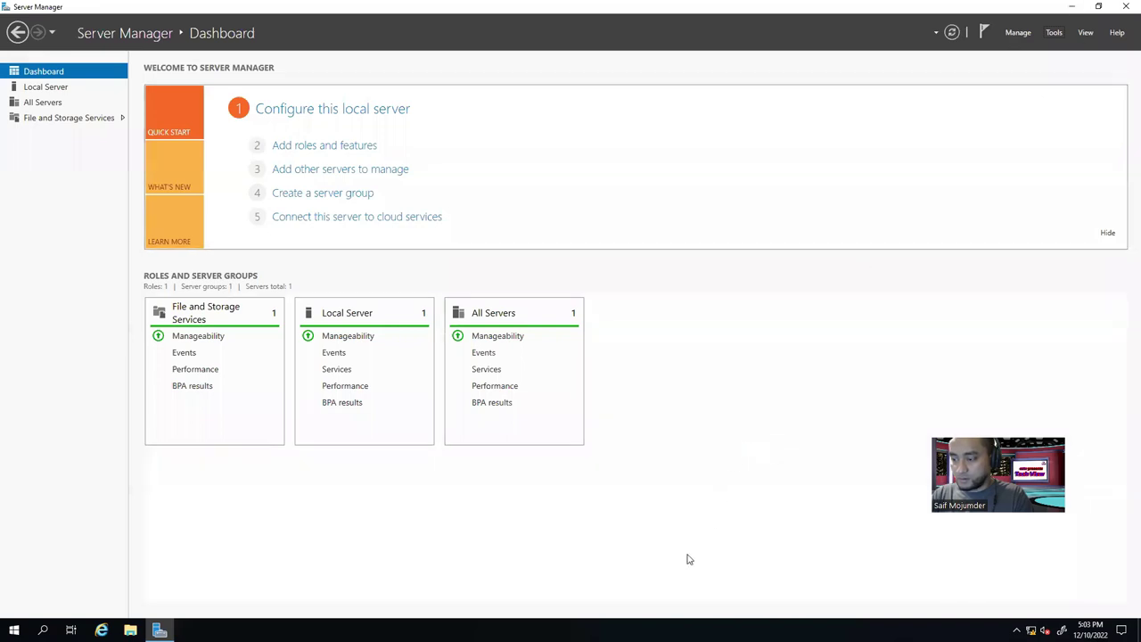
left_click(1072, 6)
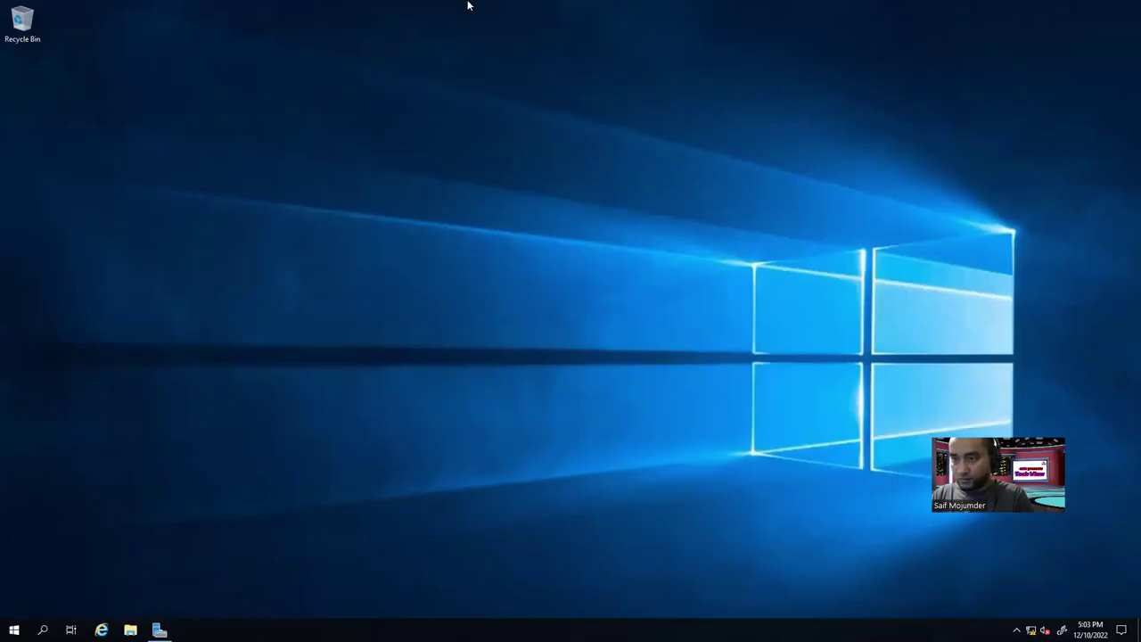
mouse_move(469, 2)
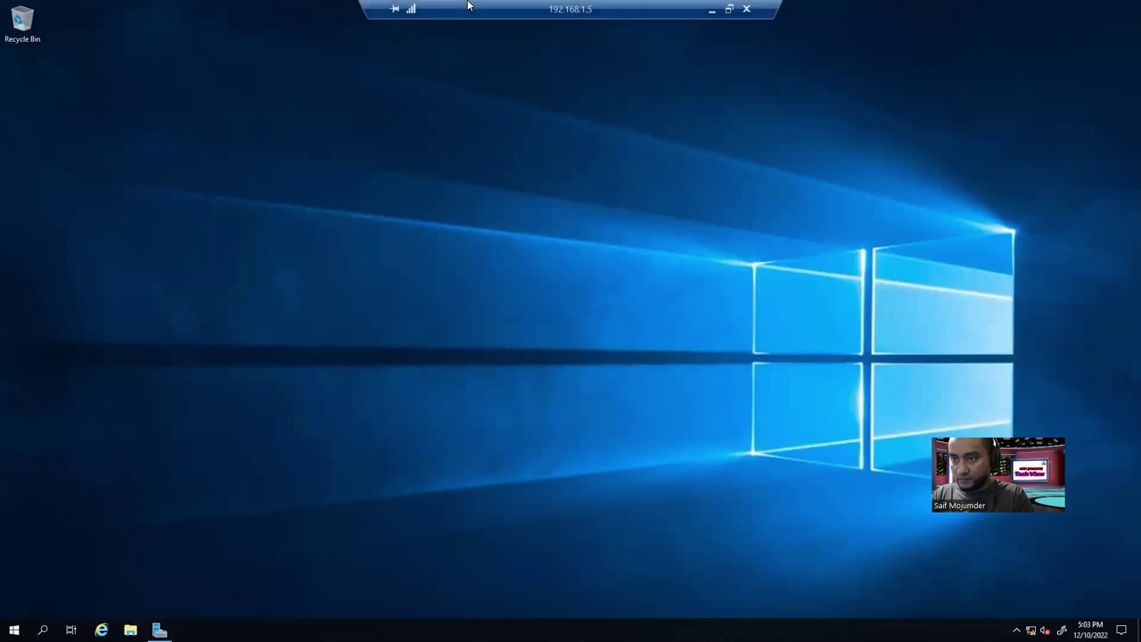
left_click(712, 9)
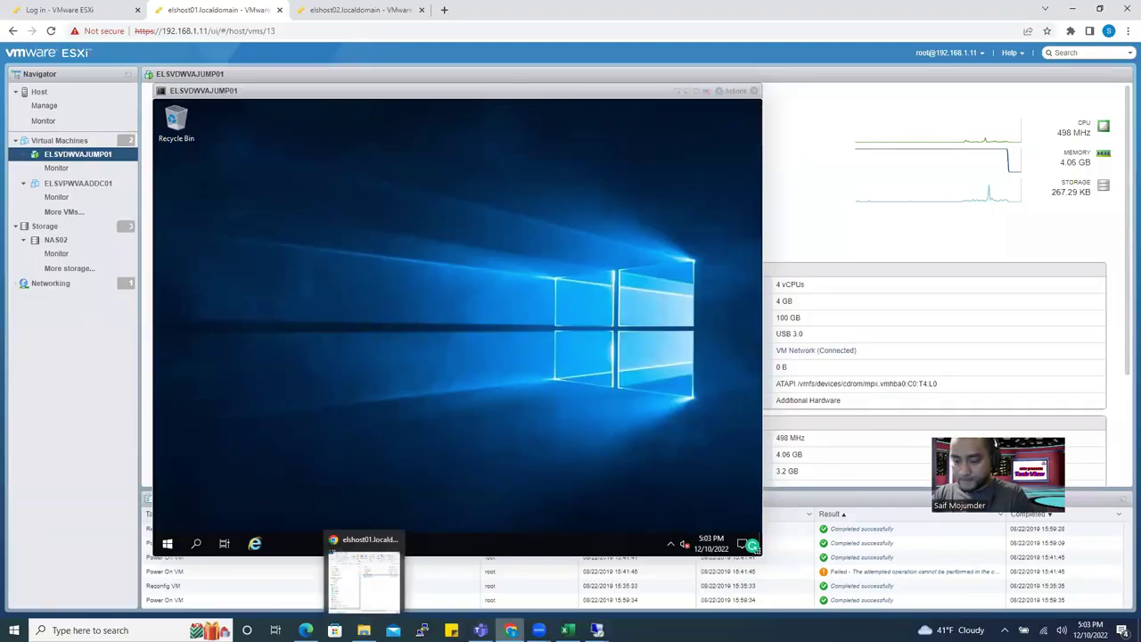
mouse_move(510, 630)
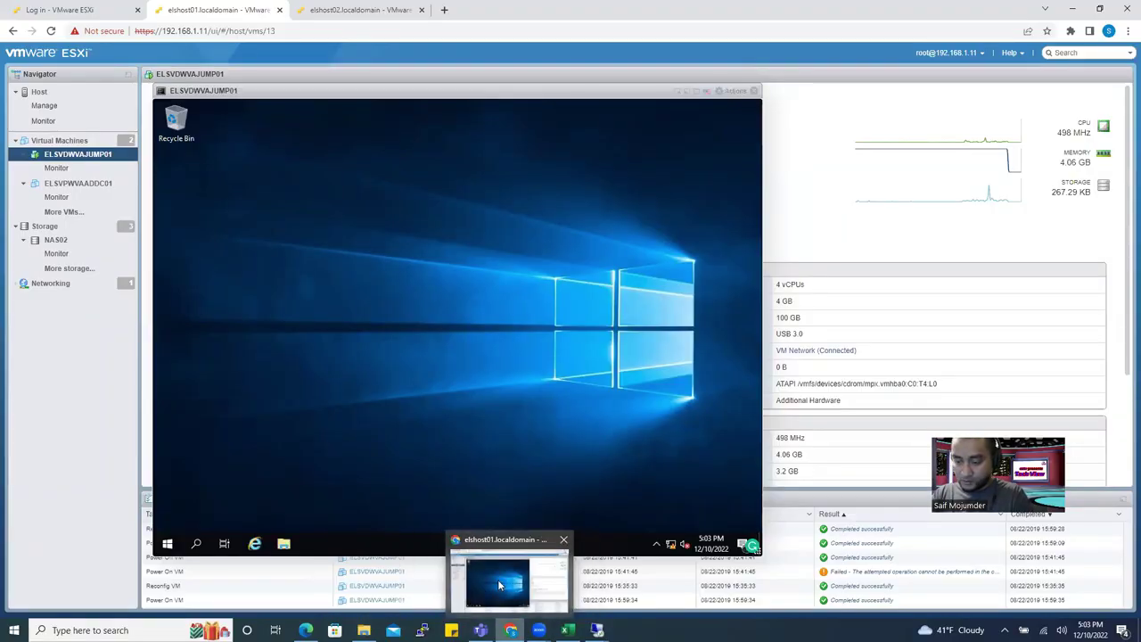
mouse_move(597, 630)
left_click(533, 578)
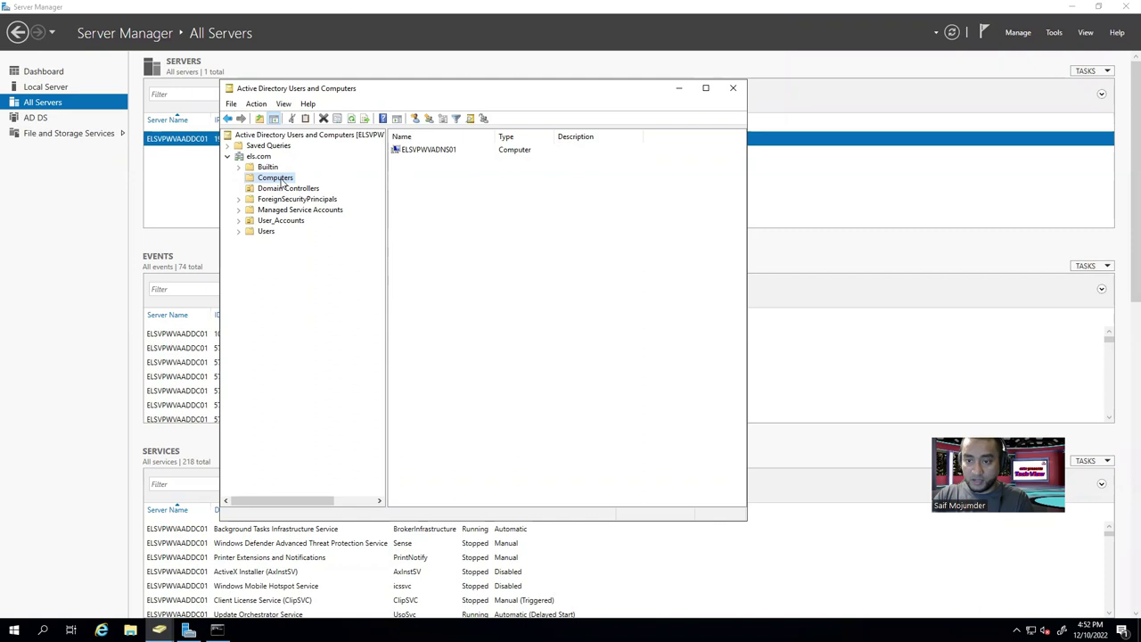
Select ELSVPWVADNS01 in the Computers container, then clear the selection.
left_click(440, 153)
left_click(528, 277)
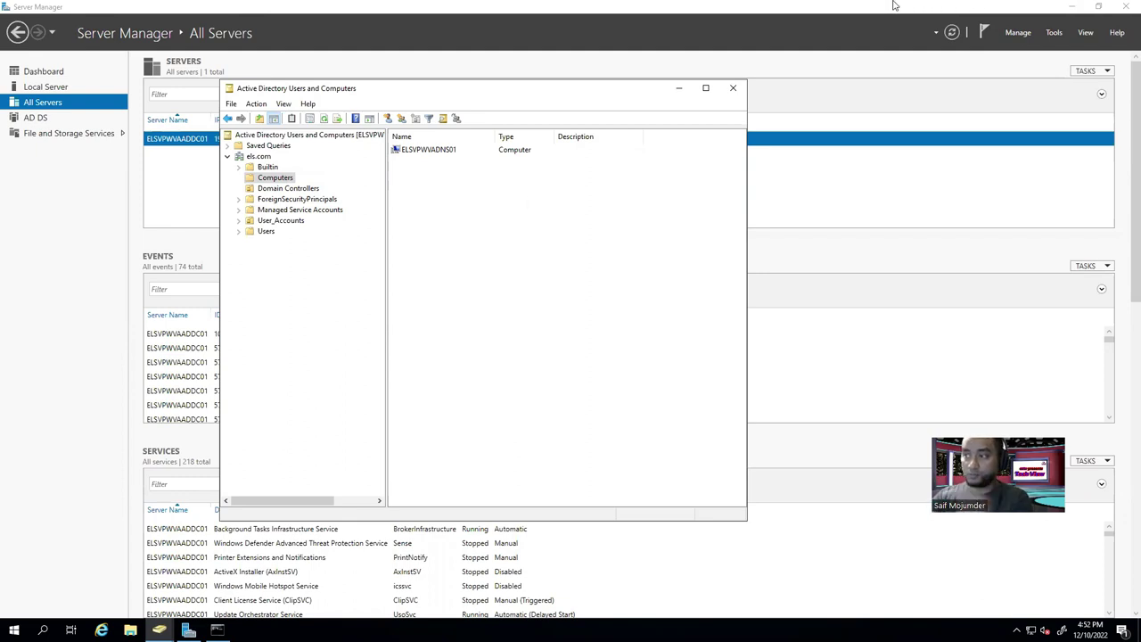
left_click_drag(420, 171, 560, 246)
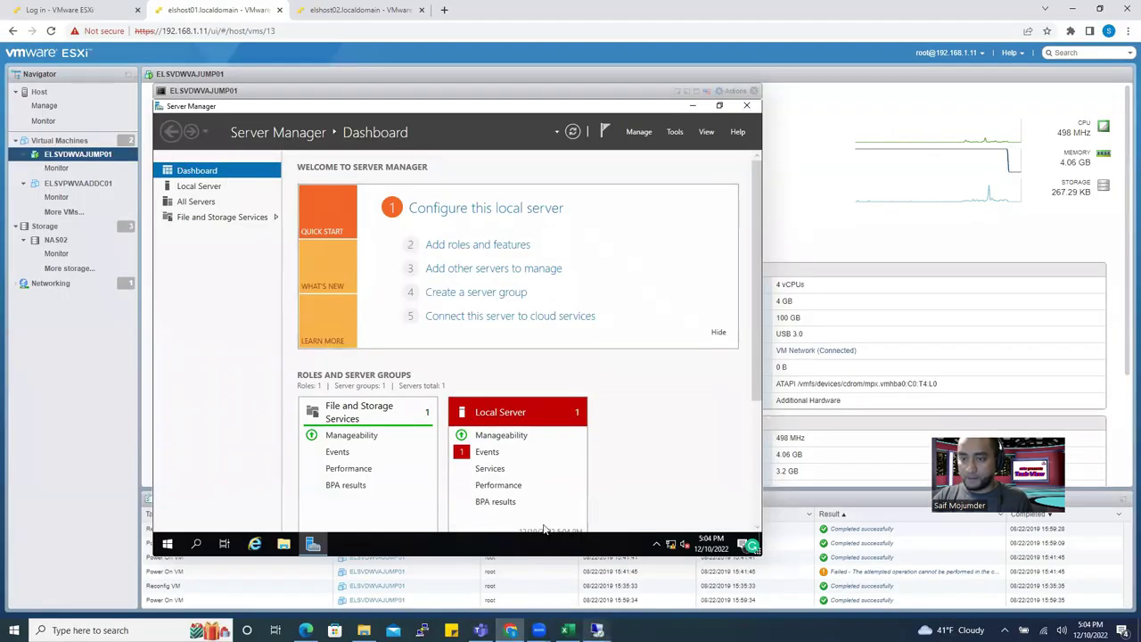
Review els.com host records in DNS Manager on elshost02, then show ELSVDWVAJUMP01's Local Server page.
left_click(372, 9)
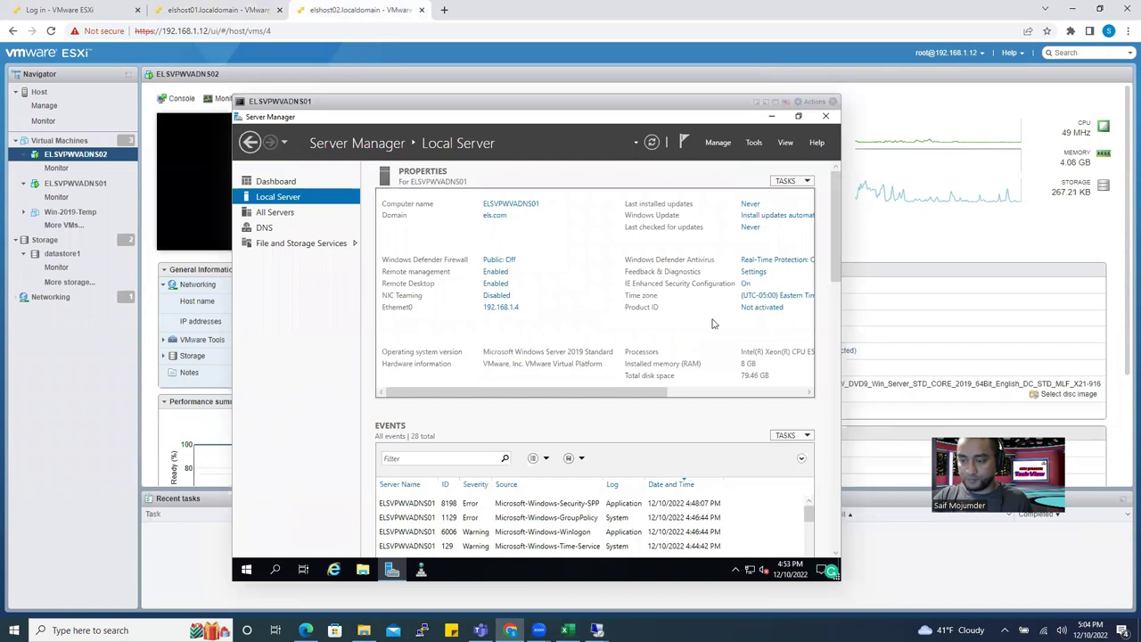
left_click(423, 571)
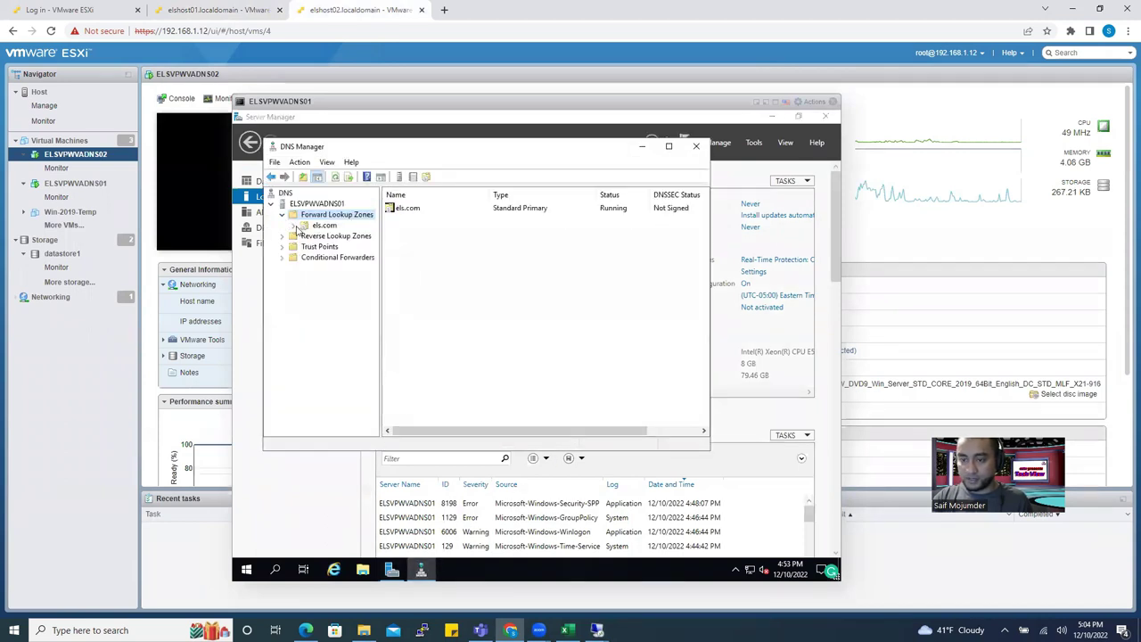
double_click(303, 226)
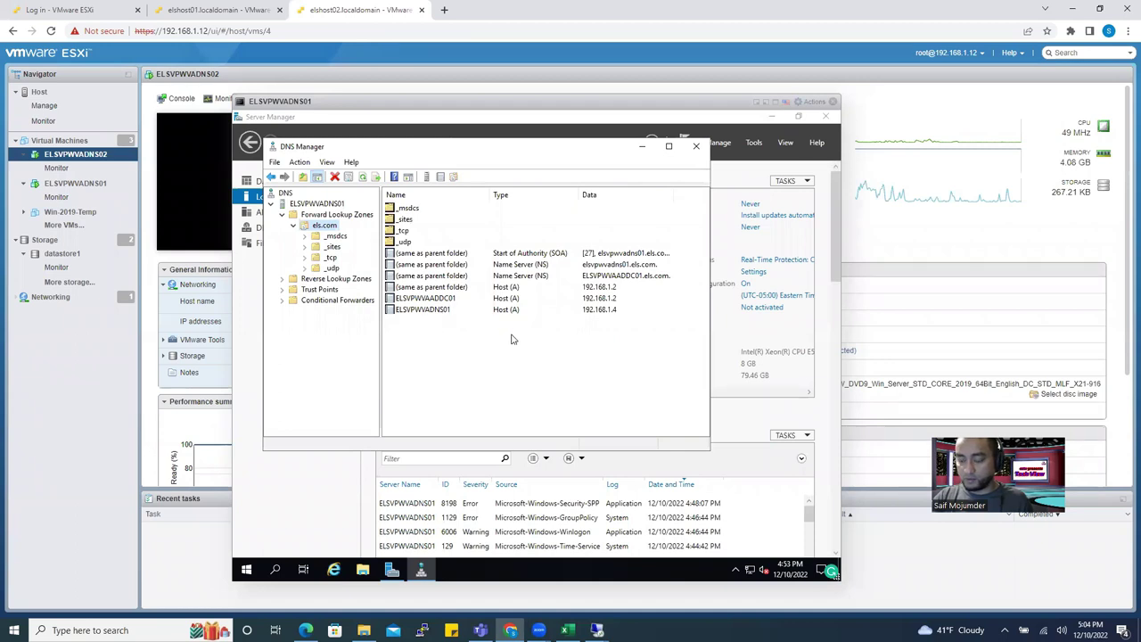
left_click(446, 299)
left_click(446, 314)
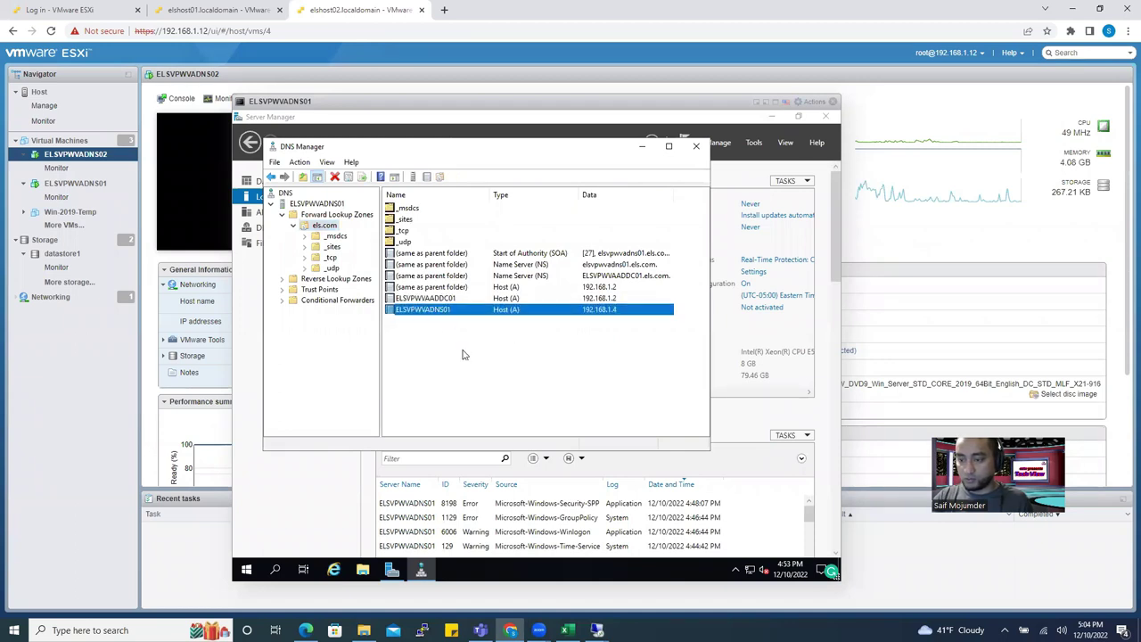
left_click(468, 359)
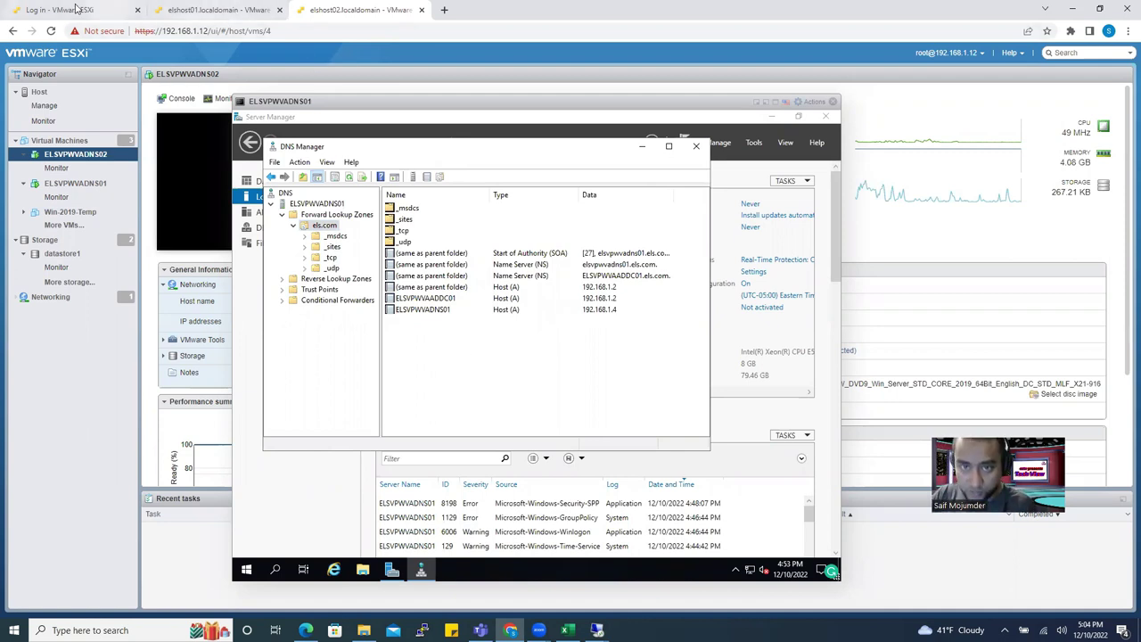
left_click(206, 7)
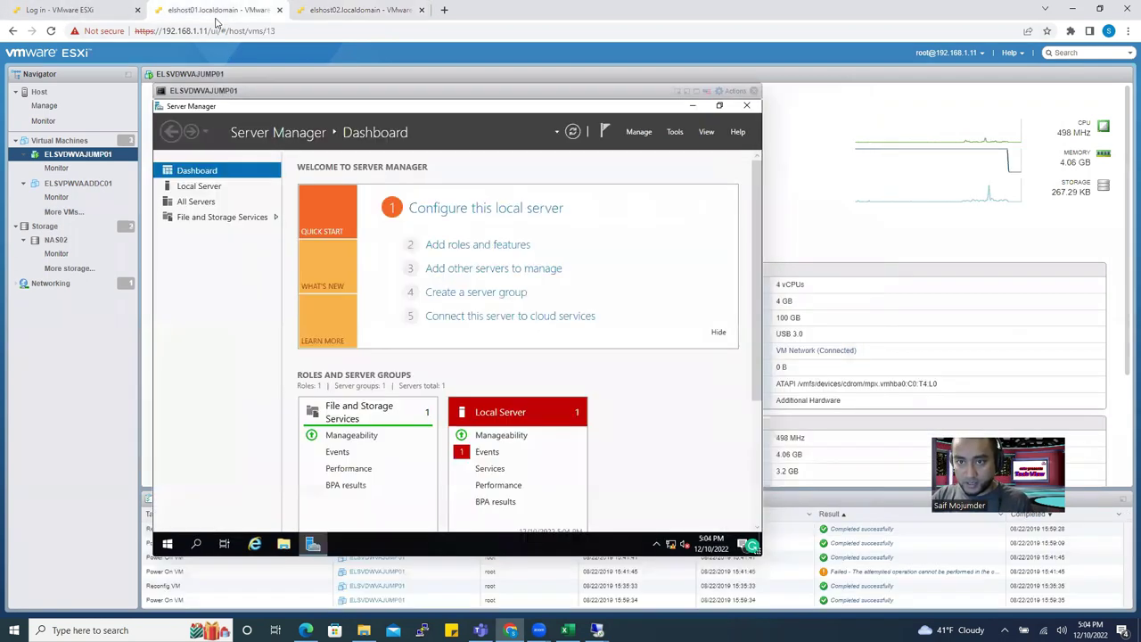
left_click(194, 188)
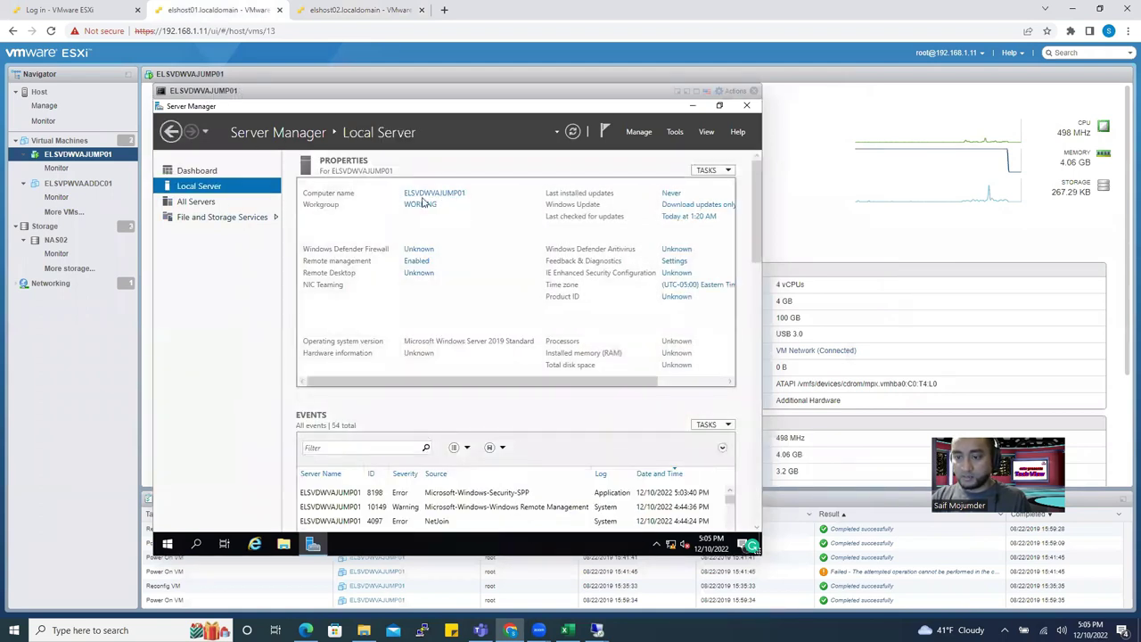
In System Properties, change ELSVDWVAJUMP01's membership from workgroup to the els.com domain.
left_click(434, 194)
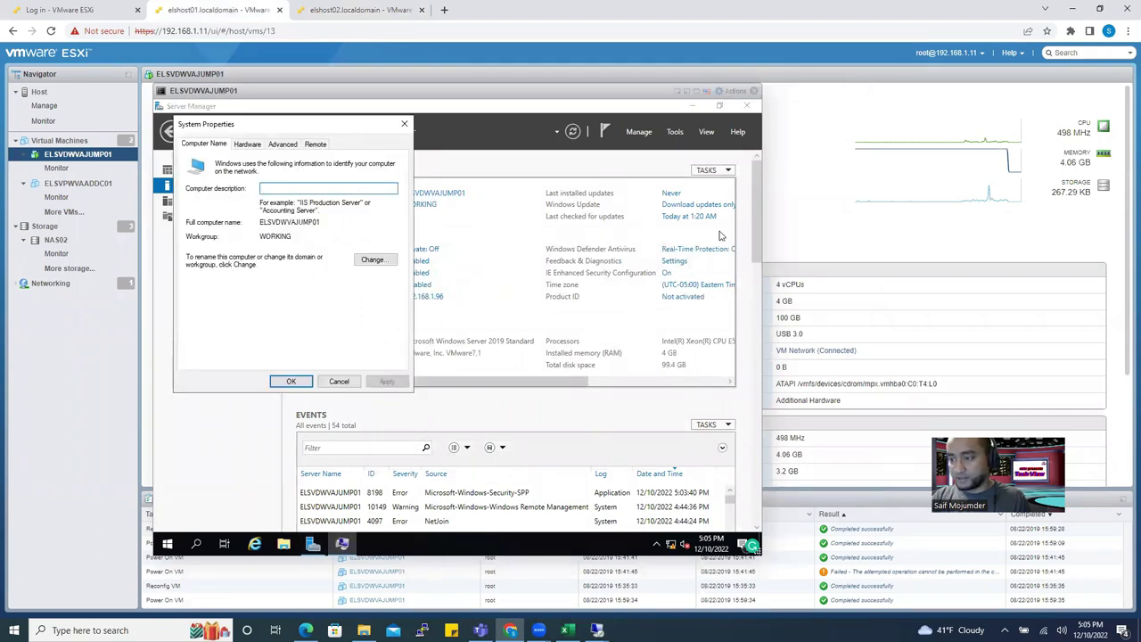
left_click_drag(339, 125, 467, 161)
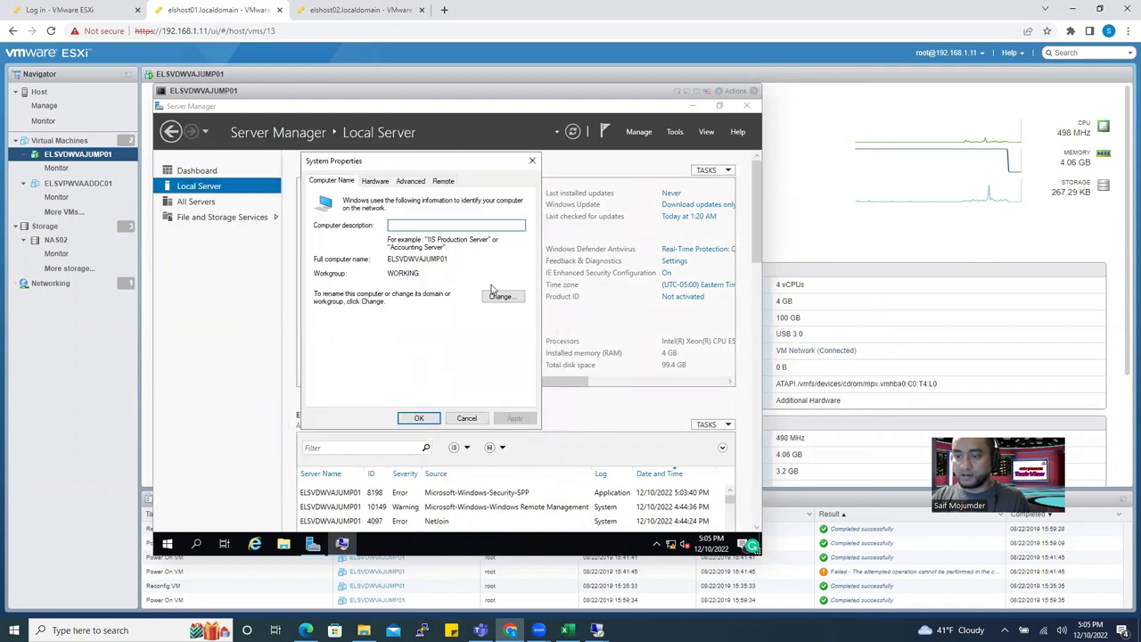
left_click(501, 297)
left_click(345, 323)
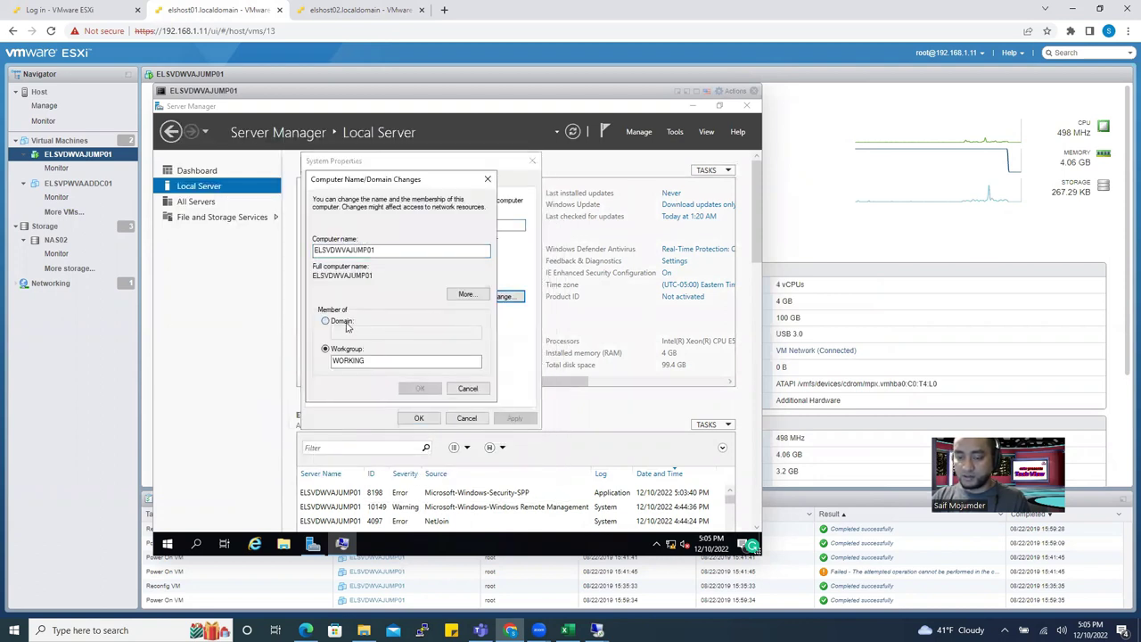
left_click(349, 335)
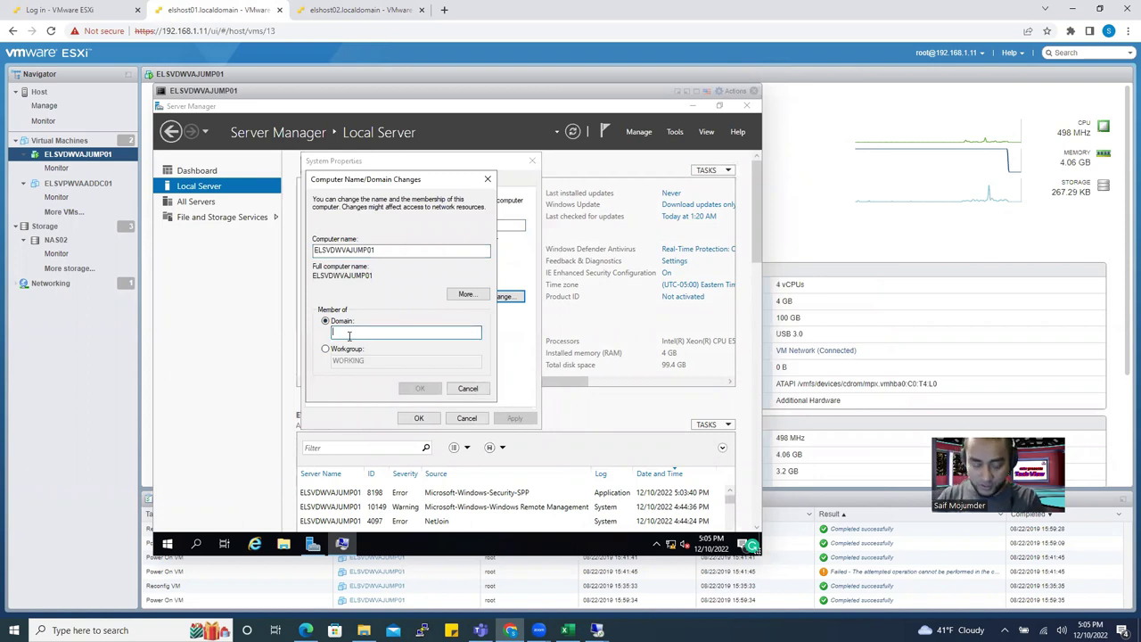
type("els.com")
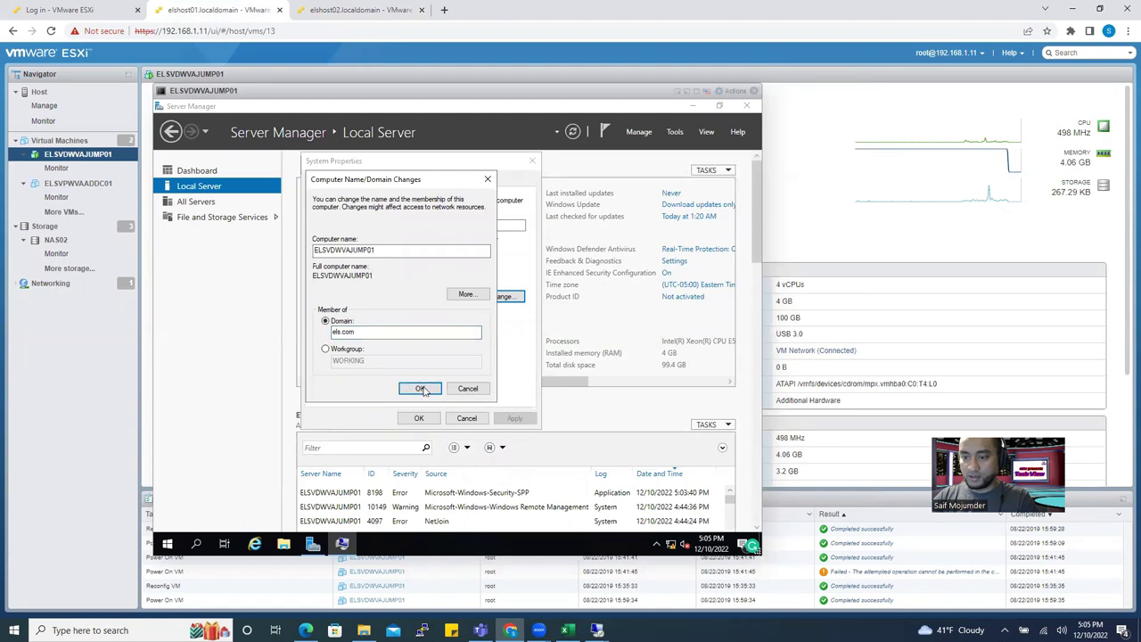
left_click(422, 389)
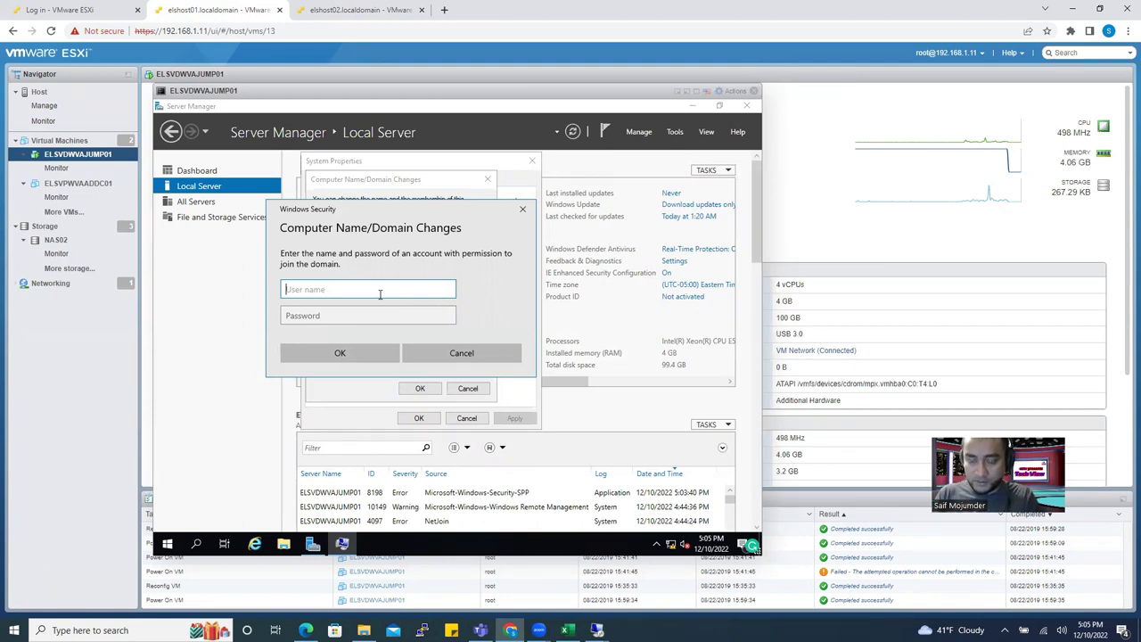
Enter the domain administrator user name and password in the Windows Security prompt.
type("a")
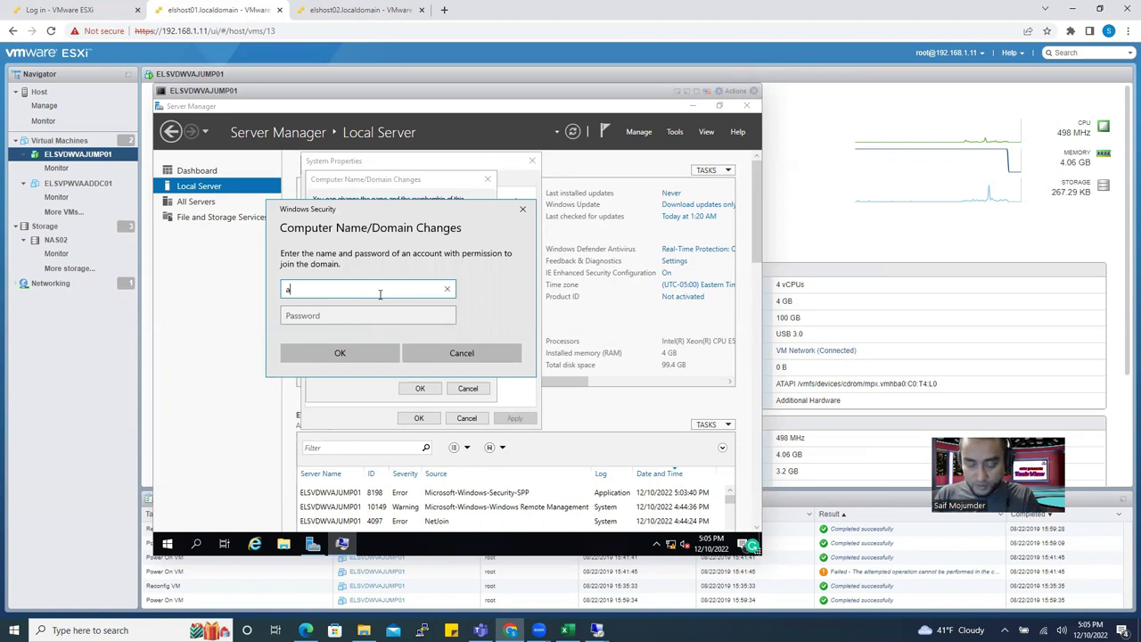
key("BackSpace")
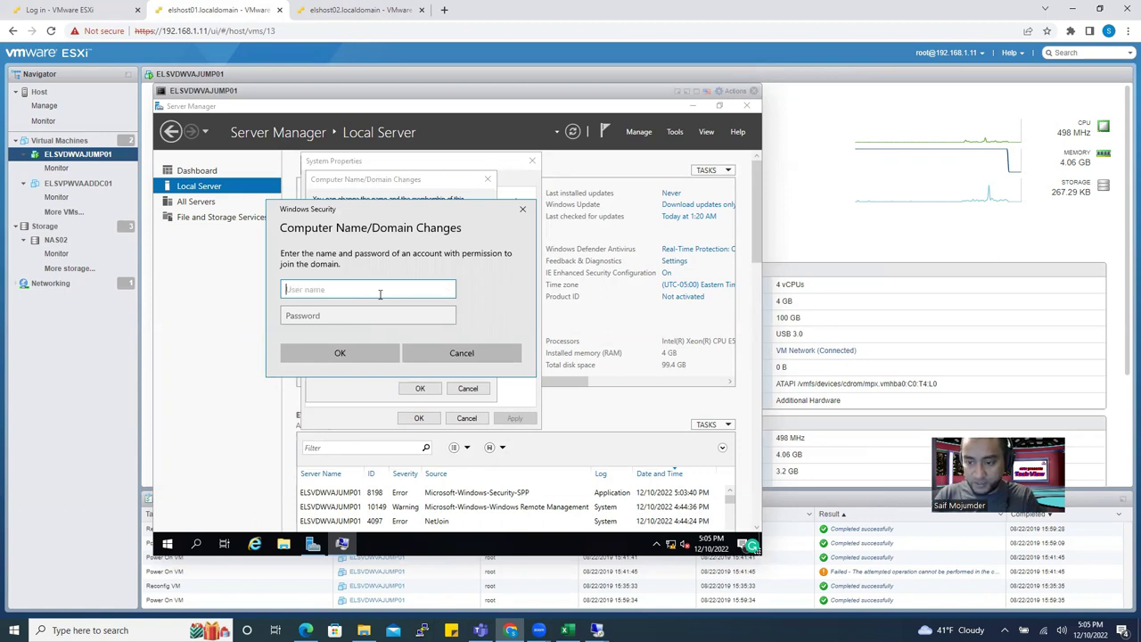
type("els")
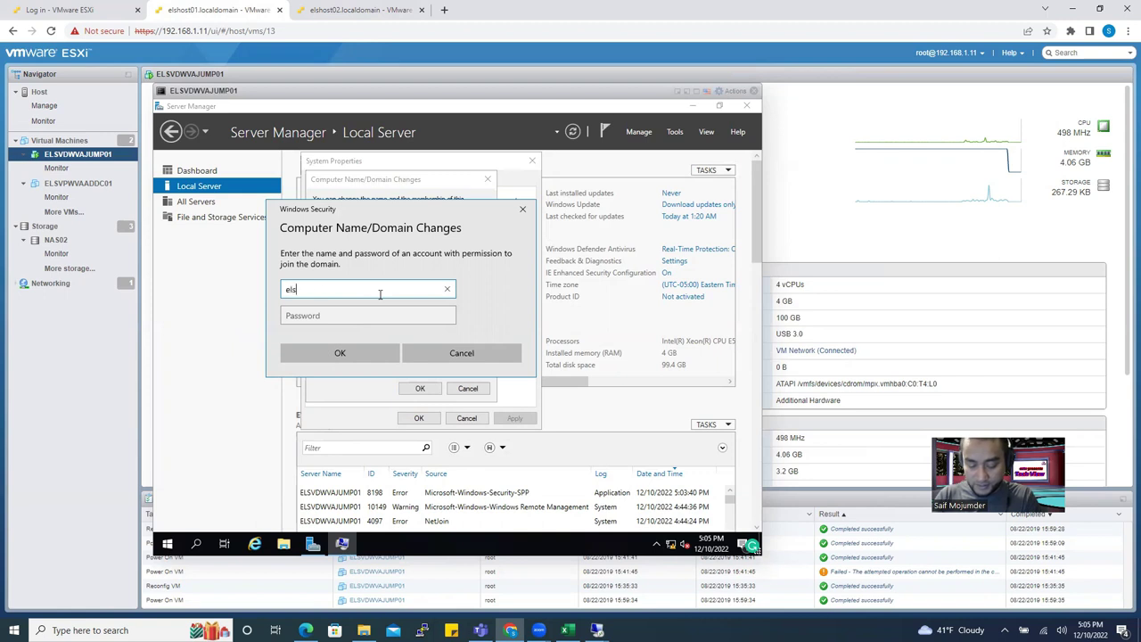
key("BackSpace")
key("BackSpace")
key("BackSpace")
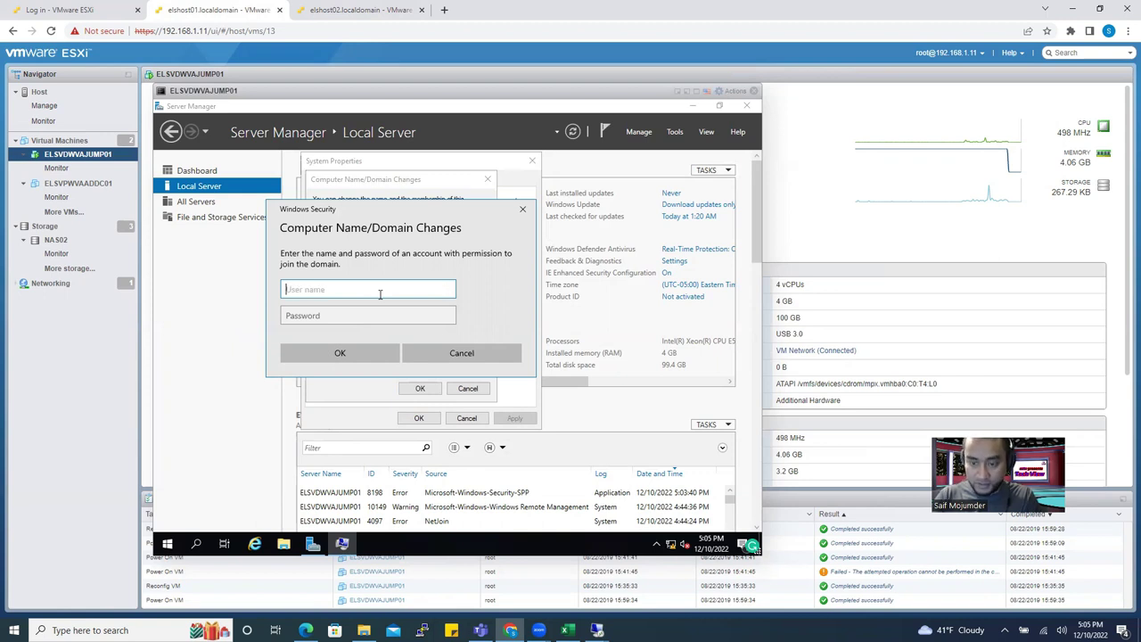
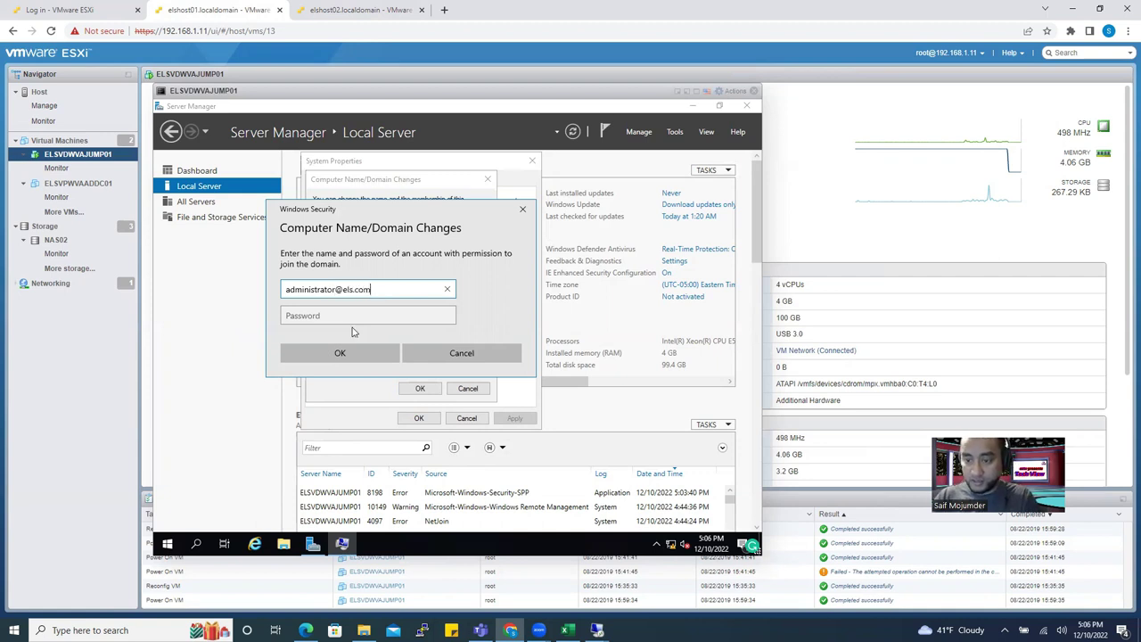
left_click(351, 314)
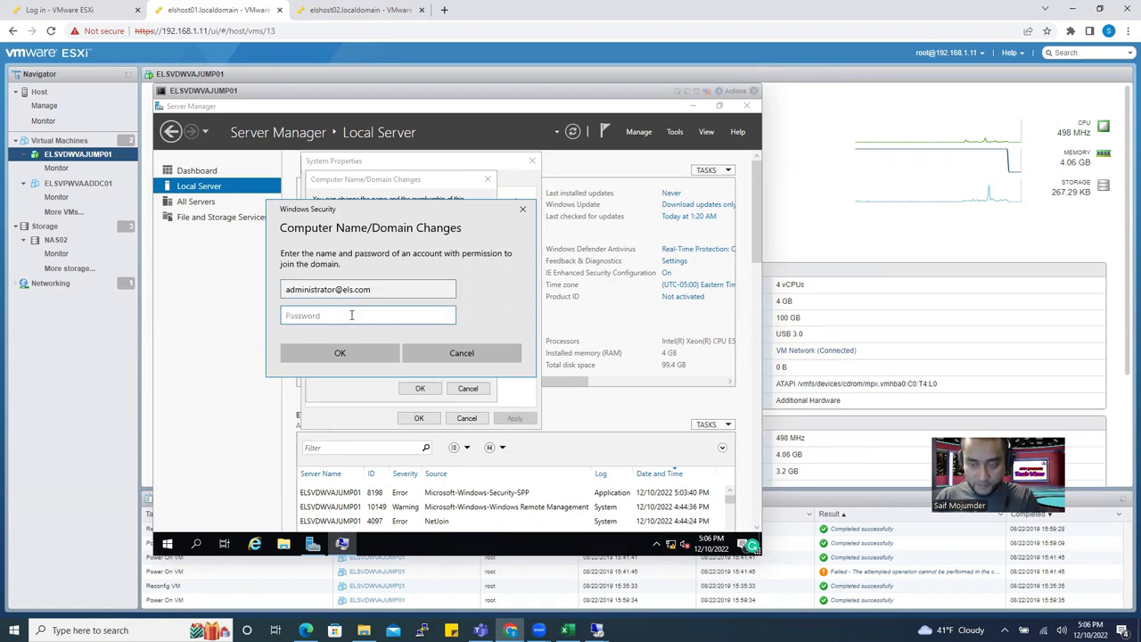
type("•••")
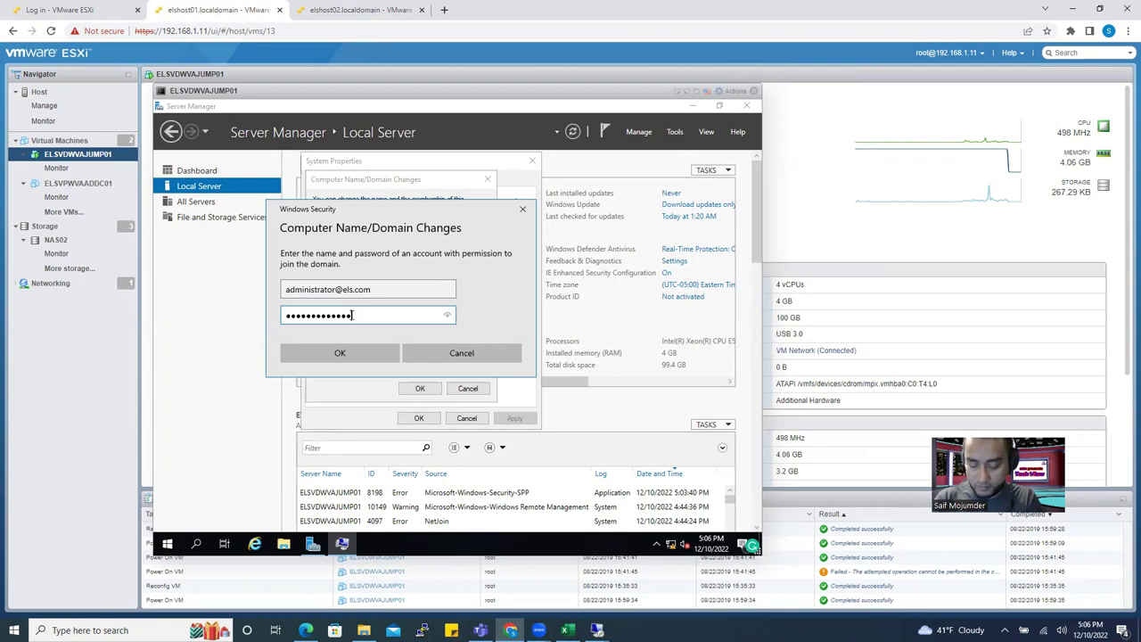
key("Return")
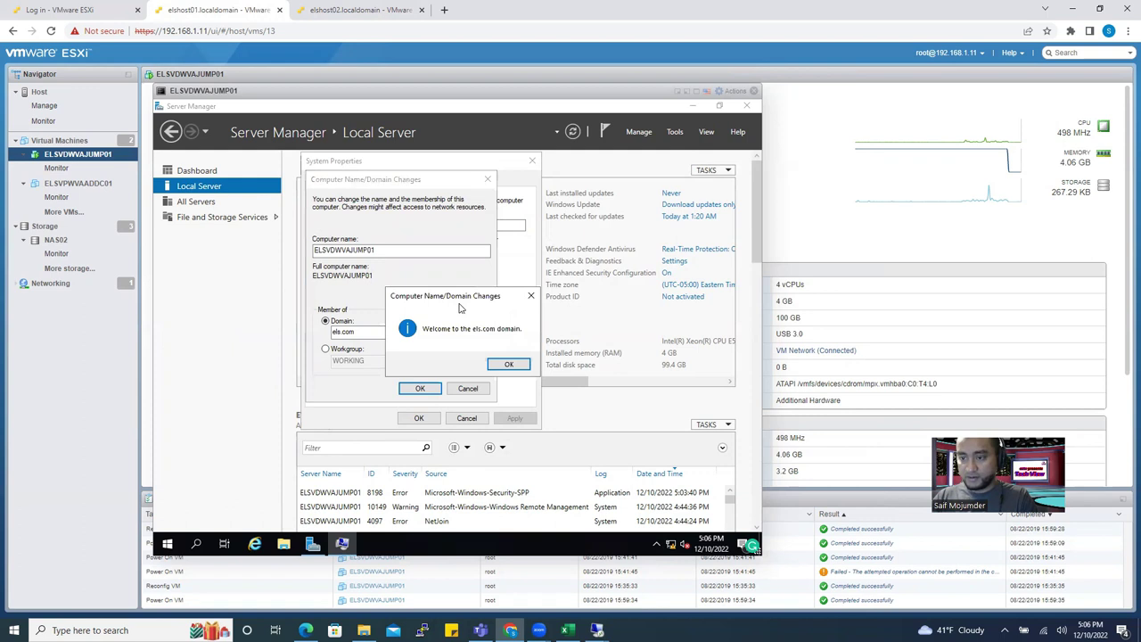
Acknowledge the els.com welcome and restart notices, close System Properties, and restart now.
left_click(507, 364)
left_click(419, 388)
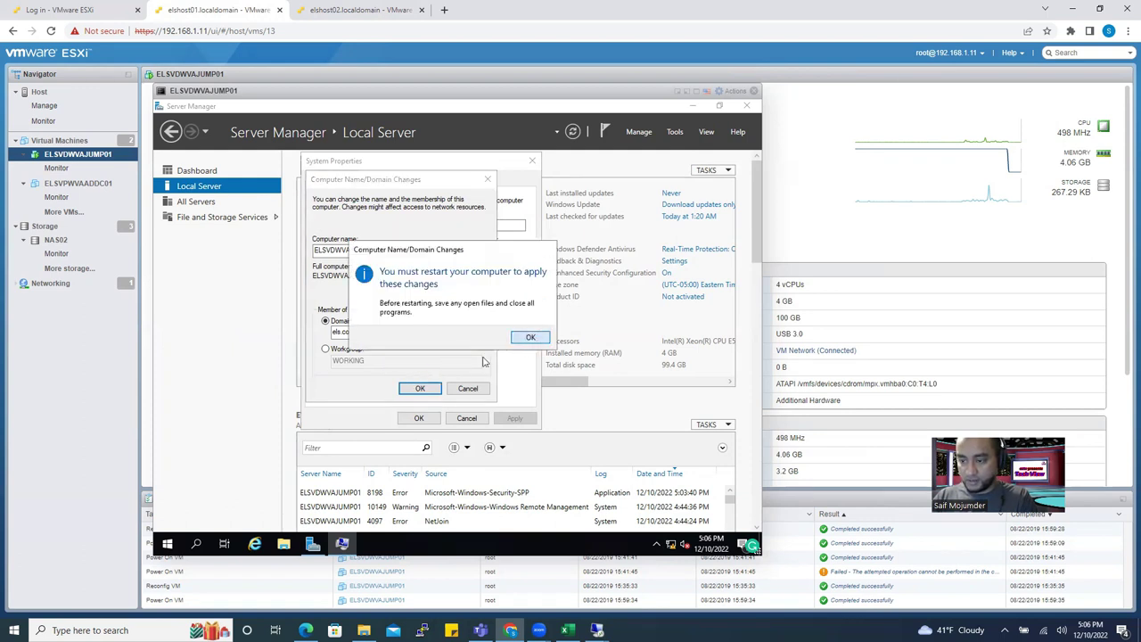
left_click(525, 335)
left_click(414, 418)
left_click(461, 338)
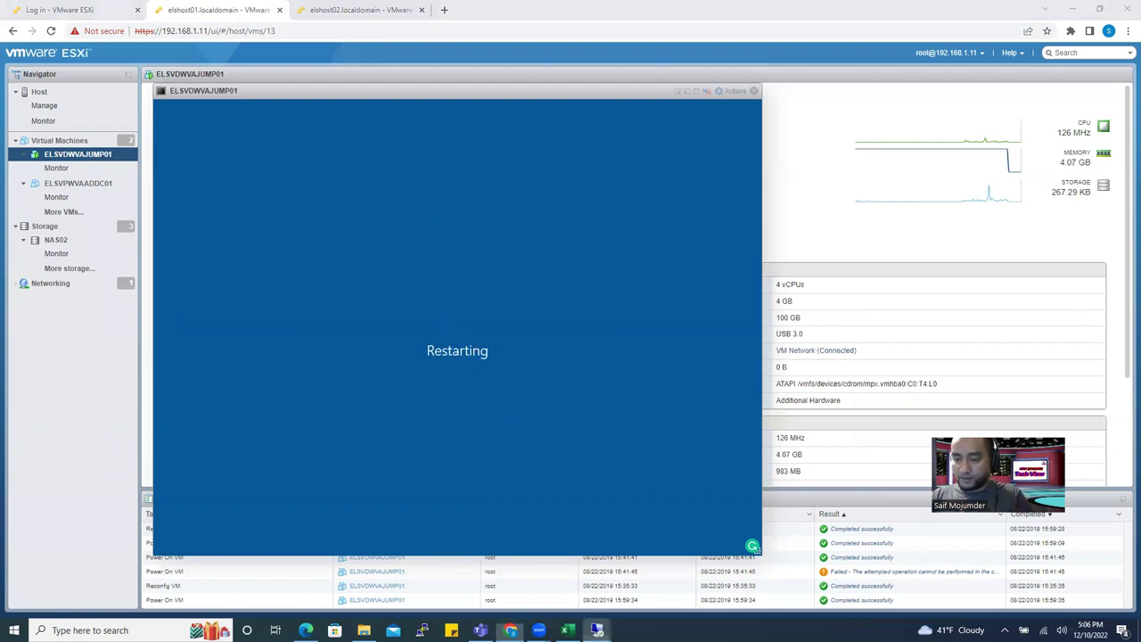
Over the 192.168.1.2 session, refresh Computers, locate ELSVDWVAJUMP01, then minimize the session.
mouse_move(596, 630)
left_click(565, 599)
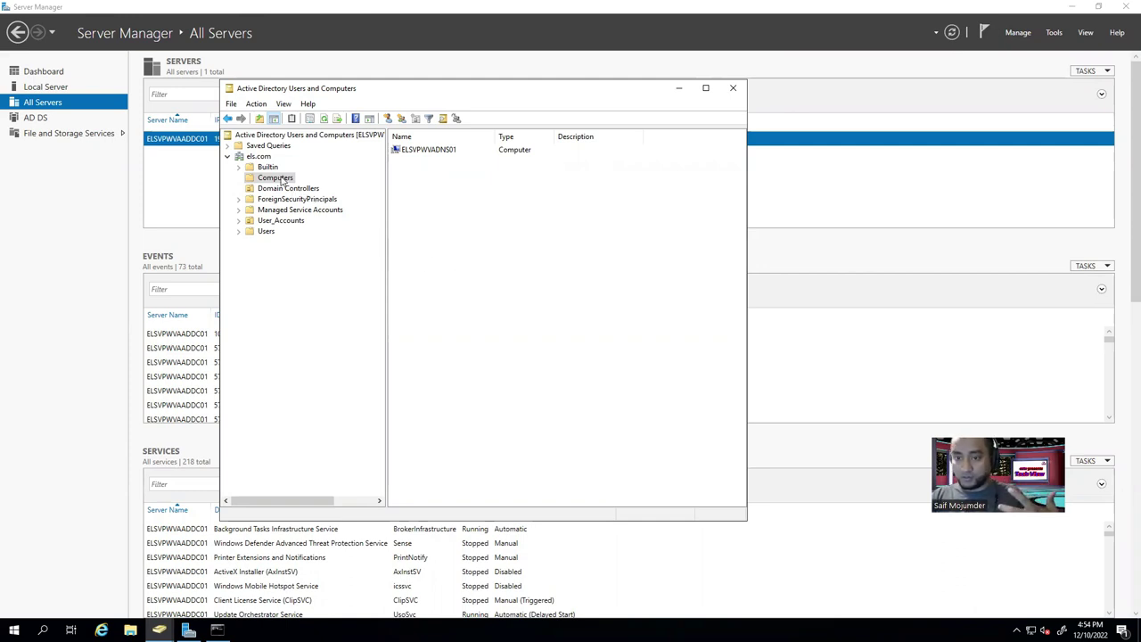
left_click(325, 120)
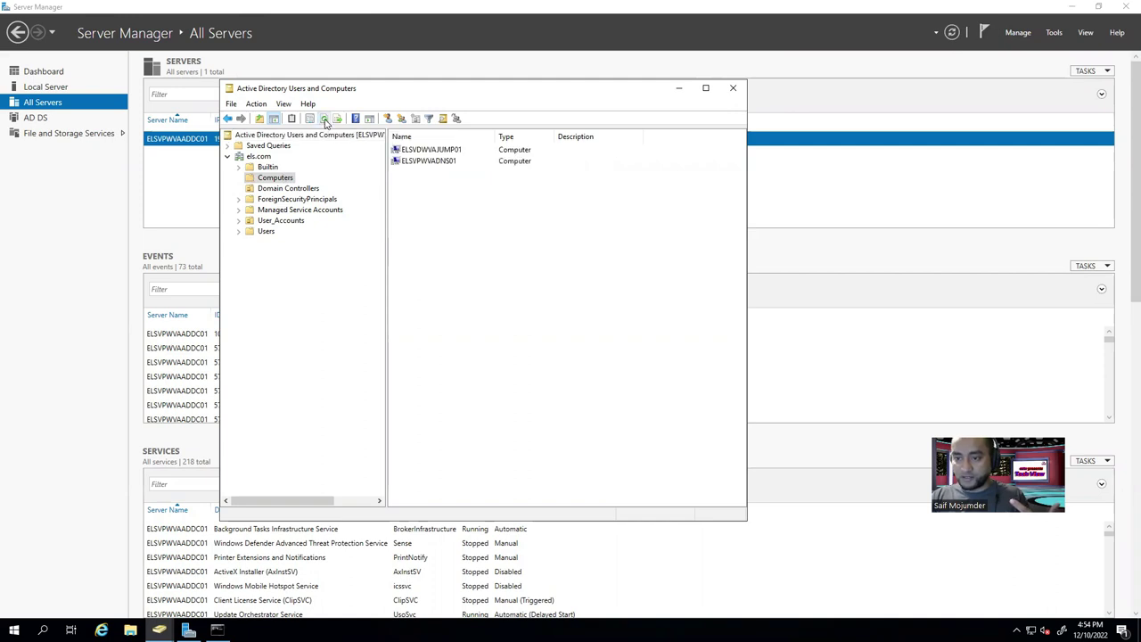
left_click(443, 149)
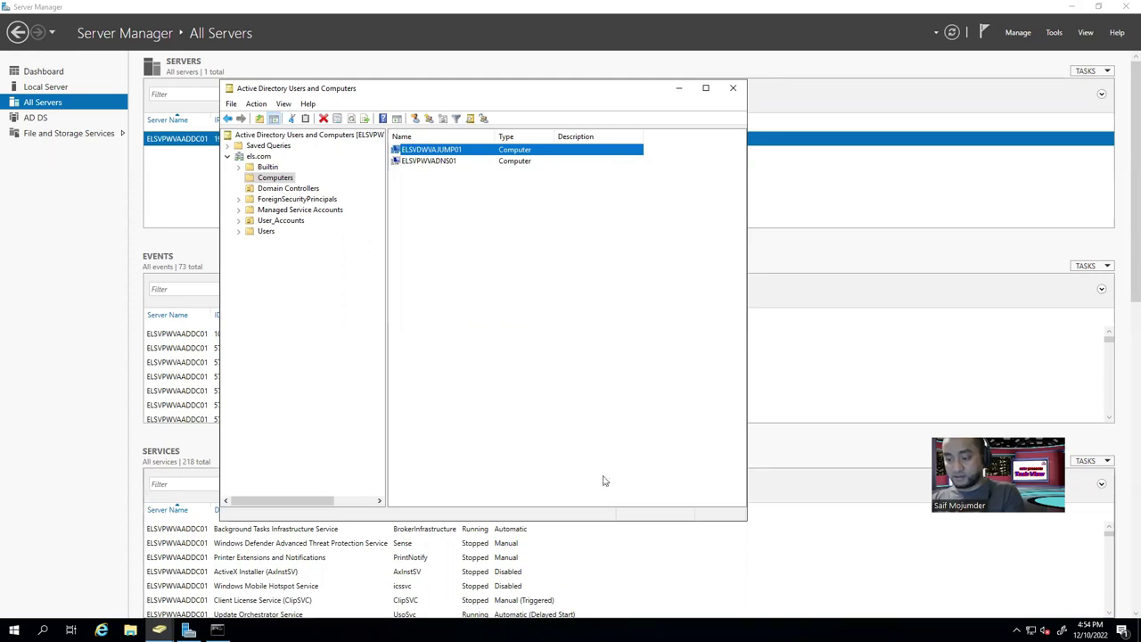
mouse_move(665, 9)
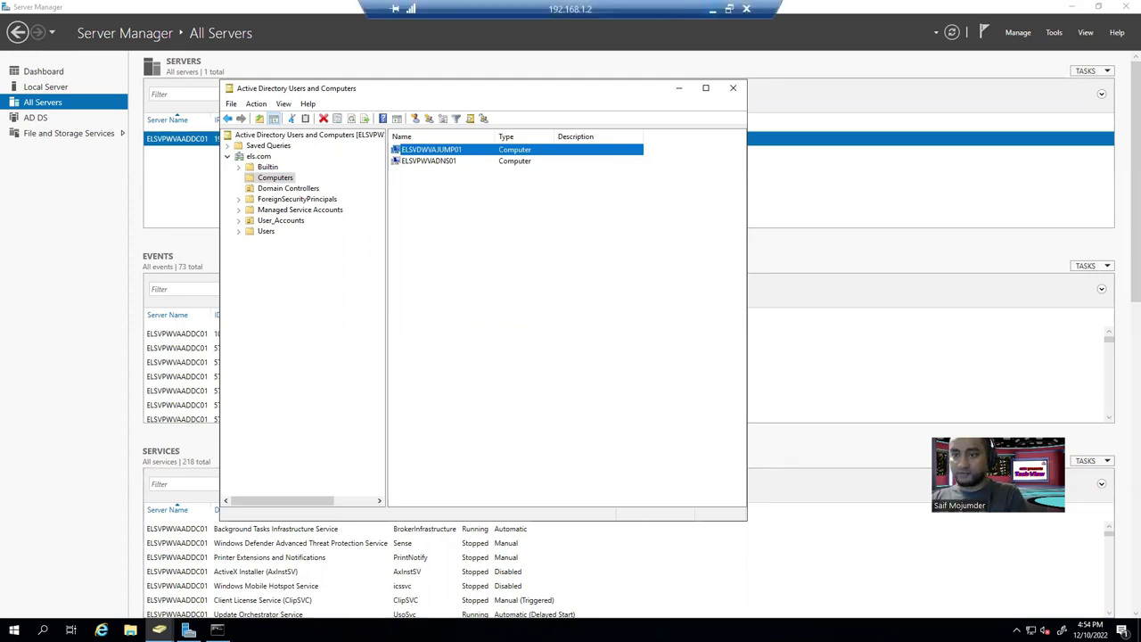
left_click(709, 13)
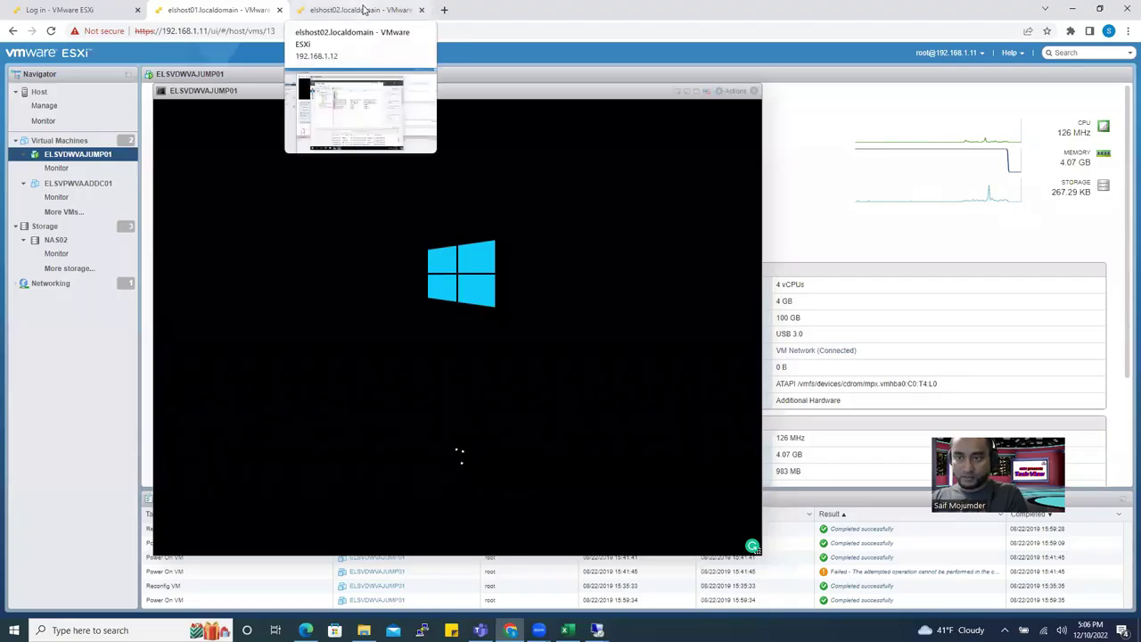
Refresh DNS Manager on elshost02 and find ELSVDWVAJUMP01's host record in the els.com zone.
left_click(364, 9)
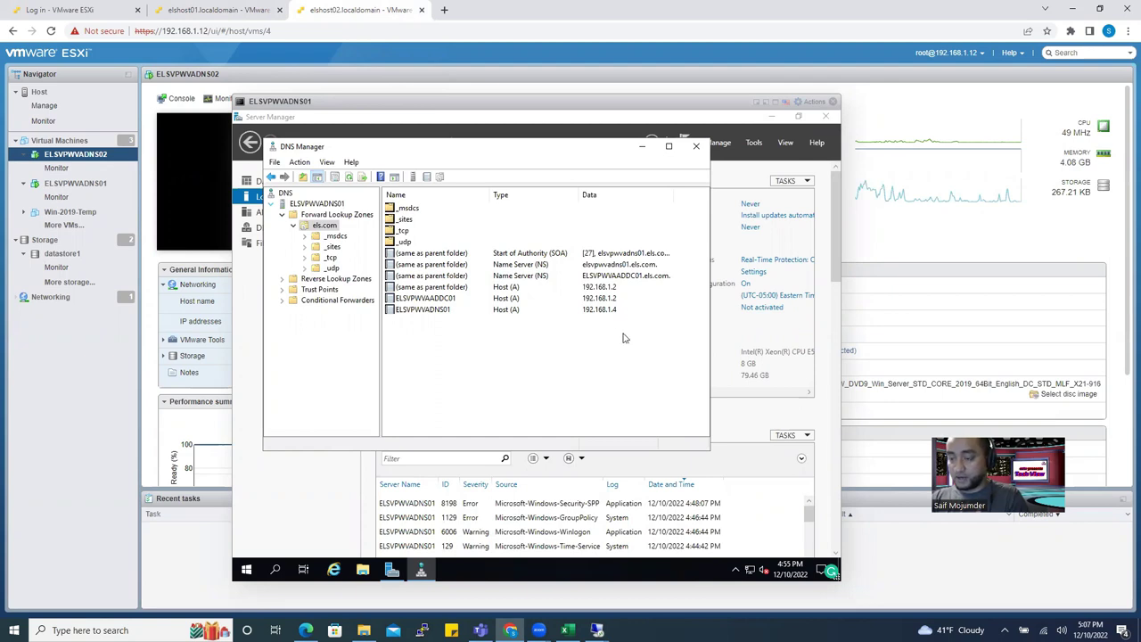
left_click(350, 178)
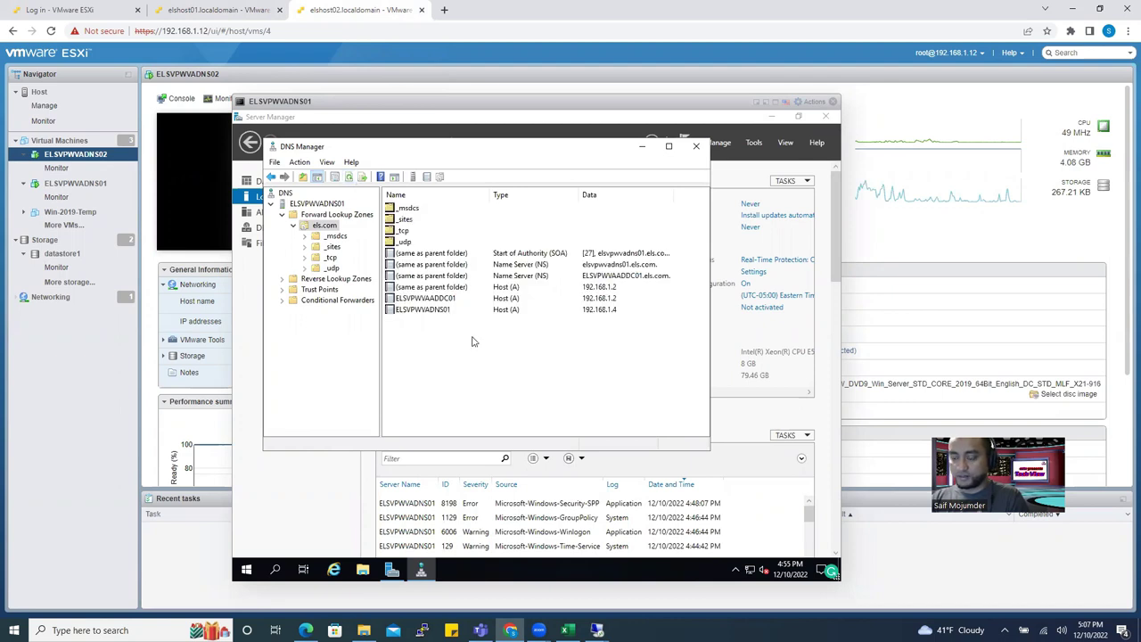
left_click(350, 178)
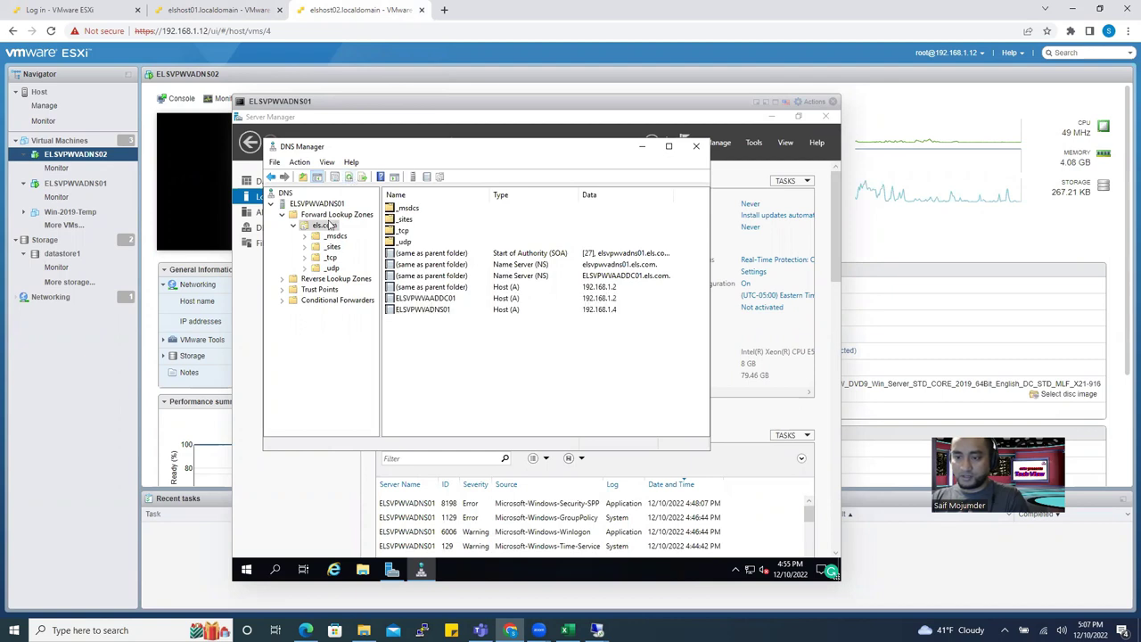
left_click(283, 279)
left_click(303, 290)
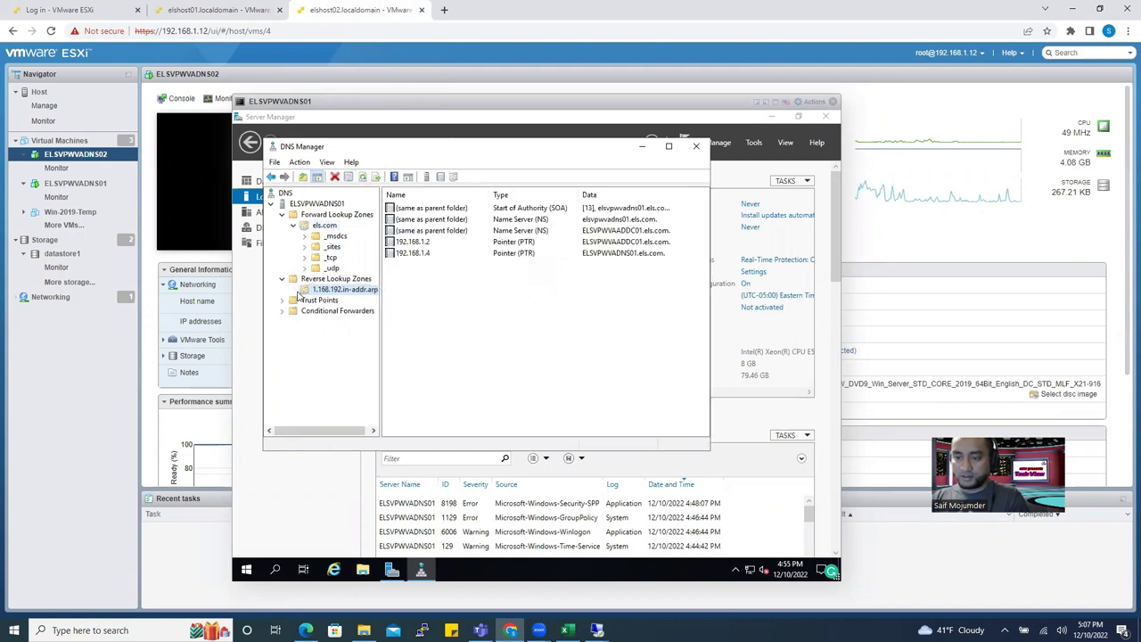
left_click(325, 228)
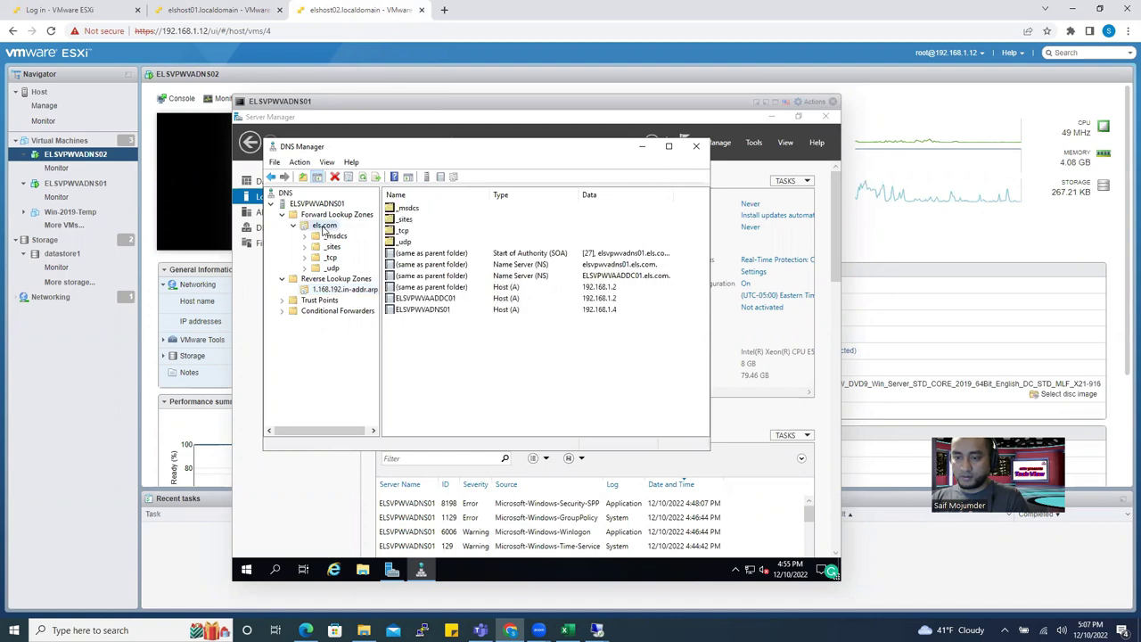
left_click(323, 215)
left_click(316, 204)
left_click(361, 177)
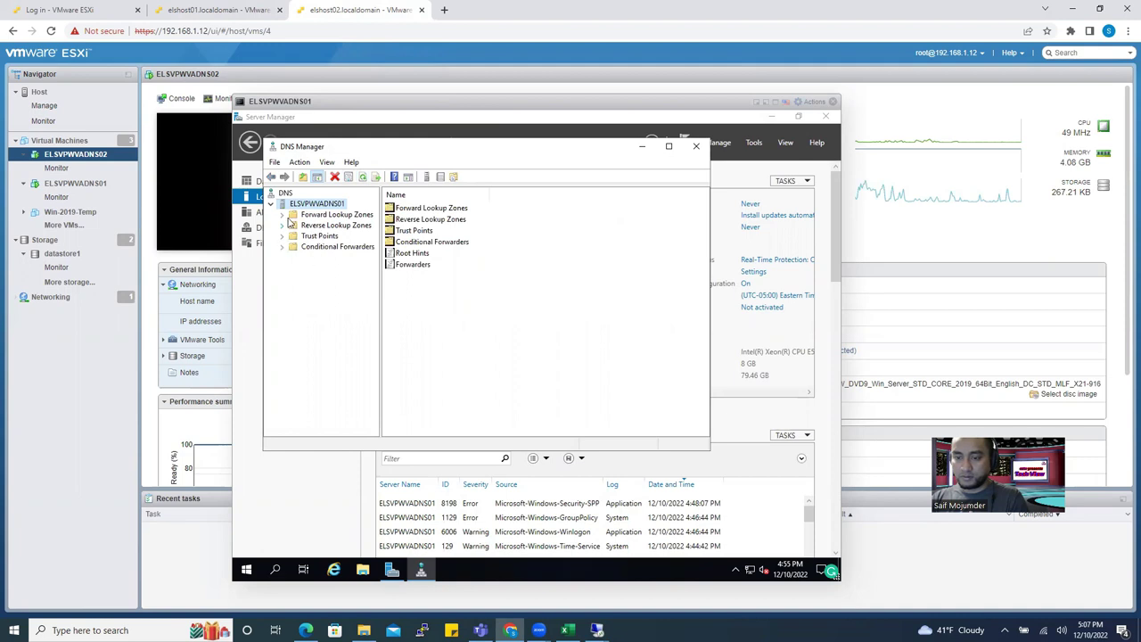
double_click(291, 215)
double_click(302, 228)
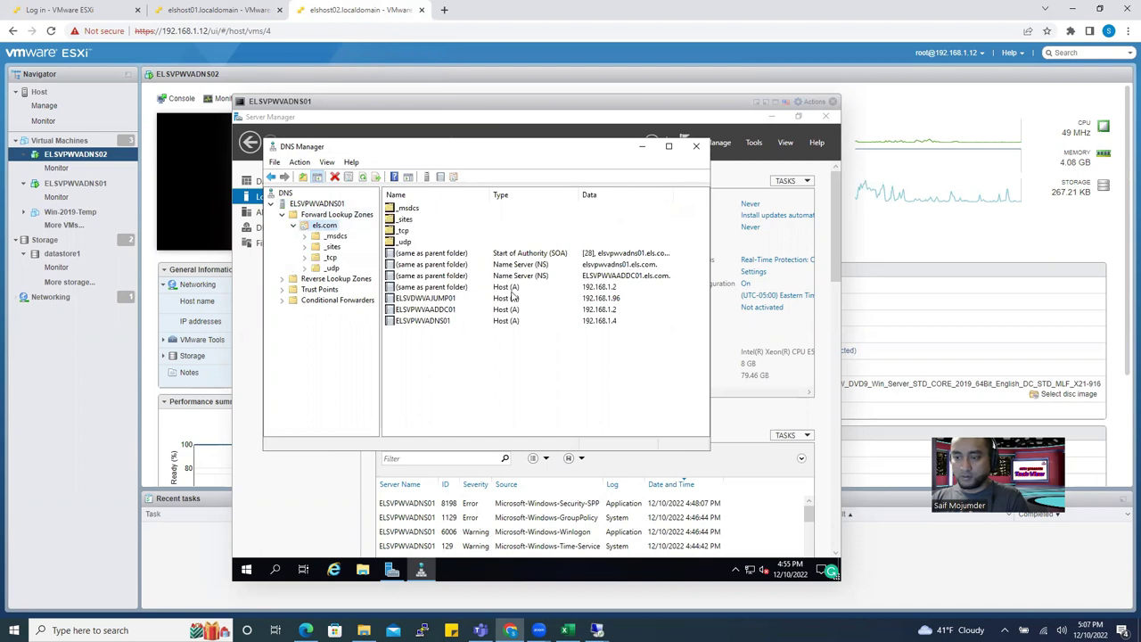
left_click(422, 301)
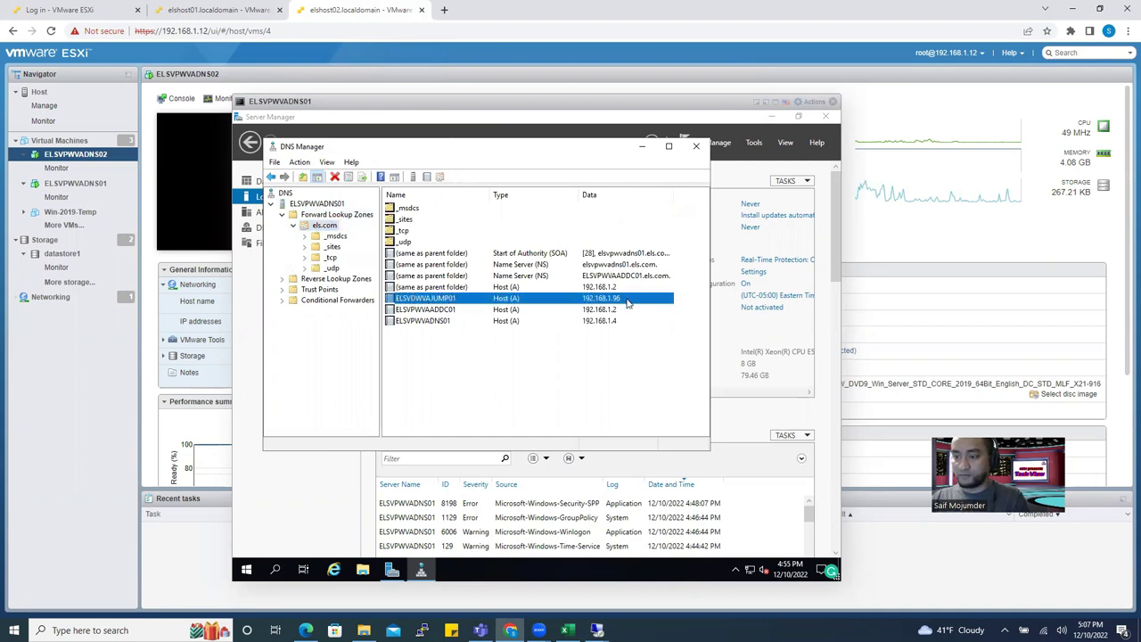
Check the 192.168.1.96 pointer record in the 1.168.192.in-addr.arpa reverse zone.
left_click(319, 280)
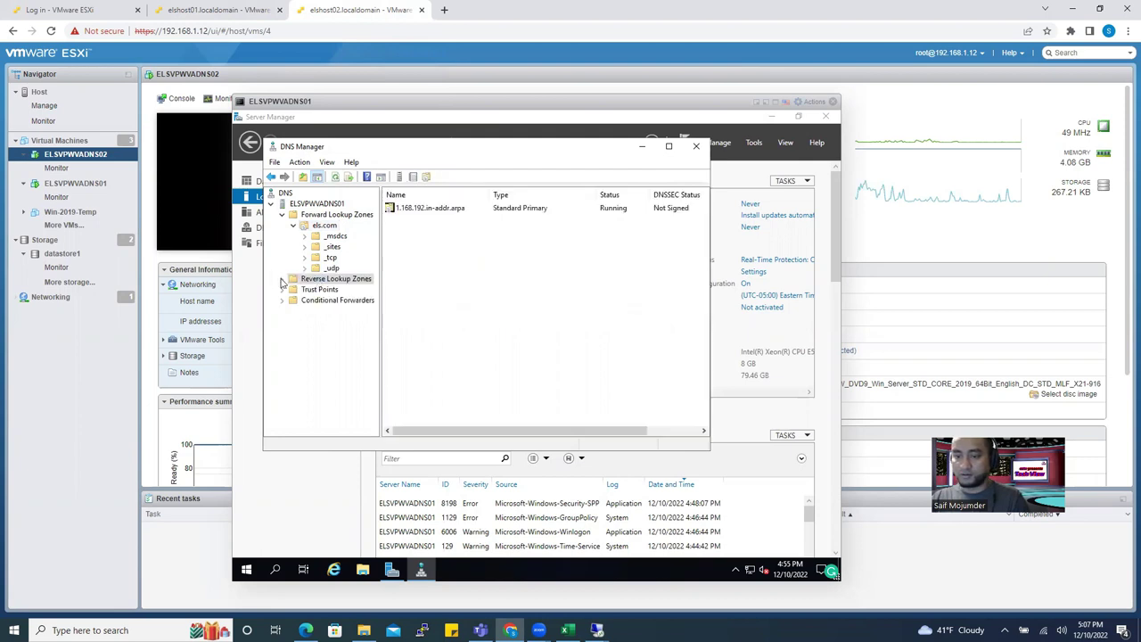
left_click(282, 279)
left_click(325, 289)
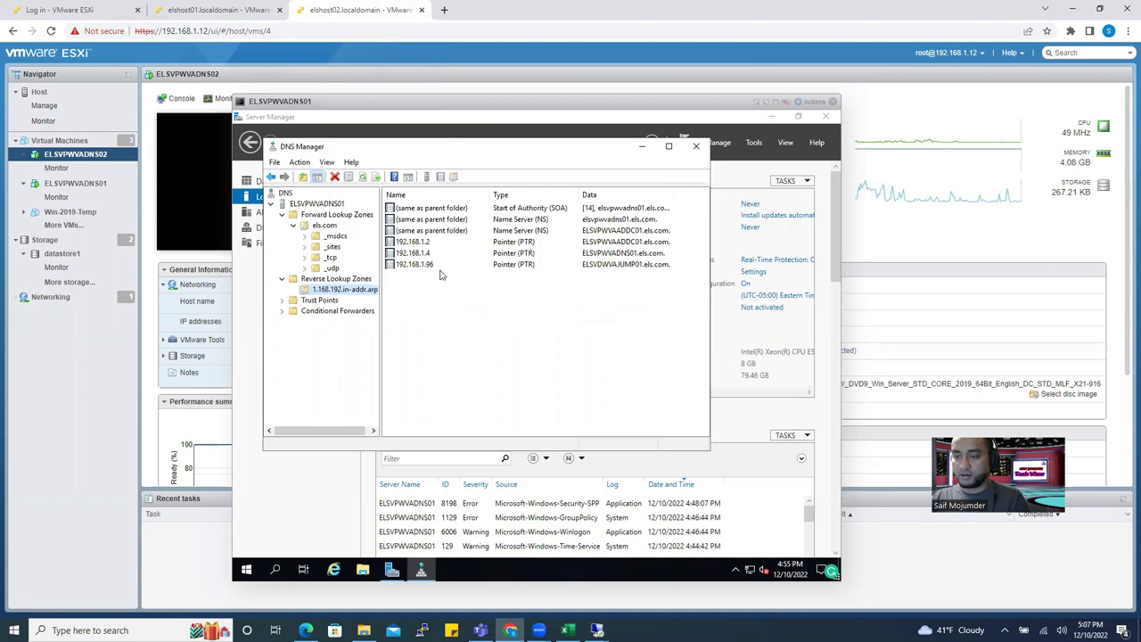
left_click(432, 267)
left_click(489, 334)
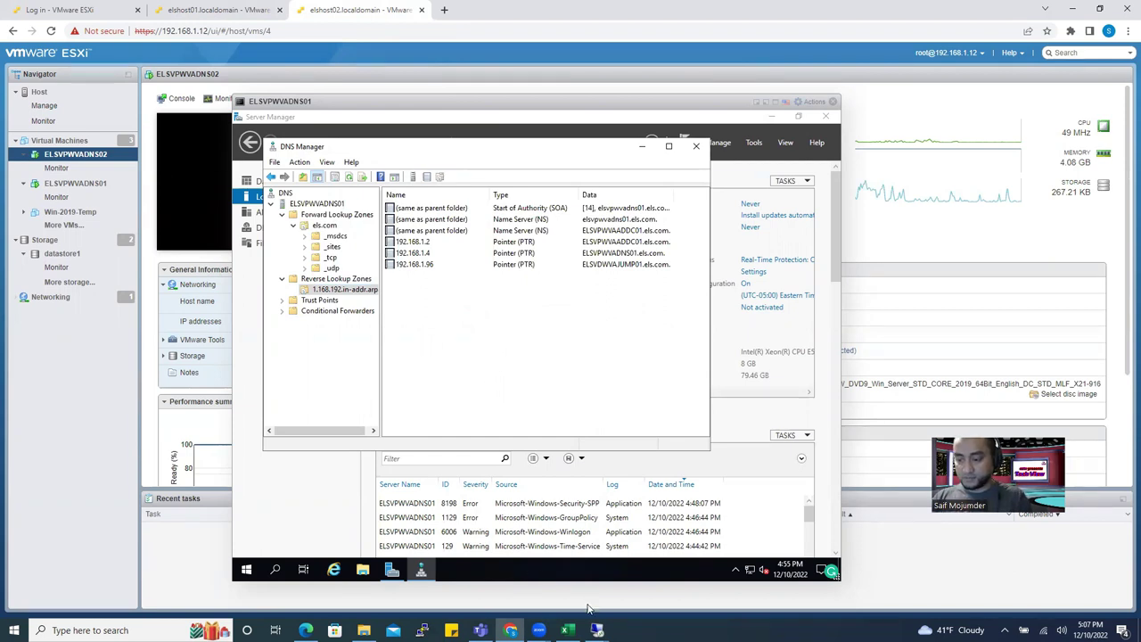
left_click(596, 630)
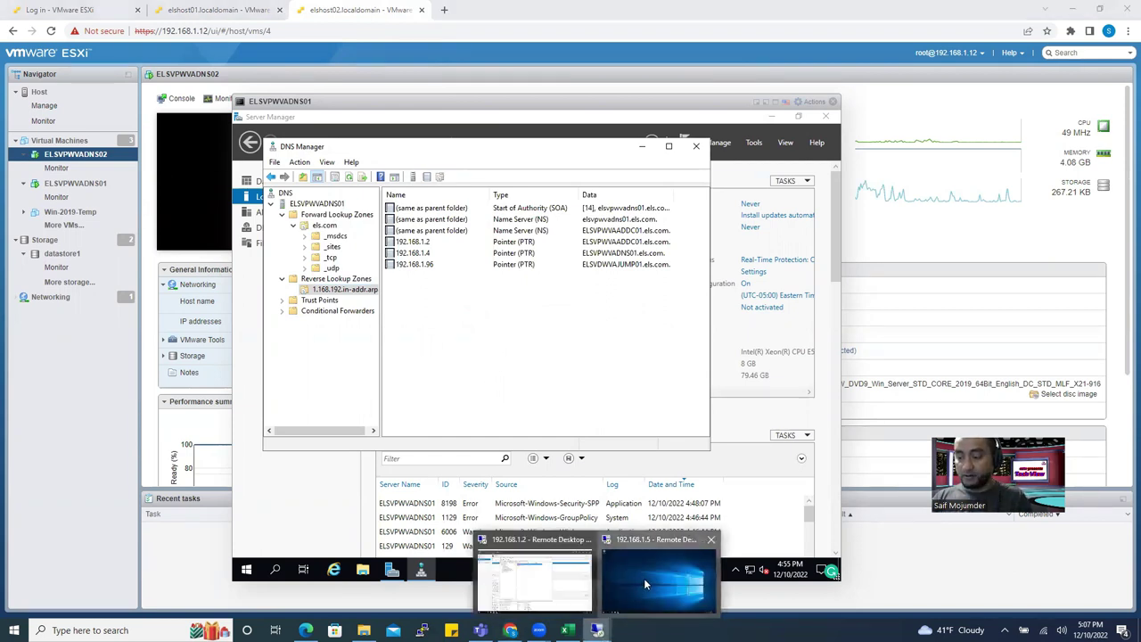
Over the 192.168.1.5 session, confirm ELSVPWVADNS02 is in WORKGROUP, then return to Dashboard.
left_click(645, 584)
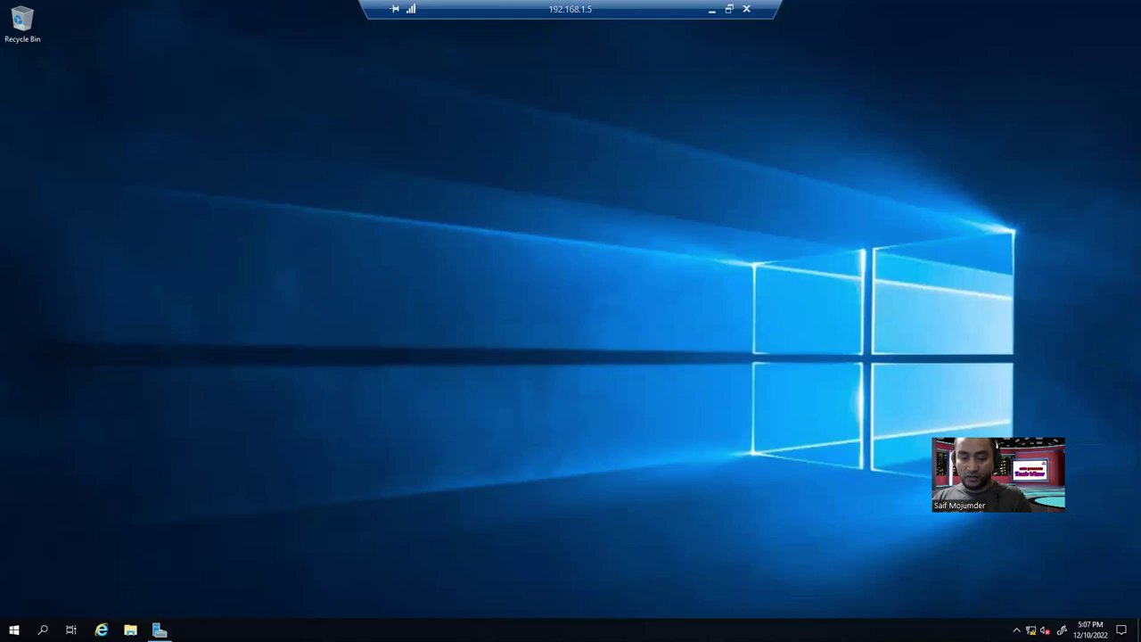
left_click(160, 630)
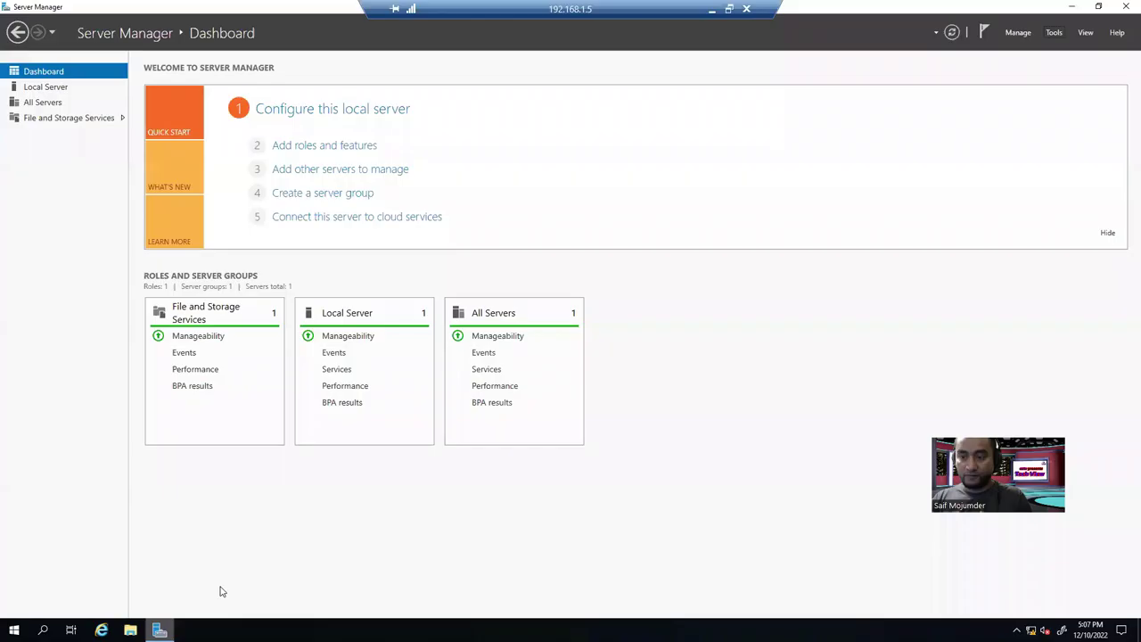
left_click(44, 86)
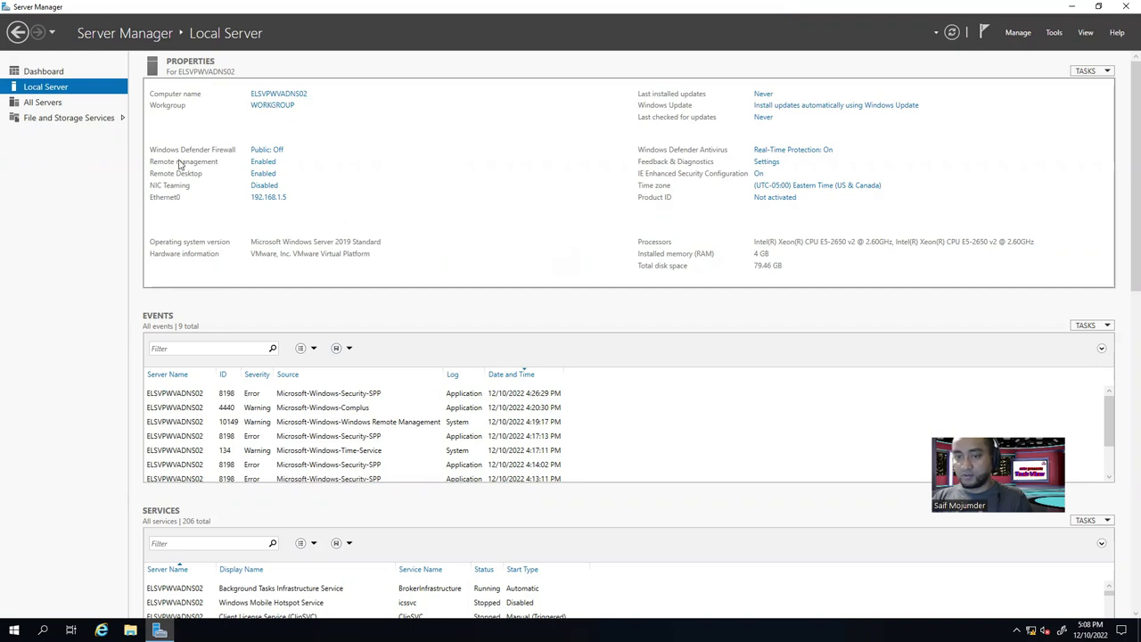
left_click(16, 70)
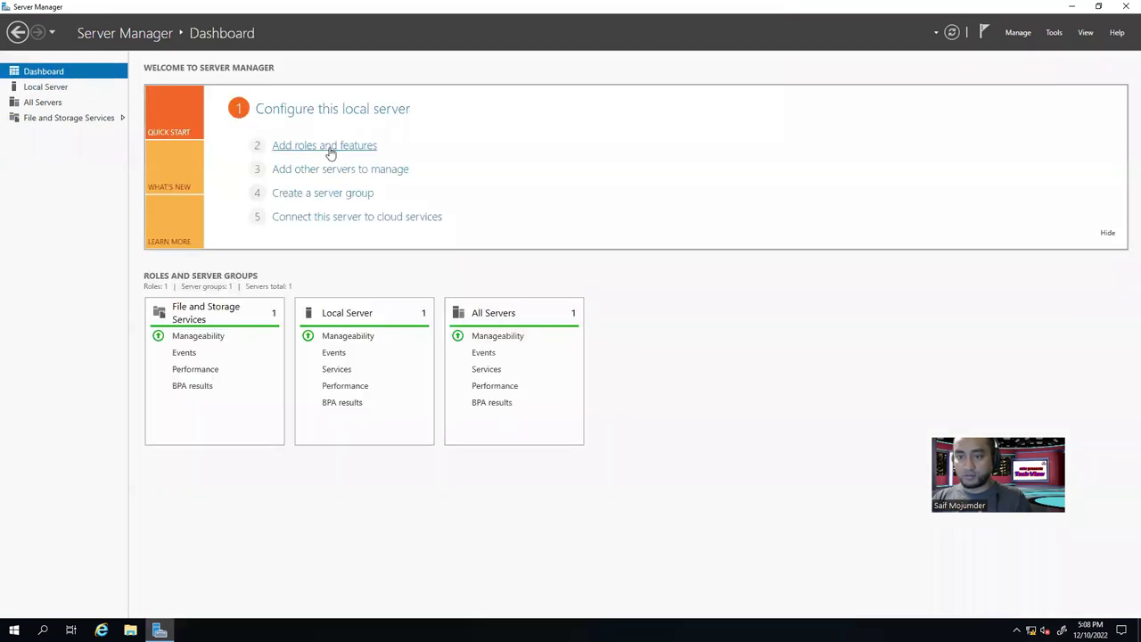
In the Add Roles and Features Wizard, select the DNS Server role with its required features.
left_click(330, 150)
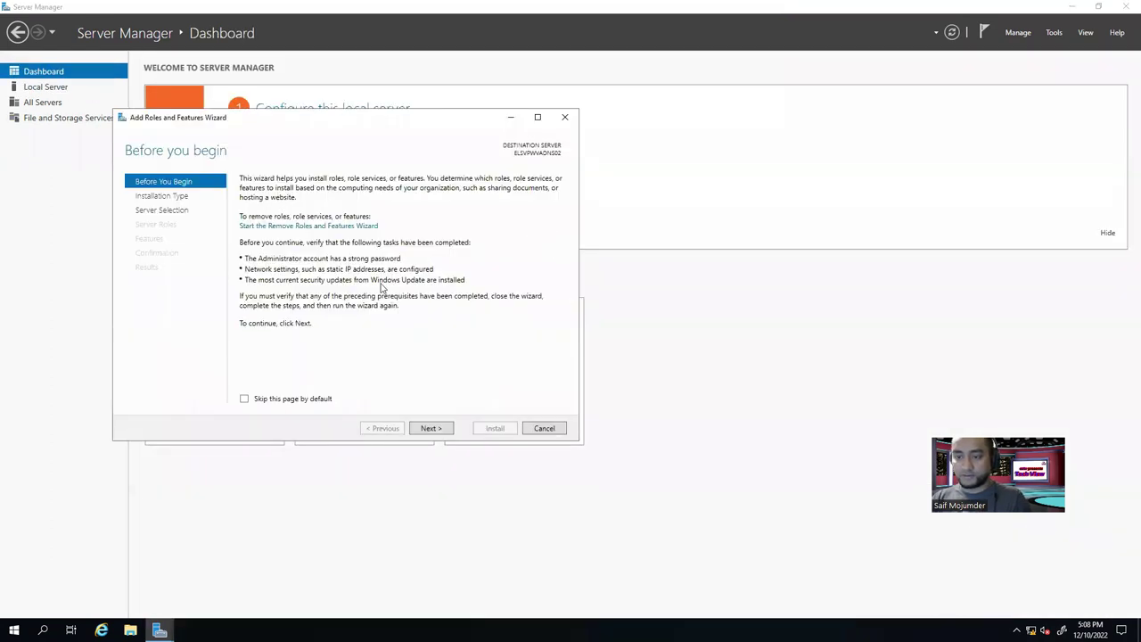
left_click(451, 429)
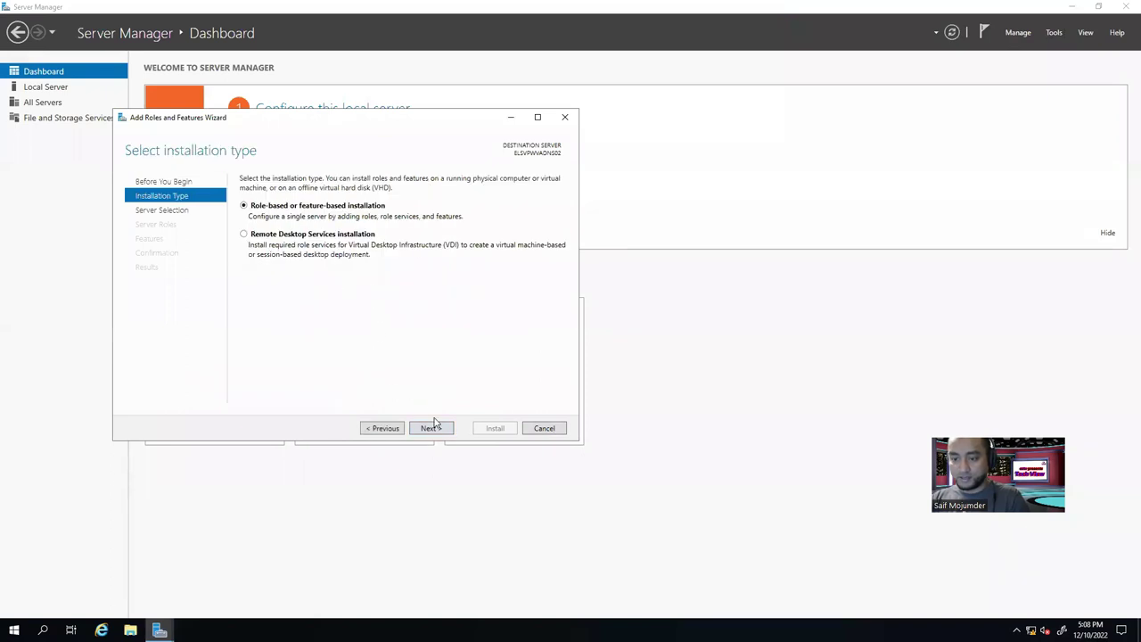
left_click(432, 428)
left_click(431, 428)
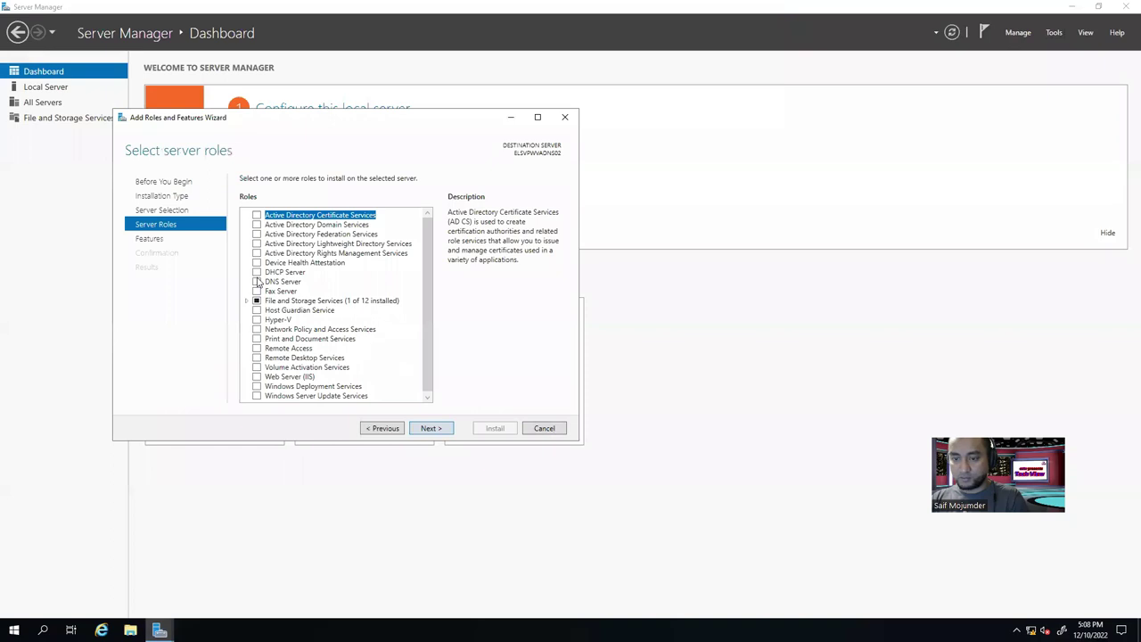
left_click(257, 282)
left_click(380, 387)
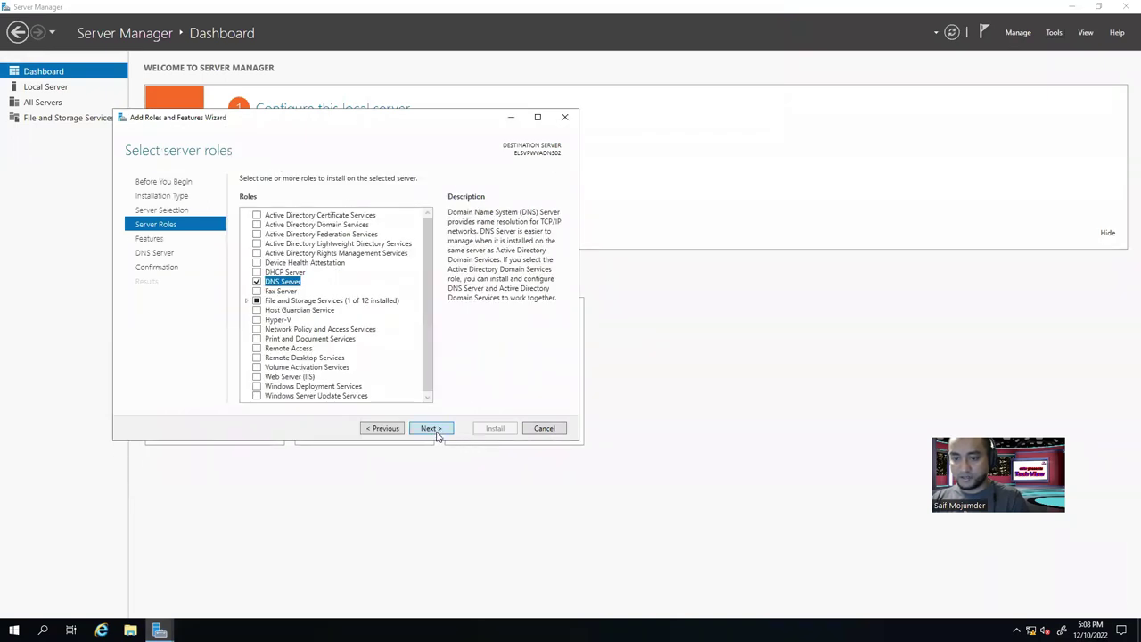
left_click(431, 429)
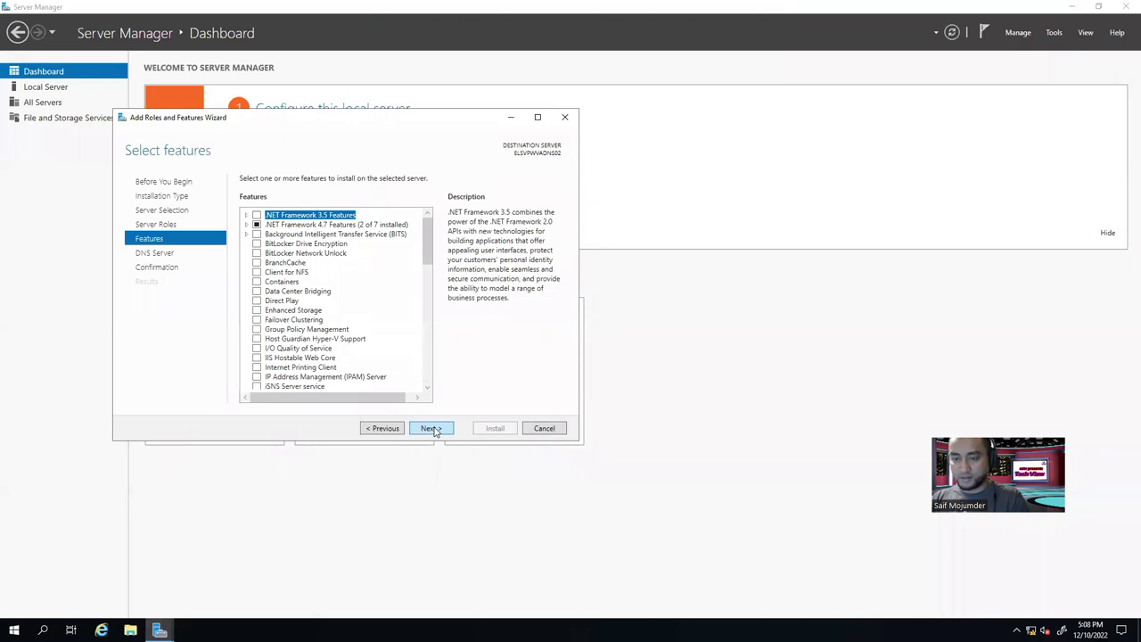
left_click(431, 428)
left_click(431, 428)
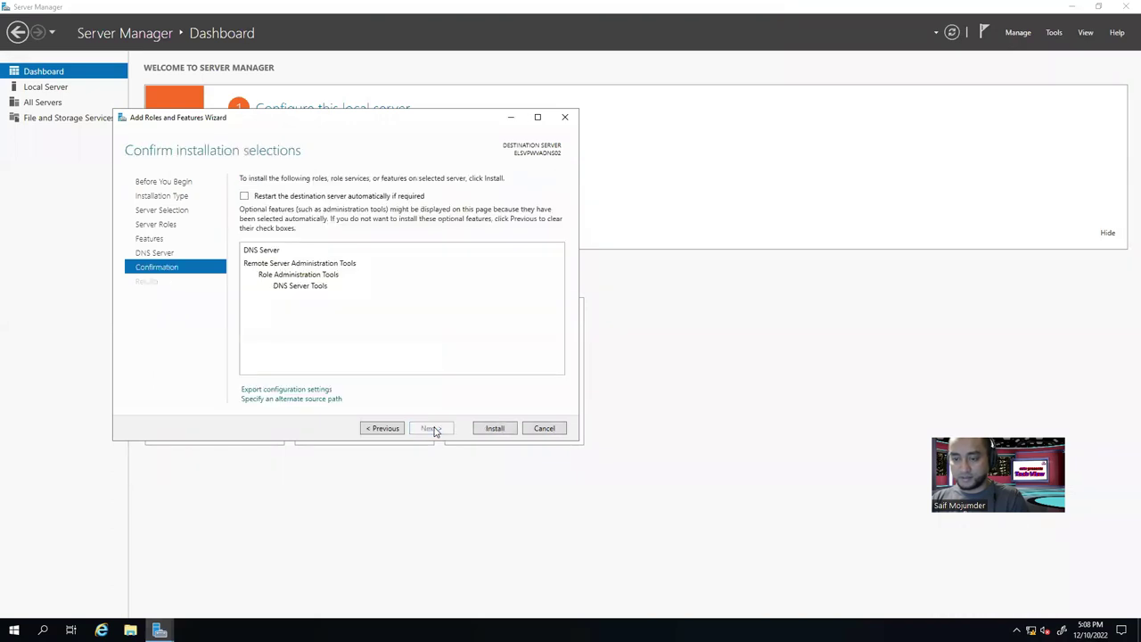
Allow automatic restarts, install DNS Server, and close the wizard when finished.
left_click(244, 198)
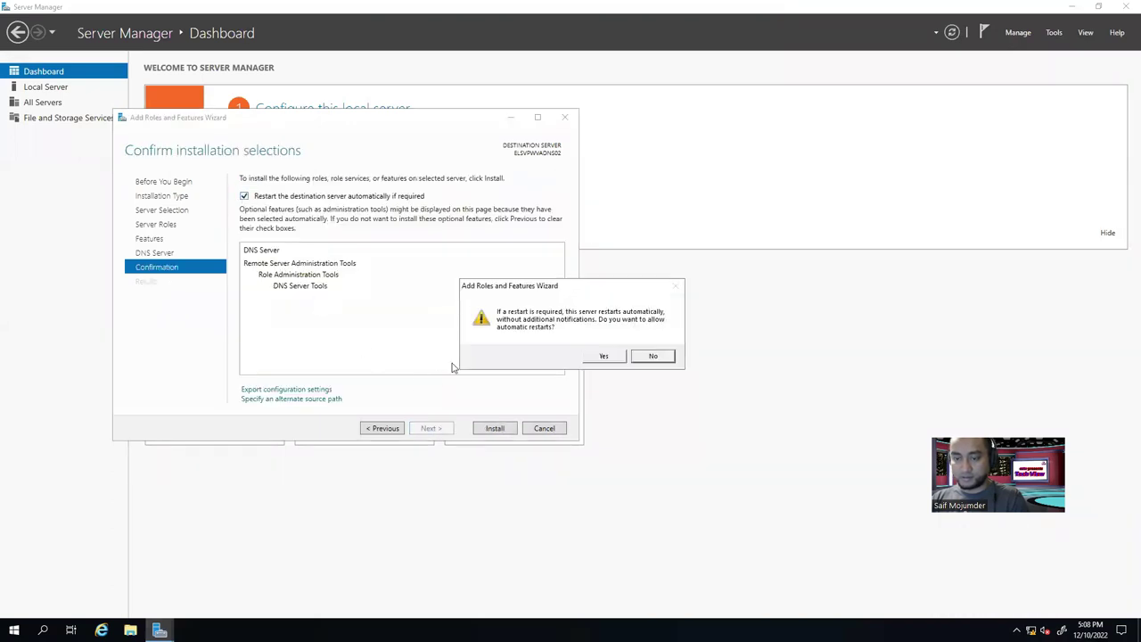
left_click(605, 357)
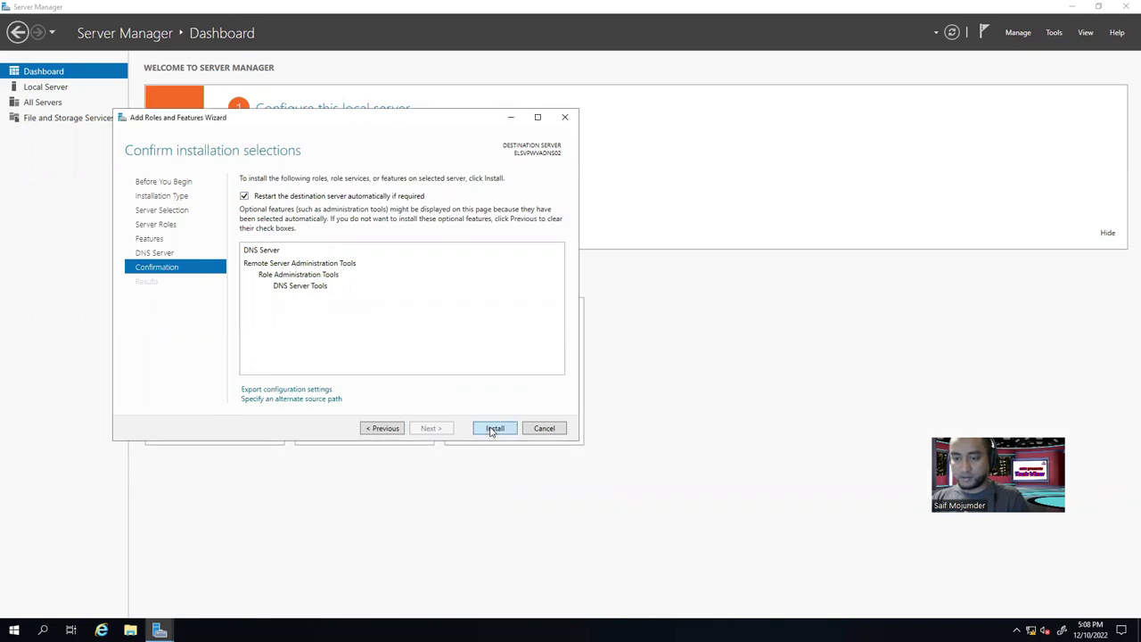
left_click(492, 429)
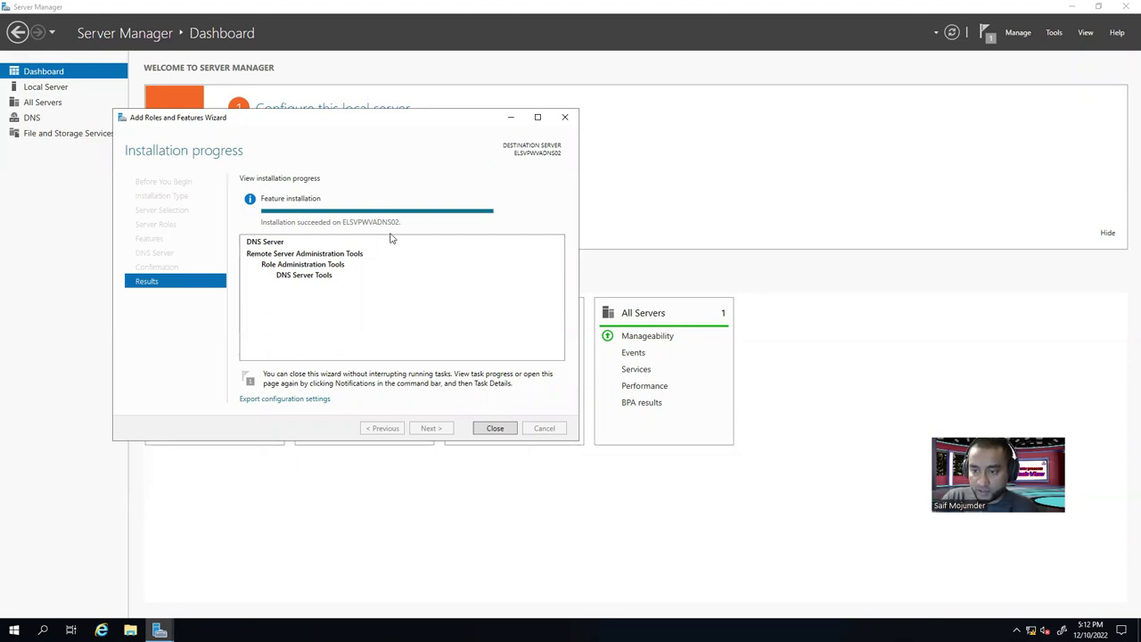
left_click(496, 429)
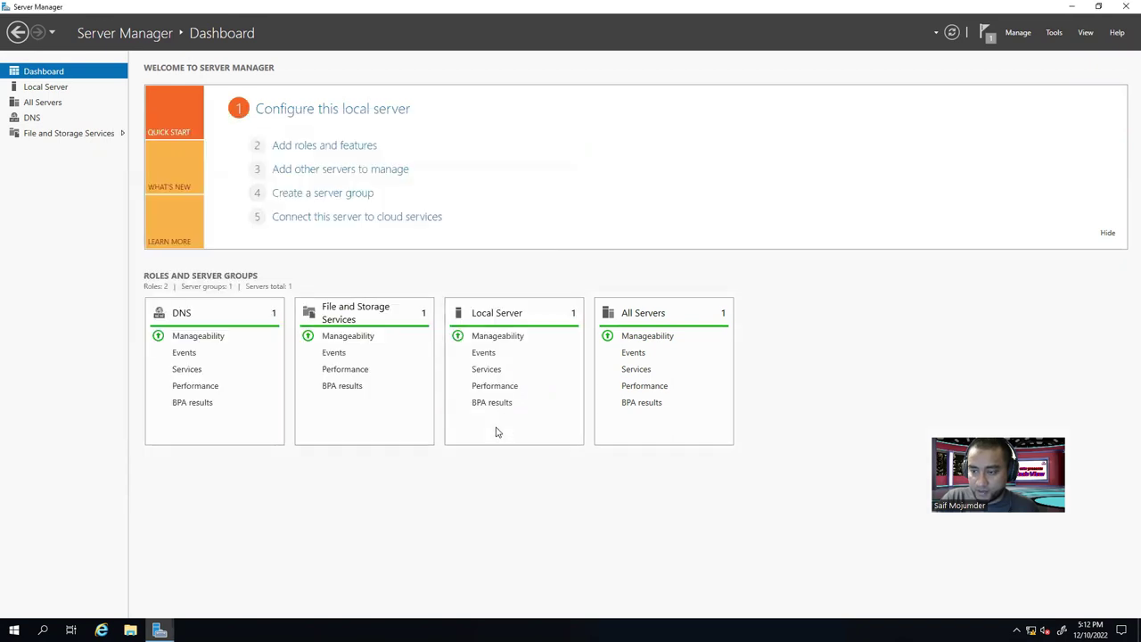
Inspect Ethernet0's current gateway and DNS servers 192.168.1.4 and 192.168.1.5 in connection details.
left_click(59, 88)
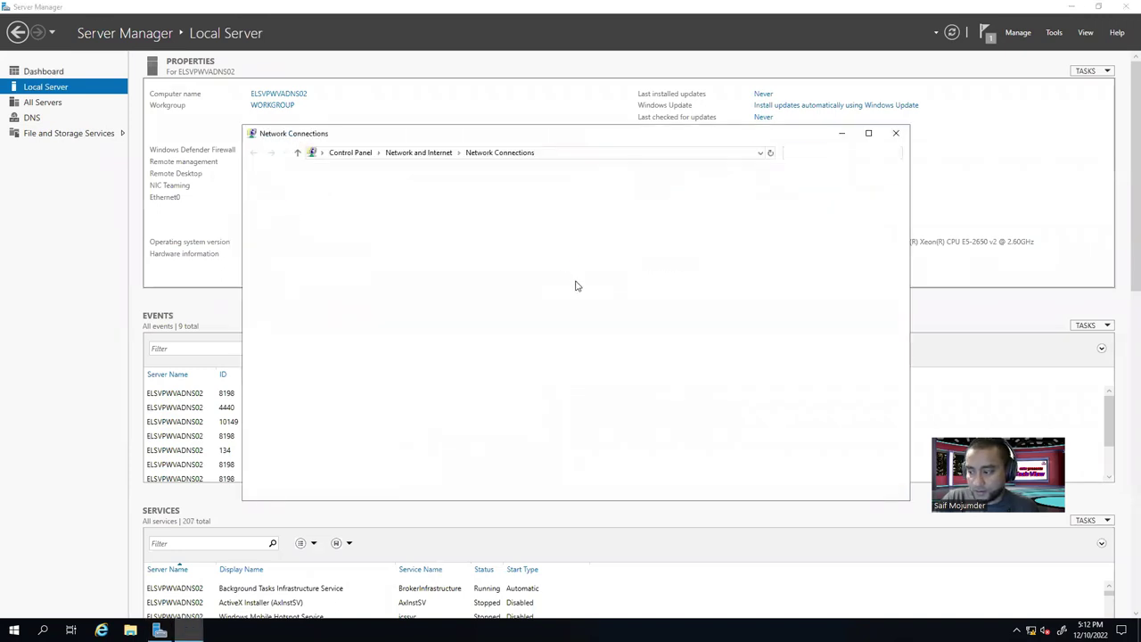
left_click(297, 208)
key("Return")
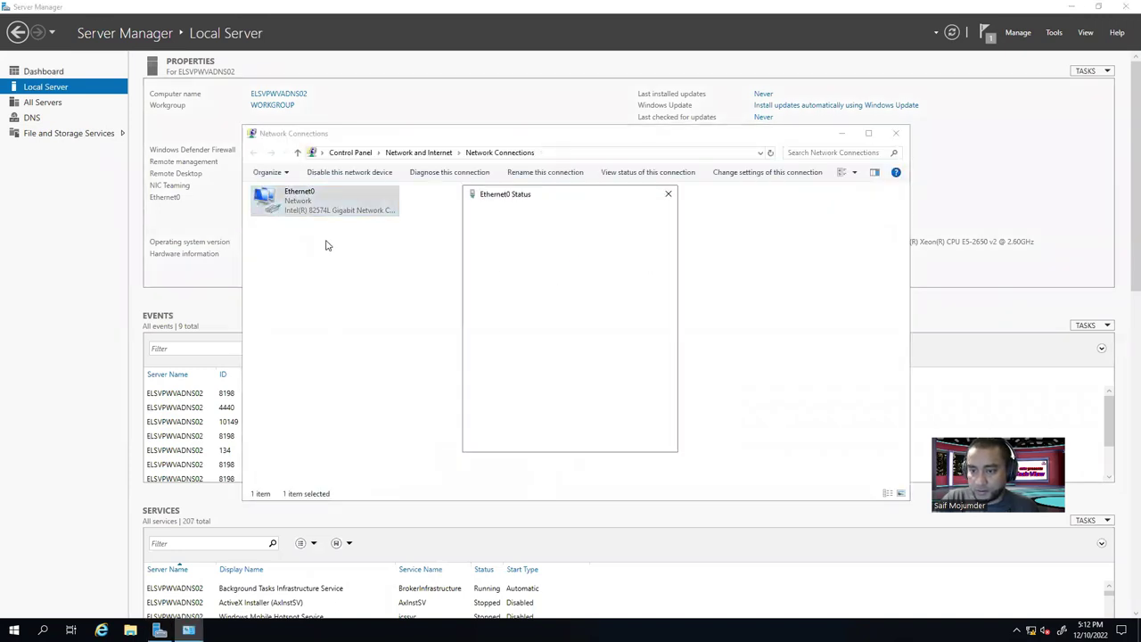
left_click(507, 307)
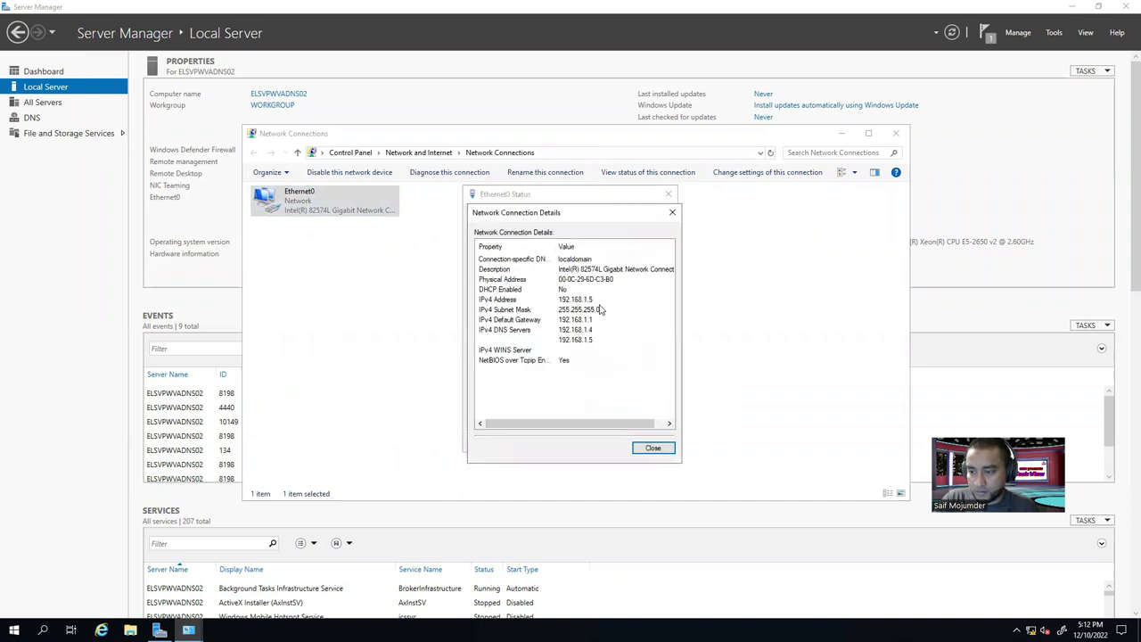
left_click(596, 319)
left_click(595, 328)
left_click(597, 340)
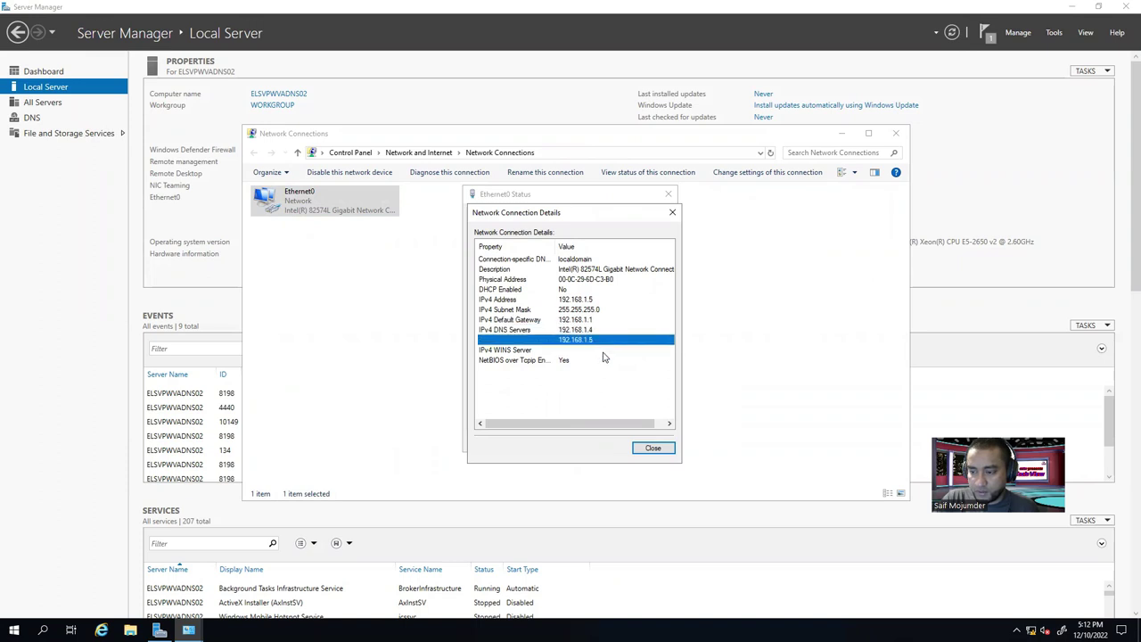
left_click(653, 447)
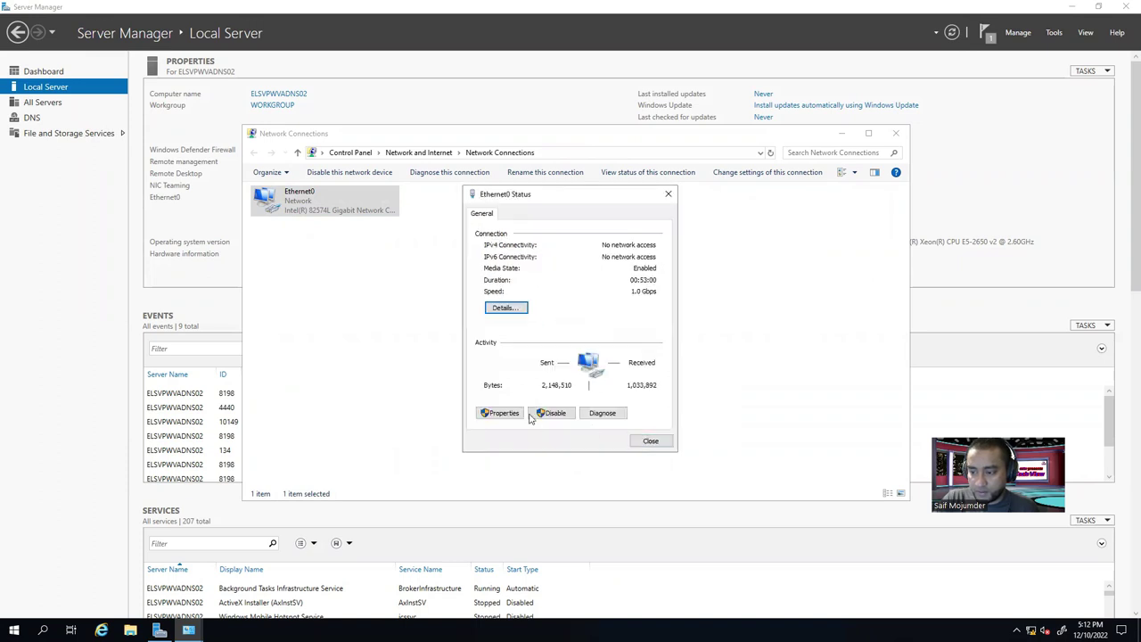
Add 192.168.1.1 to Ethernet0's IPv4 advanced DNS server list and confirm.
left_click(497, 414)
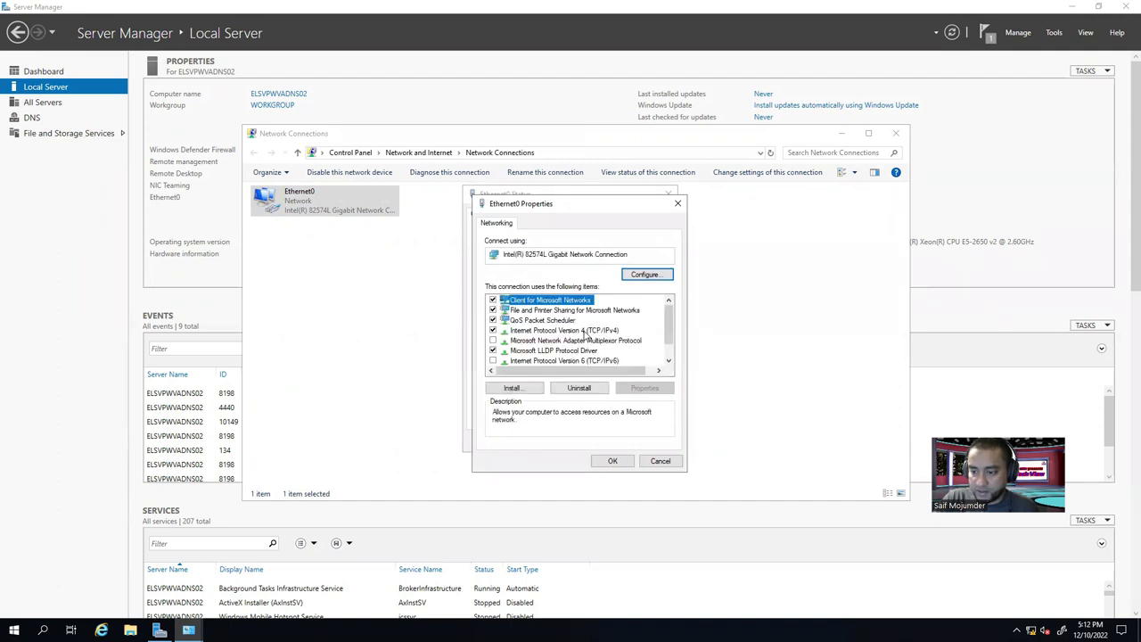
double_click(585, 331)
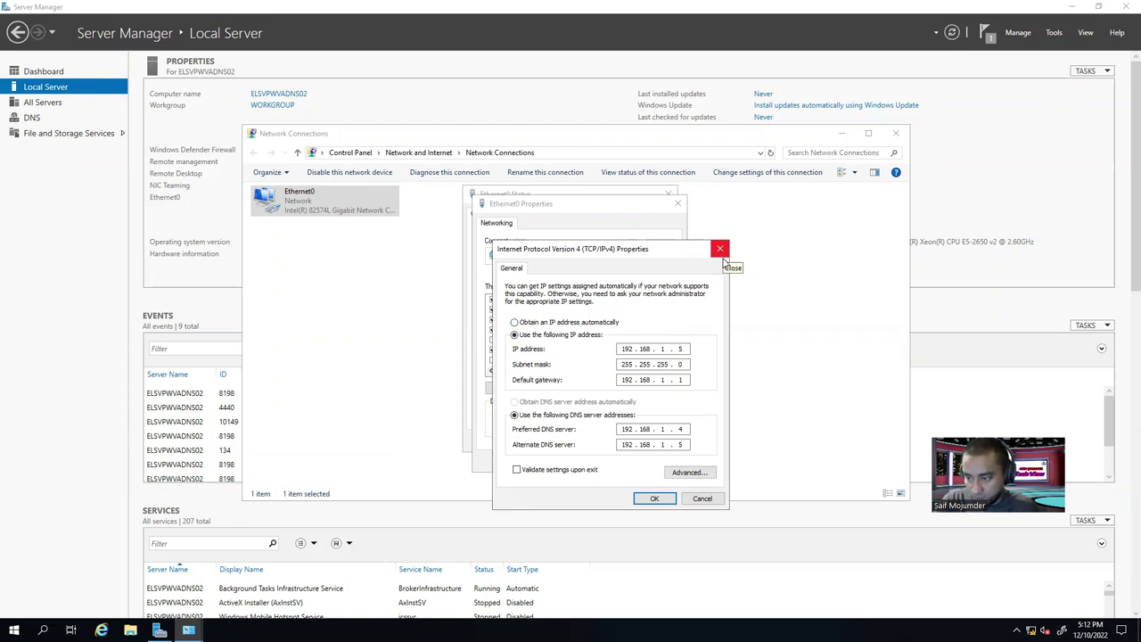
left_click(691, 474)
left_click(554, 278)
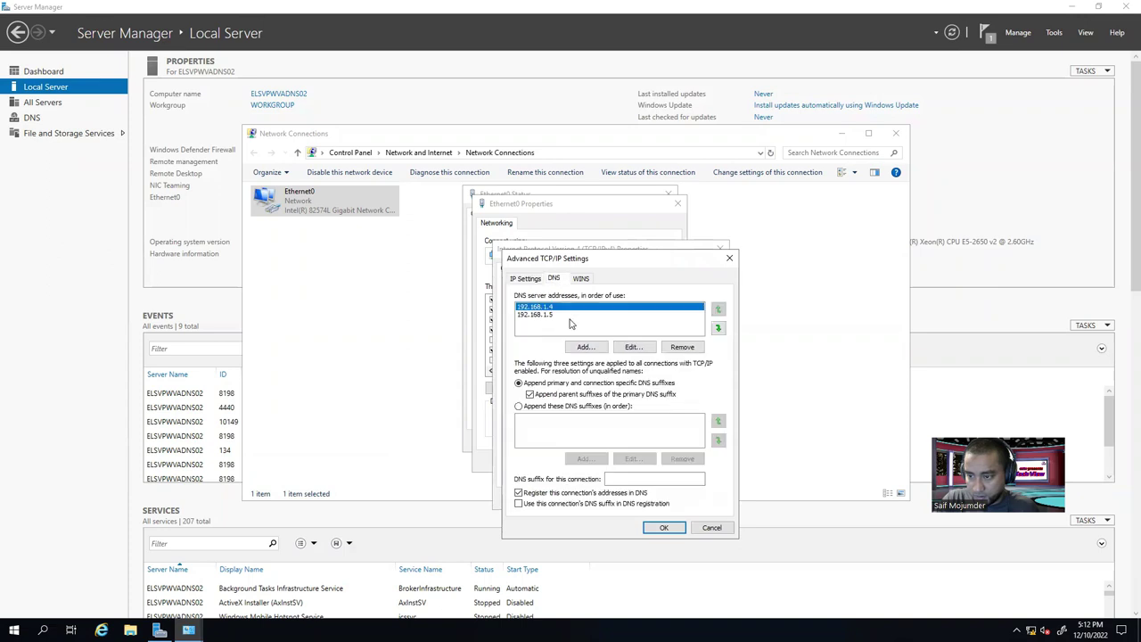
left_click(576, 349)
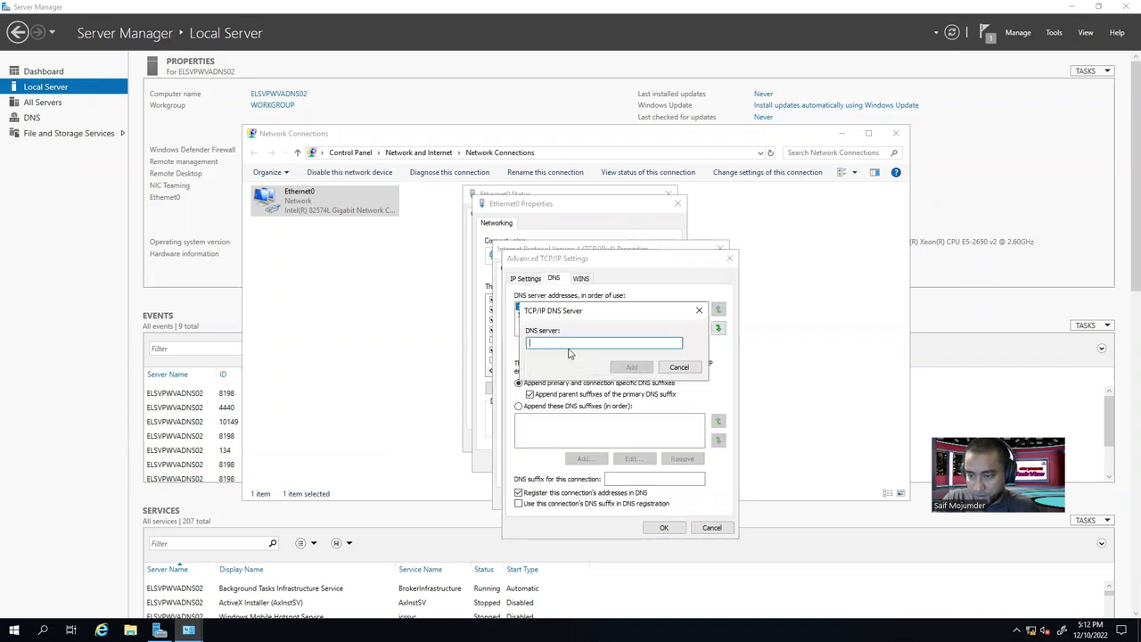
type("192.16")
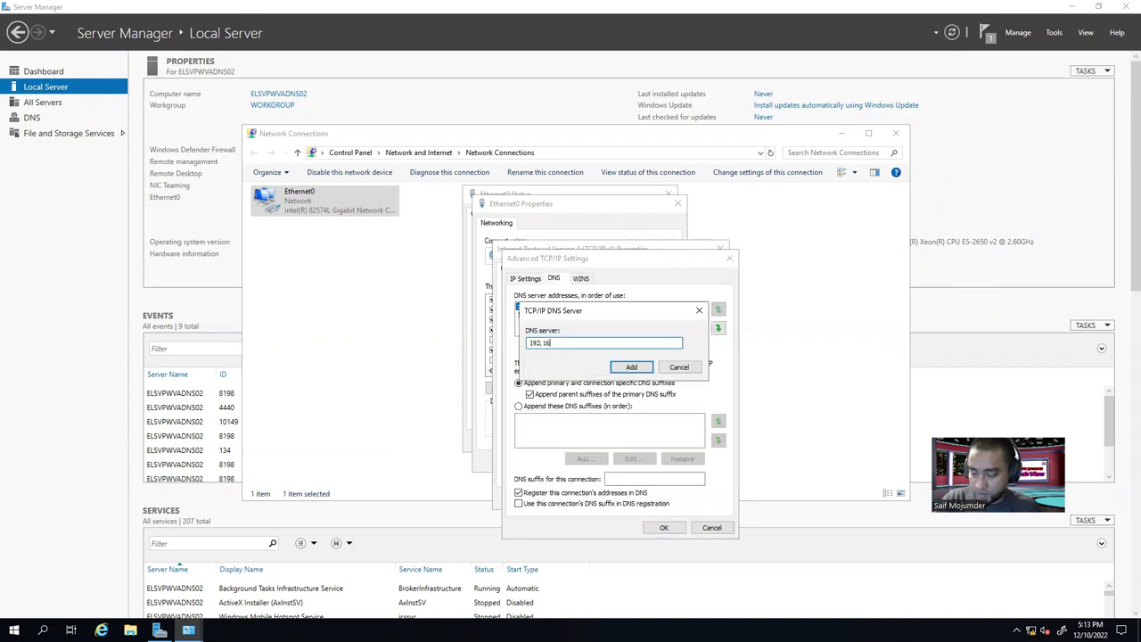
type("8.1.1")
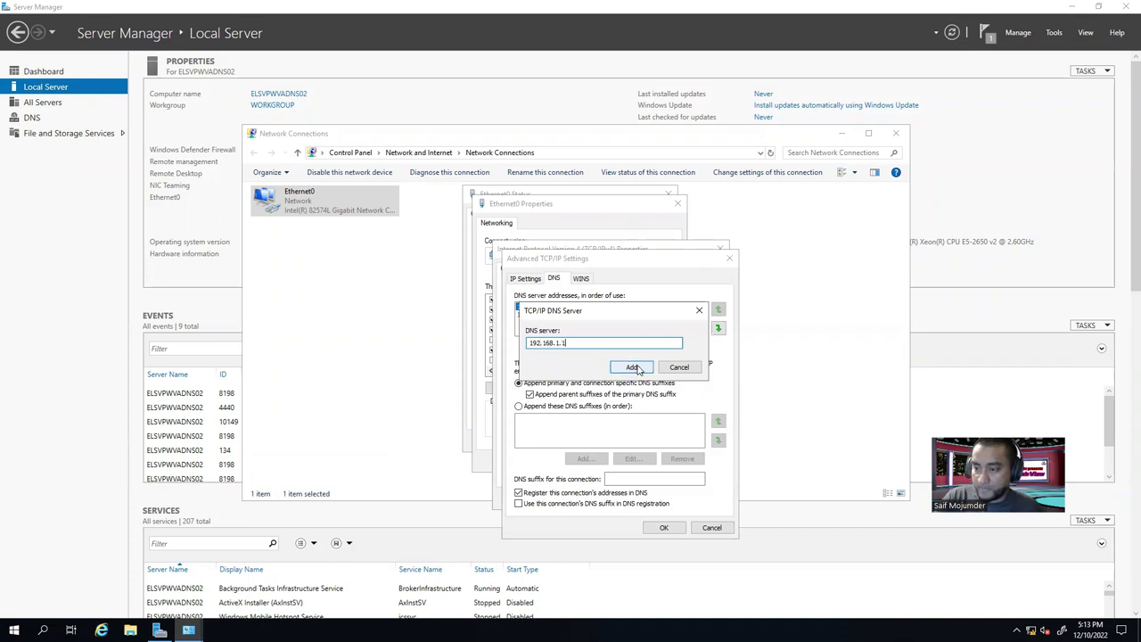
left_click(631, 368)
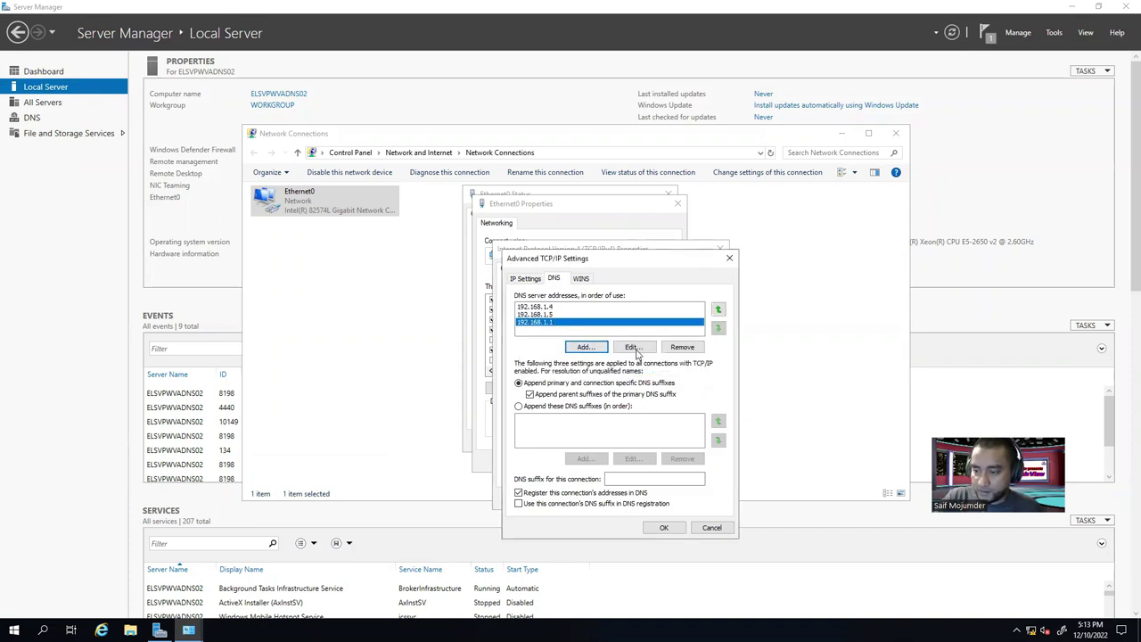
left_click(664, 529)
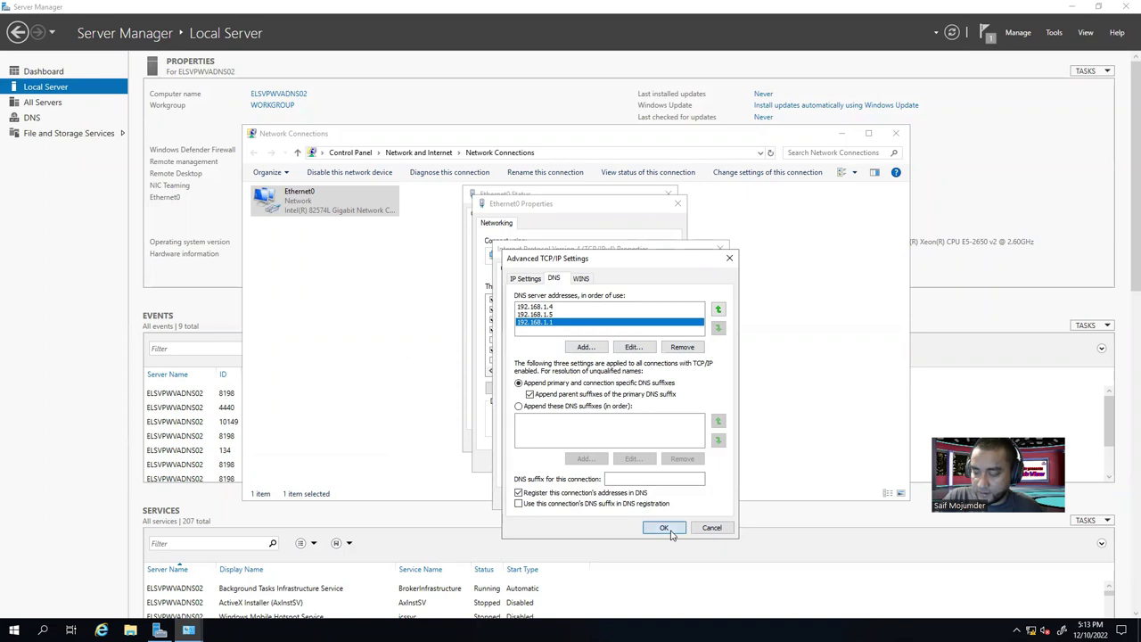
left_click(655, 497)
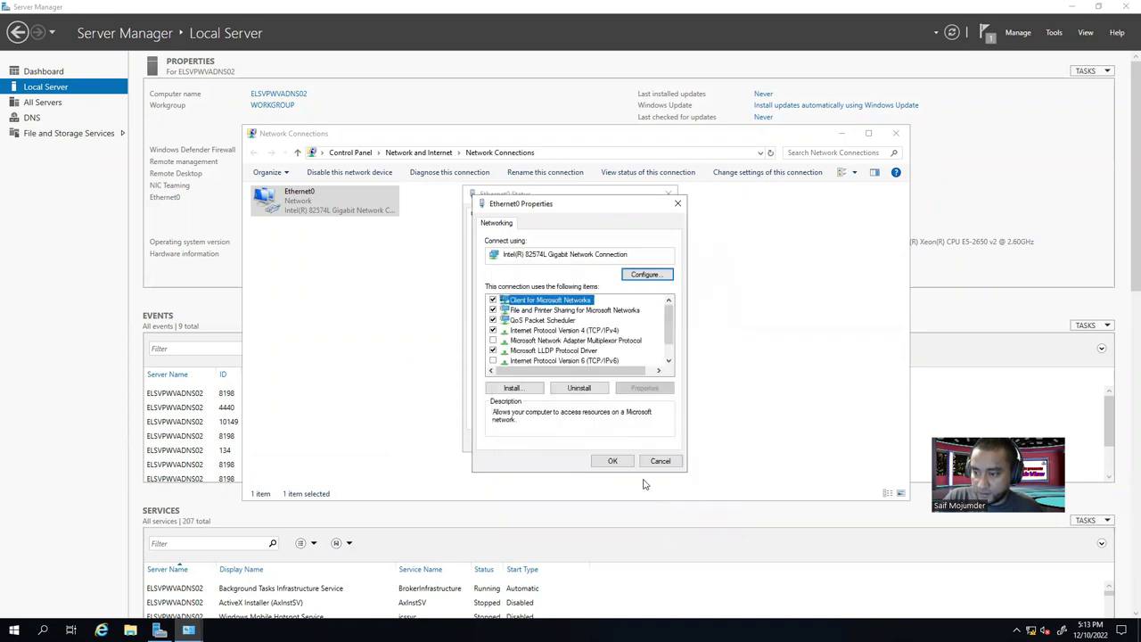
Apply the Ethernet0 adapter properties and close the connection details and status windows.
left_click(615, 460)
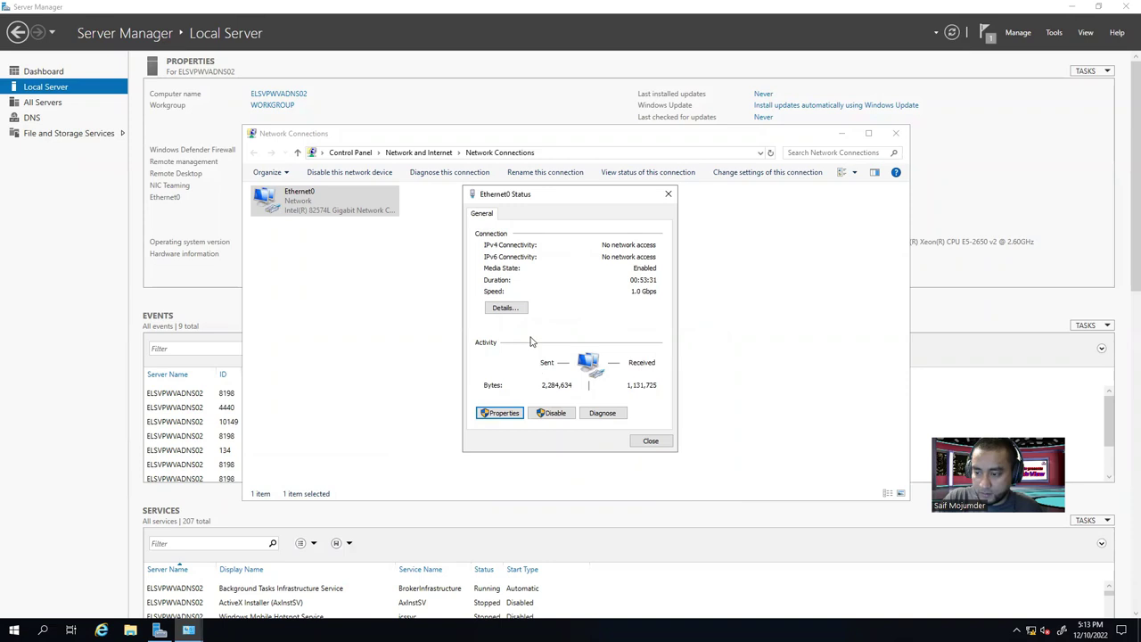
left_click(505, 307)
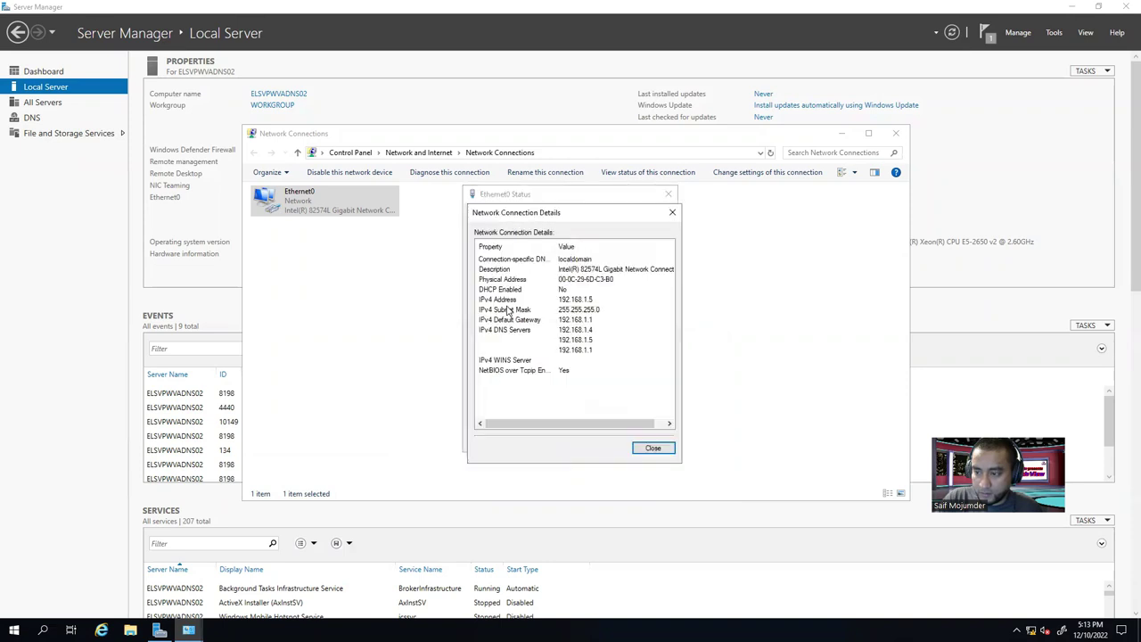
left_click(652, 449)
left_click(654, 443)
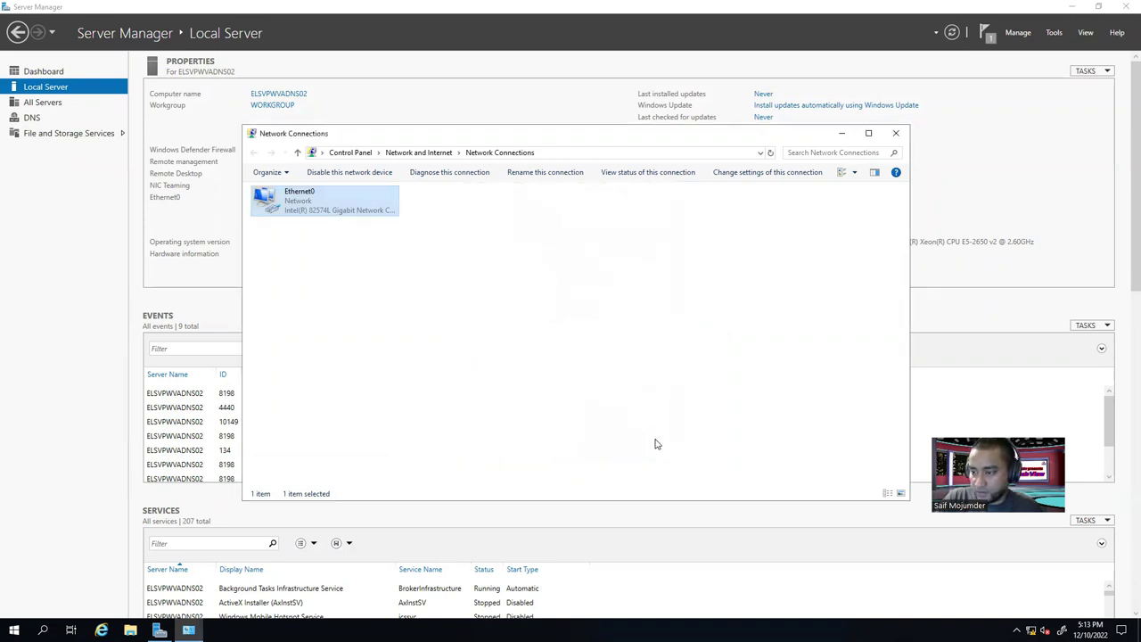
double_click(321, 200)
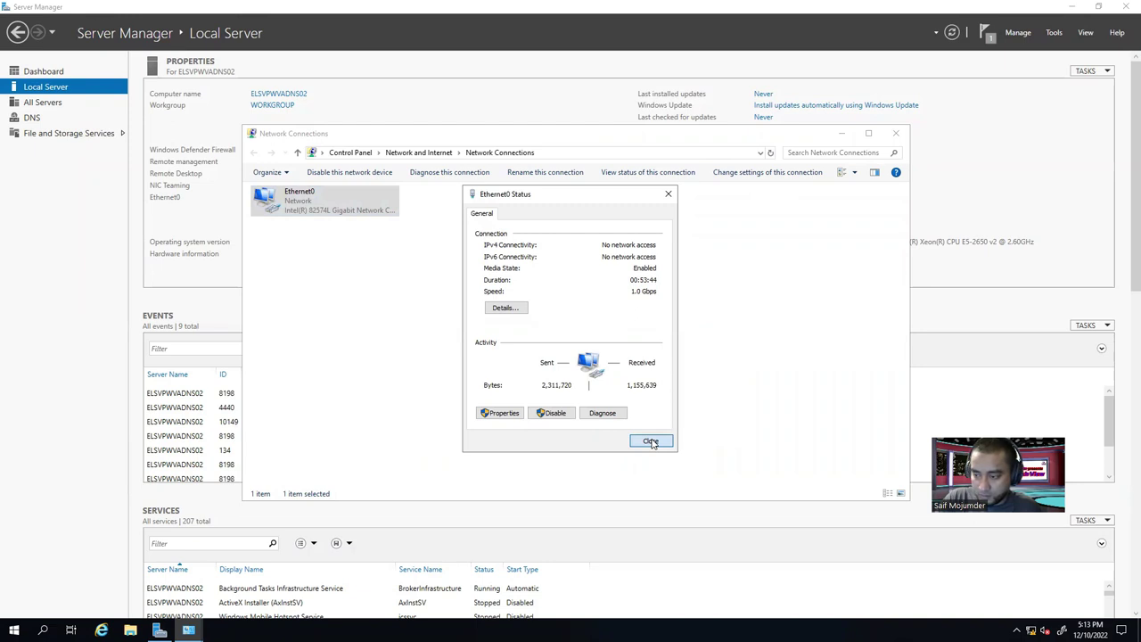
left_click(651, 441)
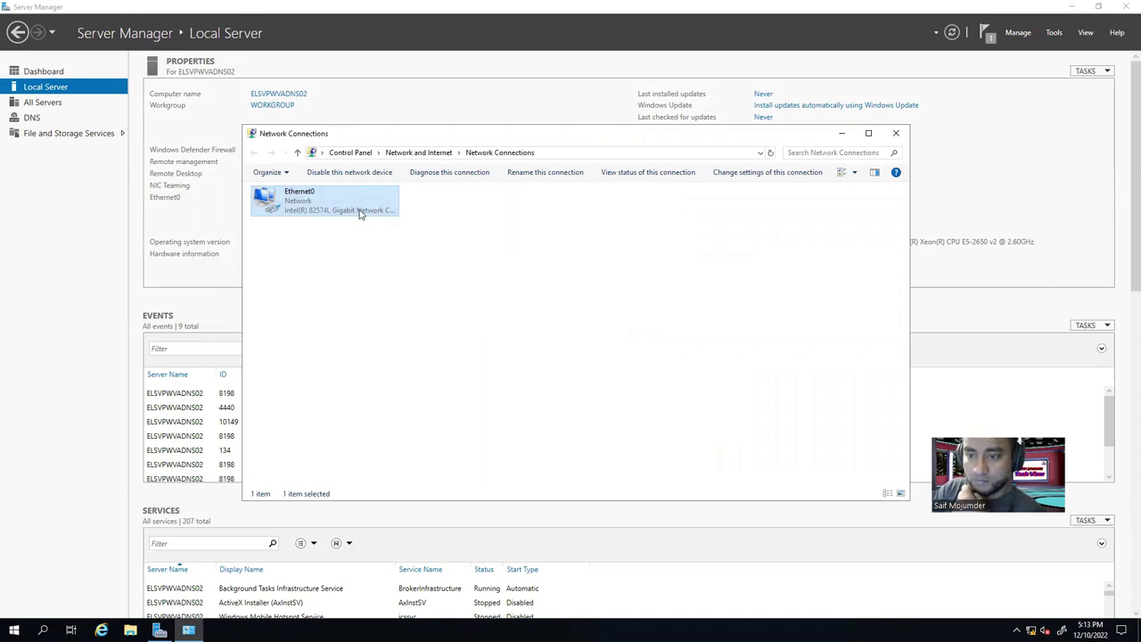
Verify 192.168.1.1 now appears after 192.168.1.5 in Ethernet0's DNS details, then close Network Connections.
double_click(361, 212)
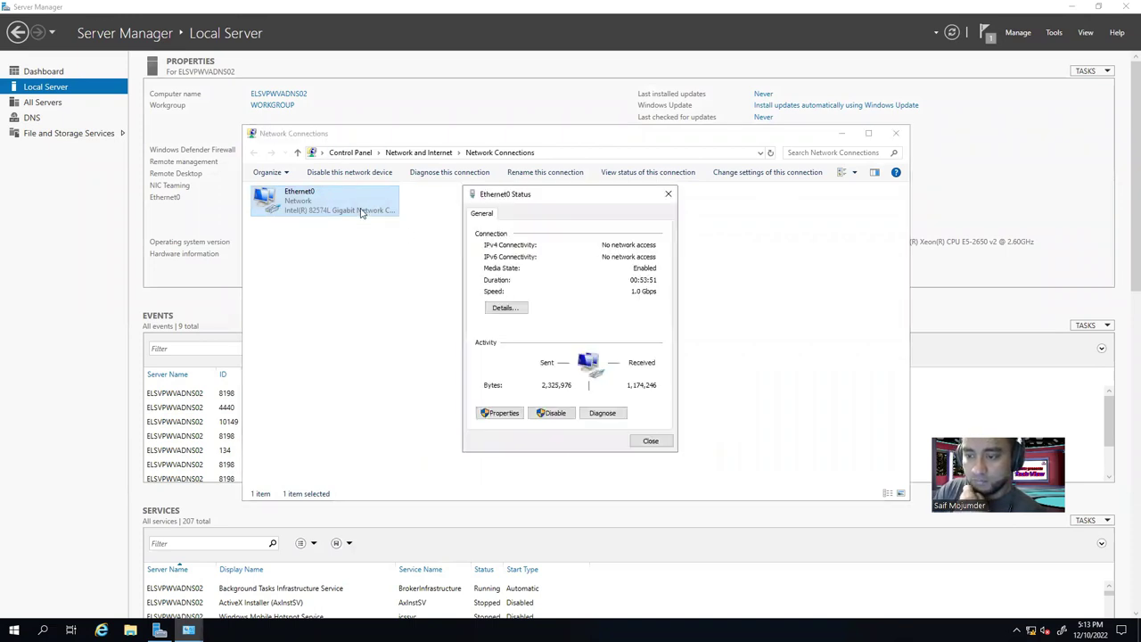
left_click(505, 312)
left_click(588, 340)
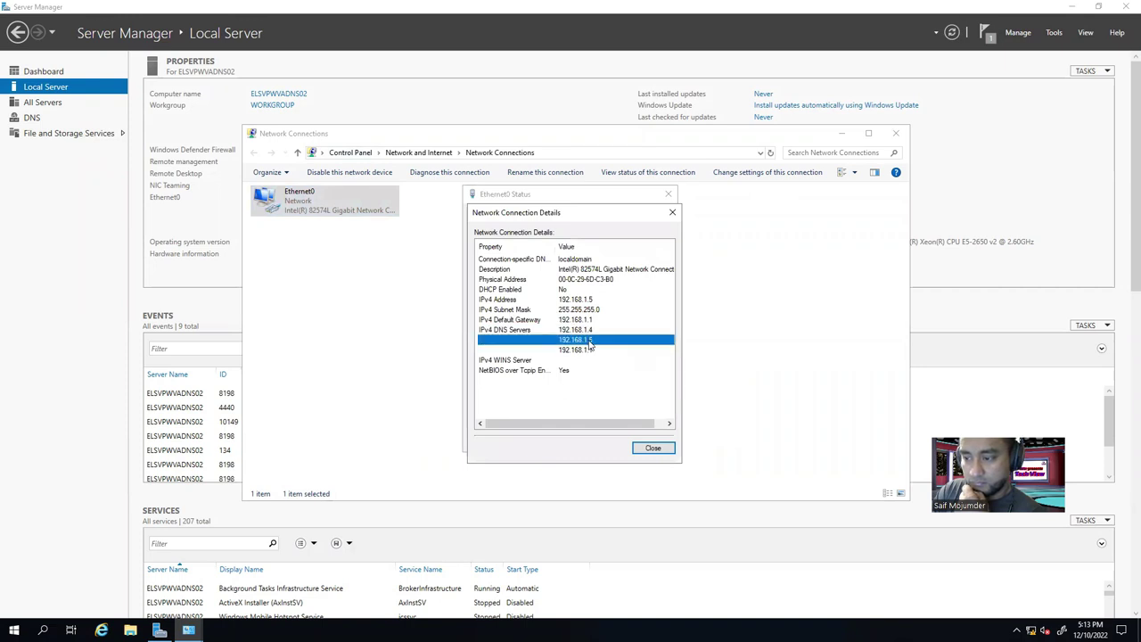
left_click(593, 350)
left_click(658, 447)
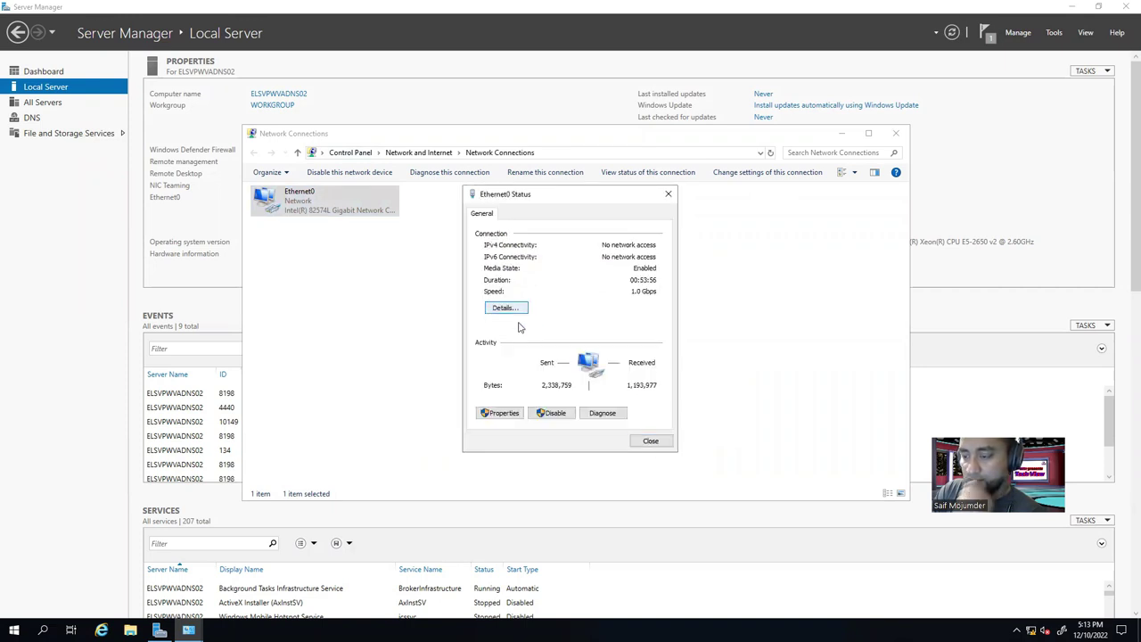
left_click(650, 440)
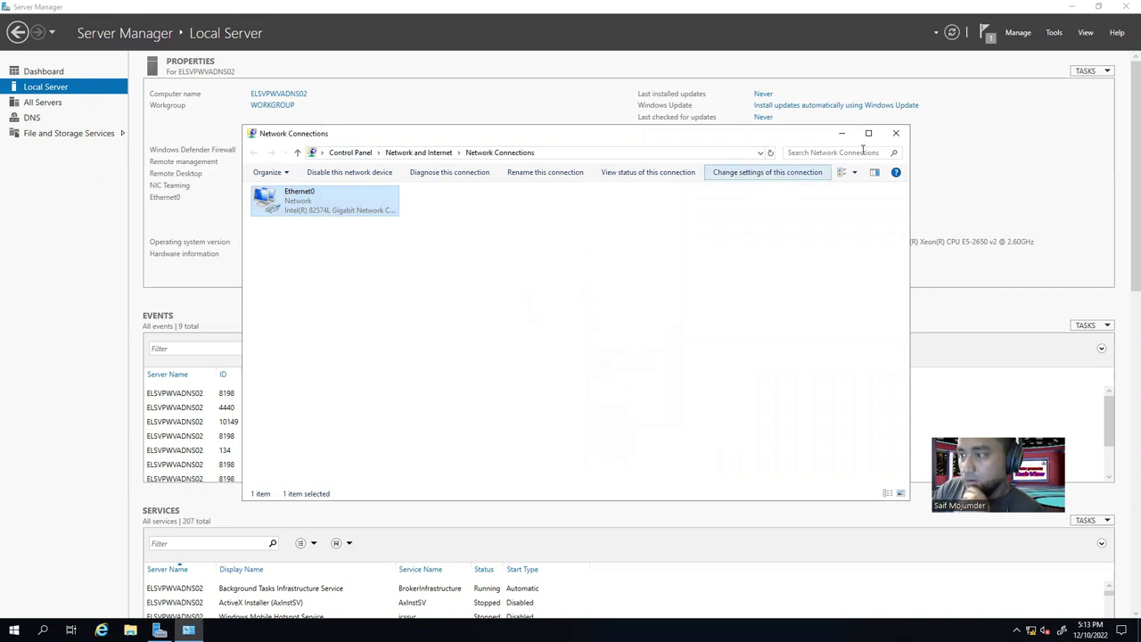
left_click(896, 134)
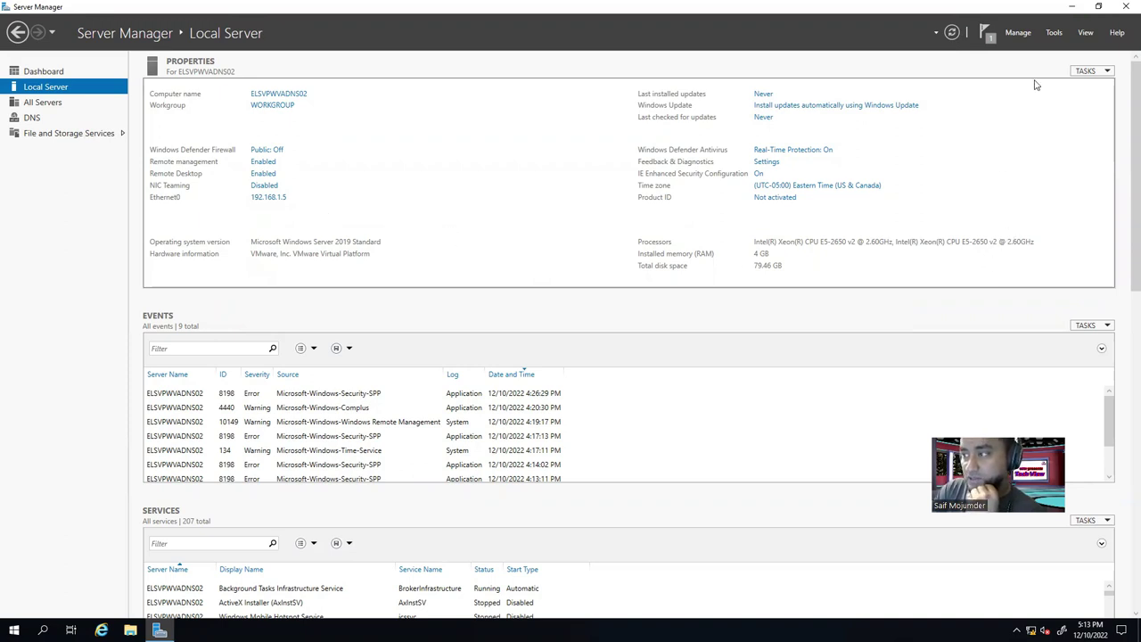
left_click(1053, 32)
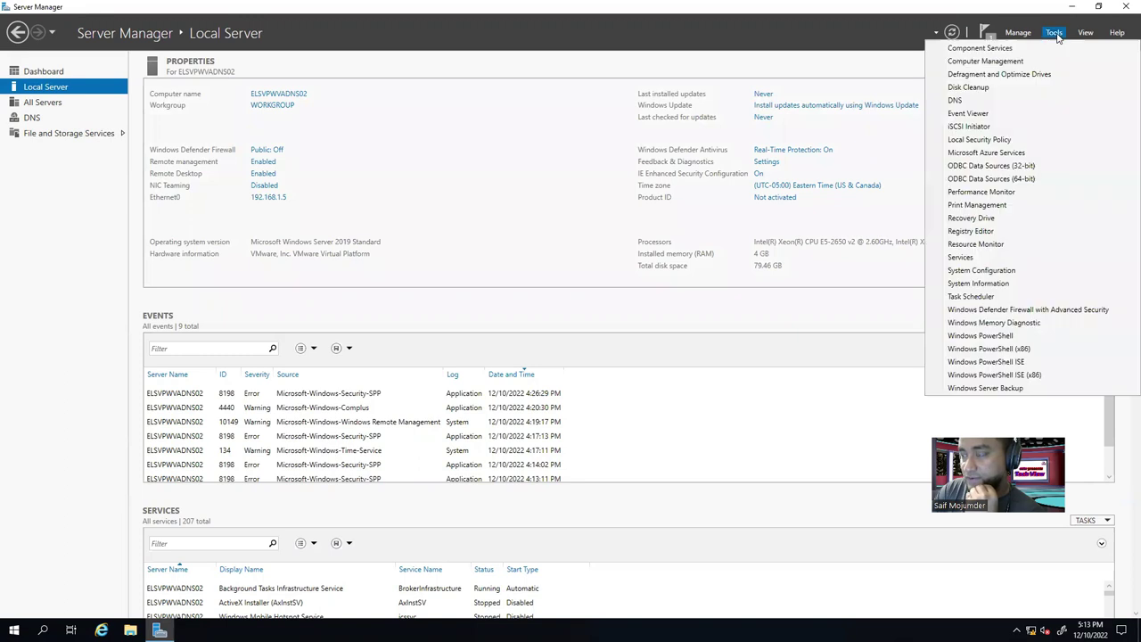
left_click(1013, 100)
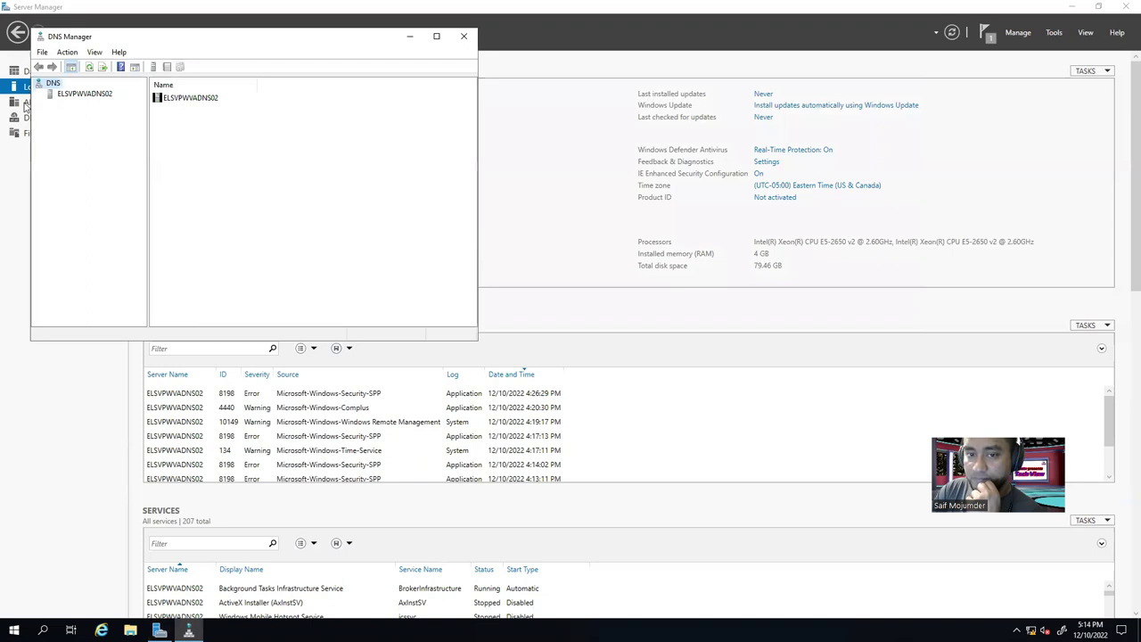
left_click(57, 96)
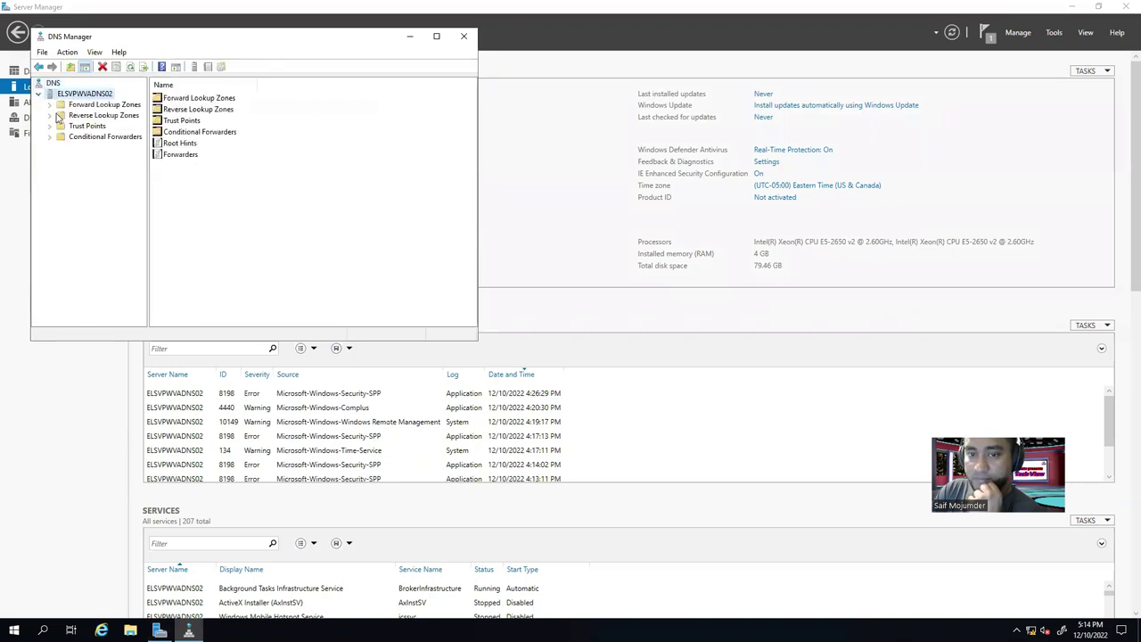
left_click(55, 105)
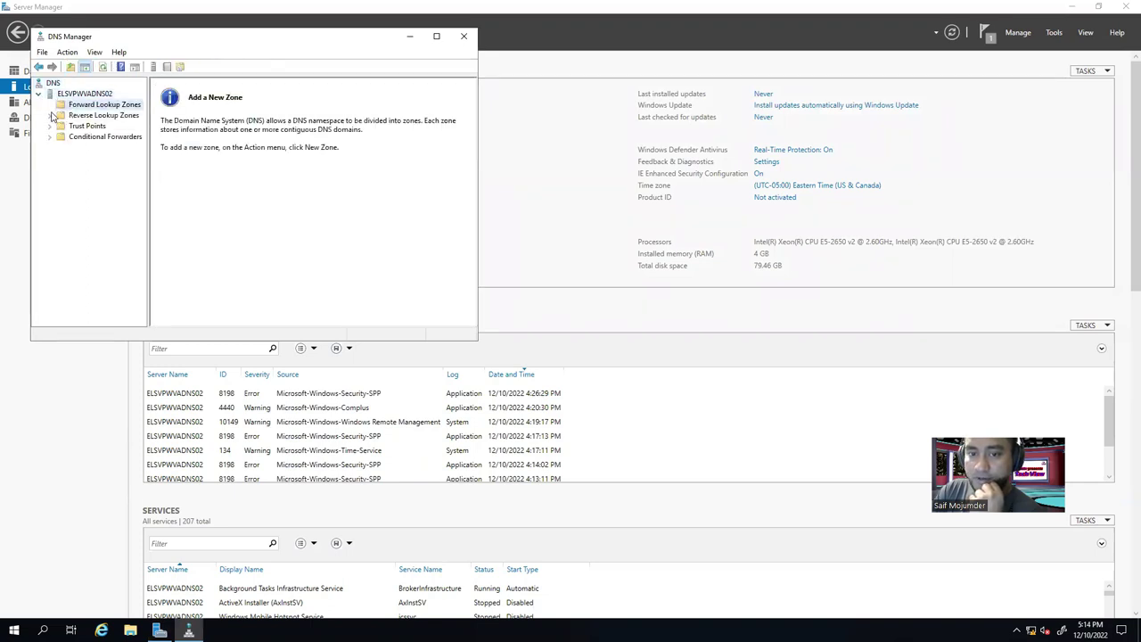
left_click(78, 117)
left_click(464, 36)
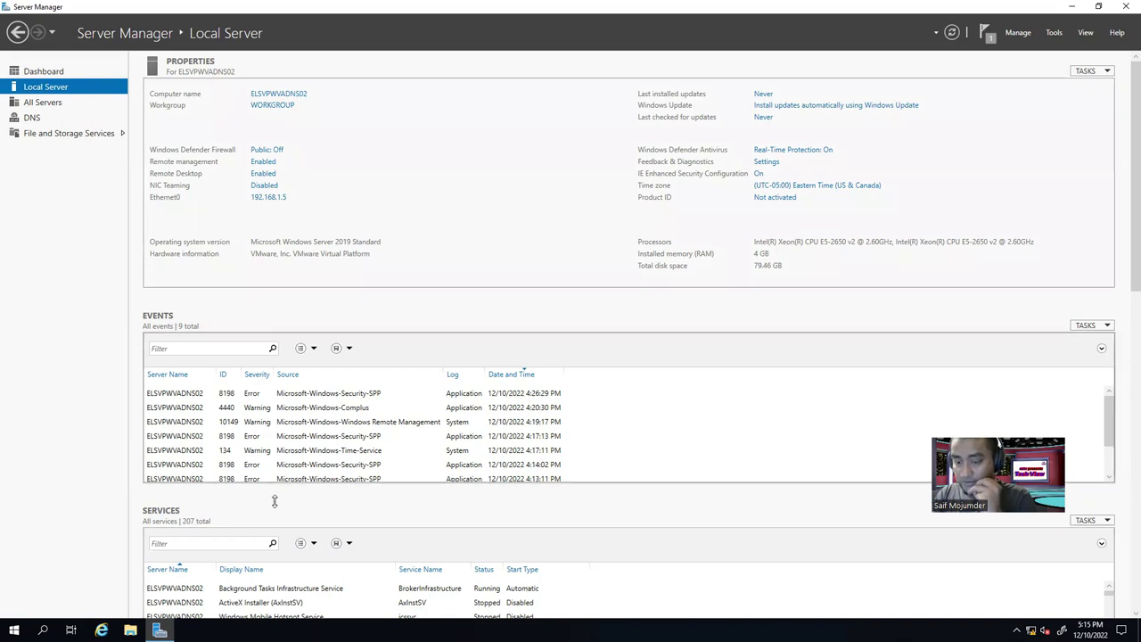
Launch DNS Manager from Server Manager's Tools menu on DNS02 and minimize it.
left_click(1054, 33)
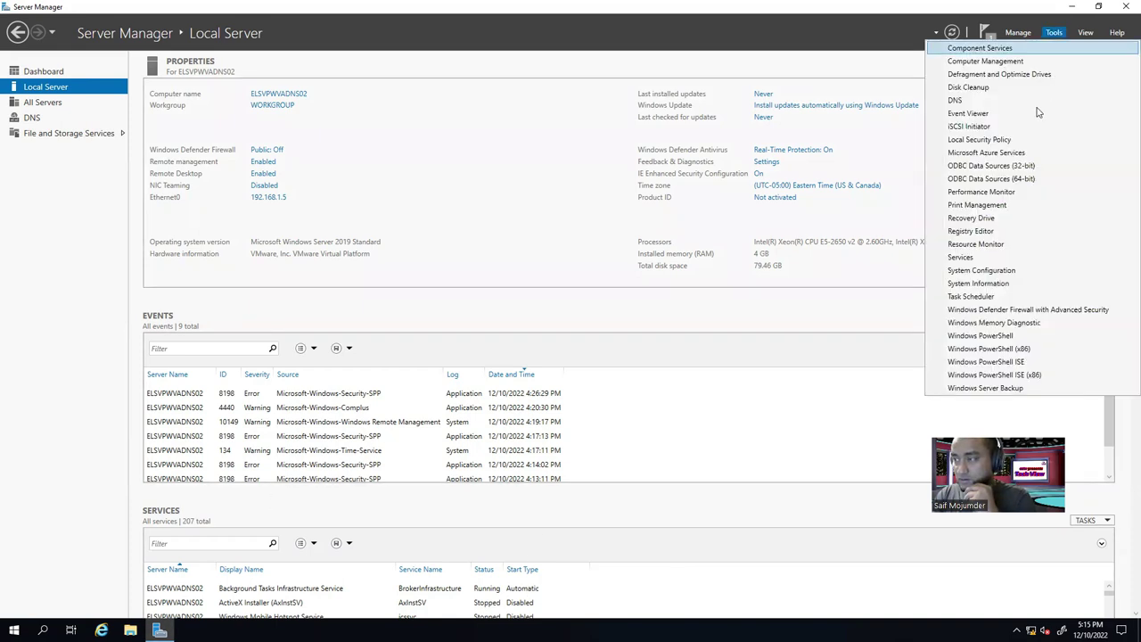
left_click(980, 101)
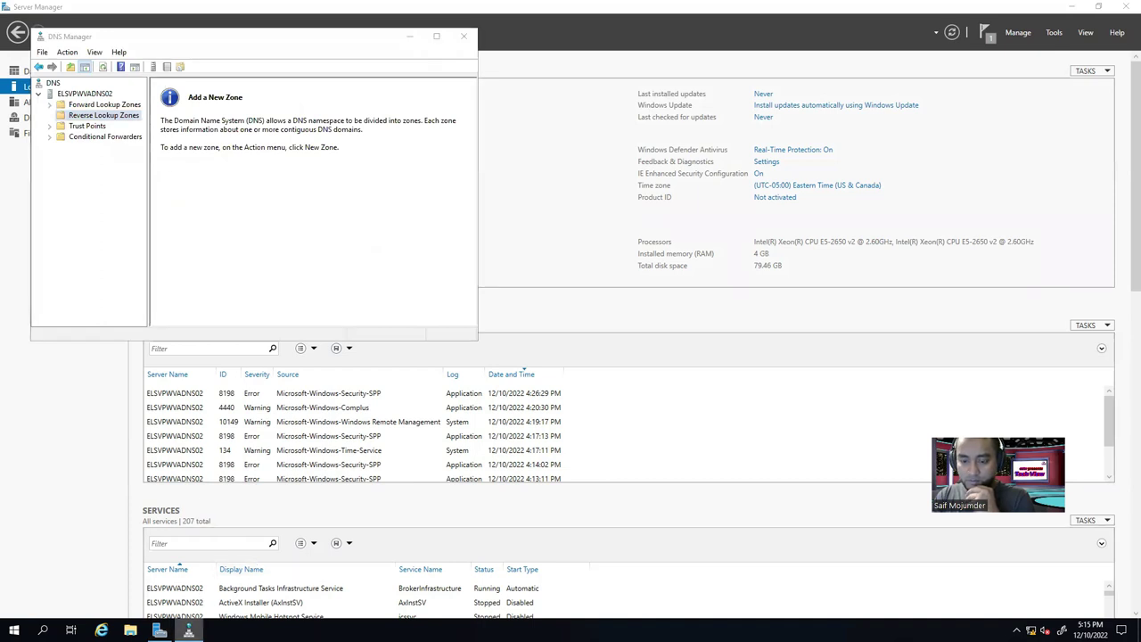
right_click(188, 630)
left_click(375, 103)
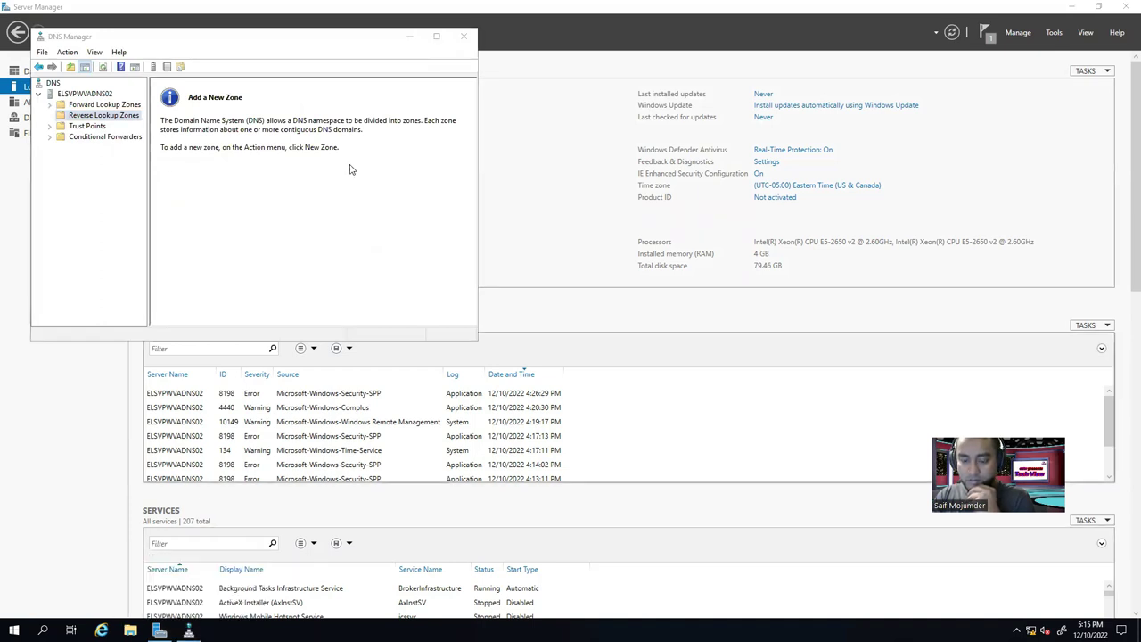
left_click(410, 35)
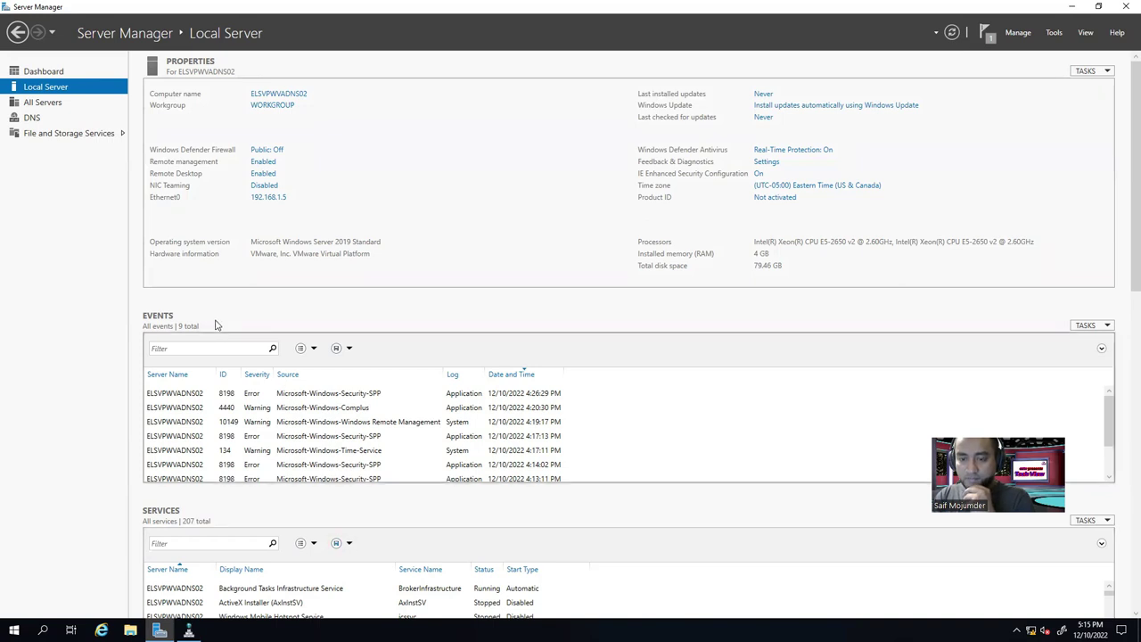
left_click(276, 109)
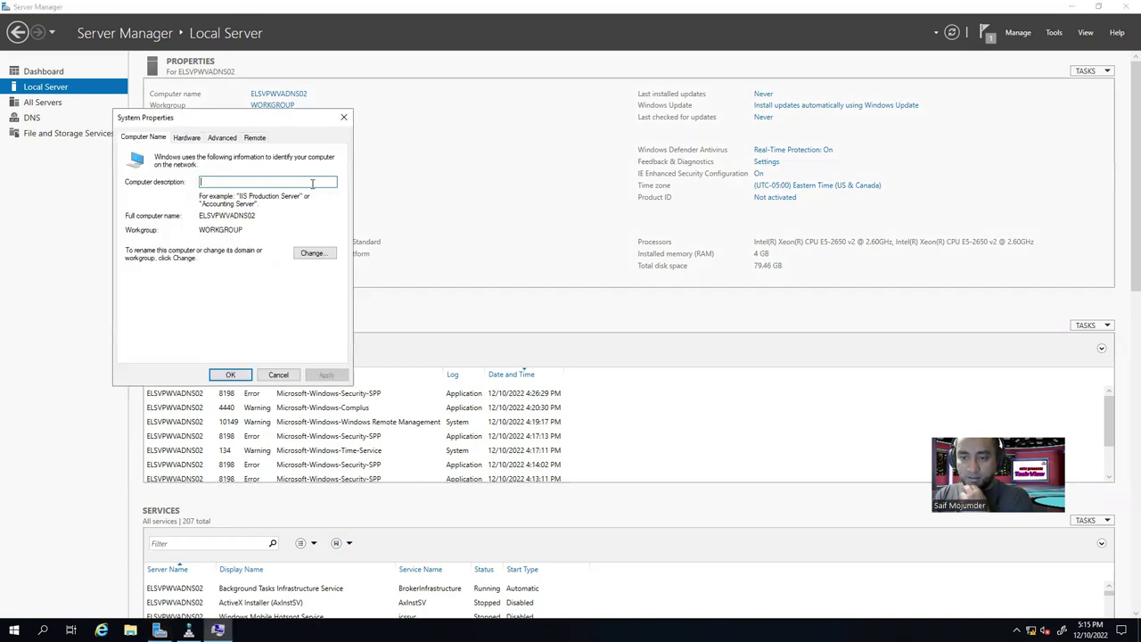
Make ELSVPWVADNS02 a member of the els.com domain using the domain administrator credentials.
left_click(323, 255)
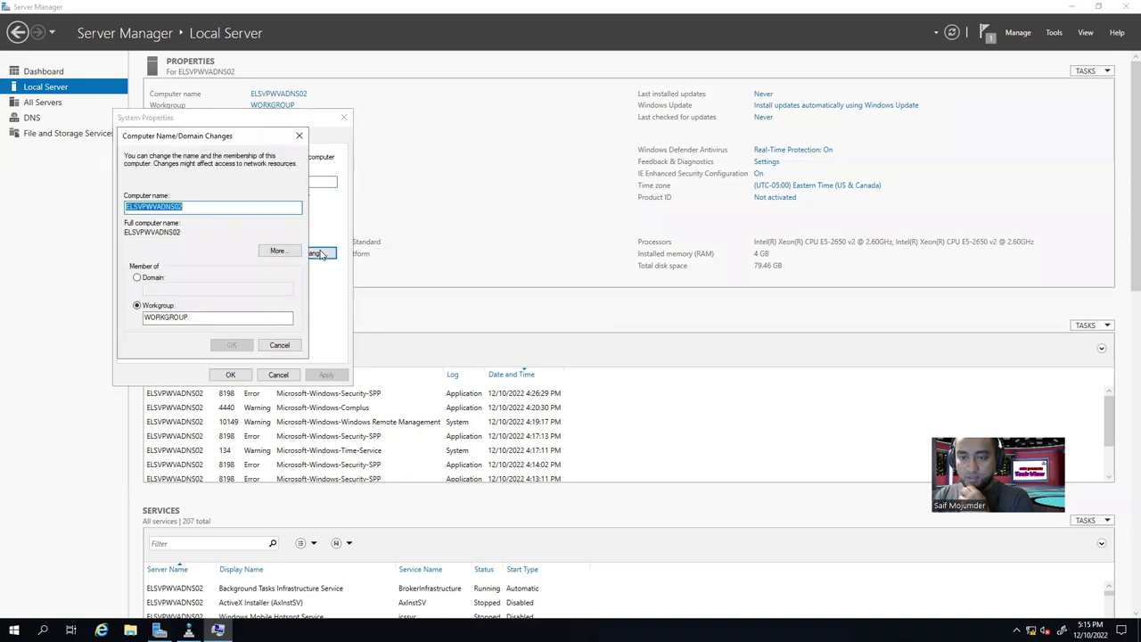
left_click(157, 278)
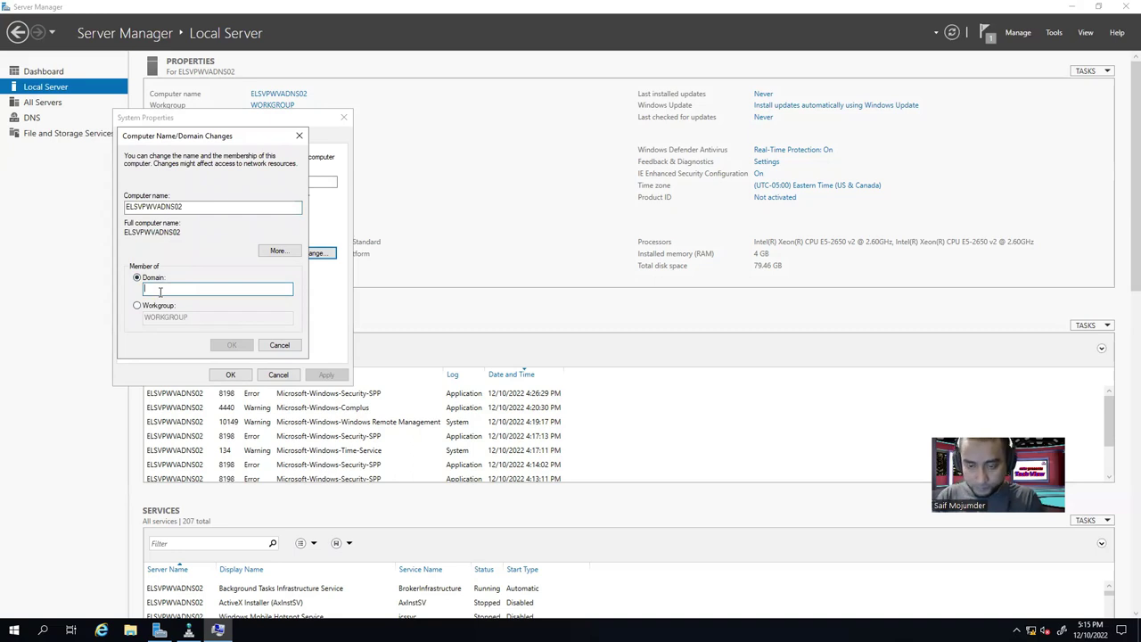
type("els.com")
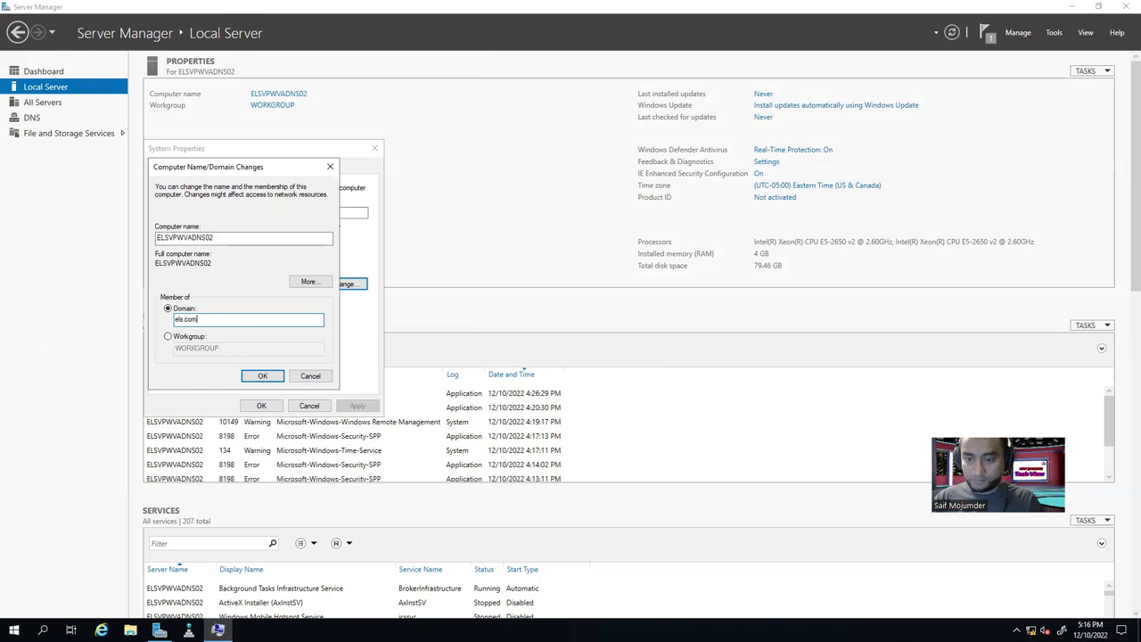
left_click(262, 375)
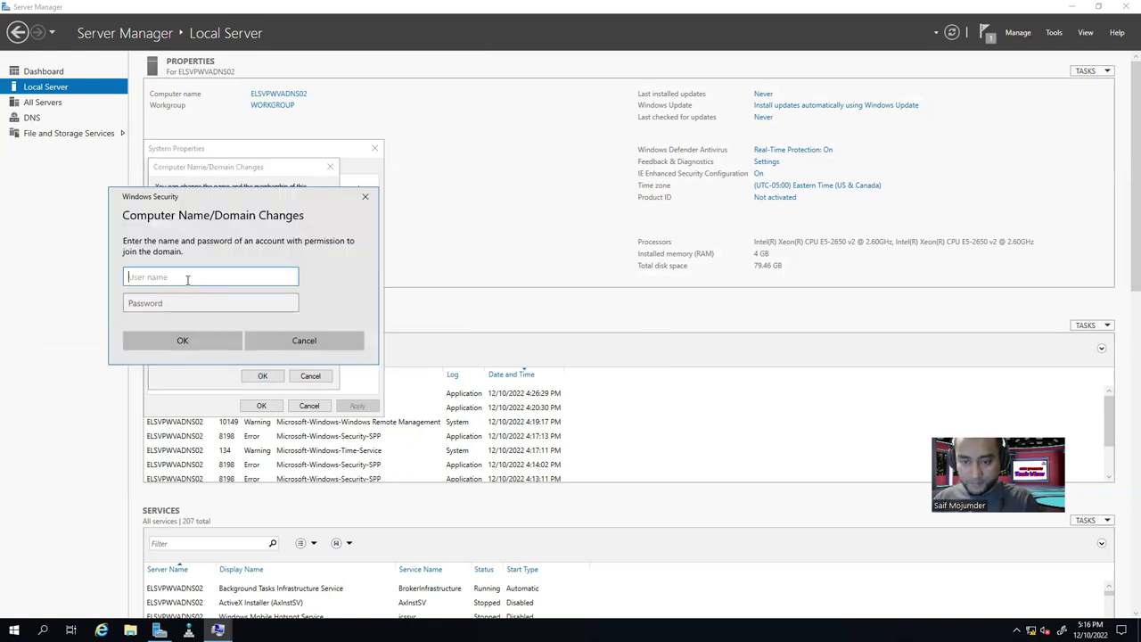
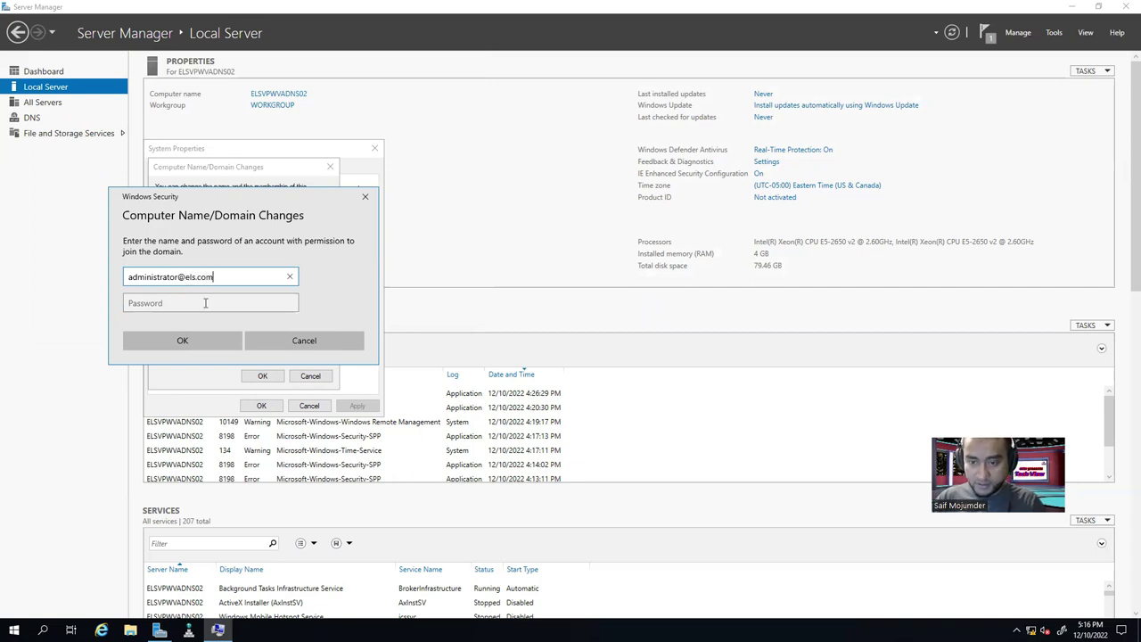
left_click(205, 303)
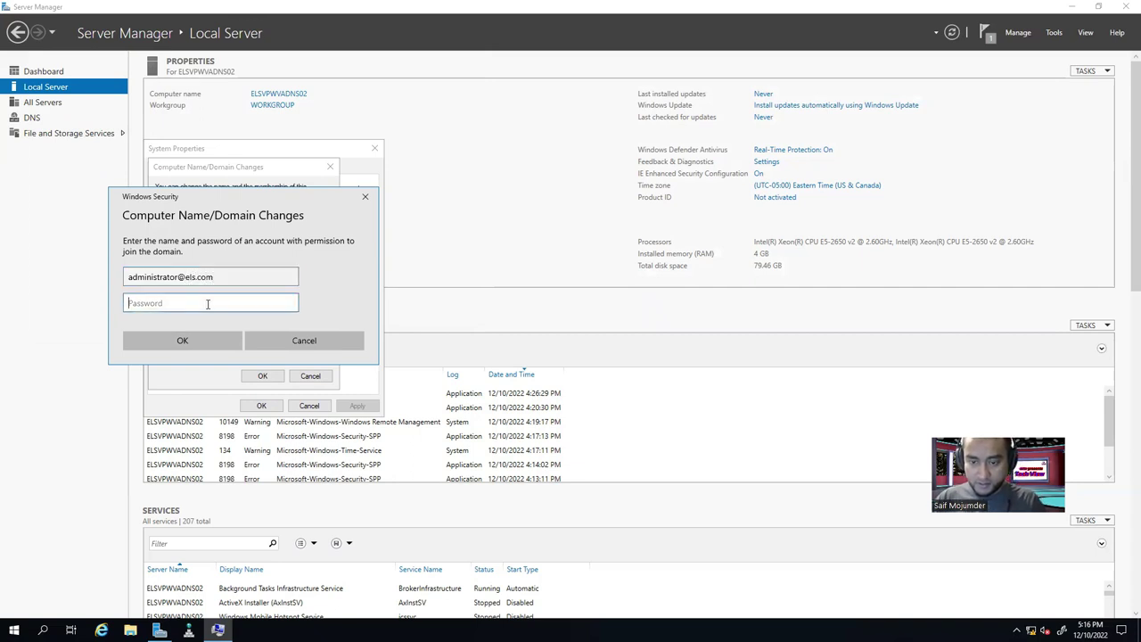
type("••••")
type("*******")
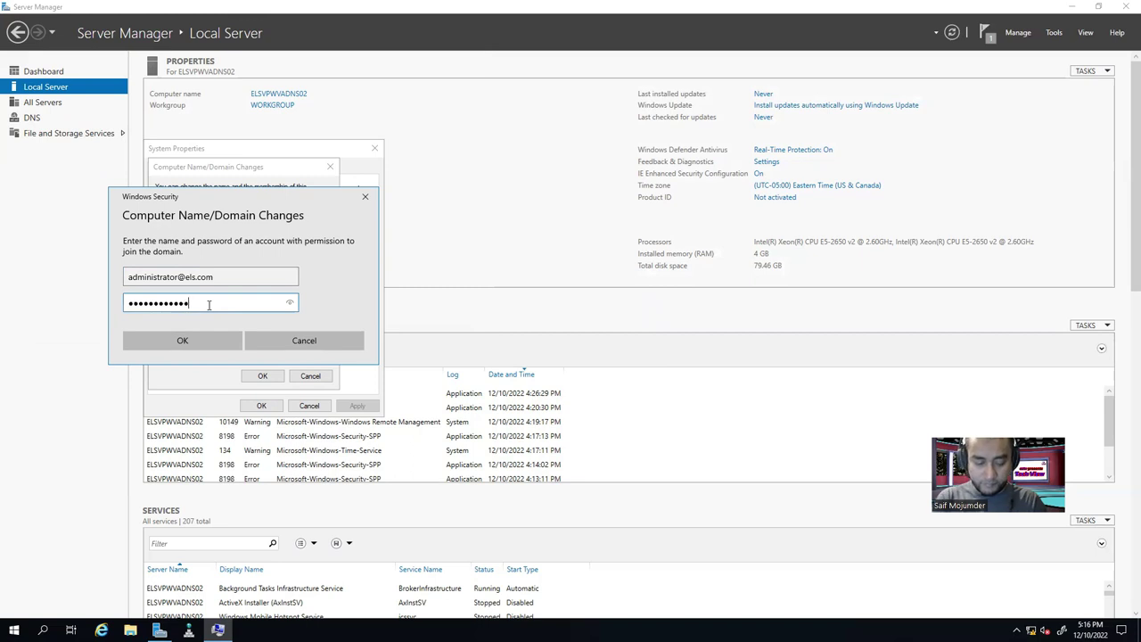
key("Return")
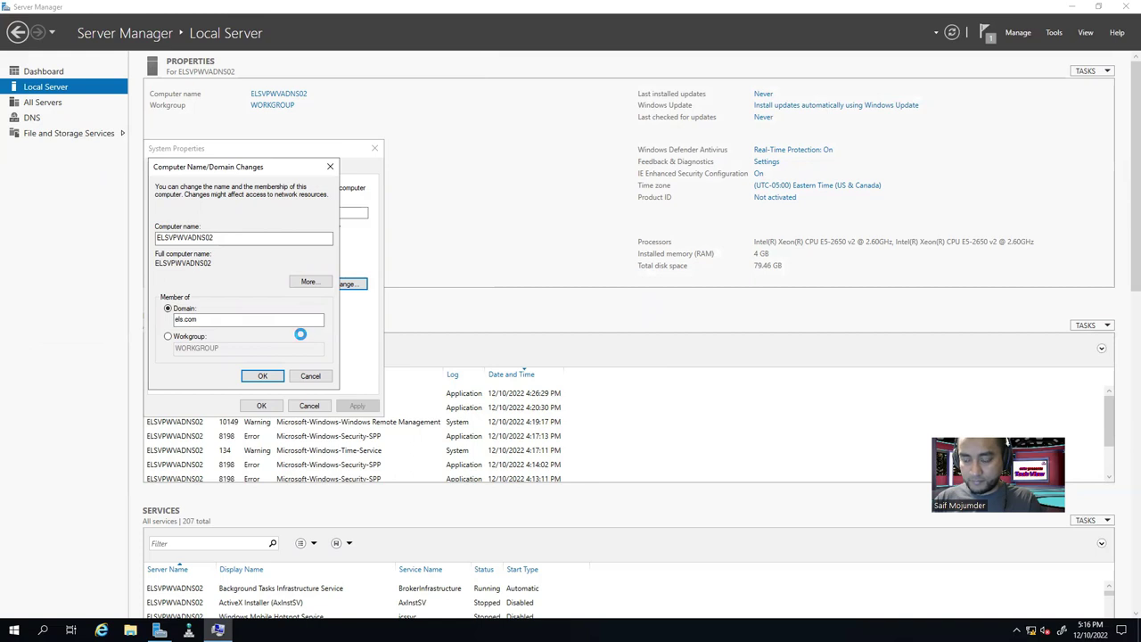
Dismiss the welcome and restart notices, close System Properties, and restart the server now.
left_click(621, 358)
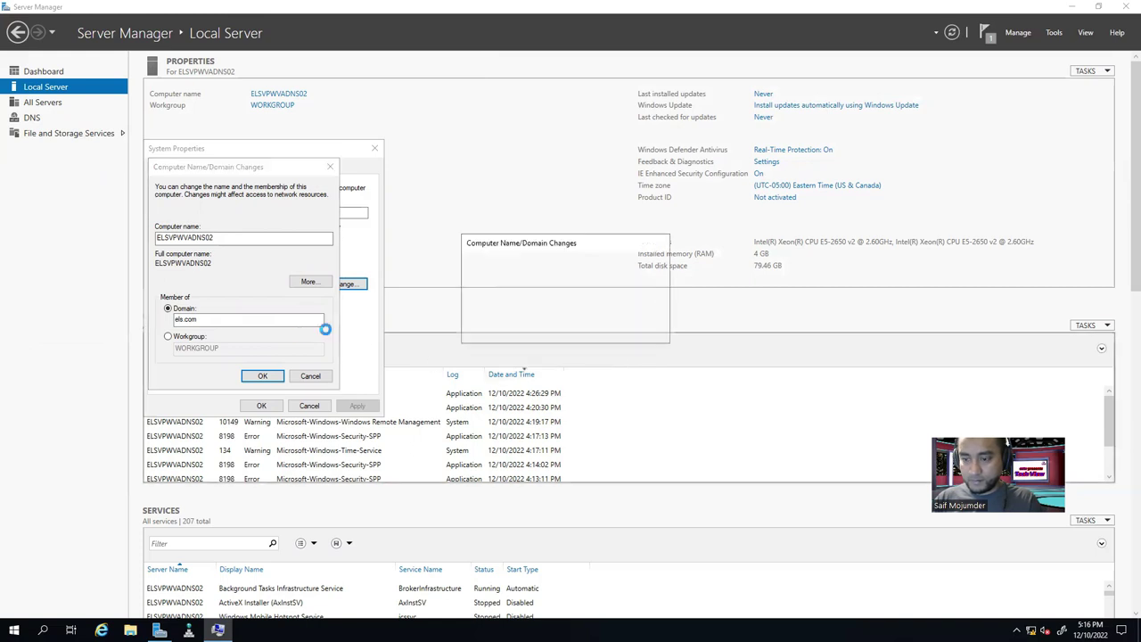
left_click(646, 329)
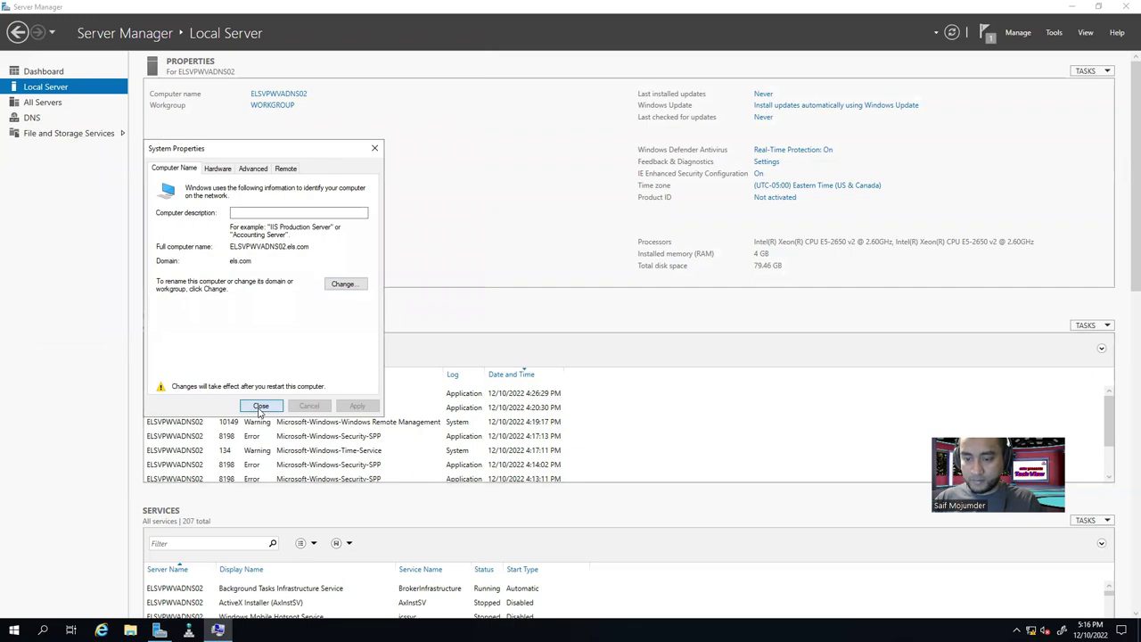
left_click(259, 405)
left_click(567, 328)
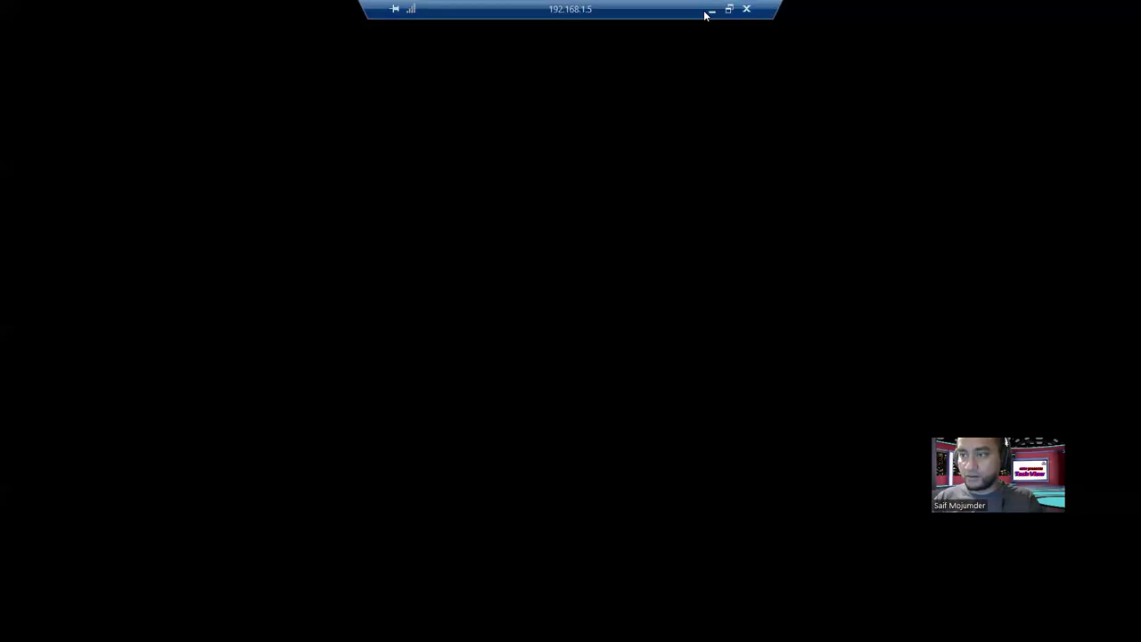
On DNS01's ESXi console, refresh the els.com host records, then go to the 192.168.1.2 session.
left_click(711, 10)
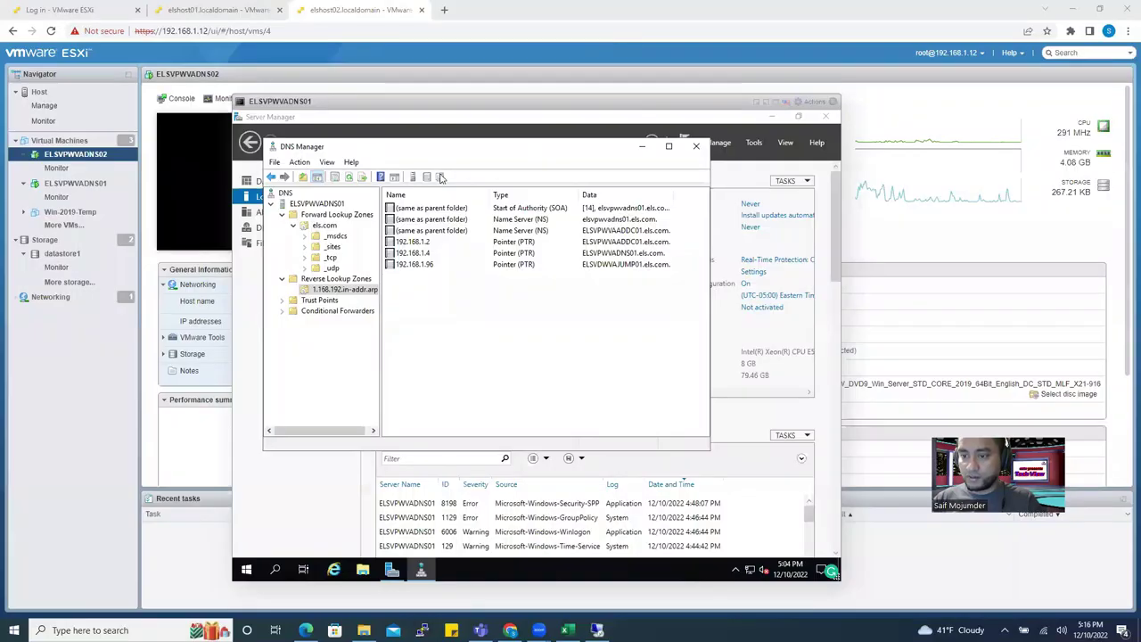
left_click(396, 157)
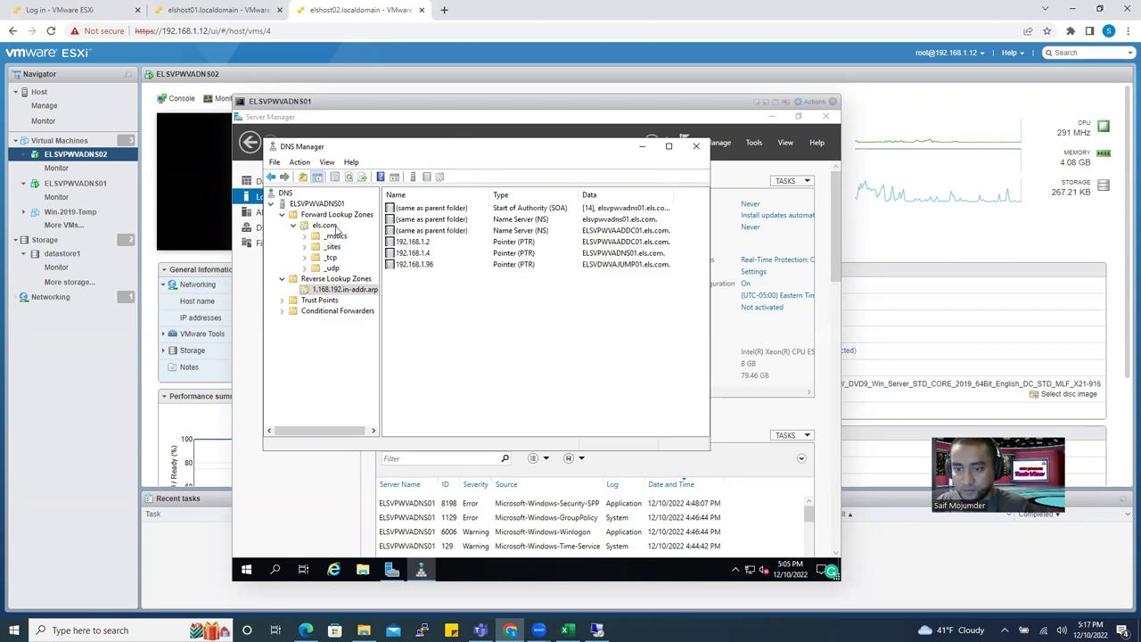
left_click(331, 225)
left_click(349, 176)
left_click(349, 176)
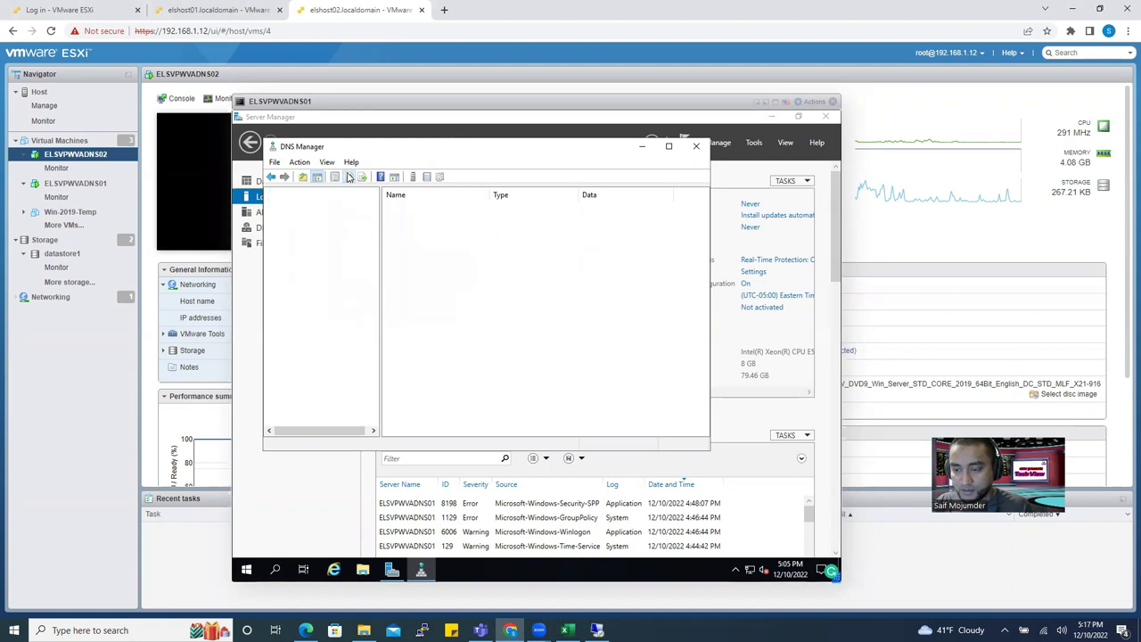
left_click(350, 177)
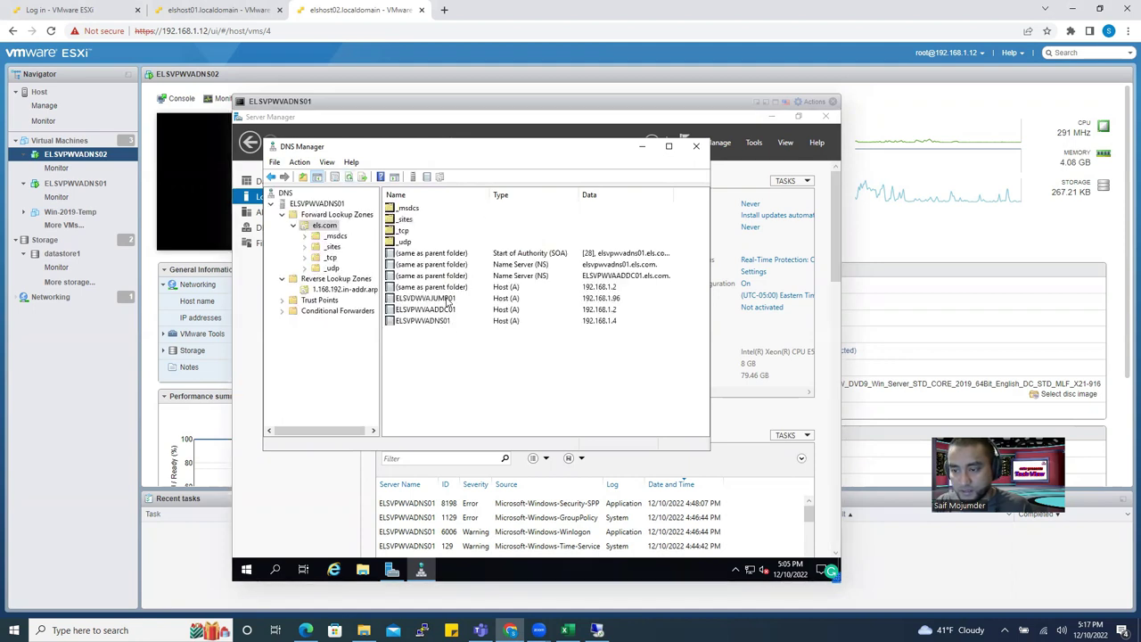
left_click(350, 177)
left_click(596, 630)
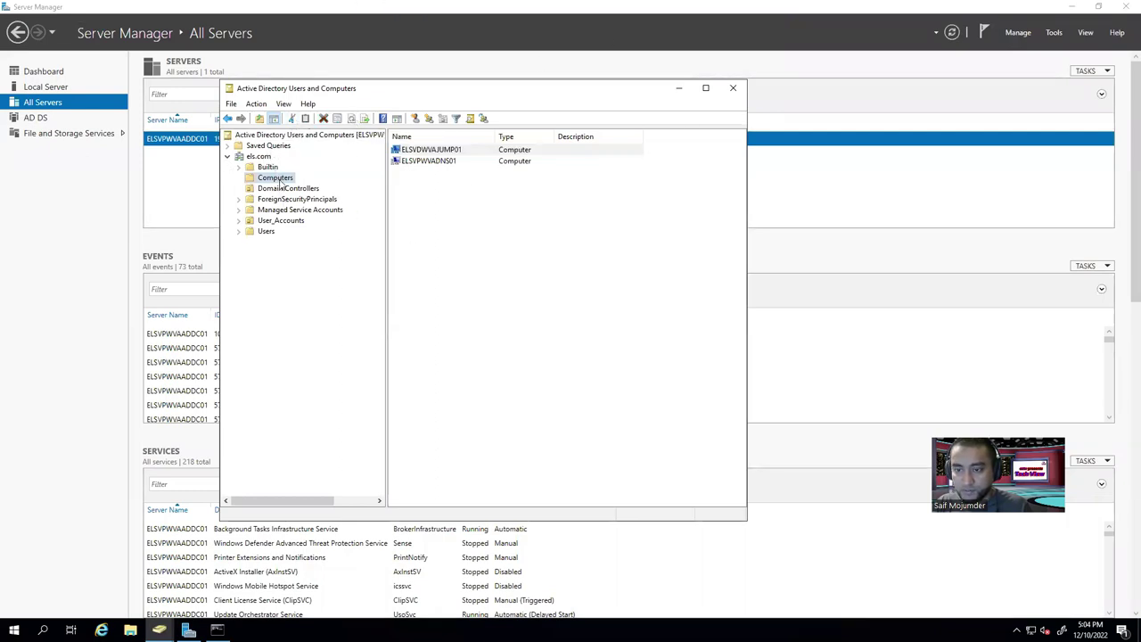
Refresh the Computers container, close ADUC, and leave the full-screen RDP session for the ESXi console.
left_click(353, 120)
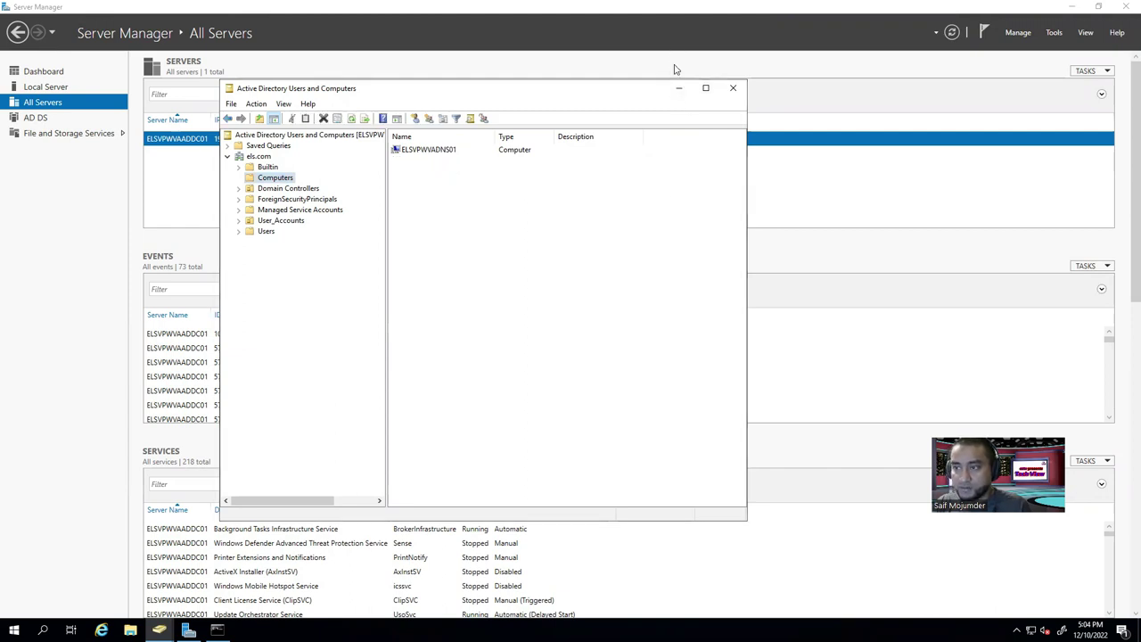
left_click(732, 88)
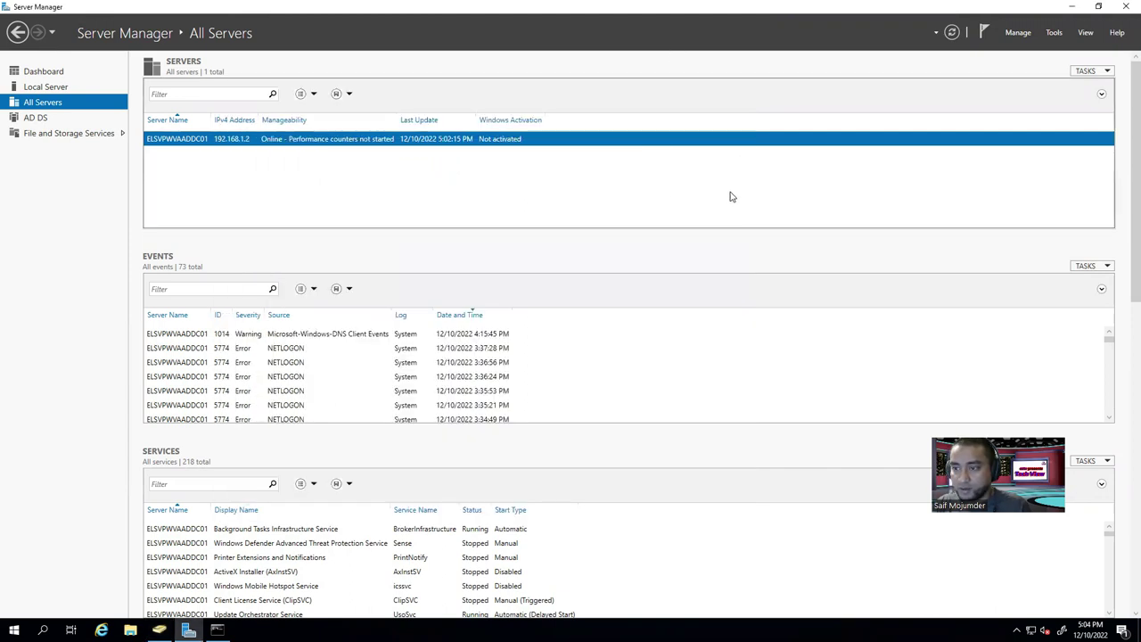
mouse_move(675, 11)
left_click(710, 10)
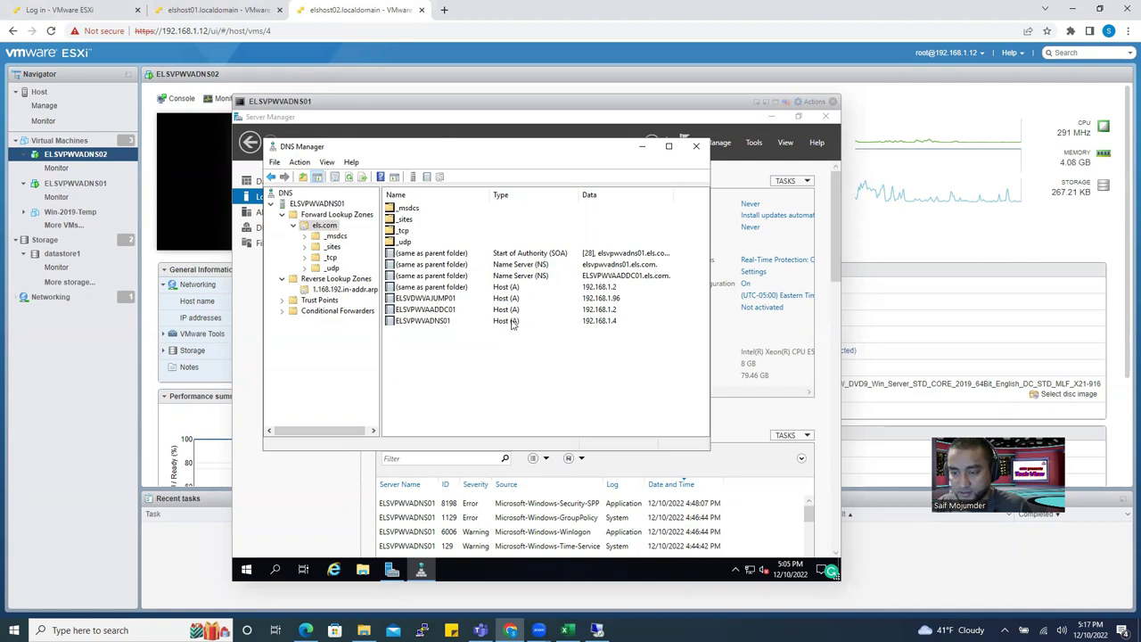
Refresh els.com and 1.168.192.in-addr.arpa to find ELSVPWVADNS02's 192.168.1.5 host and pointer records.
left_click(348, 177)
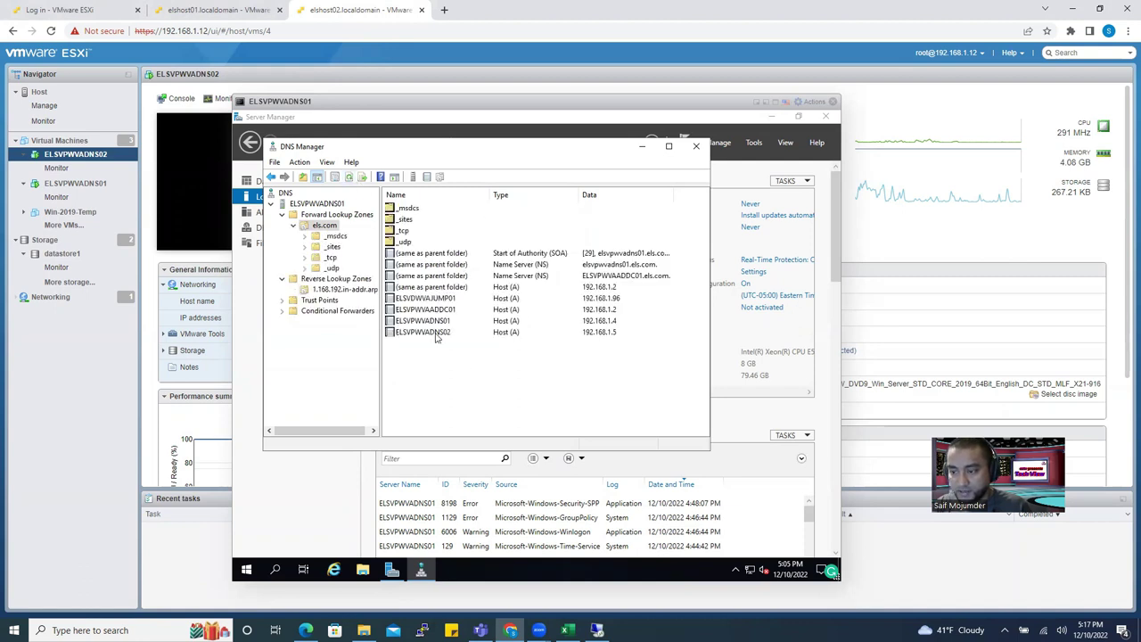
left_click(436, 335)
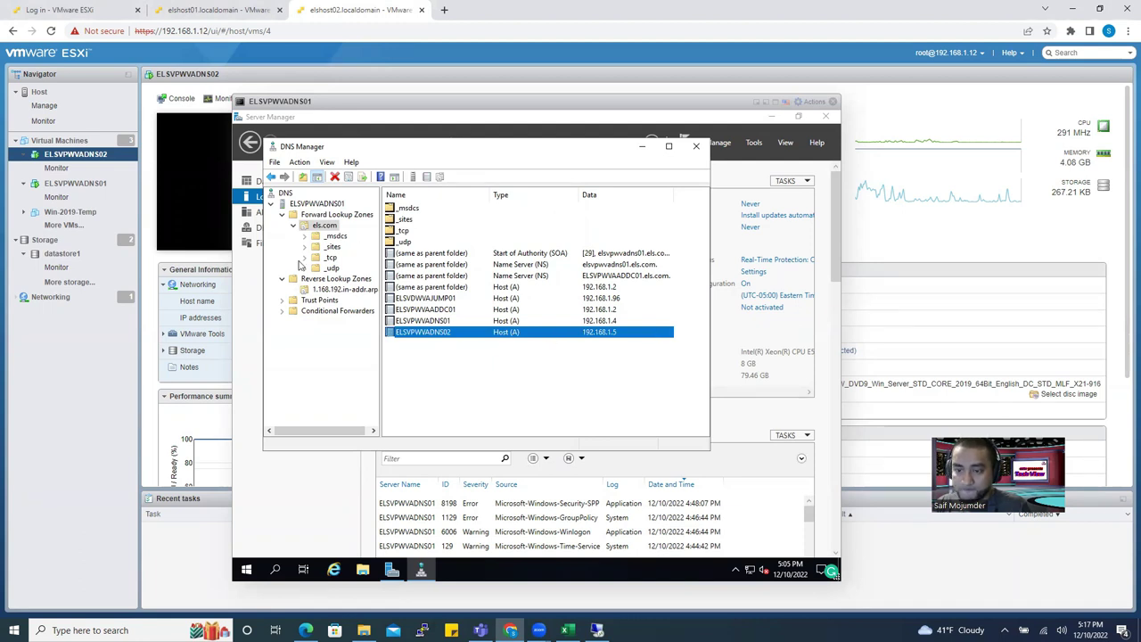
left_click(341, 290)
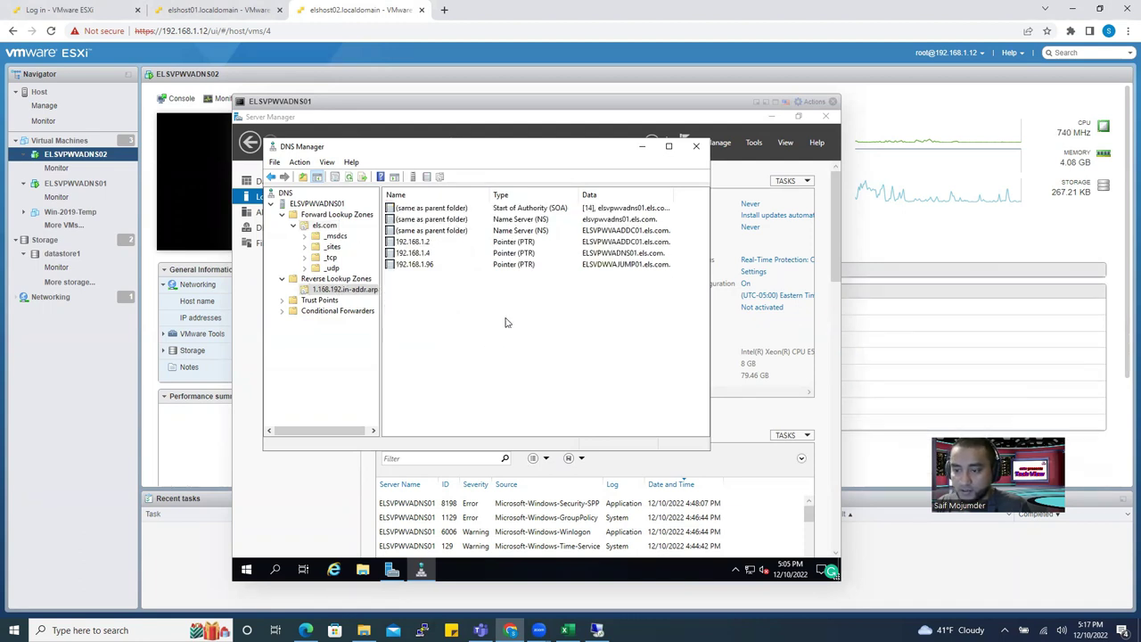
left_click(348, 177)
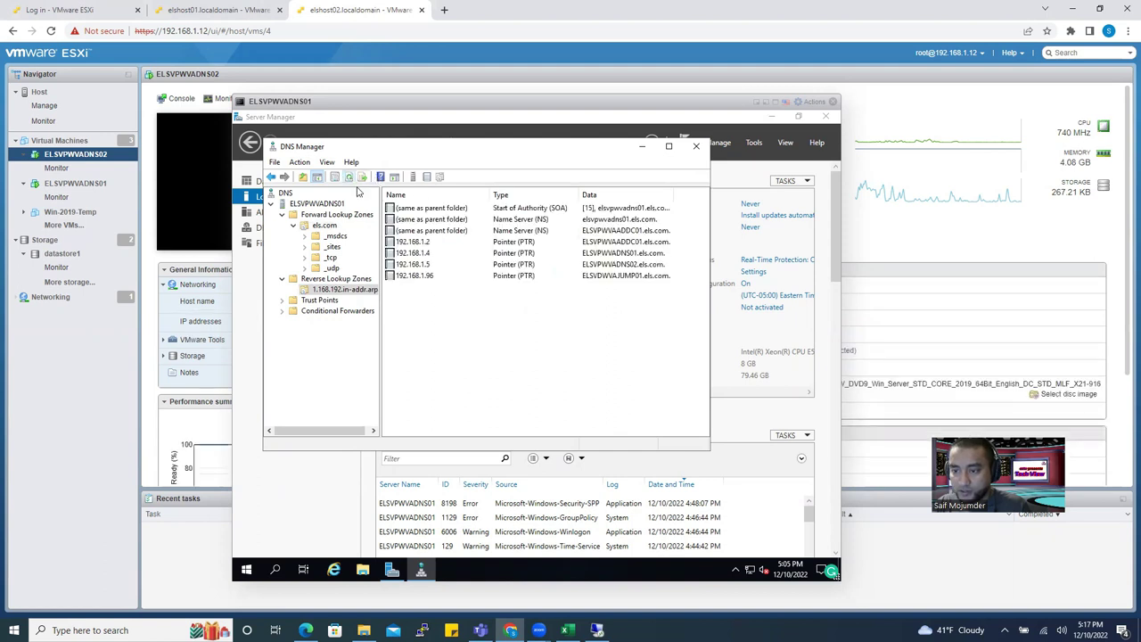
left_click(433, 265)
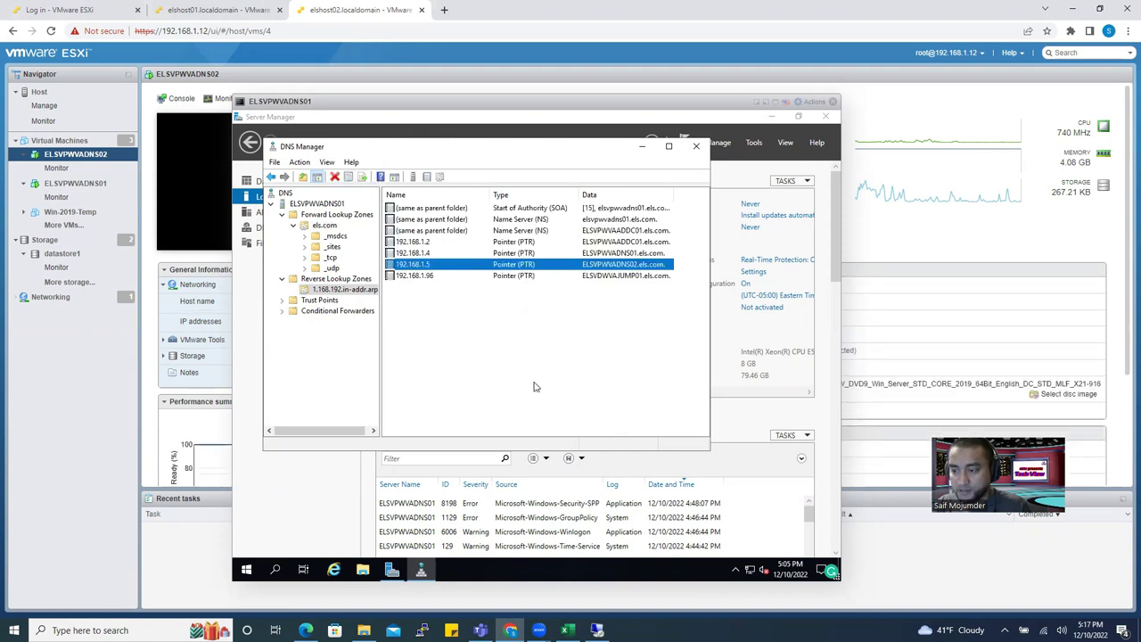
left_click(522, 394)
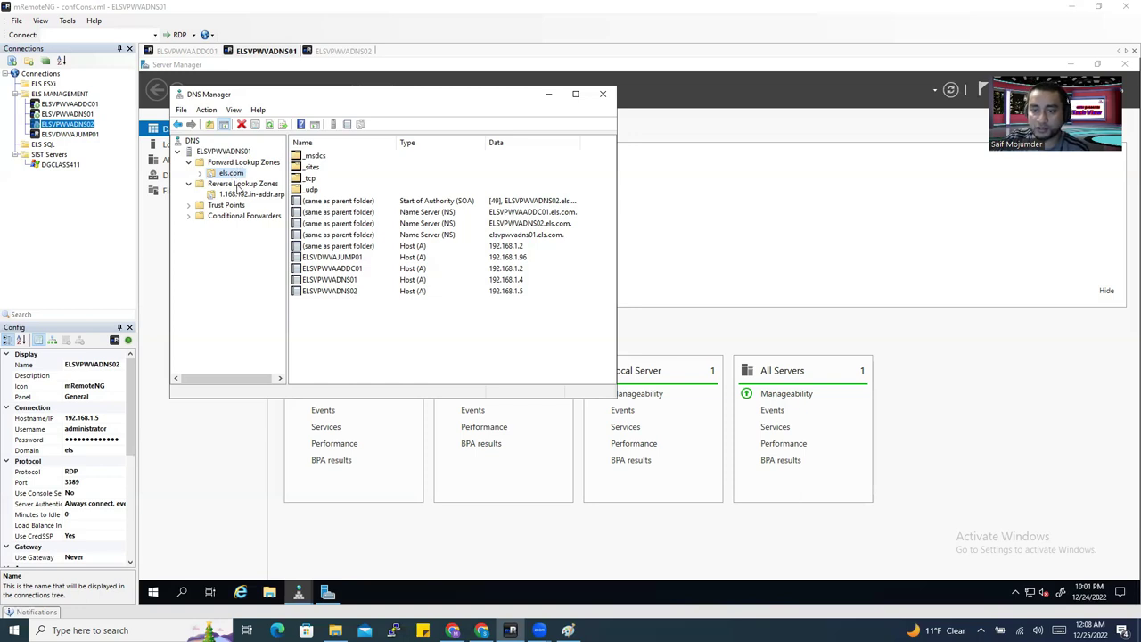
Browse the DNS Manager zone tree, then switch to the ELSVPWVADNS02 tab in mRemoteNG.
left_click(238, 183)
left_click(230, 173)
left_click(240, 162)
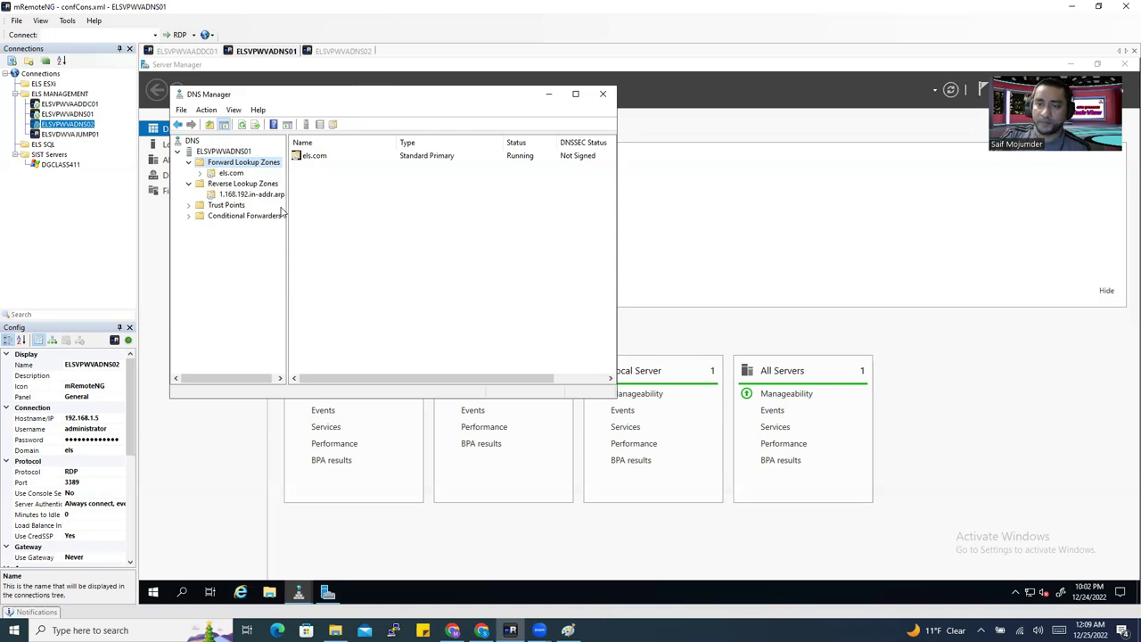
left_click(353, 51)
left_click(268, 51)
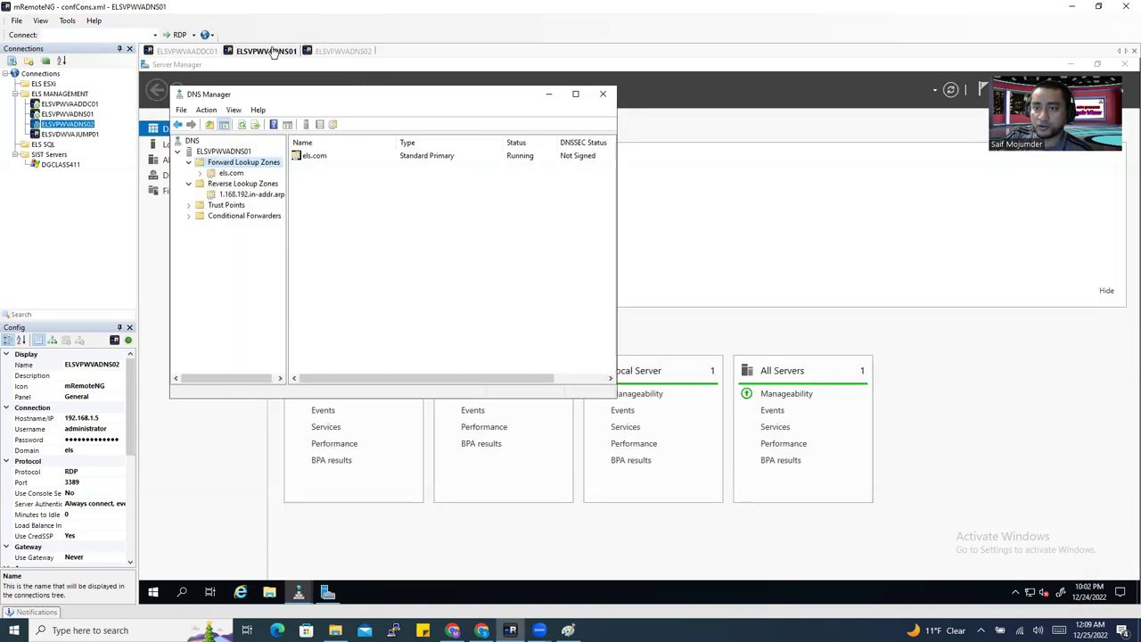
left_click(354, 51)
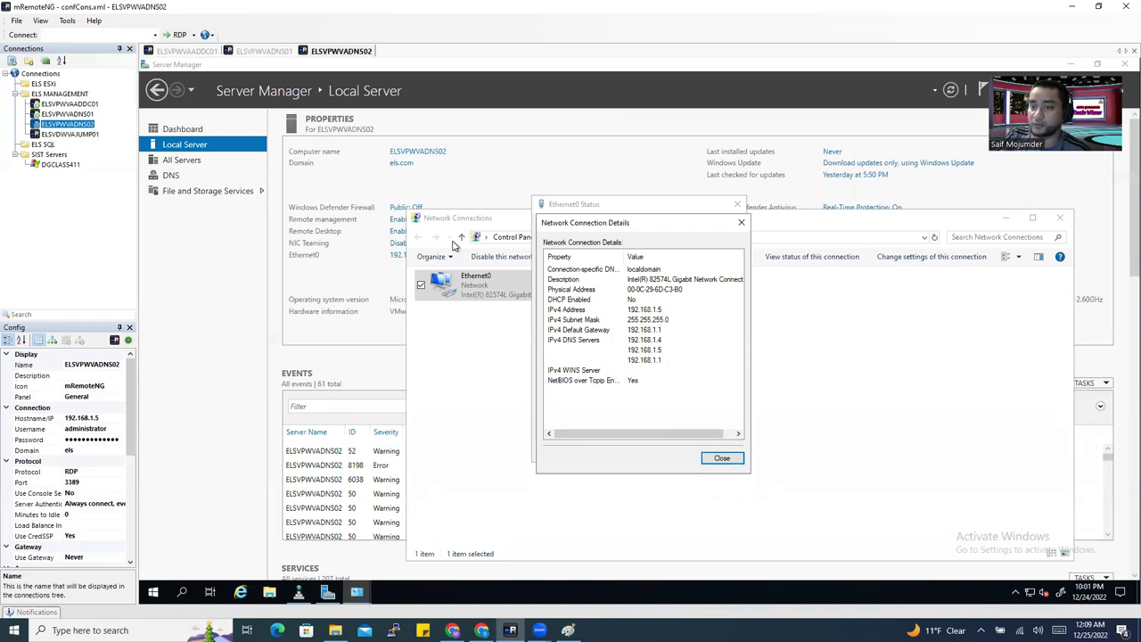
Bring Server Manager forward and open System Properties from the Local Server Computer name link.
left_click(430, 196)
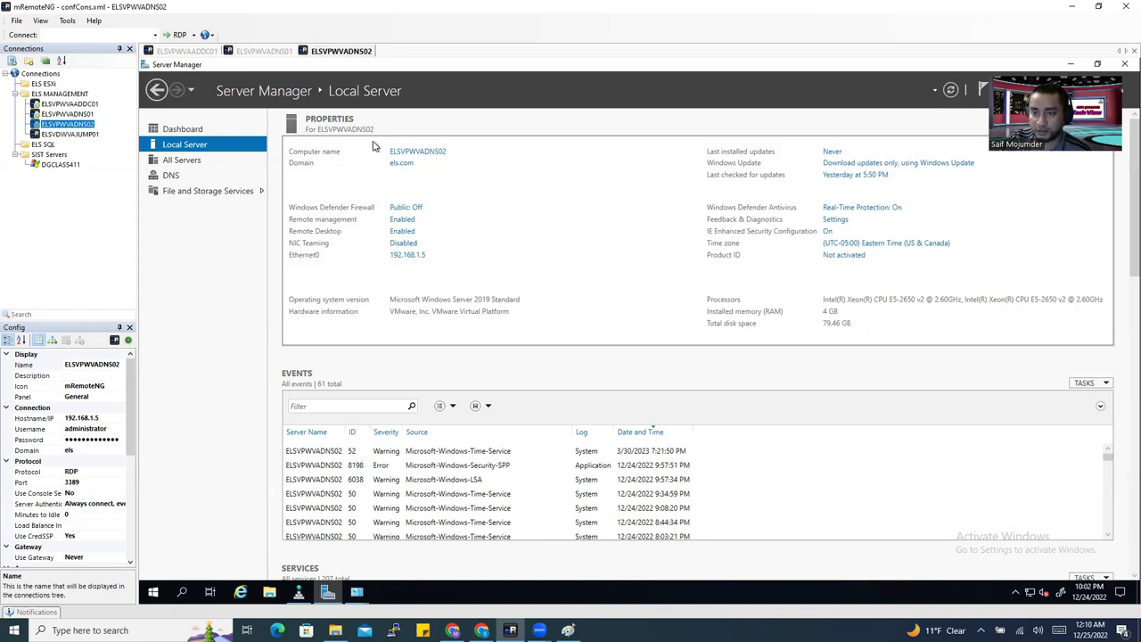
left_click(428, 153)
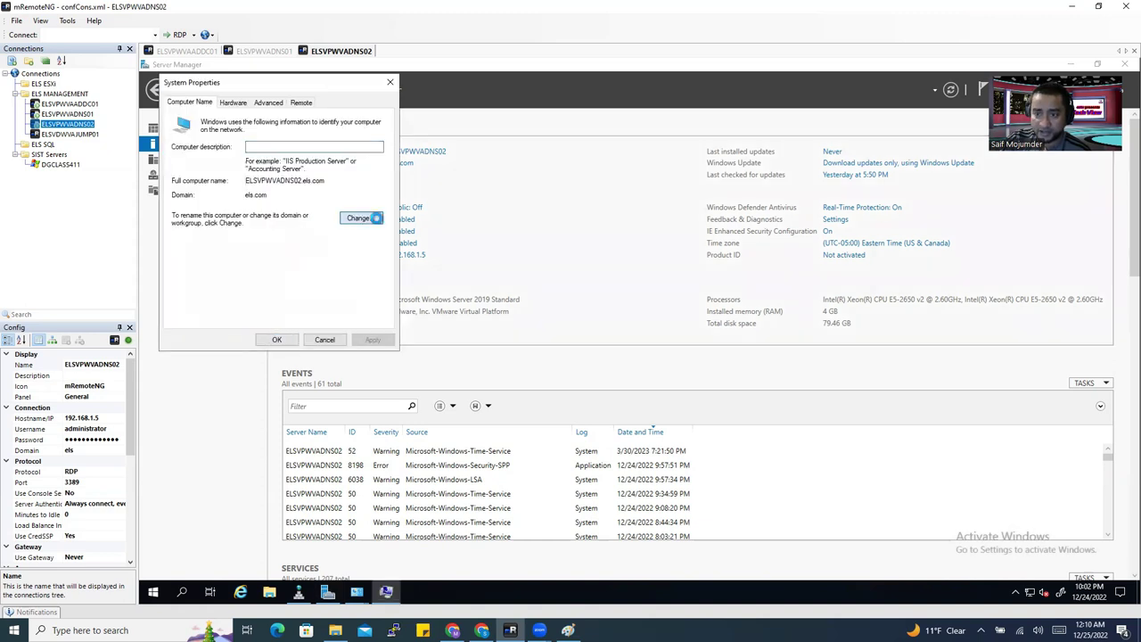
Inspect ELSVPWVADNS02's els.com membership in Computer Name settings, cancel, then switch to ELSVPWVAADDC01.
left_click(363, 218)
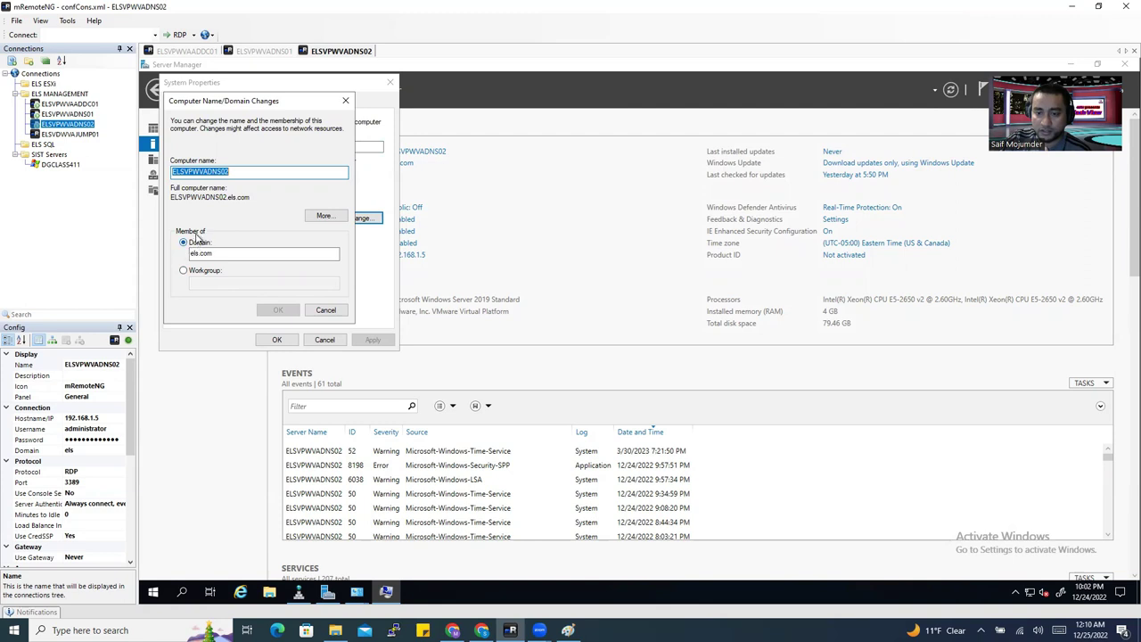
left_click(202, 270)
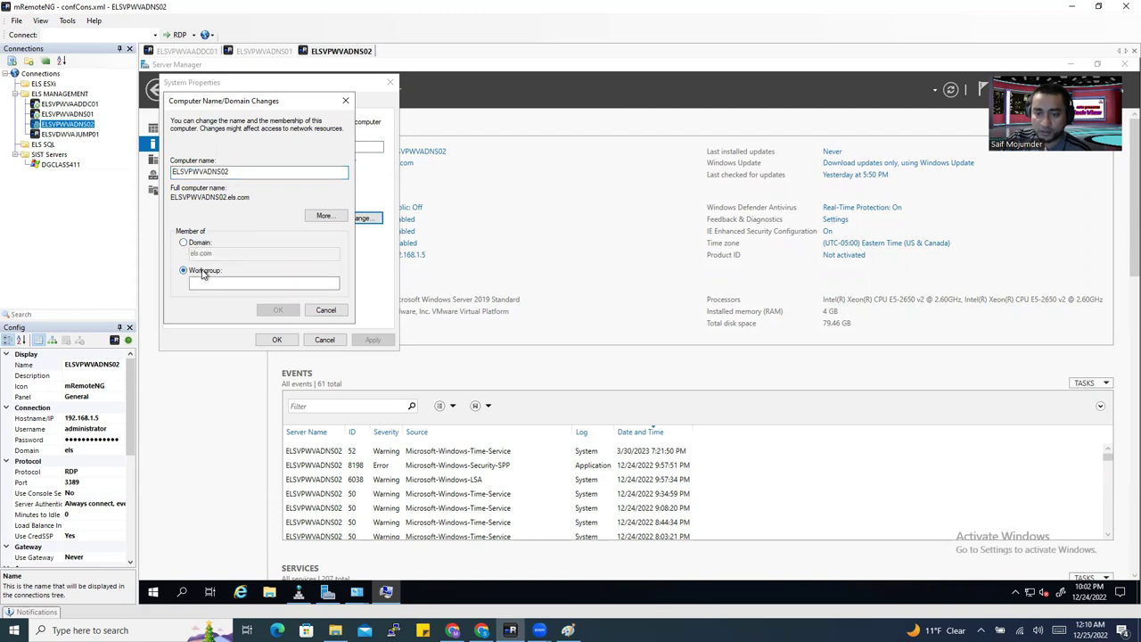
left_click(185, 244)
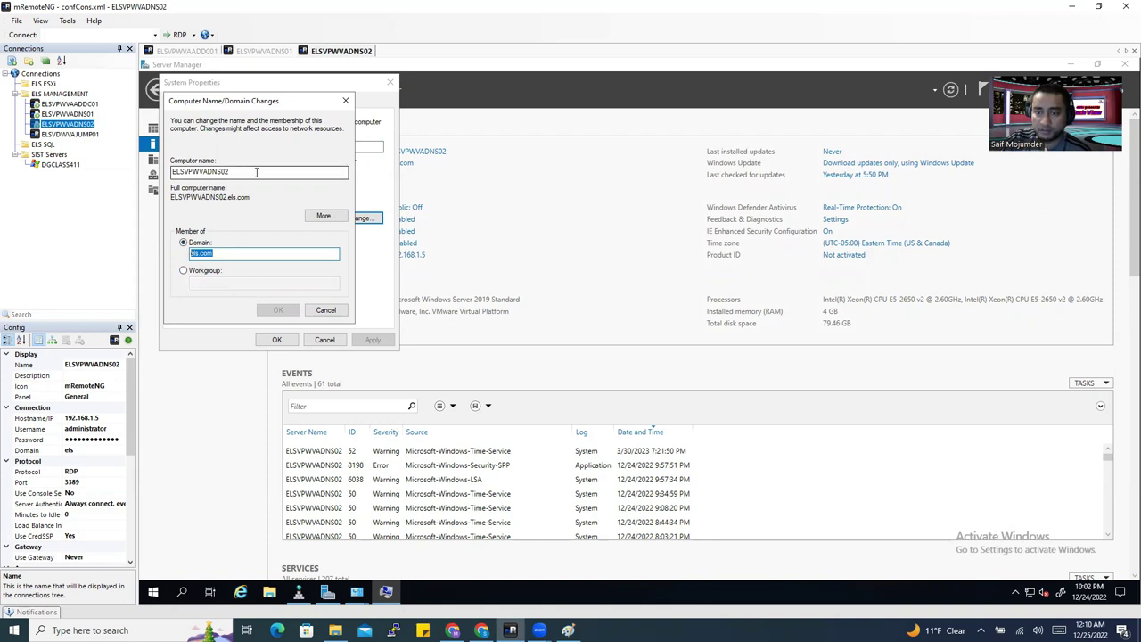
left_click_drag(257, 172, 132, 168)
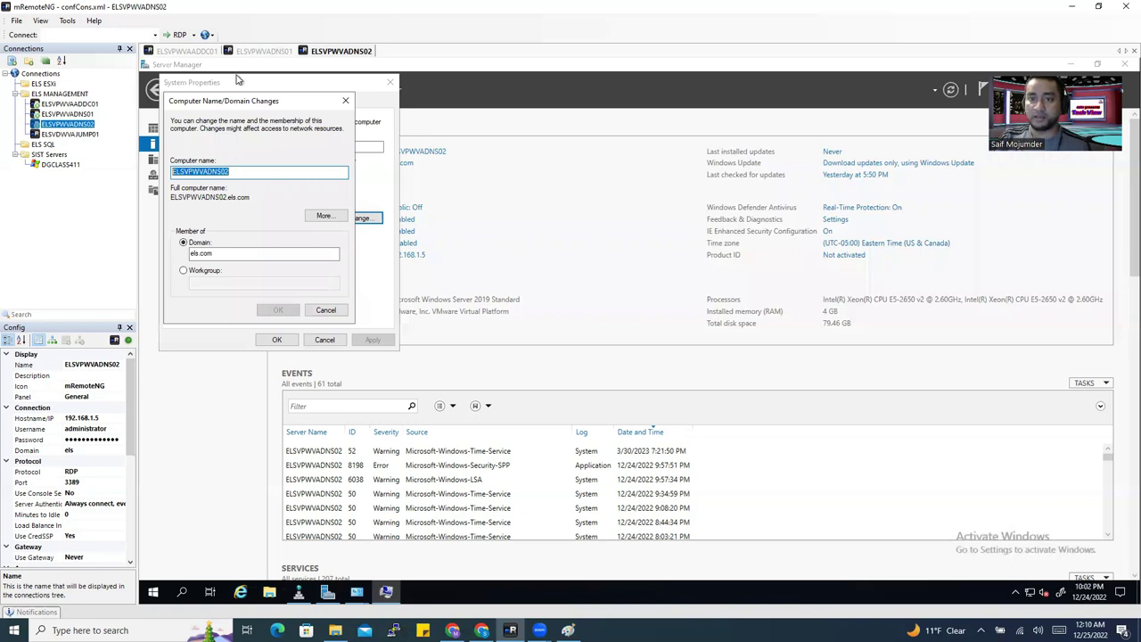
left_click(346, 100)
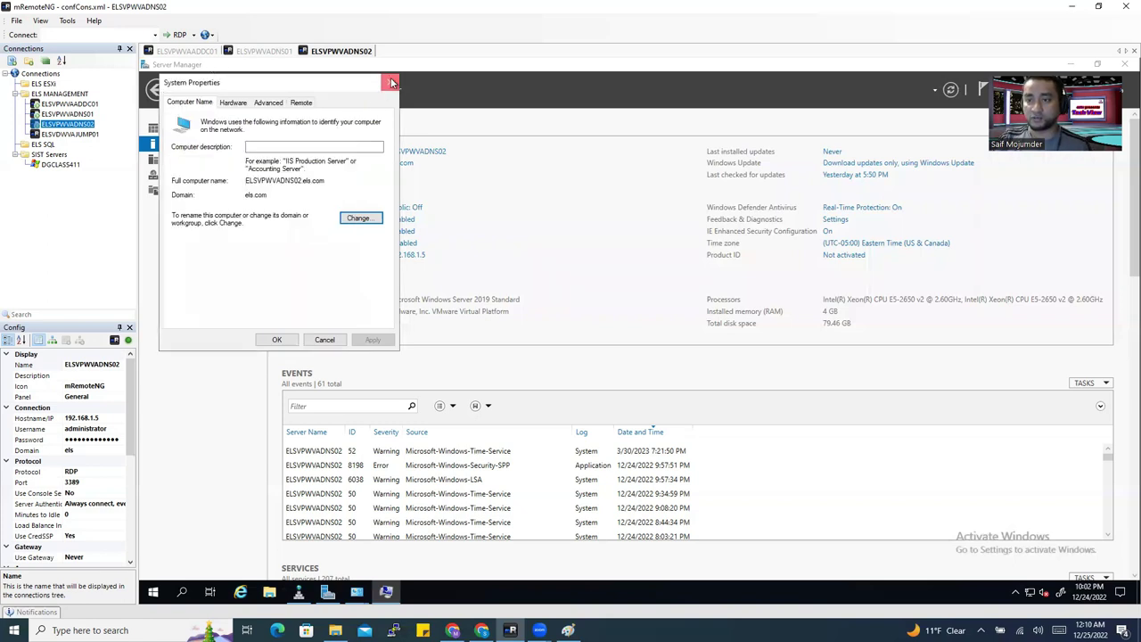
left_click(389, 82)
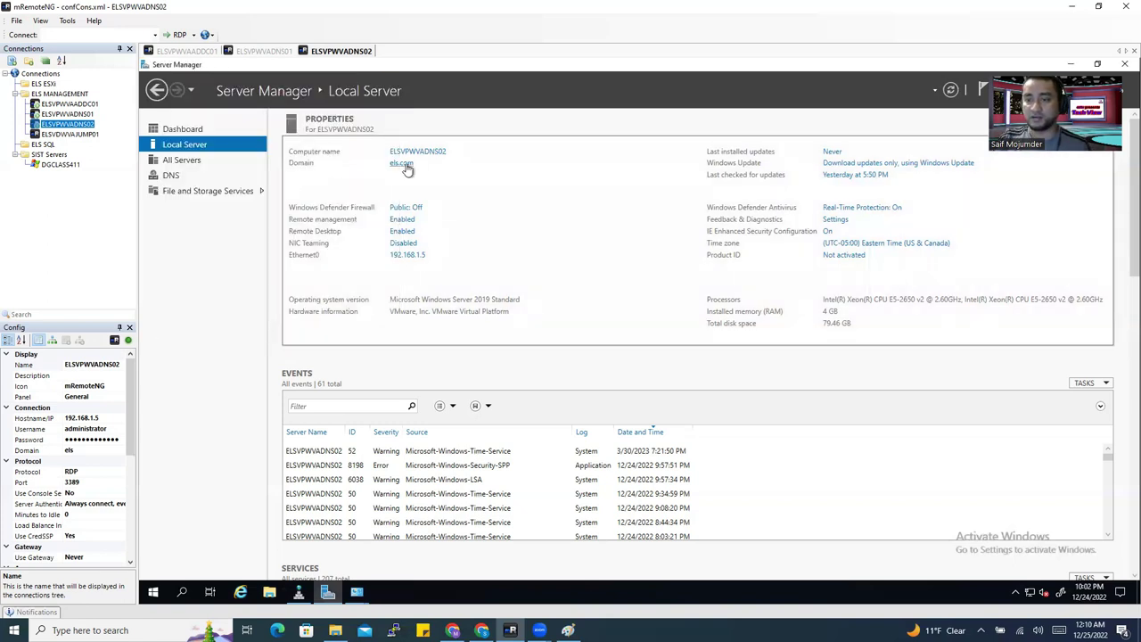
left_click(189, 51)
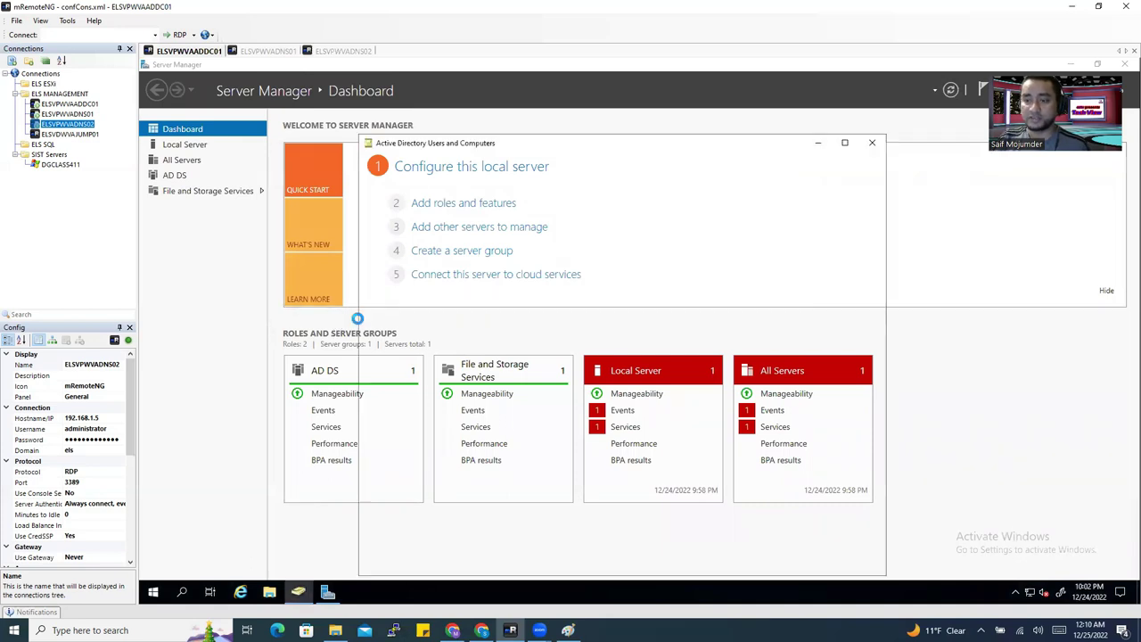
Find ELSVPWVADNS02 in the DNS Servers OU, close ADUC, and go back to the ELSVPWVADNS02 session.
left_click(414, 243)
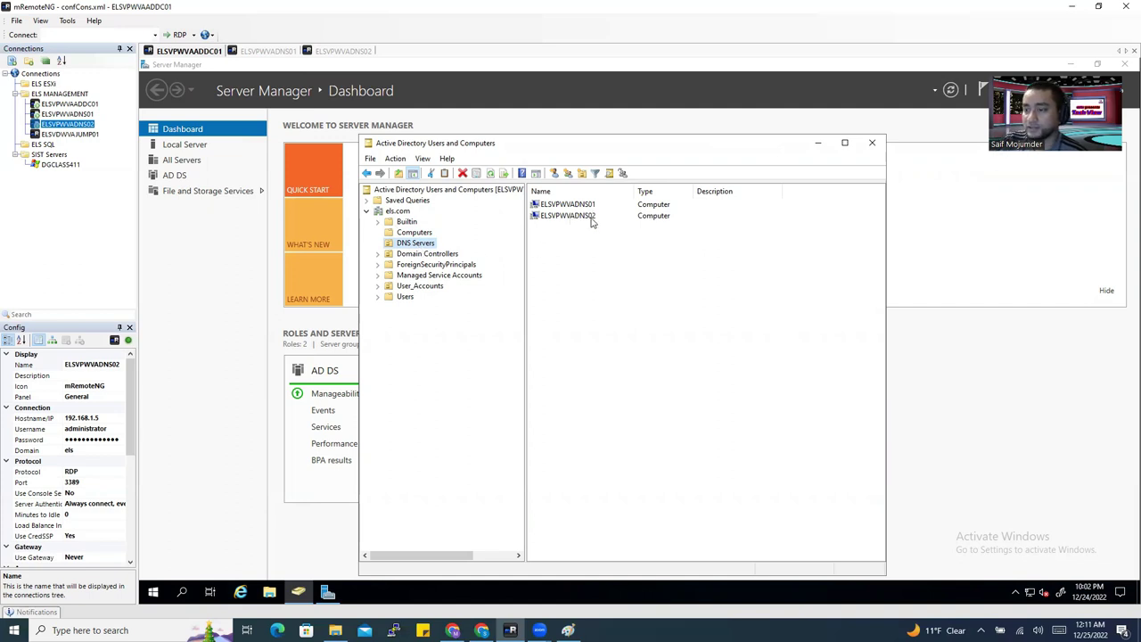
left_click(591, 219)
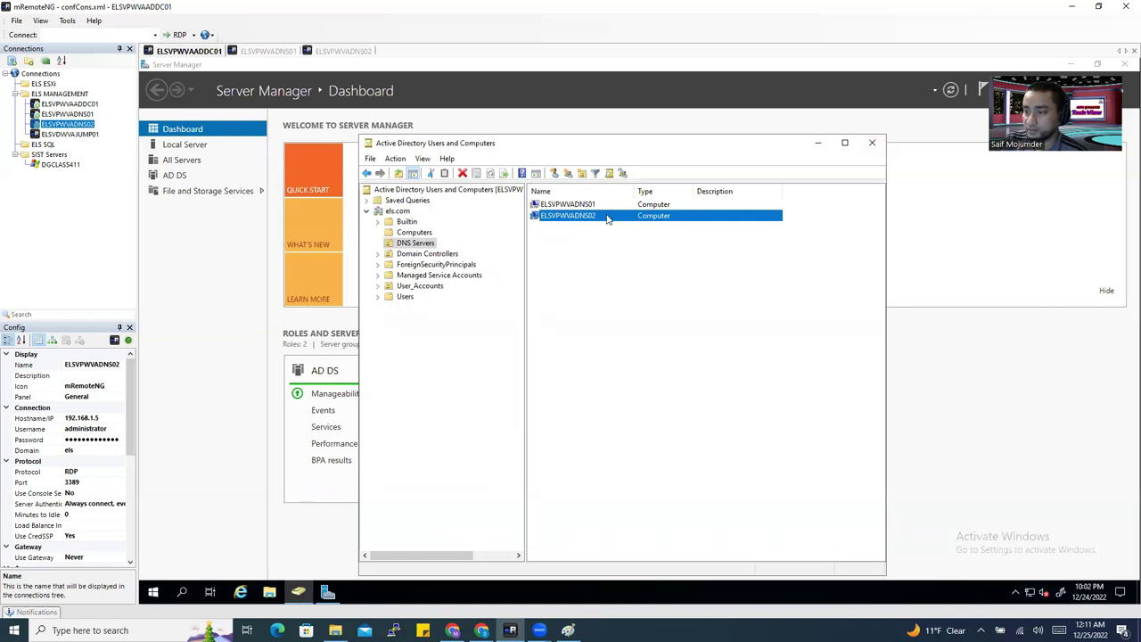
left_click(870, 145)
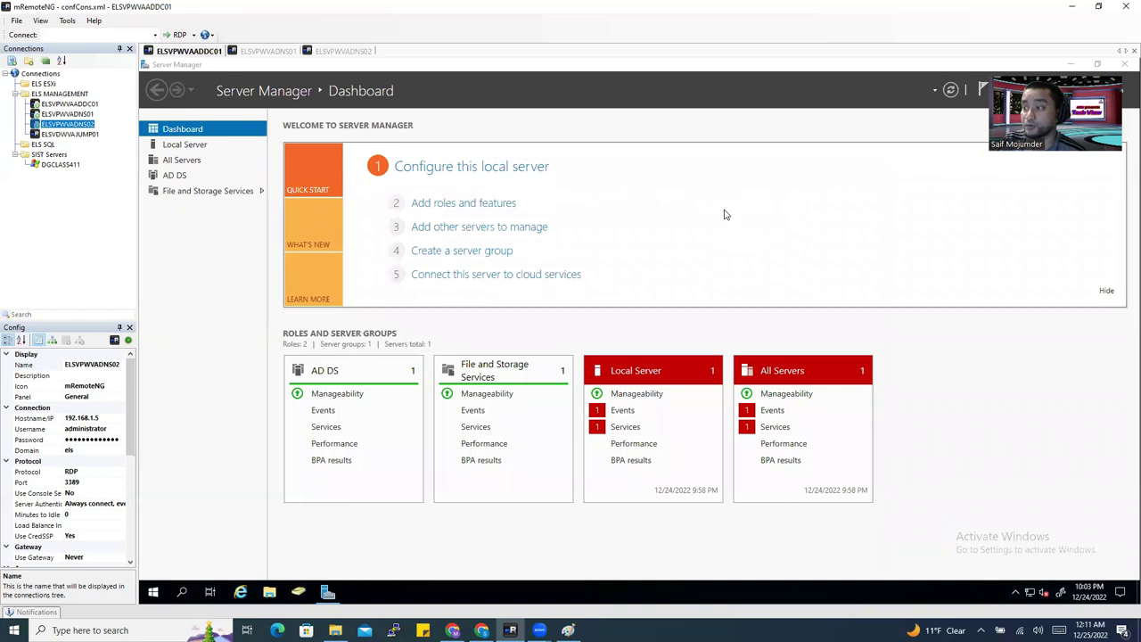
left_click(361, 52)
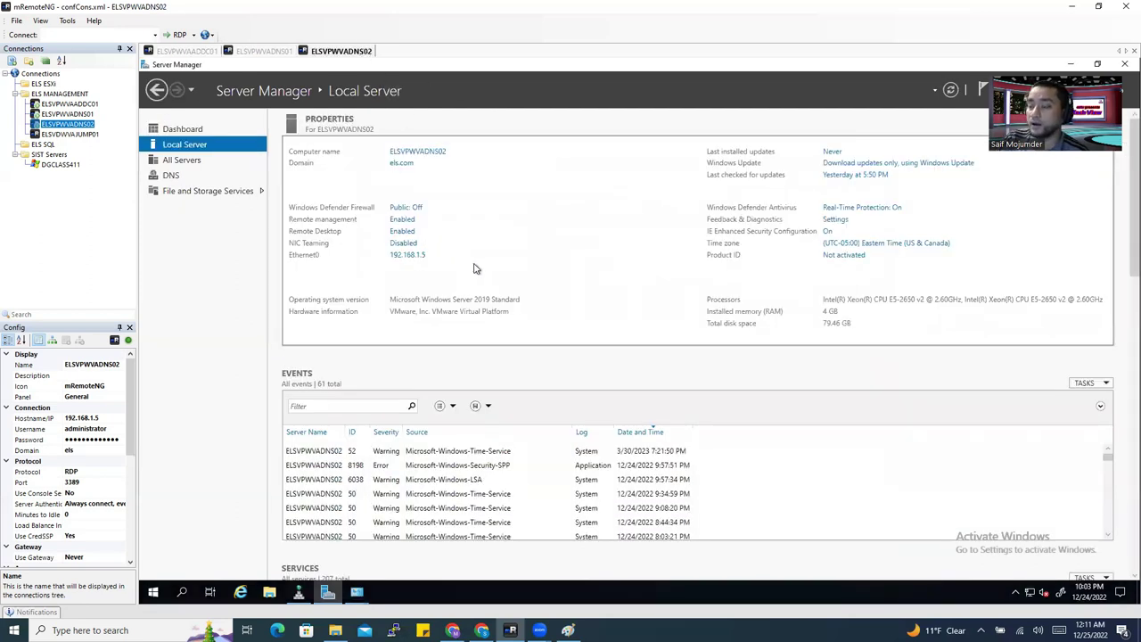
Open Network Connections from the Ethernet0 192.168.1.5 link on the Local Server page.
left_click(412, 257)
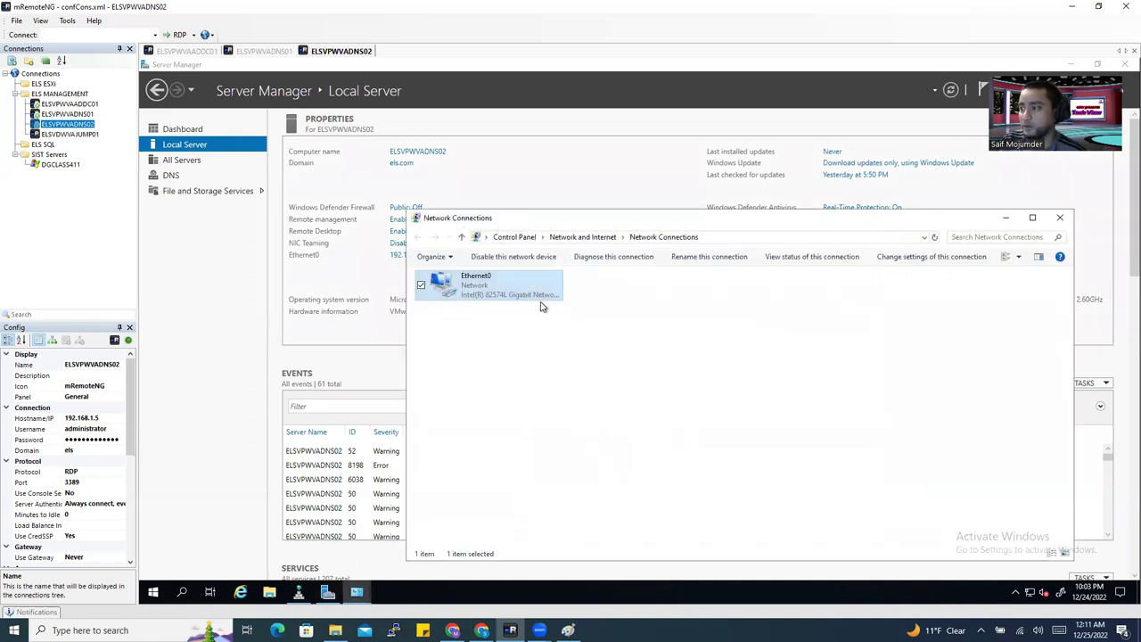
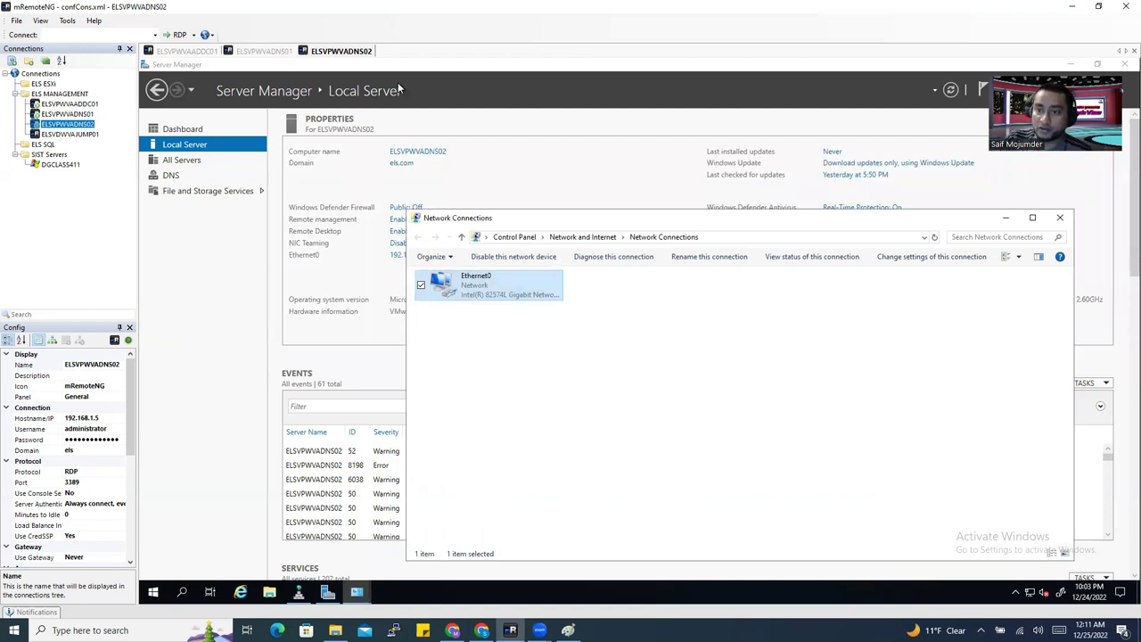
Check Ethernet0's details: IPv4 192.168.1.5 and DNS servers 192.168.1.4, 192.168.1.5, 192.168.1.1.
double_click(514, 295)
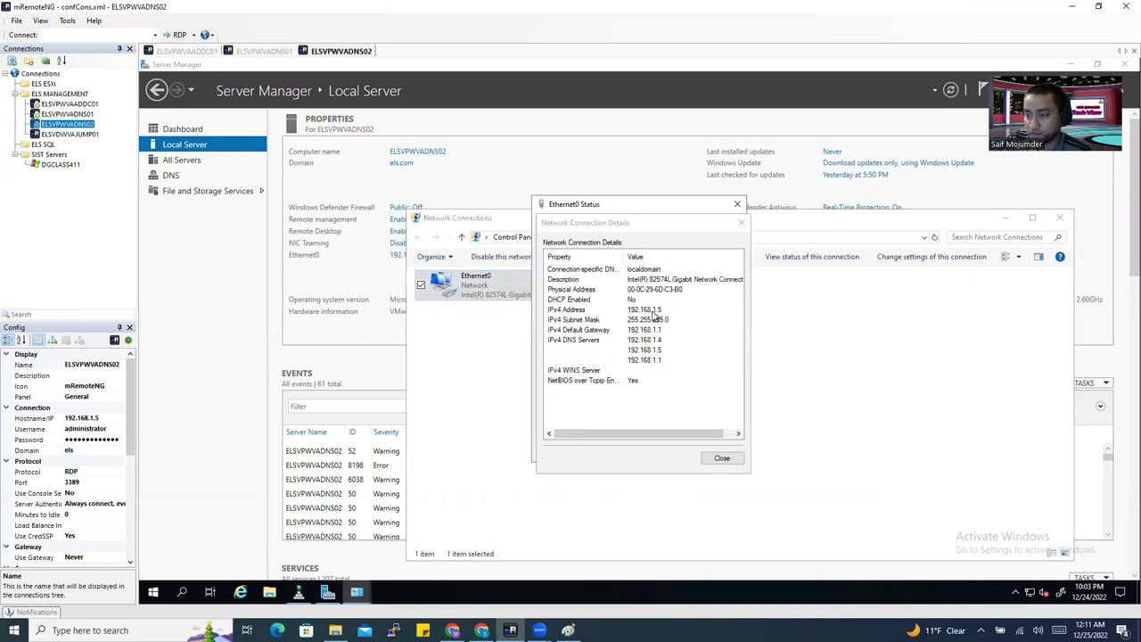
left_click(651, 312)
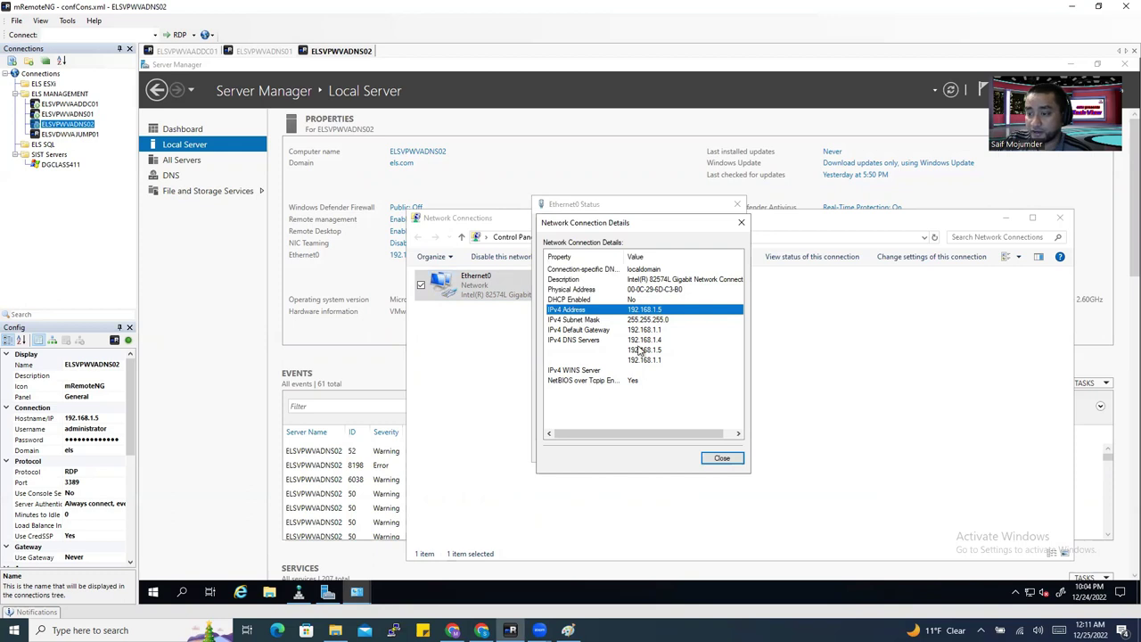
left_click(660, 342)
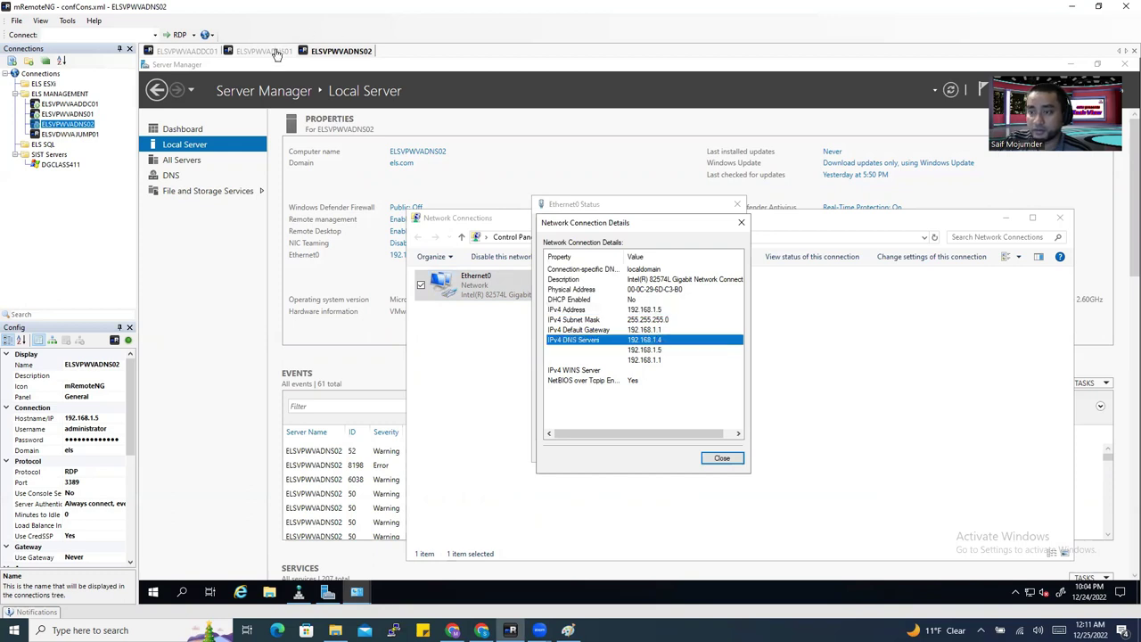
left_click(670, 351)
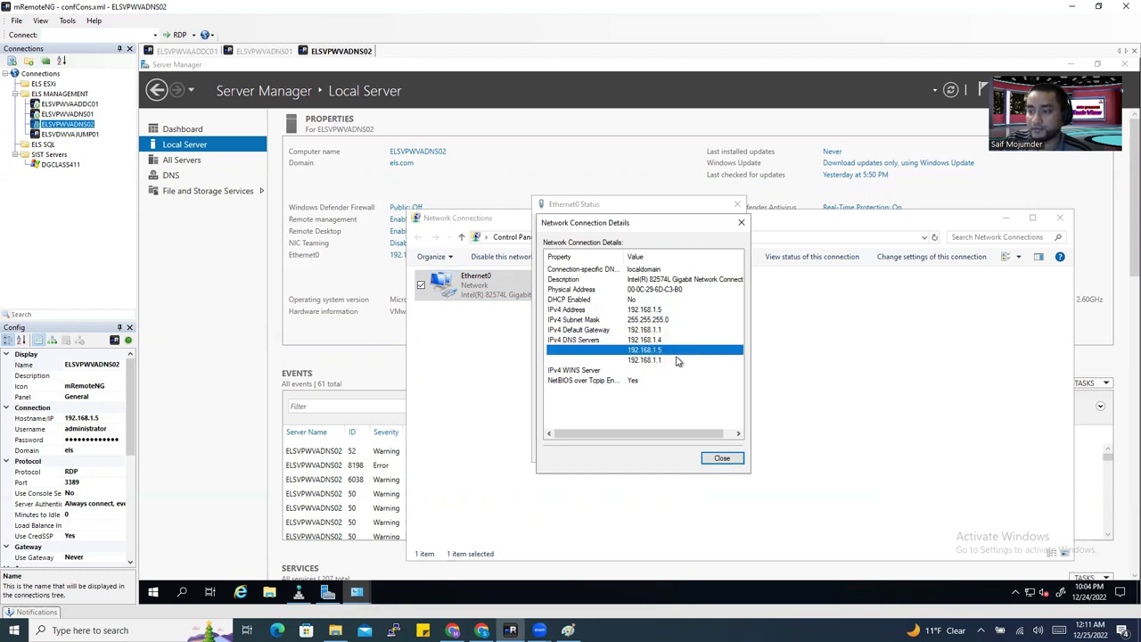
left_click(651, 360)
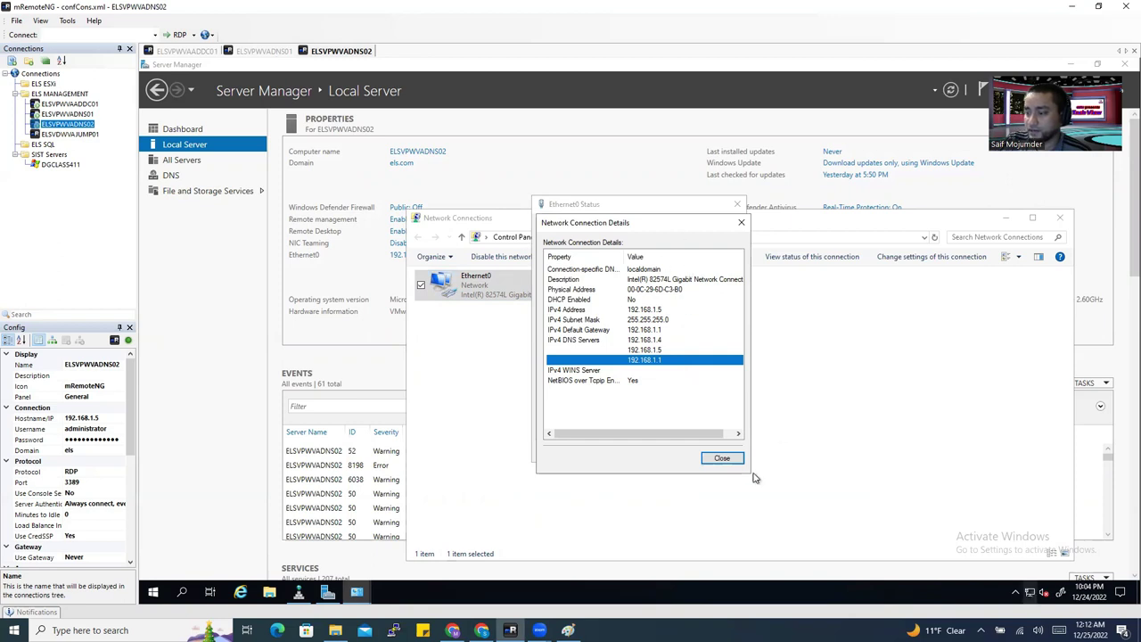
Close the details, Ethernet0 status and Network Connections windows to return to Server Manager.
left_click(724, 458)
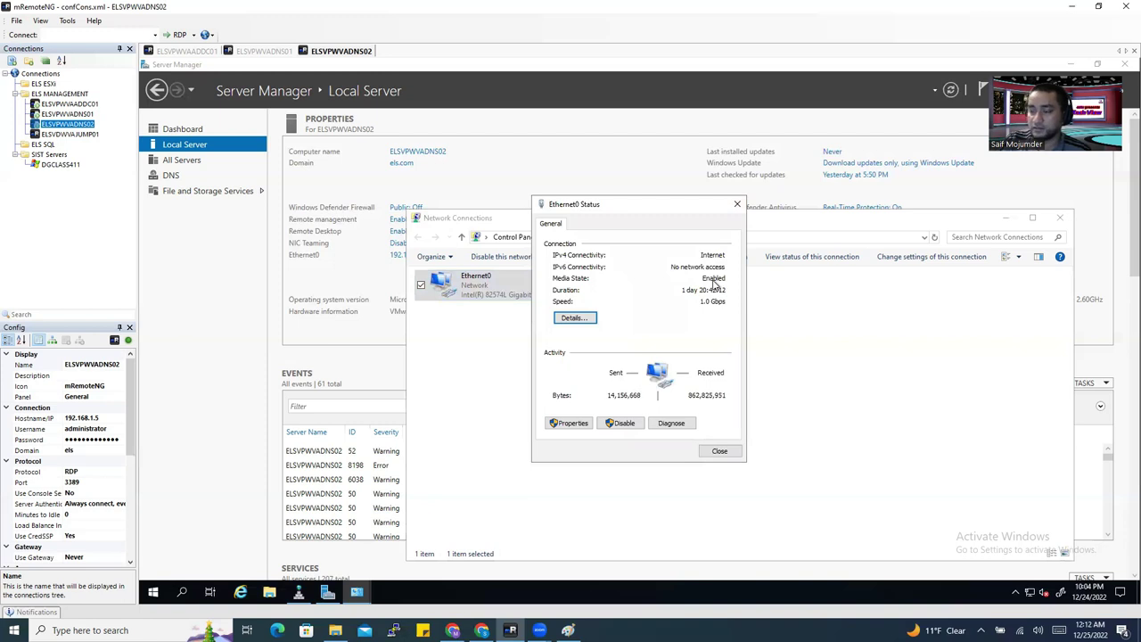
left_click(723, 451)
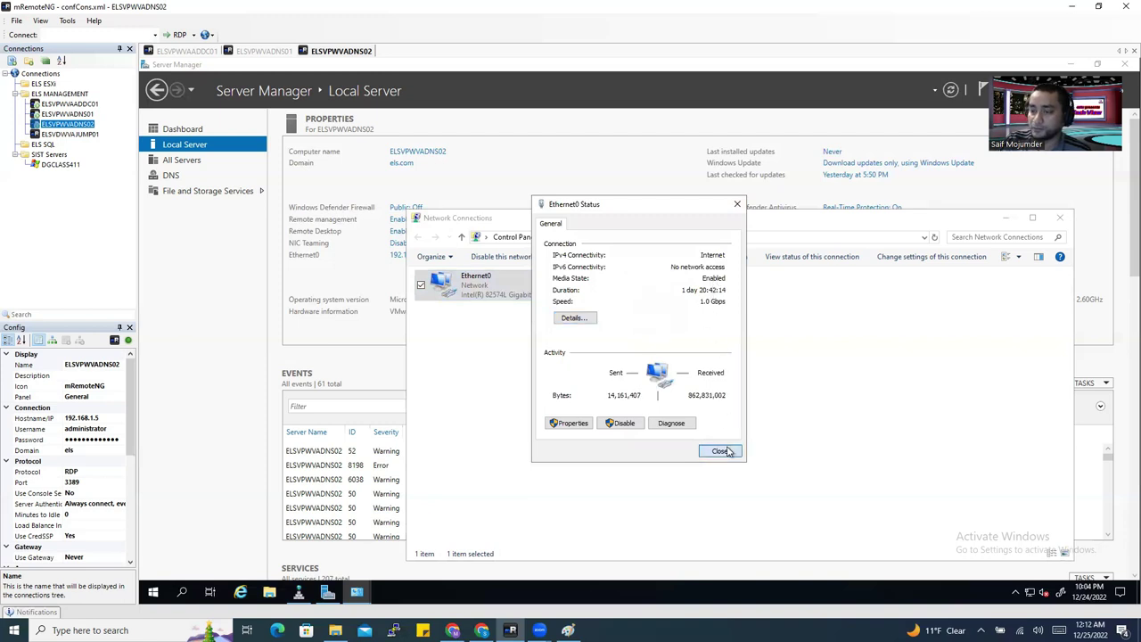
left_click(1059, 221)
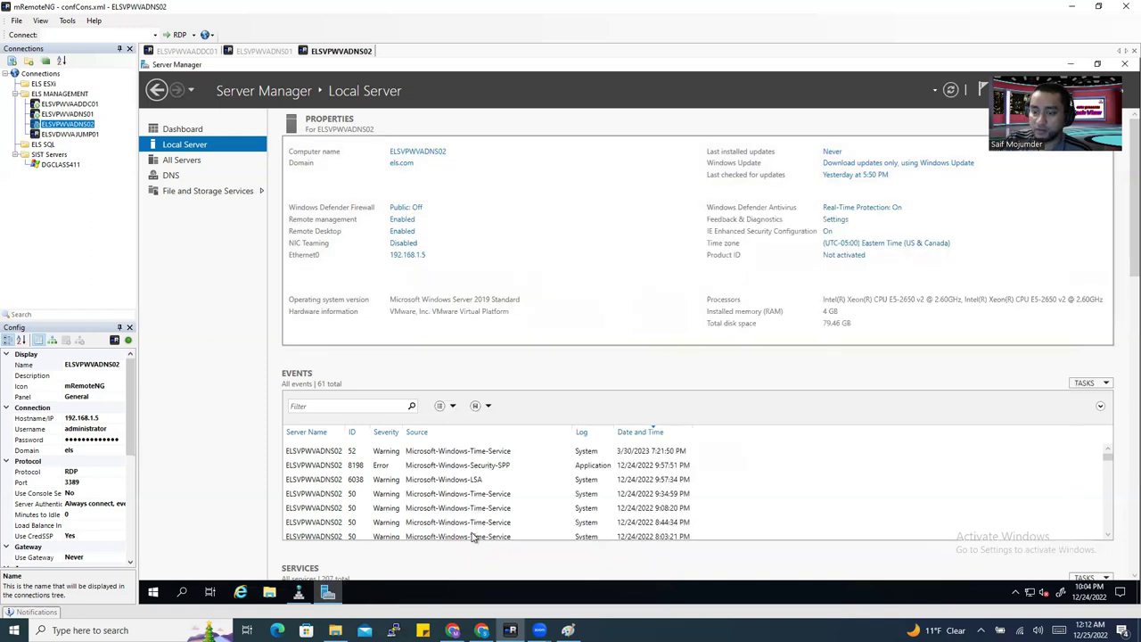
Launch DNS Manager from Server Manager's Tools menu.
left_click(300, 592)
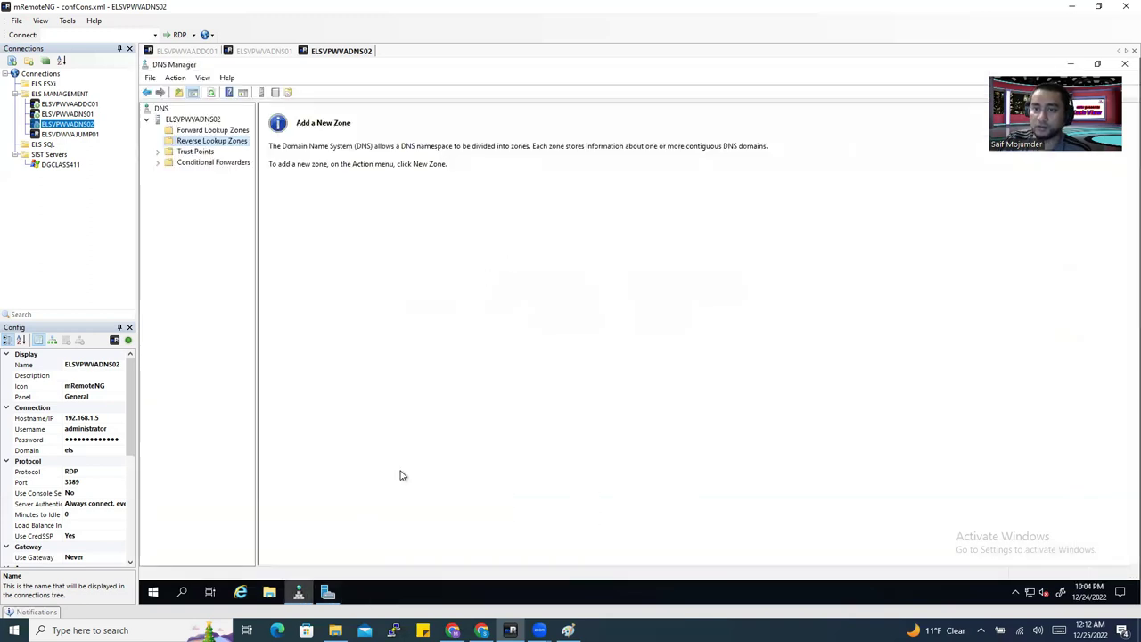
left_click(298, 592)
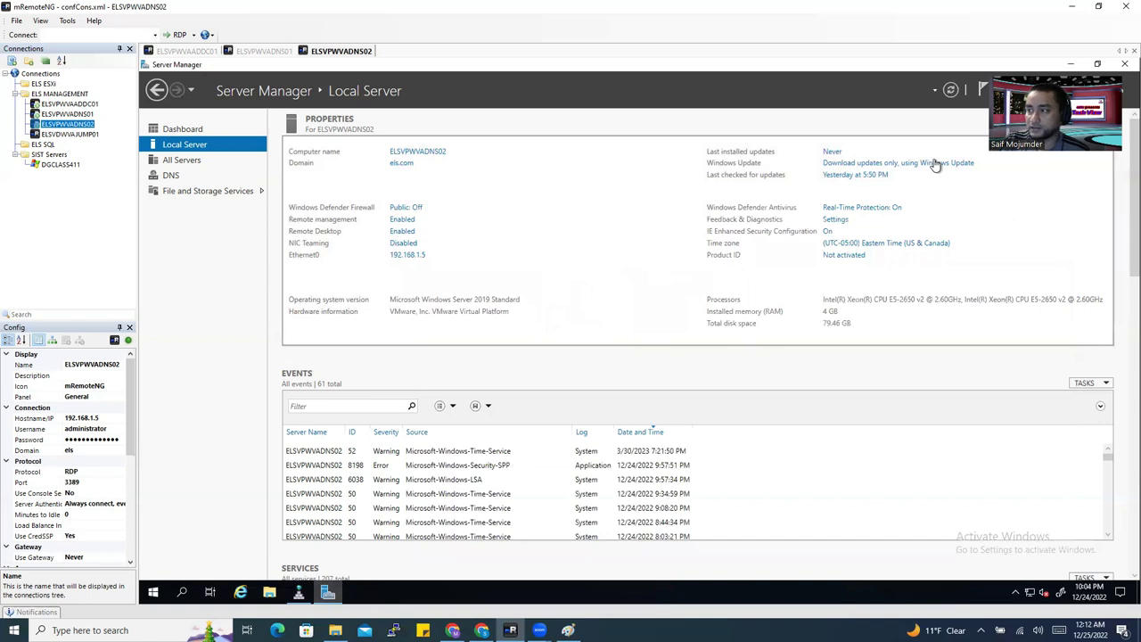
left_click(1052, 90)
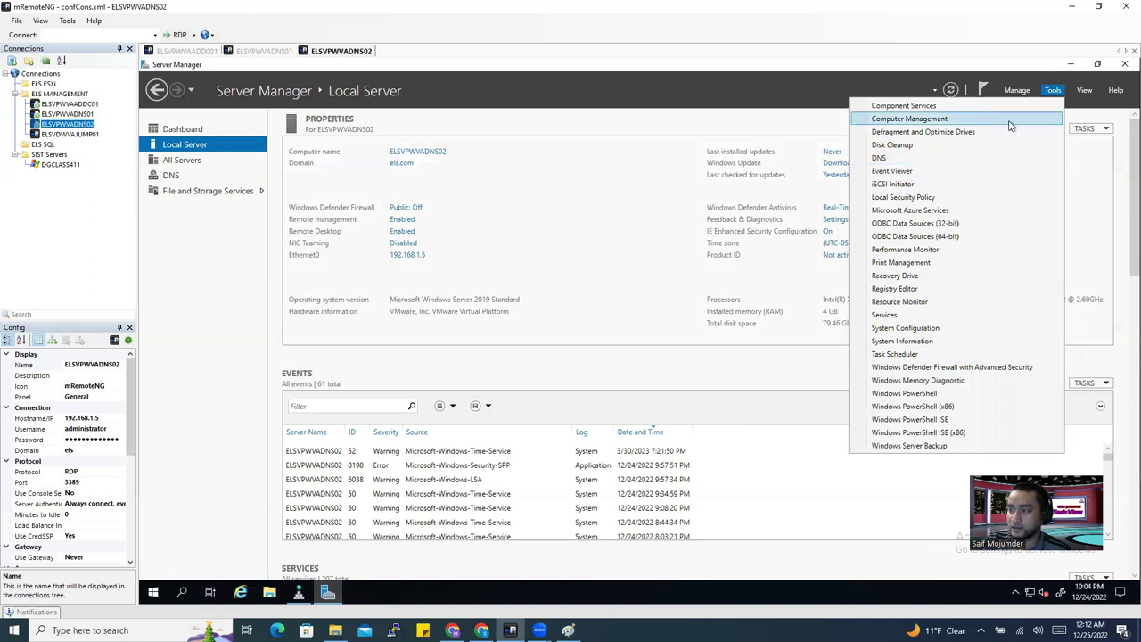
left_click(891, 158)
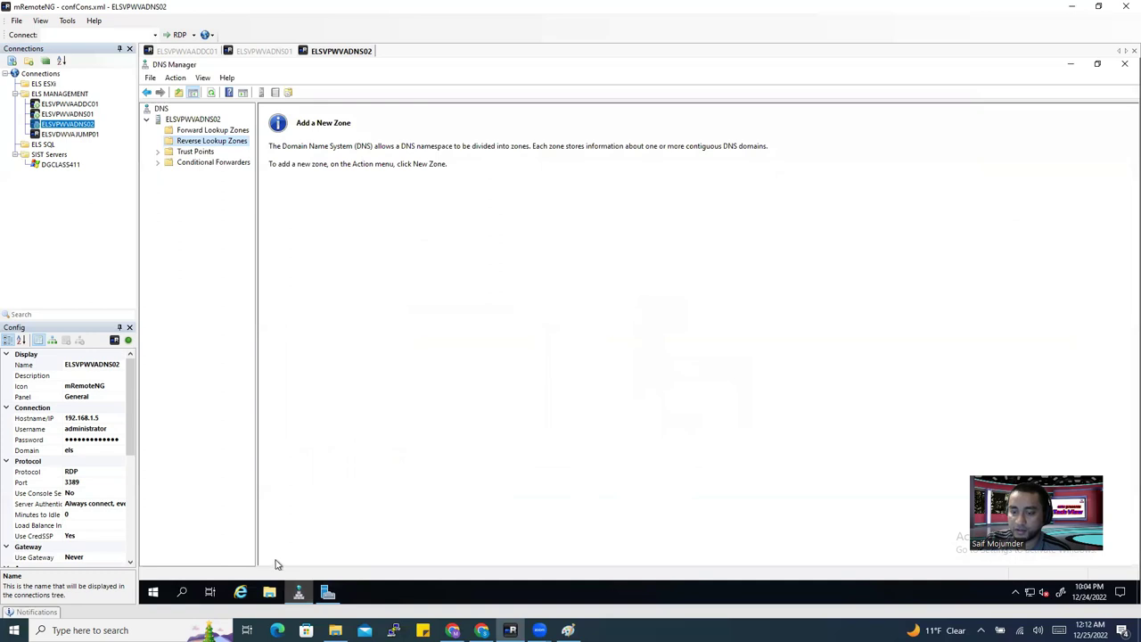
left_click(301, 593)
right_click(301, 595)
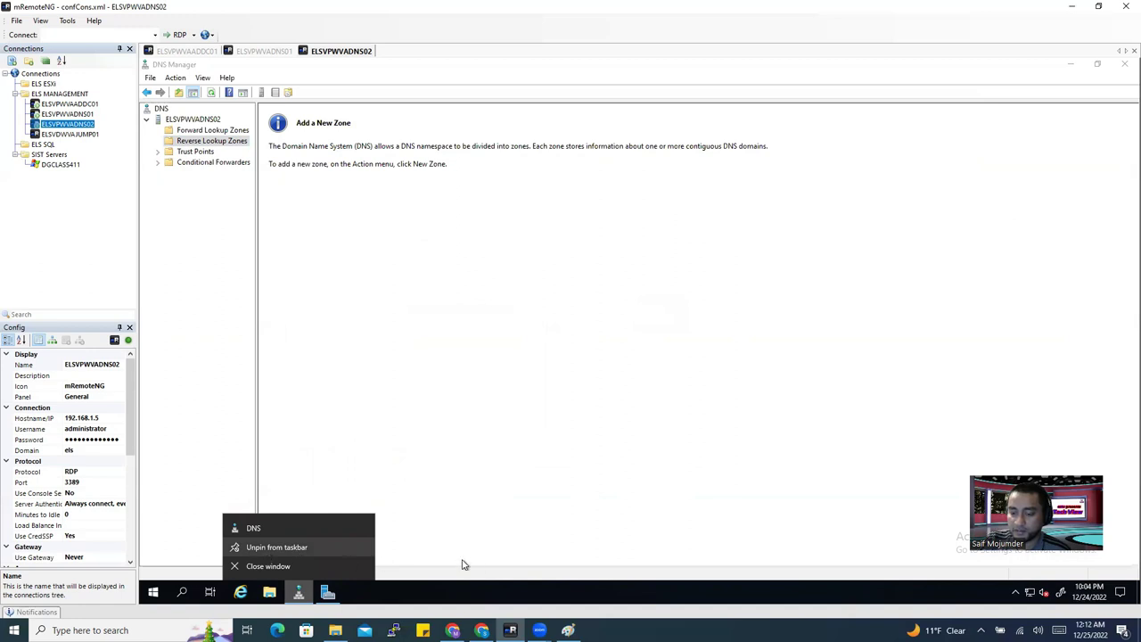
left_click(535, 459)
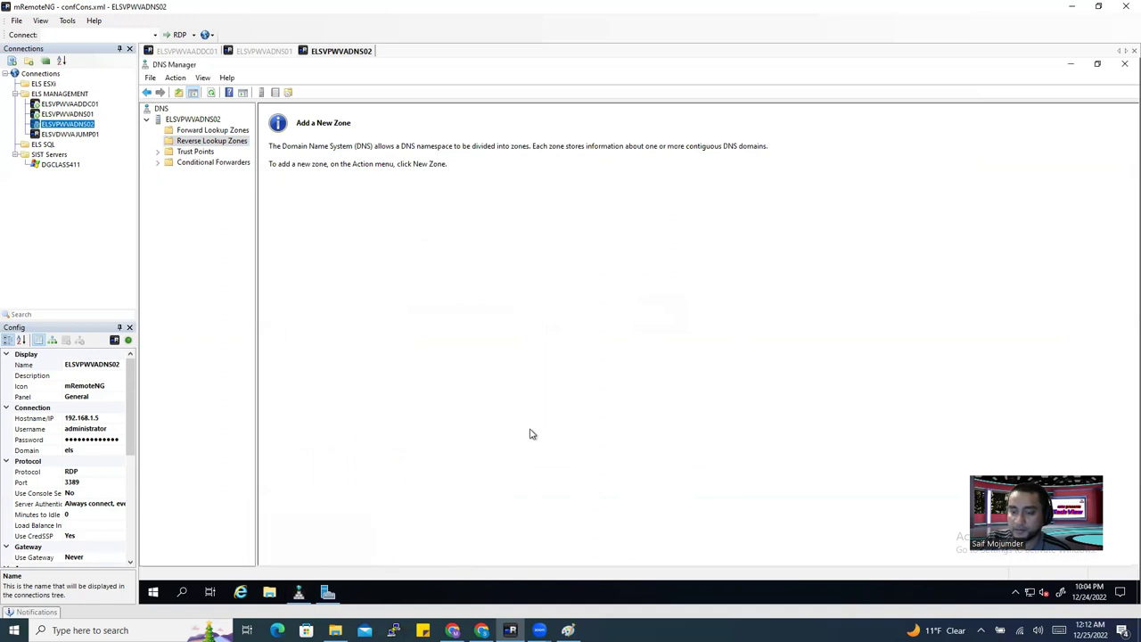
Browse ELSVPWVADNS02's Forward and Reverse Lookup Zones, both empty, and open Forward Lookup Zones' actions.
left_click(196, 130)
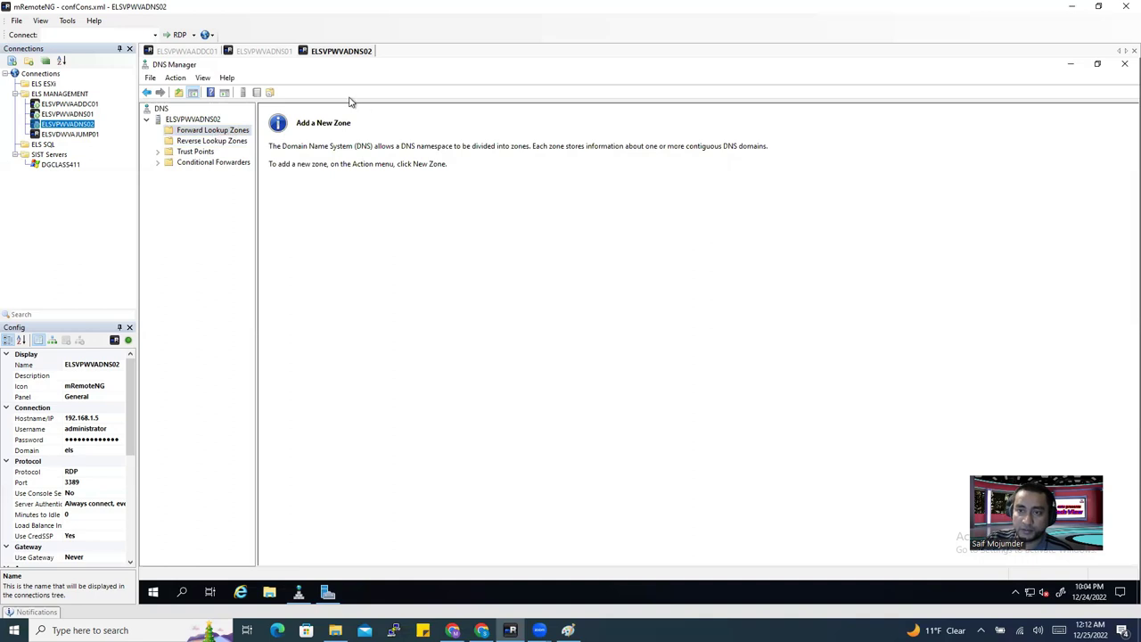
left_click(212, 143)
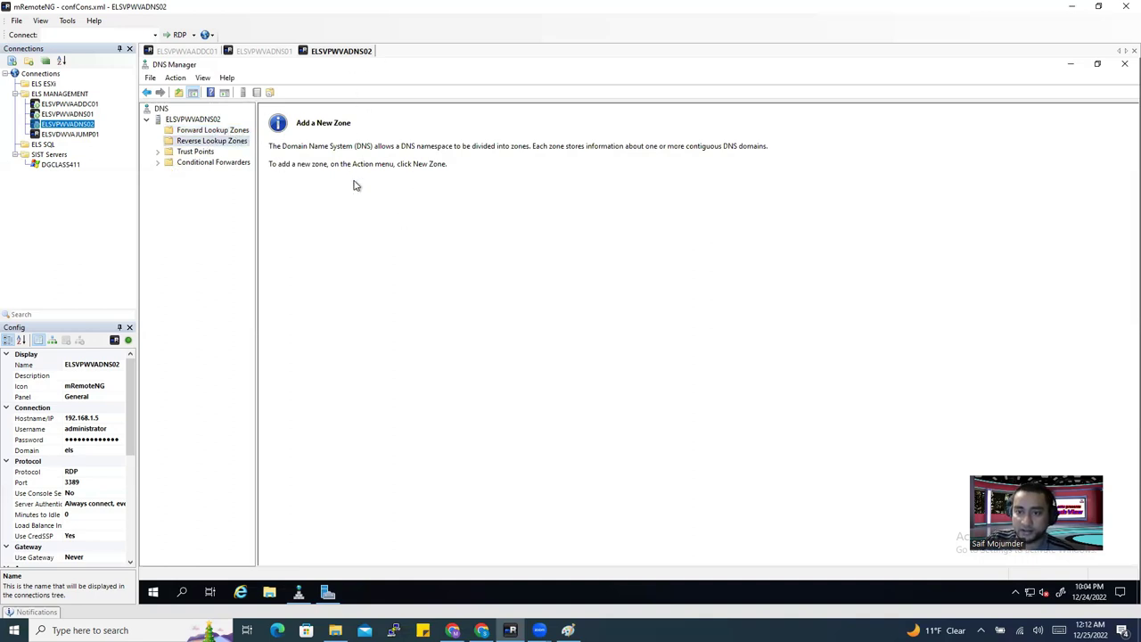
left_click(221, 131)
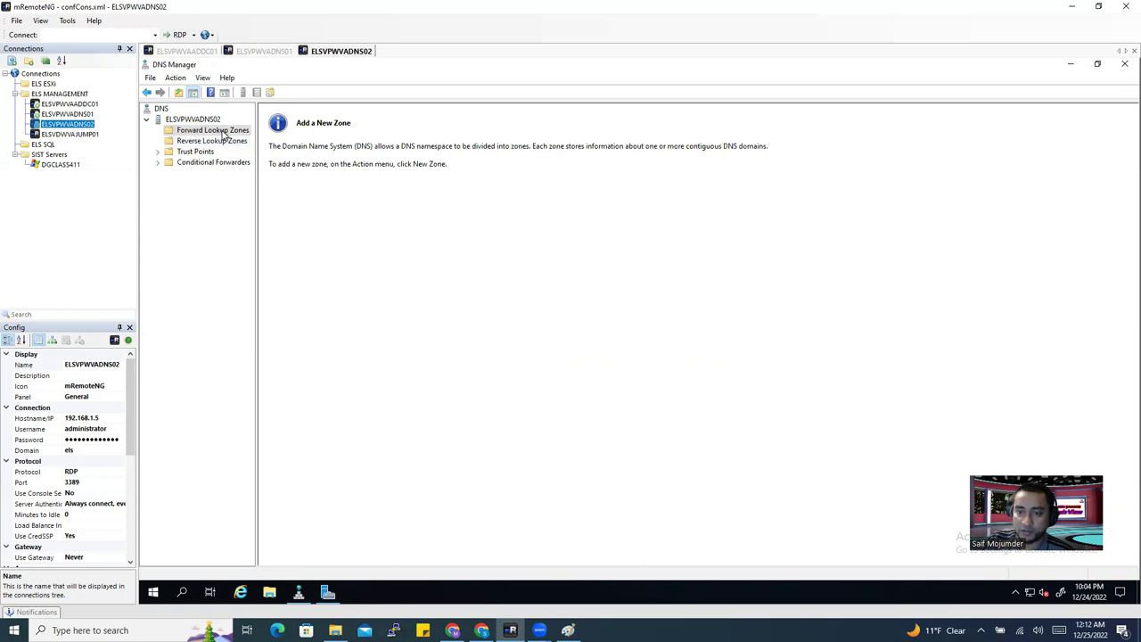
right_click(224, 134)
Start a new secondary forward lookup zone named els.com.
left_click(257, 141)
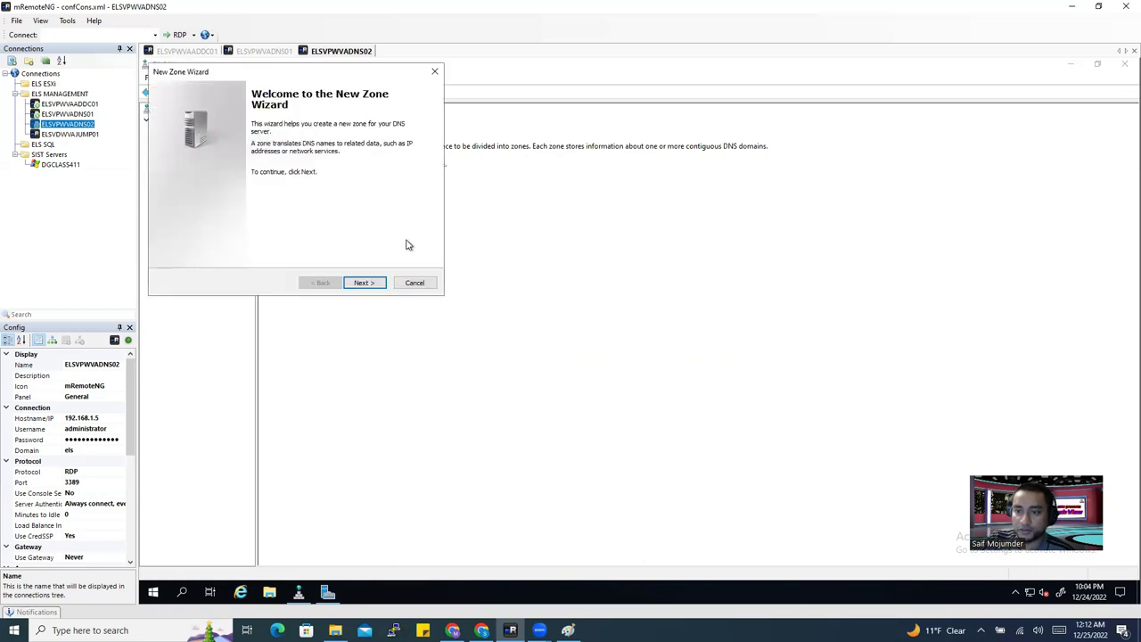
left_click(365, 283)
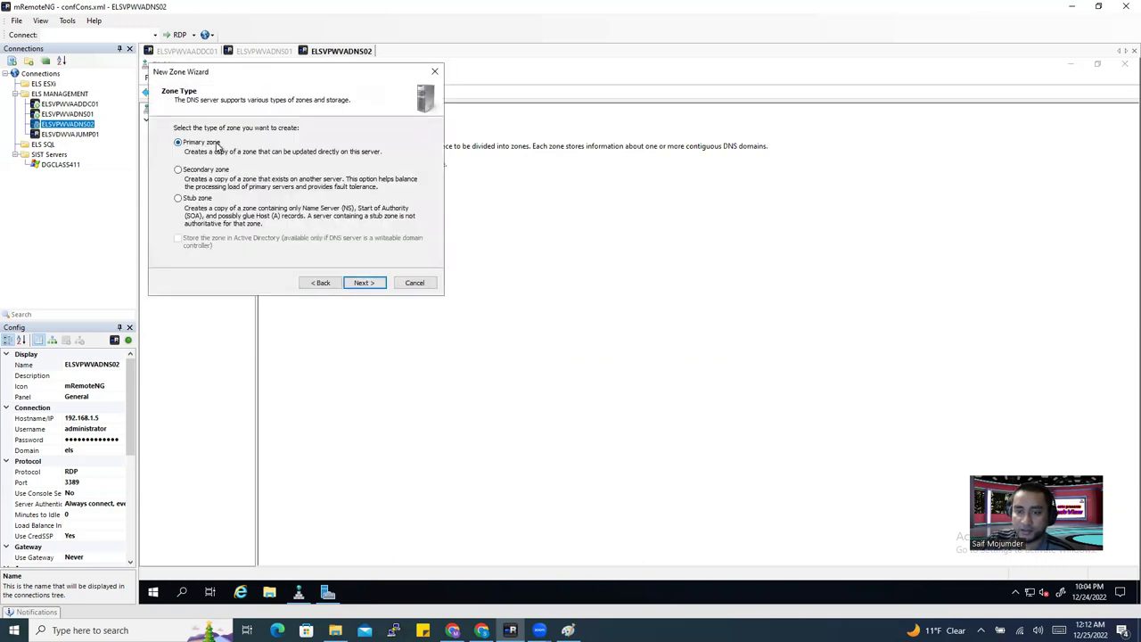
left_click(208, 171)
left_click(363, 282)
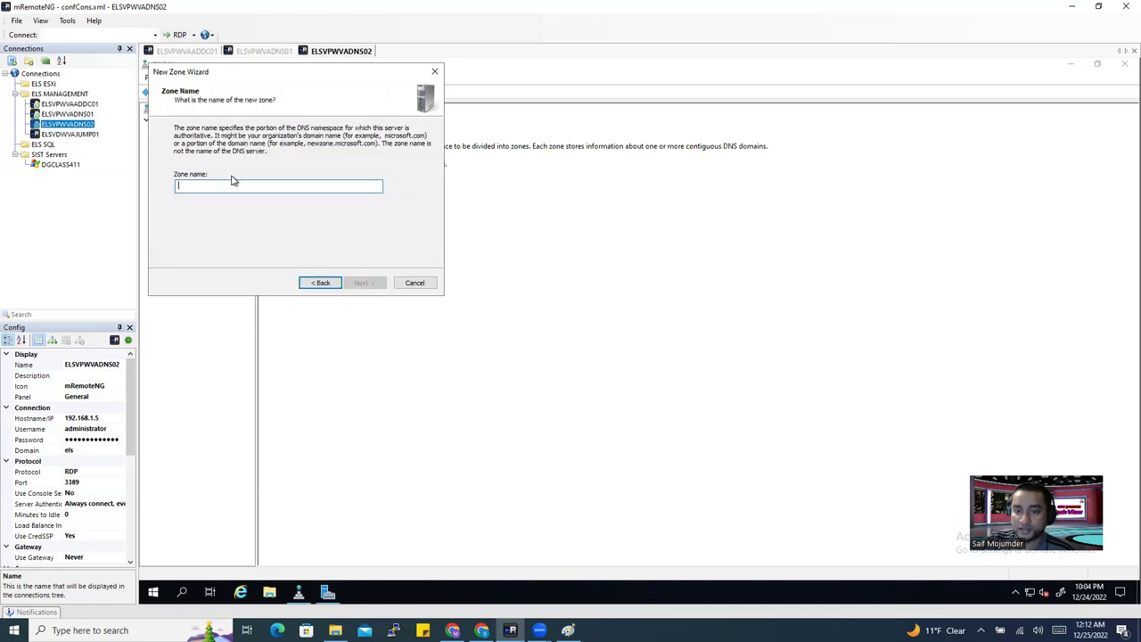
type("els.com")
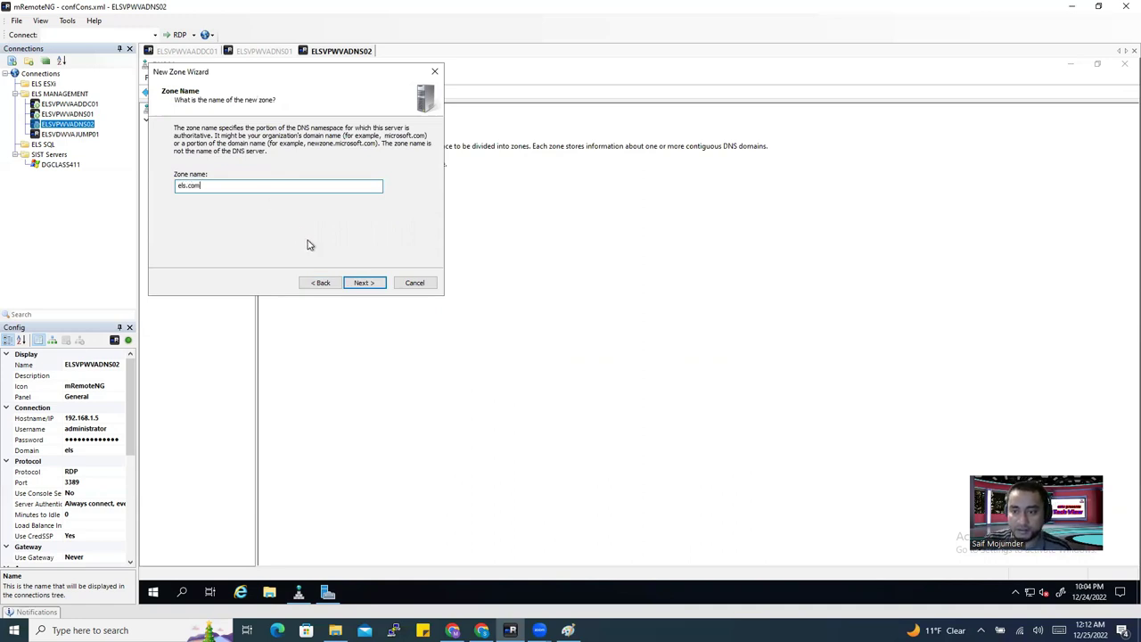
left_click(365, 287)
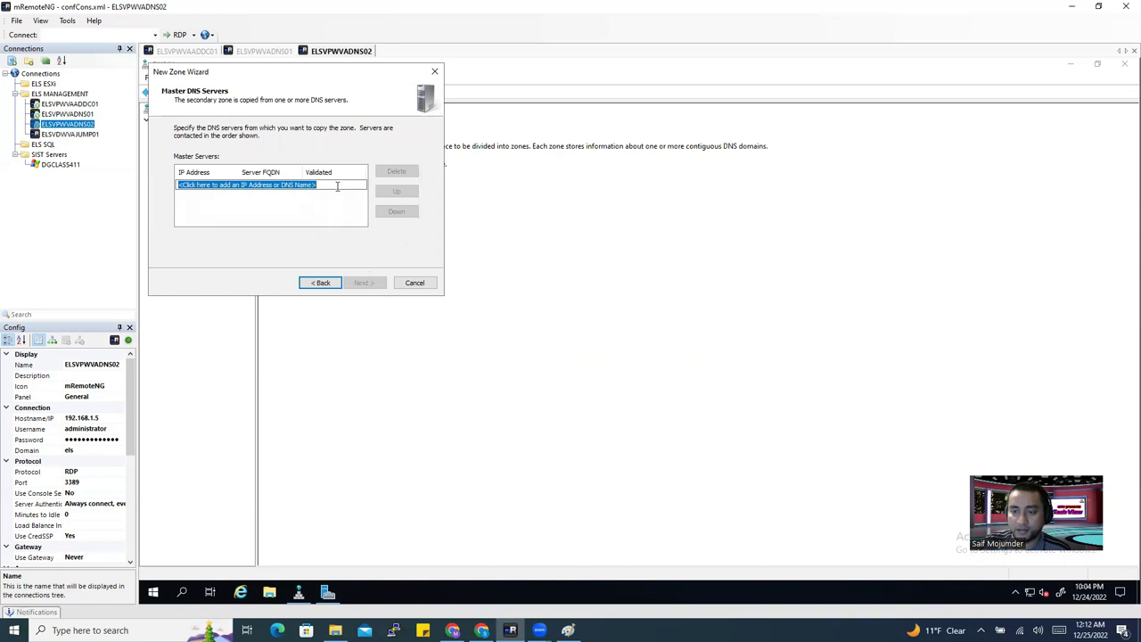
Add 192.168.1.4 as the master server, review the summary, and finish the wizard.
left_click(337, 187)
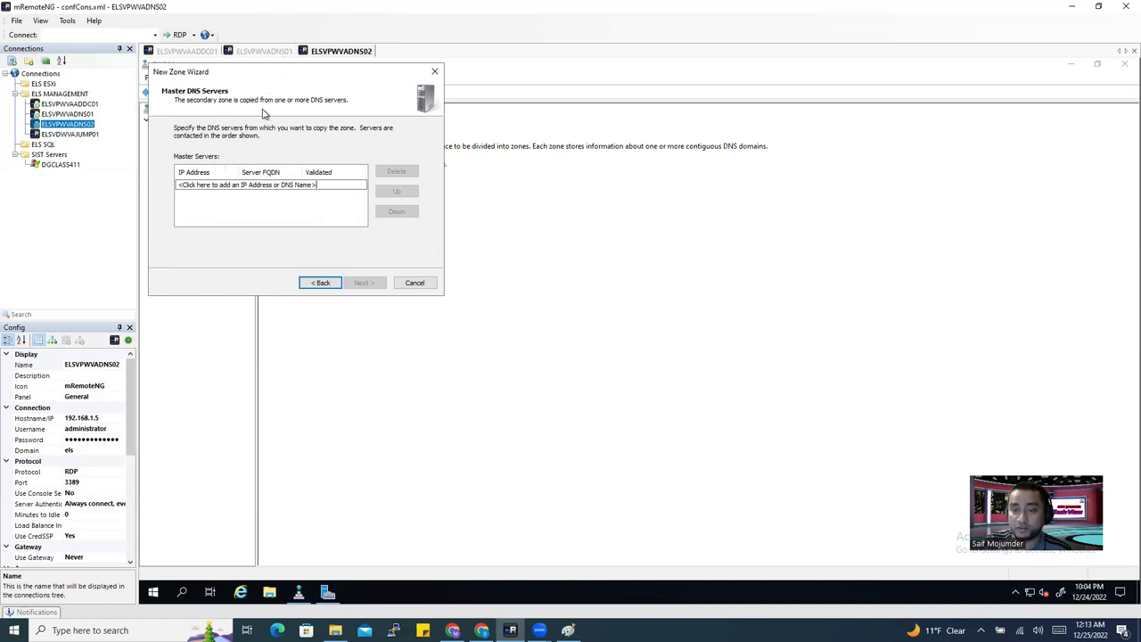
left_click_drag(319, 185, 176, 189)
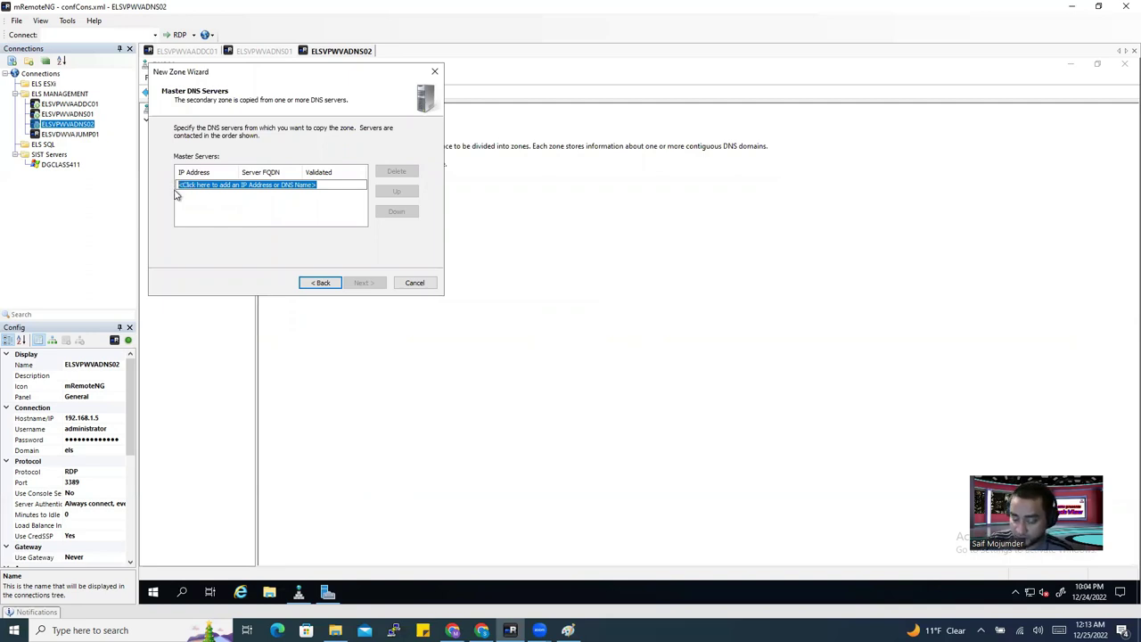
type("192.168.1.4")
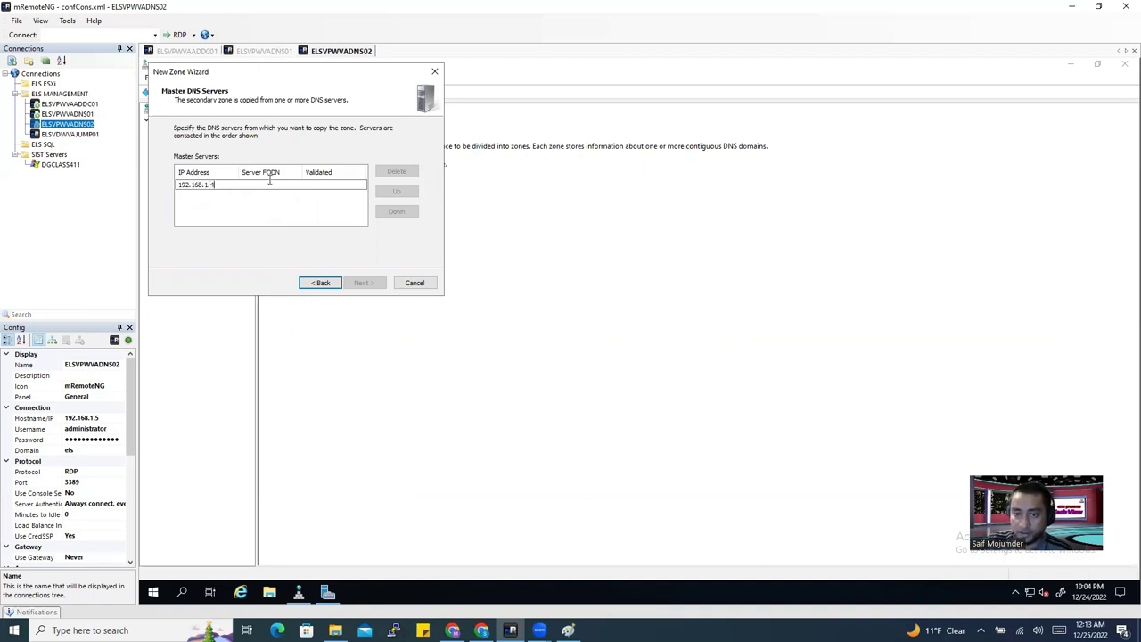
left_click(295, 212)
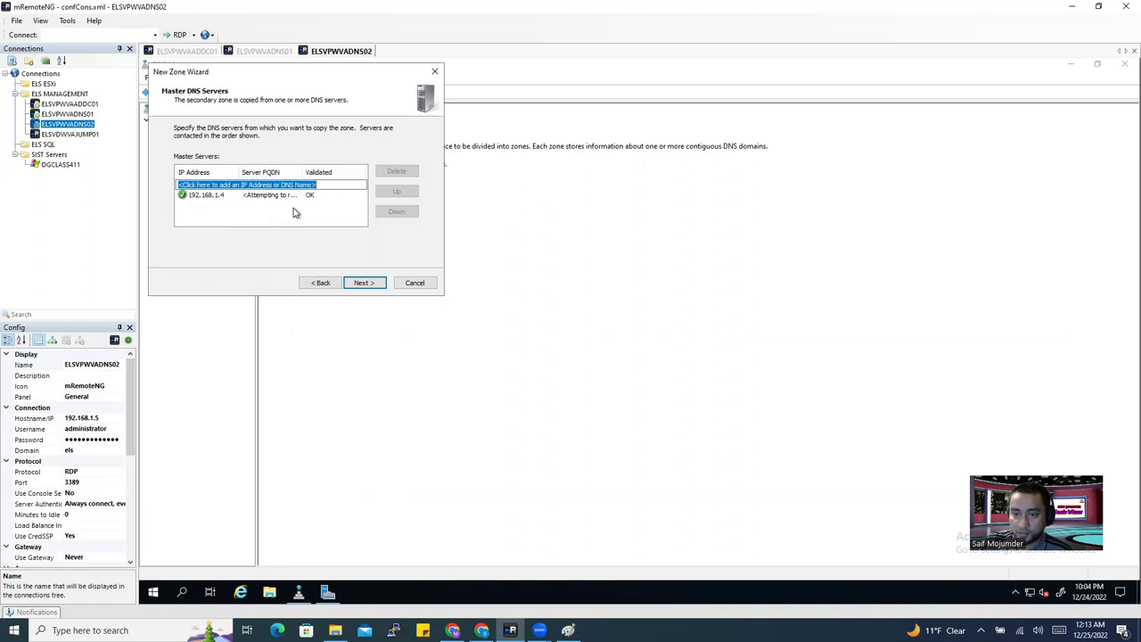
left_click(209, 194)
left_click(364, 283)
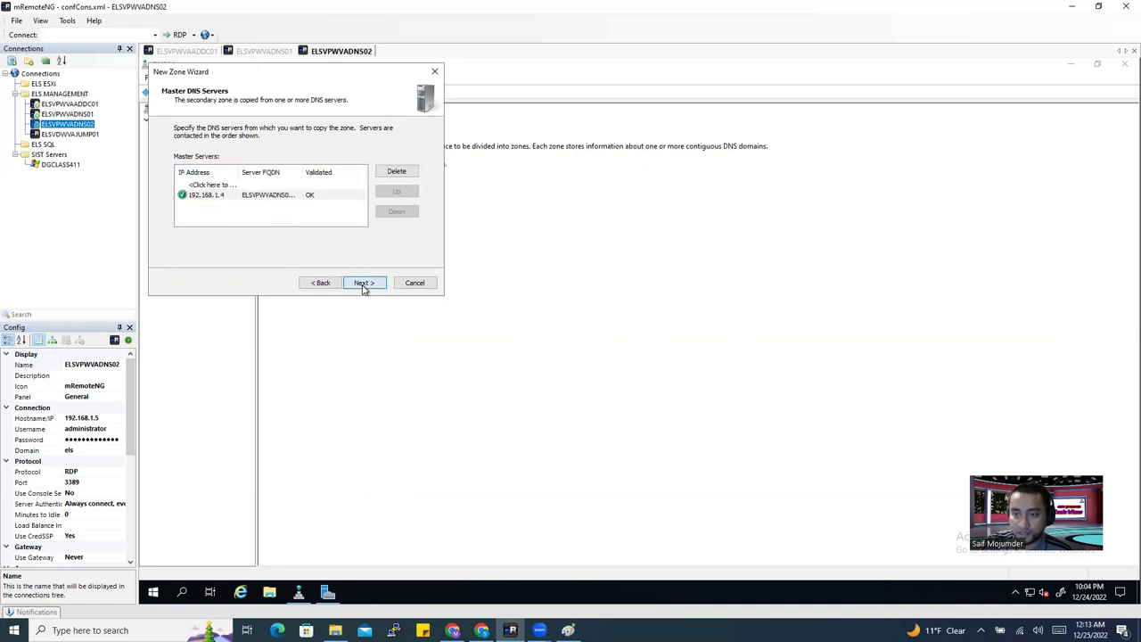
left_click(322, 282)
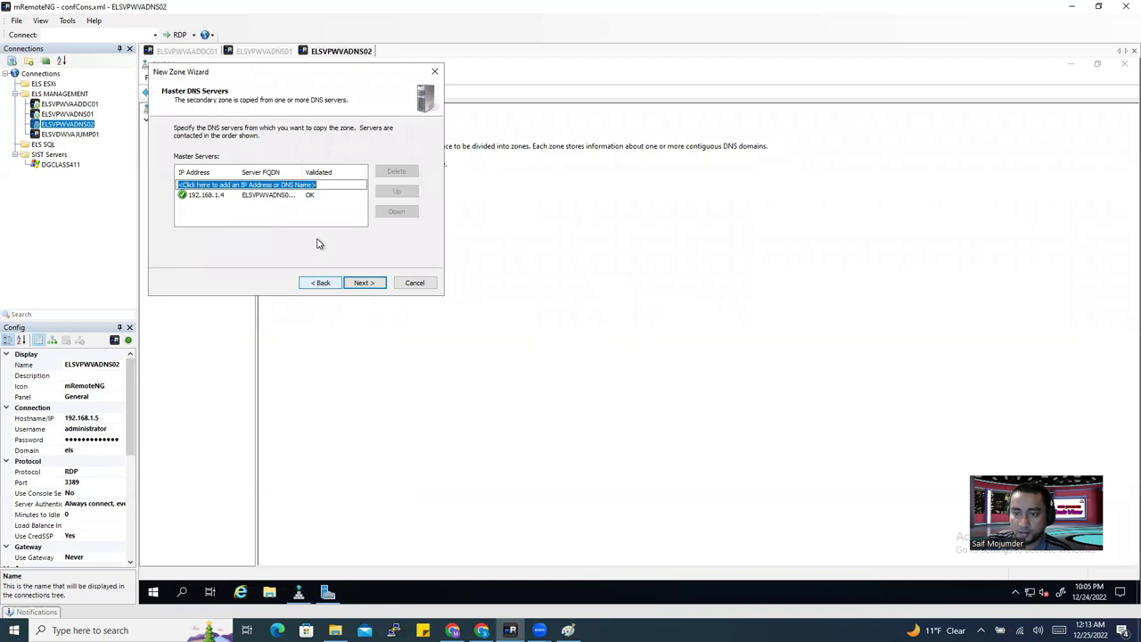
left_click(253, 194)
left_click(363, 283)
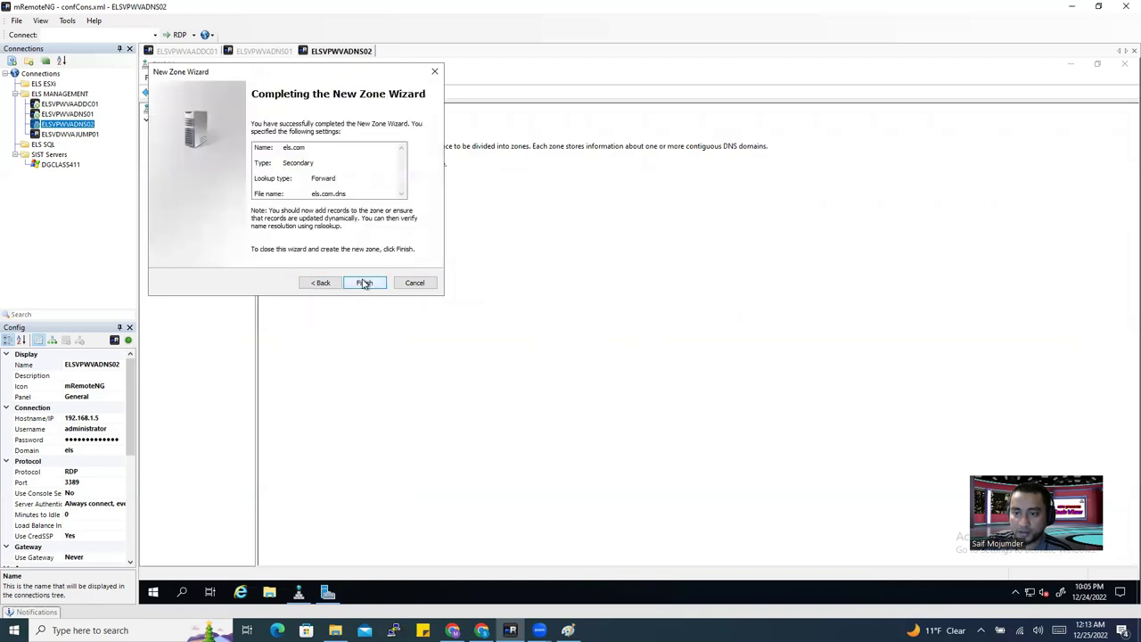
left_click(364, 282)
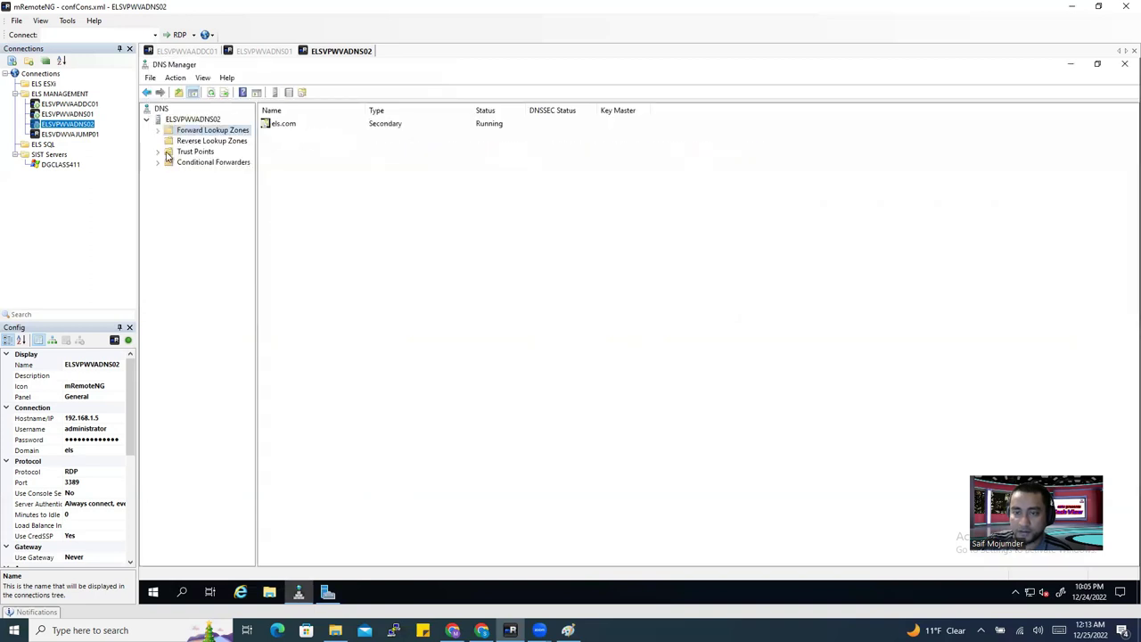
Refresh Forward Lookup Zones and reopen els.com, which shows 'Zone Not Loaded by DNS Server'.
left_click(158, 131)
left_click(198, 140)
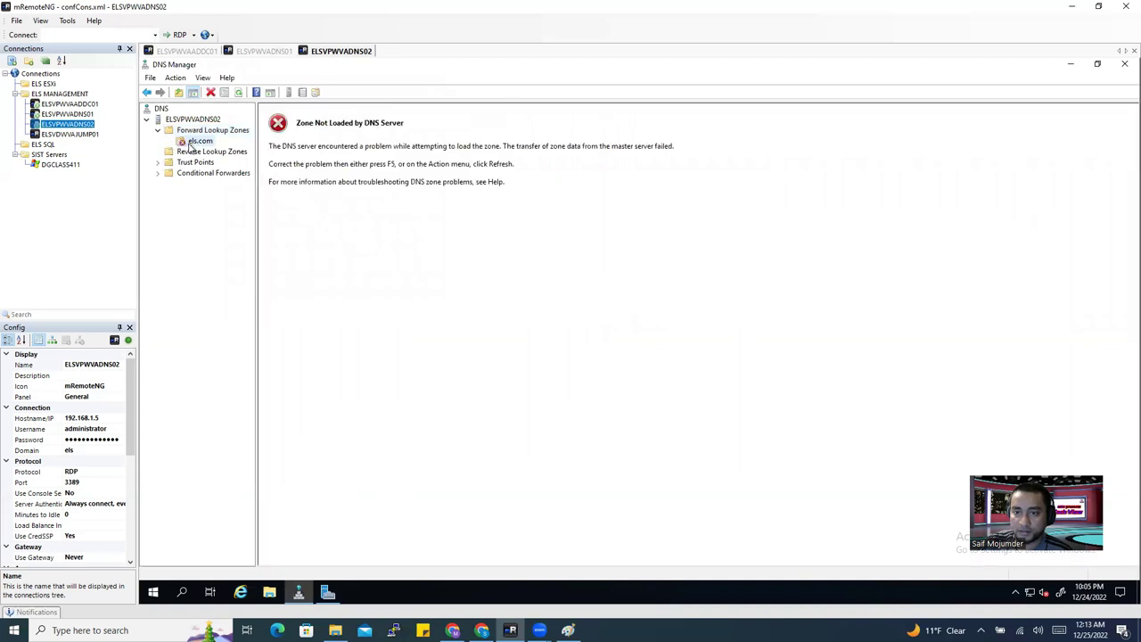
left_click(203, 132)
right_click(203, 132)
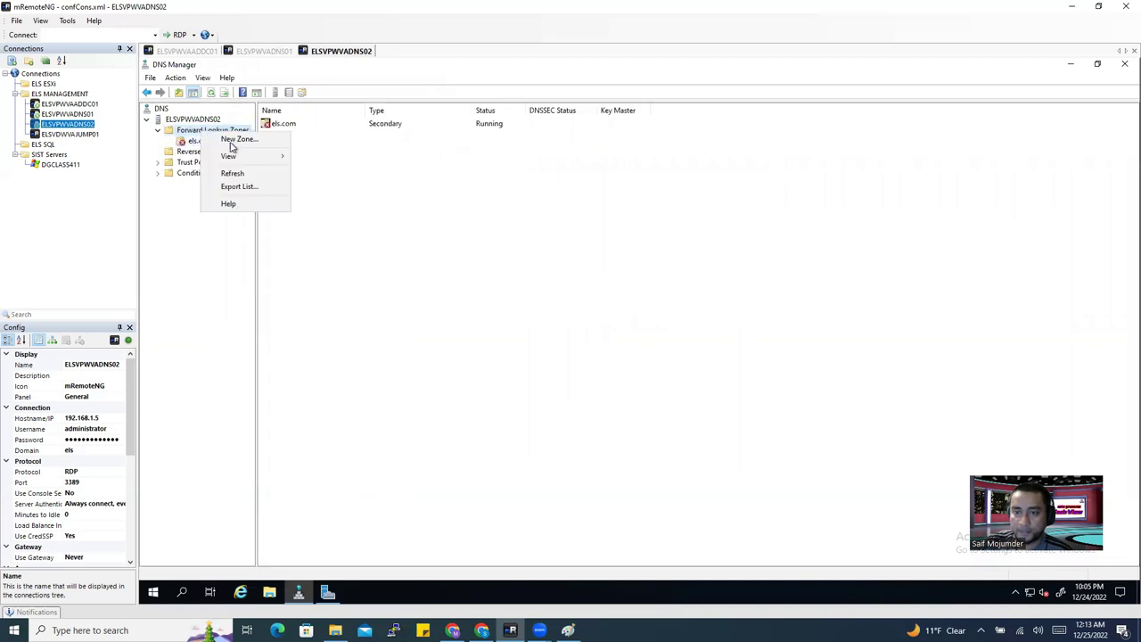
left_click(234, 174)
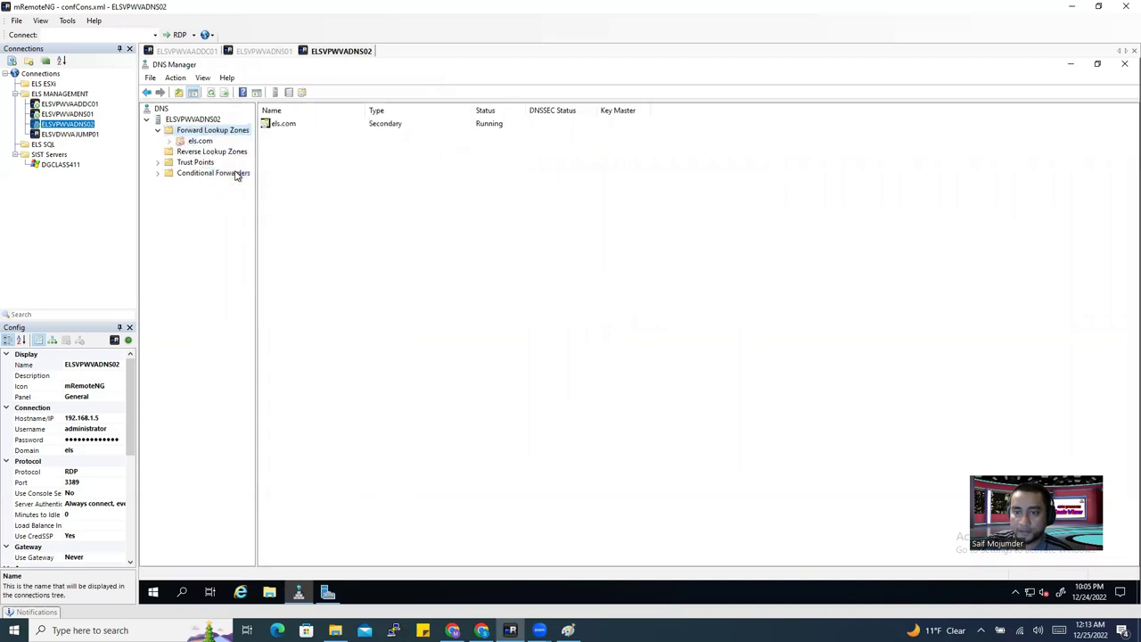
left_click(176, 146)
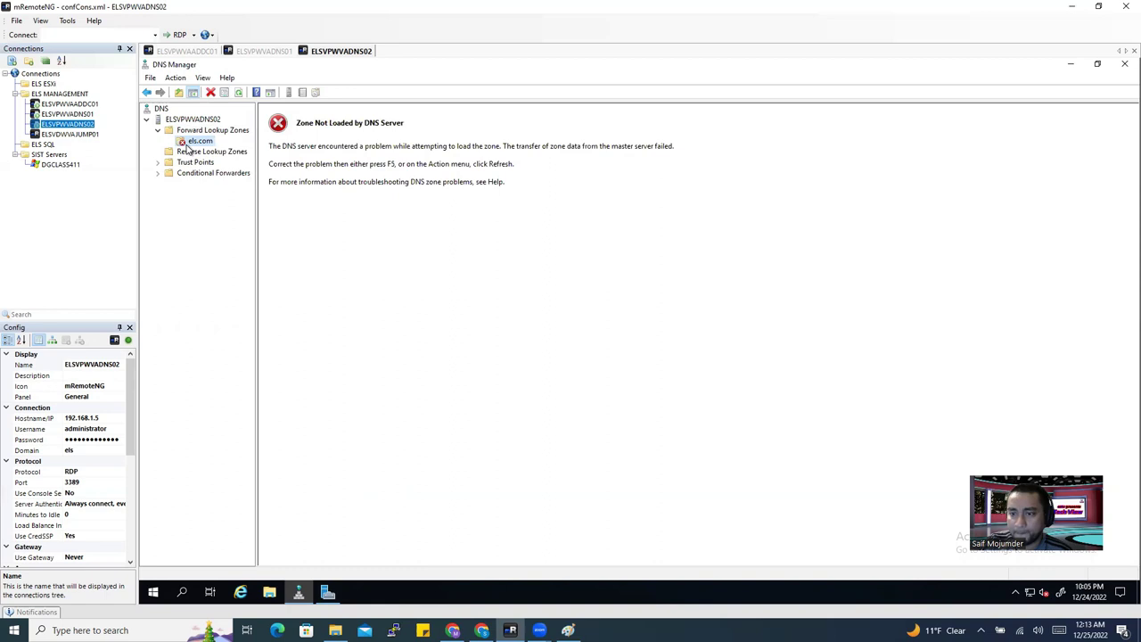
Delete the failed els.com zone, confirming the deletion with Yes.
right_click(188, 148)
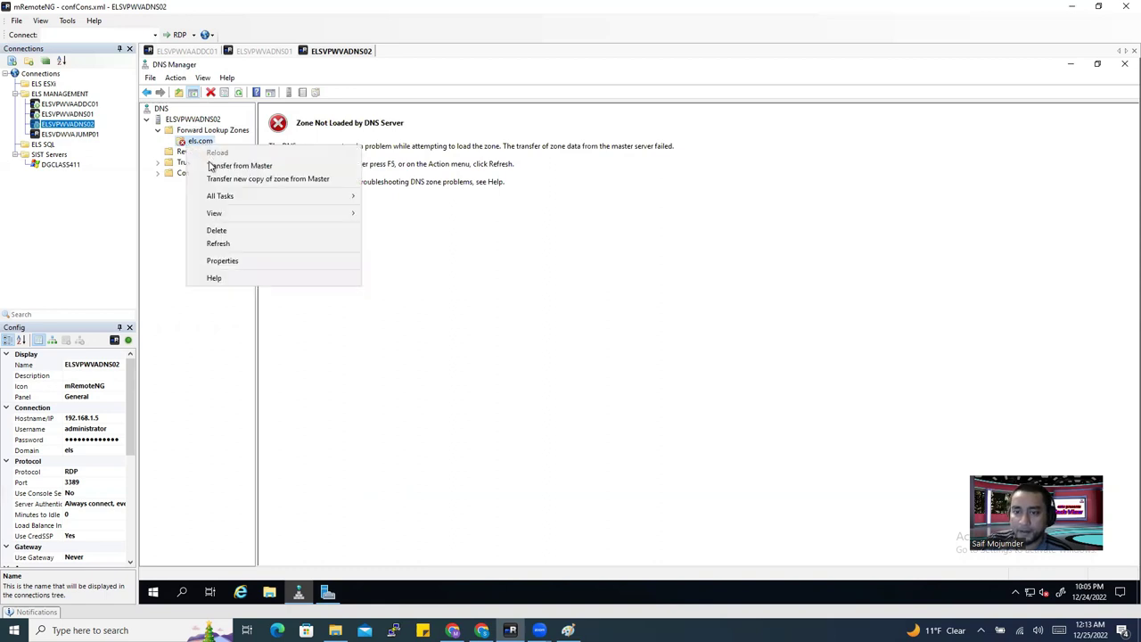
left_click(226, 235)
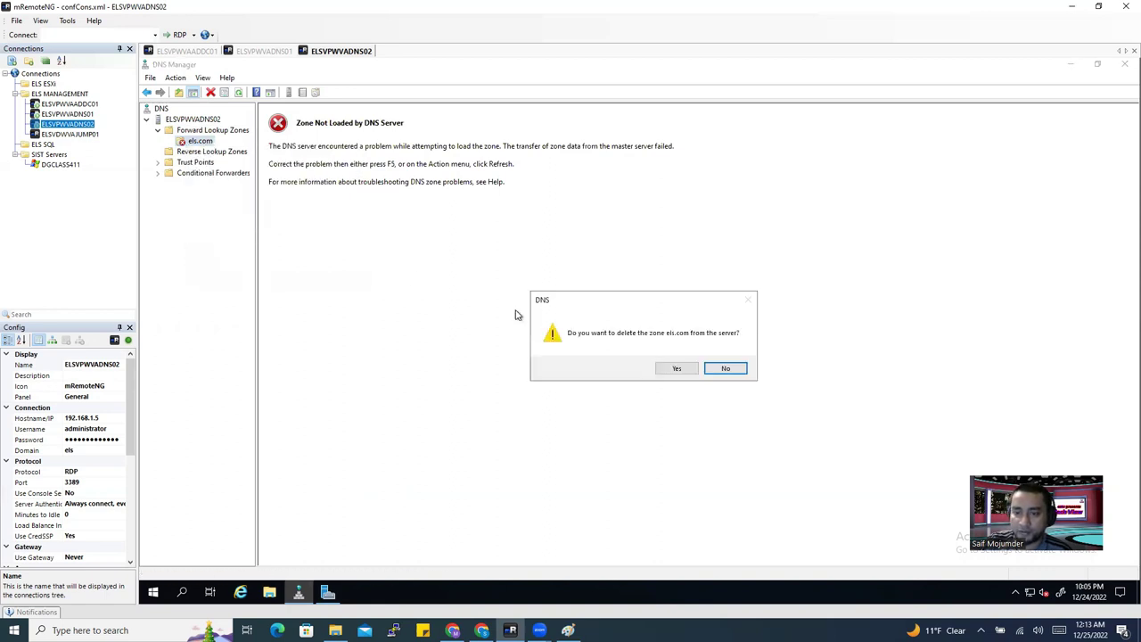
left_click(675, 369)
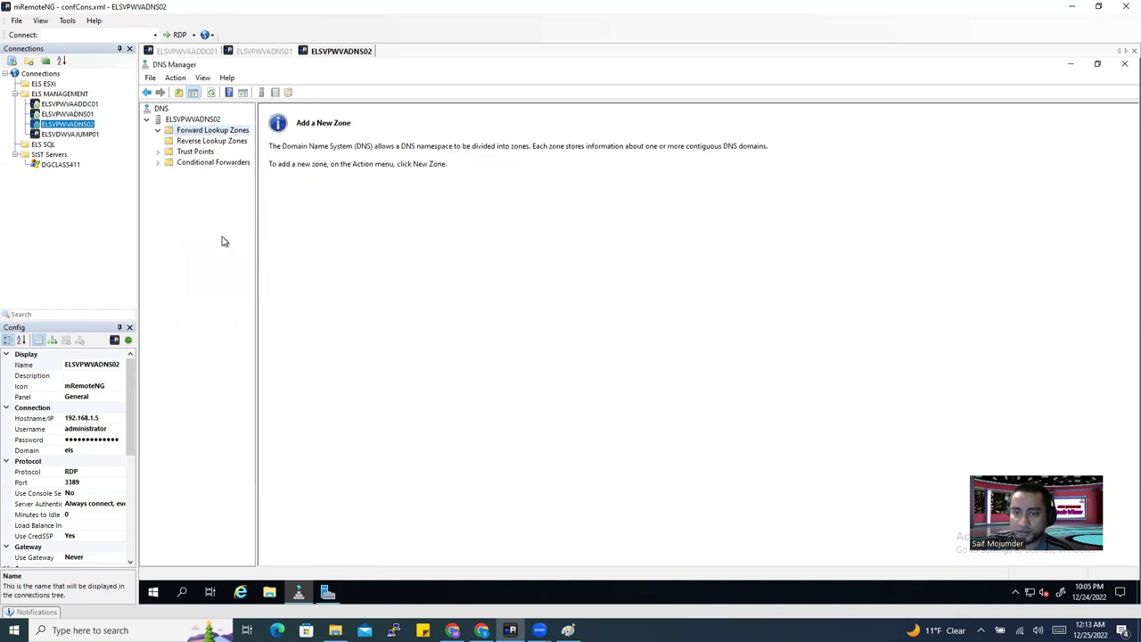
right_click(195, 131)
Start another secondary forward lookup zone named els.com.
left_click(223, 134)
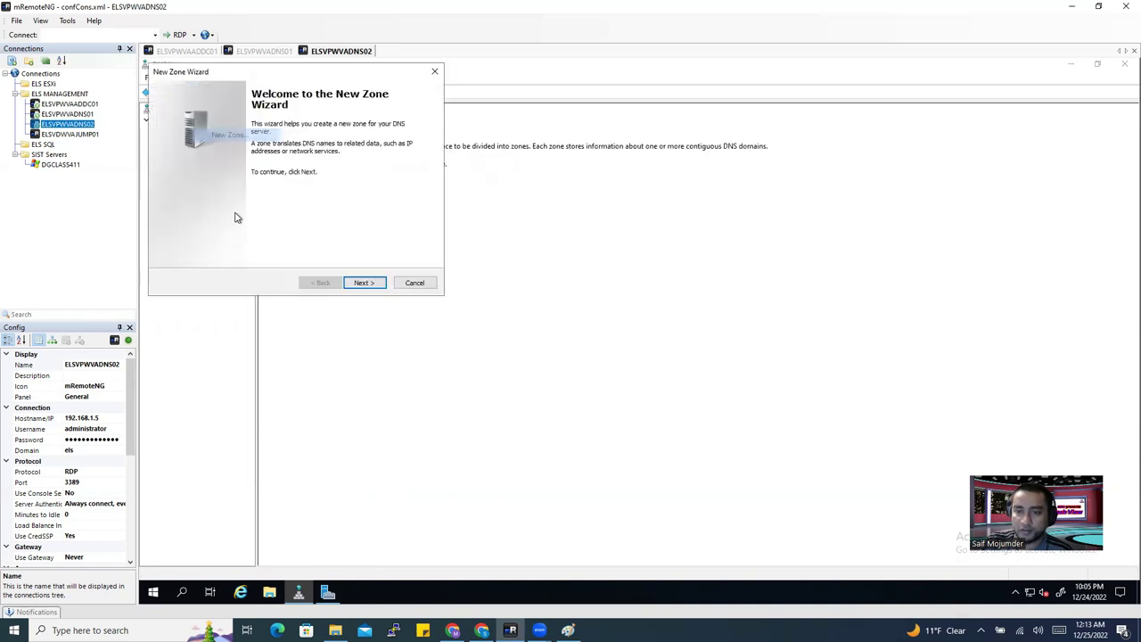
left_click(366, 284)
left_click(178, 169)
left_click(359, 282)
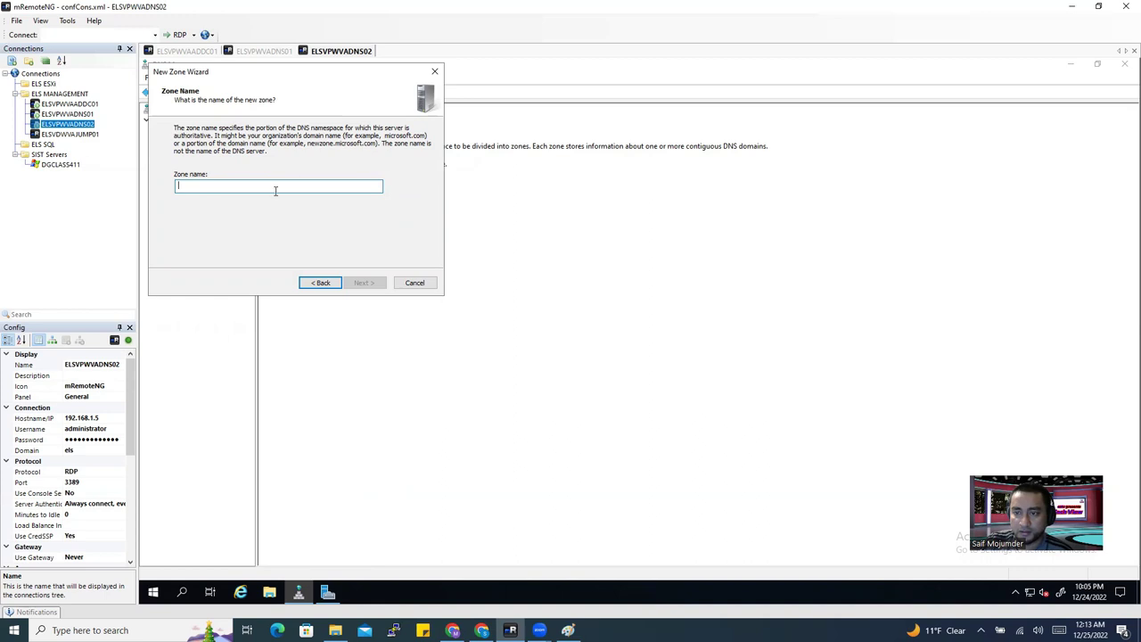
type("e")
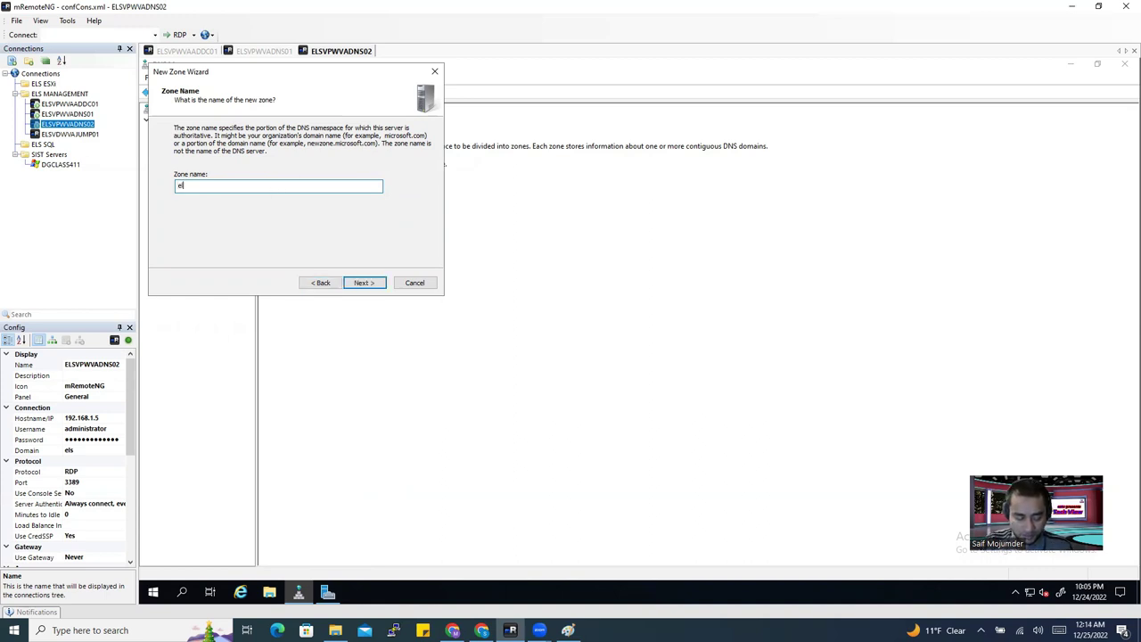
type("ls.com")
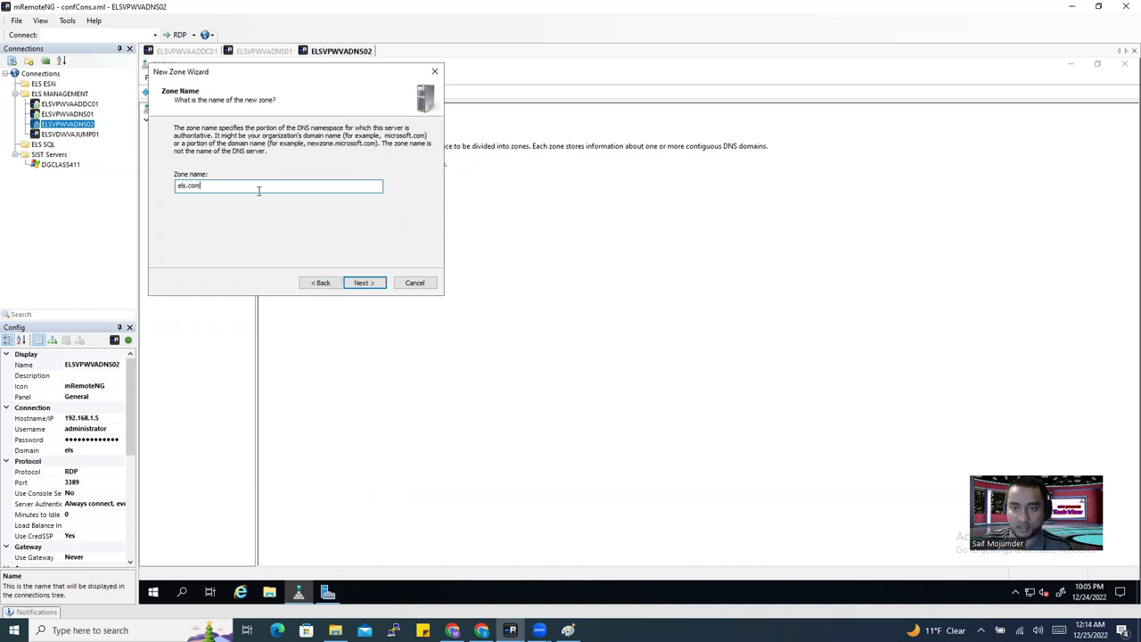
Add master server 192.168.1.4, let it validate, and finish the wizard.
left_click(364, 281)
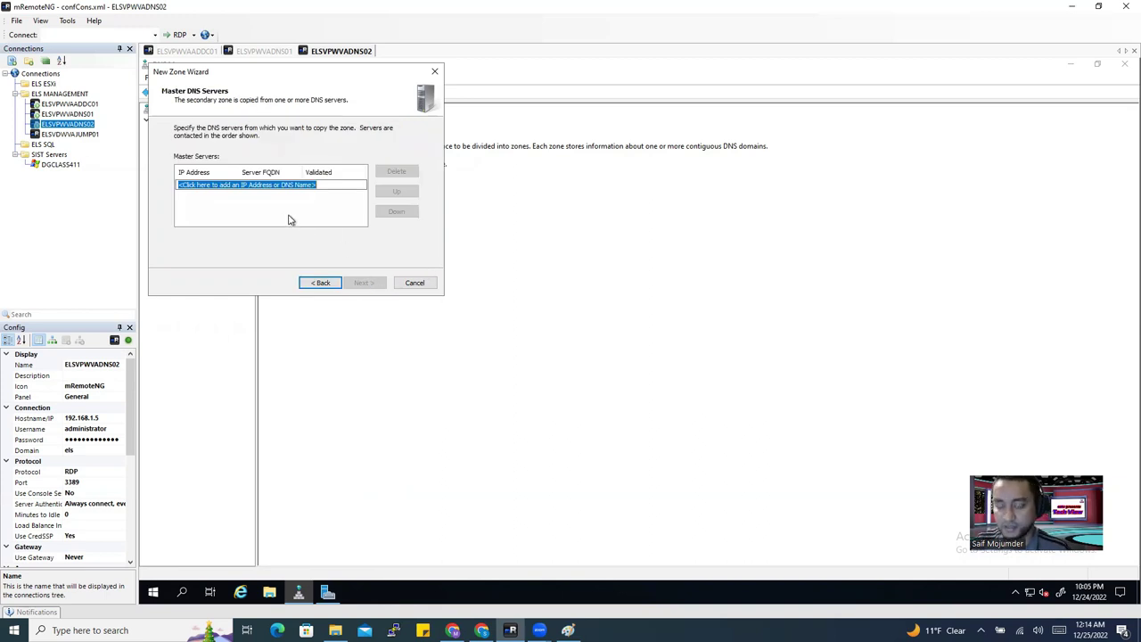
type("192.")
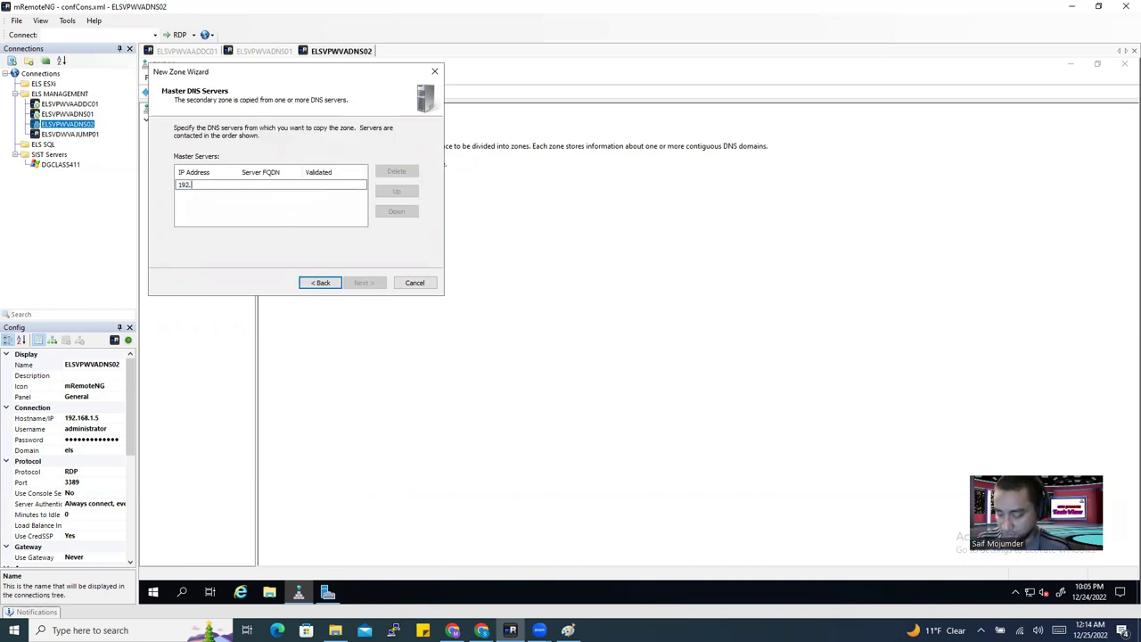
type("168.1.4")
key("Return")
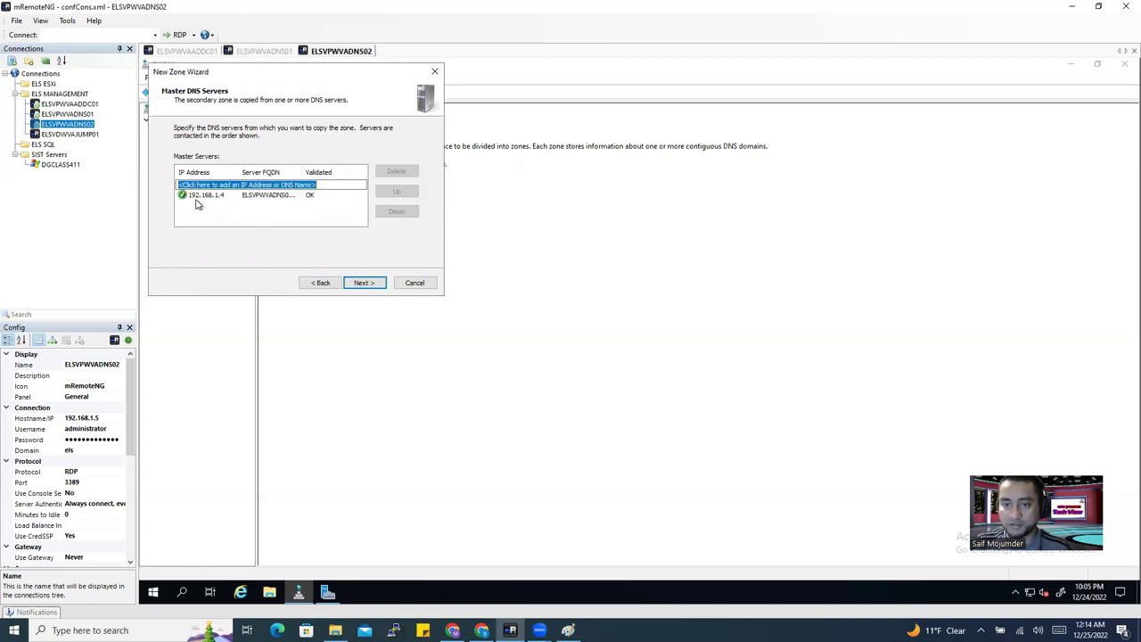
left_click(364, 284)
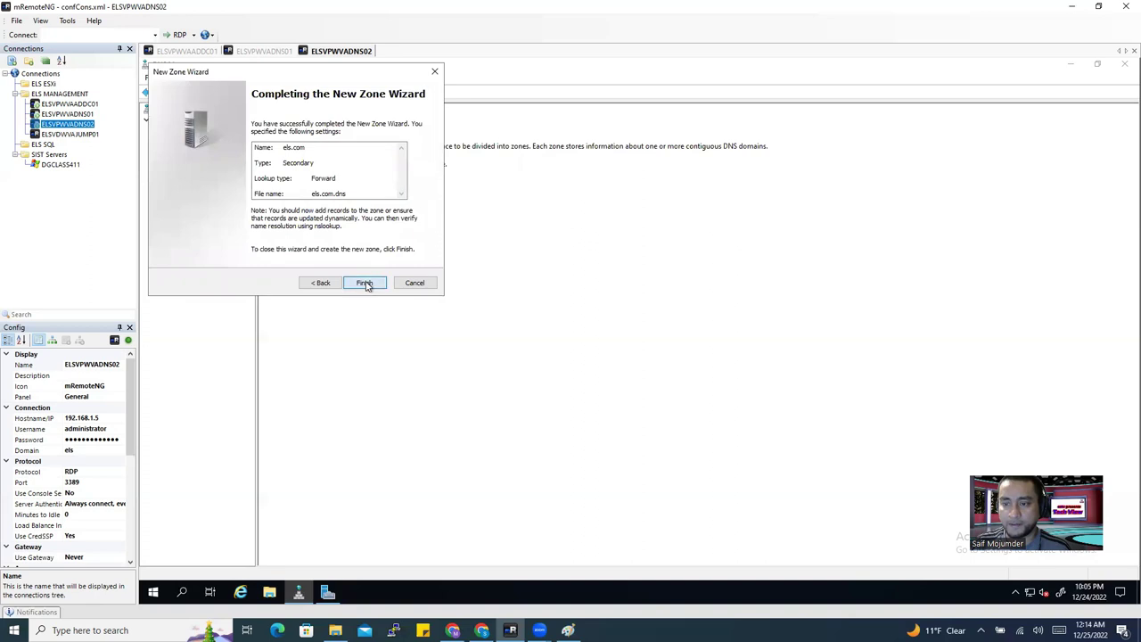
left_click(364, 284)
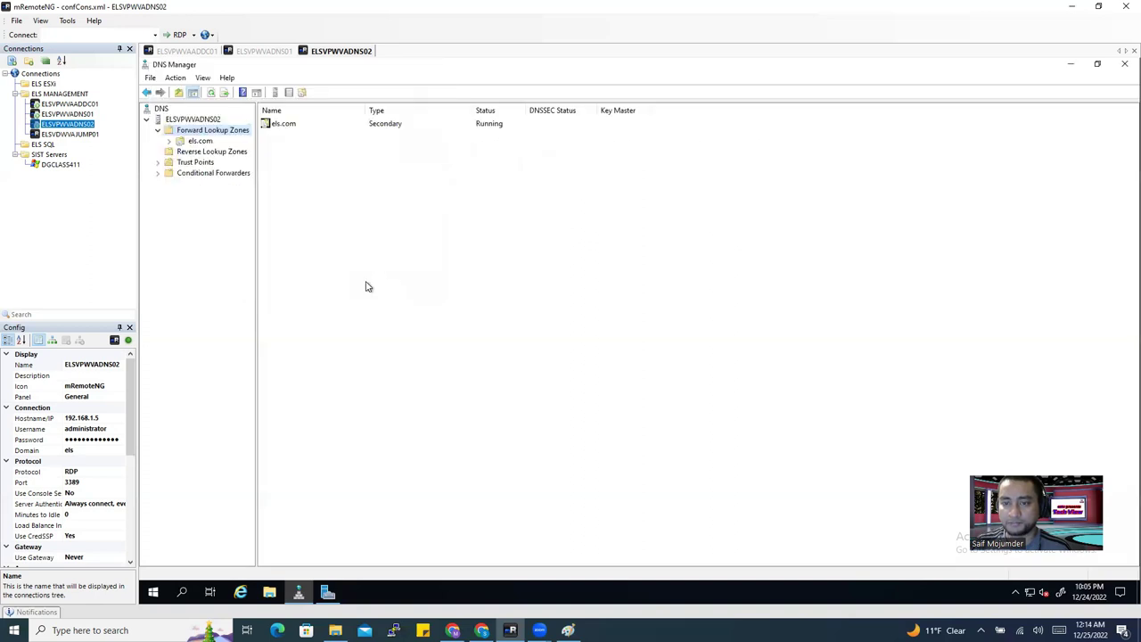
Open els.com on ELSVPWVADNS02 to view its replicated host records.
left_click(201, 119)
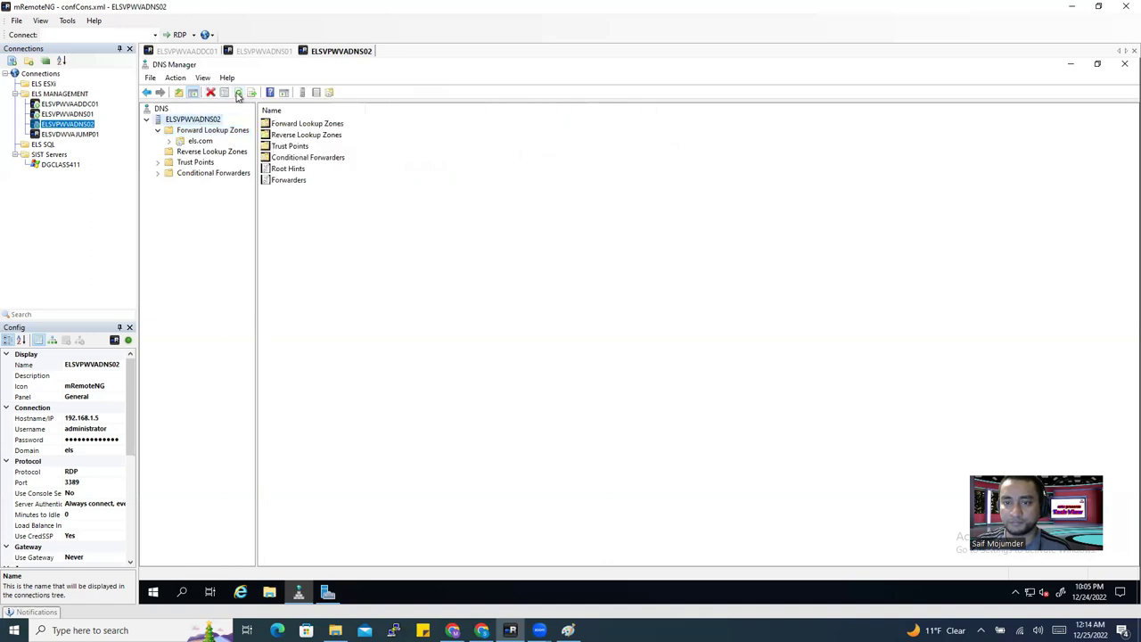
left_click(161, 133)
left_click(169, 141)
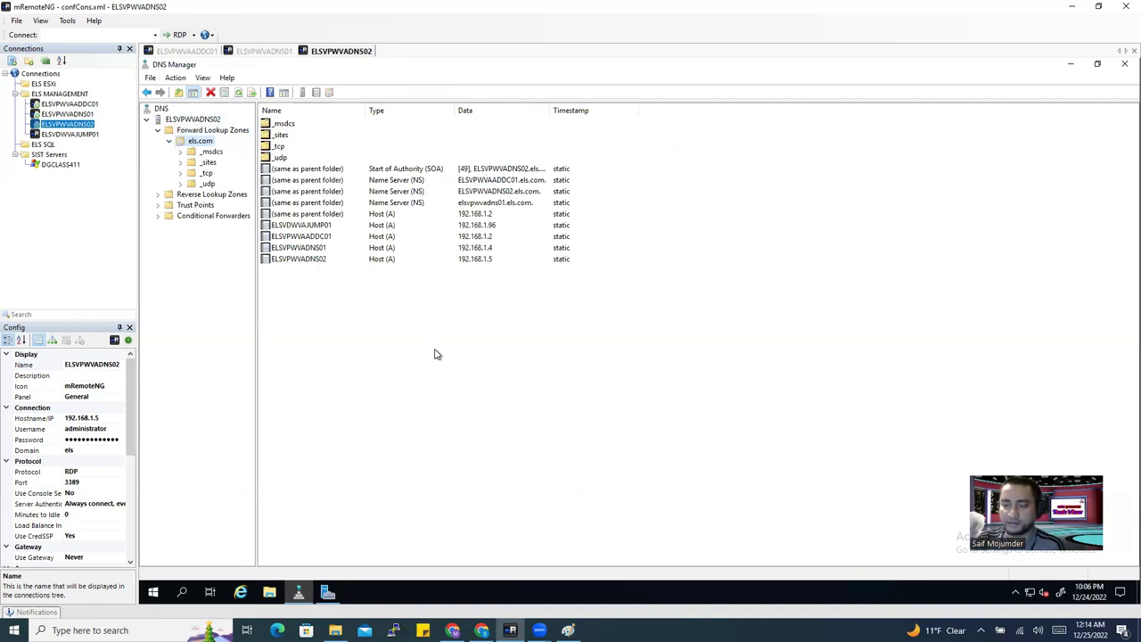
Compare them with the primary els.com records on ELSVPWVADNS01, maximizing its DNS Manager window.
left_click(267, 51)
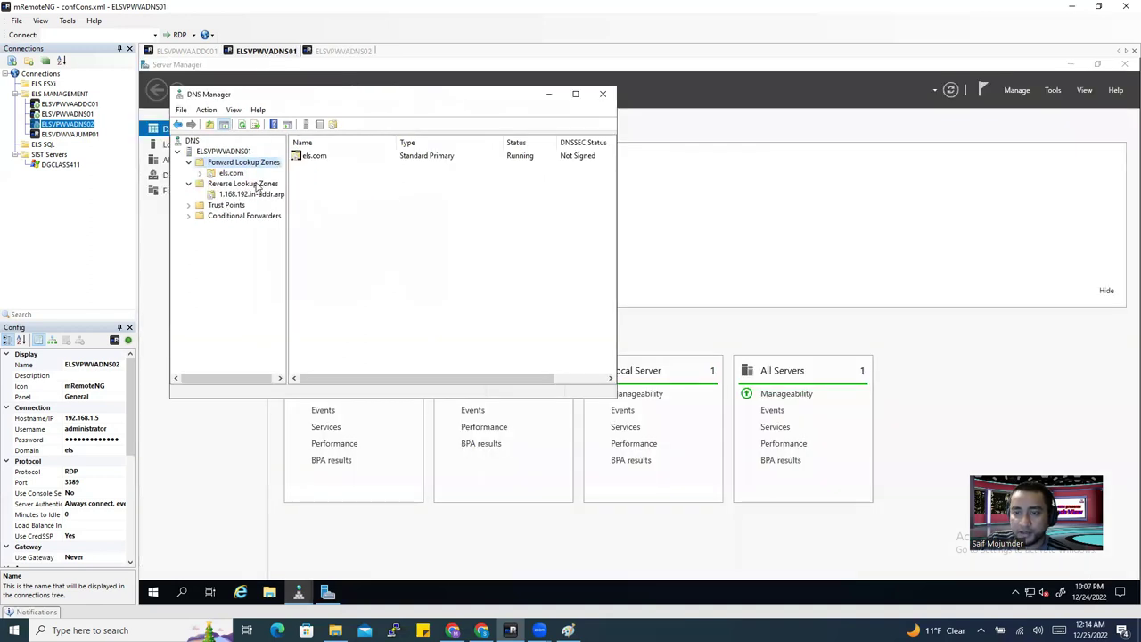
left_click(225, 173)
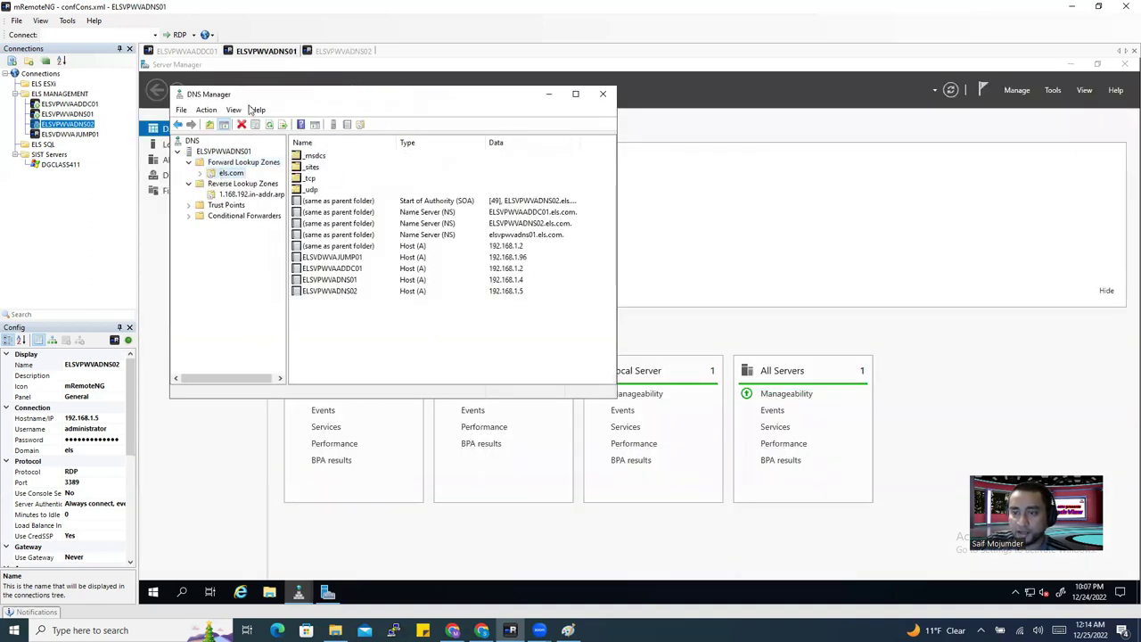
left_click(334, 52)
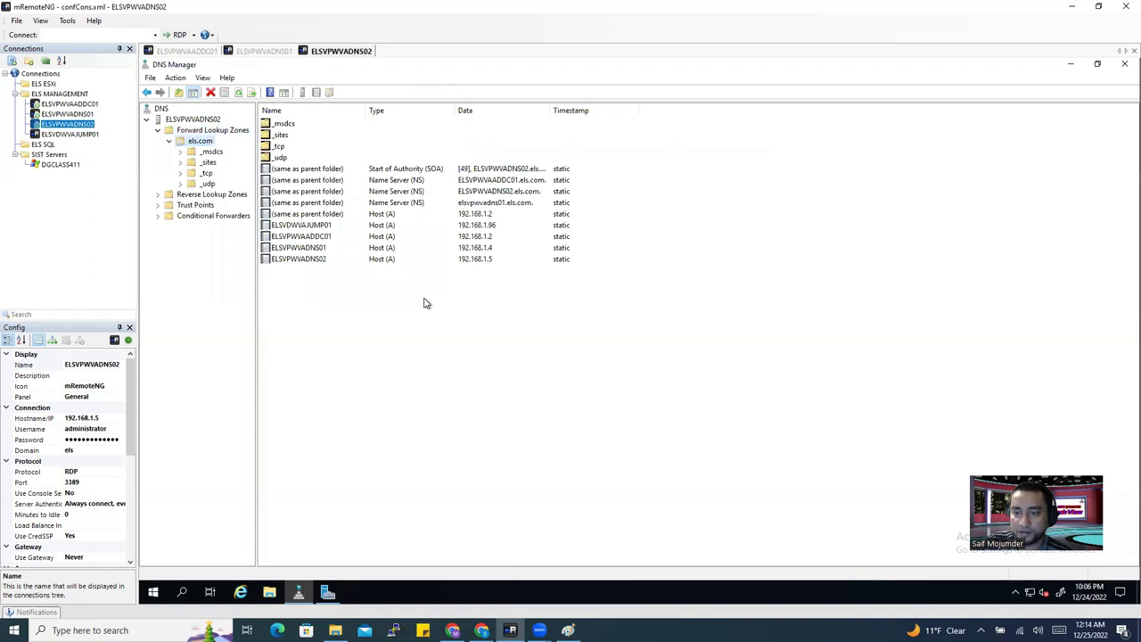
right_click(424, 304)
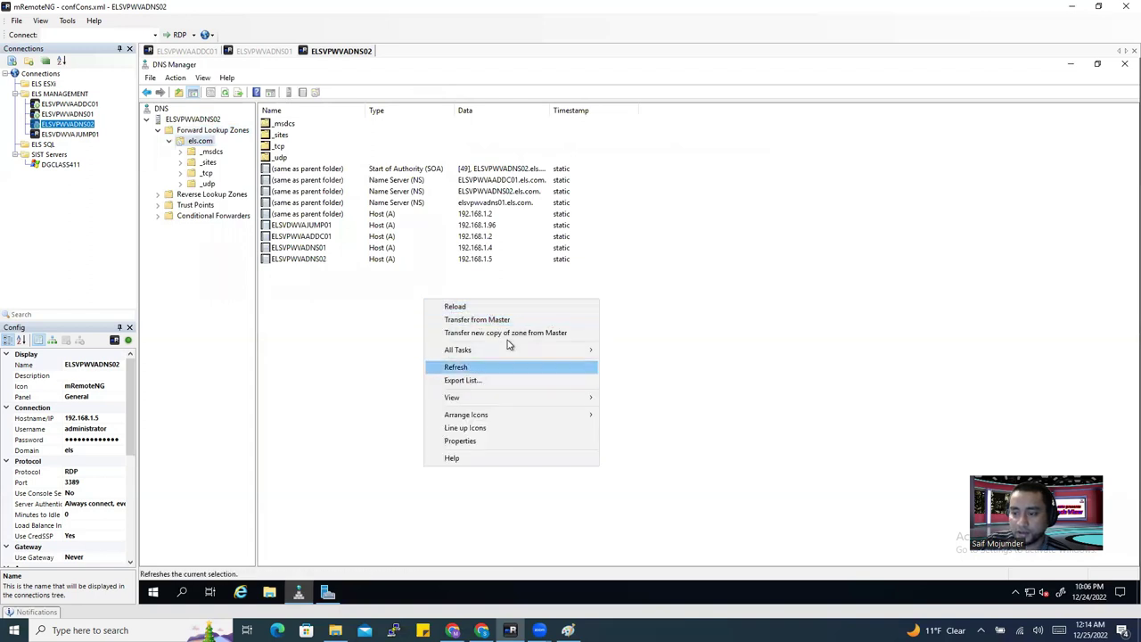
left_click(264, 52)
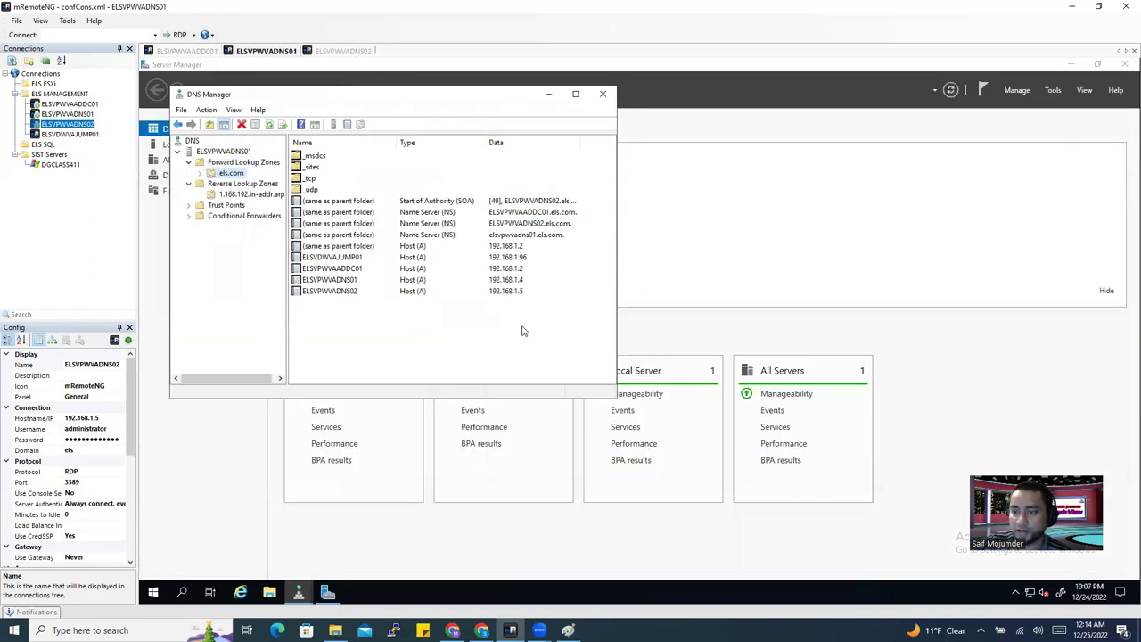
left_click(575, 93)
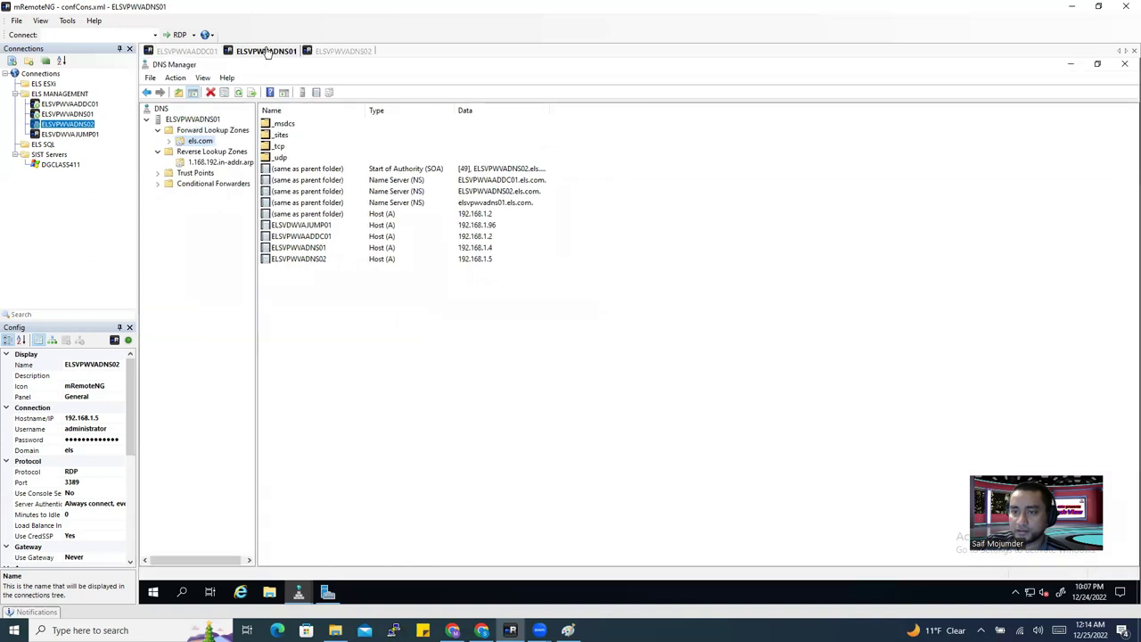
right_click(456, 307)
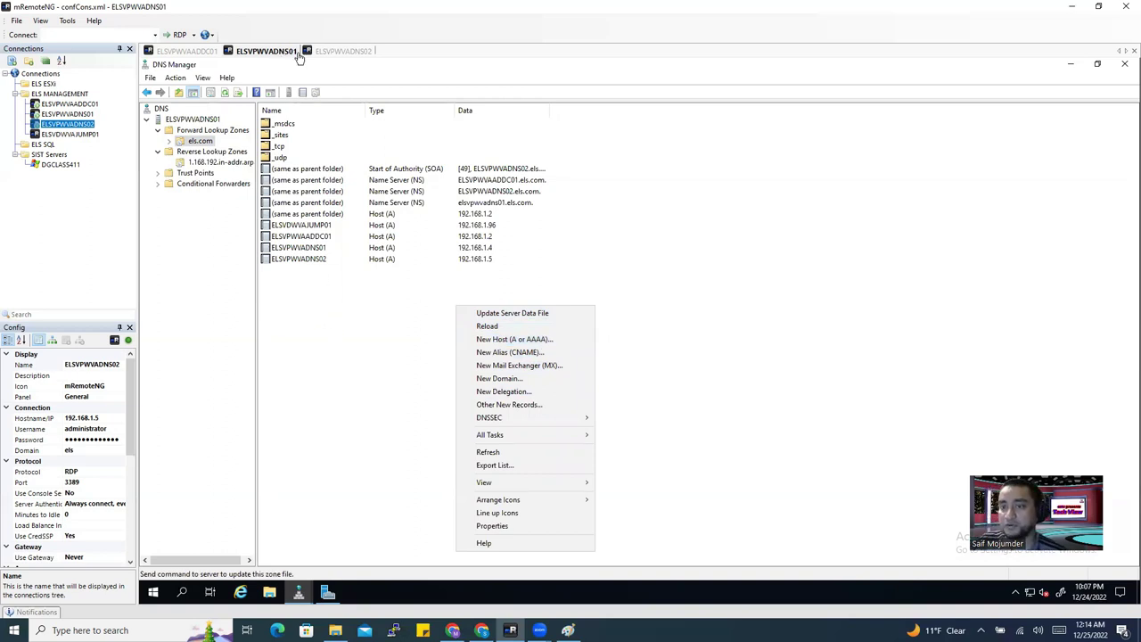
left_click(344, 51)
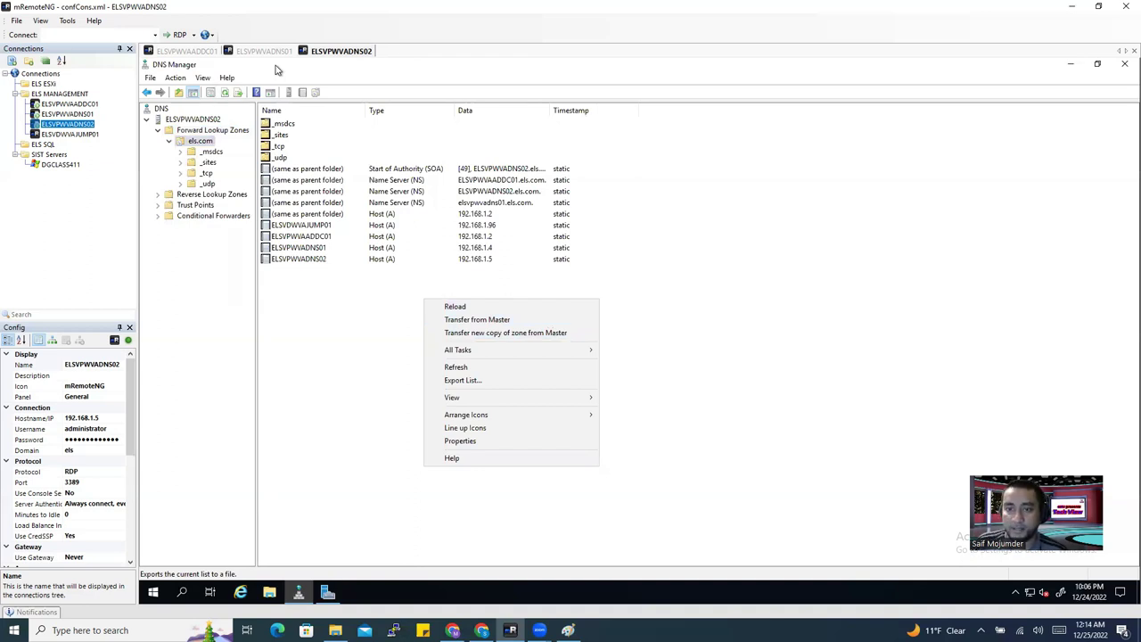
Start a new secondary IPv4 reverse lookup zone with network ID 192.168.1.
left_click(192, 197)
right_click(192, 197)
left_click(225, 205)
left_click(364, 283)
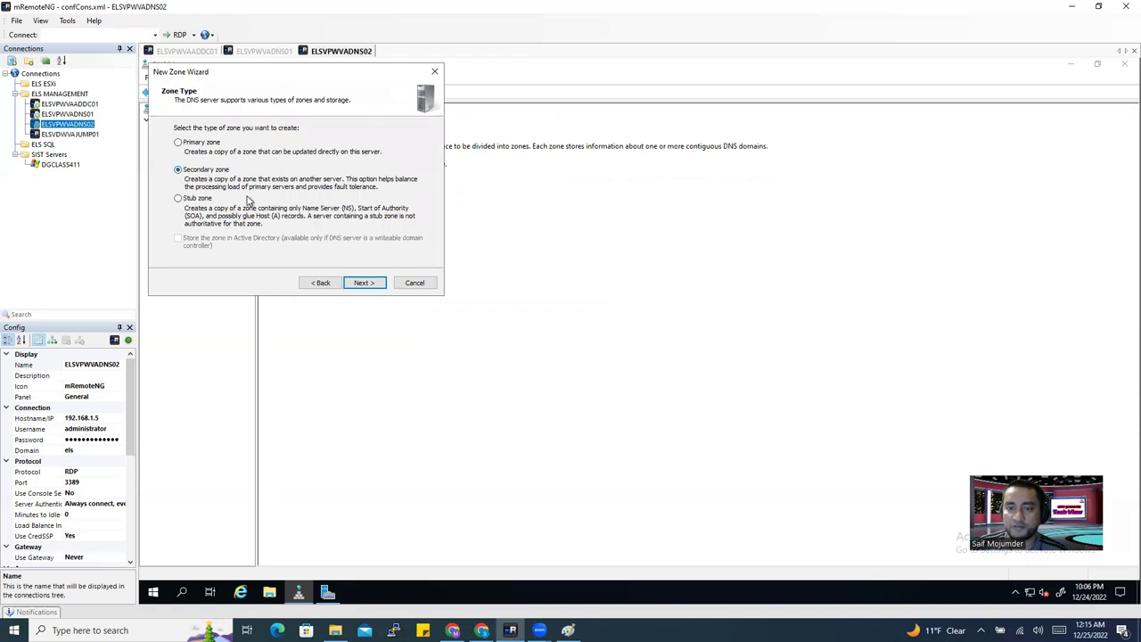
left_click(357, 284)
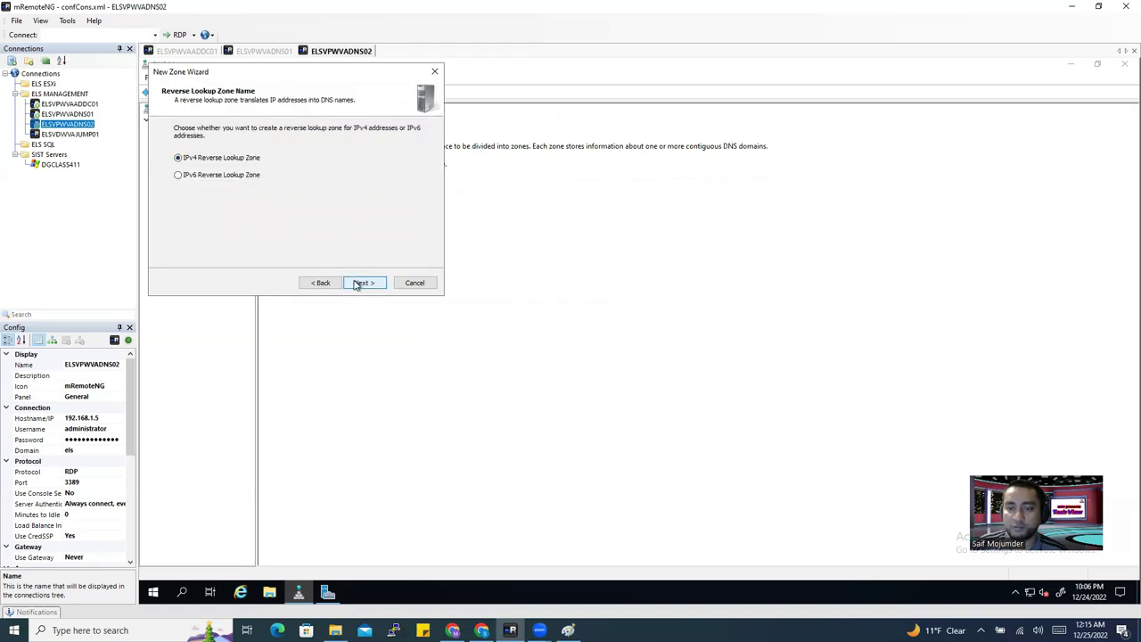
left_click(364, 284)
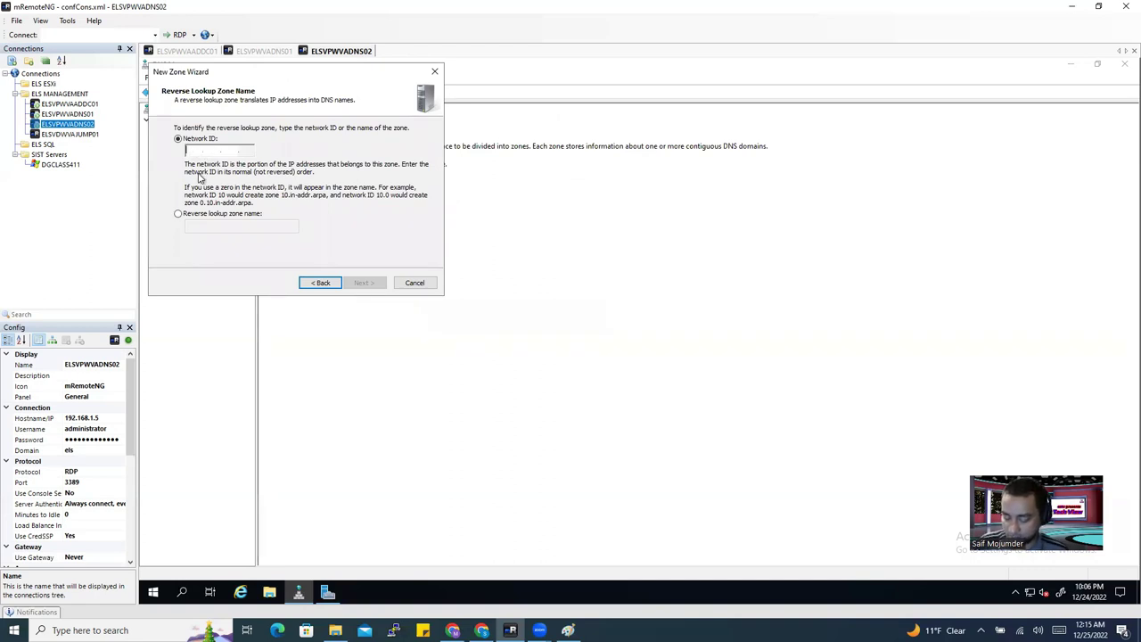
type("192.168.1")
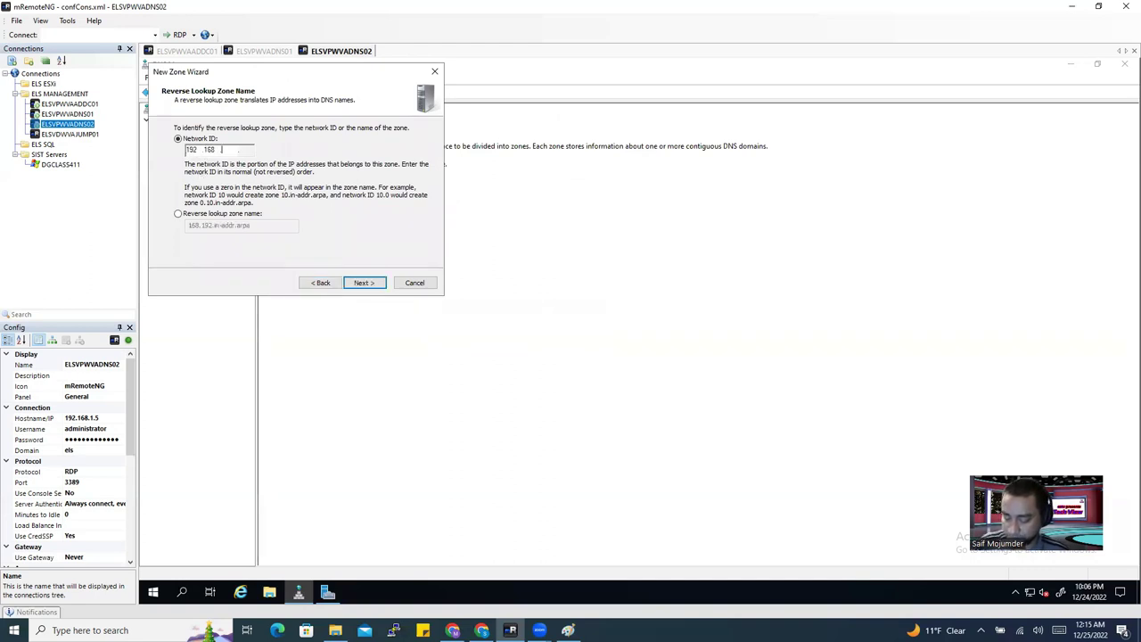
left_click(361, 283)
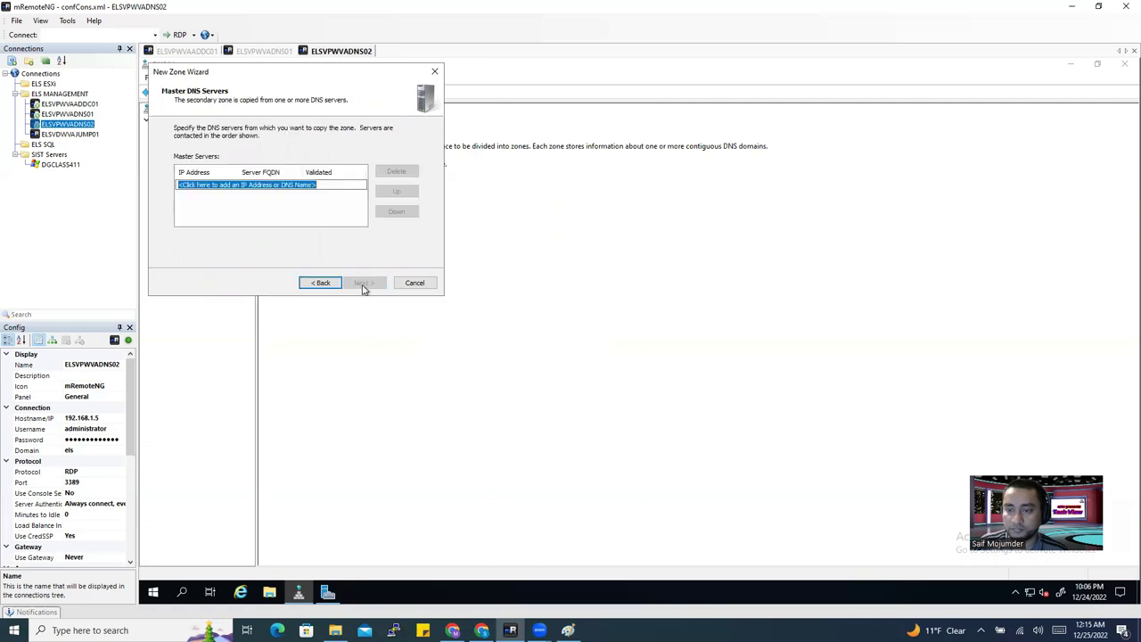
Set 192.168.1.4 as its master server and finish the wizard.
left_click(290, 186)
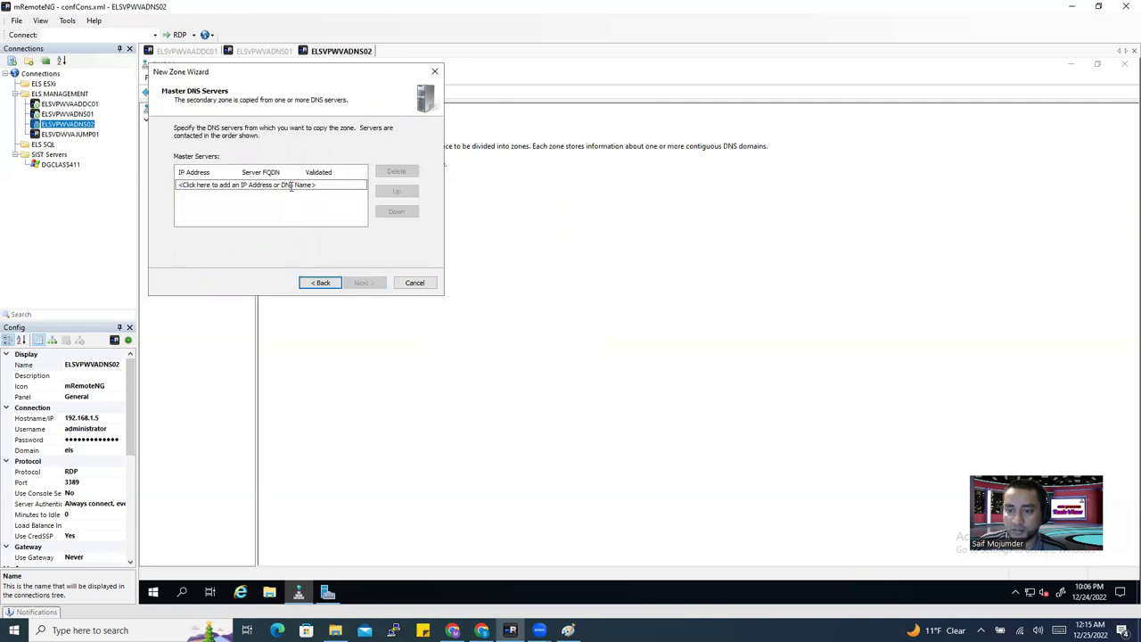
left_click_drag(322, 185, 127, 182)
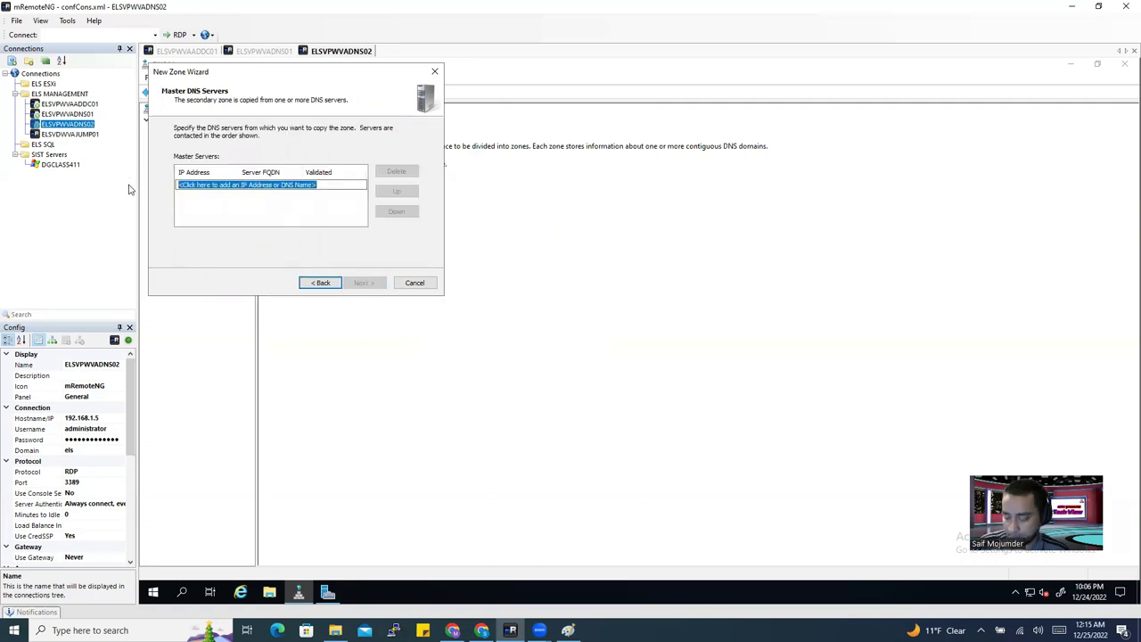
type("1")
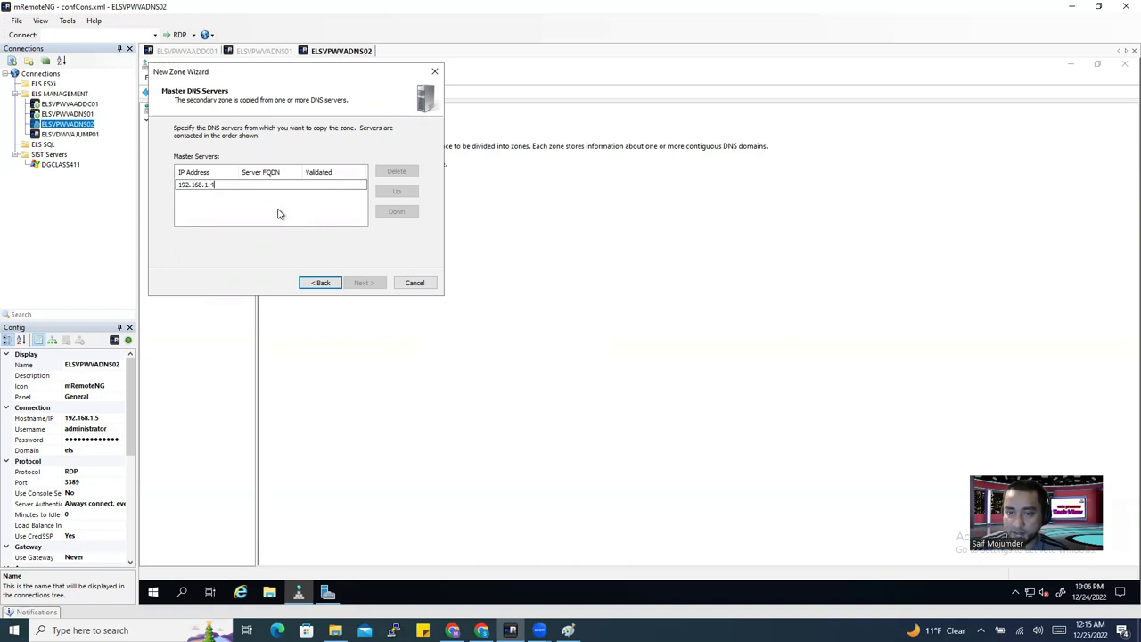
type("92.168.1.4")
key("Return")
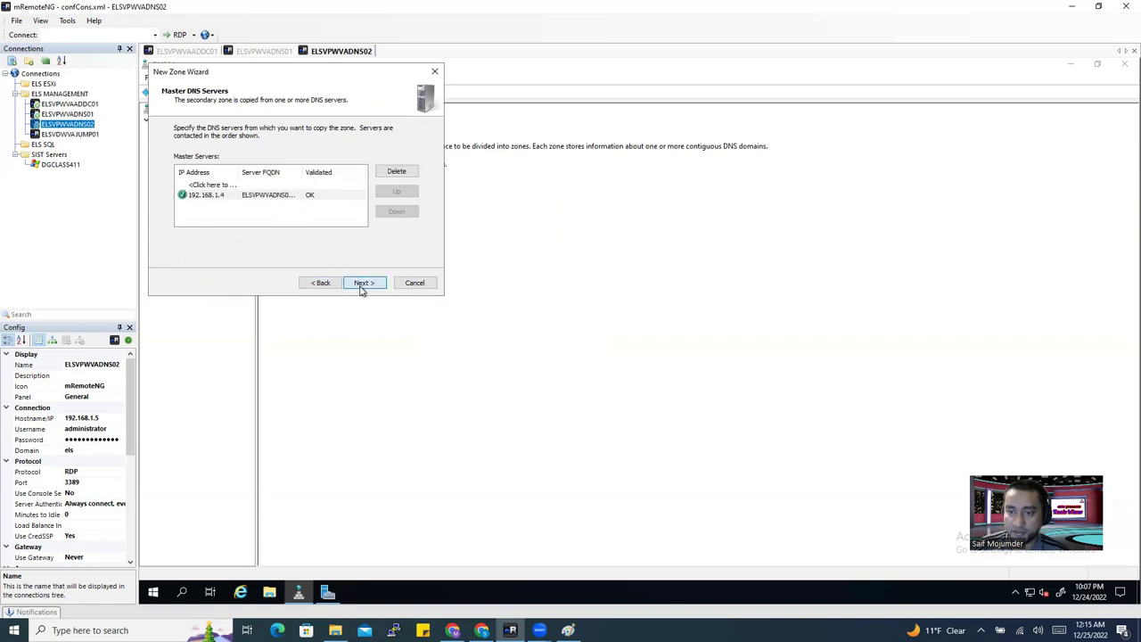
left_click(362, 283)
left_click(362, 283)
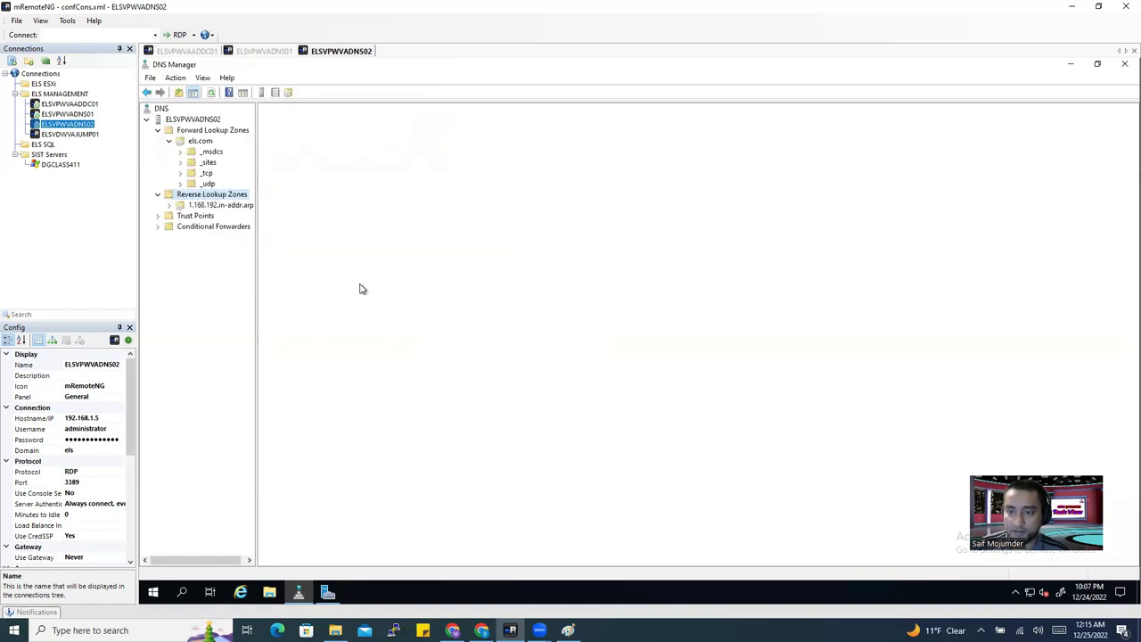
Refresh so 1.168.192.in-addr.arpa loads, then switch to the ELSVPWVADNS01 session.
left_click(181, 206)
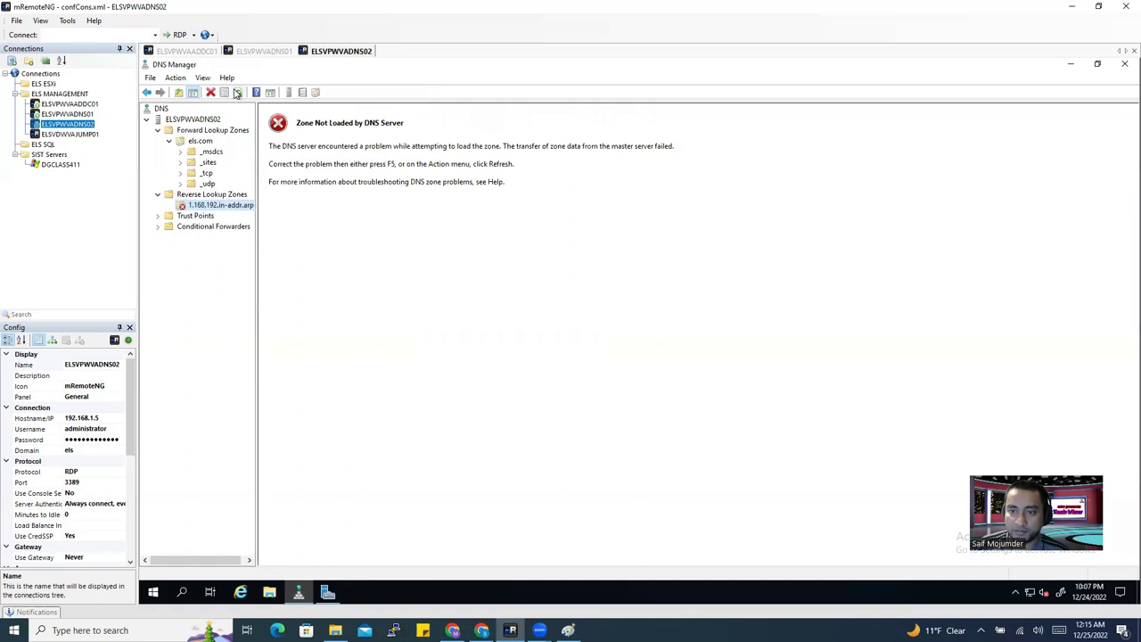
left_click(193, 197)
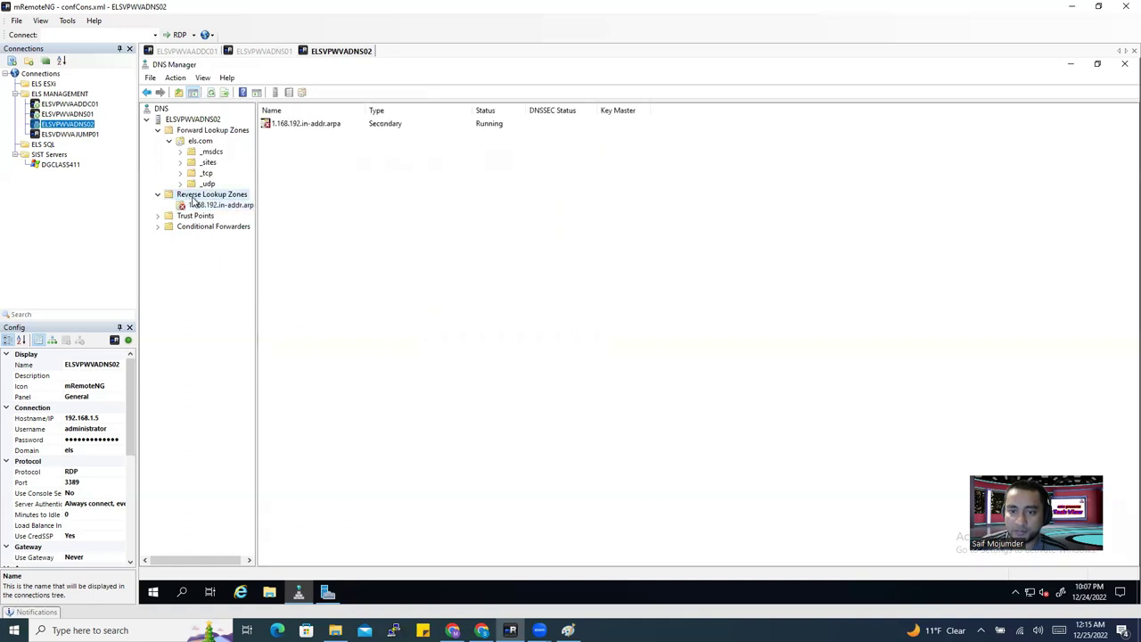
left_click(211, 93)
left_click(203, 143)
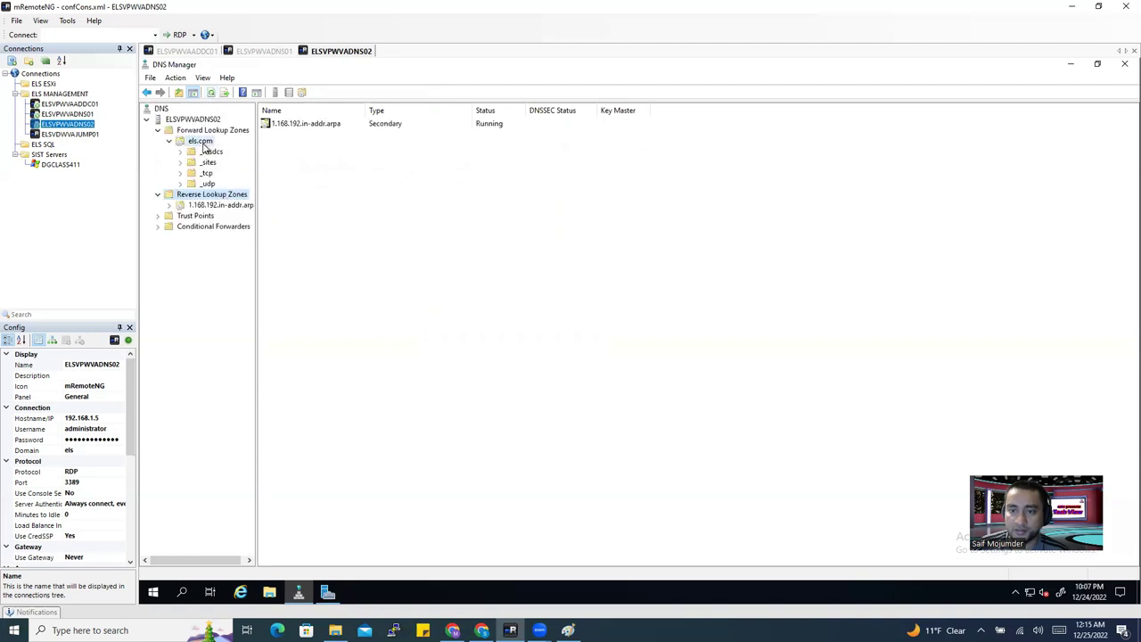
left_click(265, 51)
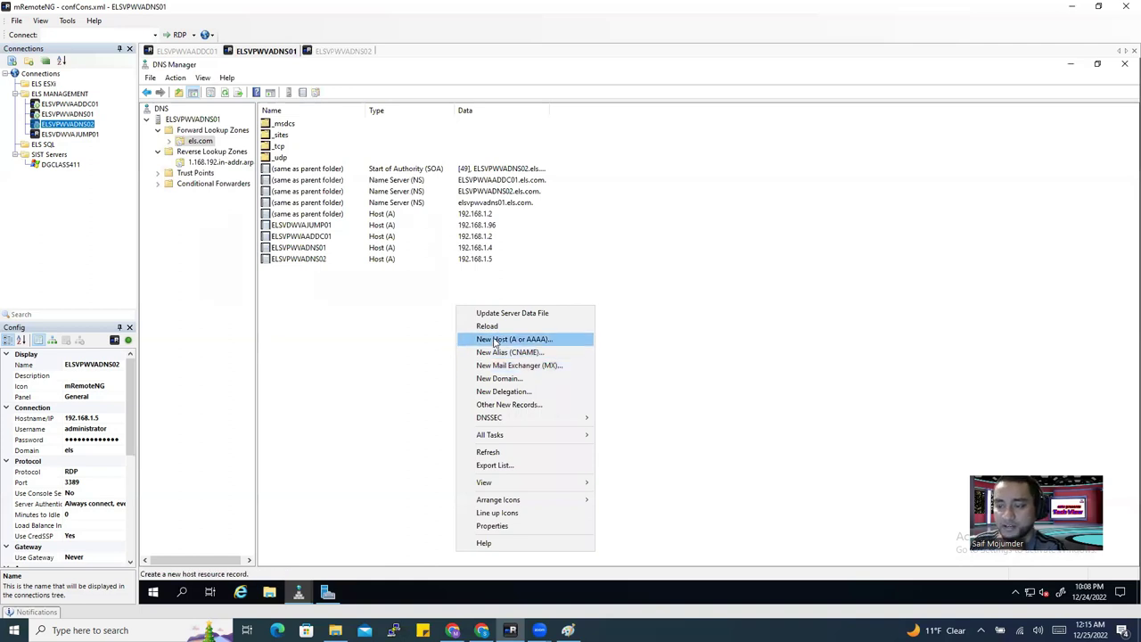
Add host record test01 at 192.168.1.70 with its PTR record to els.com.
left_click(503, 339)
type("test01")
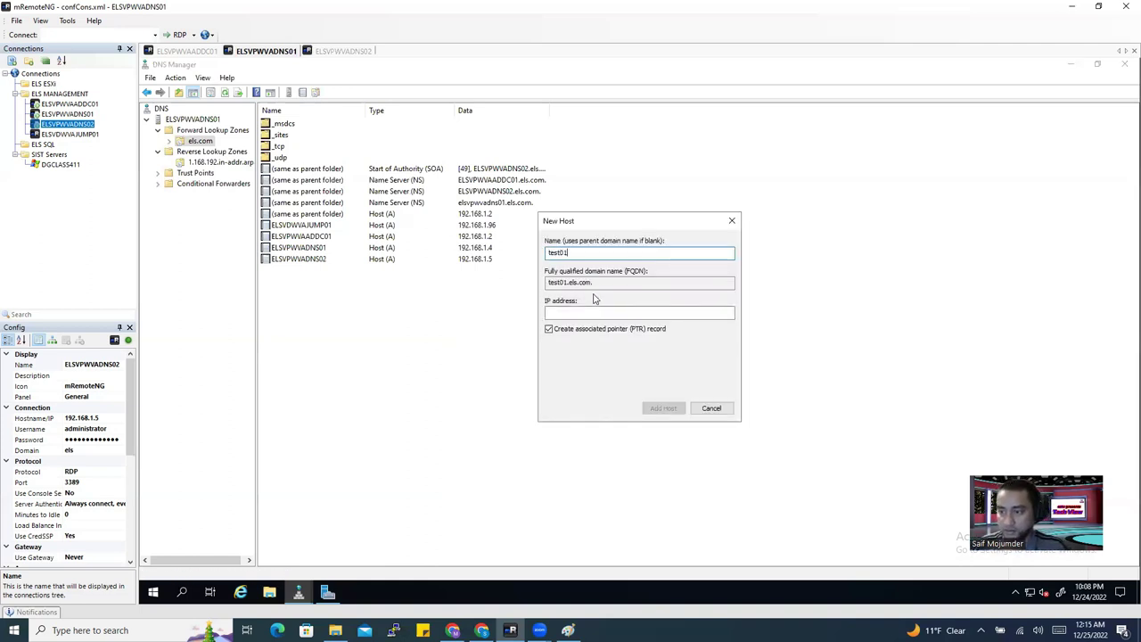
left_click(589, 314)
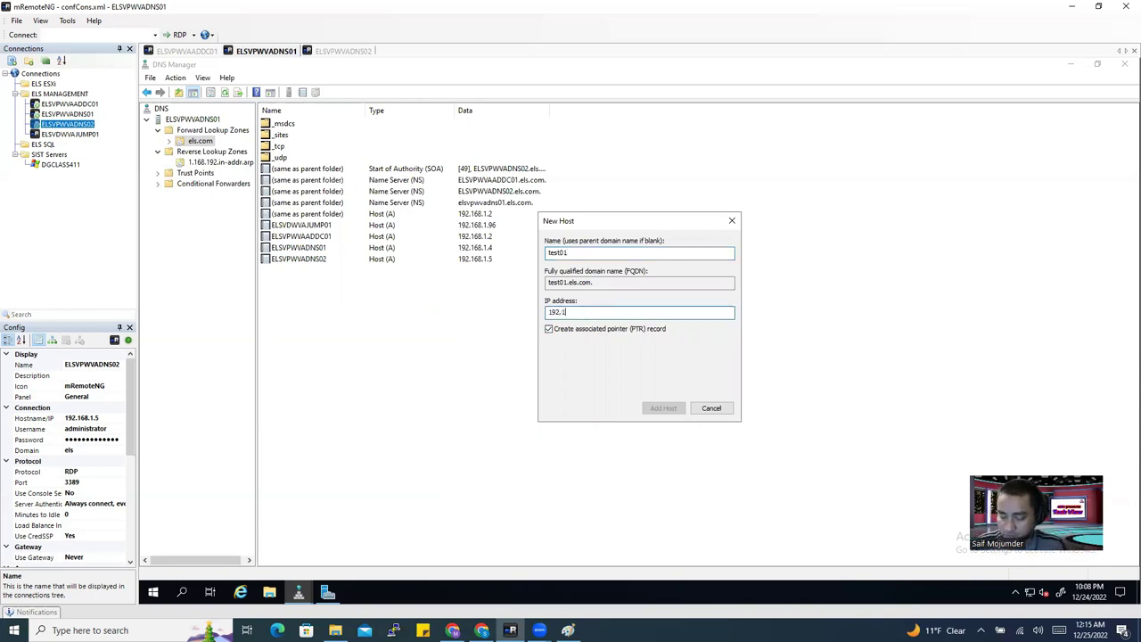
type("192.168.1.70")
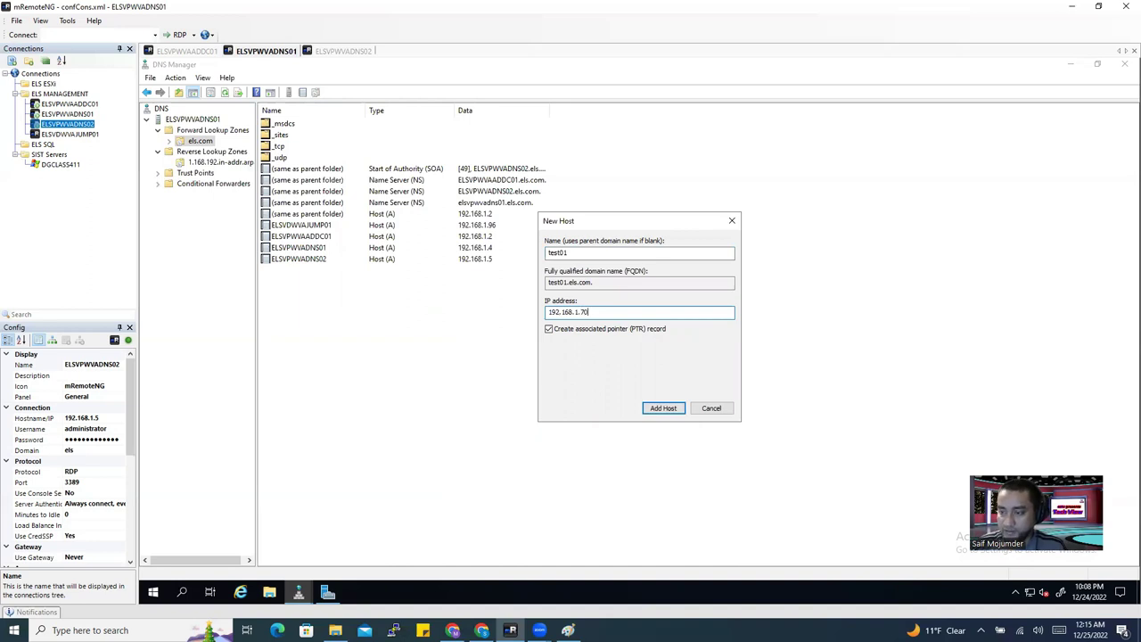
left_click(664, 408)
left_click(727, 369)
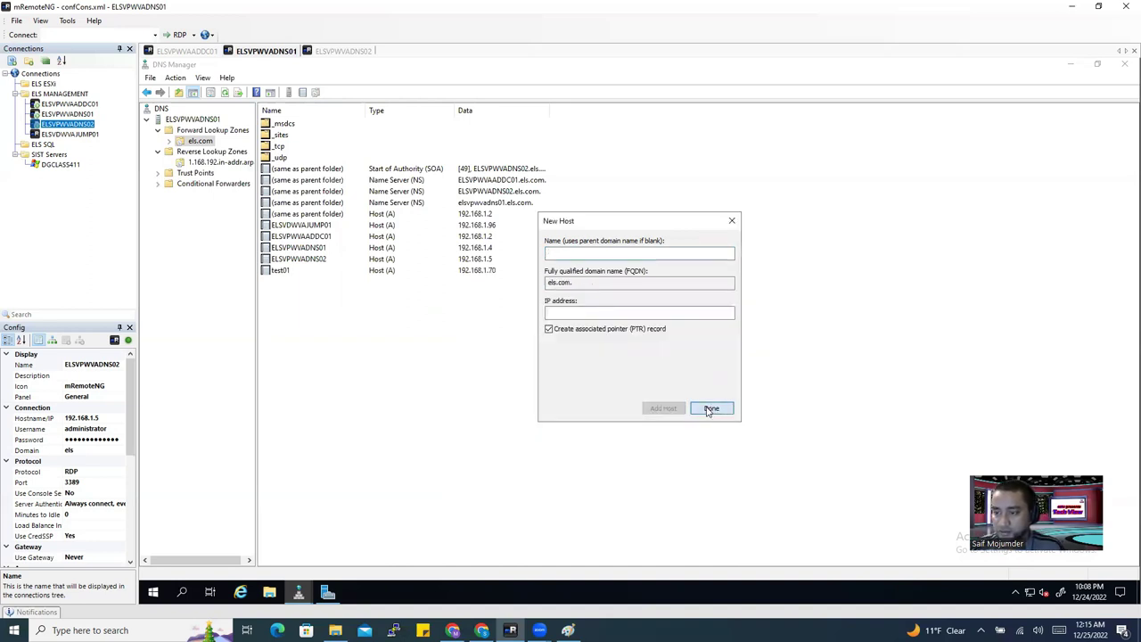
left_click(710, 408)
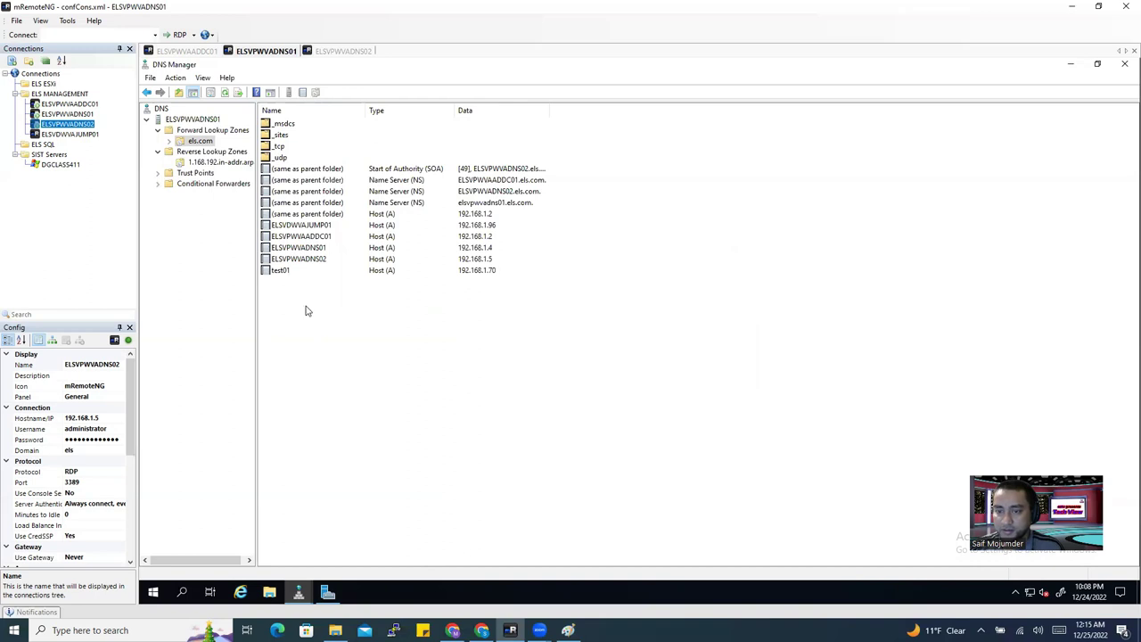
On ELSVPWVADNS01, check the 192.168.1.70 pointer record in the 1.168.192.in-addr.arpa reverse zone.
left_click(404, 273)
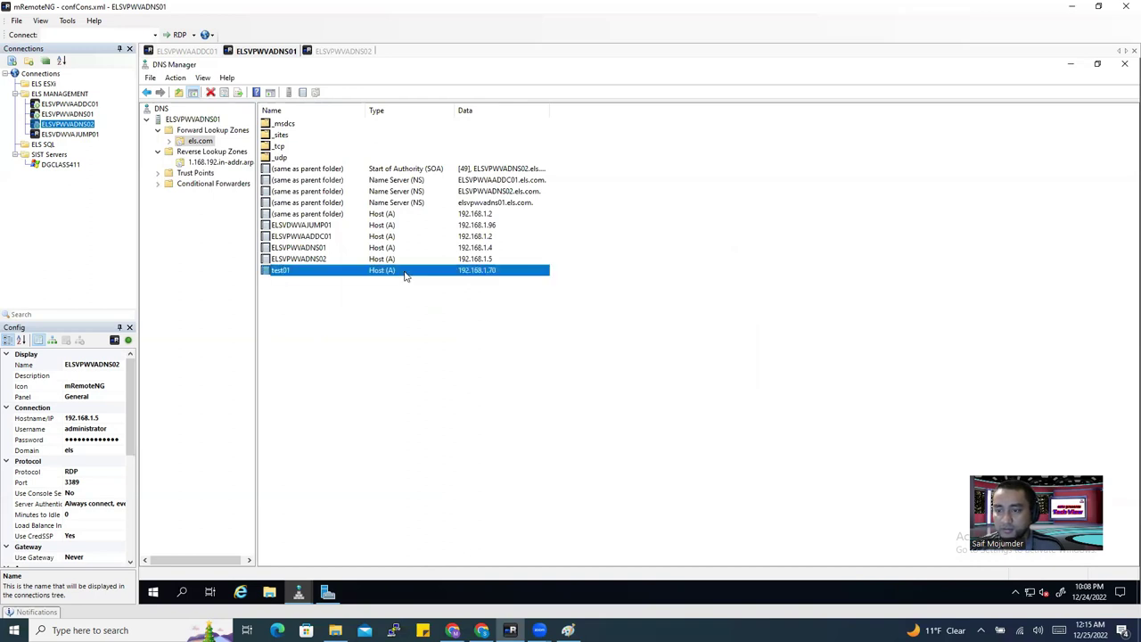
left_click(212, 152)
key("Up")
key("Up")
key("Down")
key("Down")
key("Up")
left_click(208, 153)
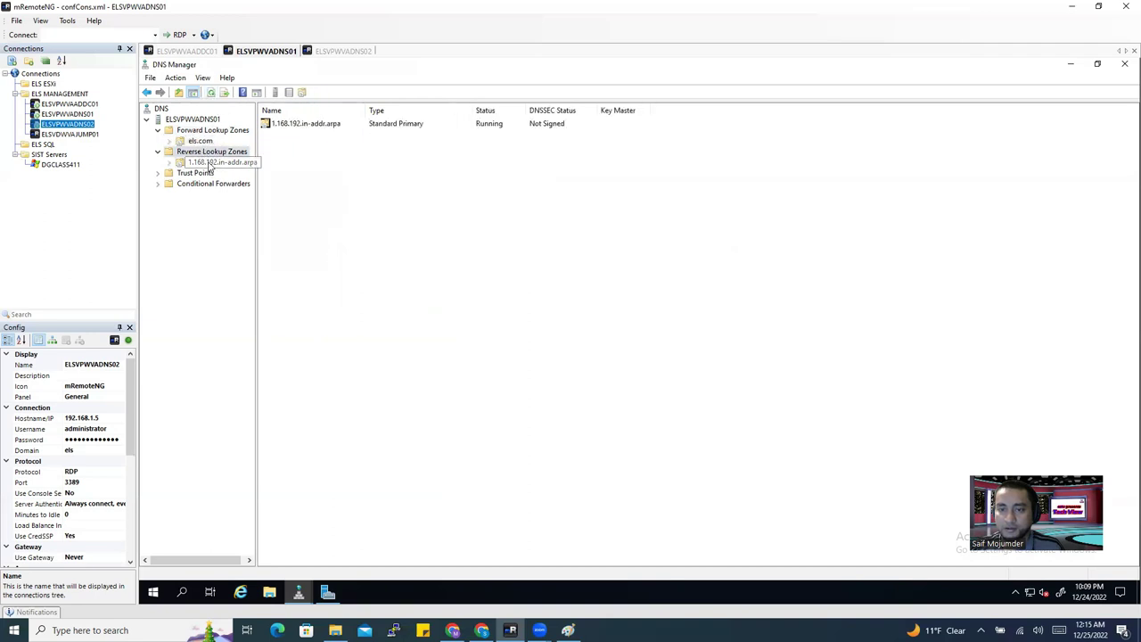
left_click(214, 162)
left_click(290, 190)
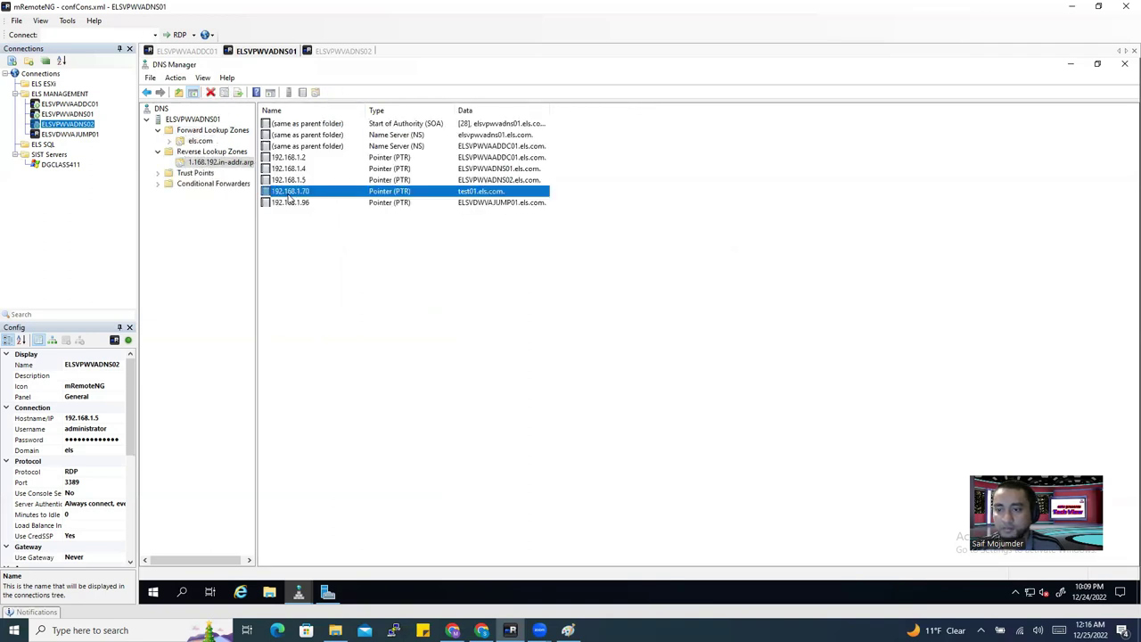
Return to Forward Lookup Zones, expand els.com, and select the test01 host record.
left_click(205, 152)
key("Up")
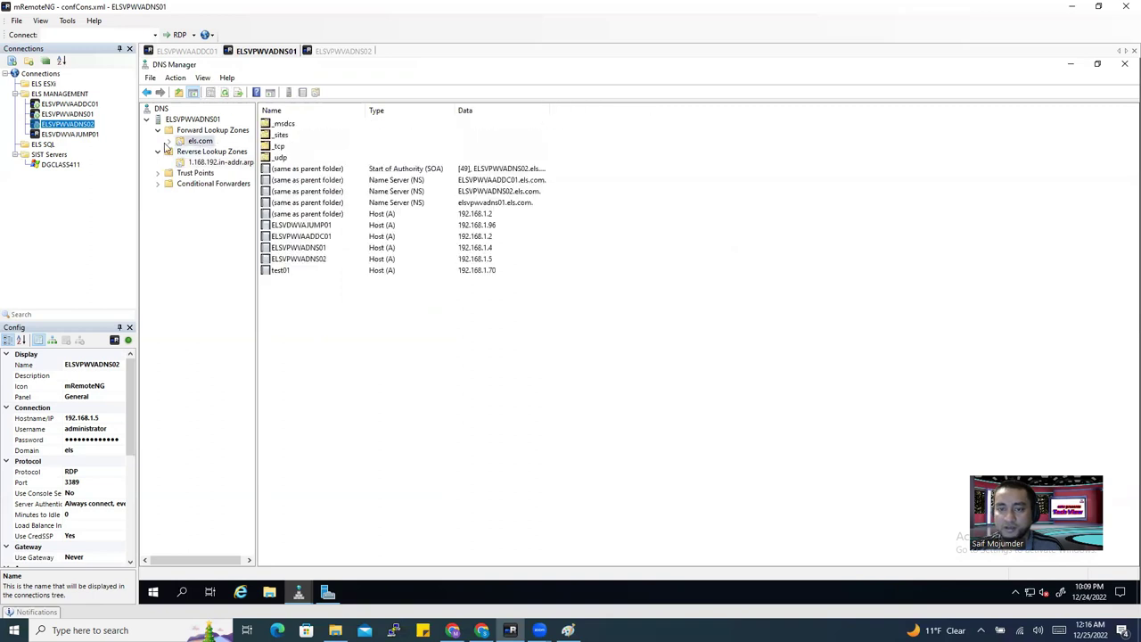
left_click(168, 143)
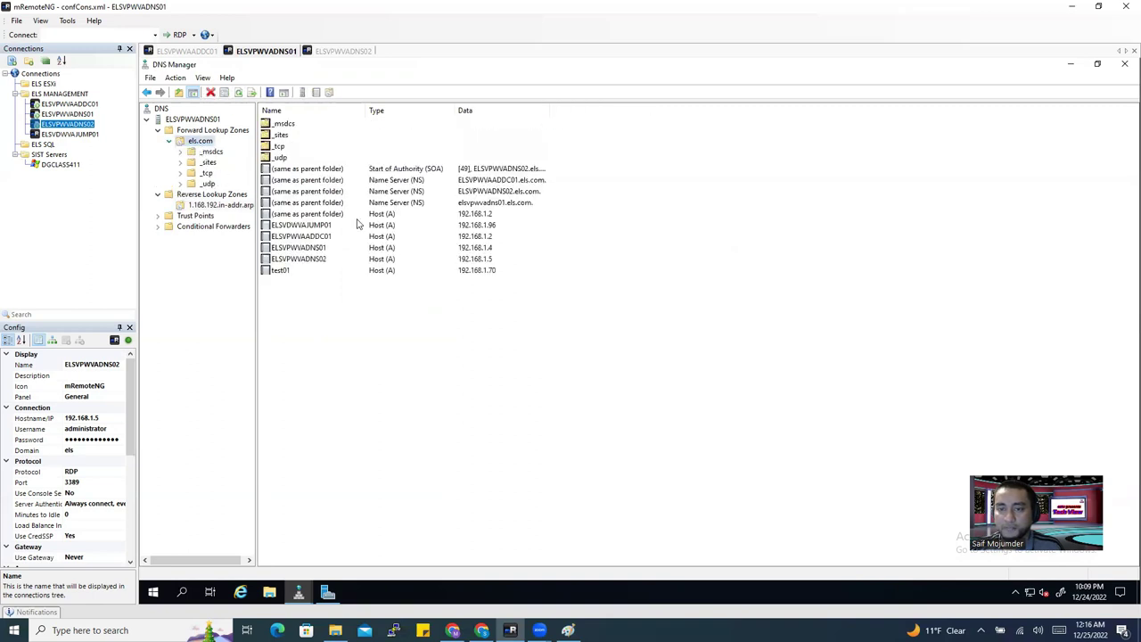
left_click(284, 271)
left_click(484, 383)
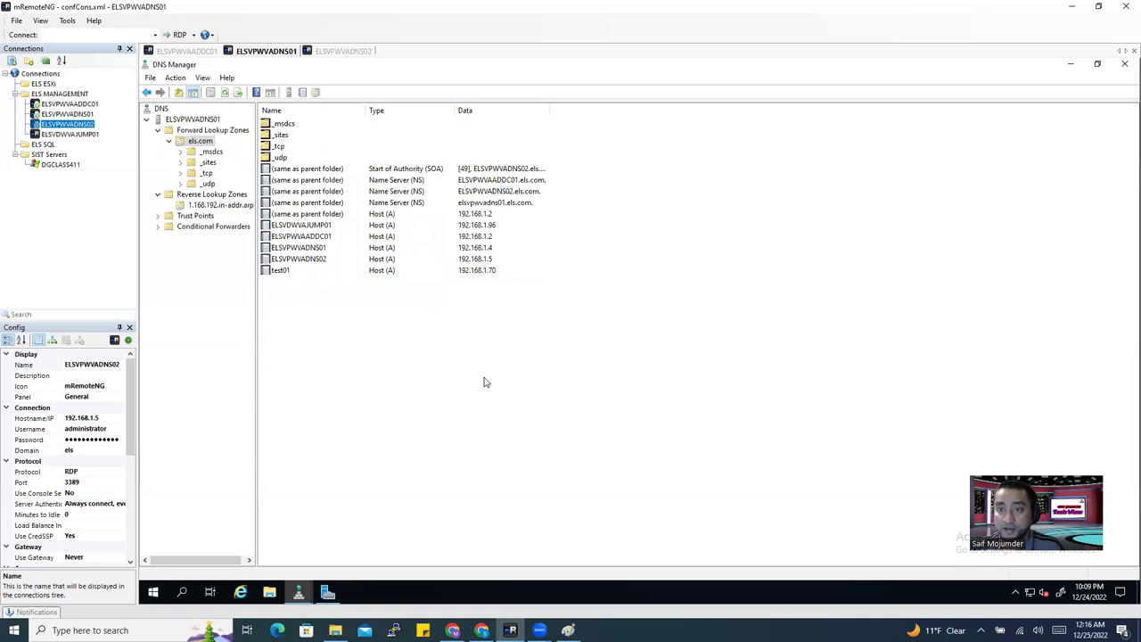
Refresh els.com on ELSVPWVADNS02 and select the replicated test01 host record.
left_click(340, 52)
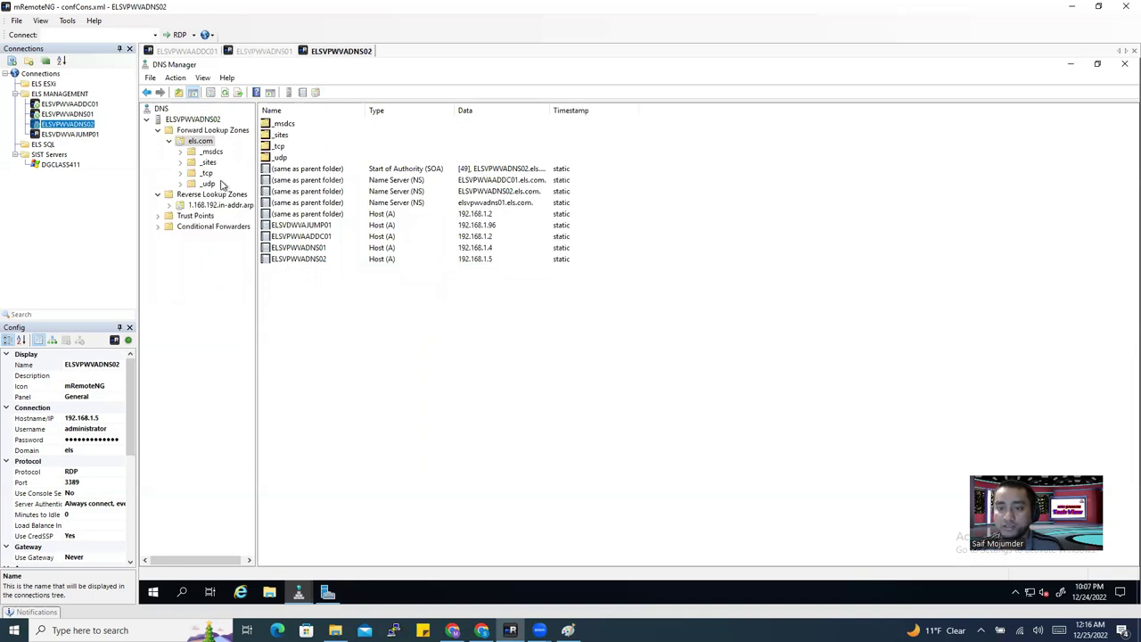
left_click(223, 93)
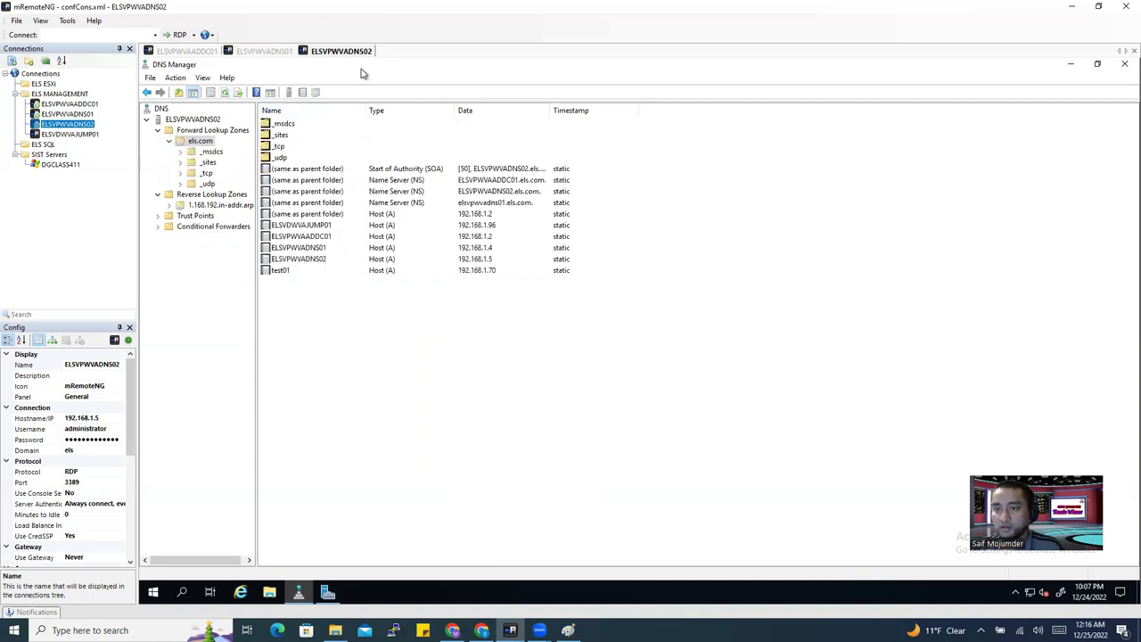
left_click(287, 273)
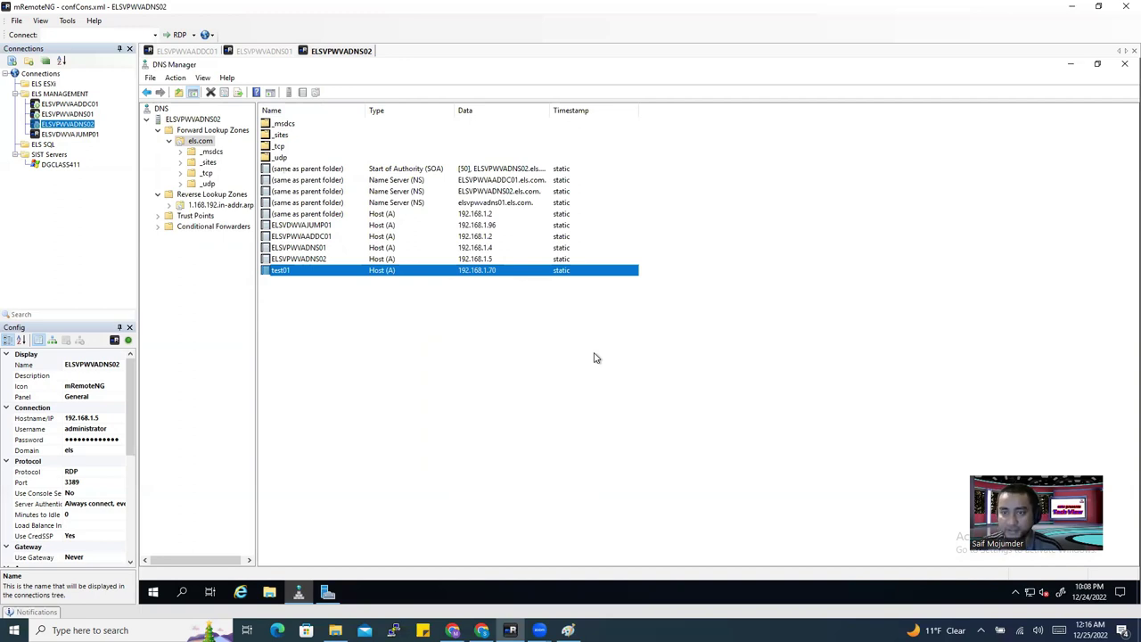
Compare test01 at 192.168.1.70 on both server tabs, then open Windows search.
left_click(268, 52)
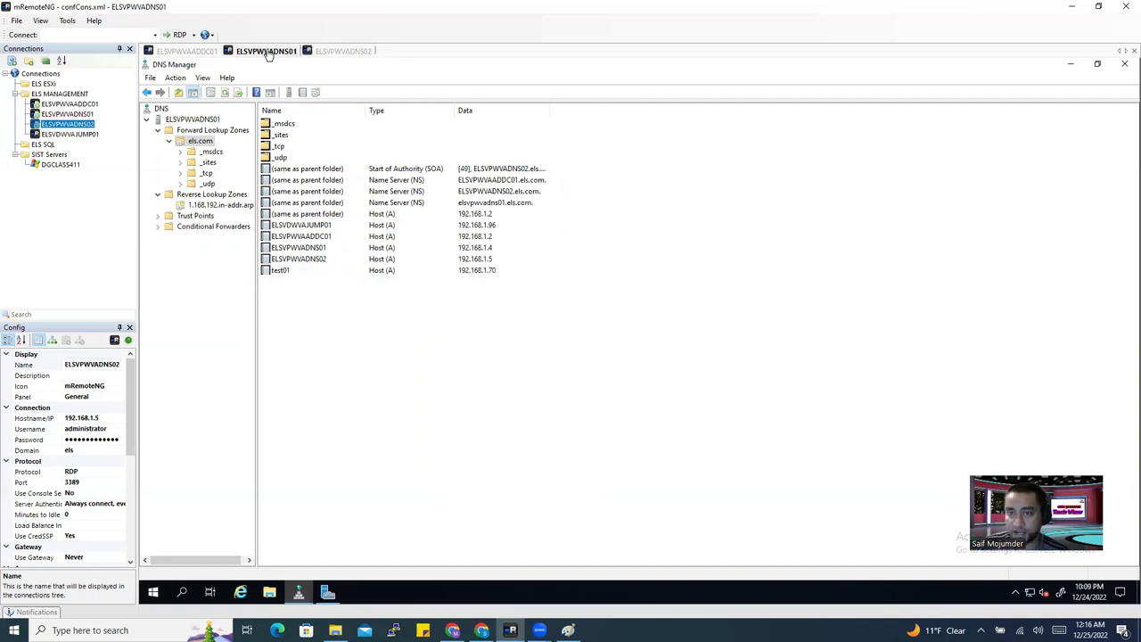
left_click(347, 52)
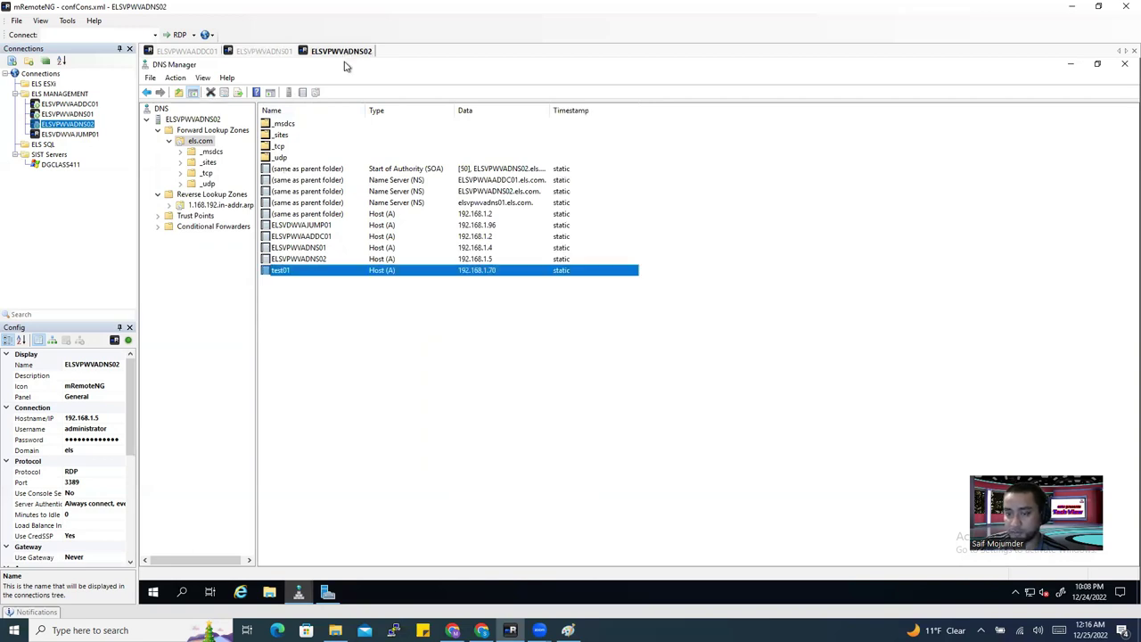
left_click(398, 368)
left_click(267, 52)
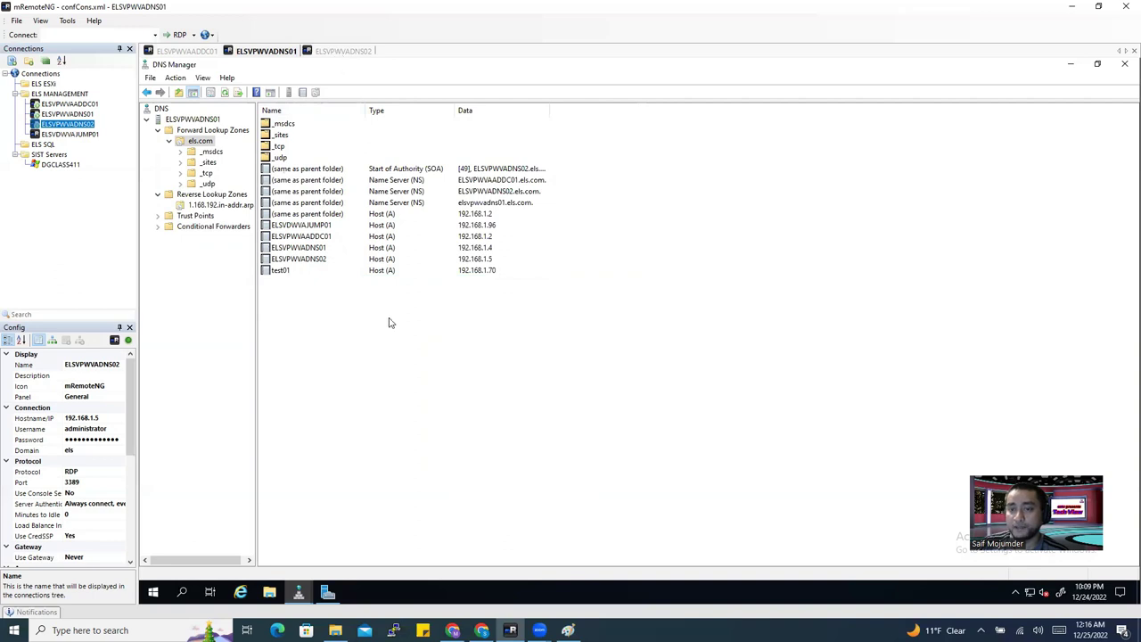
left_click(359, 53)
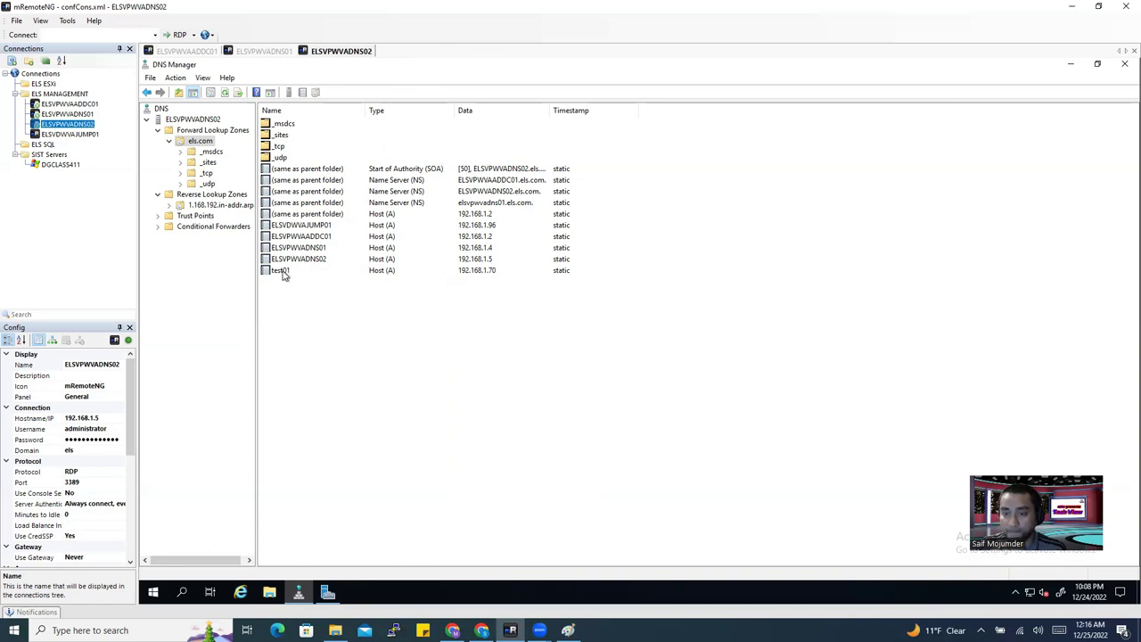
left_click(565, 273)
left_click(601, 359)
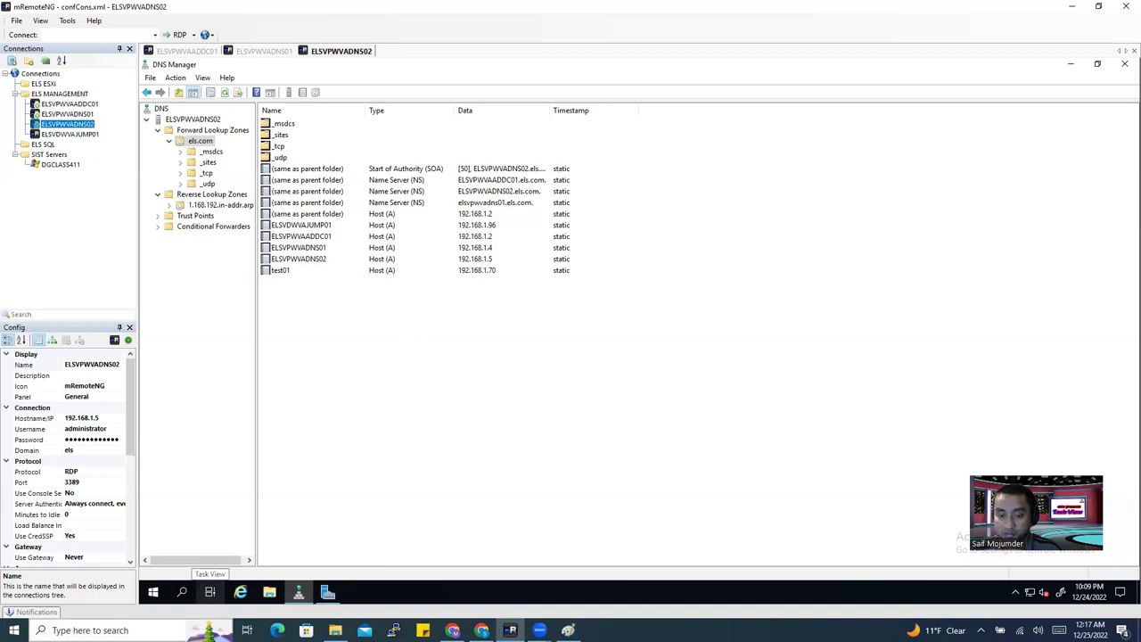
left_click(107, 630)
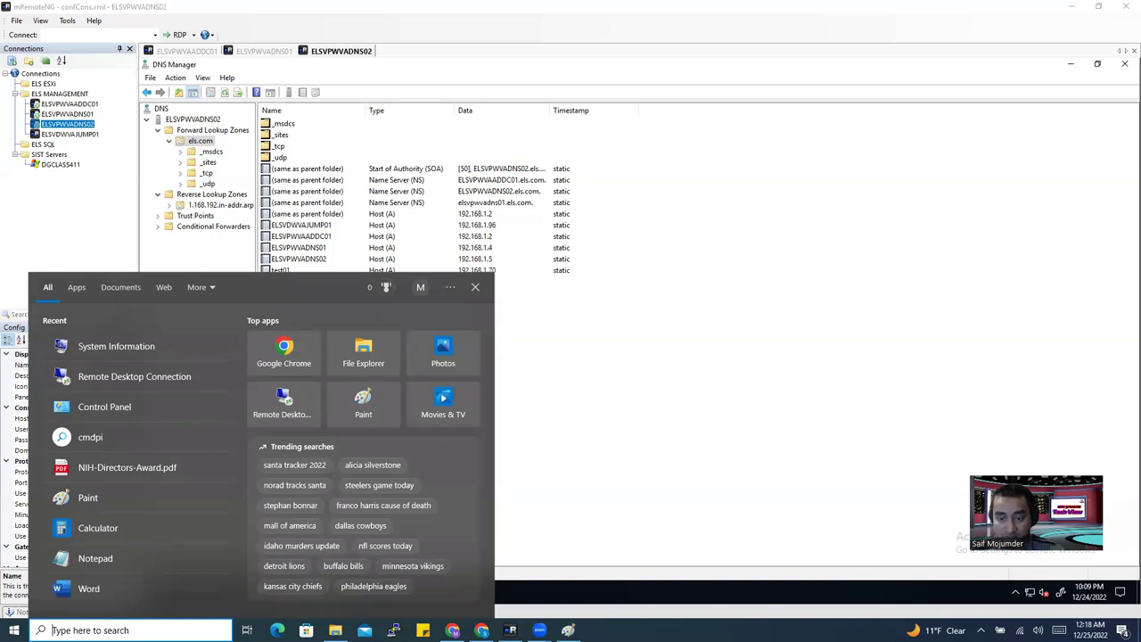
Launch Google Chrome with the eztv profile and go to youtube.com.
left_click(284, 352)
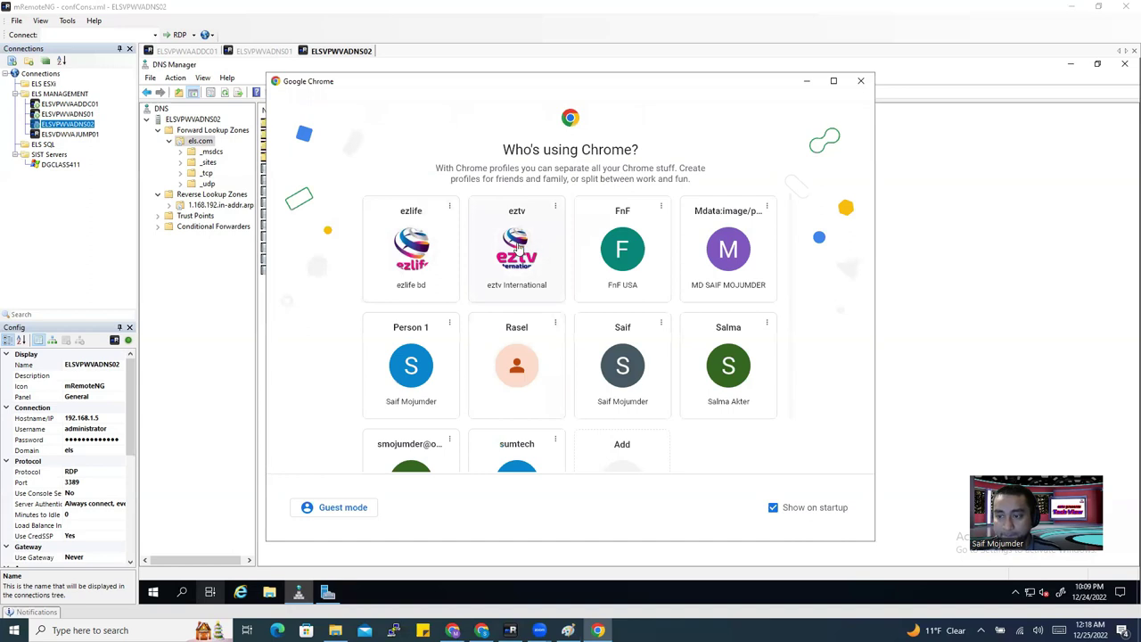
left_click(517, 248)
key("Return")
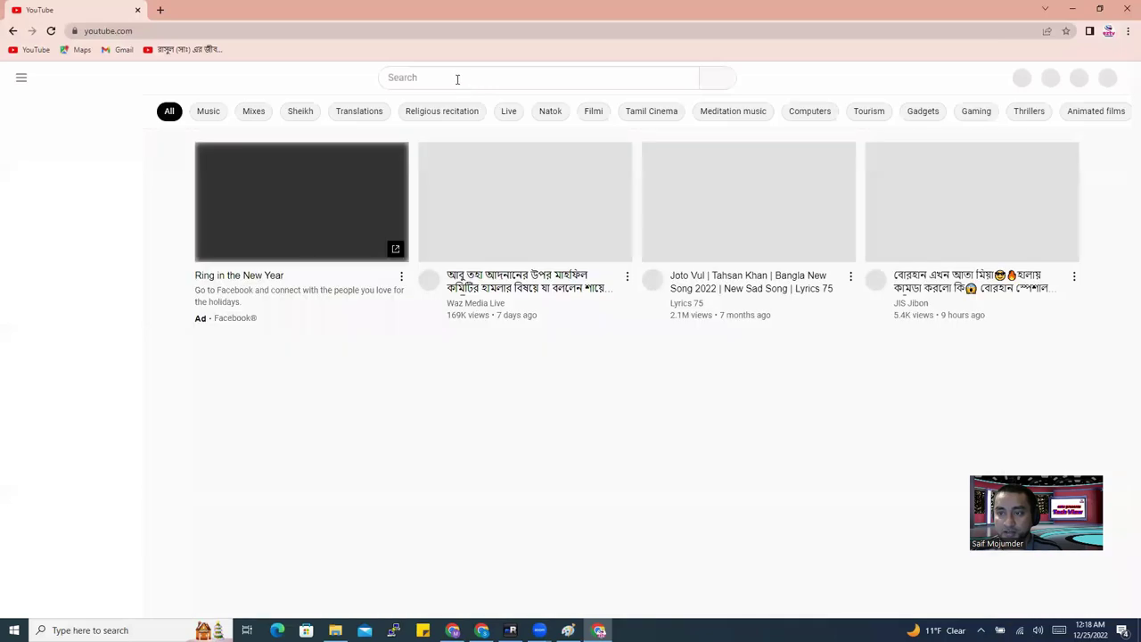
Search YouTube for 'eztv international' and browse the channel's latest videos.
left_click(458, 79)
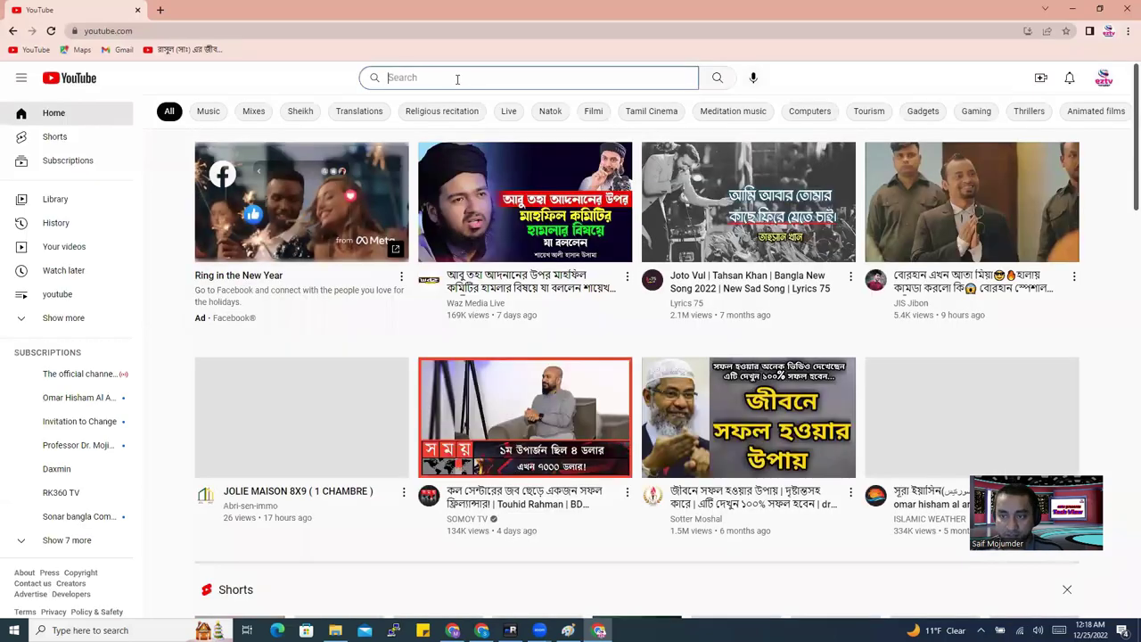
type("ez")
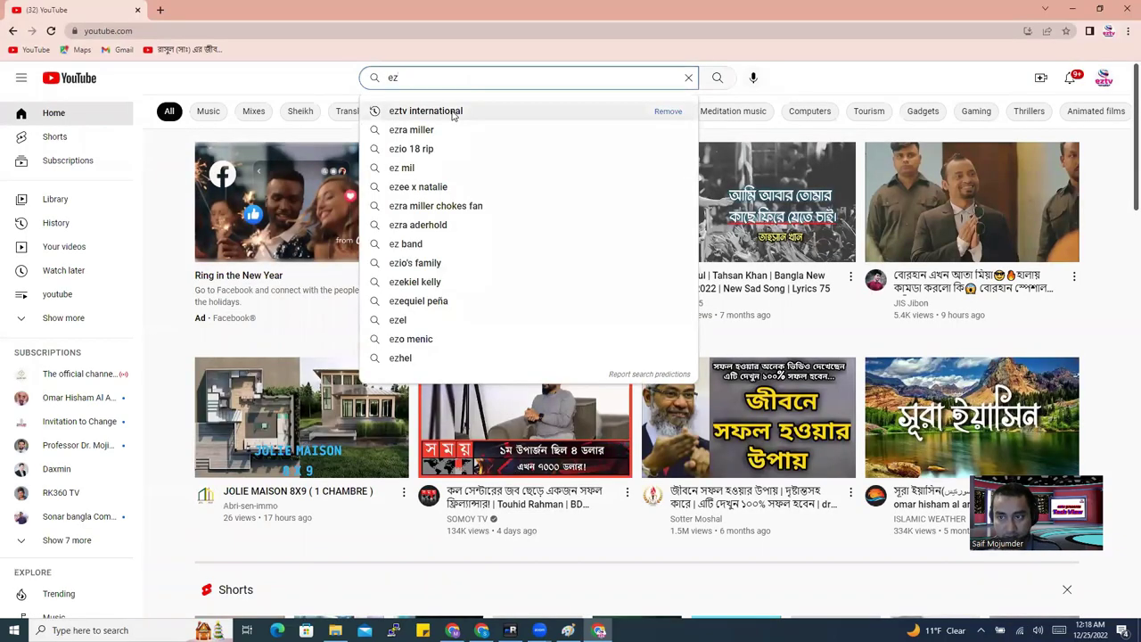
left_click(445, 112)
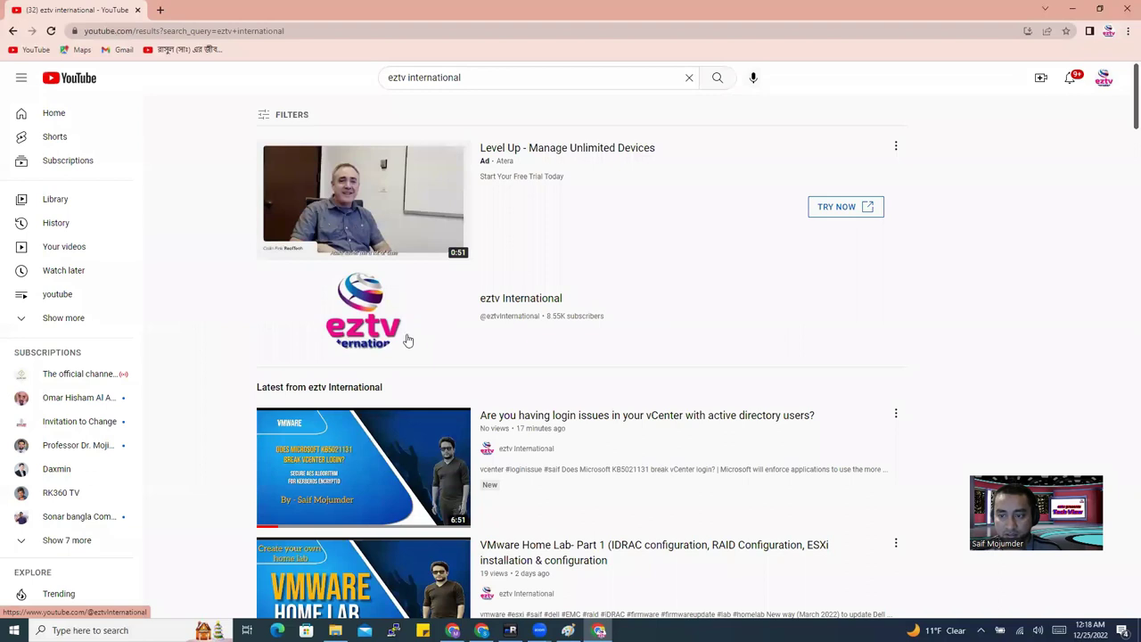
scroll(511, 455, "down", 3)
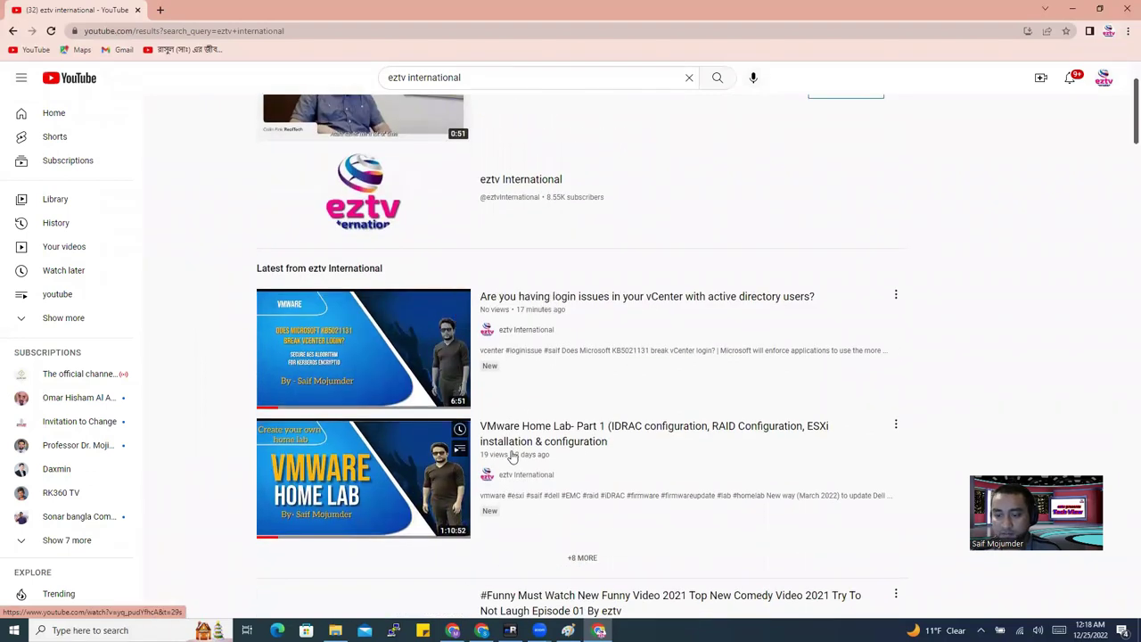
mouse_move(905, 409)
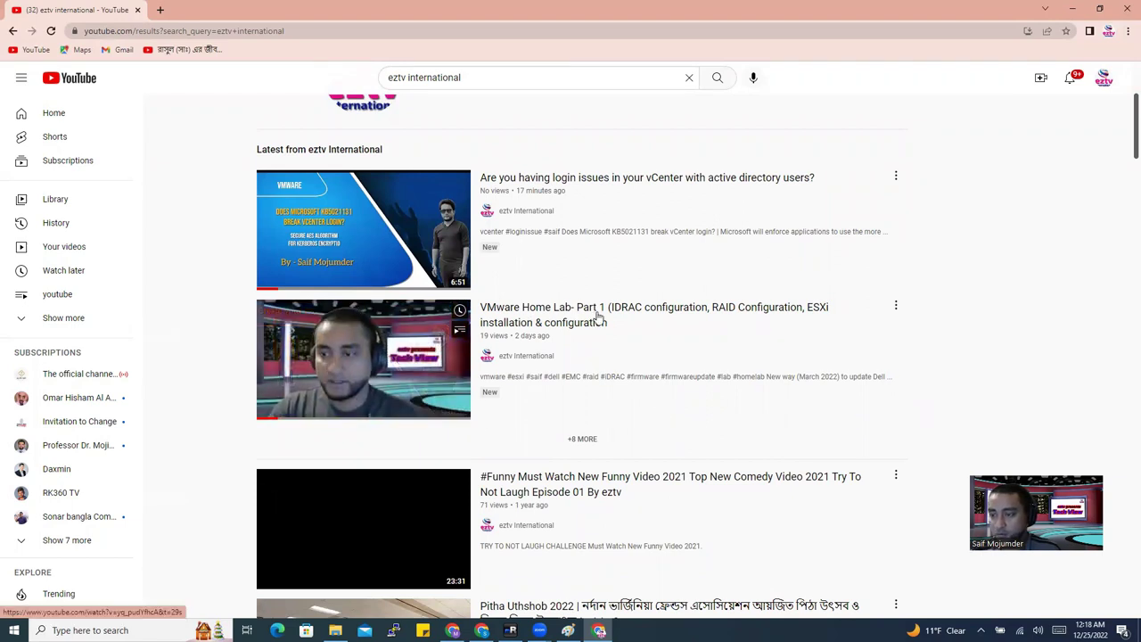
mouse_move(705, 527)
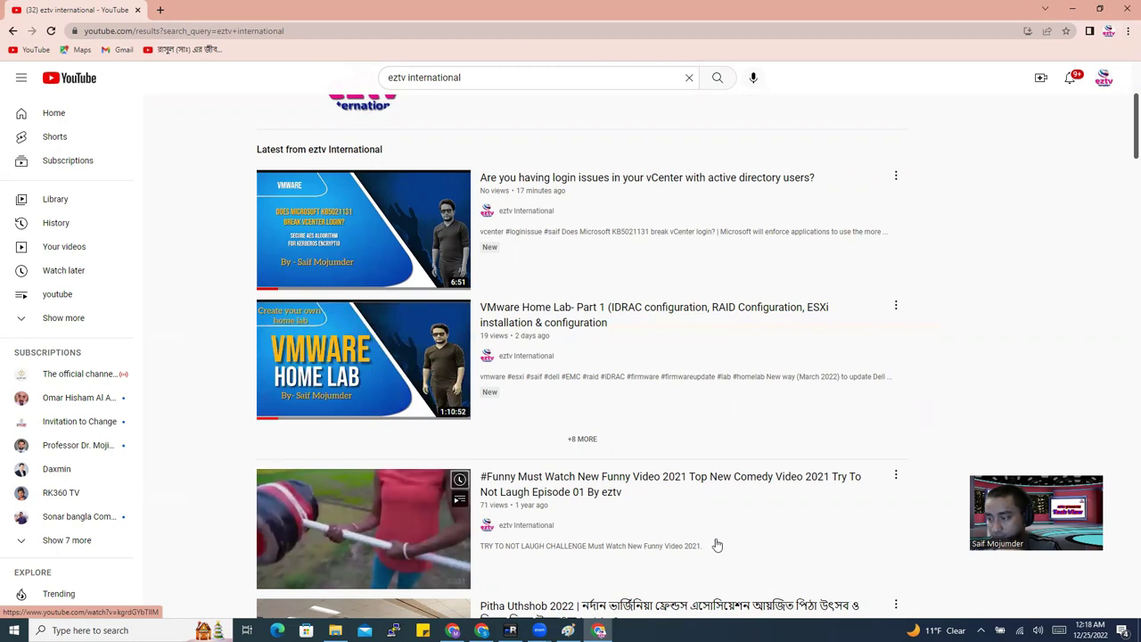
mouse_move(584, 322)
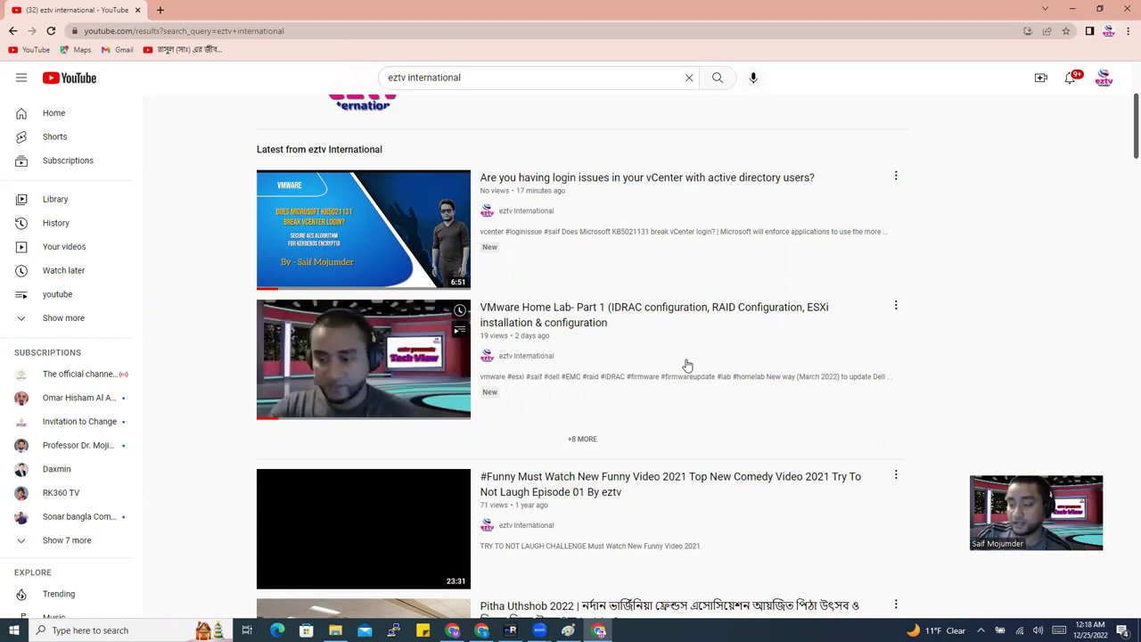
scroll(687, 365, "down", 2)
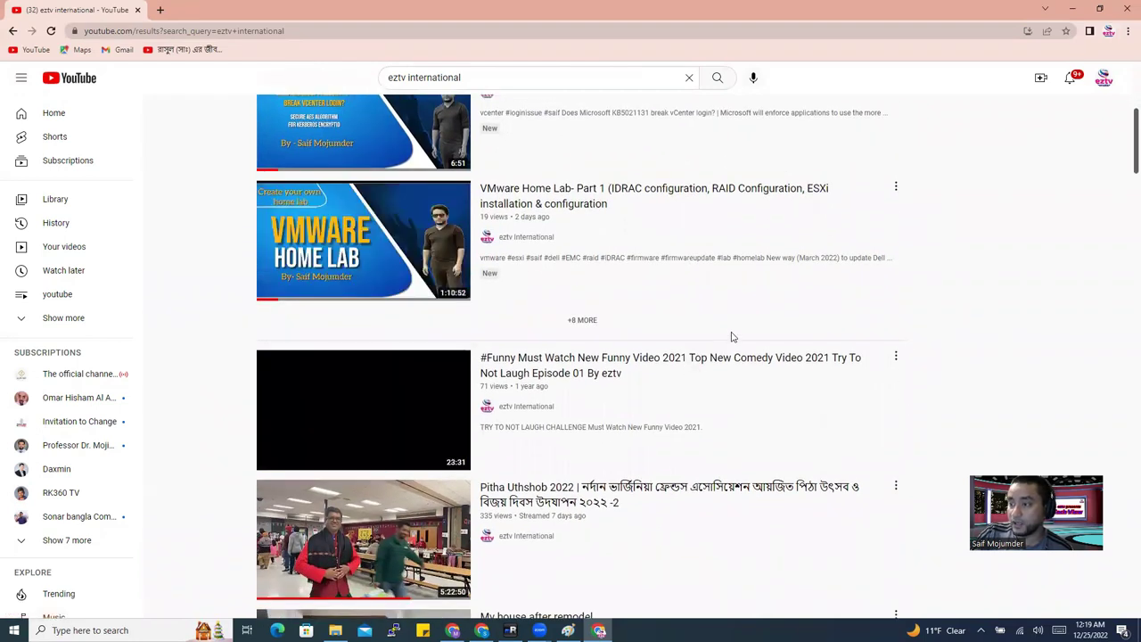
scroll(731, 337, "up", 1)
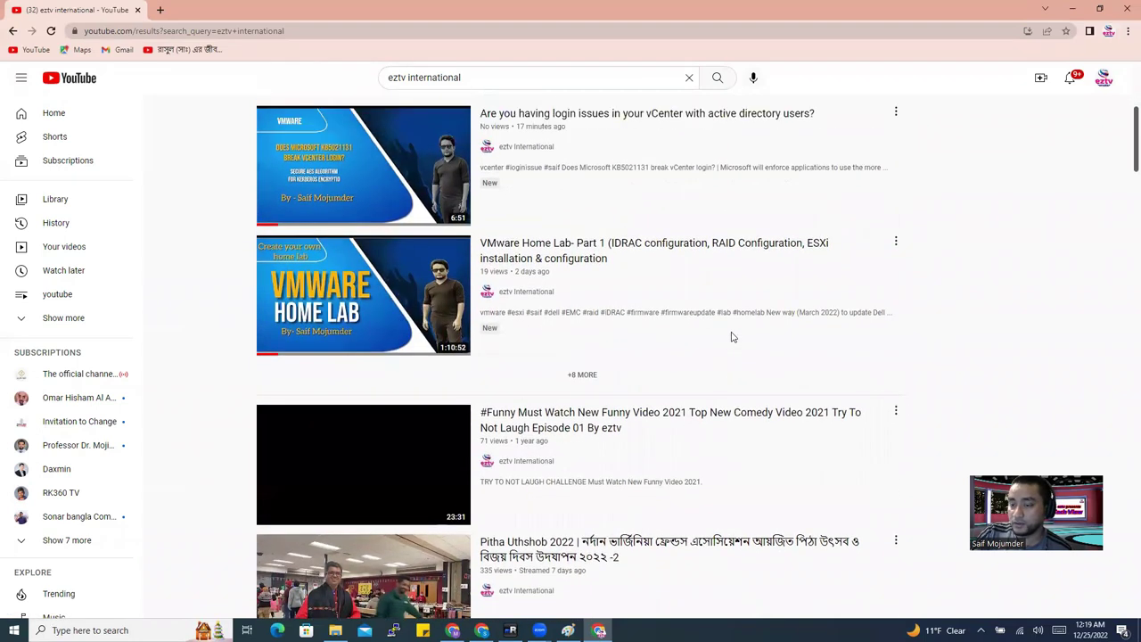